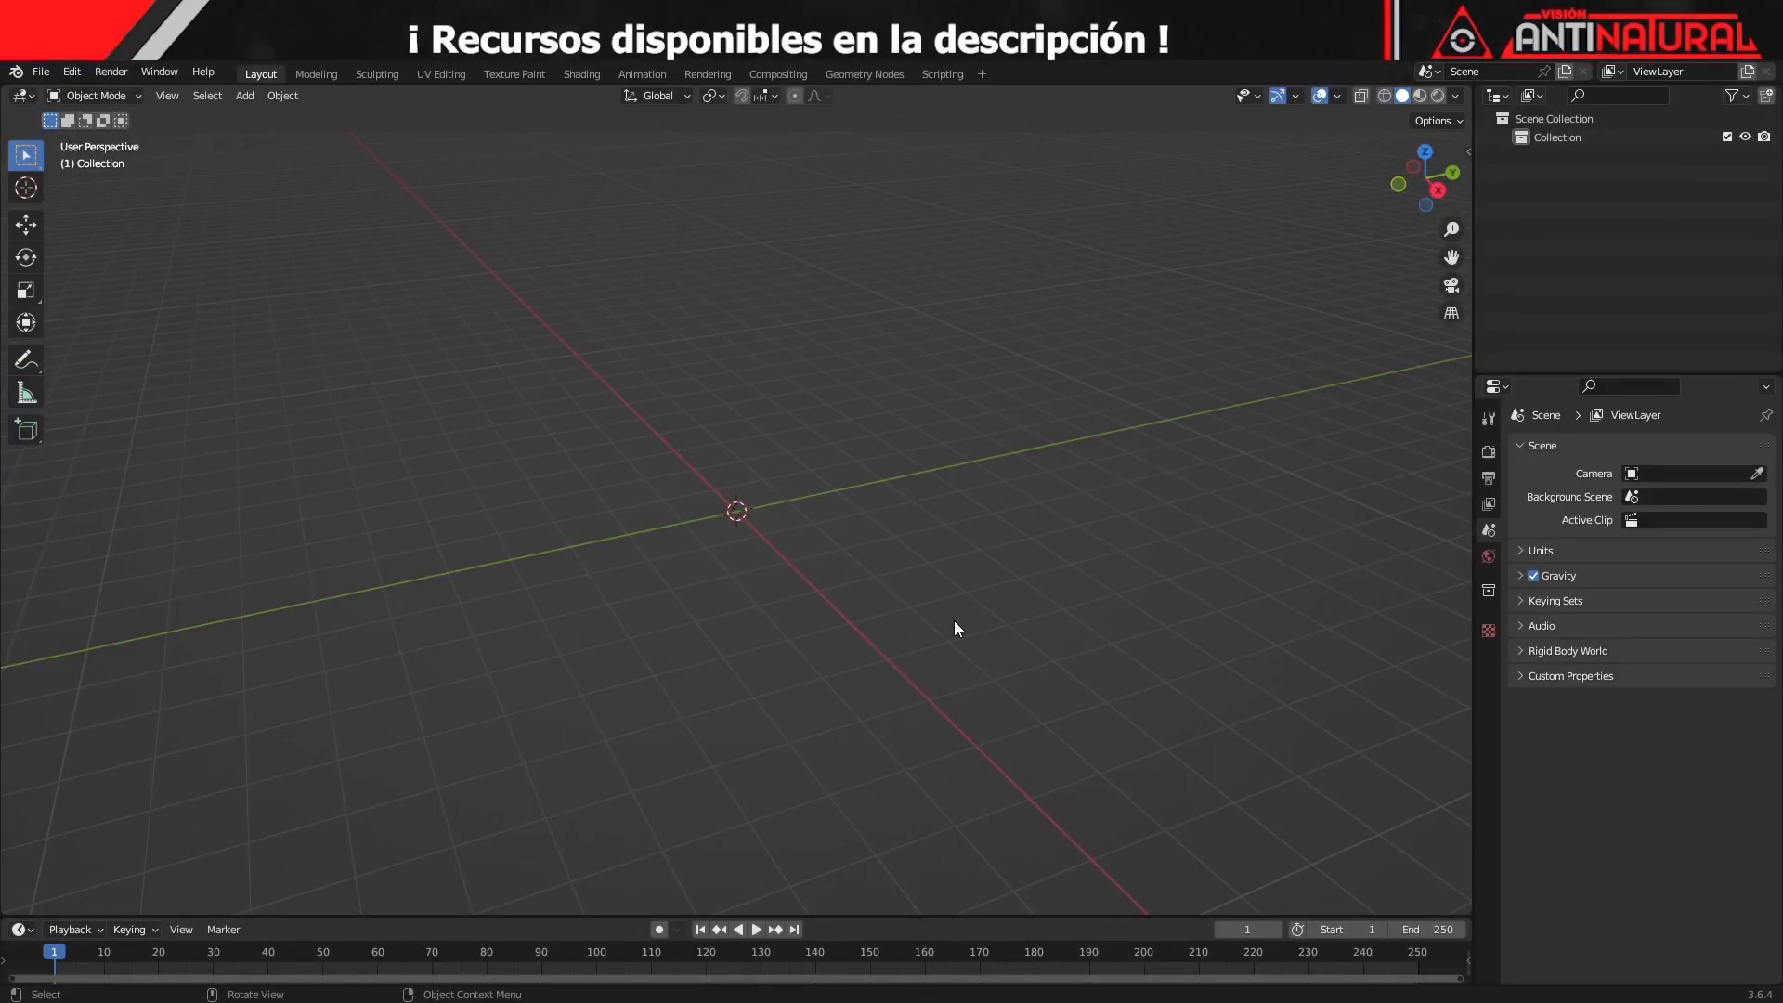
Bring the REF FRONT and REF LAT images from the RECURSOS folder into the front view as reference images
key(KP_1)
key(alt+Tab)
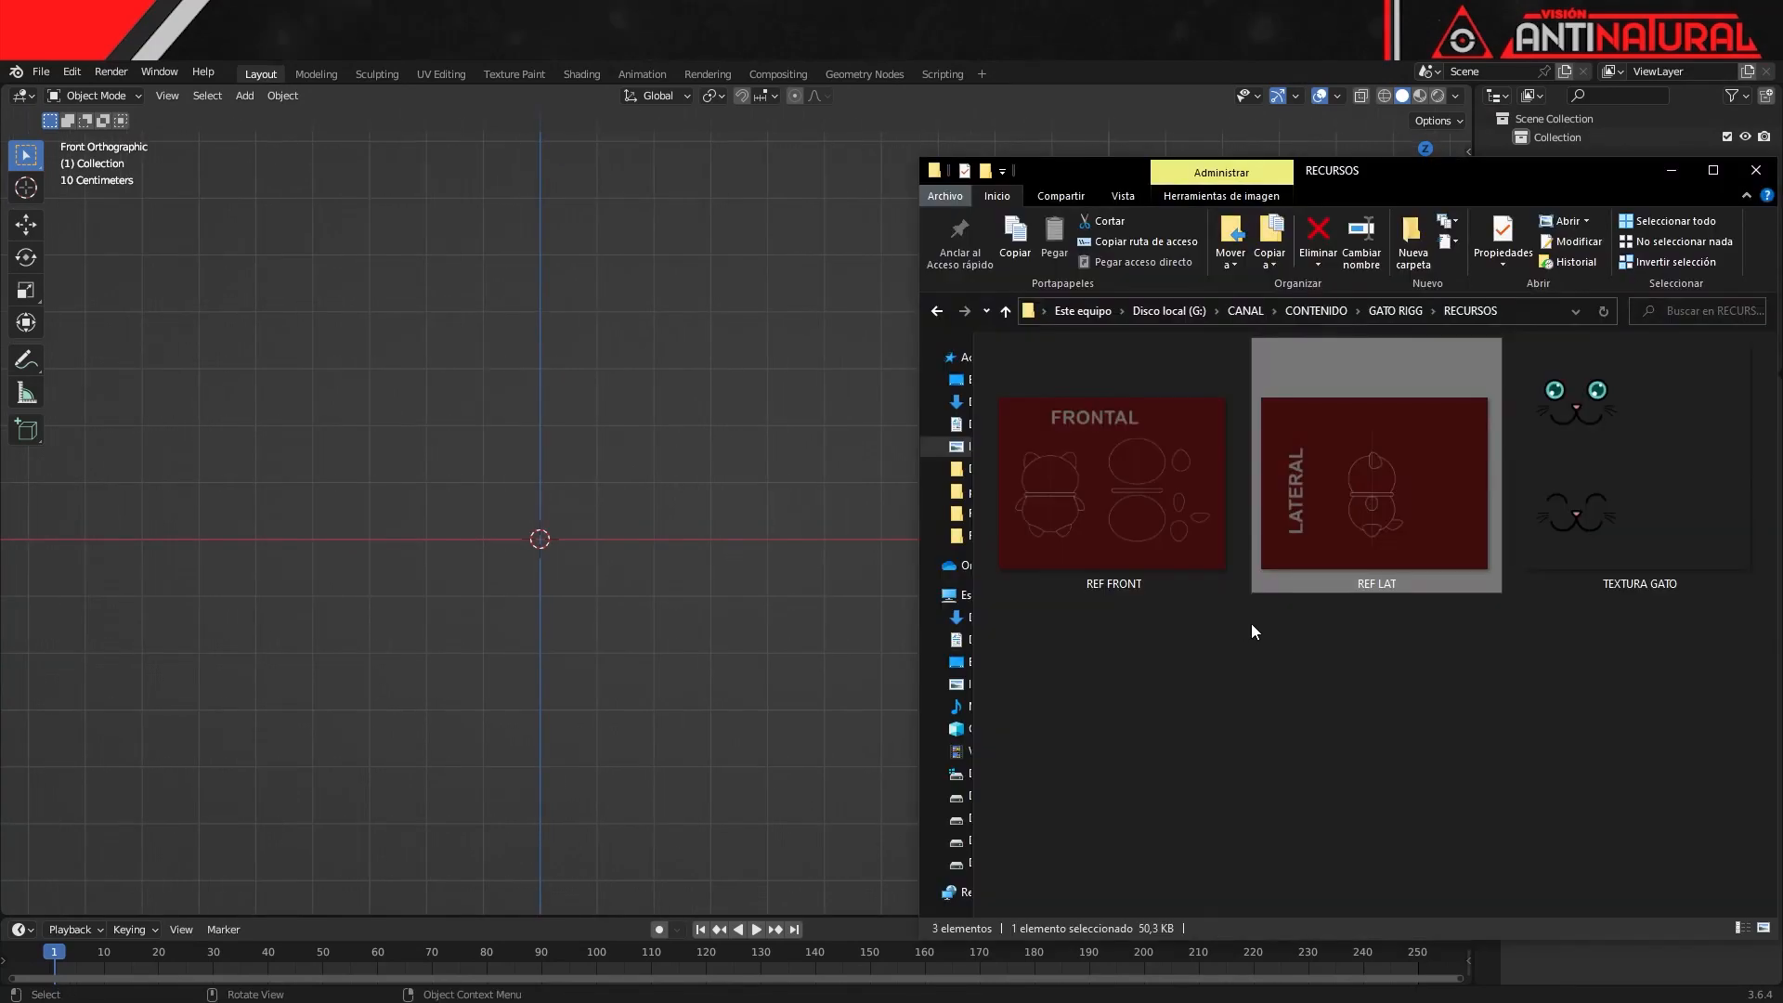
click(1330, 743)
click(1127, 505)
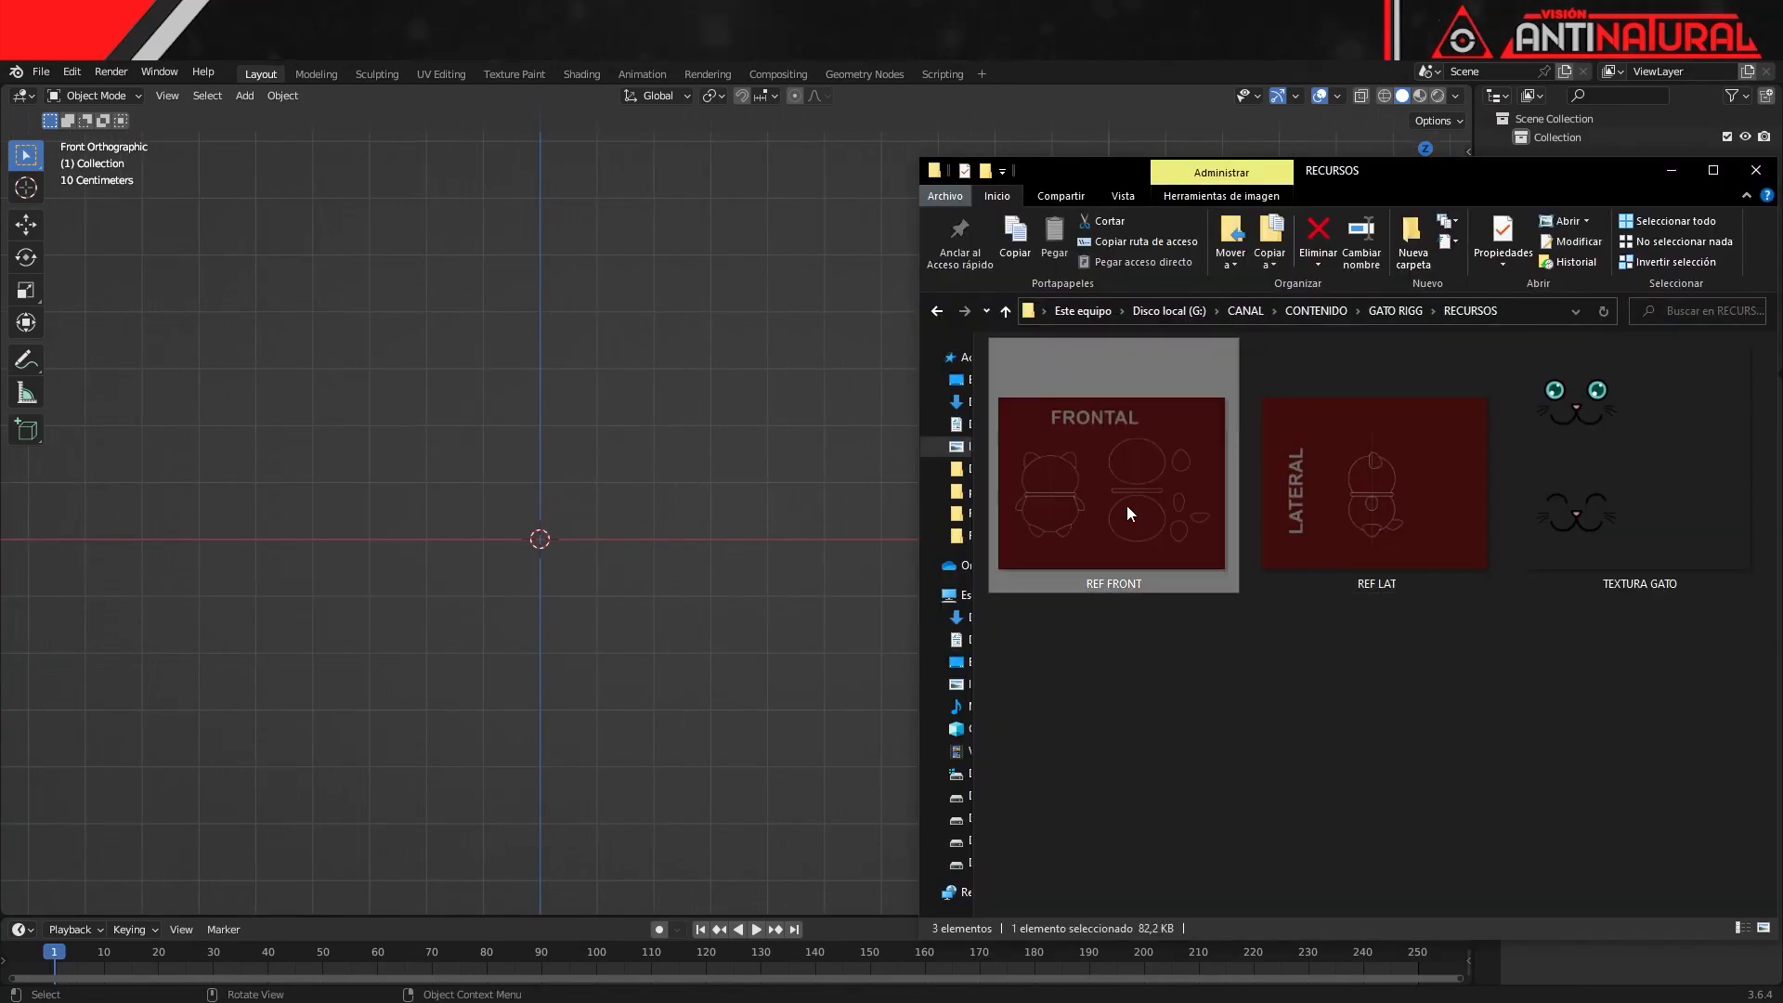
drag(377, 489, 282, 442)
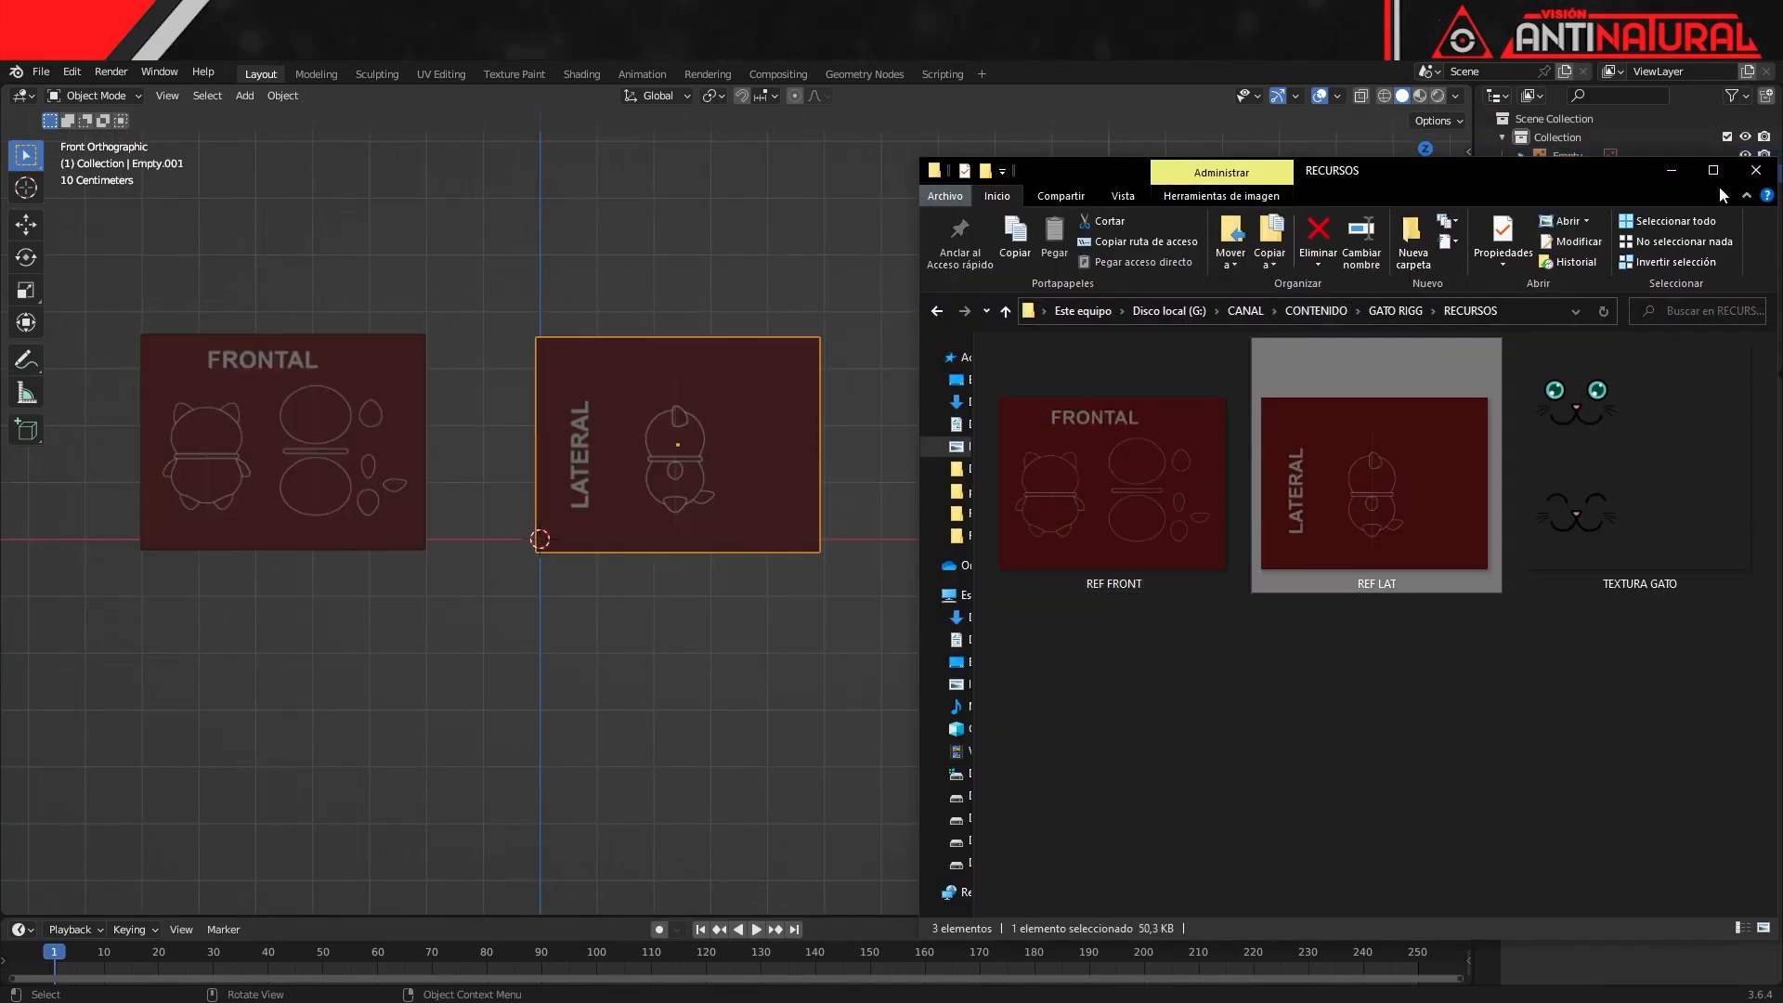
Enable opacity on the frontal and lateral reference images and set it to 0.4 for both
click(331, 472)
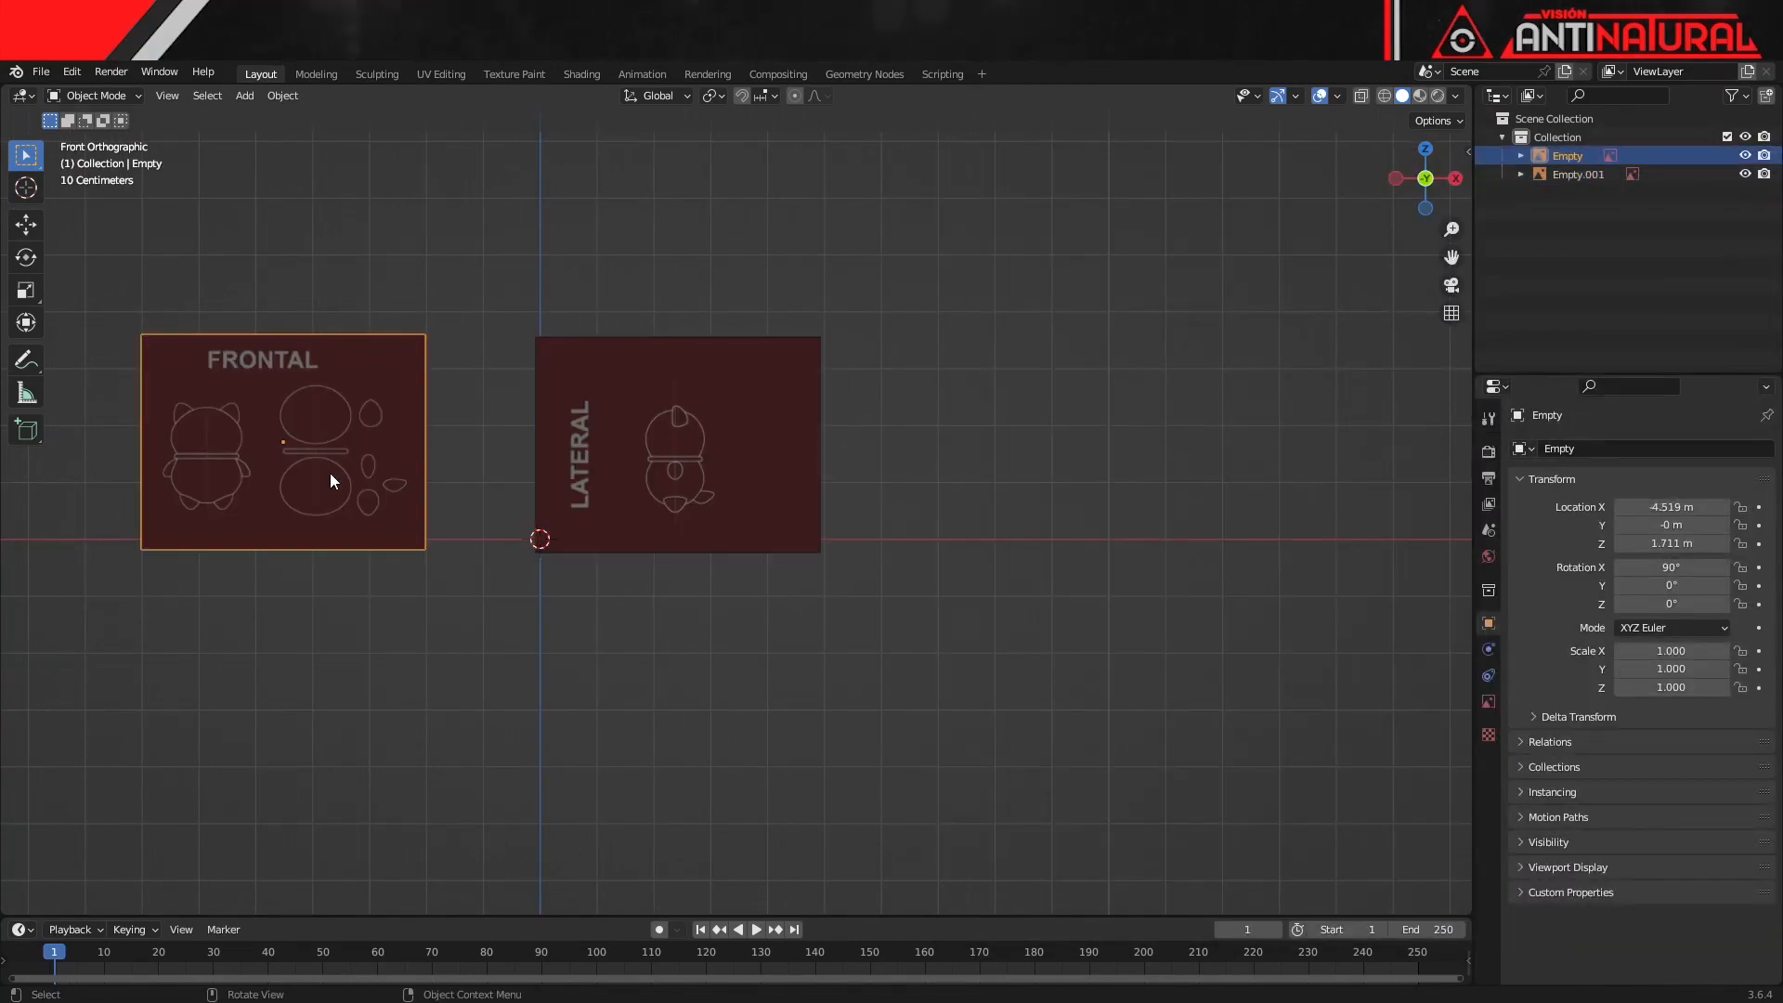
click(1487, 702)
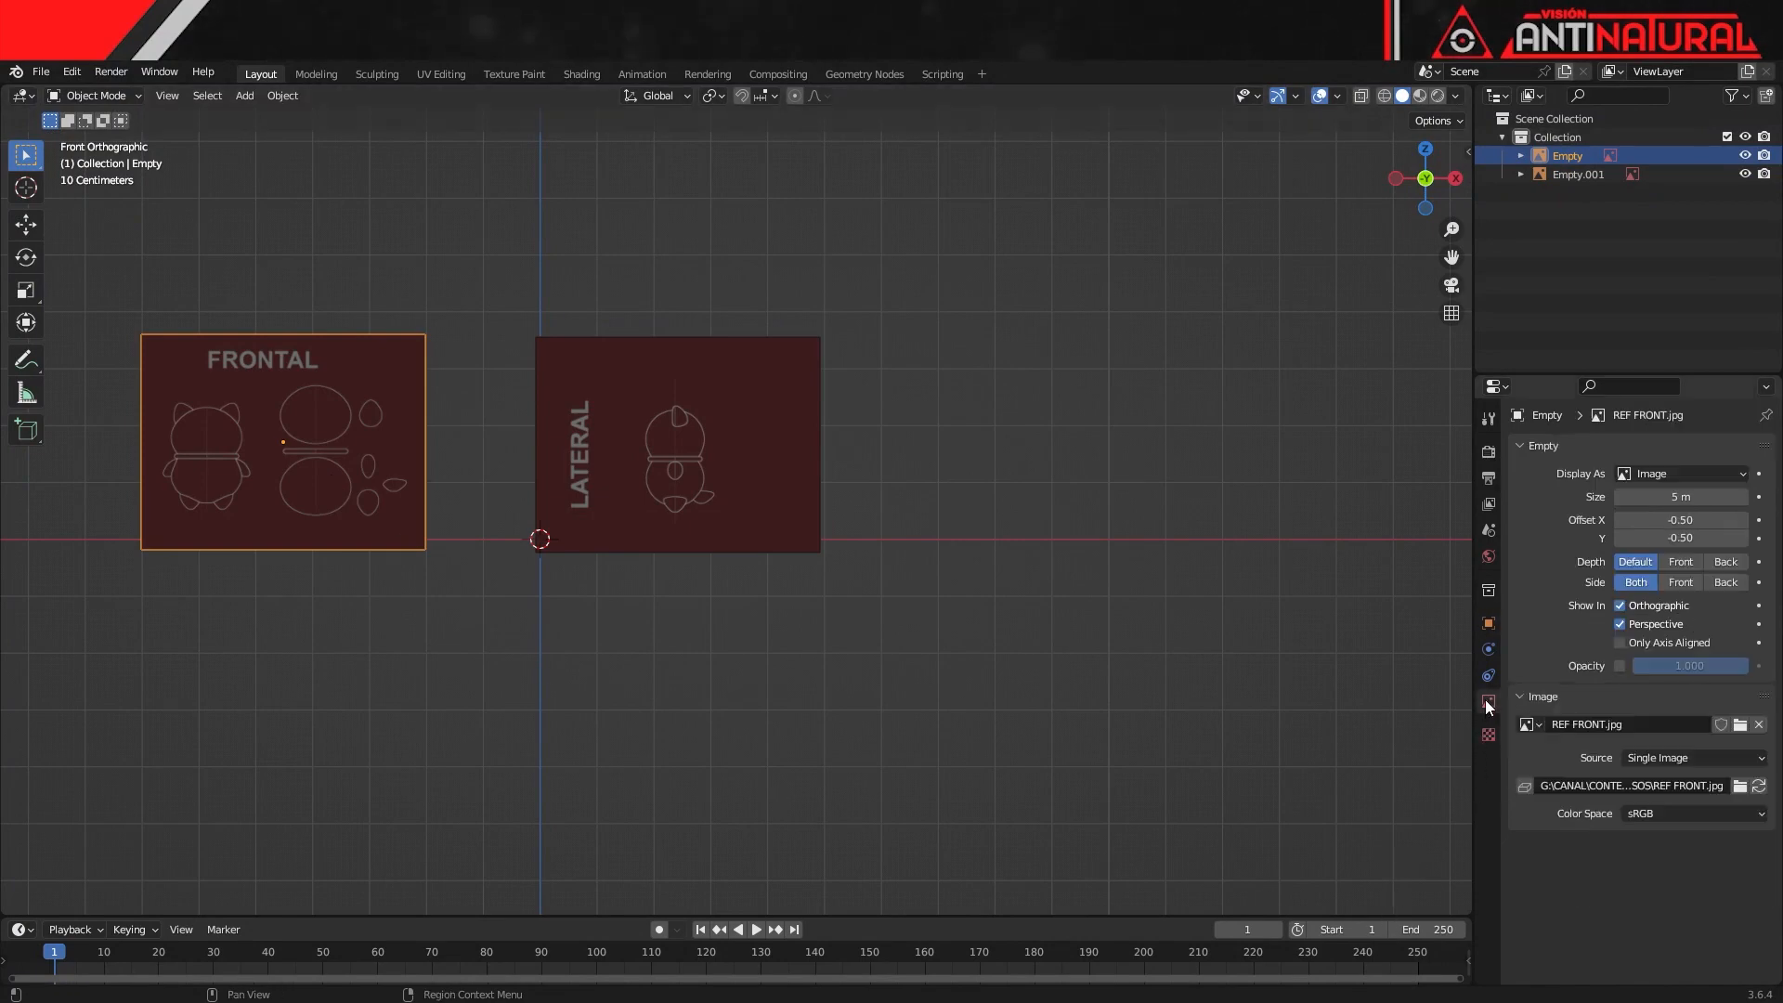
click(1622, 667)
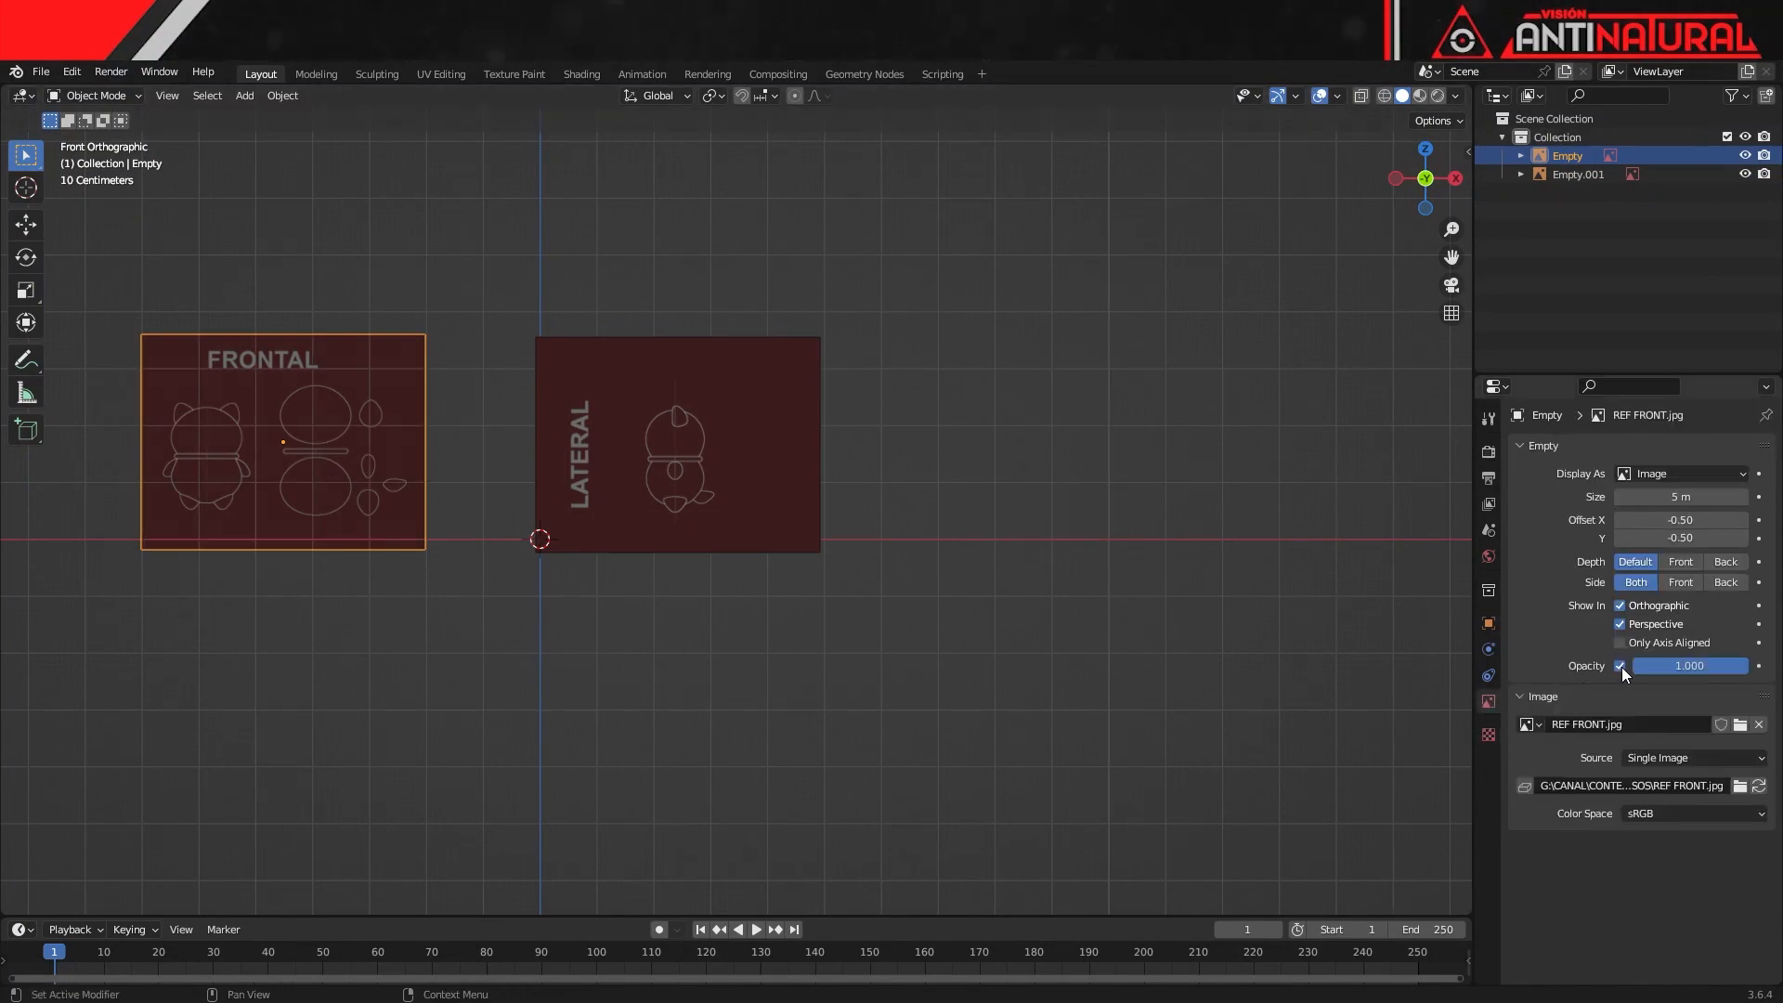
click(1681, 666)
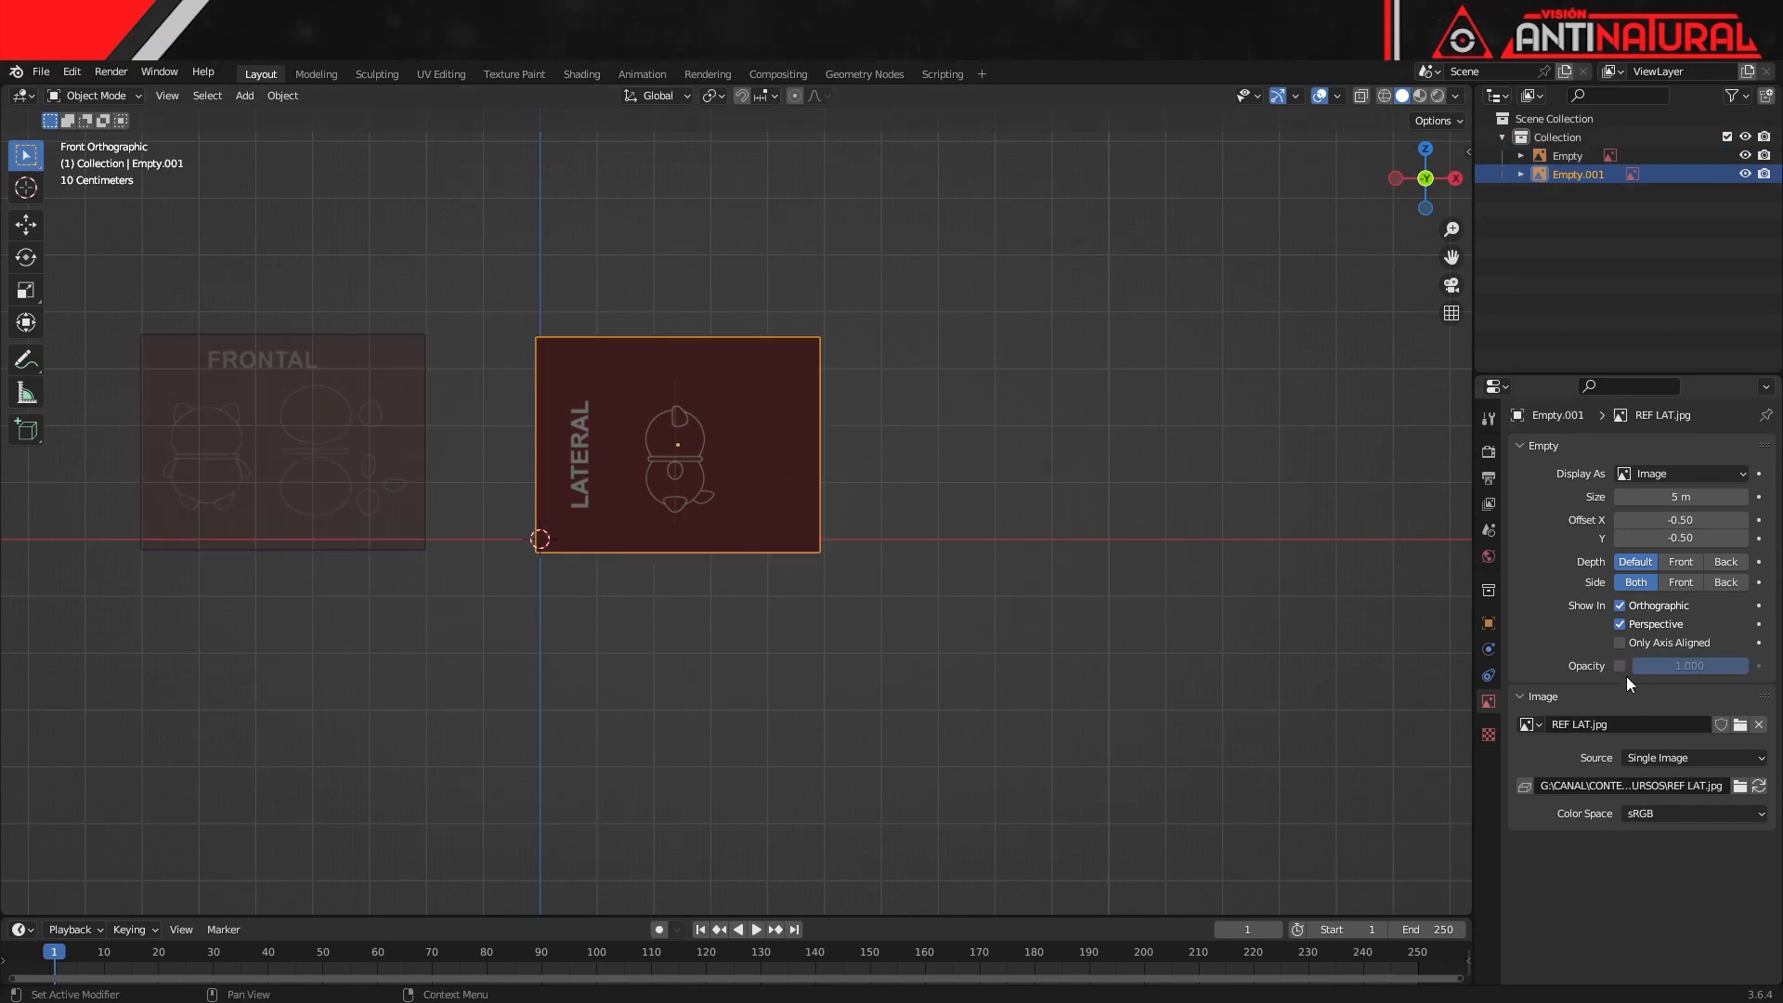
click(1622, 666)
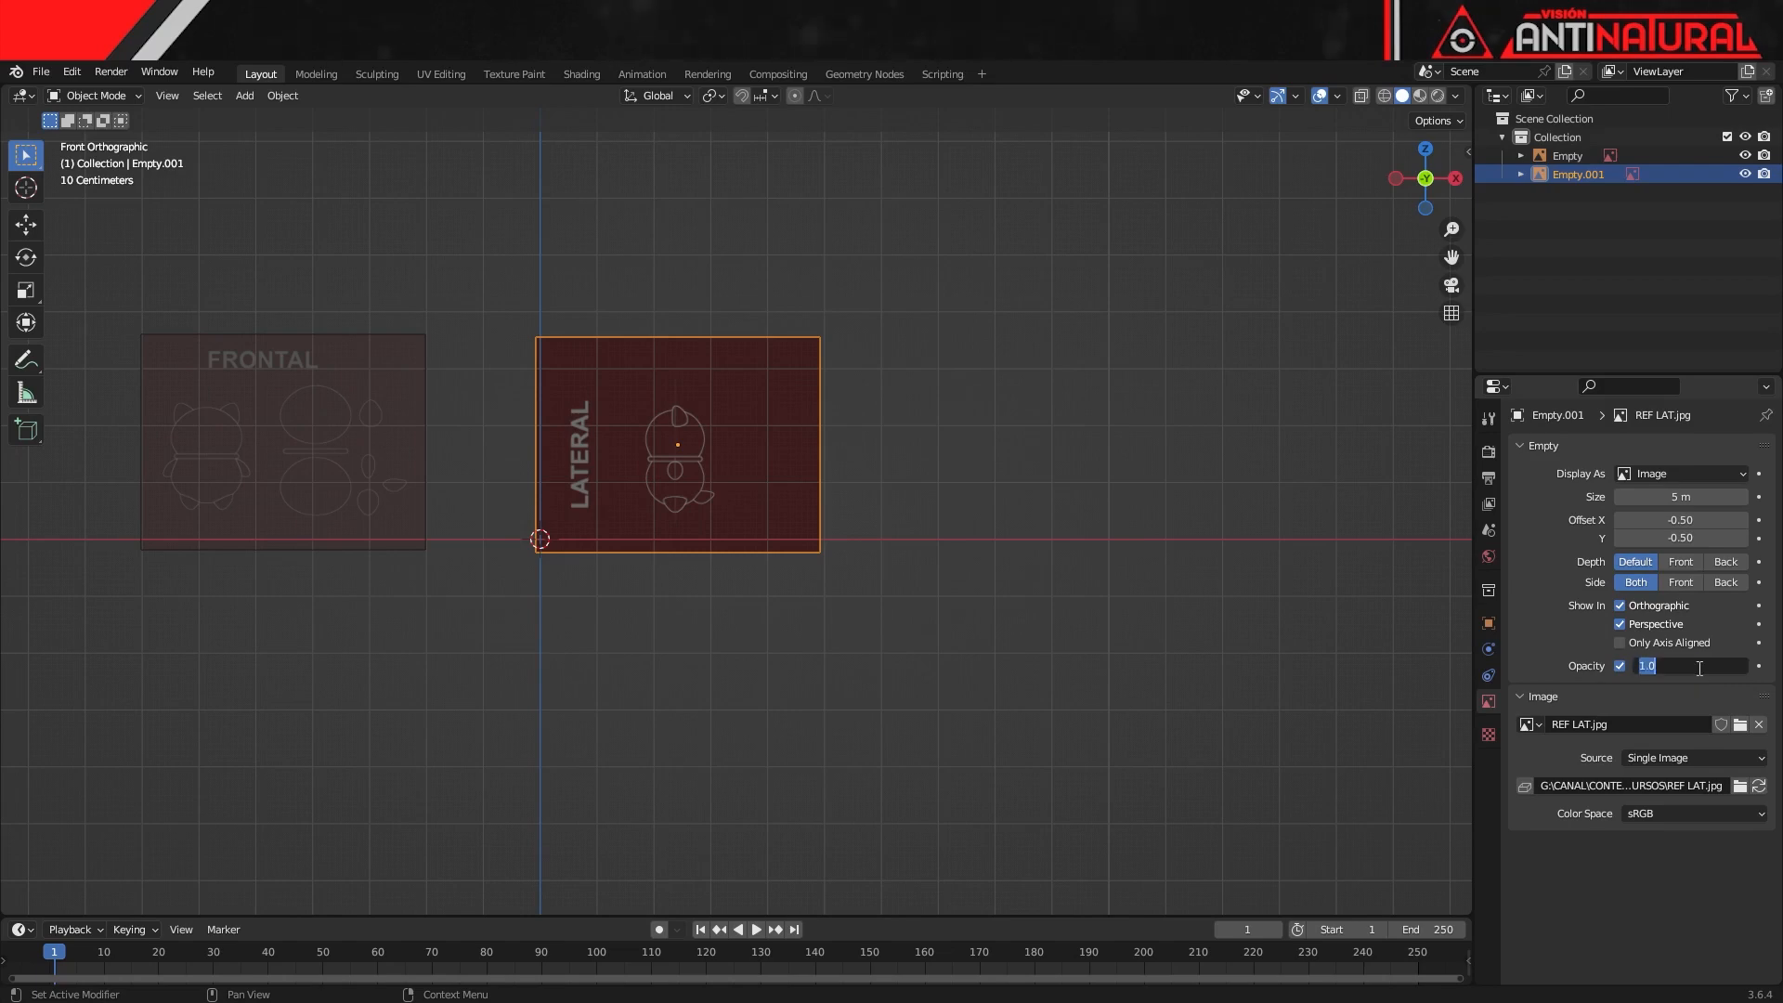
text(0.4)
key(Return)
Move the frontal reference about 12 m along X to the opposite side of the lateral reference
click(287, 462)
key(g)
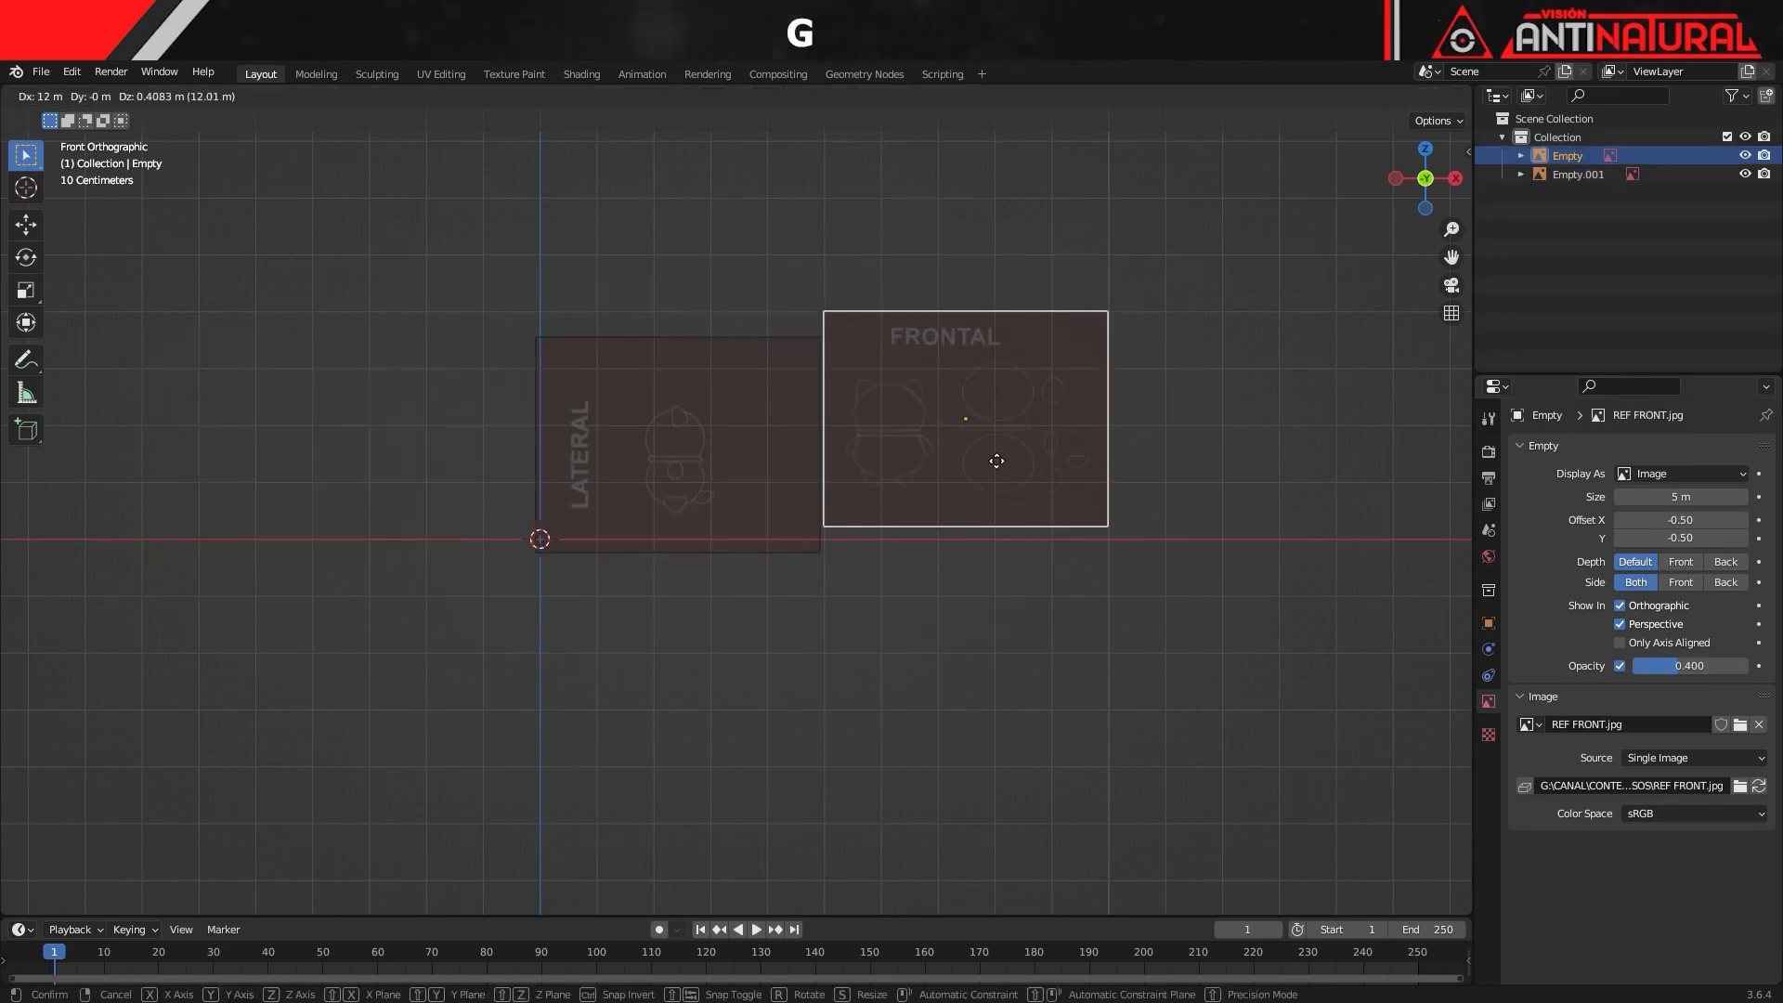
click(980, 476)
scroll(981, 469, up, 3)
scroll(828, 537, up, 2)
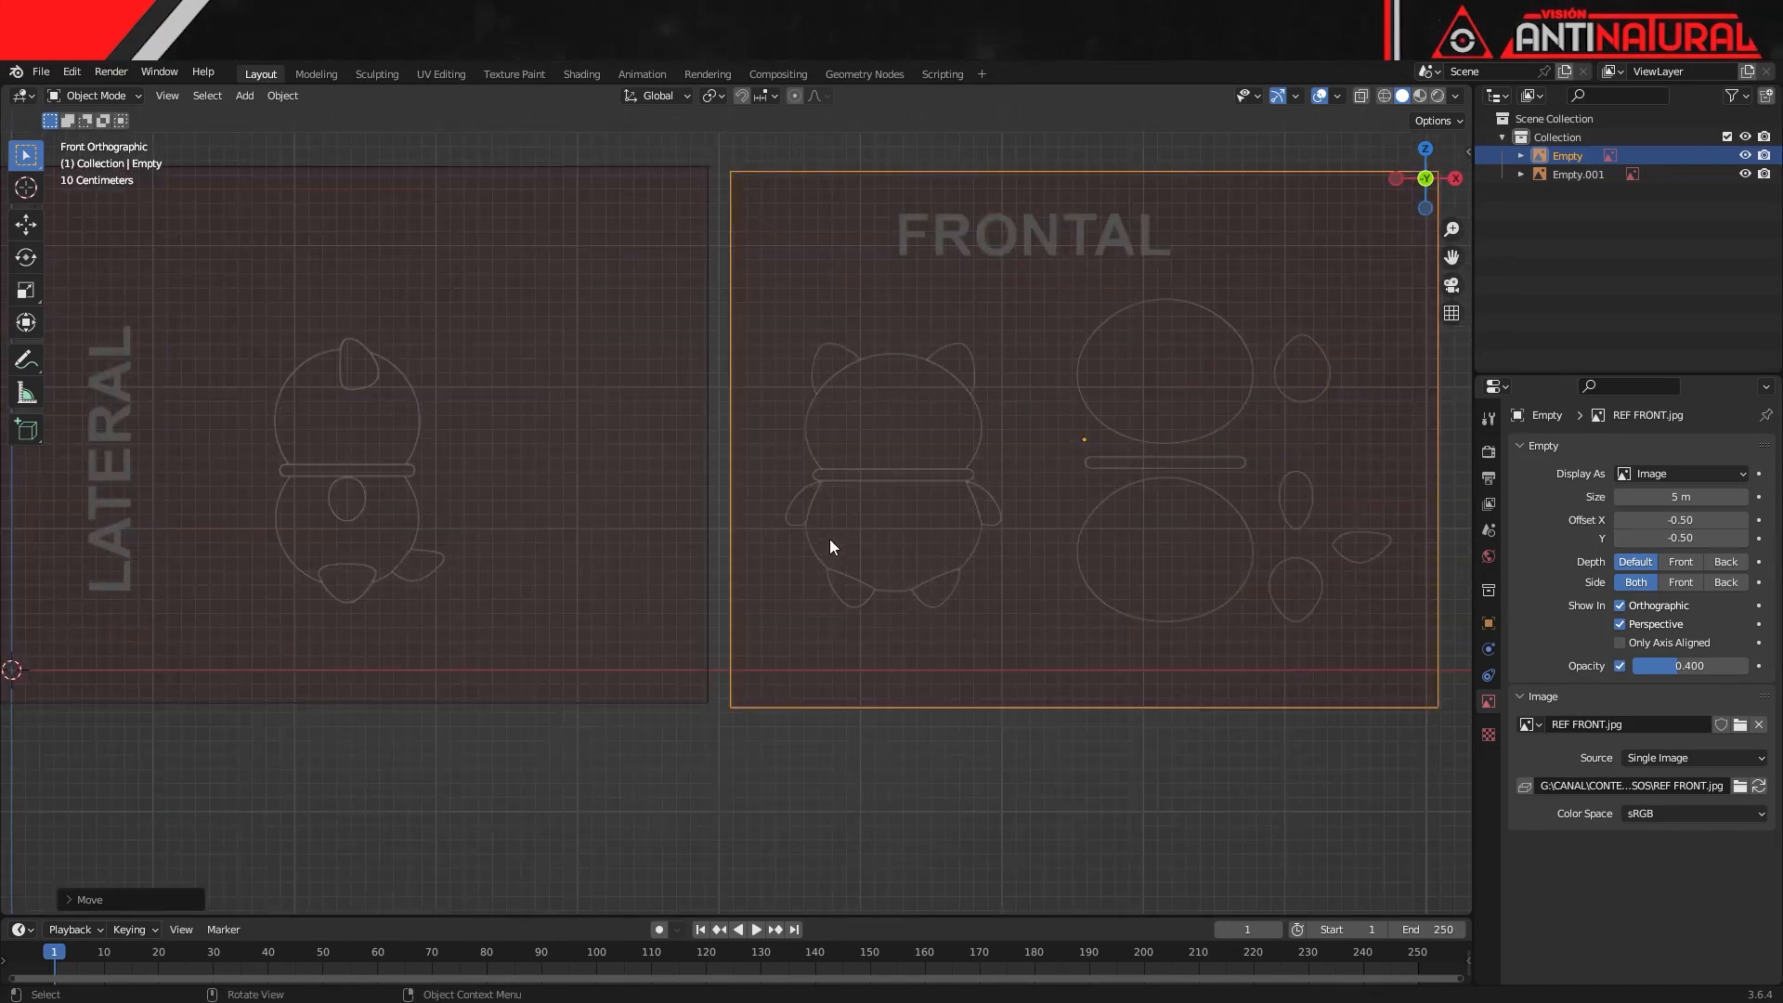
Rotate the lateral reference image 90 degrees around the Z axis
scroll(816, 571, down, 2)
scroll(549, 471, down, 1)
click(549, 471)
key(g)
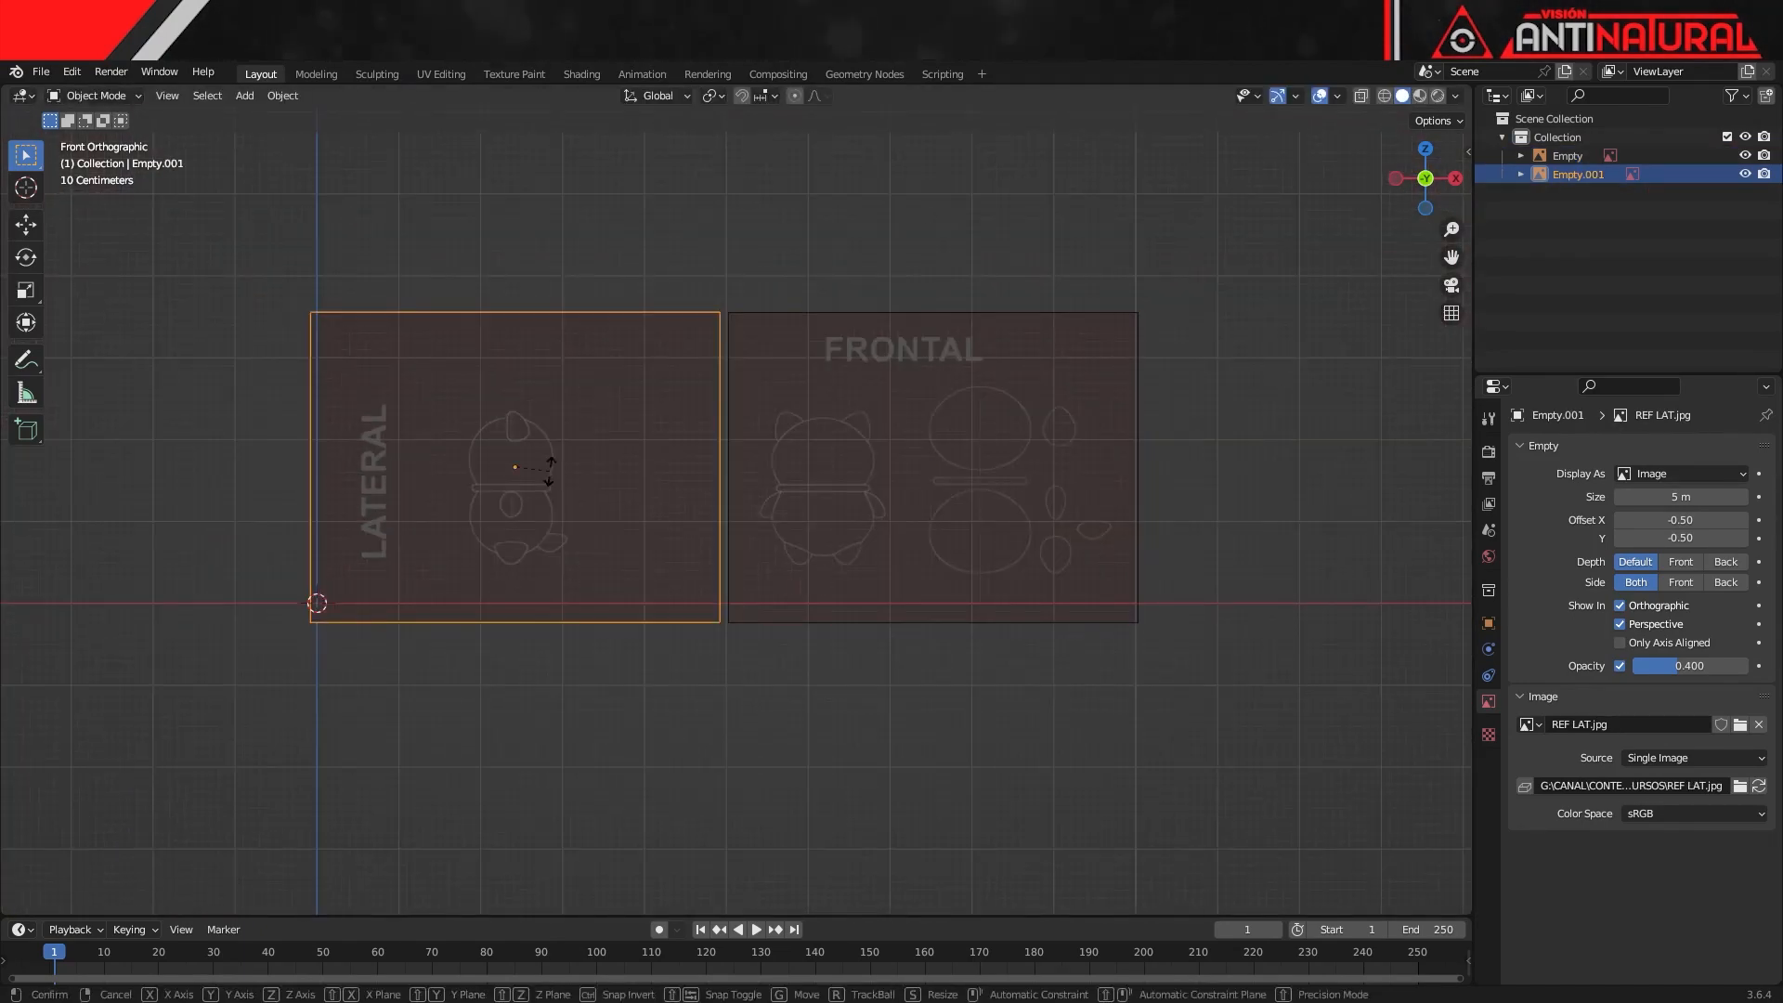
text(z)
text(90)
key(Return)
middle_drag(680, 500, 722, 532)
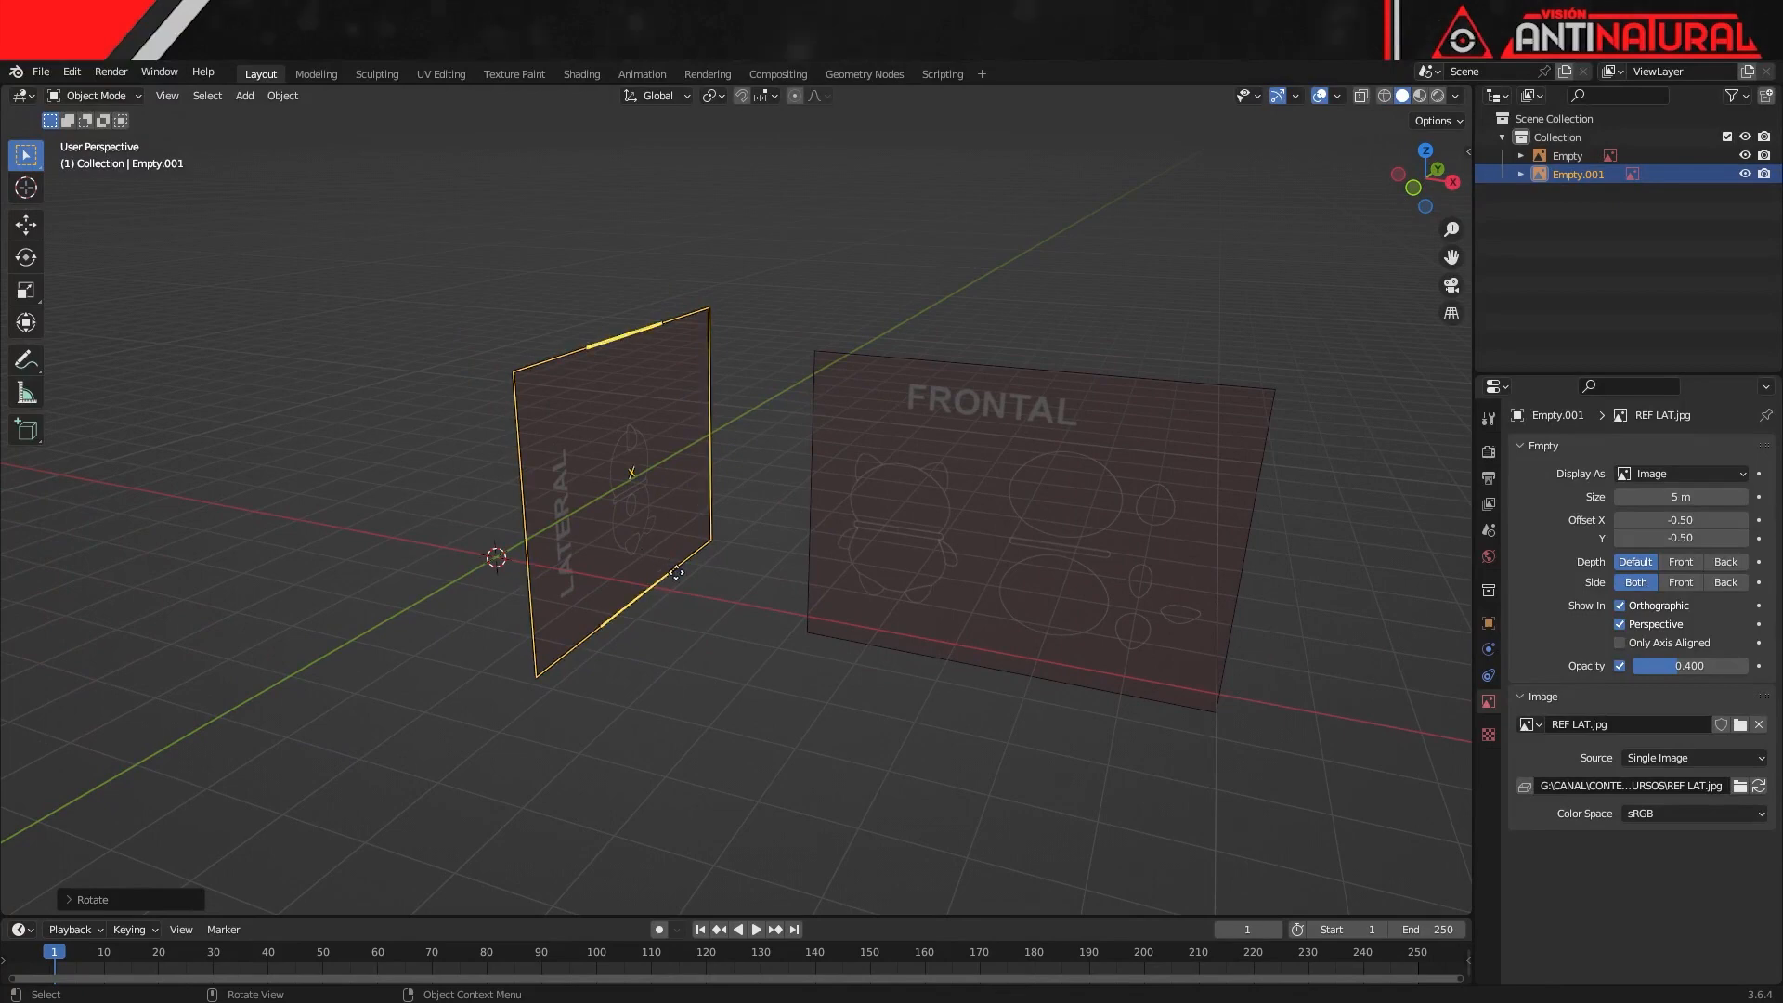
Move the lateral reference about -6.4 m along X and push the frontal reference back along Y, away from the origin
key(g)
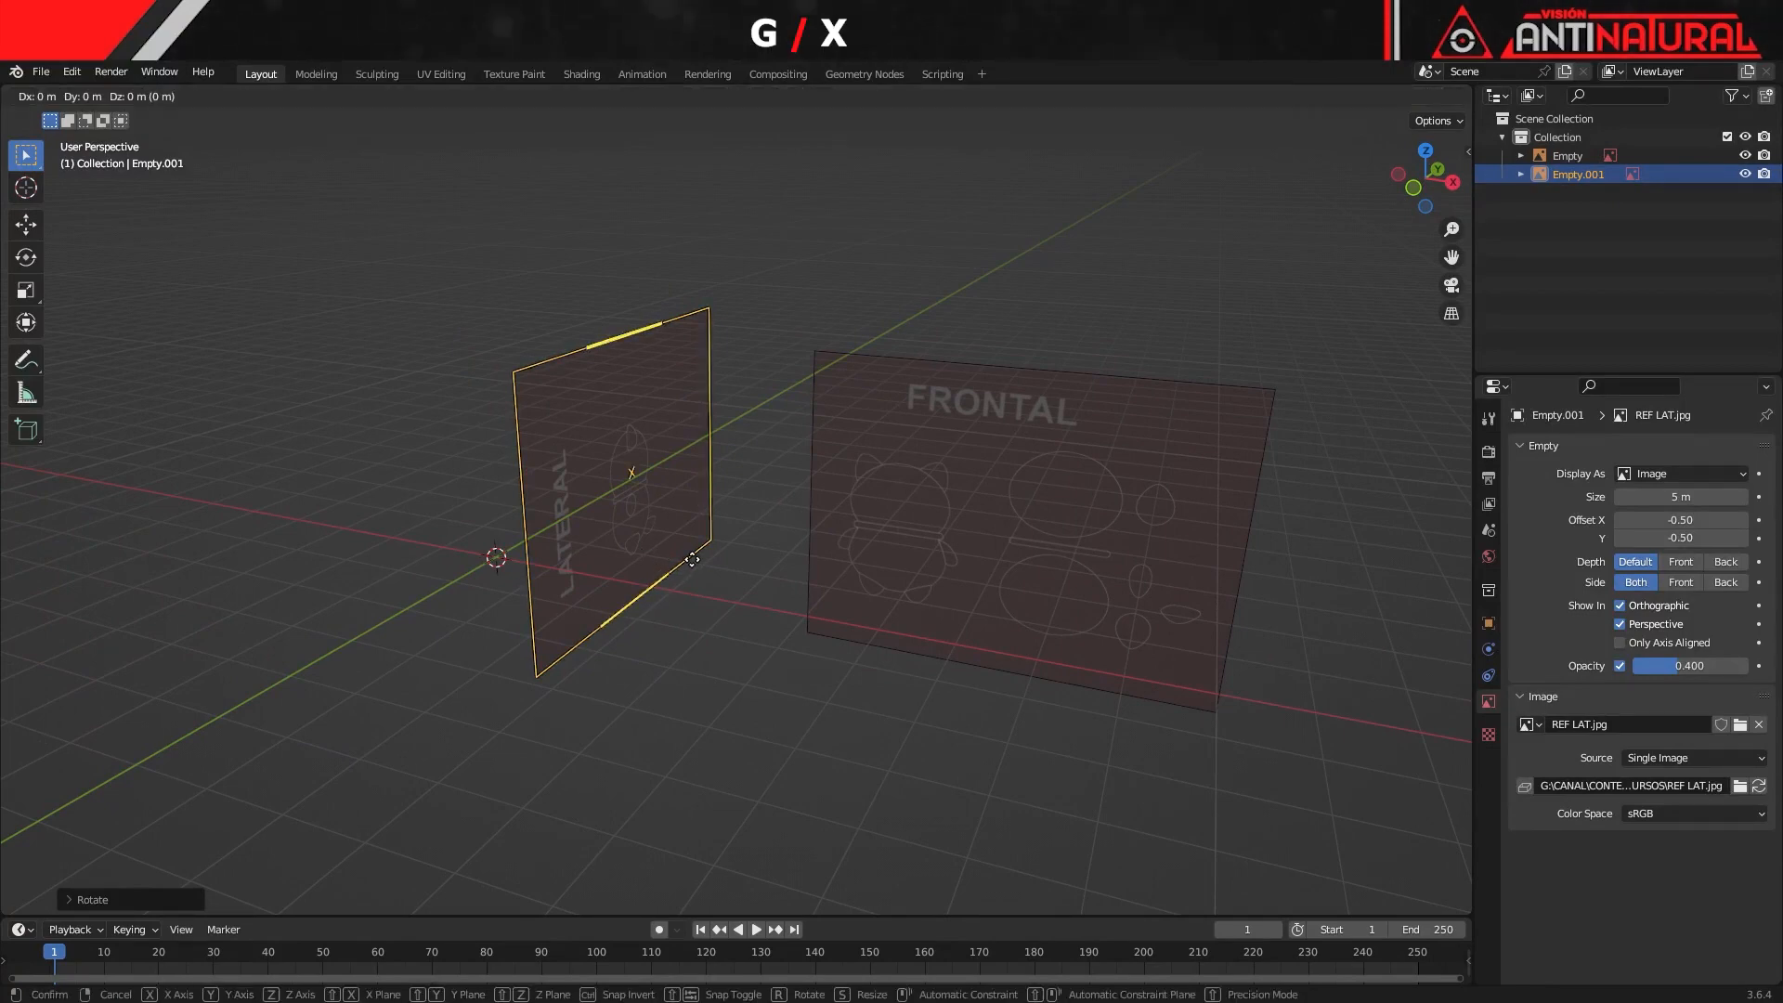
key(x)
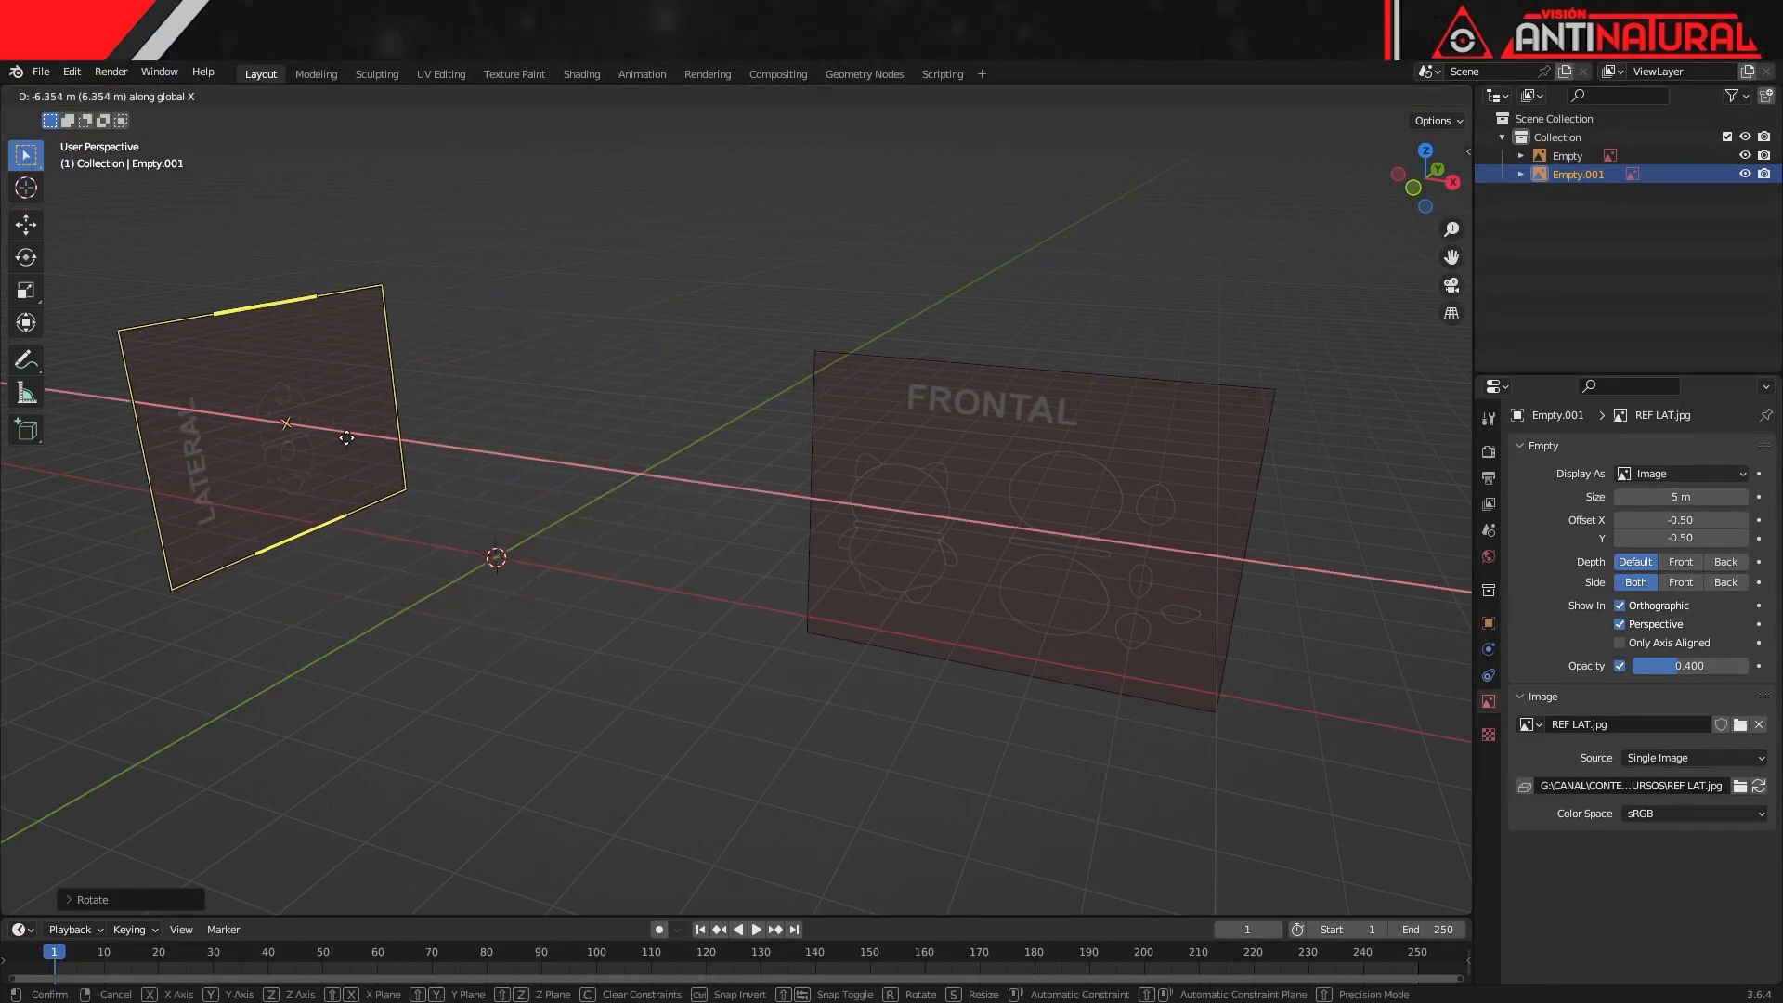
click(346, 438)
click(1103, 526)
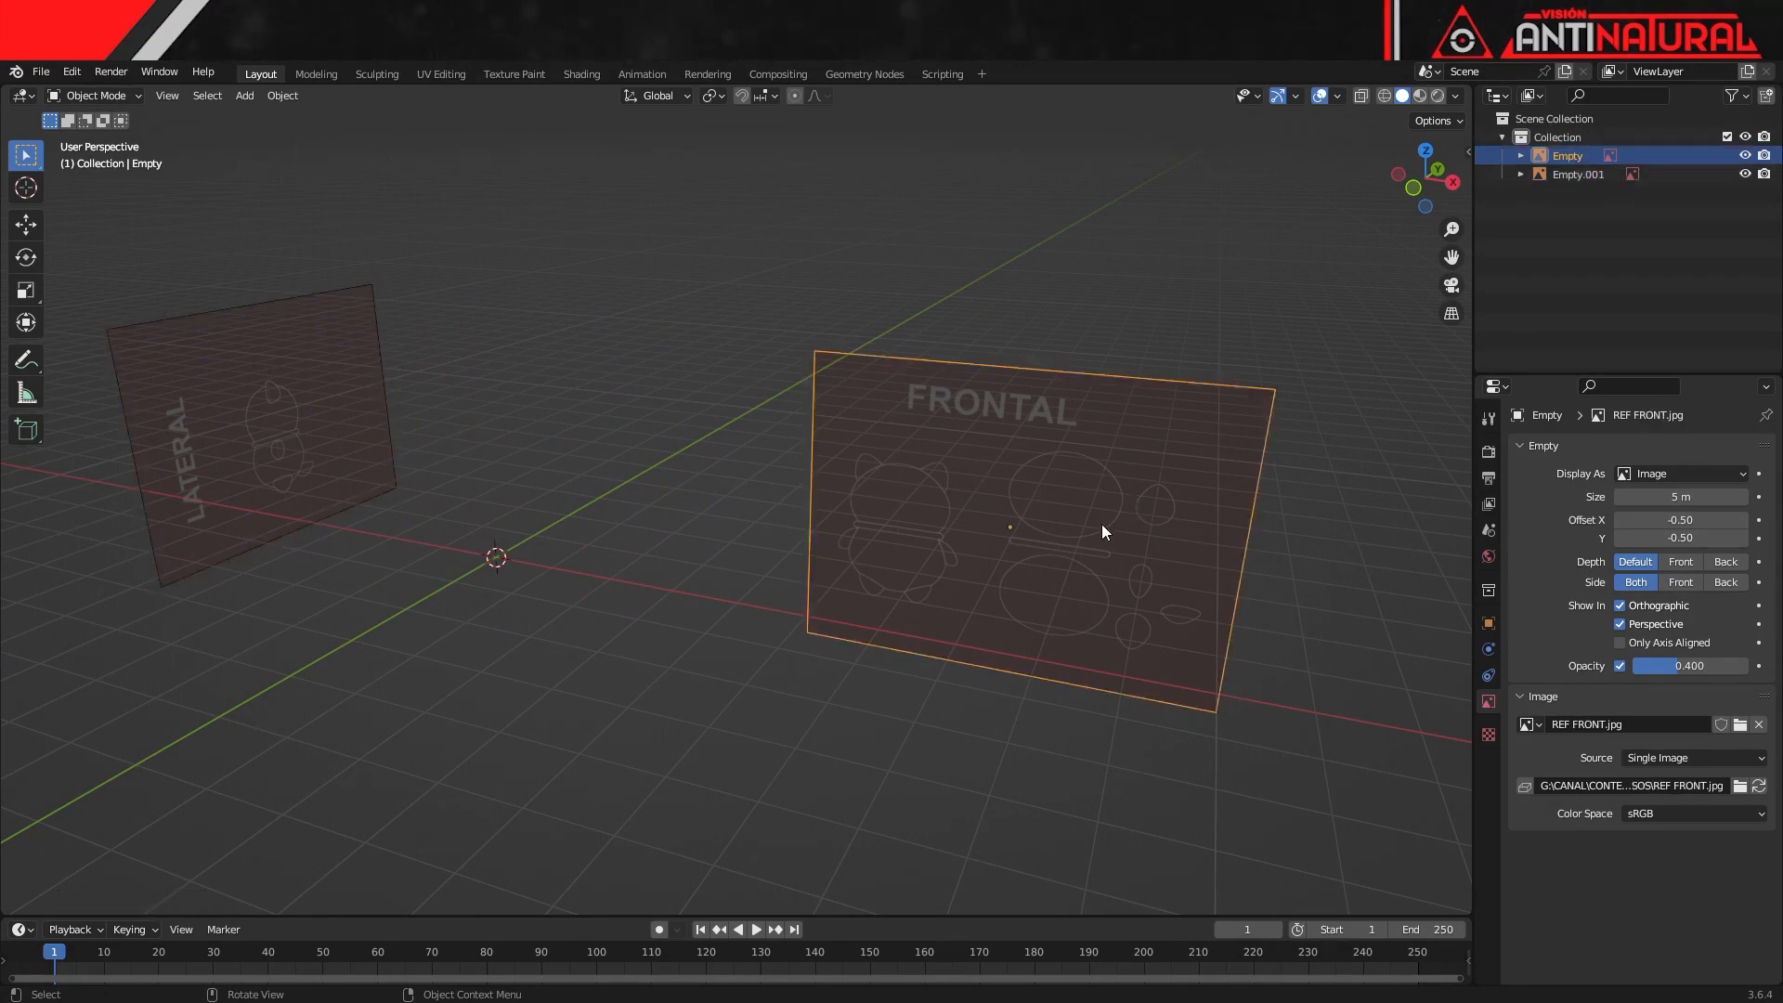
key(g)
key(y)
click(1147, 449)
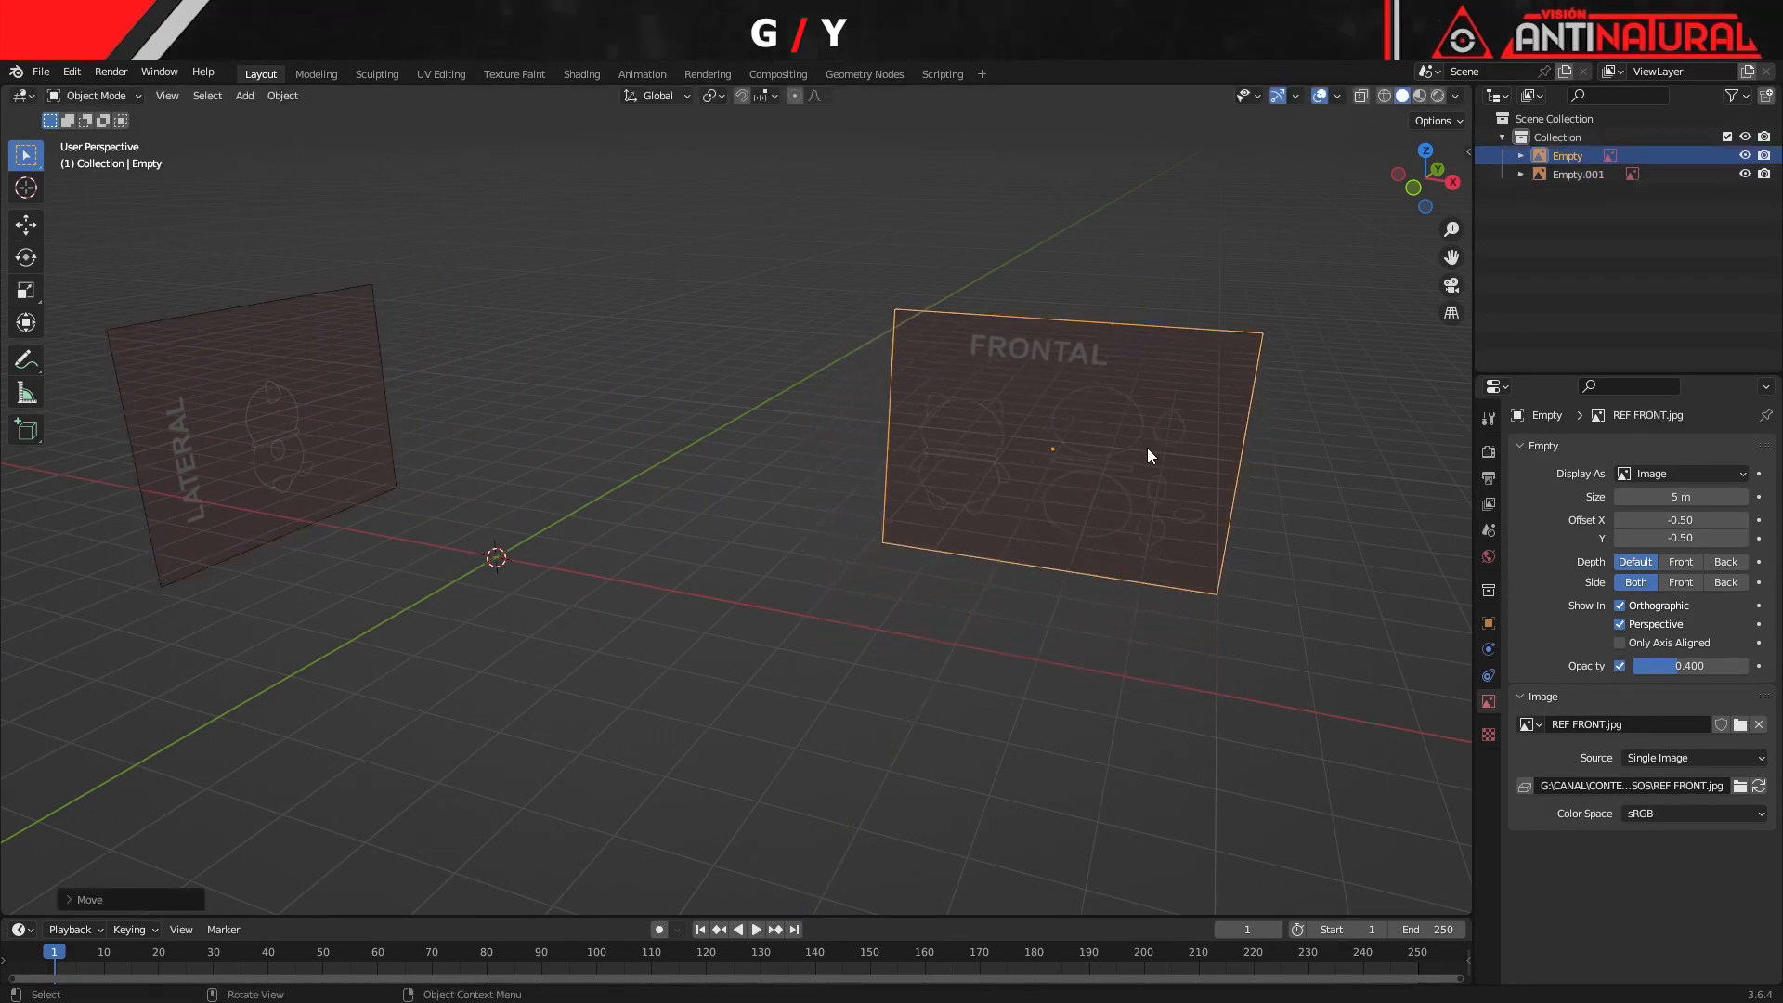
In front view, slide the frontal reference along X until the separate body outline is centred on the Z axis
key(KP_1)
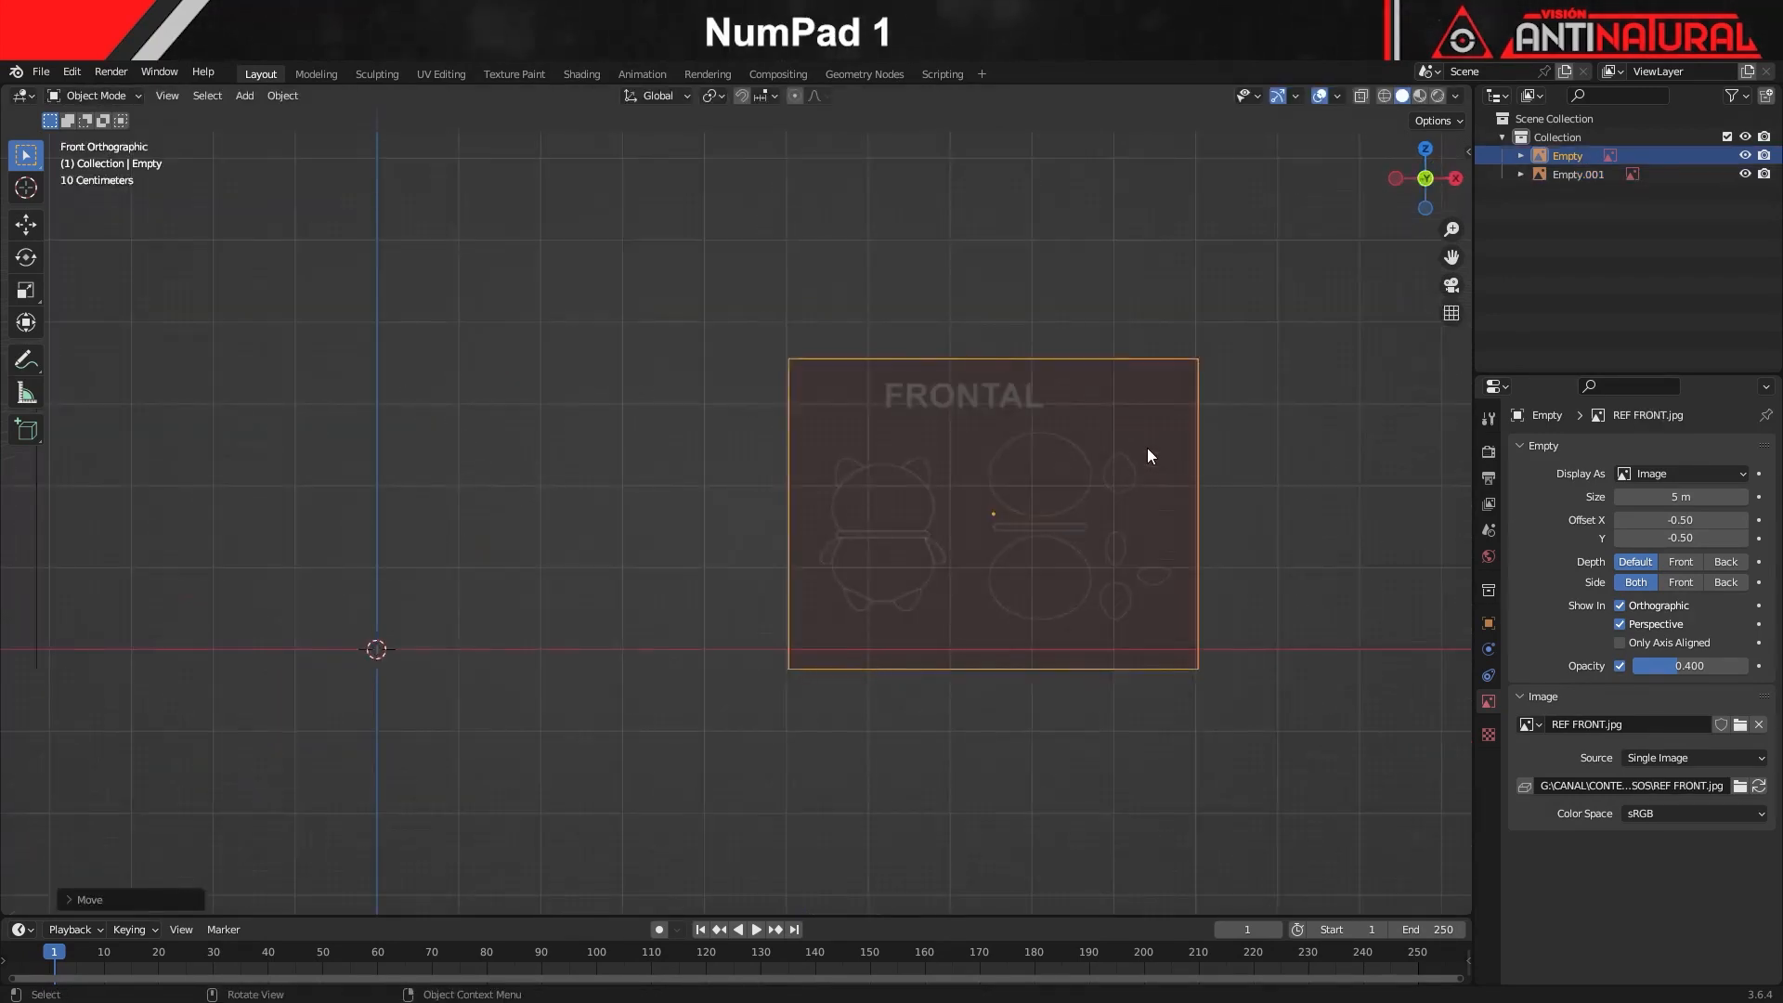
key(g)
key(x)
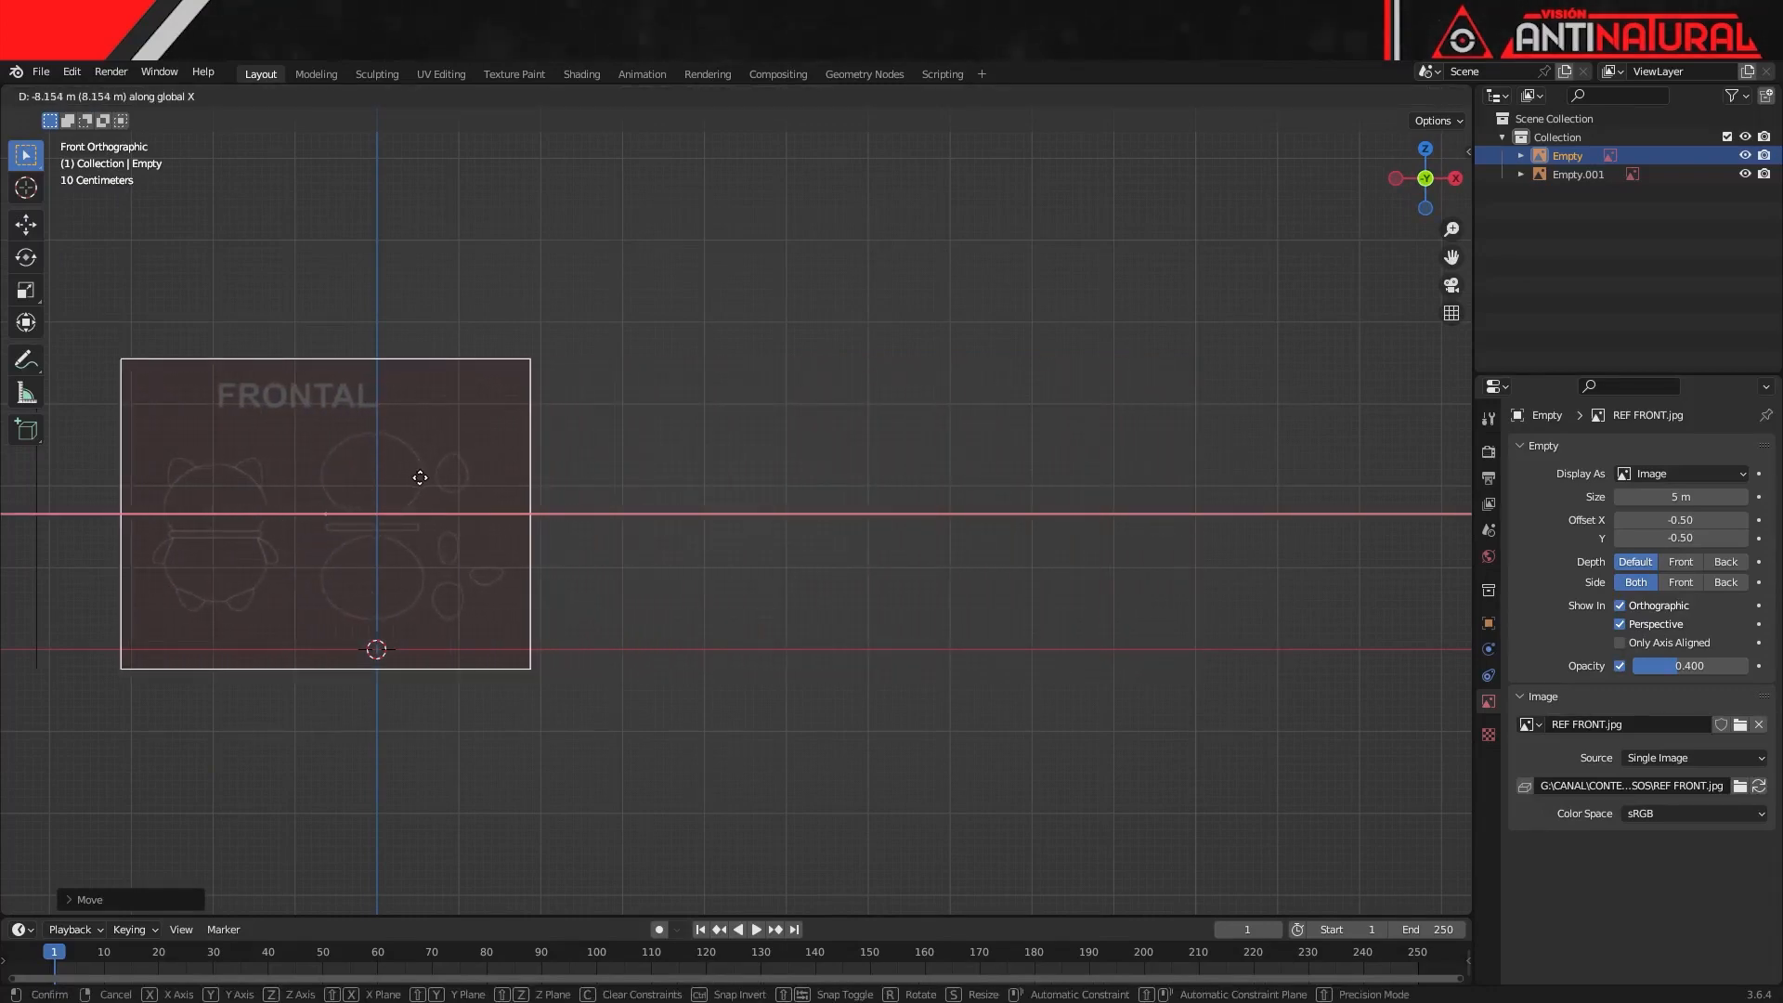
click(429, 479)
scroll(377, 589, up, 8)
shift+middle_drag(856, 679, 852, 525)
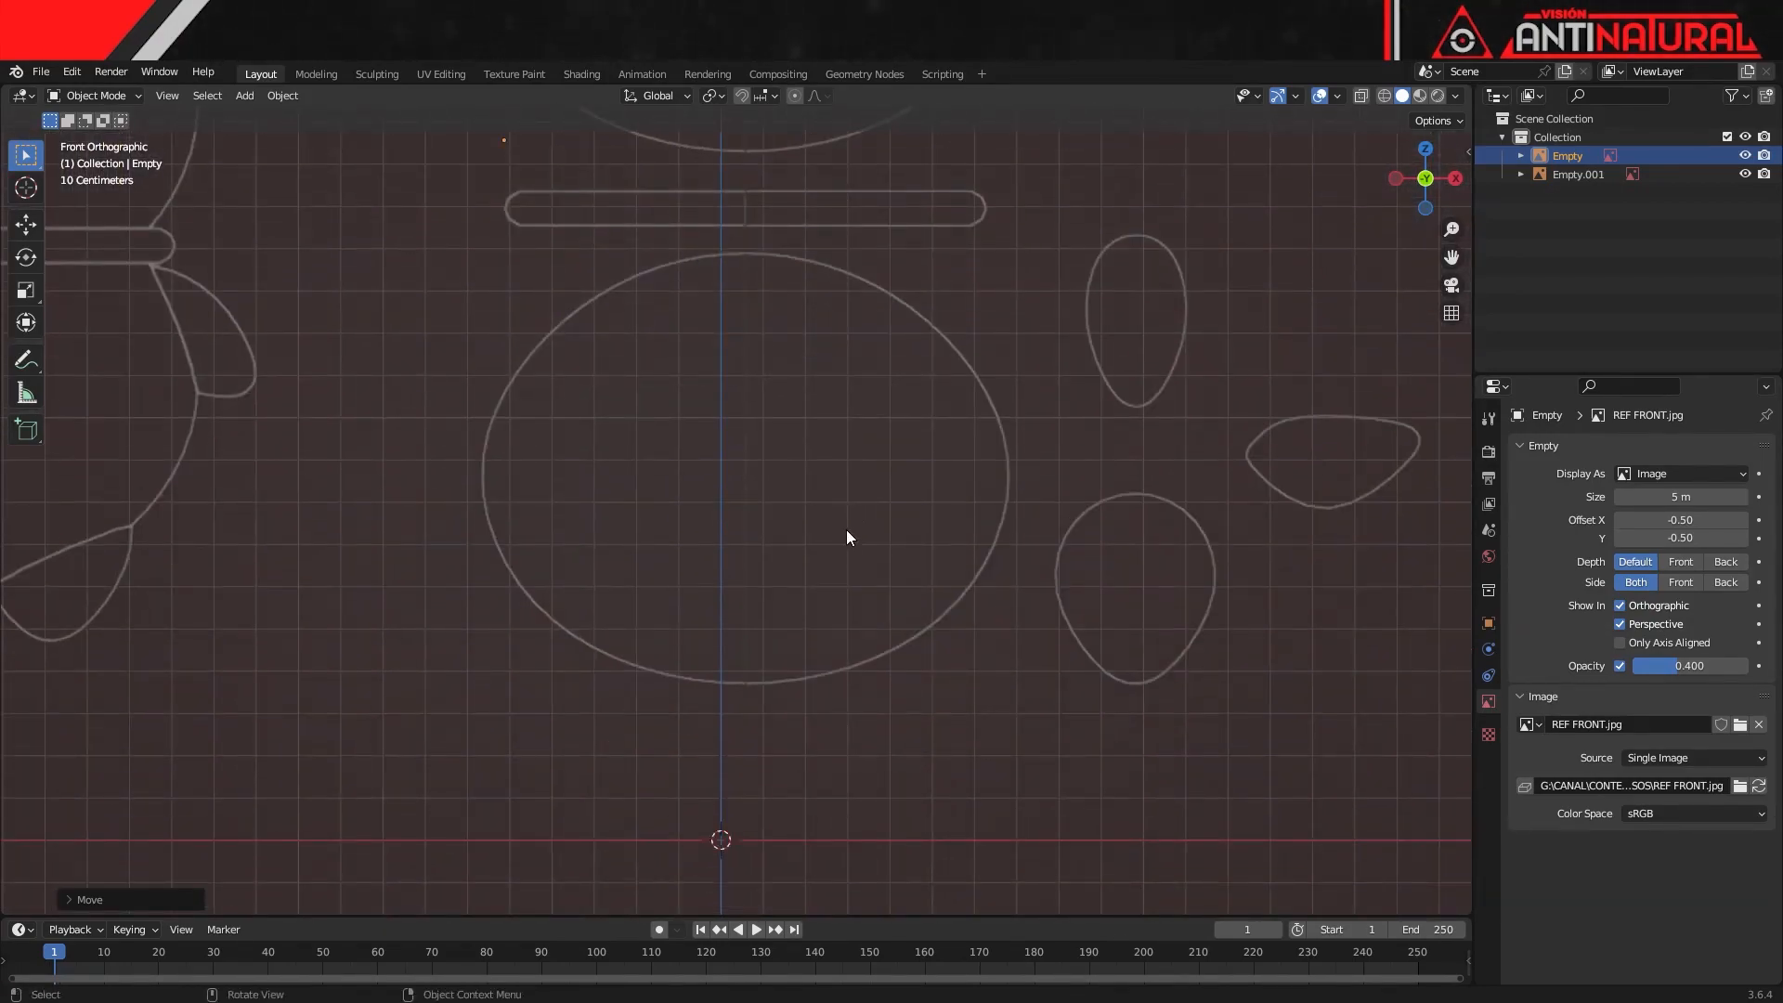
key(g)
key(x)
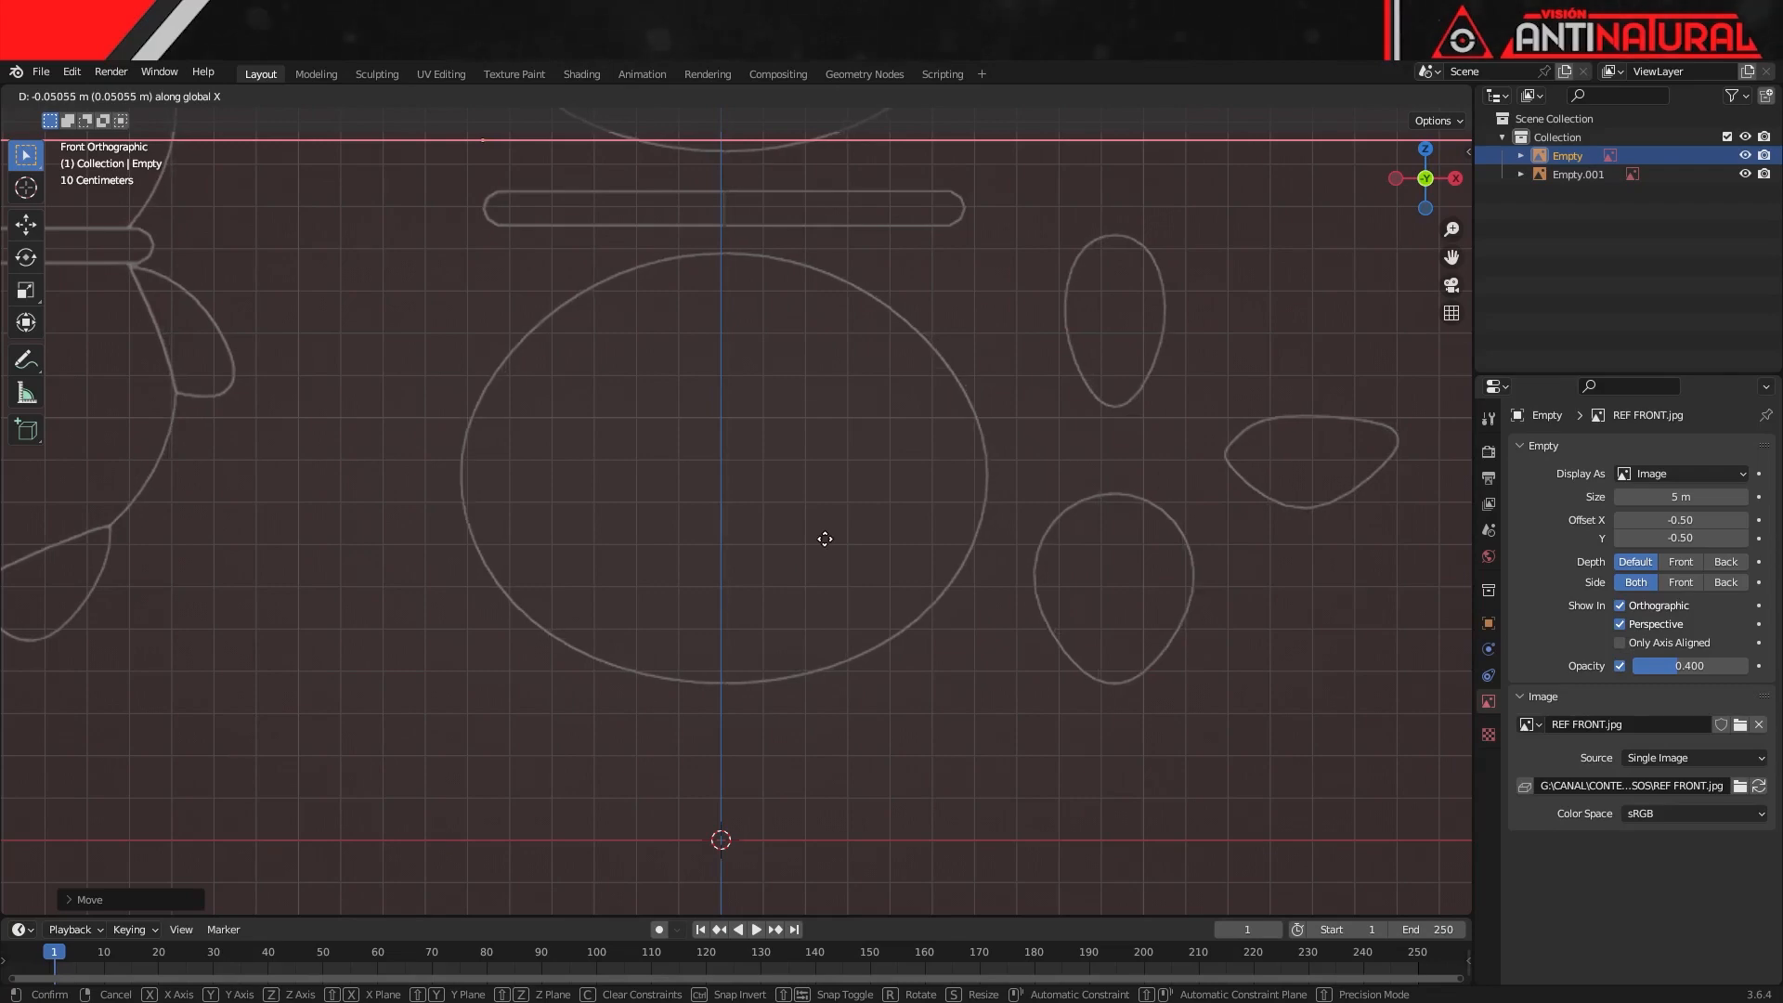
click(824, 539)
scroll(918, 585, down, 4)
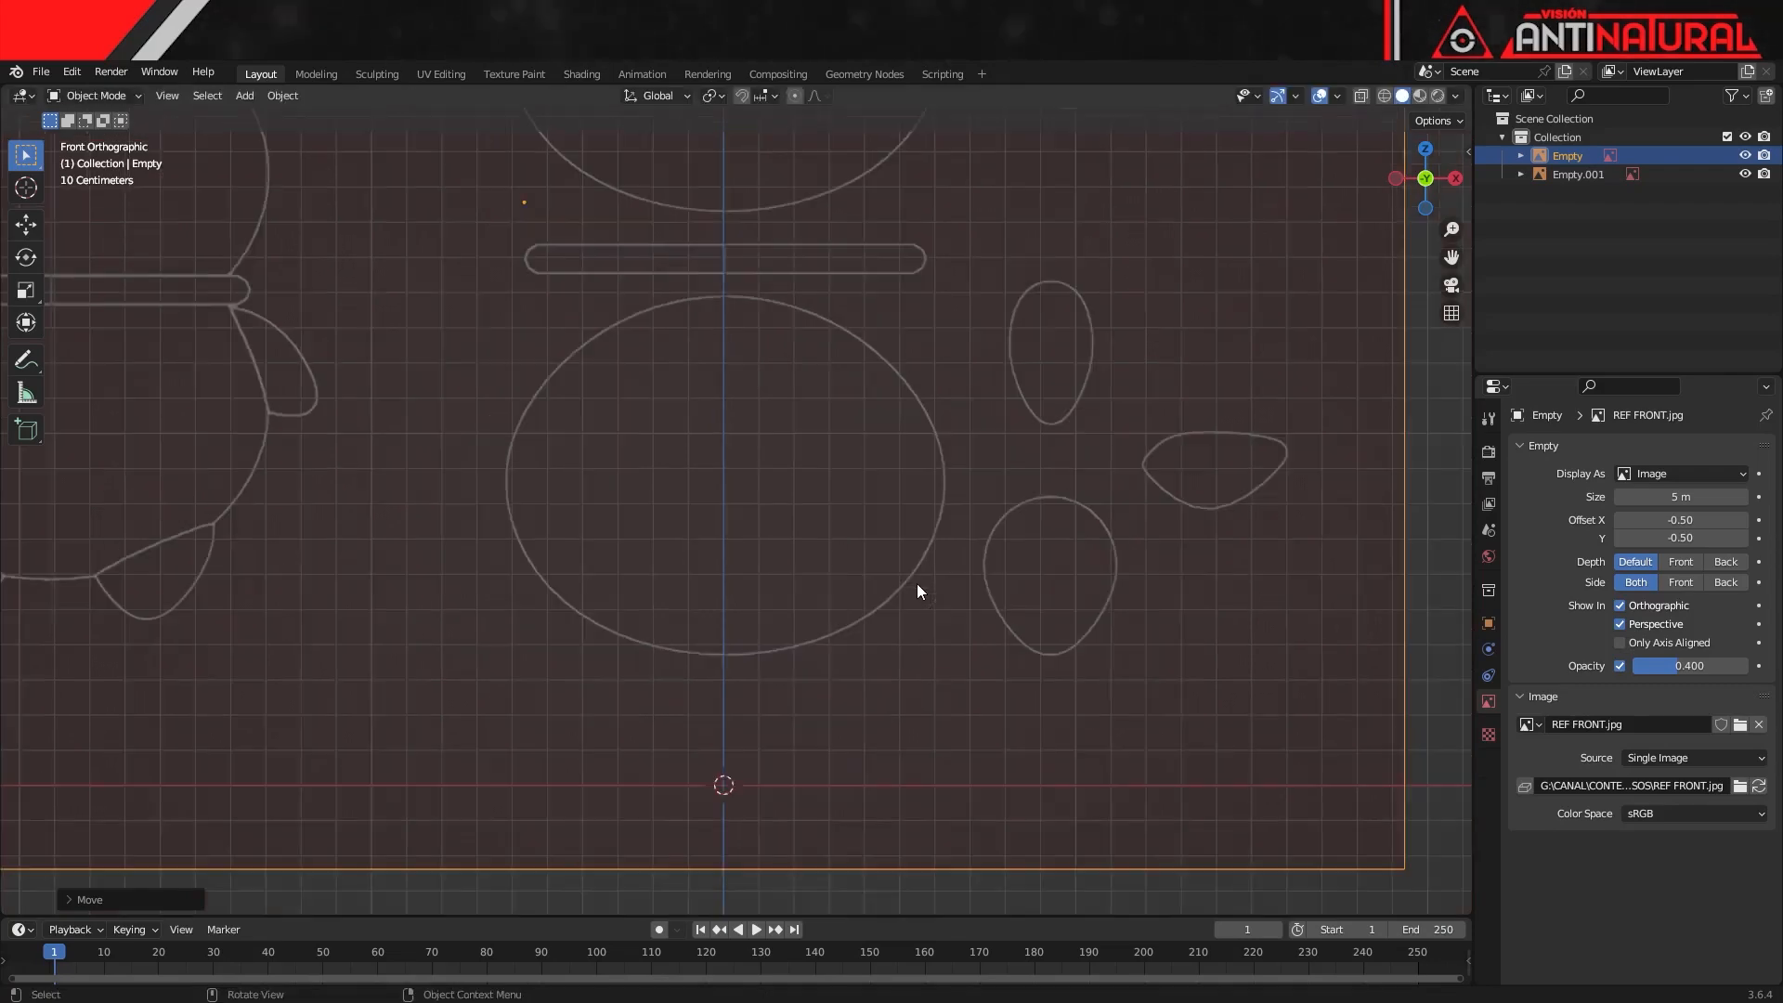
In right view, shift the lateral reference about 0.05 m along Y to centre the cat's midline on the Z axis
key(KP_3)
click(978, 496)
shift+middle_drag(979, 498, 879, 616)
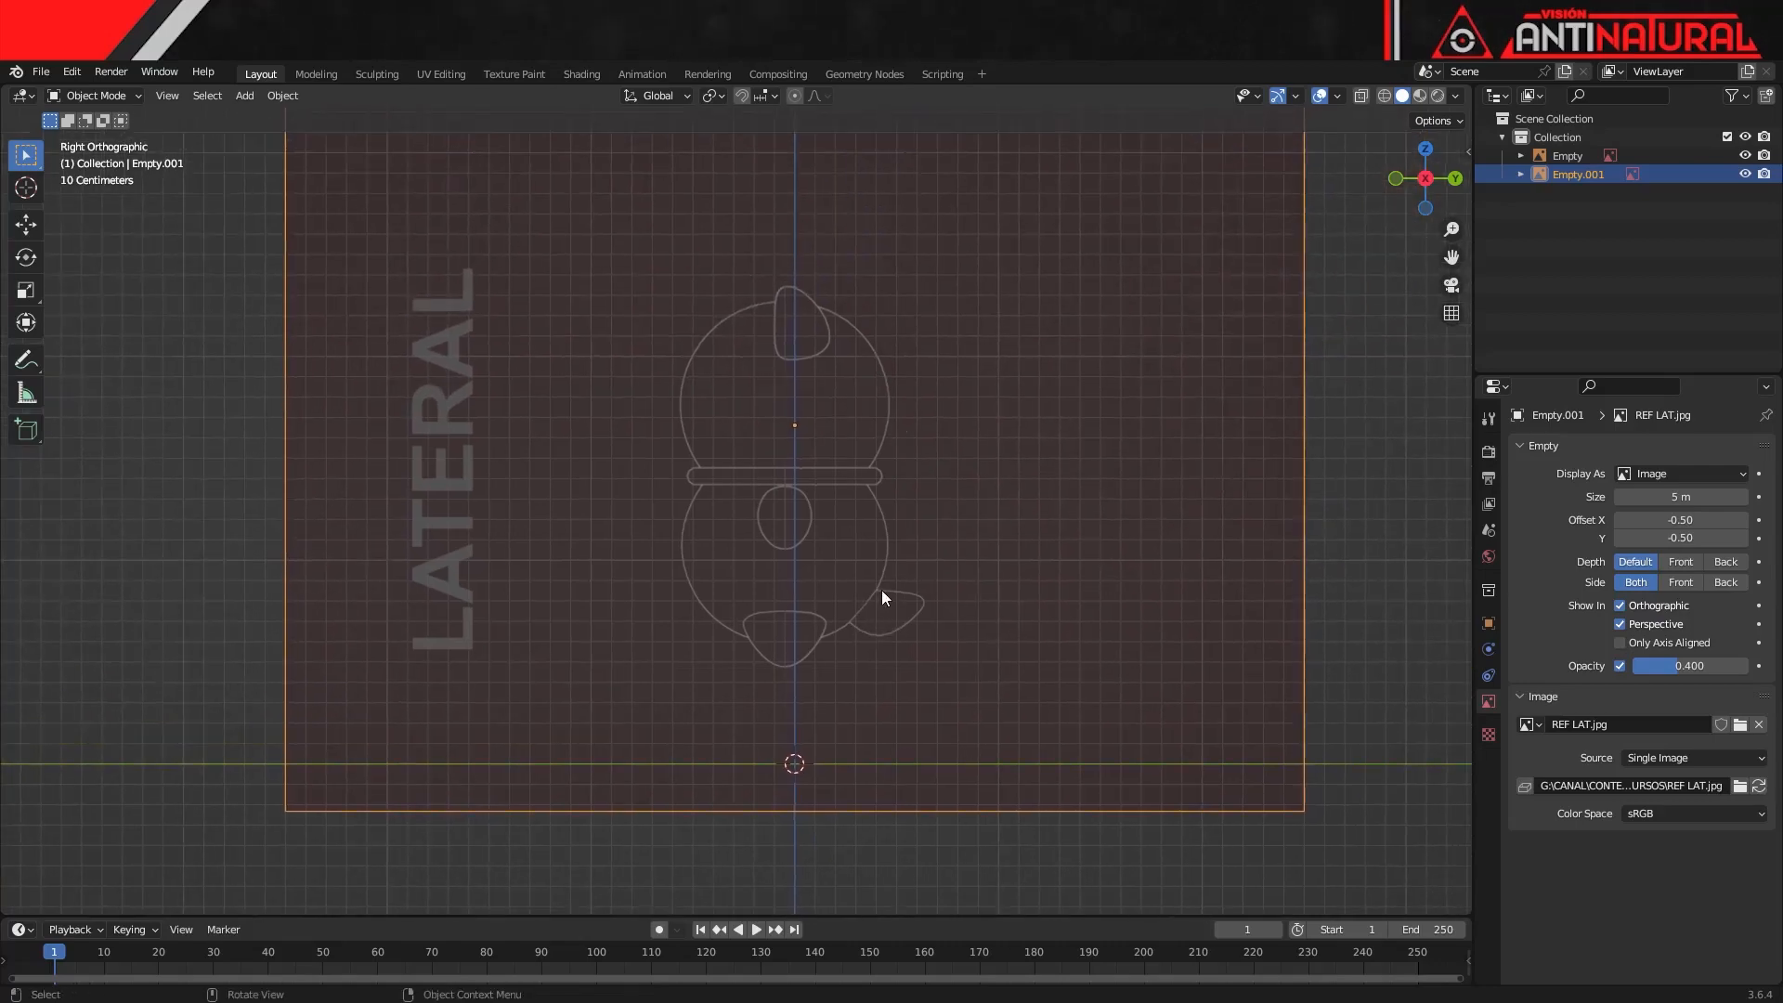
scroll(821, 602, up, 8)
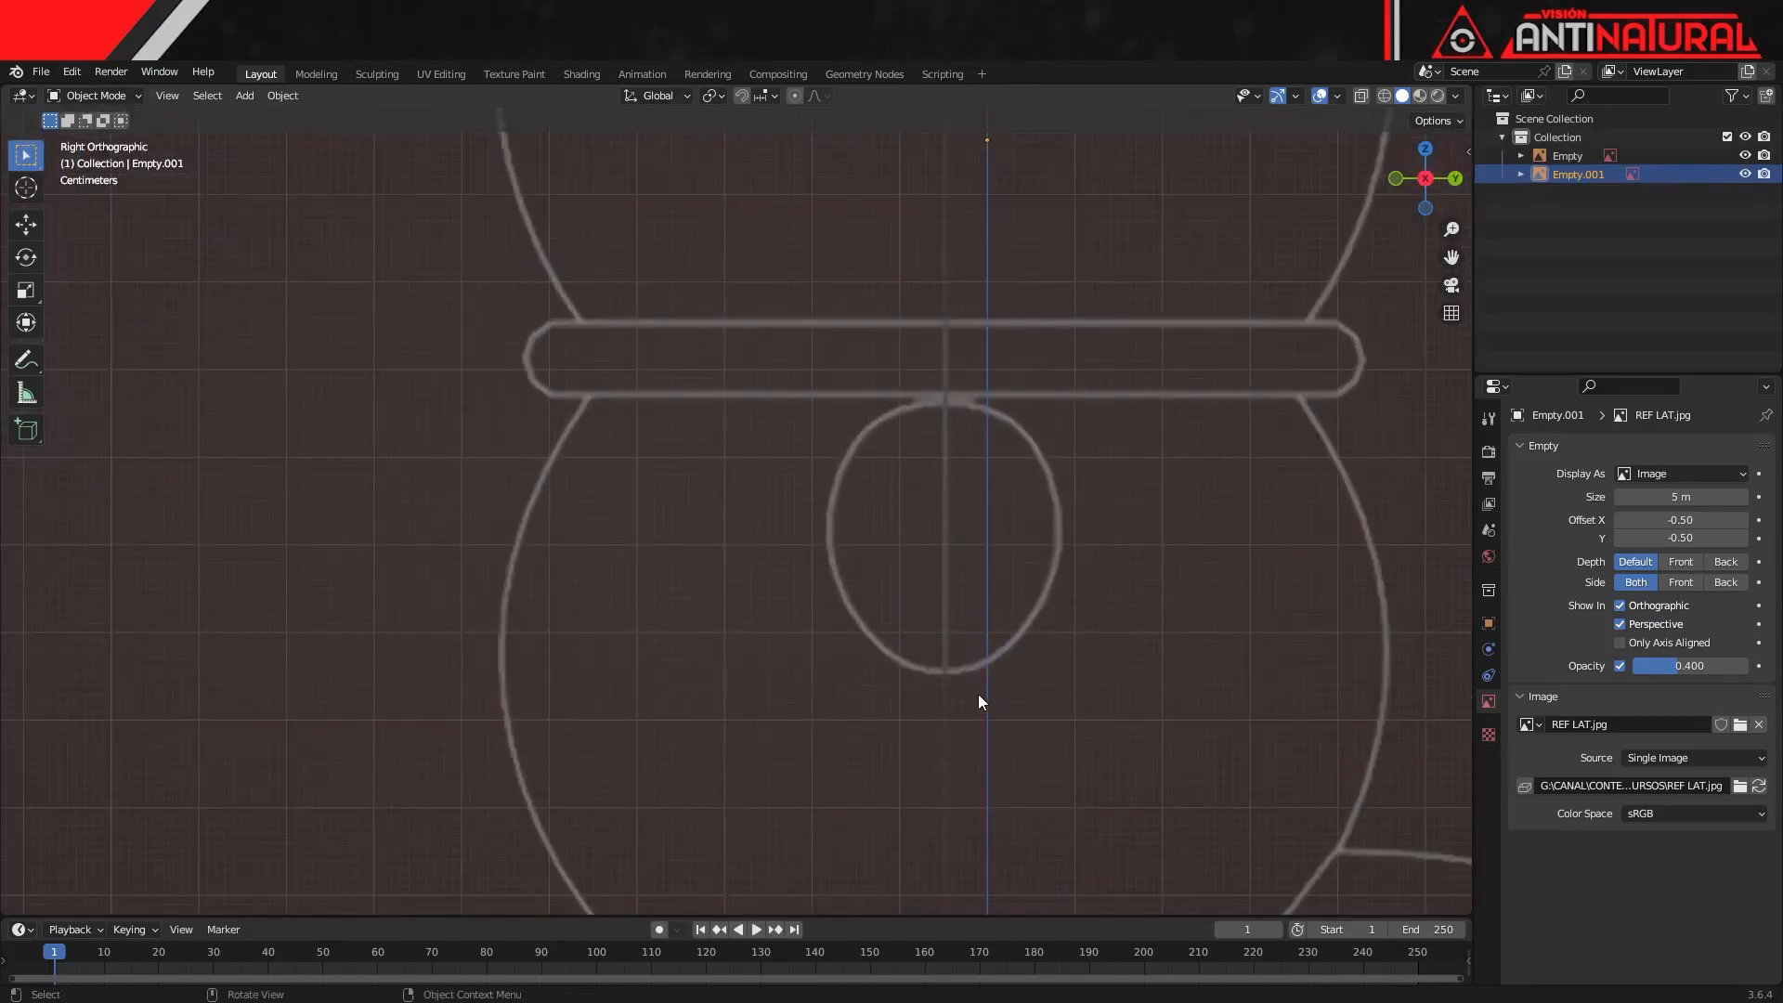
key(g)
key(y)
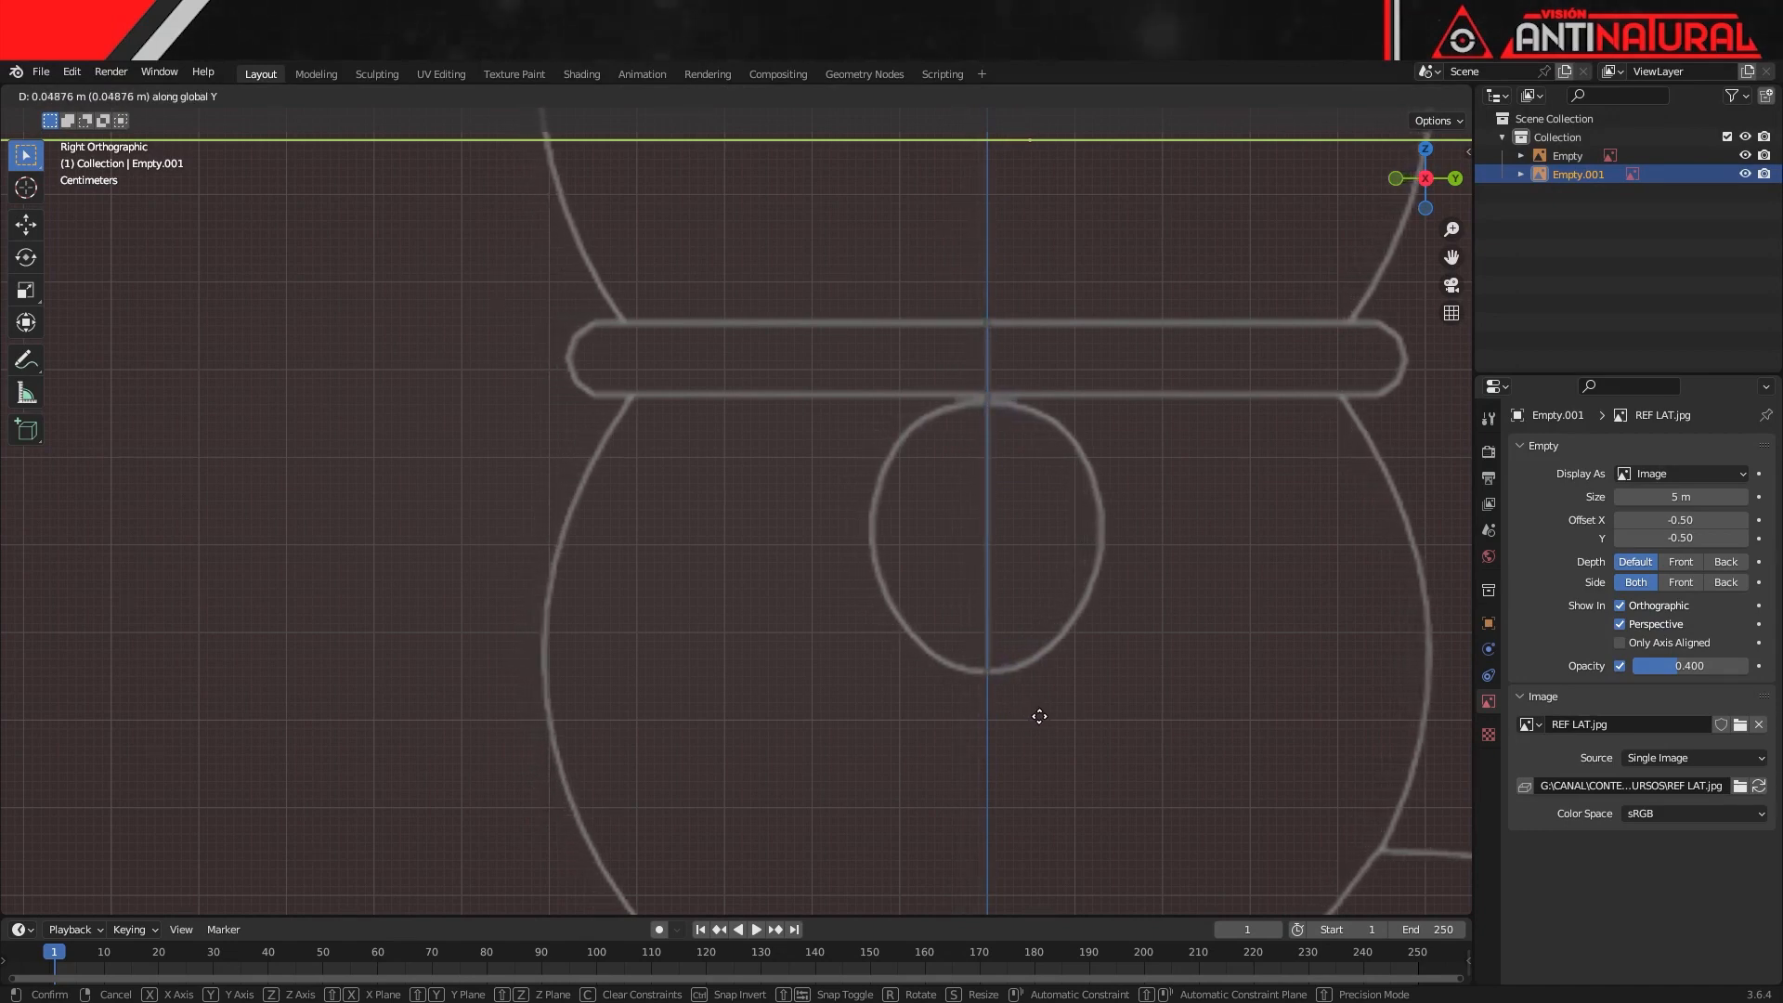
click(1040, 717)
middle_drag(1040, 717, 1073, 760)
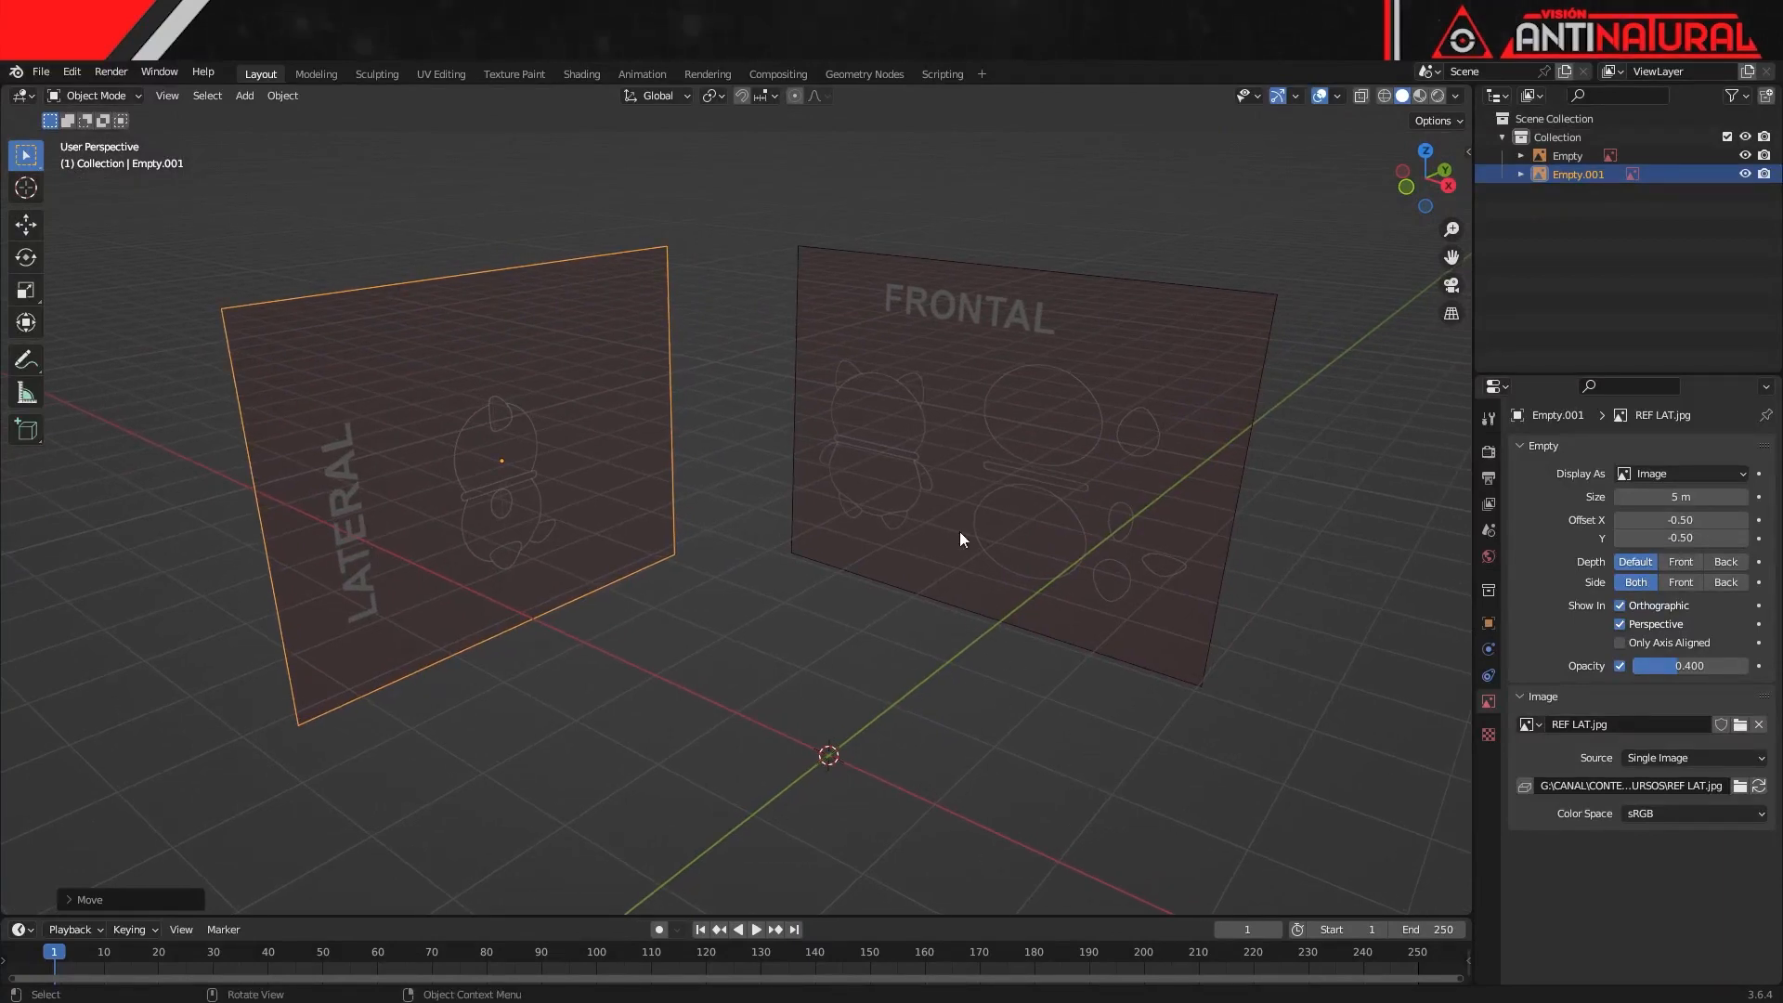
Show the selectability toggles in the outliner and make both reference empties unselectable
click(1745, 97)
click(1605, 156)
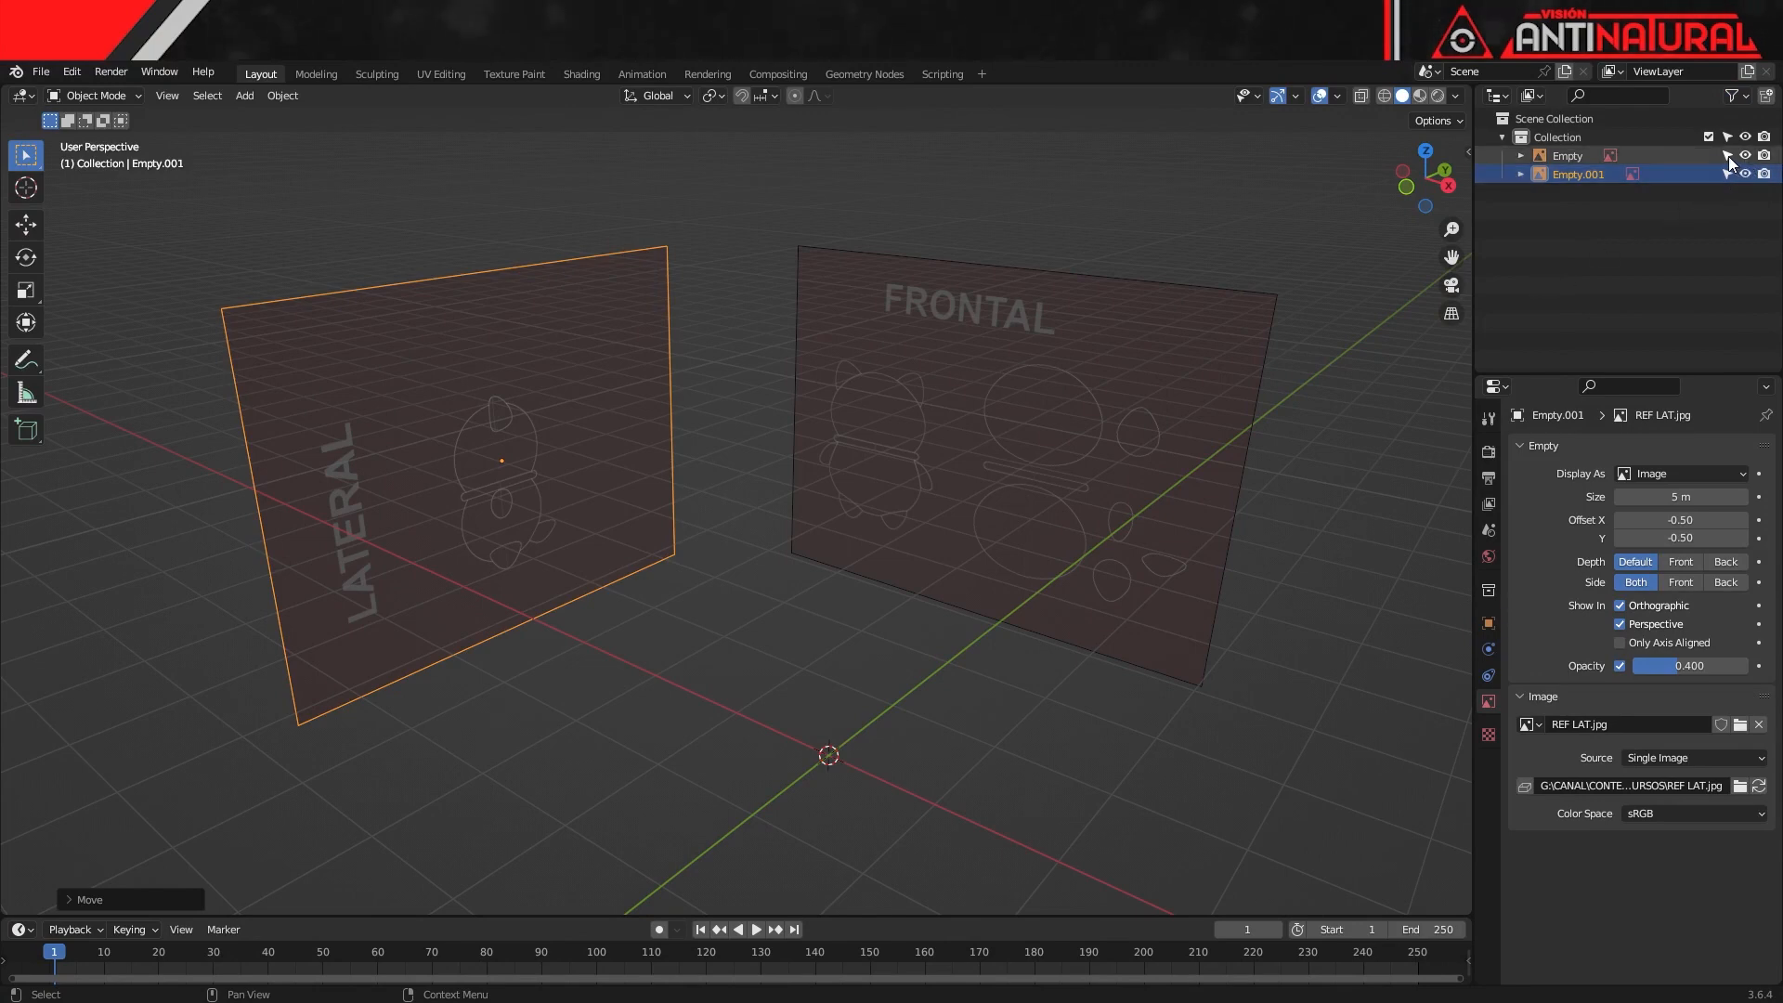
drag(1729, 156, 1729, 173)
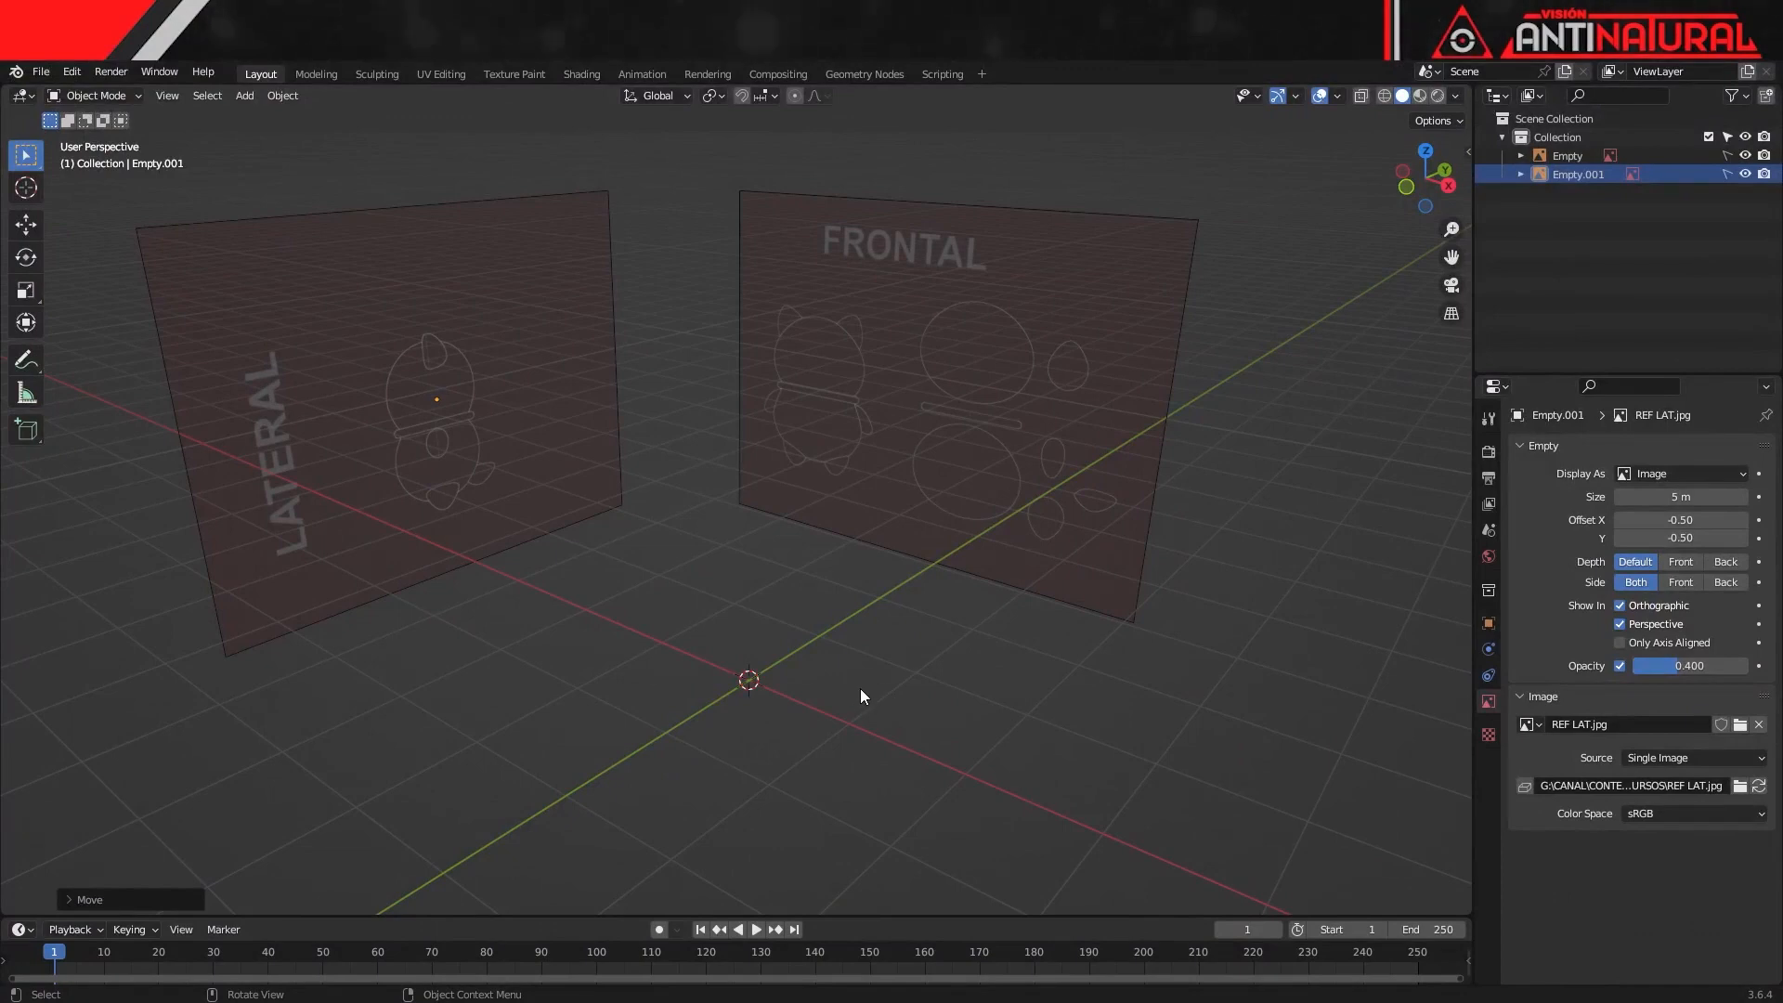
Add a cube at the origin, subdivide it with a level 1 subdivision modifier, and apply Visual Geometry to Mesh
key(shift+a)
mouse_move(823, 605)
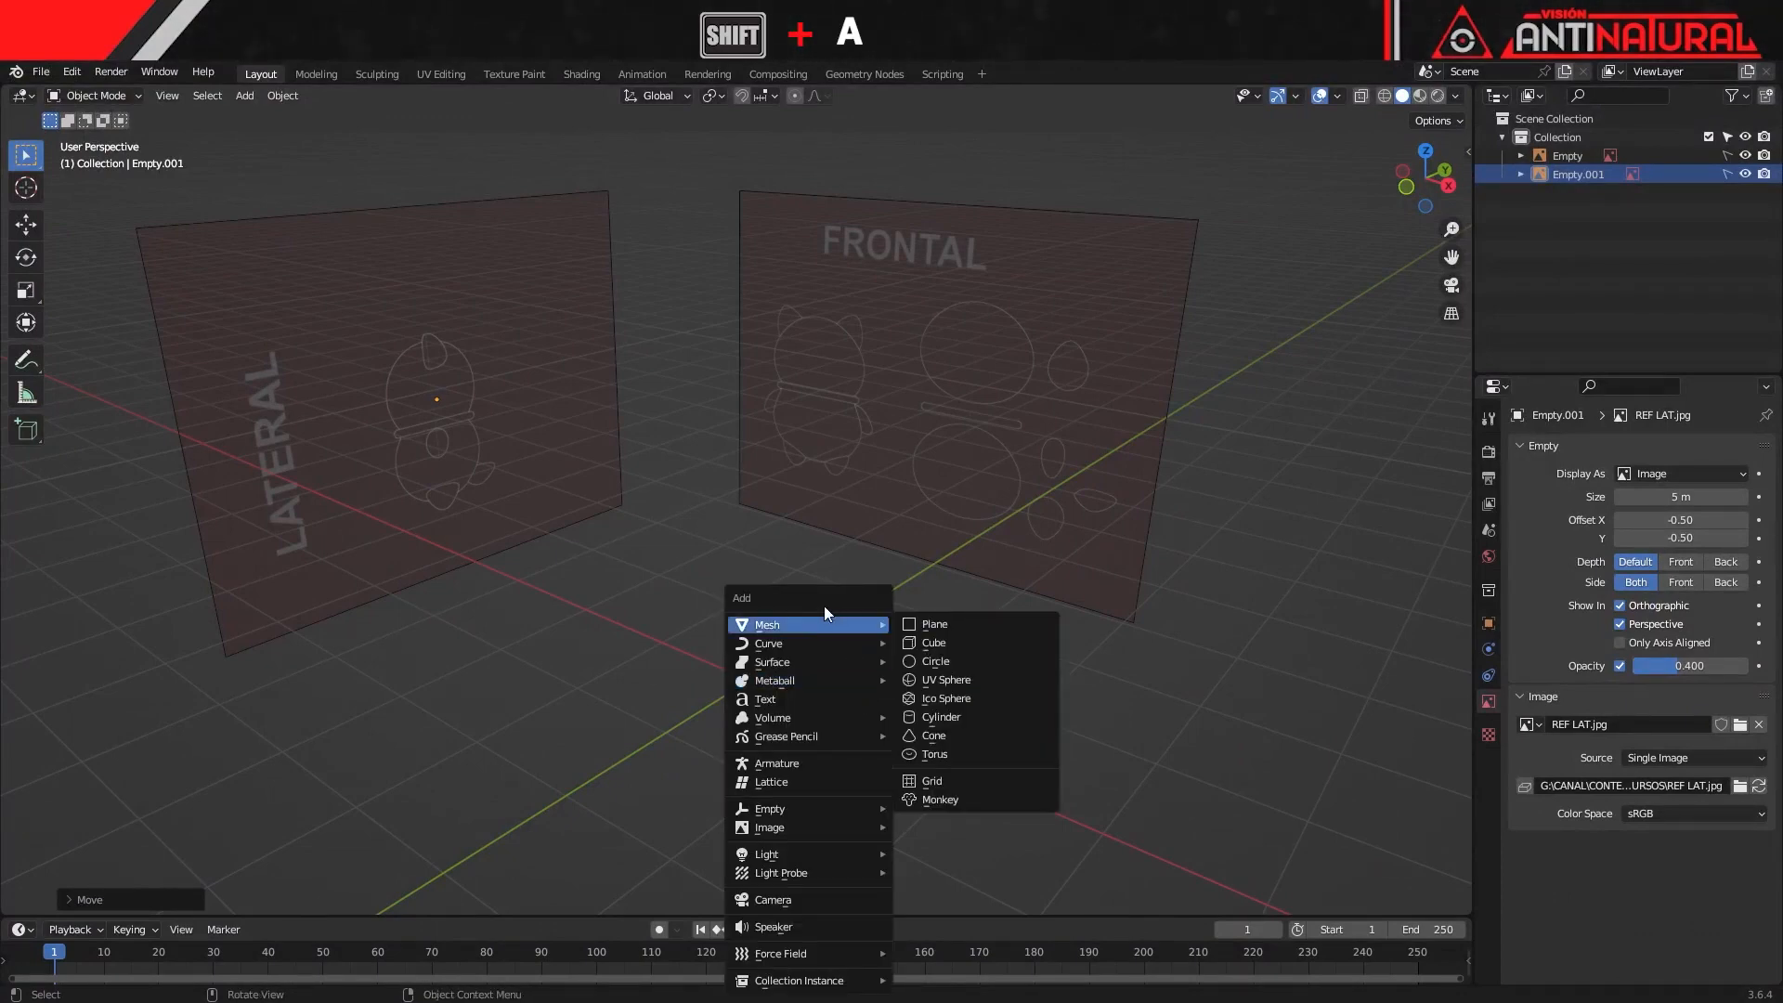
click(933, 648)
key(ctrl+1)
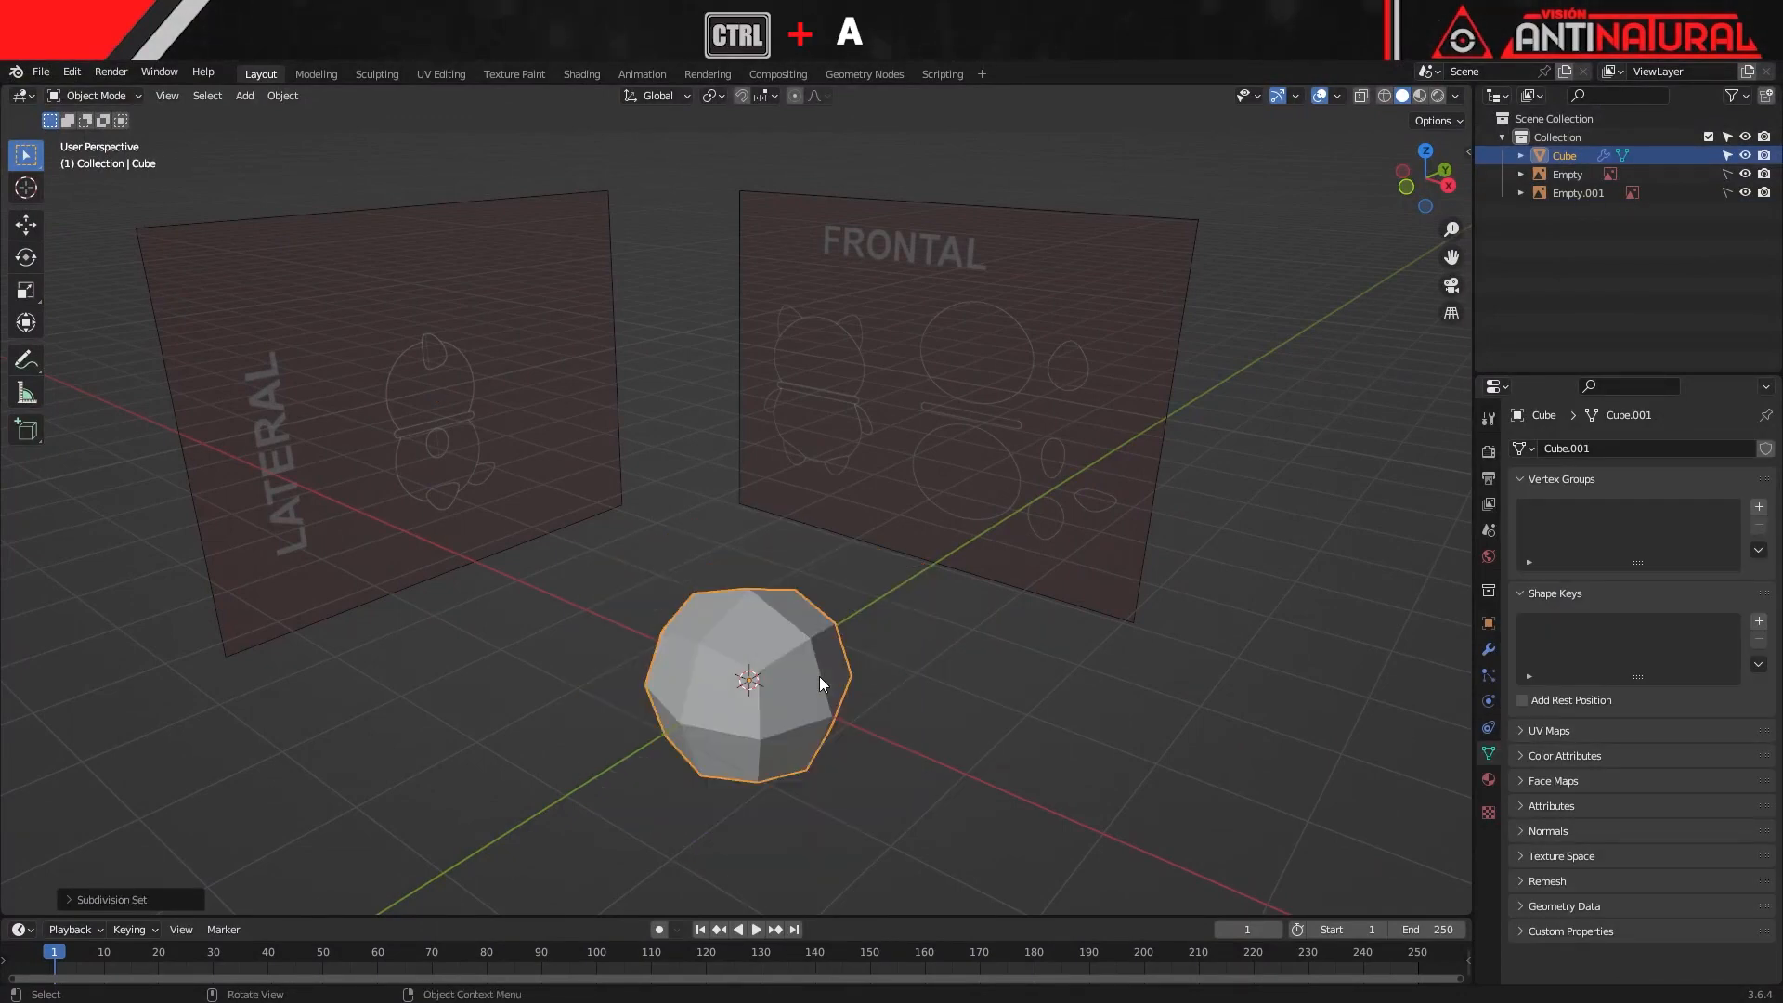
key(ctrl+a)
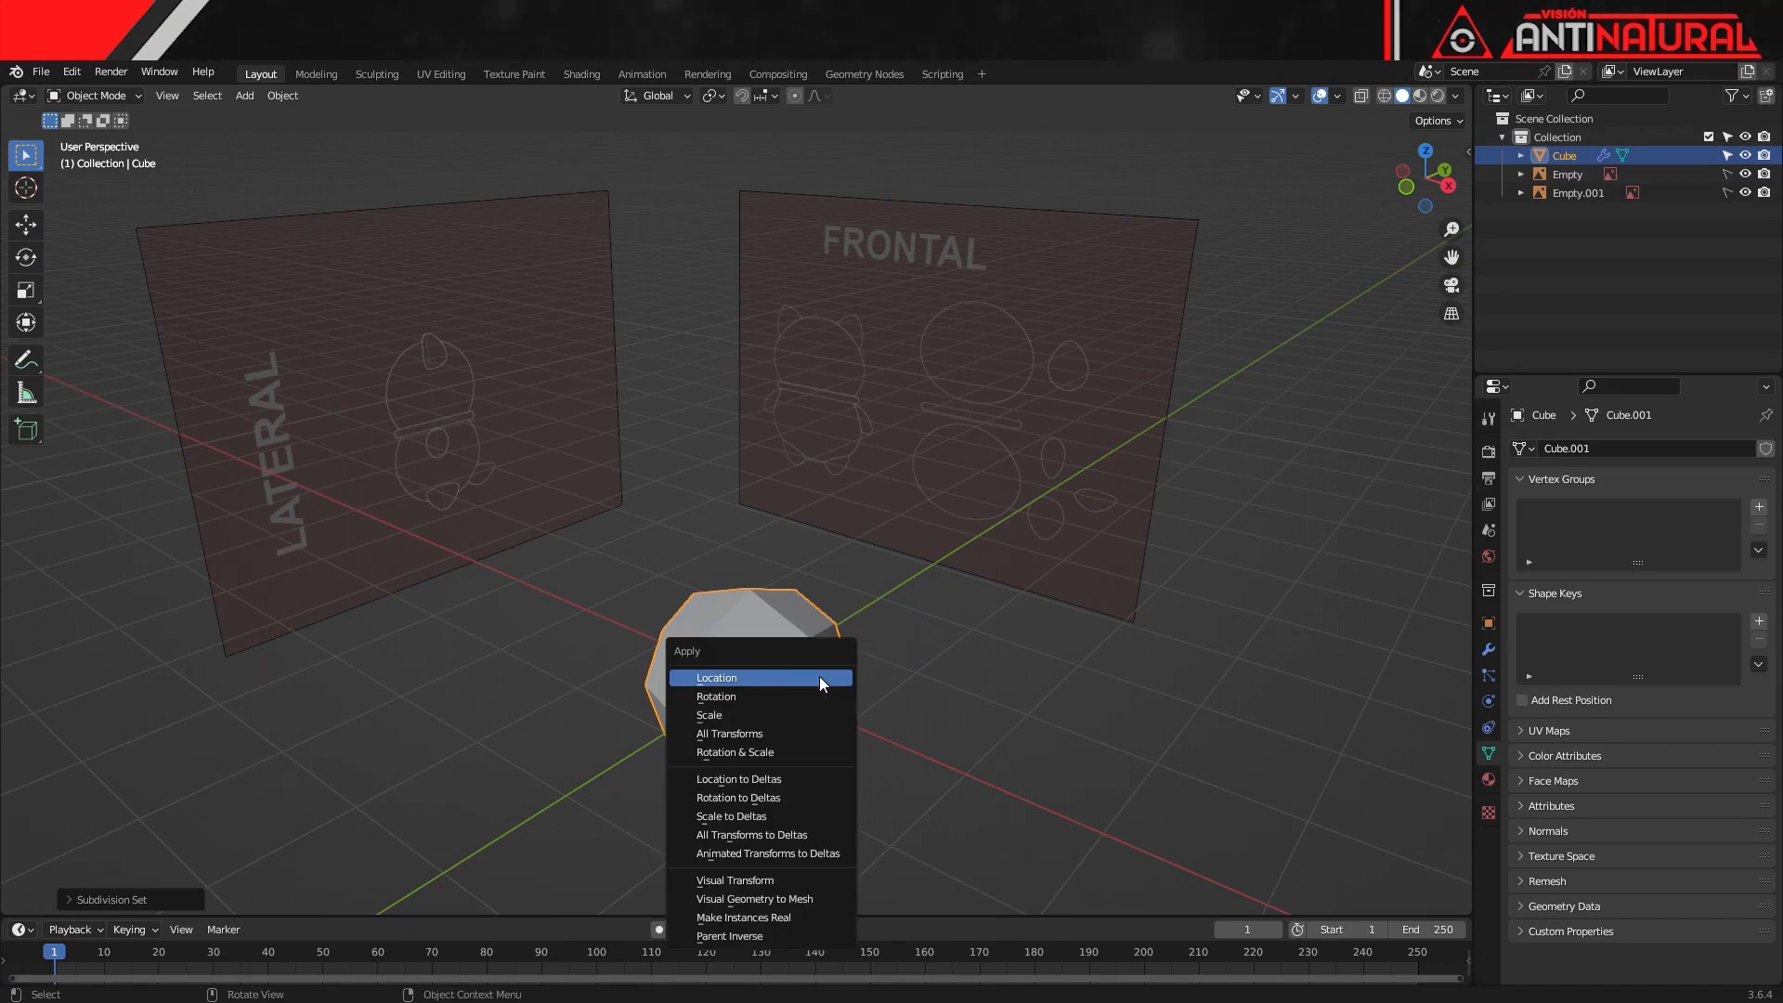
key(g)
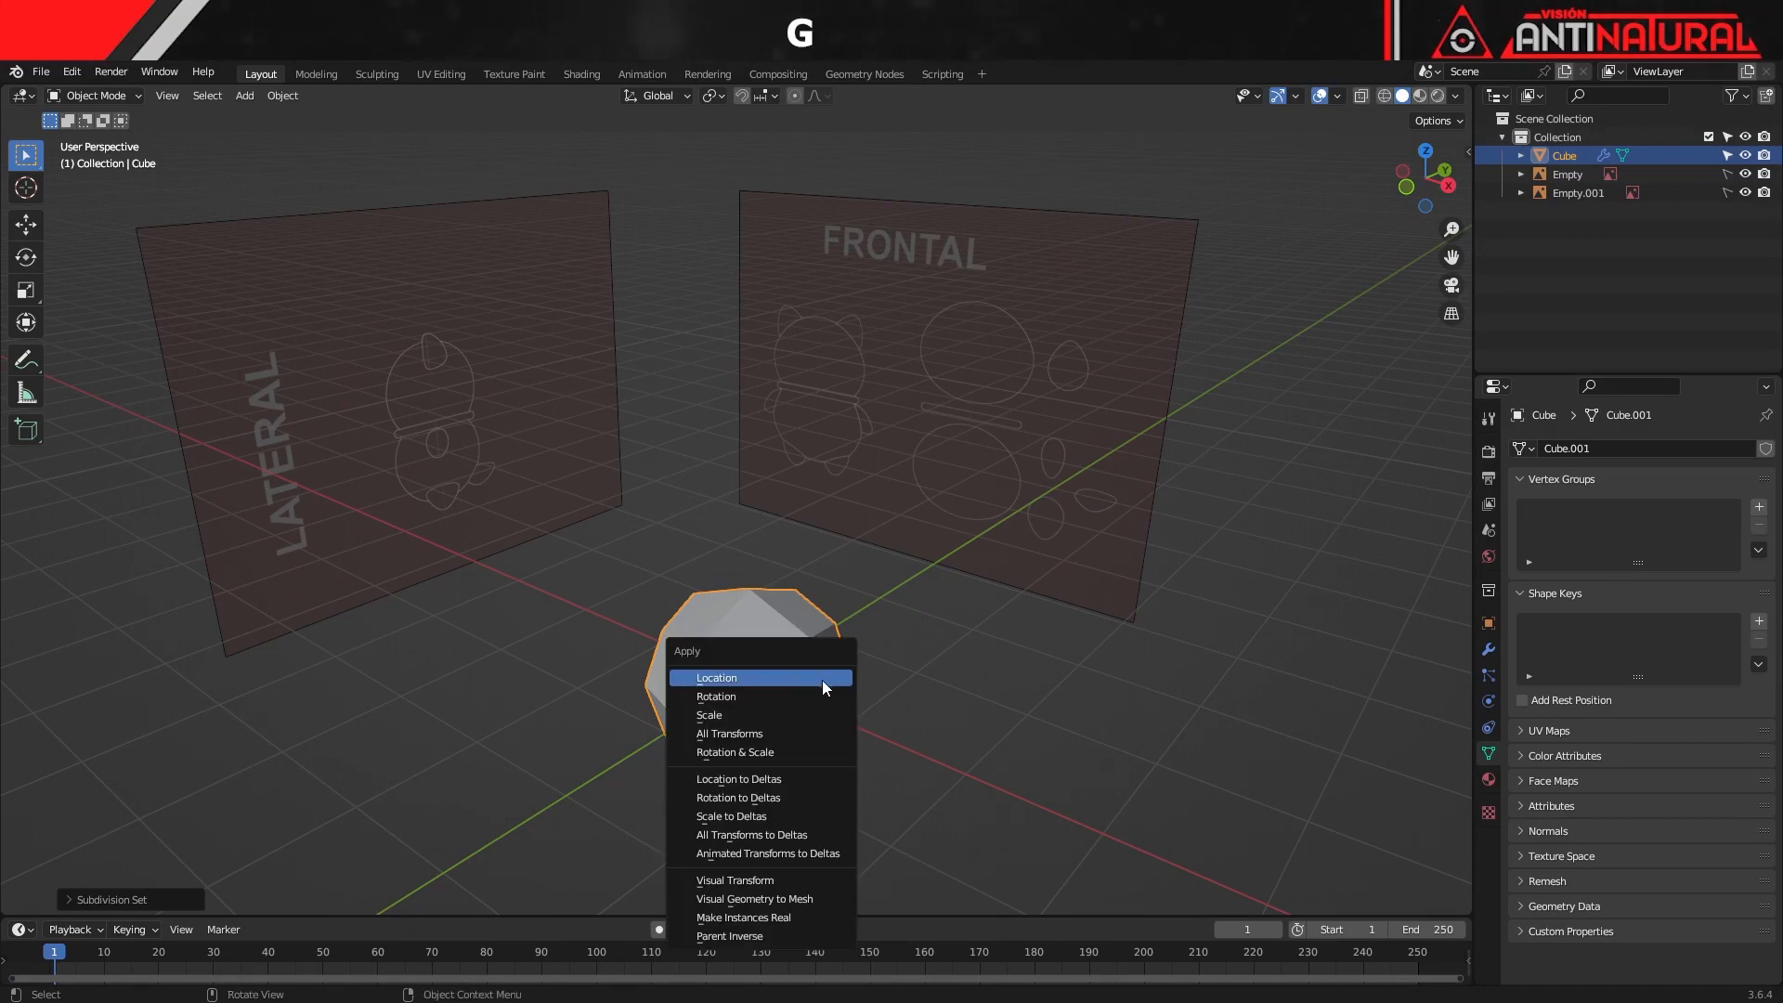
click(770, 900)
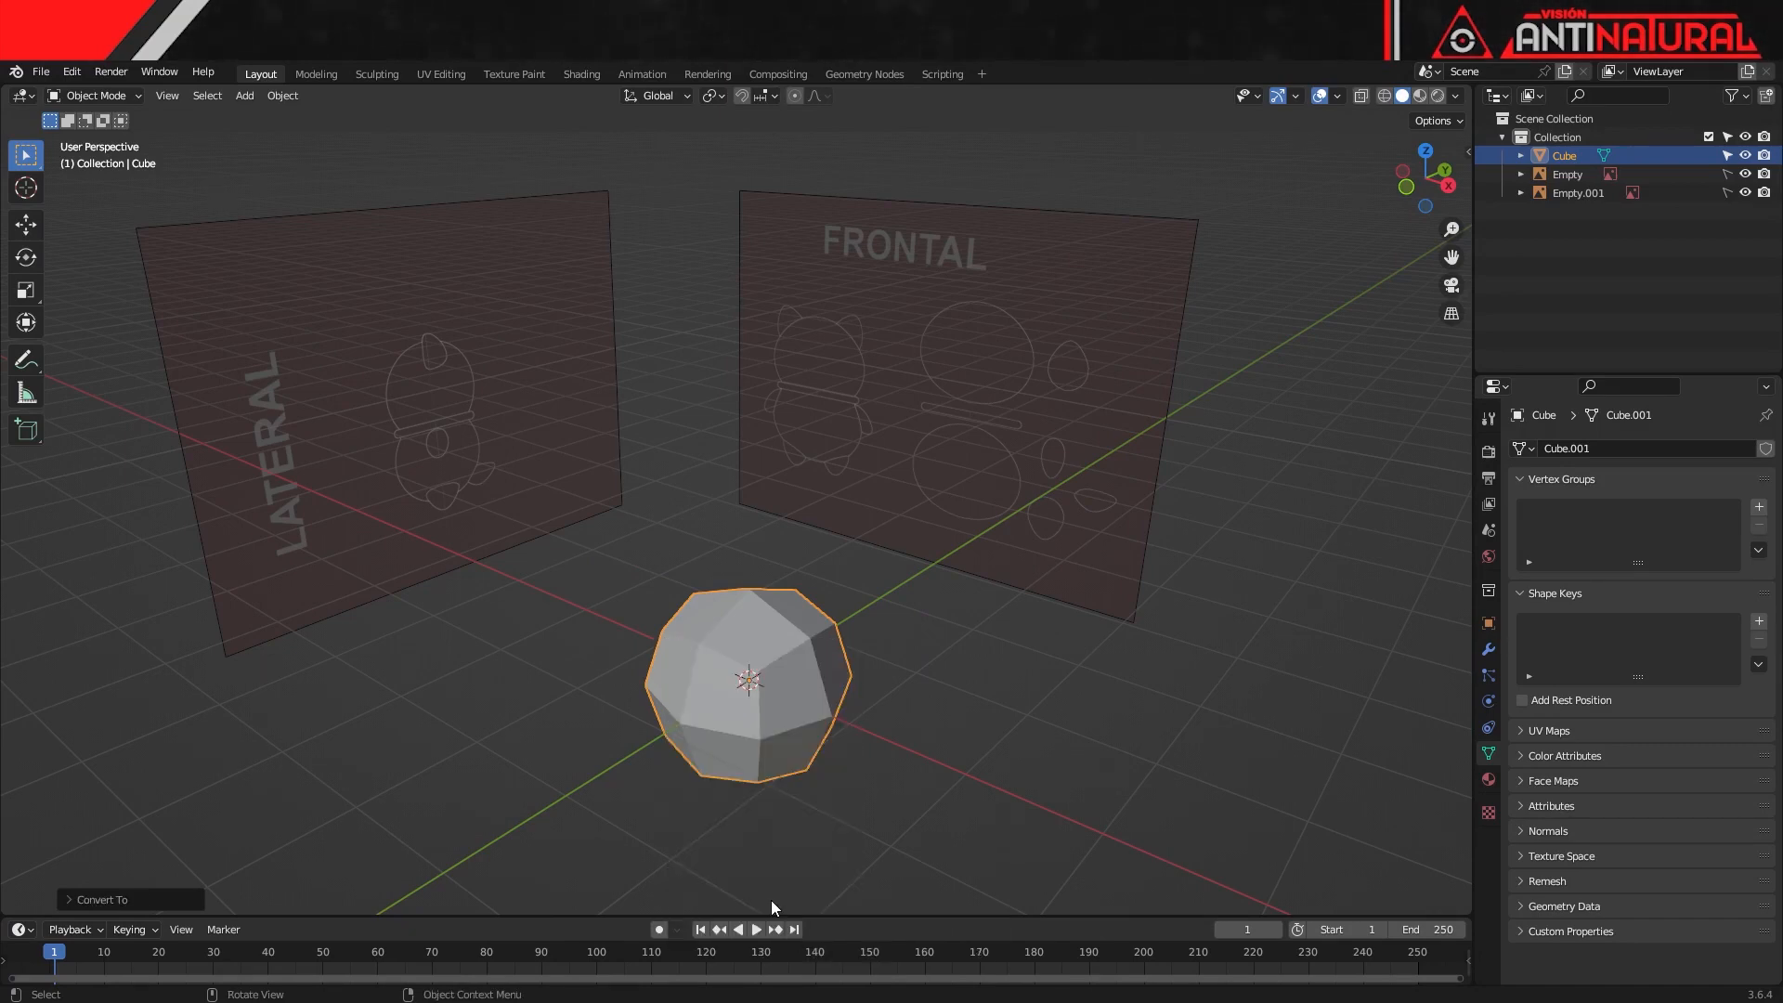
Give the rounded cube a level 2 subdivision modifier and shade it smooth
key(ctrl+2)
right_click(779, 742)
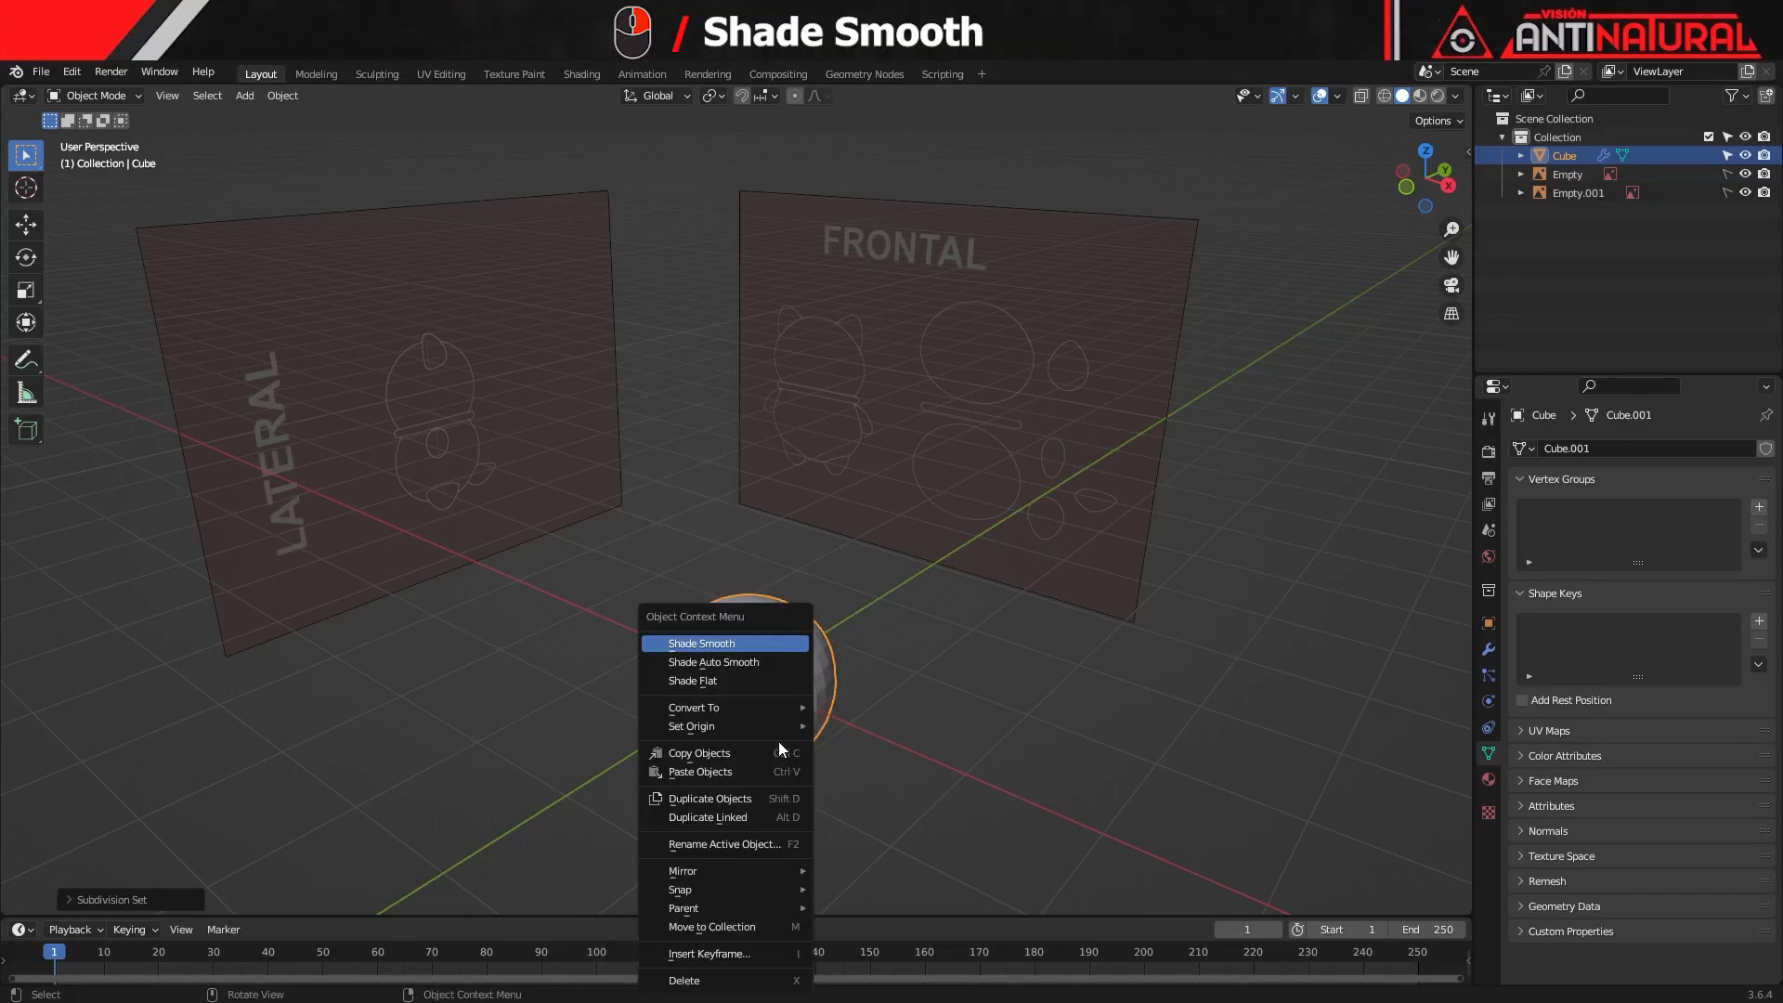
click(731, 643)
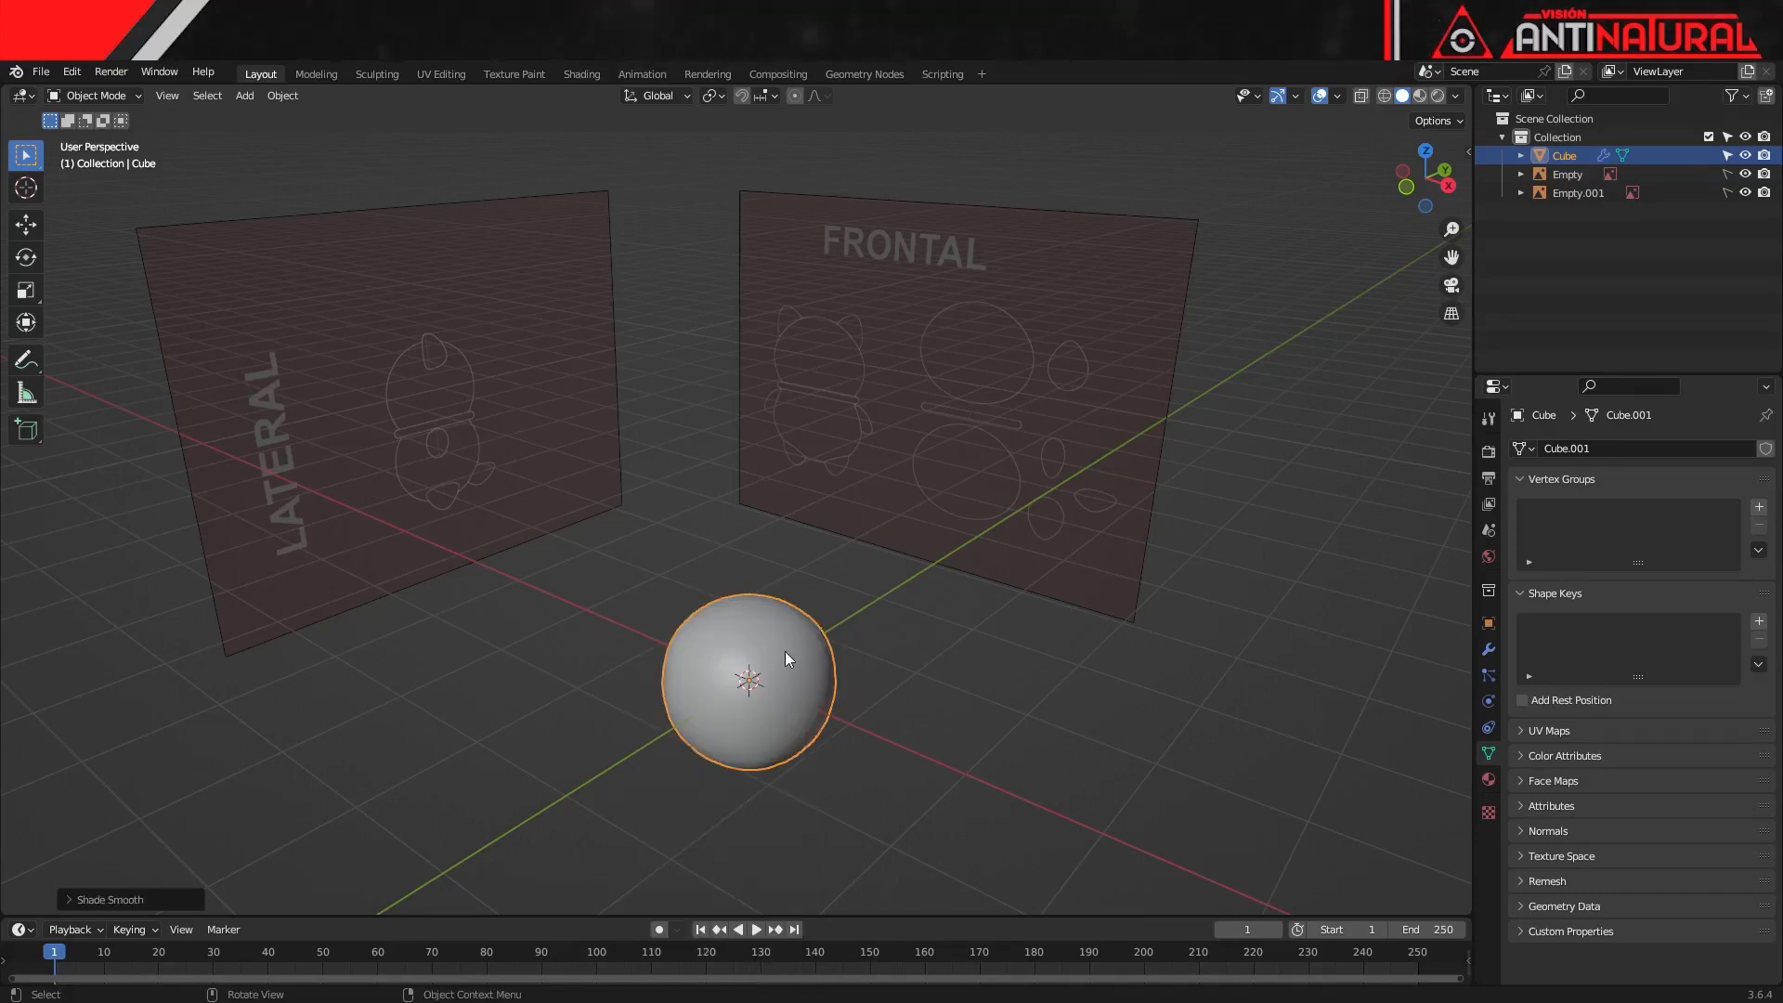
Turn on the Subdivision modifier's on-cage display and set both its viewport and render levels to 3
click(1489, 650)
click(1644, 479)
click(1743, 530)
click(1744, 549)
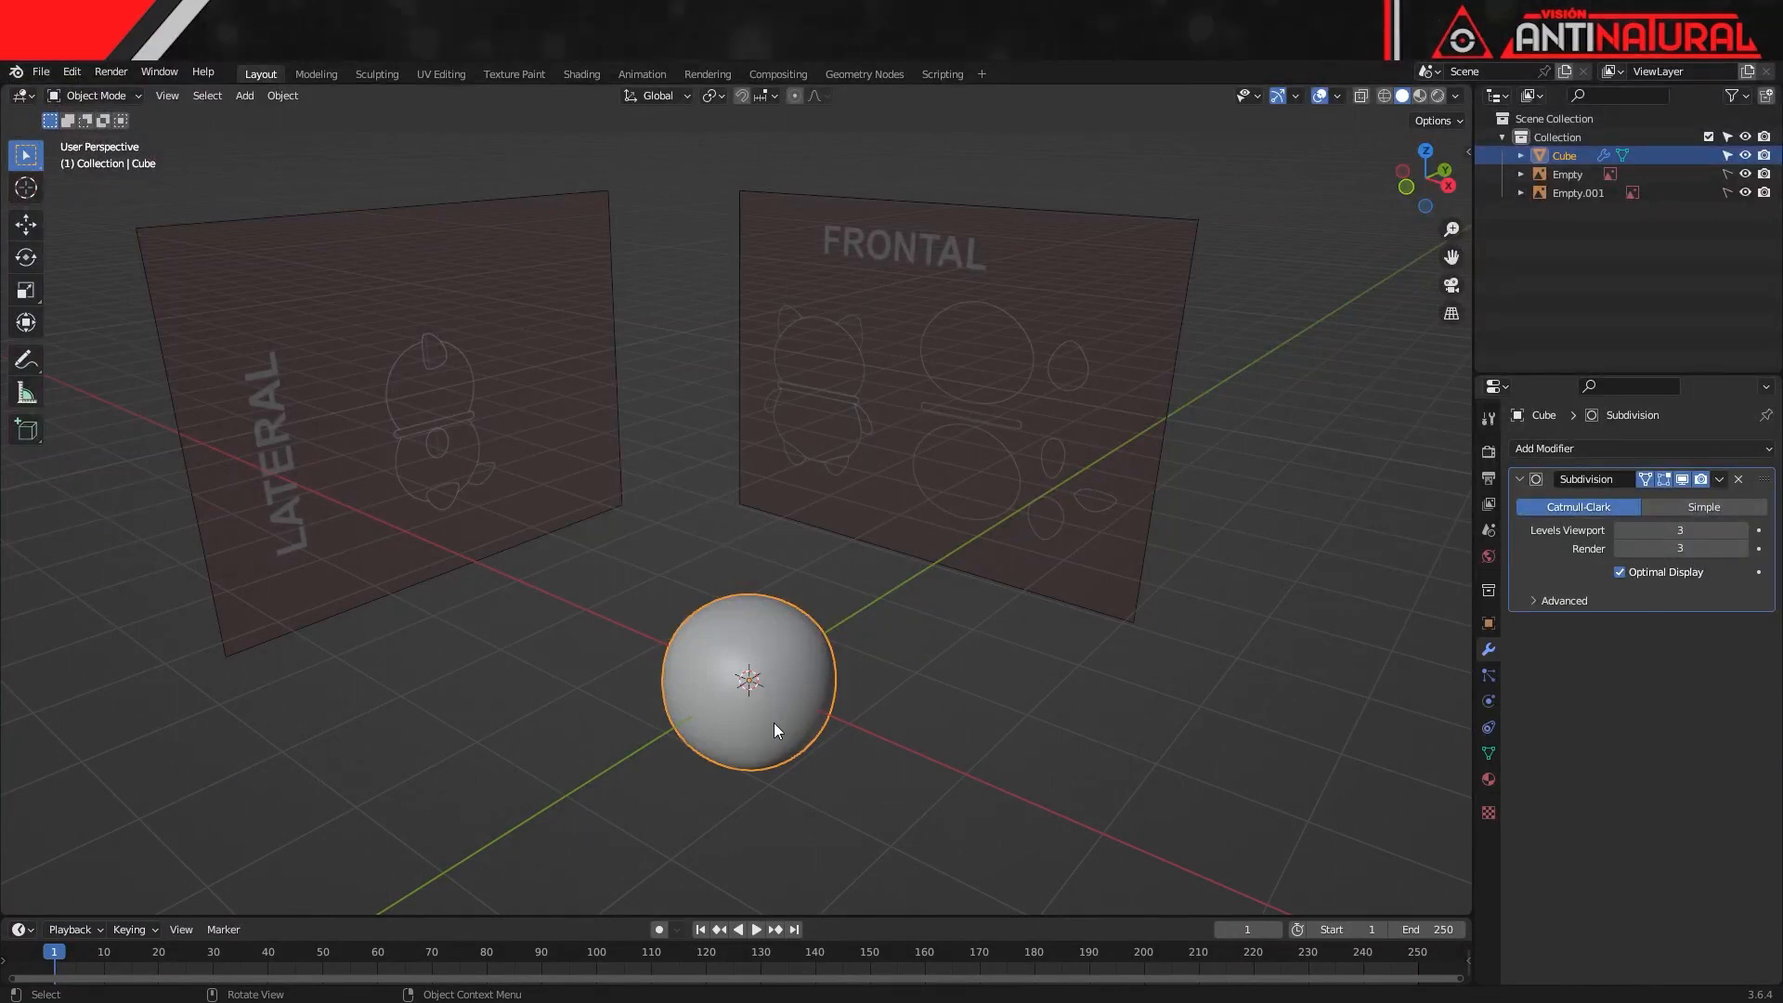
Duplicate the smooth rounded cube and place the copy straight above it along Z, higher than the reference images
key(shift+d)
key(z)
click(815, 158)
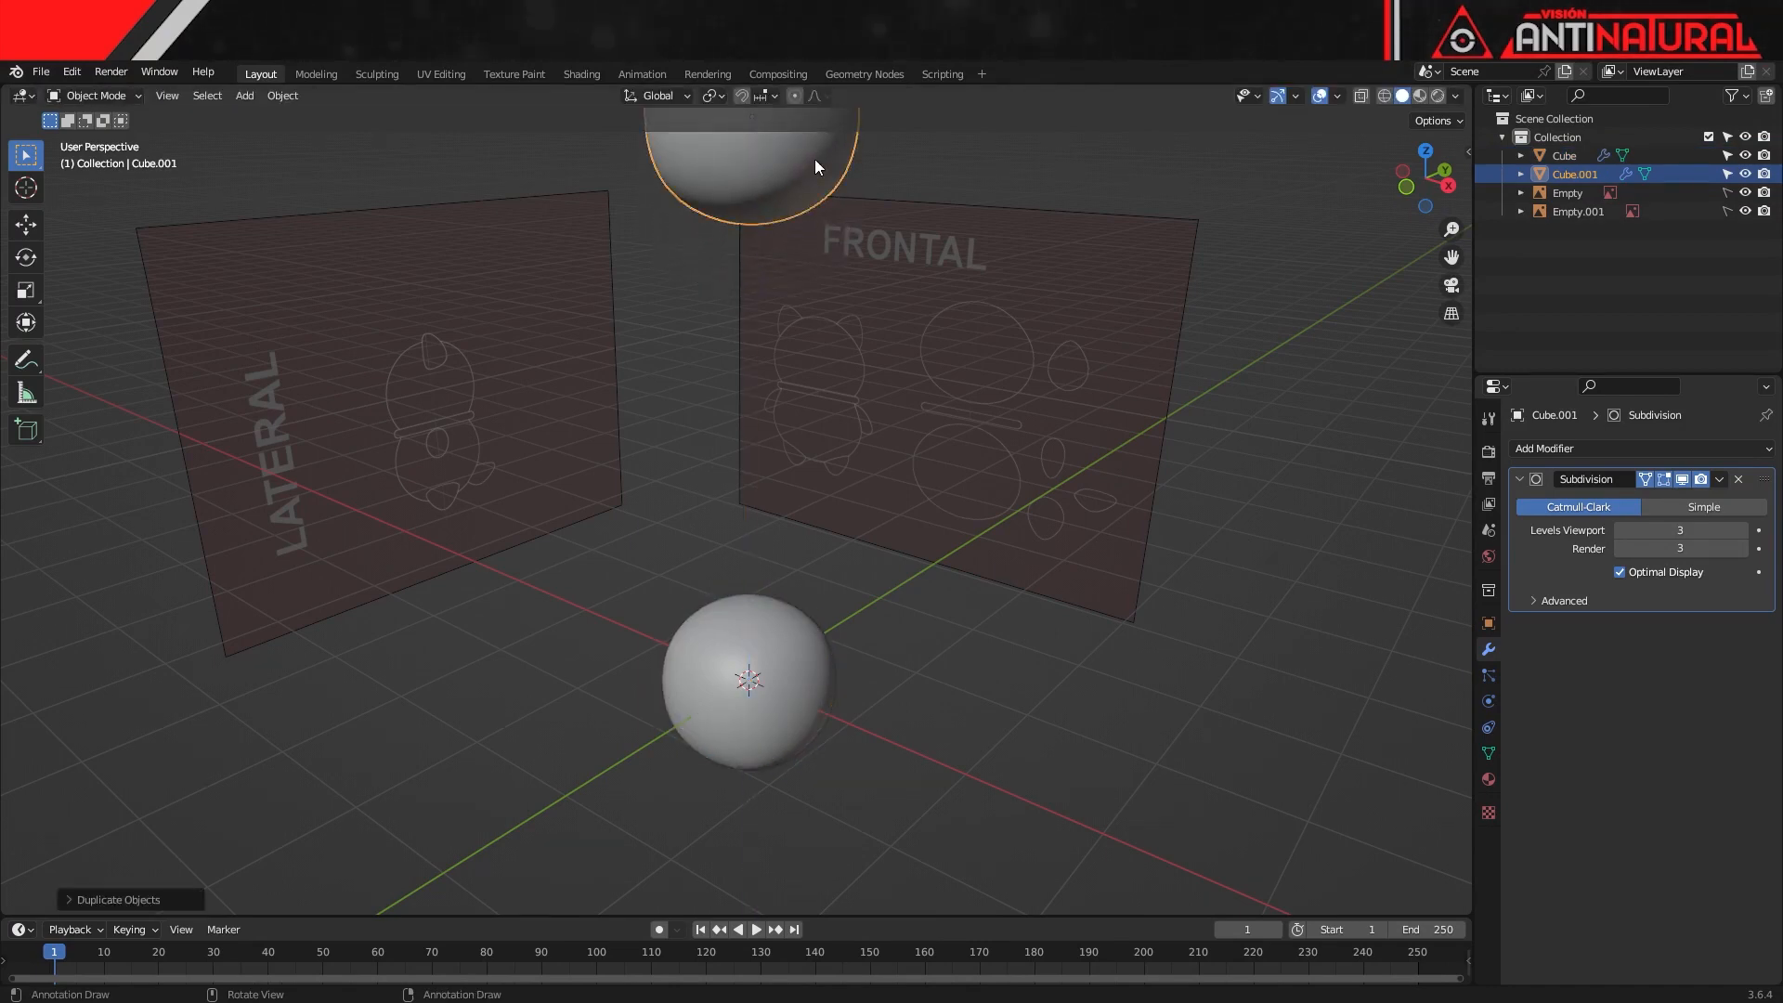
Open the original rounded cube's mesh in Edit Mode from the front view with X-ray turned on
click(782, 740)
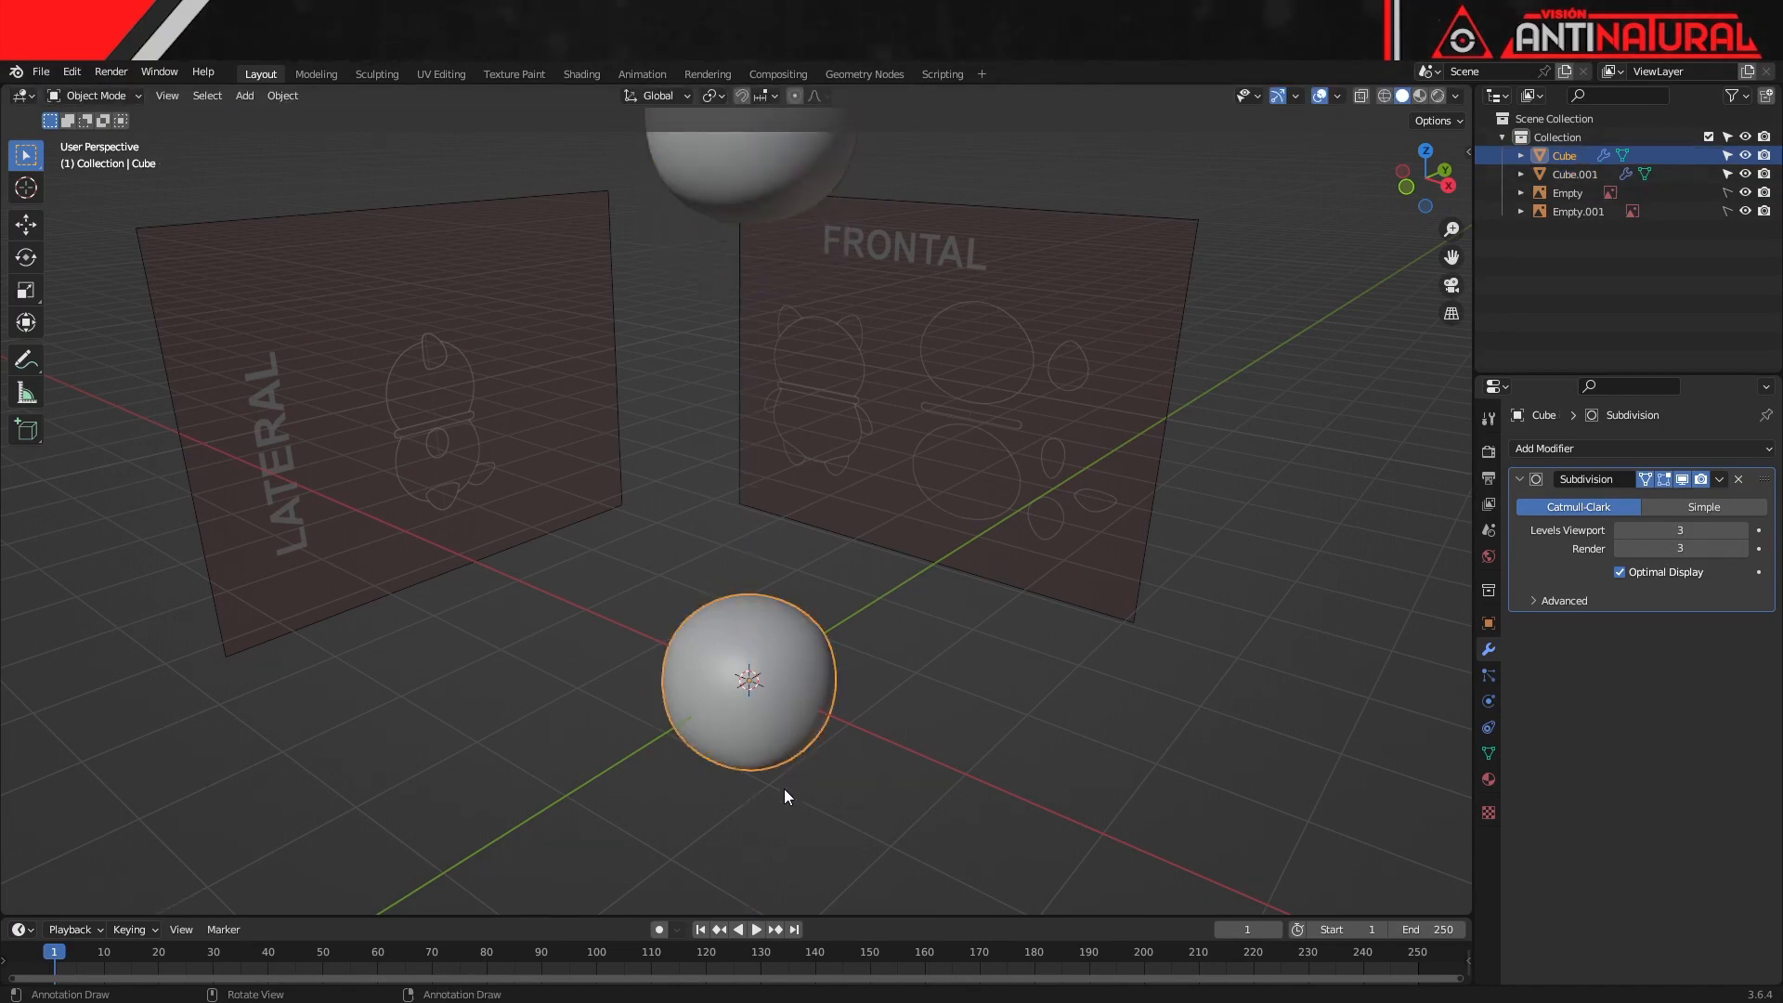
key(Tab)
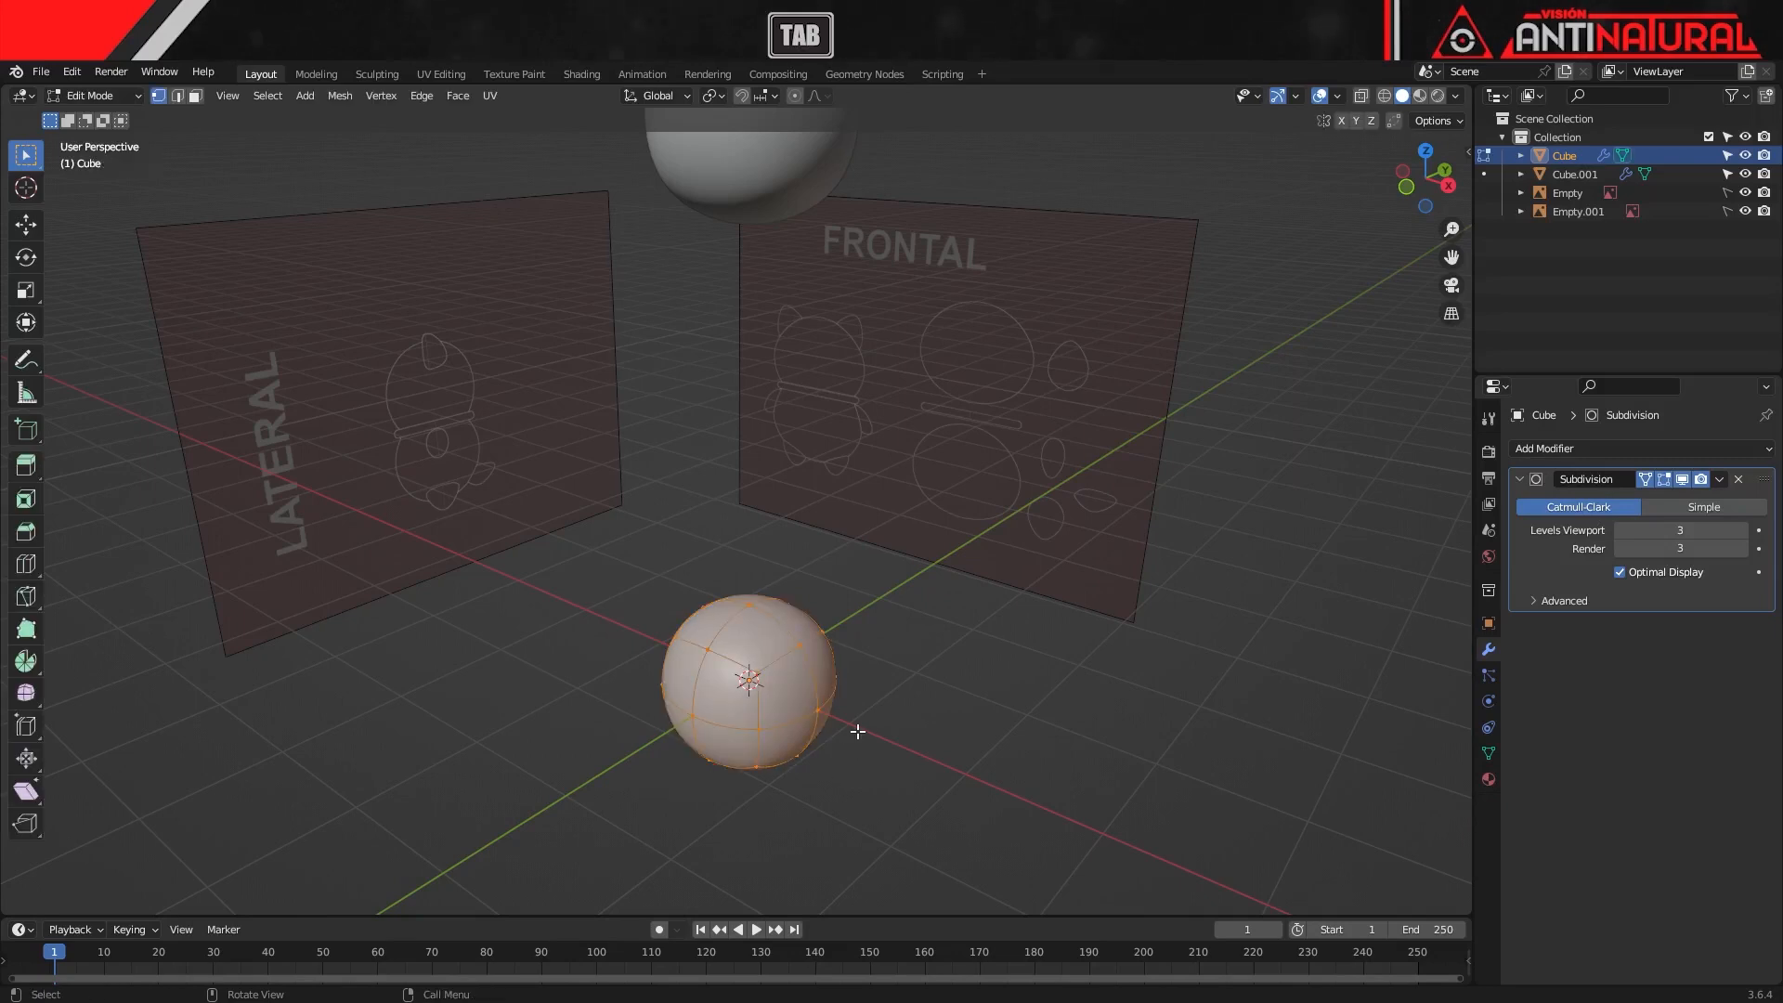
key(KP_1)
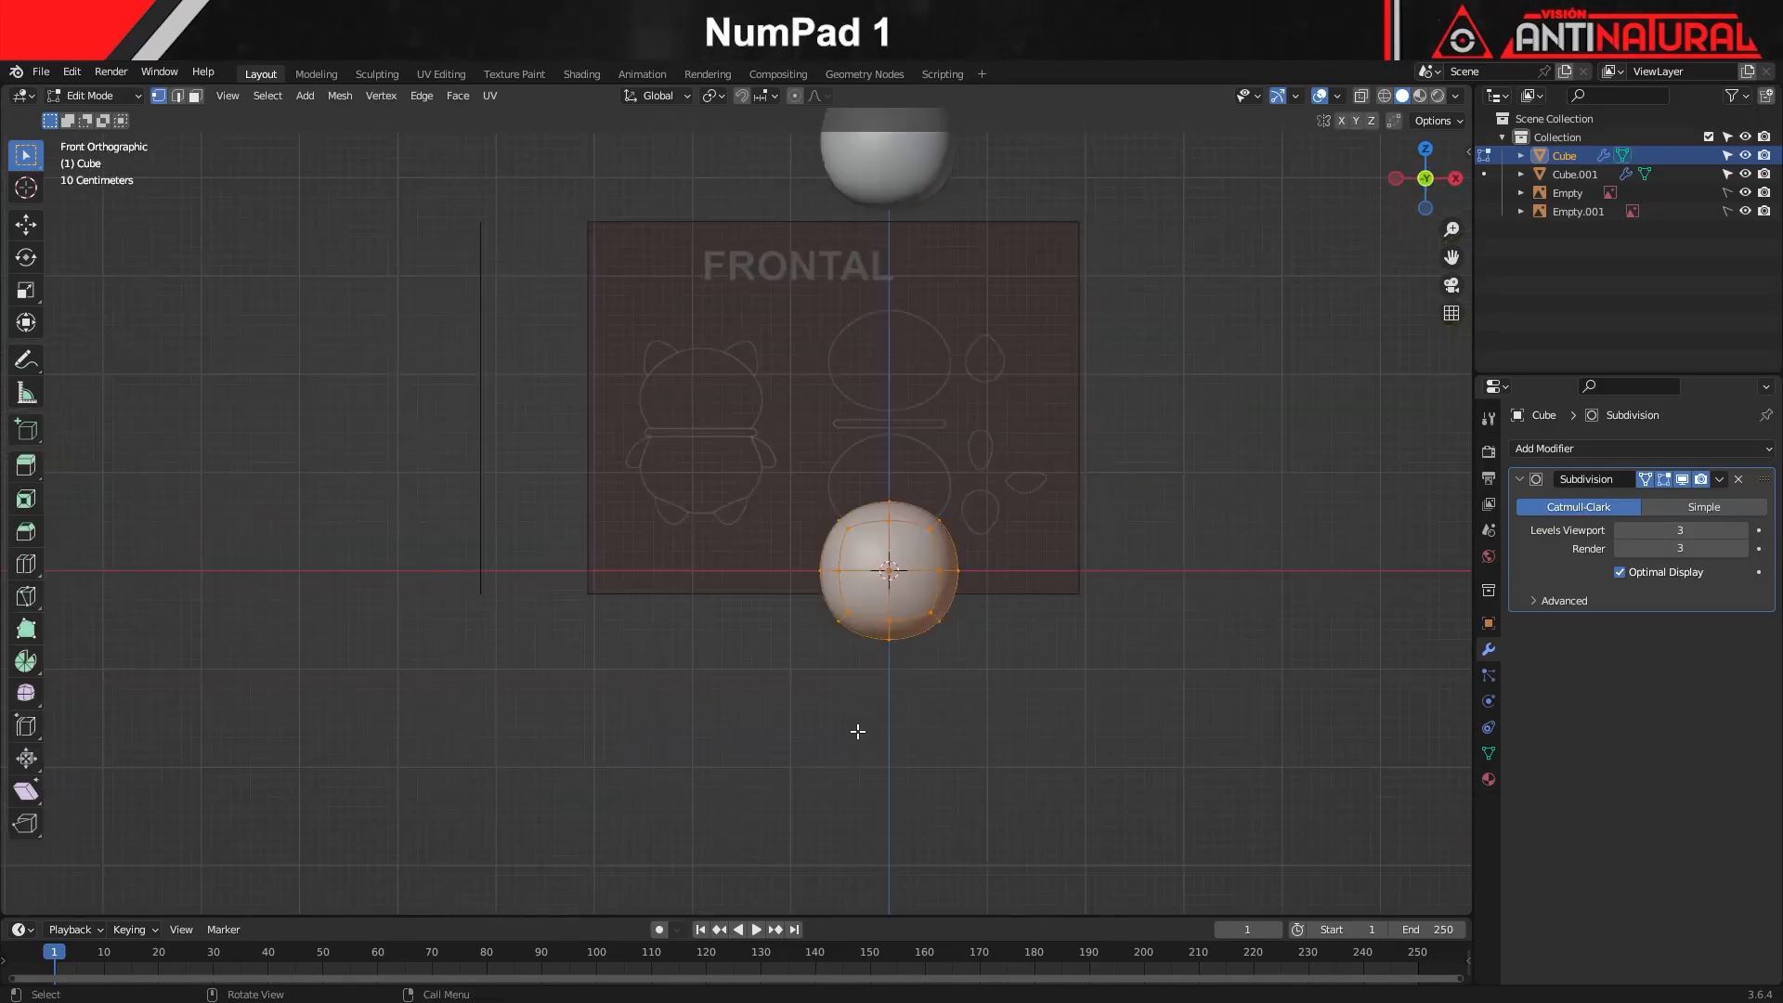
key(alt+z)
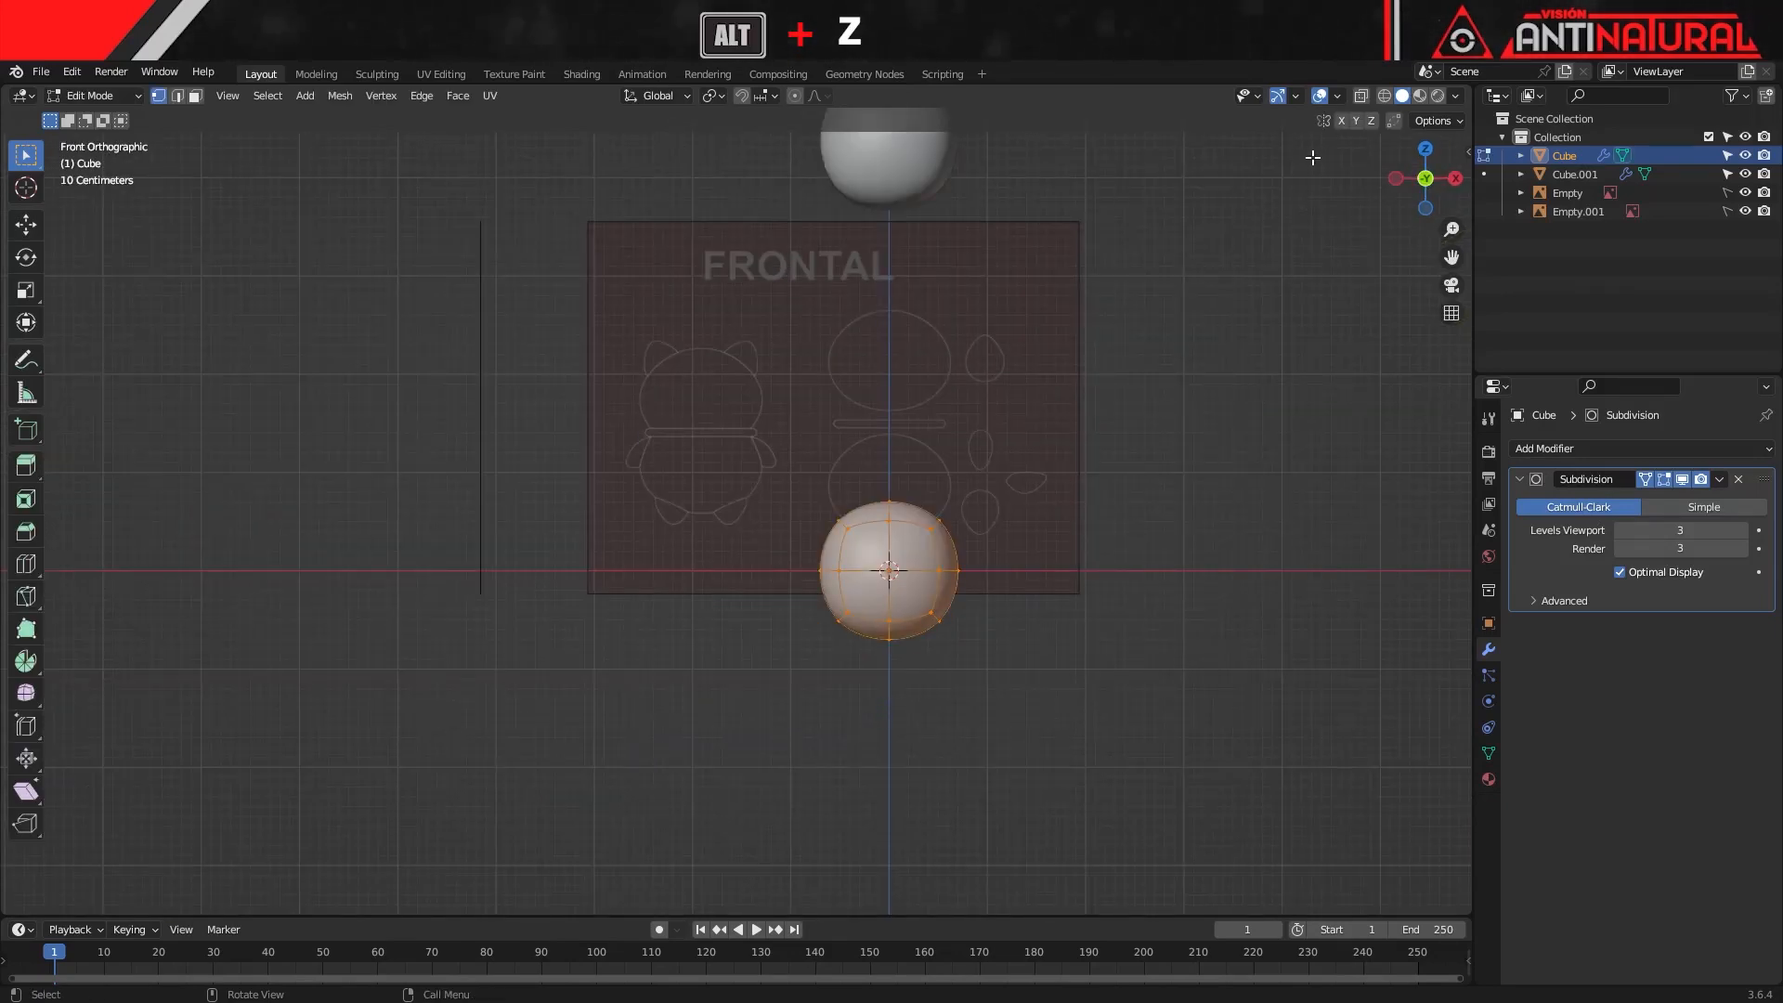
click(1361, 95)
Move the whole mesh up along Z onto the lower body ellipse of the front reference and scale it along Z to match
scroll(1023, 609, up, 5)
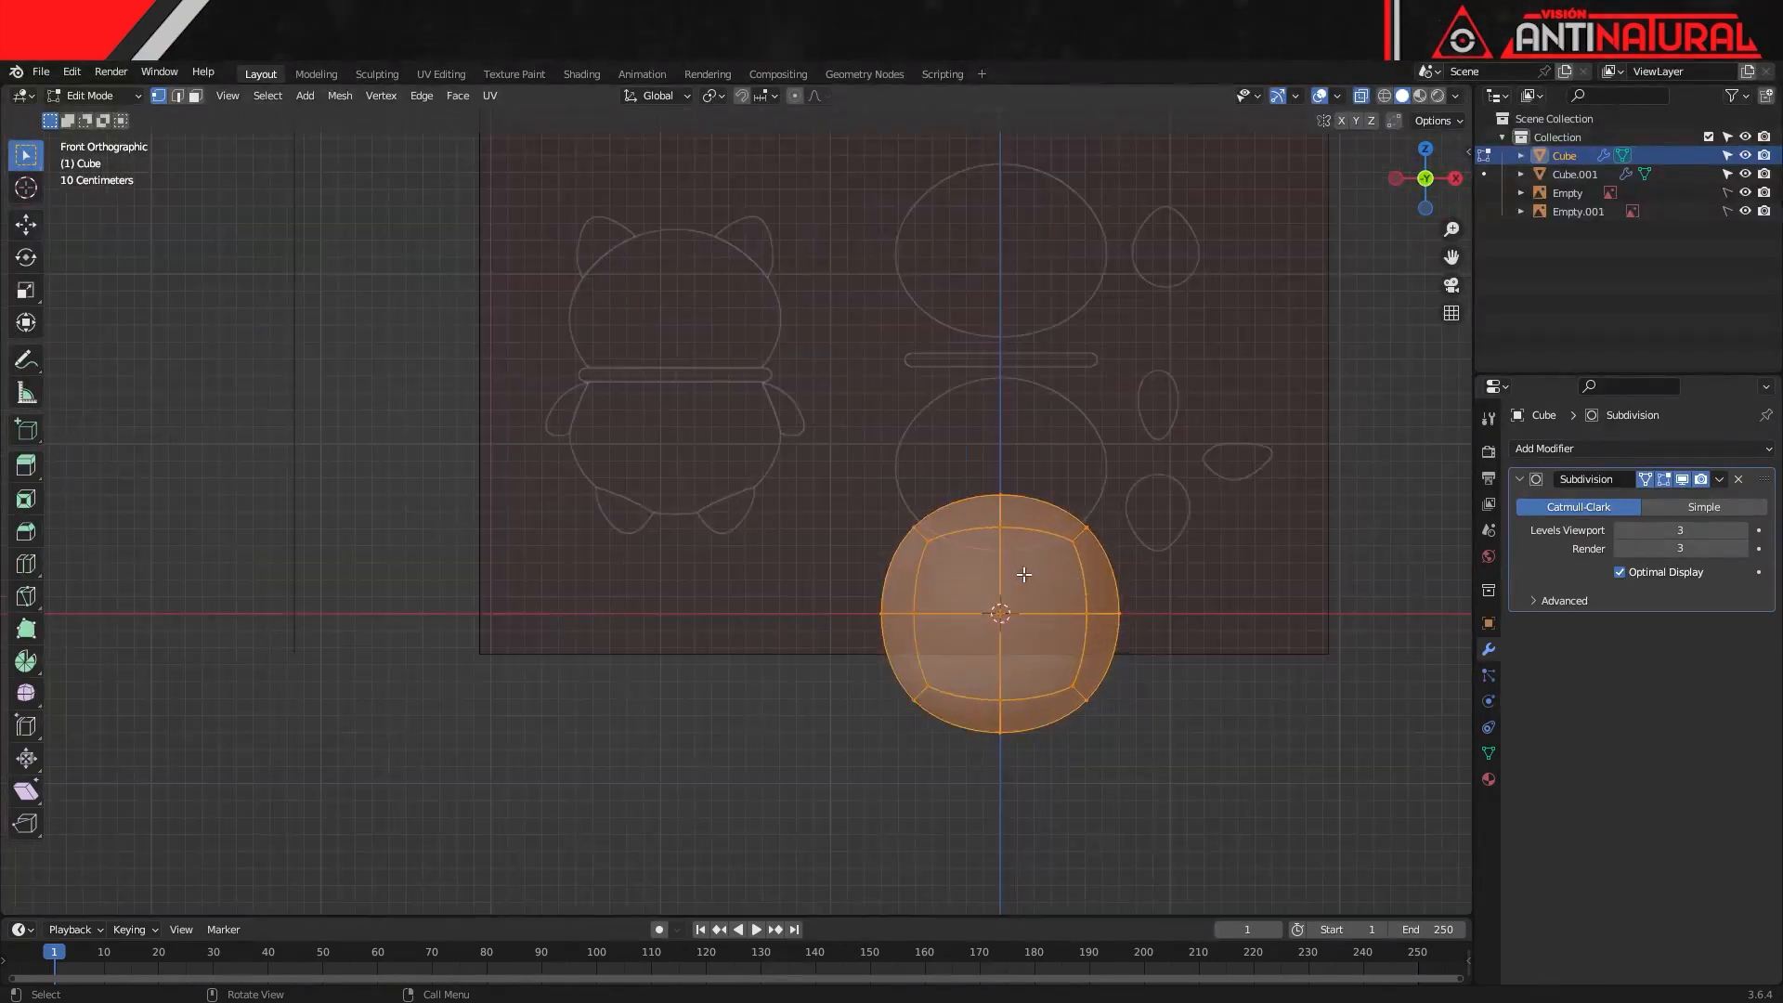
shift+middle_drag(1023, 609, 842, 594)
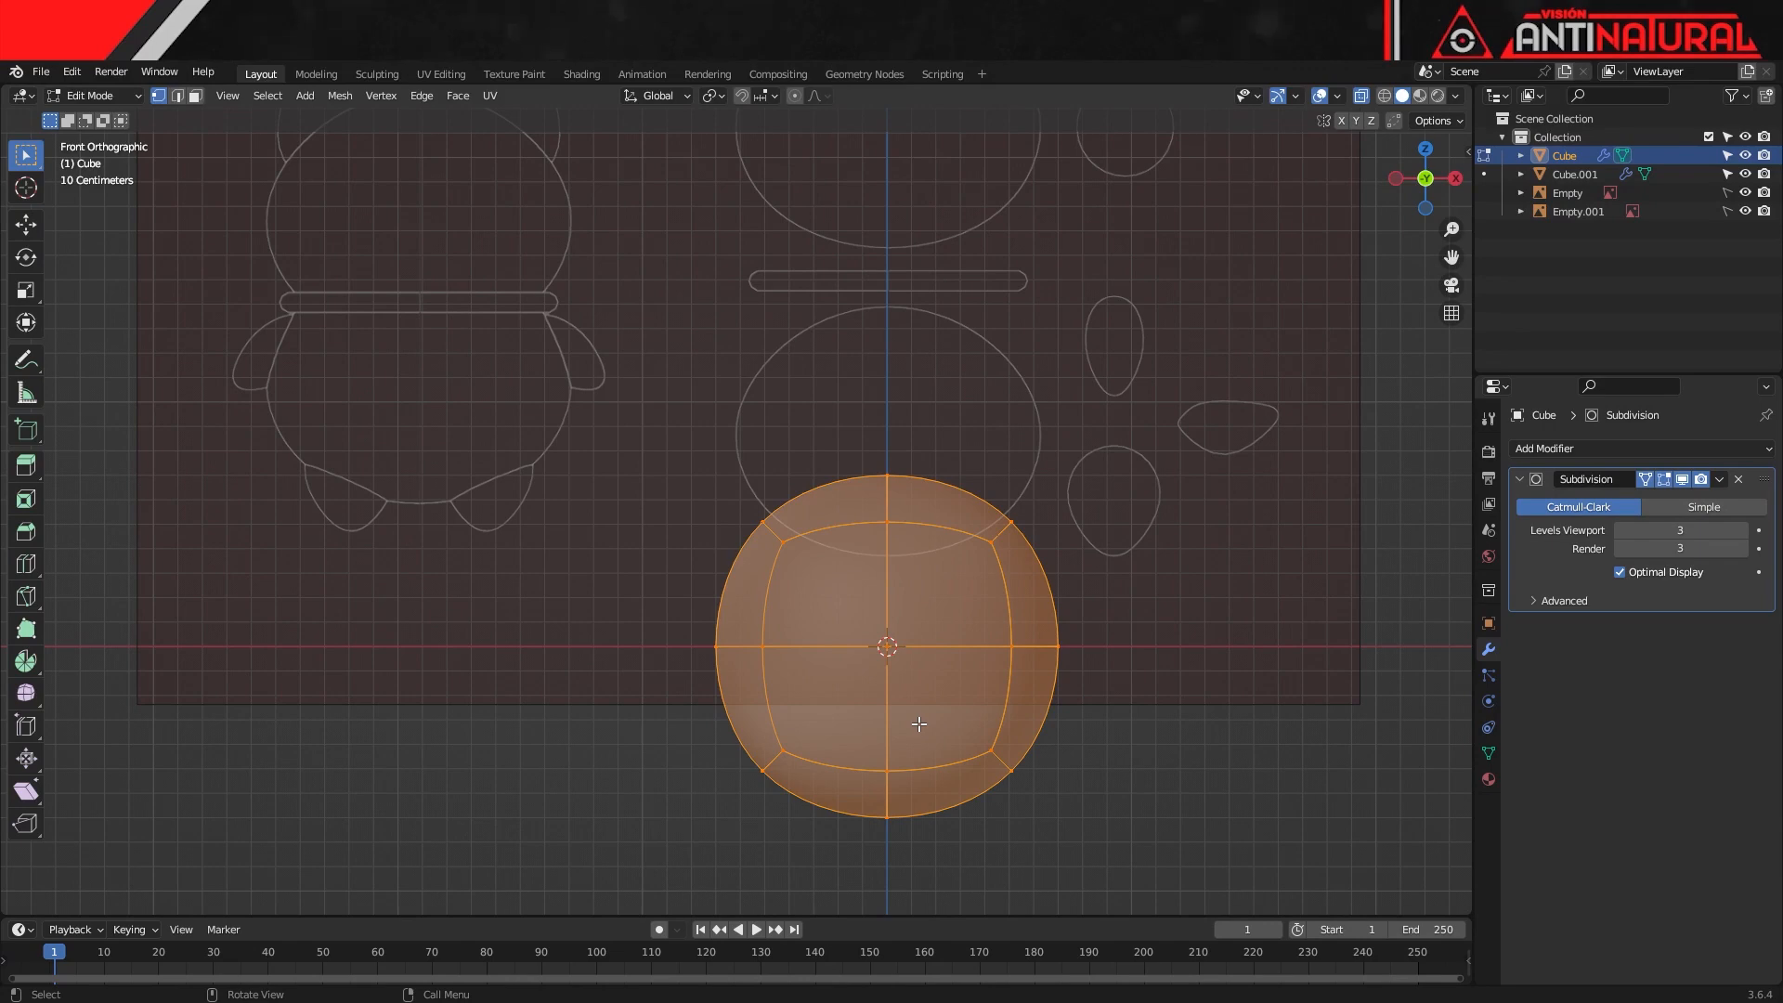
key(g)
key(z)
scroll(957, 689, up, 2)
key(s)
key(z)
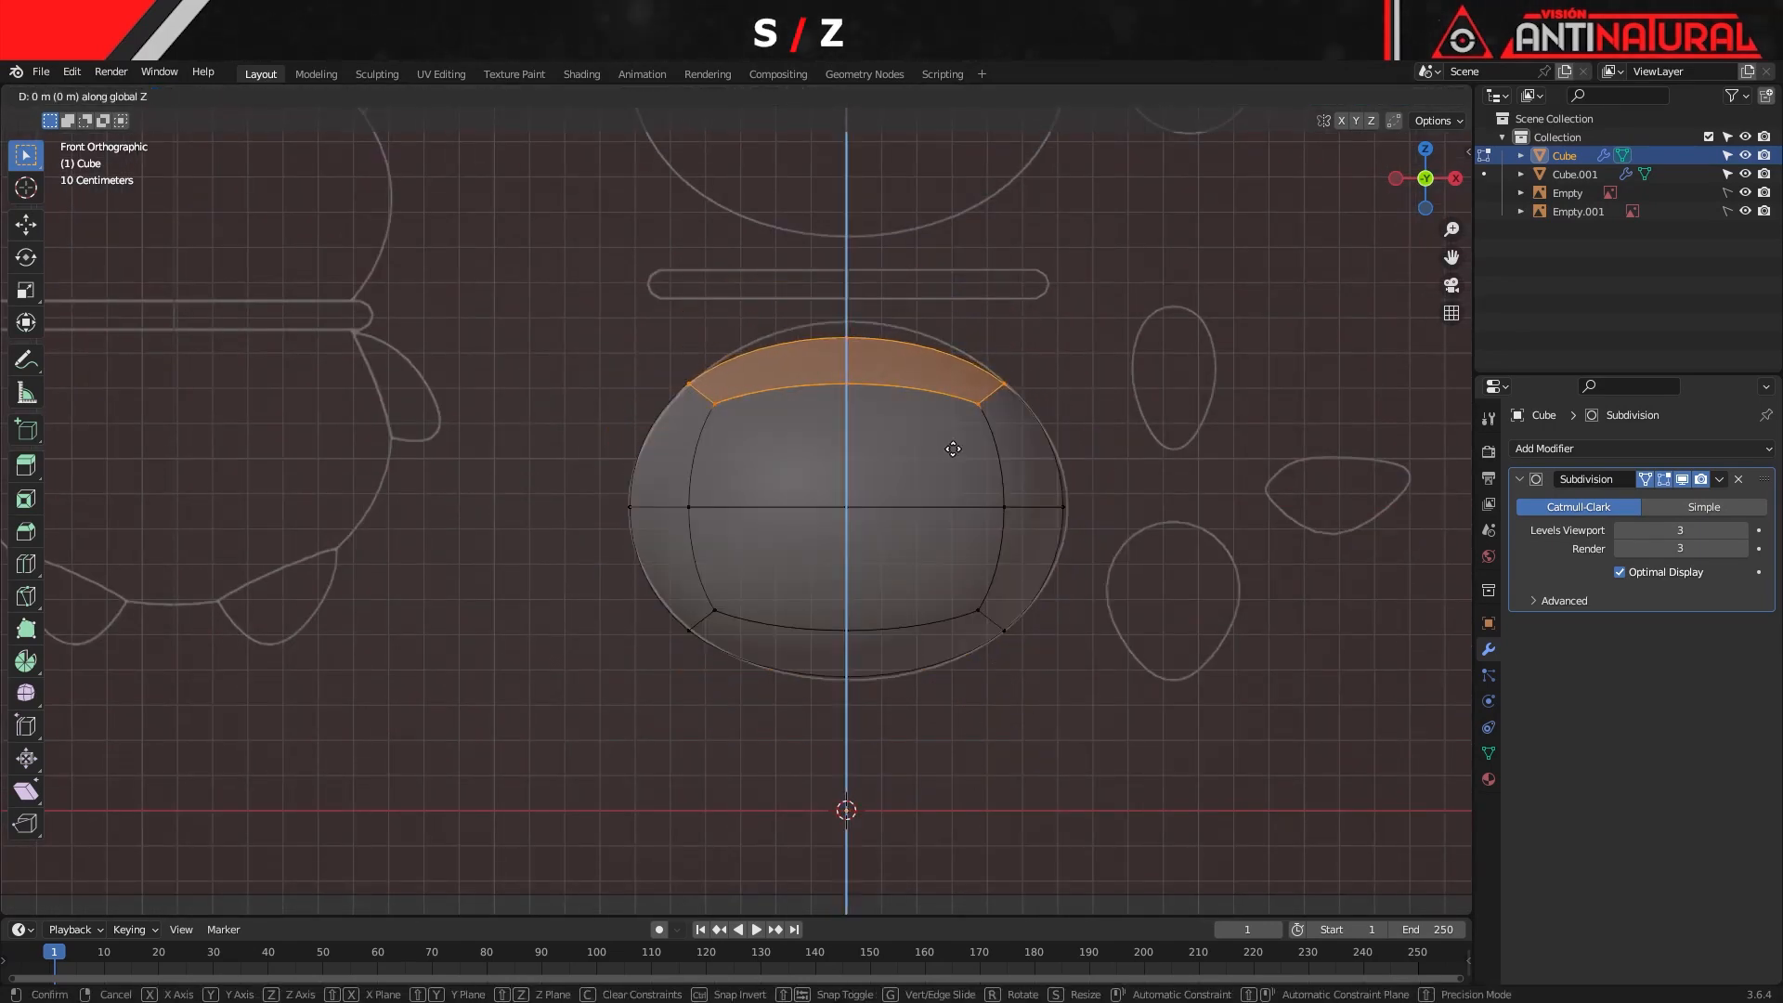
Adjust the body's vertex rings along Z to follow the lower ellipse of the reference, and return to Object Mode
alt+click(1026, 507)
drag(713, 696, 1003, 568)
key(g)
key(z)
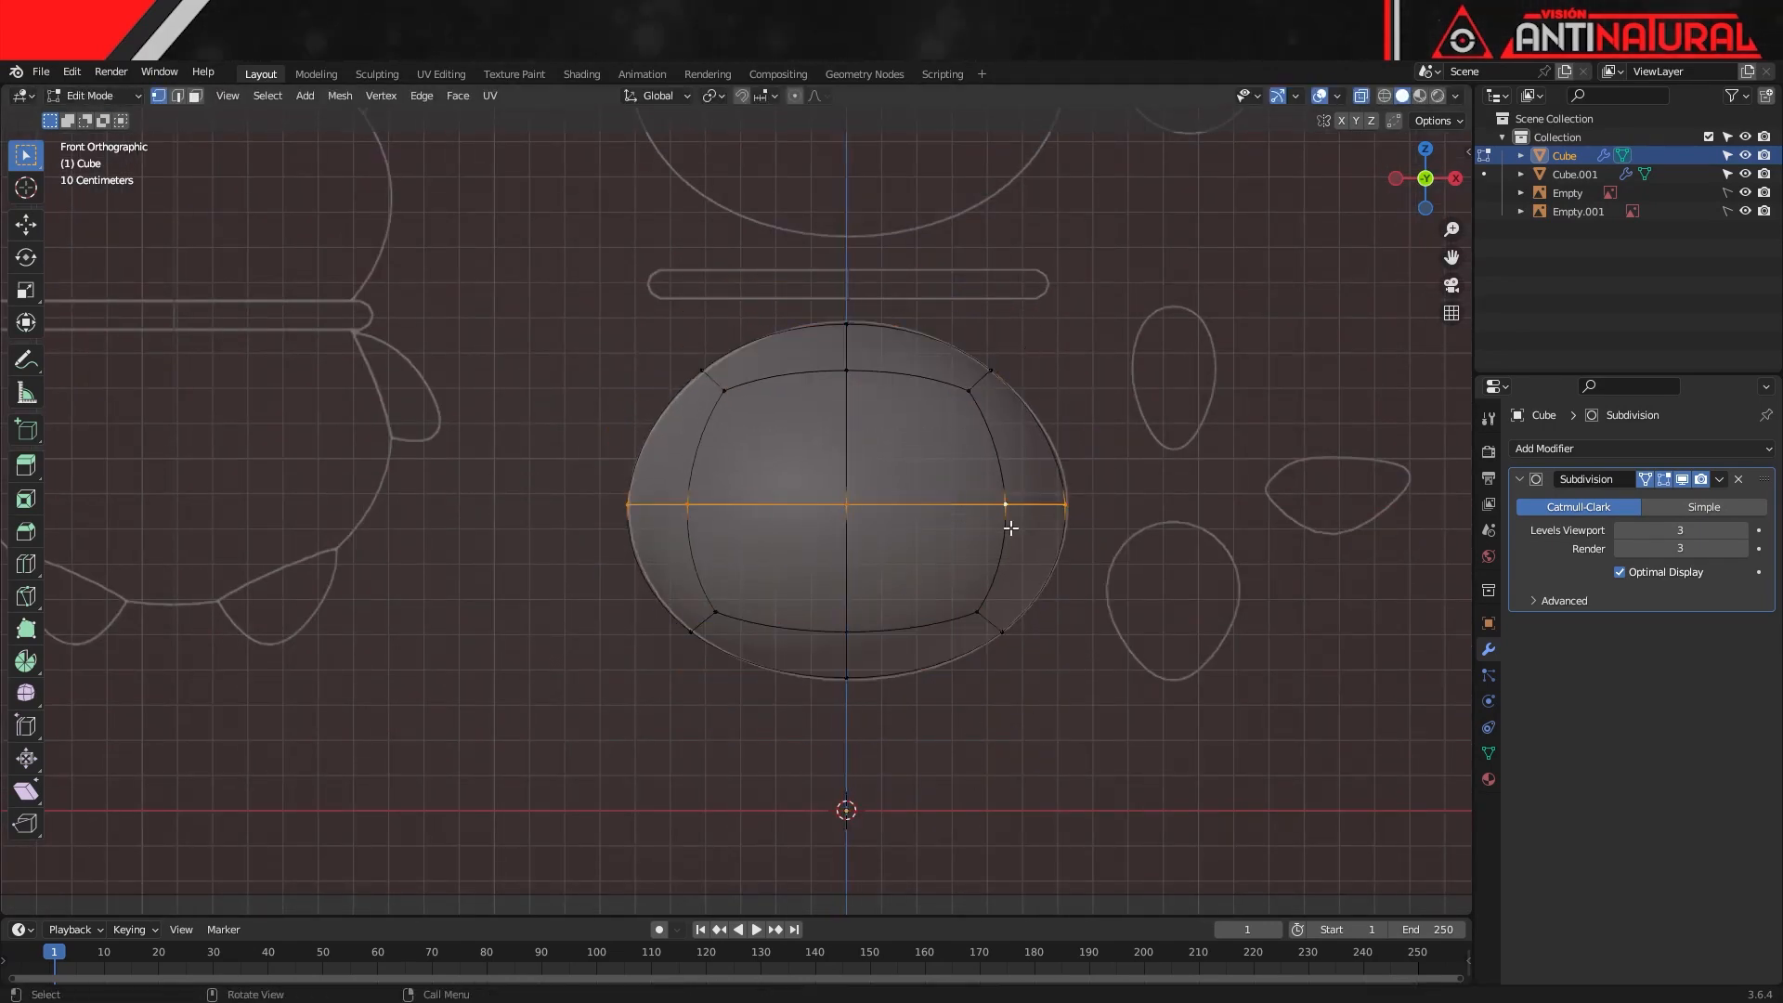
click(1015, 683)
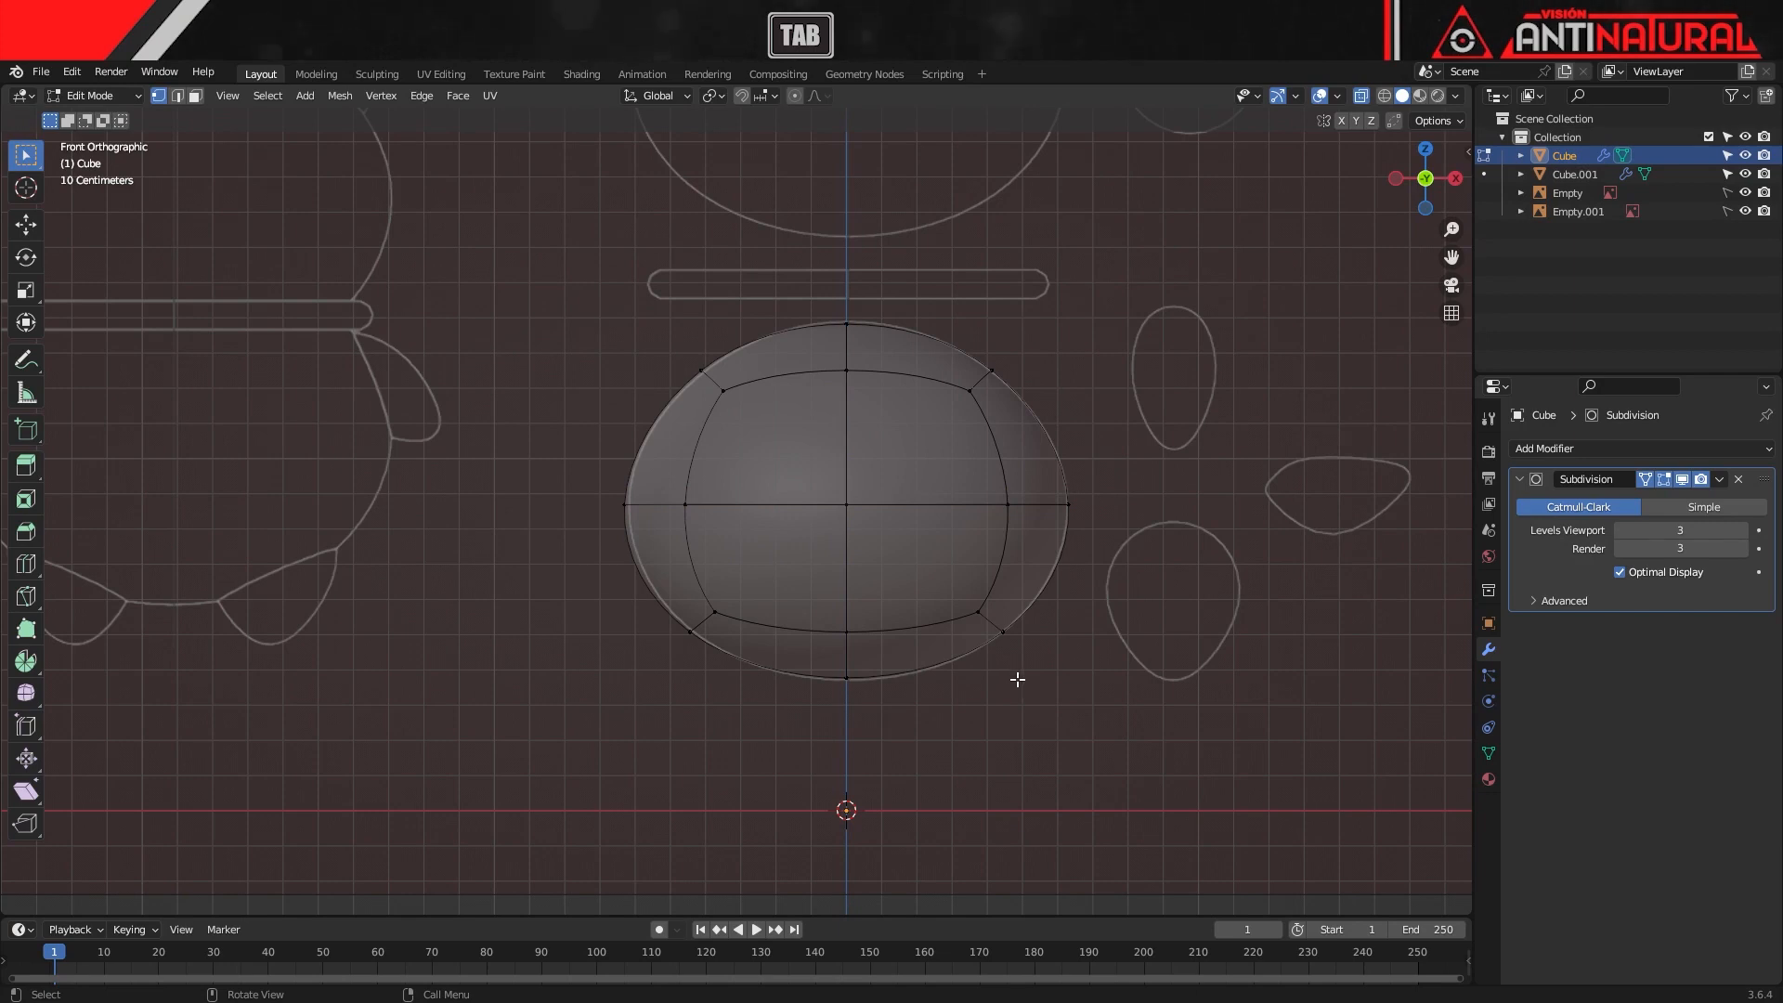
key(Tab)
Set the body's origin to Center of Mass (Surface)
right_click(925, 527)
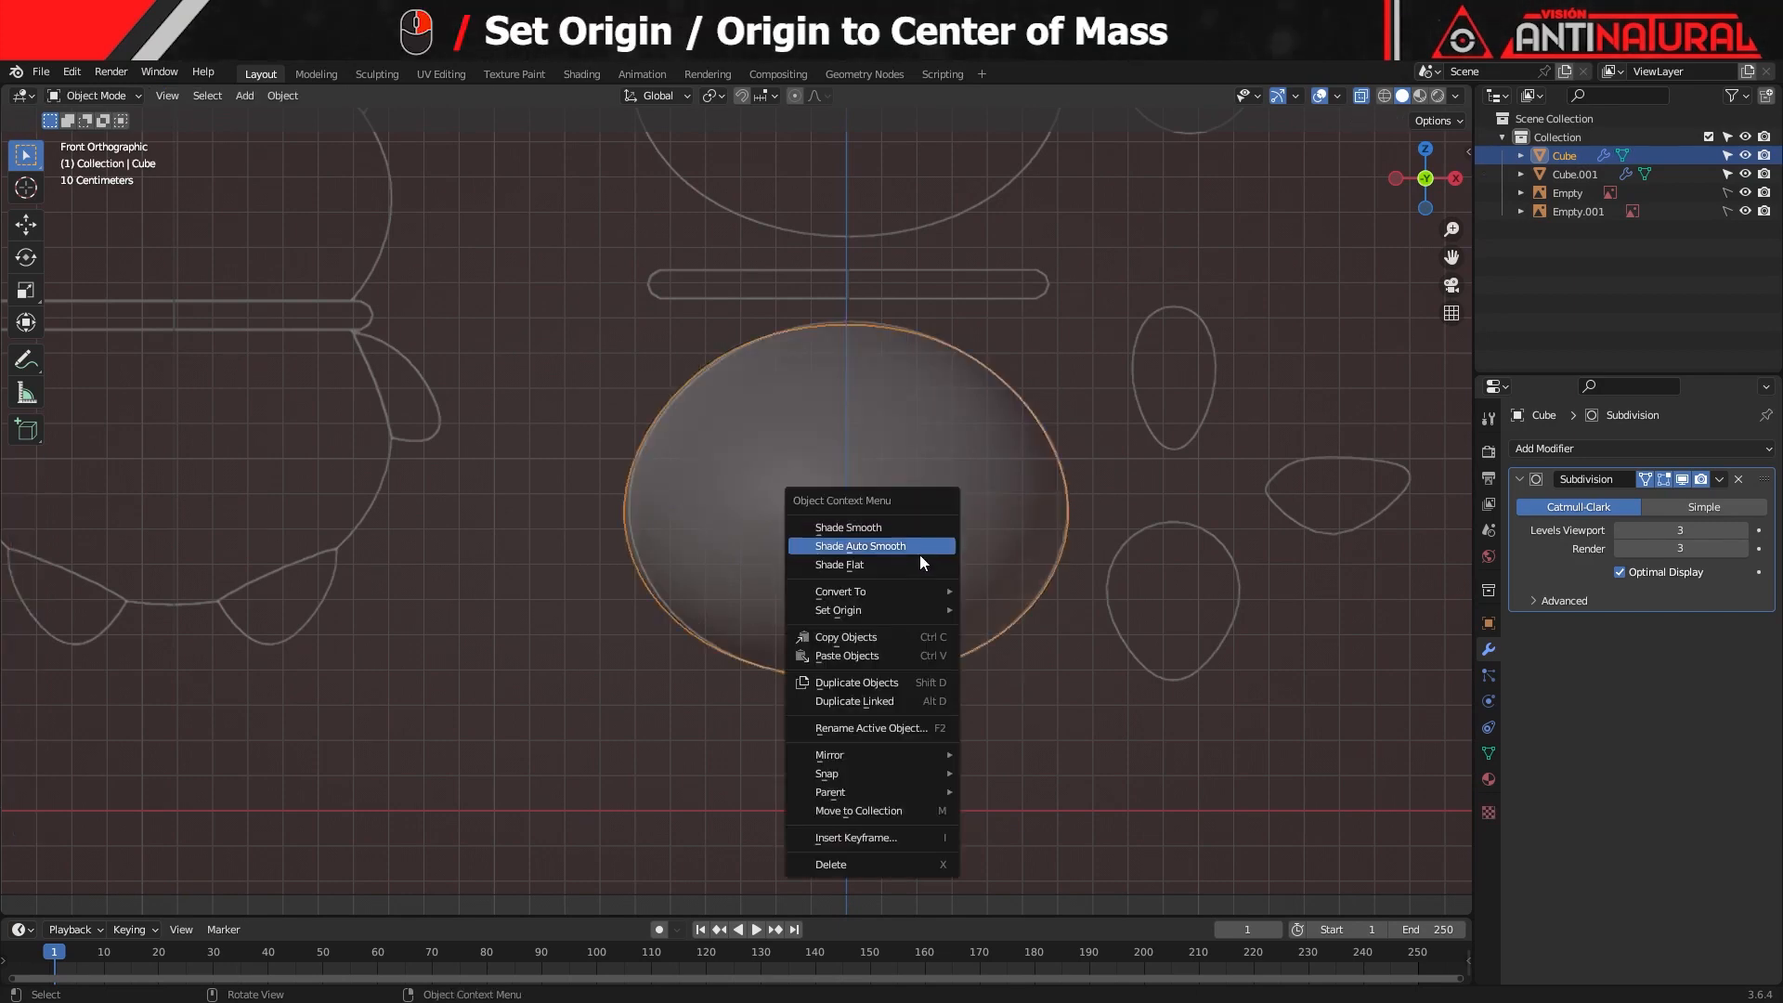
mouse_move(905, 615)
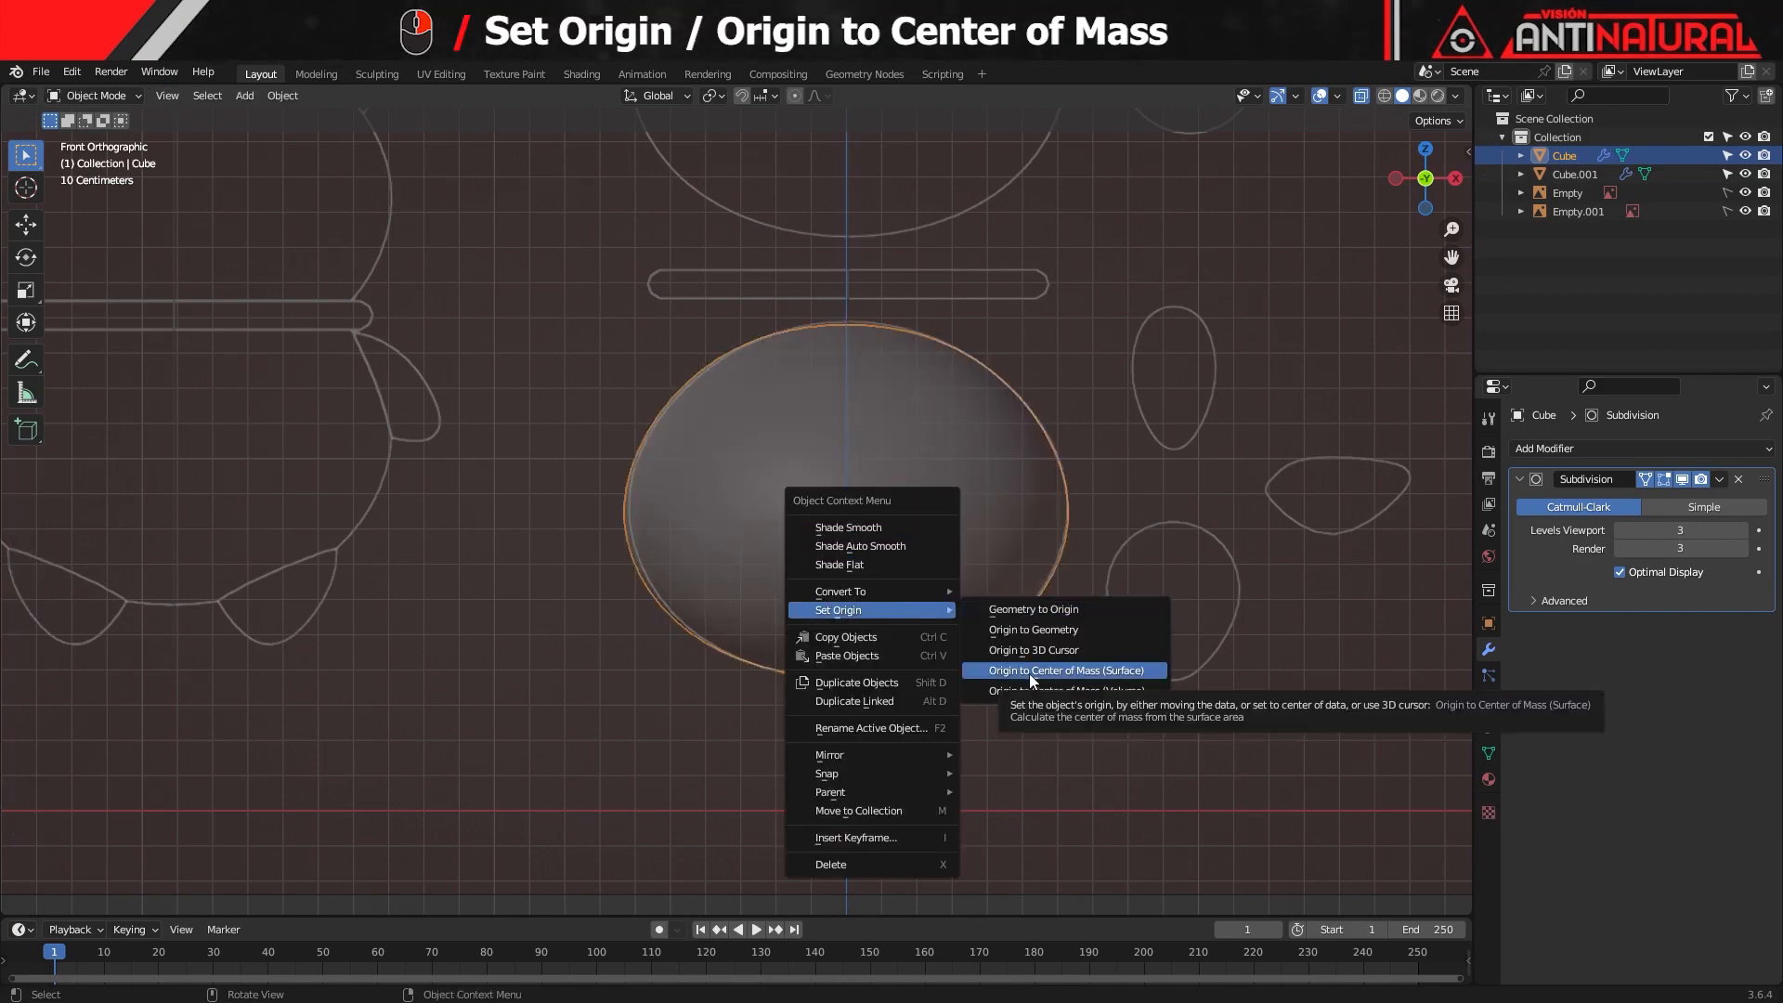
click(1088, 673)
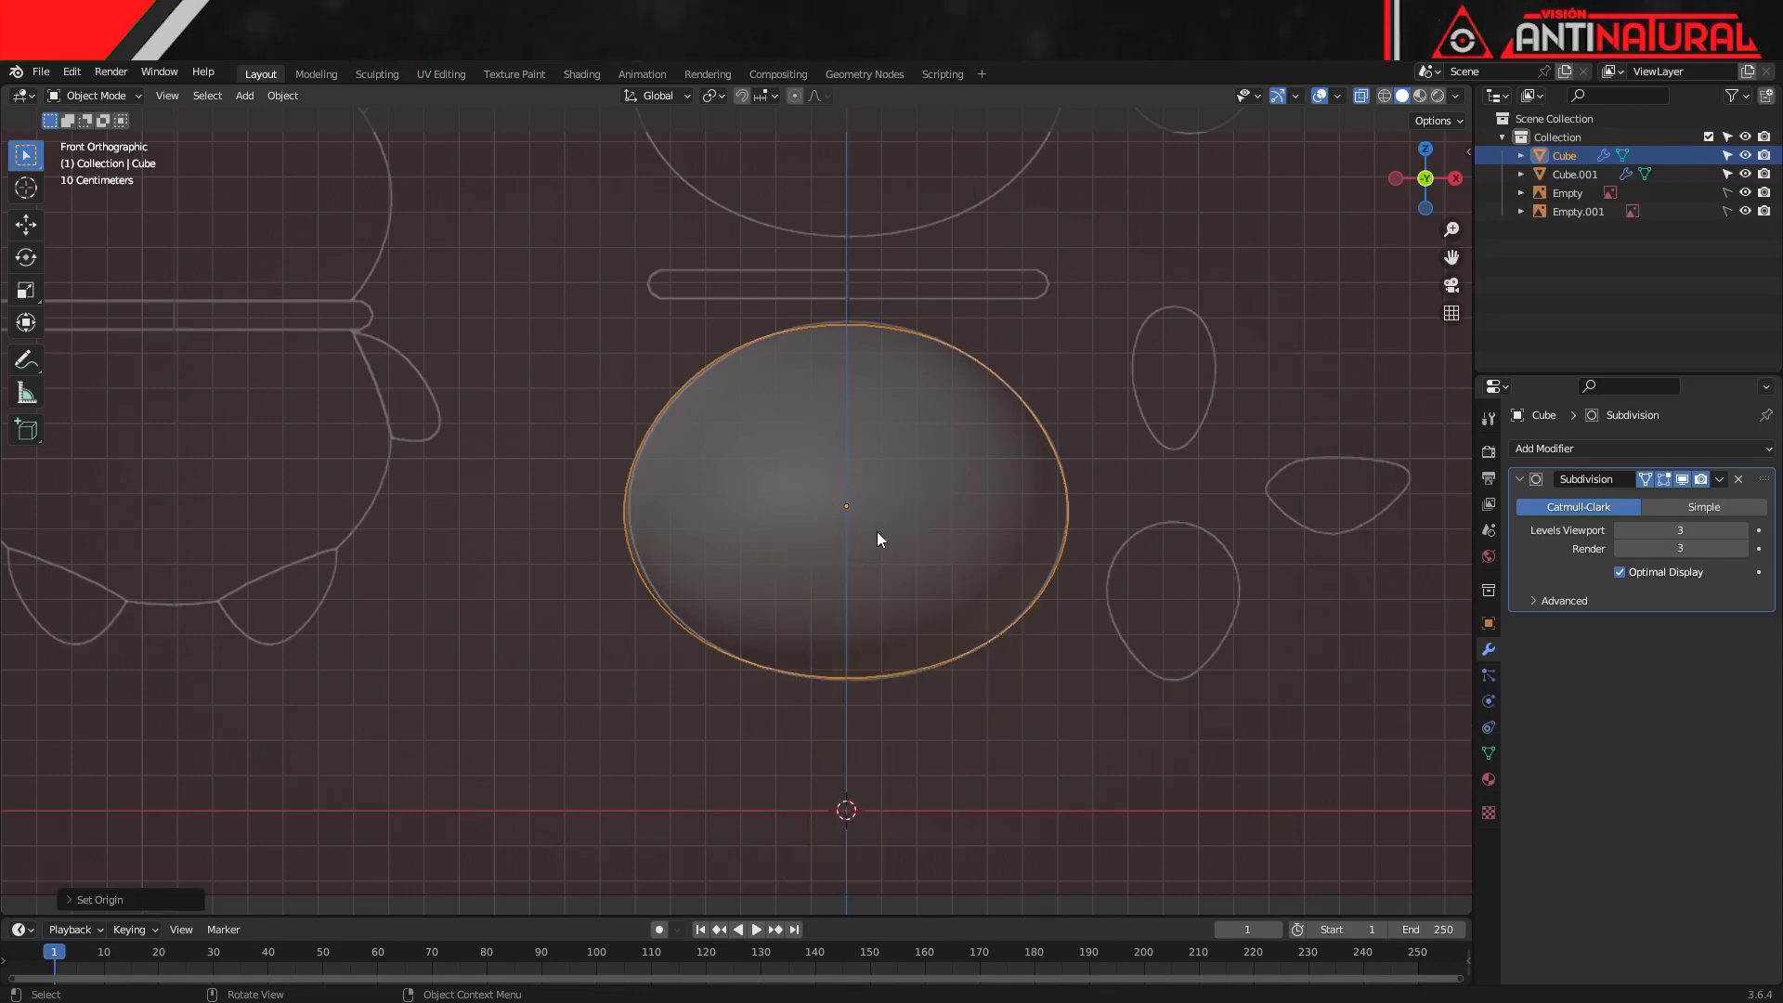
Duplicate the spare rounded cube above the reference and move the copy down along Z onto the head ellipse
scroll(1009, 531, down, 6)
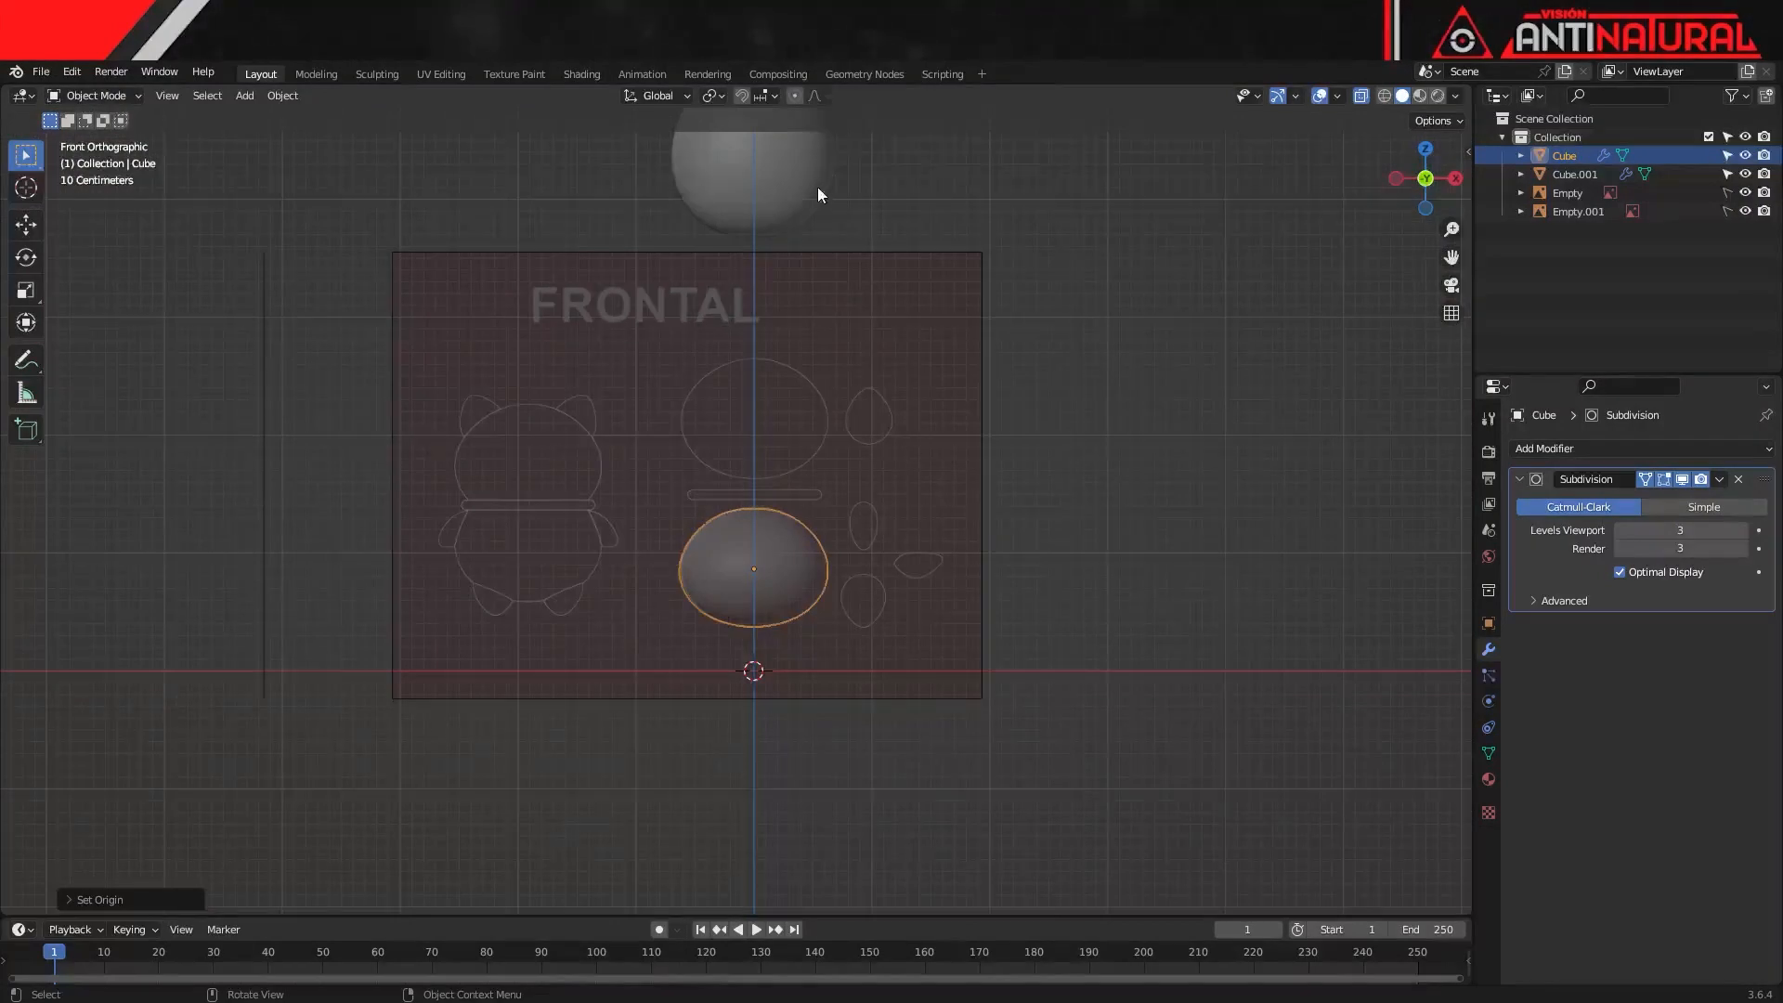
click(817, 181)
key(shift+d)
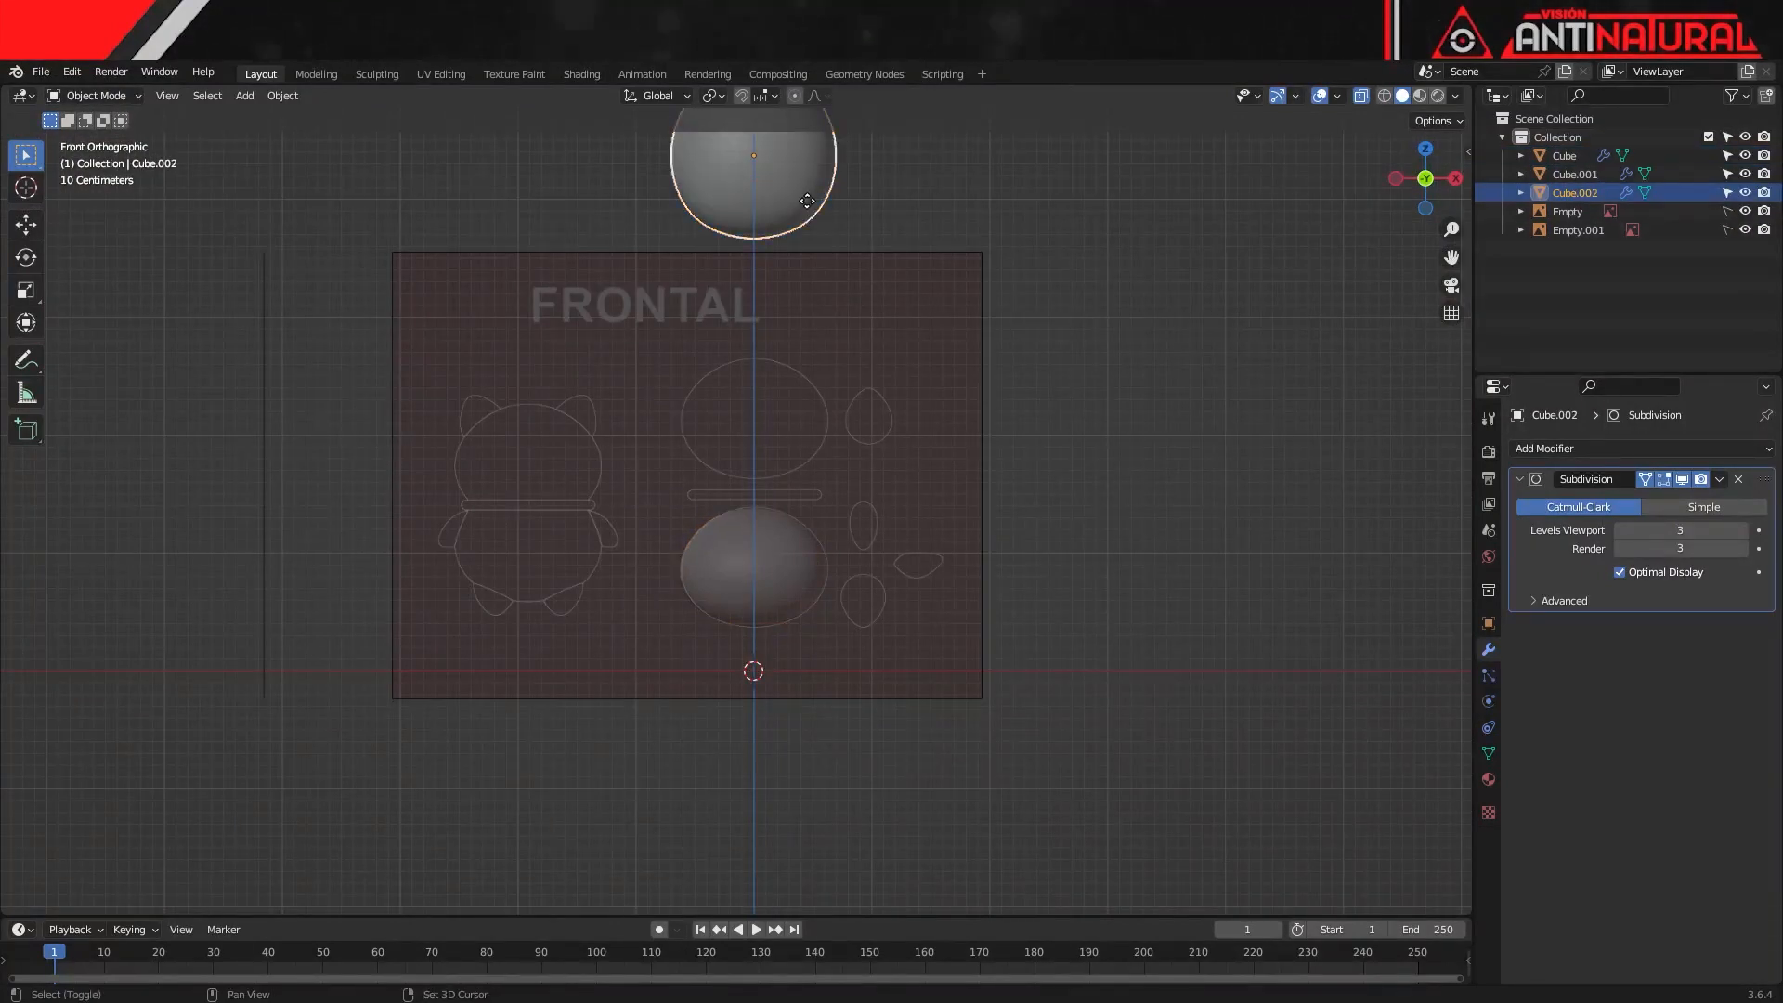
key(z)
click(845, 461)
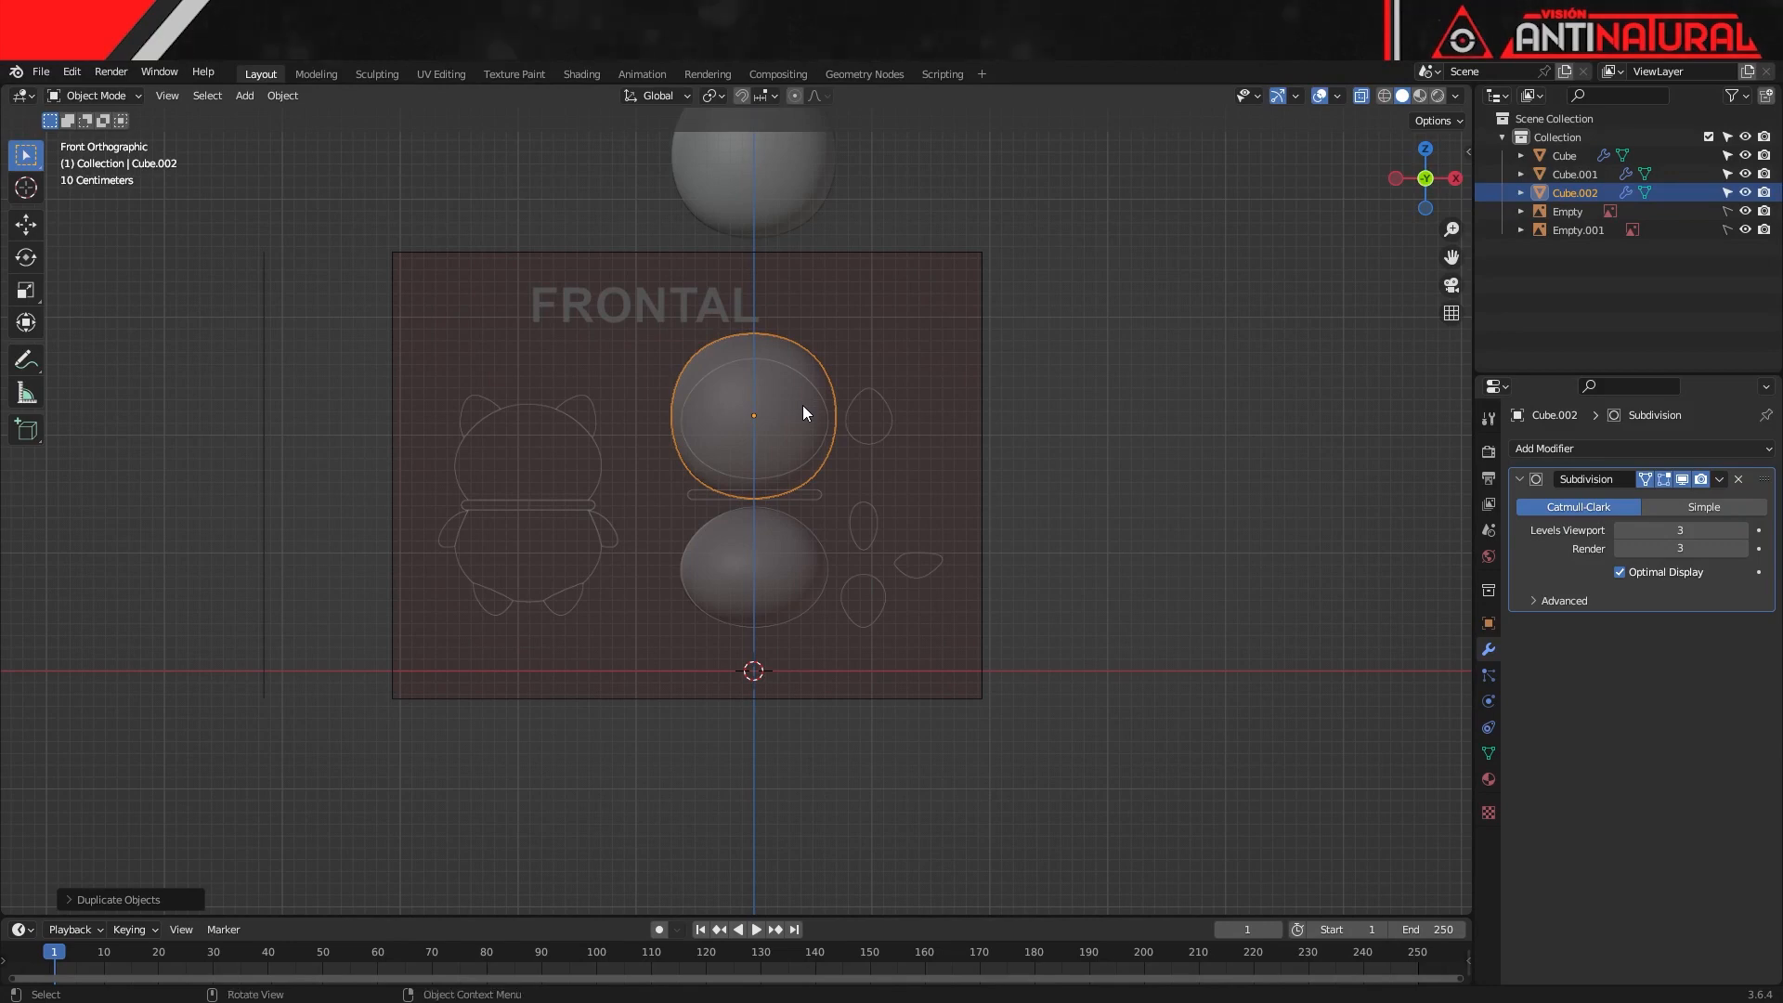
Flatten the head copy's entire mesh along Z in Edit Mode to approach the head ellipse's height
ctrl+middle_drag(803, 405, 877, 547)
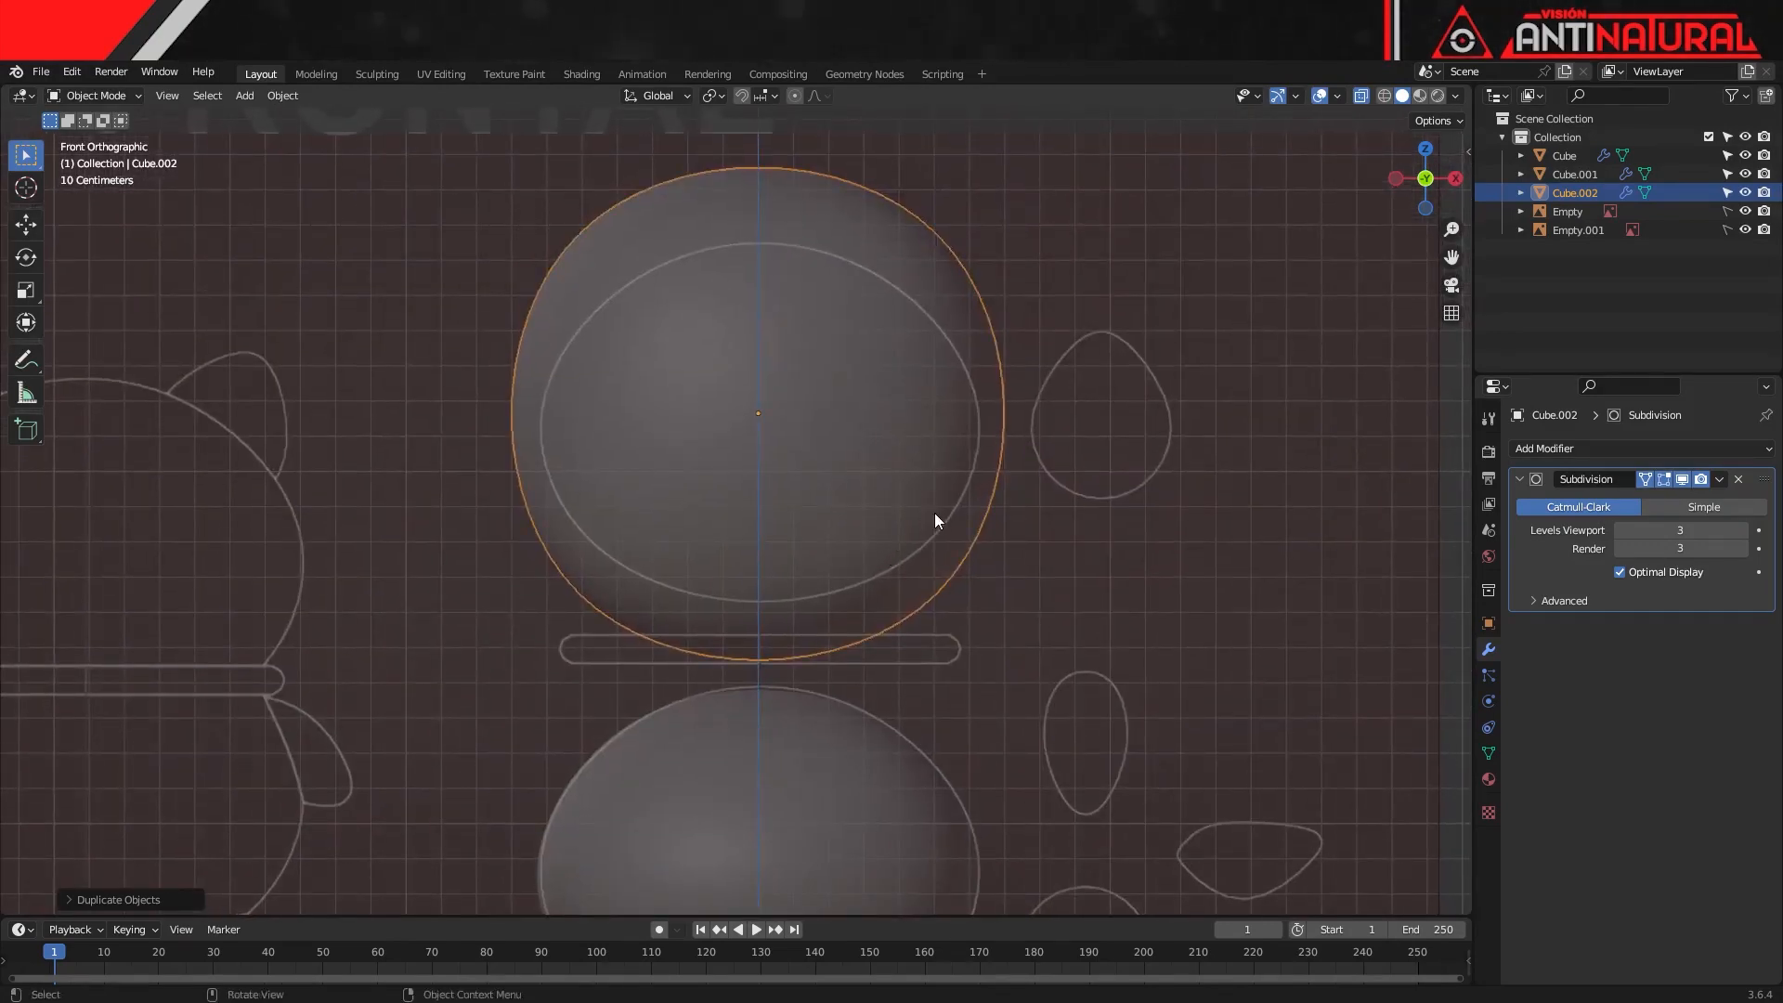
key(Tab)
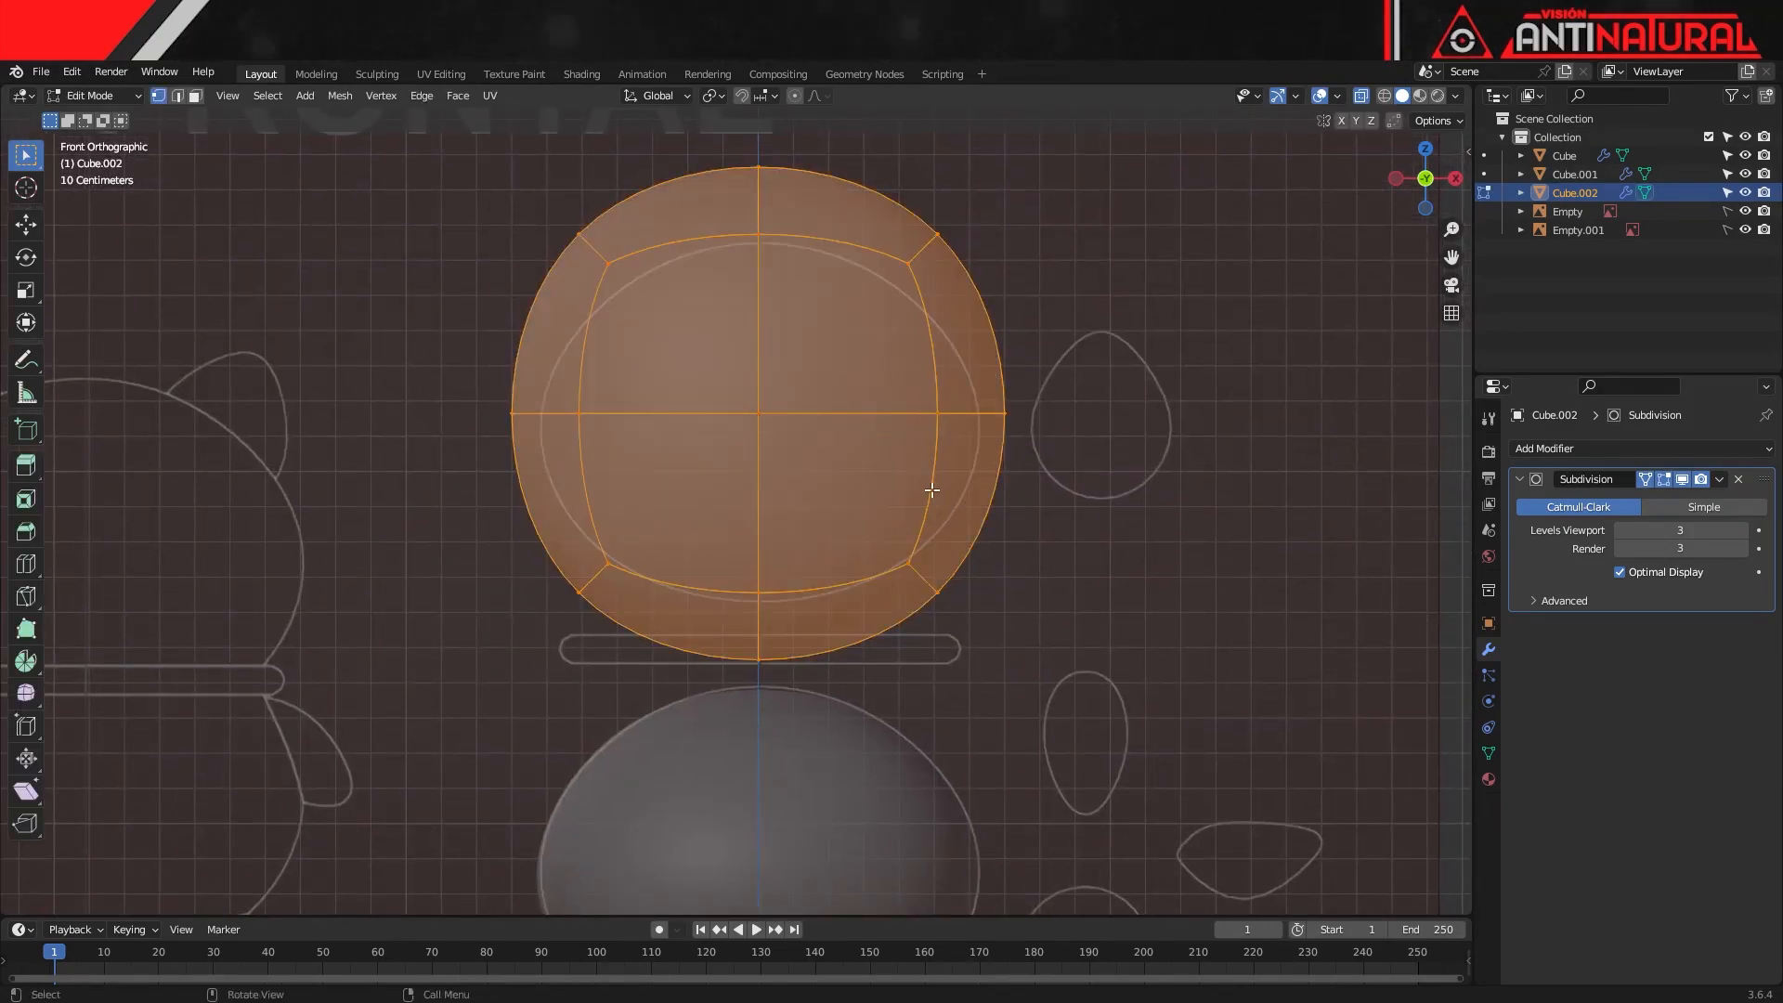
key(s)
key(z)
click(817, 691)
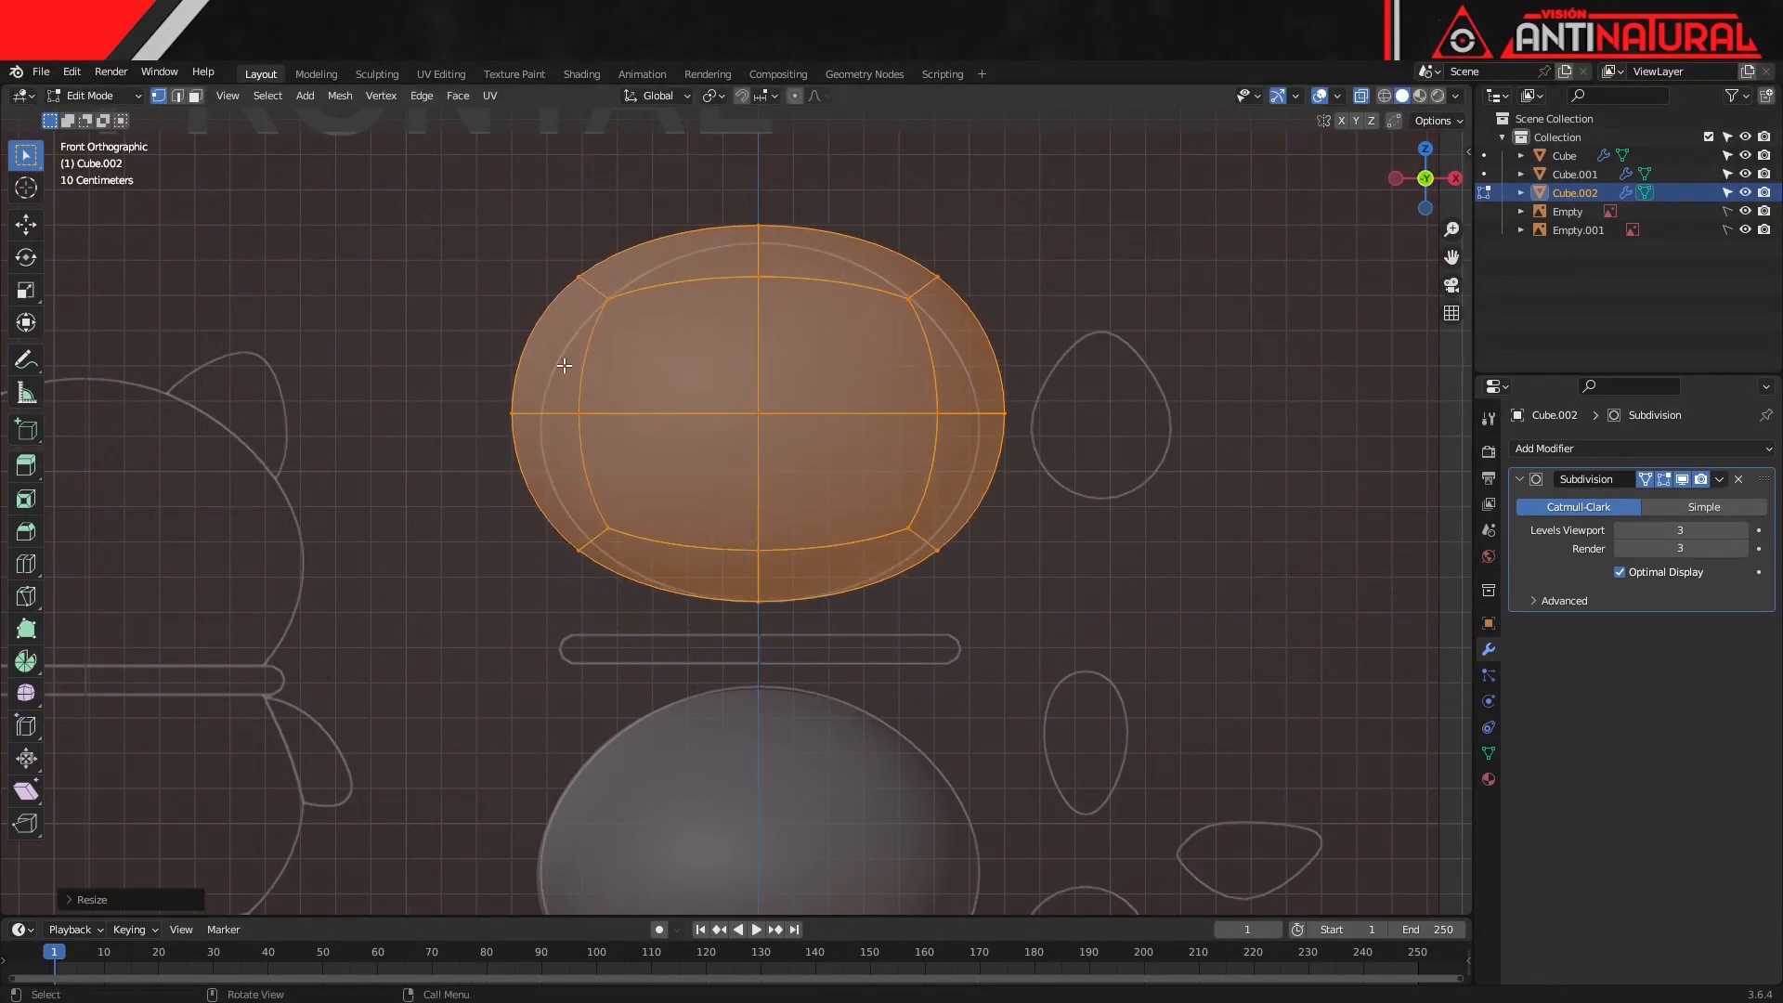
Scale down the head's top vertices and move them along Z to fit the upper curve of the head outline
drag(483, 181, 1040, 379)
key(s)
click(1008, 373)
key(g)
key(z)
click(988, 394)
Scale the head's middle and bottom vertex rows to match the sides and lower curve of the head outline
drag(487, 372, 1068, 469)
key(s)
click(1087, 486)
drag(504, 509, 1031, 644)
key(s)
click(1077, 587)
Scale the head's top vertices along X to refine the upper curve, and return to Object Mode
drag(520, 205, 1025, 362)
key(s)
key(x)
click(994, 361)
key(Tab)
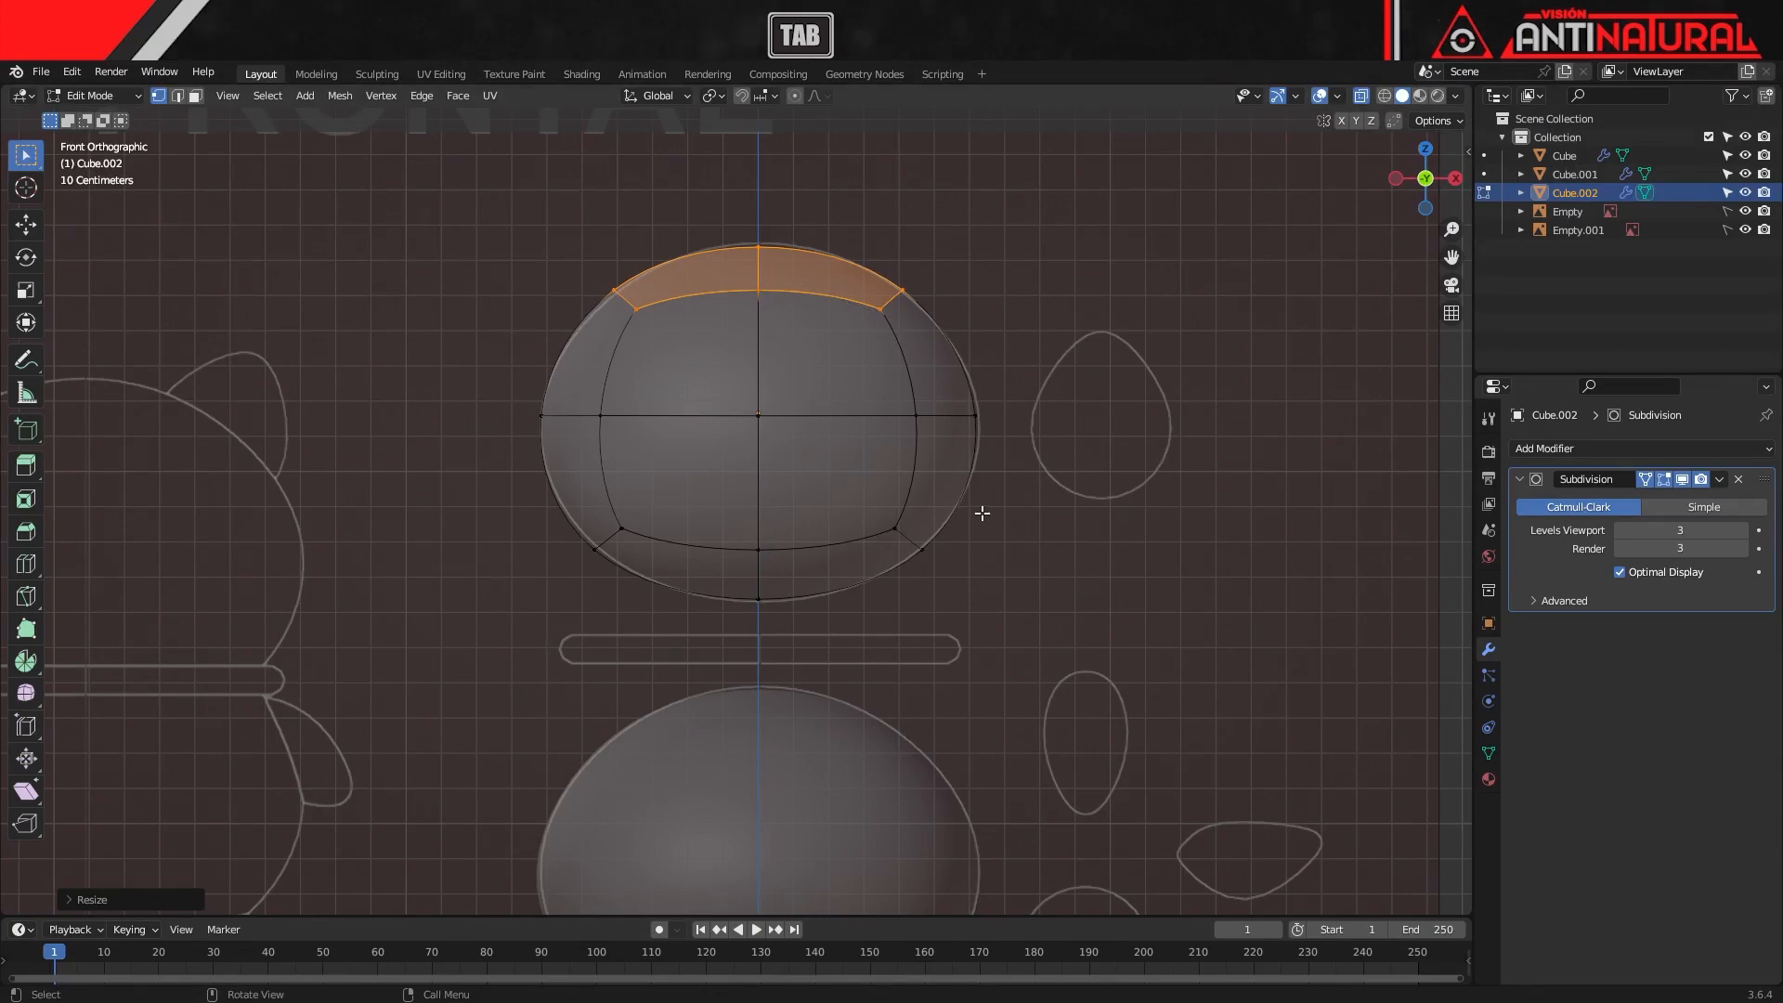
Move the spare rounded cube from above the reference onto the lowest teardrop outline beside the body
scroll(939, 393, down, 6)
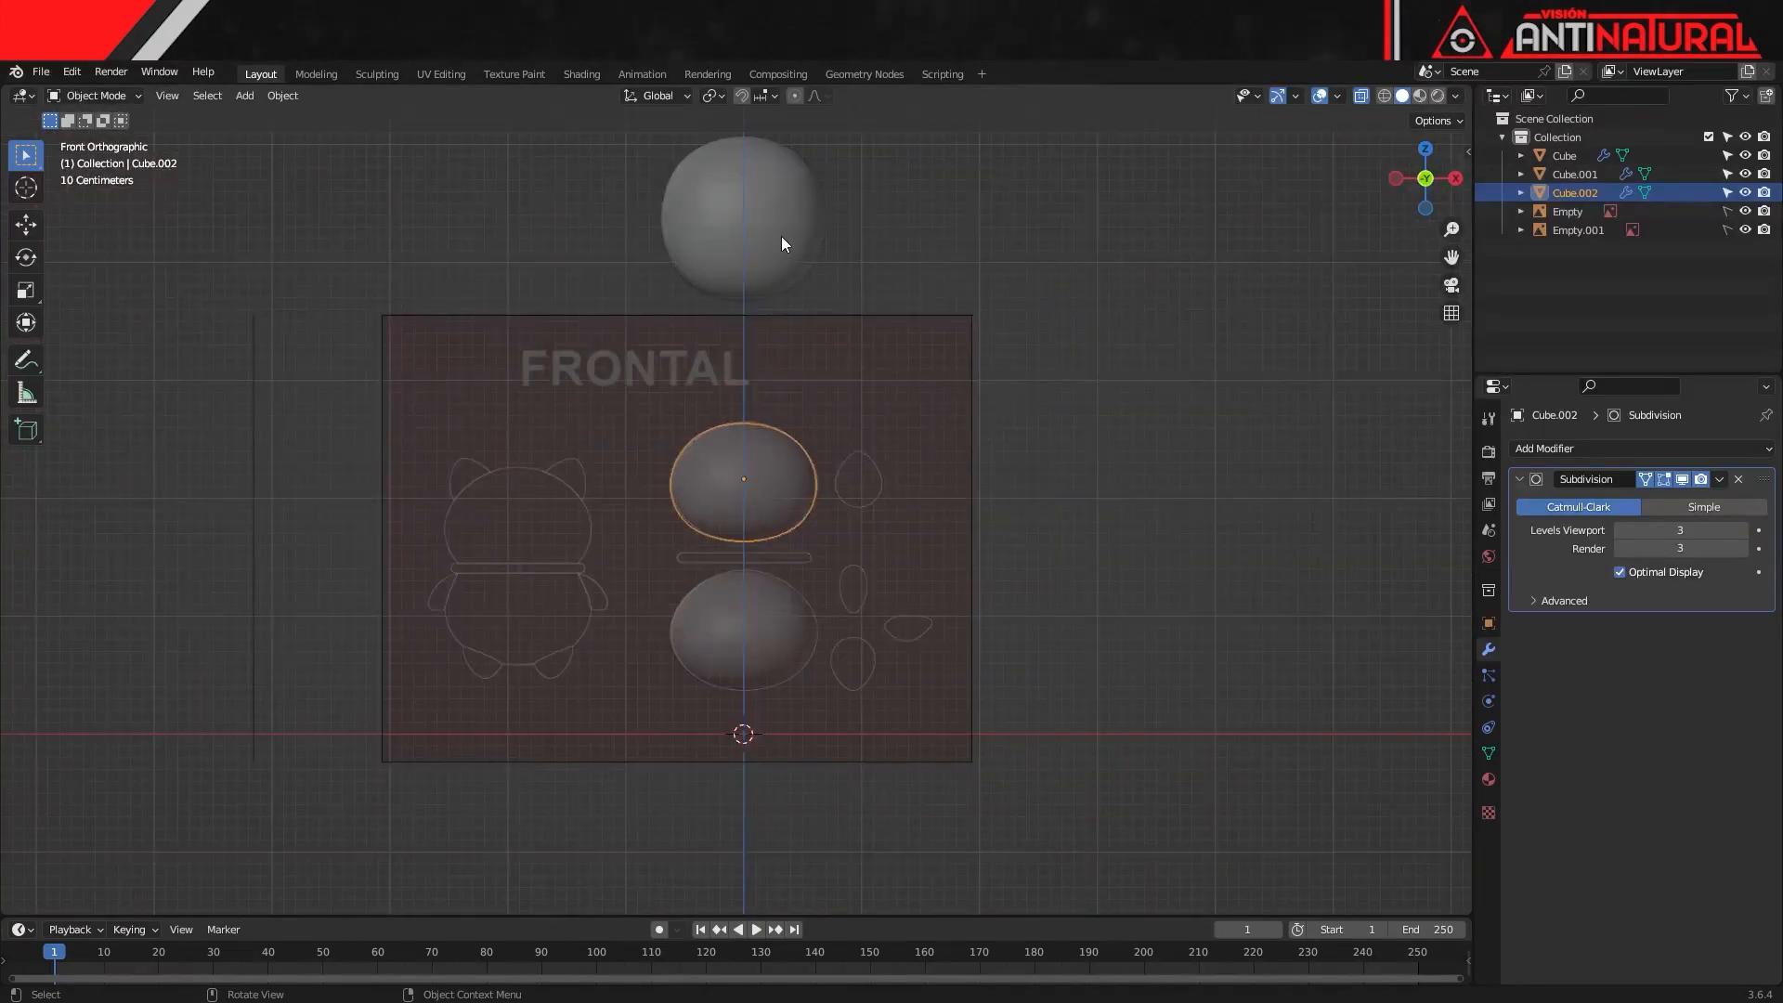
click(778, 238)
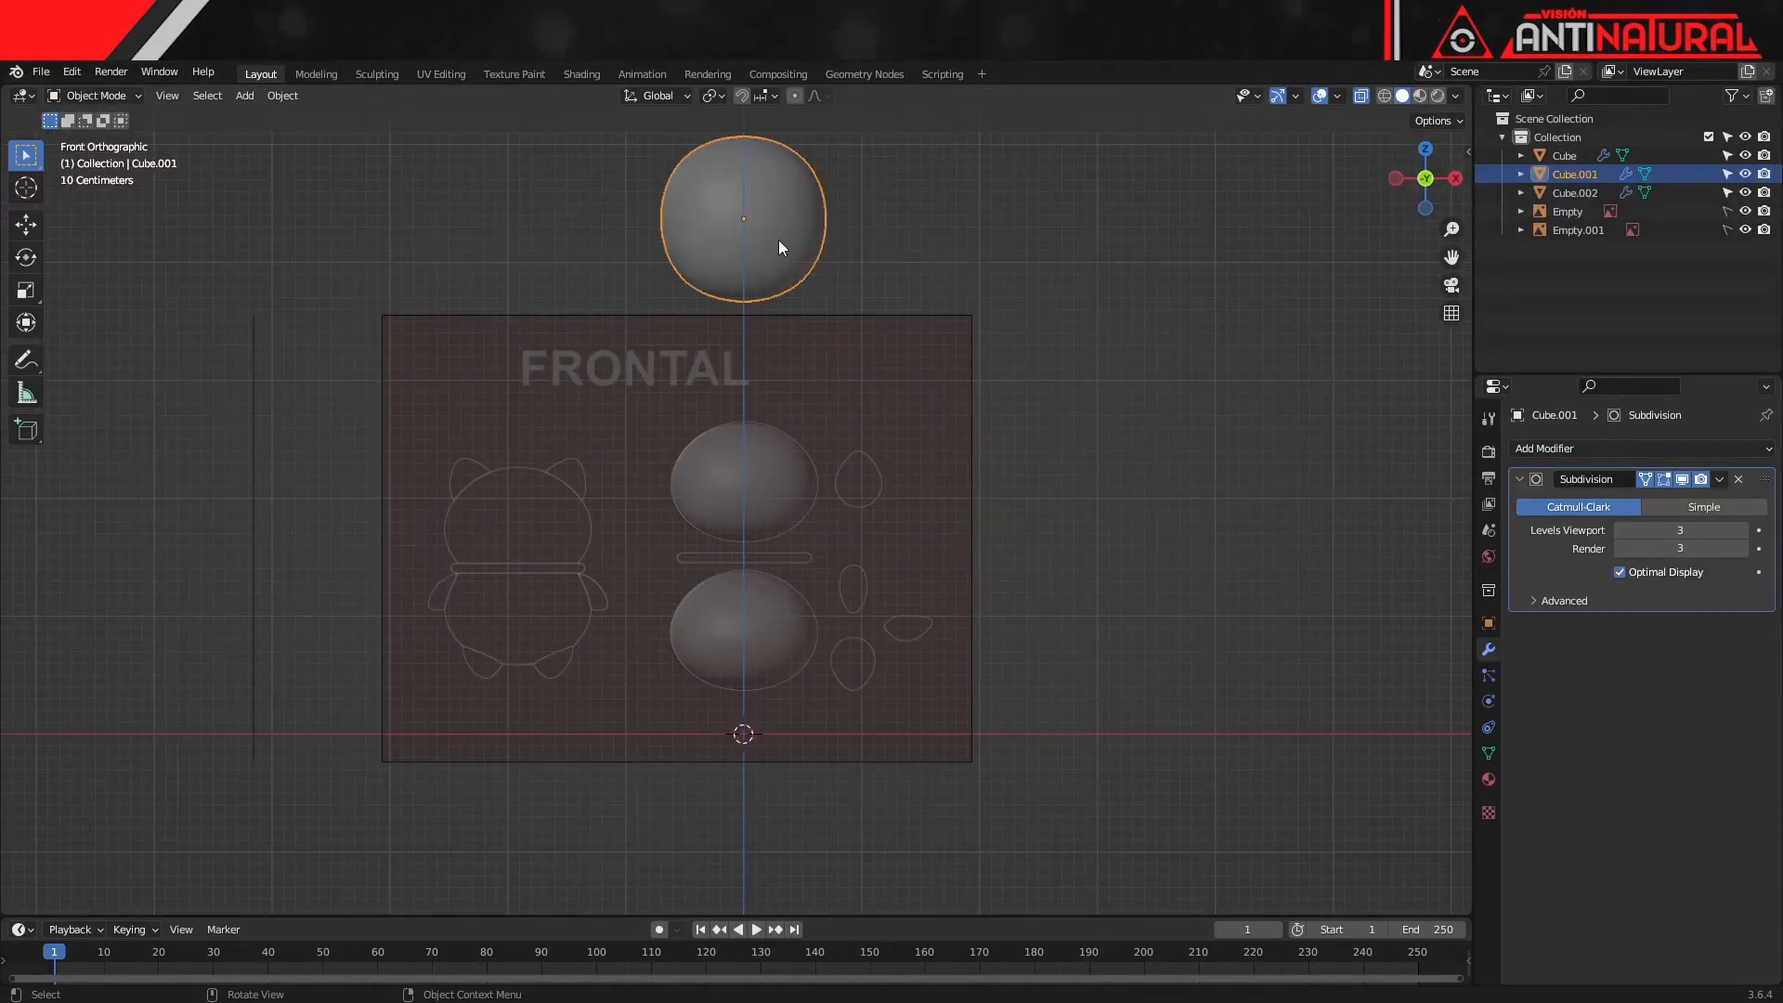
key(g)
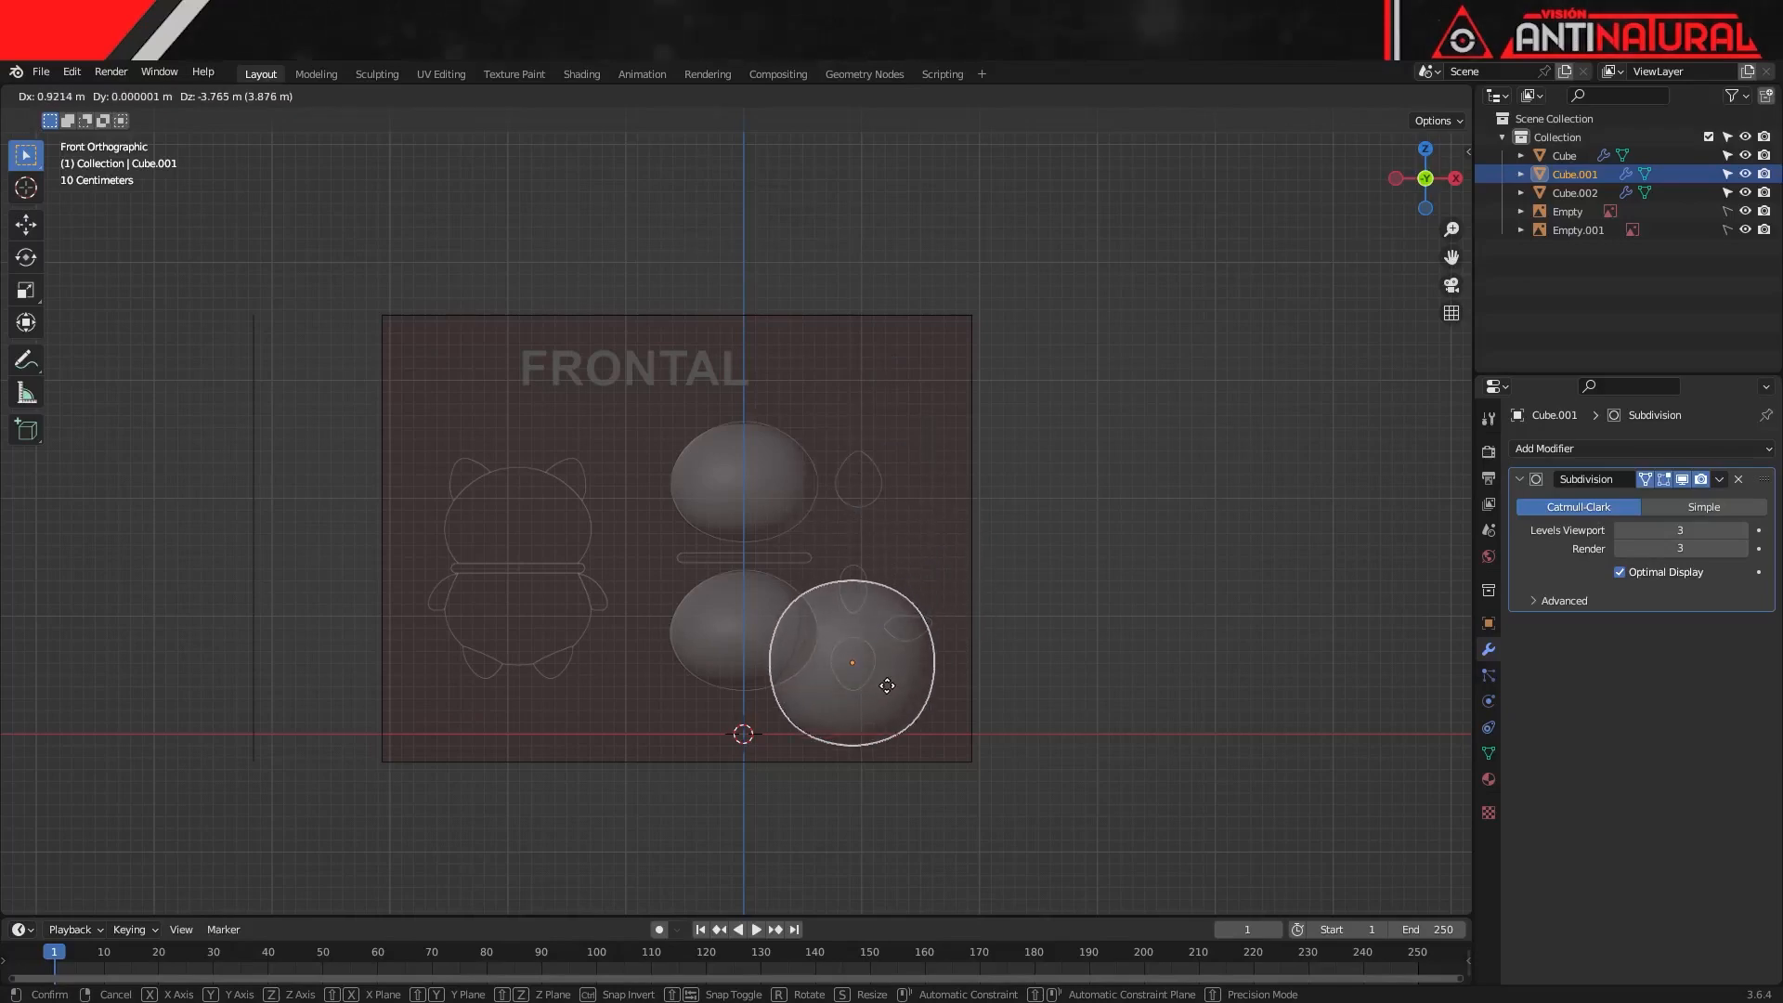
click(920, 729)
Scale the moved piece's whole mesh down in Edit Mode to the width of the lowest teardrop outline
scroll(948, 722, up, 8)
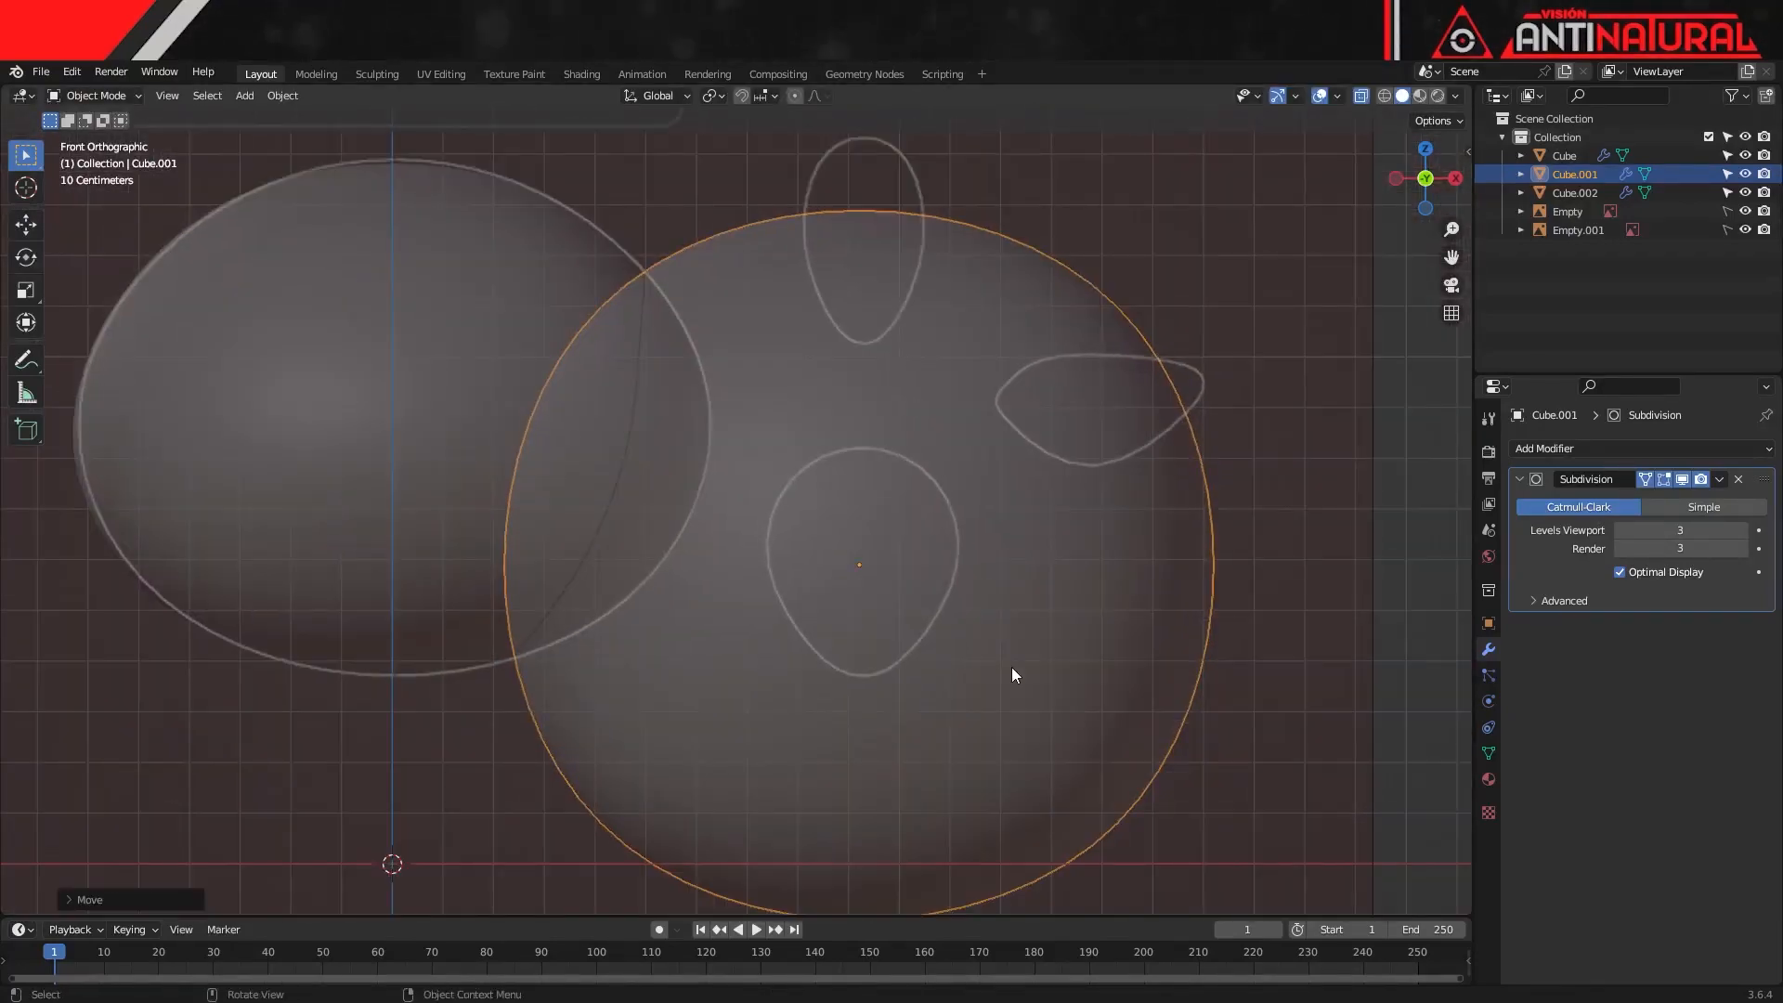
key(Tab)
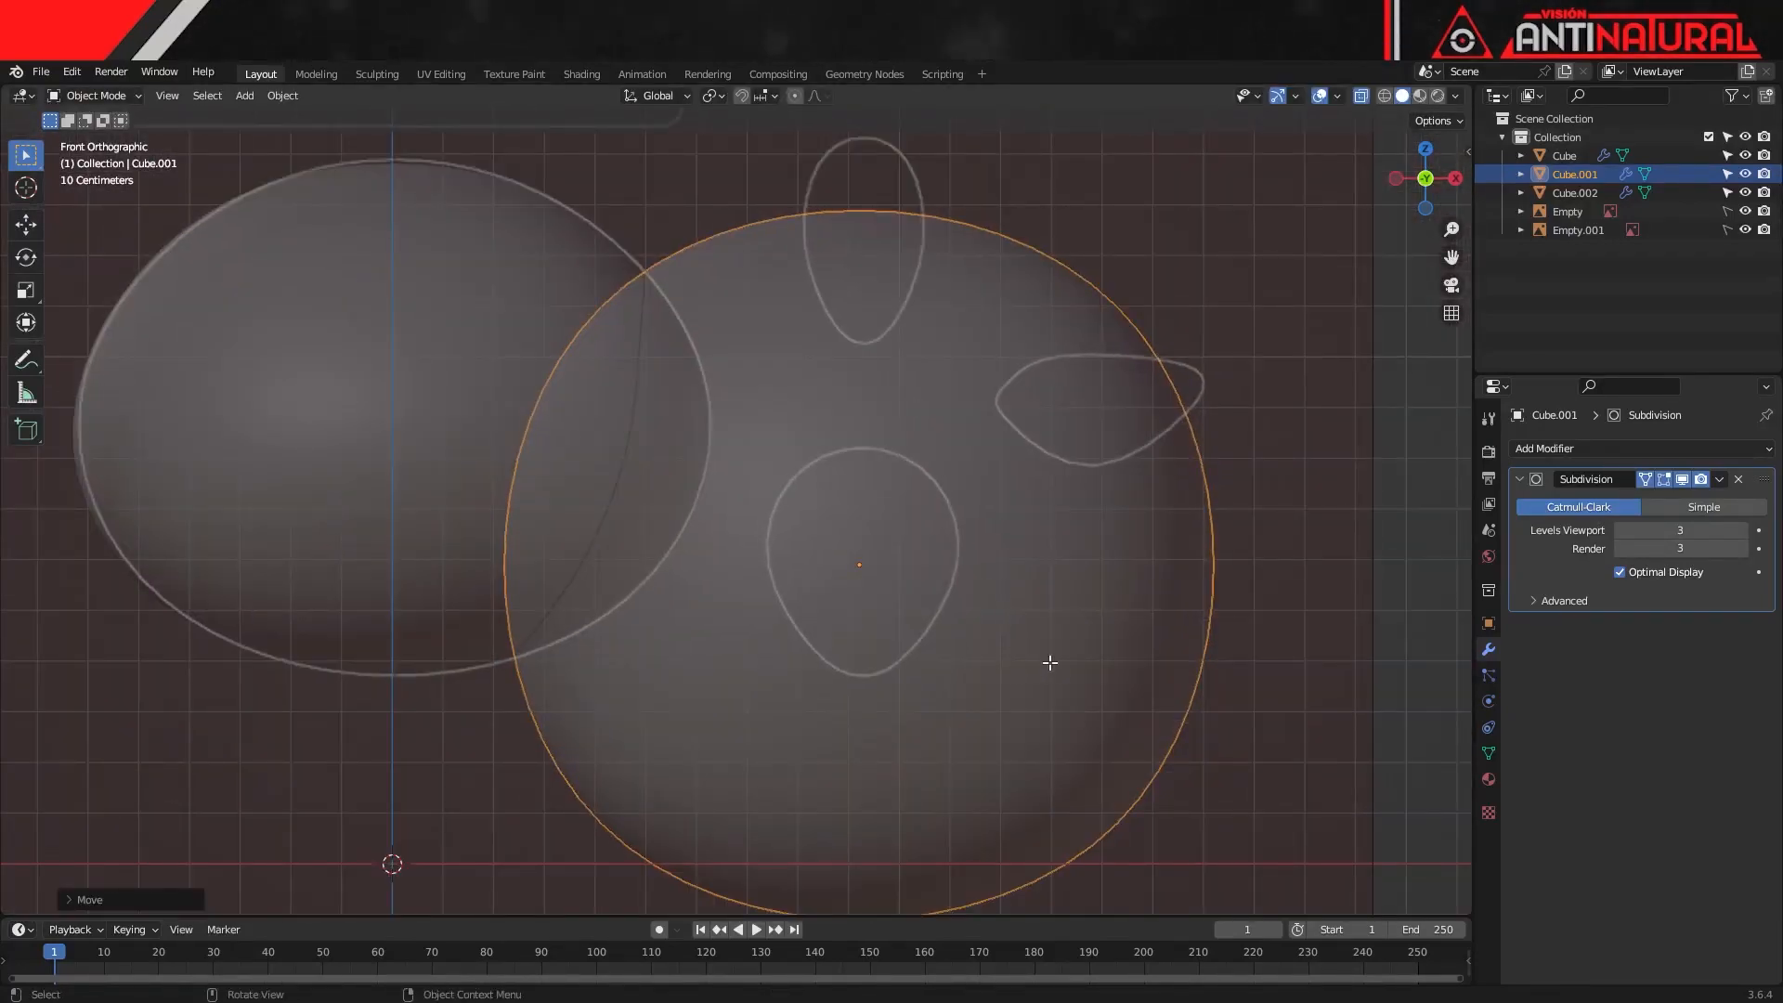
key(s)
click(727, 685)
Shrink the piece's bottom vertices and move them along Z to form the teardrop's tapered tip
drag(727, 609, 1092, 780)
key(s)
click(1017, 742)
key(g)
key(z)
click(994, 743)
Align the whole teardrop mesh with its outline along X, raise its top vertices along Z to the upper curve, and return to Object Mode
key(a)
key(g)
key(x)
click(981, 695)
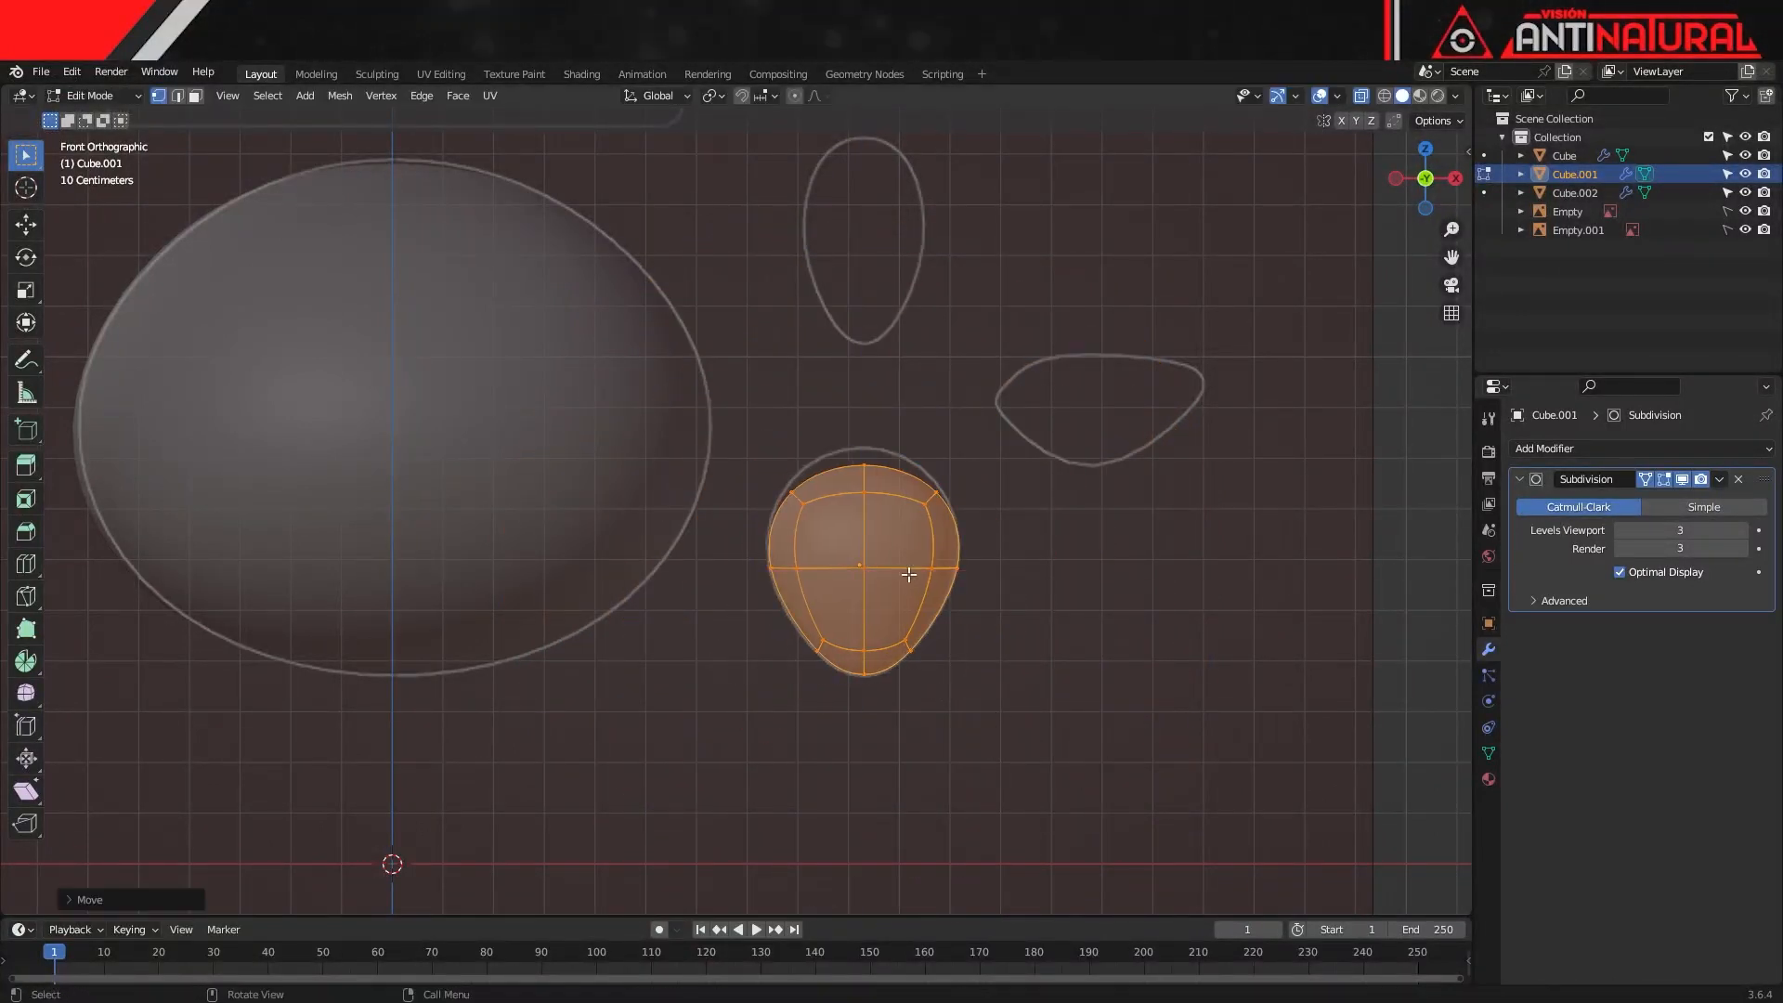
drag(774, 440, 968, 522)
key(g)
key(z)
click(985, 567)
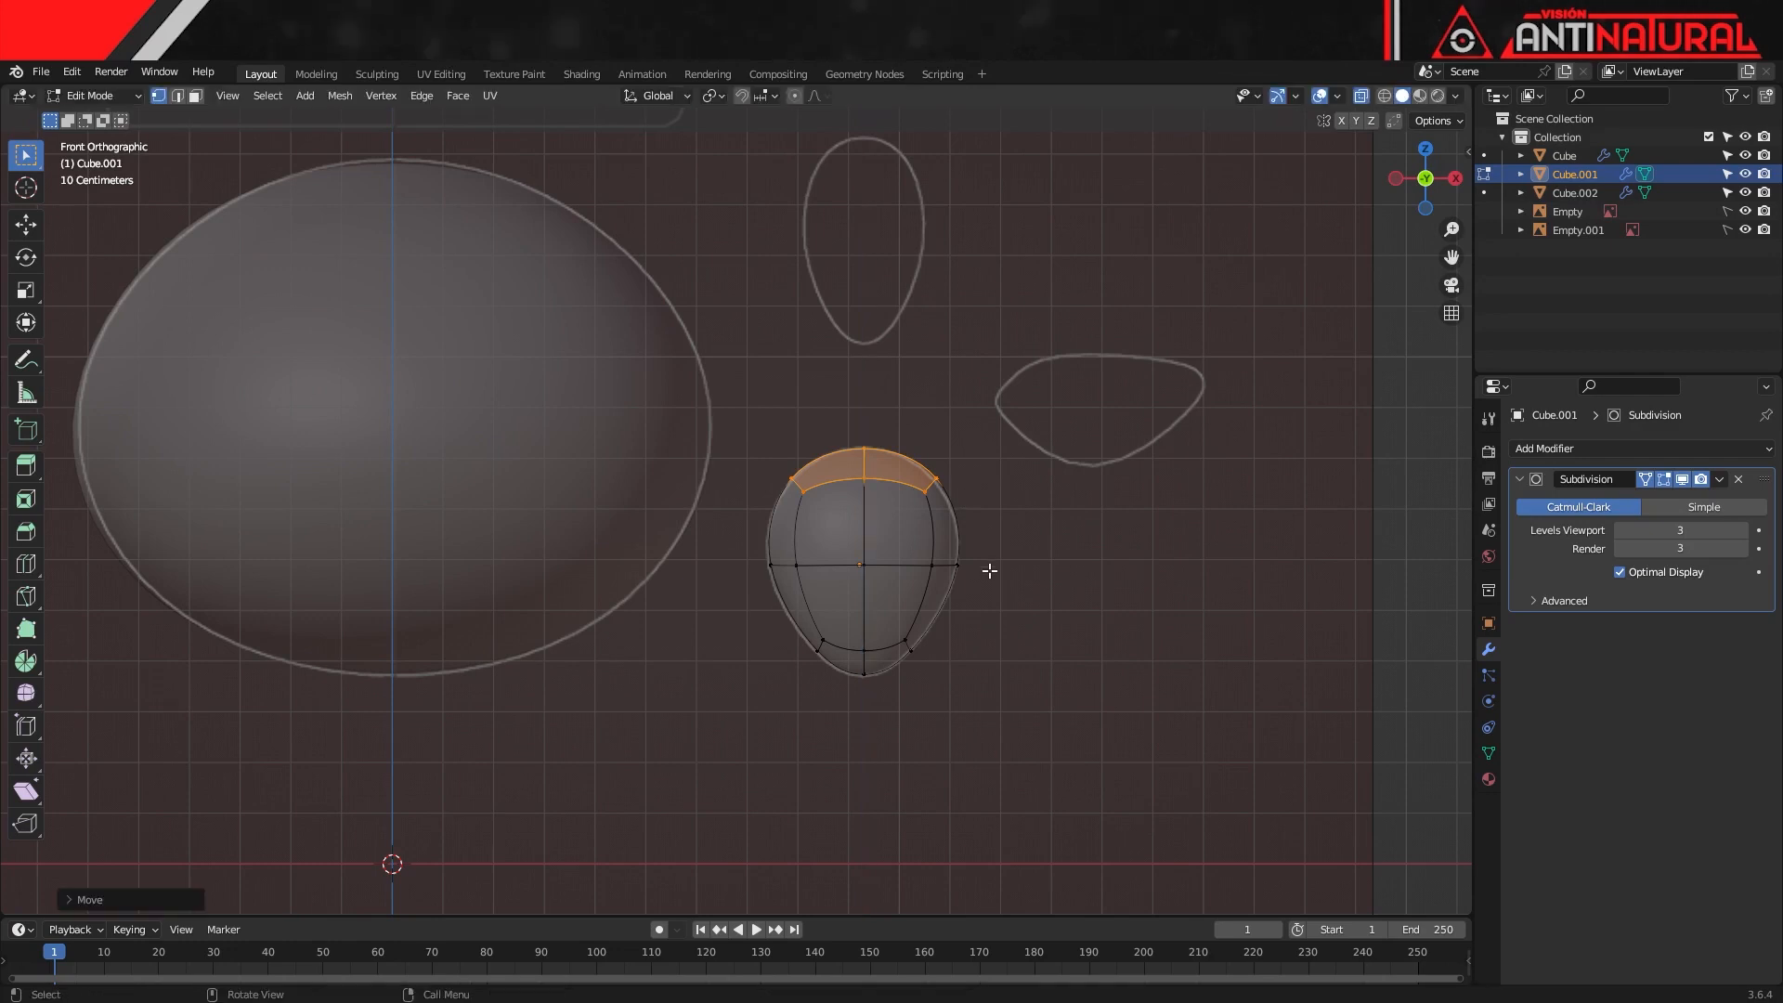
key(Tab)
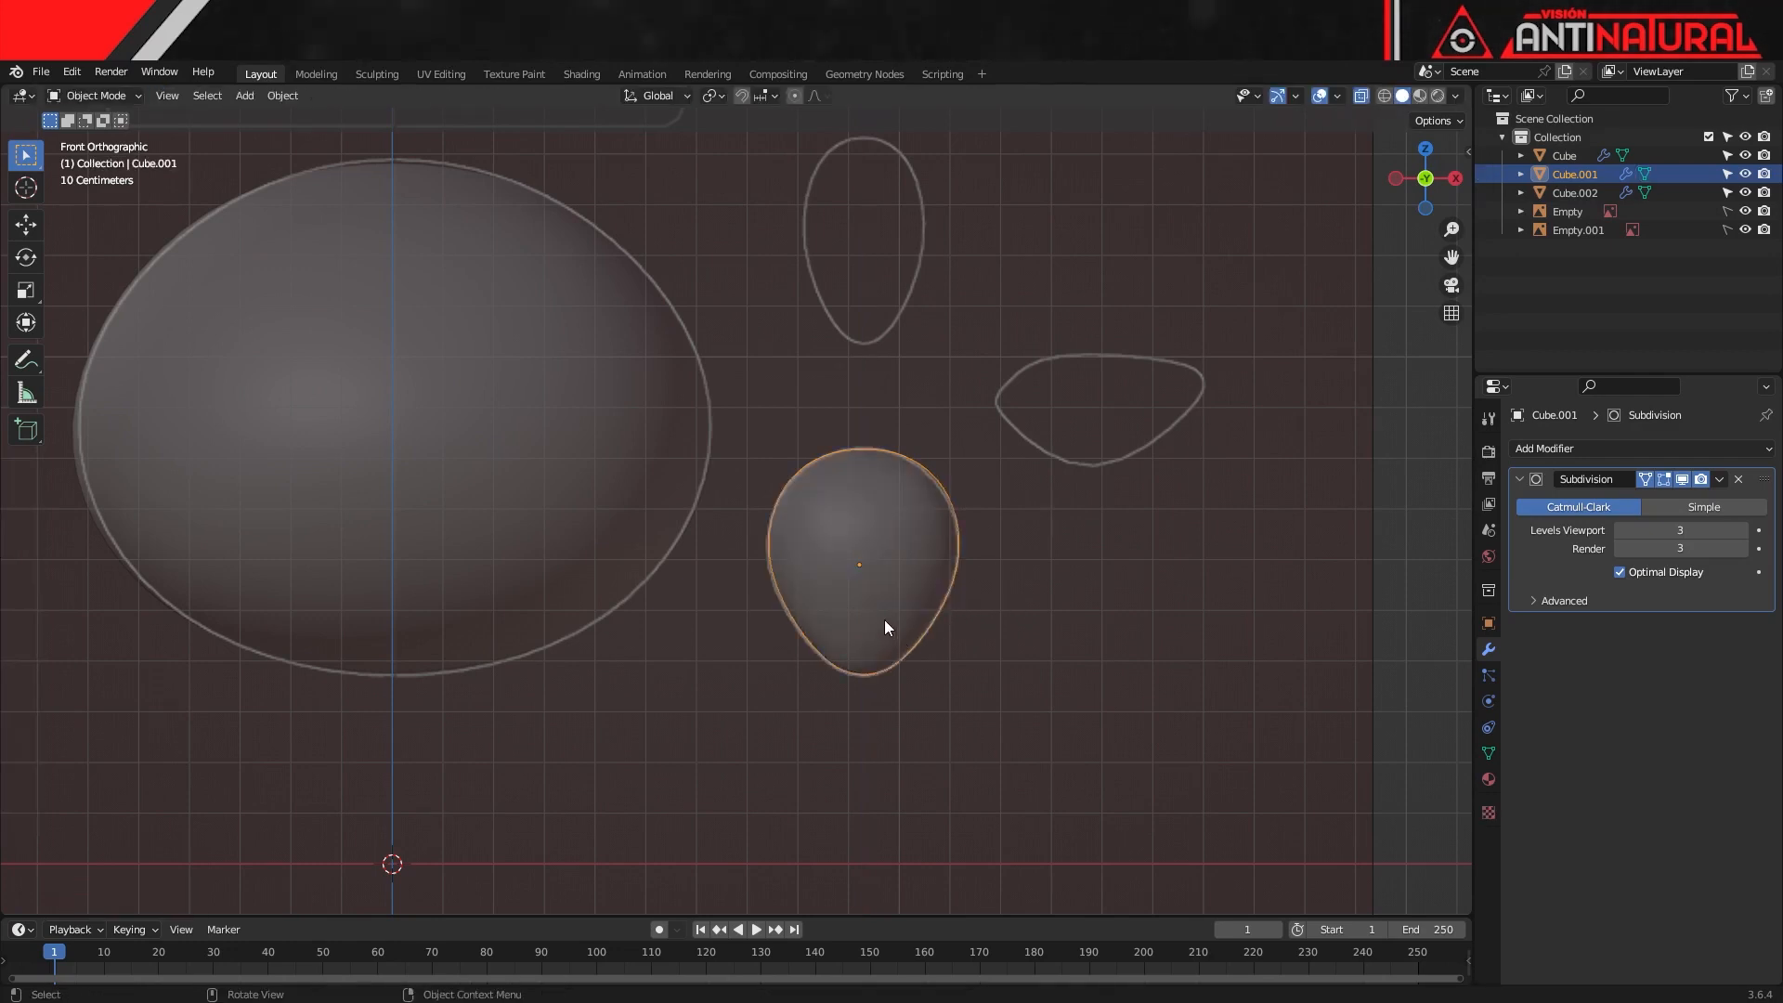
Duplicate the teardrop piece and place the copy over the narrow teardrop outline directly above it
key(shift+d)
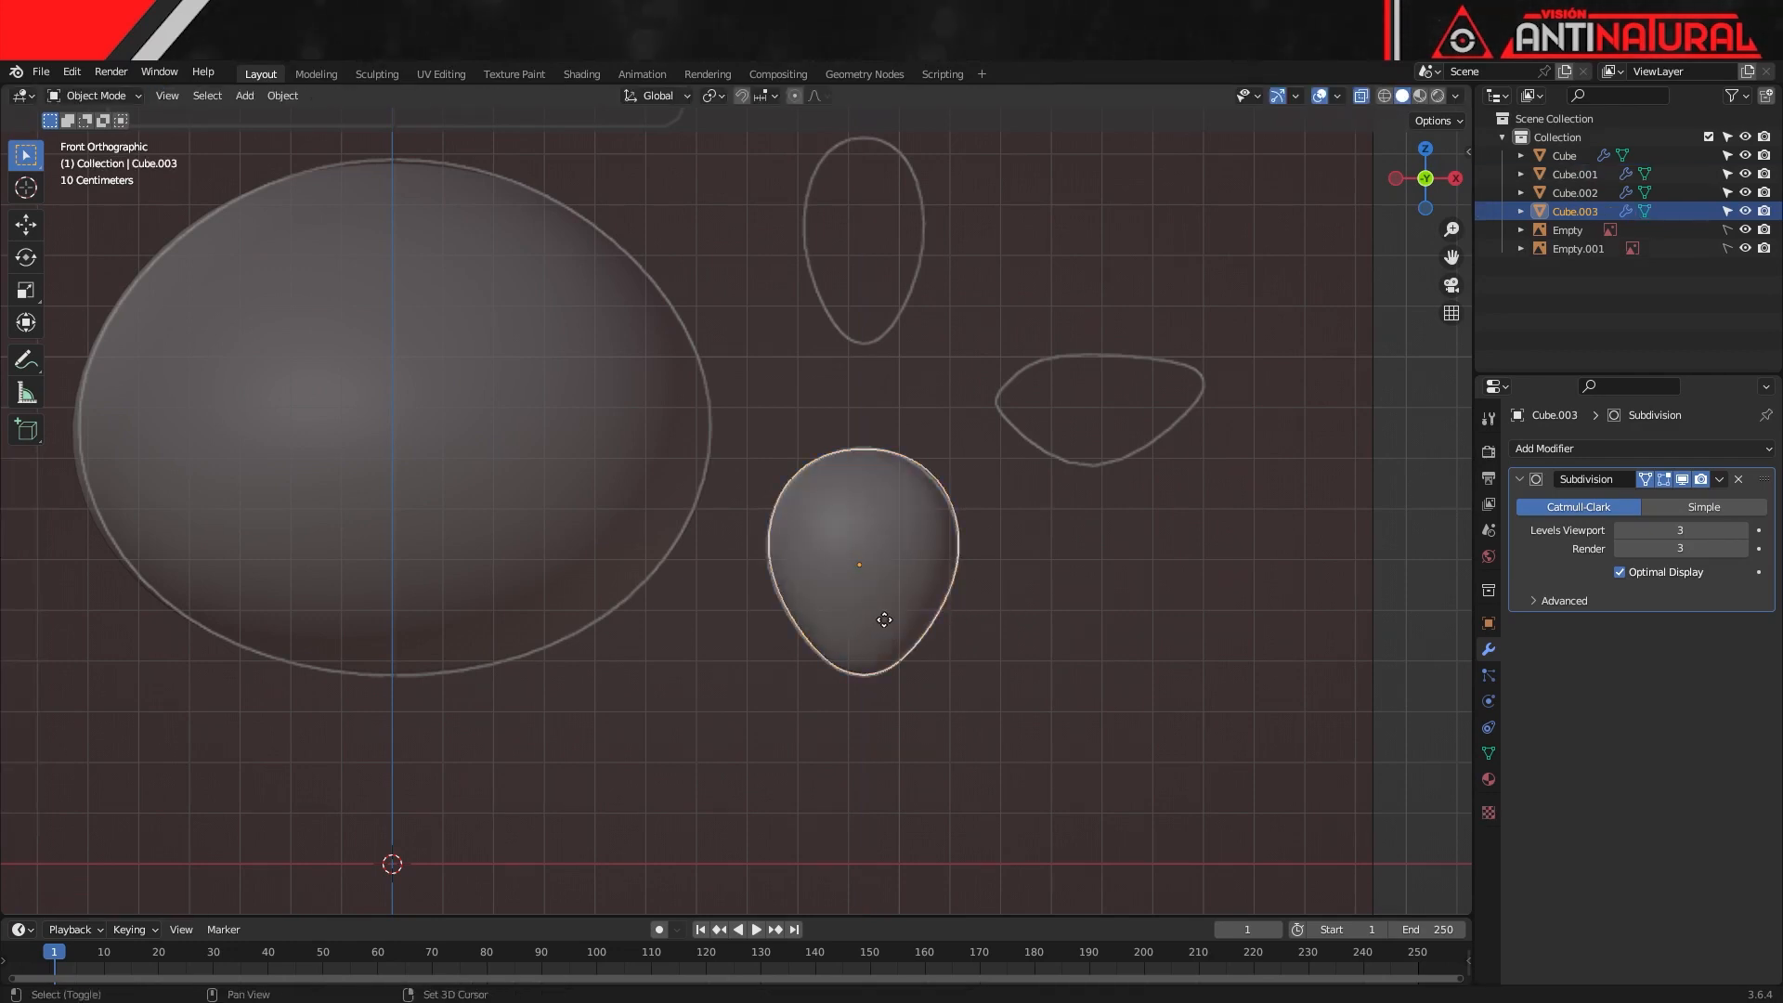
click(877, 299)
shift+middle_drag(955, 405, 977, 640)
ctrl+middle_drag(977, 641, 983, 552)
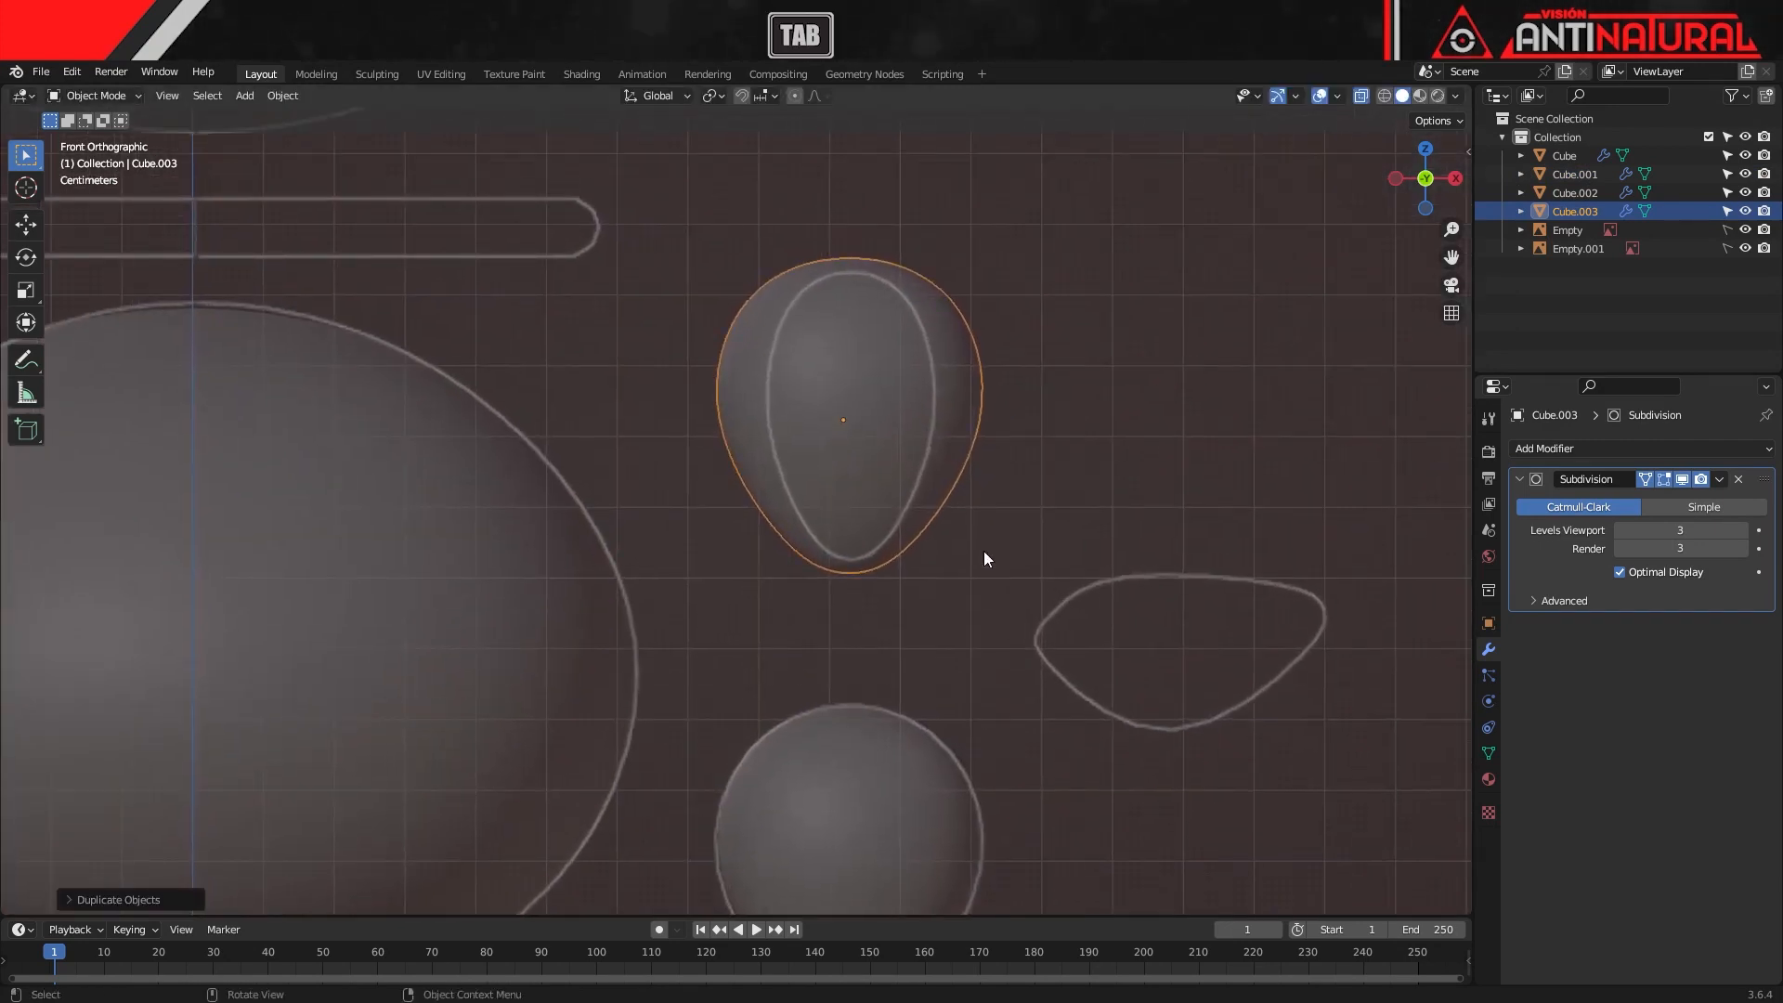
Scale the copy's mesh and its middle vertices in Edit Mode to the width of the narrow teardrop outline
key(Tab)
key(s)
click(915, 432)
drag(664, 367, 1126, 502)
key(s)
click(1040, 475)
Fit the narrow piece's top and bottom vertices to the ends of its outline, and return to Object Mode
drag(724, 353, 955, 255)
drag(720, 487, 977, 653)
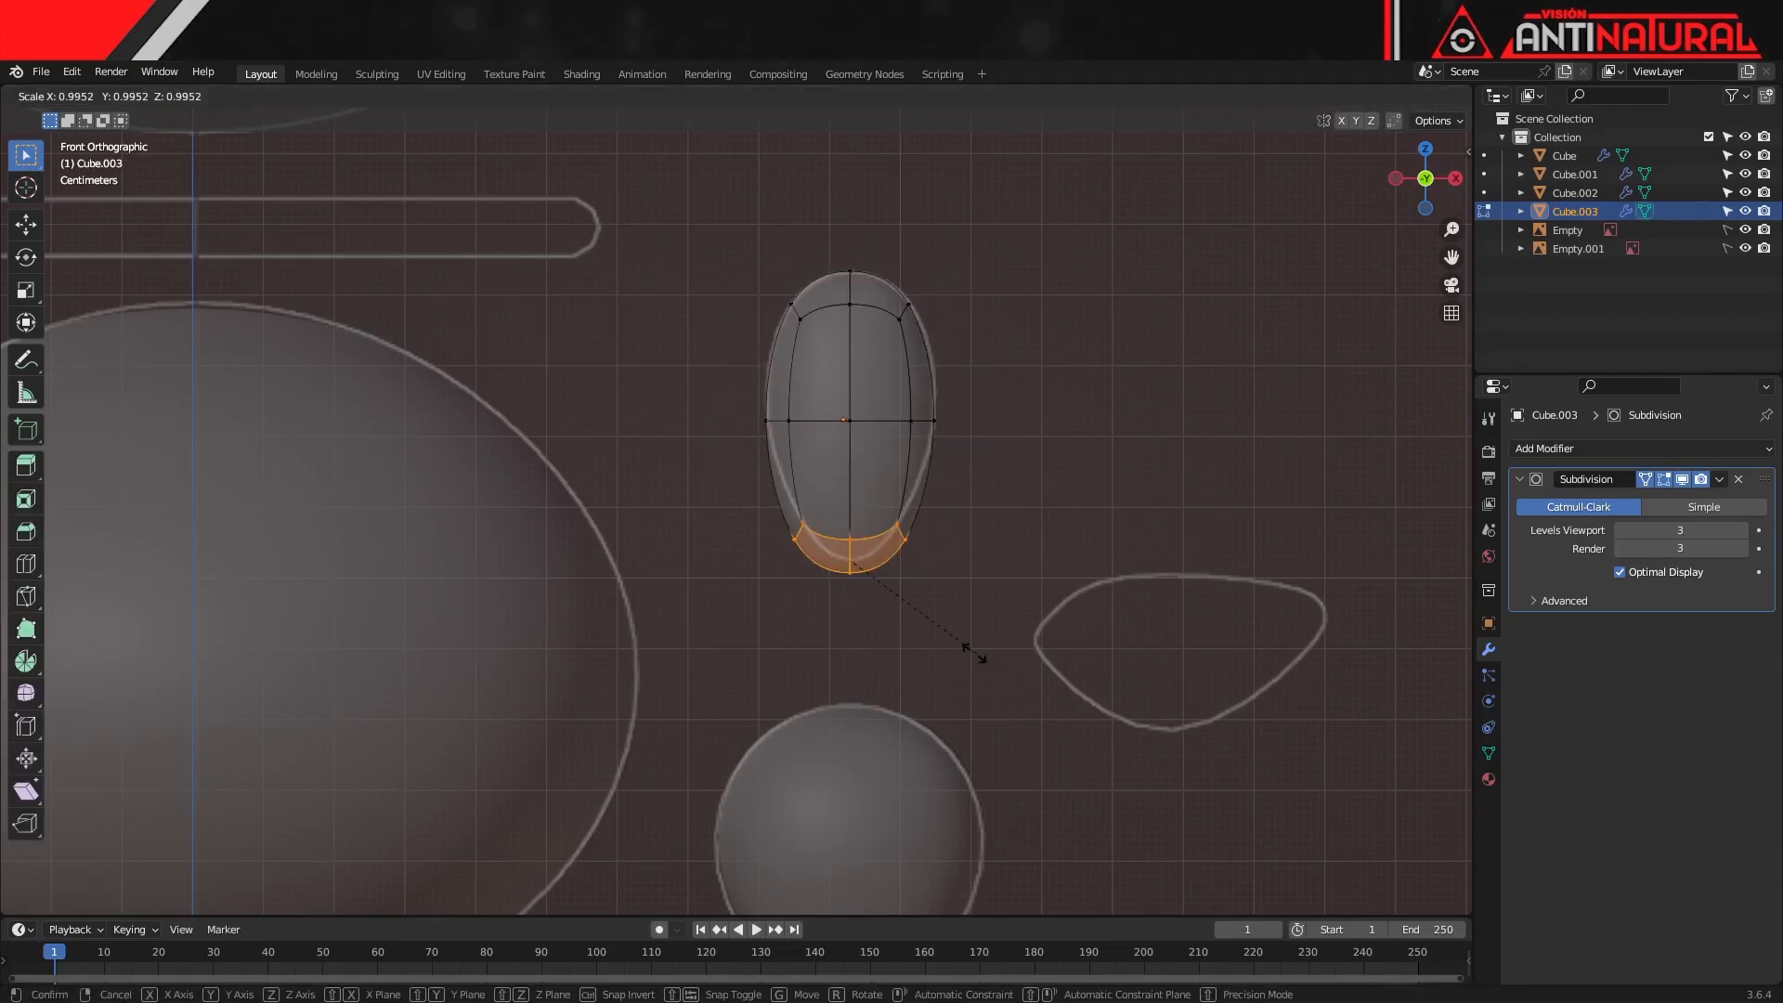
key(s)
click(908, 437)
key(Tab)
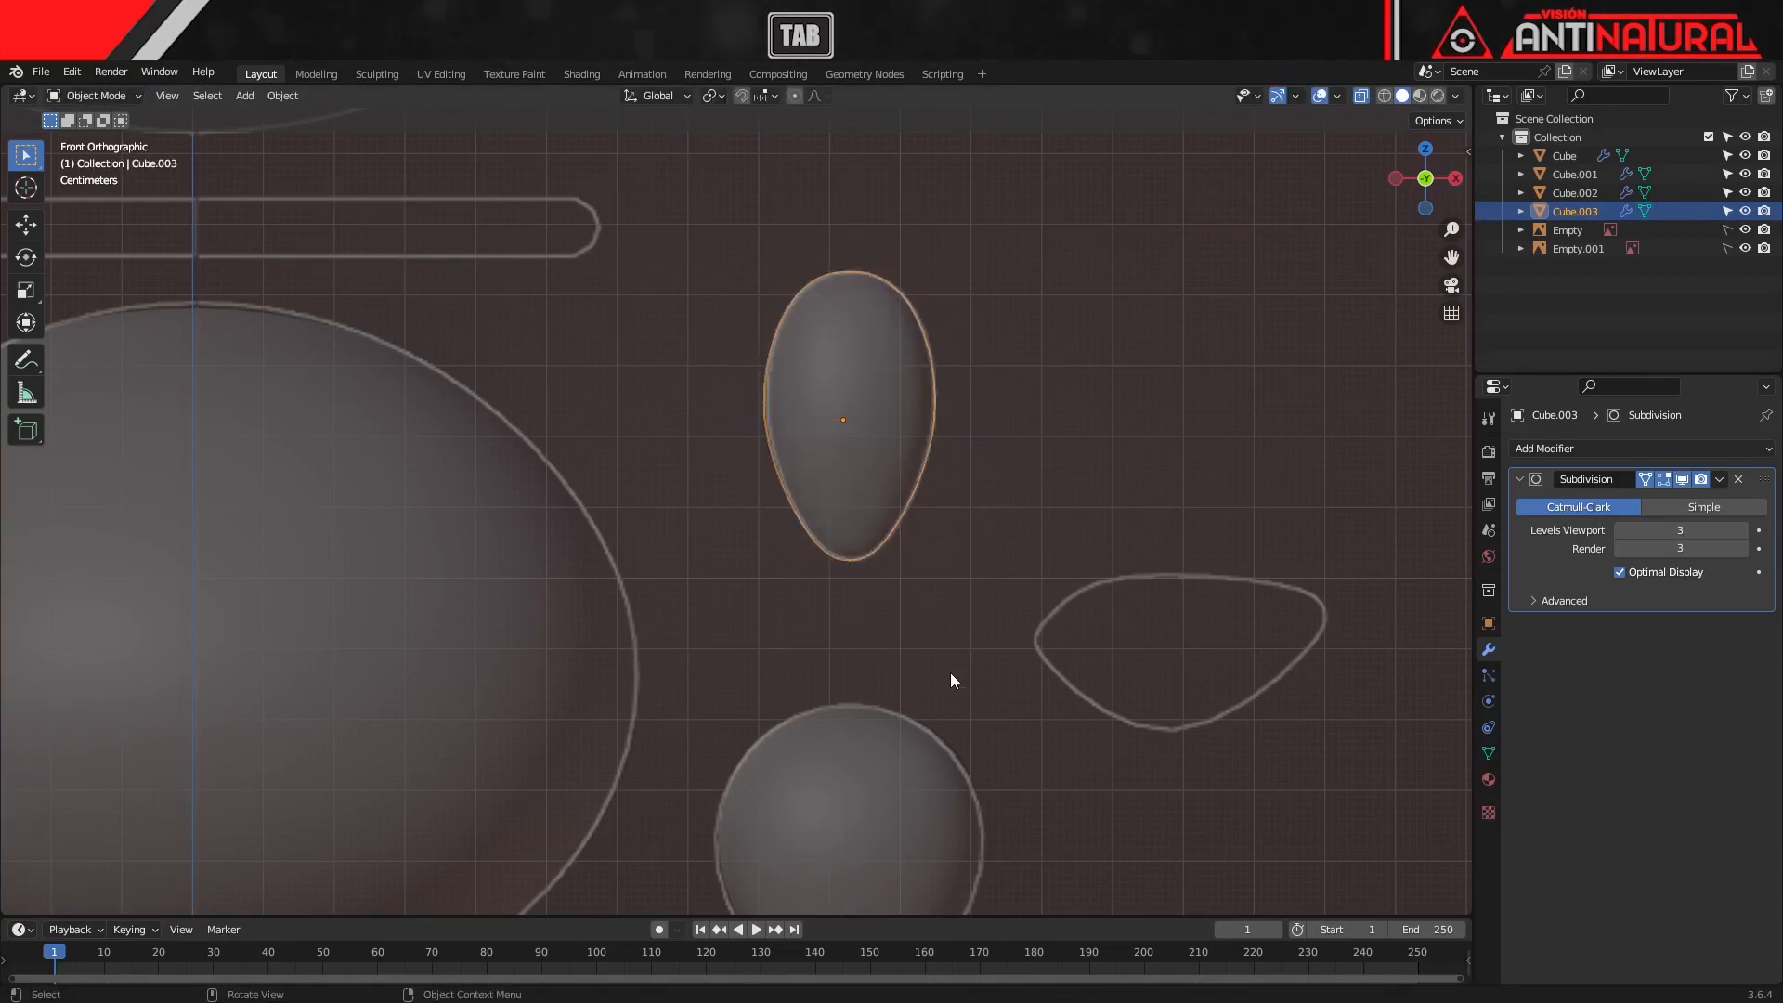
Duplicate the lowest teardrop piece and move the copy about 1.5 m up along Z onto the ear outline beside the head
scroll(950, 676, down, 1)
click(895, 748)
scroll(894, 749, down, 3)
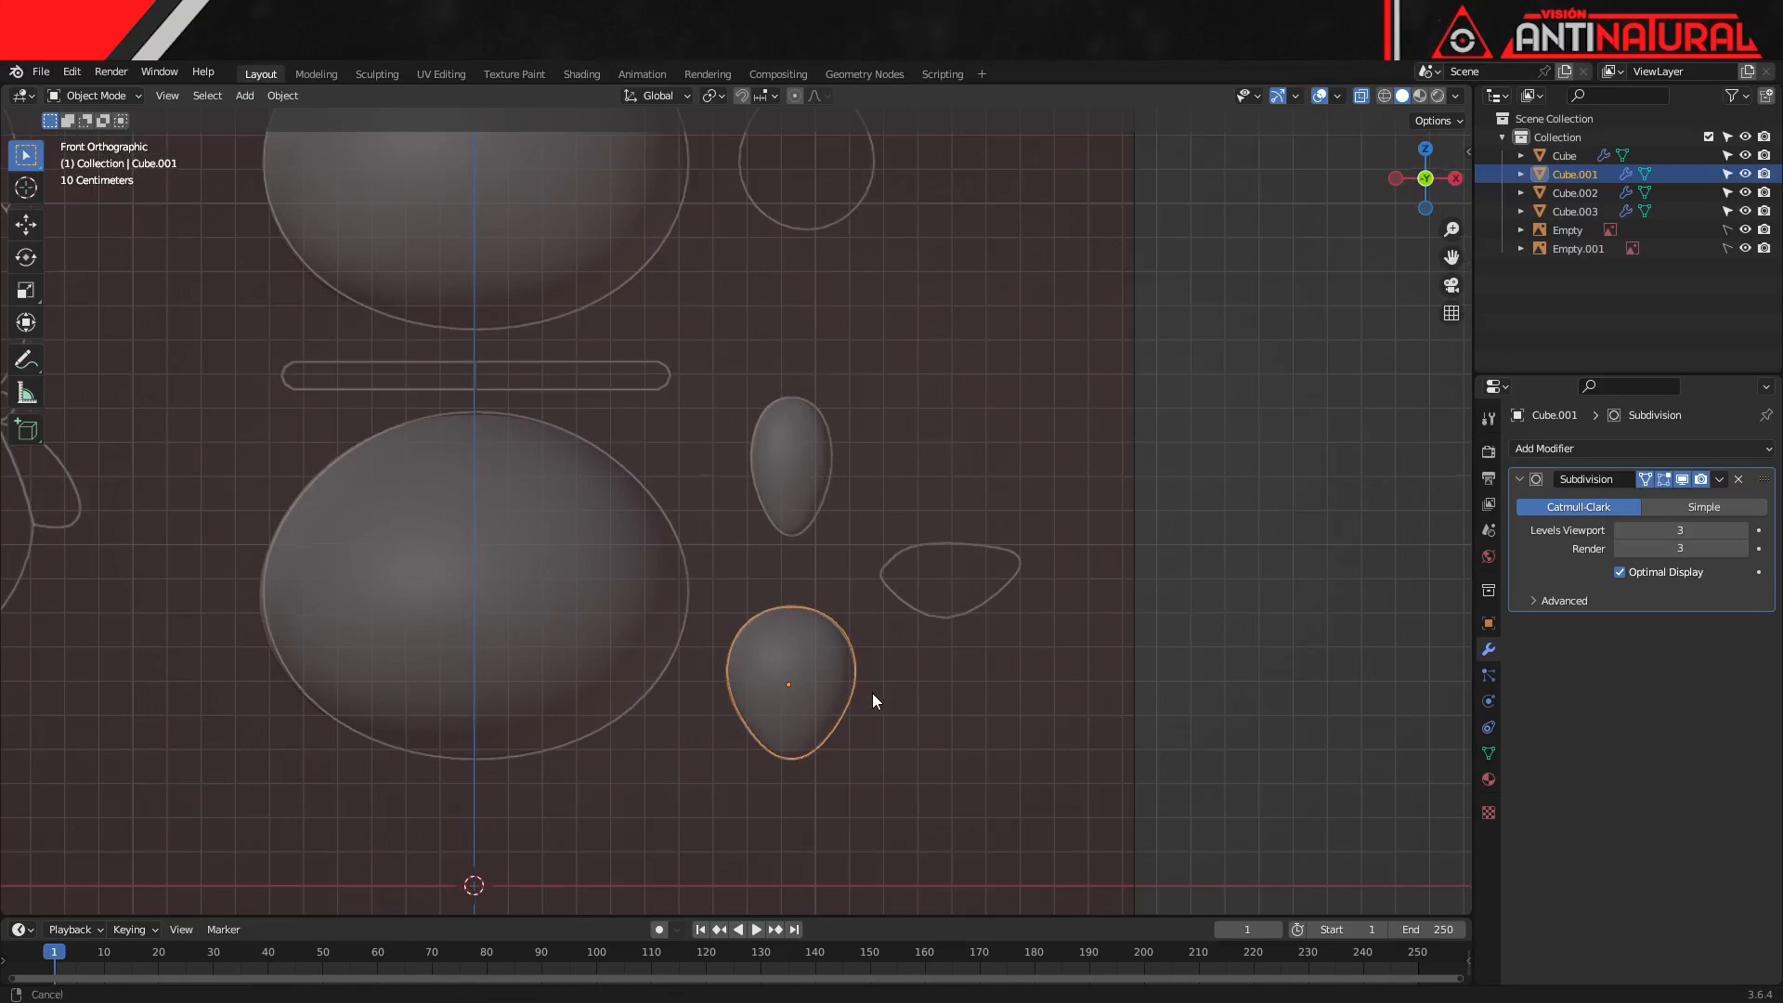
shift+middle_drag(870, 690, 849, 788)
key(shift+d)
key(z)
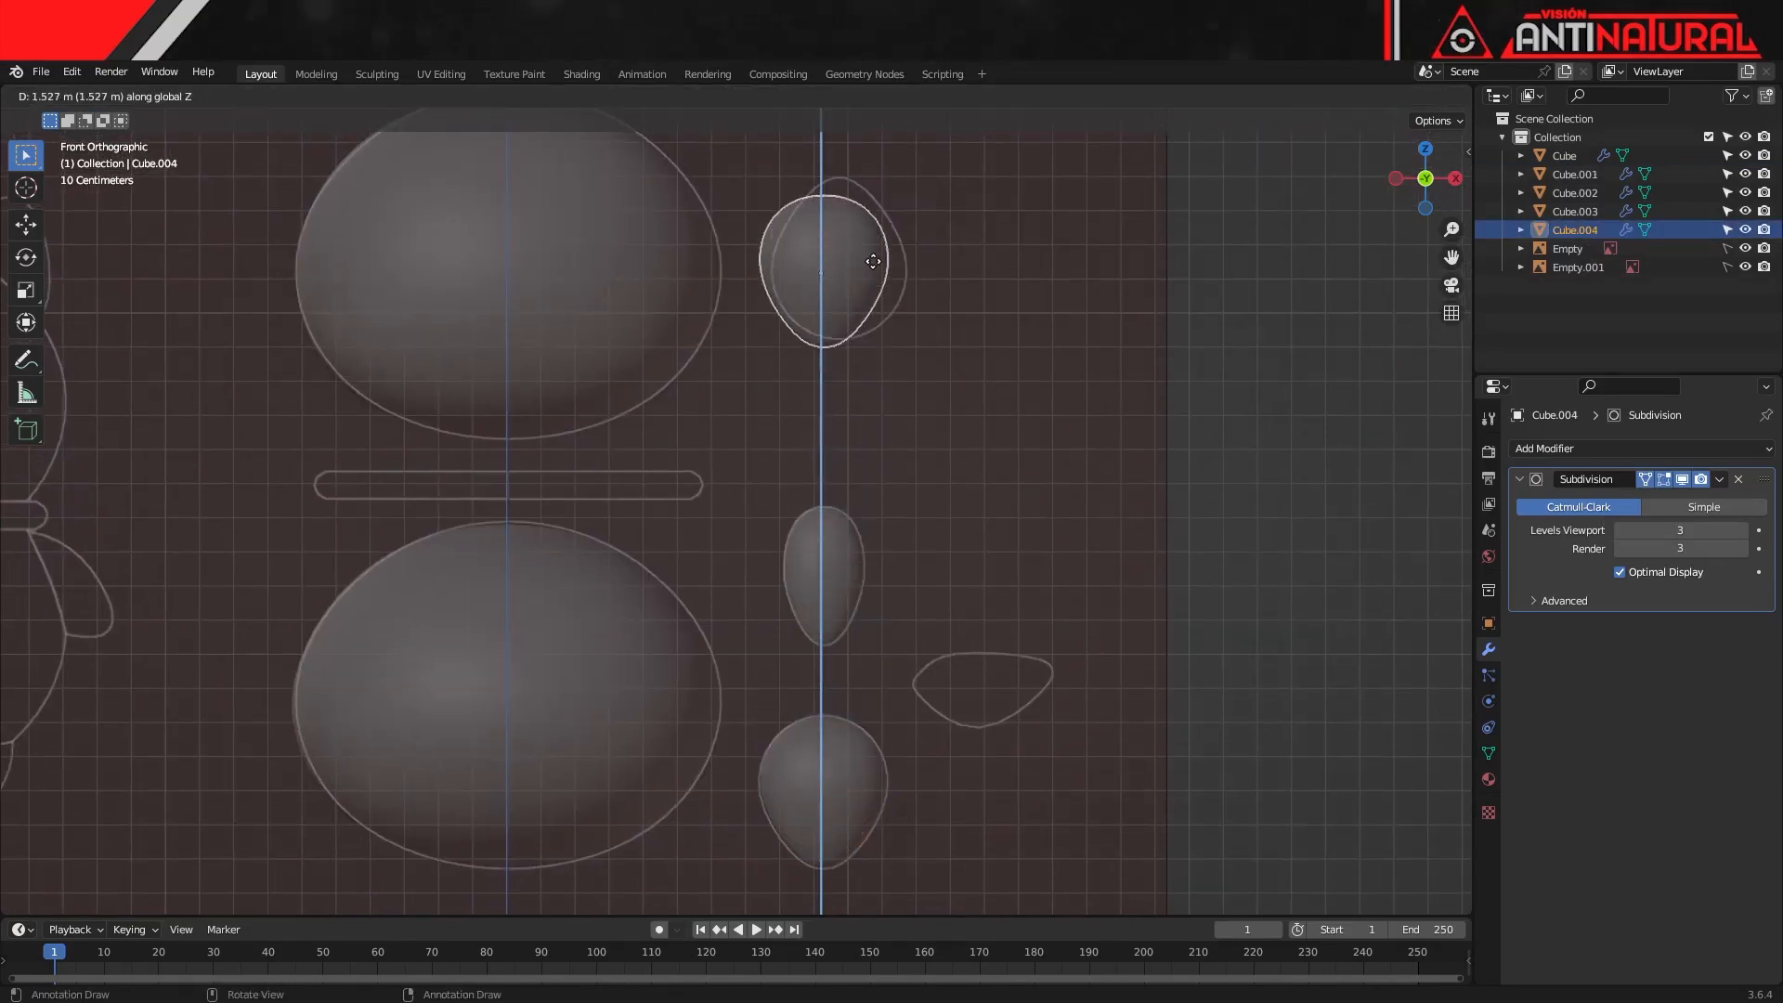
click(871, 273)
scroll(932, 407, up, 3)
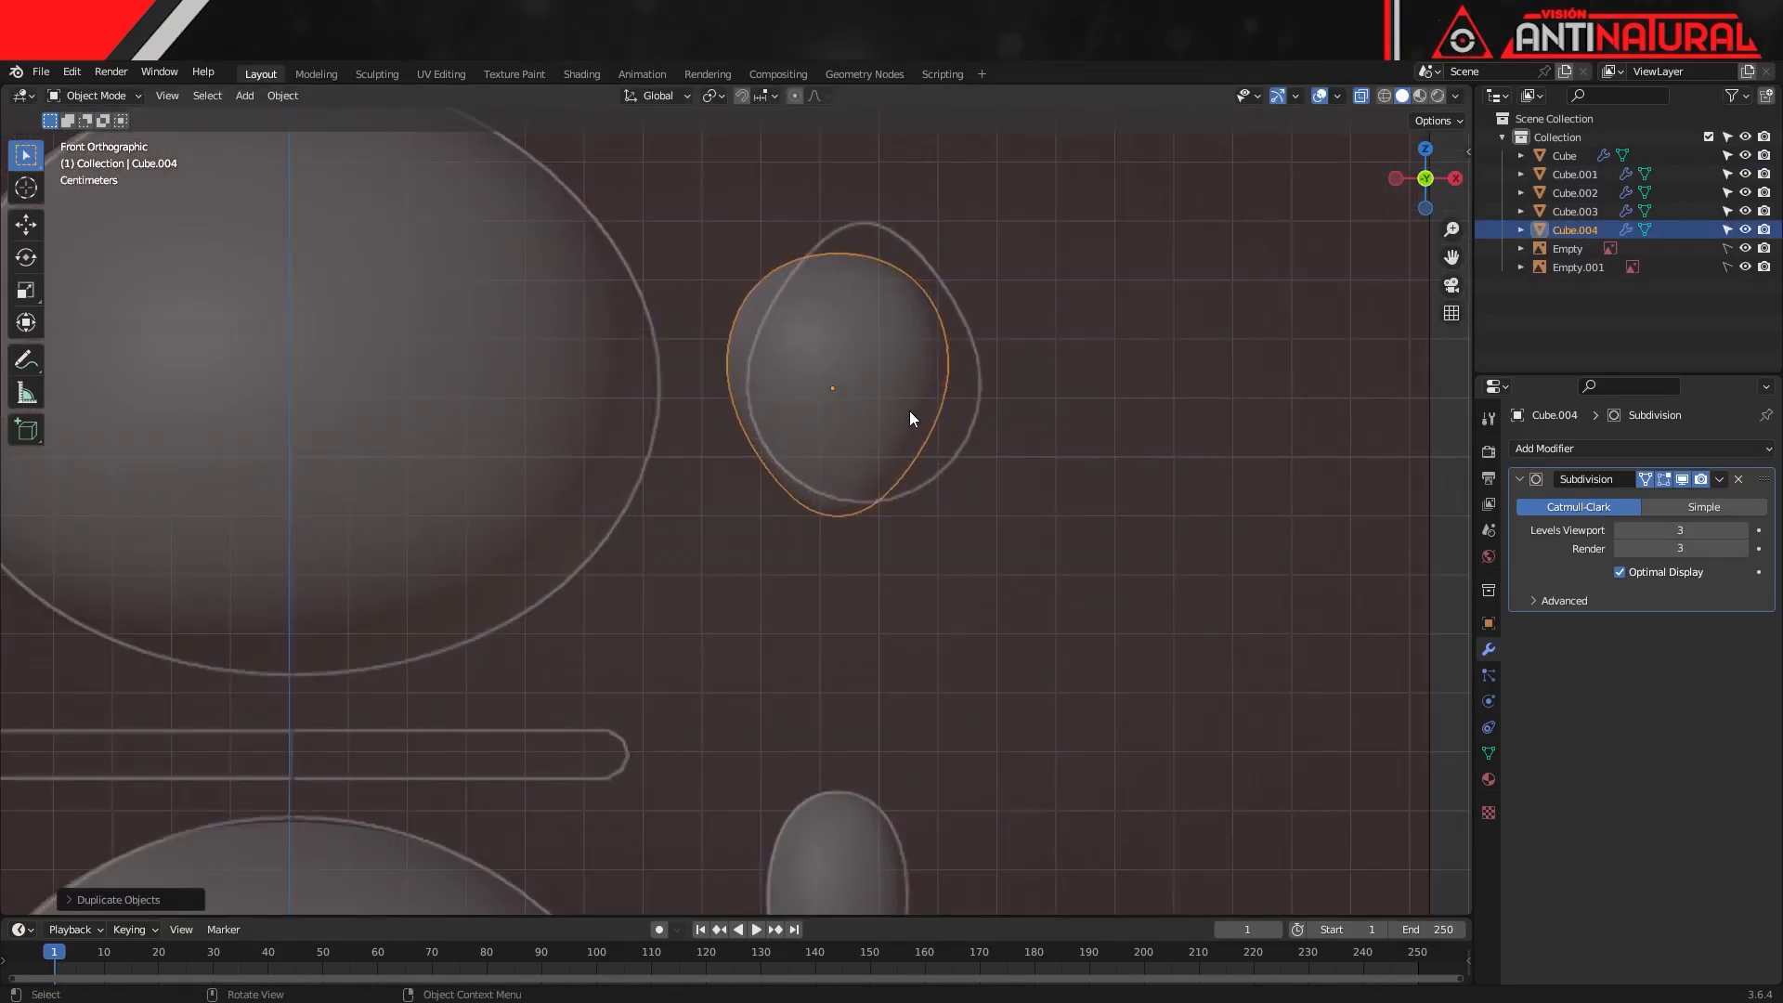
In Edit Mode, move the ear copy's mesh onto the ear outline, turn it upside down, and align it along Z
key(Tab)
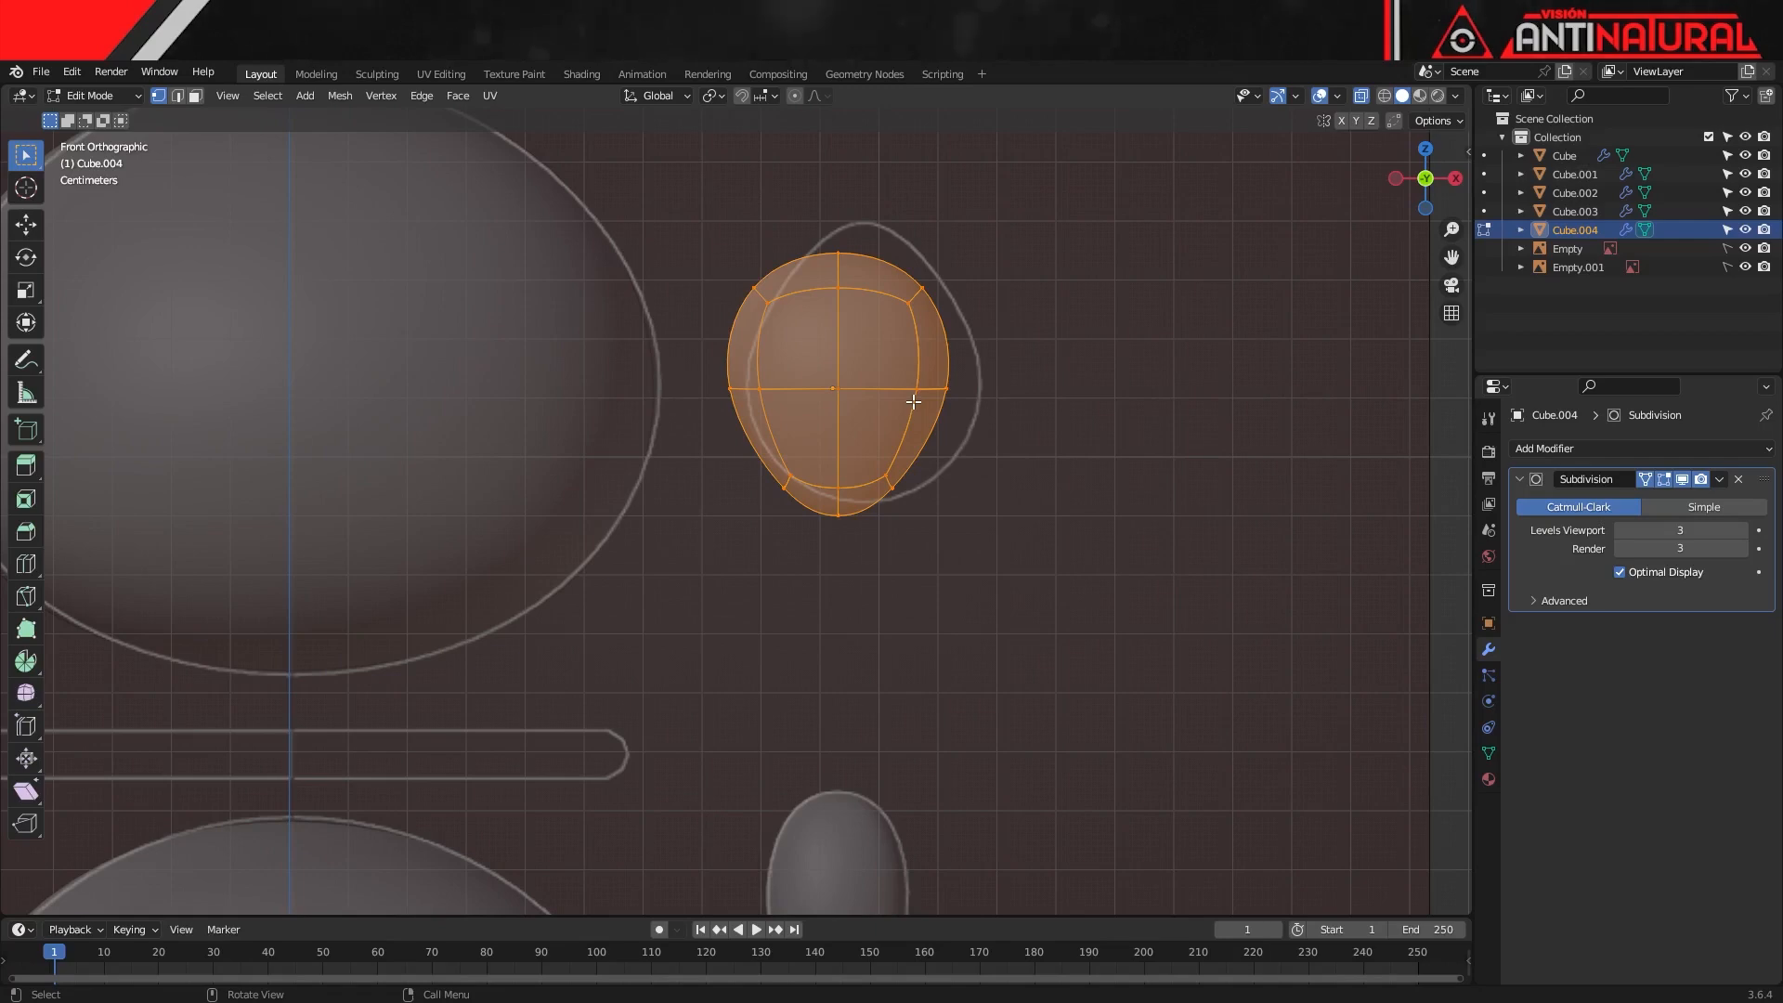
key(g)
click(940, 400)
key(r)
click(852, 192)
key(g)
key(z)
click(854, 161)
Adjust the ear mesh's end vertices along Z and scale its middle vertices to match the ear outline
drag(776, 193, 942, 301)
drag(750, 426, 975, 521)
key(g)
key(z)
click(965, 520)
drag(734, 327, 994, 394)
key(s)
click(939, 466)
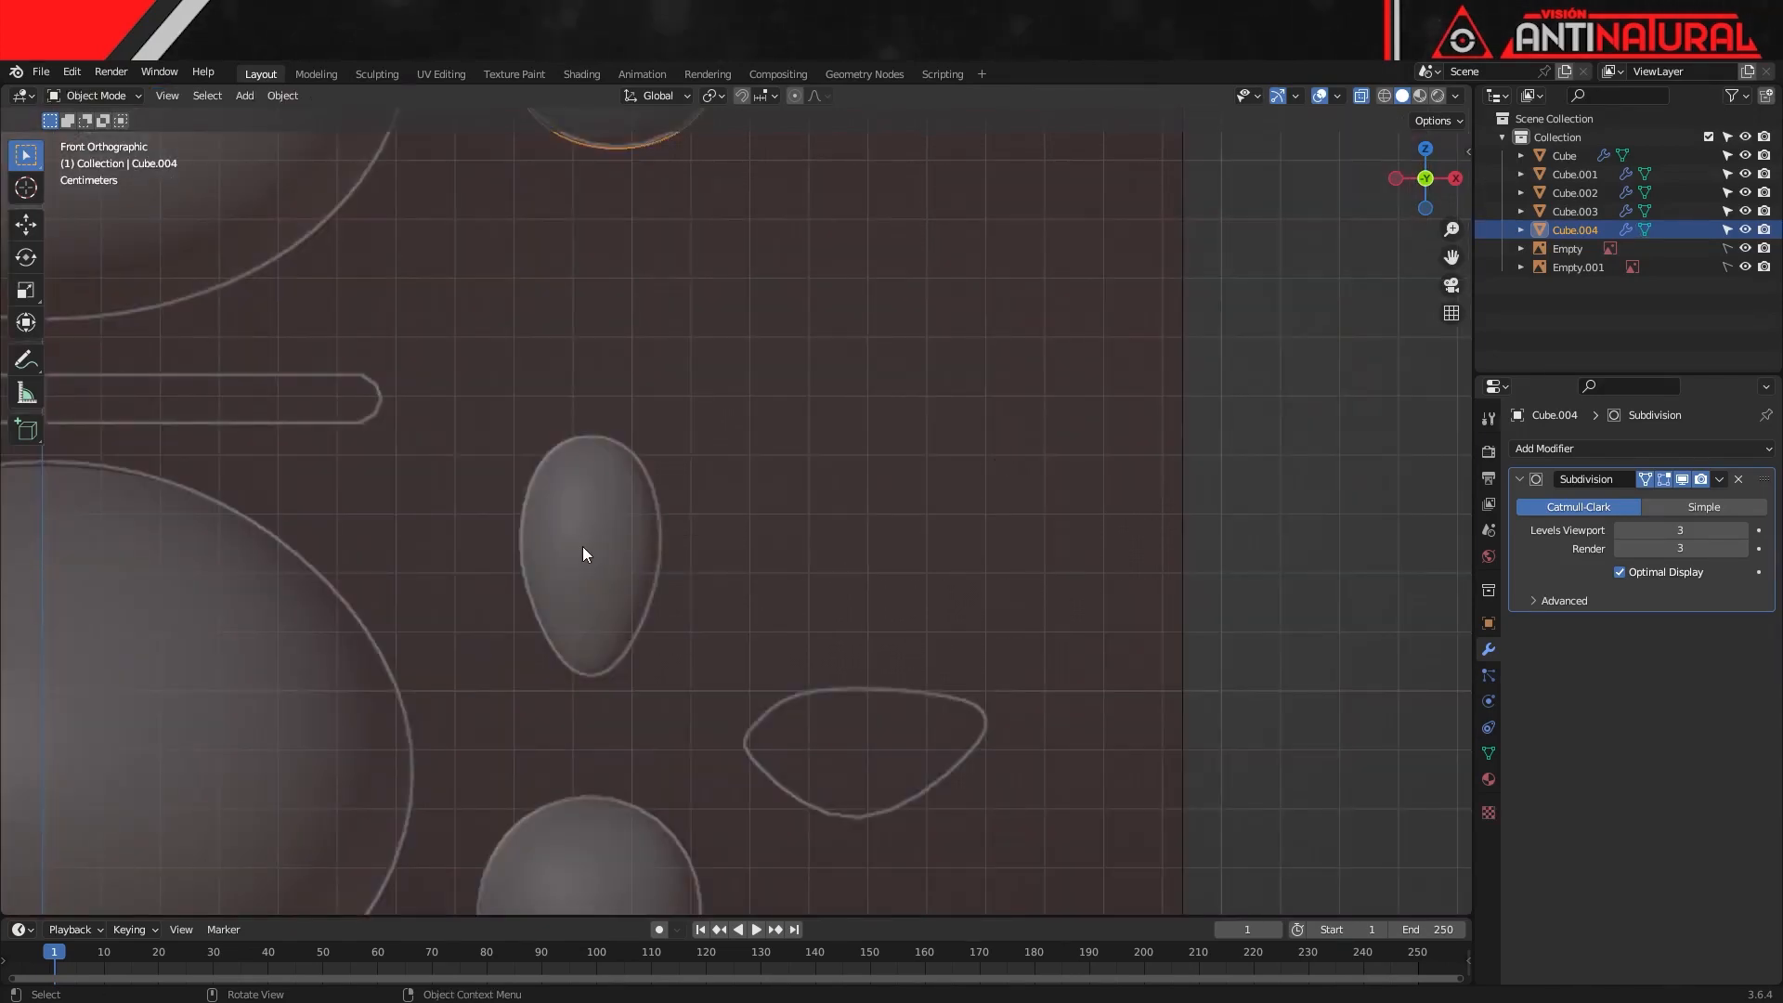
Duplicate the narrow teardrop piece and place the copy over the tail outline, about 0.46 m along X and 0.32 m down
click(582, 552)
key(shift+d)
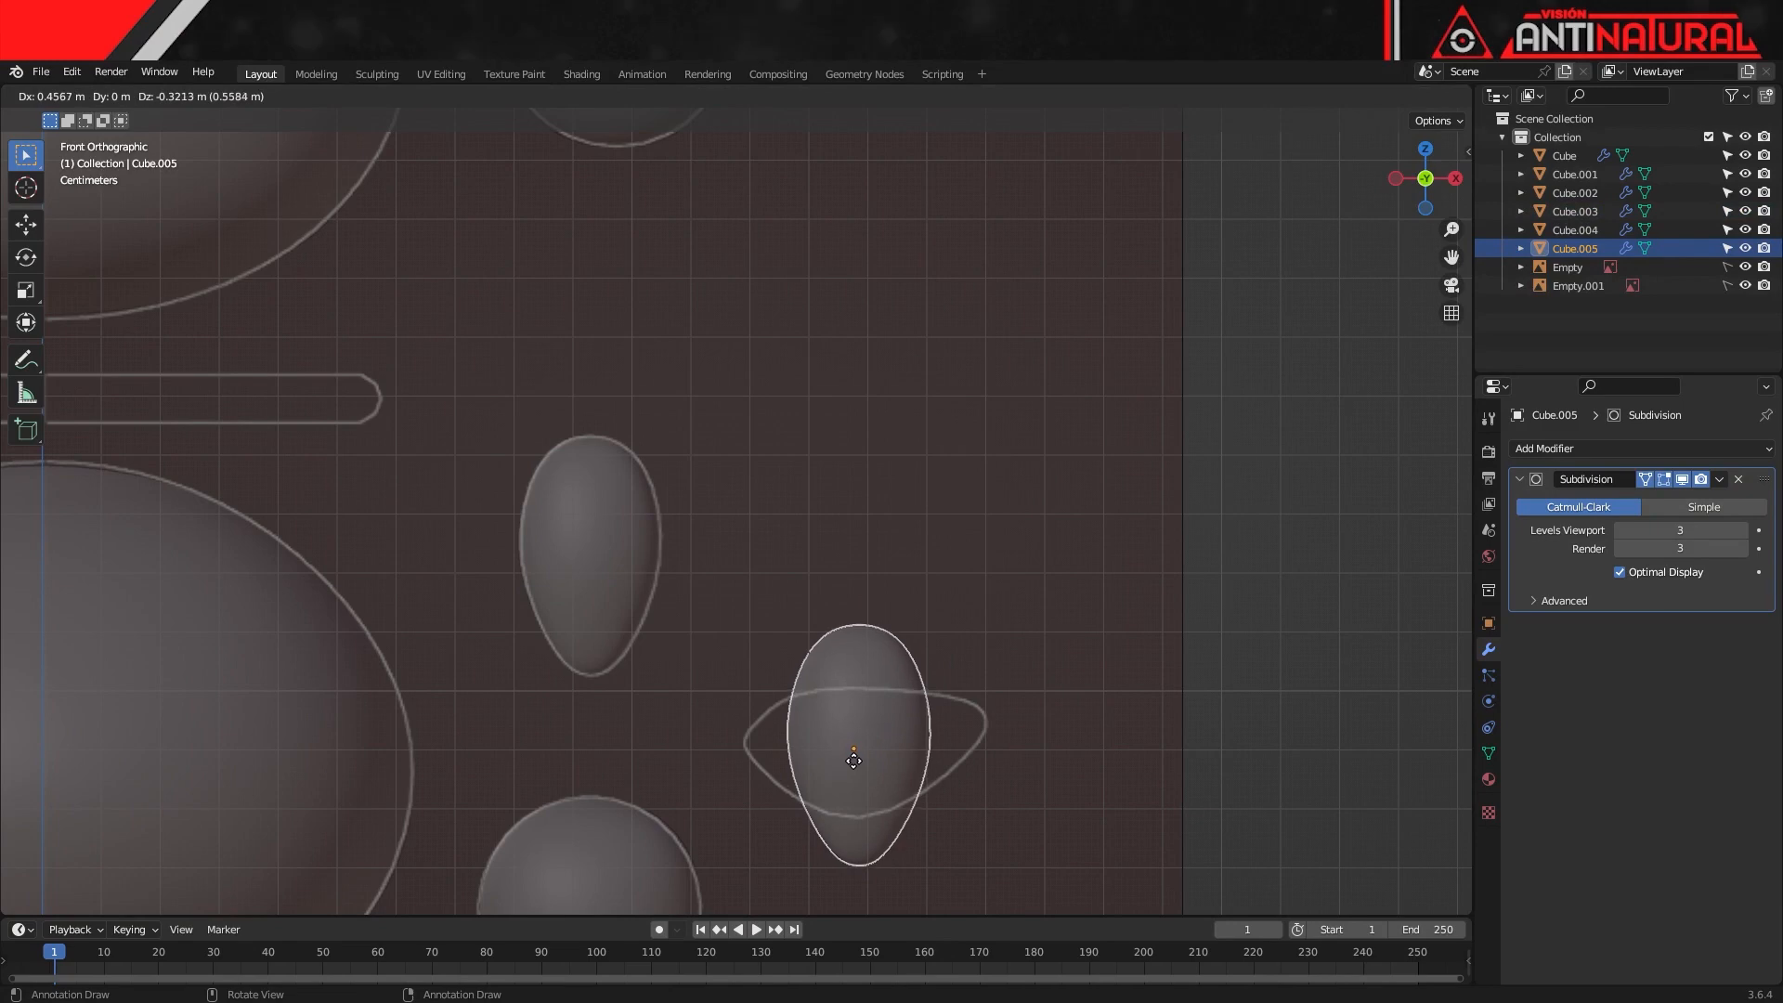
click(867, 765)
Rotate the tail copy's whole mesh in Edit Mode so it lies sideways along the tail outline
key(Tab)
shift+middle_drag(960, 809, 914, 689)
key(a)
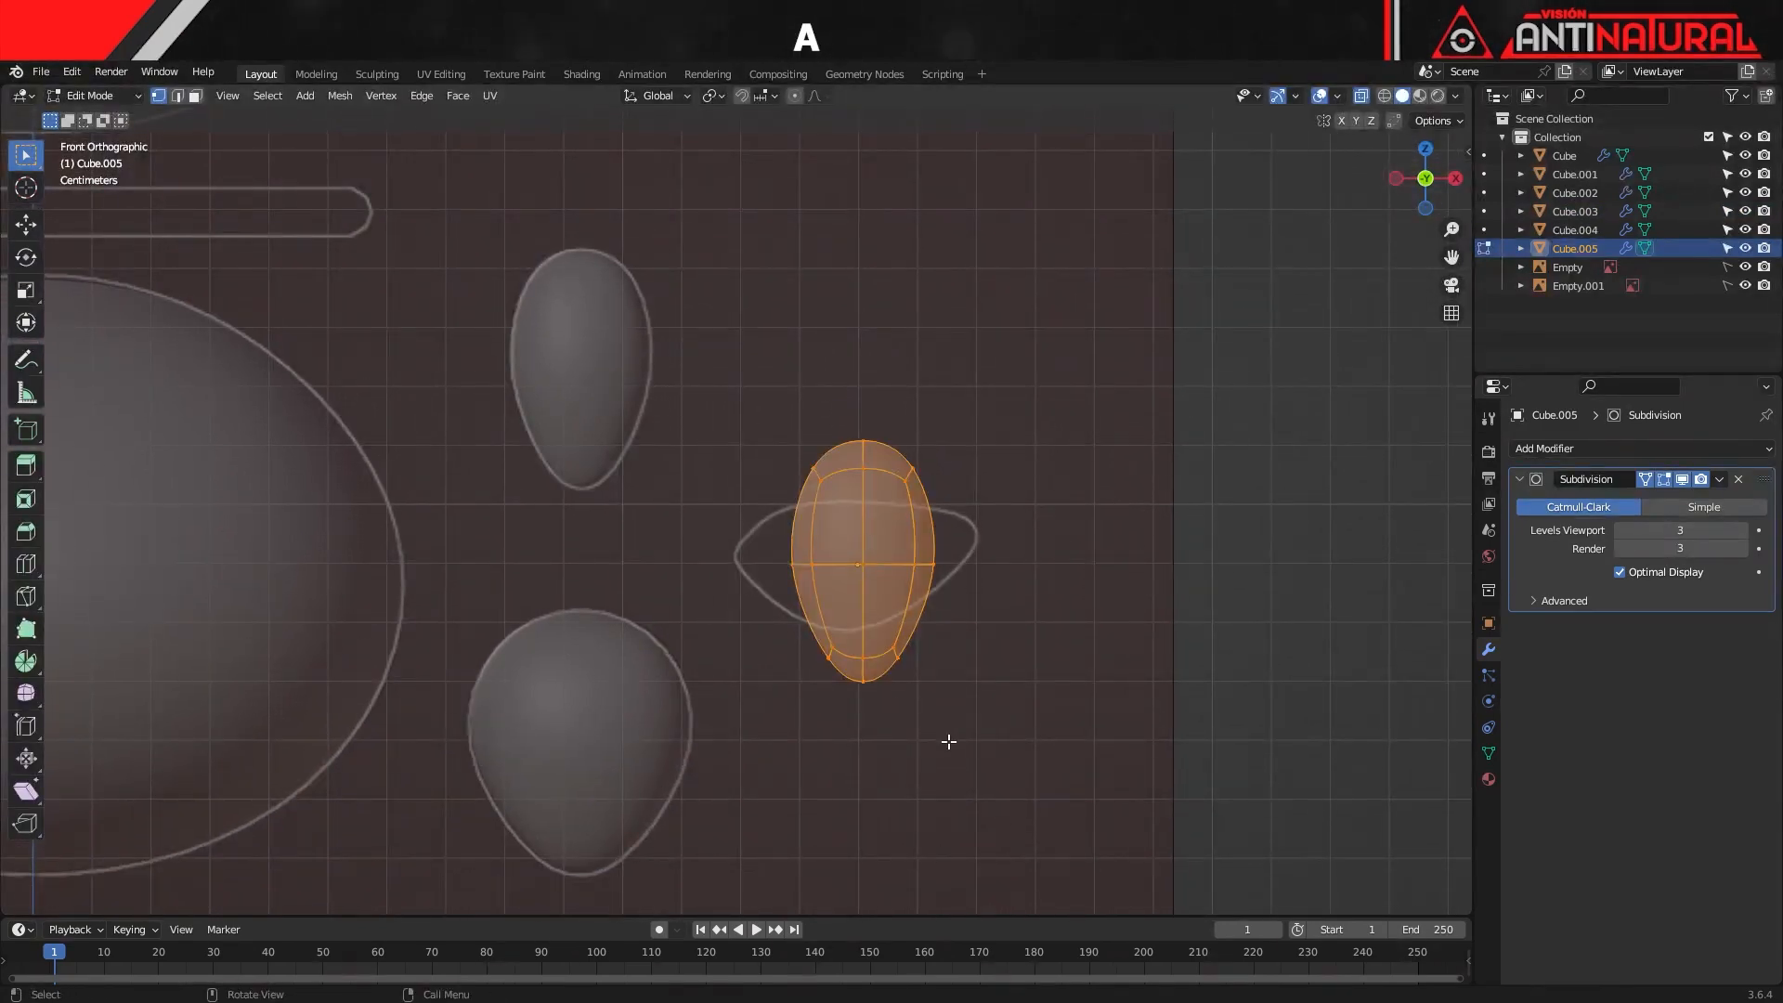
key(r)
click(953, 487)
Move and rotate the tail mesh's end and middle vertices to fit the tips and edges of the tail outline
drag(717, 511, 818, 671)
key(g)
drag(815, 478, 908, 673)
key(r)
key(g)
key(r)
click(907, 702)
key(g)
drag(722, 611, 788, 506)
drag(911, 596, 1000, 501)
key(g)
click(1033, 613)
Rotate and scale the tail's middle vertex loop to follow the slant and height of its outline
drag(810, 476, 873, 676)
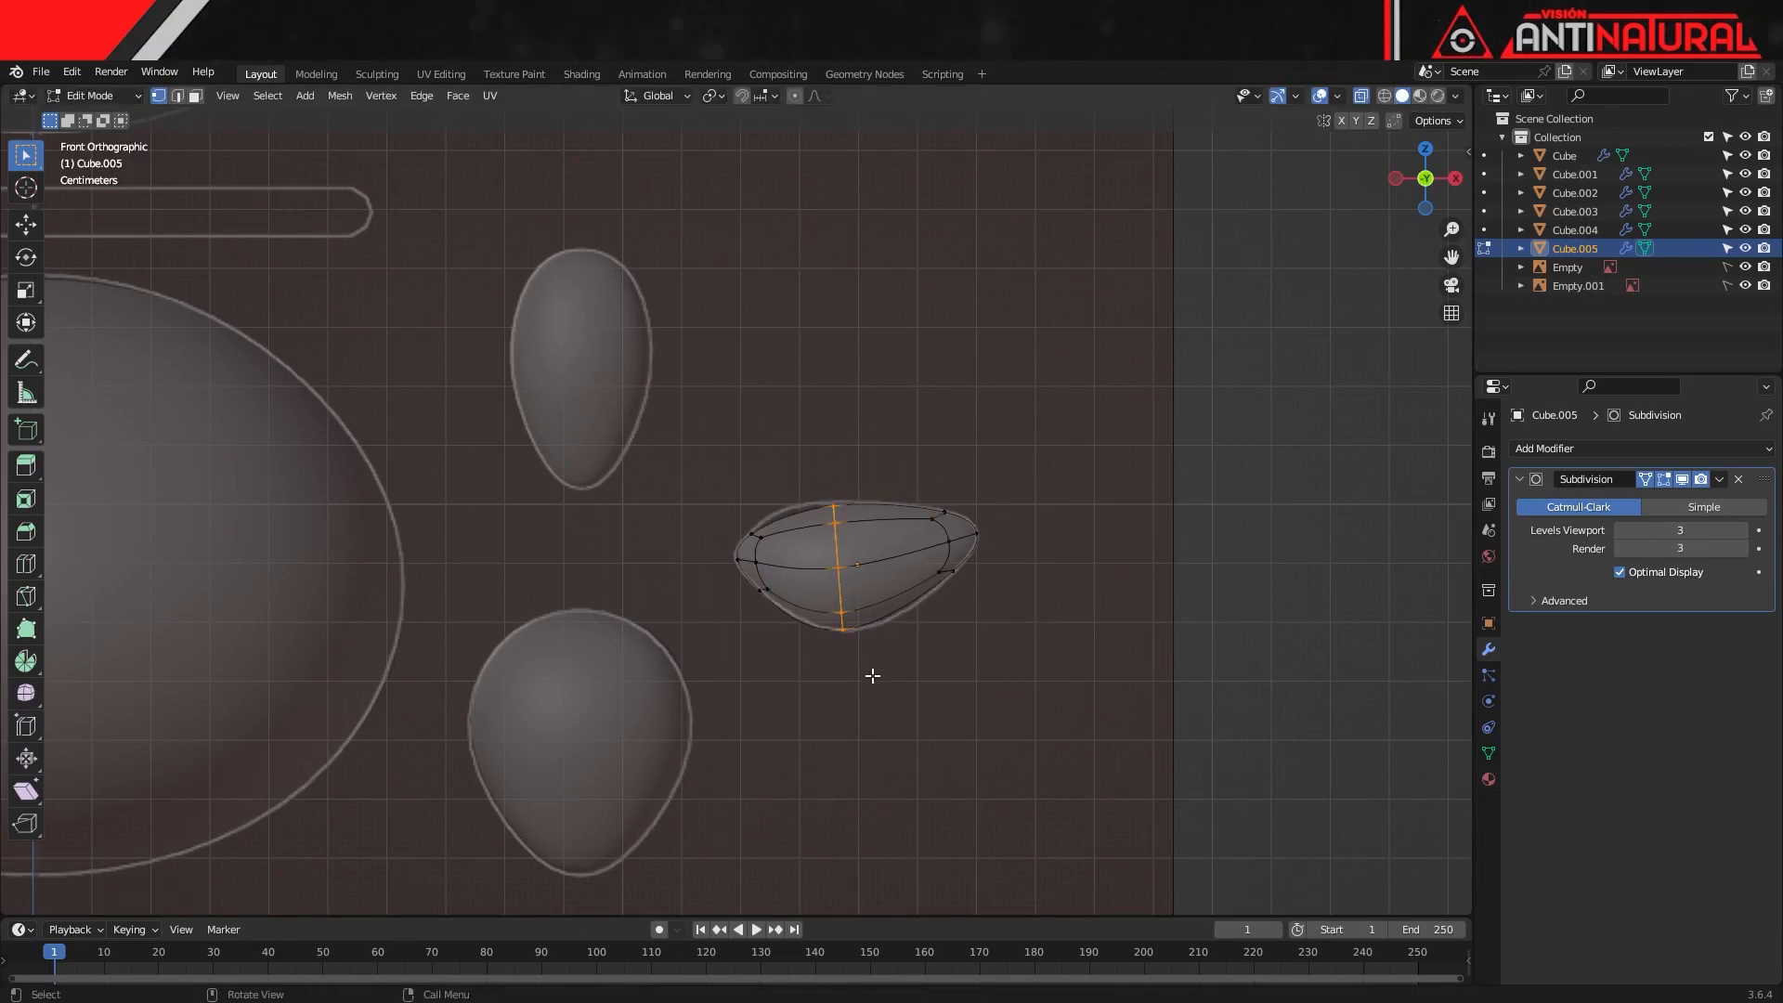
key(r)
click(924, 678)
key(s)
click(927, 684)
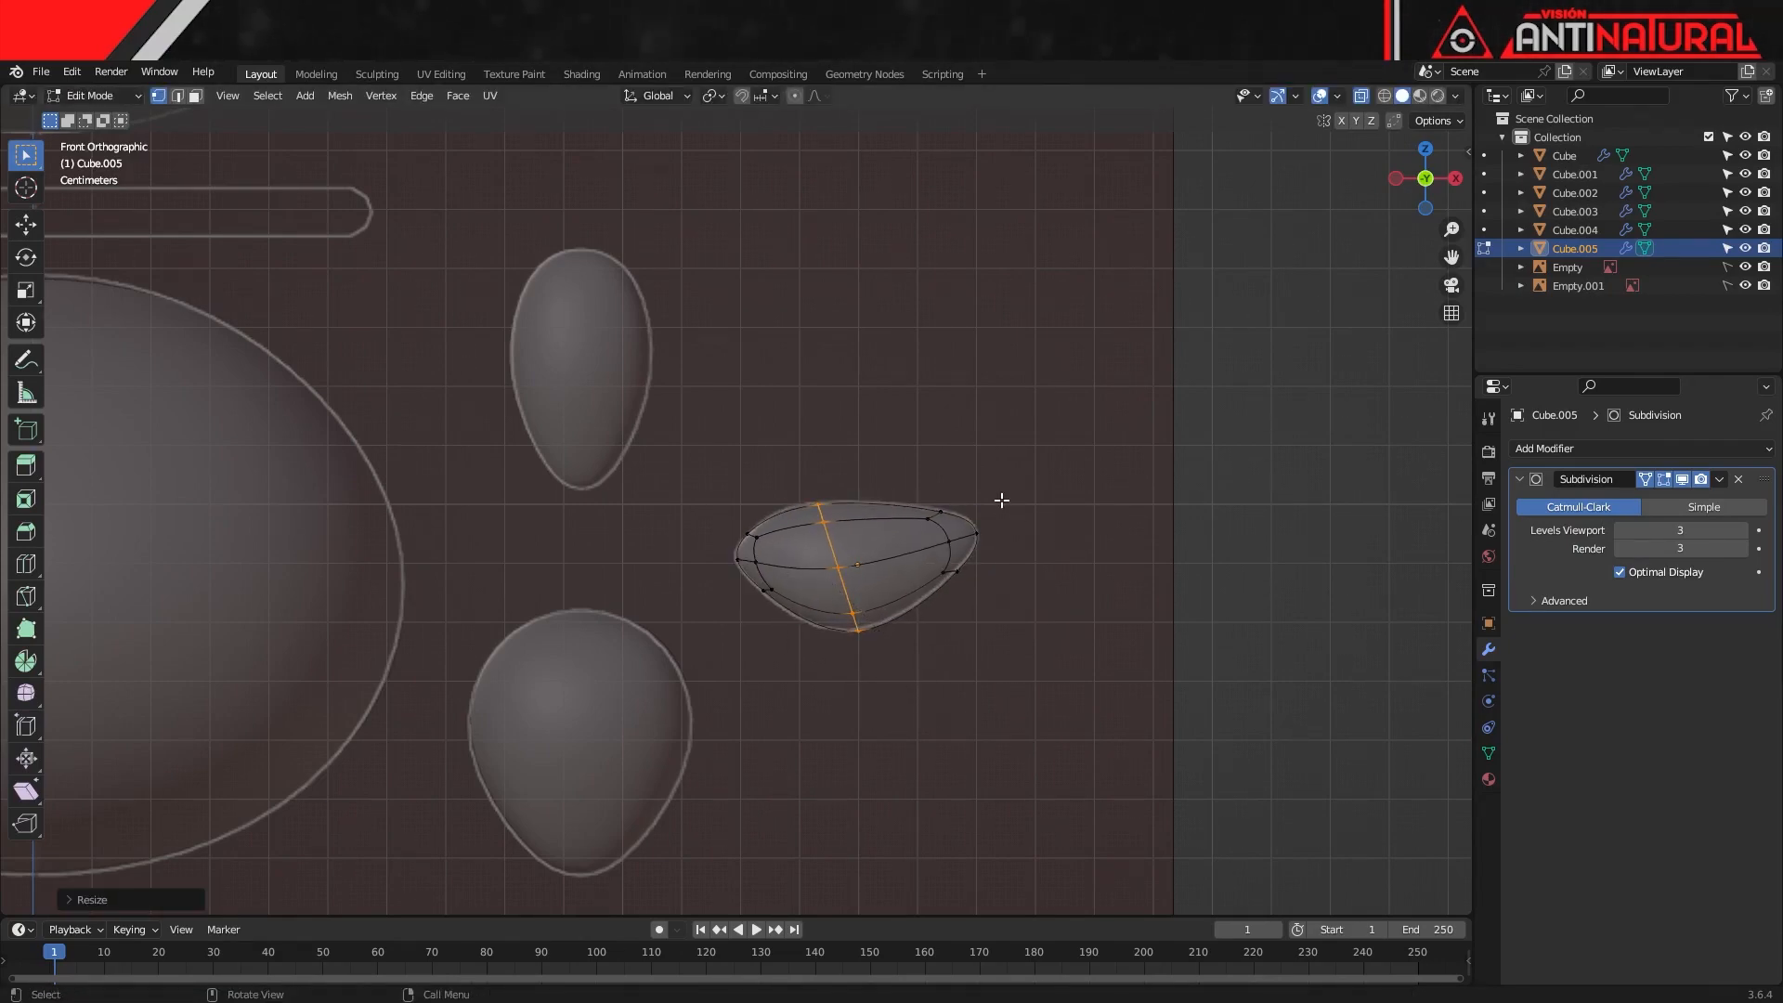
Return to Object Mode and turn off X-ray to review all the modelled parts together
key(Tab)
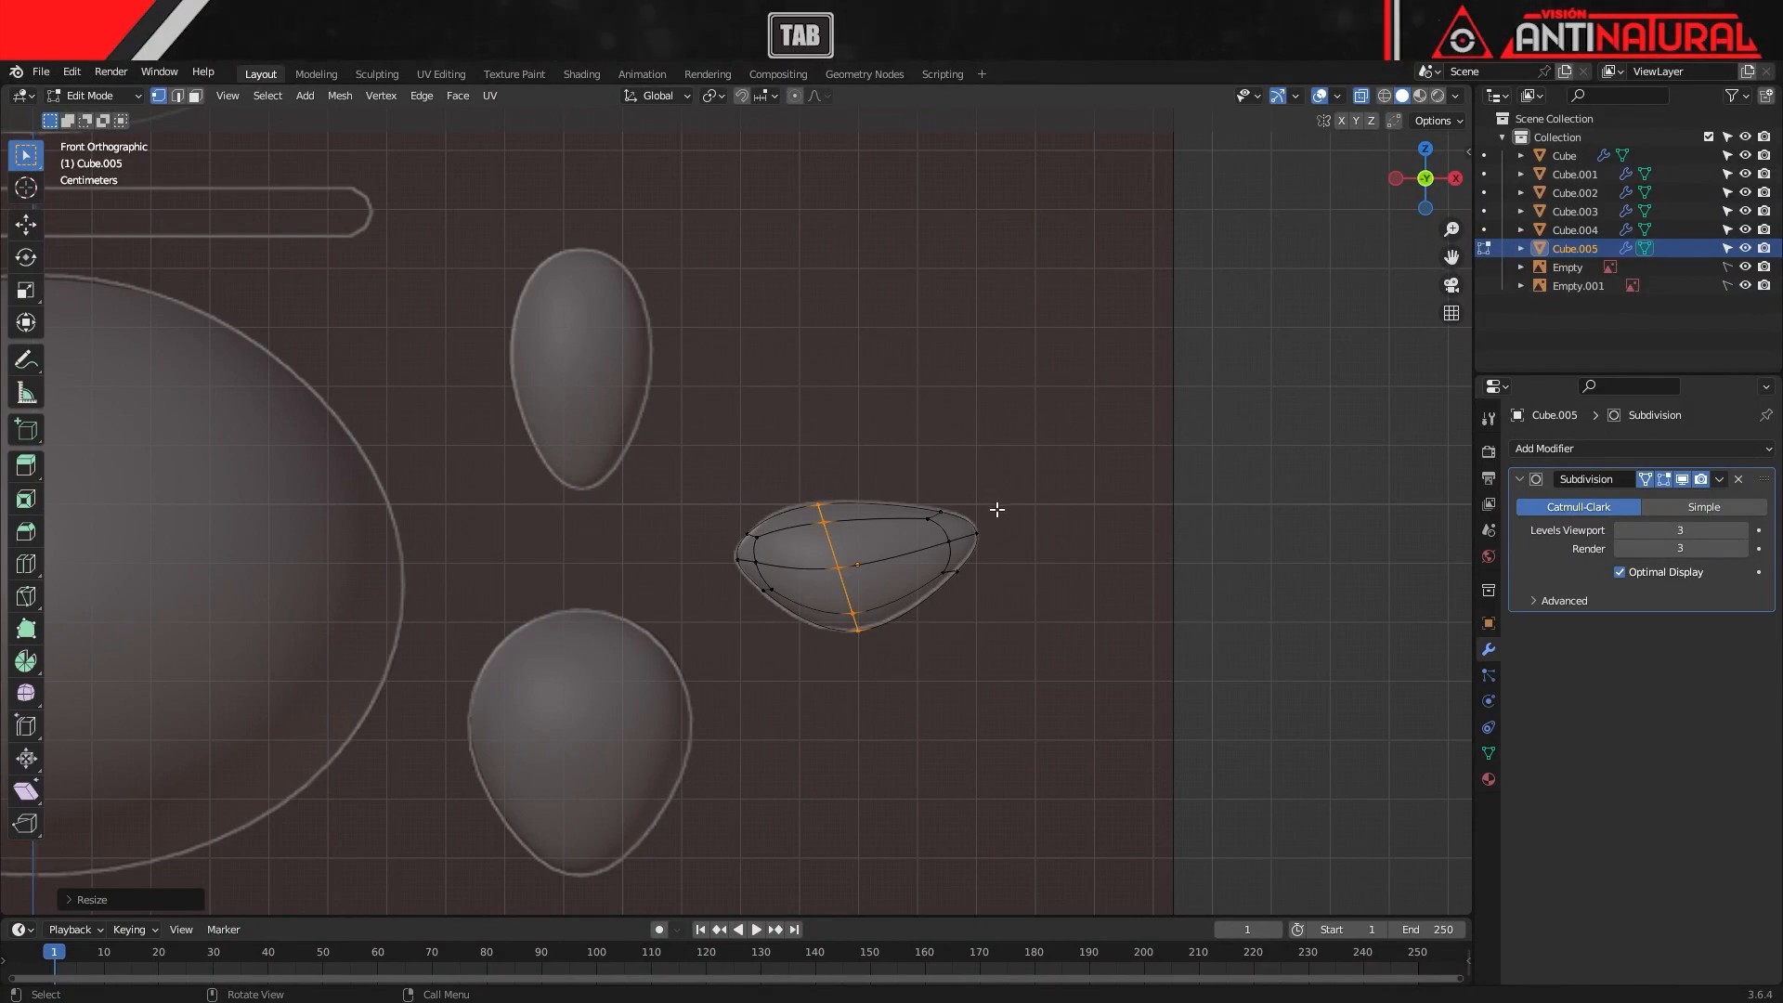
key(Tab)
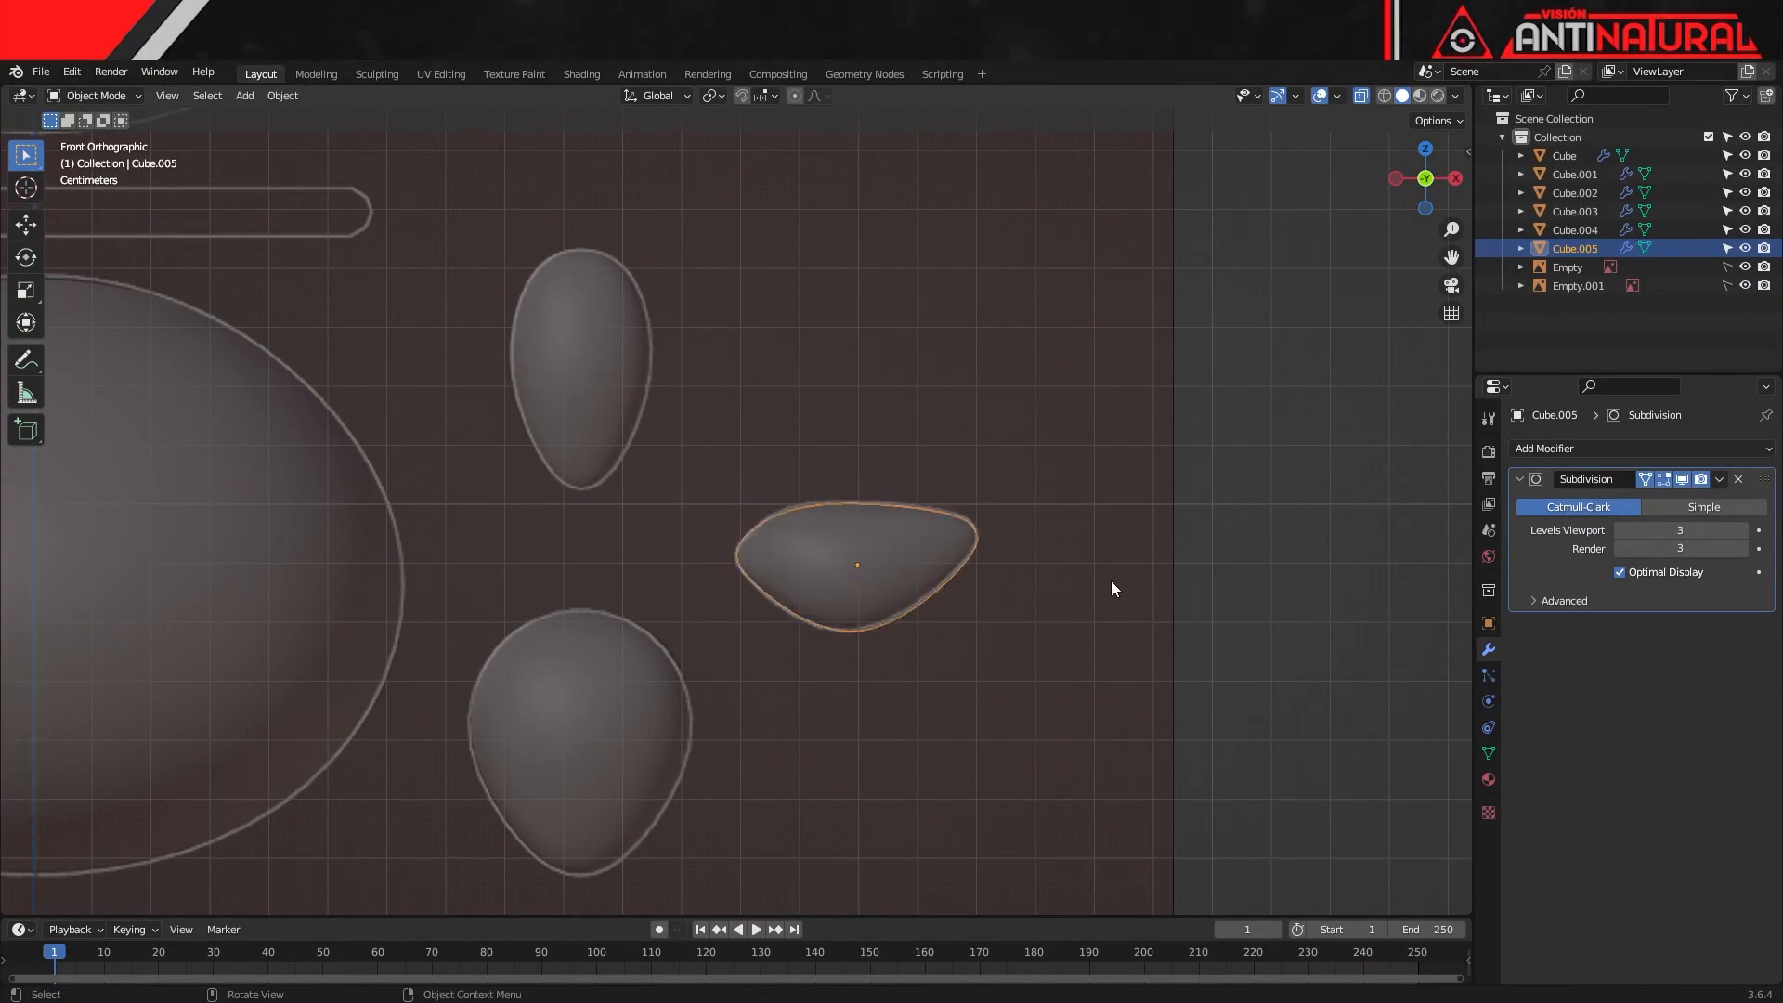
click(1362, 97)
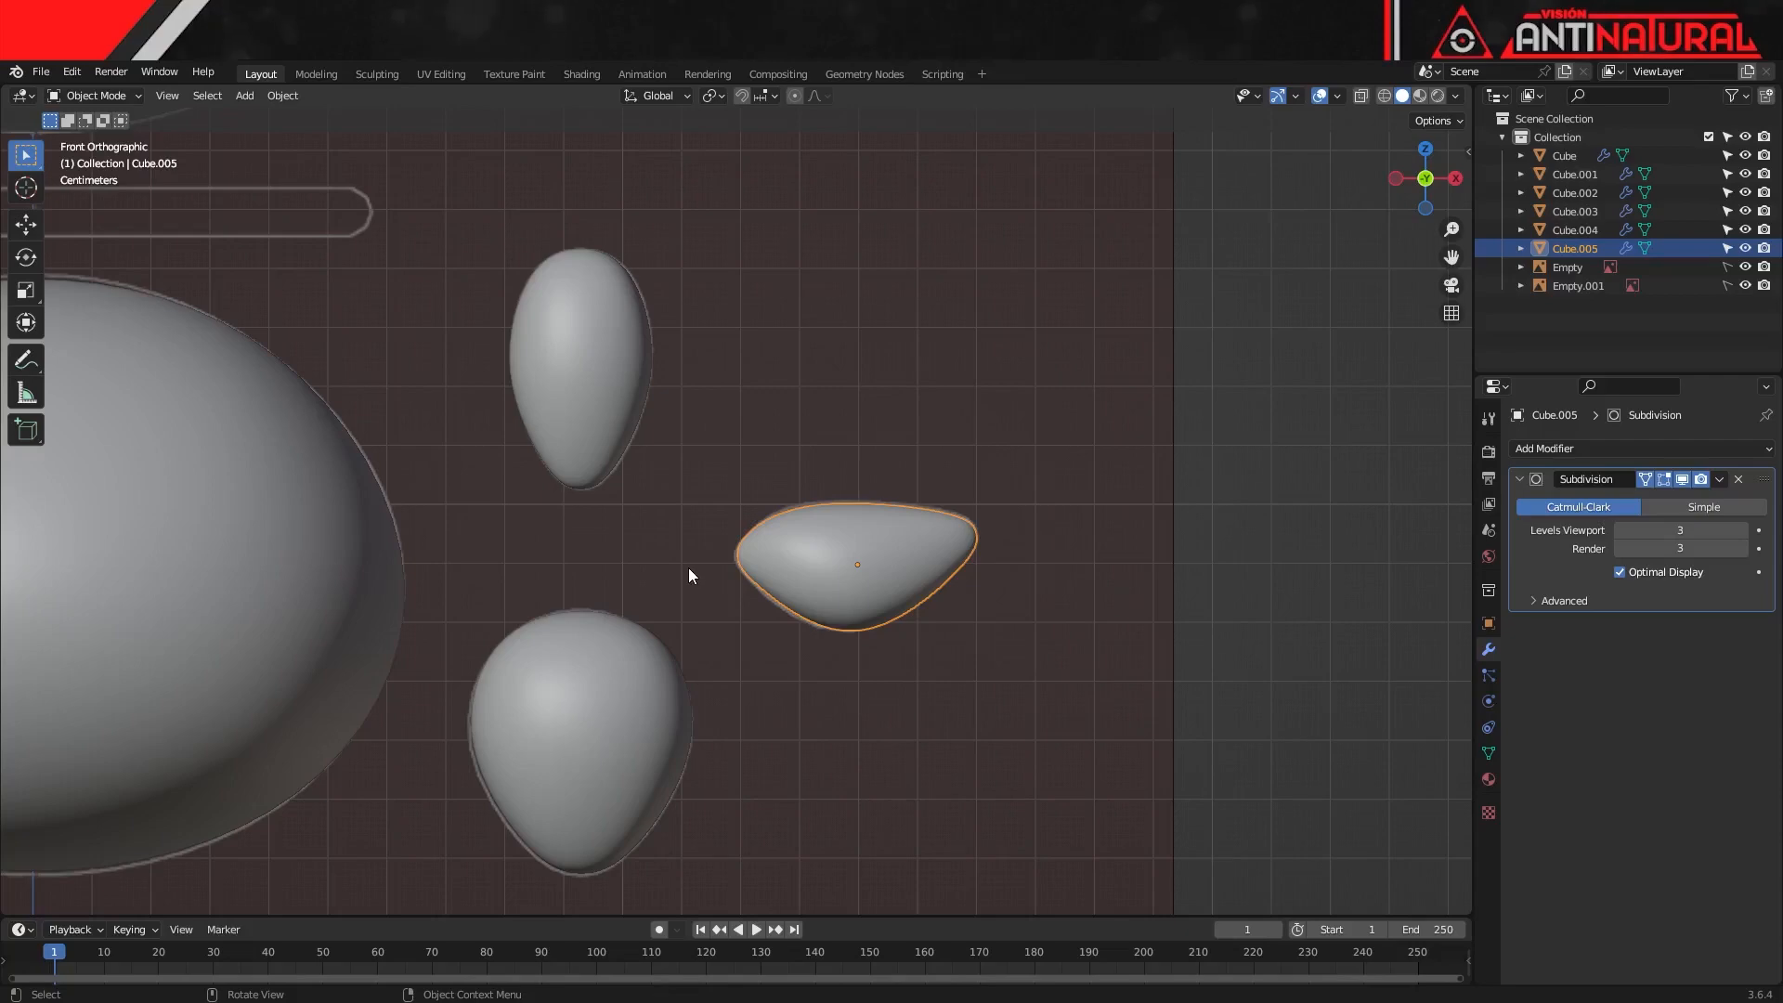
key(Home)
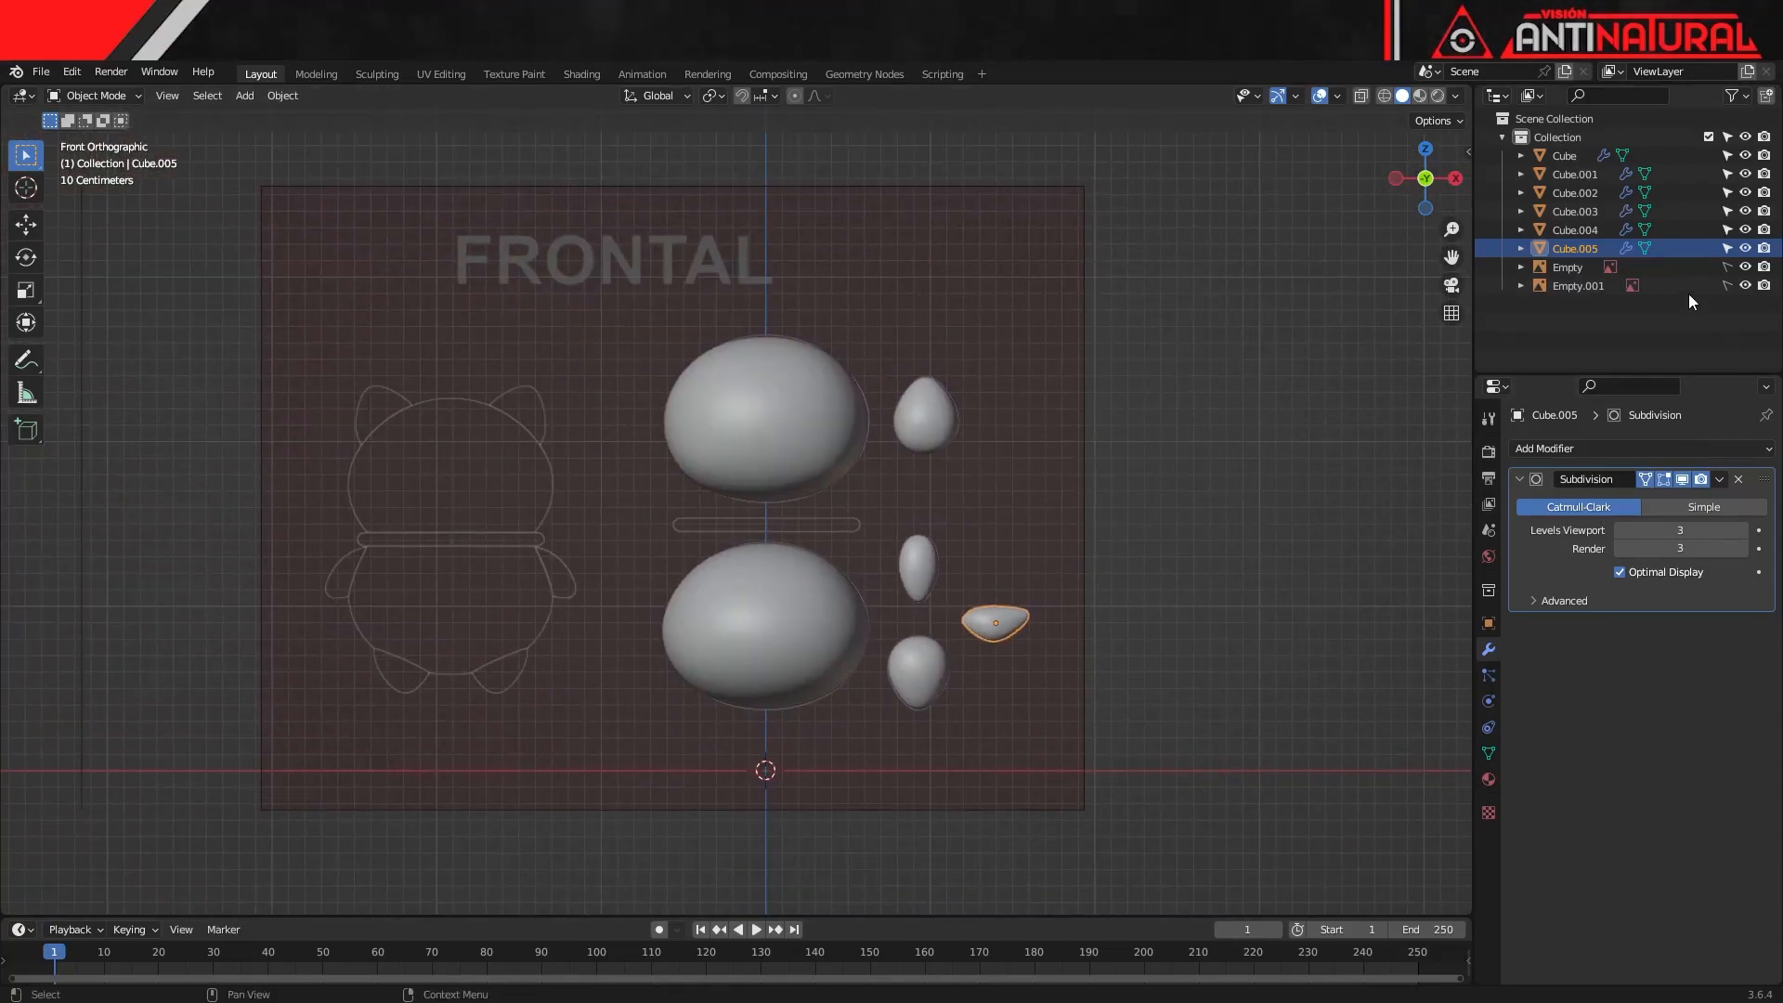
Make the front reference image selectable and move it about 1.9 m along X to centre the assembled cat drawing
click(1724, 267)
click(1077, 403)
key(g)
key(x)
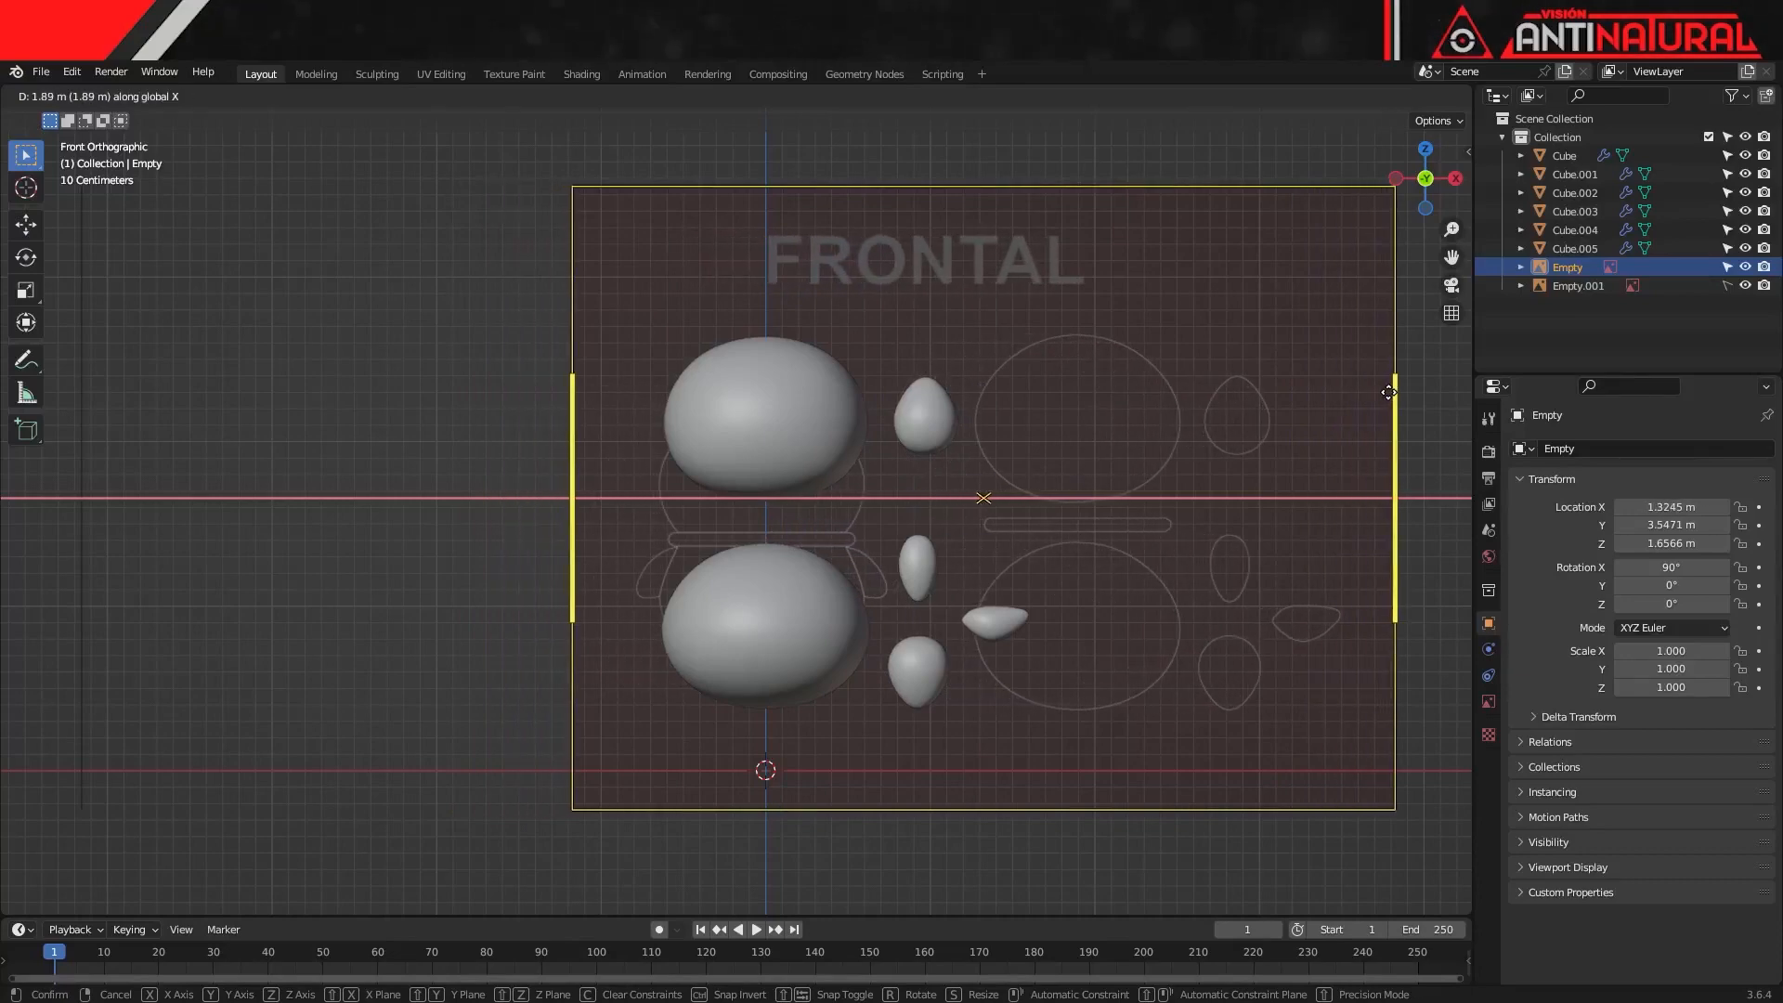
click(1390, 392)
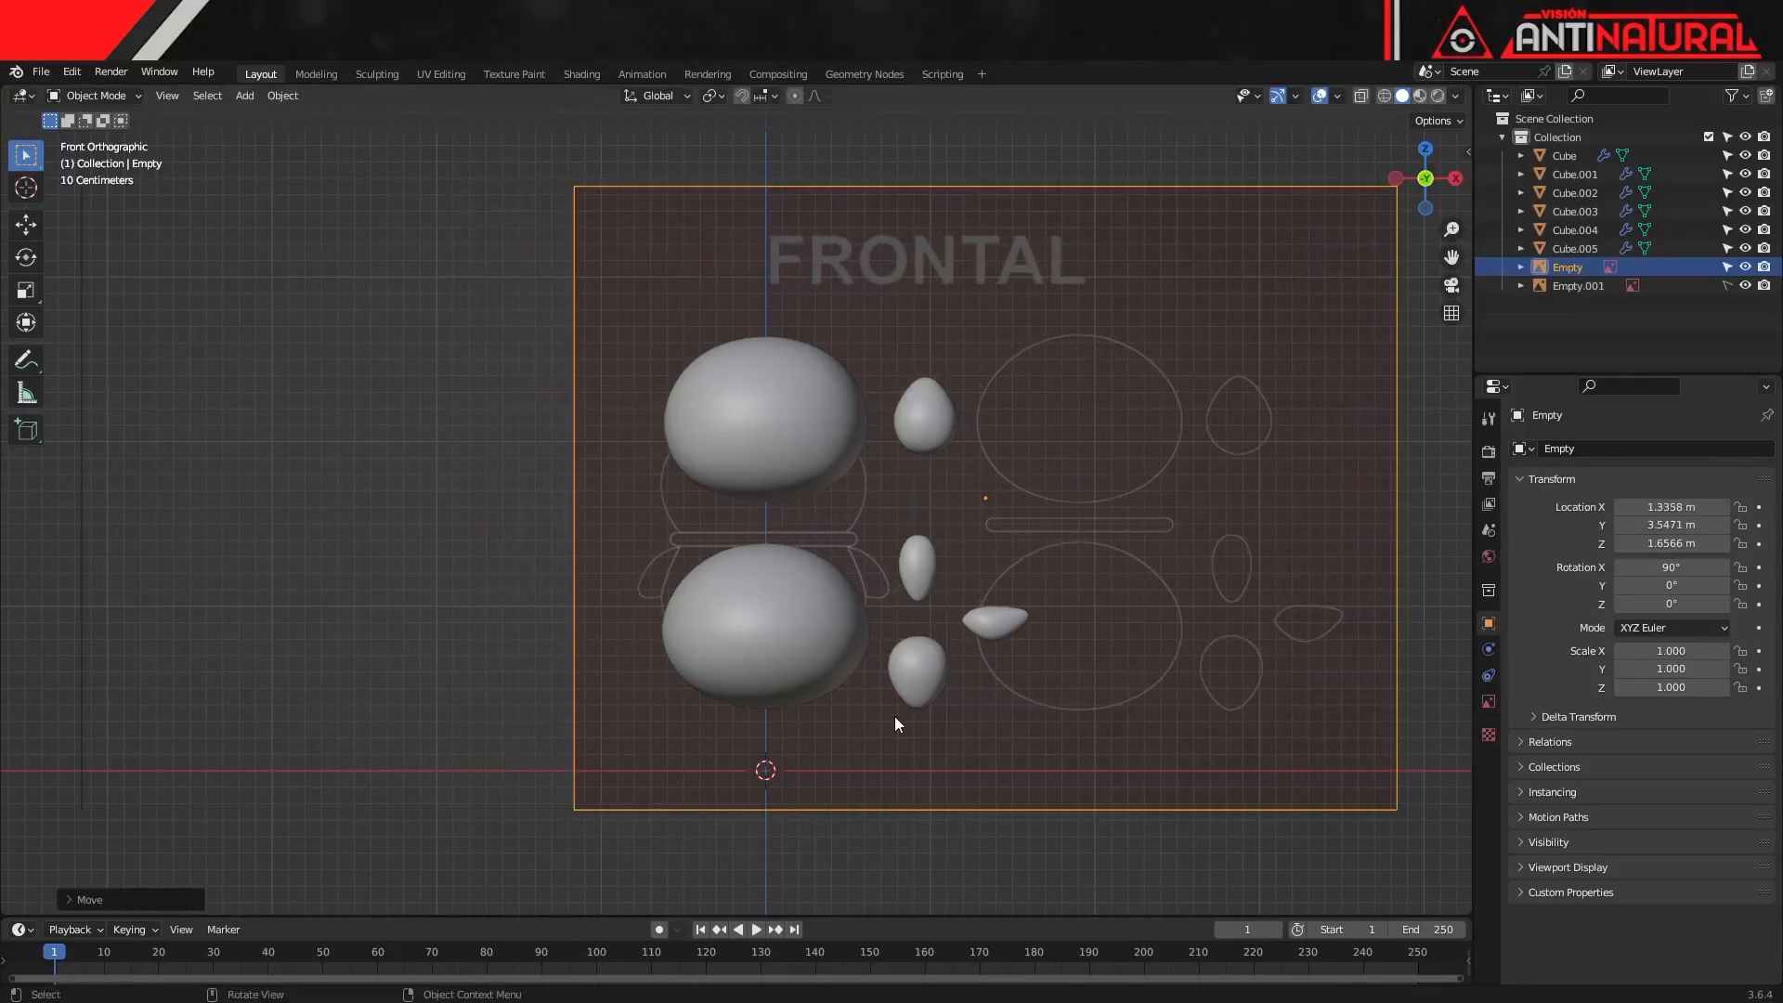
Fine-tune the front reference along X so the cat drawing's centre line meets the Z axis, and disable its selection again
scroll(899, 720, up, 8)
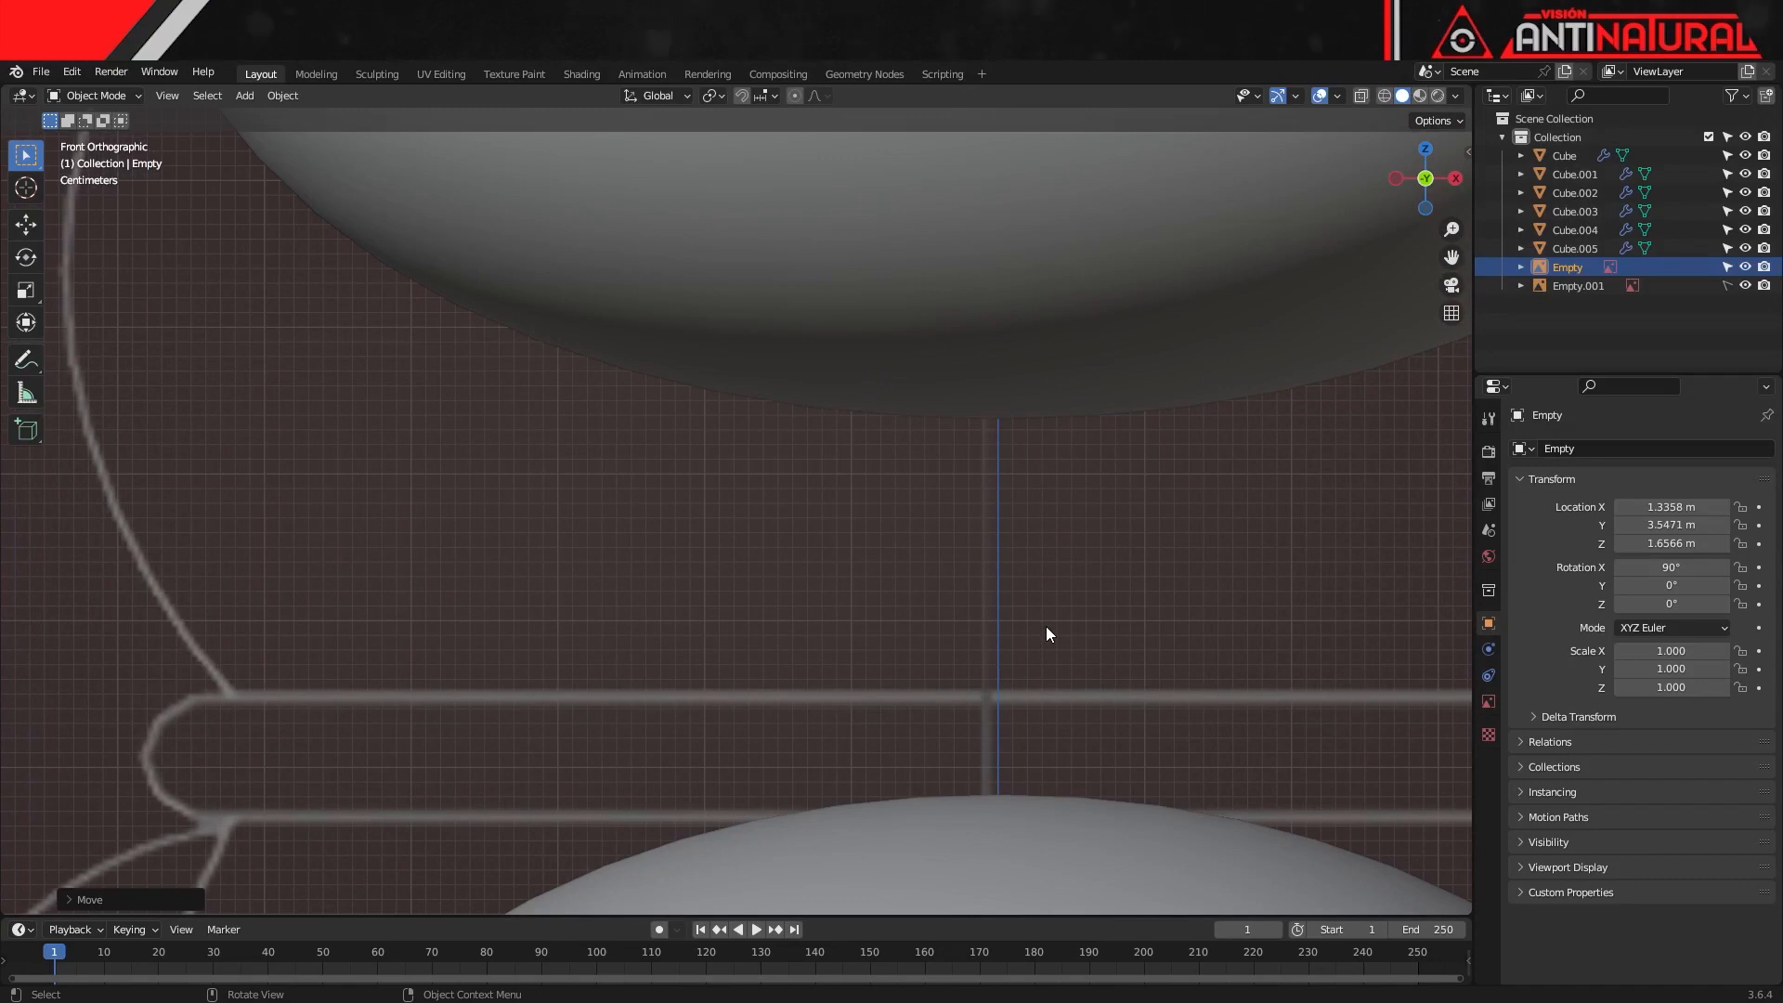
key(g)
key(x)
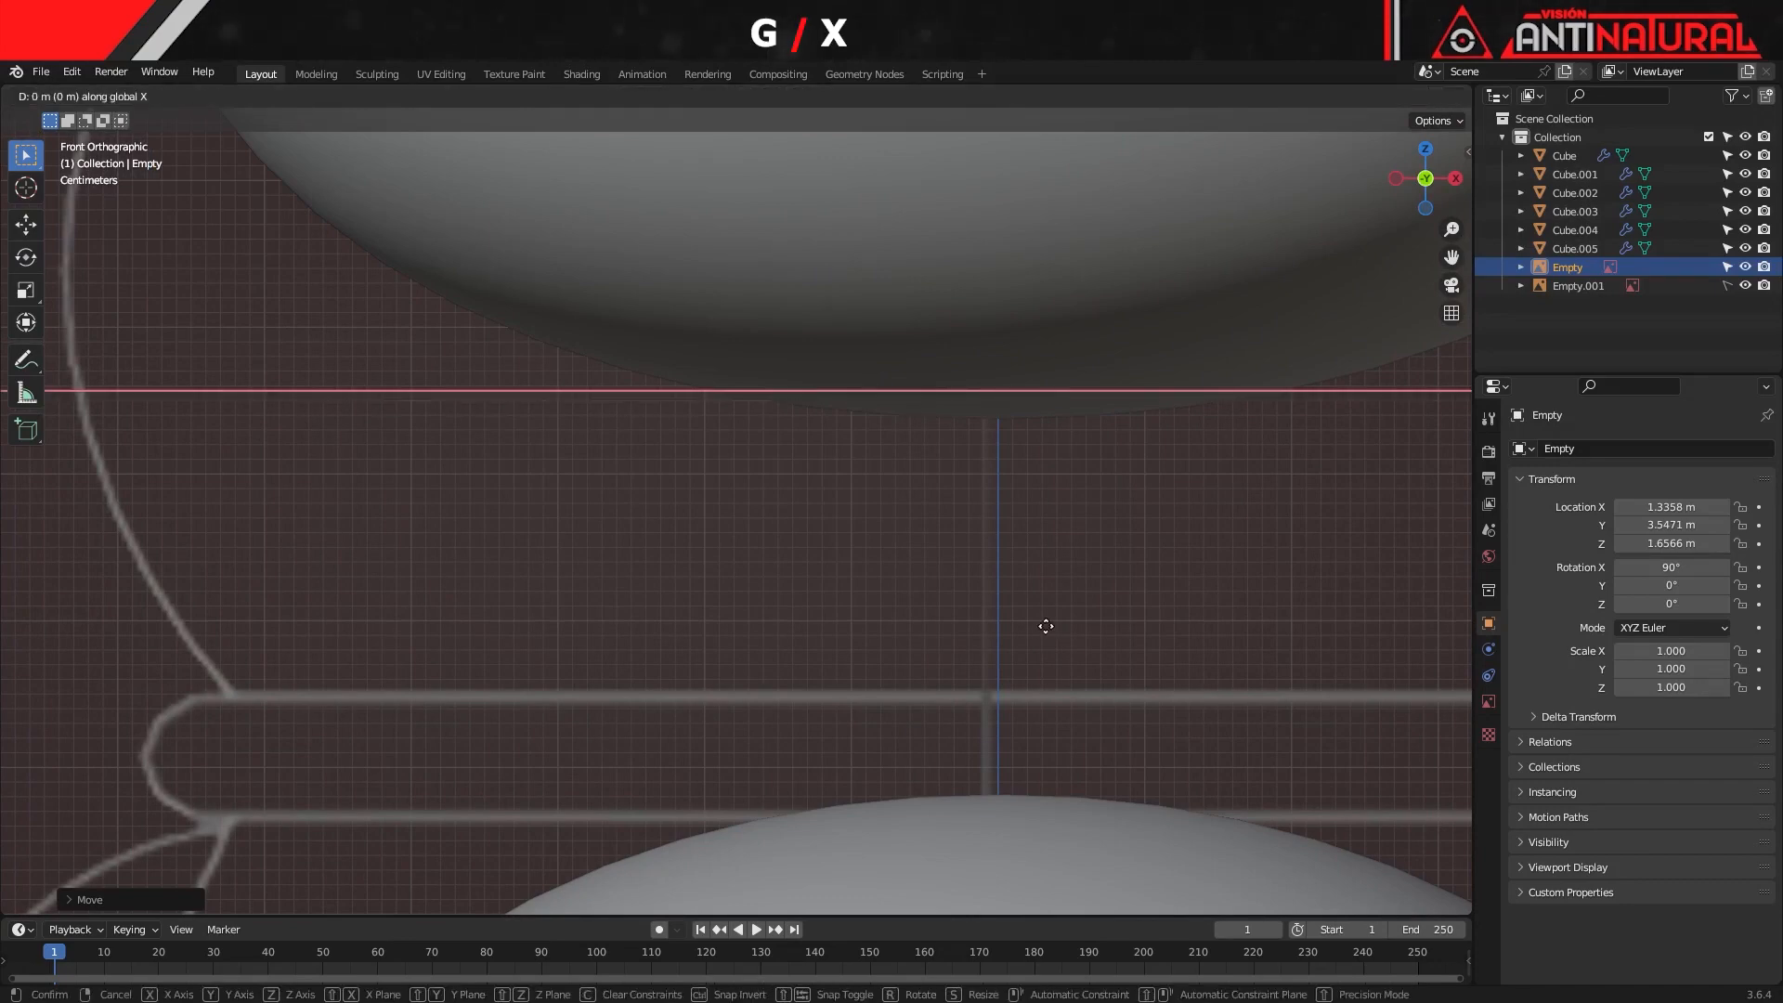
click(1056, 625)
scroll(1056, 655, down, 2)
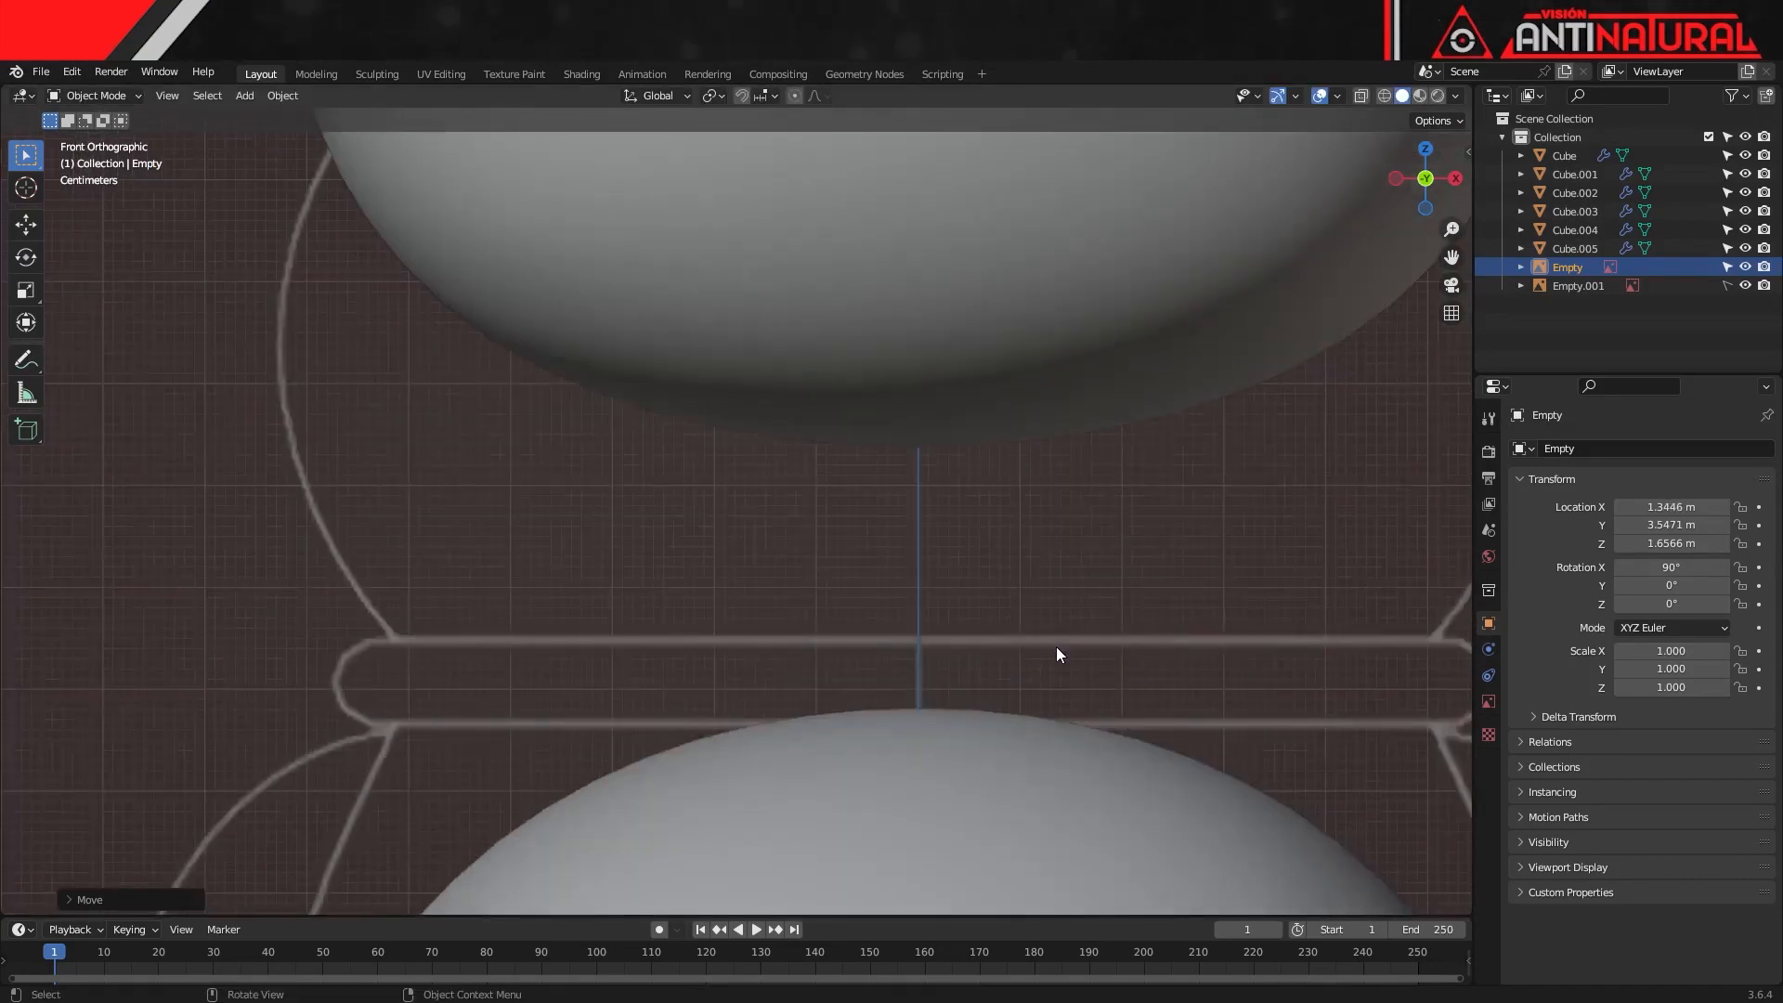
scroll(1056, 648, down, 5)
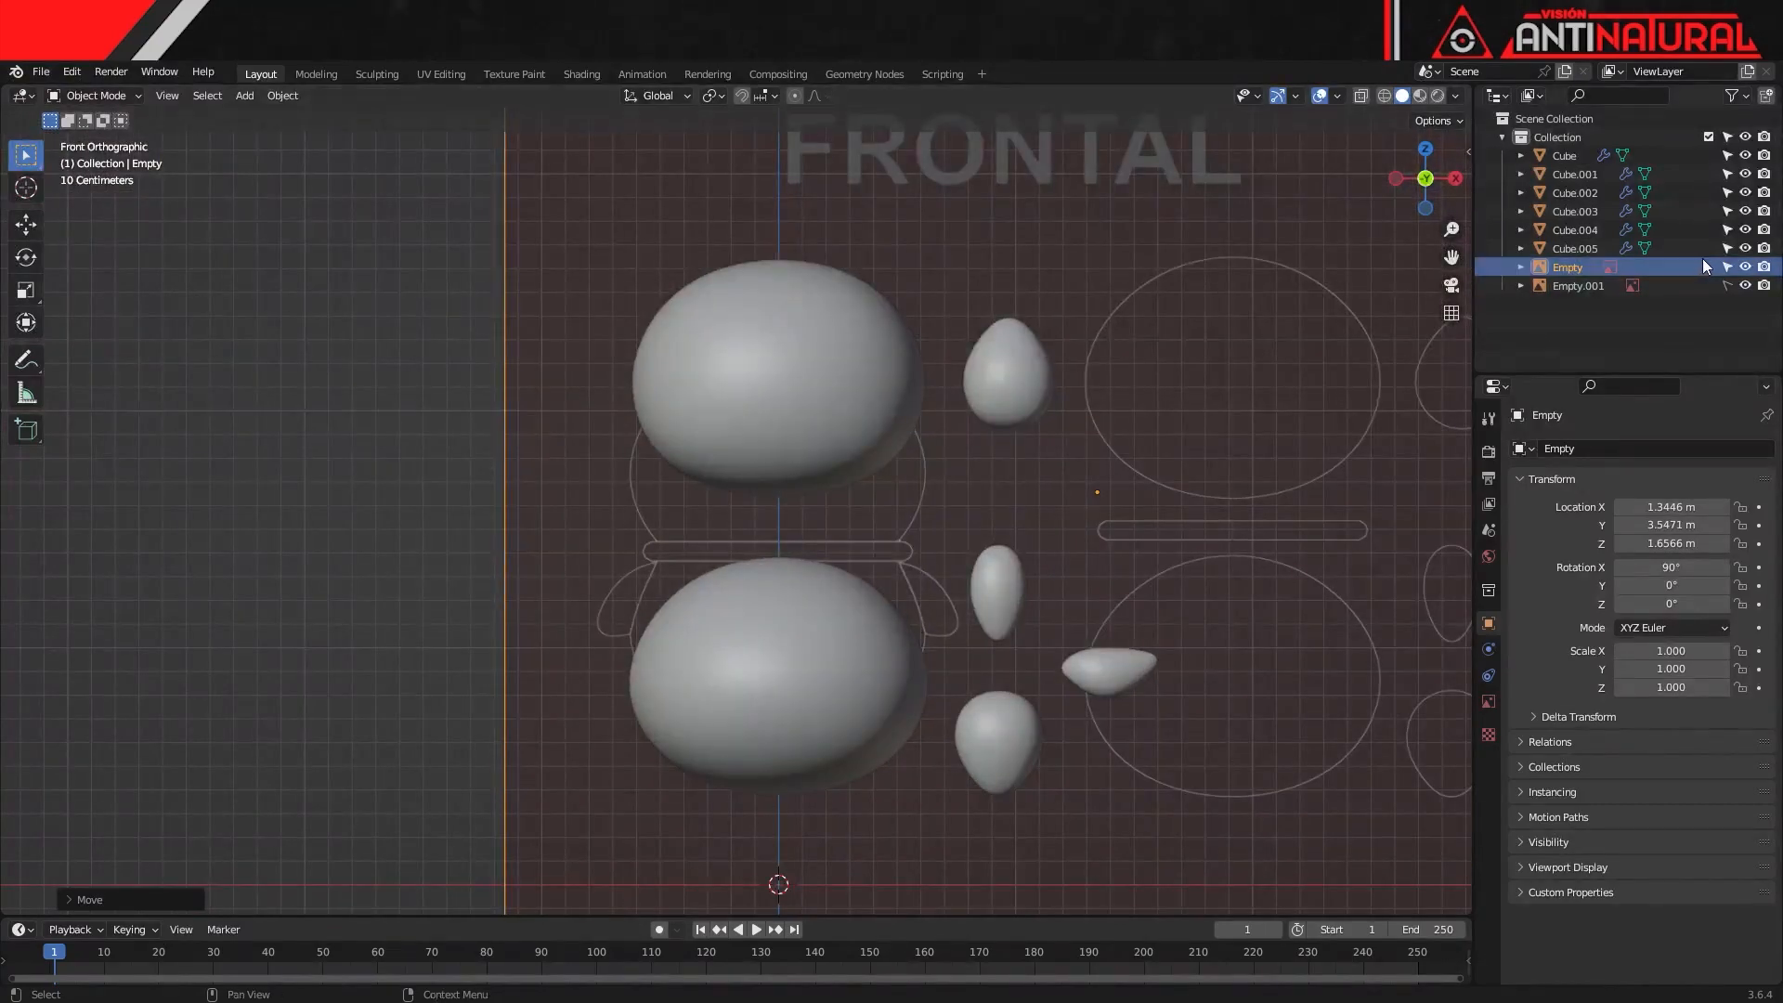
click(1729, 267)
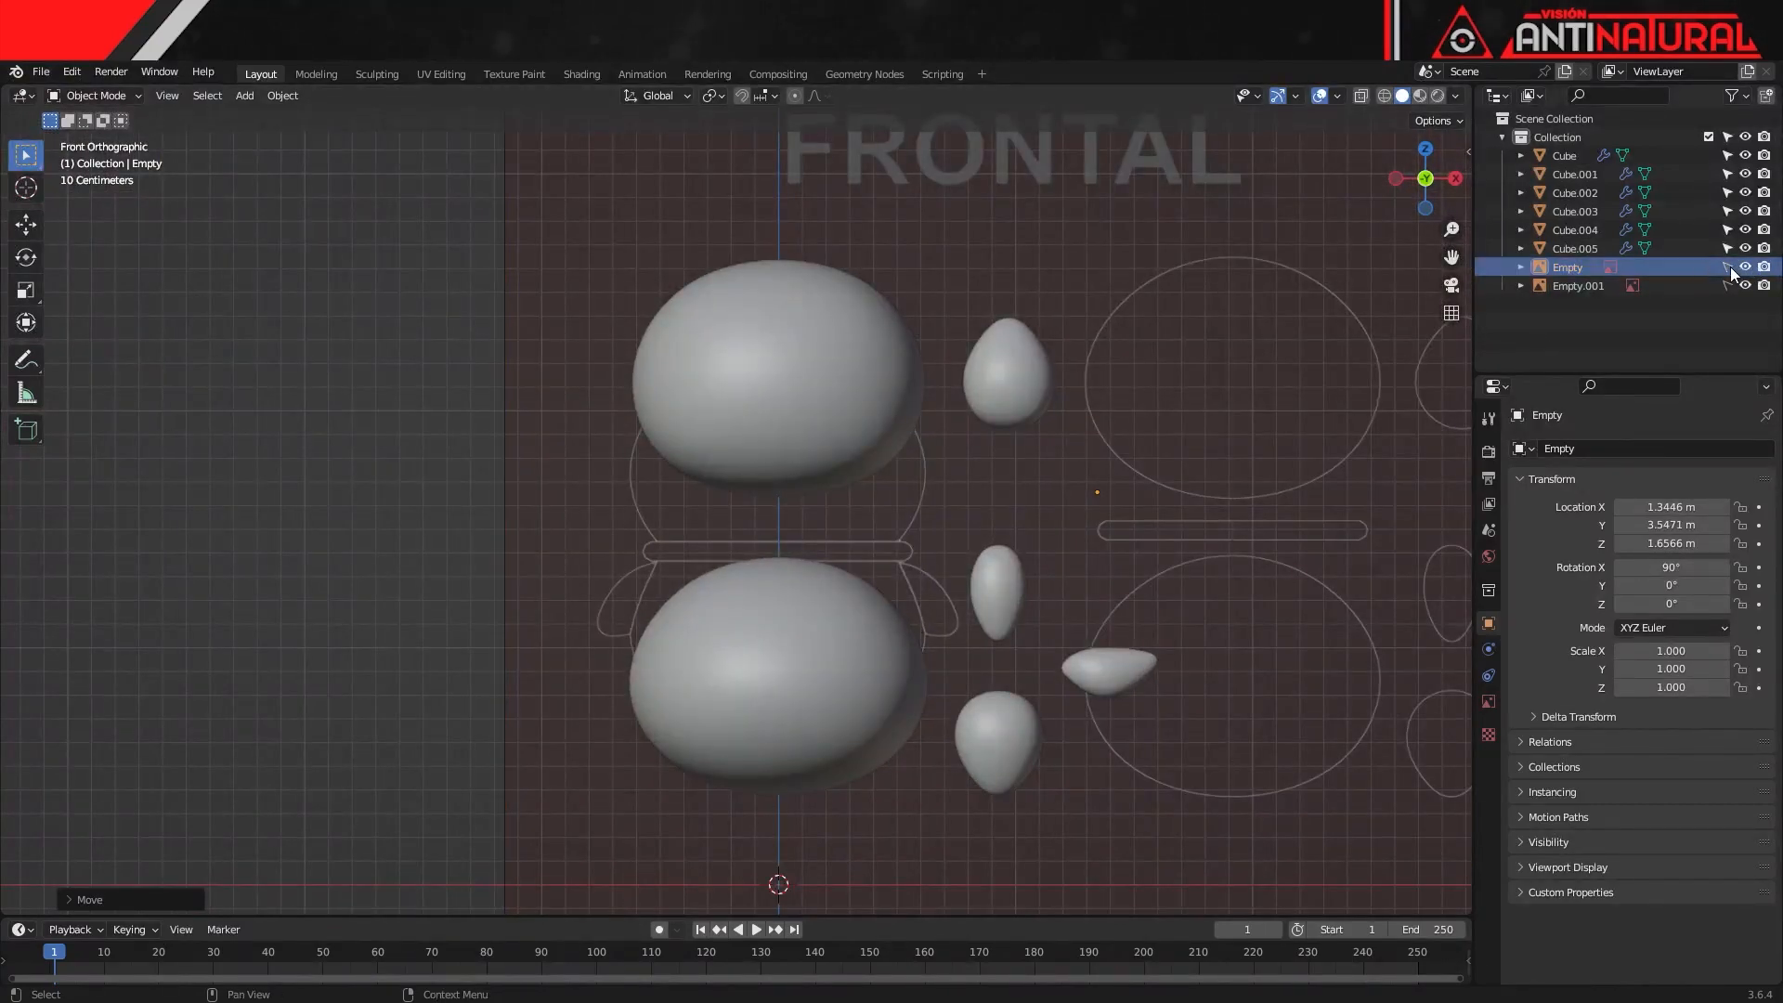
Turn on X-ray and move the body about 0.2 m up and the head down along Z onto the assembled outlines
click(1363, 98)
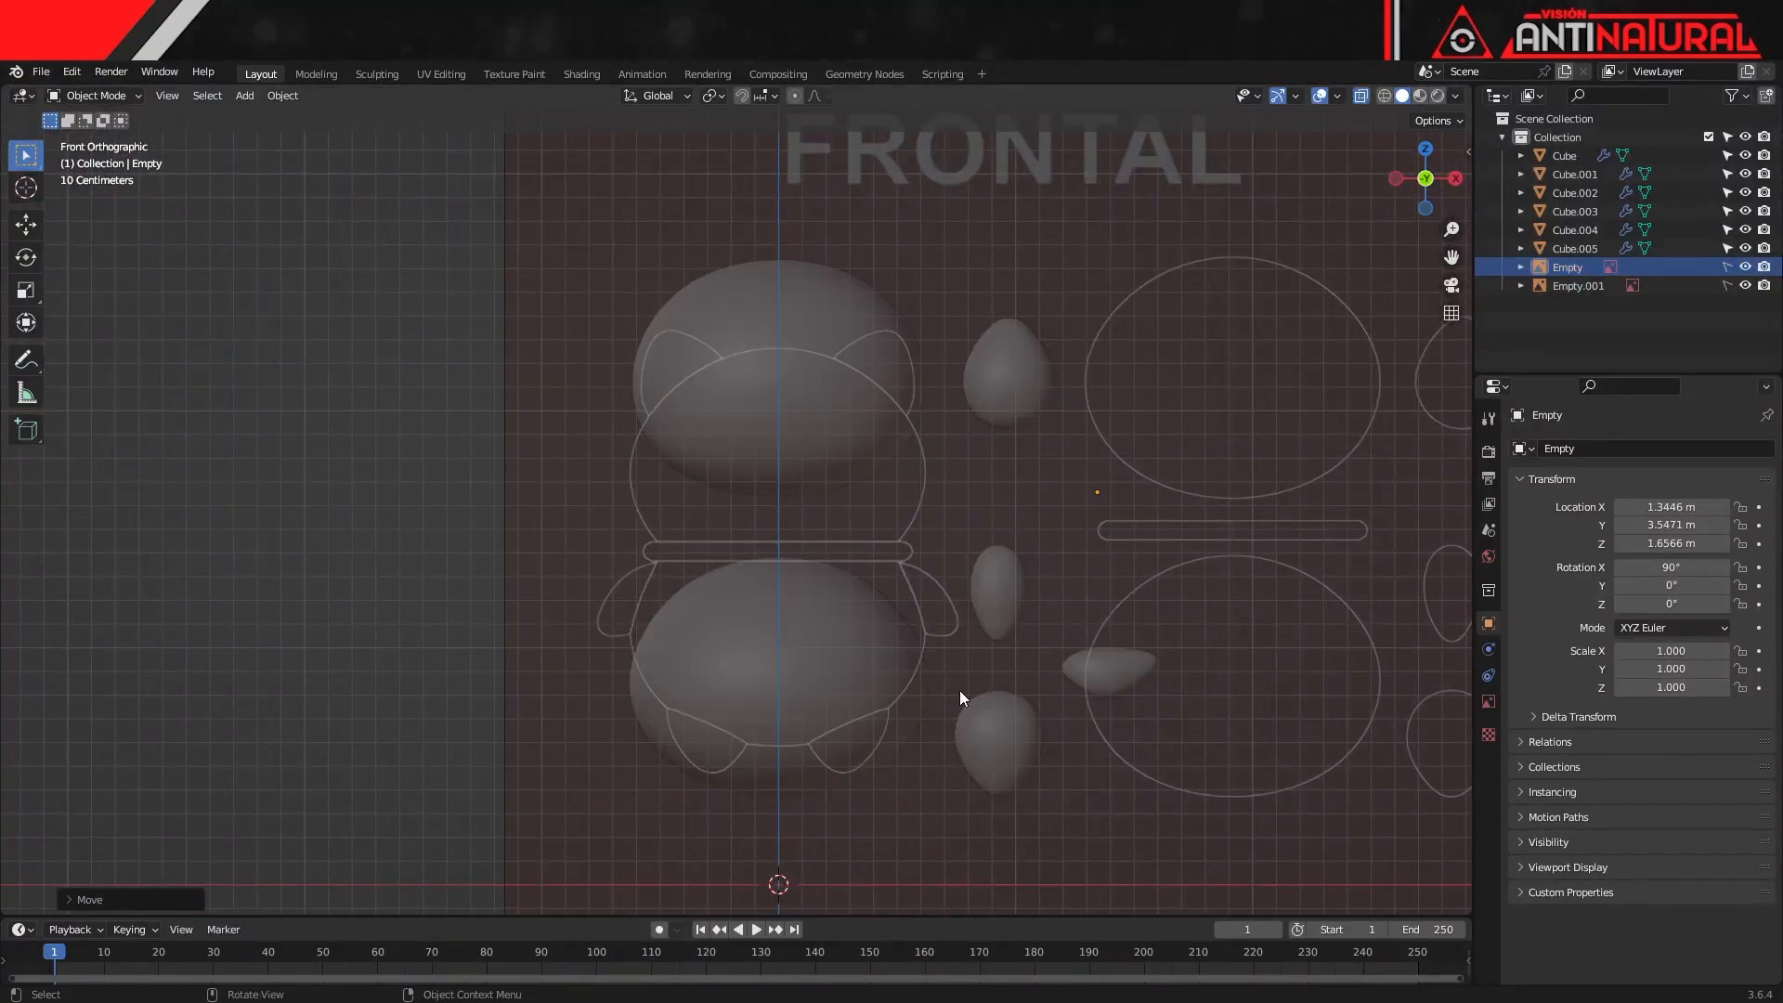
scroll(955, 695, up, 1)
click(888, 715)
key(g)
key(z)
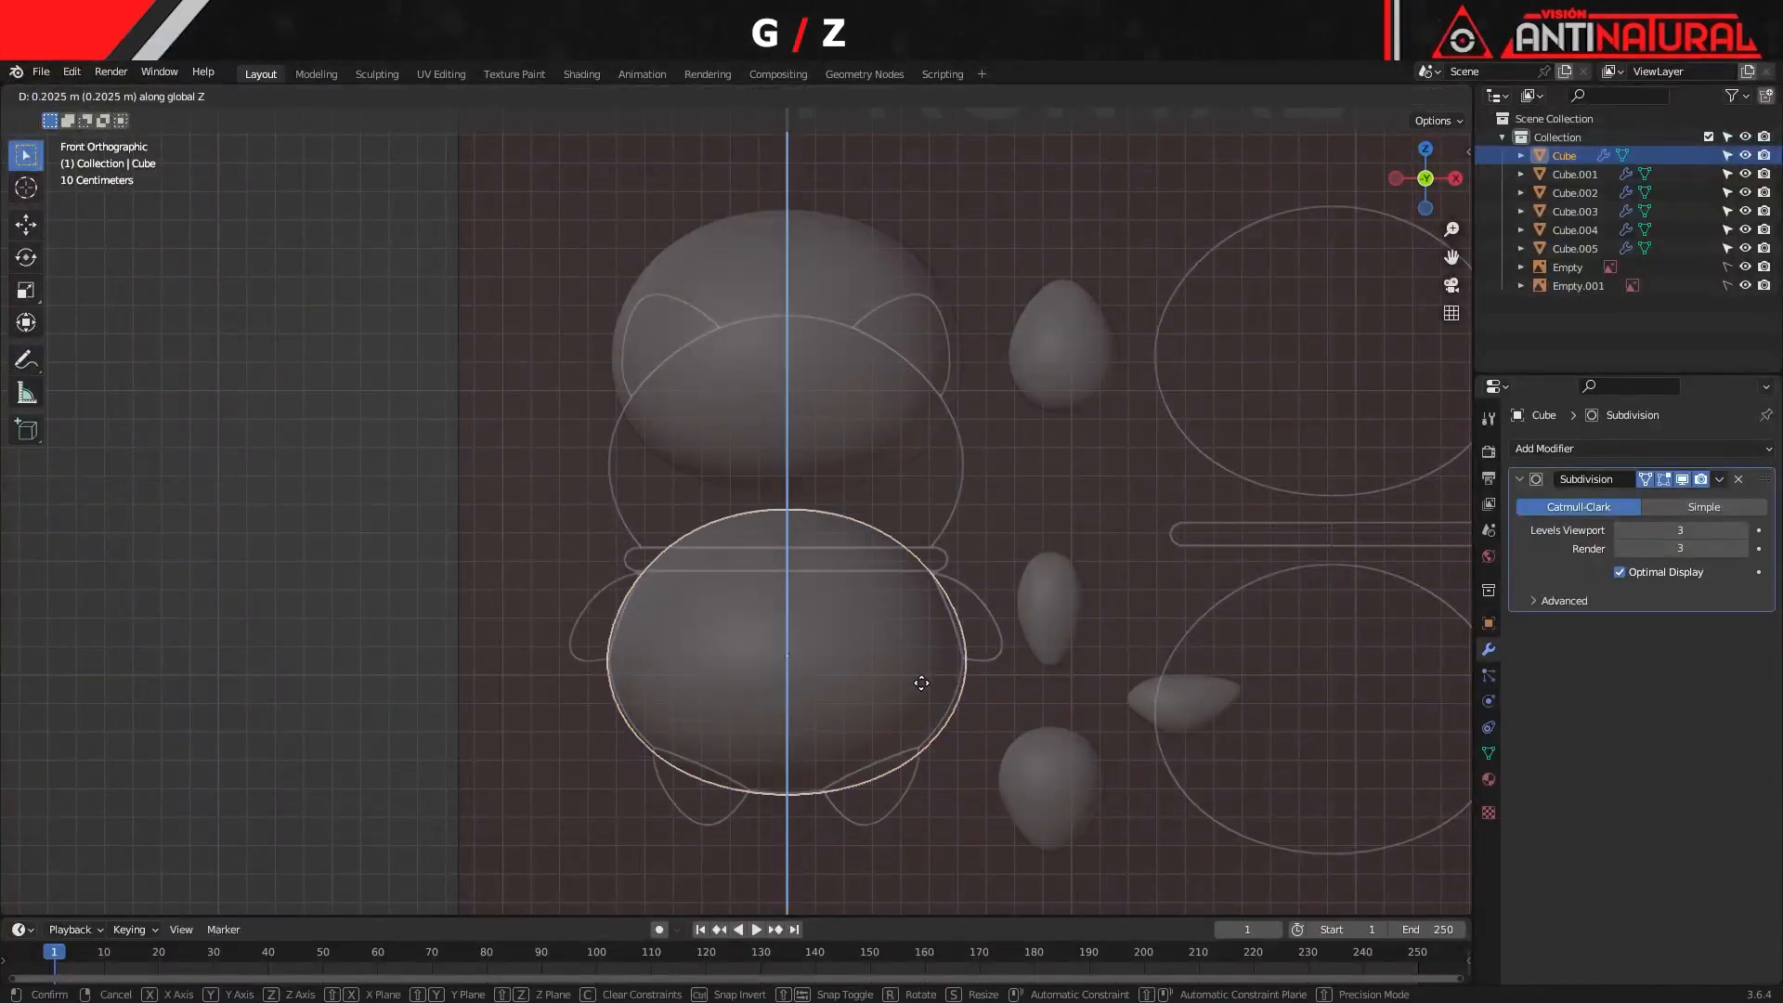
click(800, 364)
Move the ear piece onto the head and rotate it to match the right ear outline of the assembled cat
click(1072, 398)
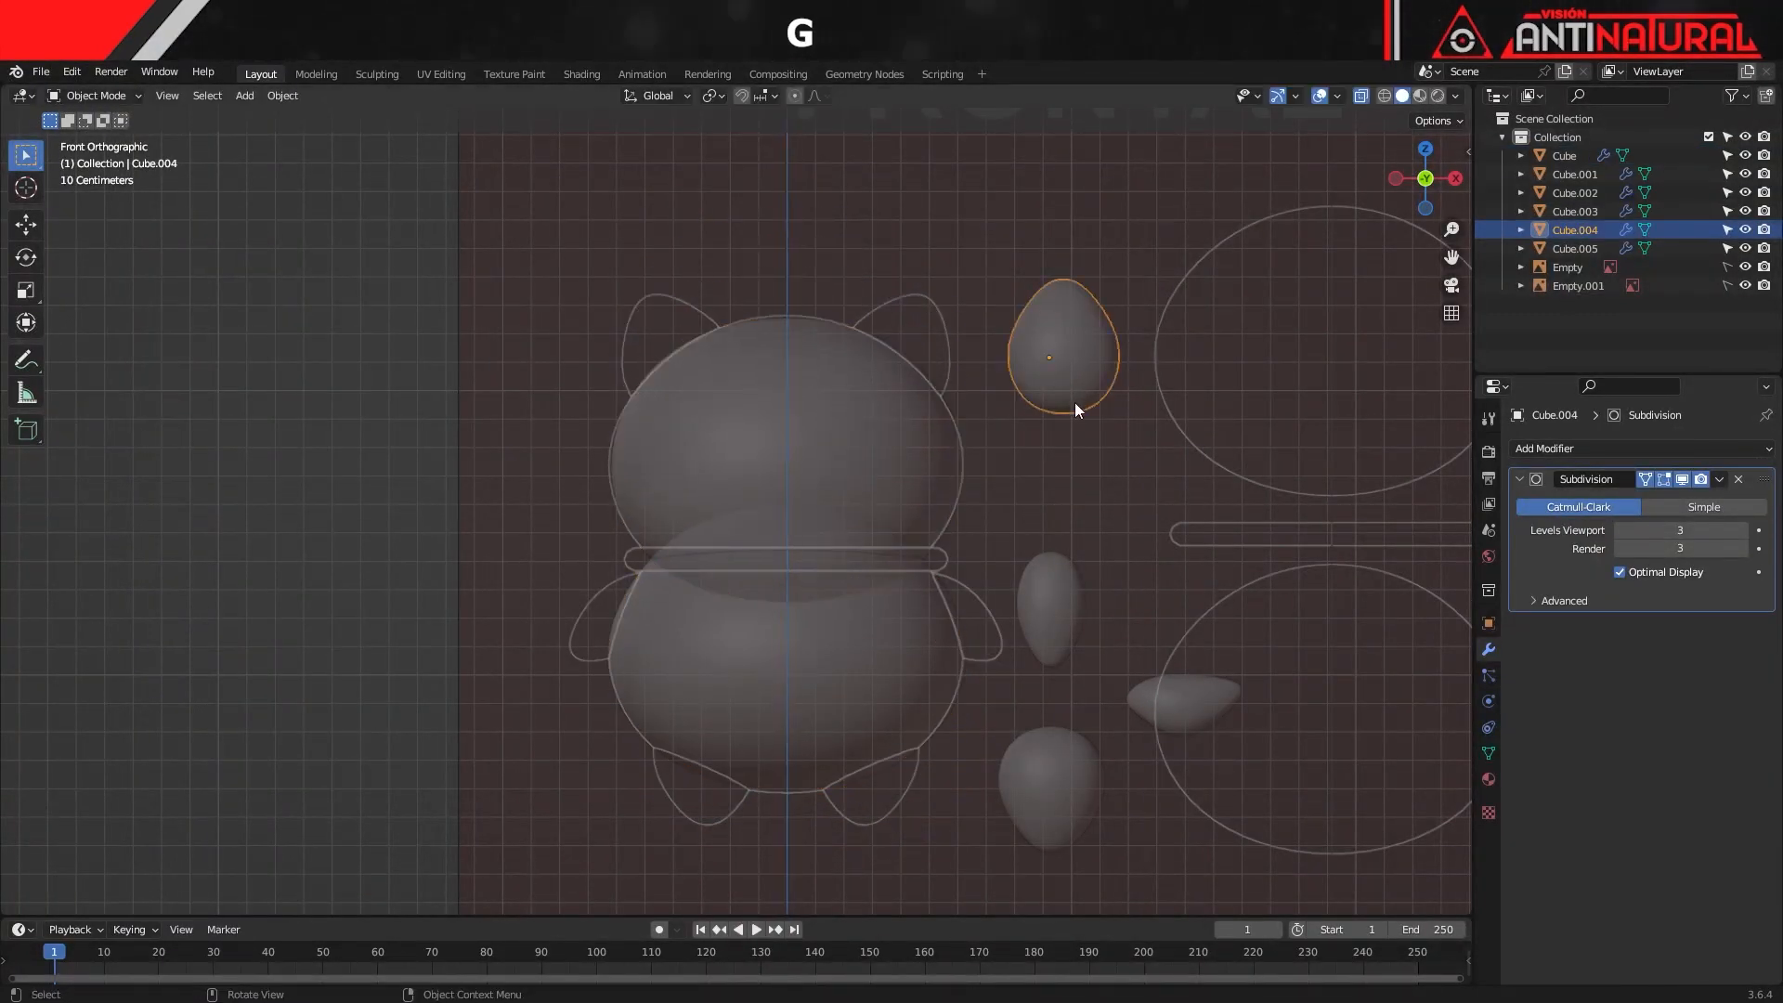
key(g)
click(920, 402)
key(r)
click(968, 445)
key(g)
click(966, 450)
Move the narrow arm piece beside the body and rotate it to match the right arm outline
click(1049, 604)
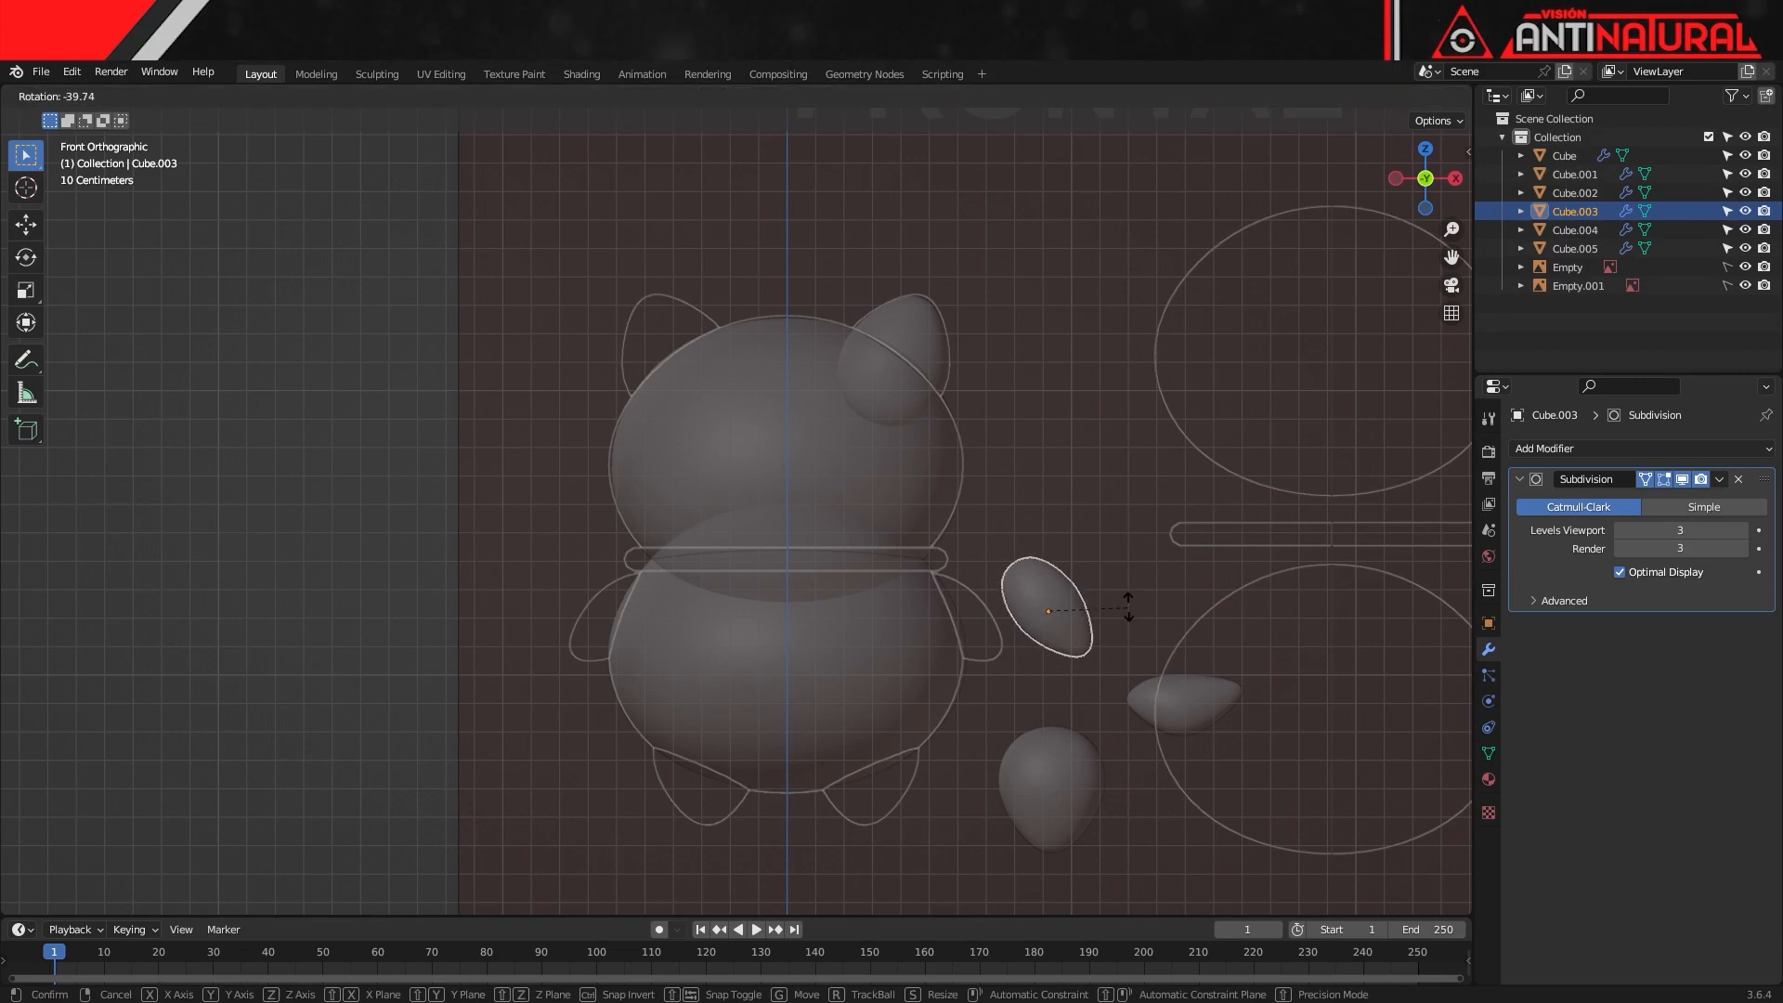
key(g)
click(1027, 597)
key(r)
click(1078, 613)
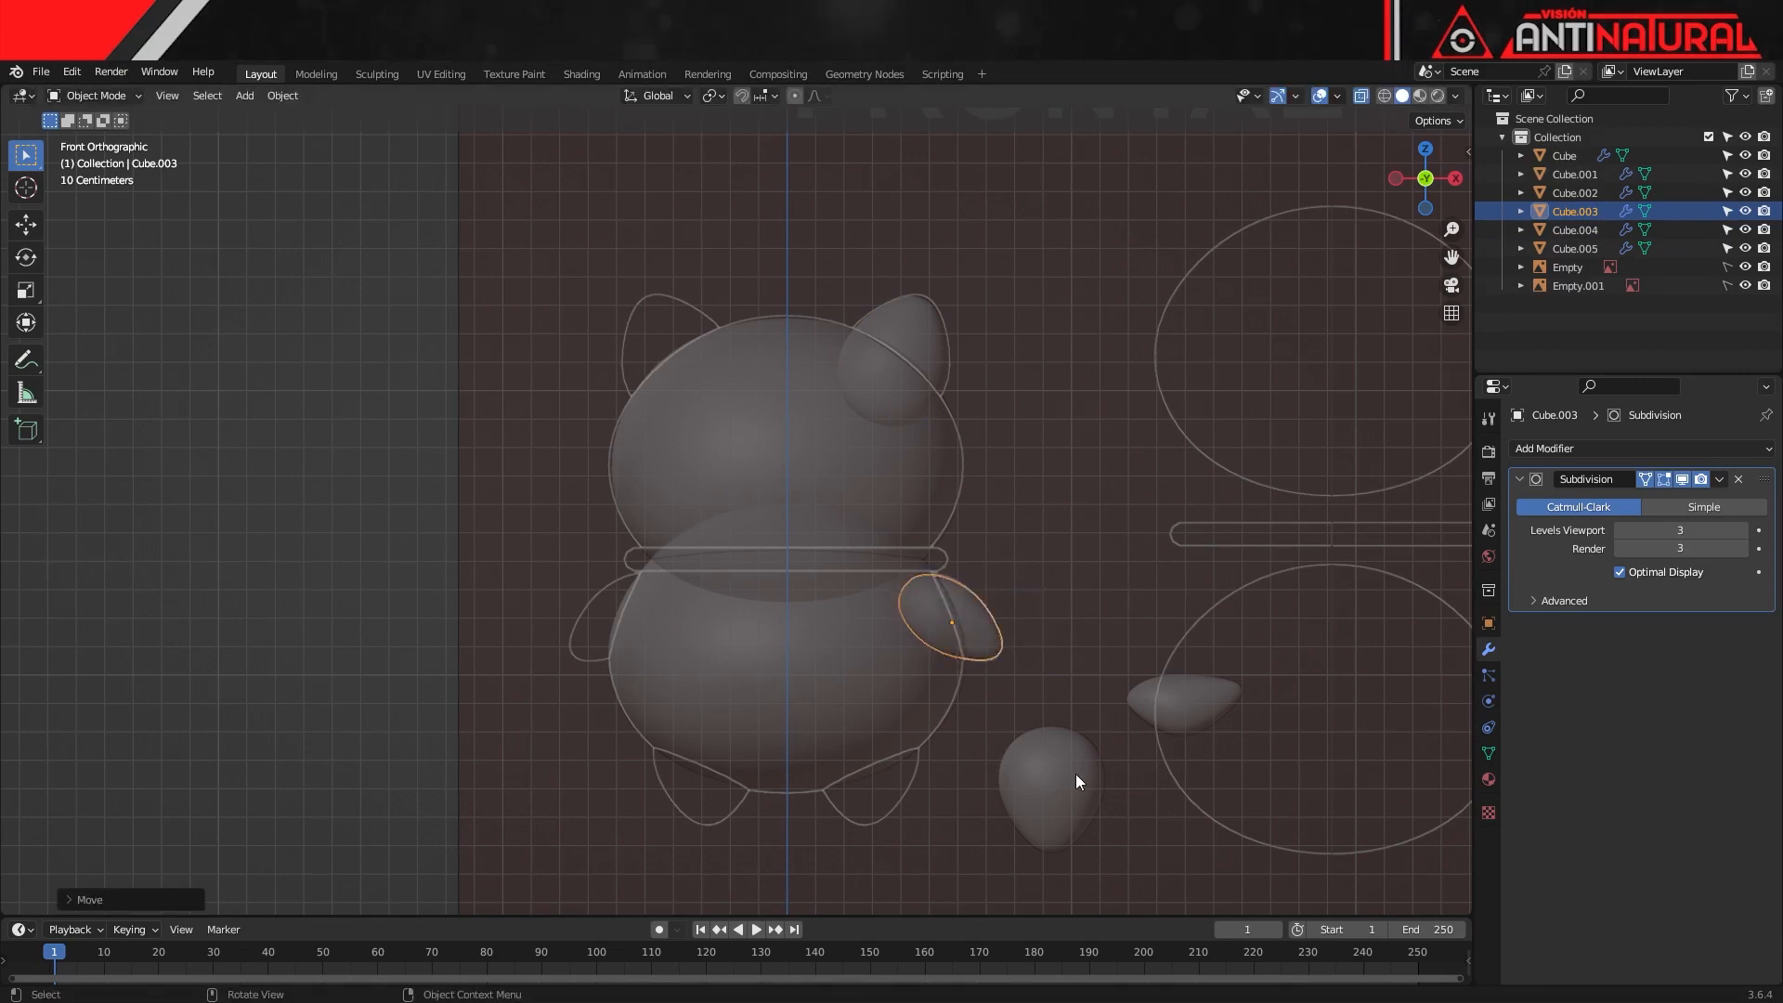
Move the foot piece below the body and rotate it to match the right foot outline
click(1050, 789)
key(g)
click(877, 771)
key(r)
click(887, 776)
click(1068, 765)
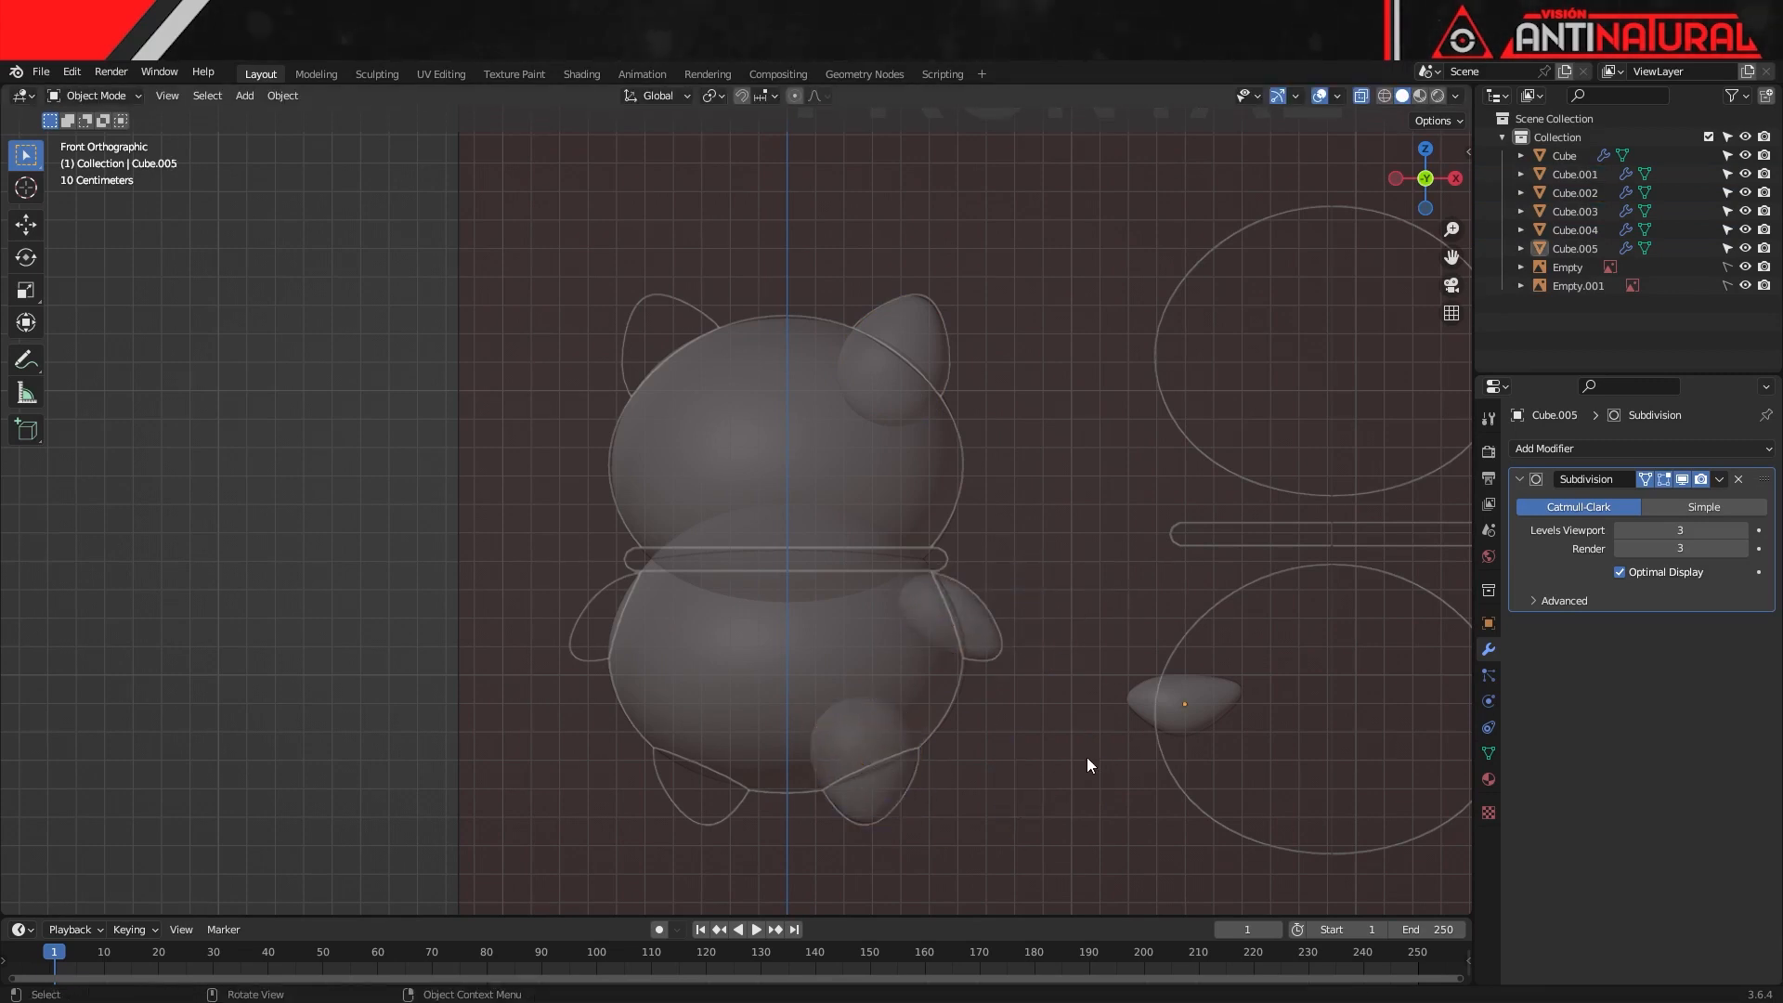
Rotate the tail piece 90° around the Z axis
click(1163, 716)
key(r)
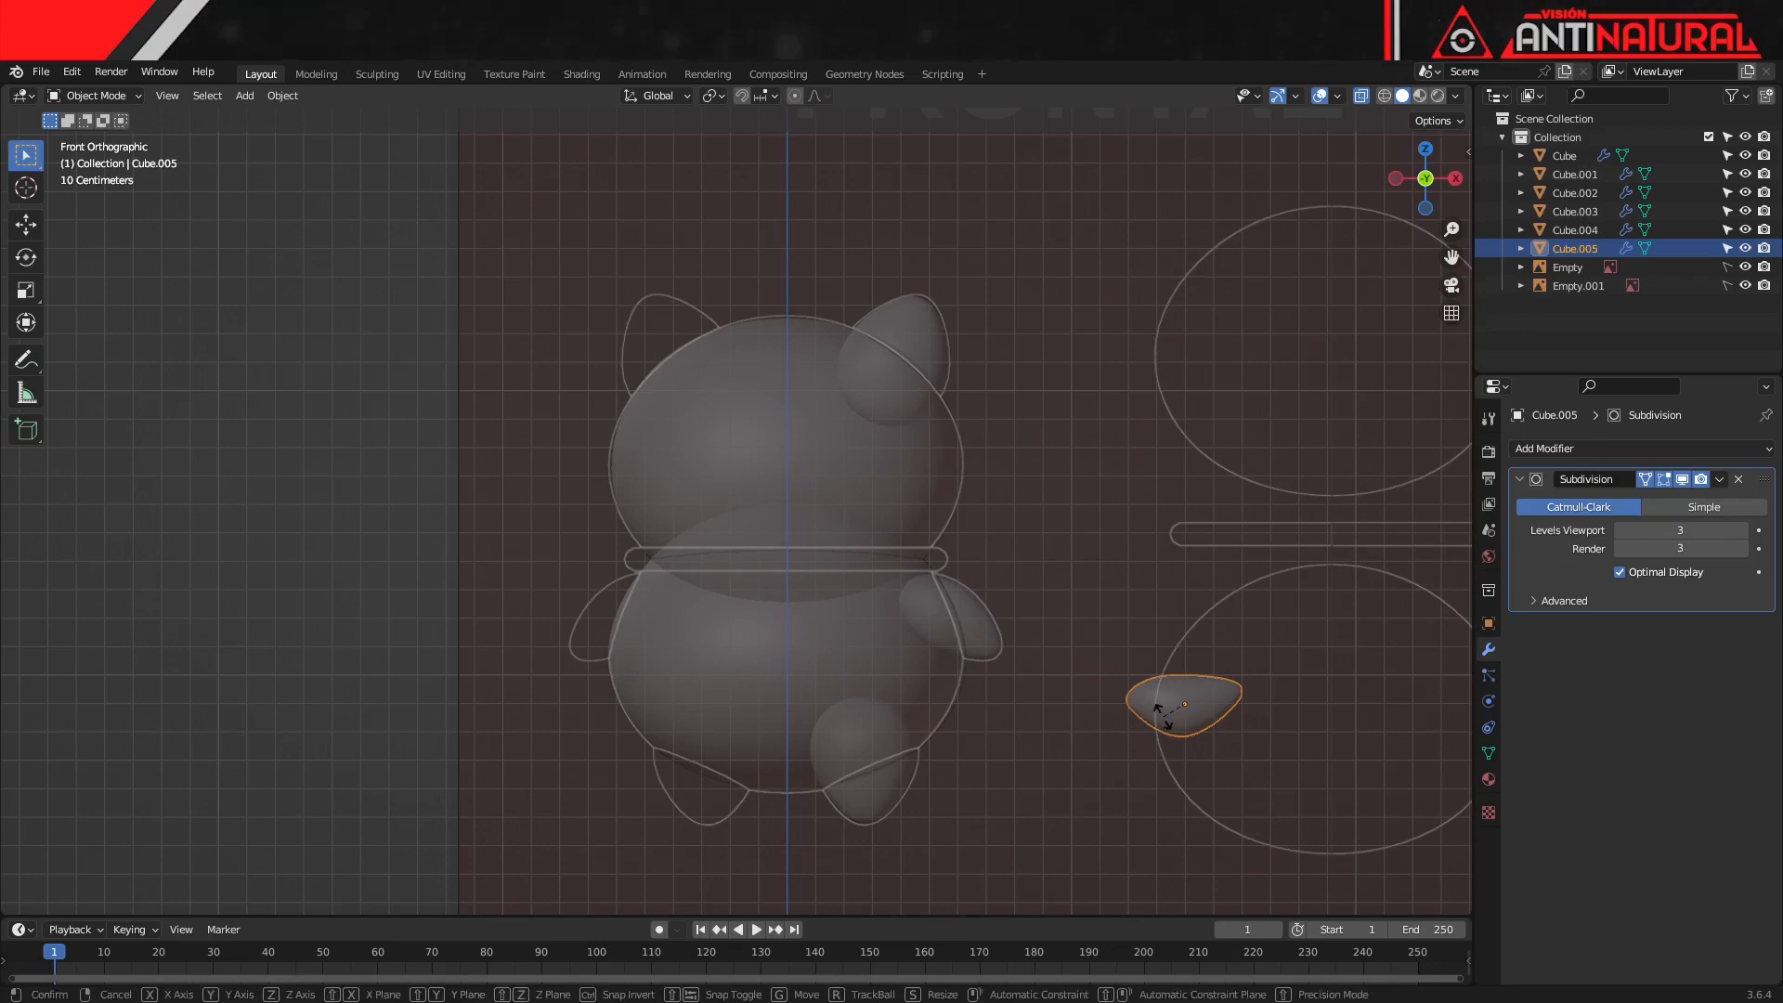
key(z)
key(9)
key(0)
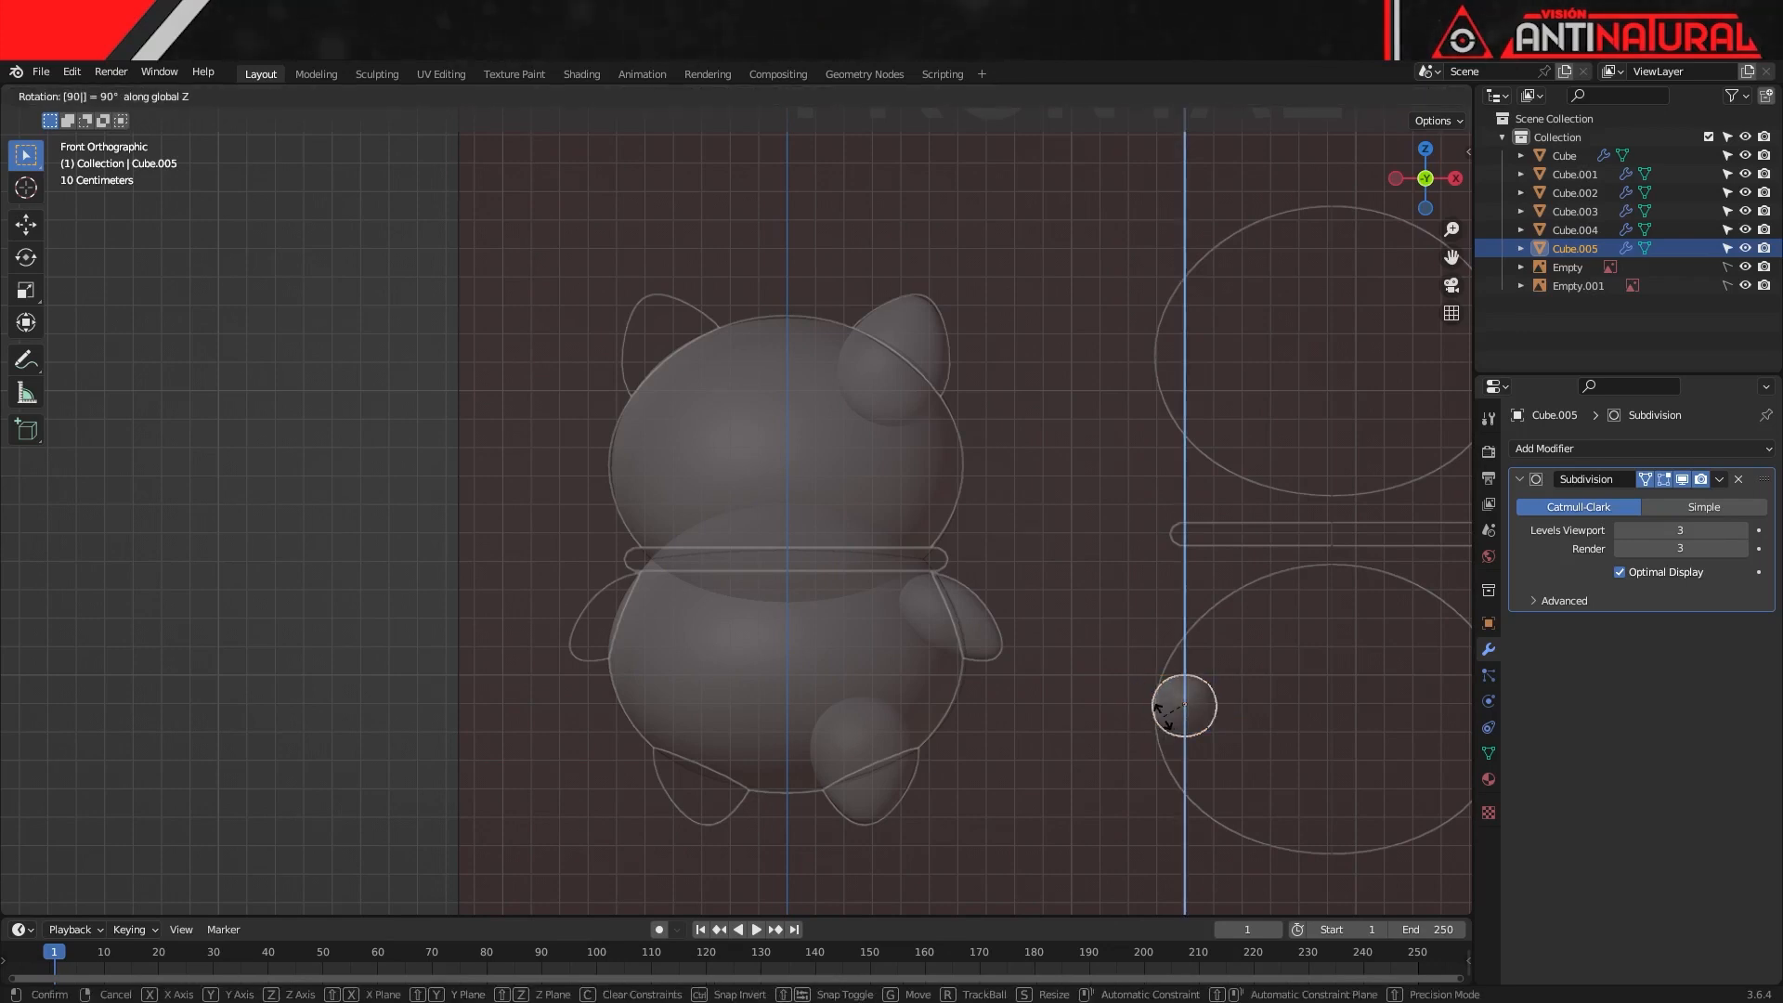
click(1163, 716)
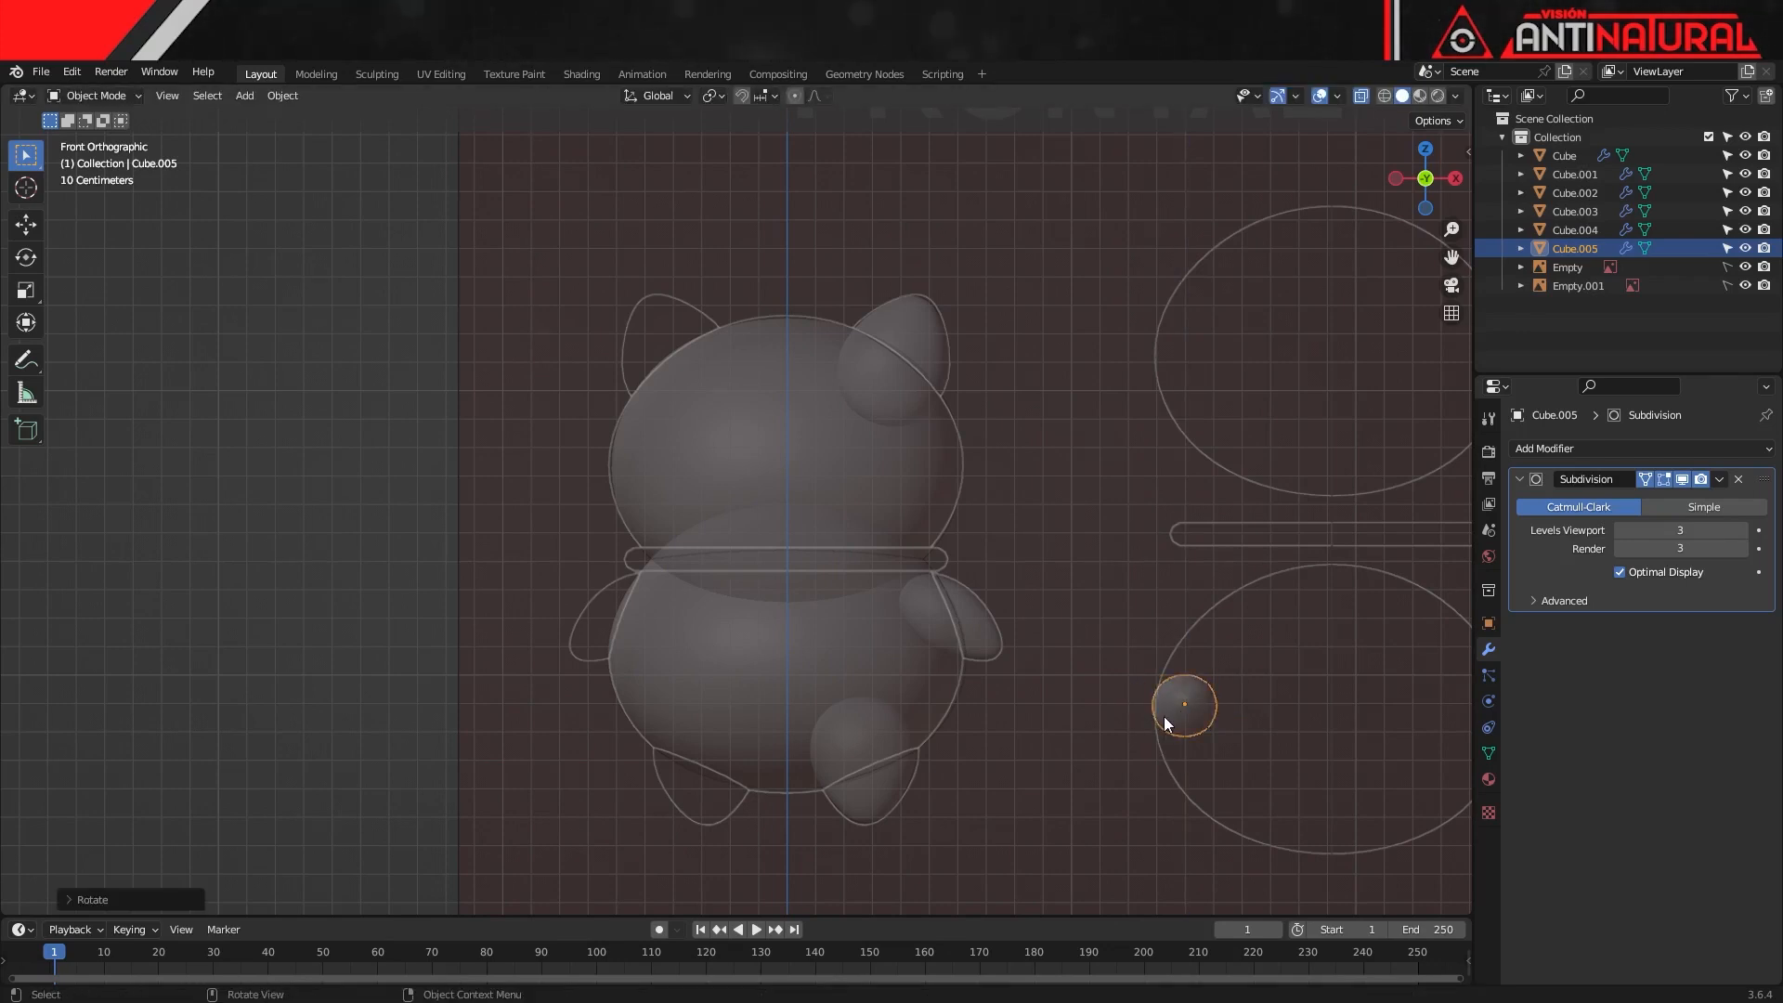
In the right side view, move the tail onto its lateral outline, about 0.48 m along Y and 0.15 m down
key(KP_3)
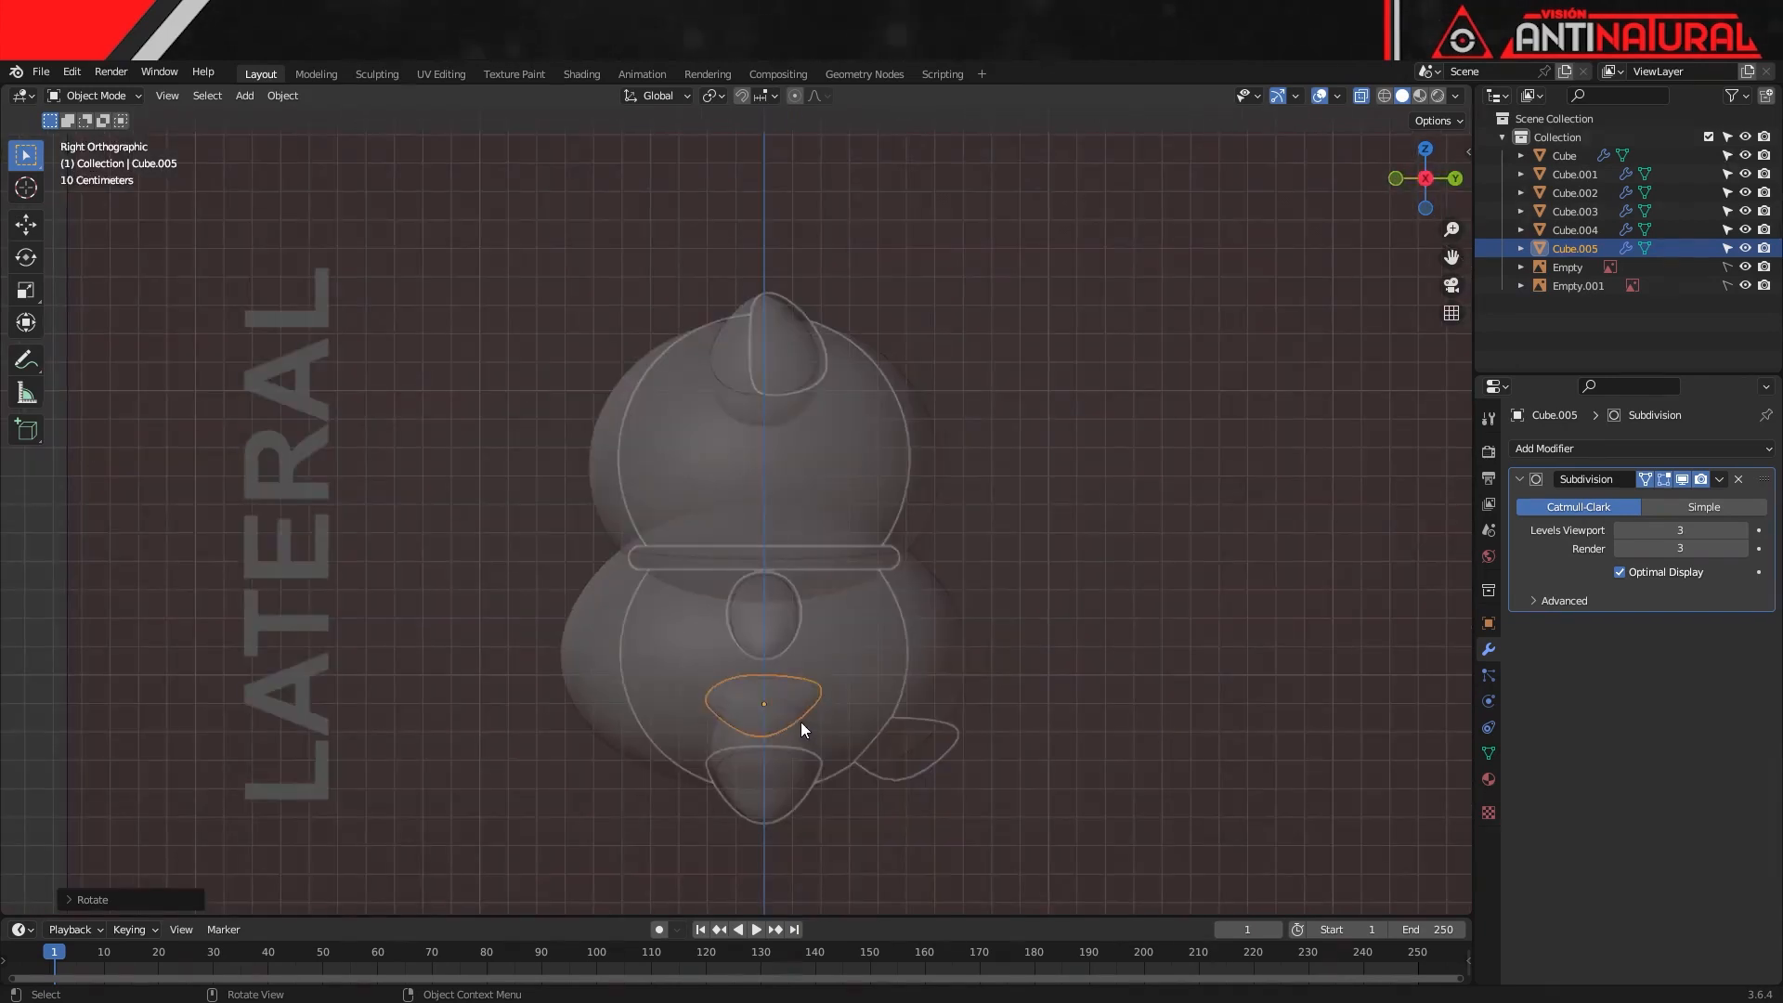
key(g)
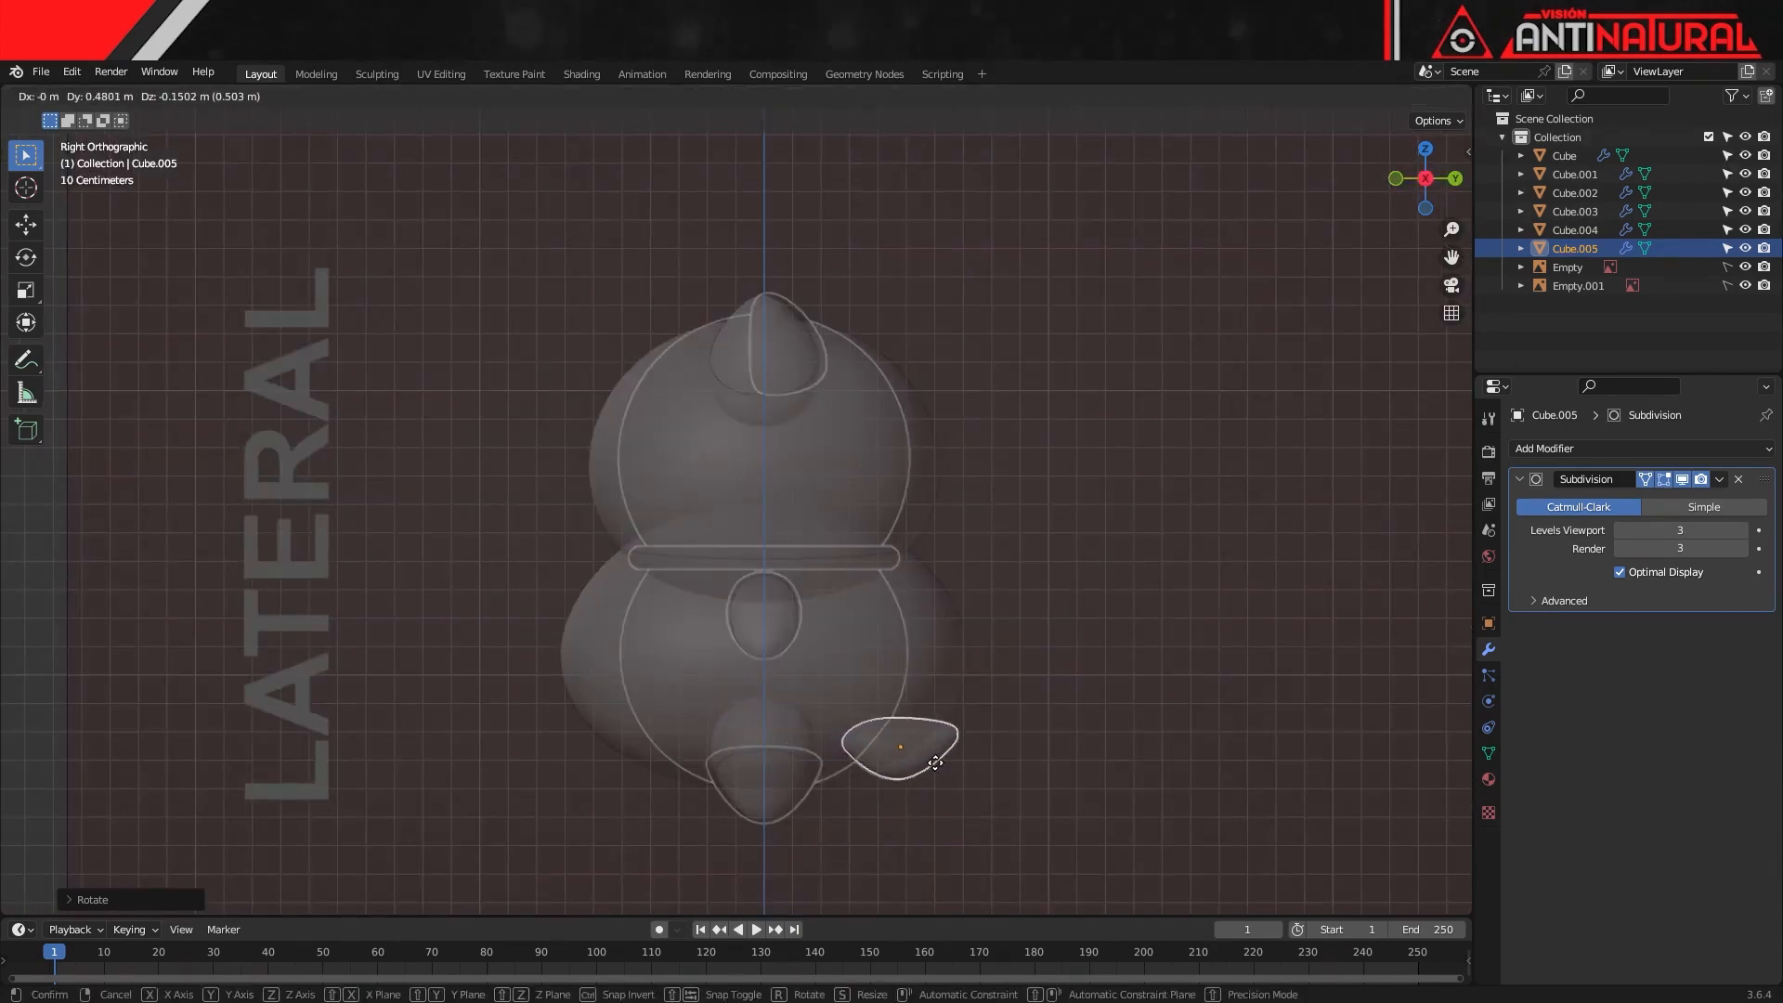
click(936, 763)
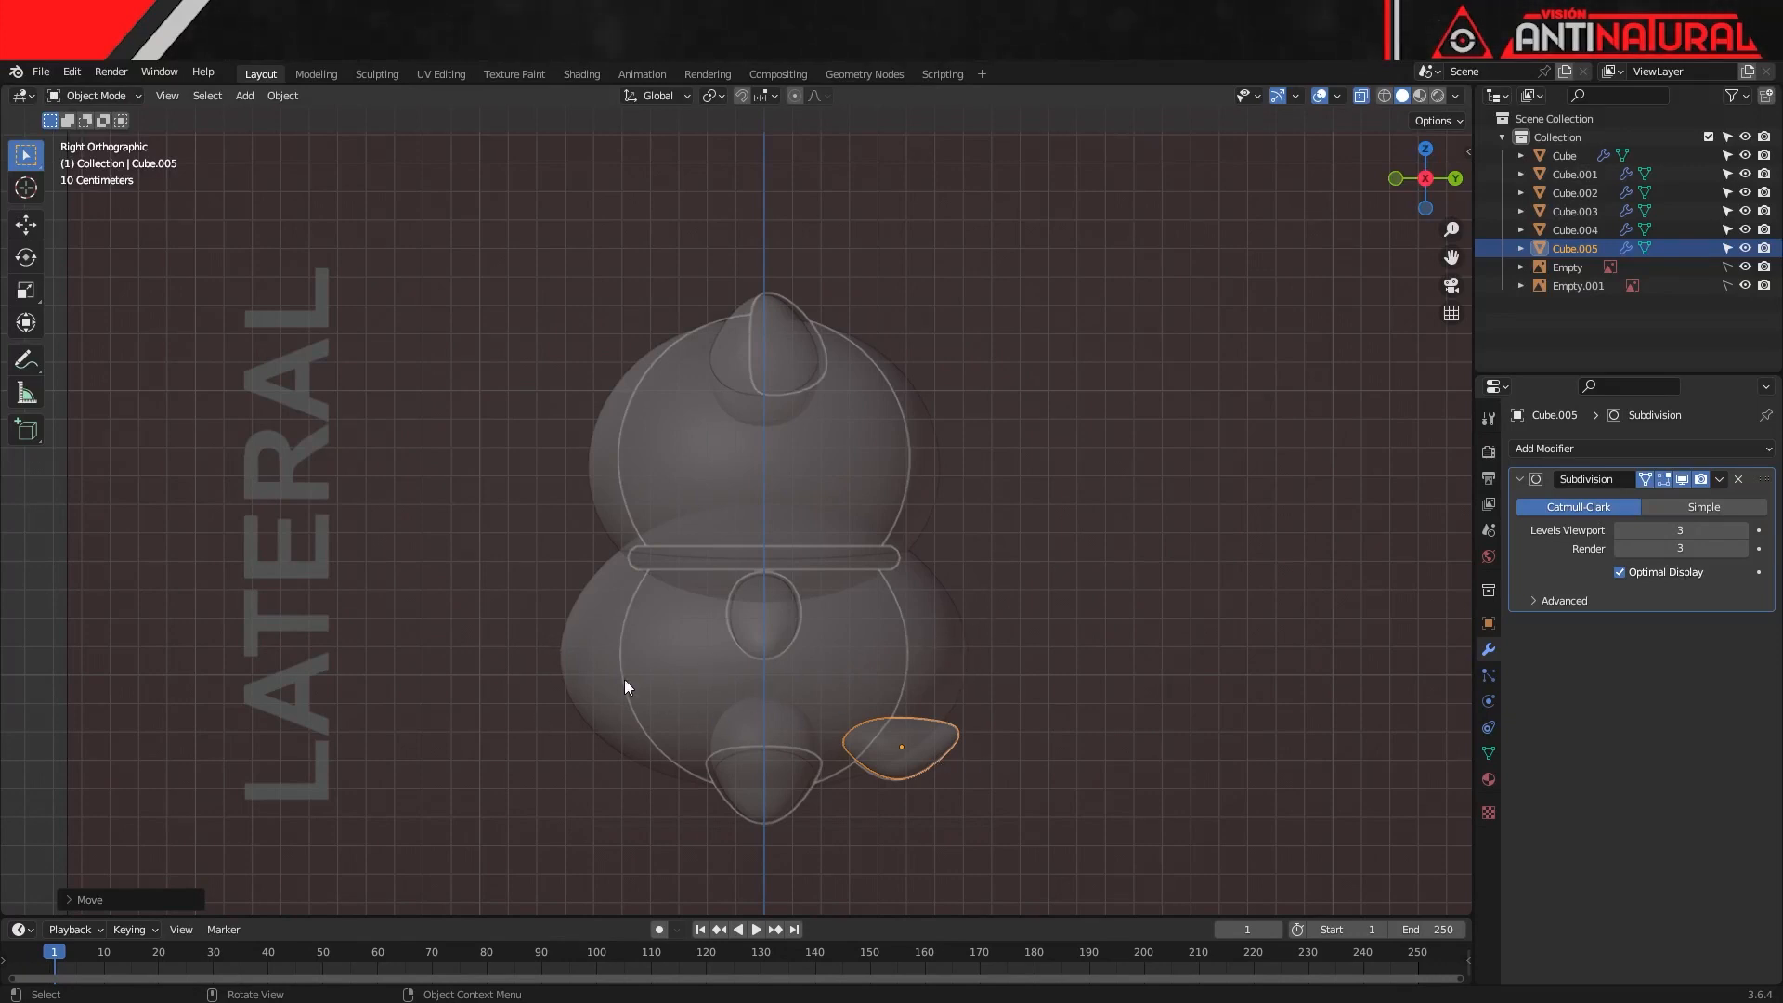
Scale the body's whole mesh along Y in Edit Mode to fit the lateral body outline, and return to Object Mode
click(950, 657)
key(Tab)
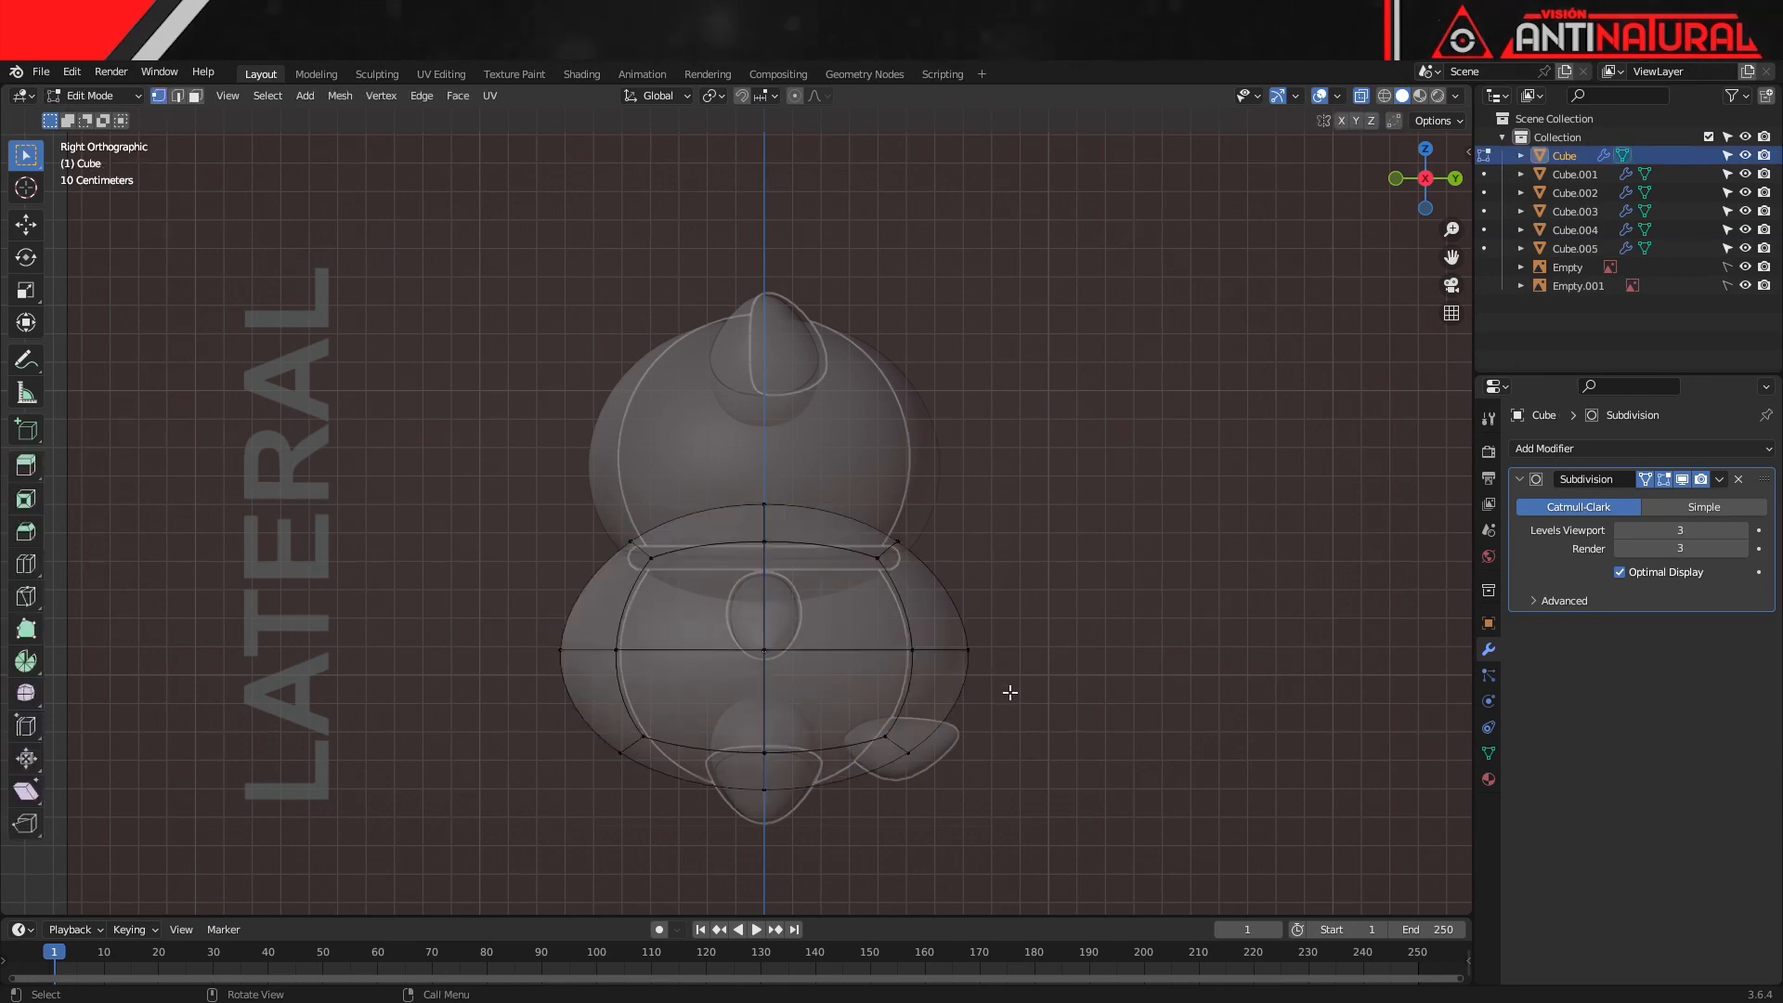
key(a)
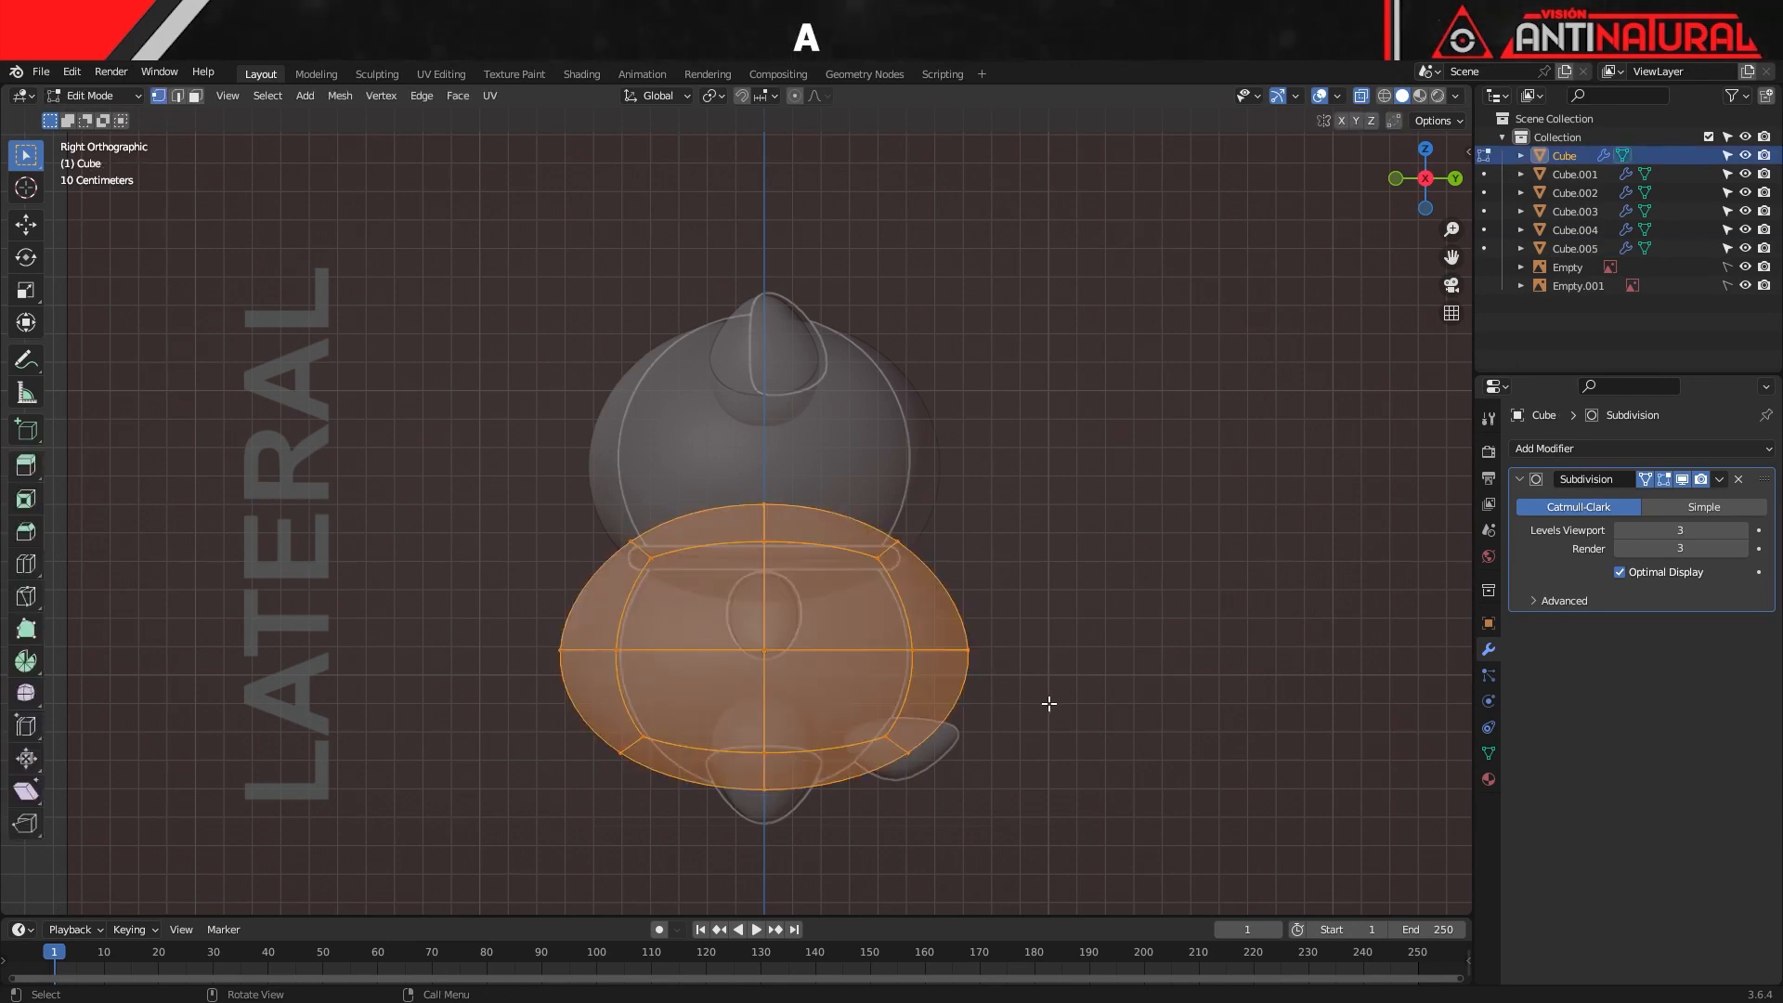
key(s)
key(y)
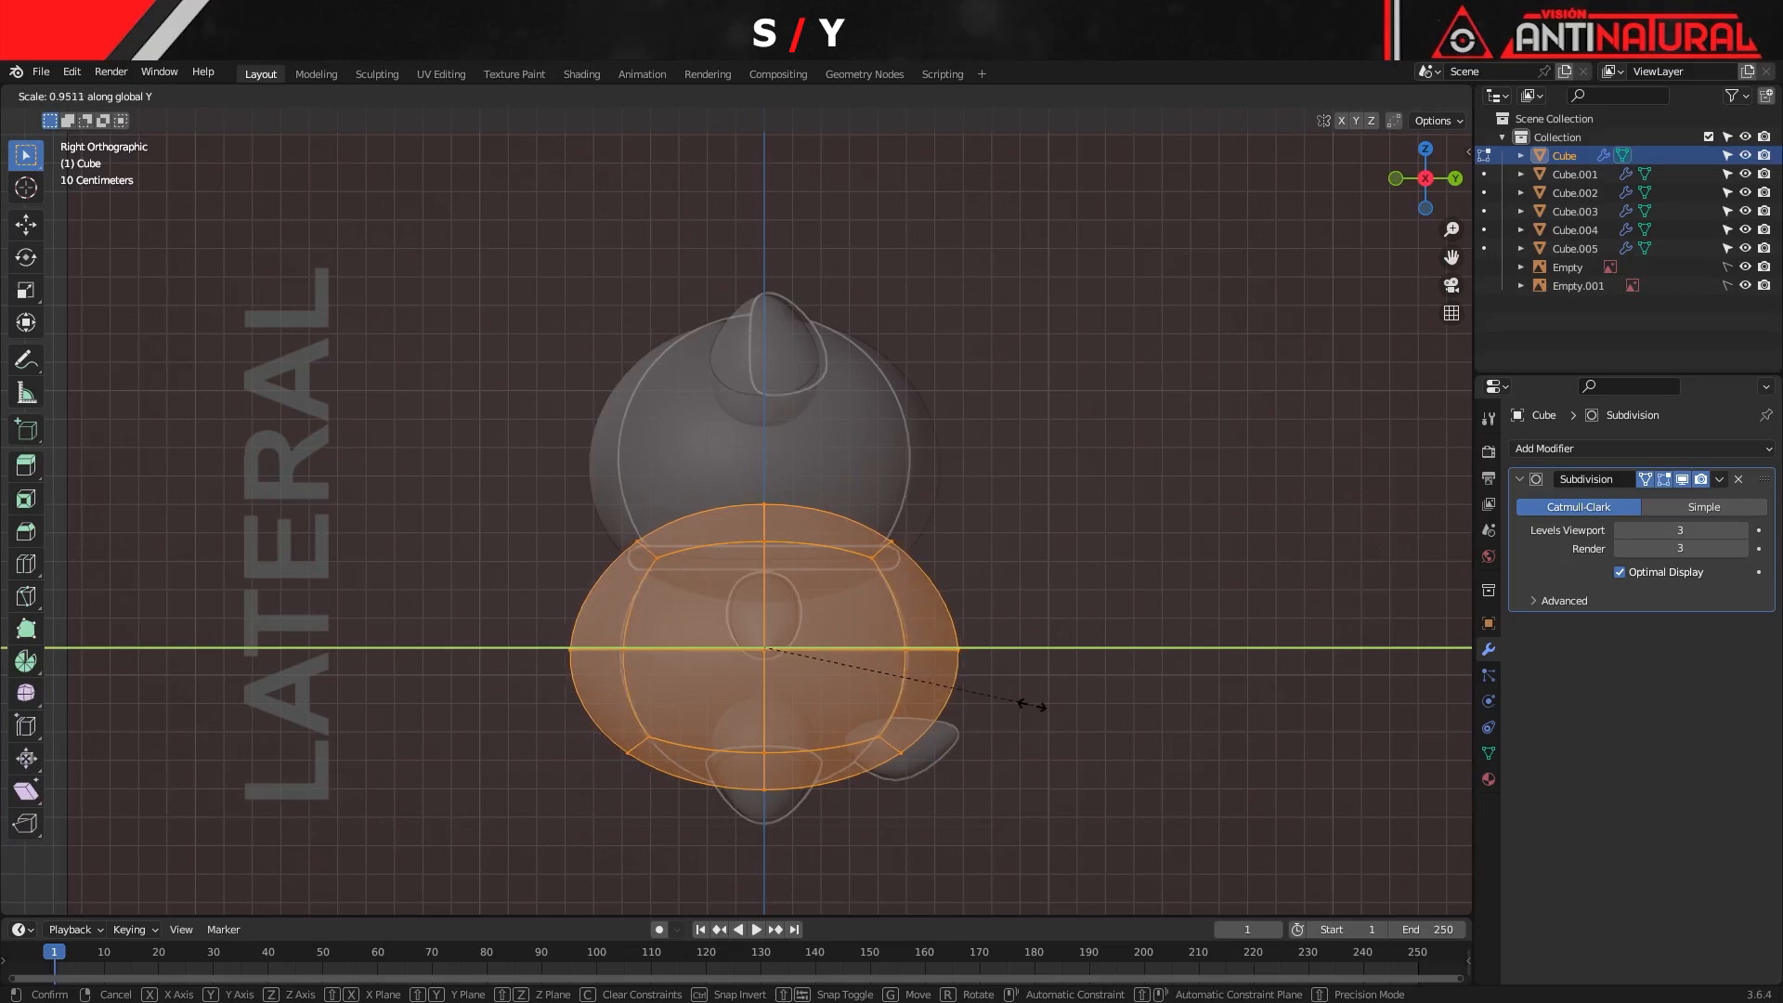
click(965, 708)
key(Tab)
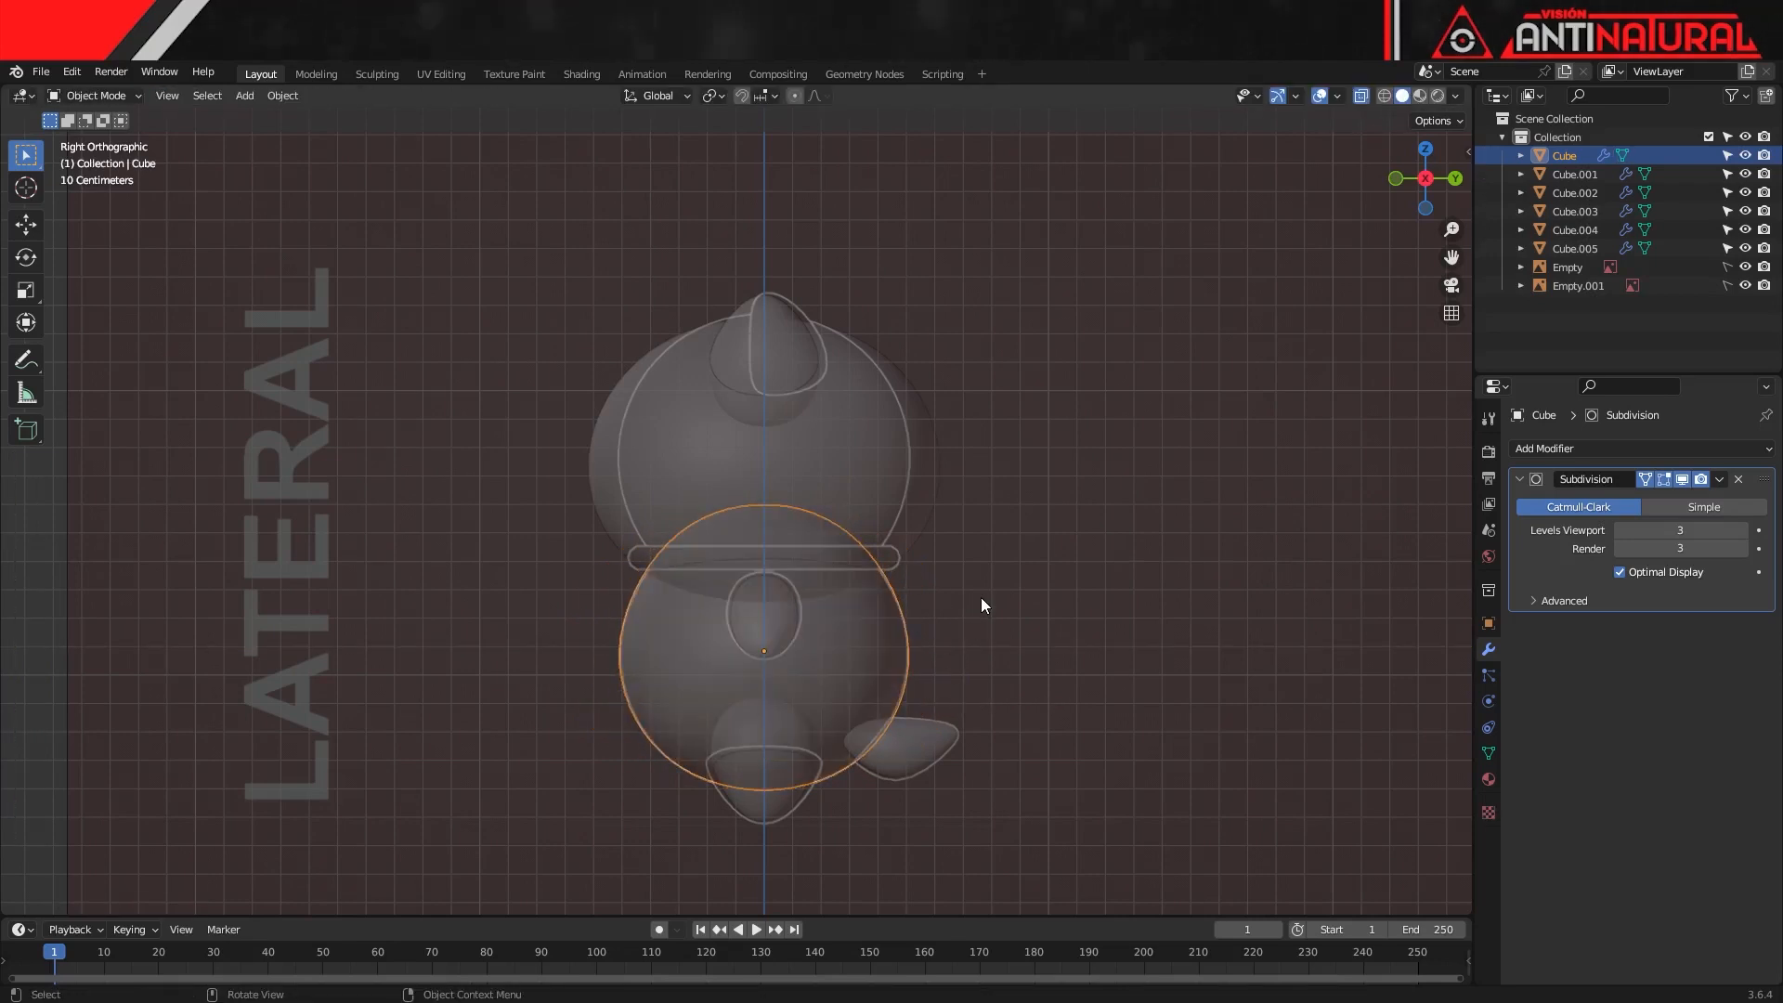
Scale the head's whole mesh along Y in Edit Mode to fit the lateral head outline, and return to Object Mode
click(909, 482)
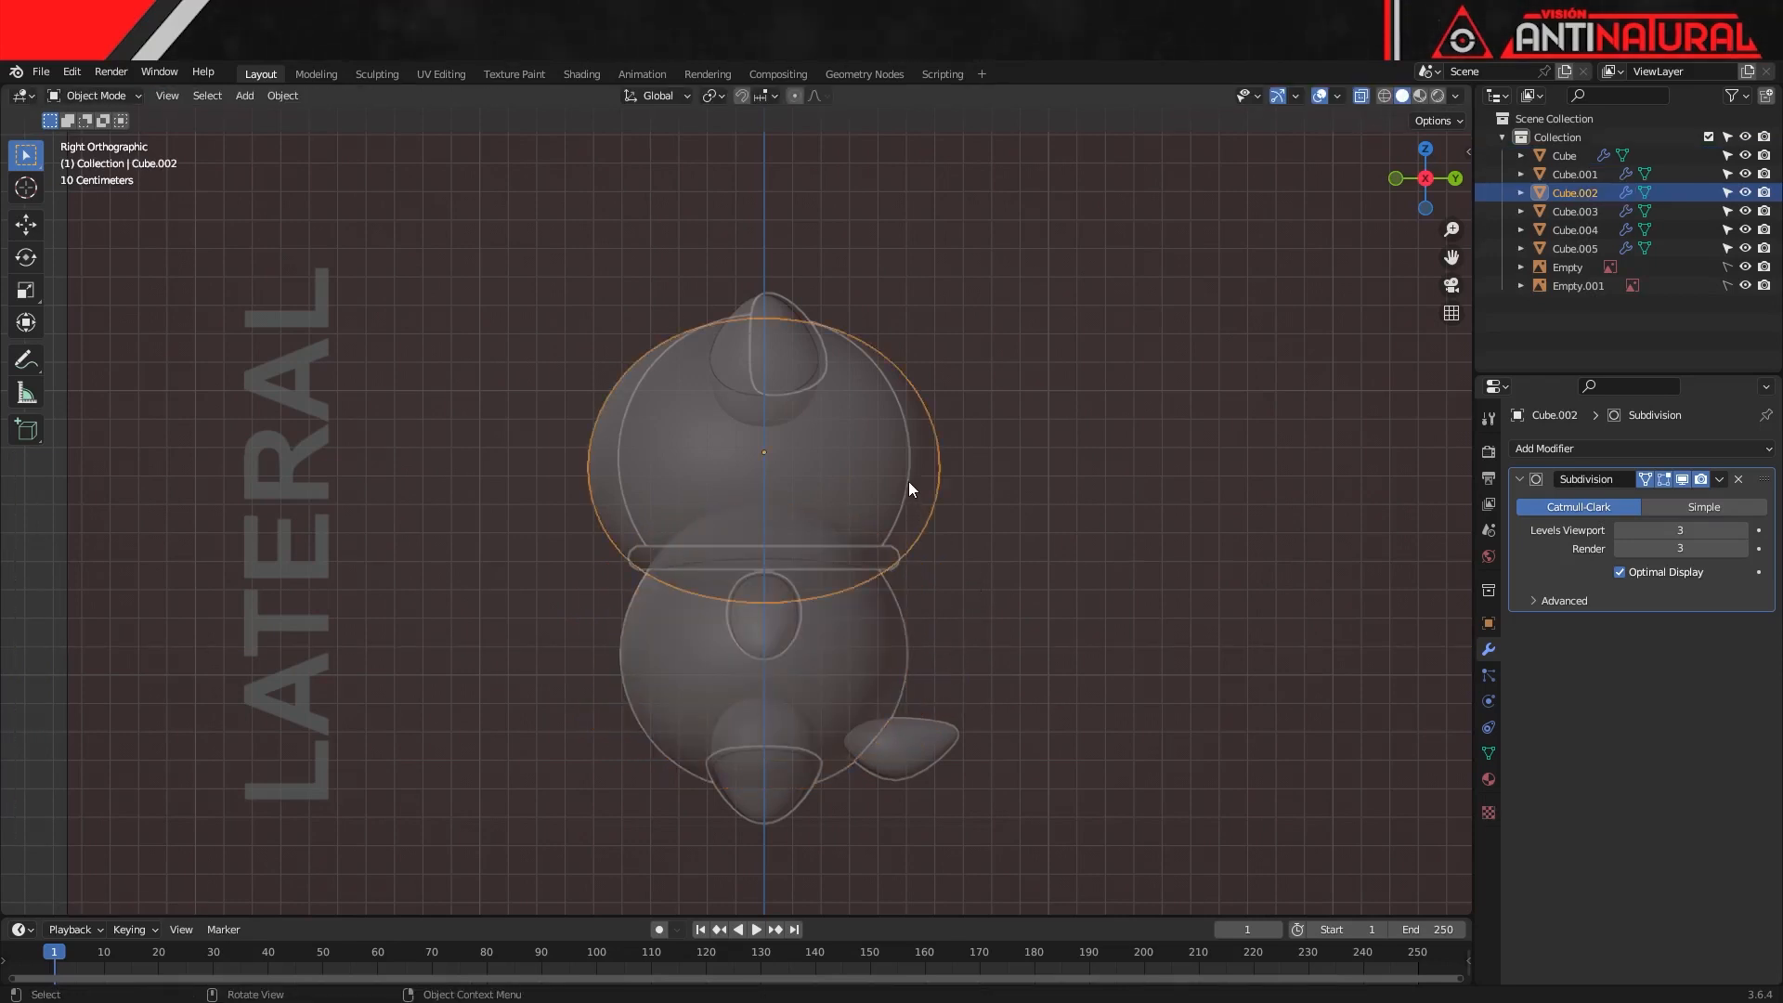
key(Tab)
key(a)
key(s)
key(y)
click(928, 548)
key(Tab)
Finish fitting the head's depth along Y to its lateral outline and leave Edit Mode
click(815, 787)
key(Tab)
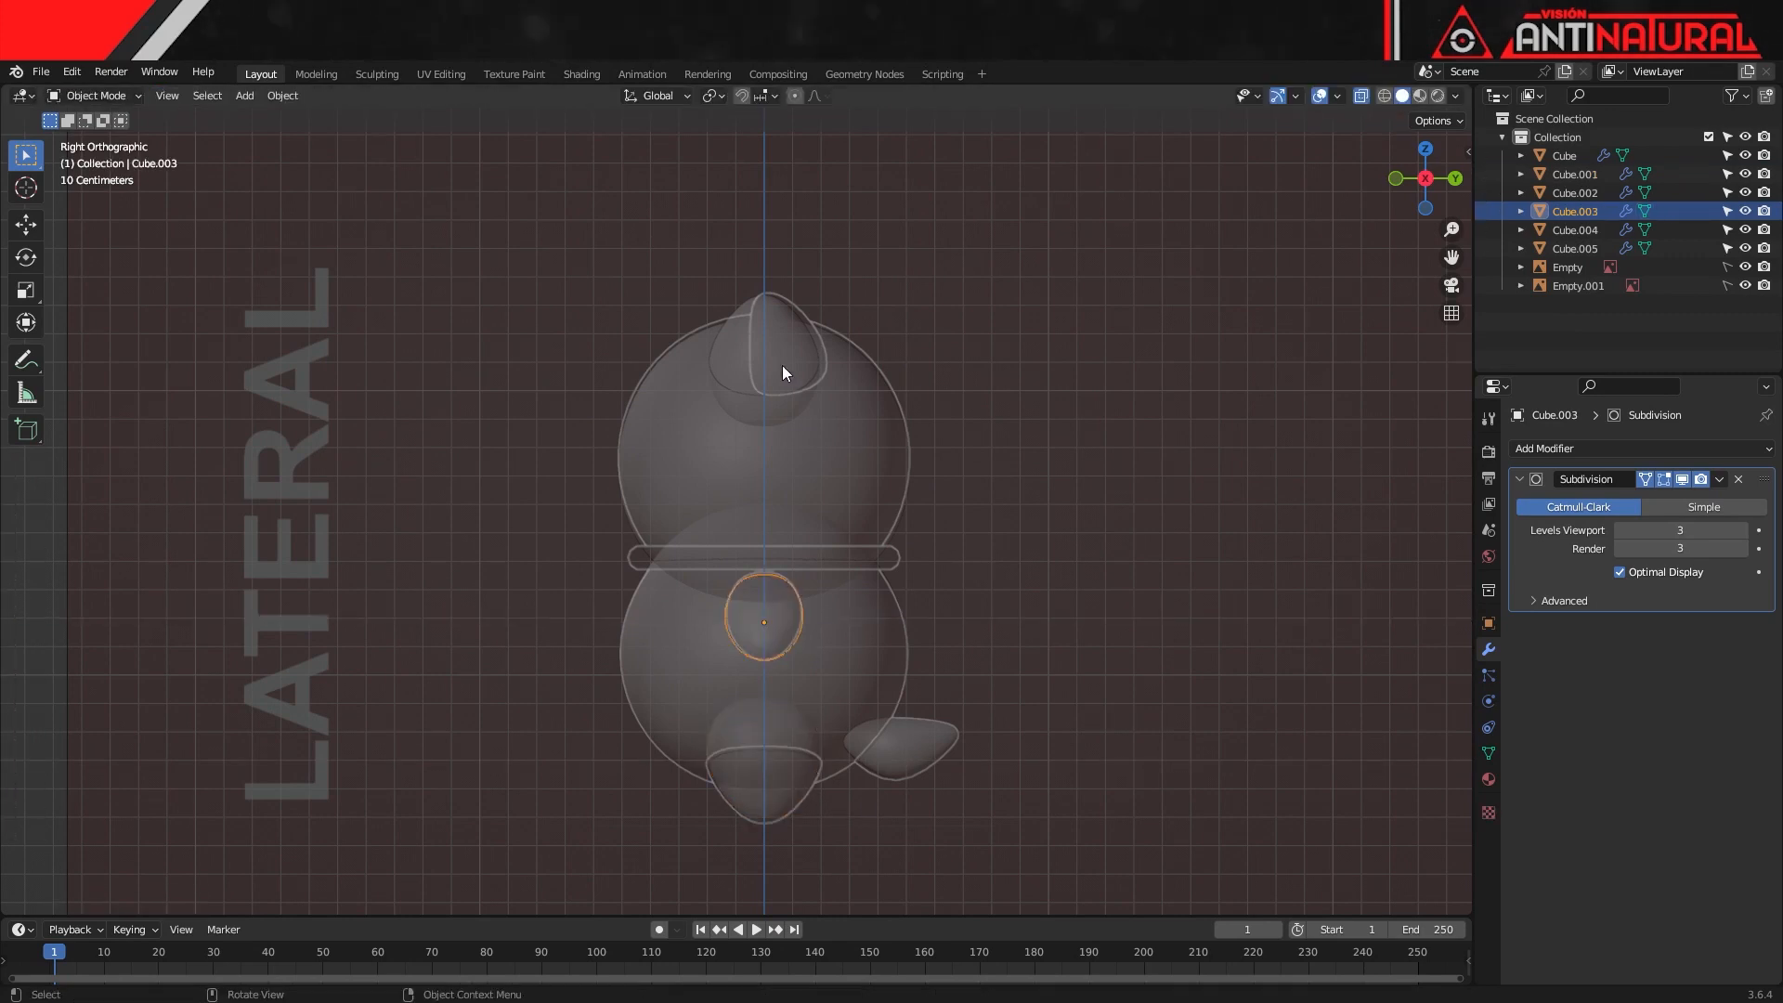
Edit the ear's mesh and flatten its front-side vertices by scaling them to 0 along Y
click(797, 397)
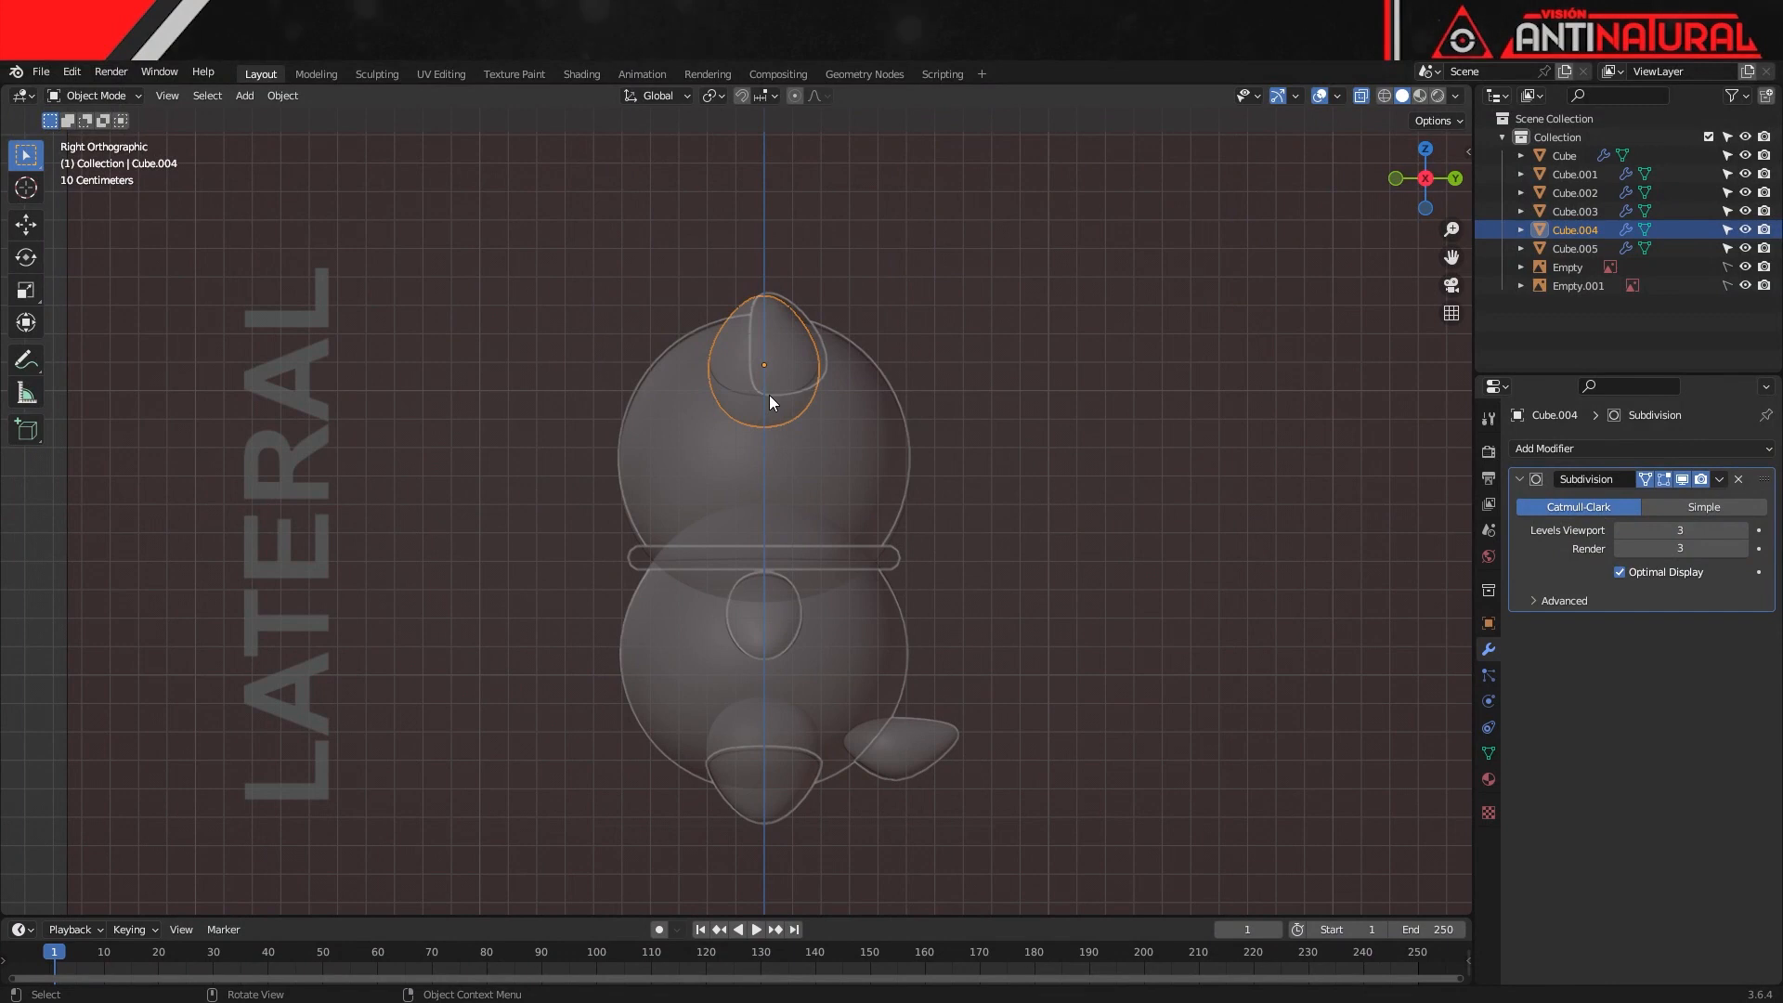
key(Tab)
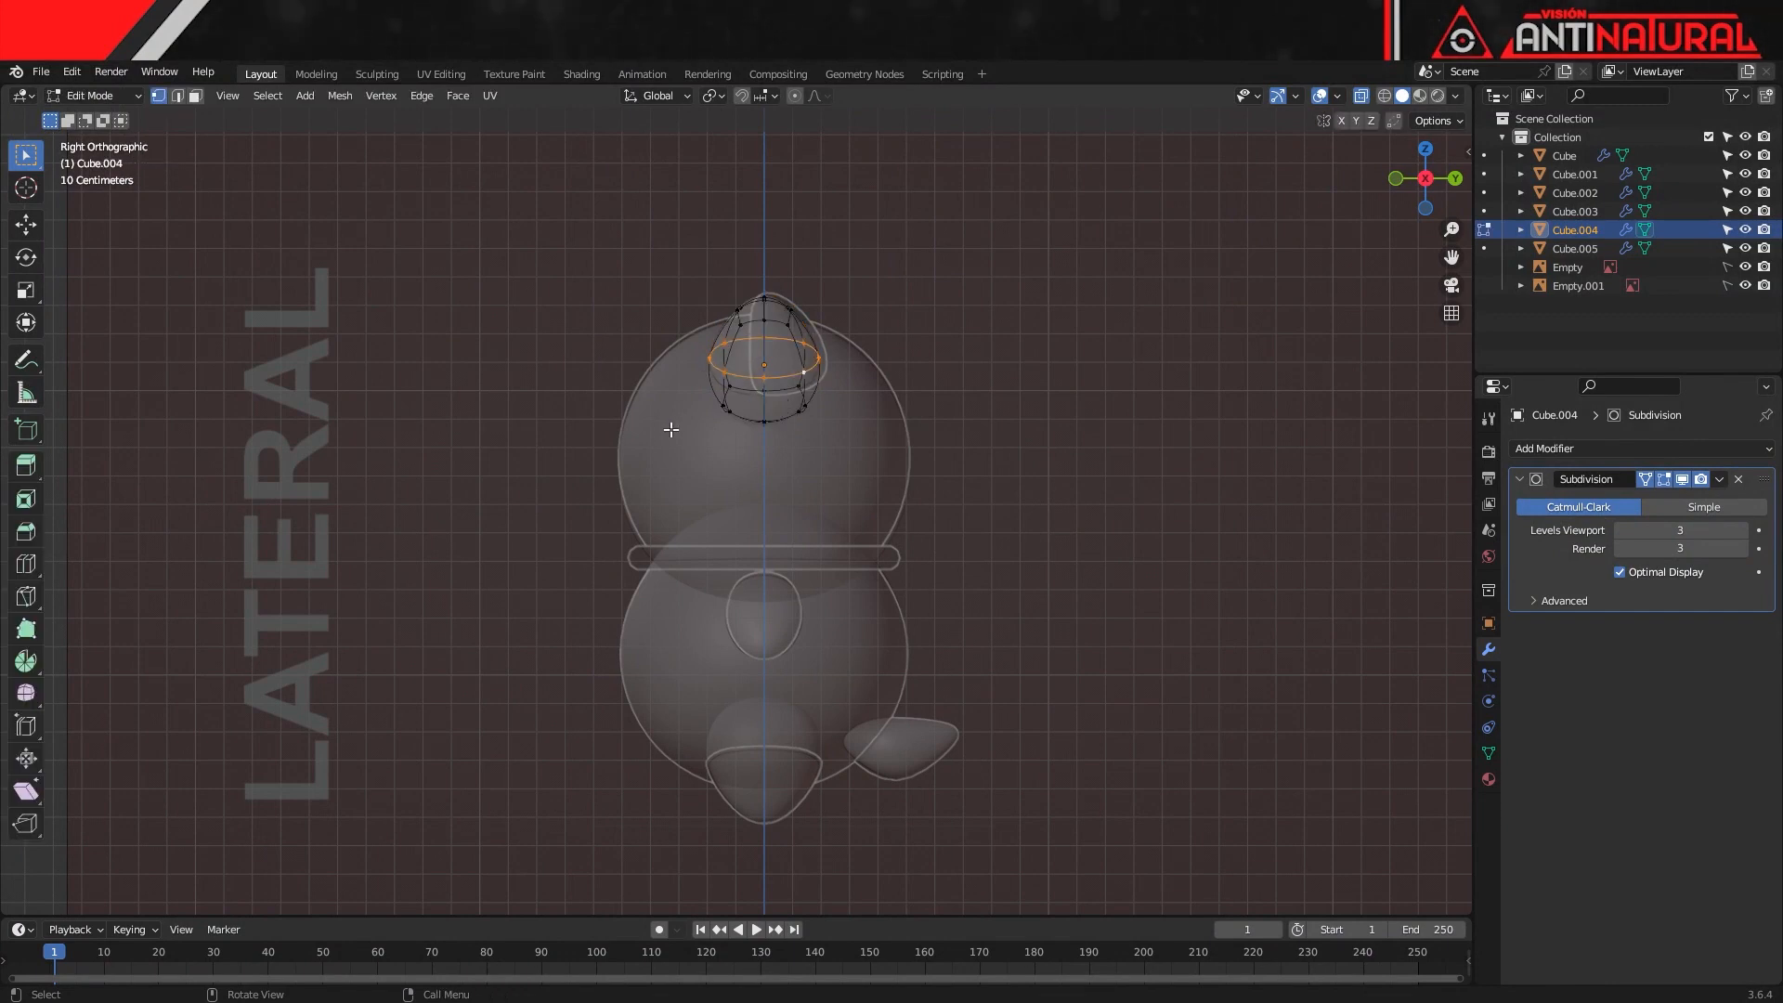
drag(664, 464, 750, 253)
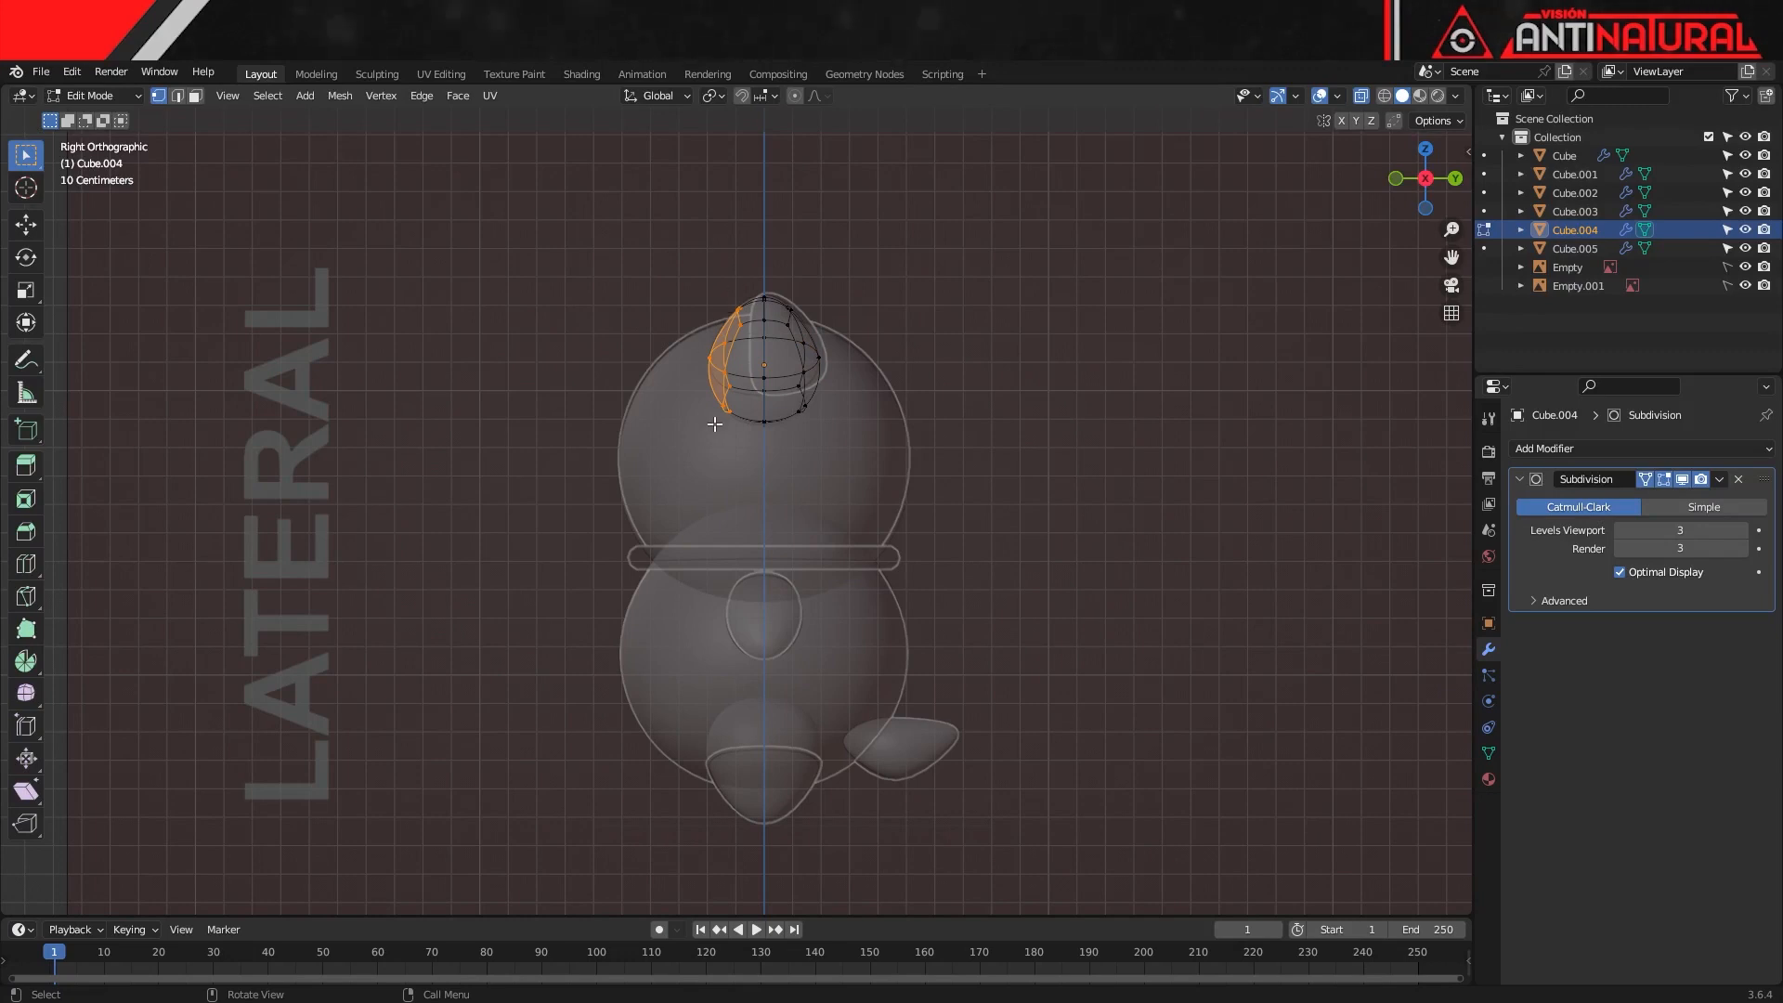
key(s)
key(y)
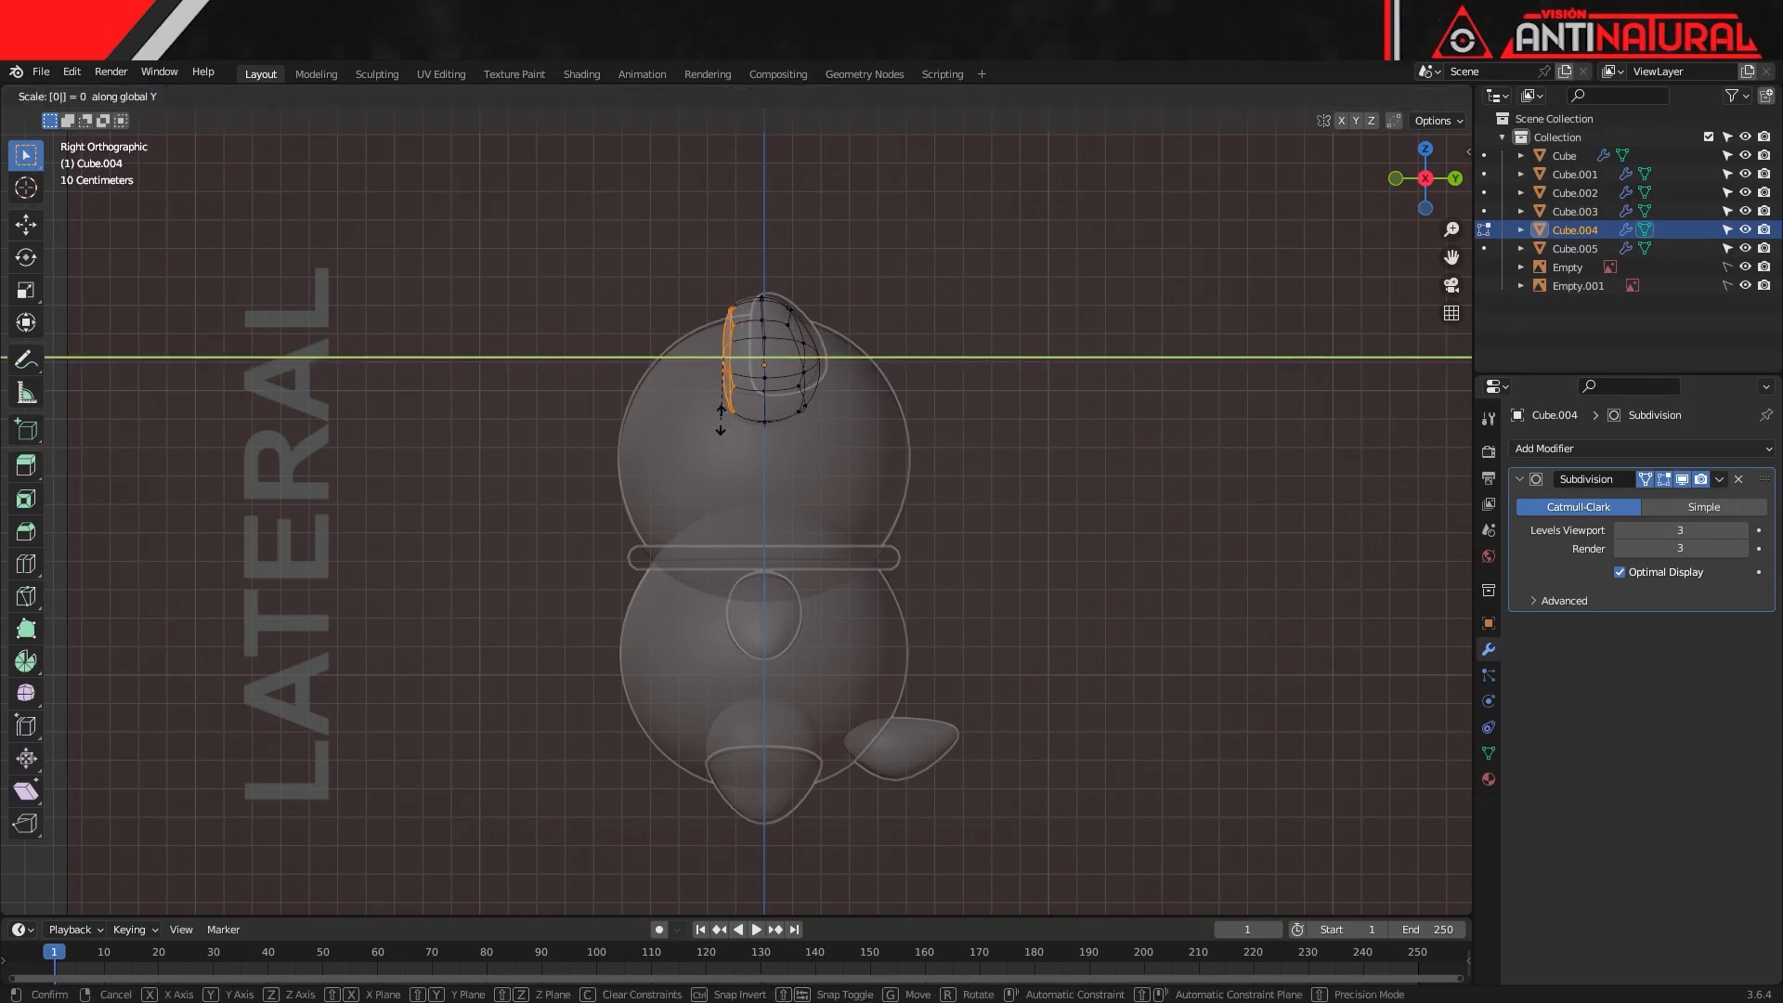
key(Return)
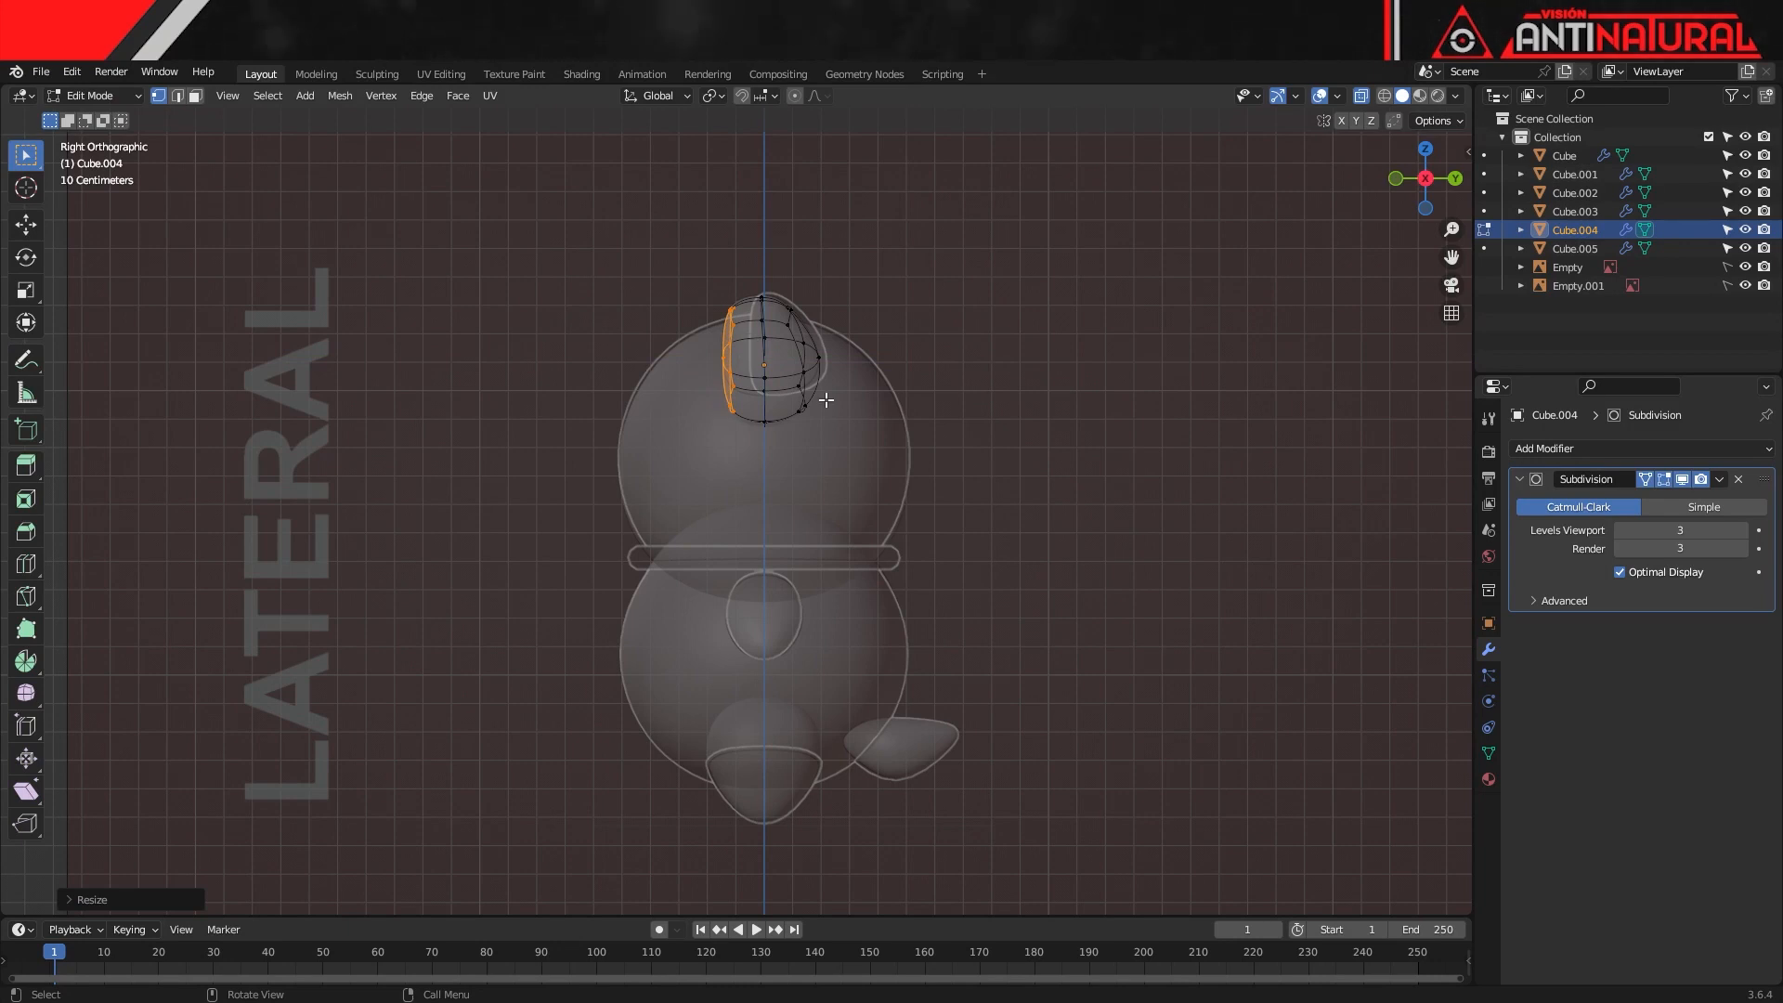
Move the whole ear mesh about 0.04 m along Y and scale it to about 0.84 along Y, matching the lateral ear outline
key(a)
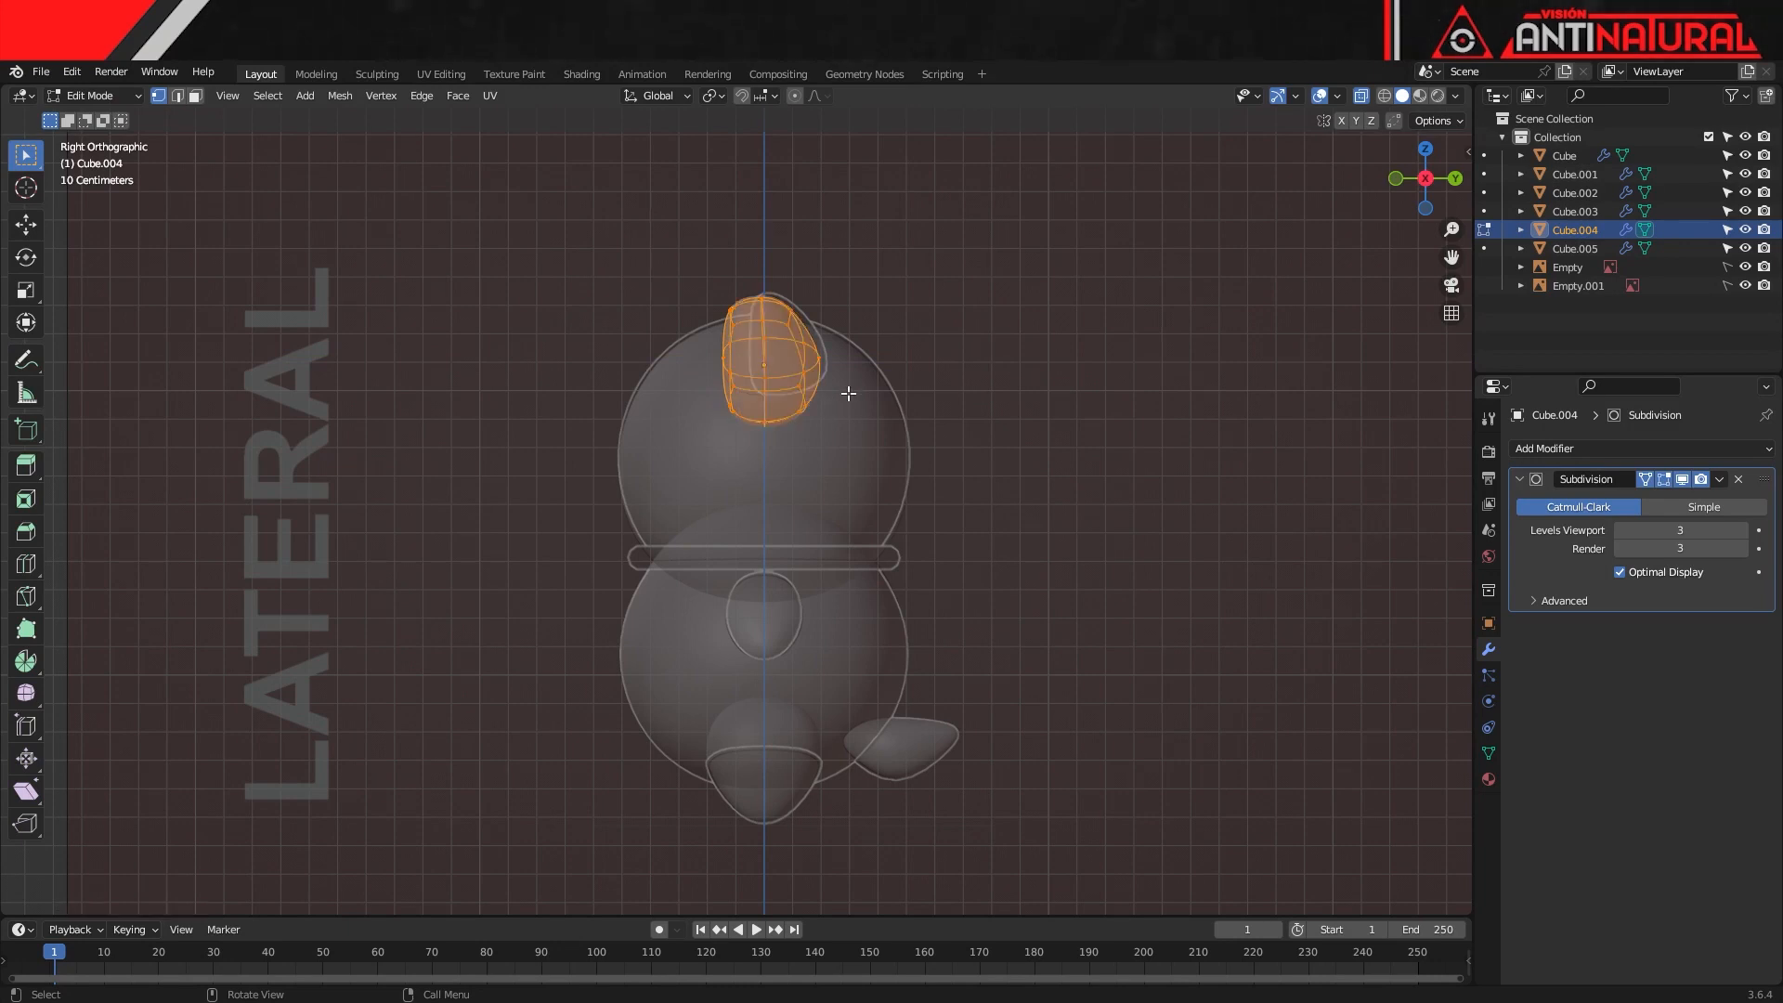
key(g)
key(y)
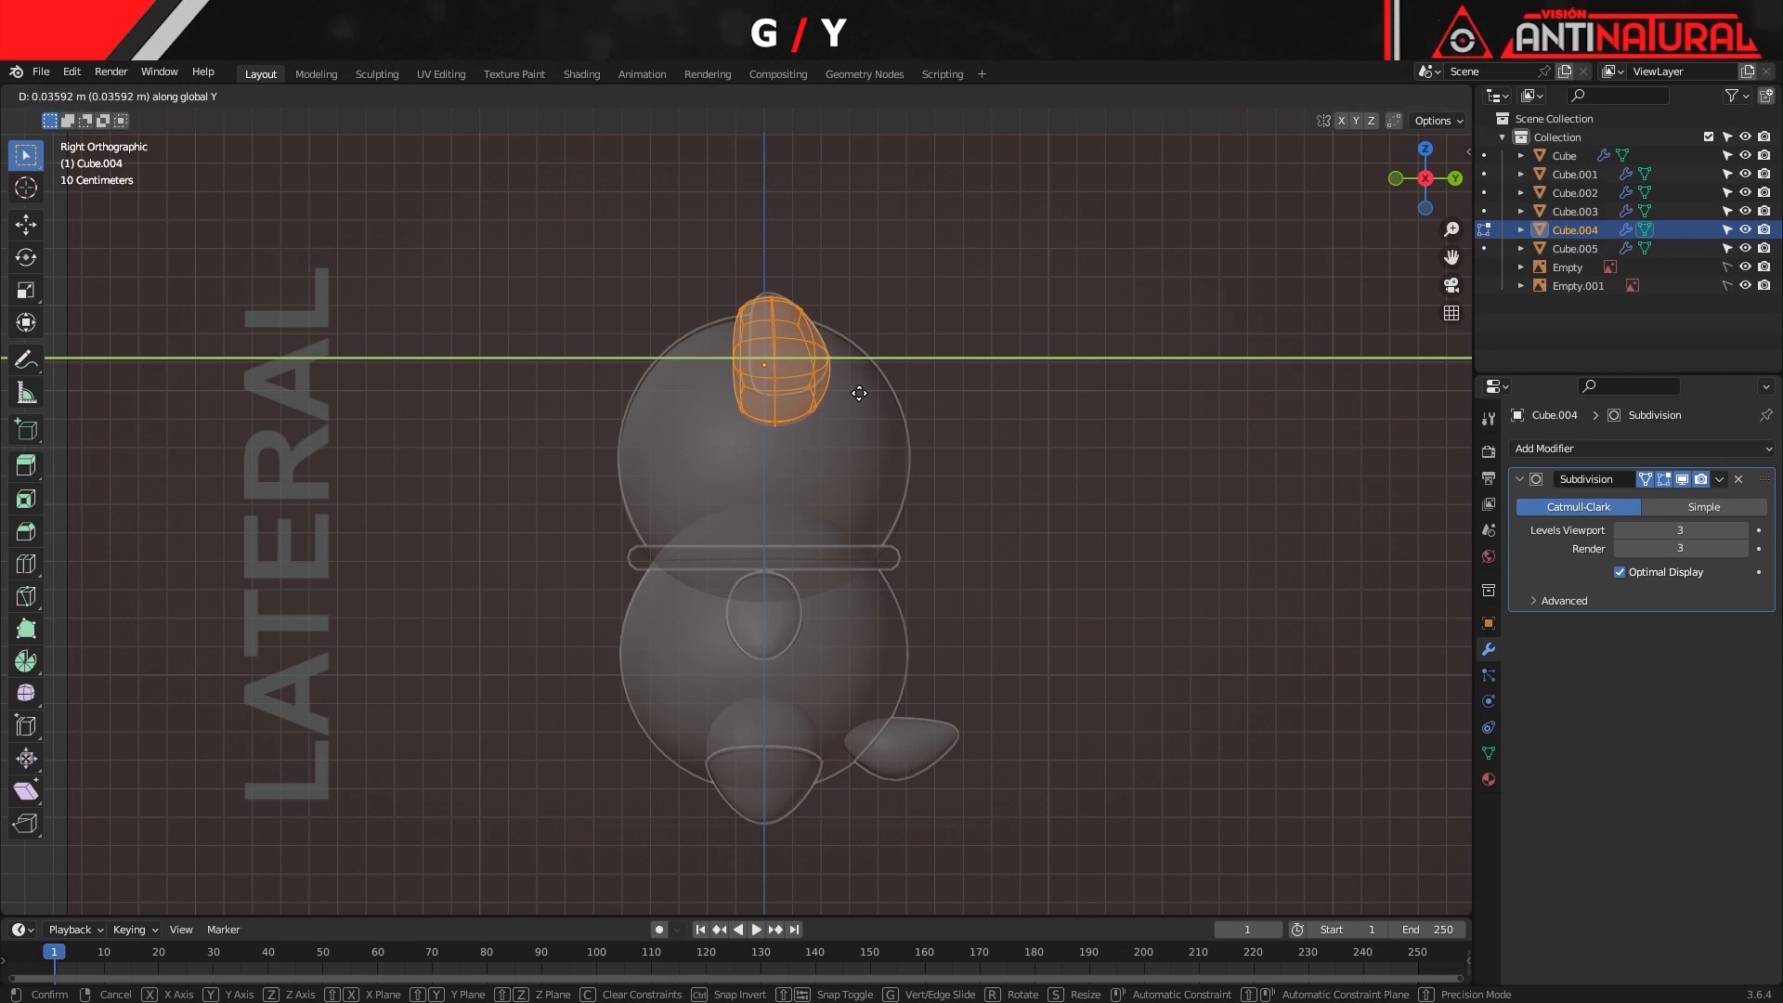
key(Return)
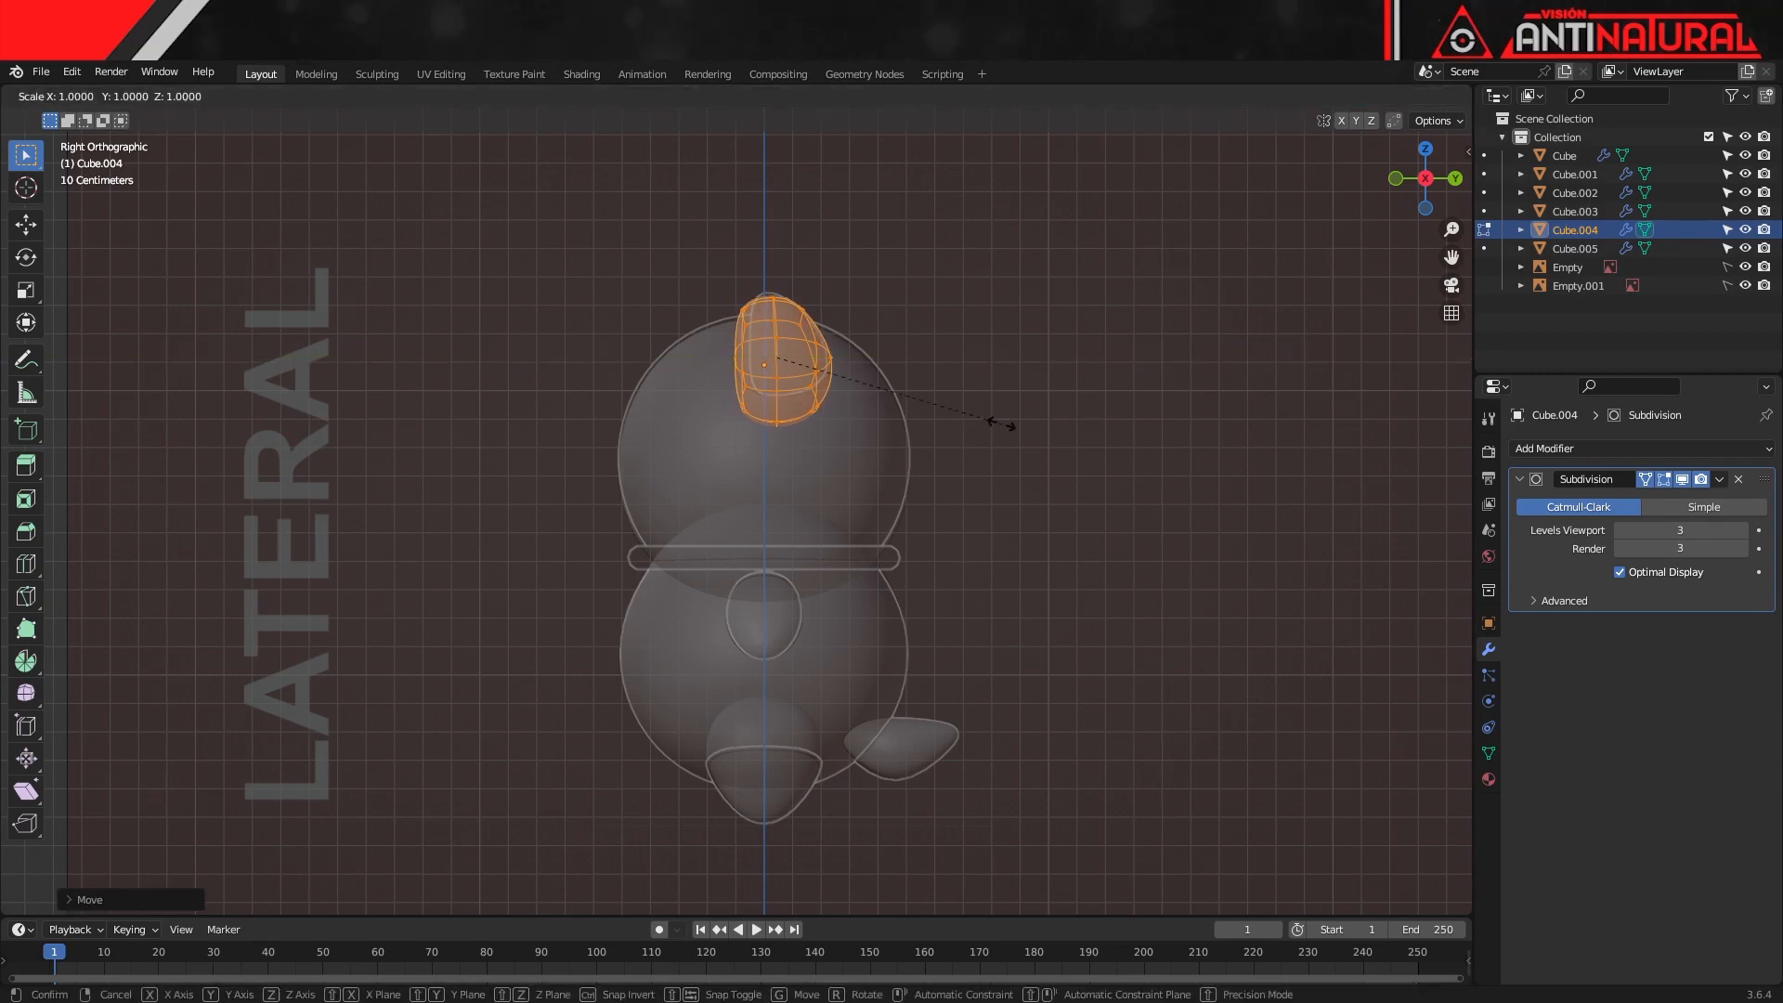
key(s)
key(y)
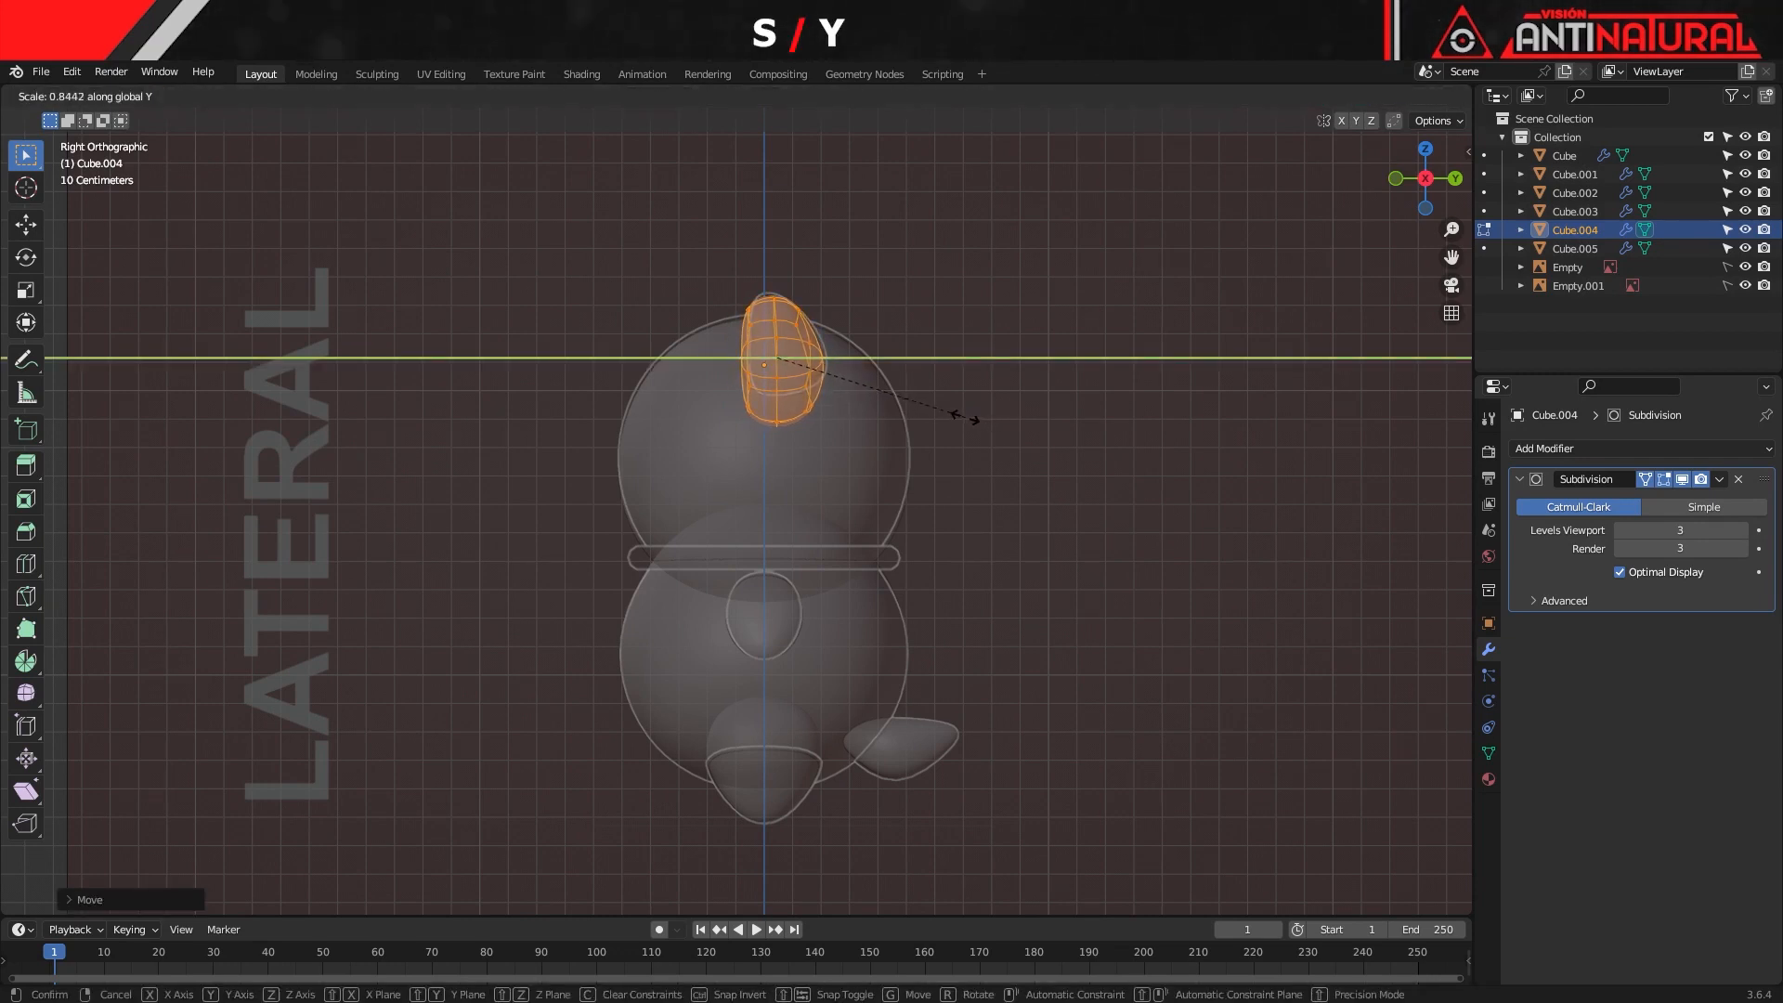
key(Return)
Narrow the ear's tip to about 0.8 along Y, nudge the whole ear mesh along Y onto its outline, and return to Object Mode
drag(733, 329, 845, 260)
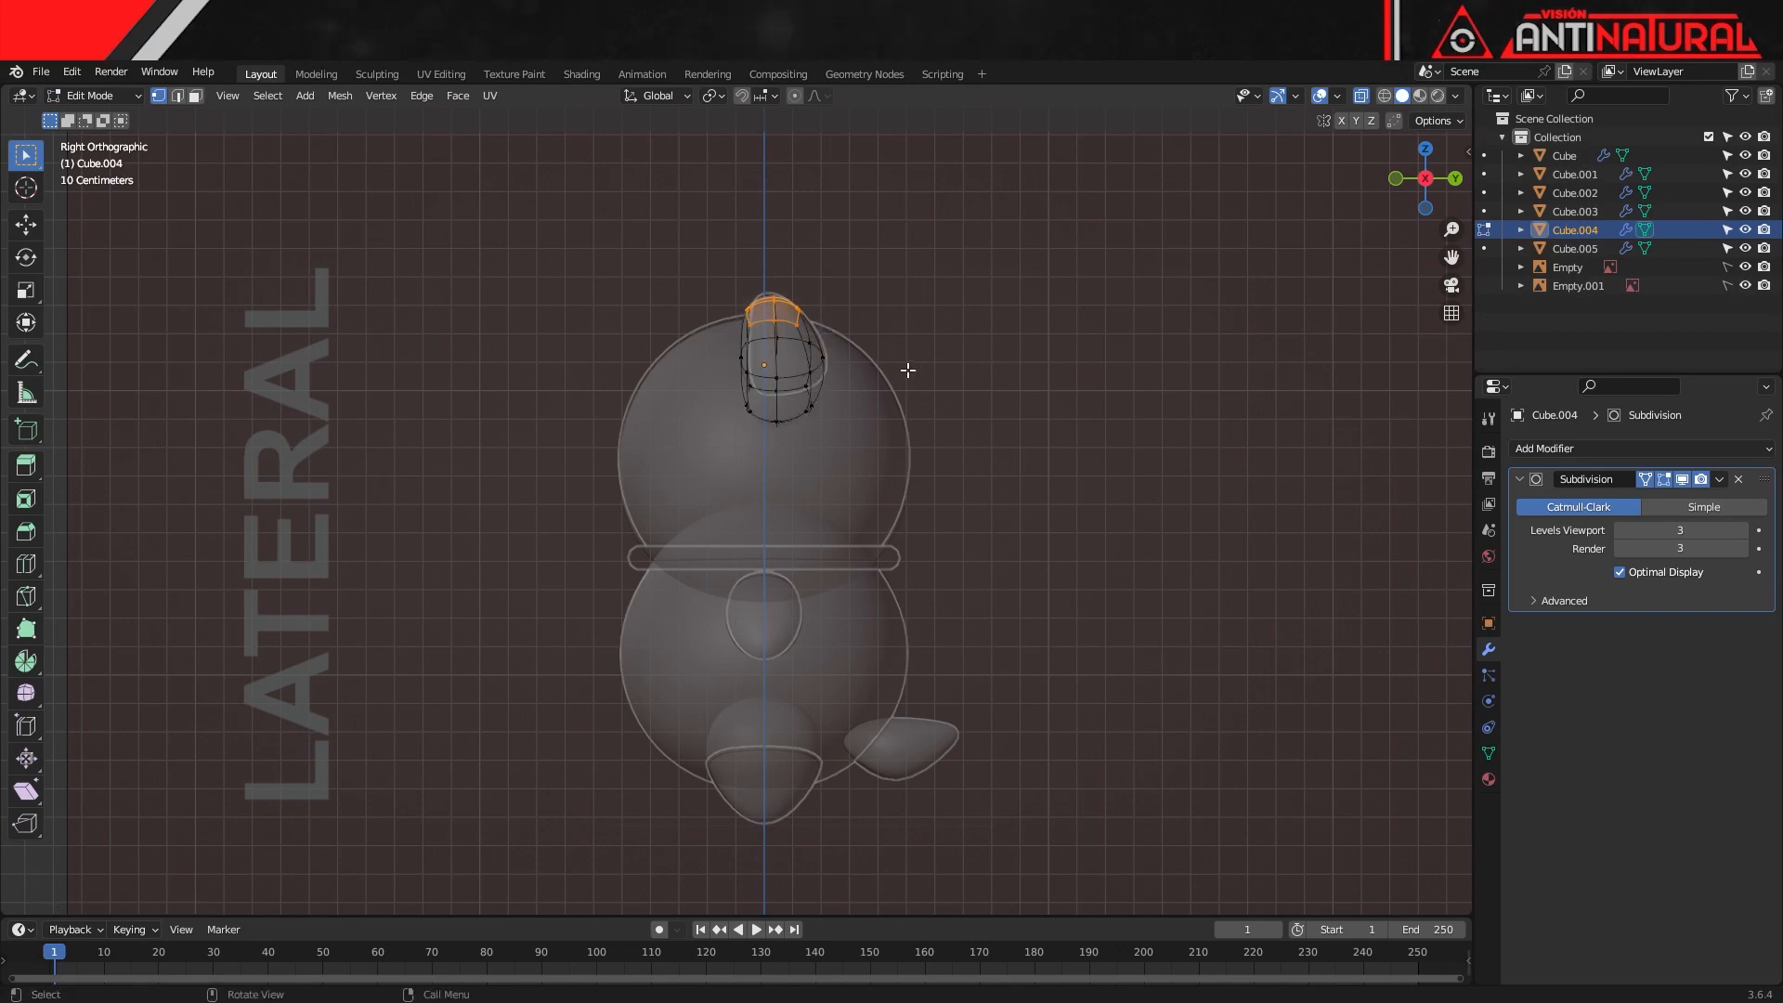
key(s)
key(y)
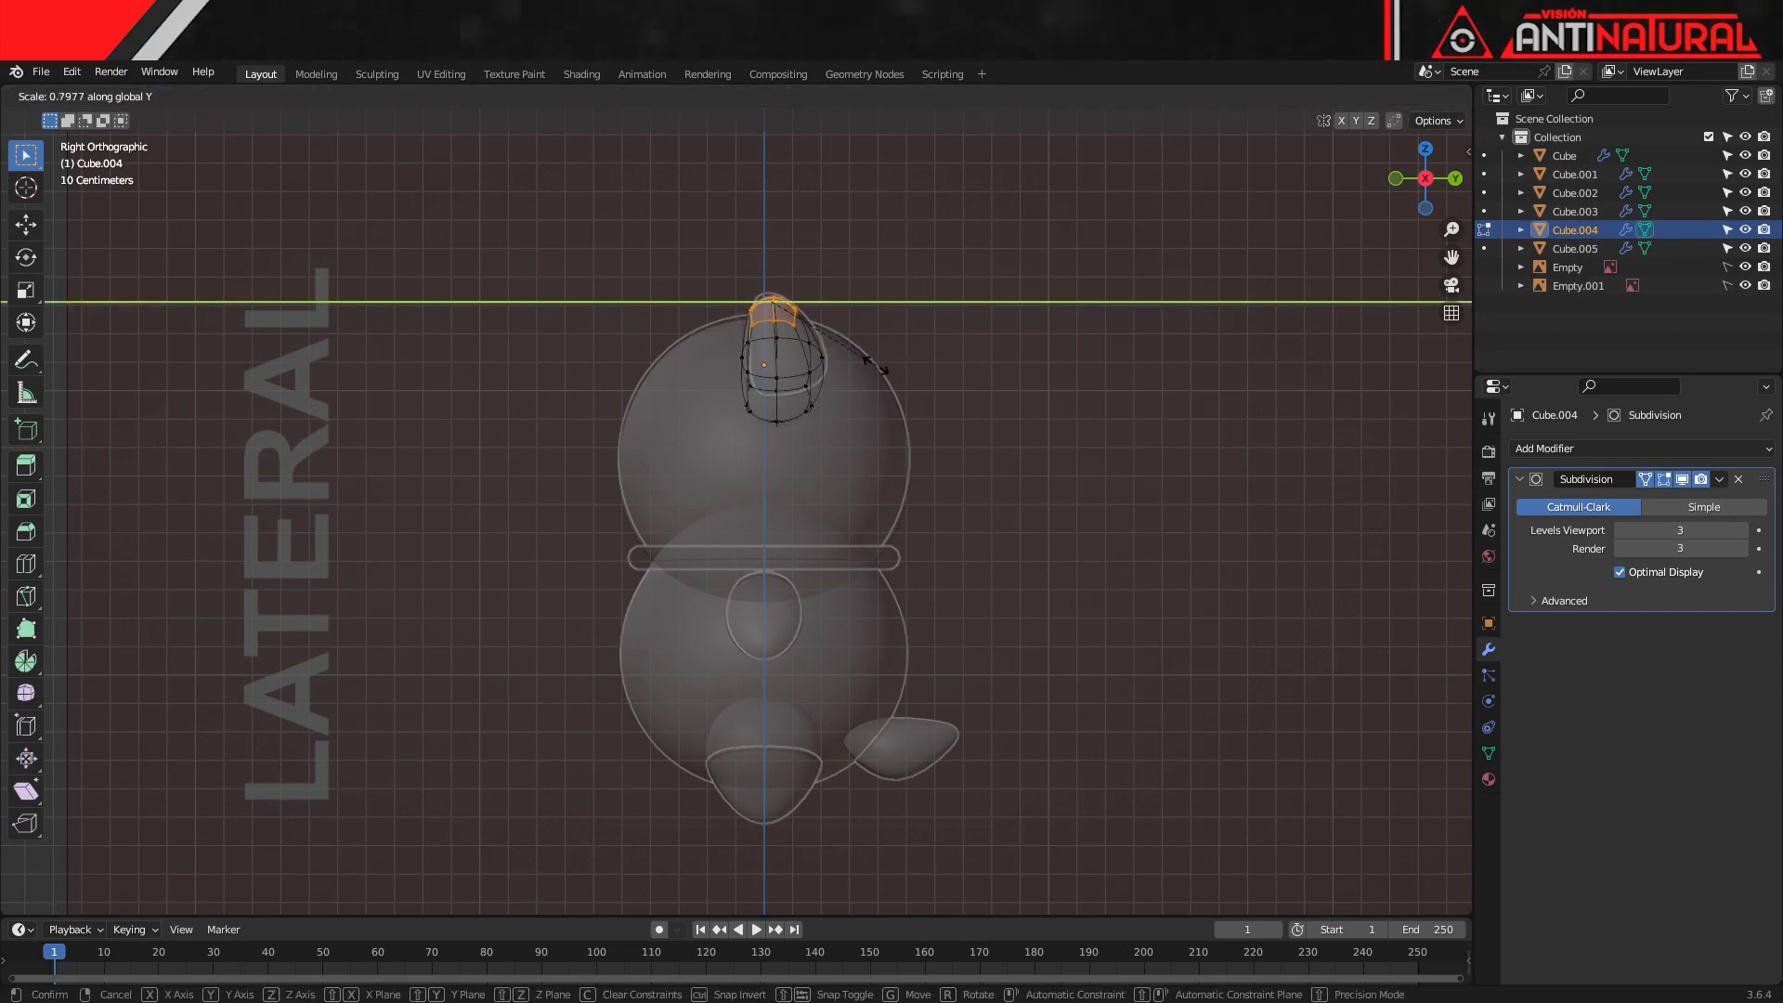
key(Return)
key(a)
key(g)
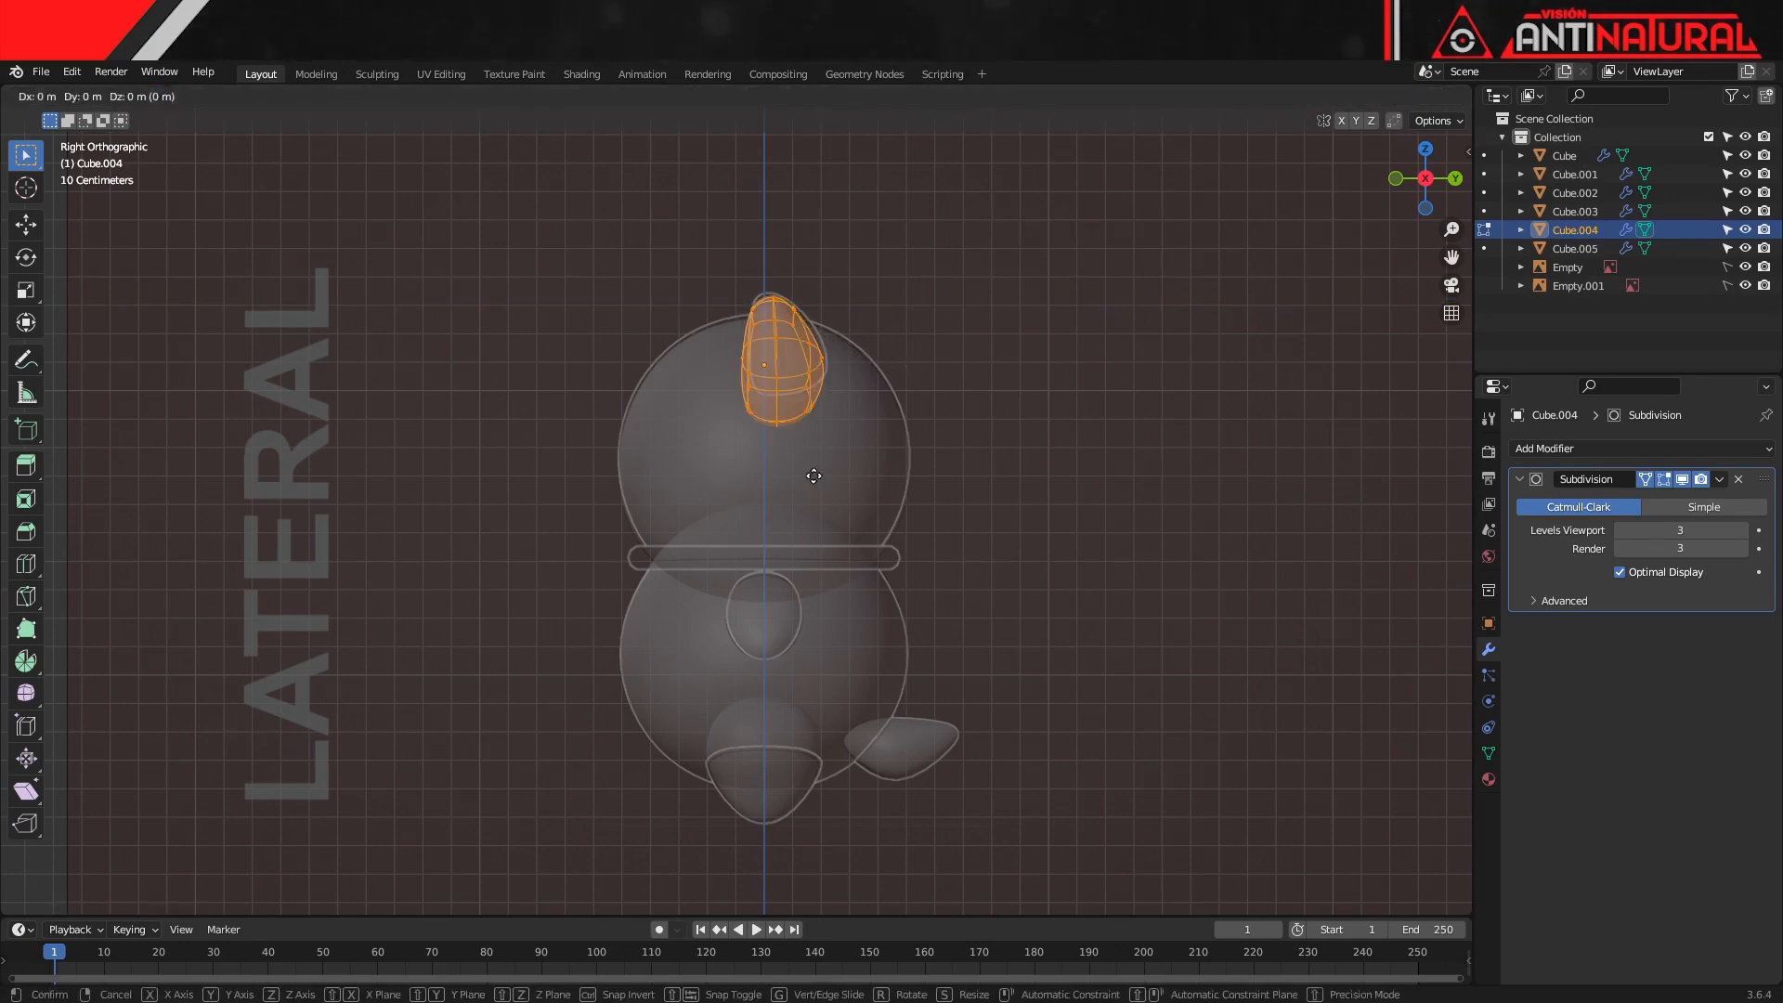
key(y)
click(840, 467)
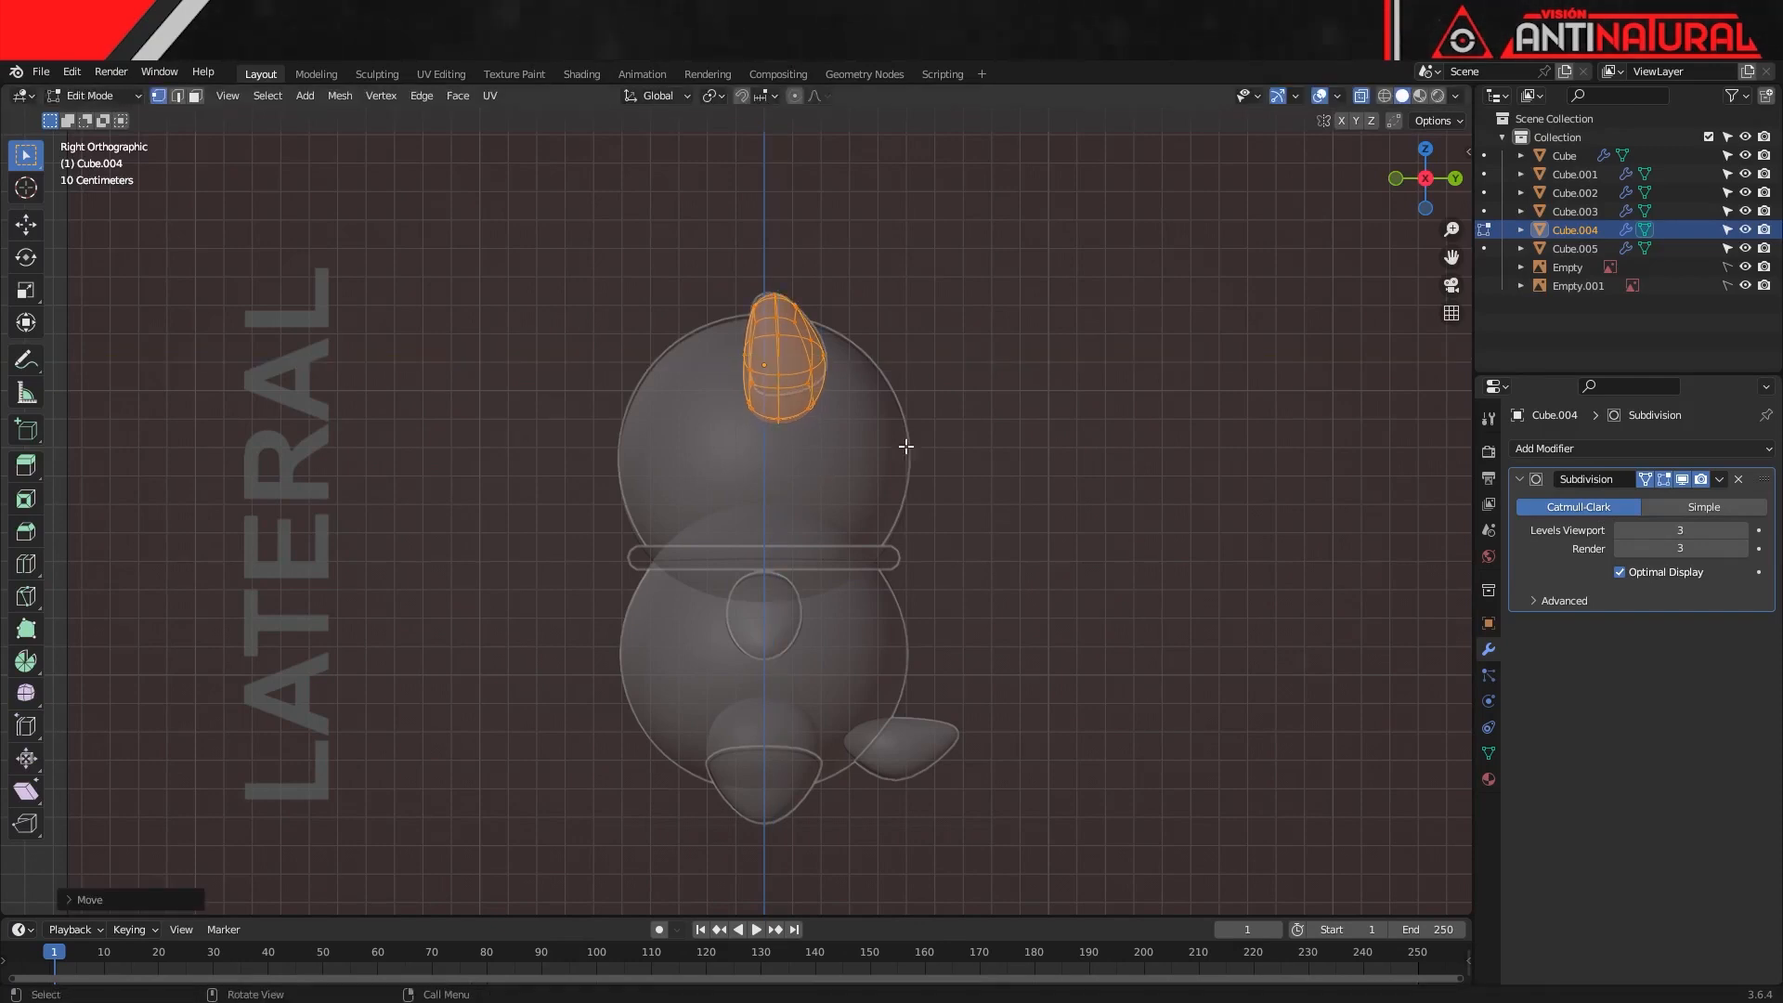
key(Tab)
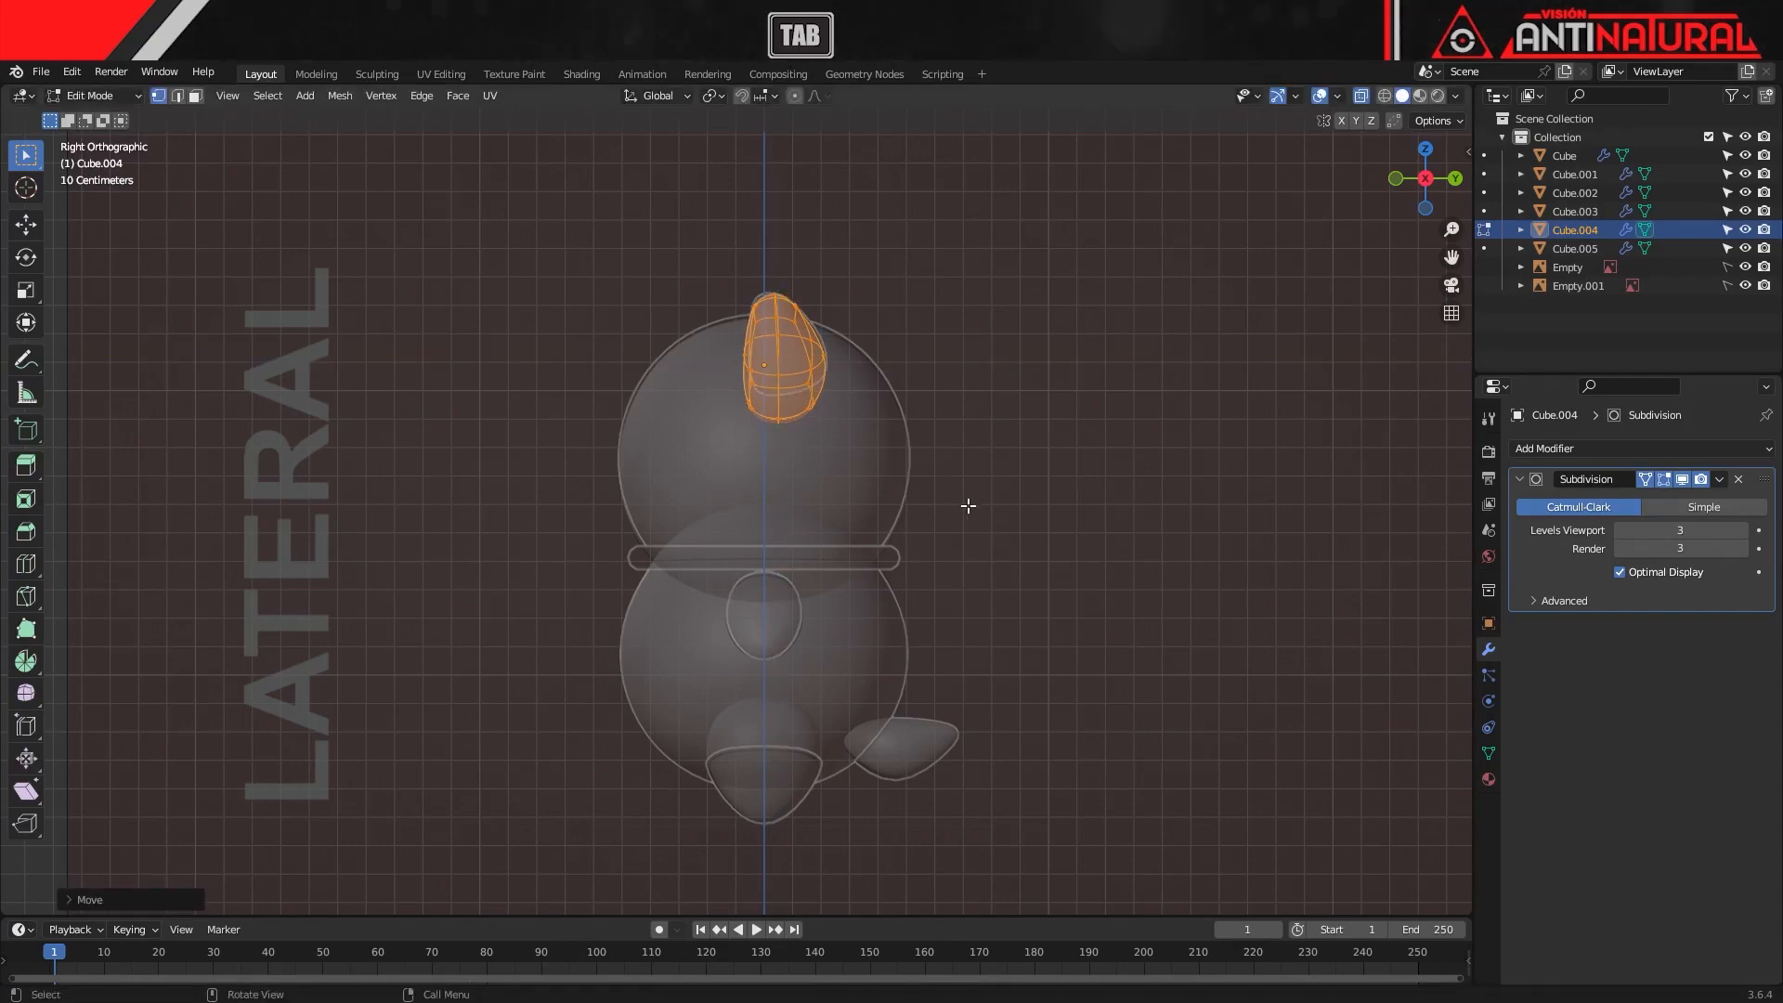
In the front view, move the tail about 1.4 m along negative X to the body's centre line
key(KP_1)
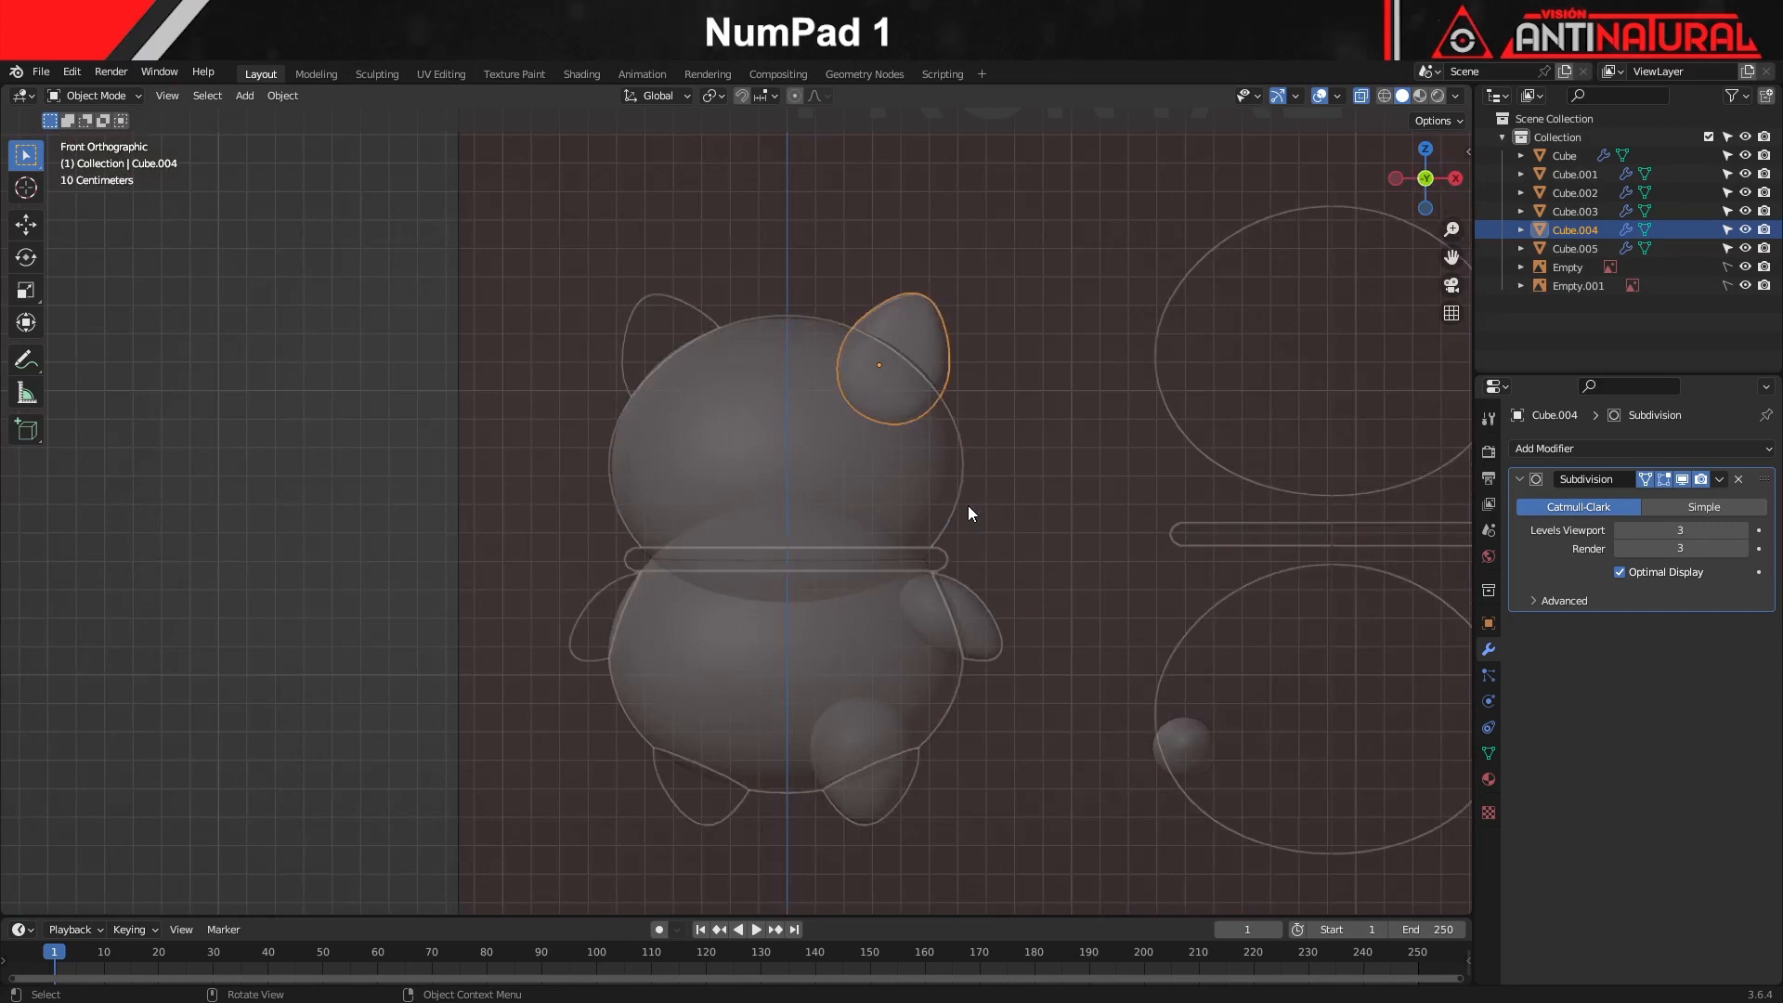
click(1190, 747)
key(g)
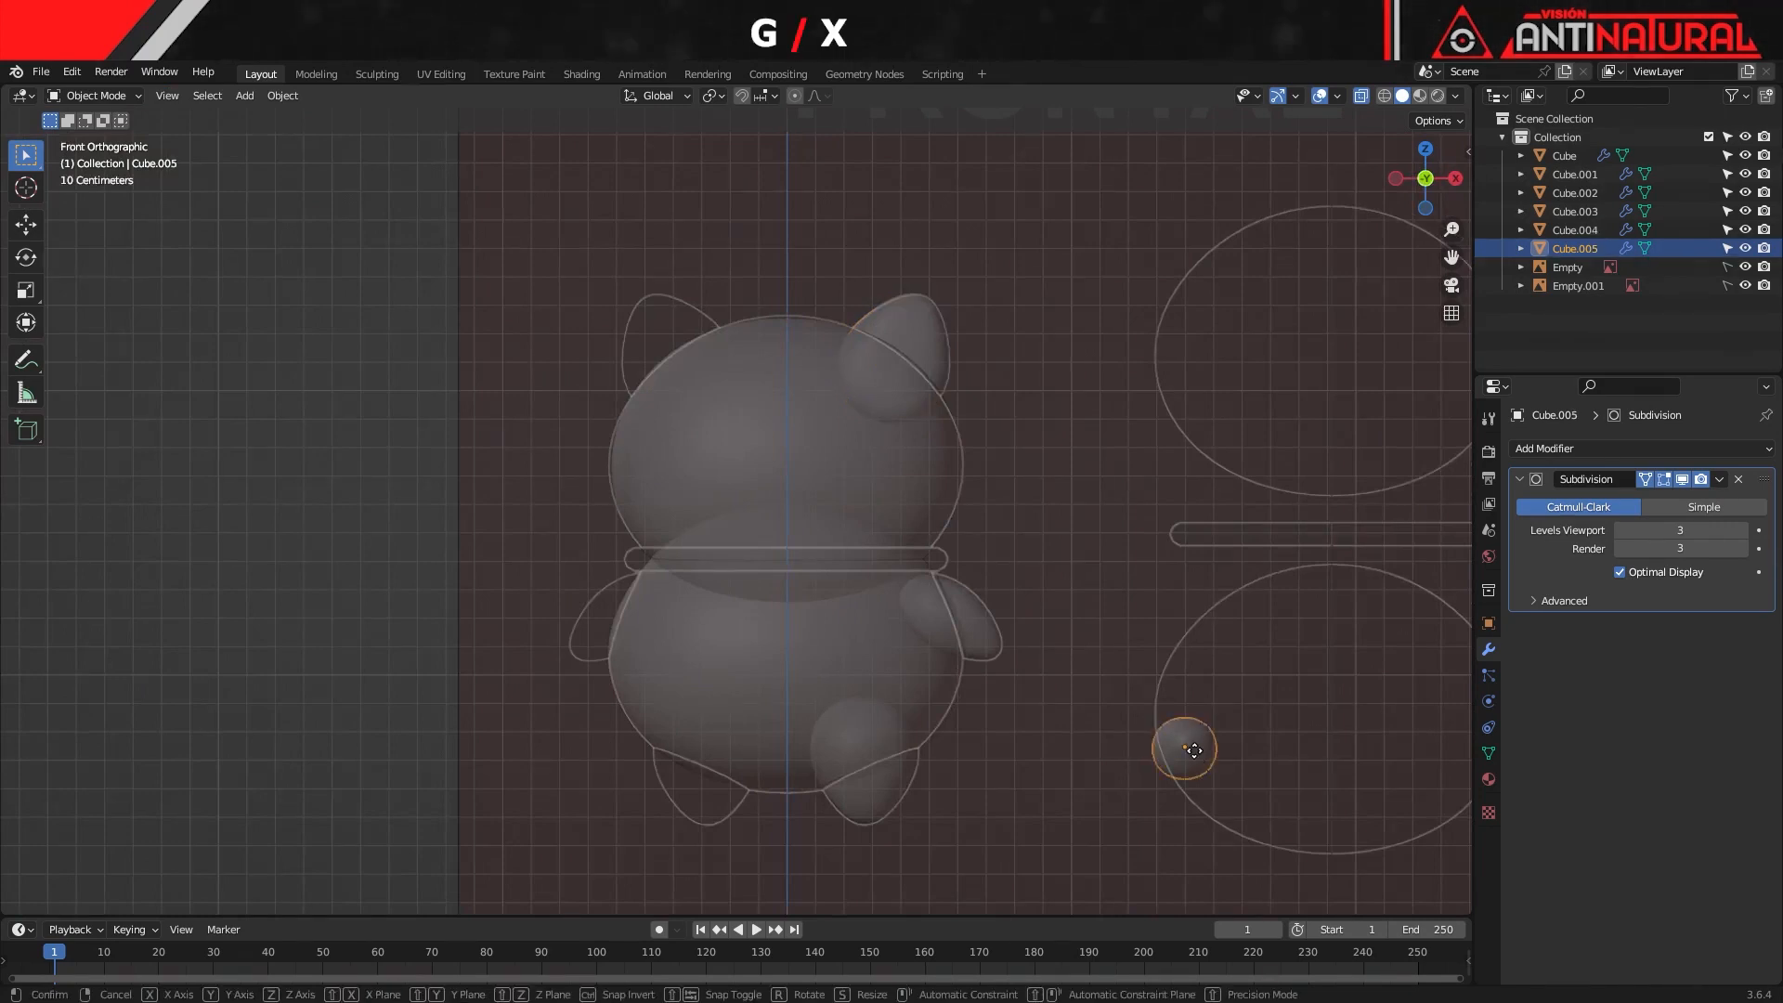
key(x)
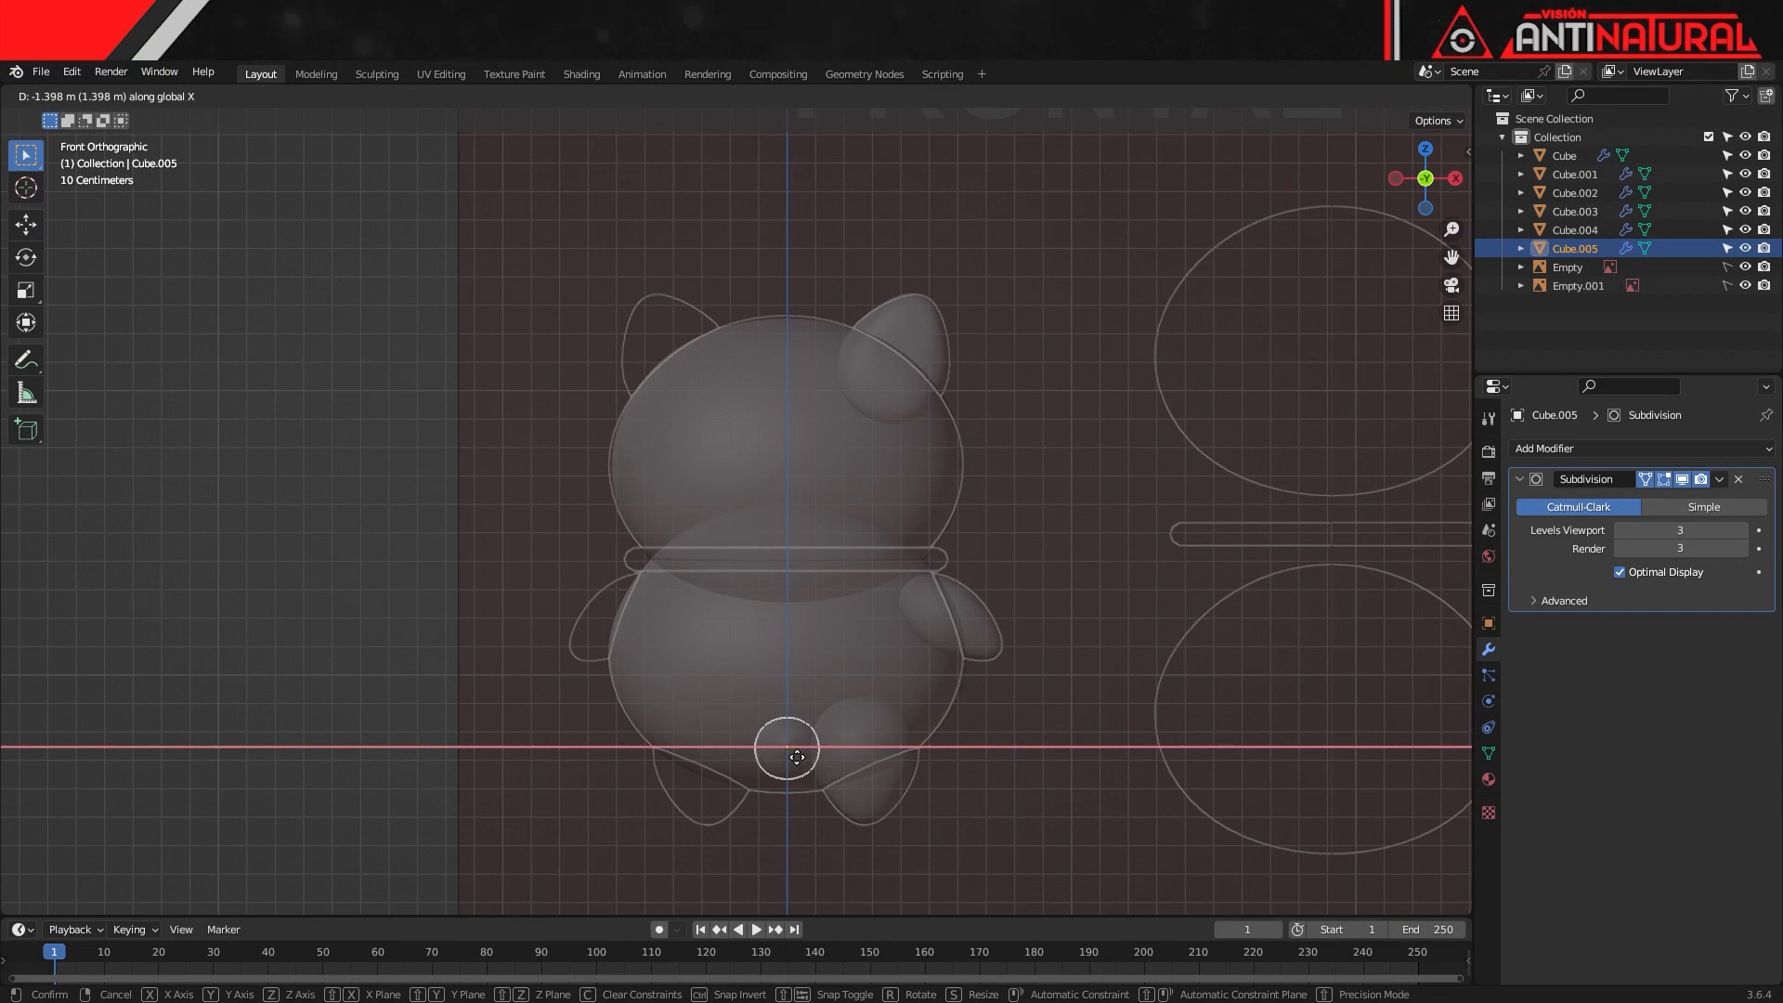
click(797, 756)
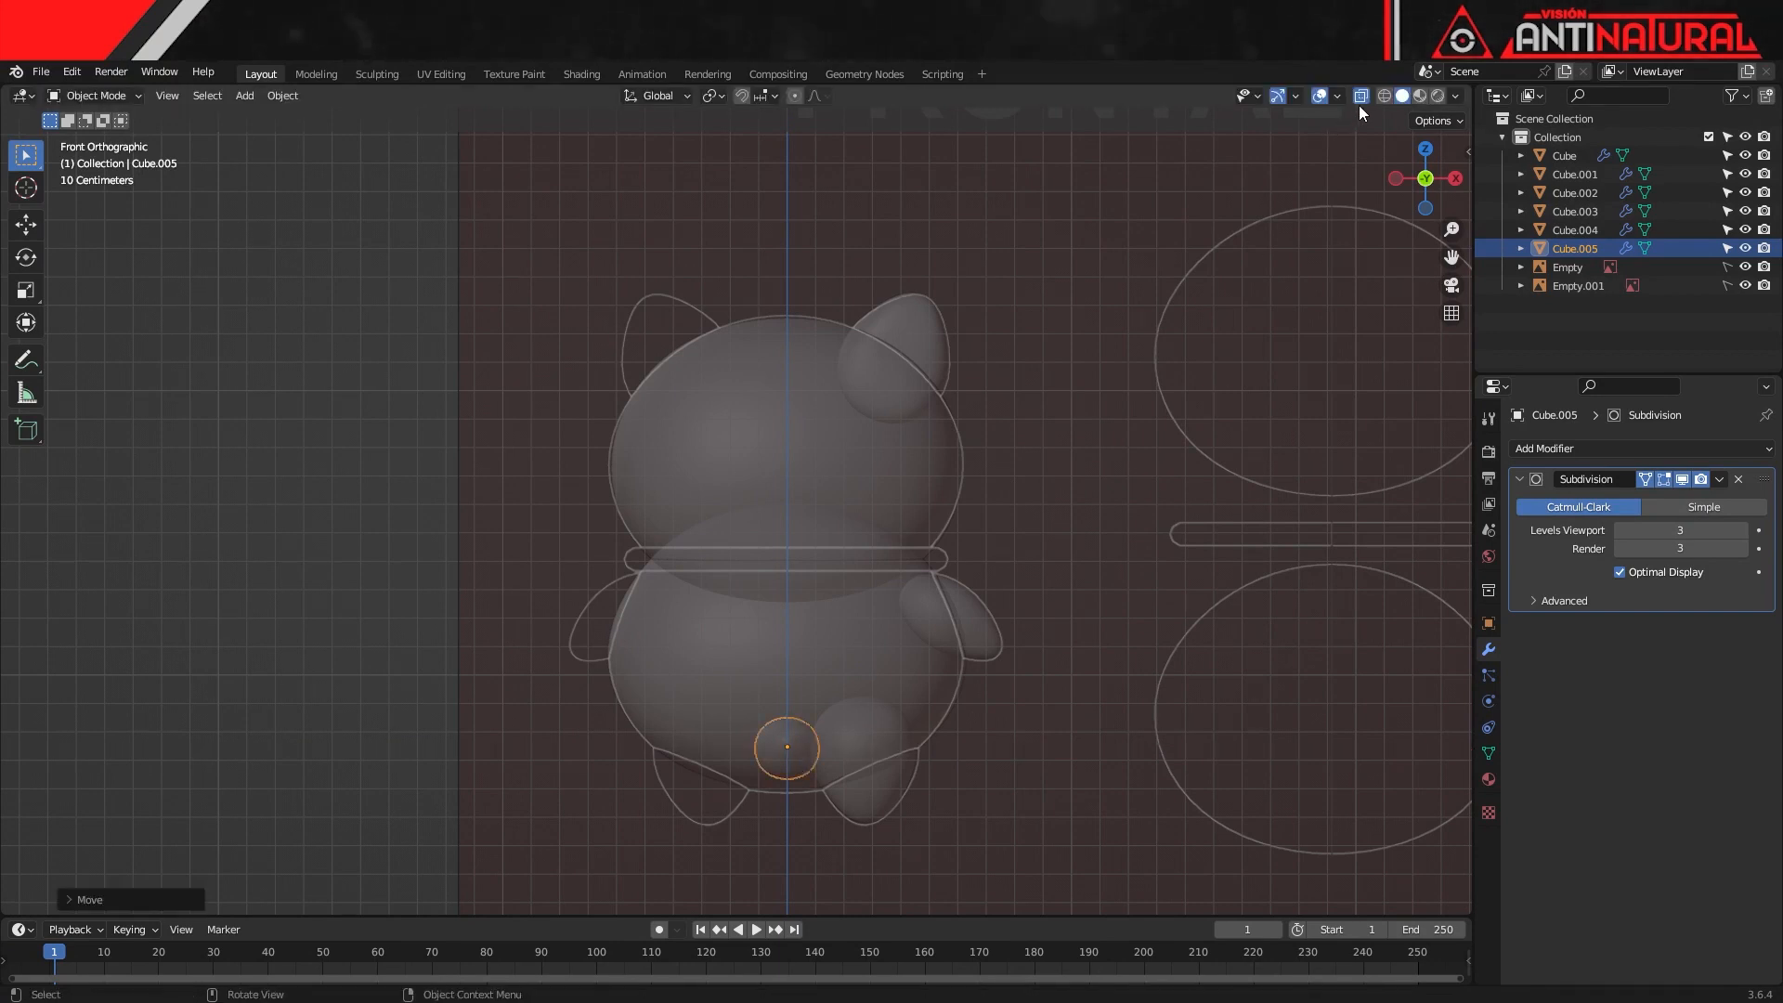
Add a Bezier circle and raise it along Z to the neck between head and body
middle_drag(1281, 260, 1014, 657)
key(shift+a)
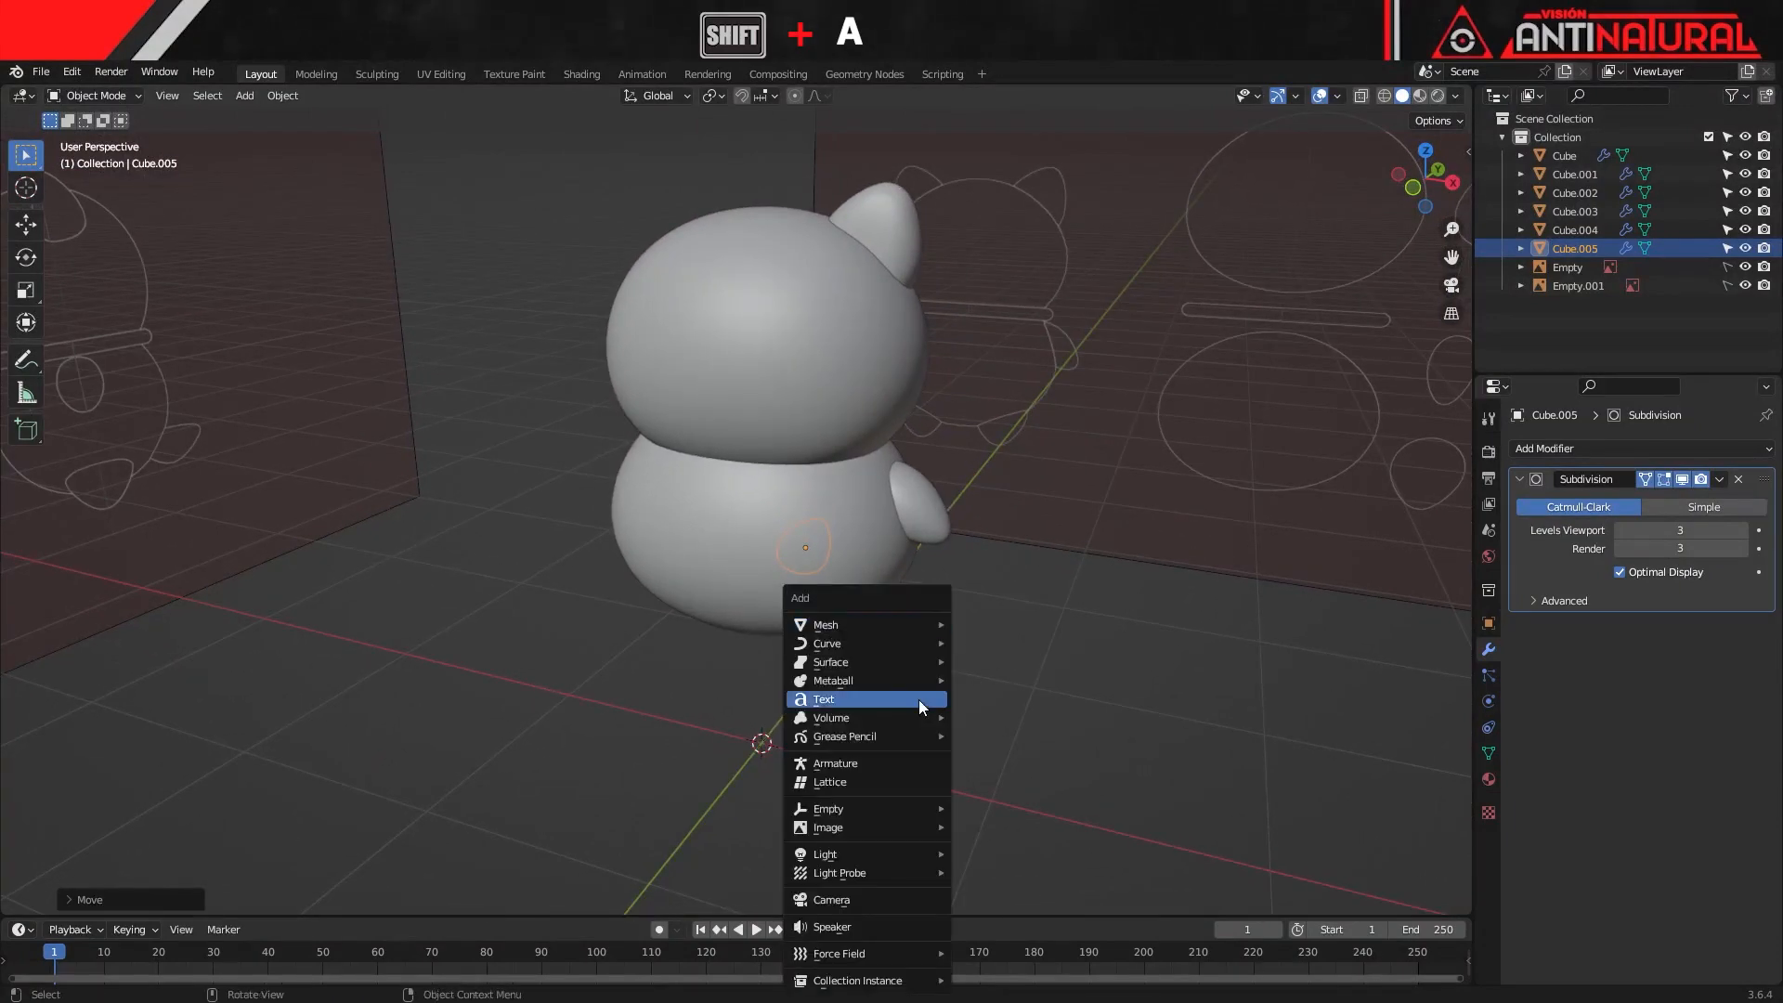
mouse_move(914, 644)
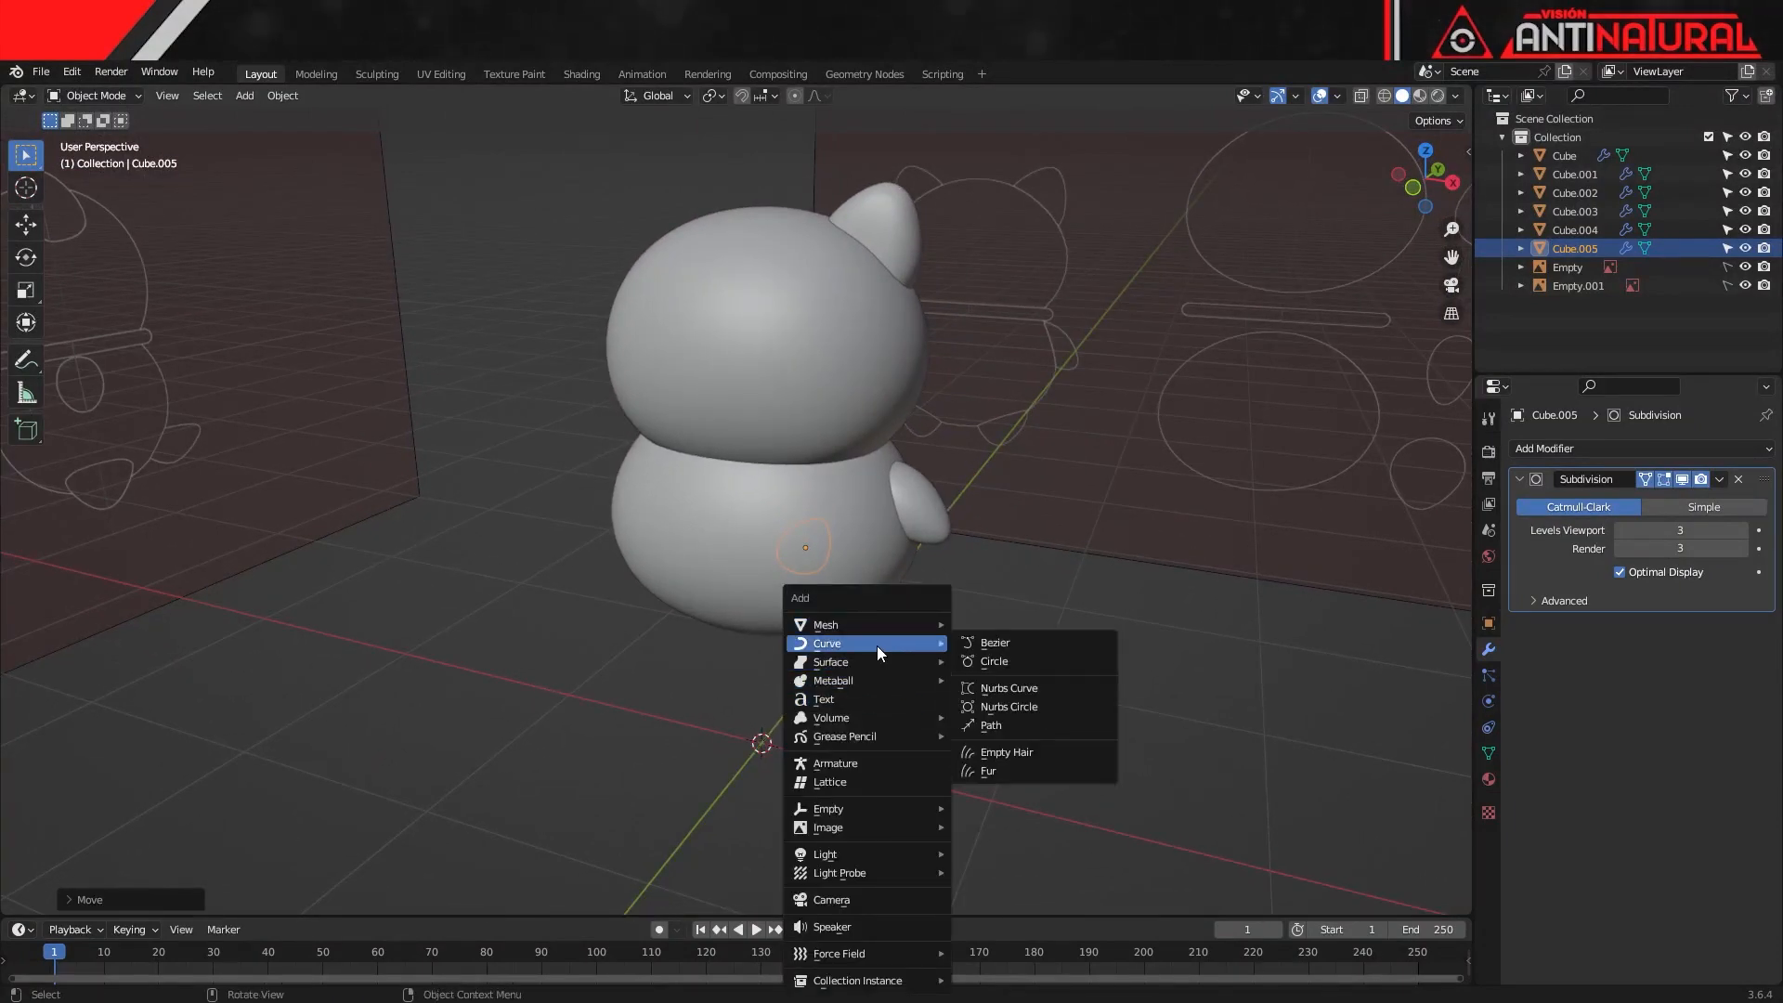
click(994, 660)
key(g)
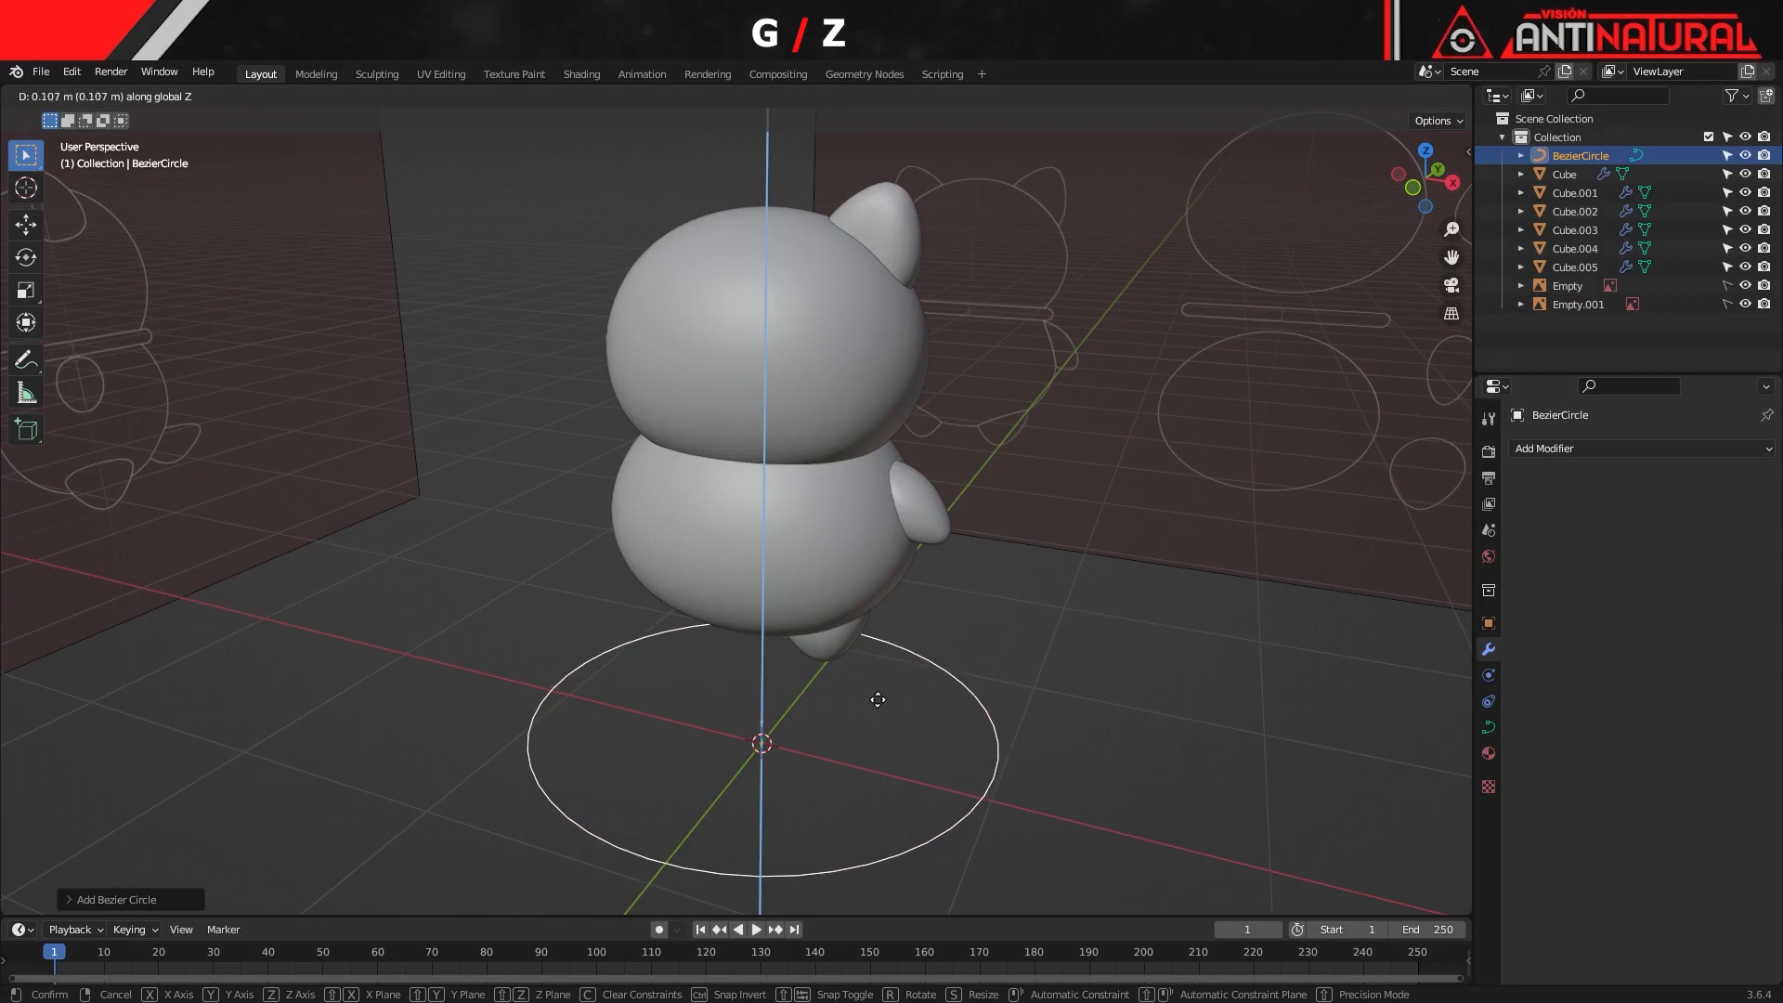
click(892, 447)
In the front view, lower the circle to the collar outline's height and scale it along X to the collar's width
key(KP_1)
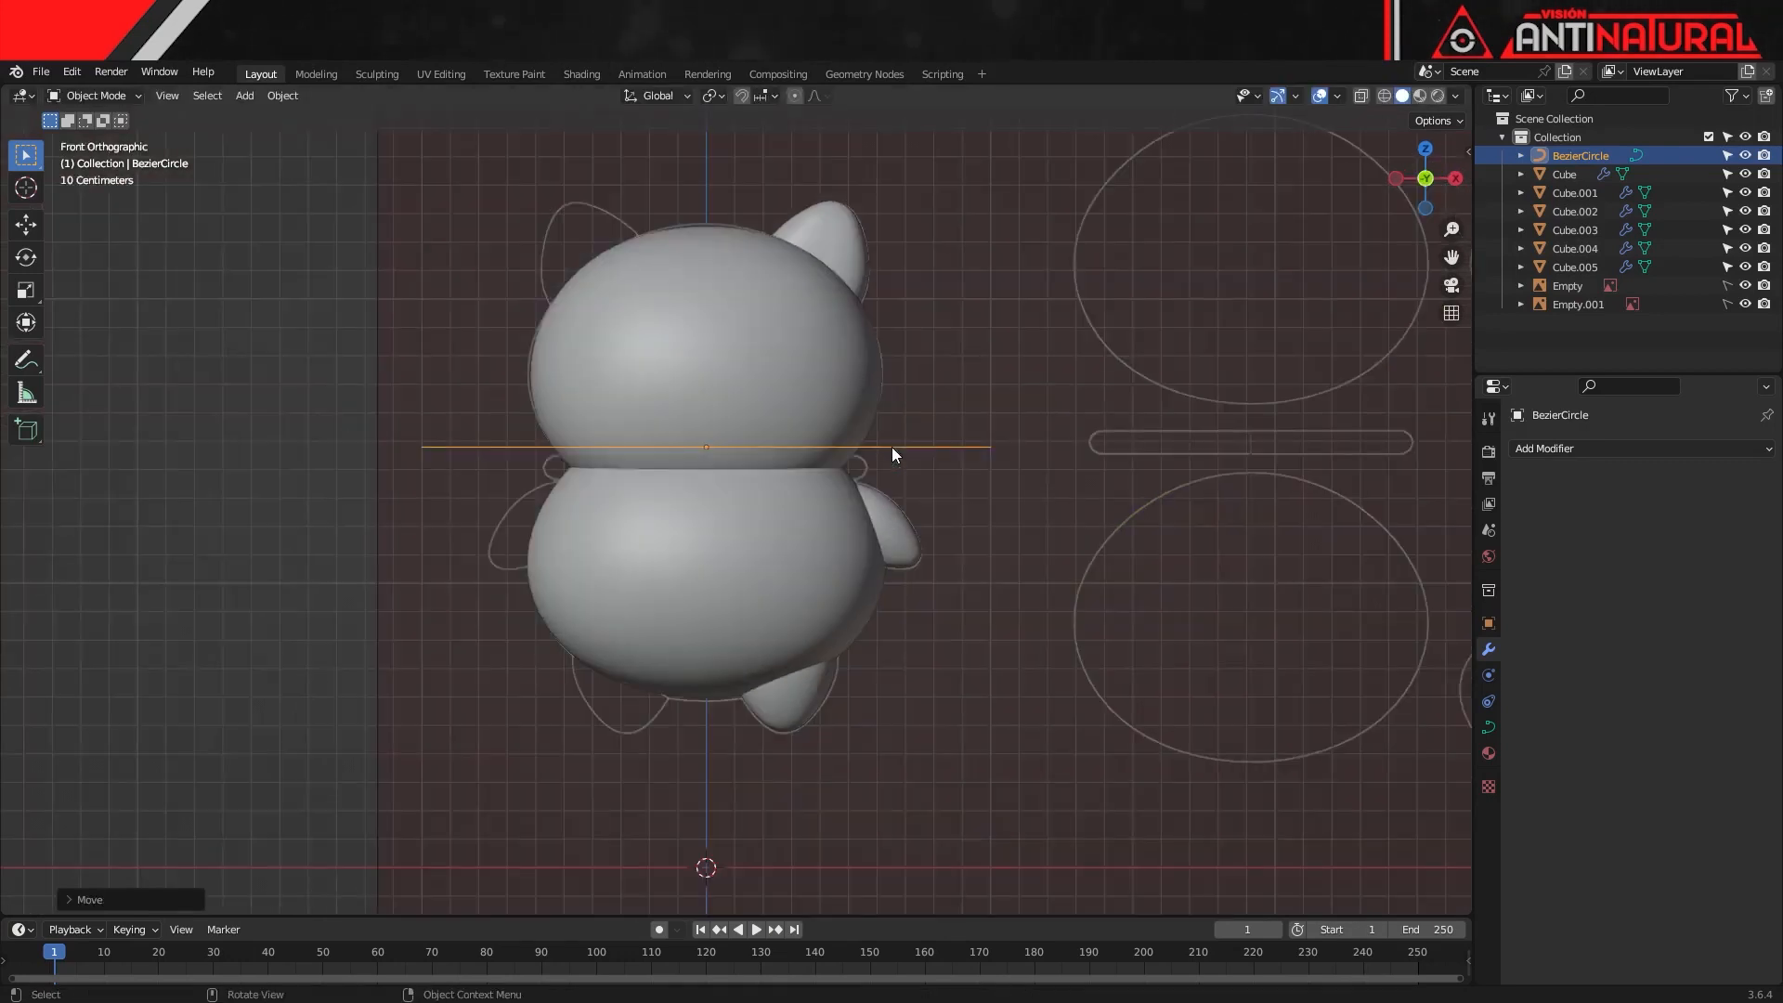
key(g)
key(z)
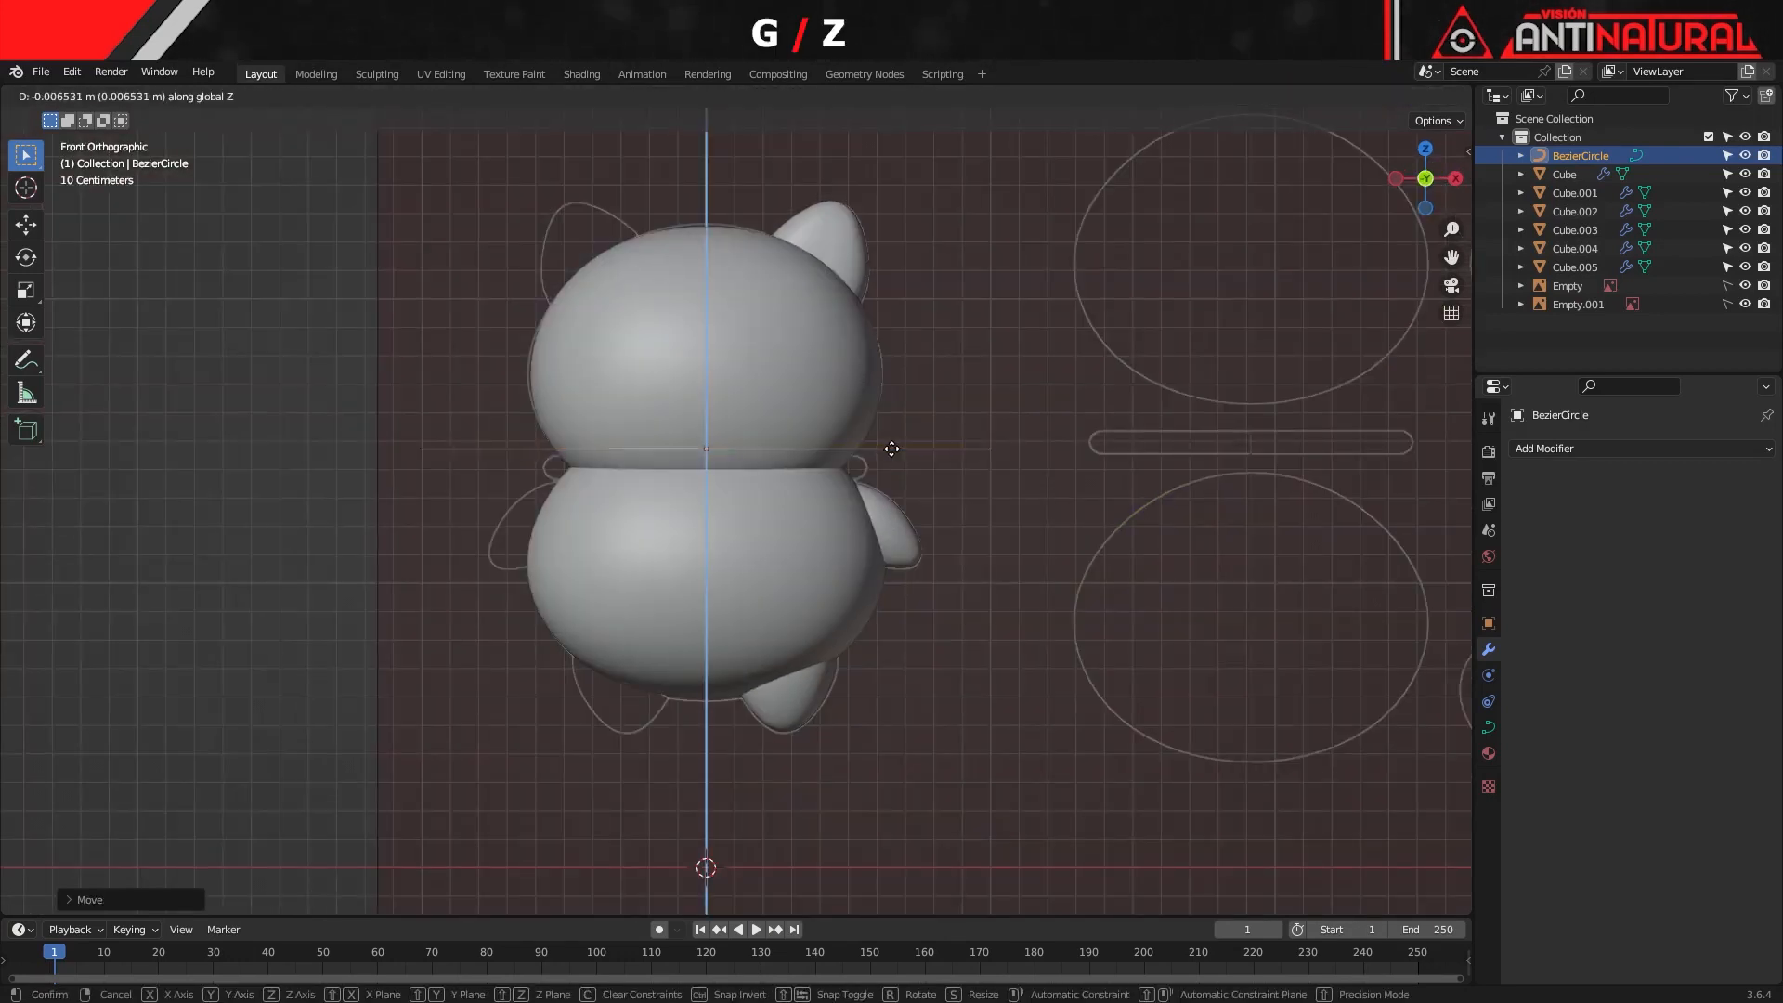
click(891, 467)
key(s)
key(x)
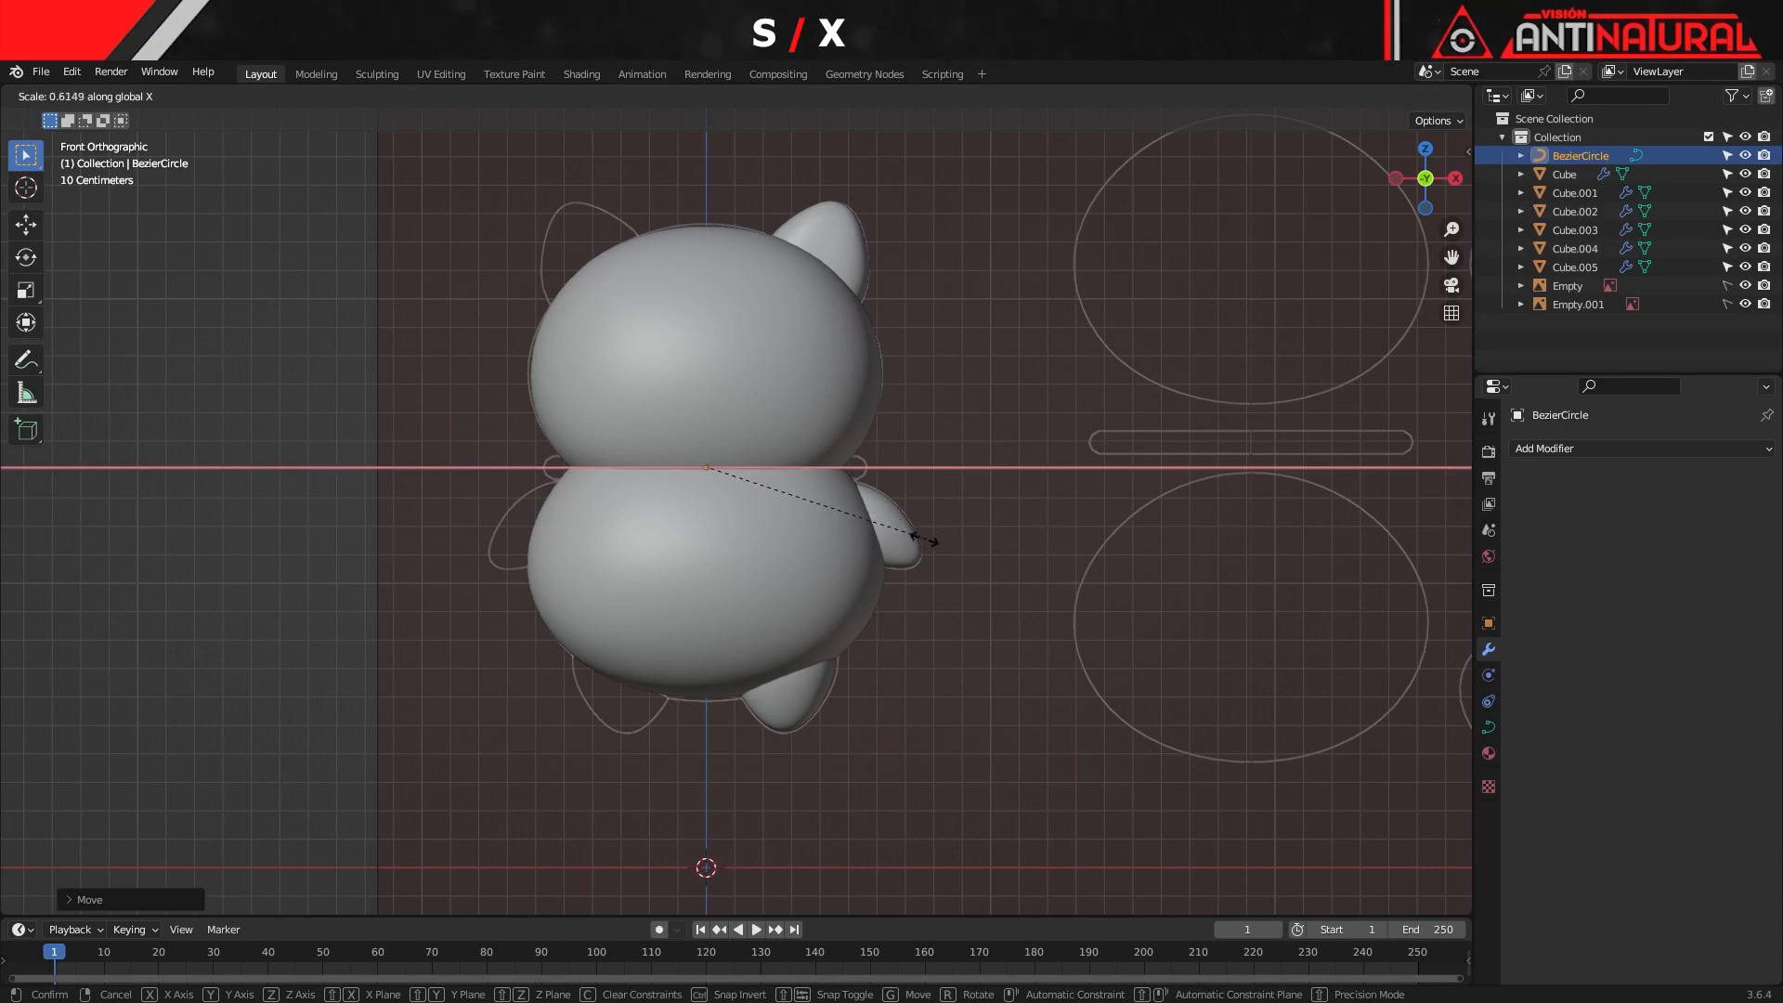
click(907, 525)
In the right side view, scale the circle along Y to fit the lateral collar outline
scroll(906, 525, up, 4)
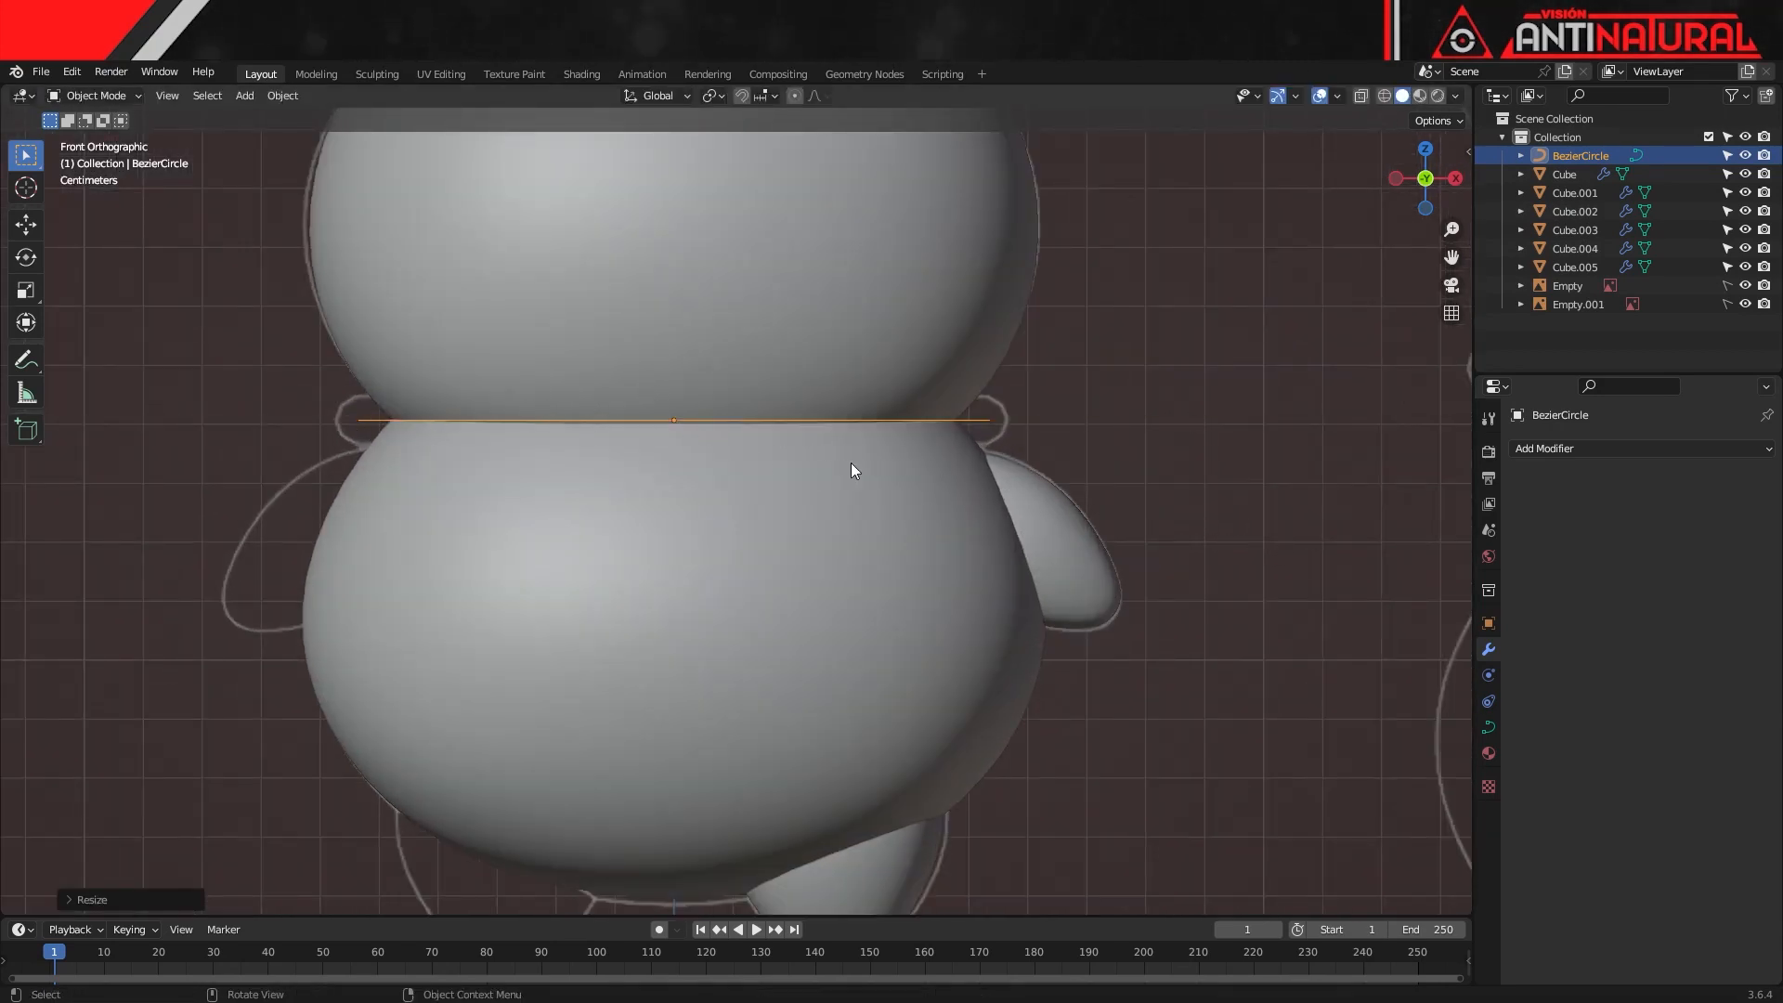
scroll(850, 462, up, 1)
key(KP_3)
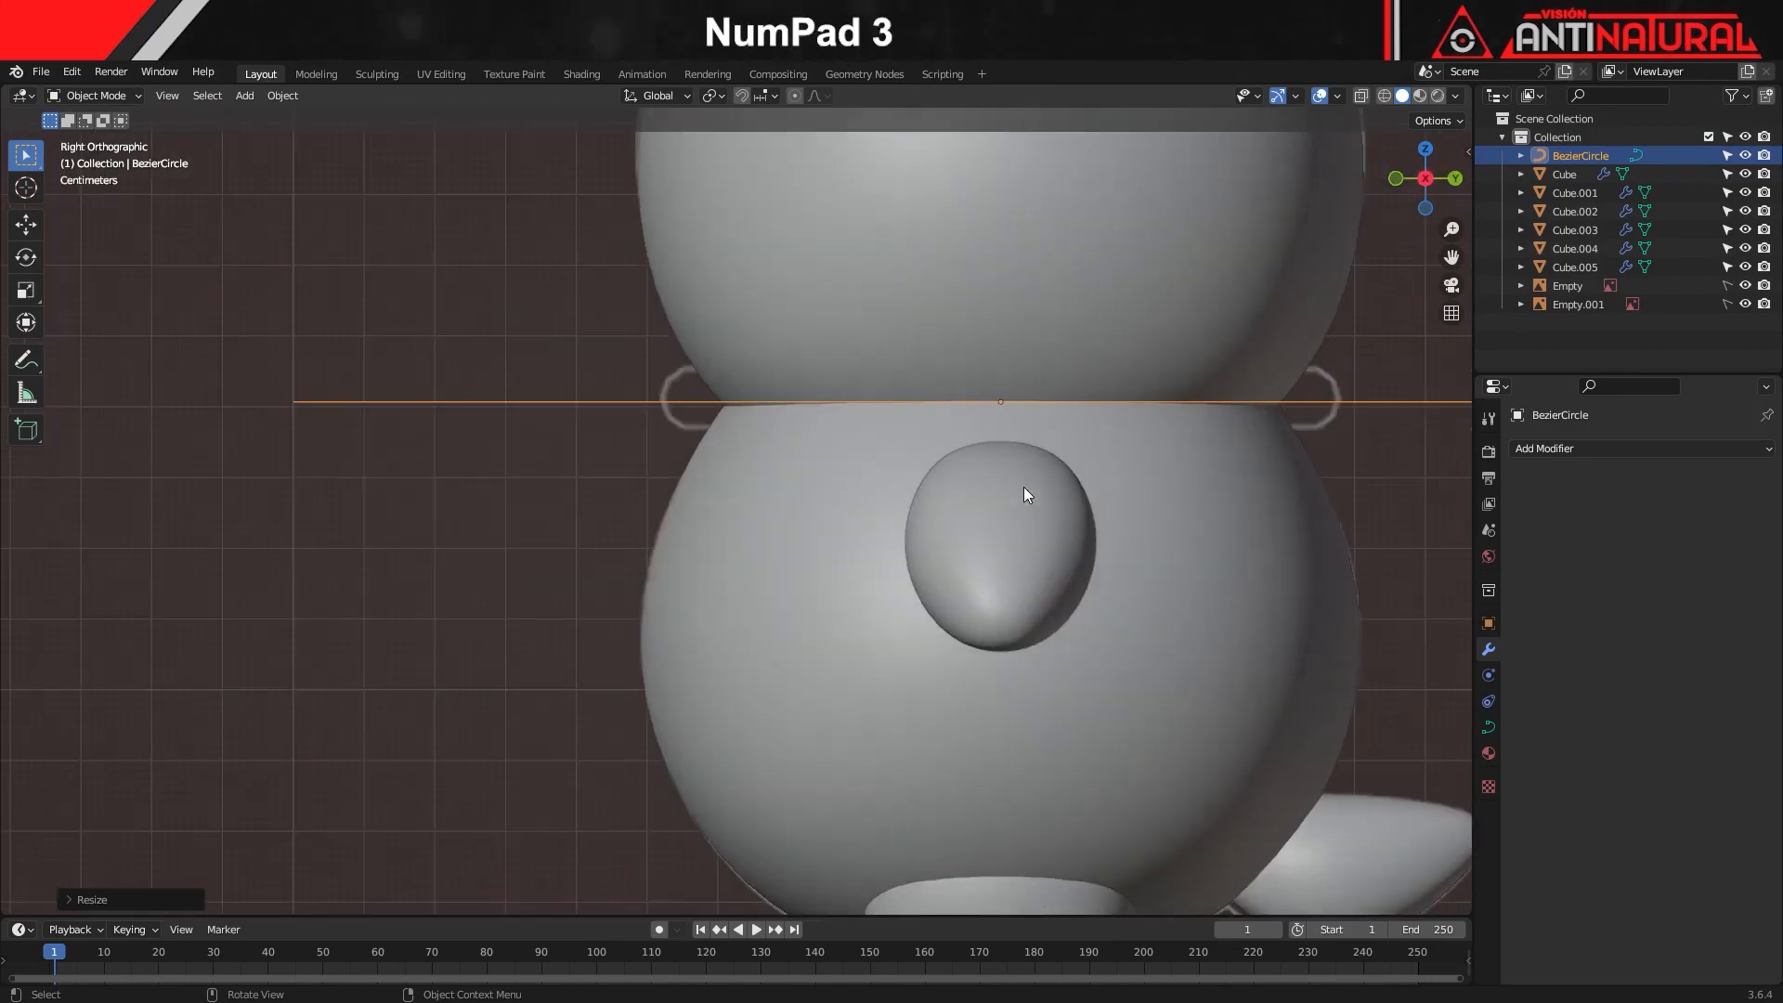
key(s)
key(y)
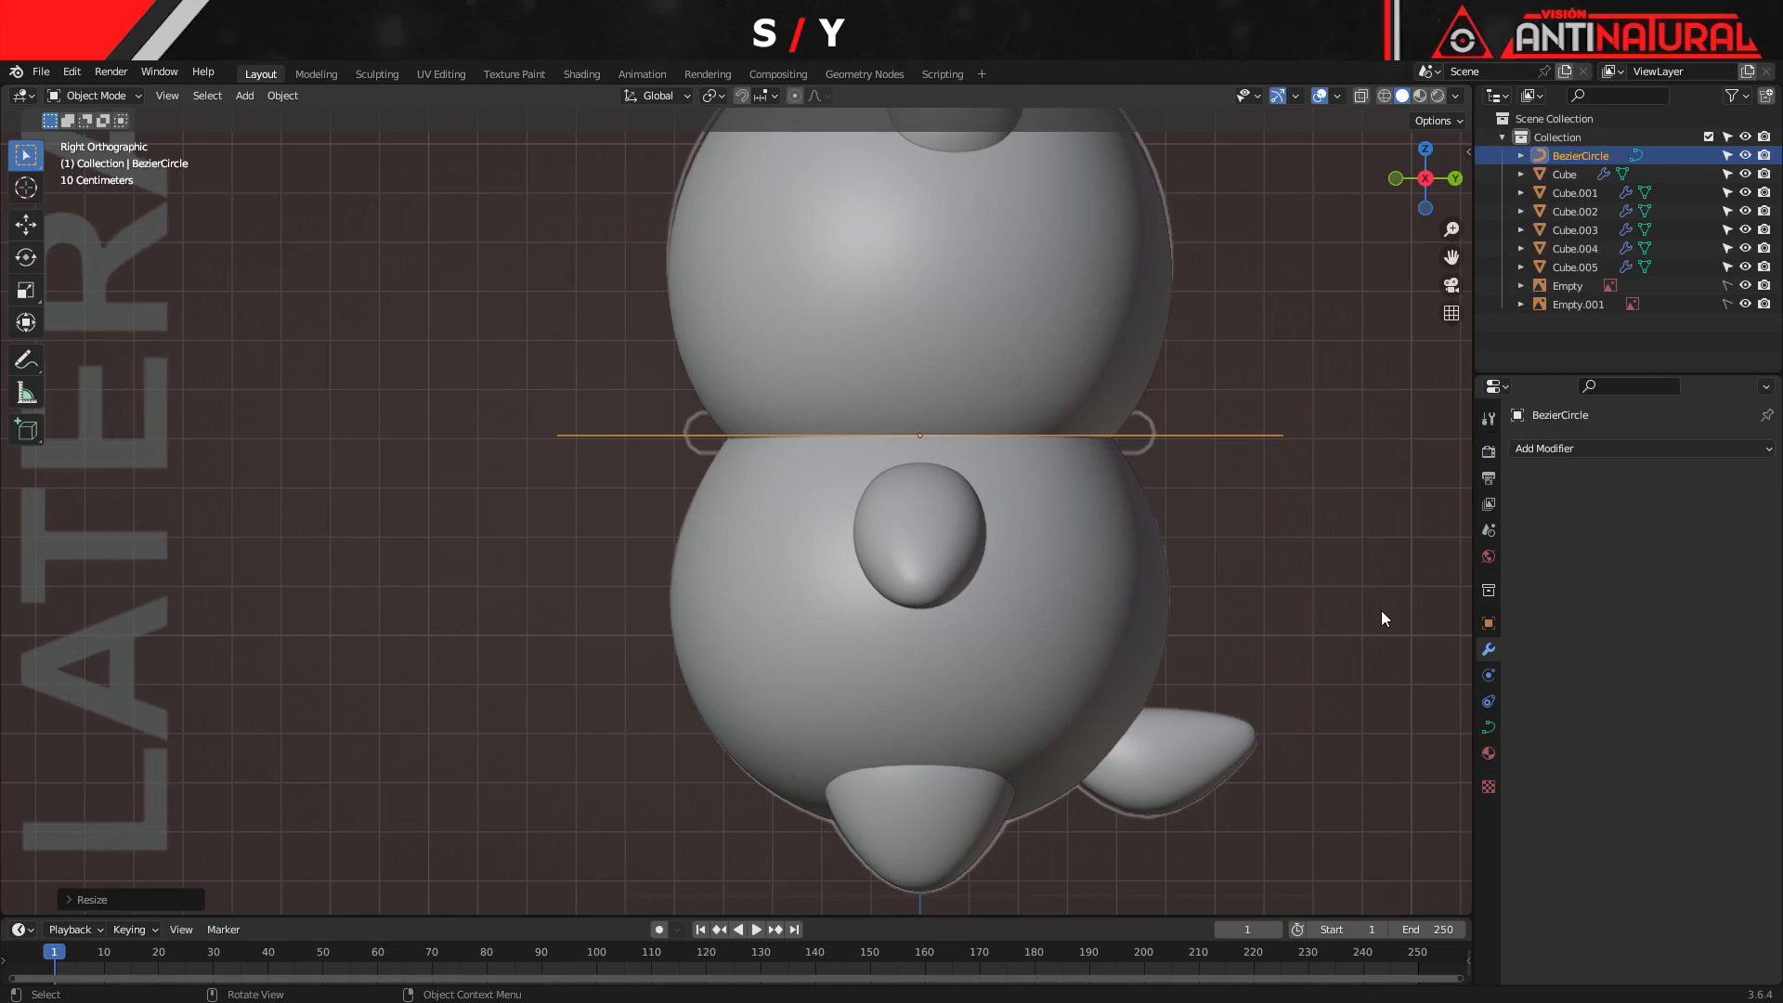
click(1264, 589)
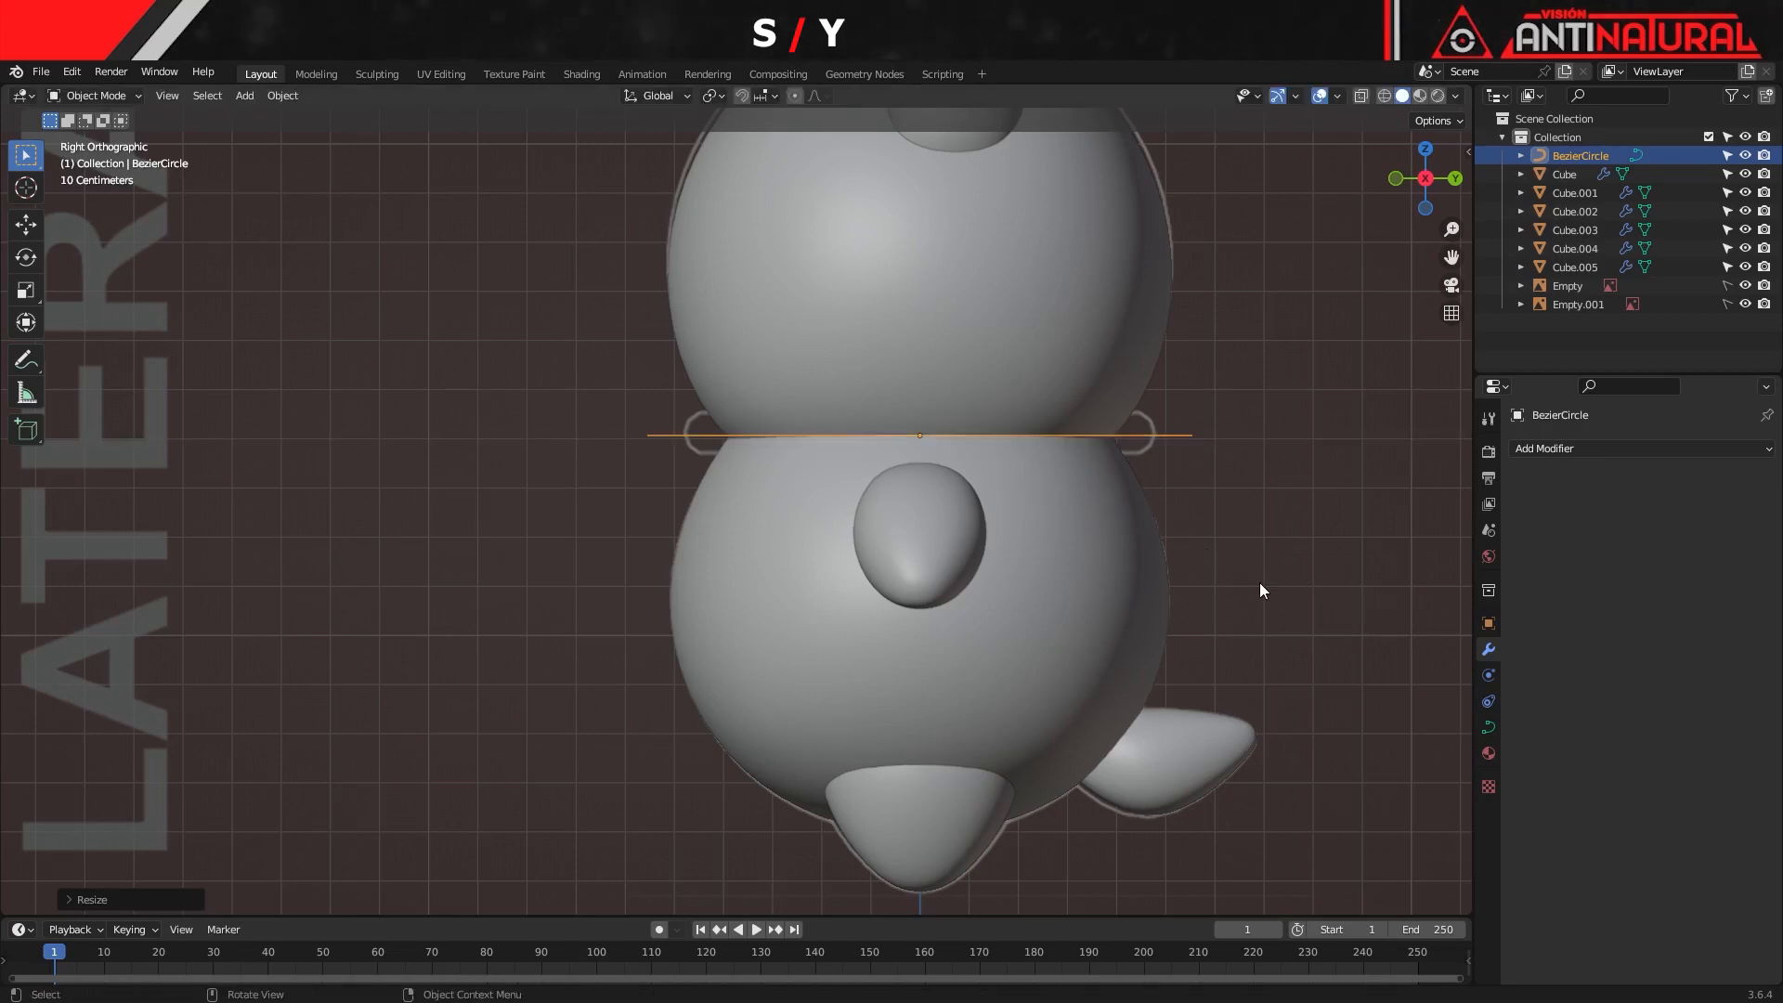
key(s)
key(y)
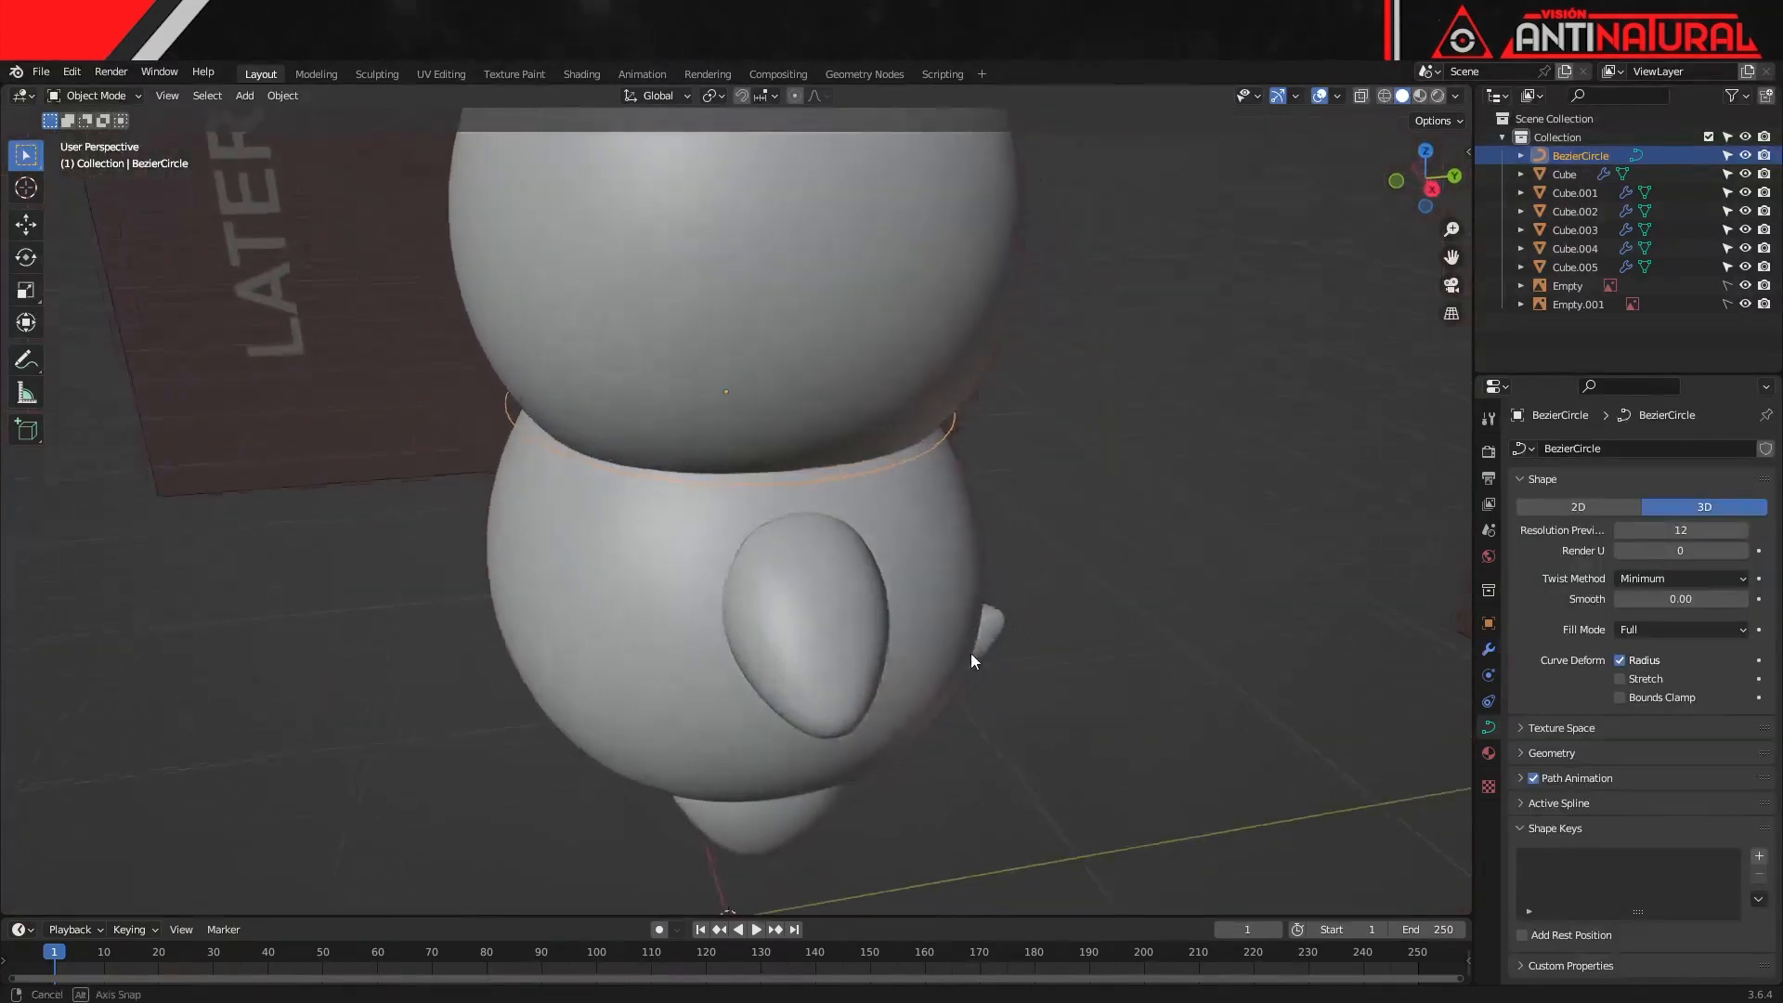
Apply the circle's object transform and set its bevel depth to 0.07 m to form the collar, checking it in front view
mouse_move(971, 654)
middle_down()
mouse_move(1033, 649)
mouse_move(984, 641)
mouse_move(997, 629)
middle_up()
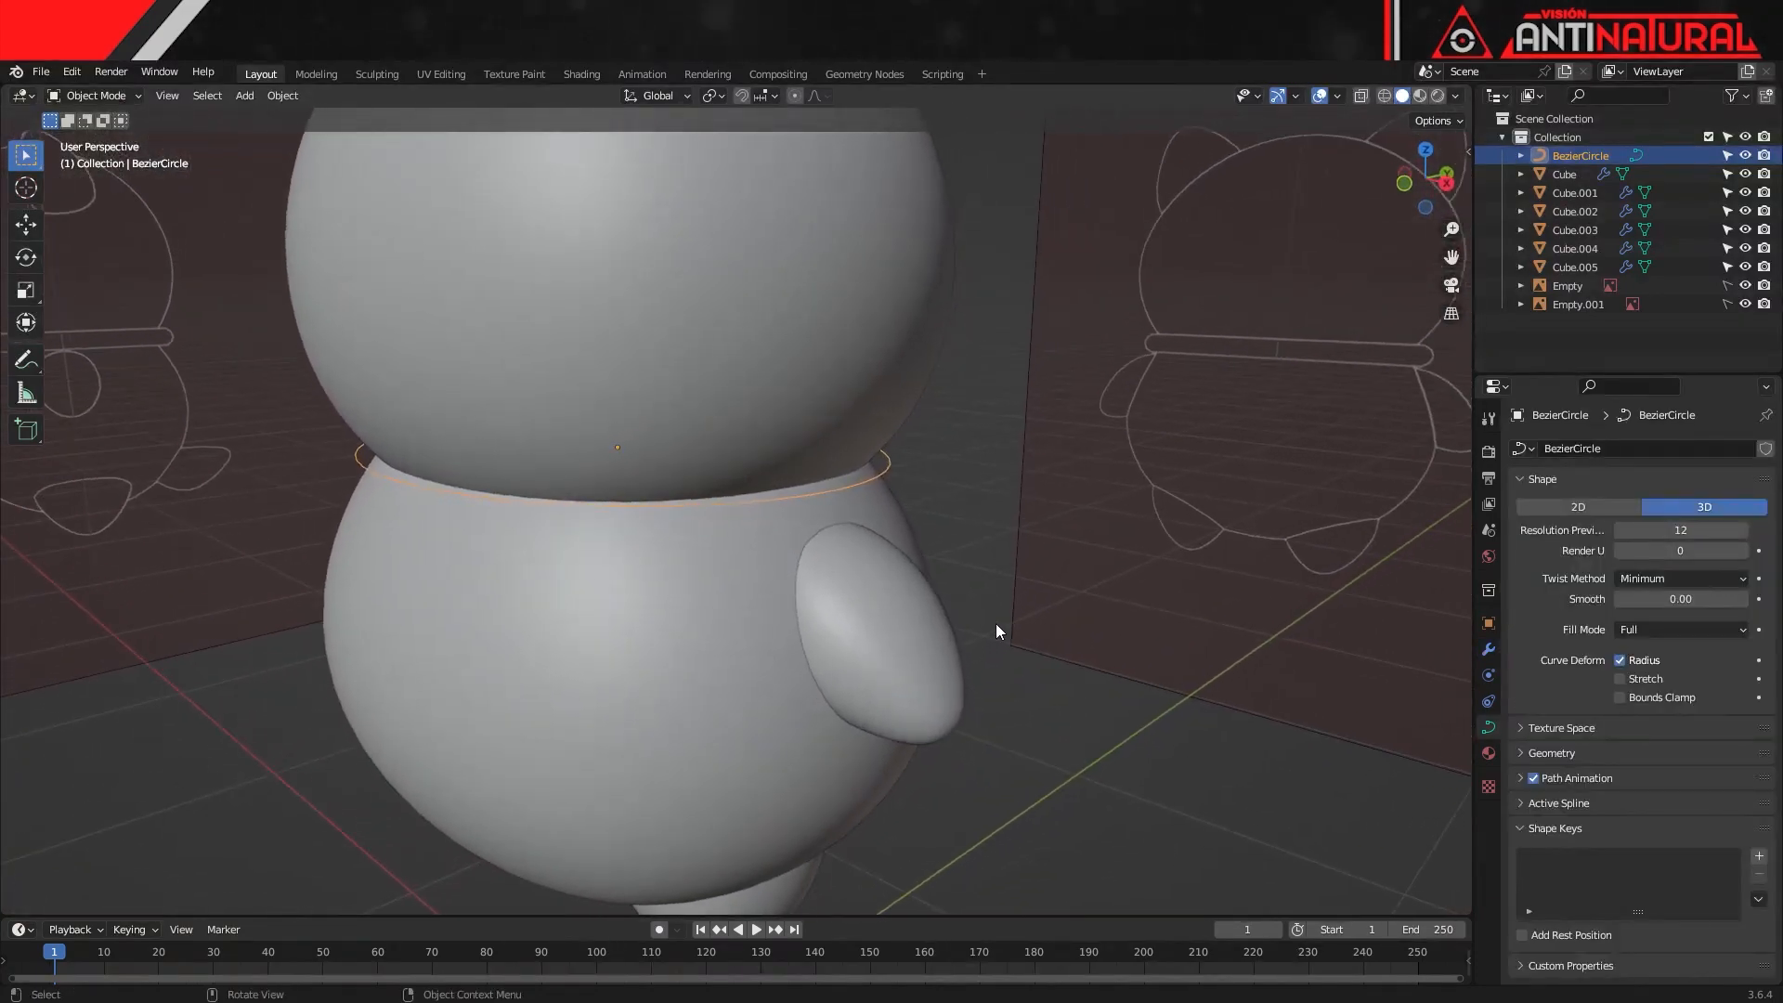
click(884, 470)
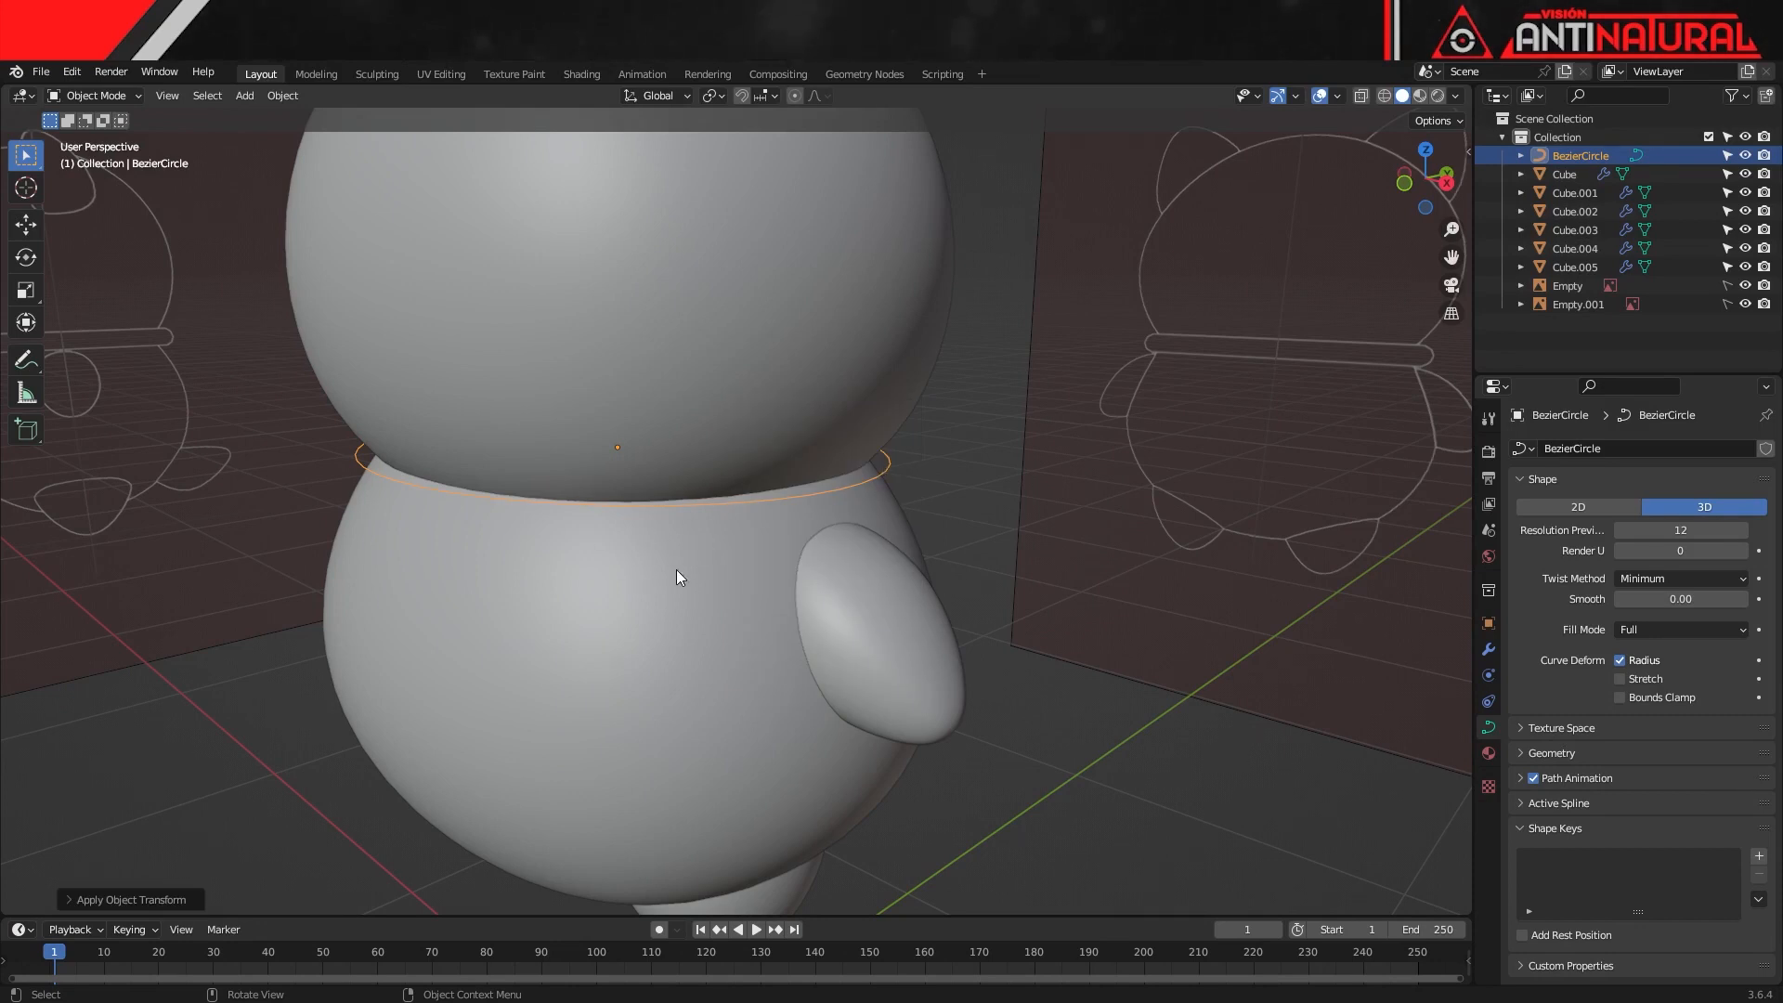
click(1523, 754)
scroll(1578, 800, down, 2)
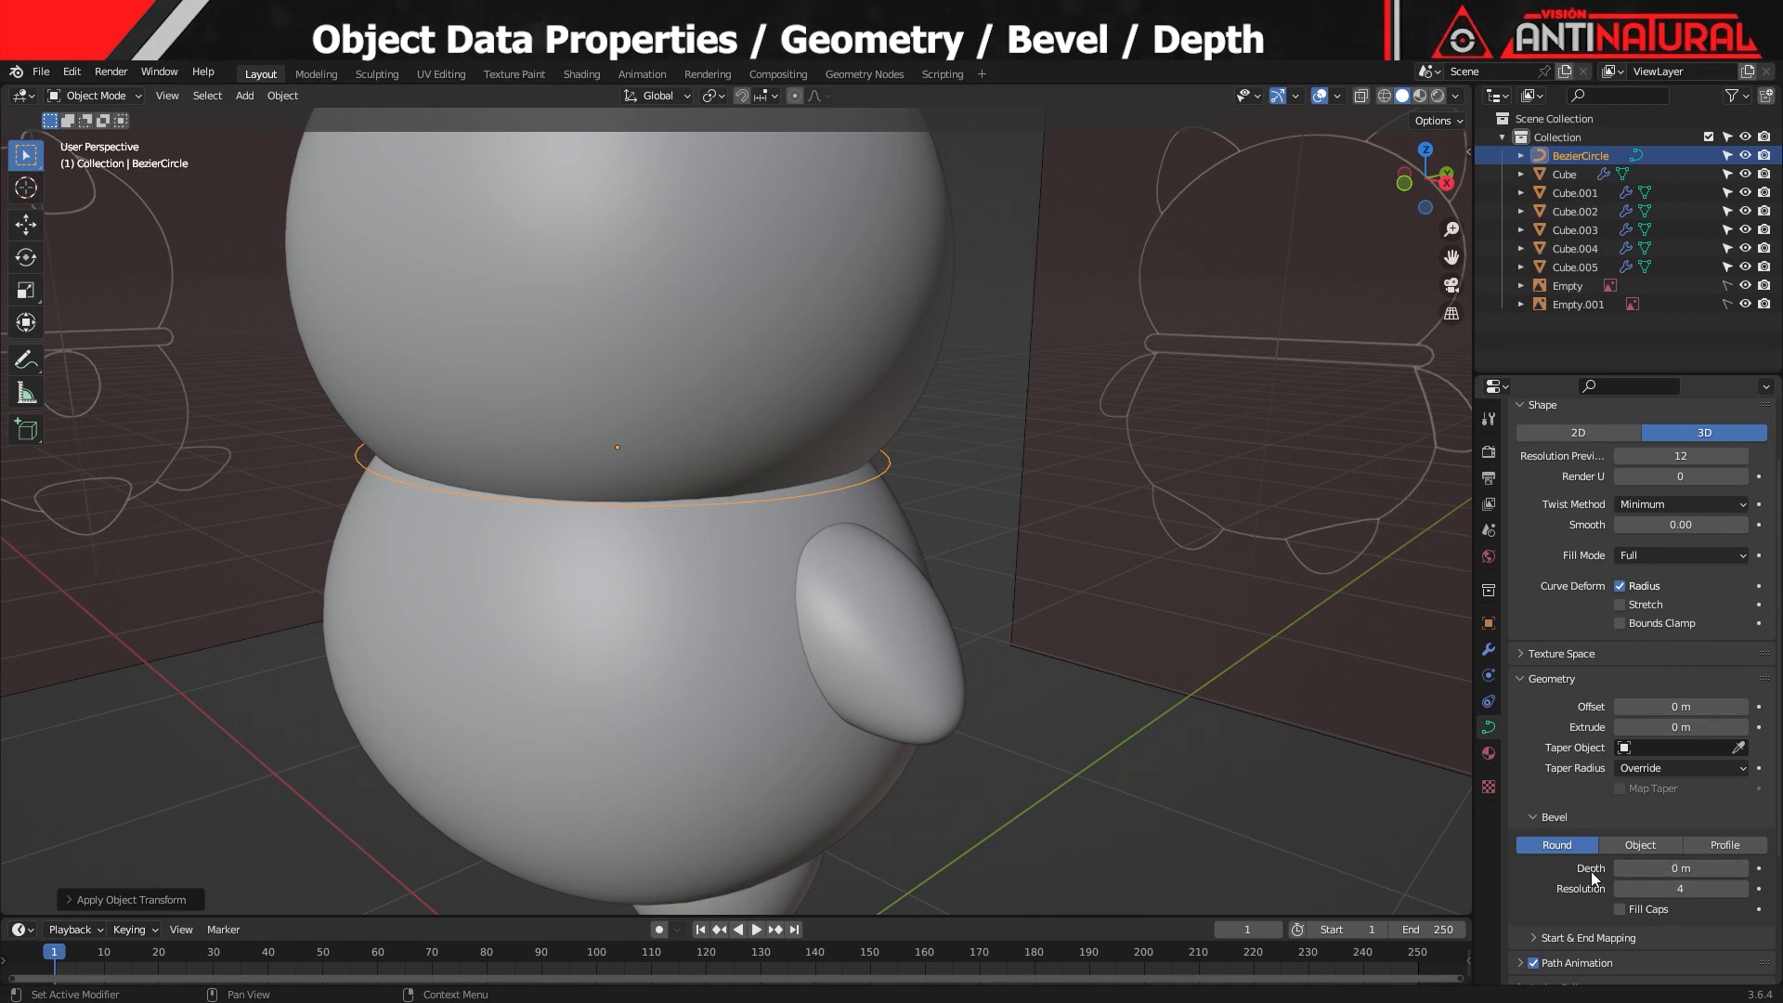
drag(1677, 869, 1736, 869)
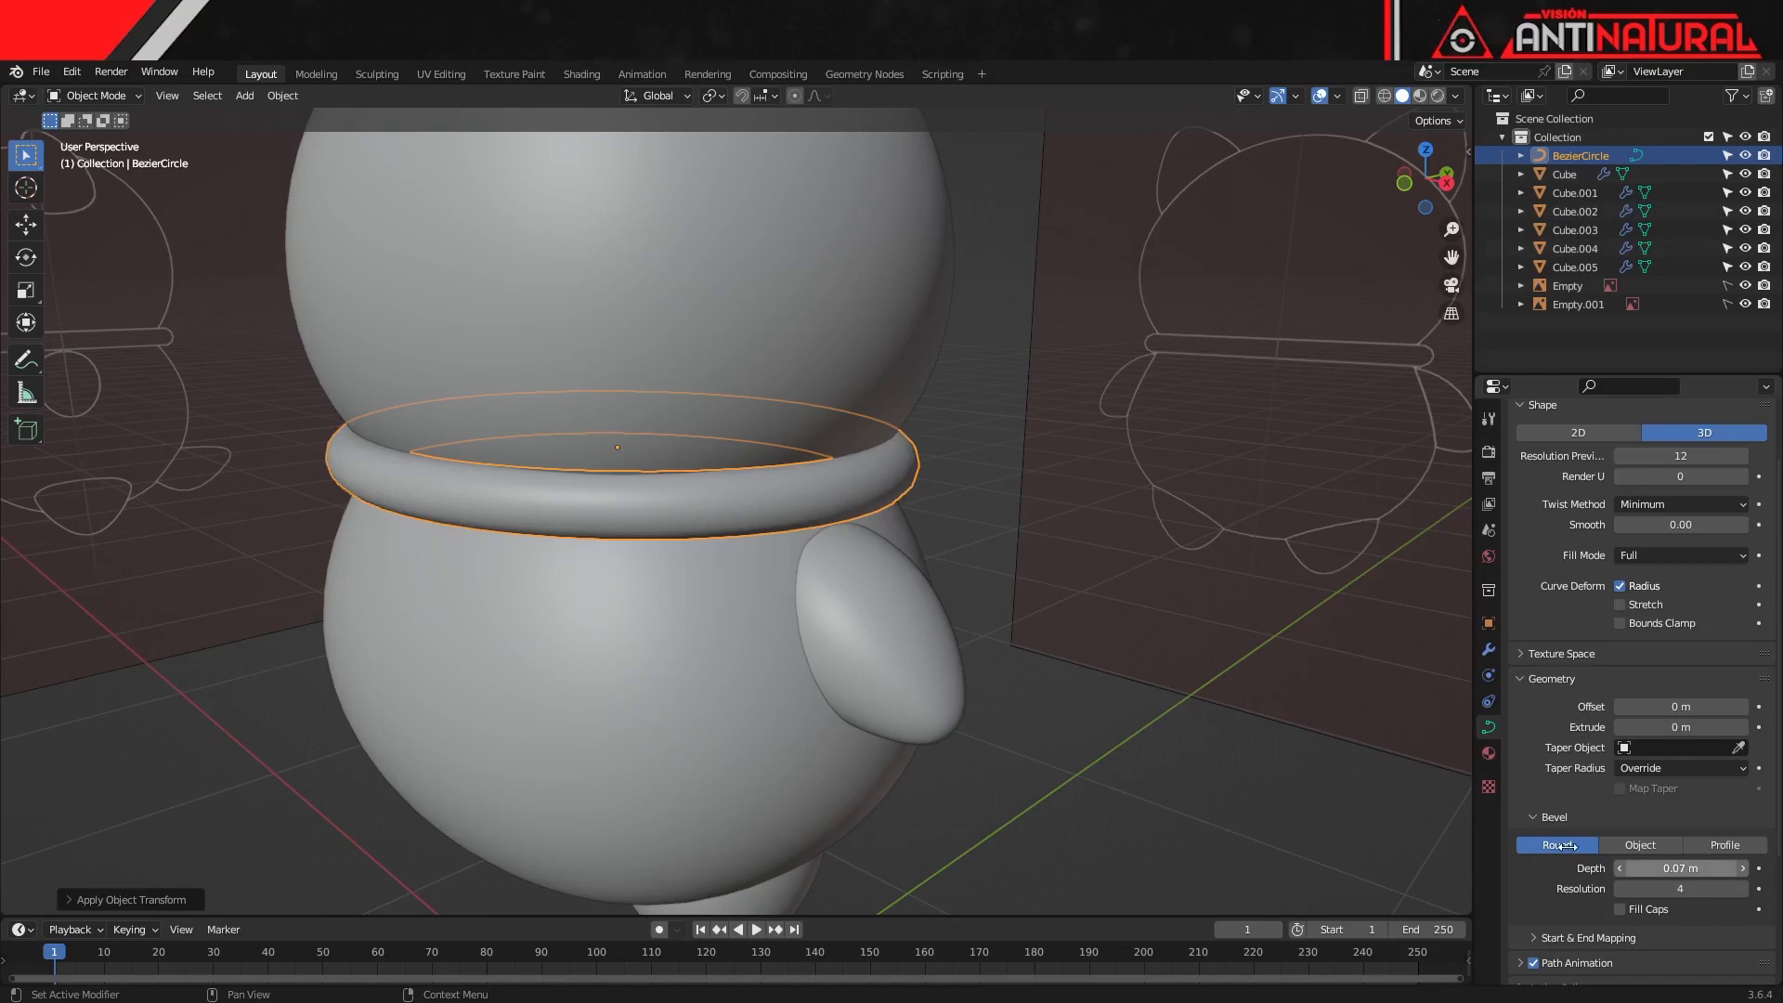
key(KP_1)
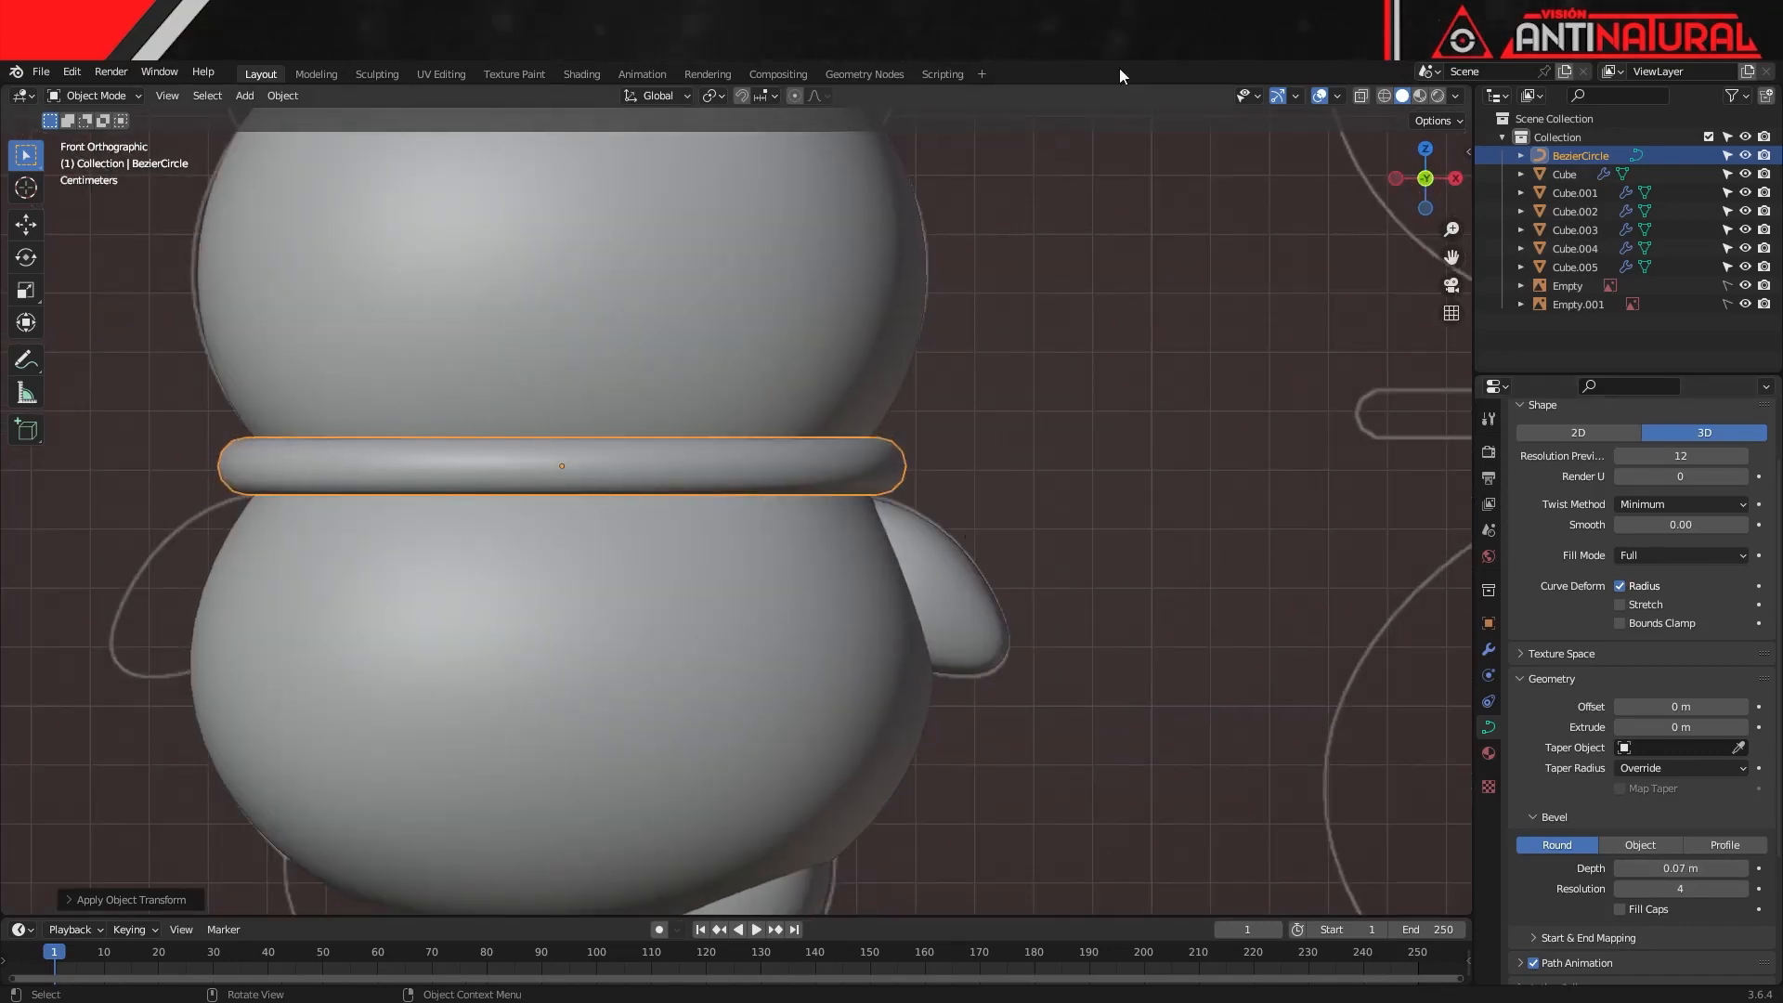
Reduce the collar's bevel depth to 0.06 m, using X-ray to match the reference outline
click(1361, 96)
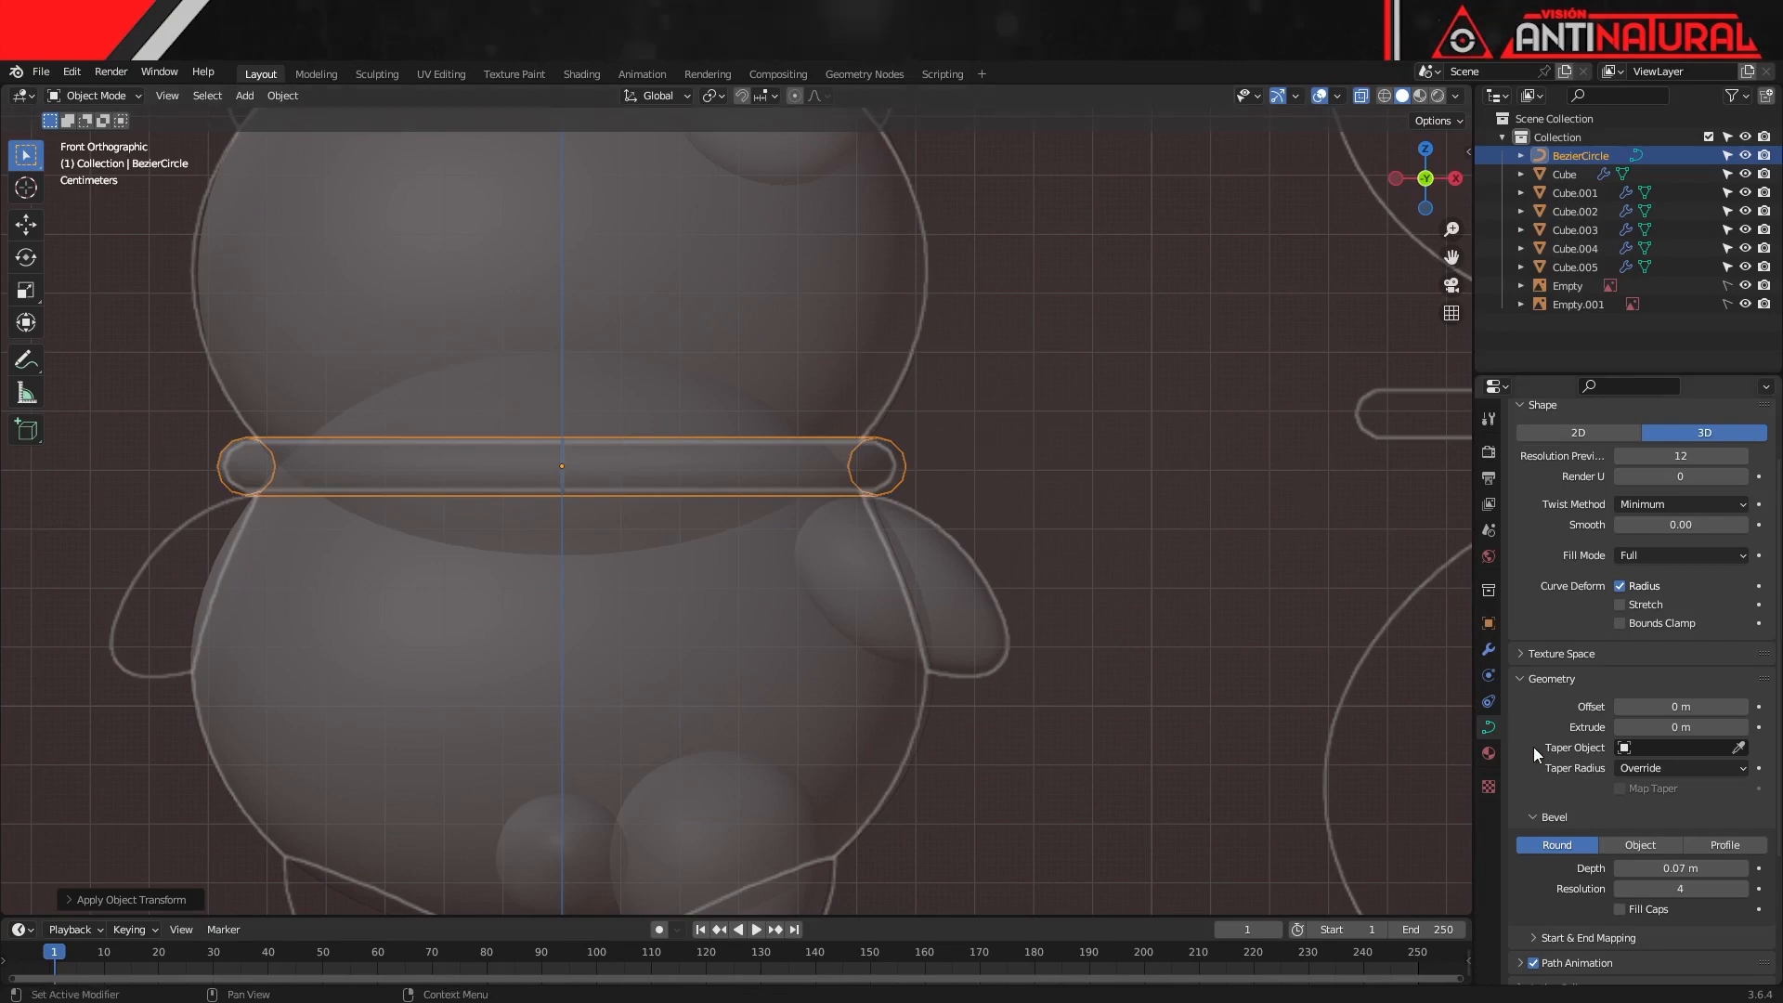
drag(1673, 870, 1663, 871)
click(1358, 97)
scroll(990, 513, down, 3)
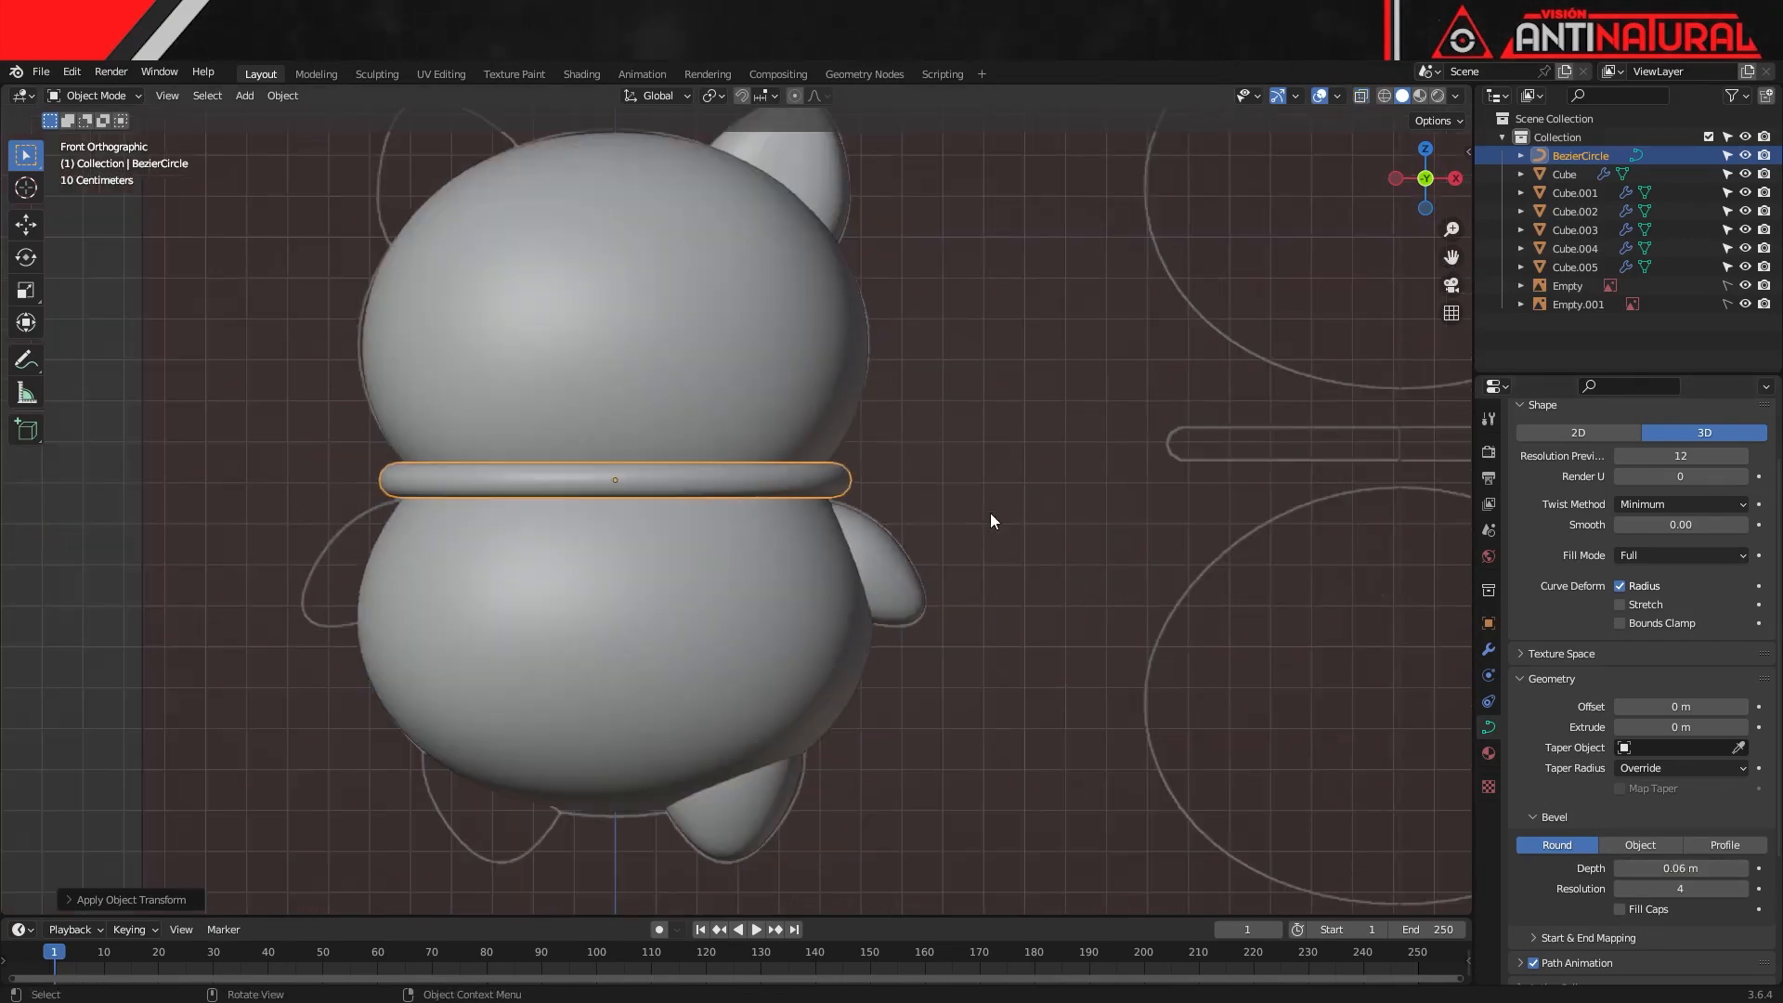
Convert the collar curve to a mesh
shift+middle_drag(892, 423, 916, 476)
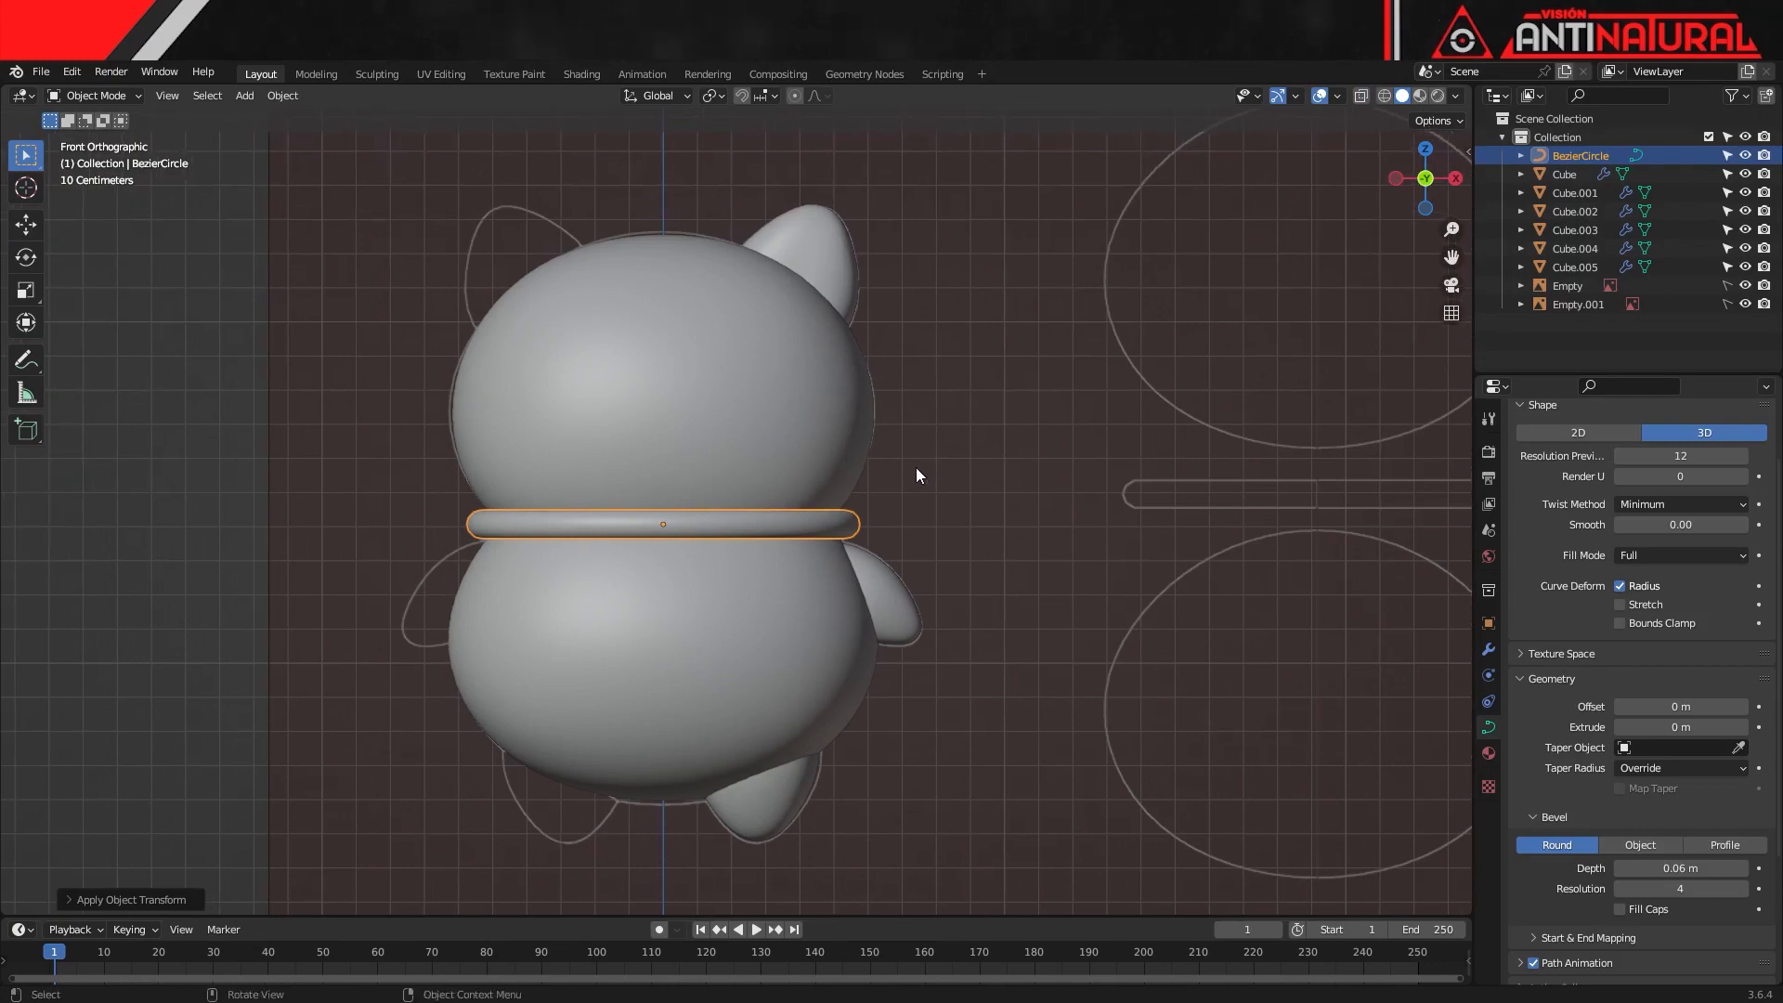
right_click(801, 533)
mouse_move(800, 527)
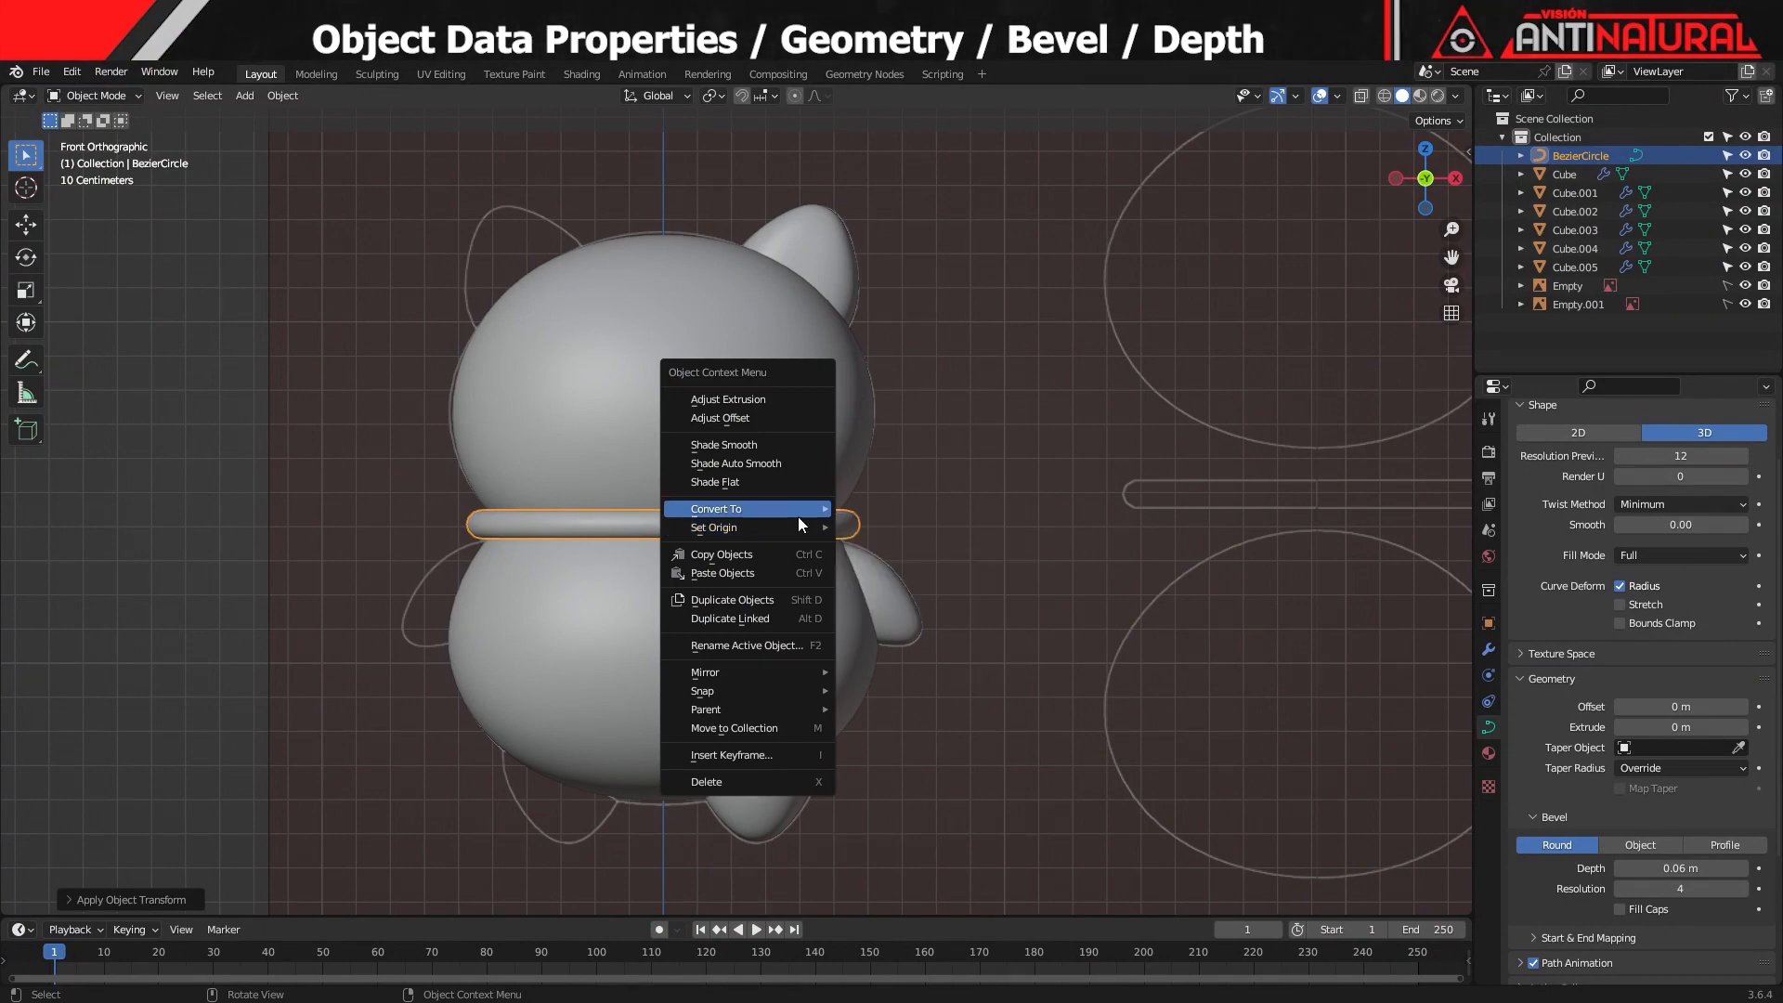
click(878, 528)
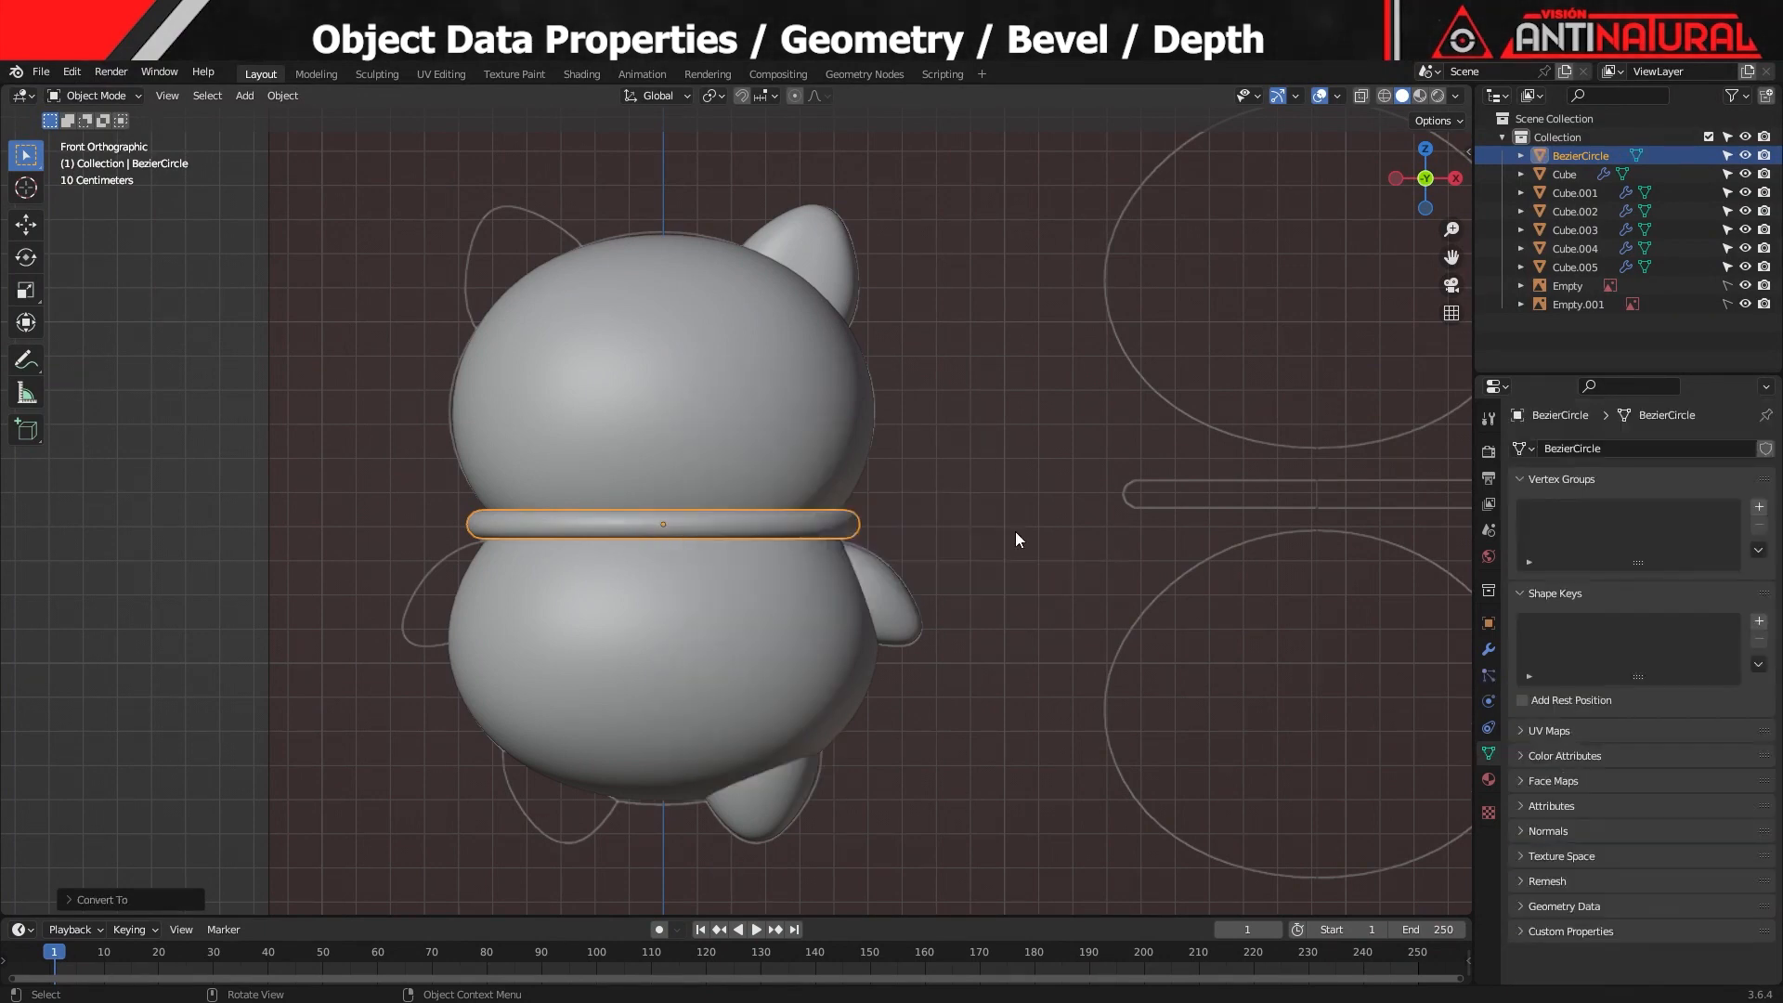
Set the transform pivot to the 3D Cursor and duplicate the ear, arm and leg together in place
click(716, 97)
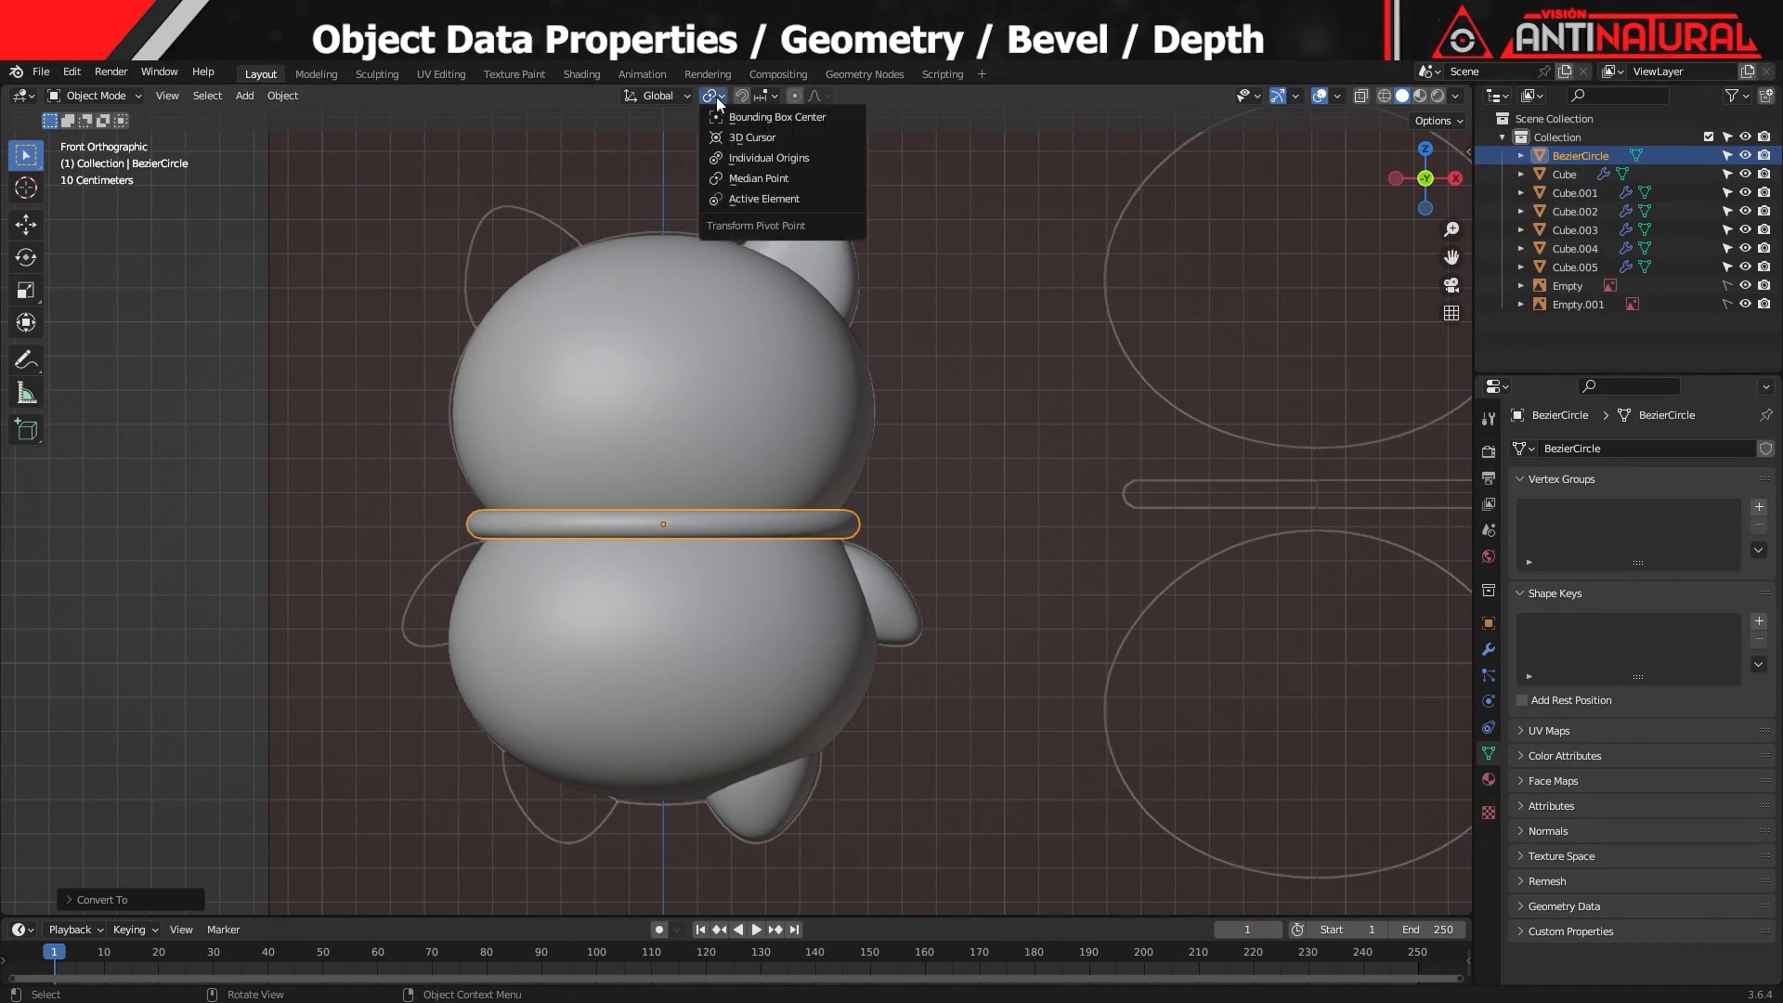
click(743, 139)
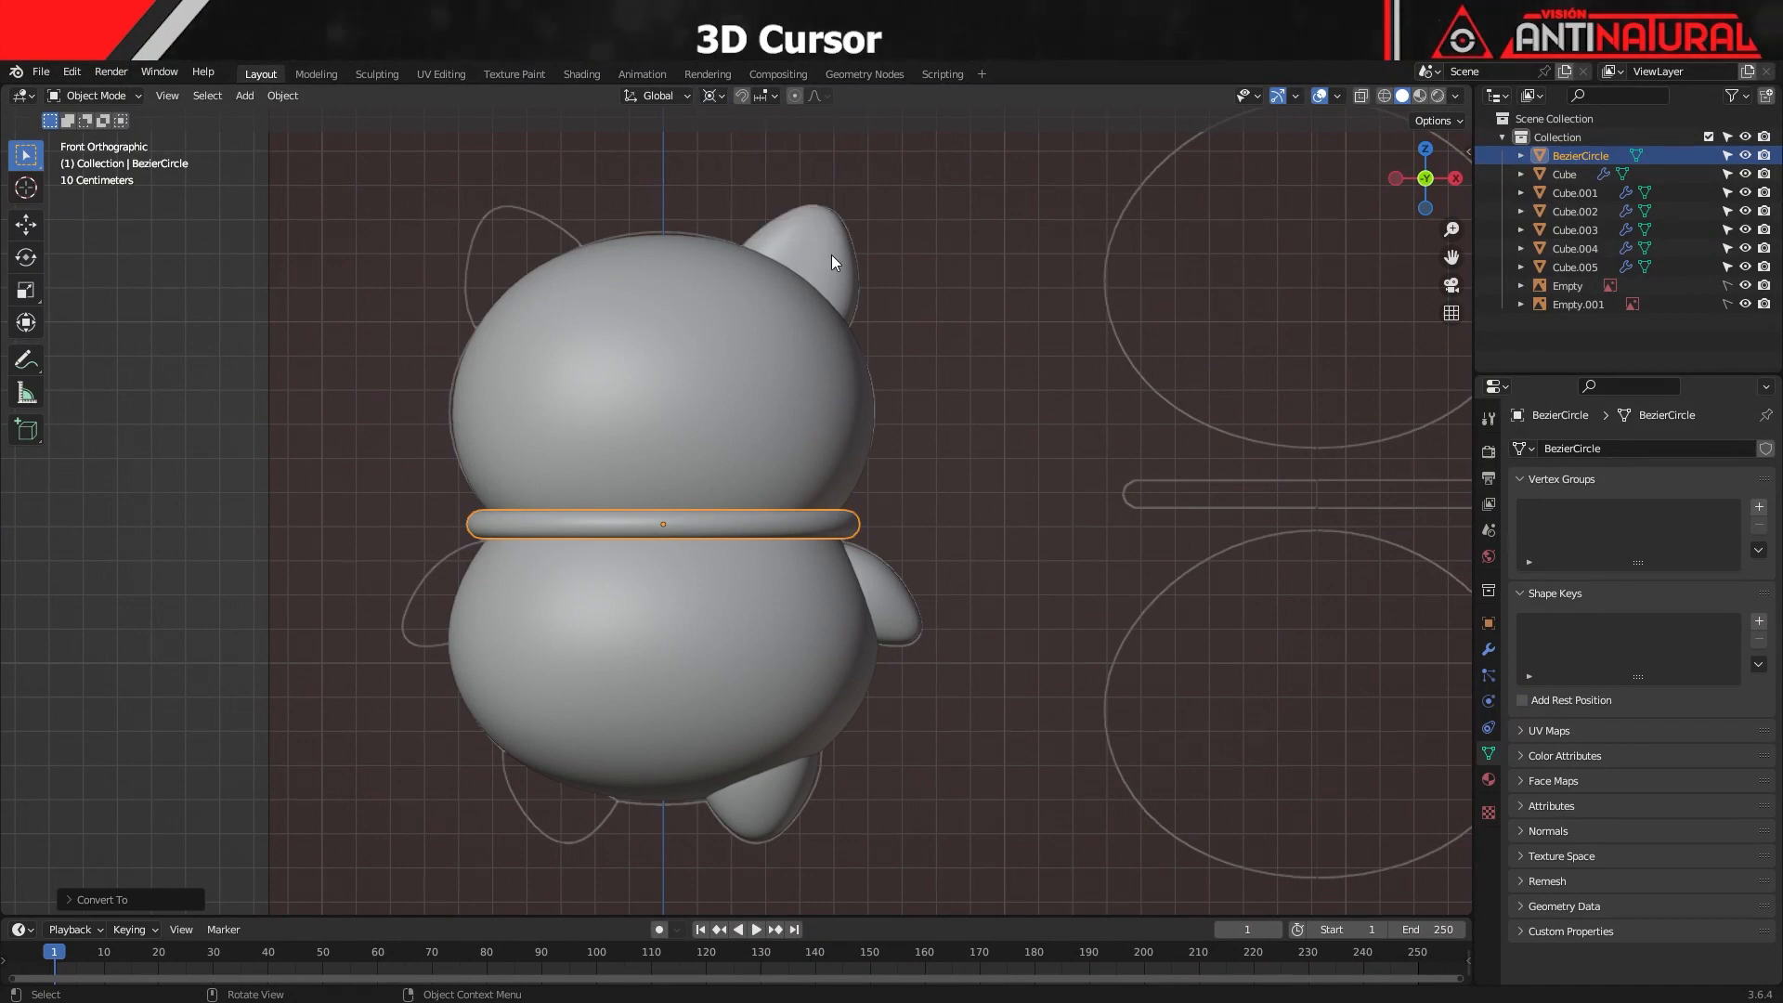
click(832, 255)
shift+click(897, 611)
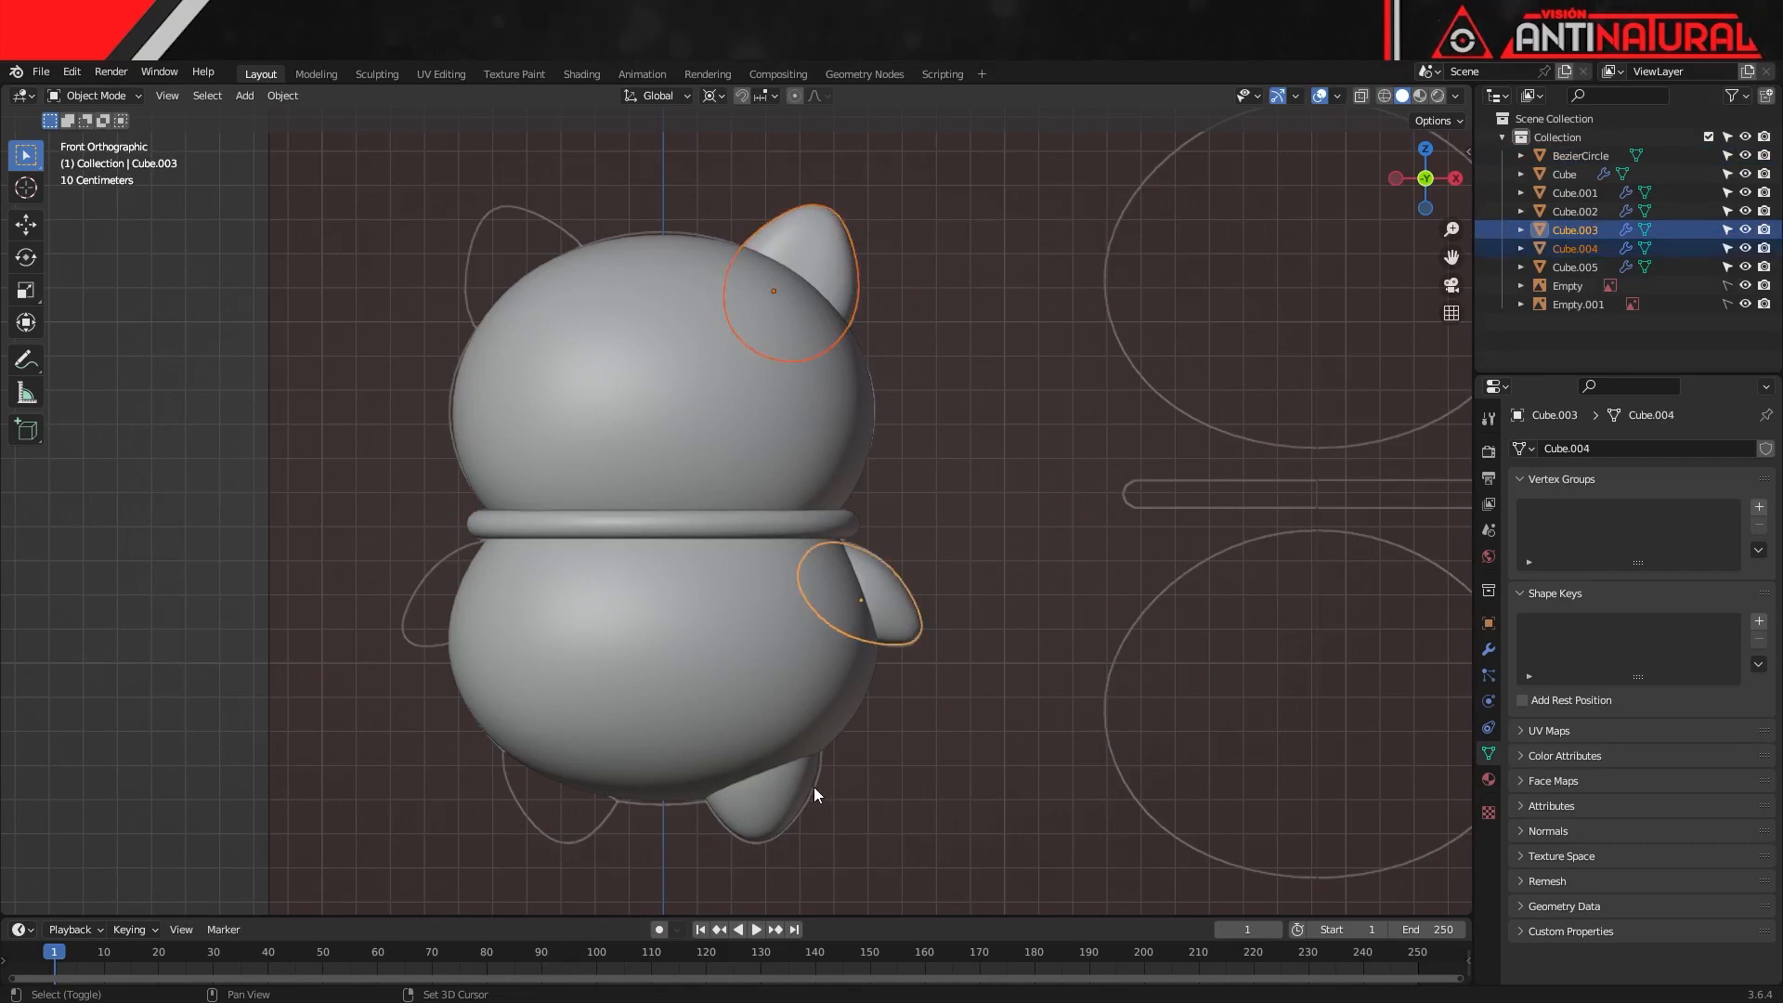
shift+click(768, 810)
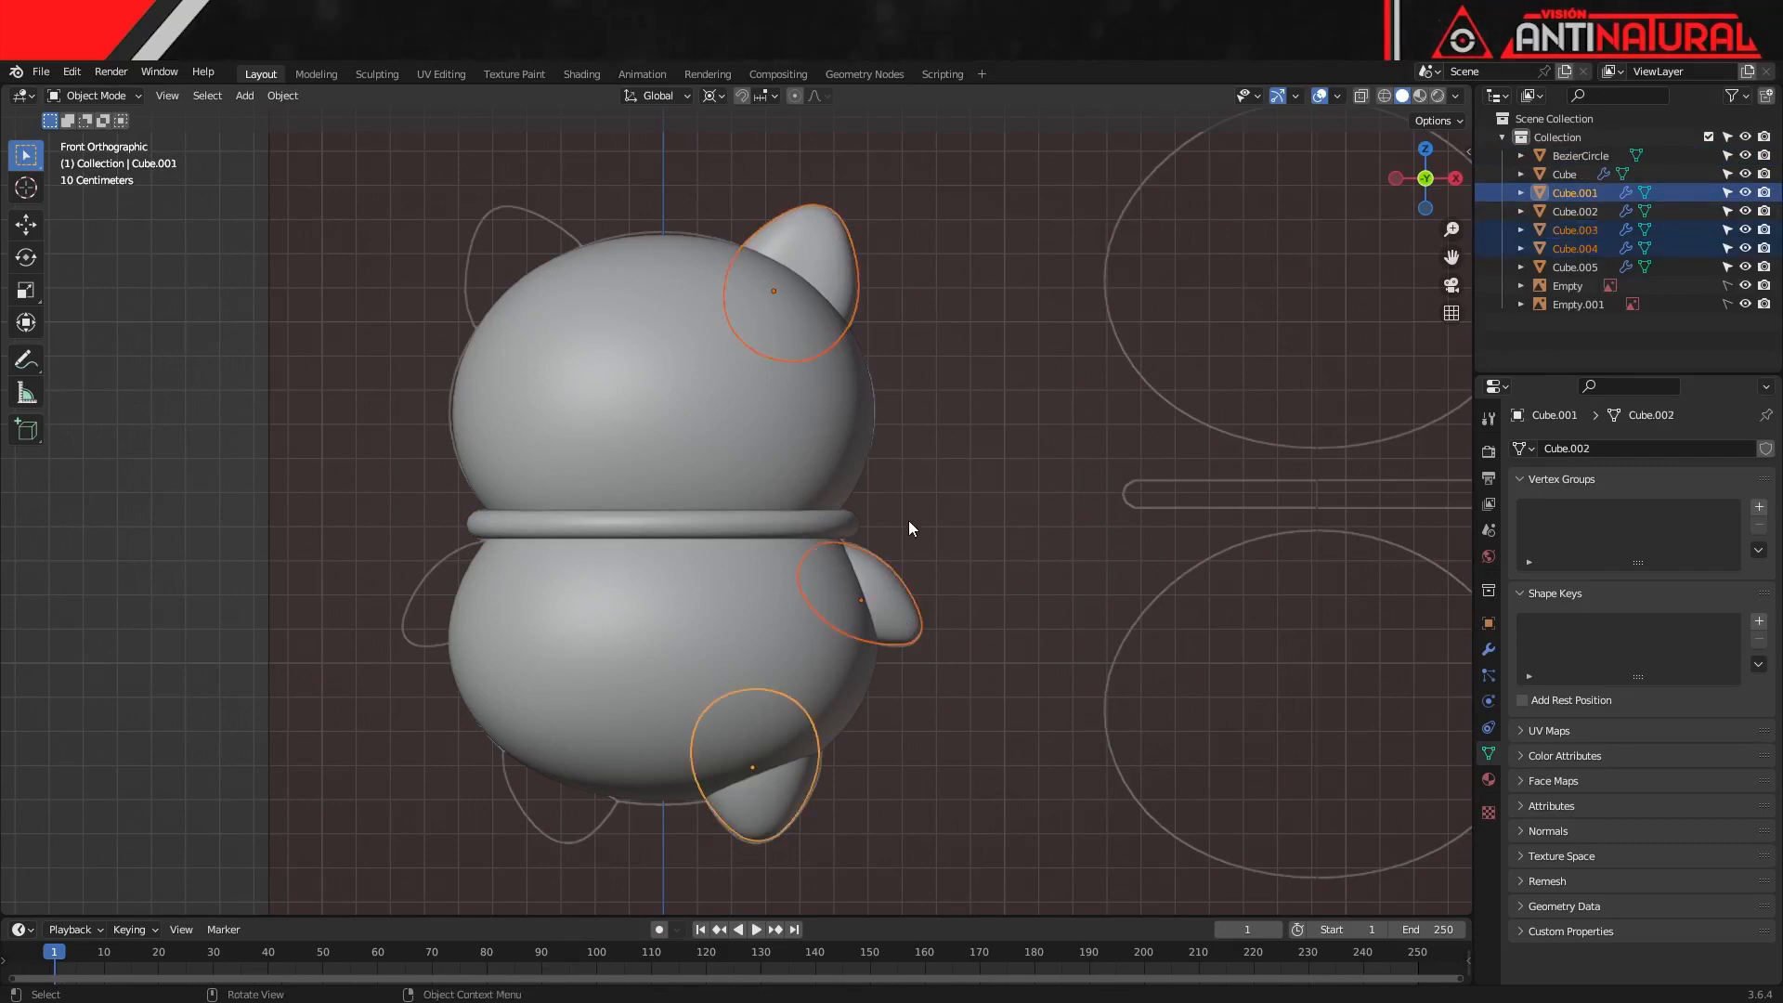
key(shift+d)
key(Return)
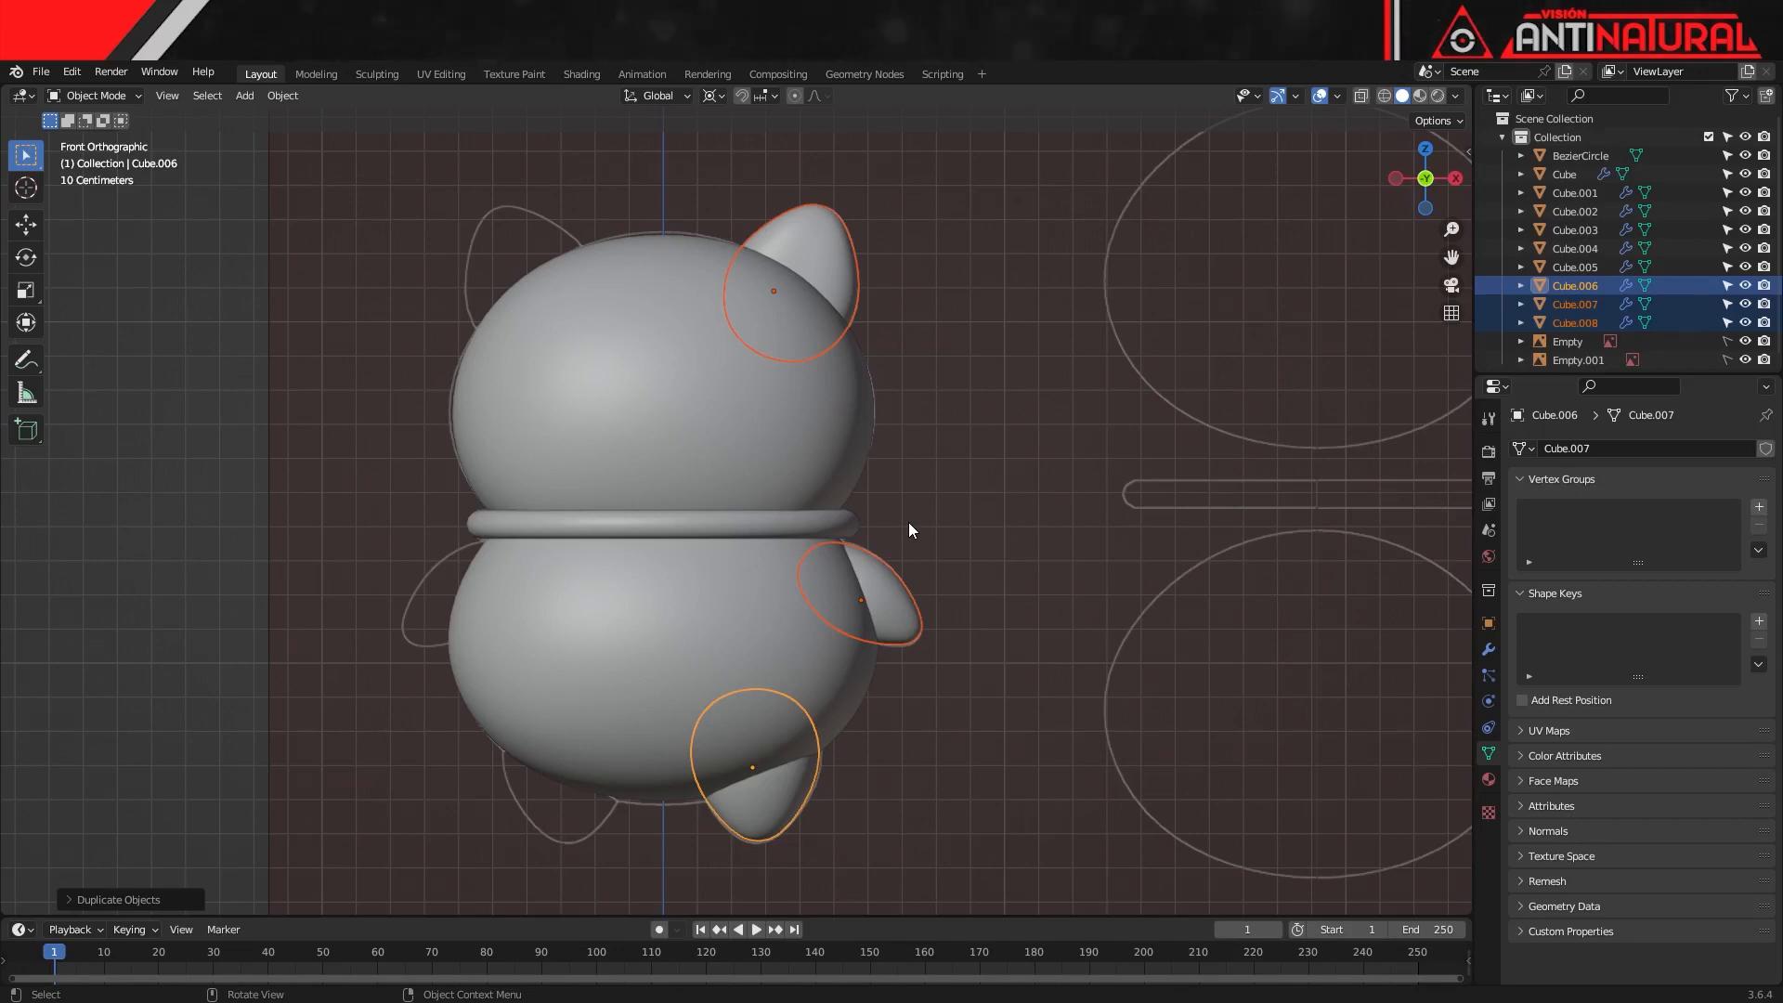
Mirror the duplicated ear, arm and leg along the global X axis to the opposite side of the cat
key(ctrl+m)
key(ctrl+m)
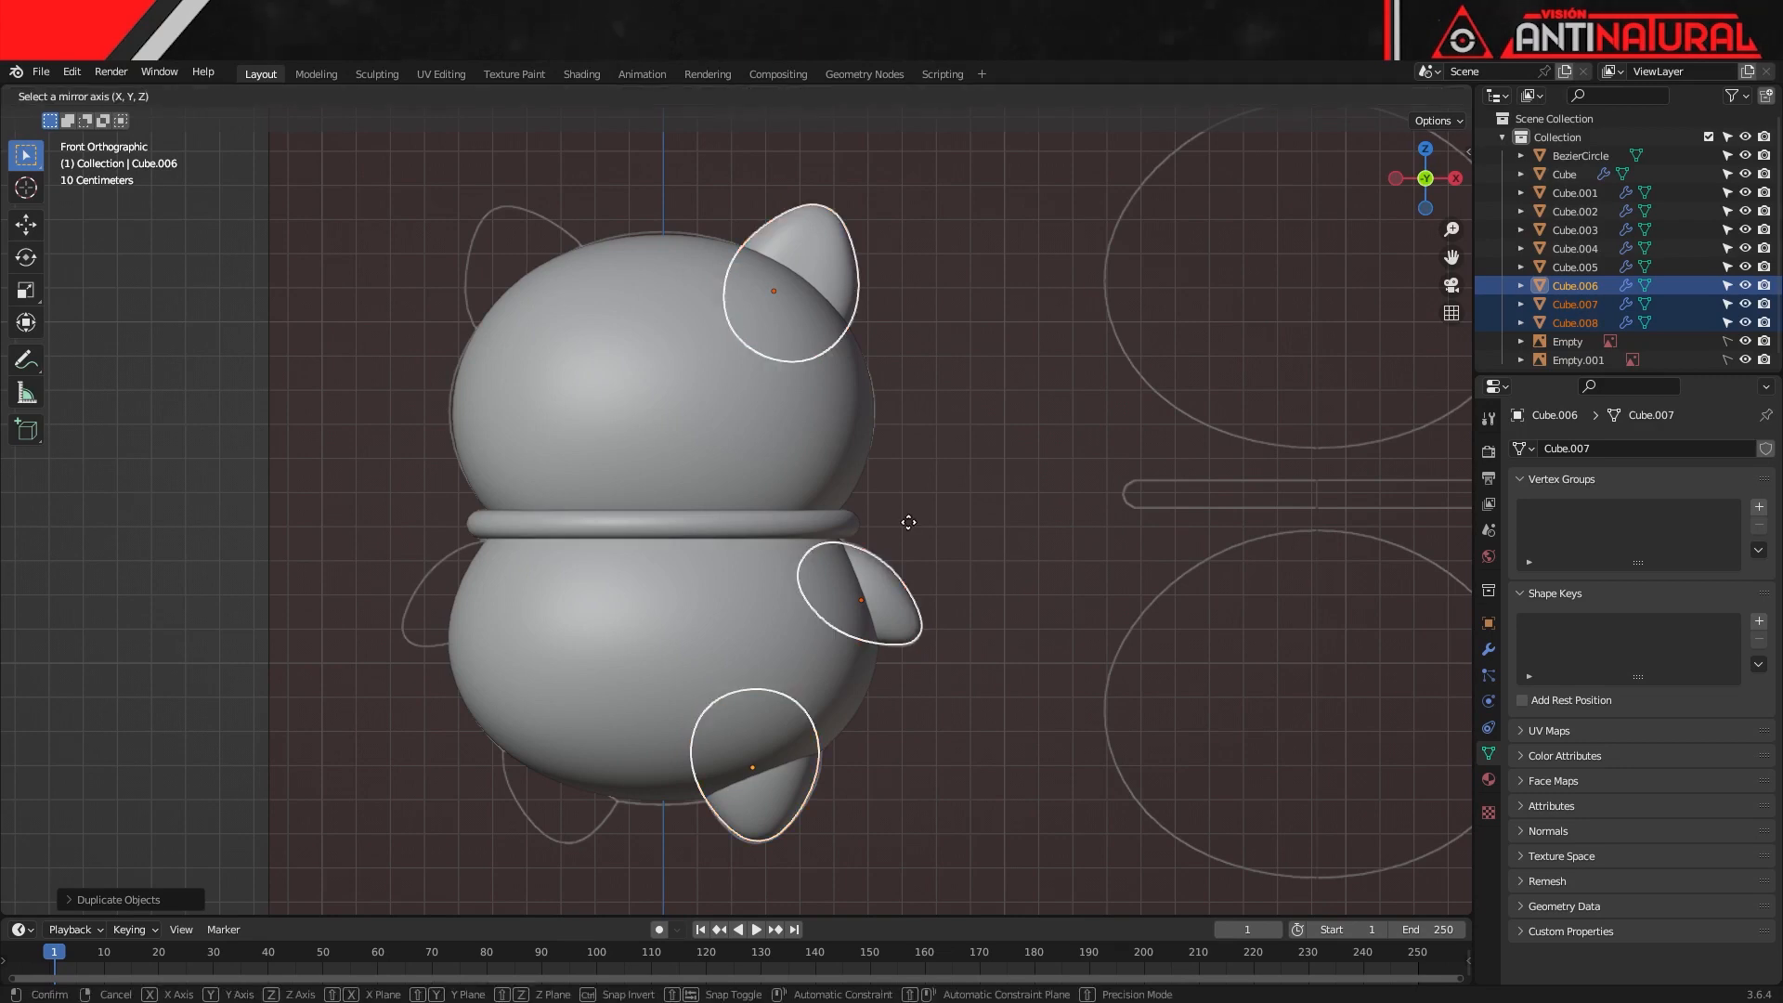
key(x)
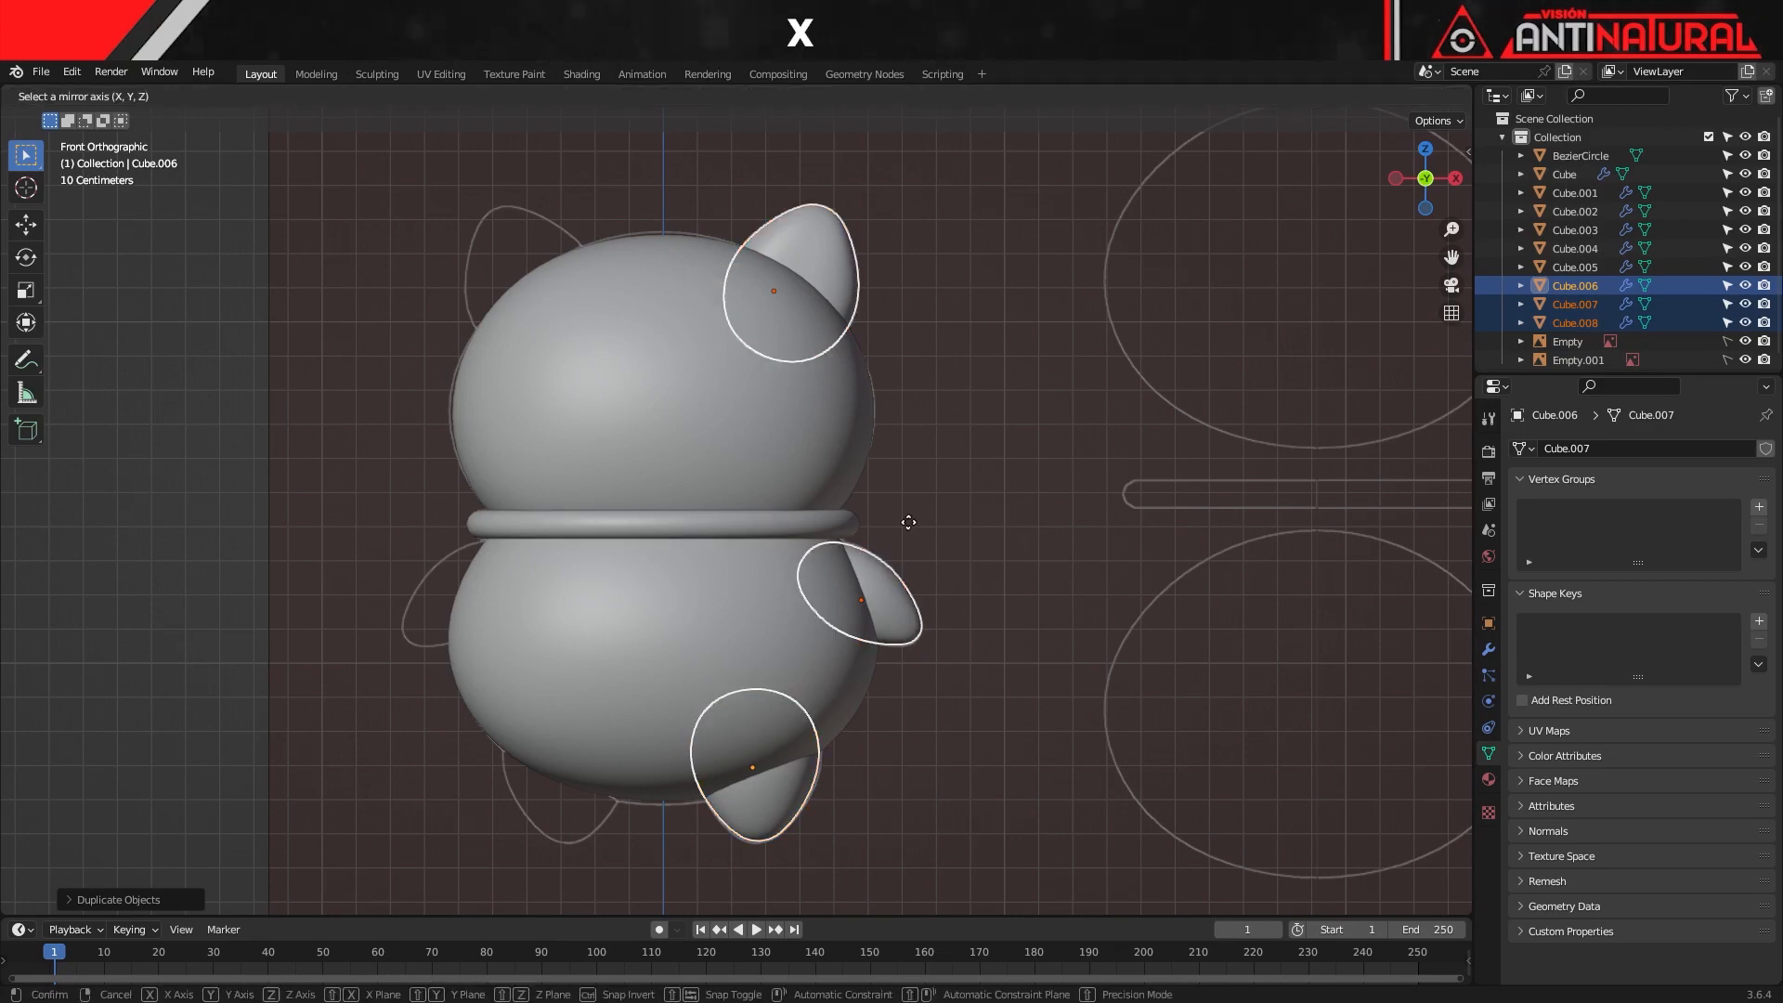
key(x)
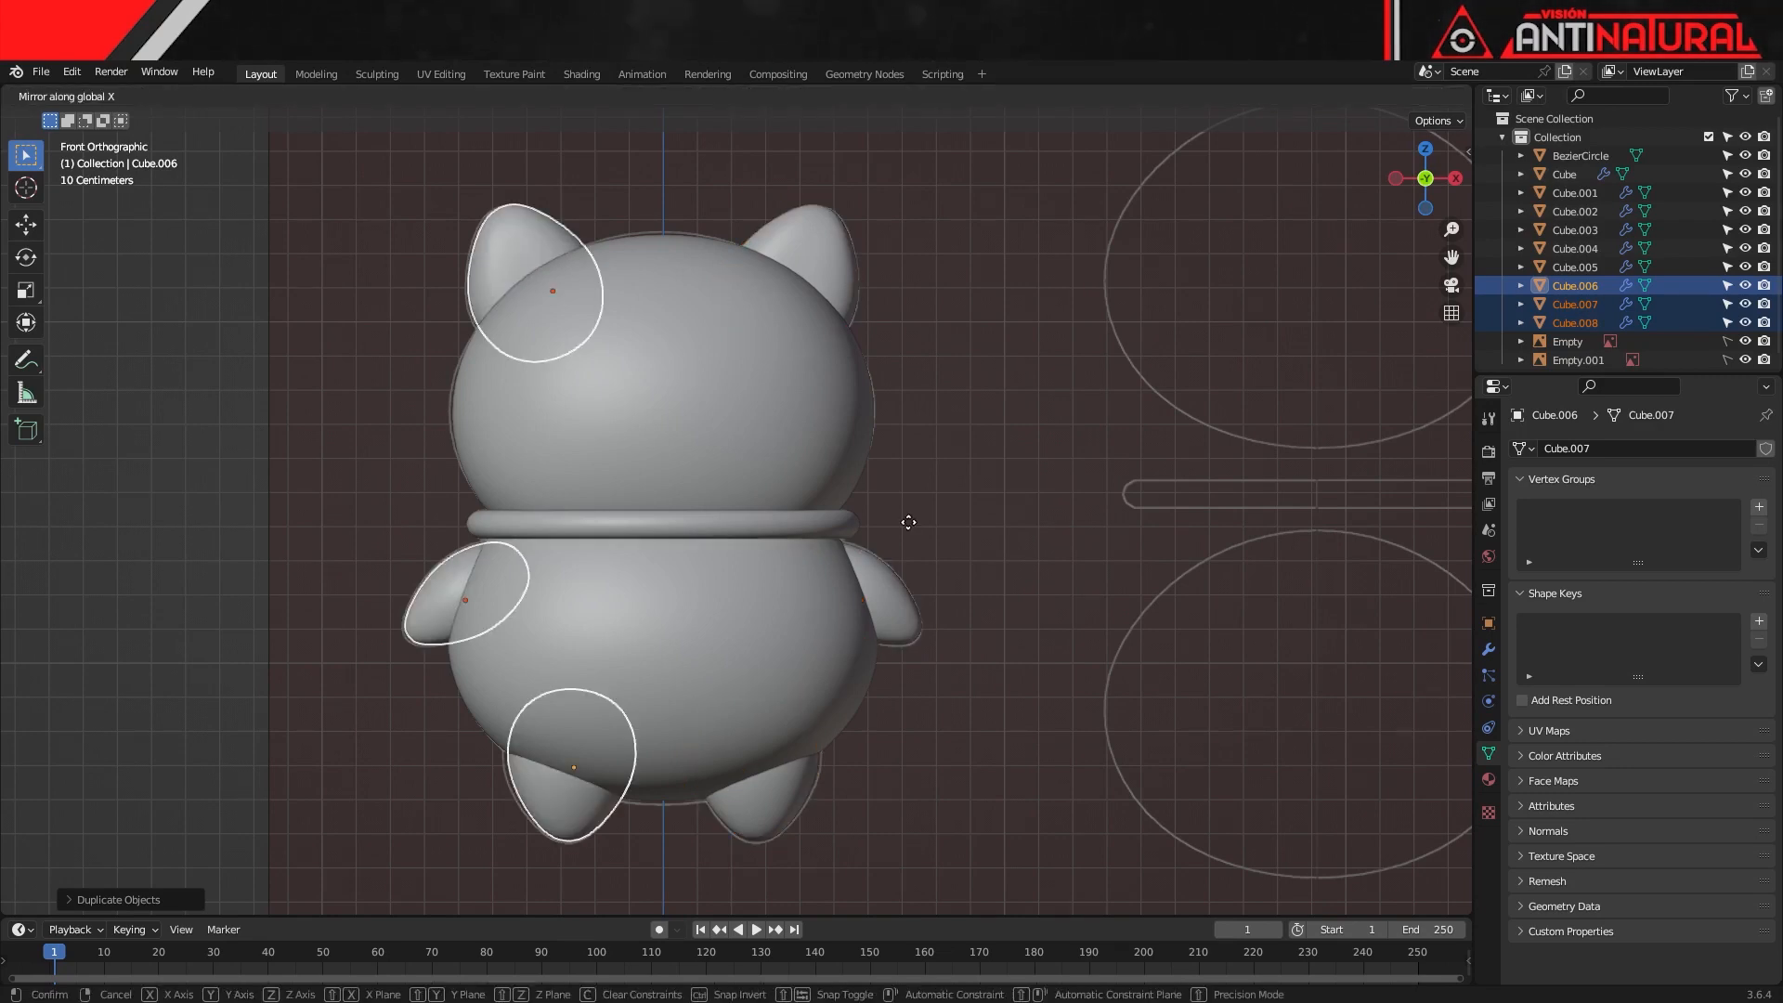
click(910, 507)
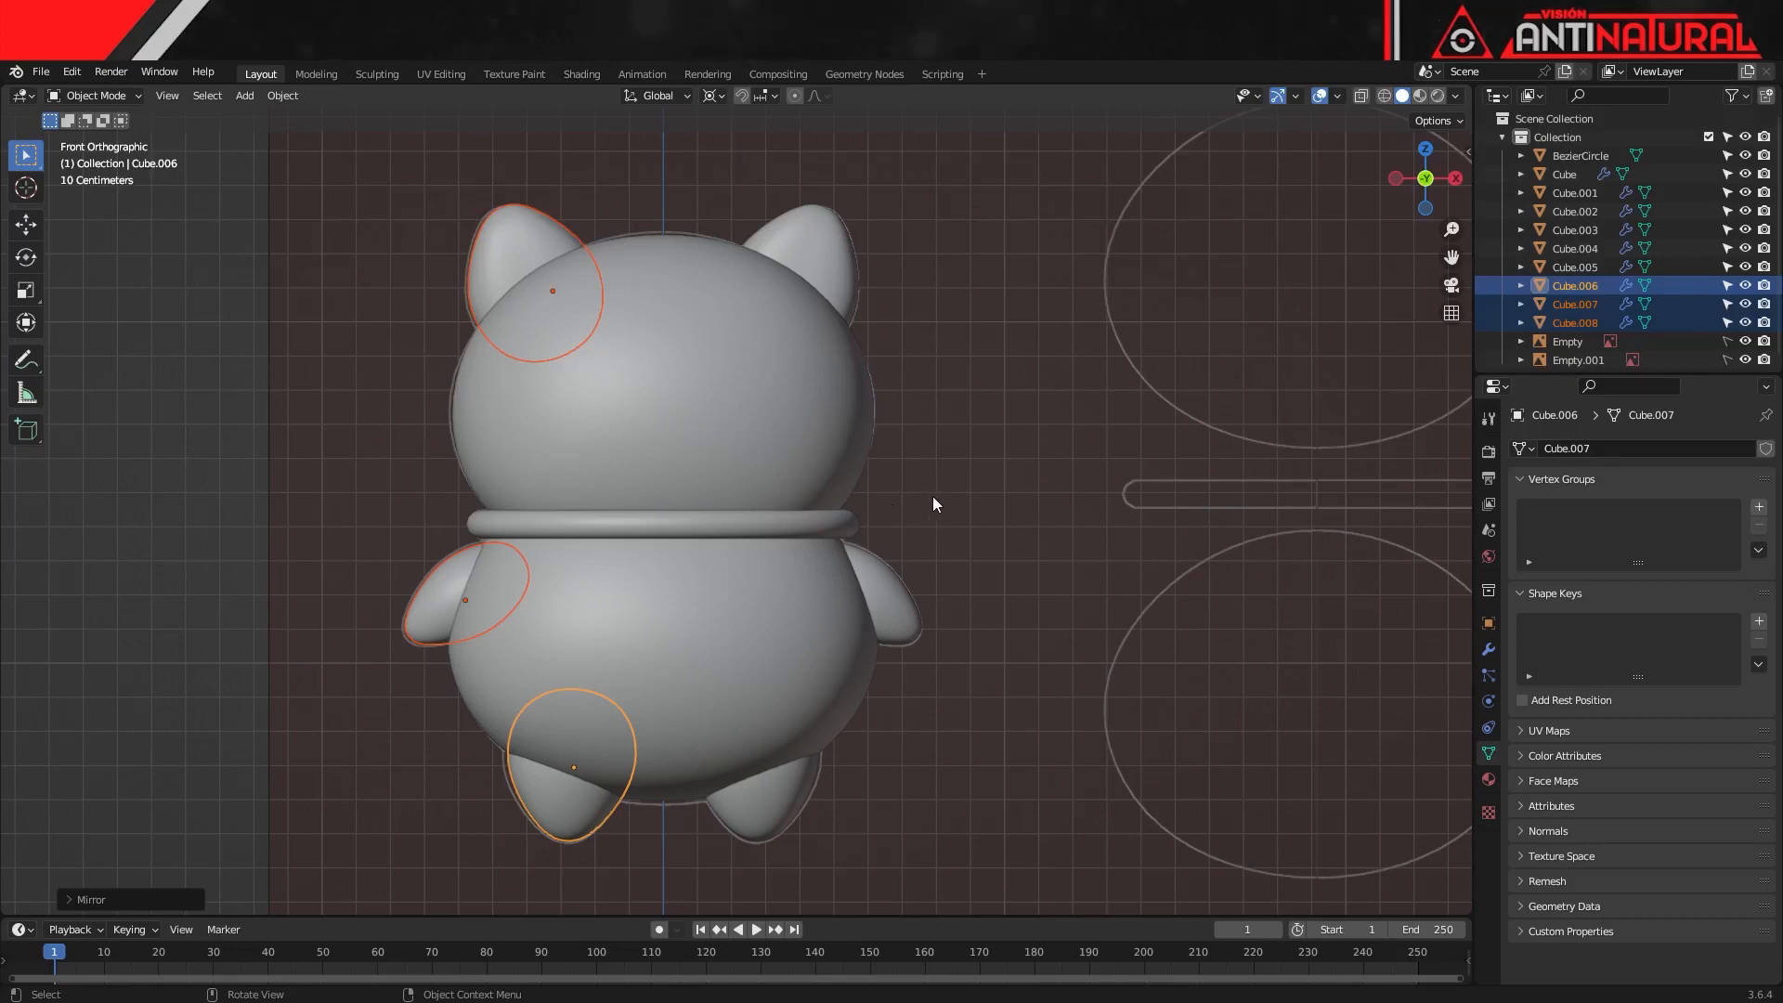
Hide both reference image empties, deselect everything and view the cat from the front in perspective
middle_drag(998, 526, 859, 594)
click(1745, 340)
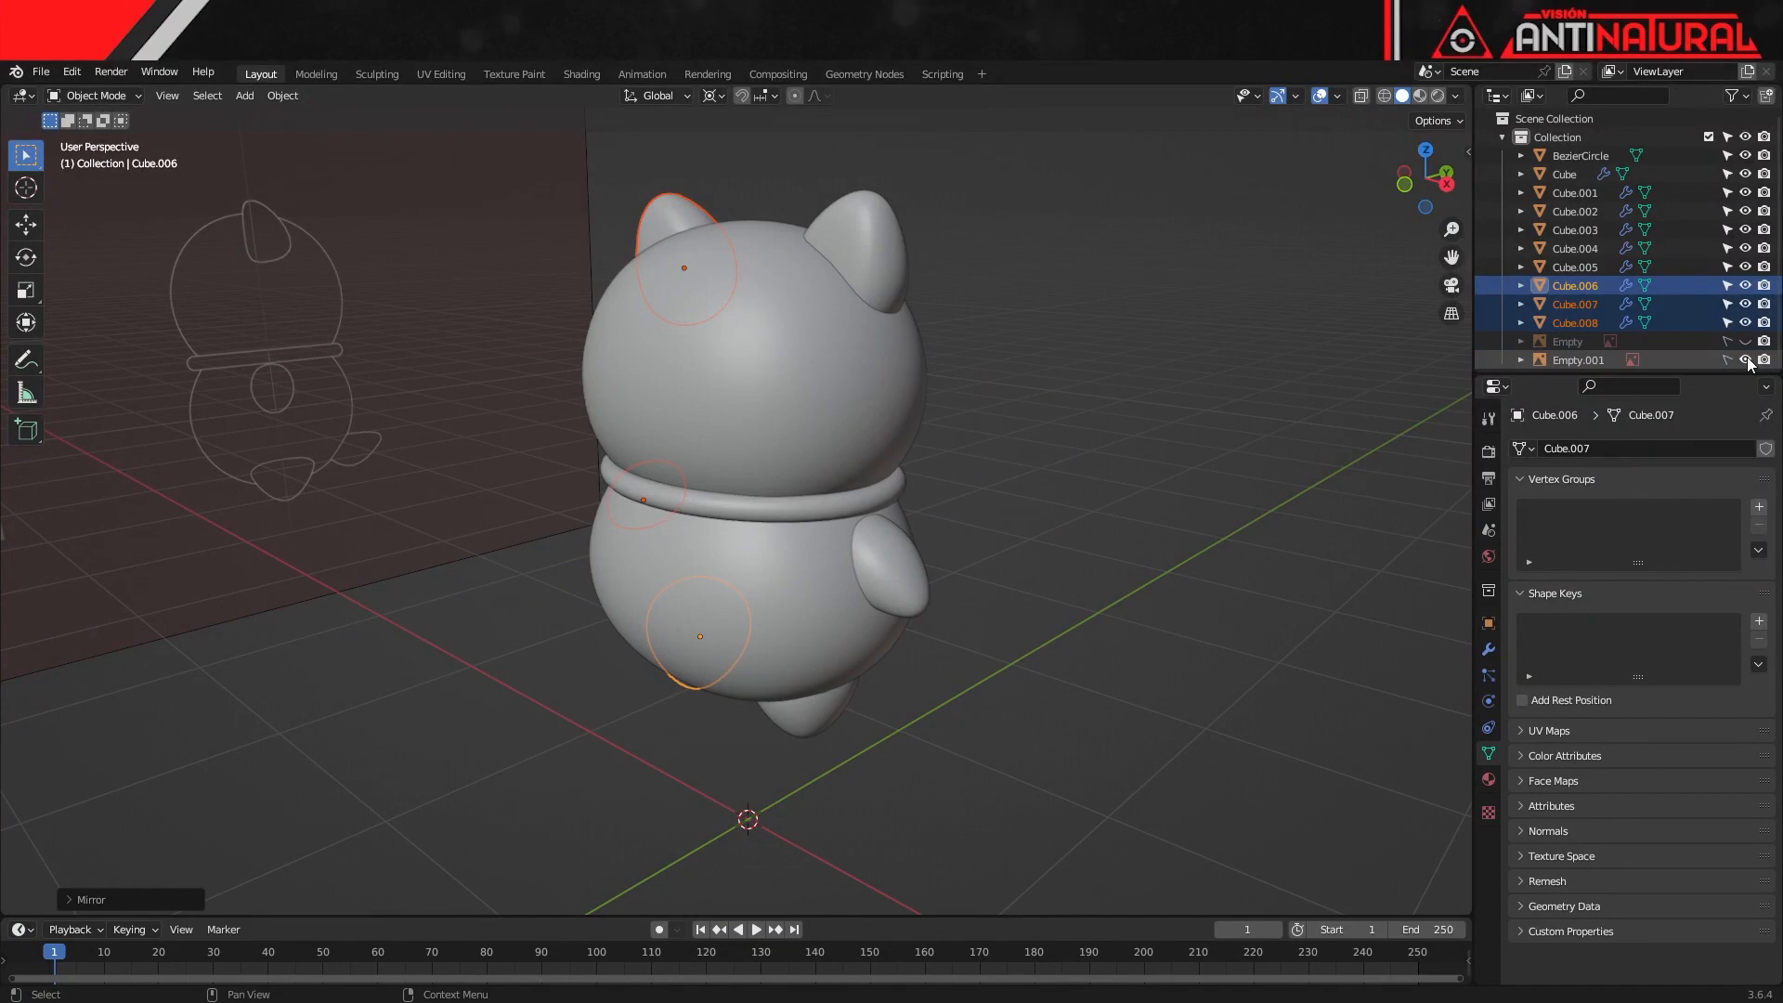
click(1746, 361)
middle_drag(850, 748, 966, 762)
click(966, 761)
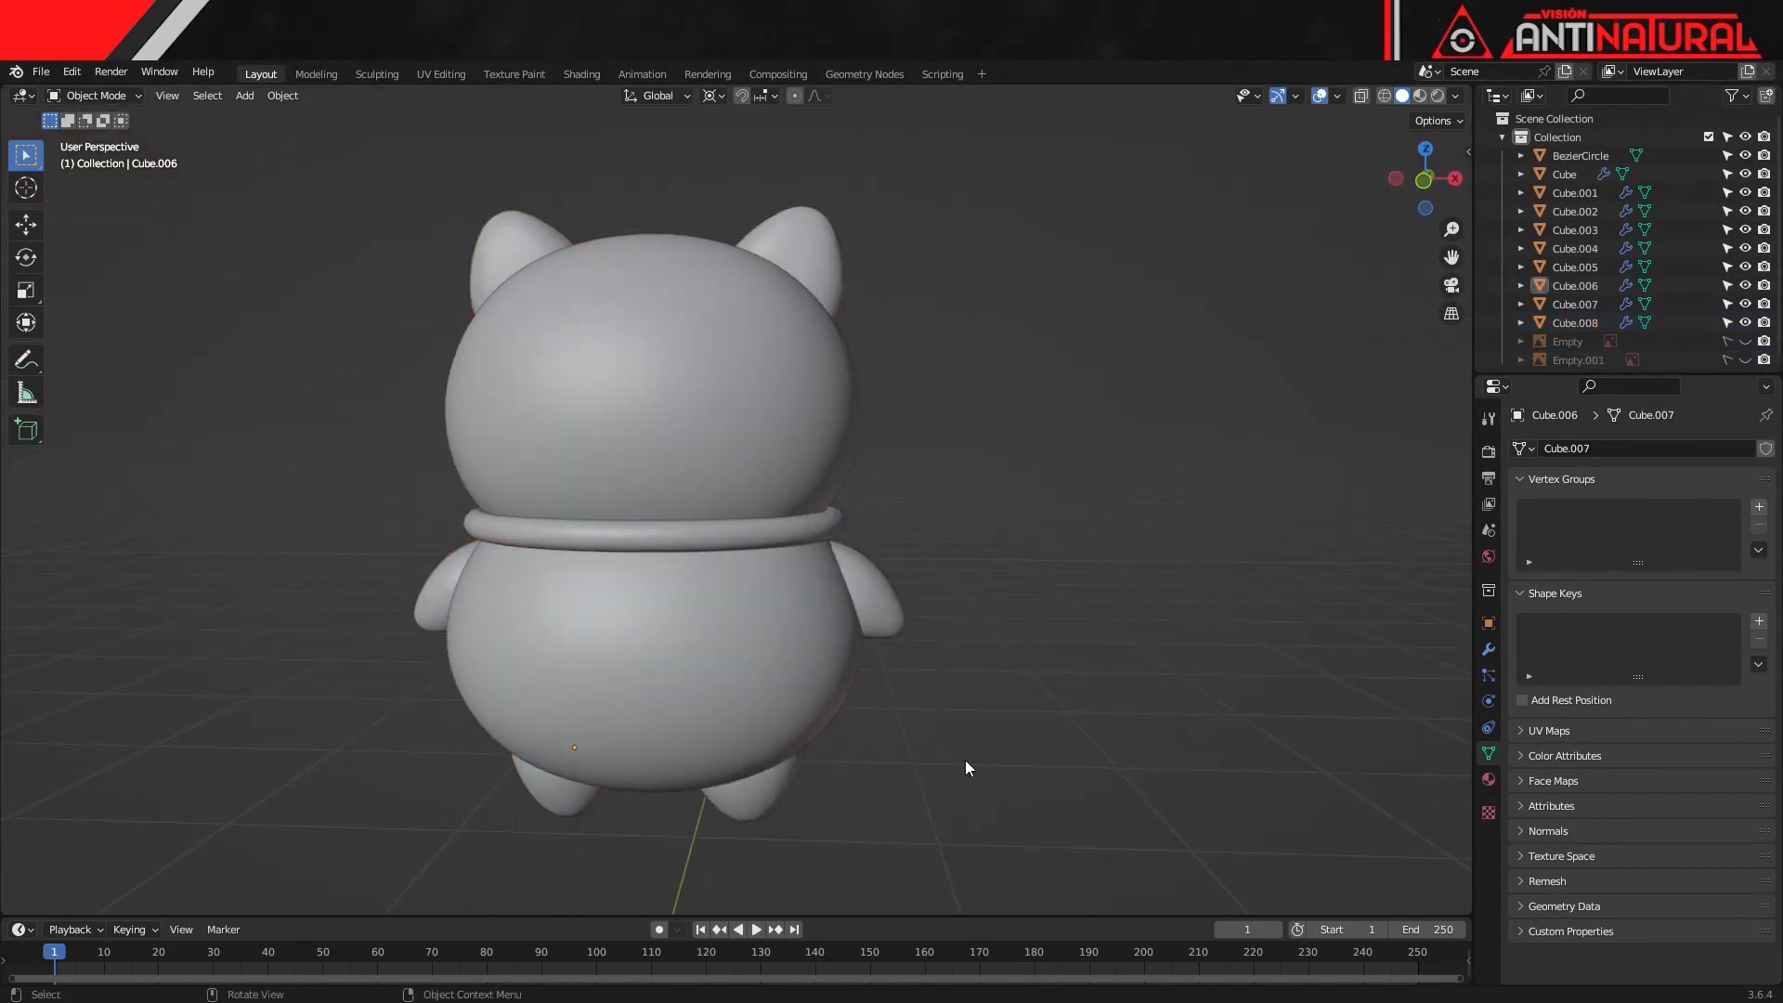
Set the transform pivot to Median Point and show the cat in Material Preview shading in the front view
click(719, 98)
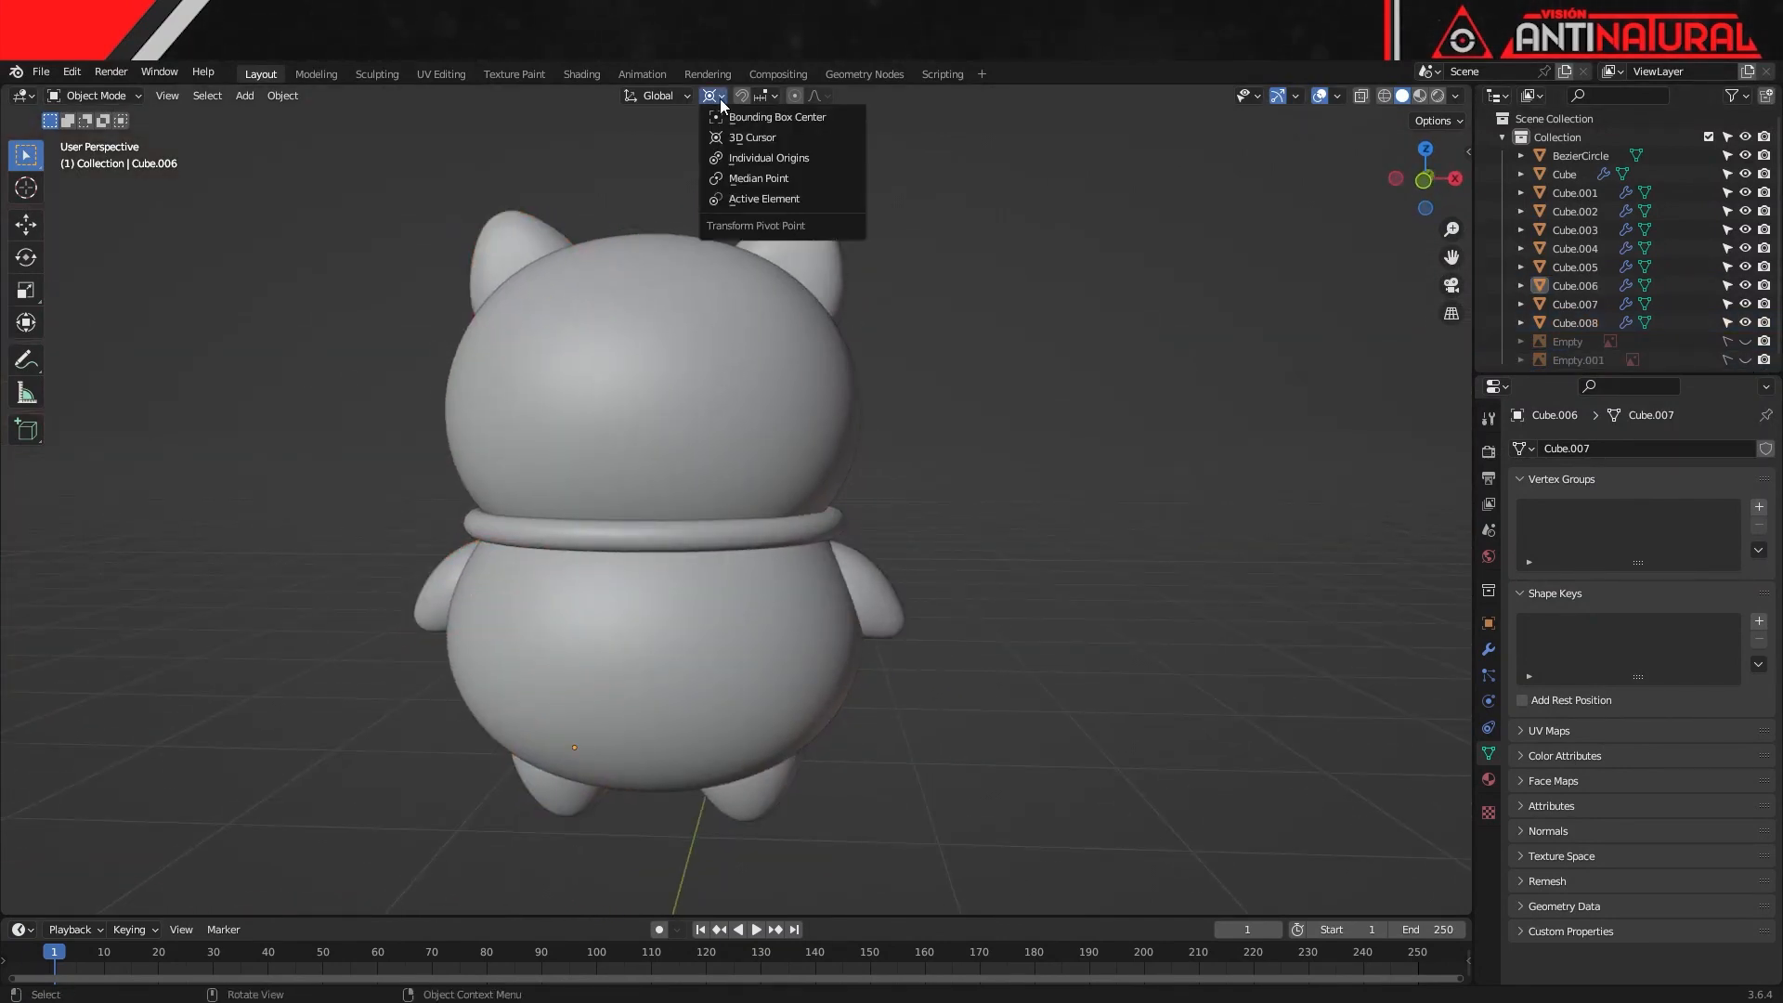
click(748, 179)
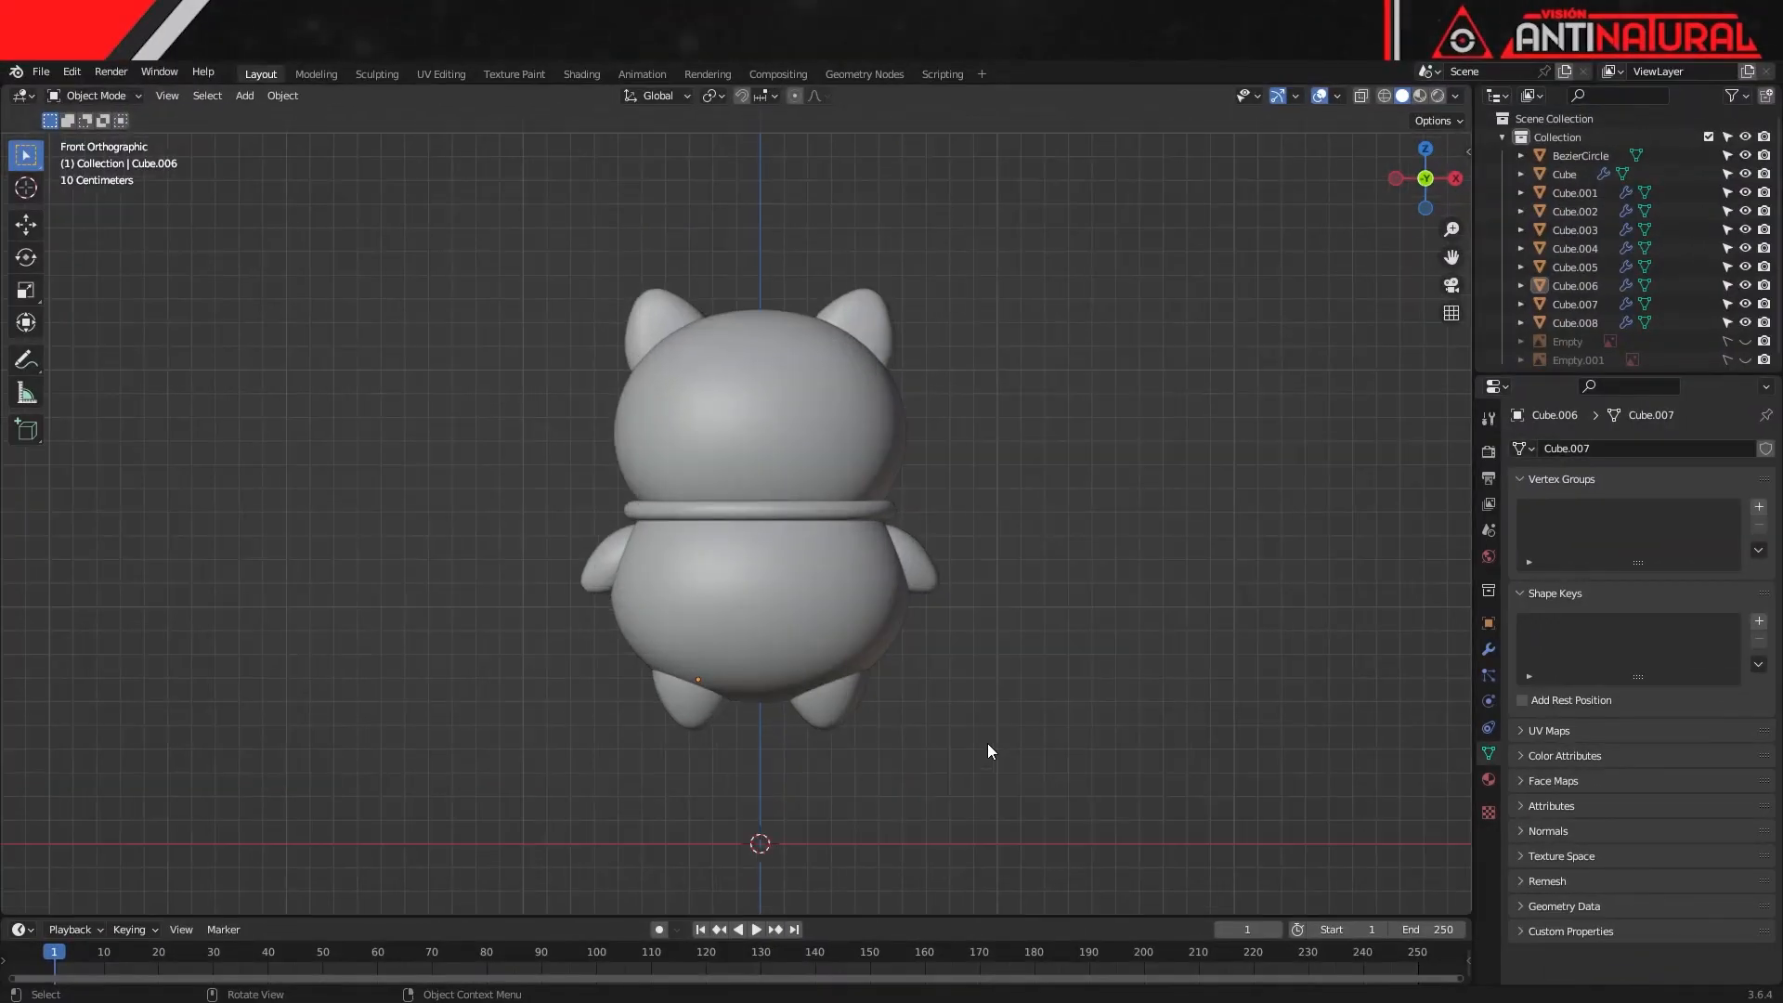
shift+middle_drag(992, 743, 959, 735)
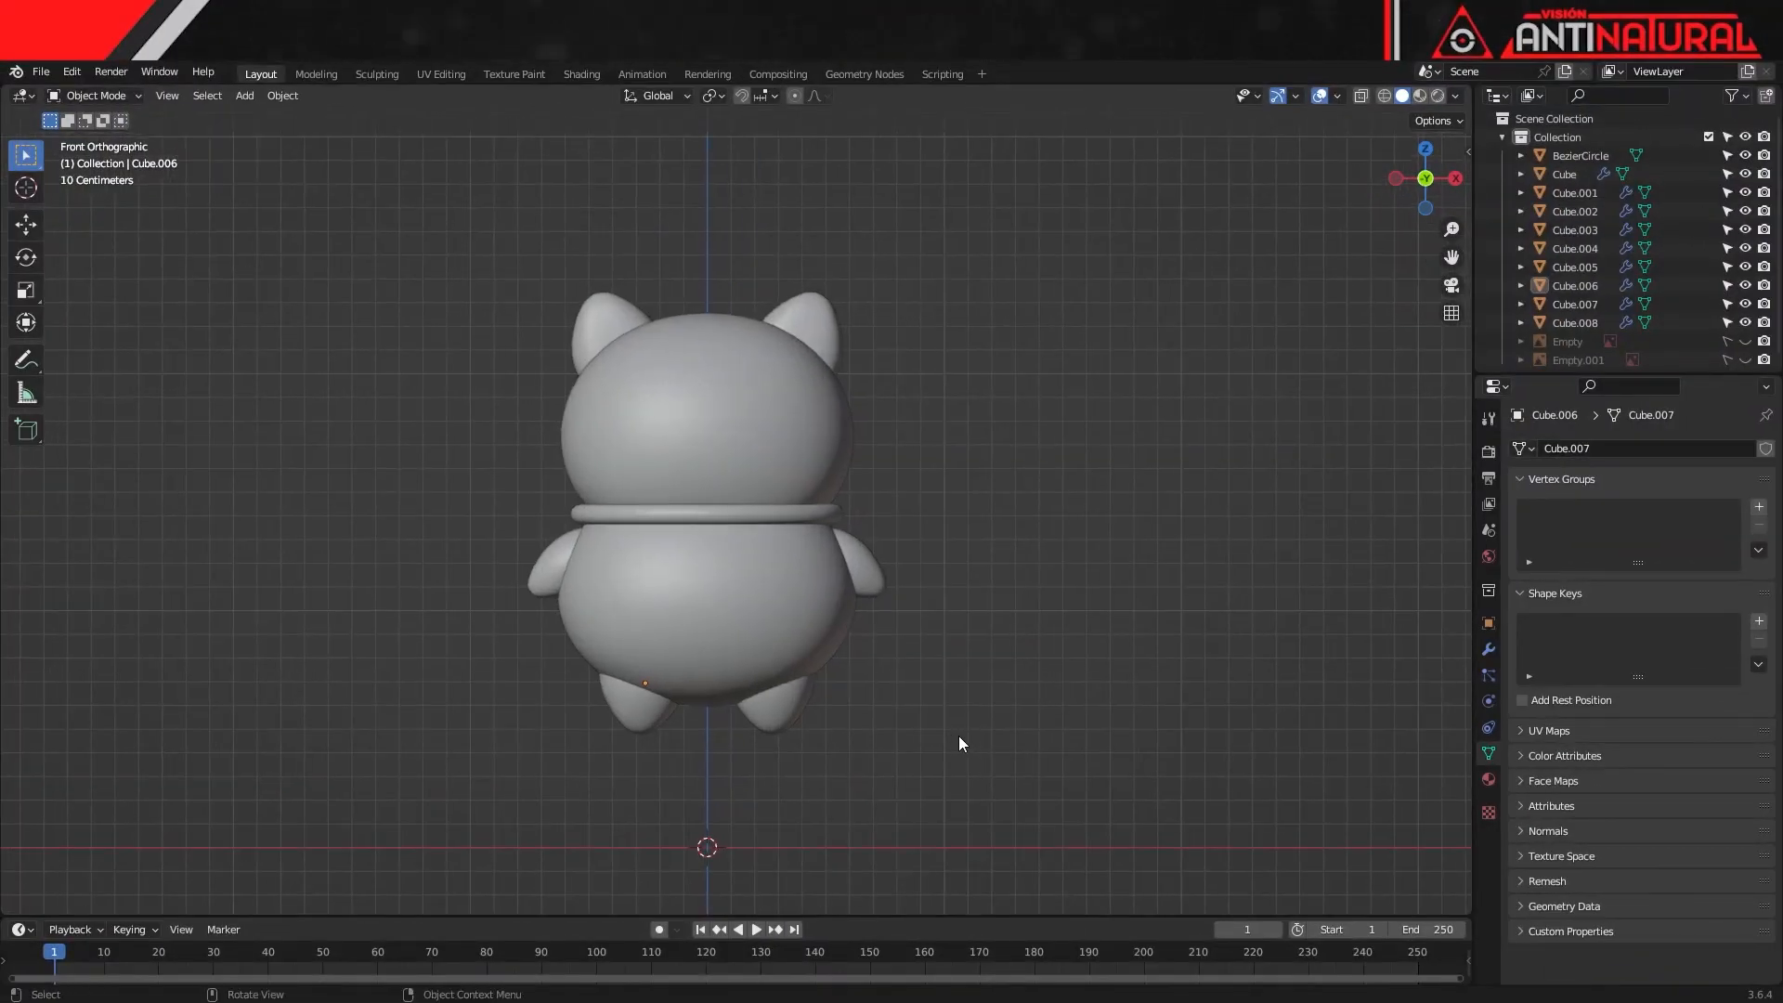
click(1418, 96)
scroll(867, 648, up, 2)
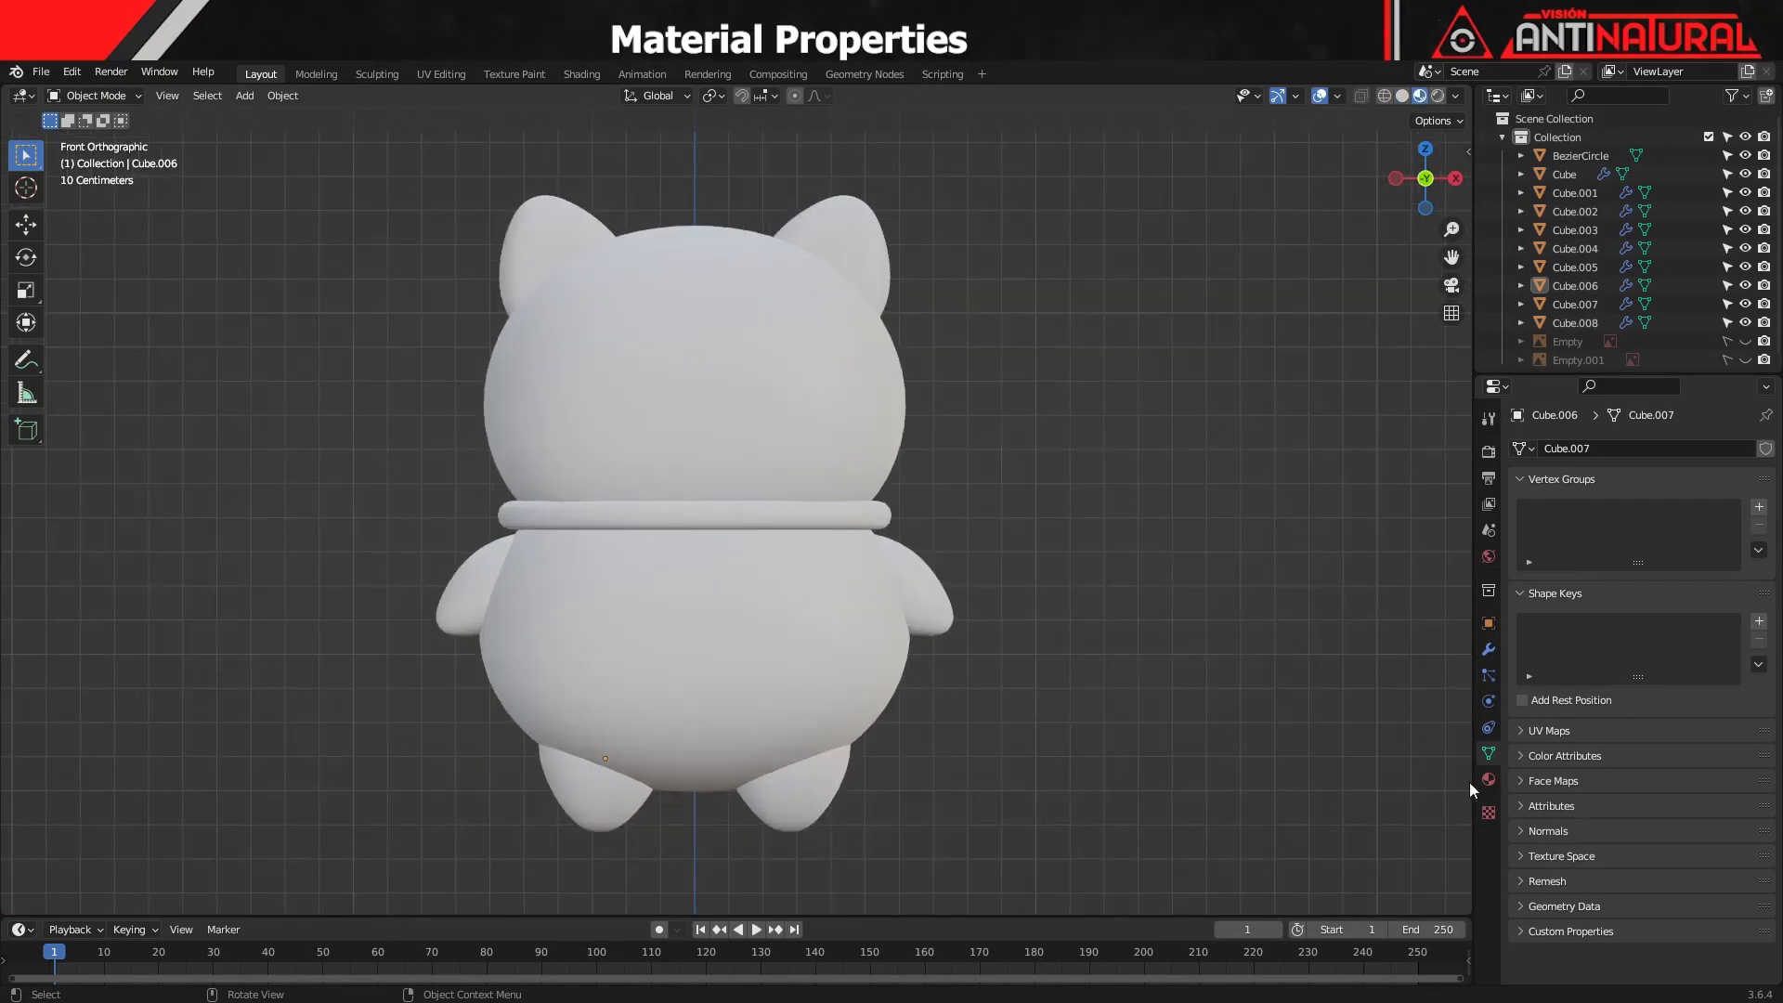
Create a material named PIEL on the body and give it a light peach base color
click(1487, 780)
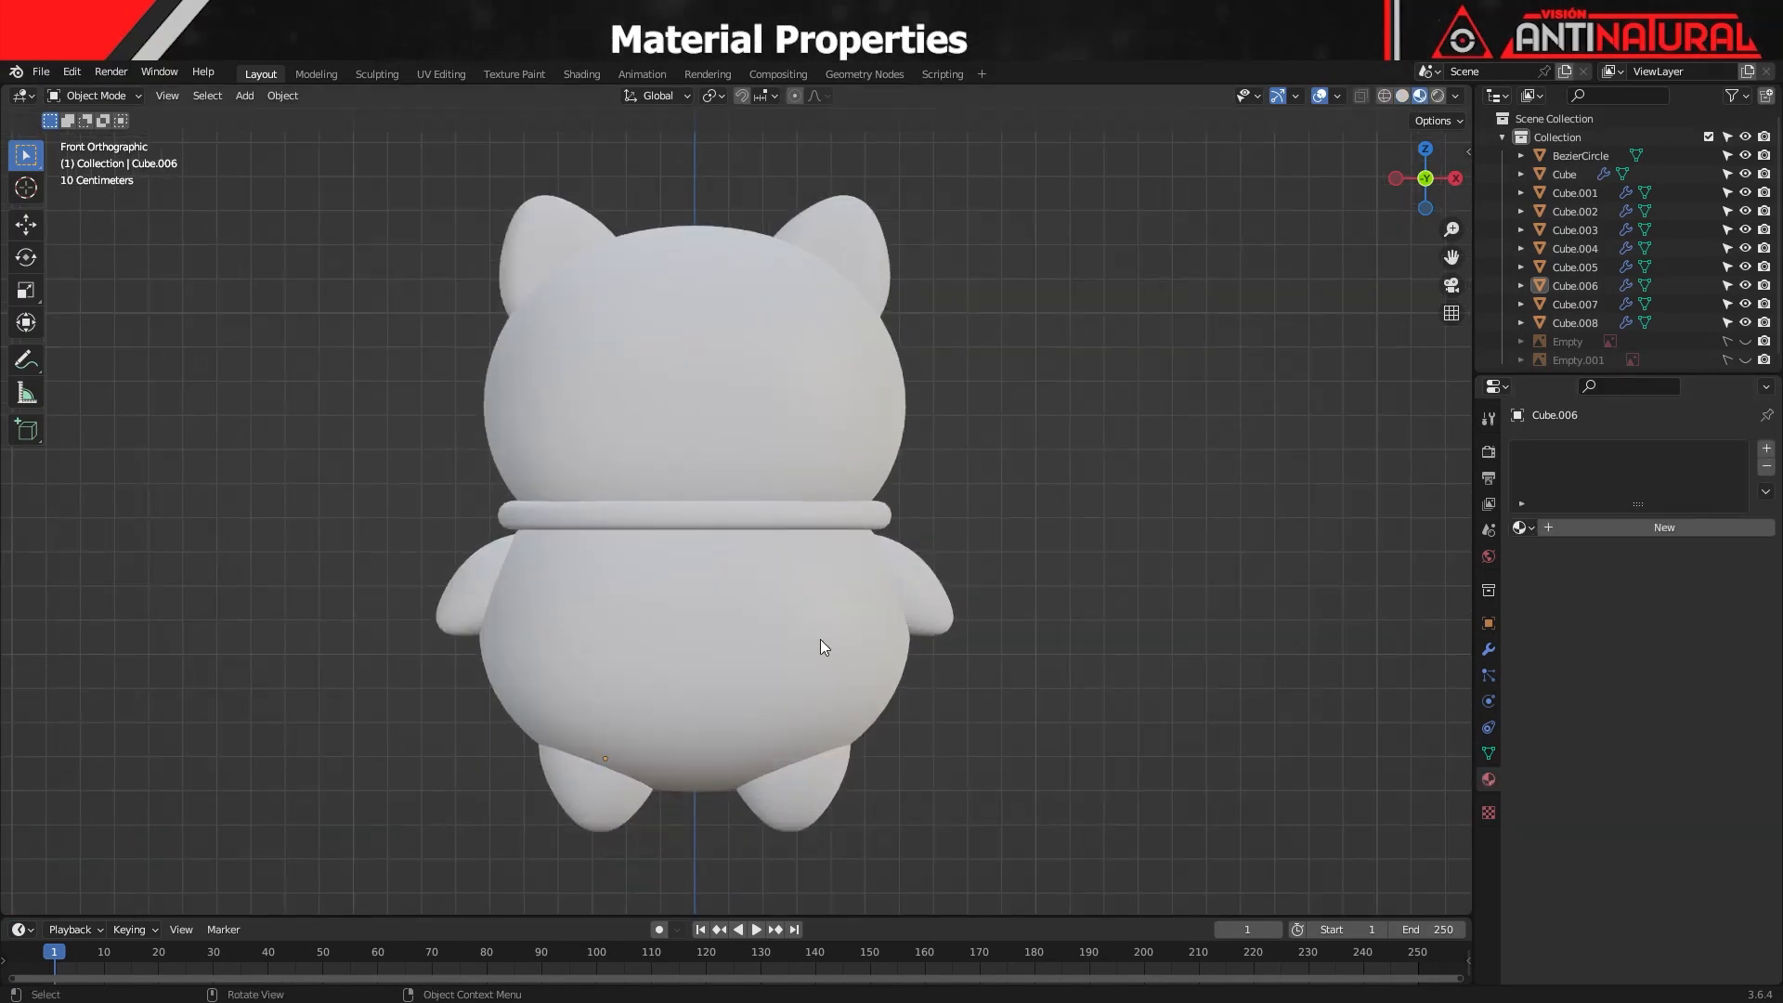
click(715, 645)
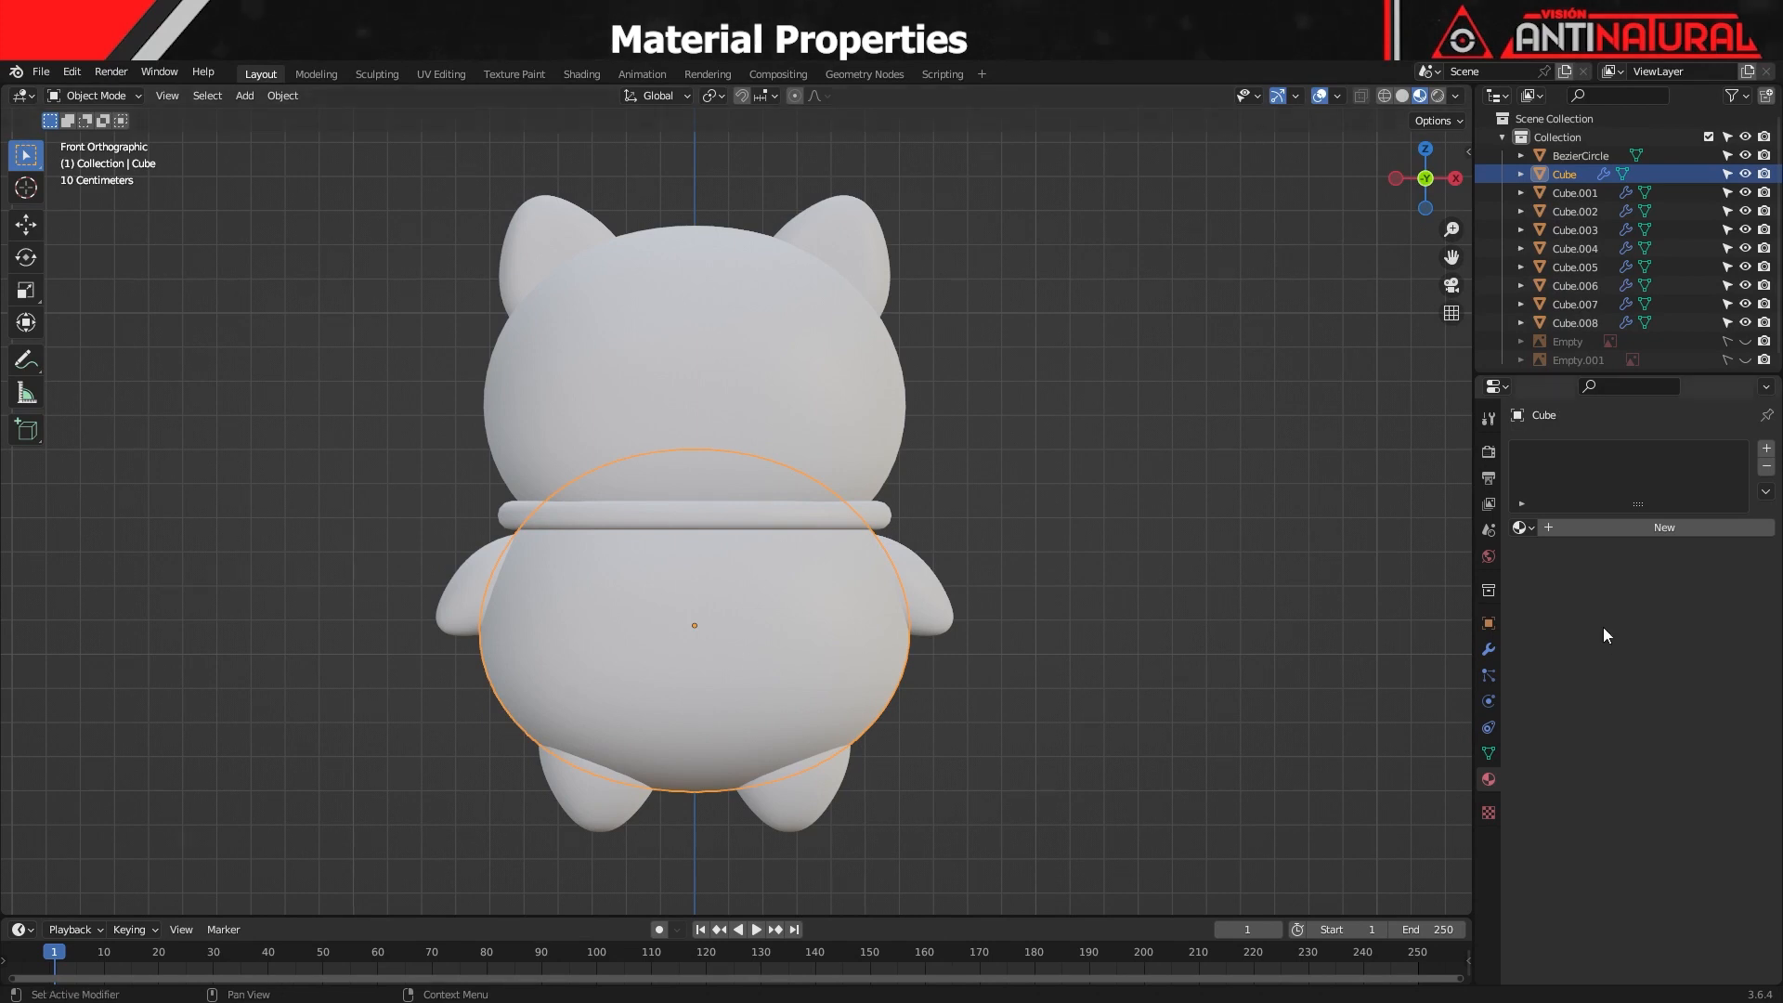
click(1659, 526)
double_click(1595, 453)
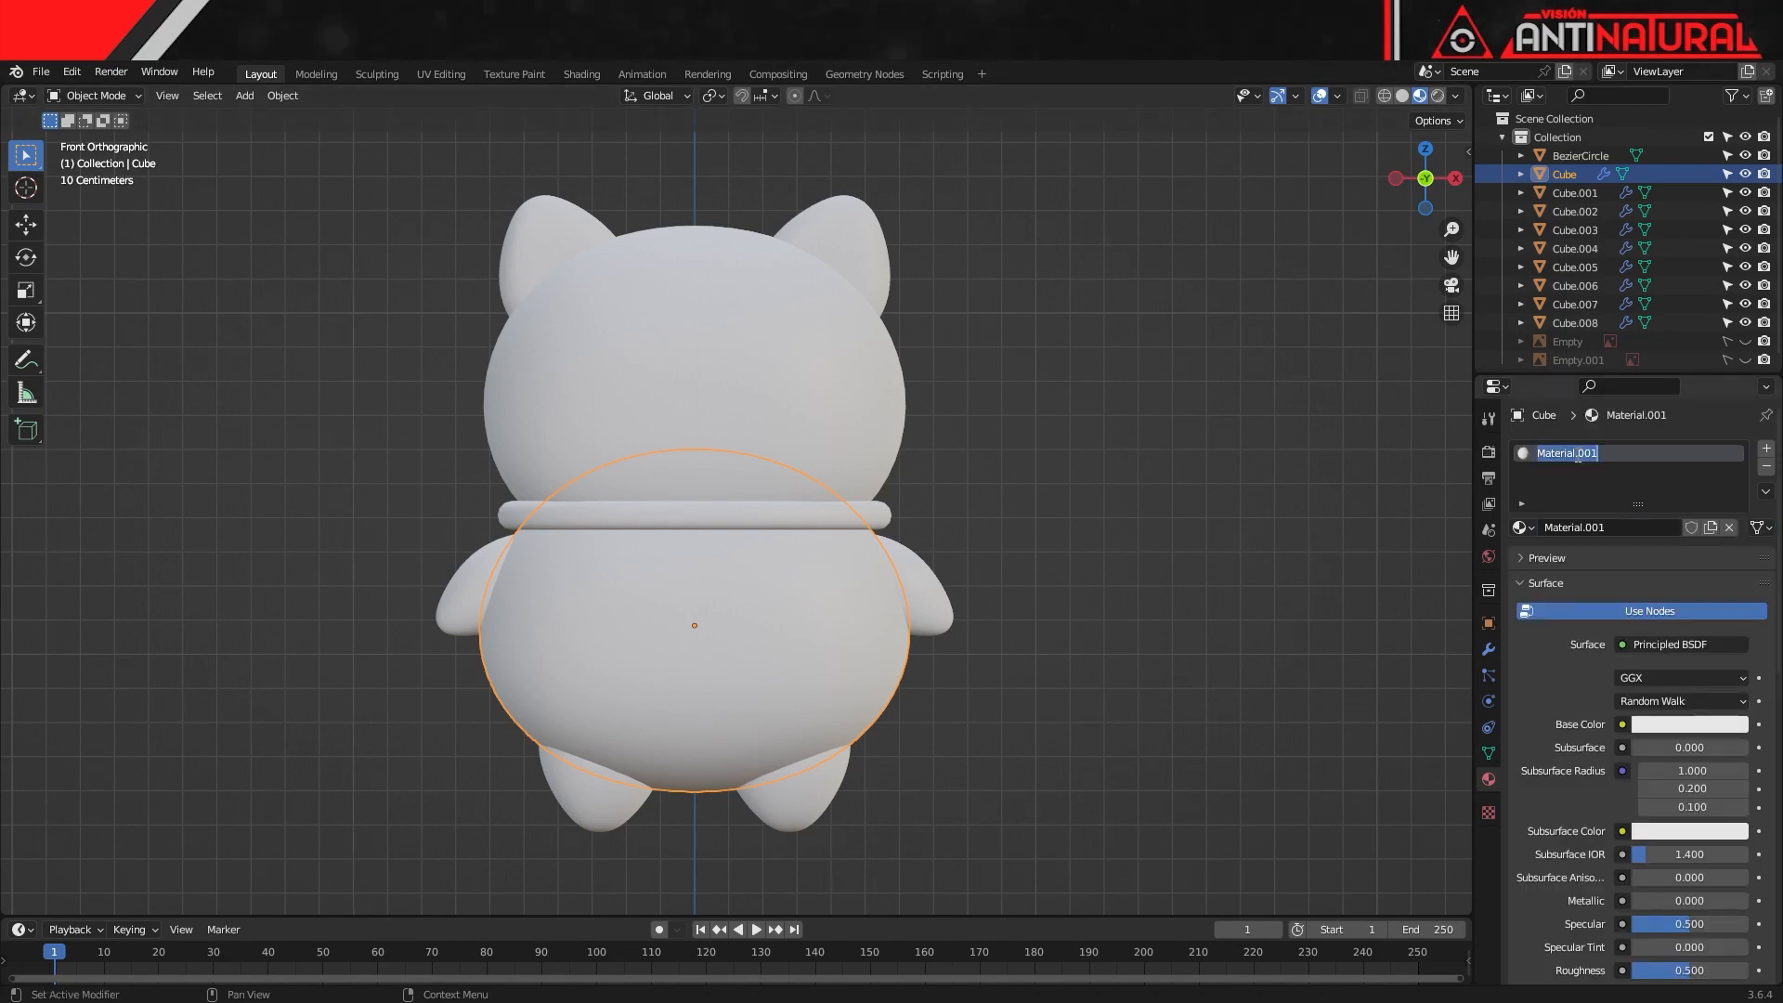
text(PIEL)
key(Return)
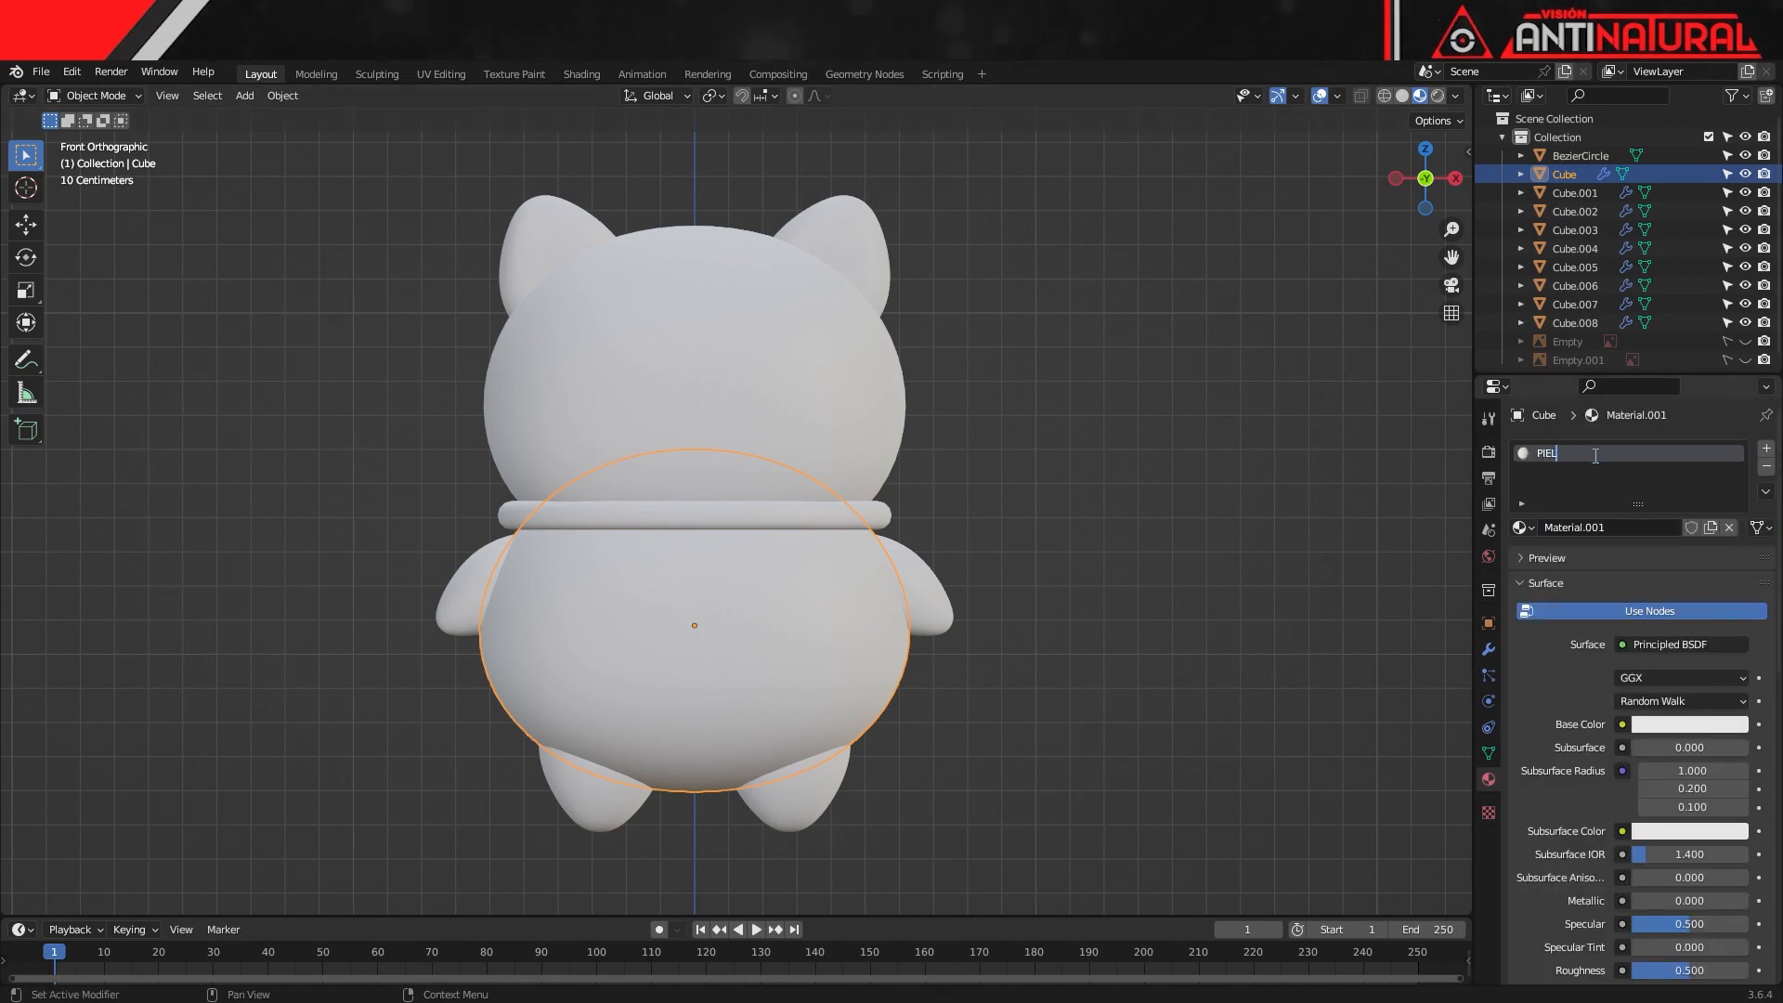
click(1677, 725)
drag(1652, 525, 1641, 539)
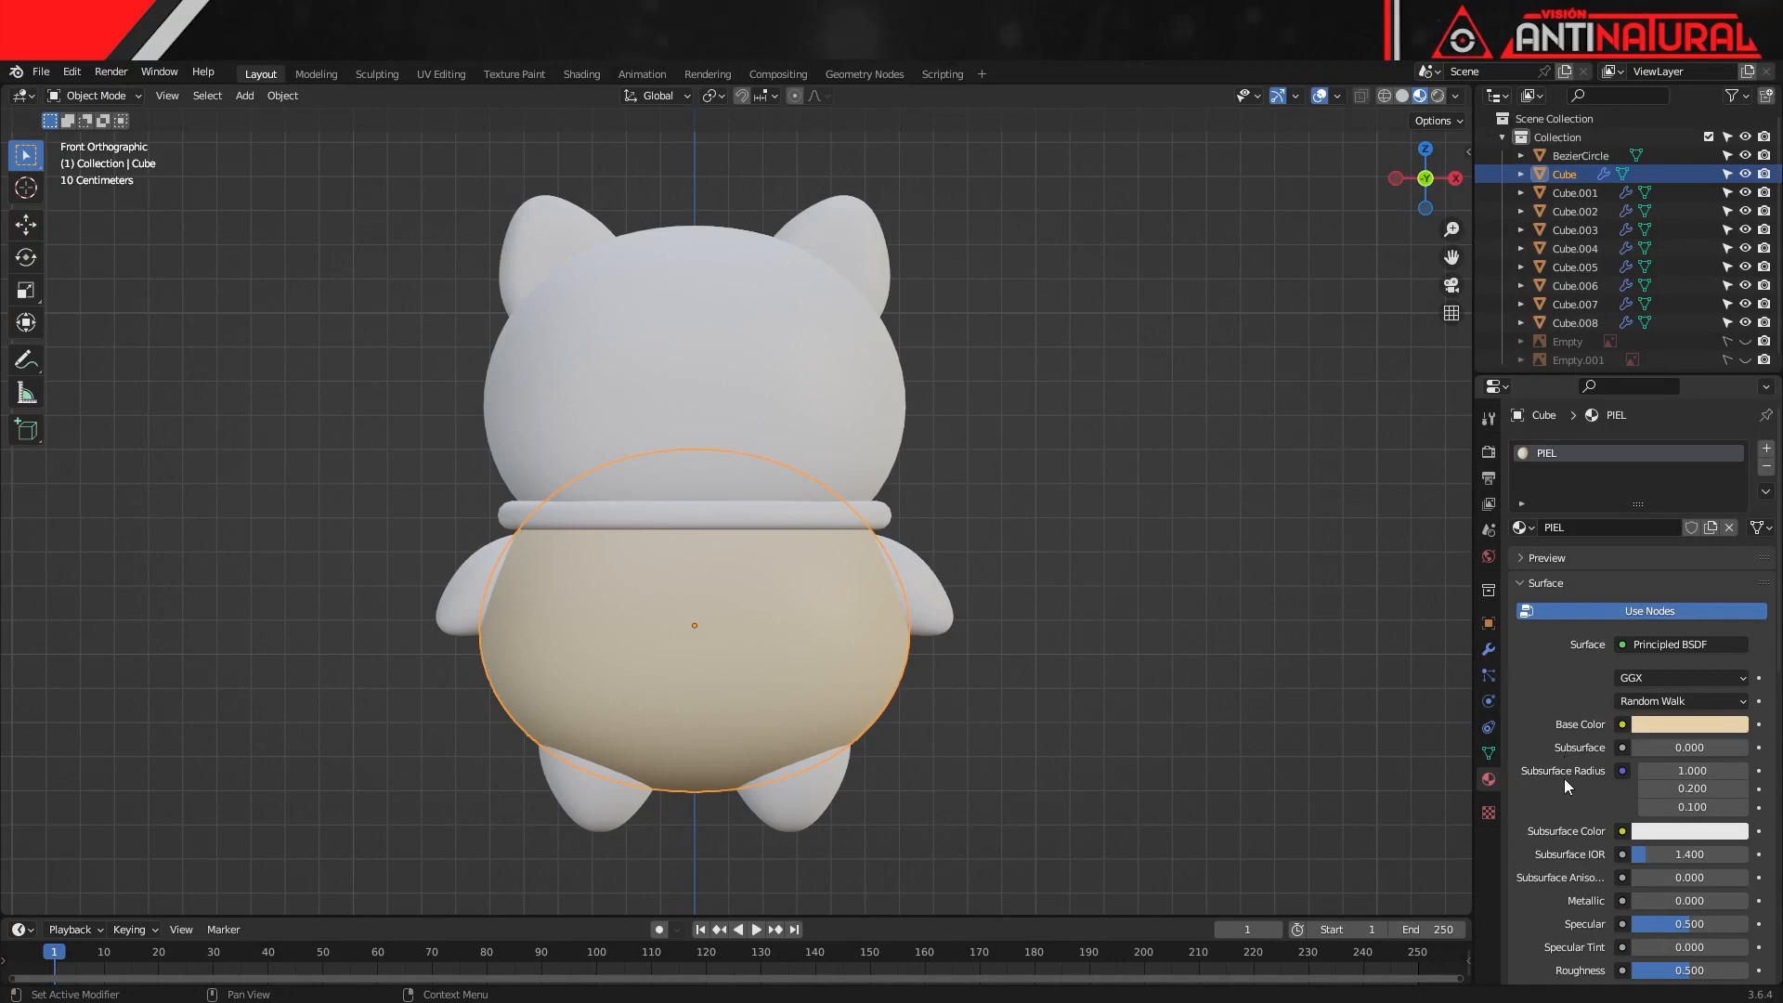
Set the second and third Subsurface Radius values of PIEL to 0 and its Subsurface to 0.4
click(1684, 770)
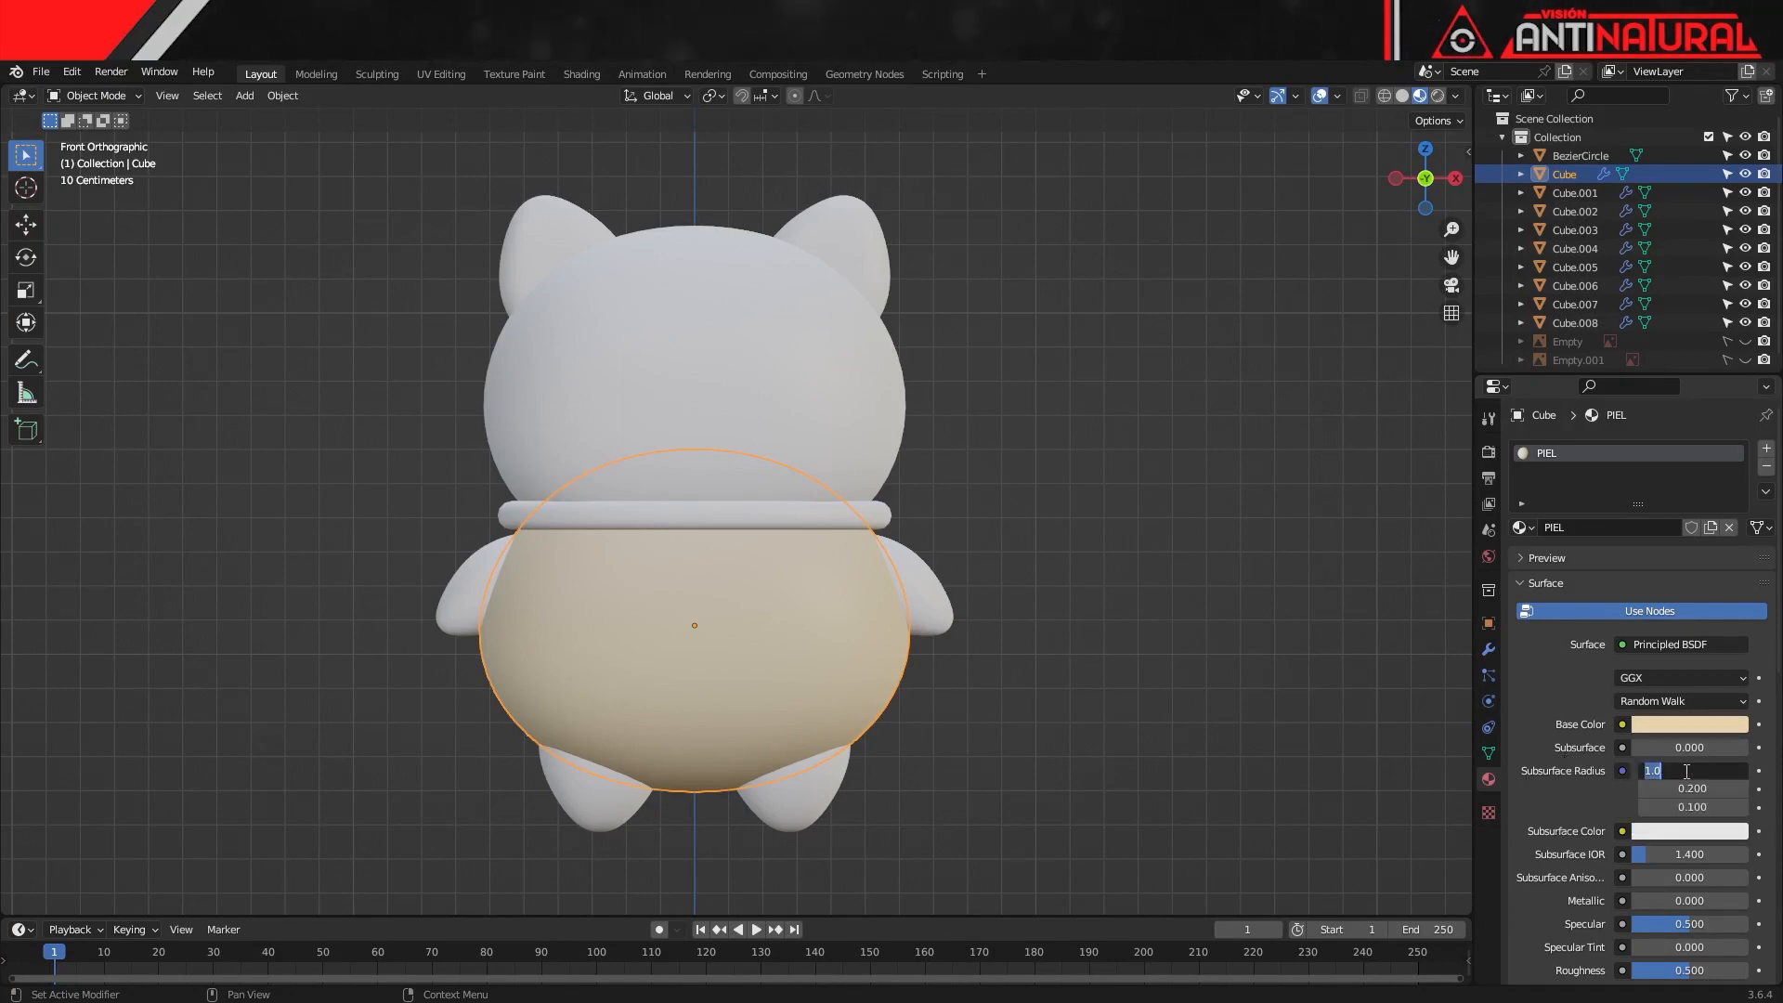
click(1692, 790)
text(0)
key(Tab)
text(0)
key(Return)
click(1675, 747)
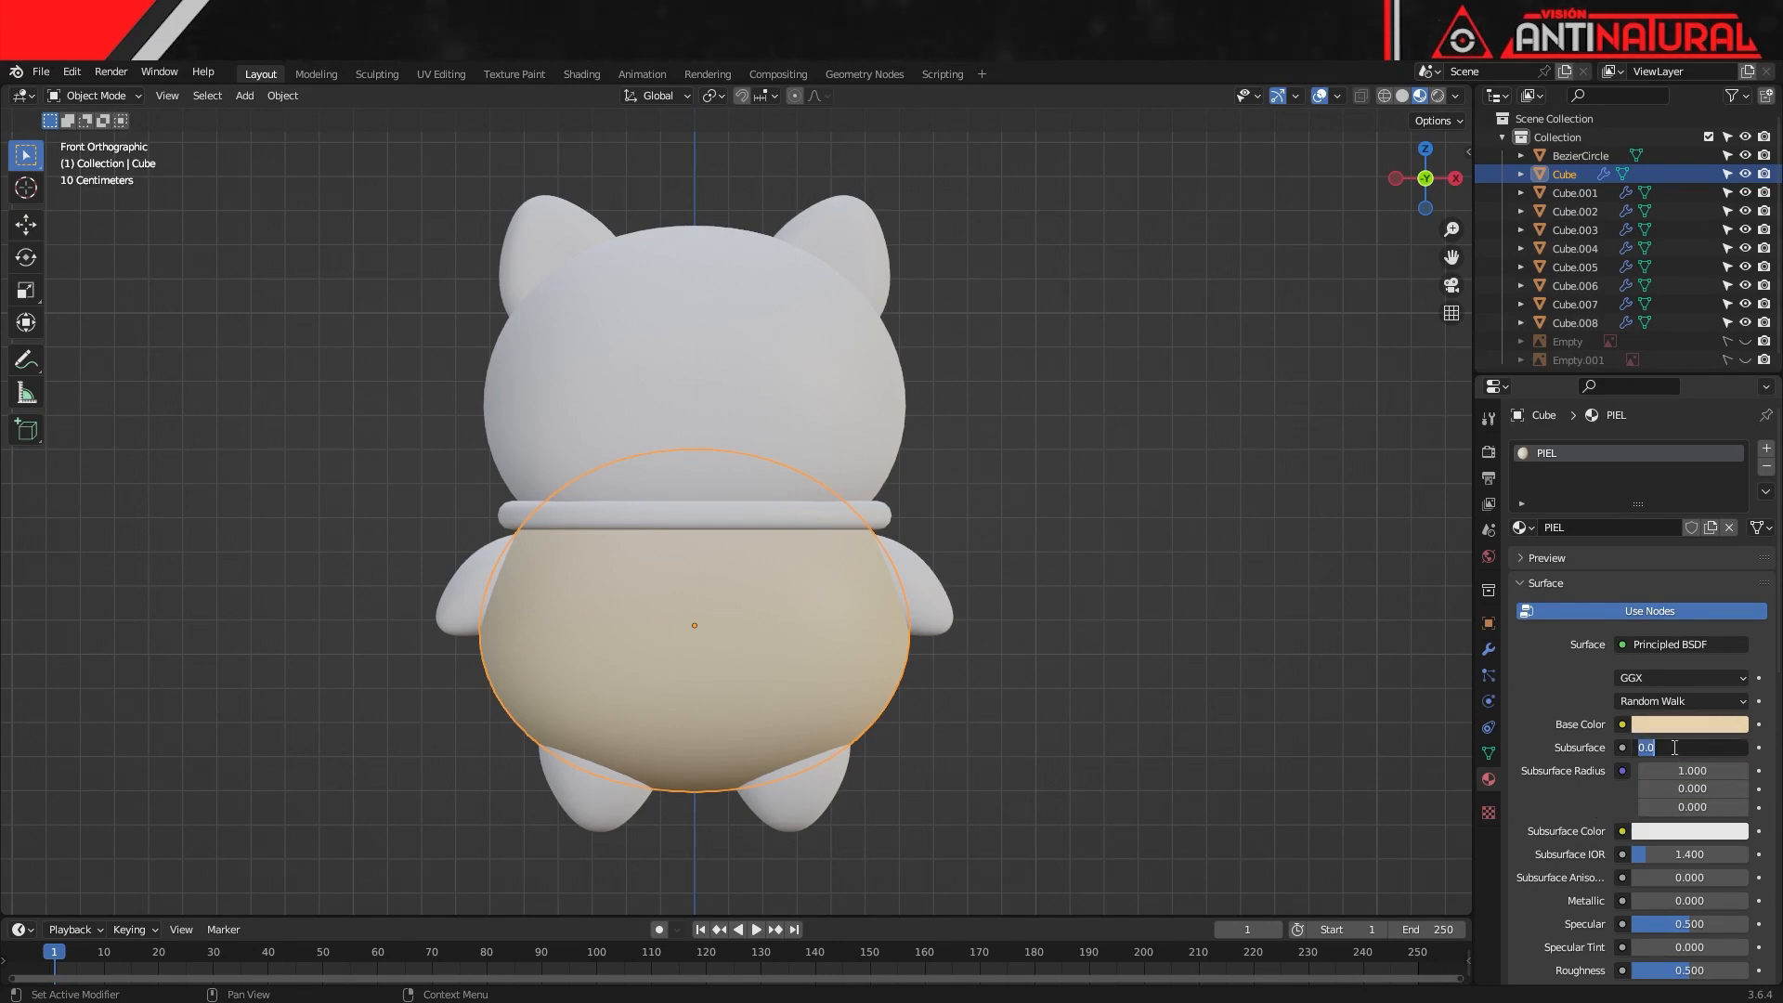
text(0.4)
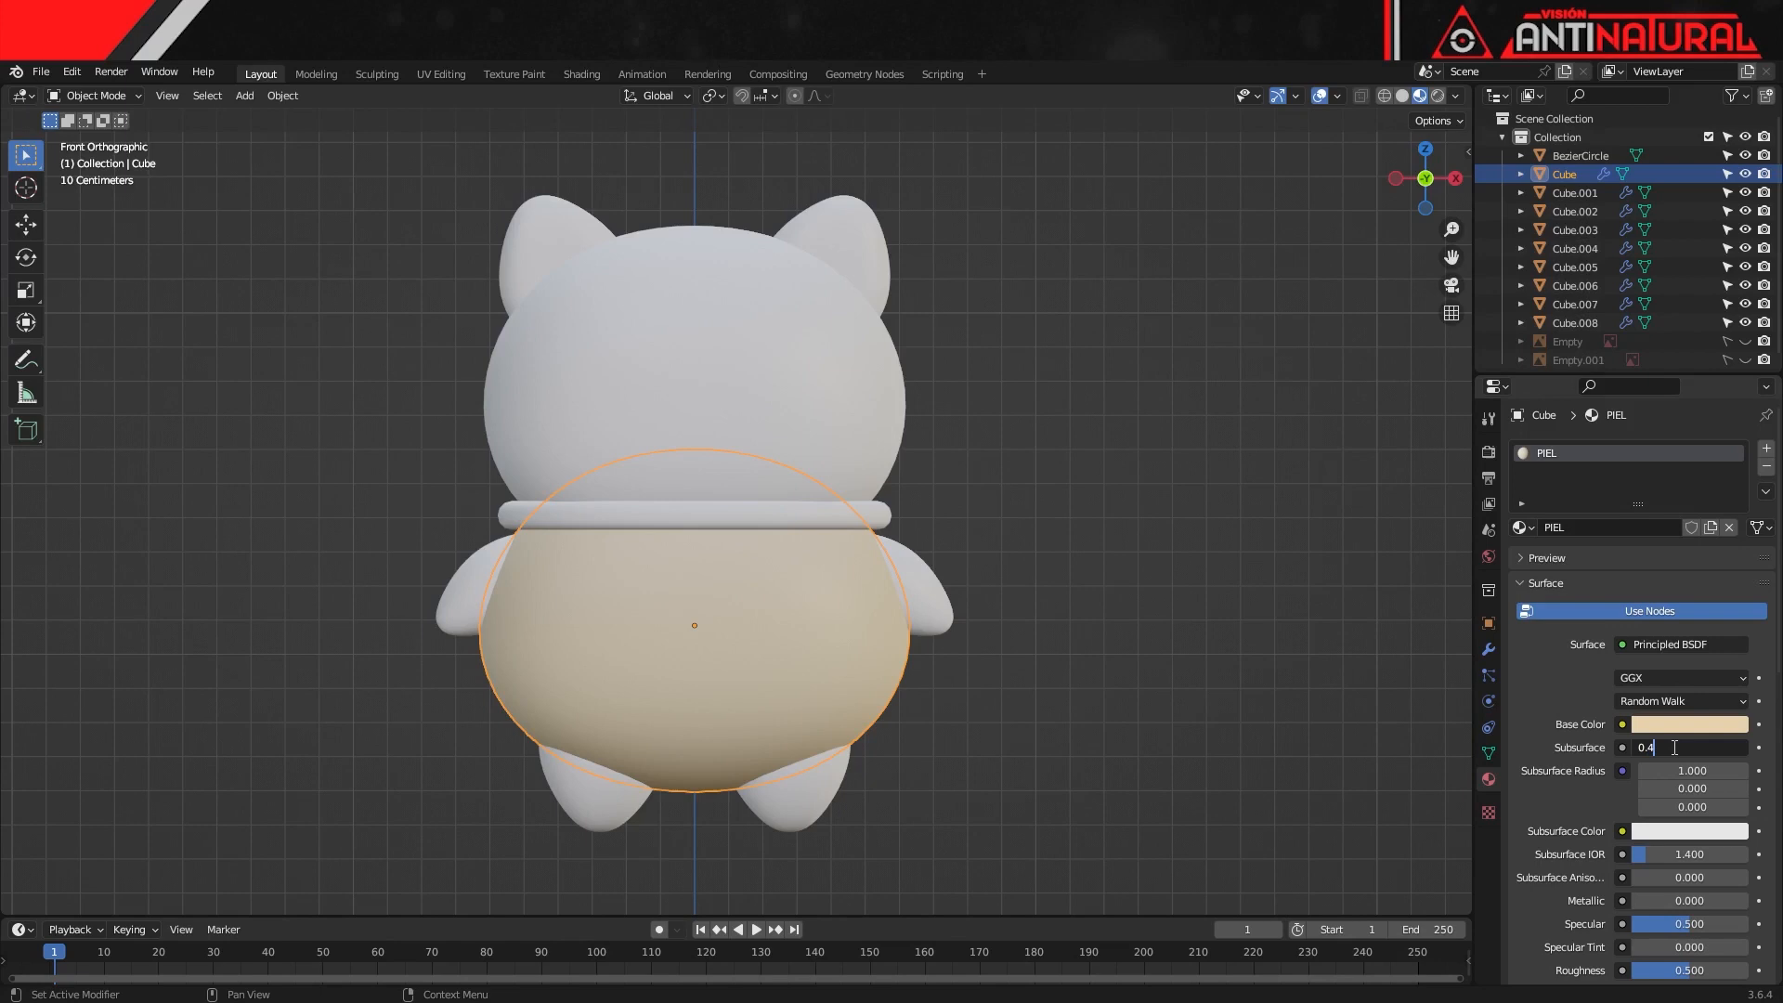
key(Return)
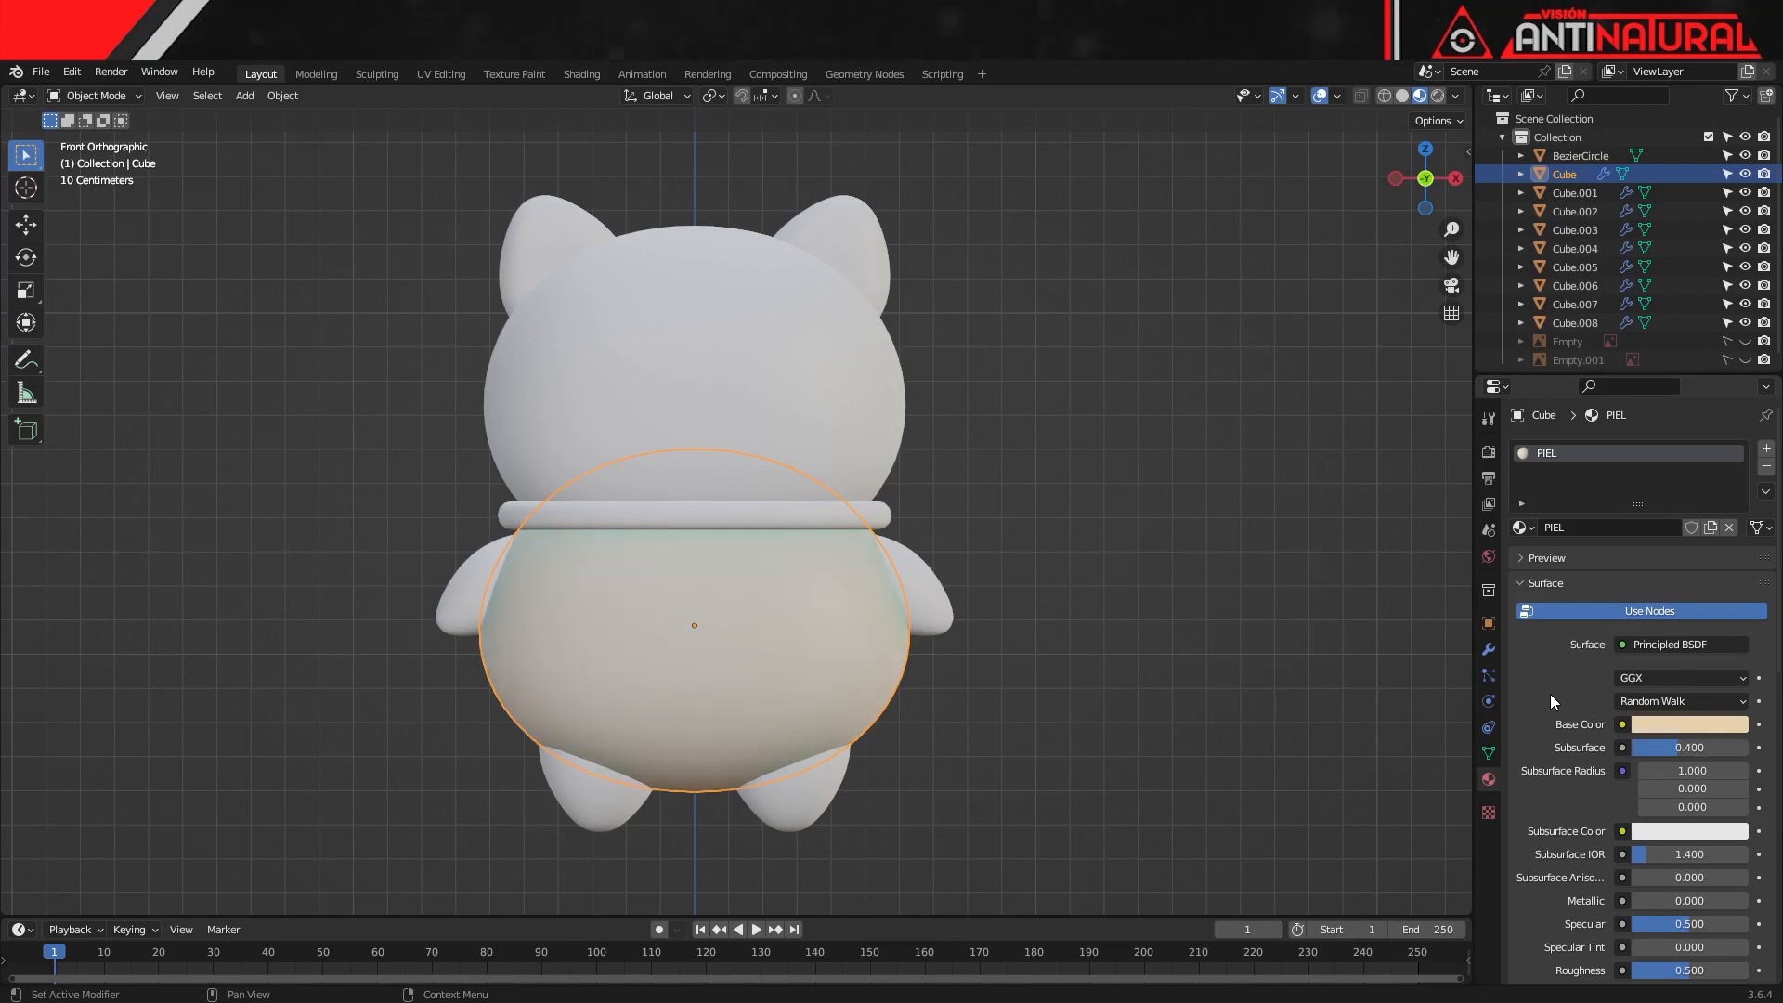
Set the PIEL material's Roughness to 0.4 and reduce its Specular to 0.484
scroll(1769, 736, down, 2)
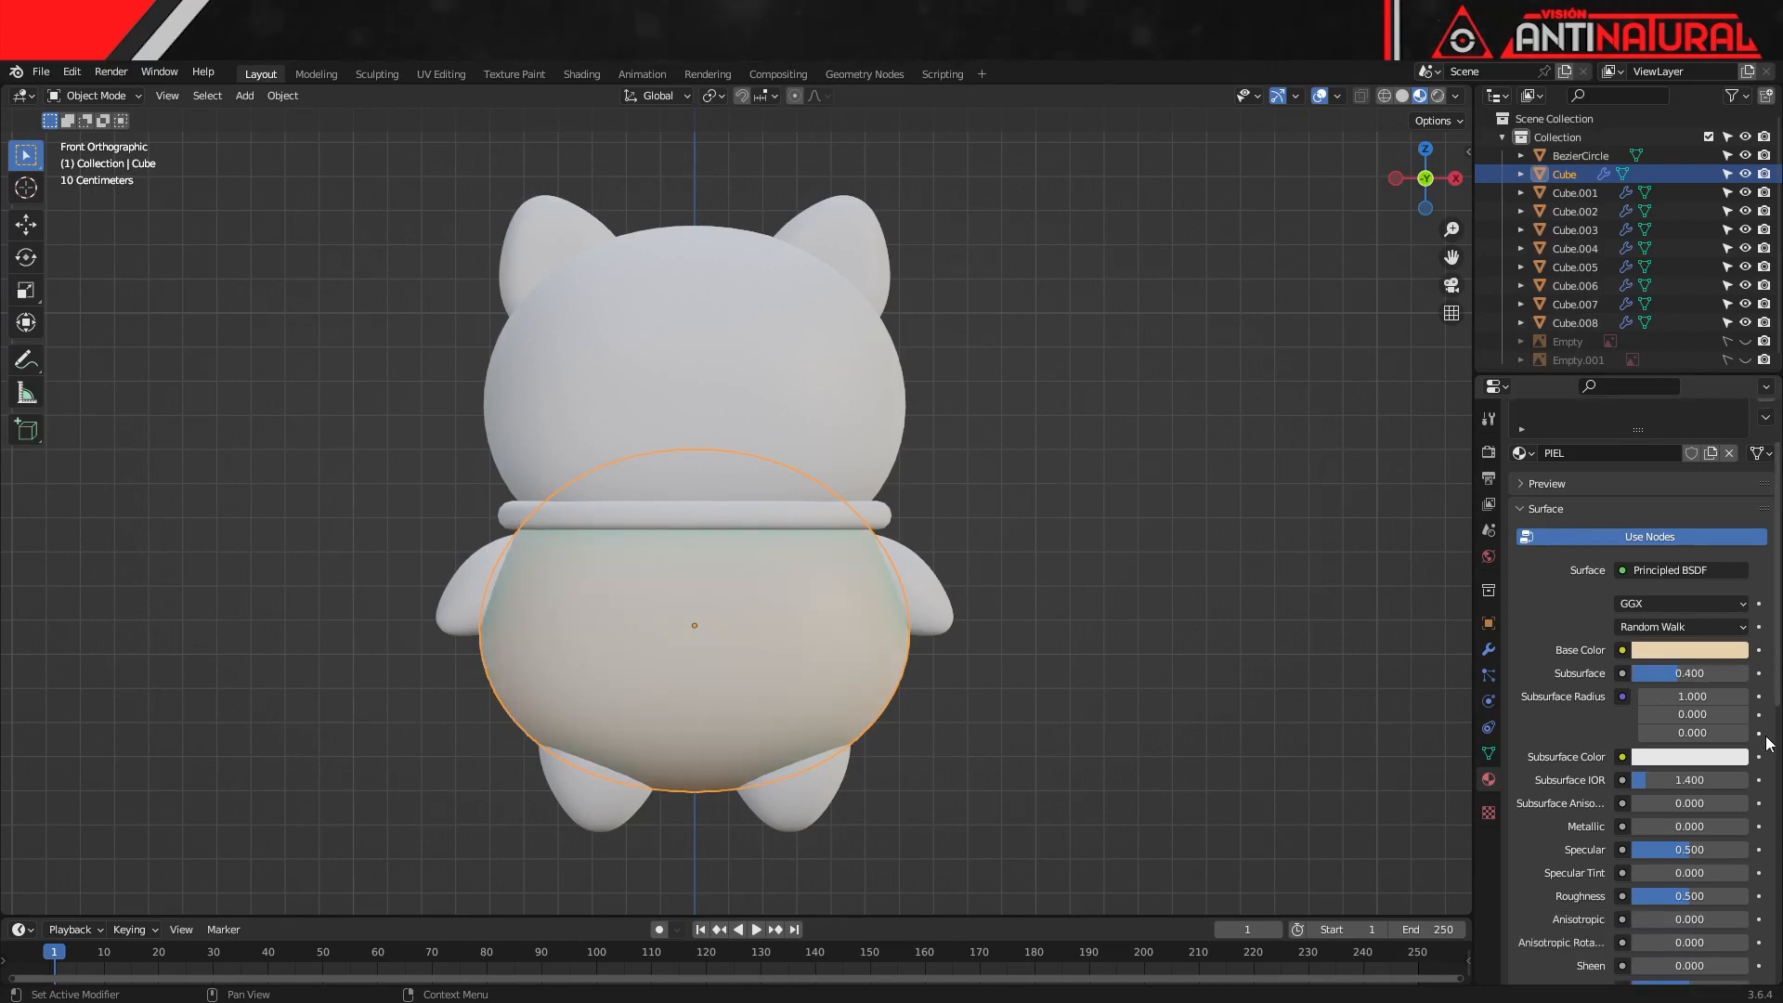
click(1679, 895)
text(0.4)
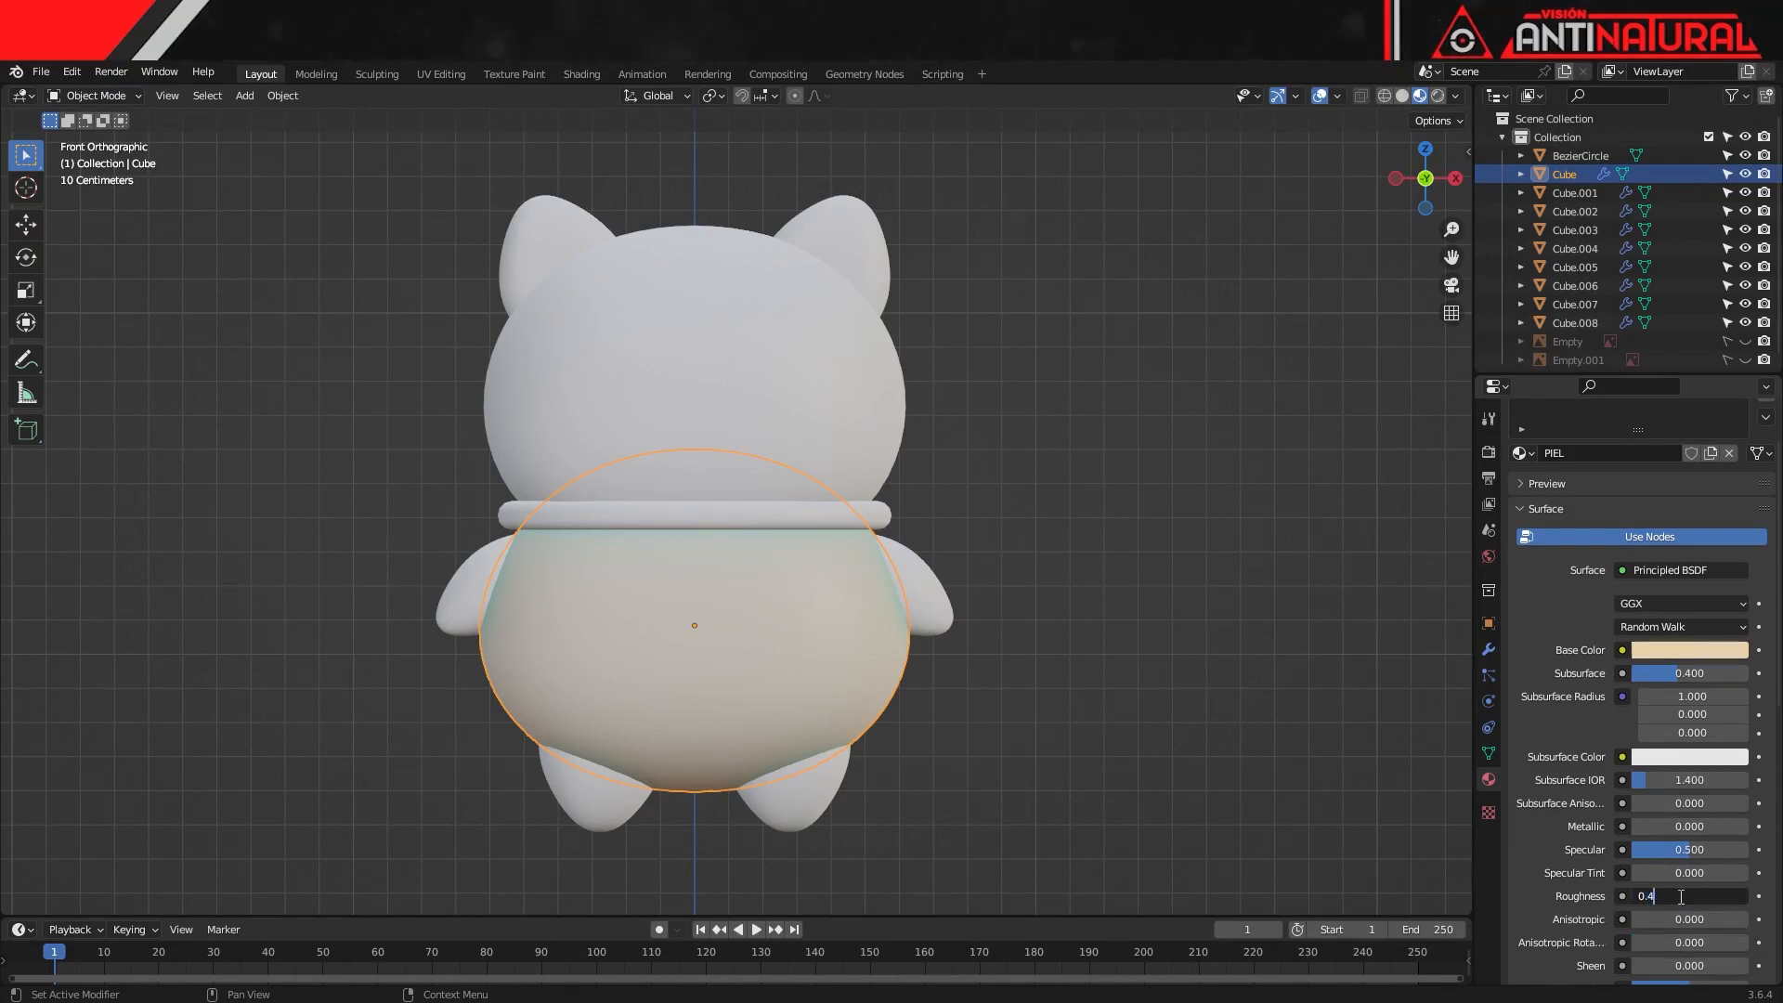
key(Return)
drag(1688, 850, 1674, 850)
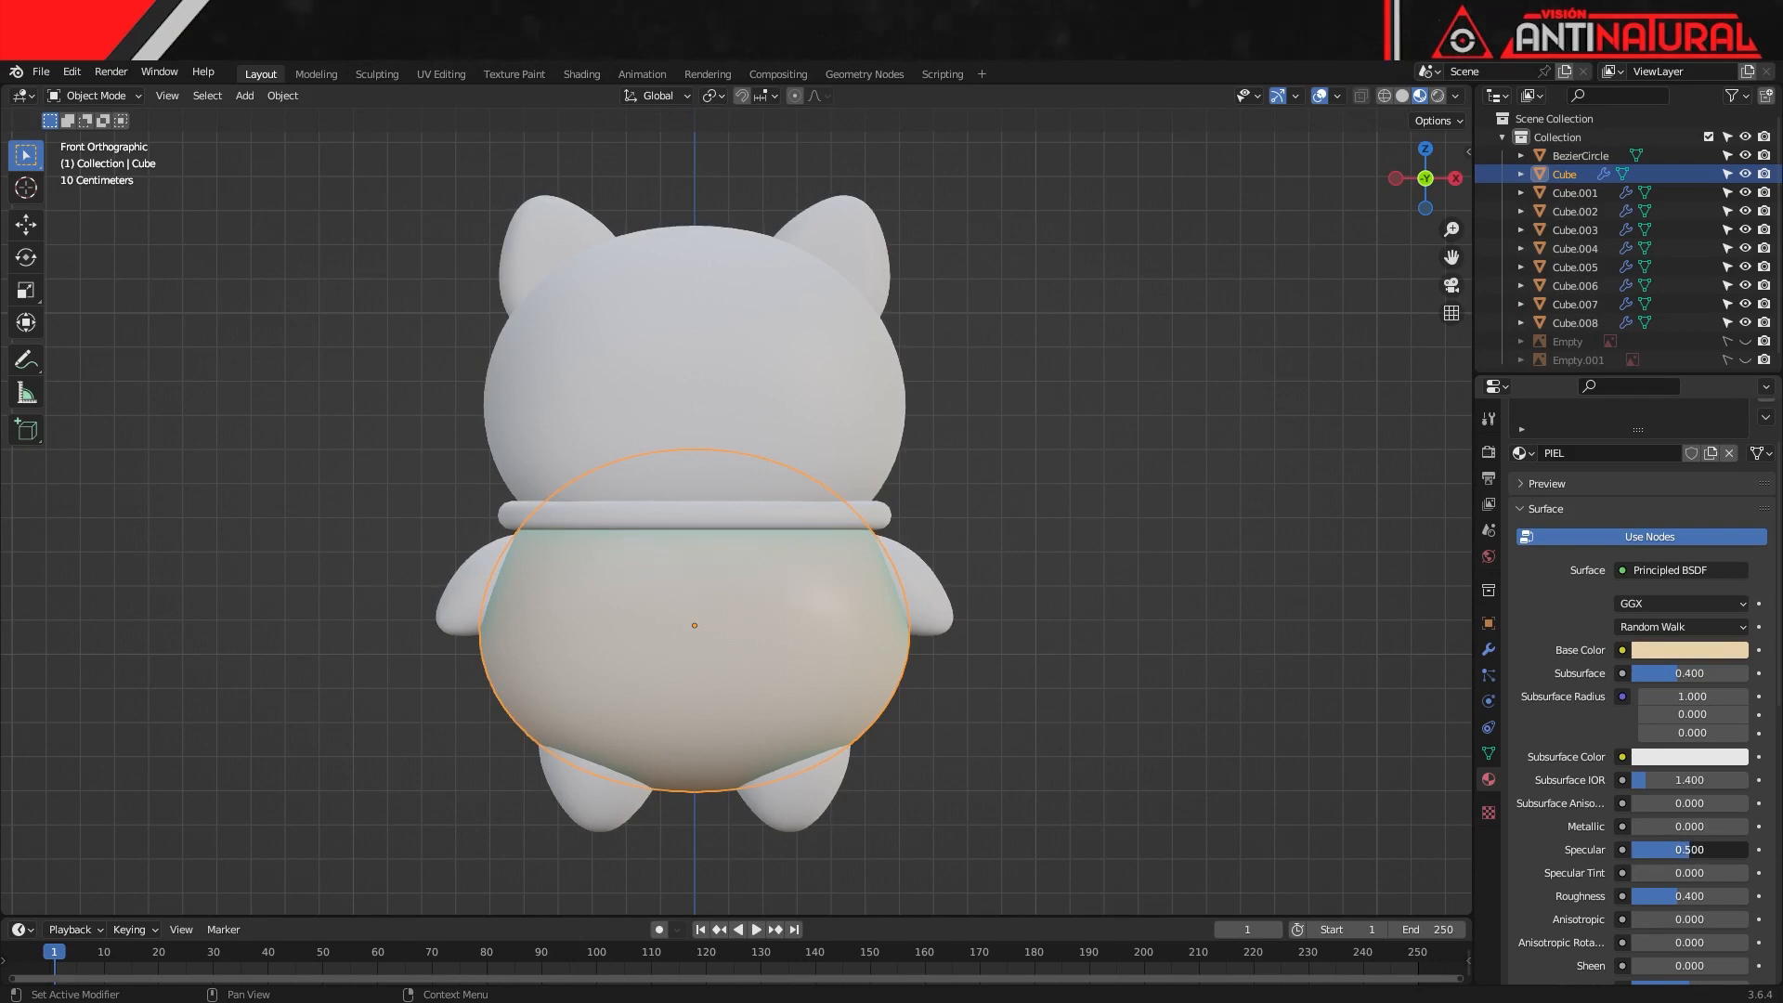
Link the body's PIEL material to the head, ears, arms, legs and collar
click(929, 562)
shift+click(875, 368)
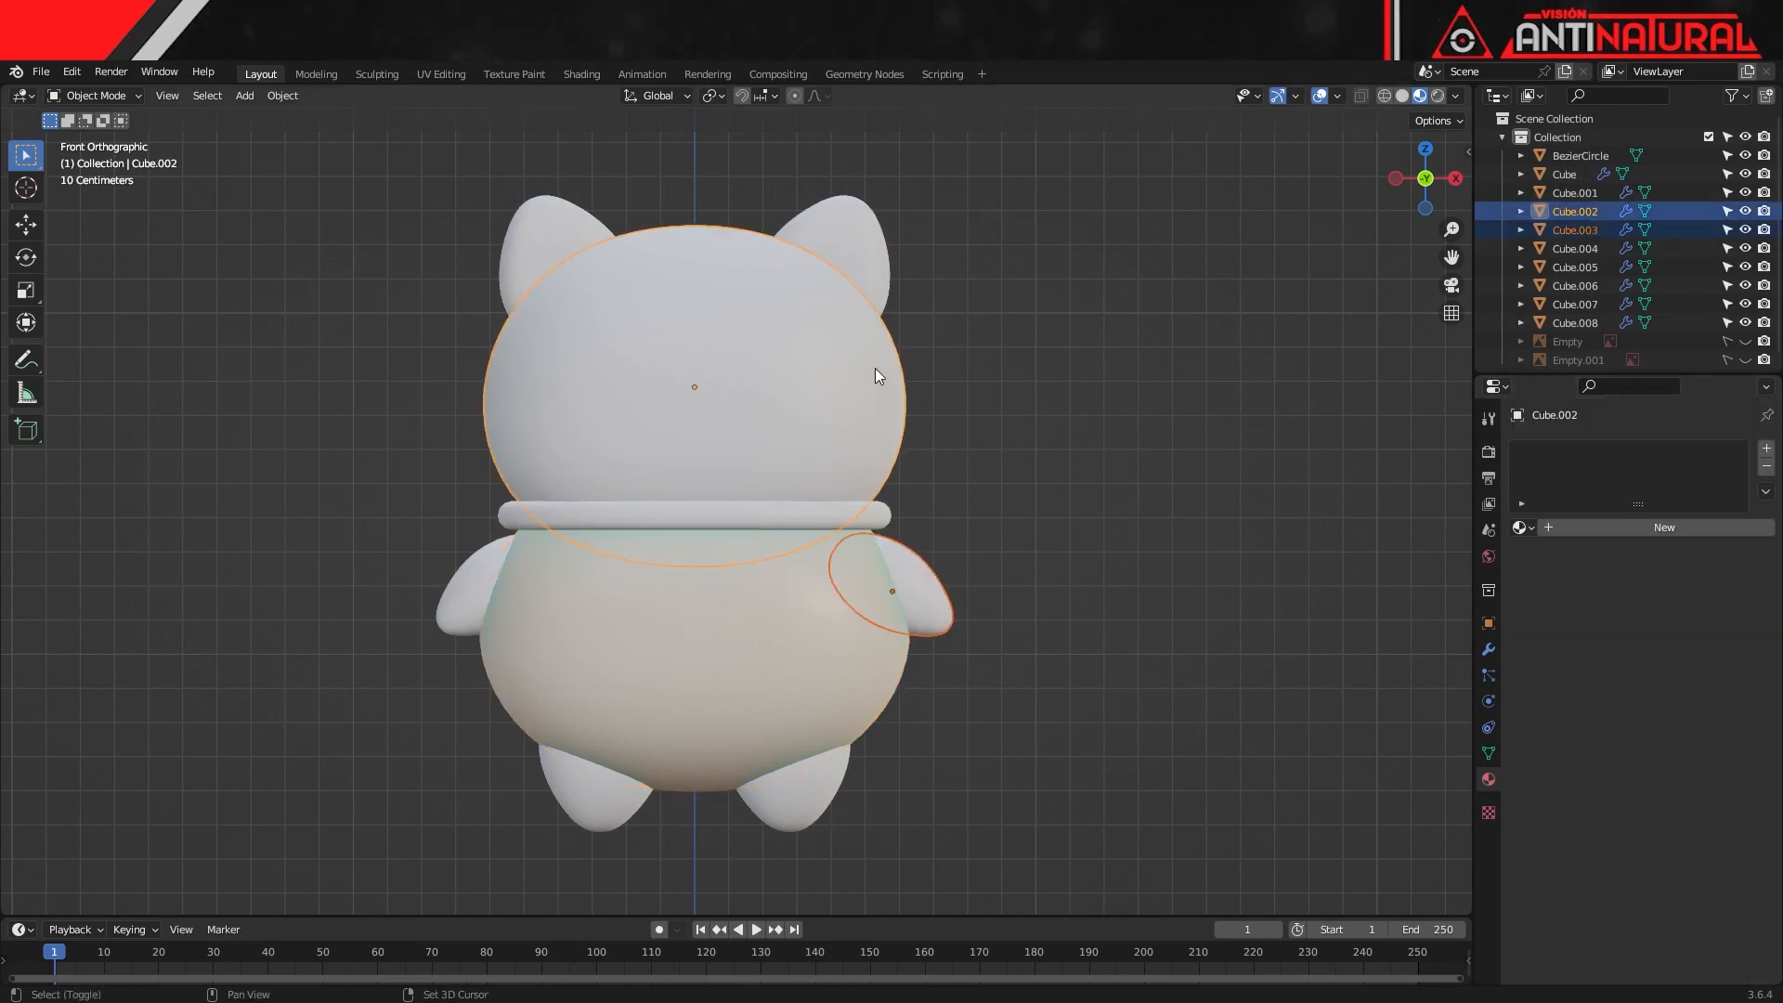
shift+click(875, 243)
shift+click(539, 225)
shift+click(469, 594)
shift+click(594, 803)
shift+click(790, 818)
shift+click(822, 516)
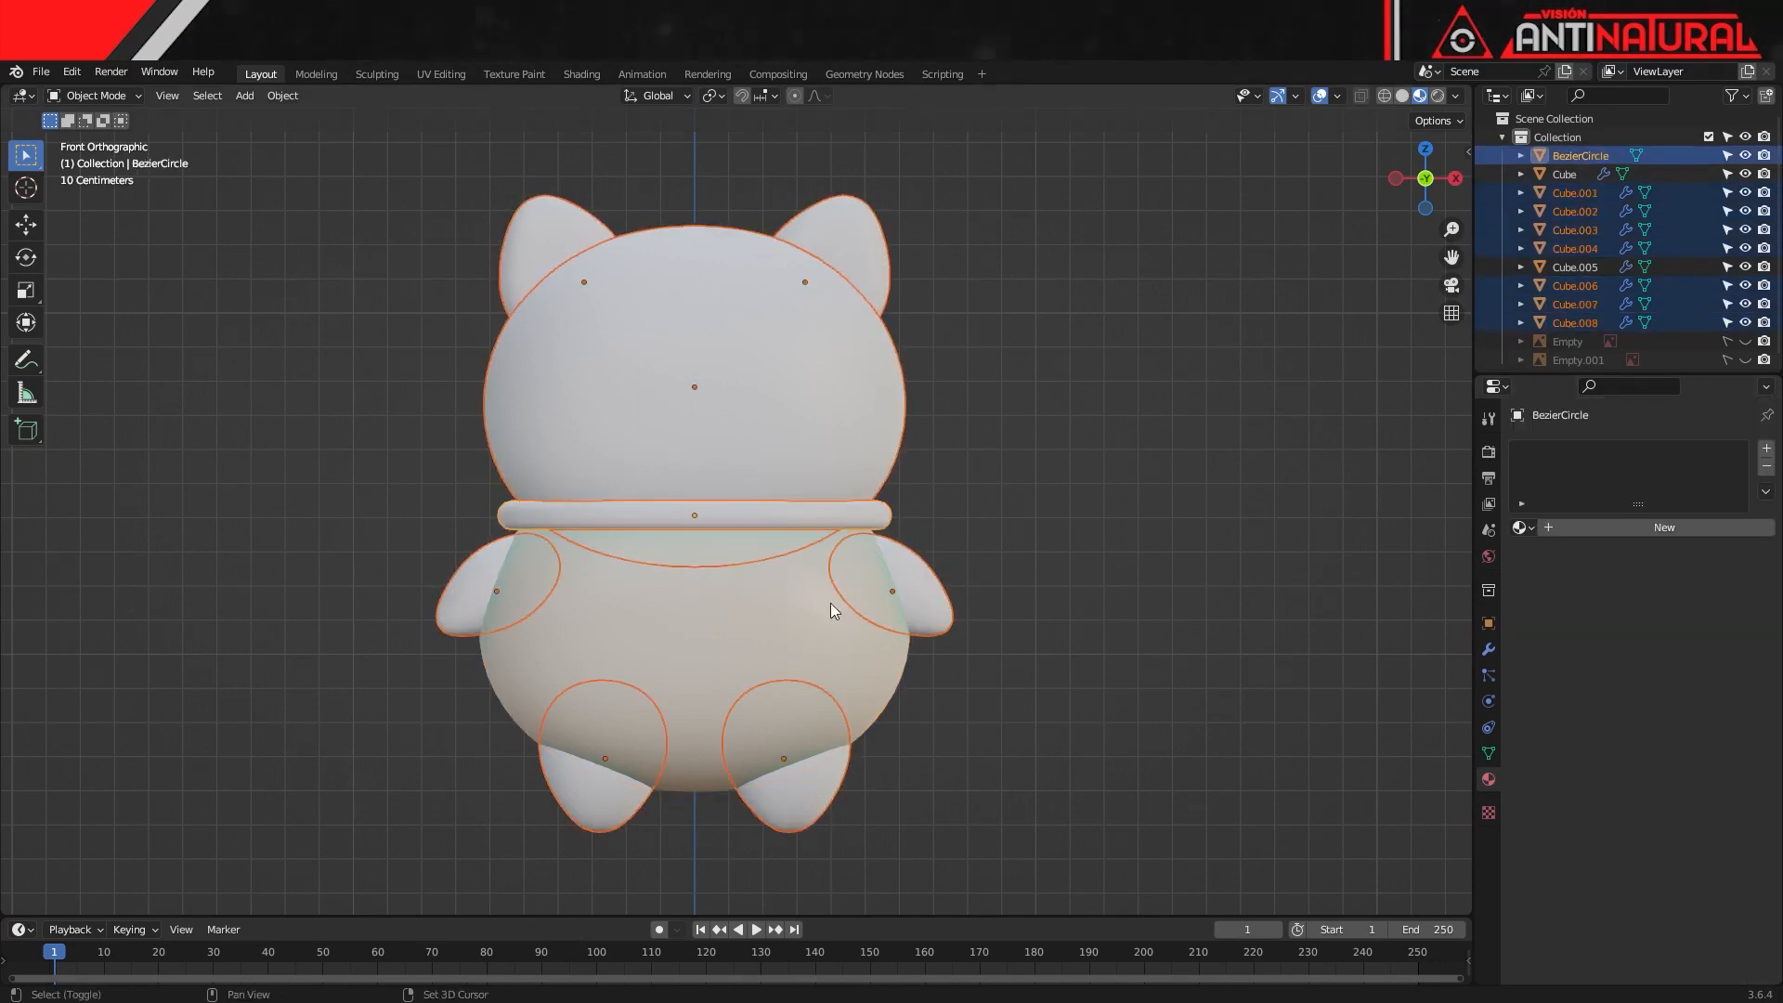
shift+click(763, 638)
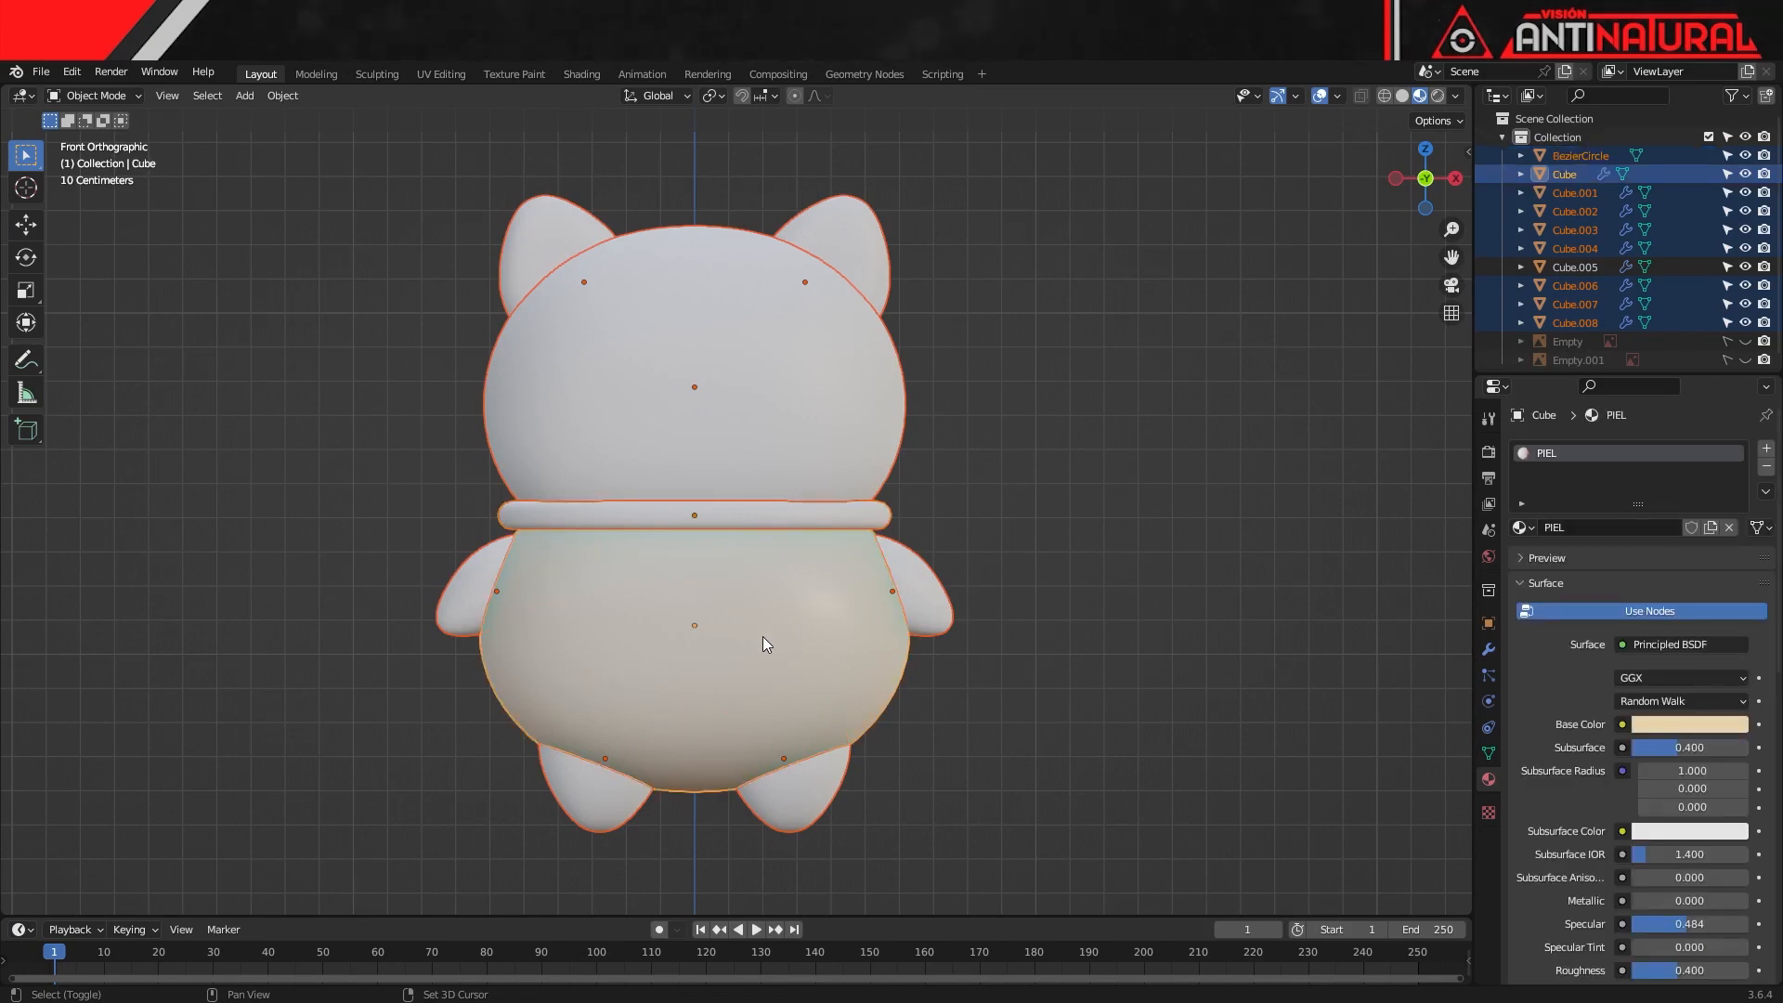
key(ctrl+l)
mouse_move(761, 637)
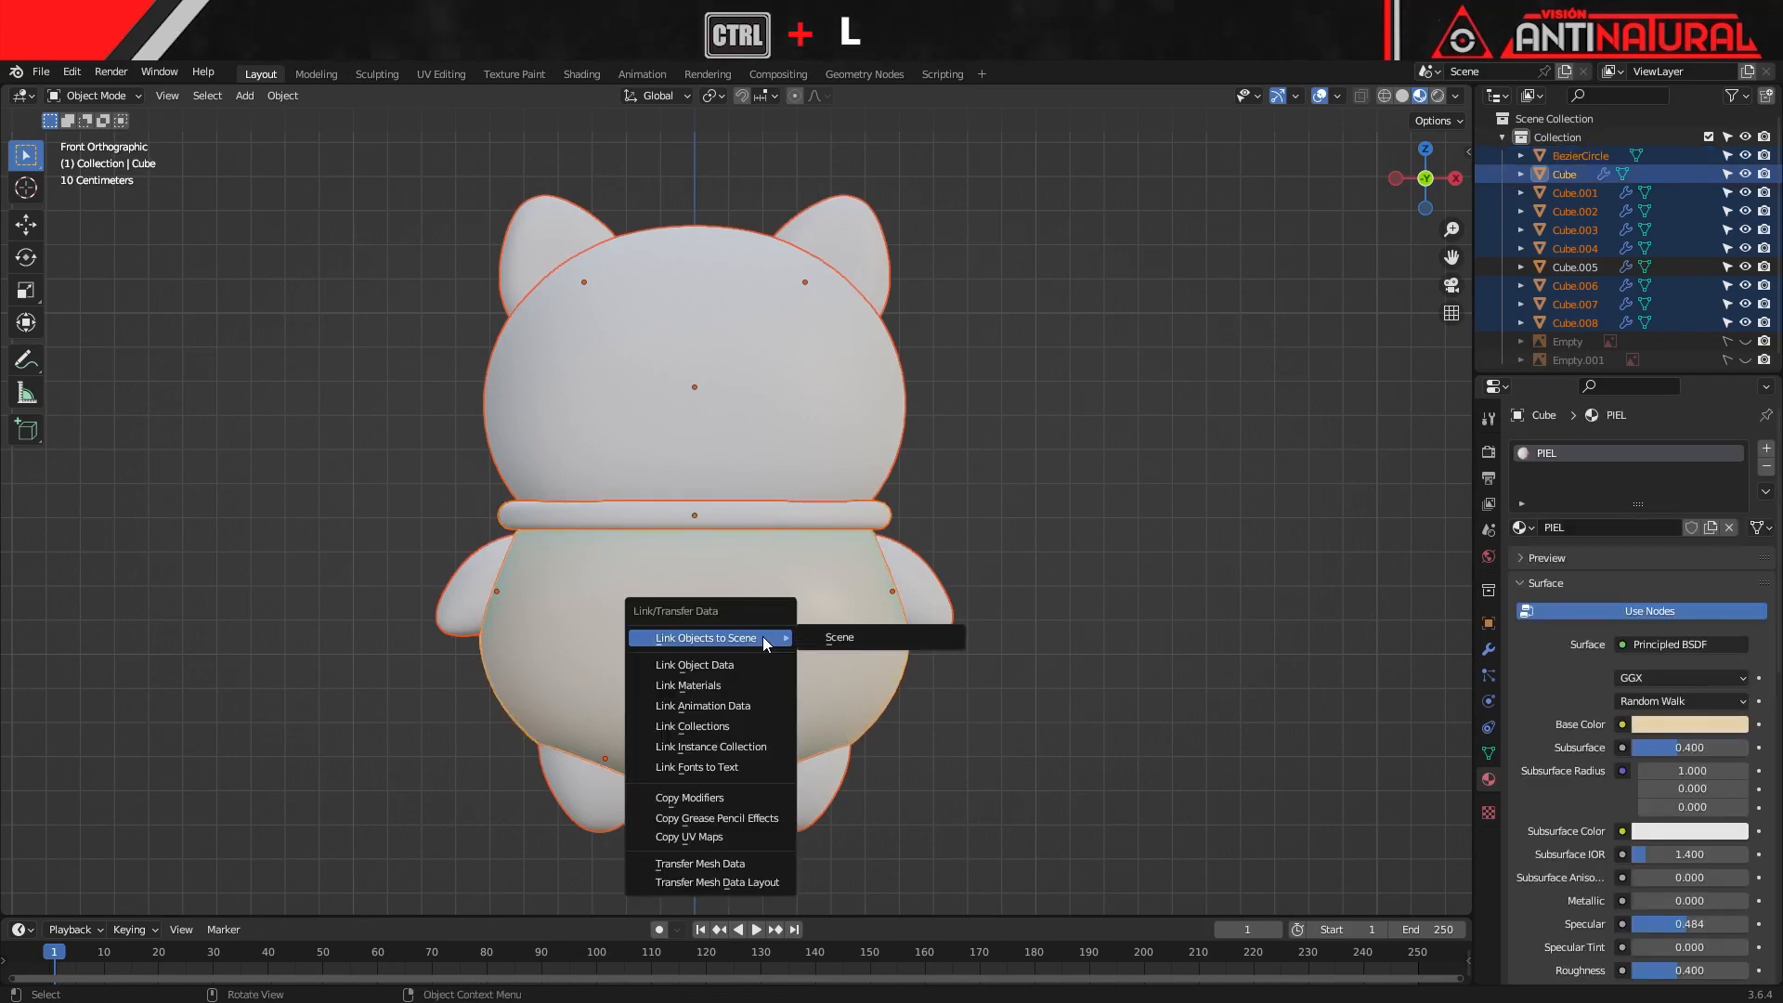
click(727, 687)
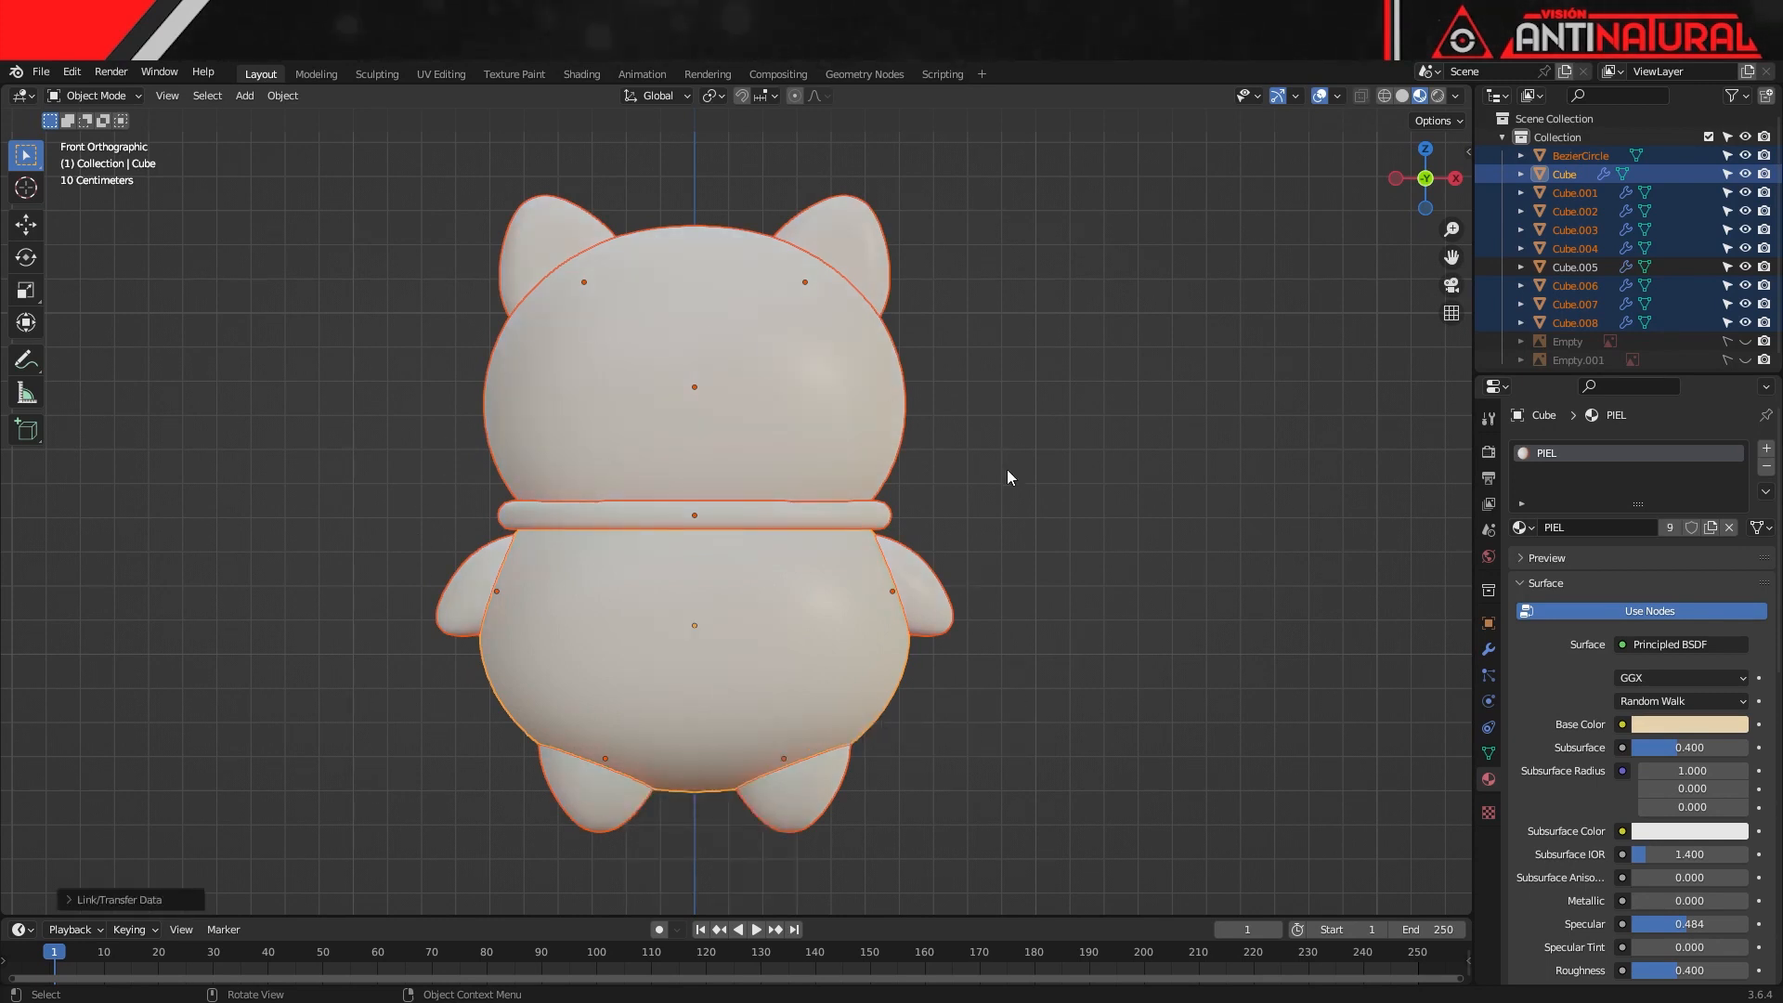
Make a separate copy of the PIEL material for the collar and name it COLLAR
click(1077, 539)
click(882, 519)
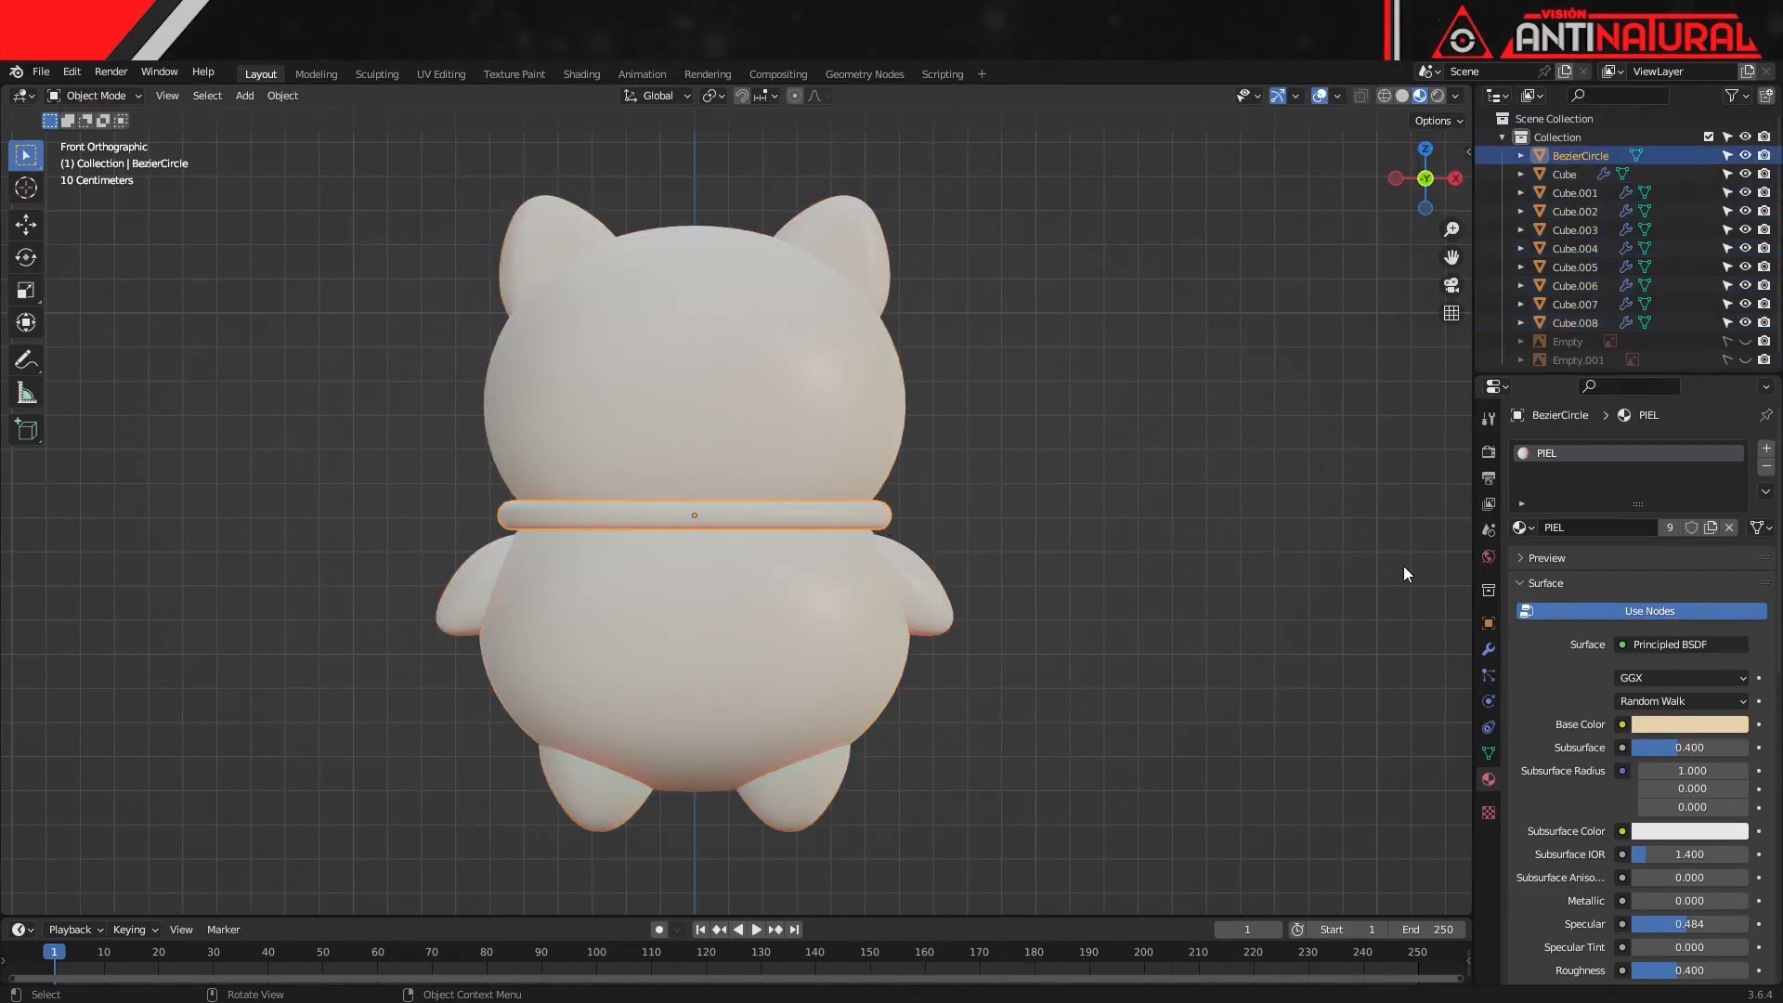
click(1713, 526)
text(cOLLAR)
key(Return)
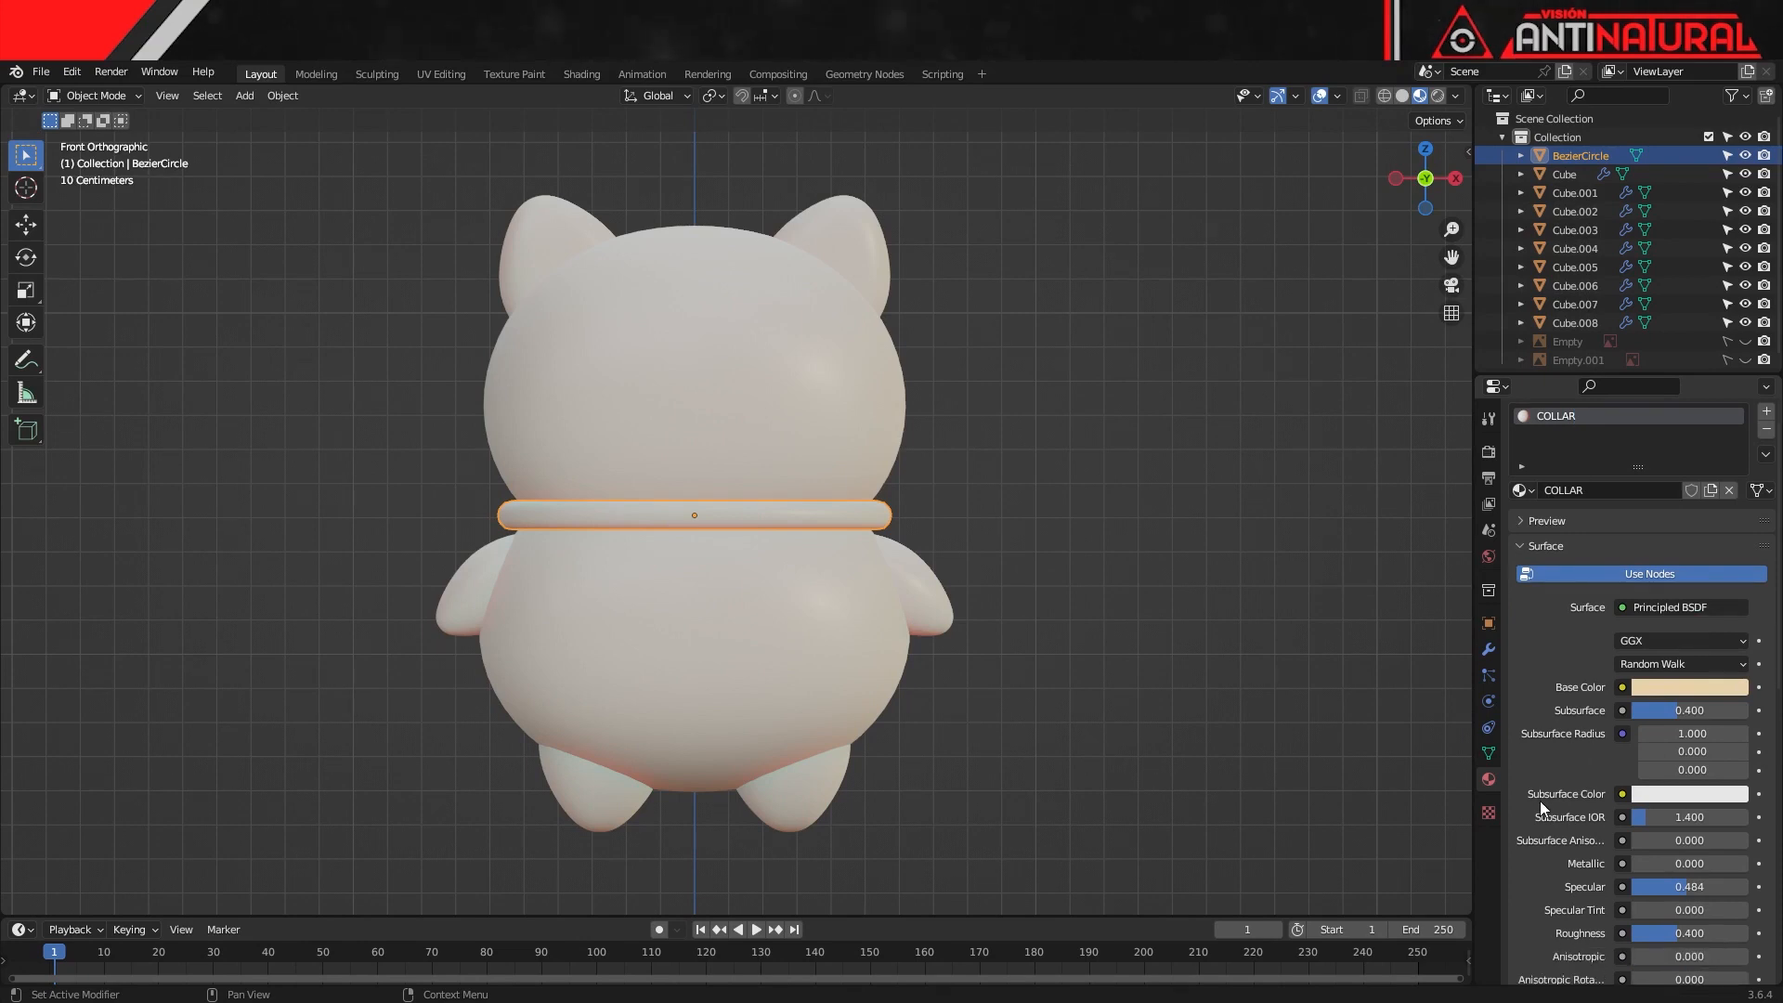
Give the COLLAR material a red base color, Metallic 1, Roughness 0.447 and Subsurface 0
click(1685, 688)
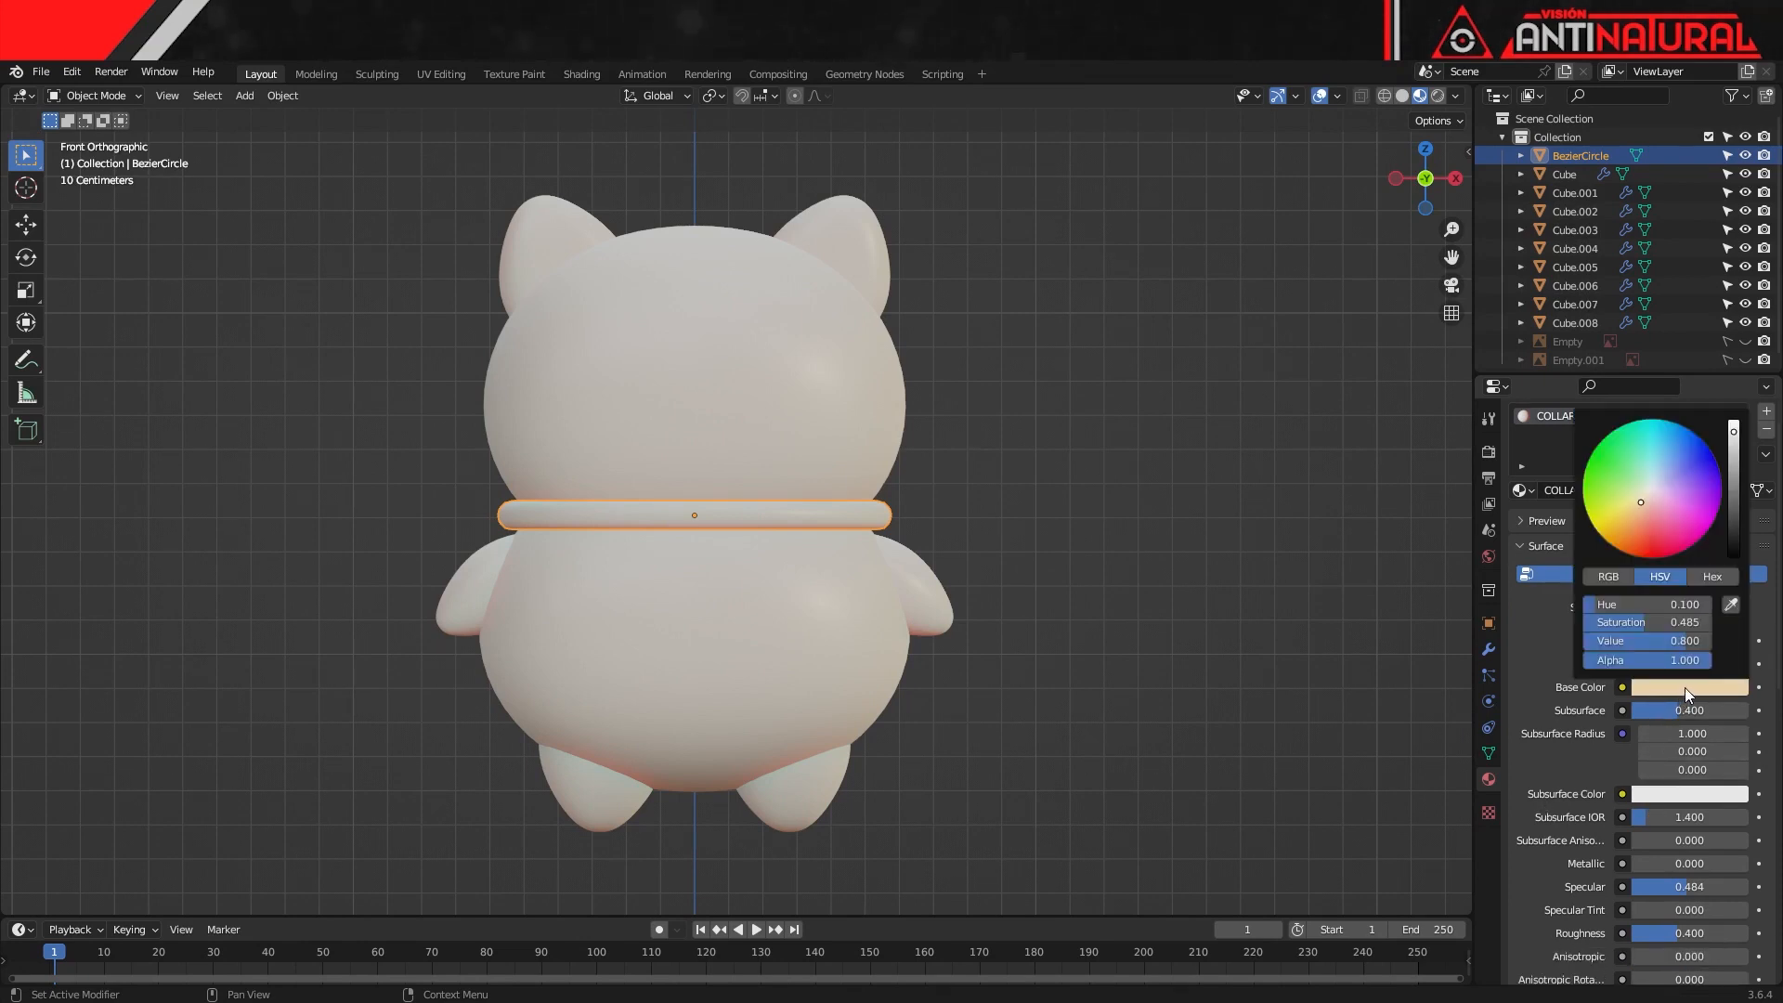
drag(1642, 505, 1651, 550)
drag(1642, 868, 1750, 868)
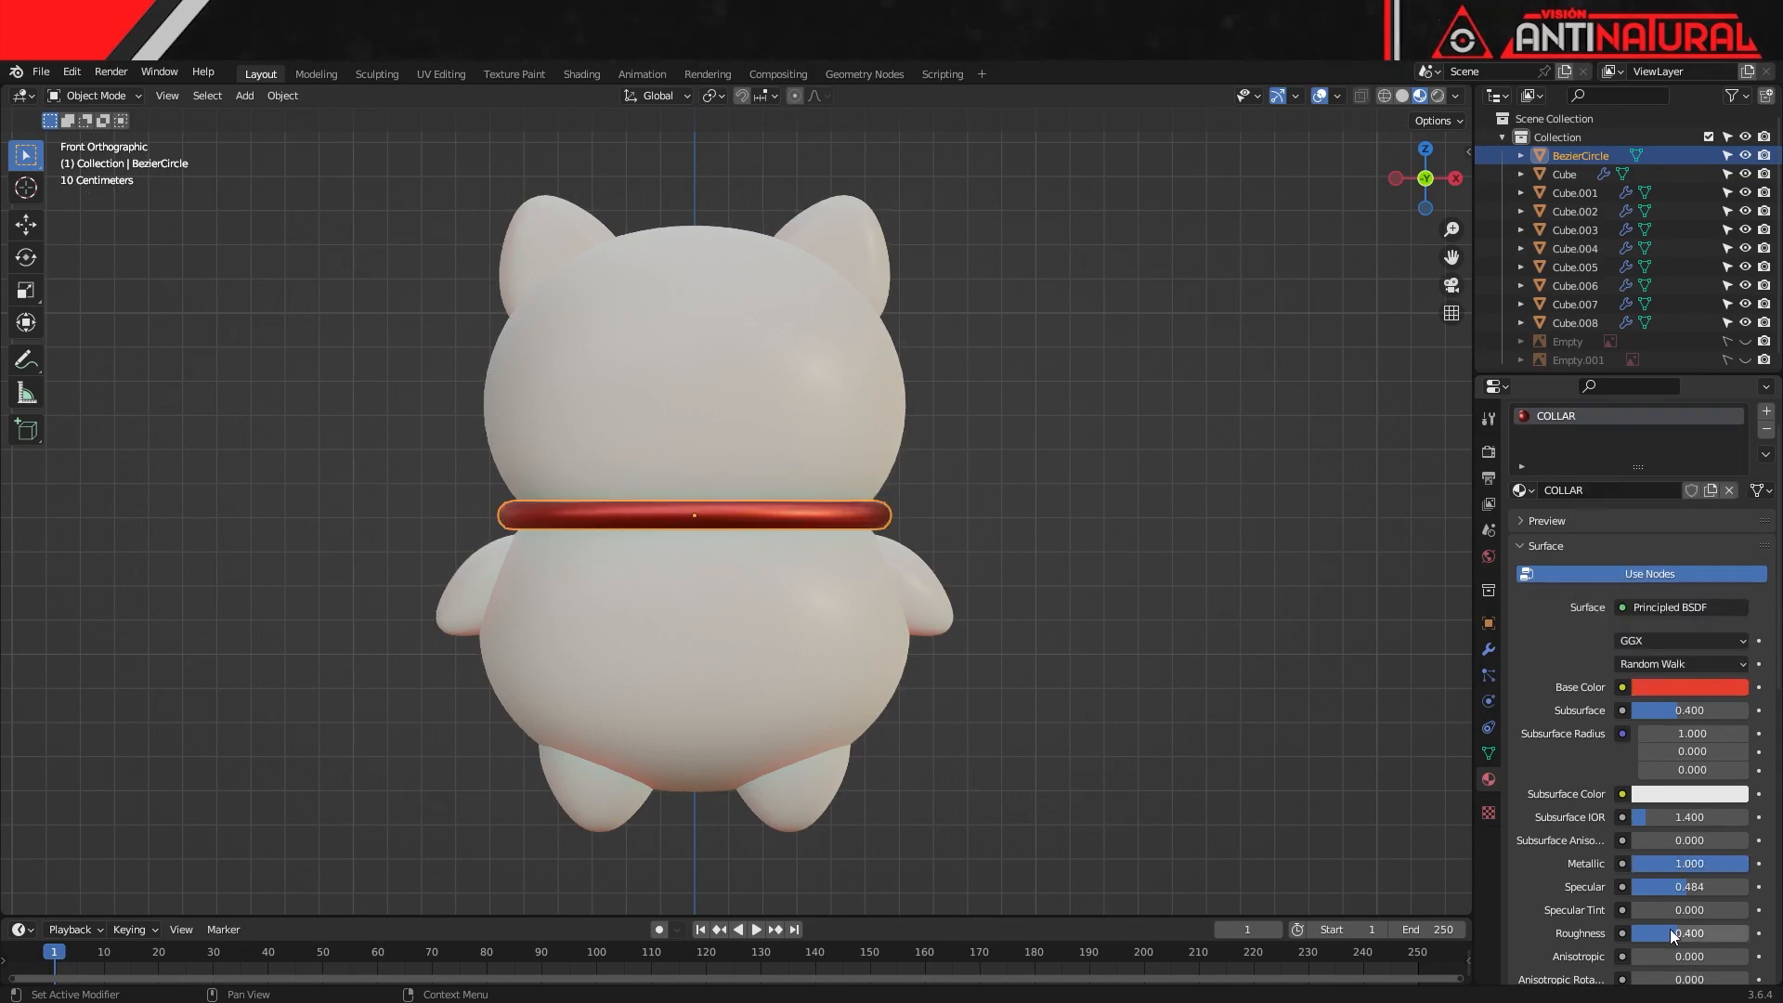
drag(1673, 933, 1684, 932)
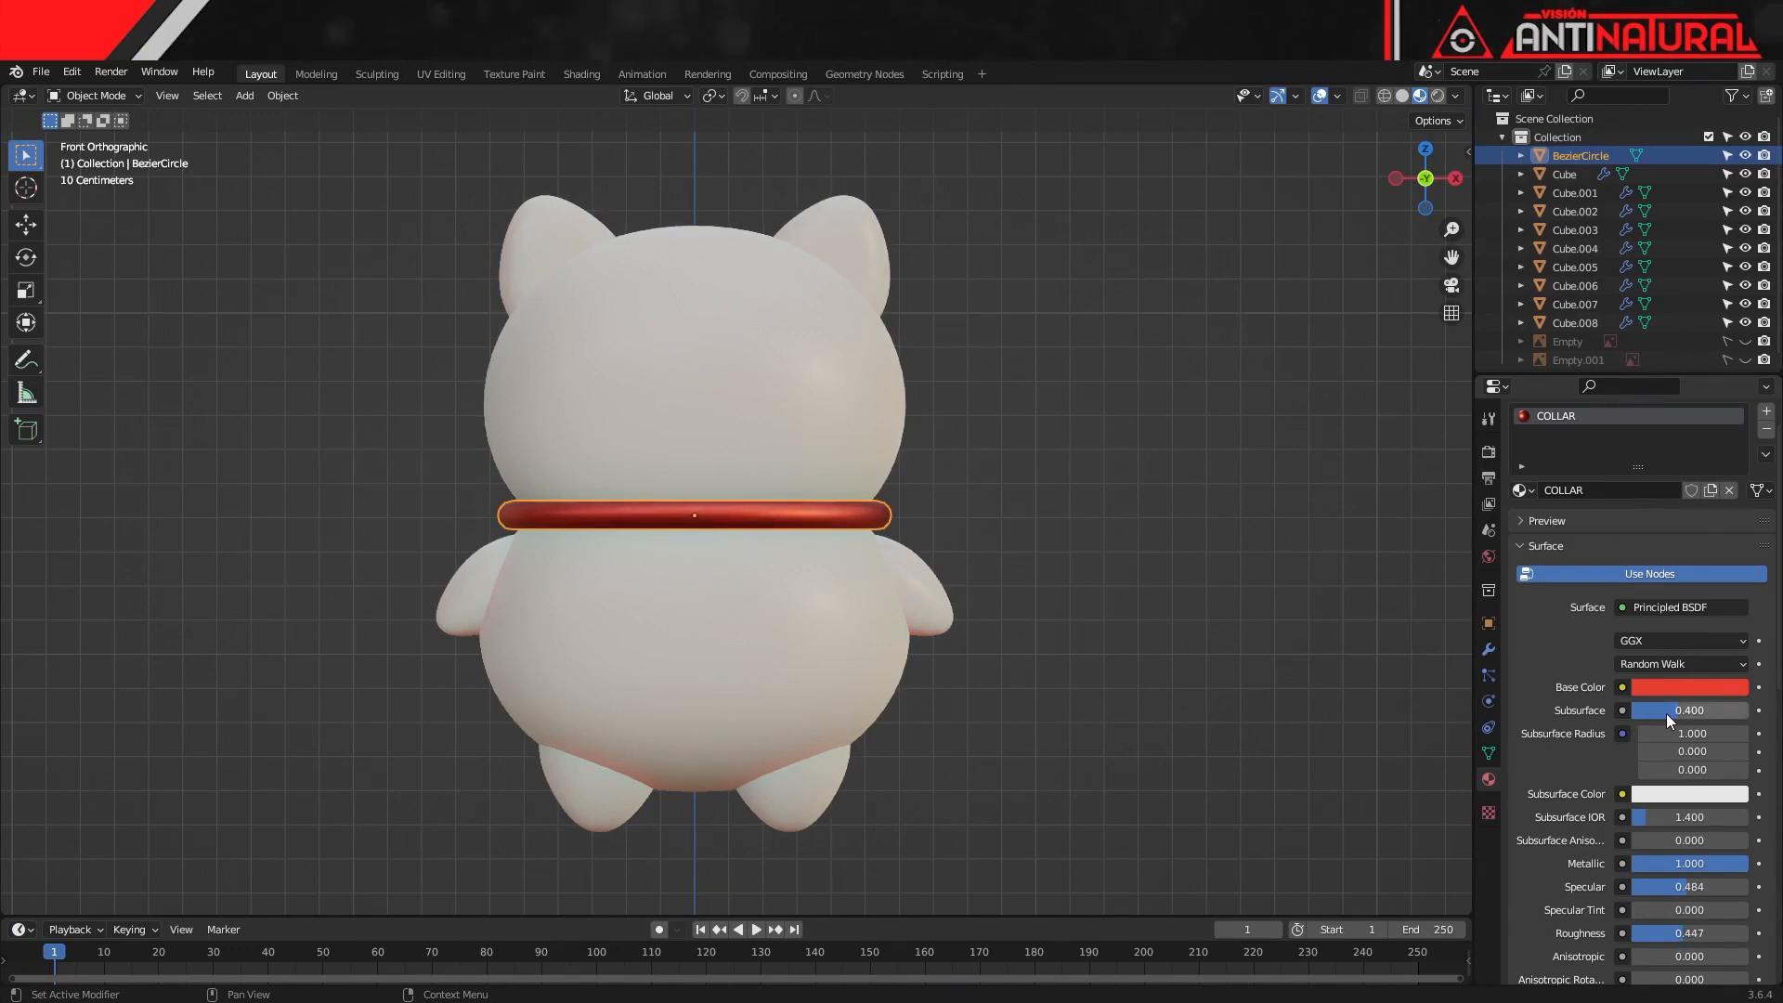
drag(1679, 713, 1621, 713)
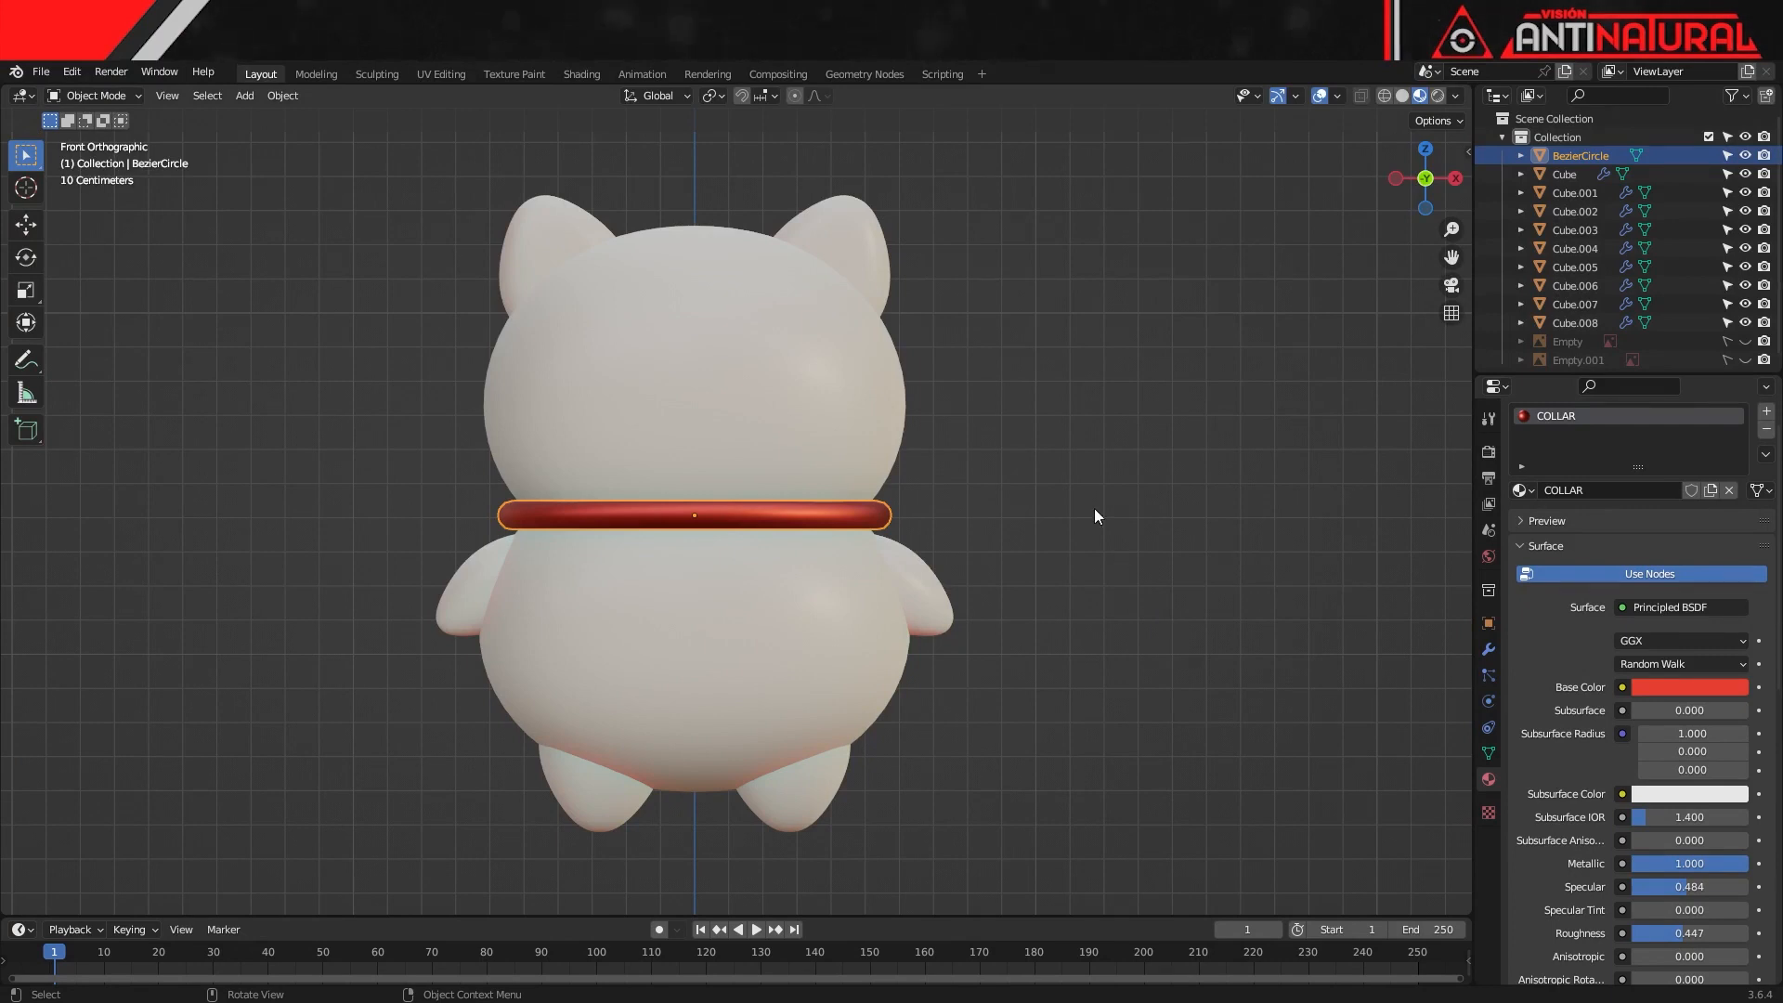
Add a second material slot to ear Cube.004 with a copy of PIEL named OREJA and a pink base color
click(854, 242)
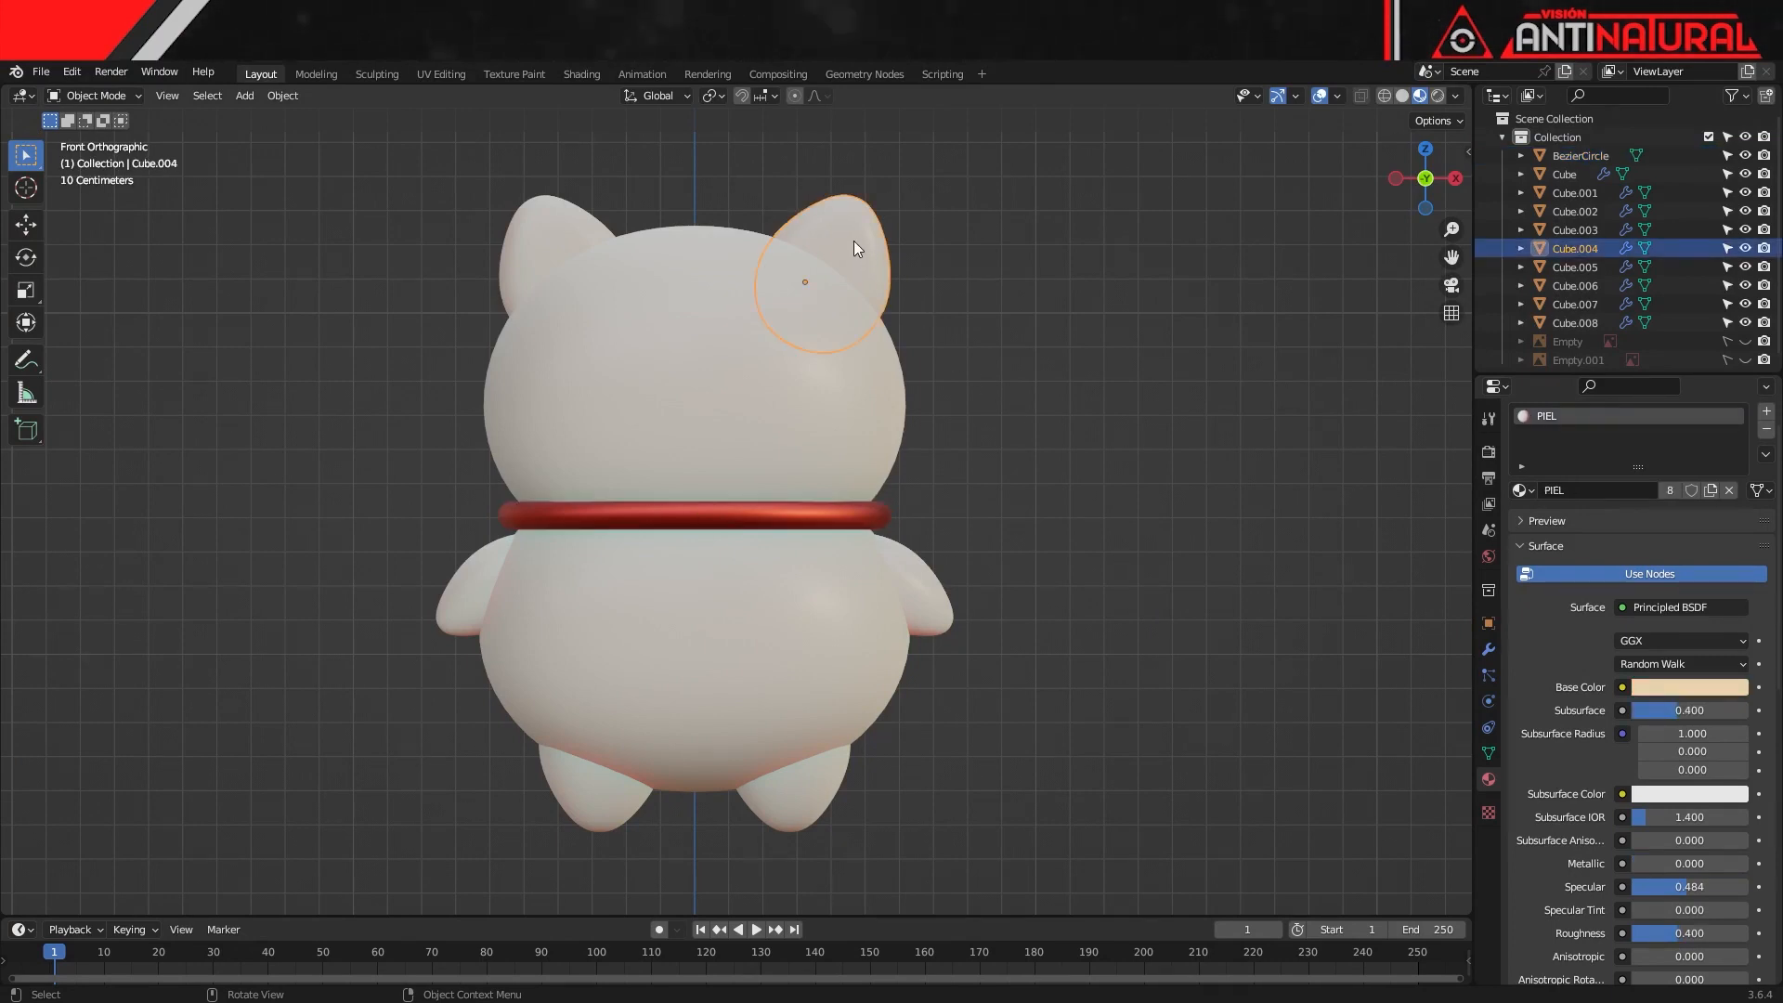
click(1767, 412)
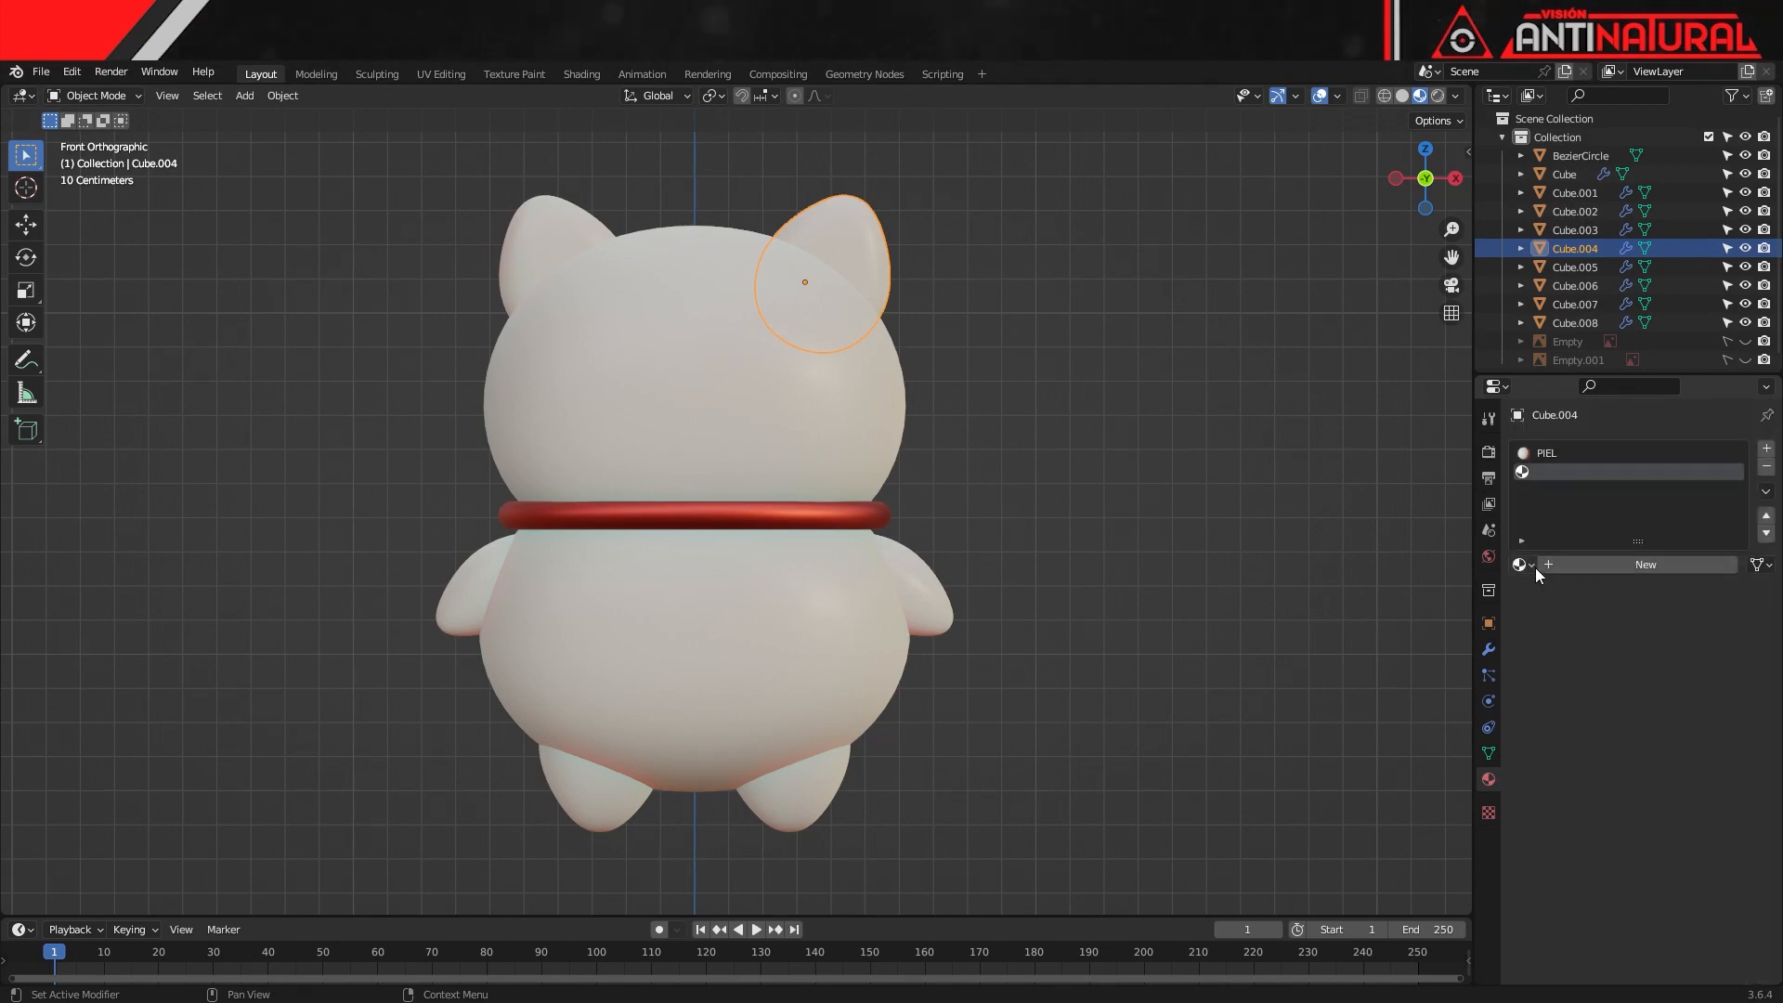
click(1523, 565)
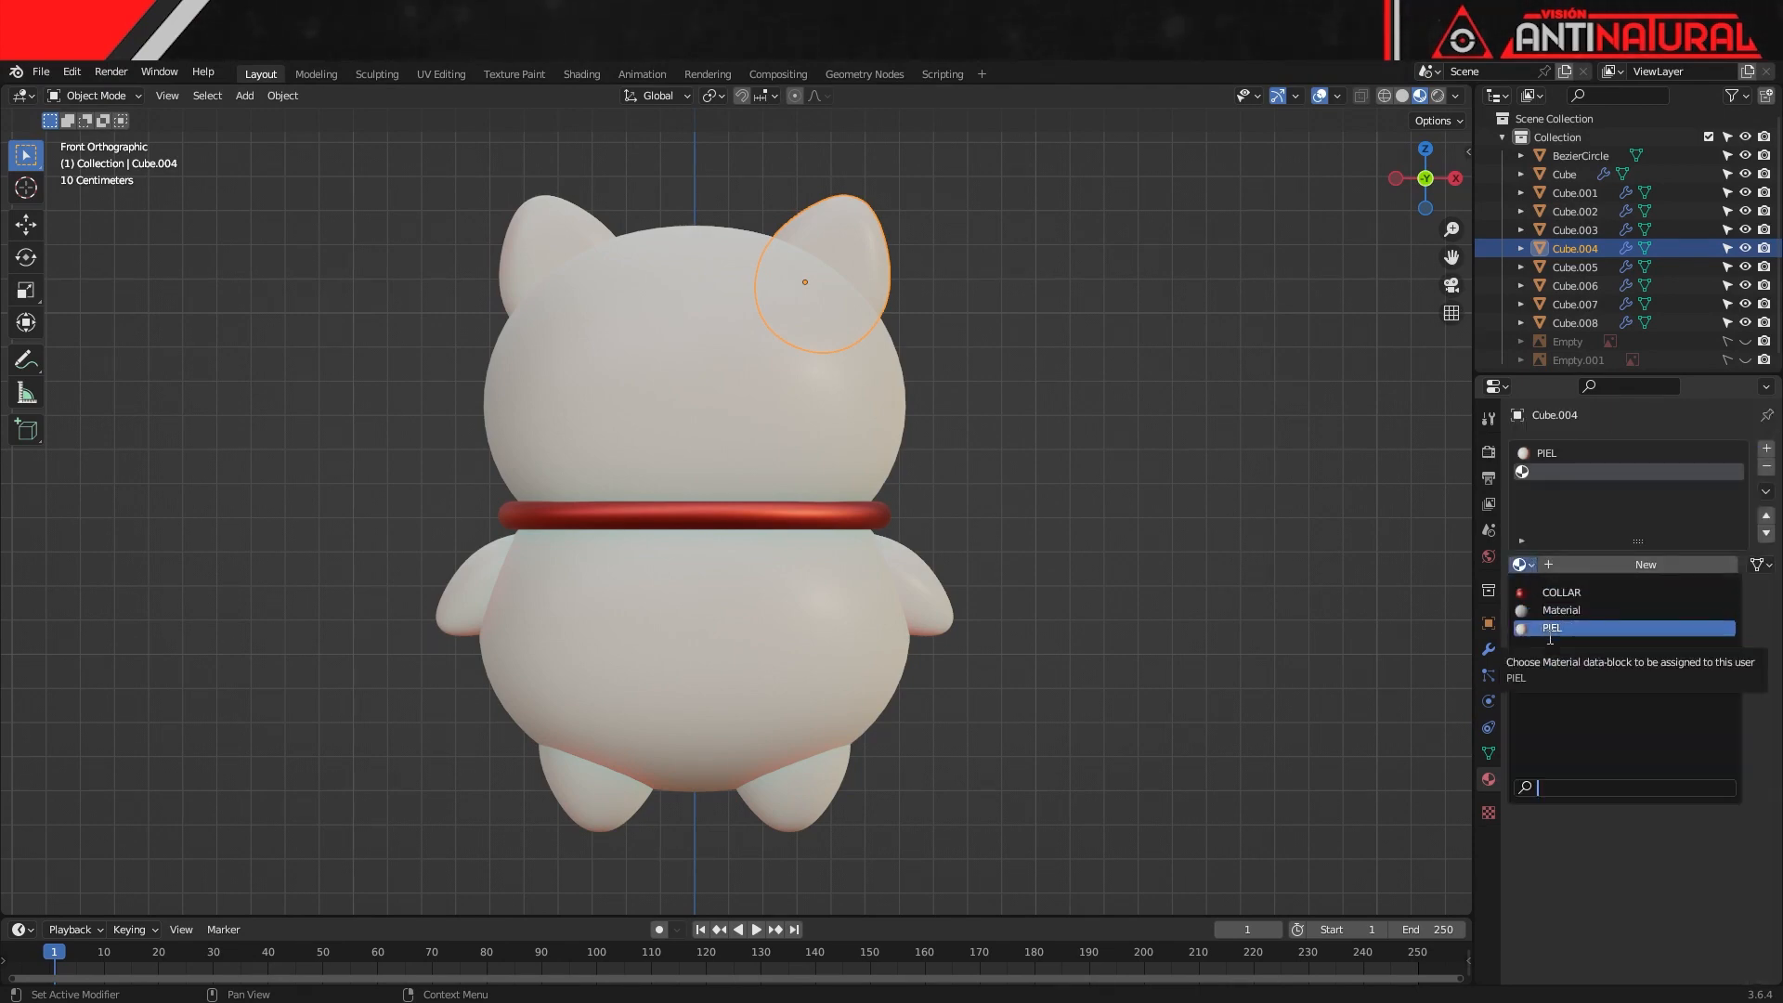
click(1550, 628)
click(1710, 565)
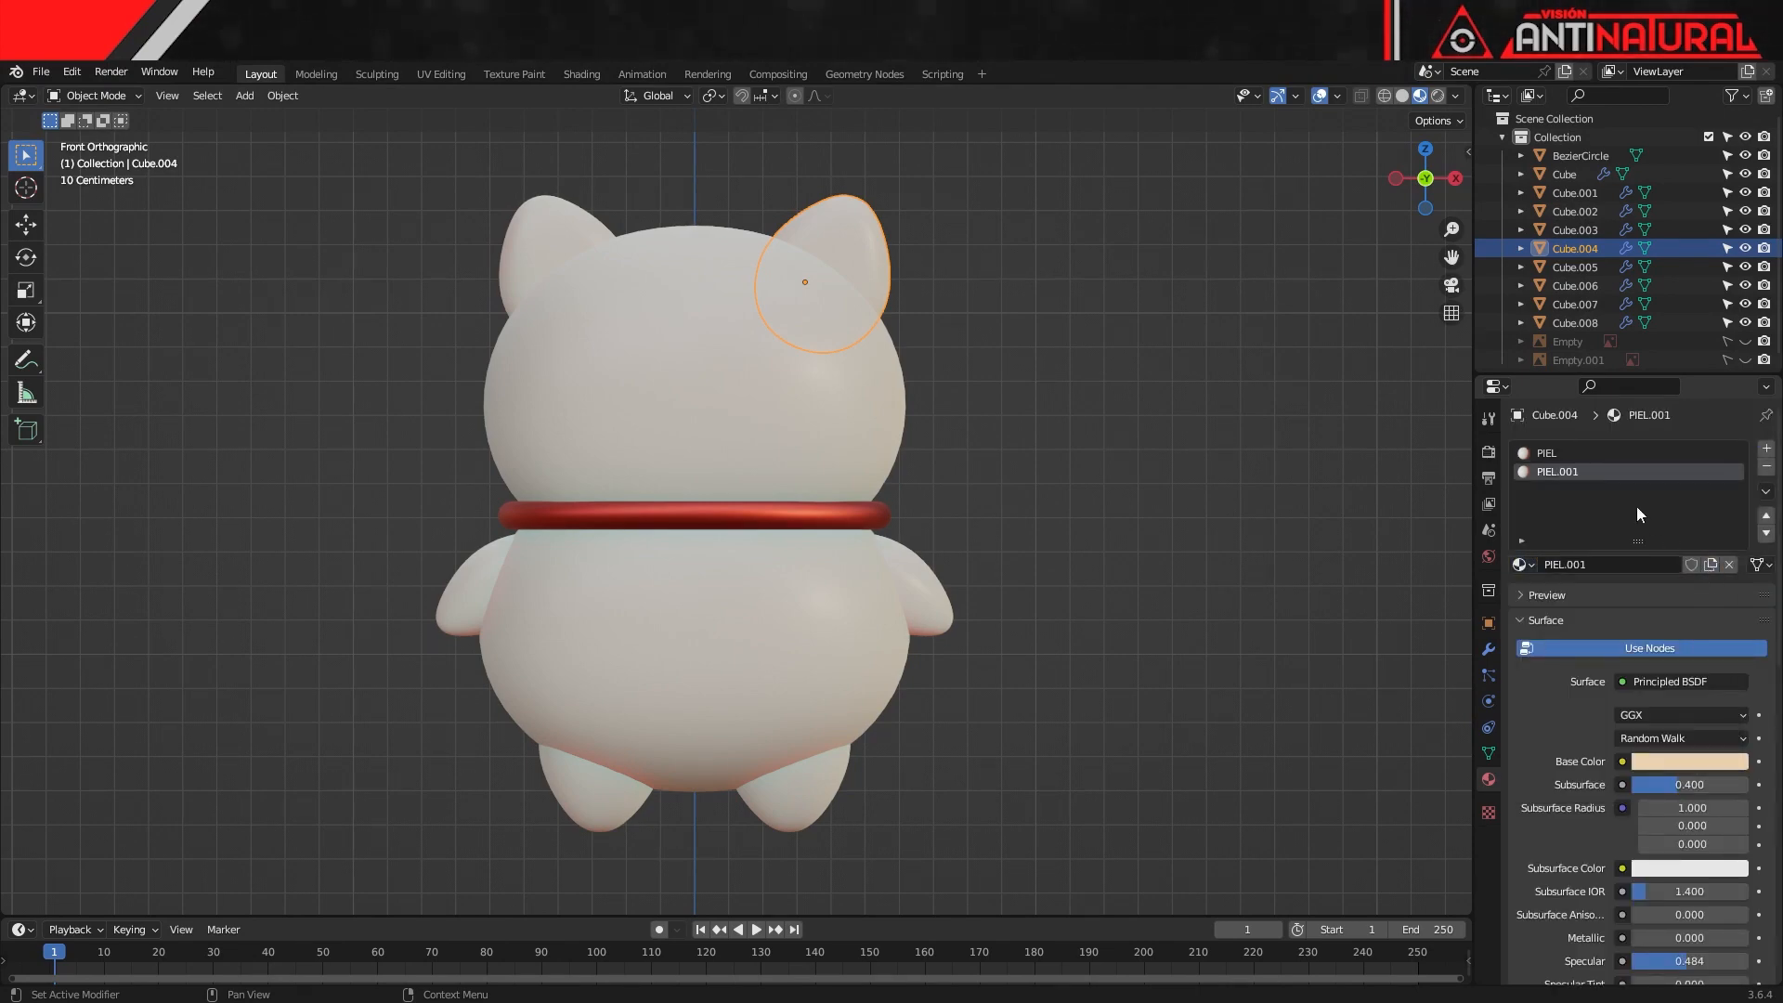
text(OREJA)
key(Return)
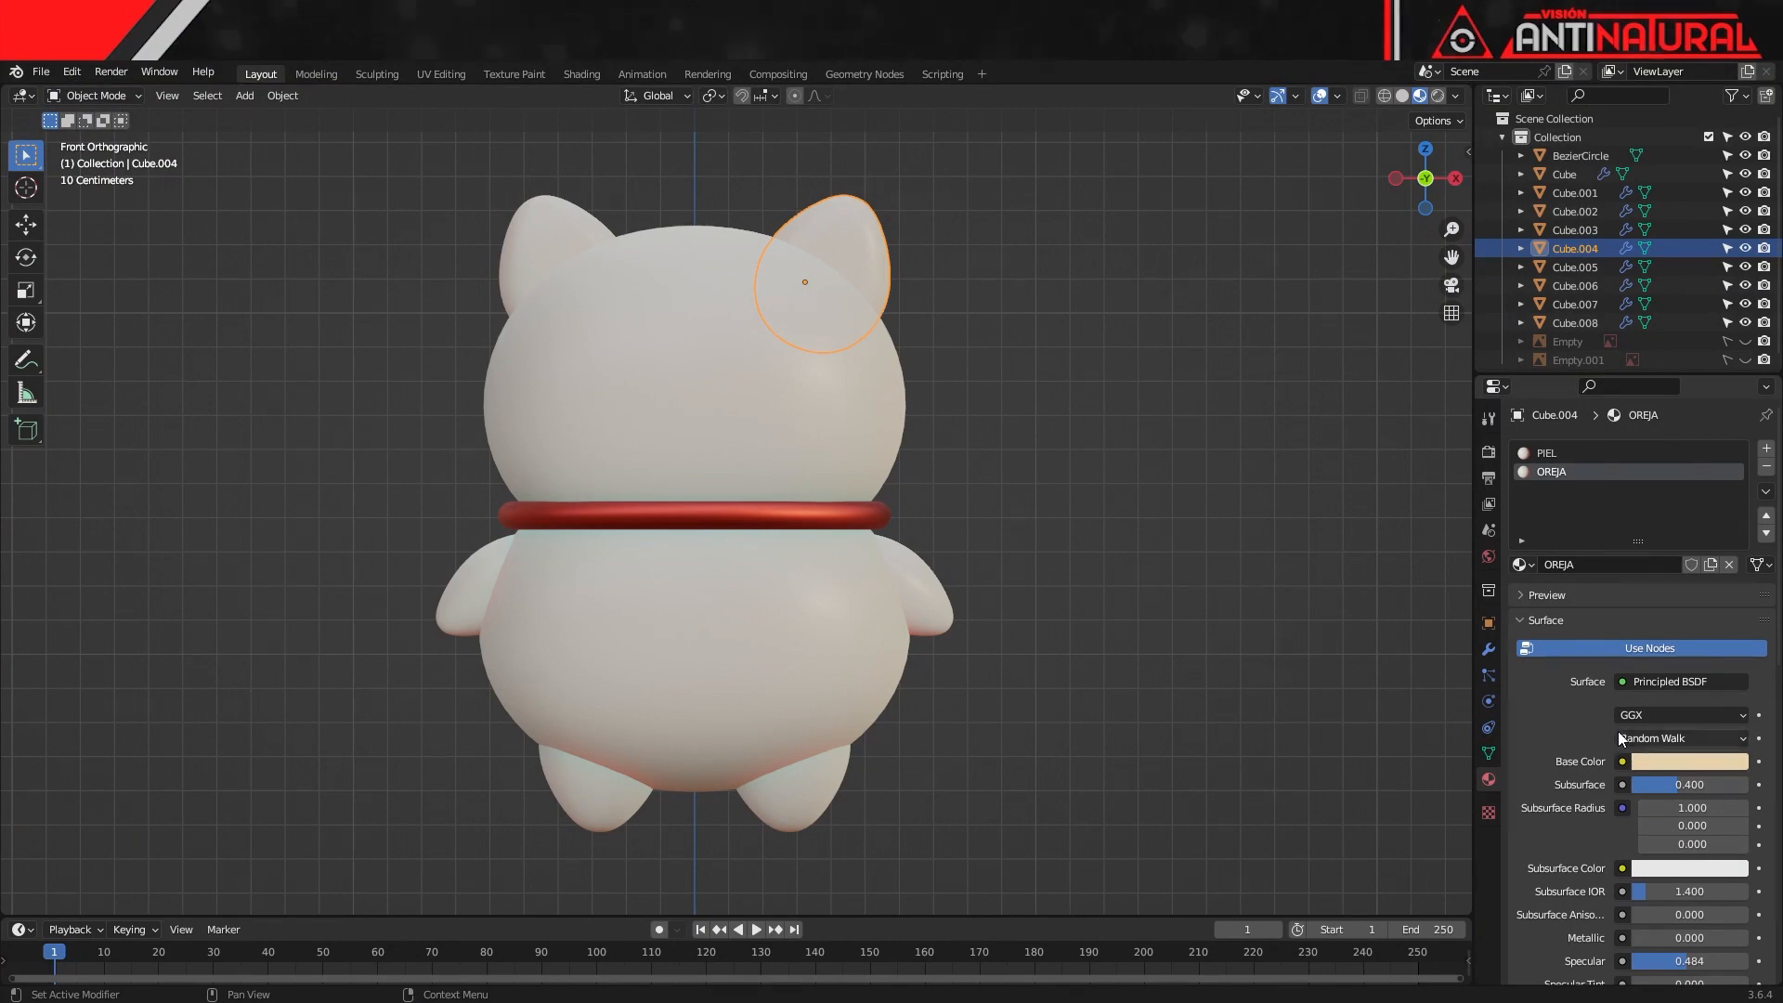
click(1650, 758)
drag(1637, 567, 1658, 597)
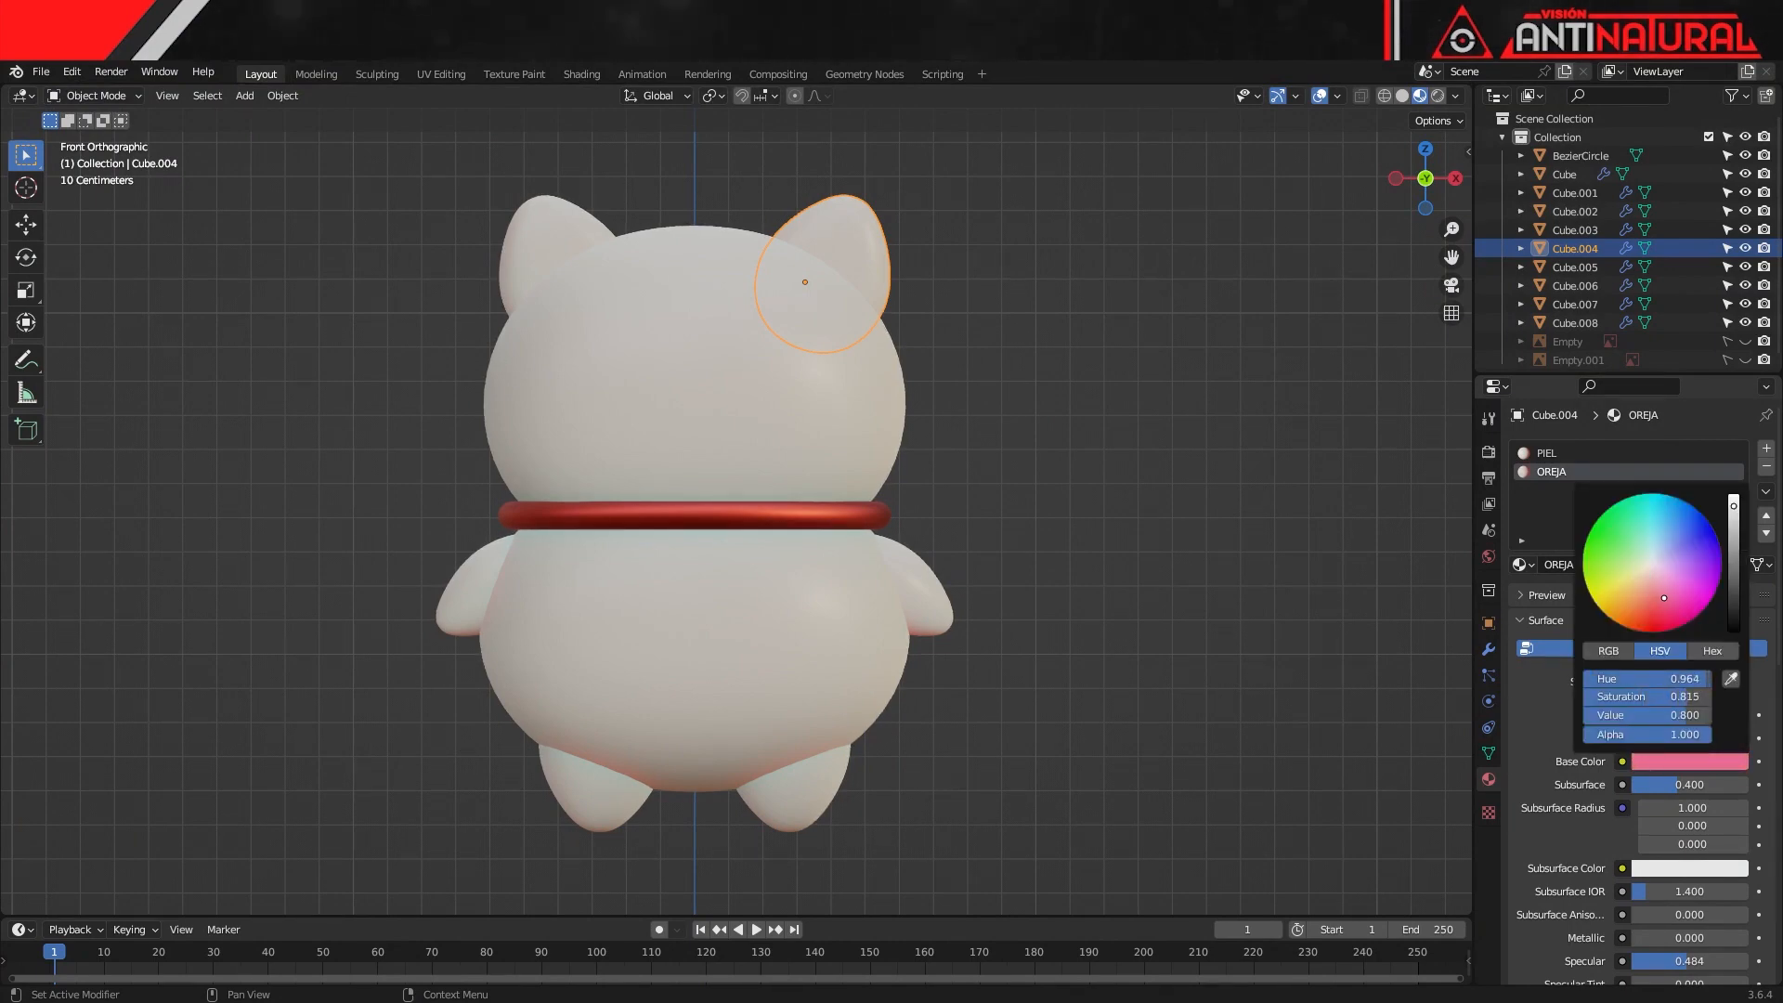
Add a second material slot to the opposite ear, Cube.008, and put the existing OREJA material in it
click(536, 235)
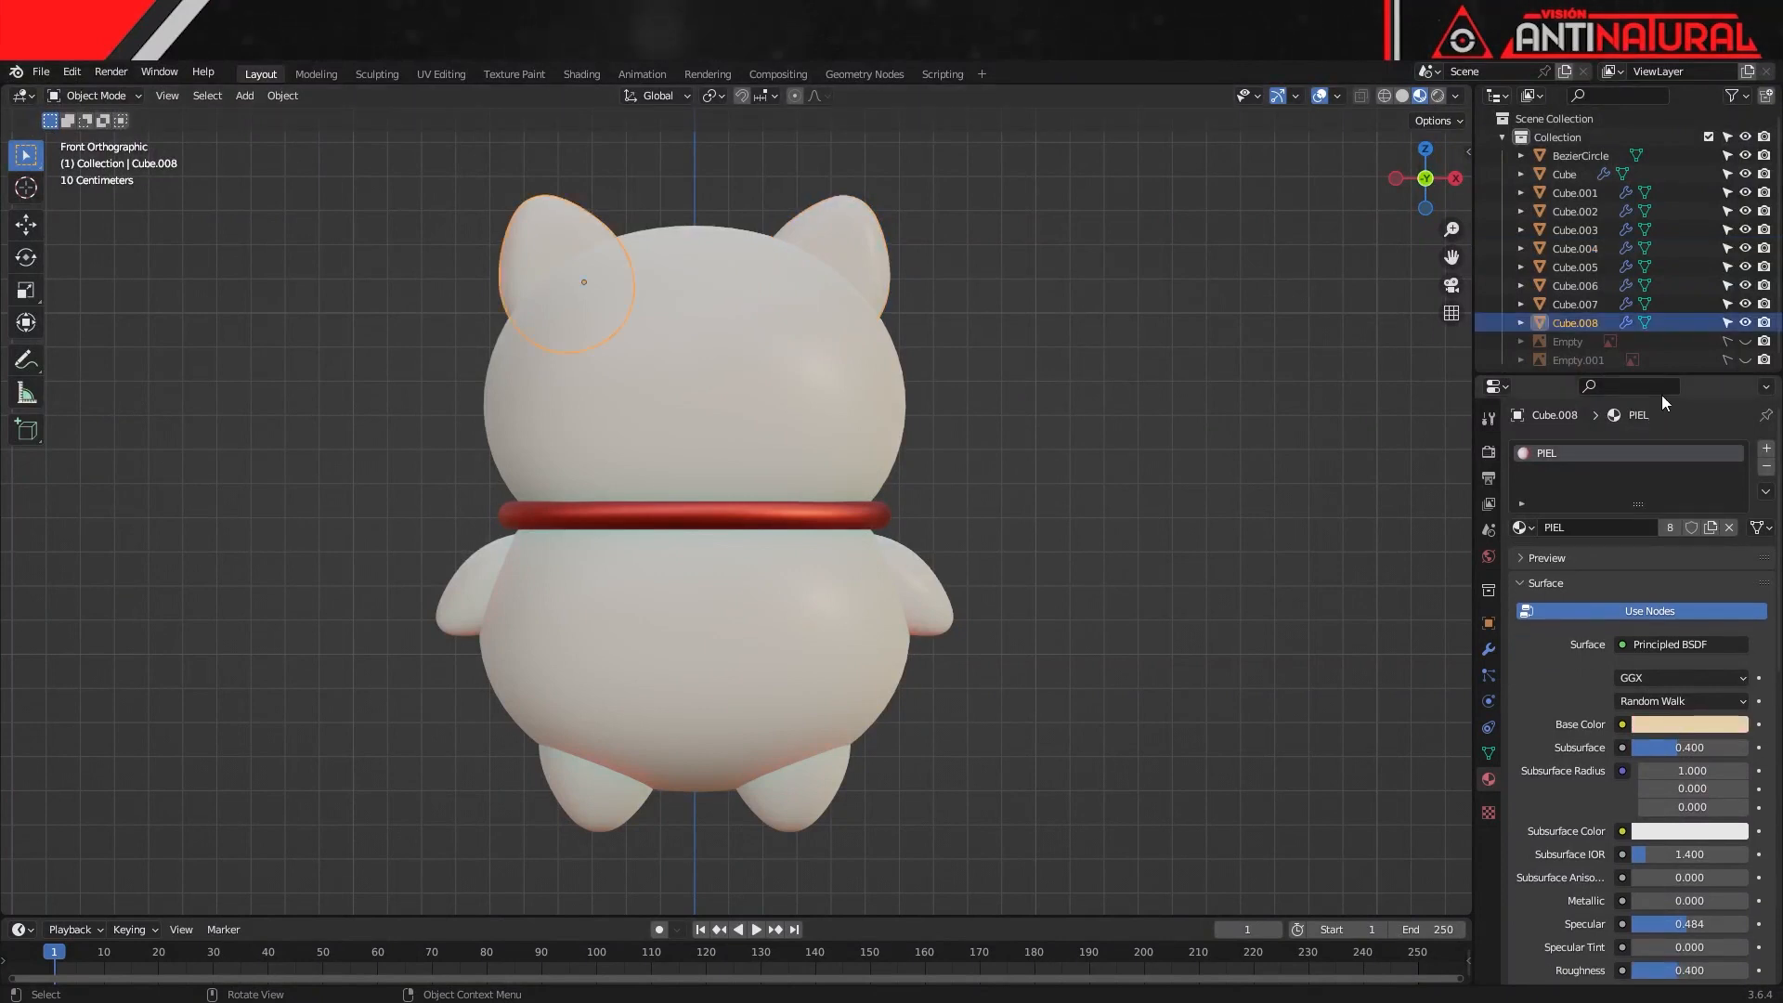
click(1764, 451)
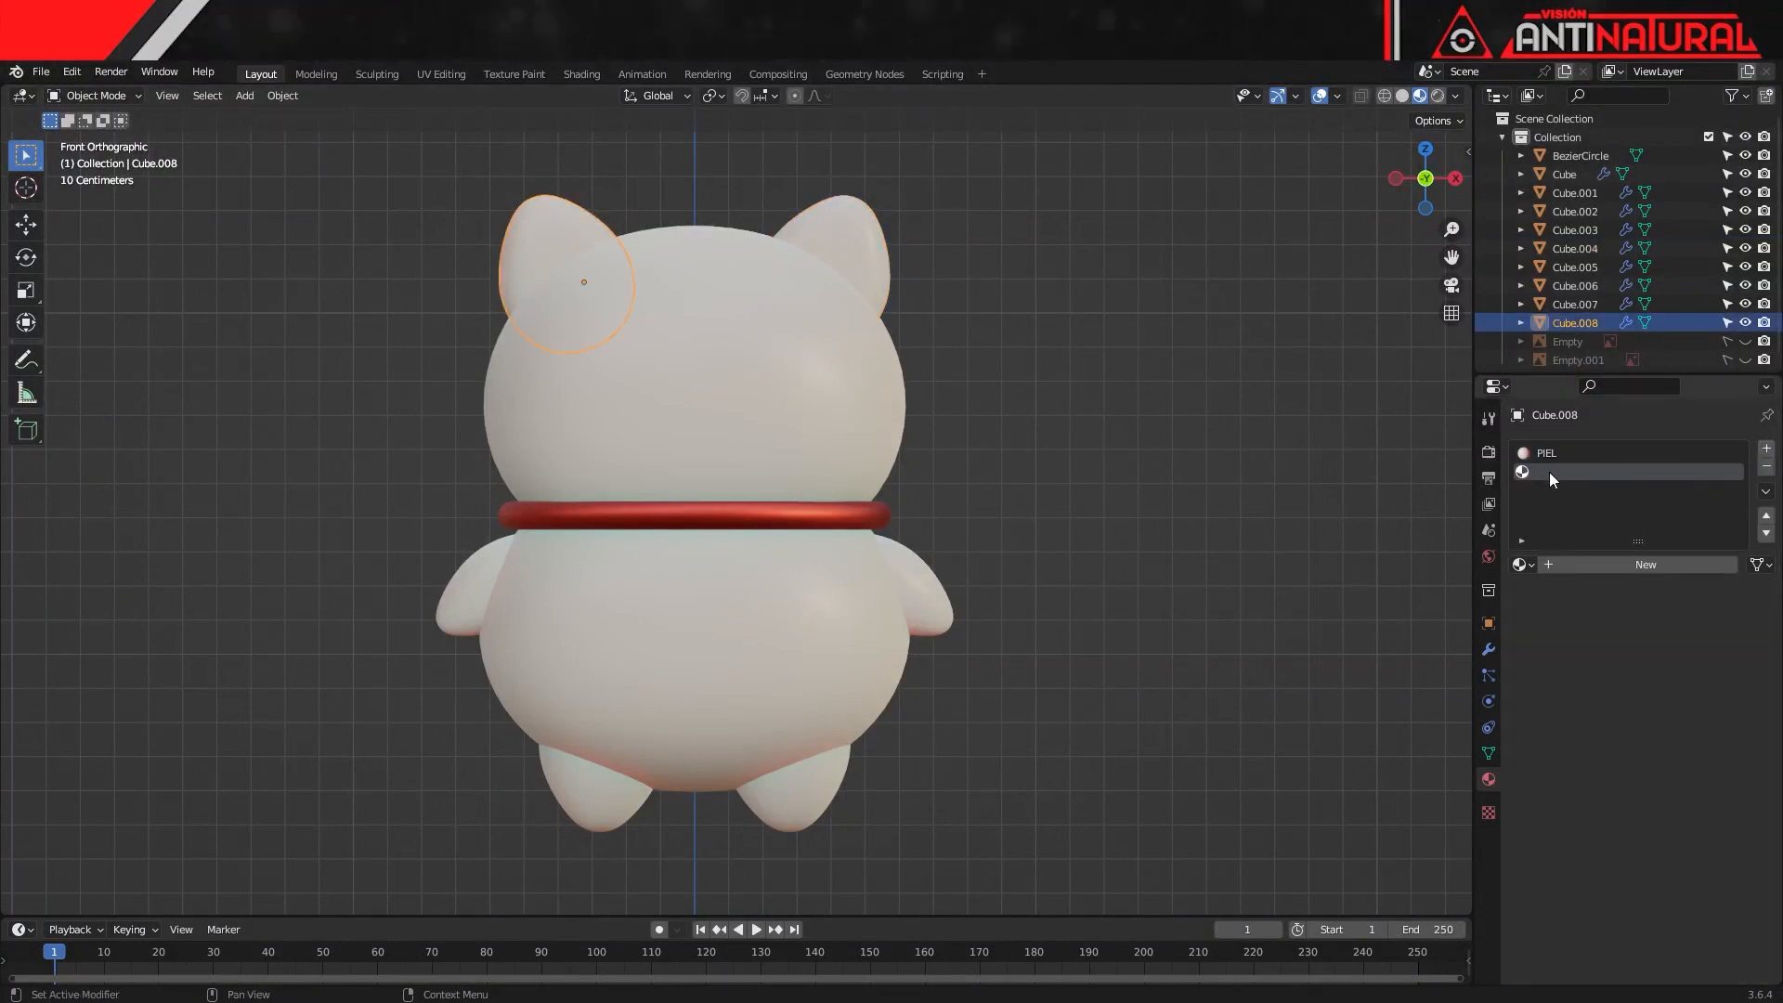
click(1528, 565)
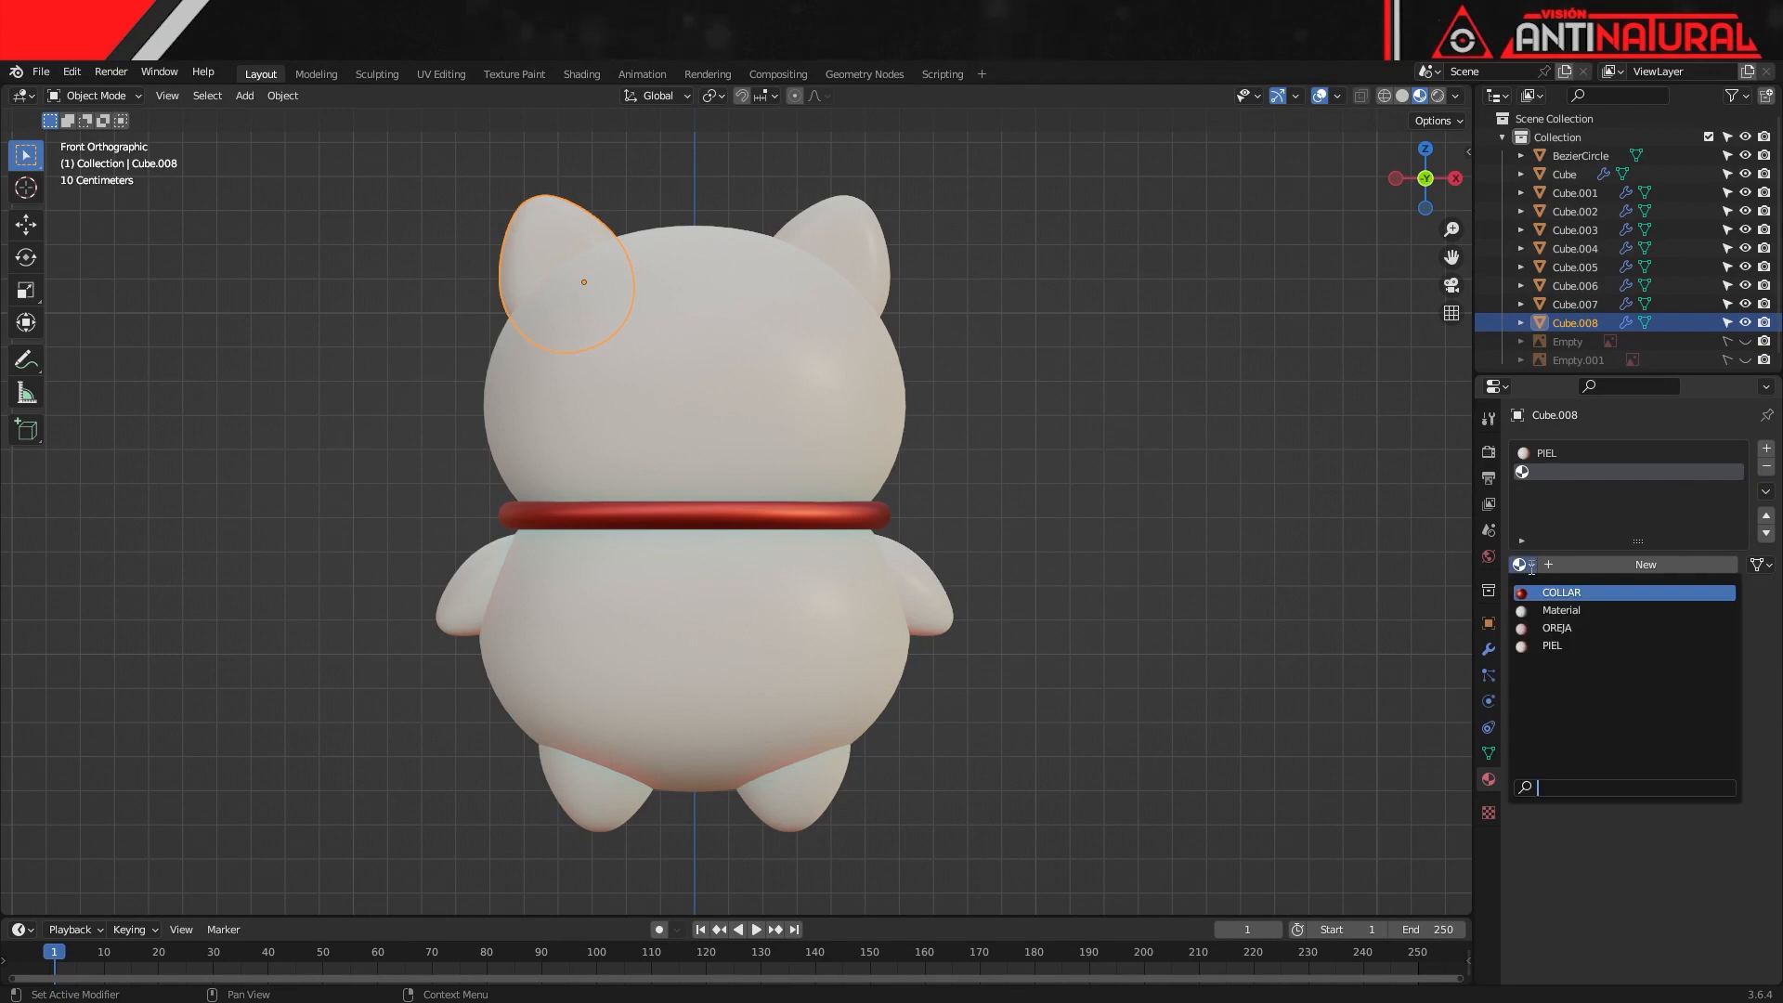
click(1560, 628)
Assign the OREJA material to the four front faces of ear Cube.008, isolating the ear to reach the hidden faces
key(Tab)
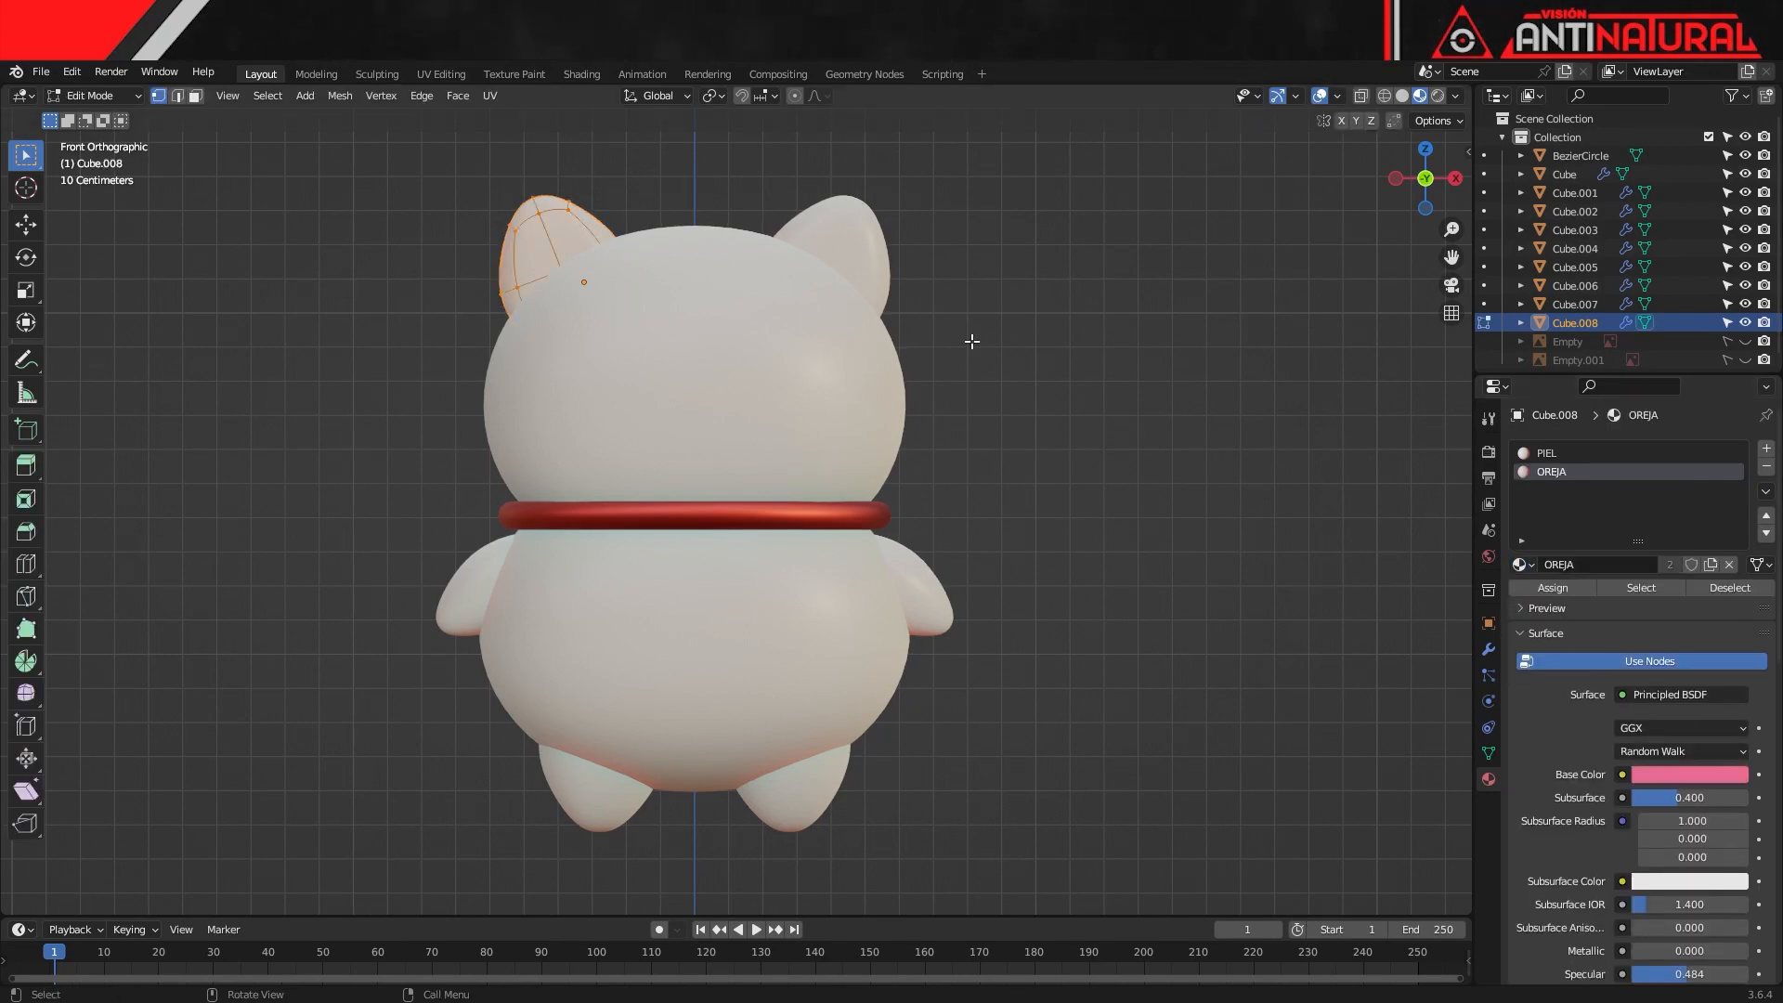
key(3)
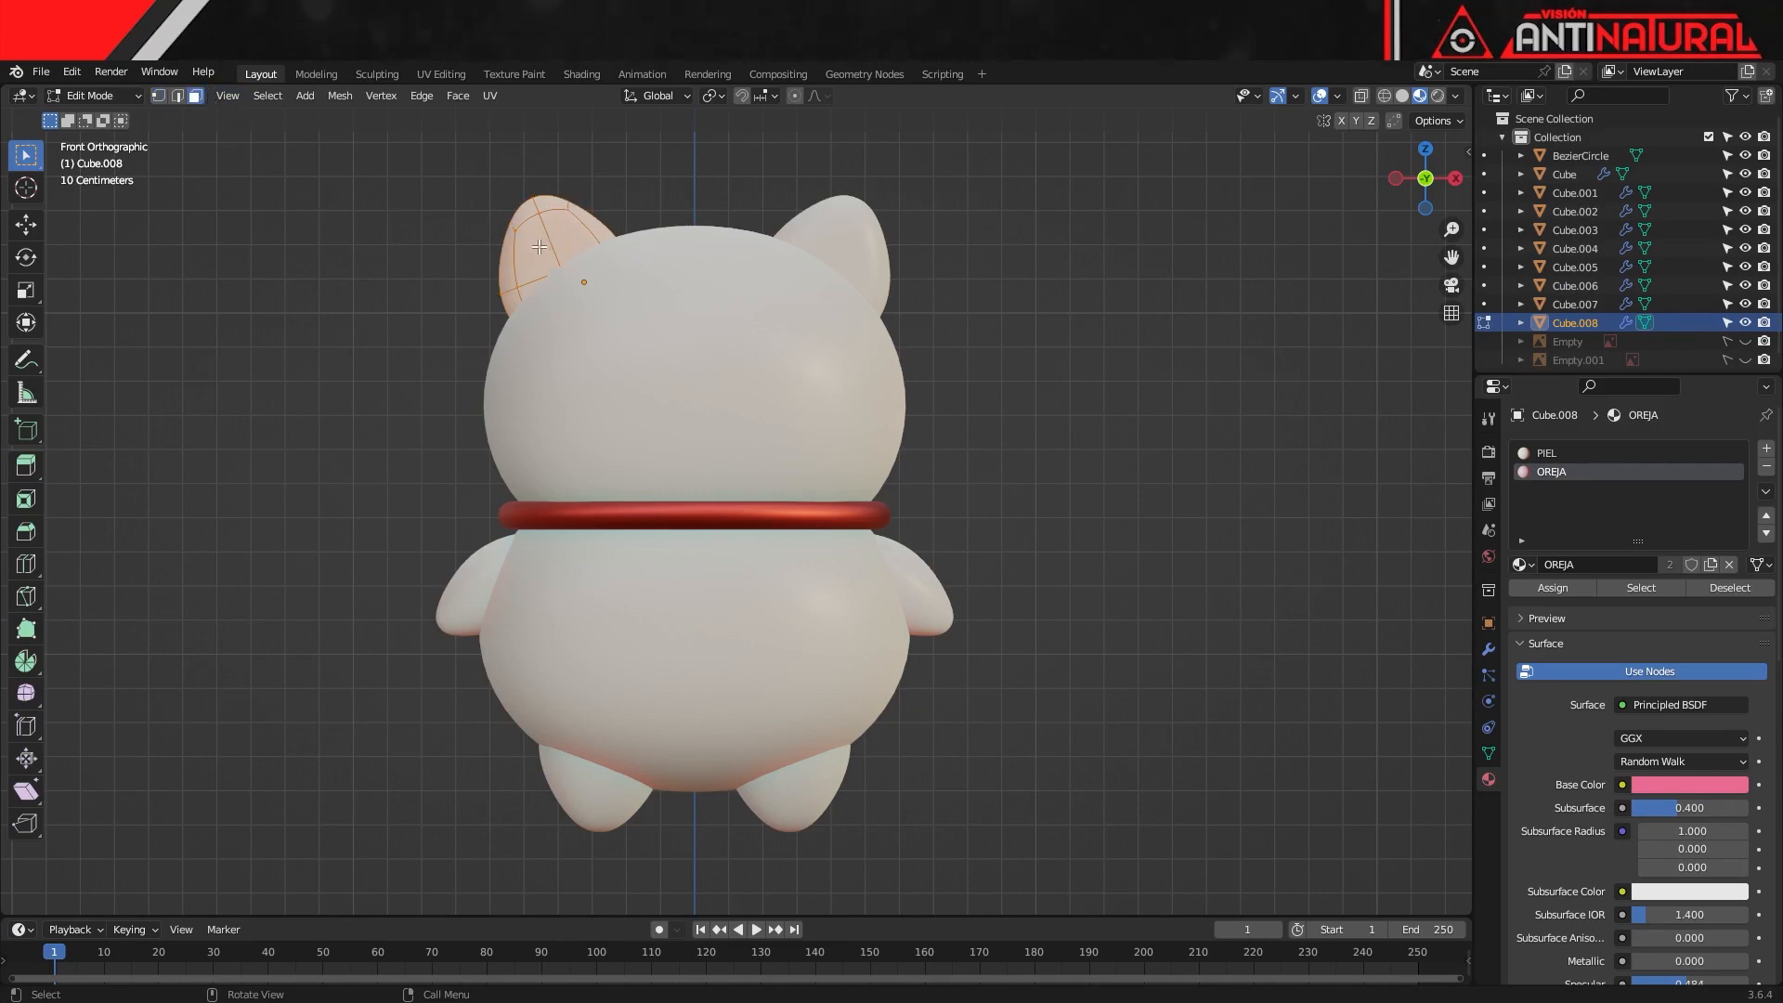
click(551, 249)
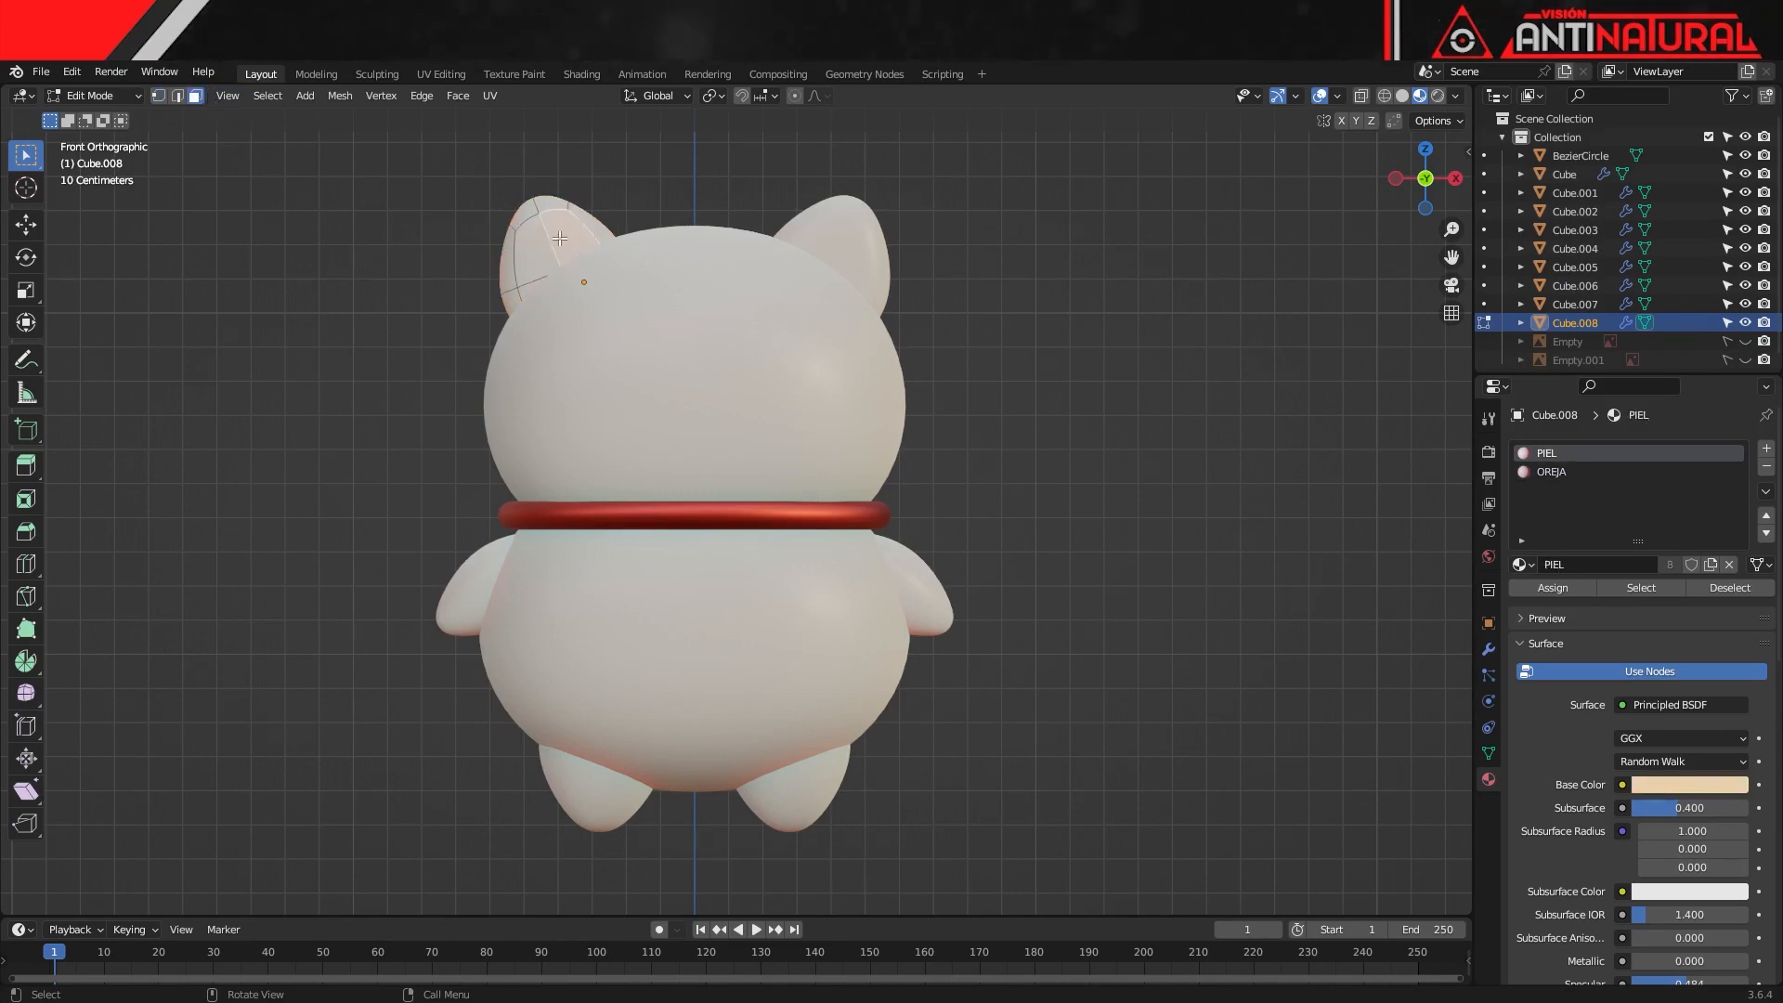
middle_drag(563, 250, 548, 288)
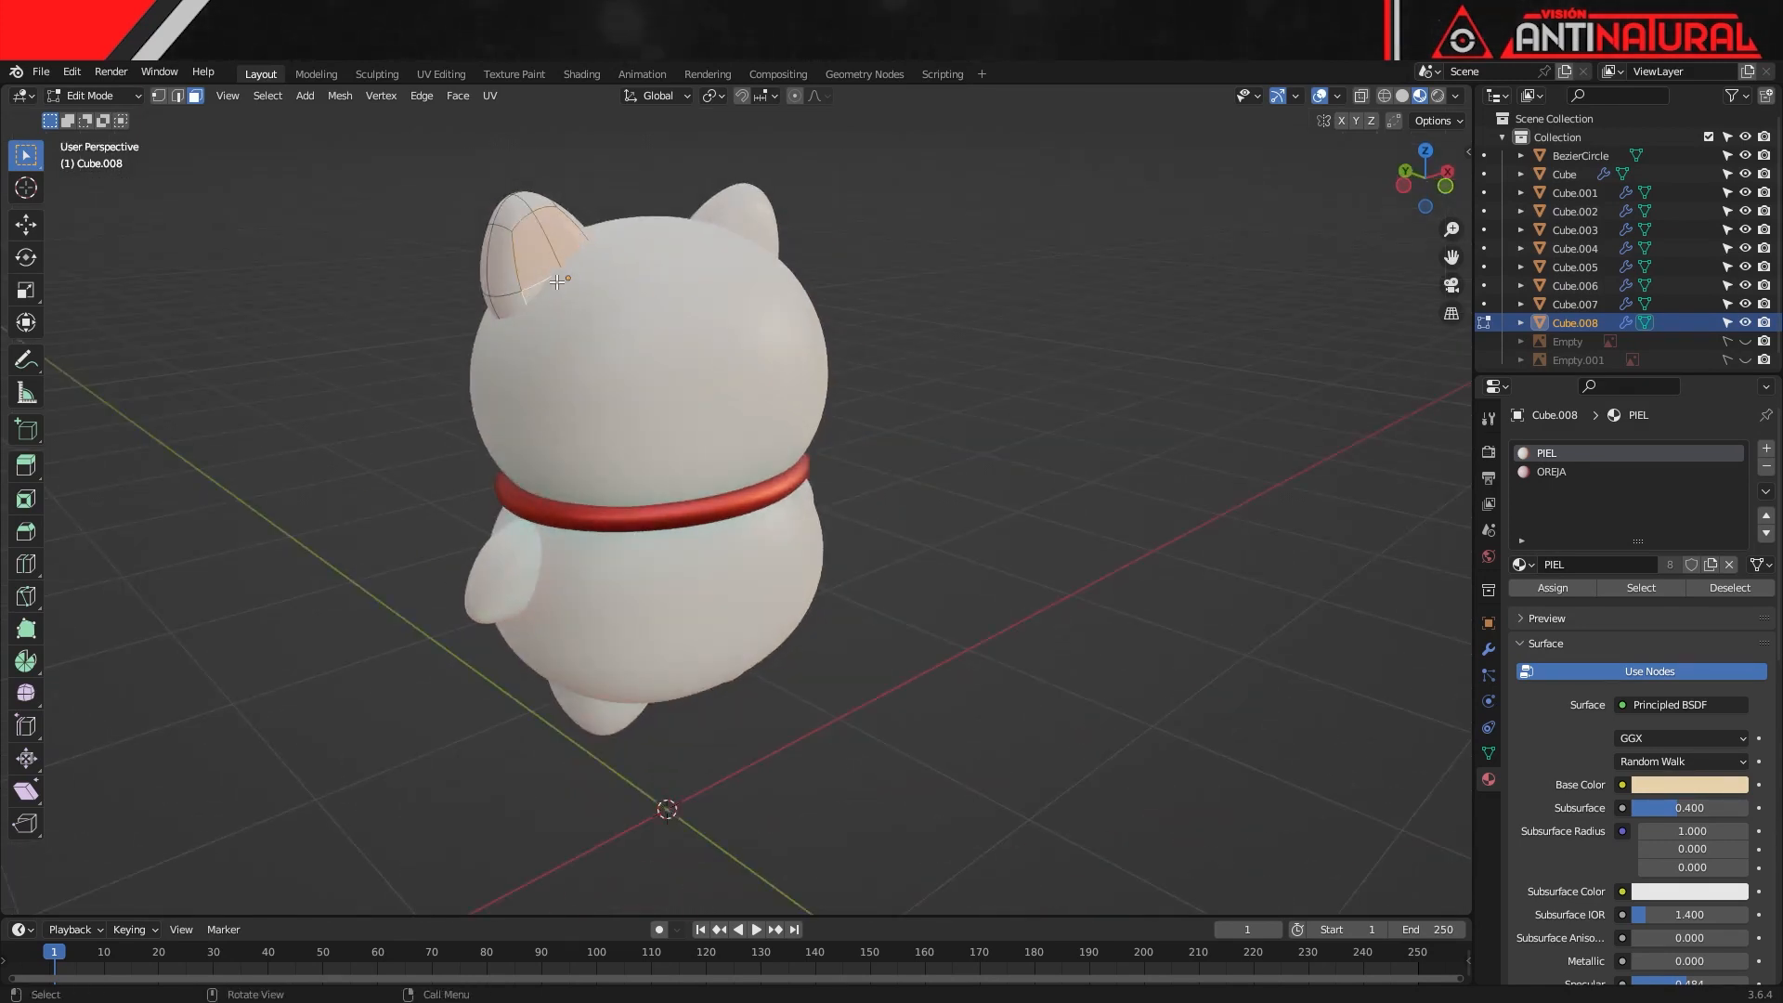
key(KP_Divide)
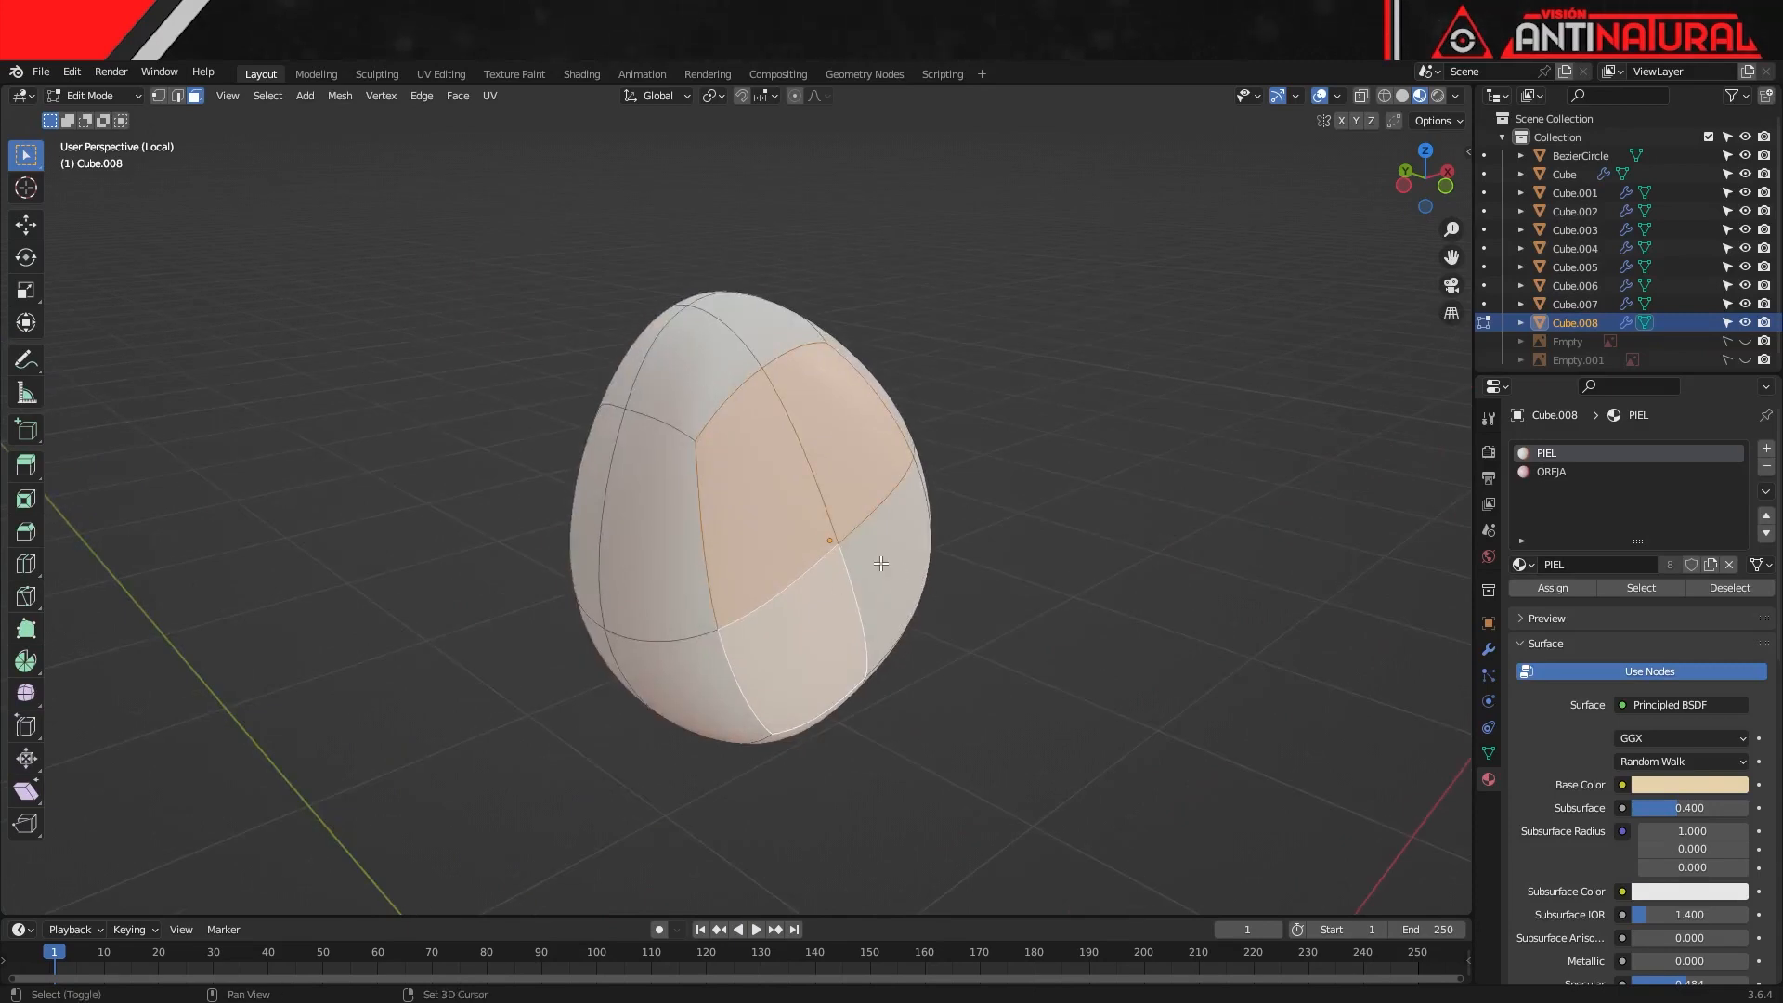
shift+click(886, 555)
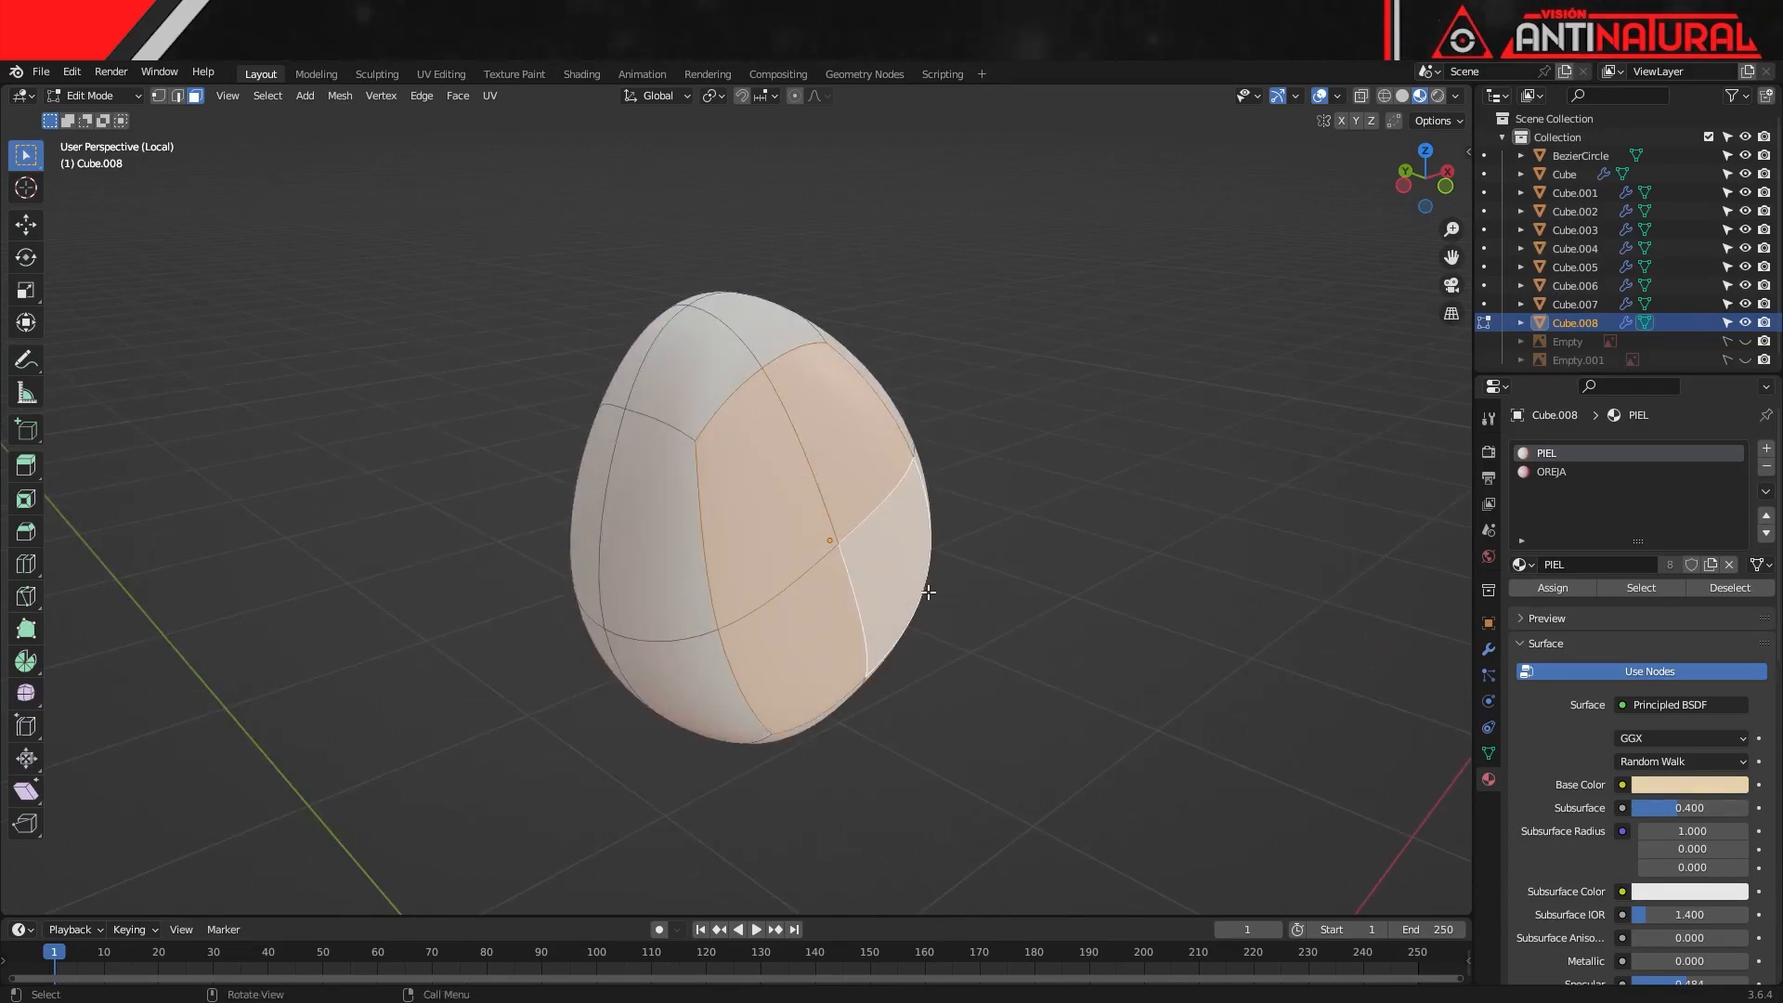
key(KP_Divide)
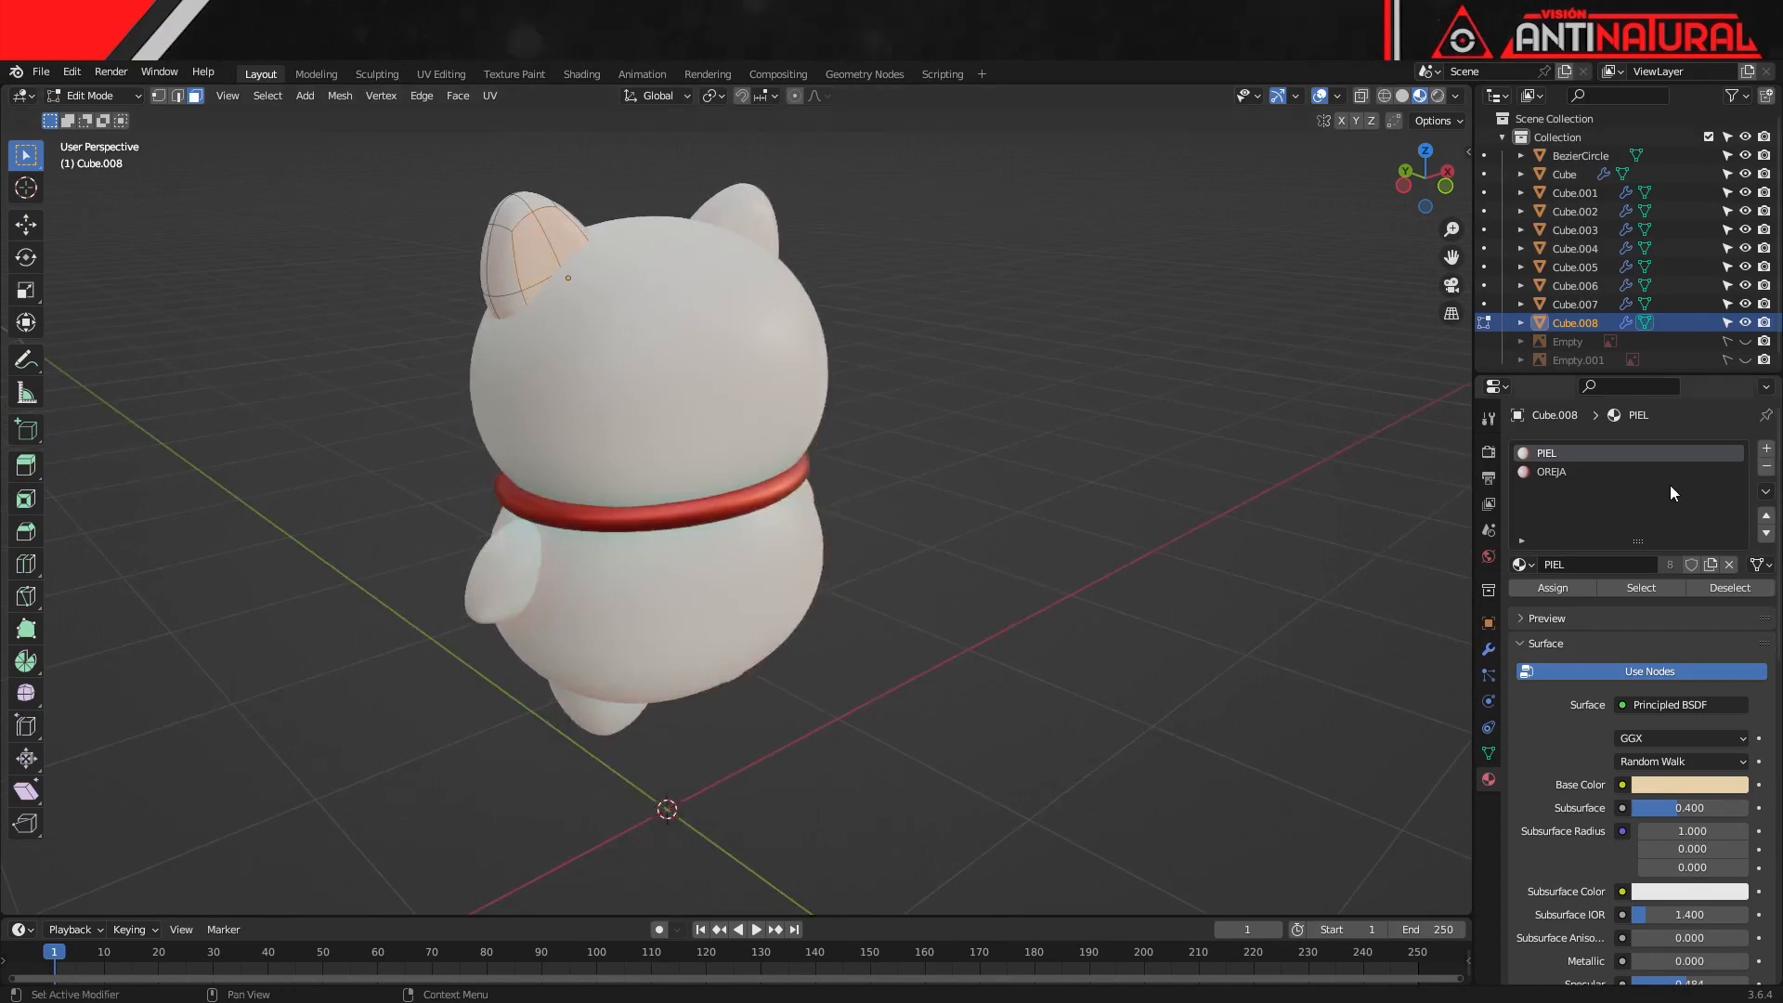
click(1558, 471)
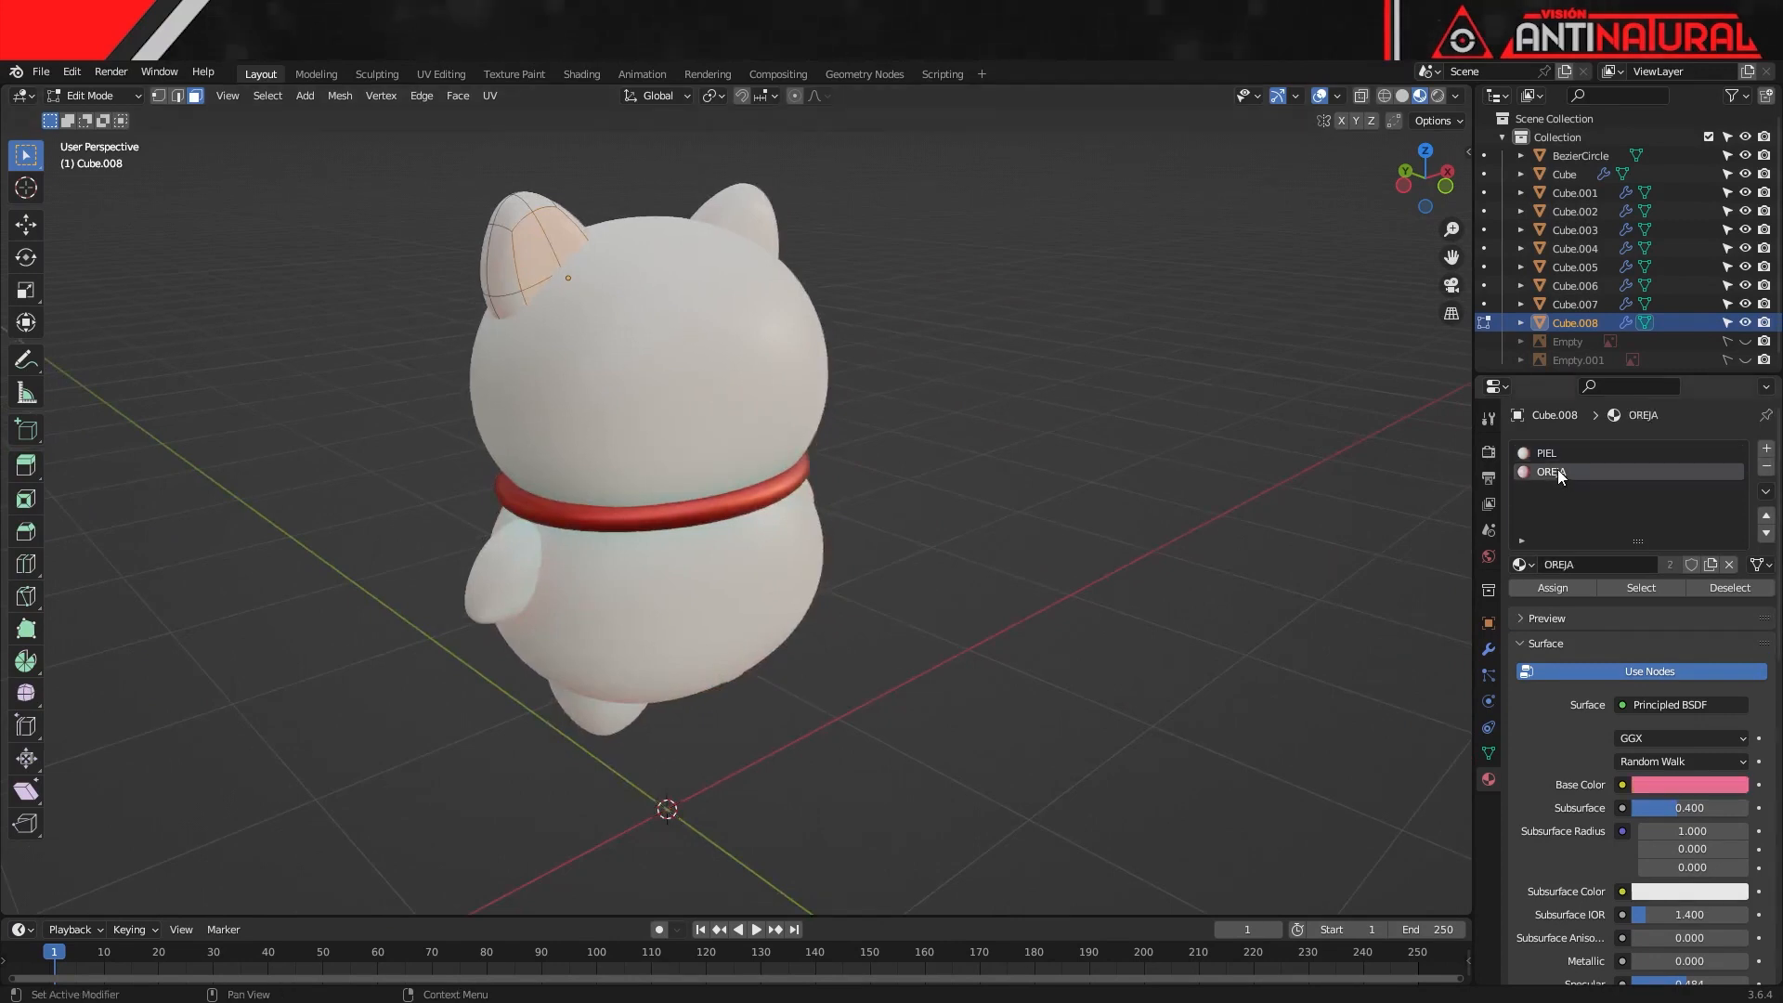
click(1551, 589)
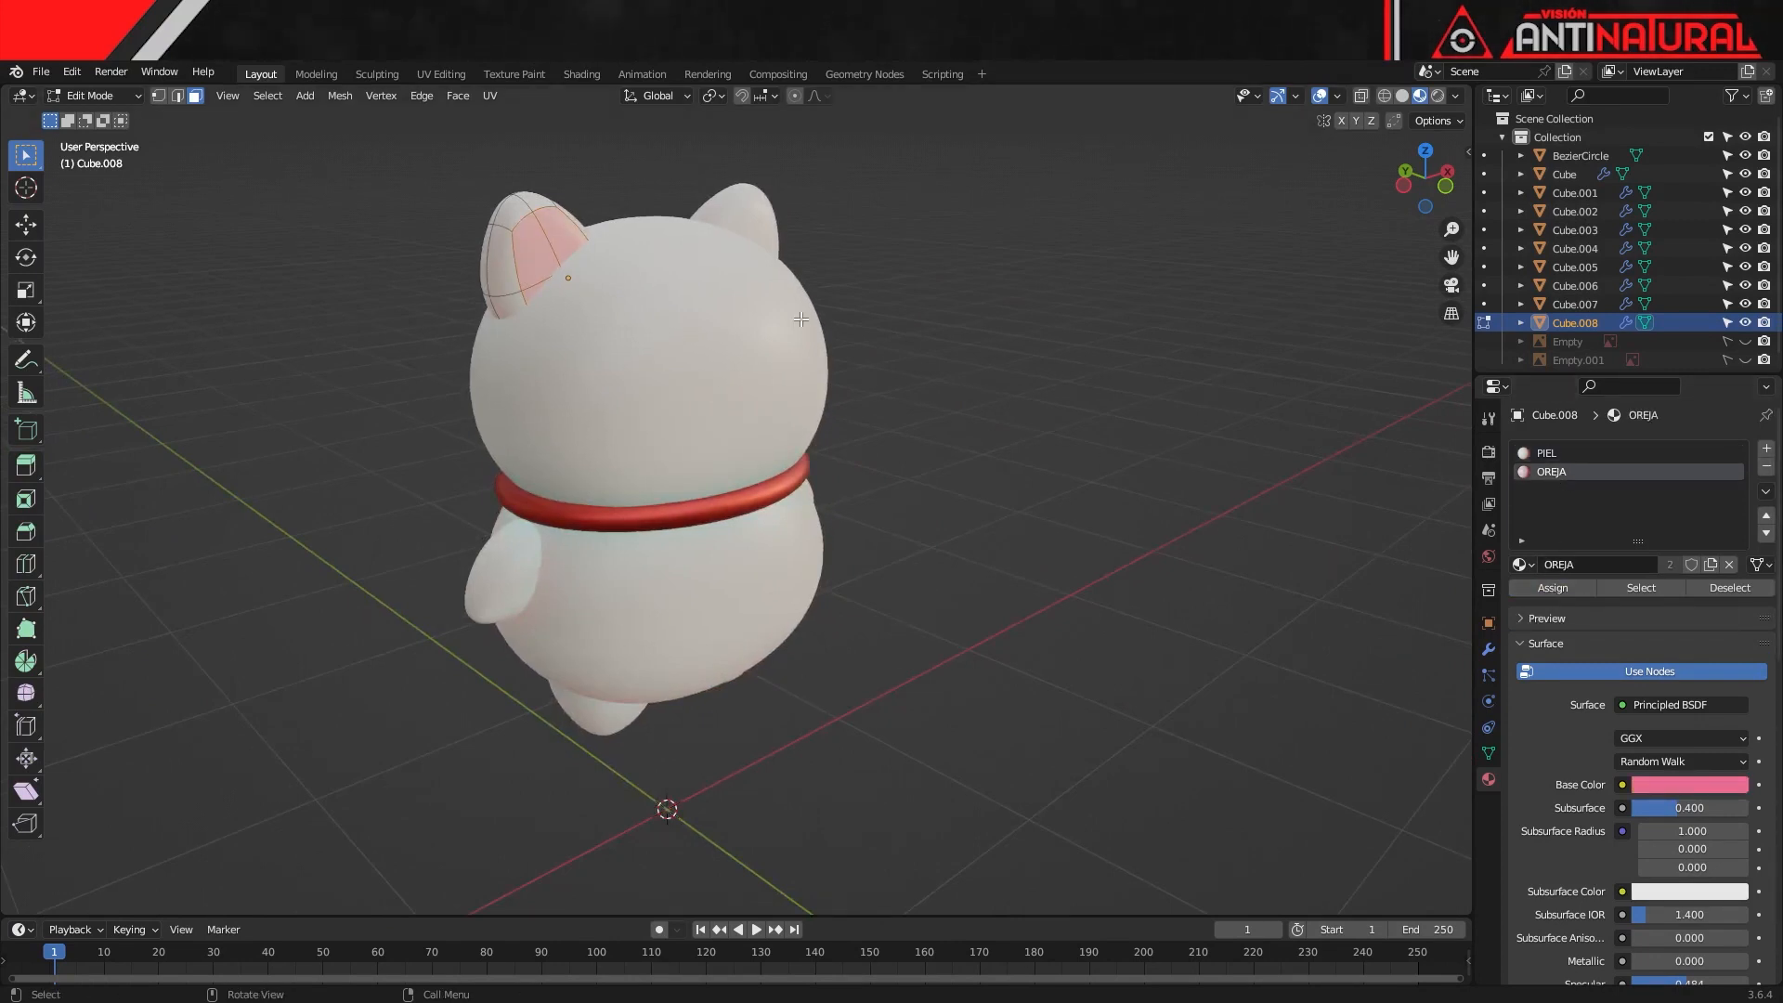
key(Tab)
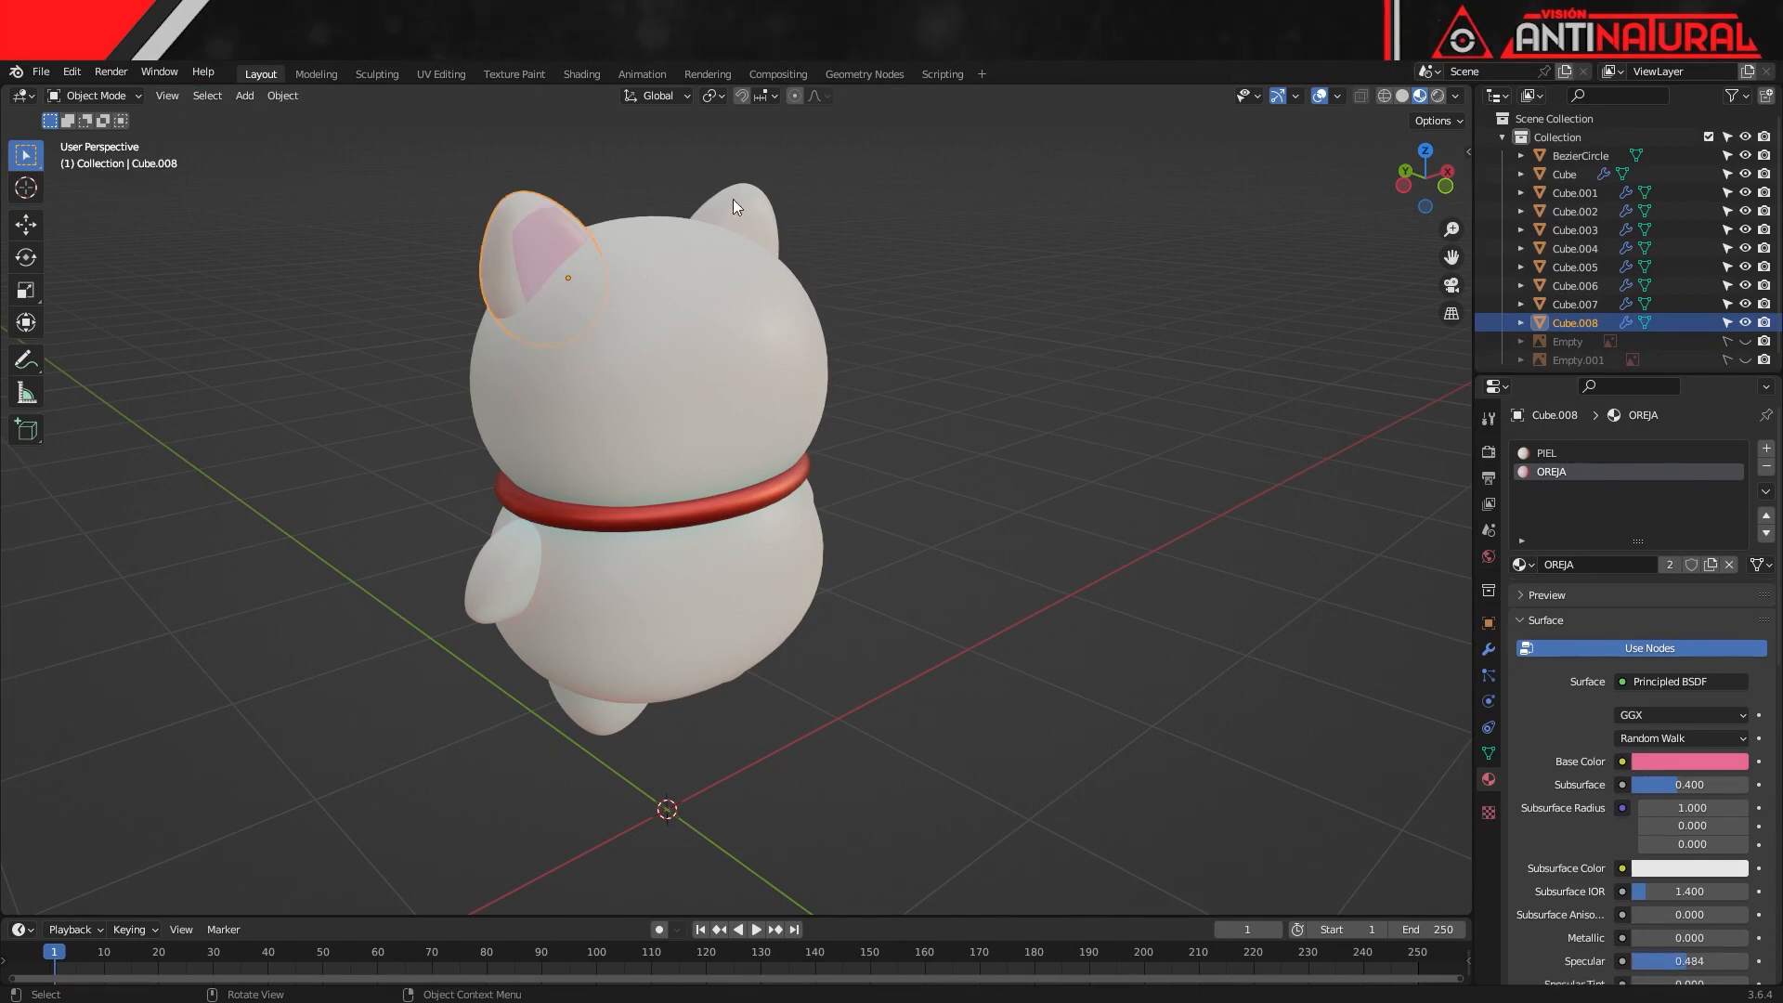
Isolate both ears in face editing and assign OREJA to the four front faces of ear Cube.004
middle_drag(738, 200, 810, 293)
click(825, 298)
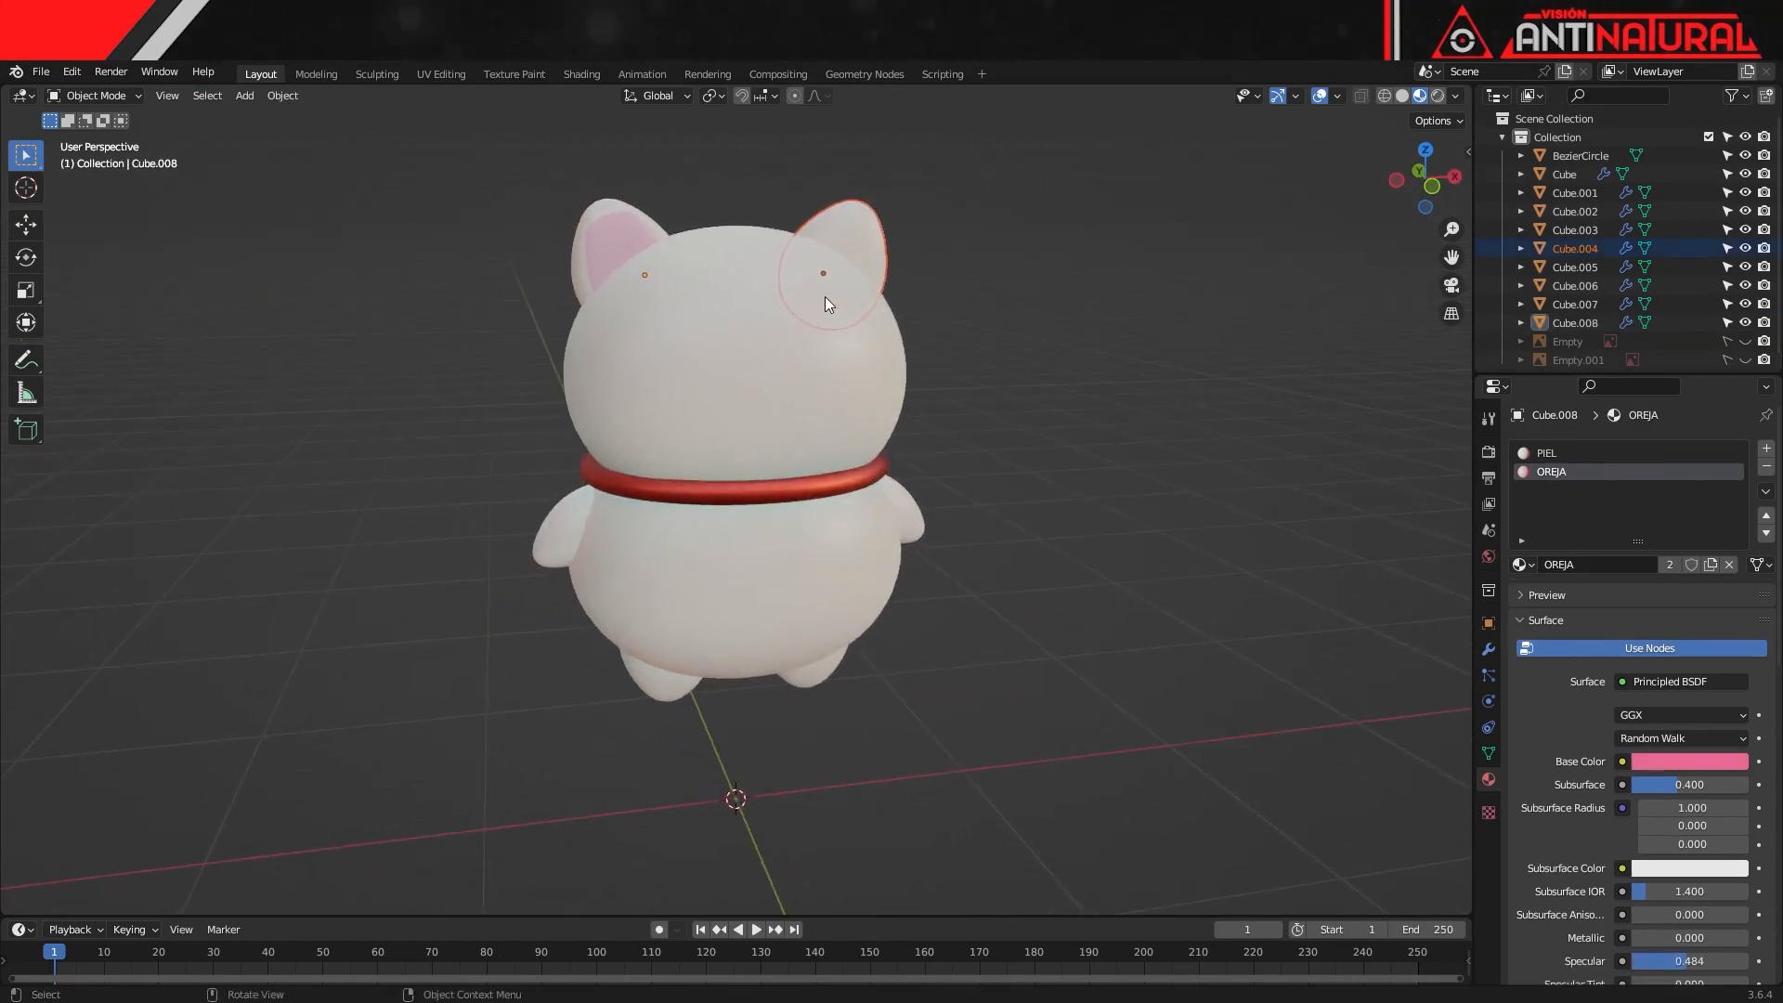
key(Tab)
key(KP_Divide)
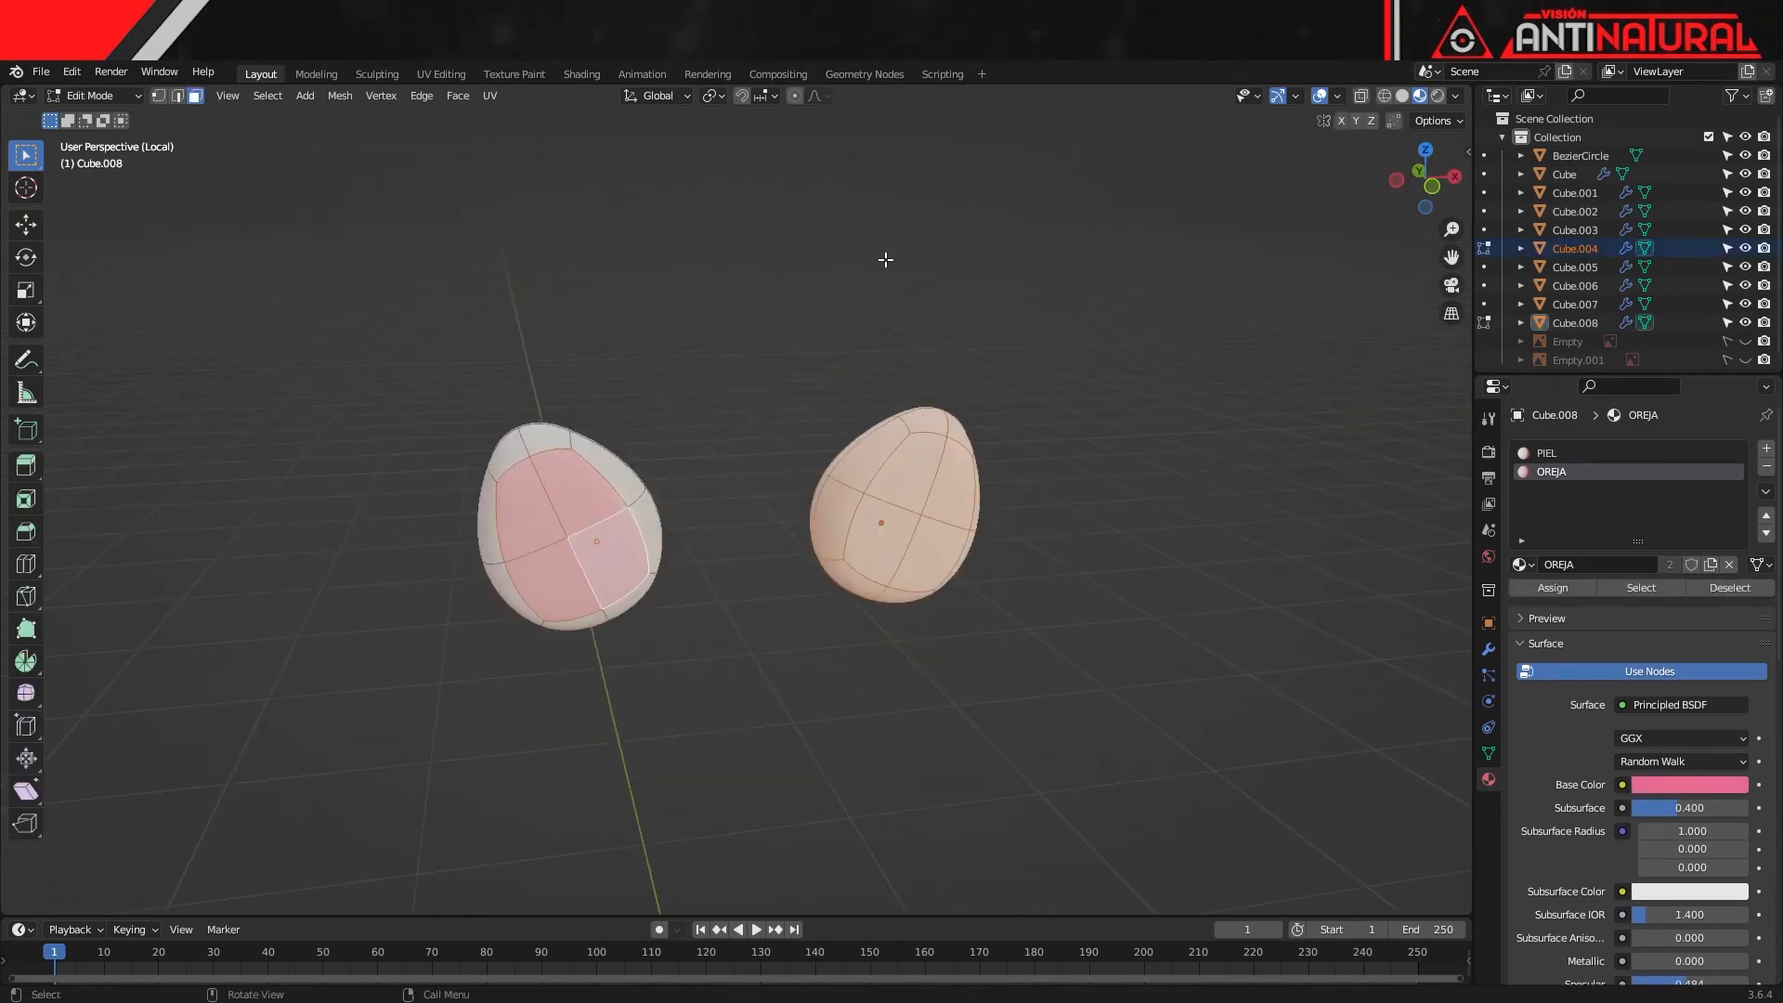
click(921, 475)
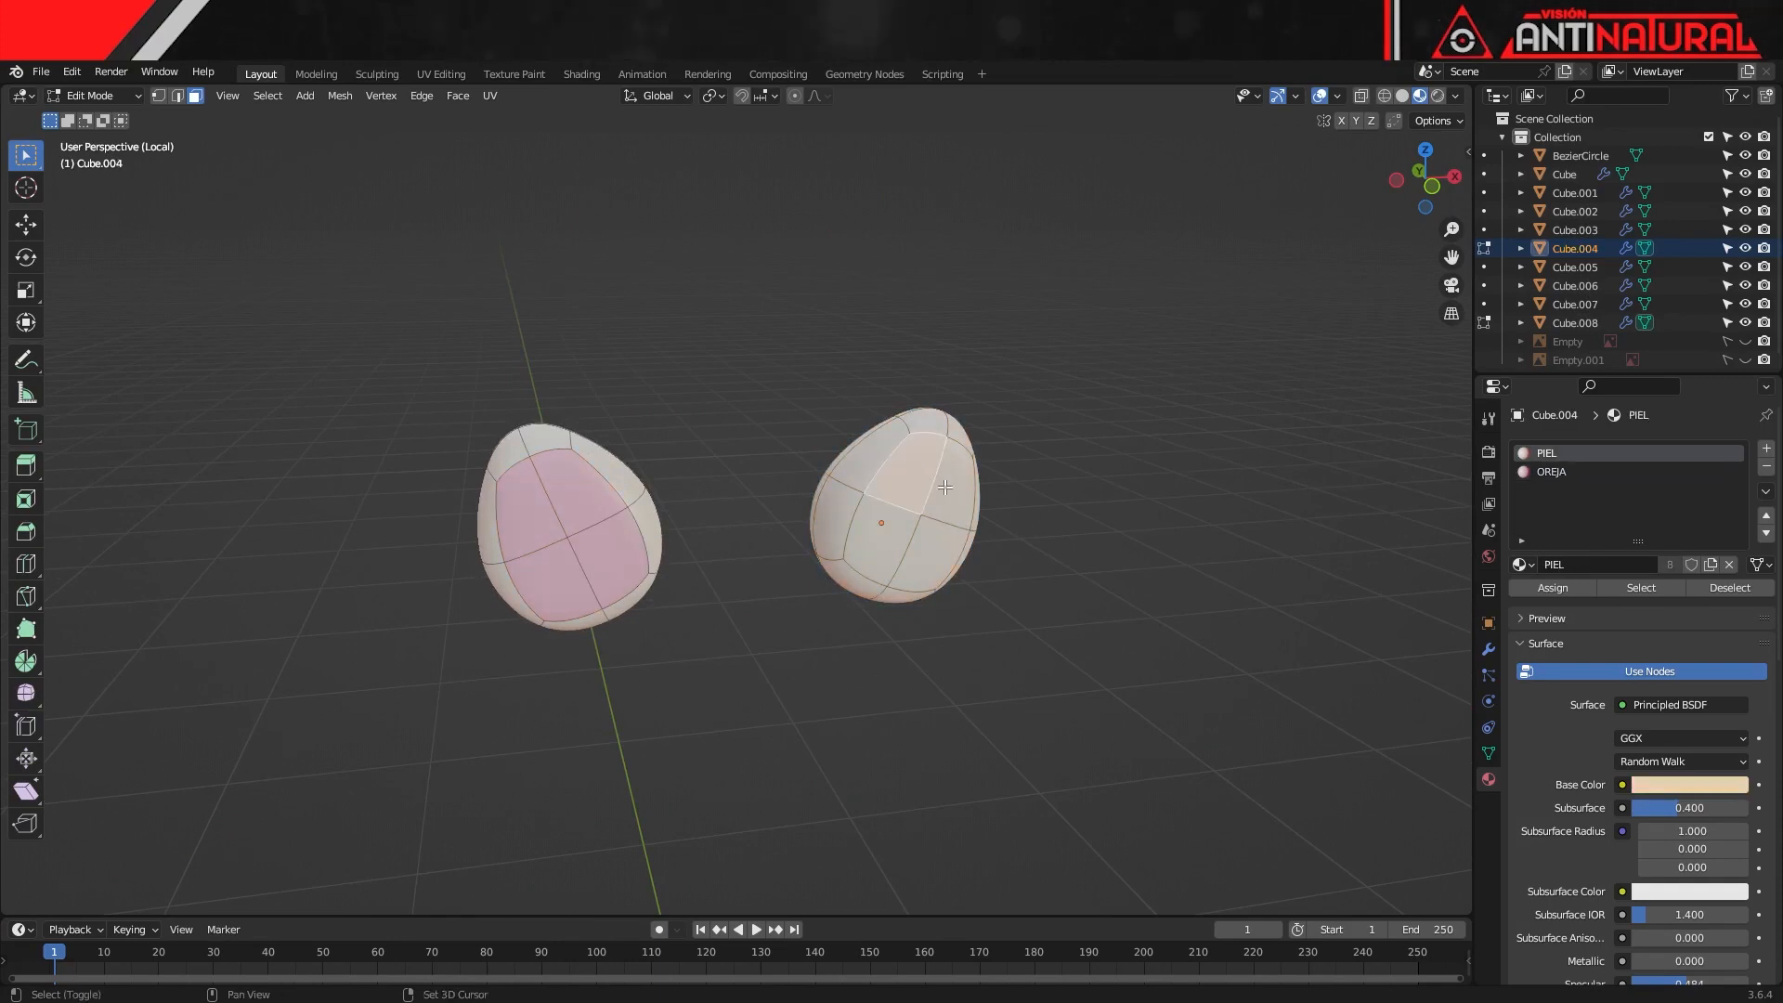
click(1558, 474)
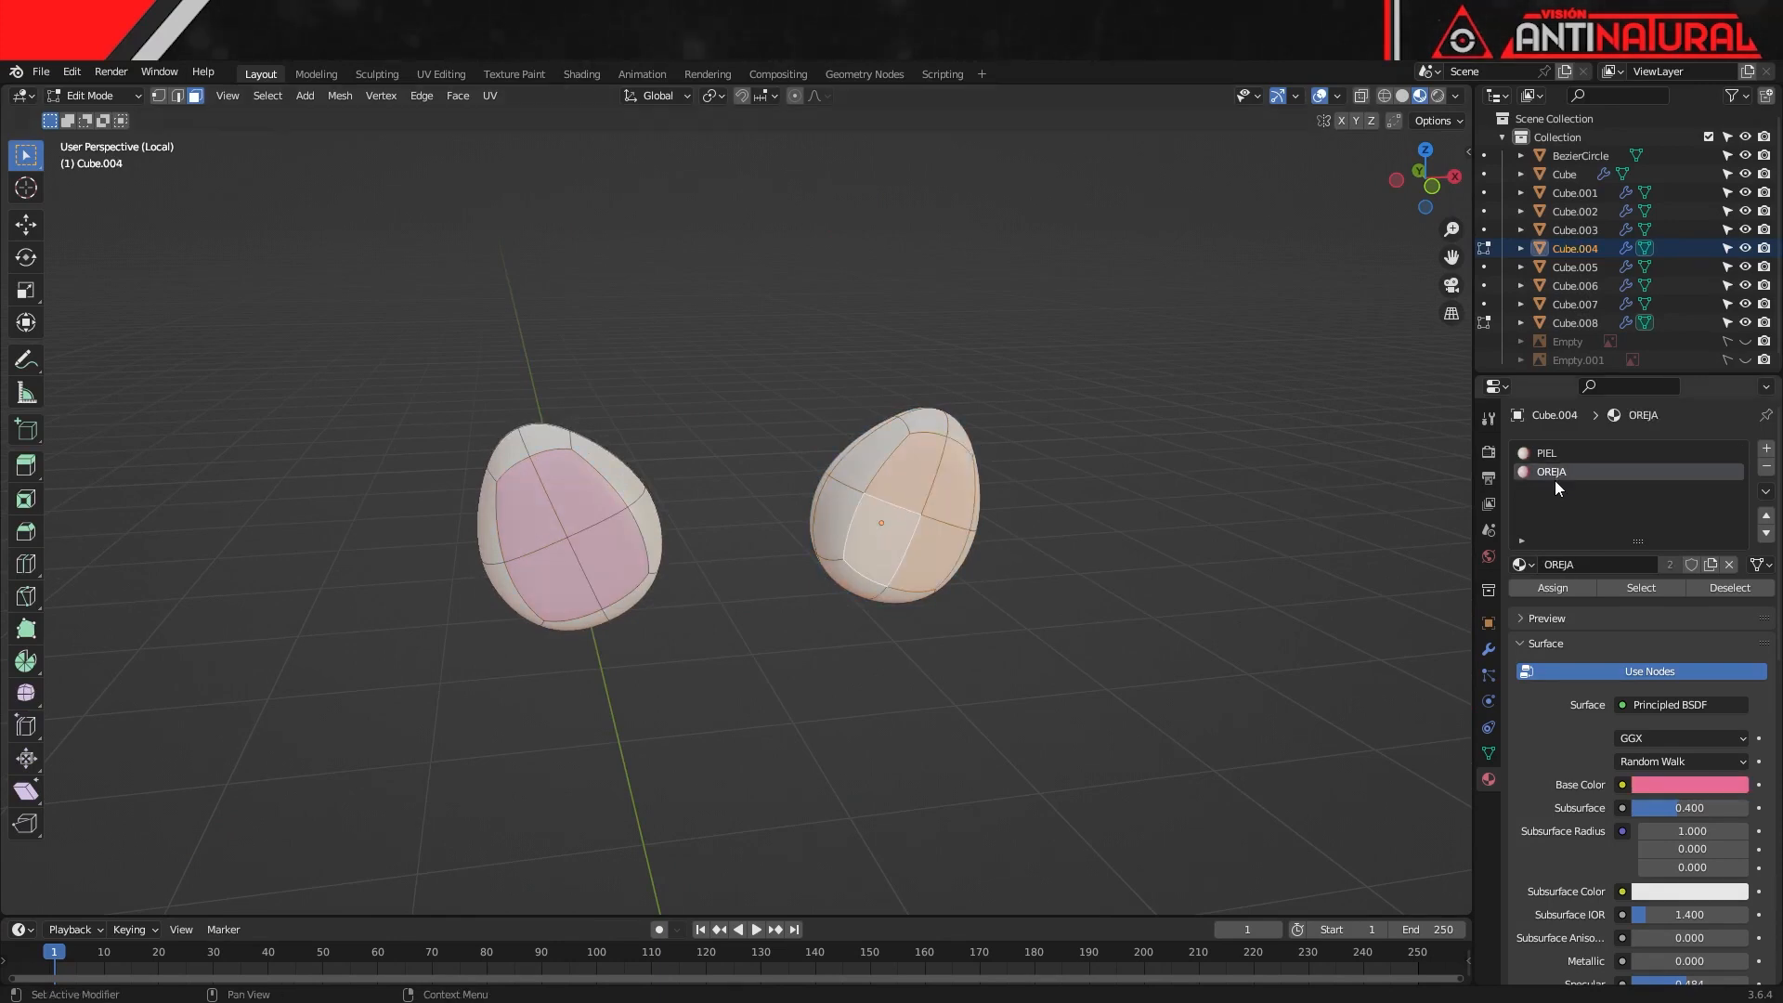
click(1553, 592)
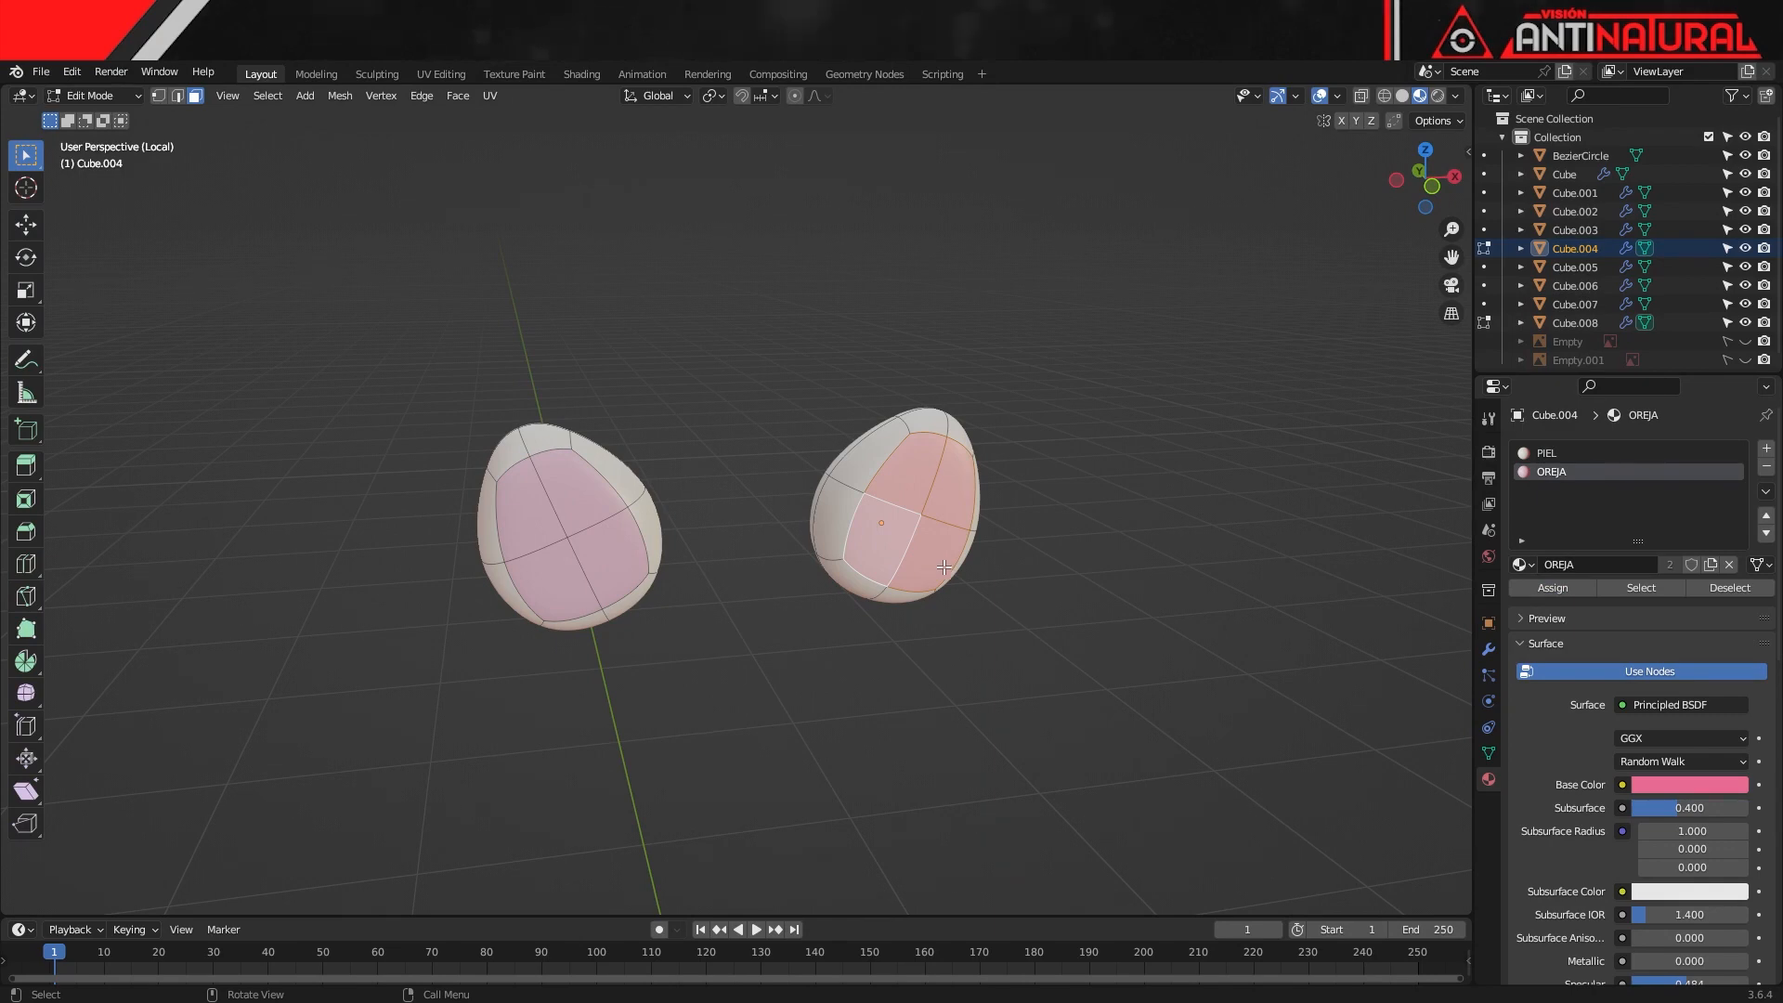
Leave the ears' face editing and isolation, and split the 3D view to add two stacked areas beside it
key(Tab)
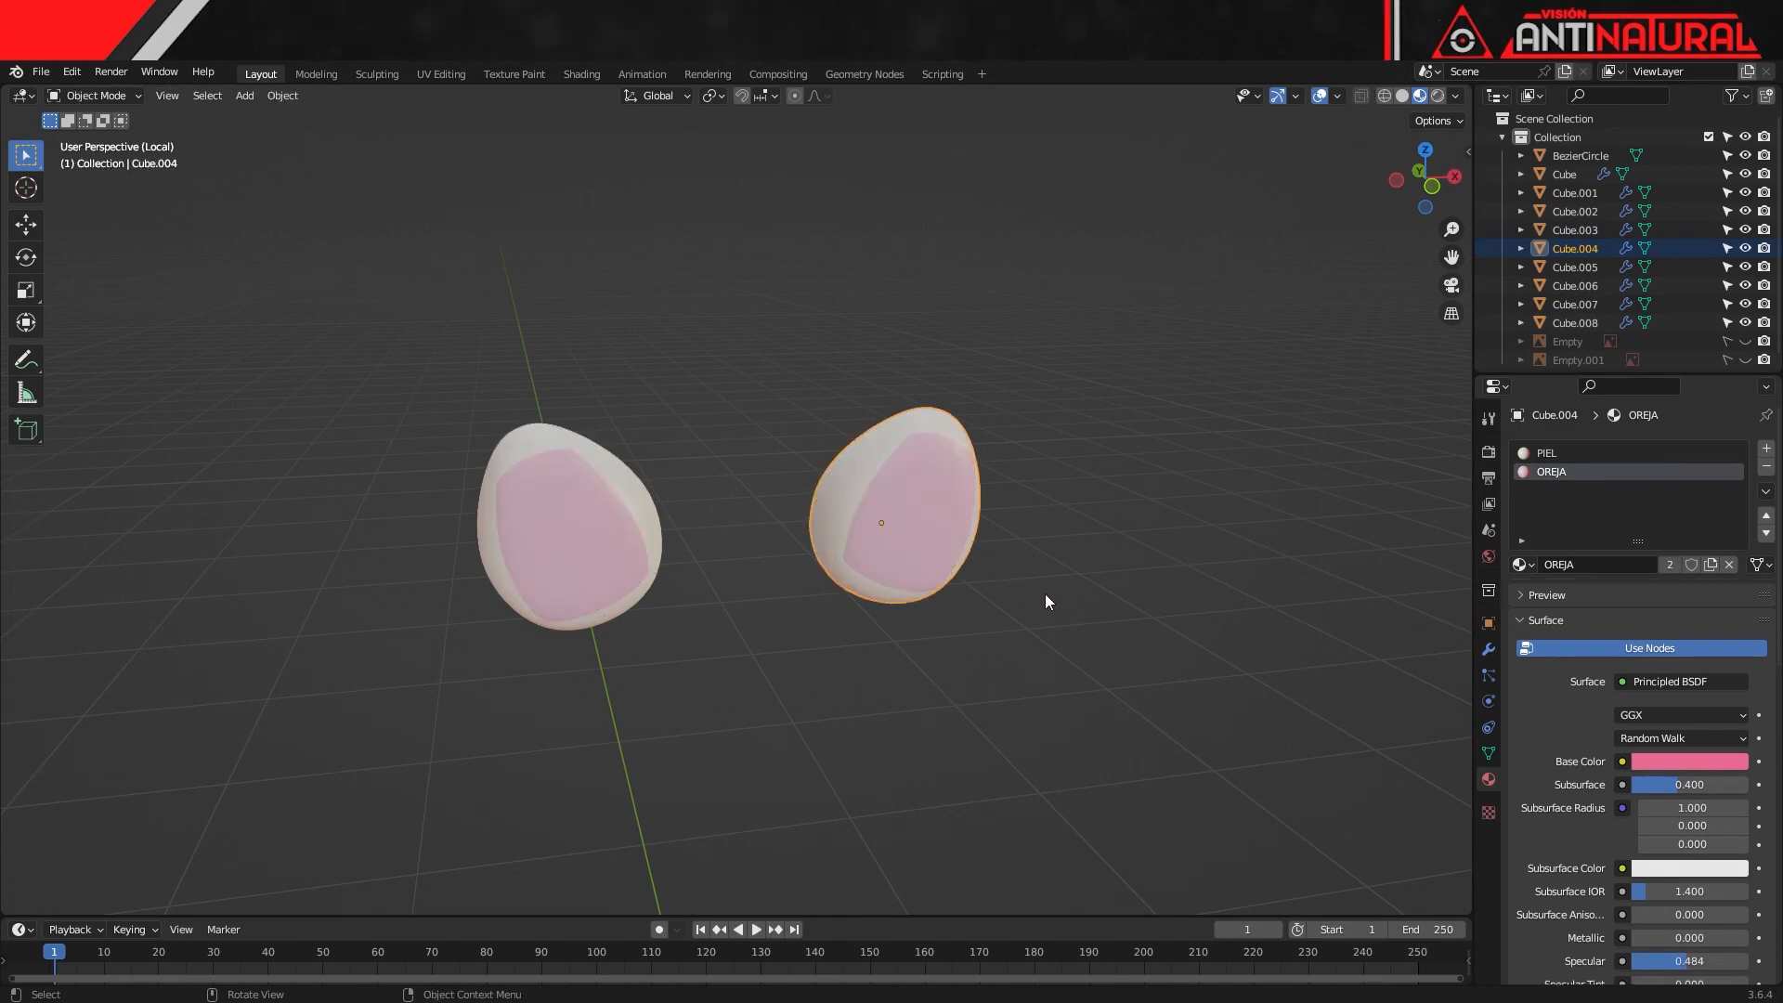
key(KP_Divide)
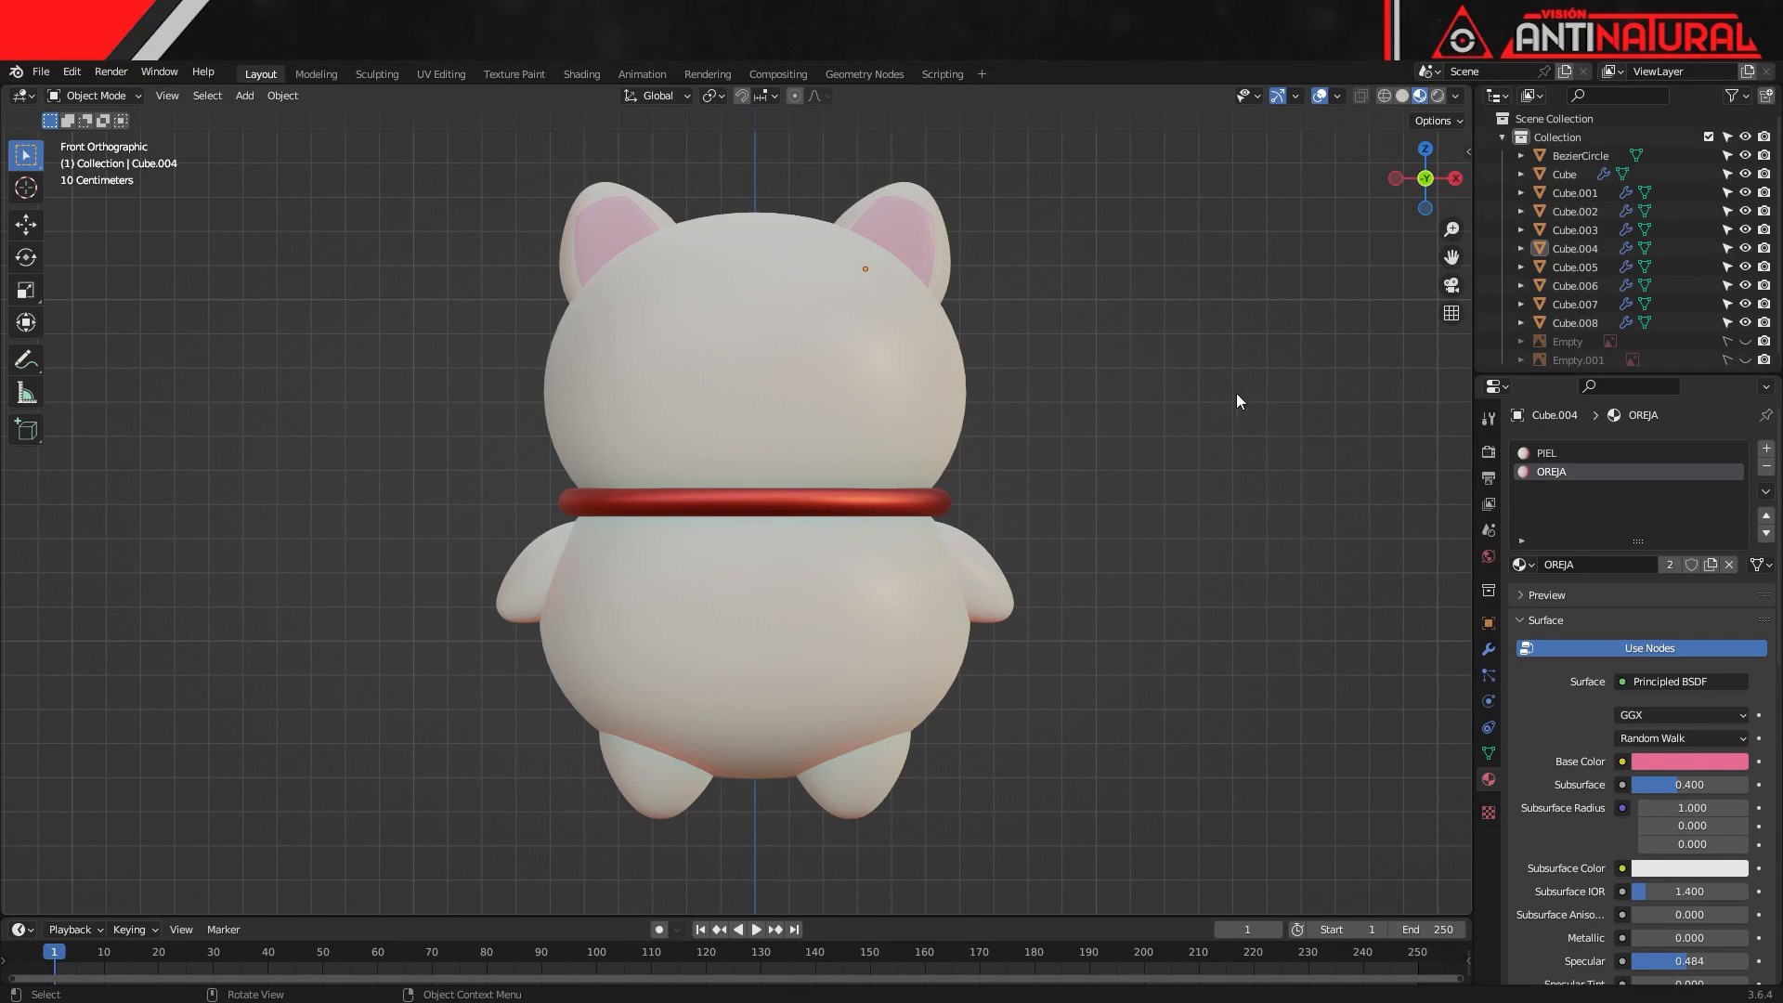
drag(5, 90, 752, 142)
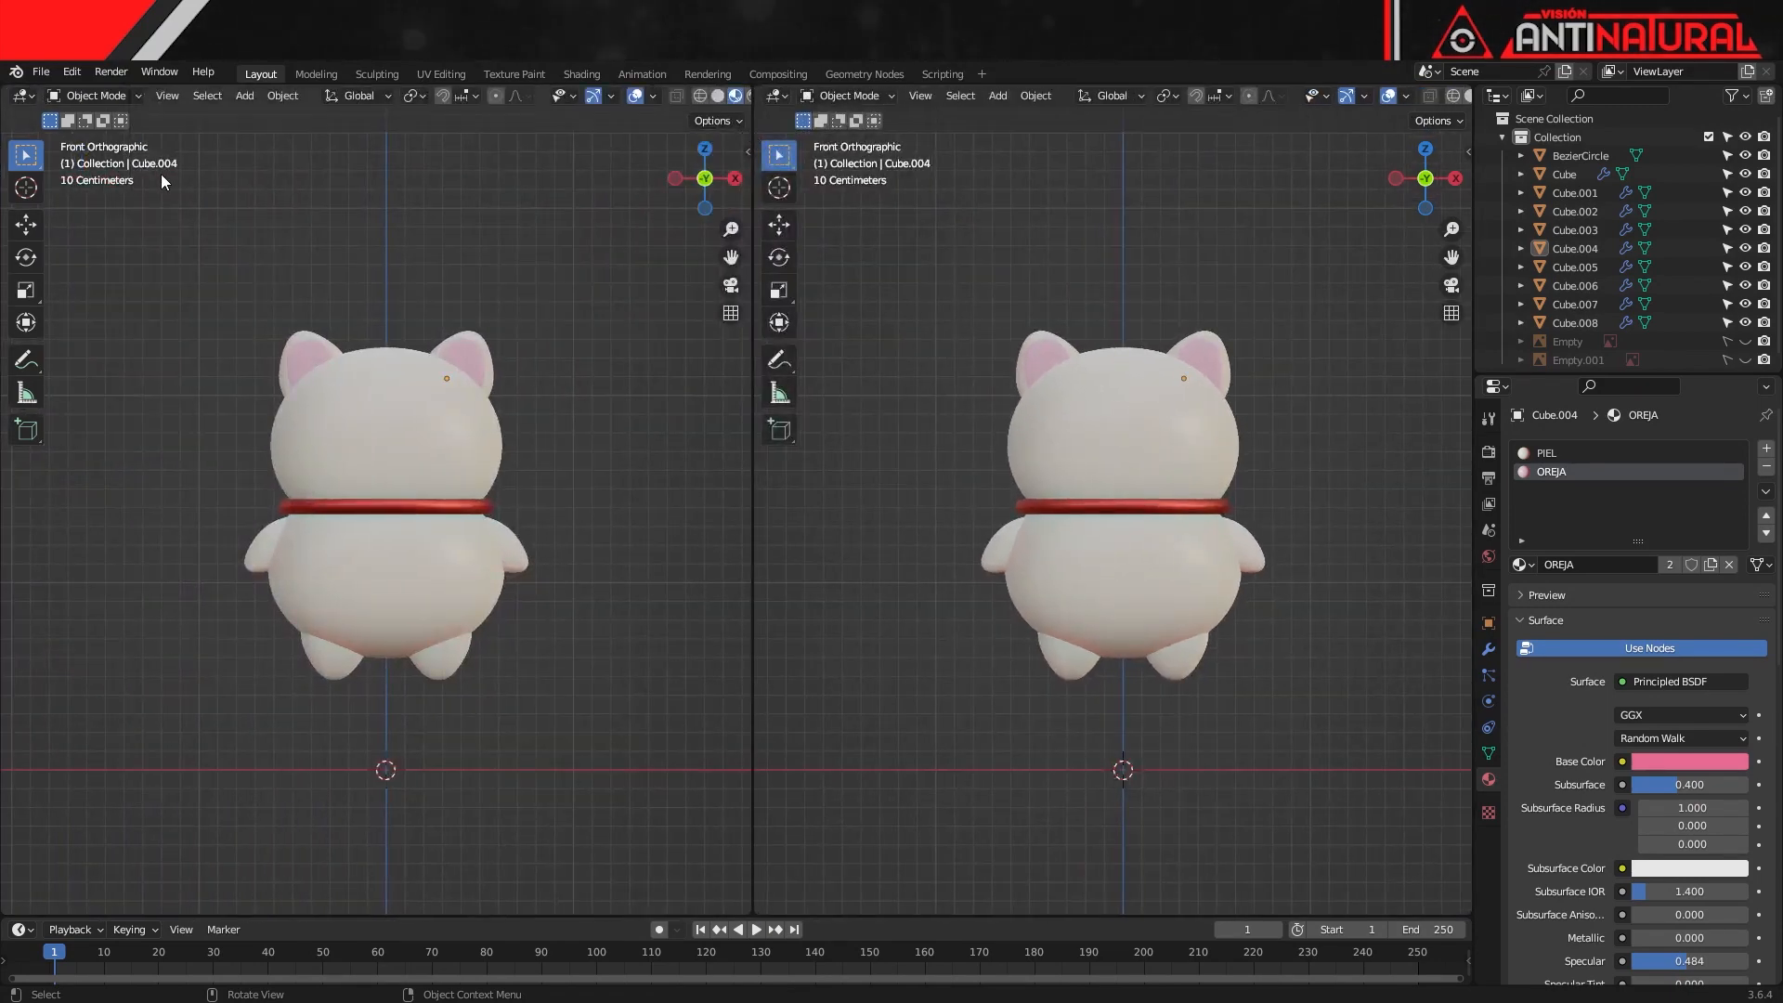
drag(4, 87, 42, 526)
Turn the upper new area into a Shader Editor and the lower one into a UV Editor, and hide the node sidebar
click(23, 95)
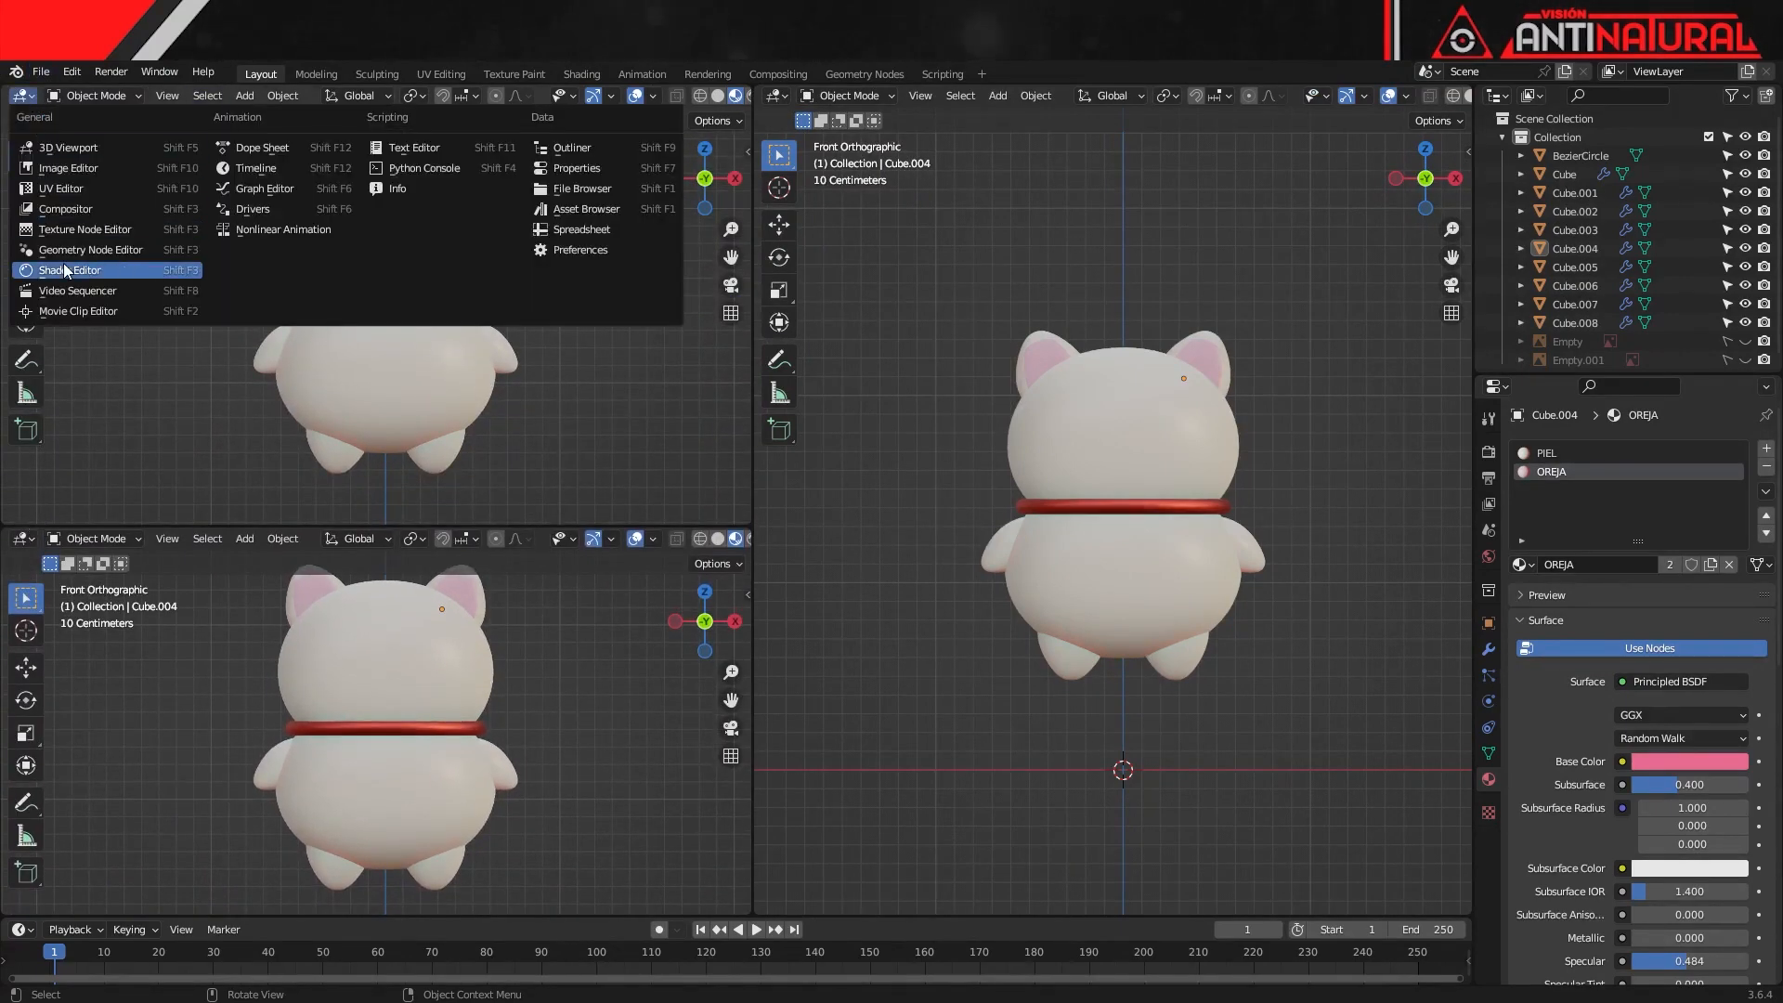
click(65, 271)
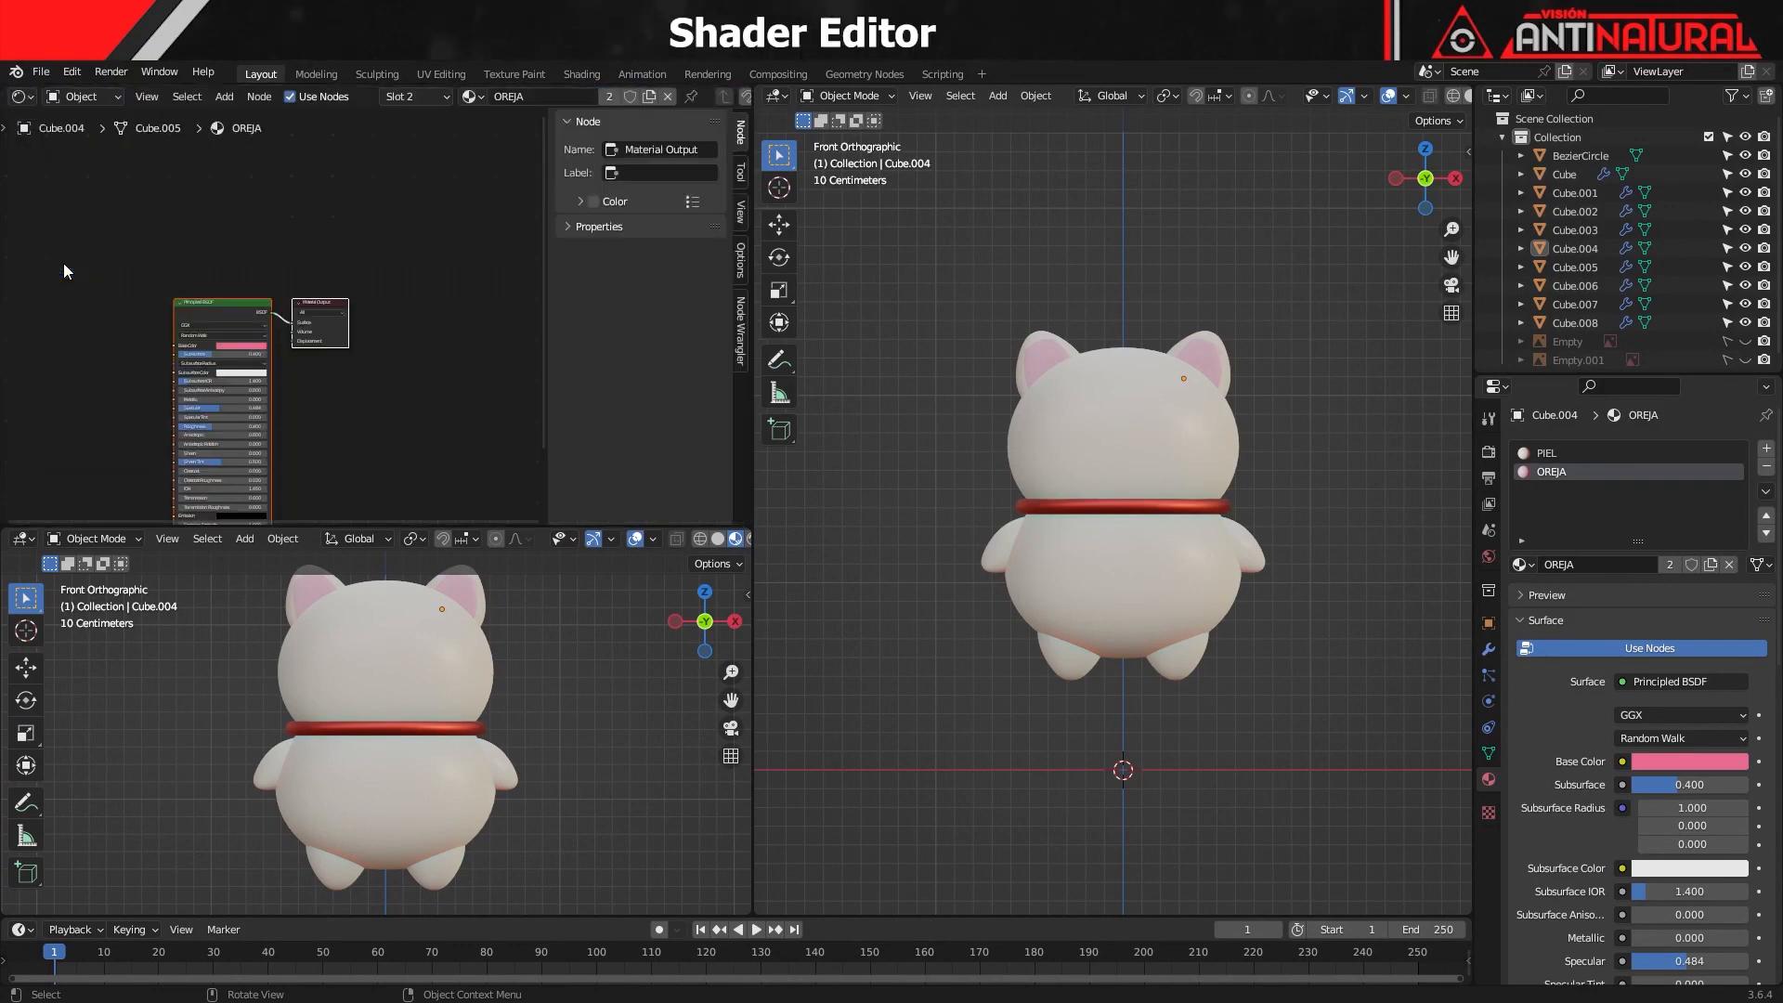
click(23, 539)
click(56, 632)
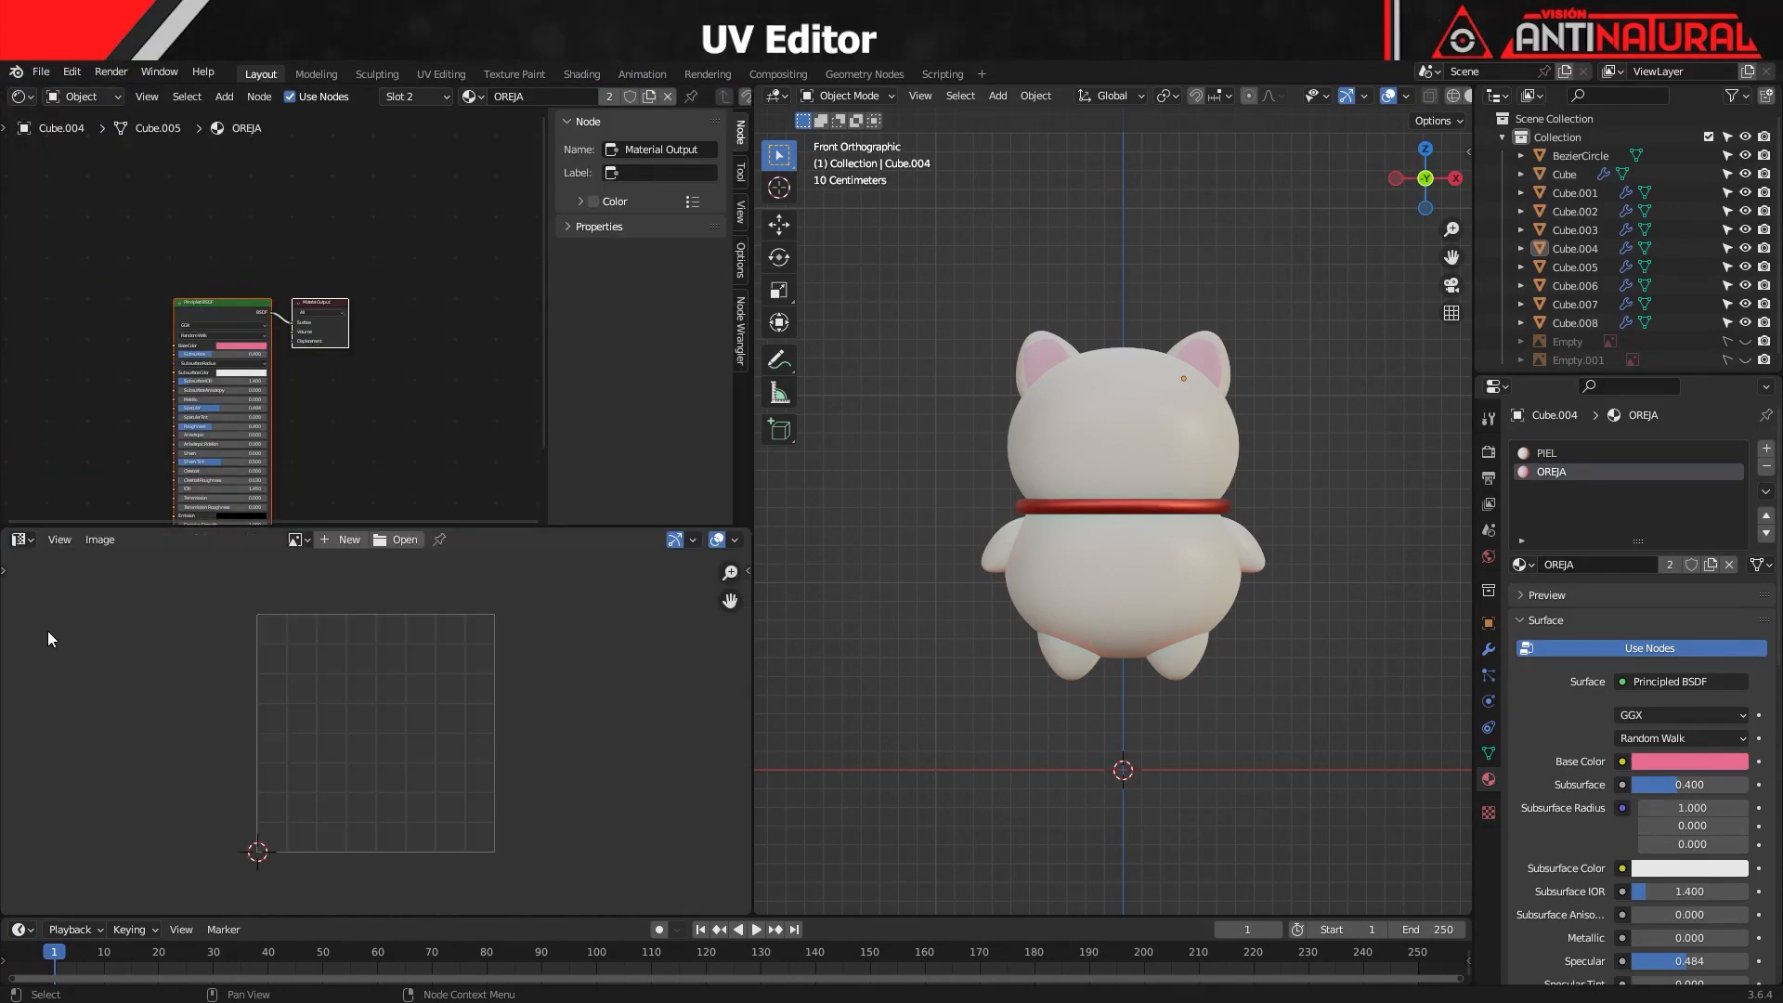
drag(547, 347, 747, 347)
Give the head, Cube.002, its own copy of the PIEL material named PIEL.CABEZA
click(1095, 435)
middle_drag(515, 383, 522, 347)
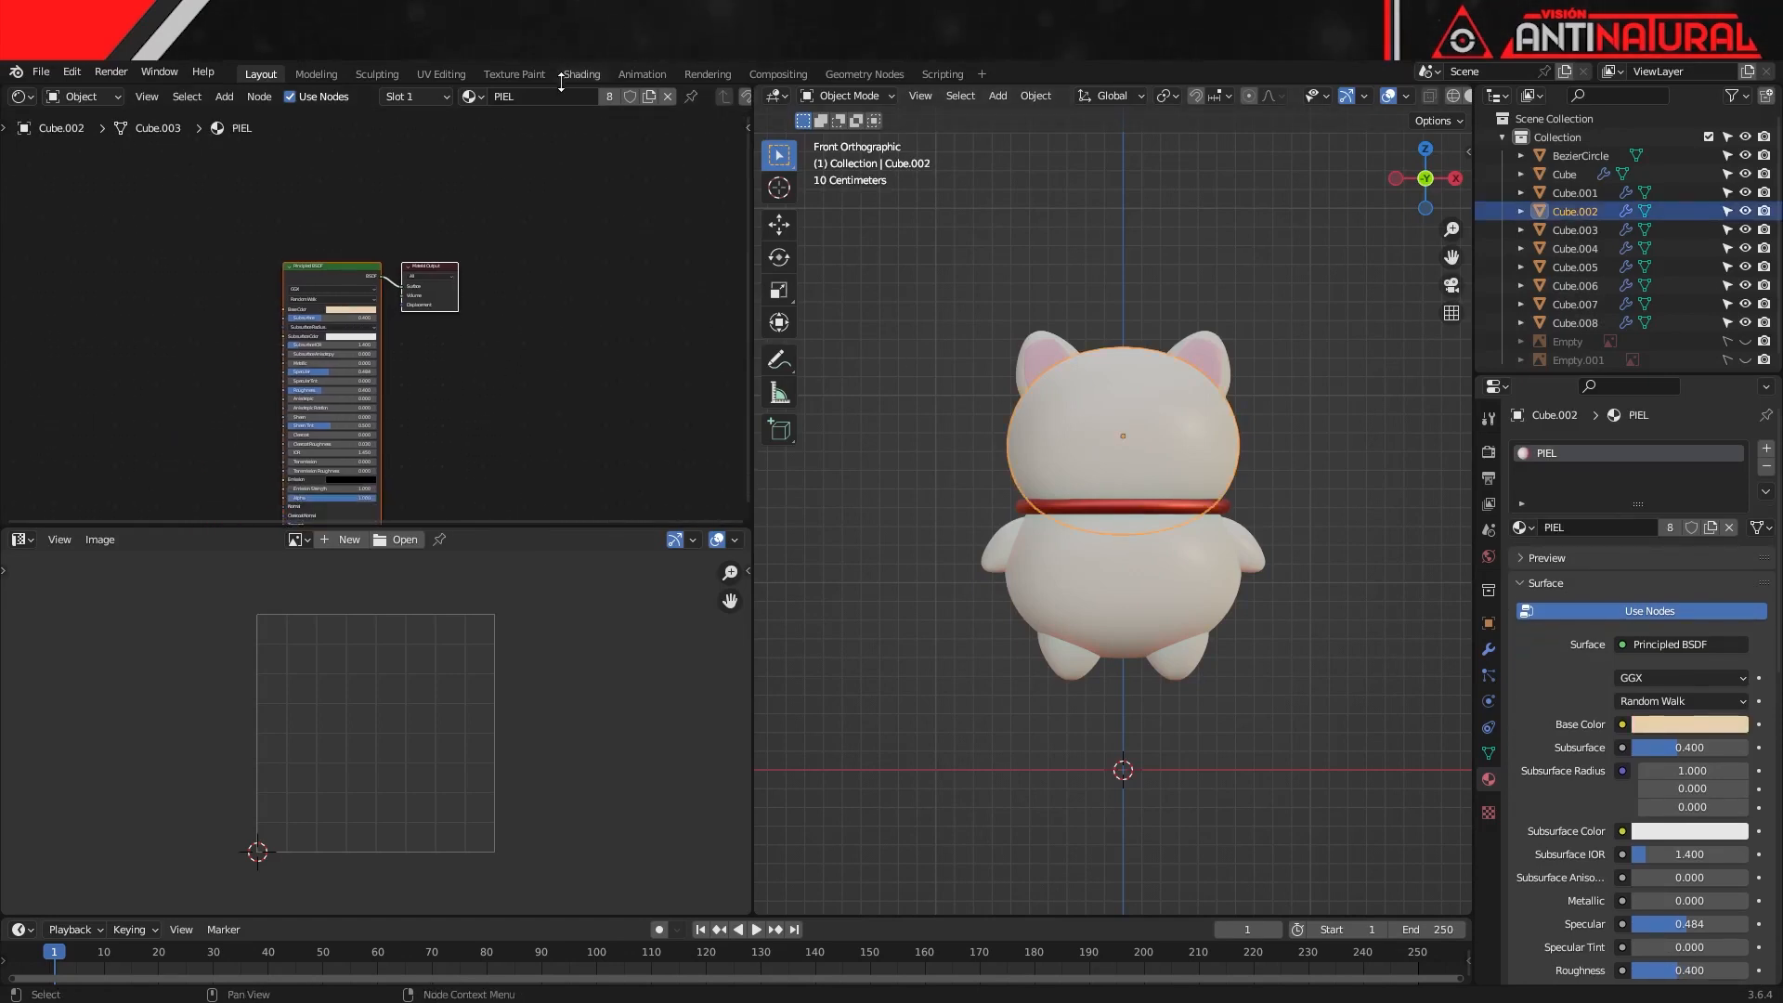
click(648, 97)
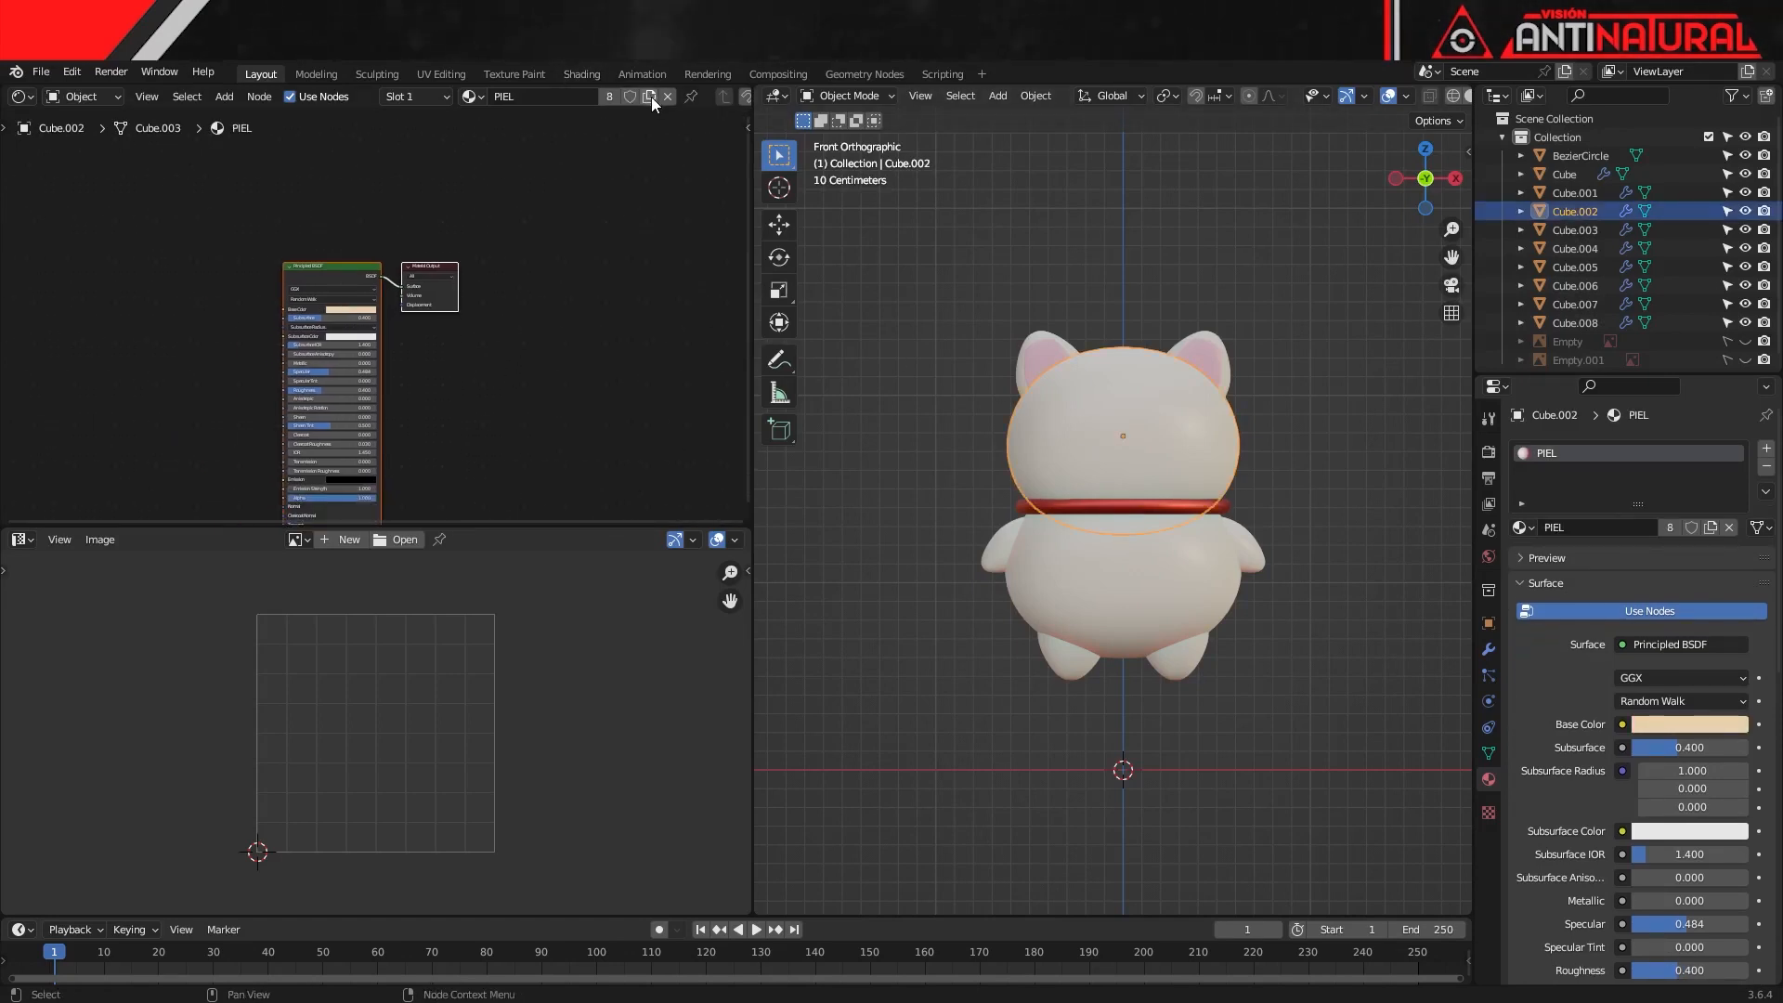
click(550, 98)
click(542, 97)
text(CABEZA)
key(Return)
Add a second Principled BSDF node to the PIEL.CABEZA material
middle_drag(610, 377, 522, 362)
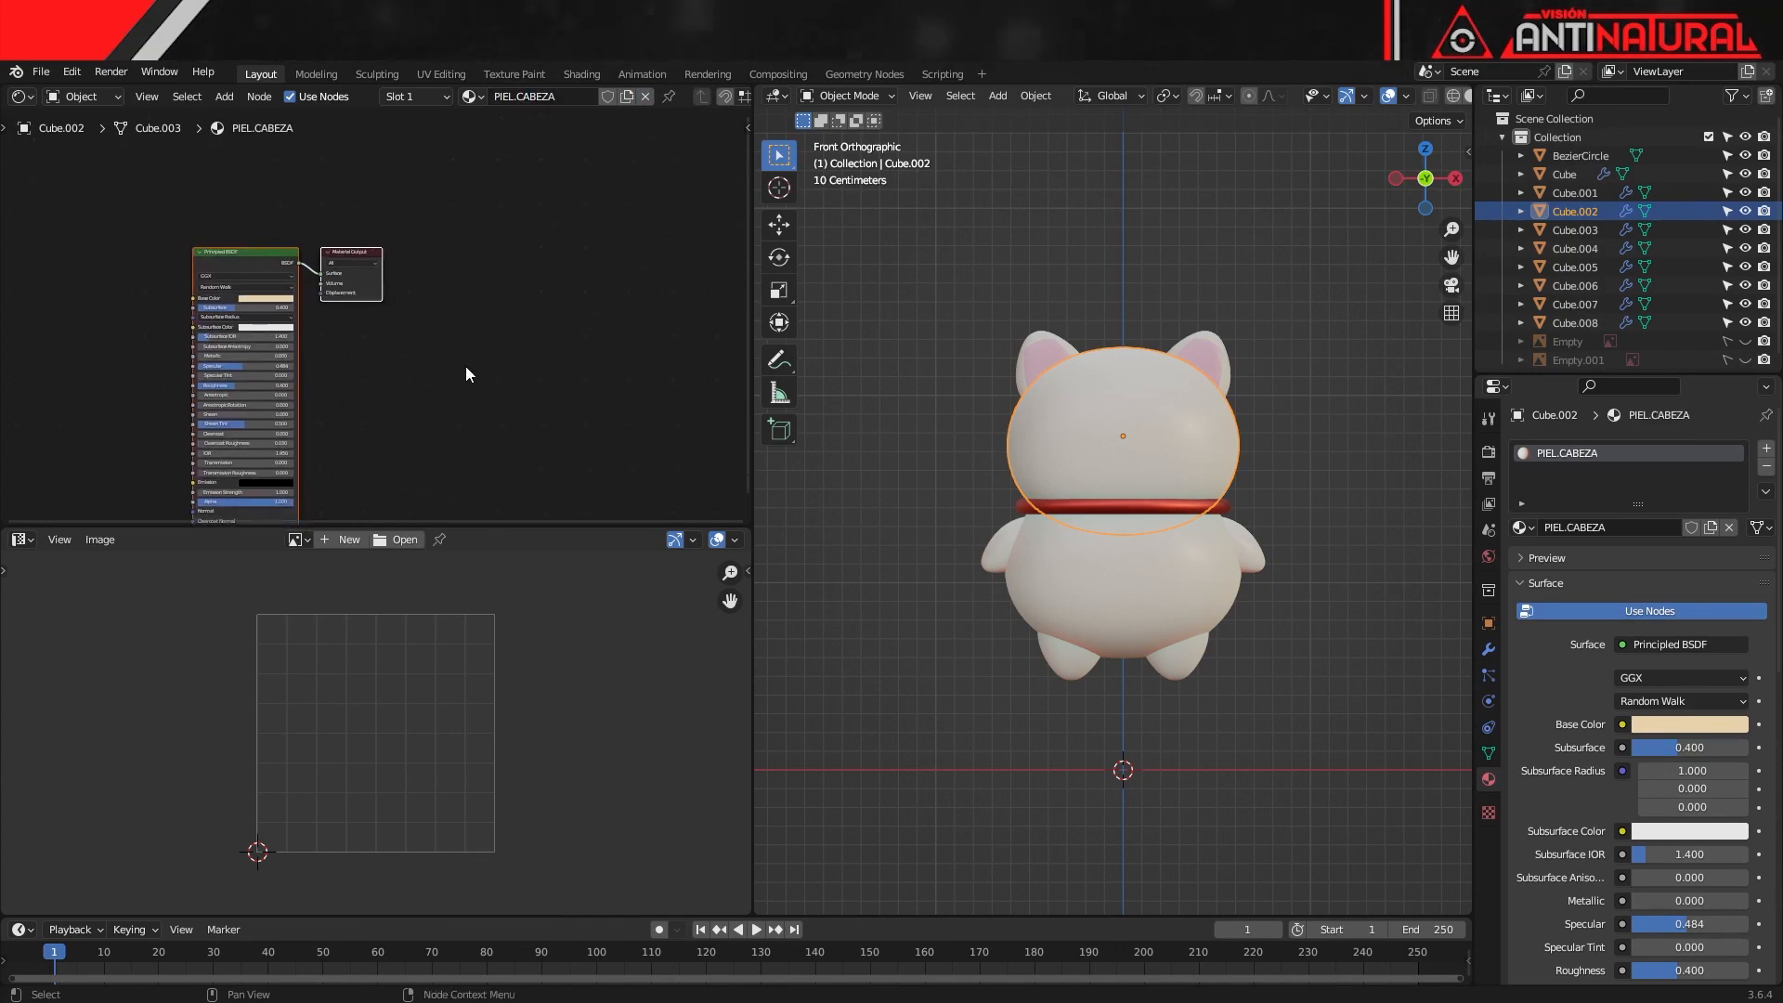
key(shift+a)
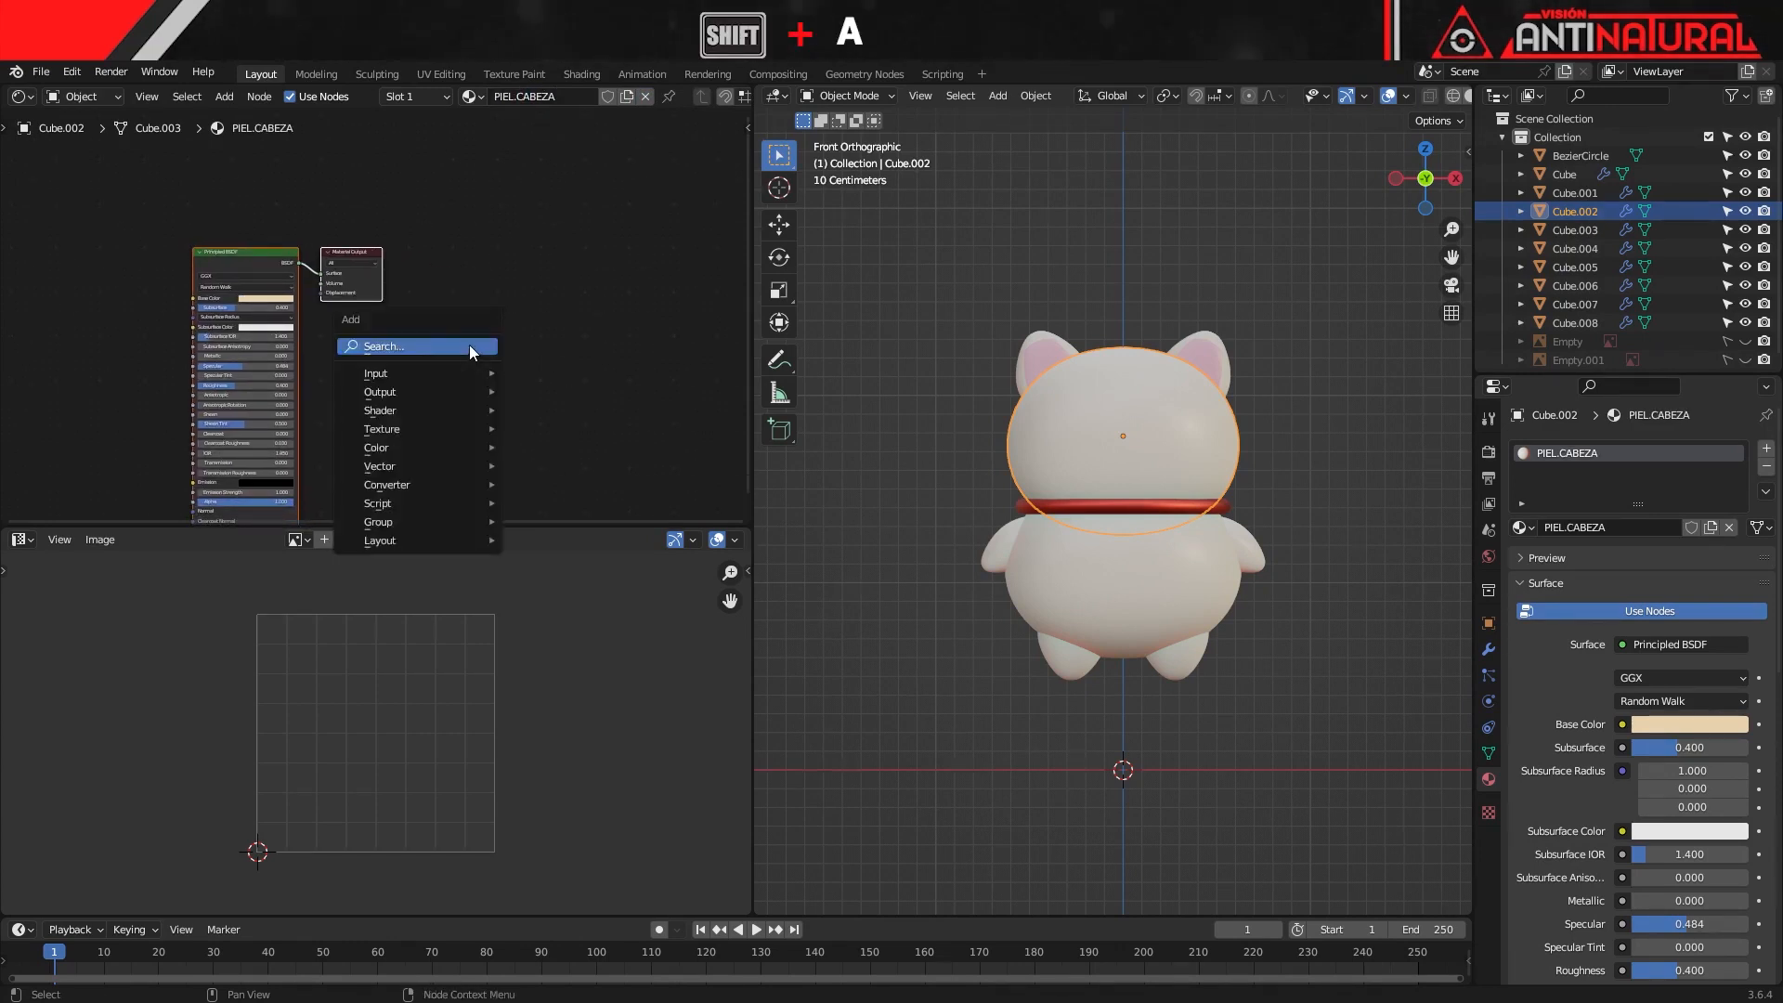
click(469, 346)
text(PRIN)
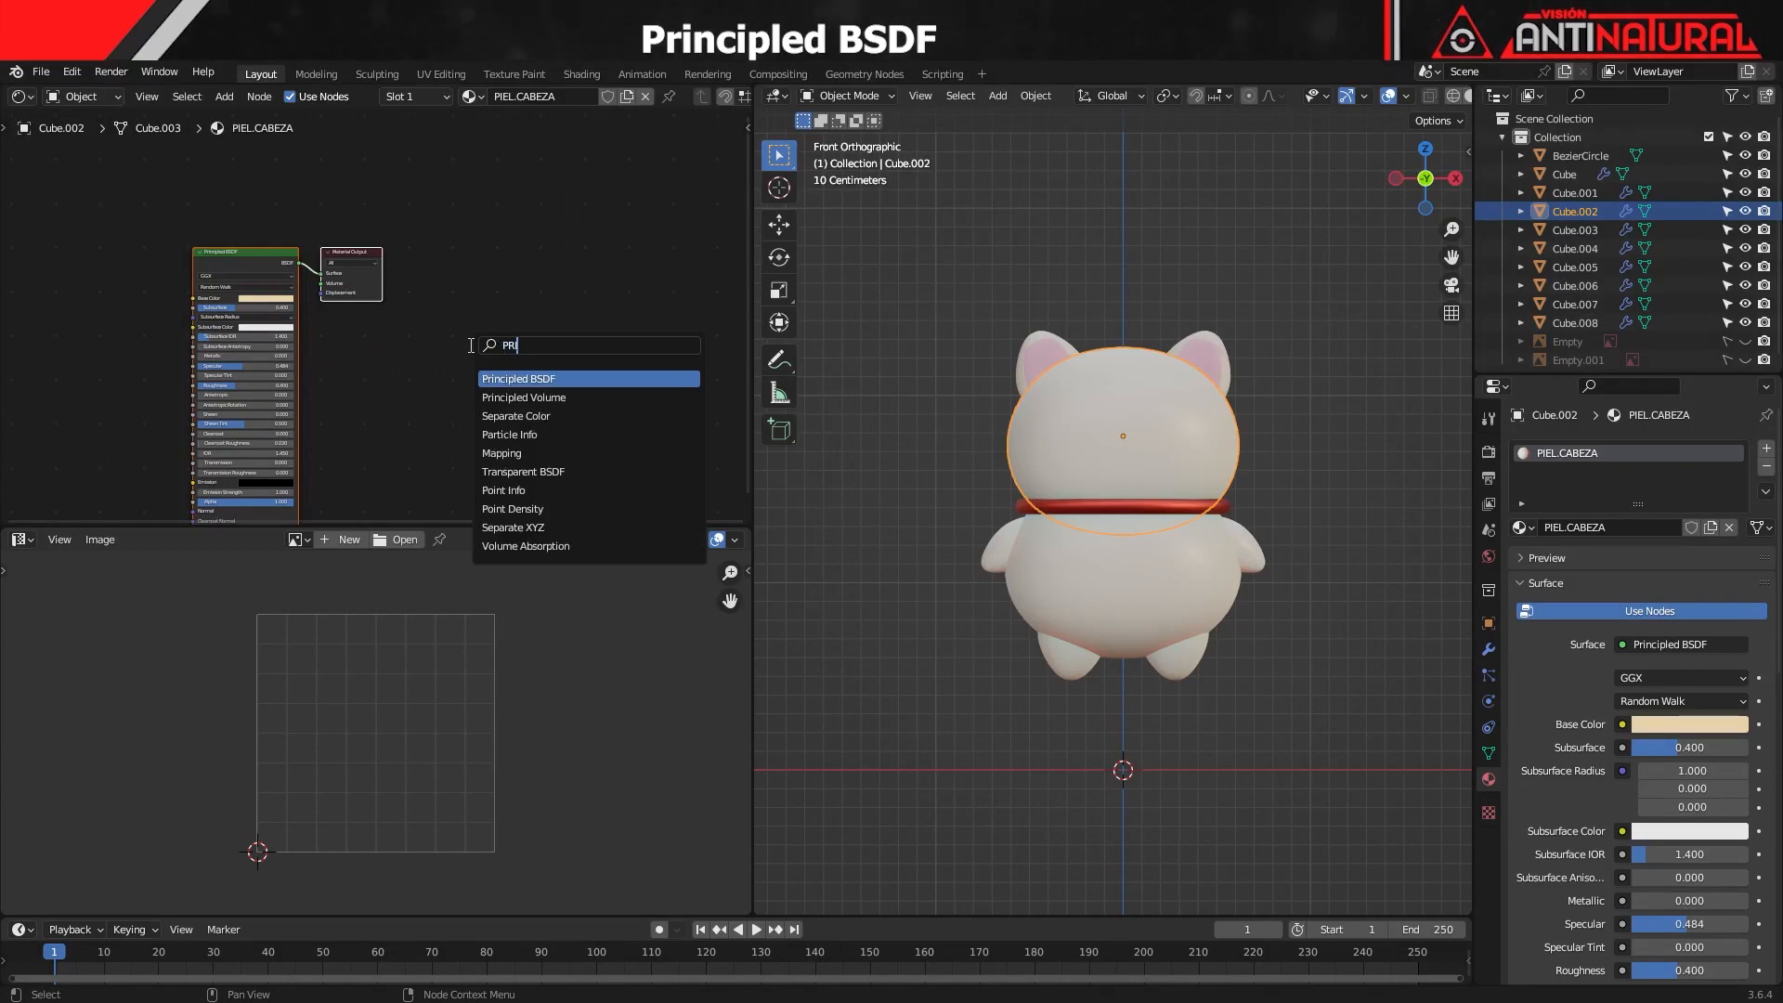
click(532, 376)
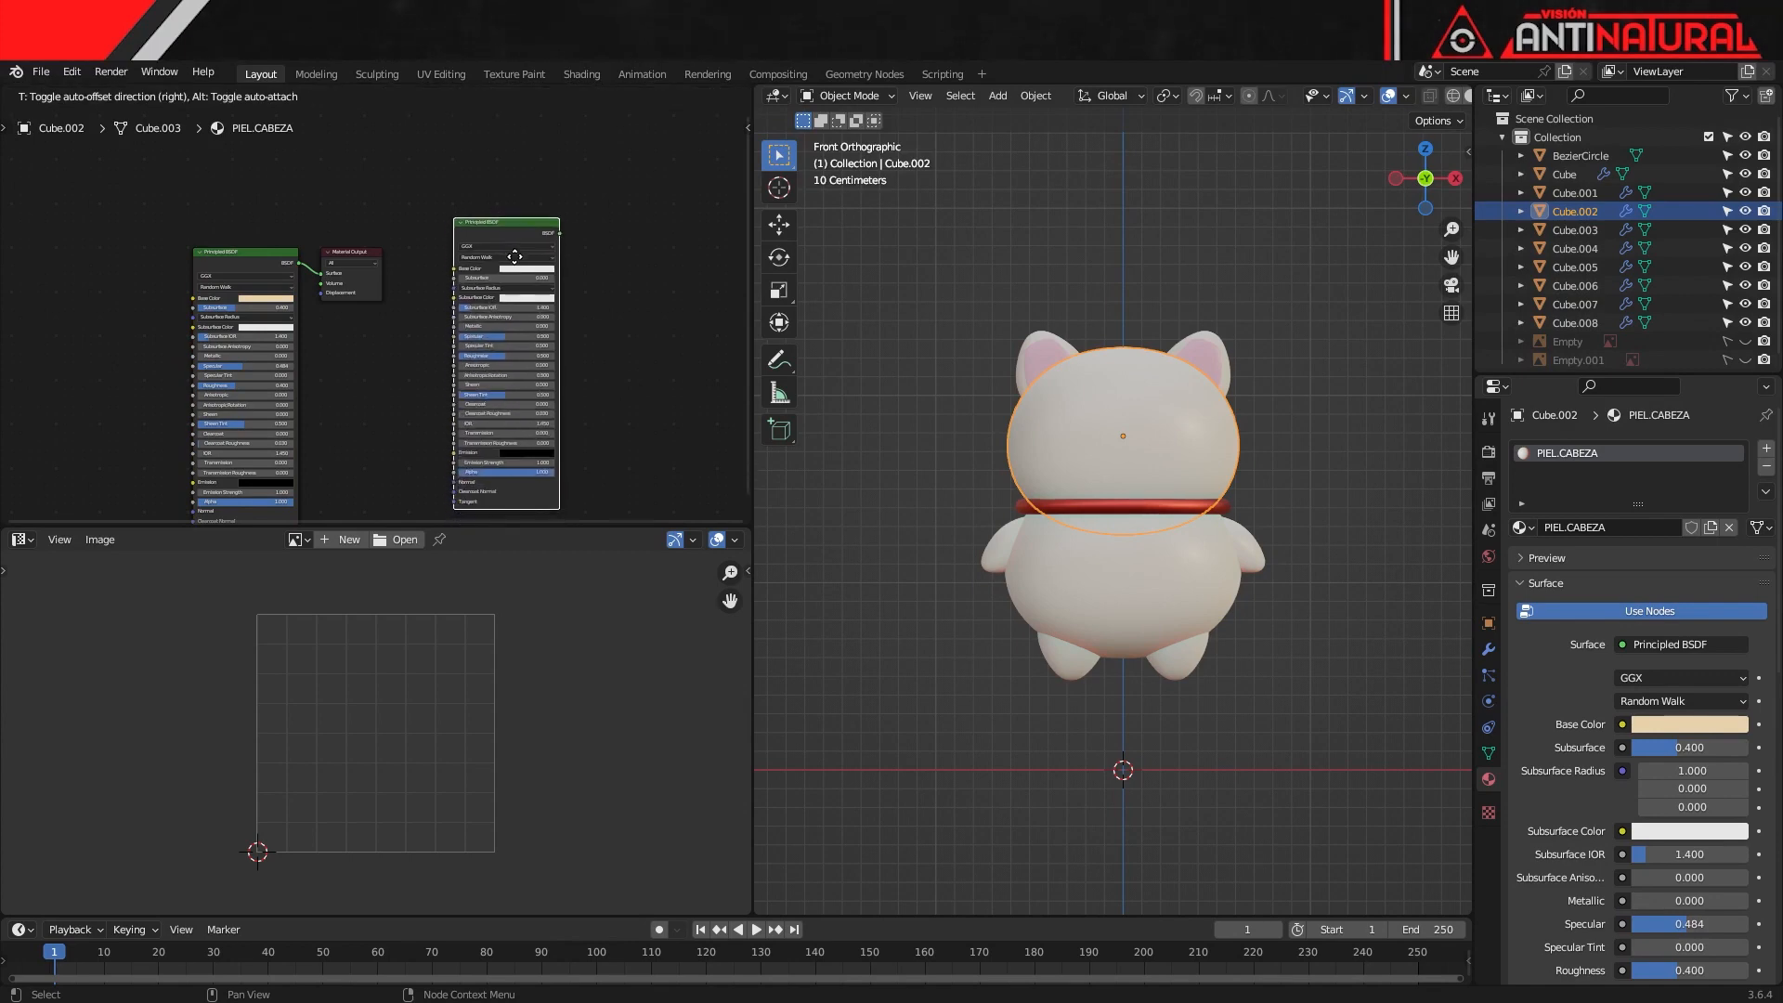
click(504, 270)
Arrange the nodes with the original Principled BSDF above the new one and the Material Output beside them
scroll(498, 323, down, 2)
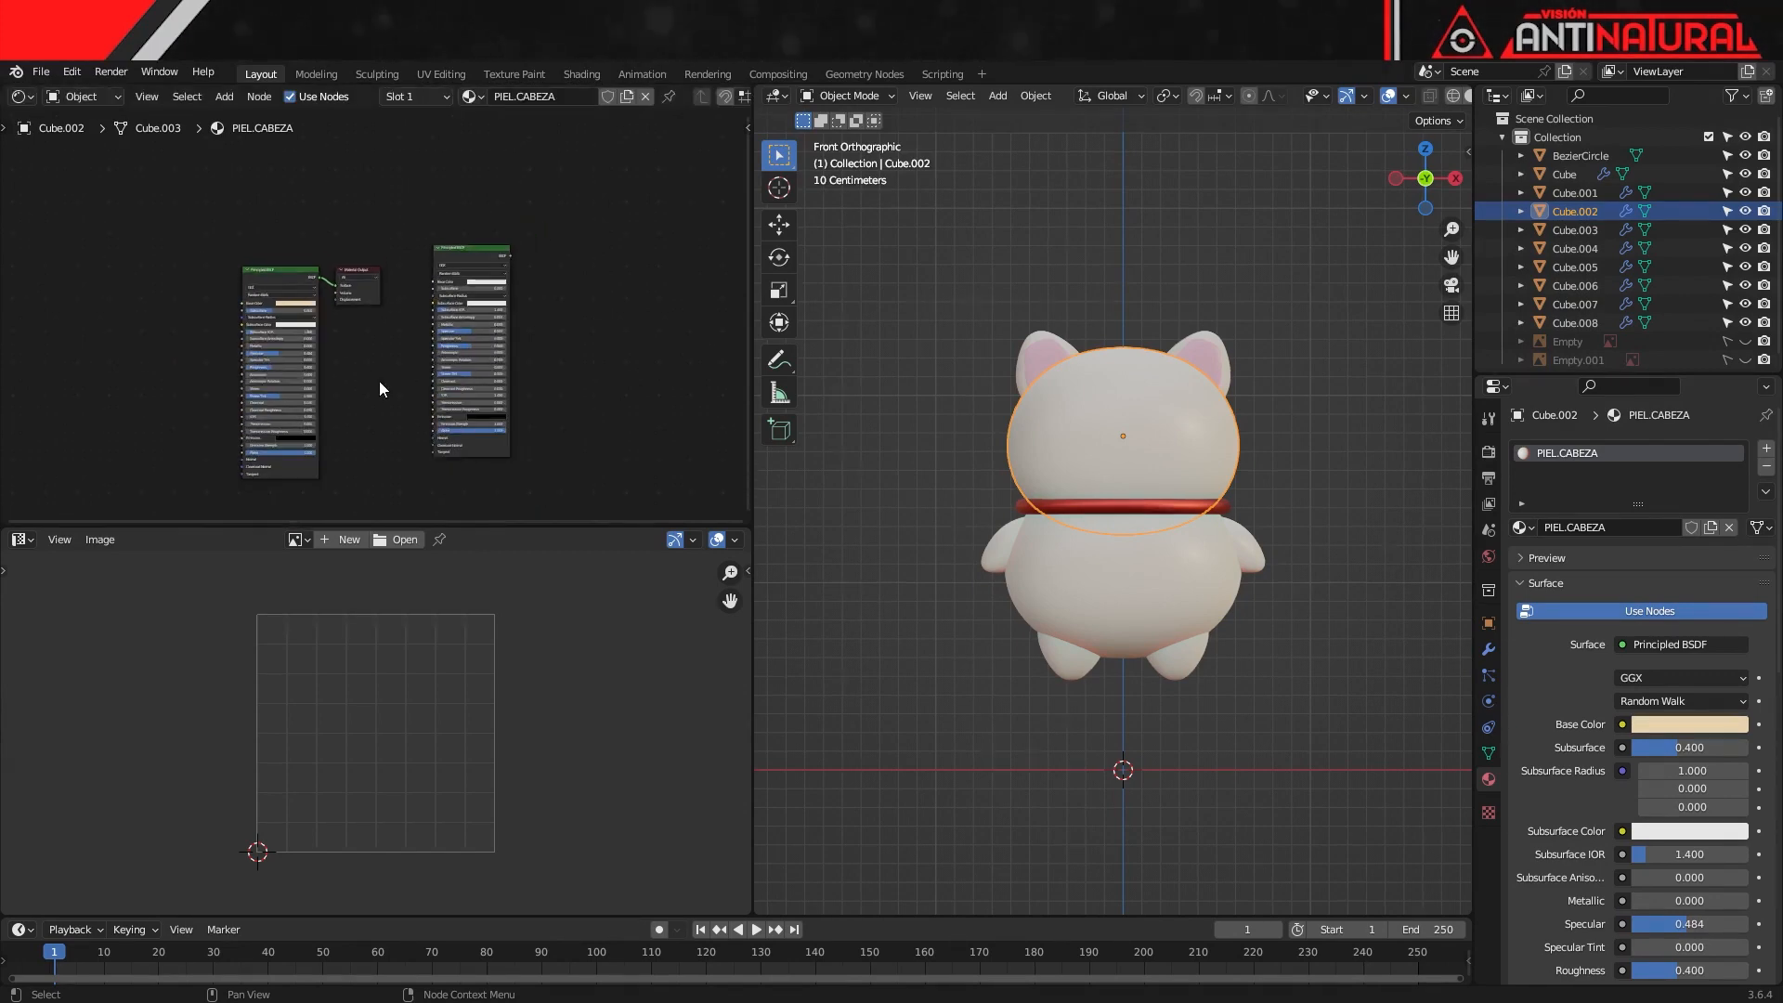
drag(286, 269, 265, 127)
middle_drag(570, 467, 545, 276)
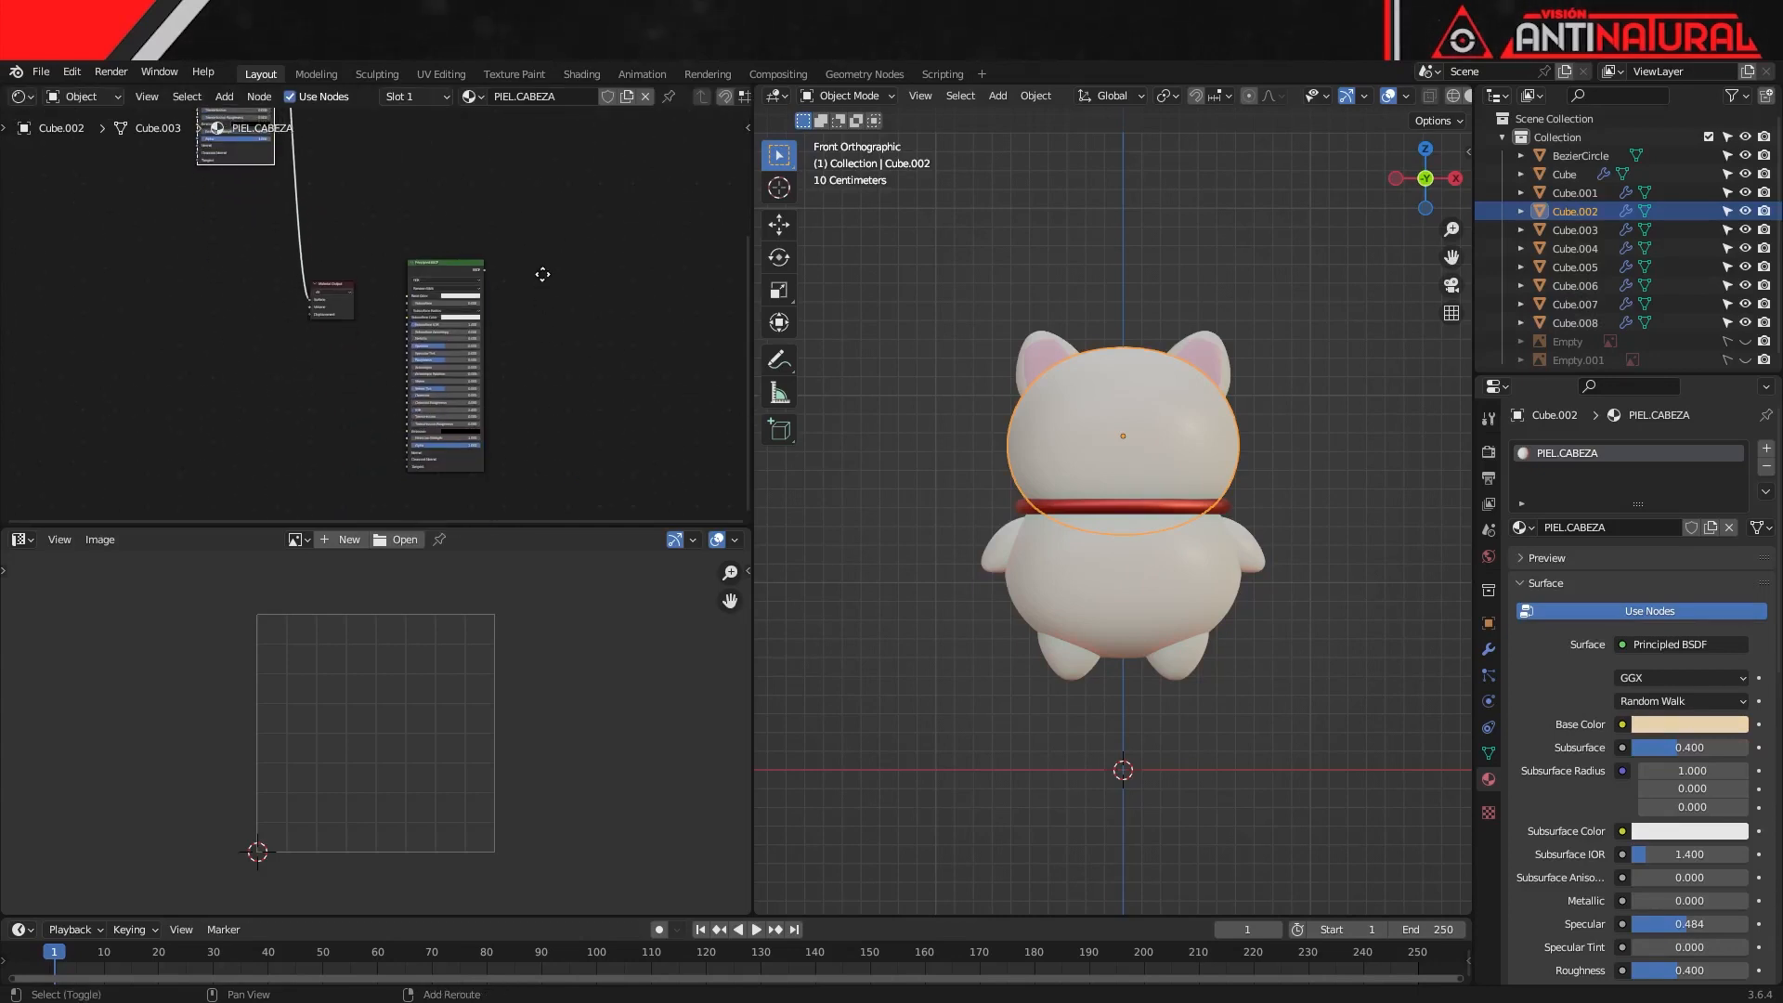
drag(449, 260, 235, 311)
drag(336, 278, 405, 235)
middle_drag(382, 319, 486, 446)
Add a Mix Shader node between the two Principled BSDF nodes and the Material Output
scroll(481, 442, up, 2)
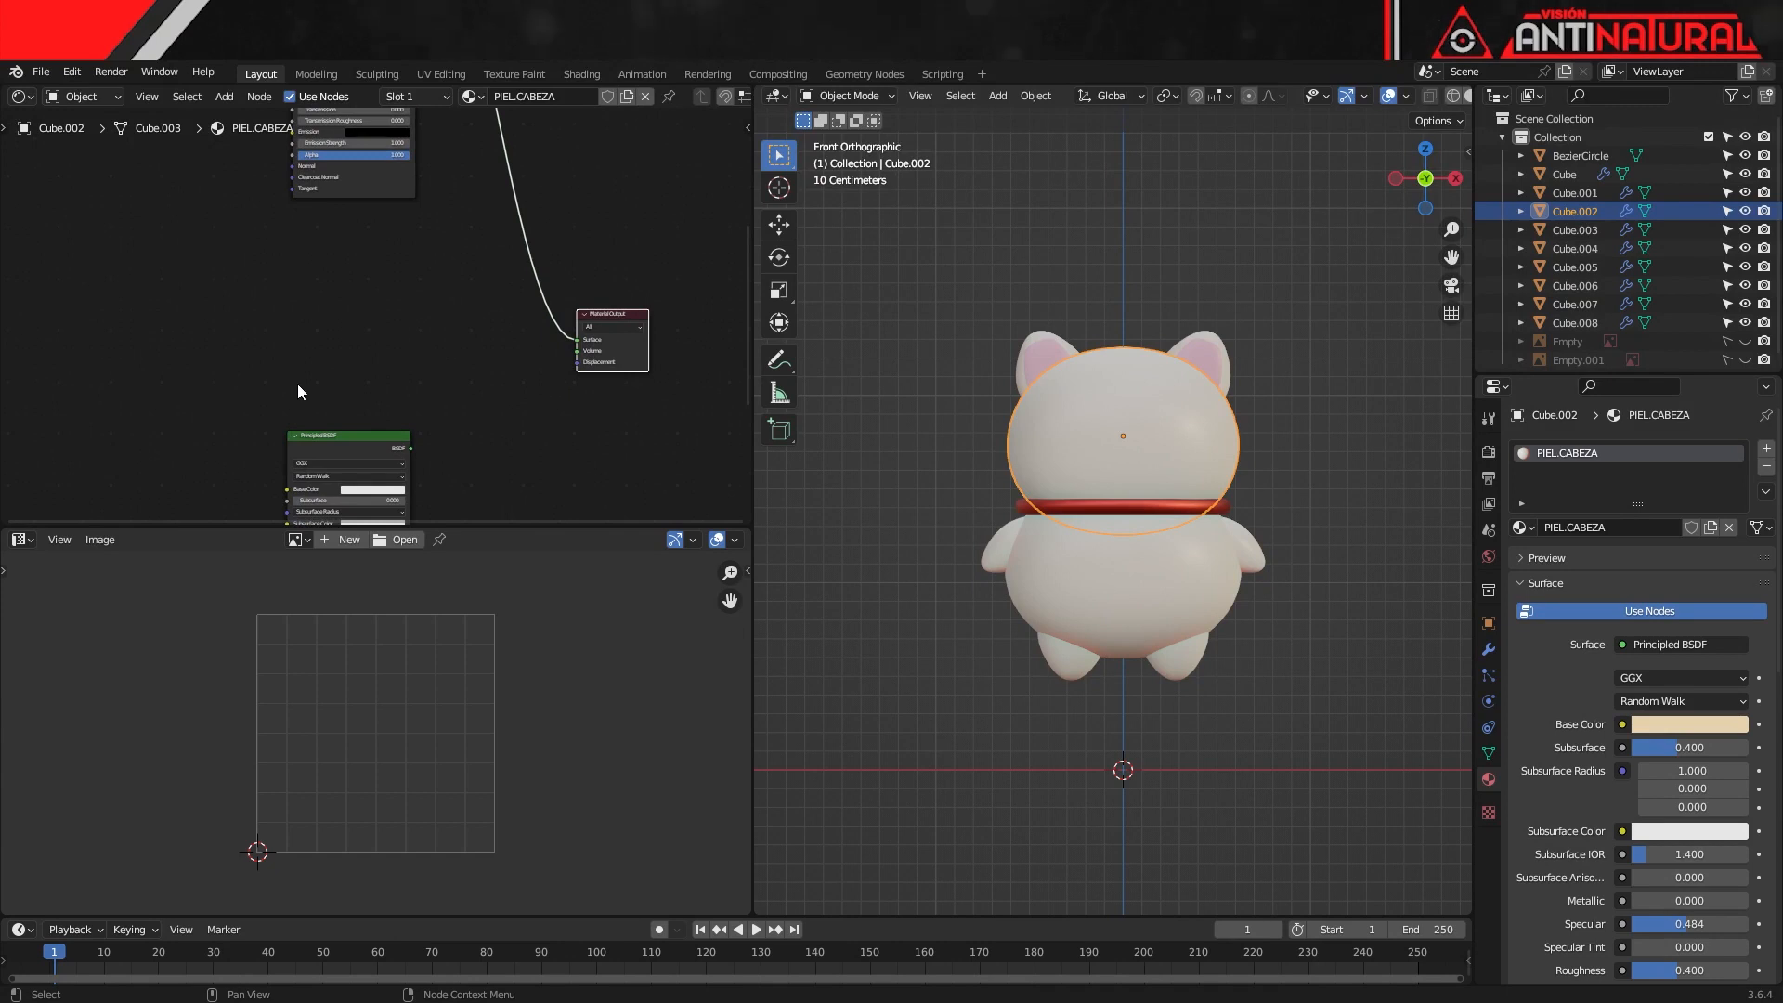
key(shift+a)
click(286, 329)
text(MIX)
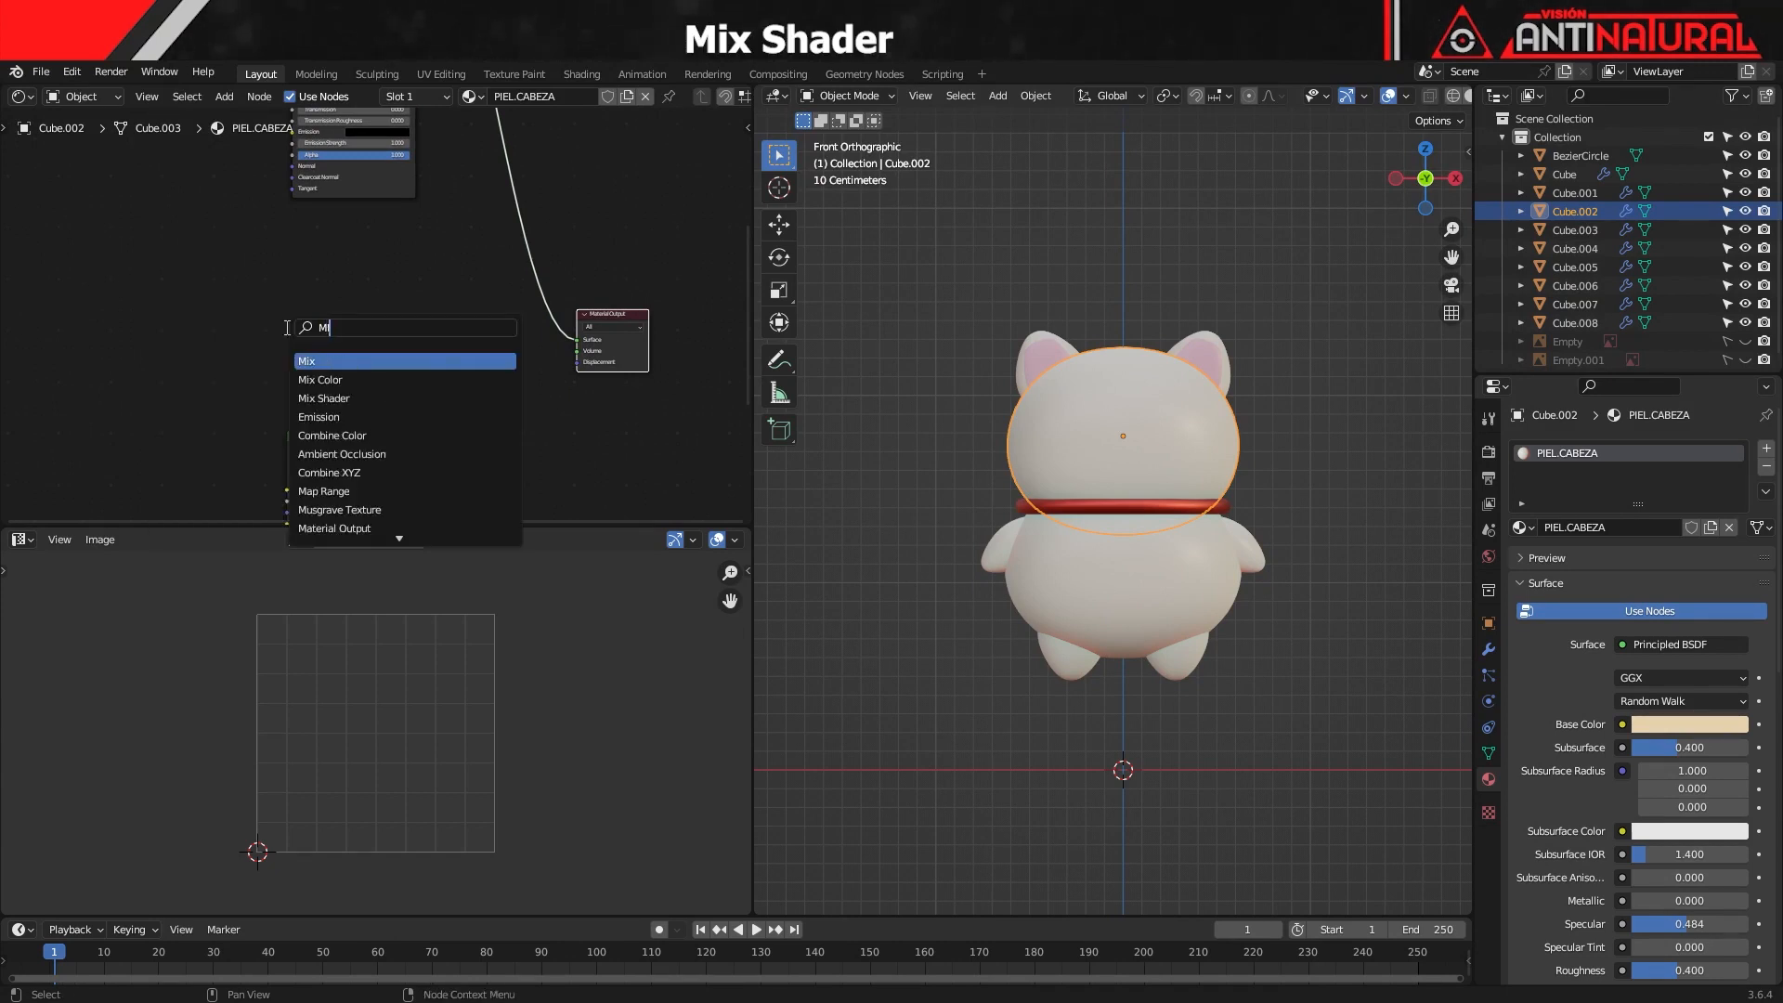
click(323, 398)
click(511, 404)
Connect the original and new Principled BSDF to the Mix Shader's first and second shader inputs, and its output to the Material Output's Surface
scroll(511, 405, up, 6)
middle_drag(611, 441, 465, 335)
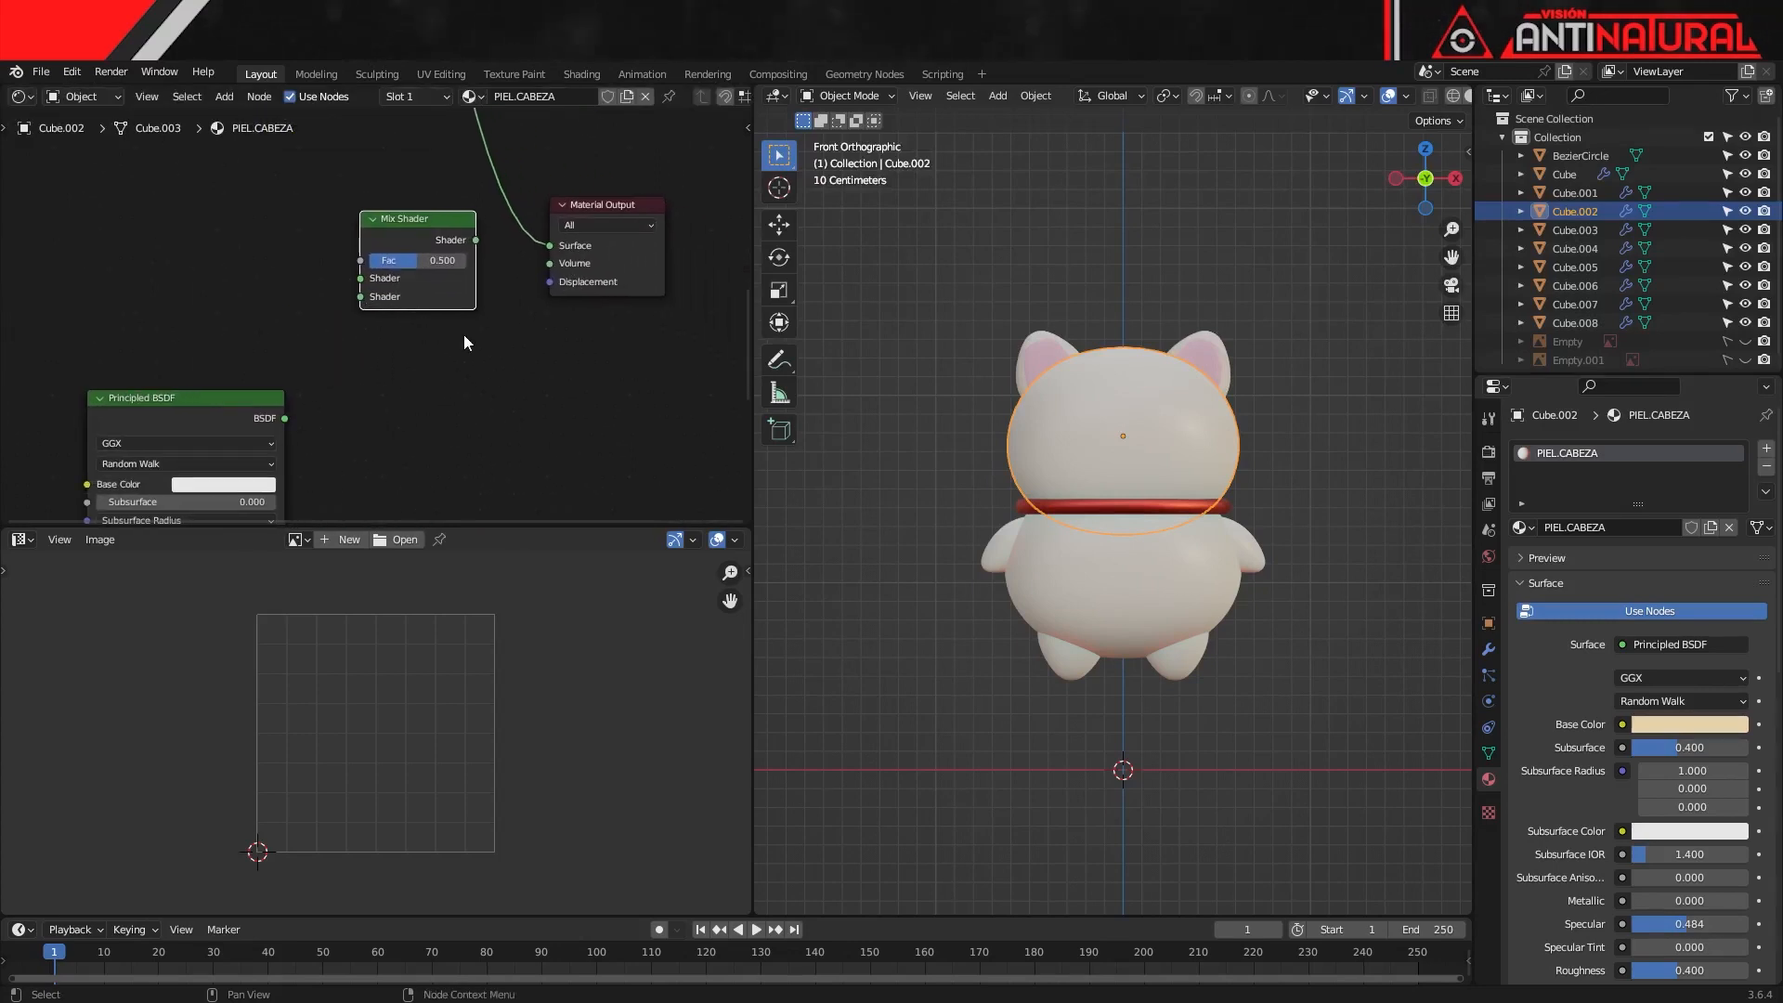
click(550, 245)
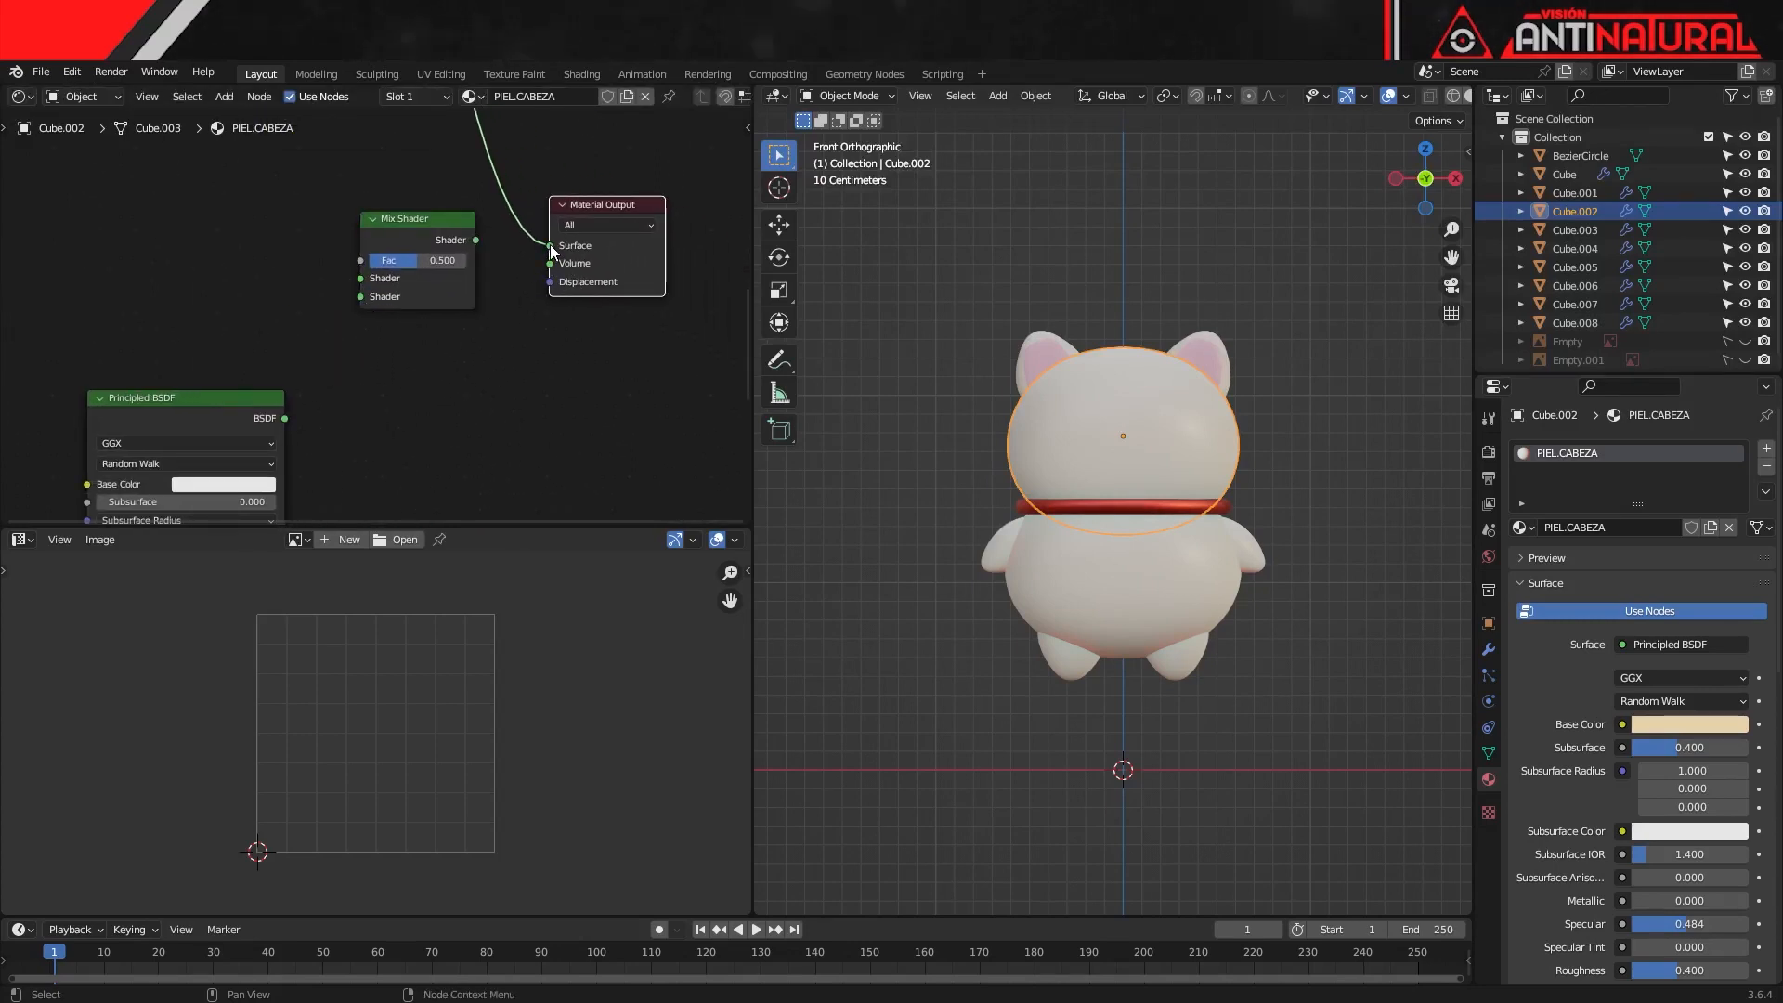
drag(550, 245, 356, 280)
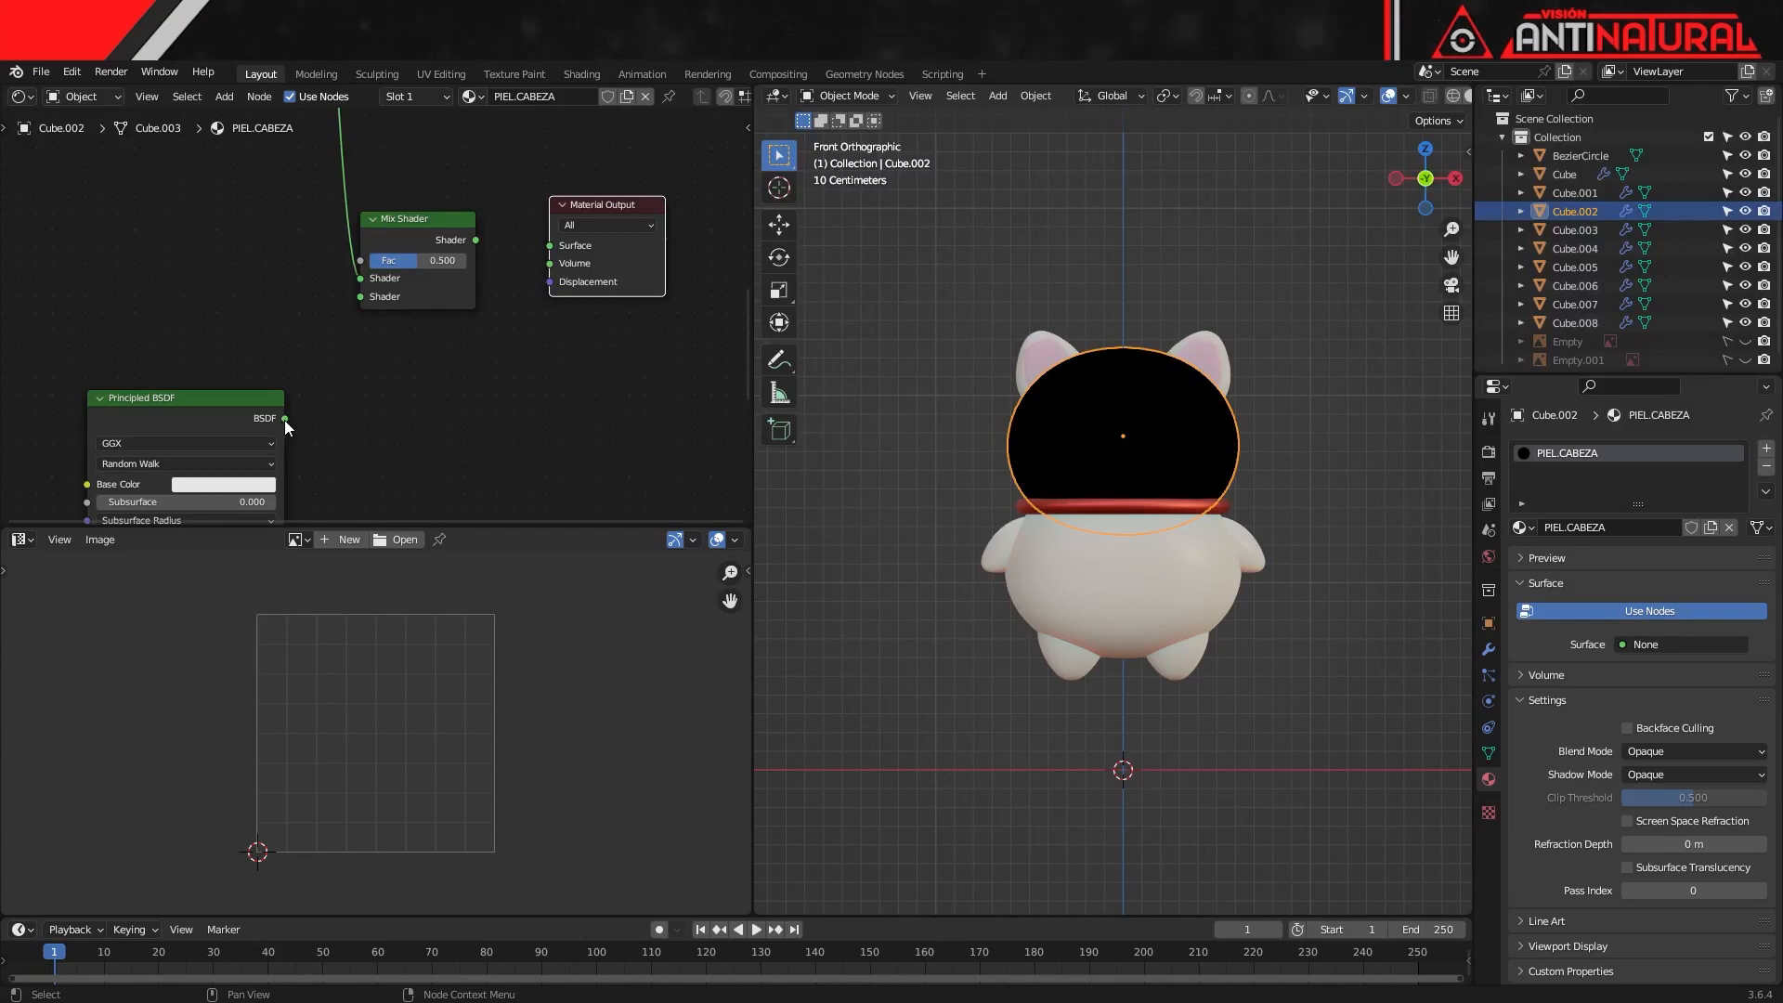
drag(284, 418, 302, 394)
drag(330, 303, 354, 297)
drag(430, 217, 542, 248)
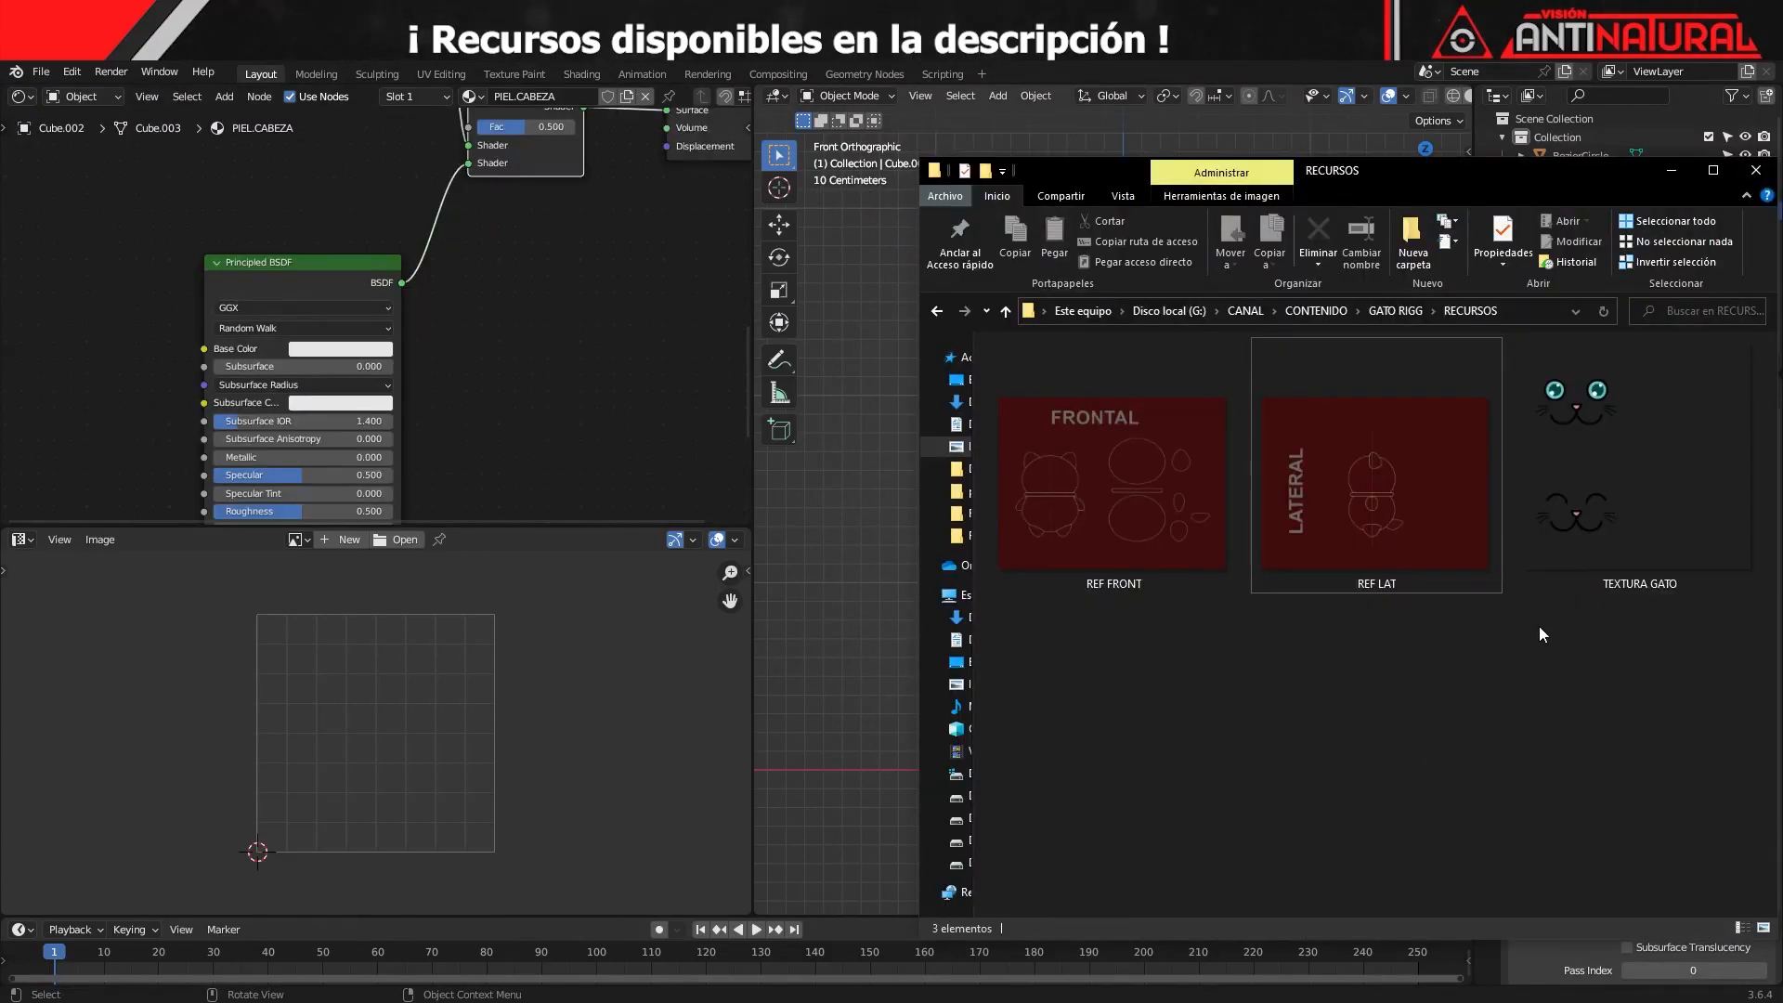
Bring the TEXTURA GATO image from the RECURSOS folder into the Shader Editor as an image node, and minimize the folder window
click(1600, 526)
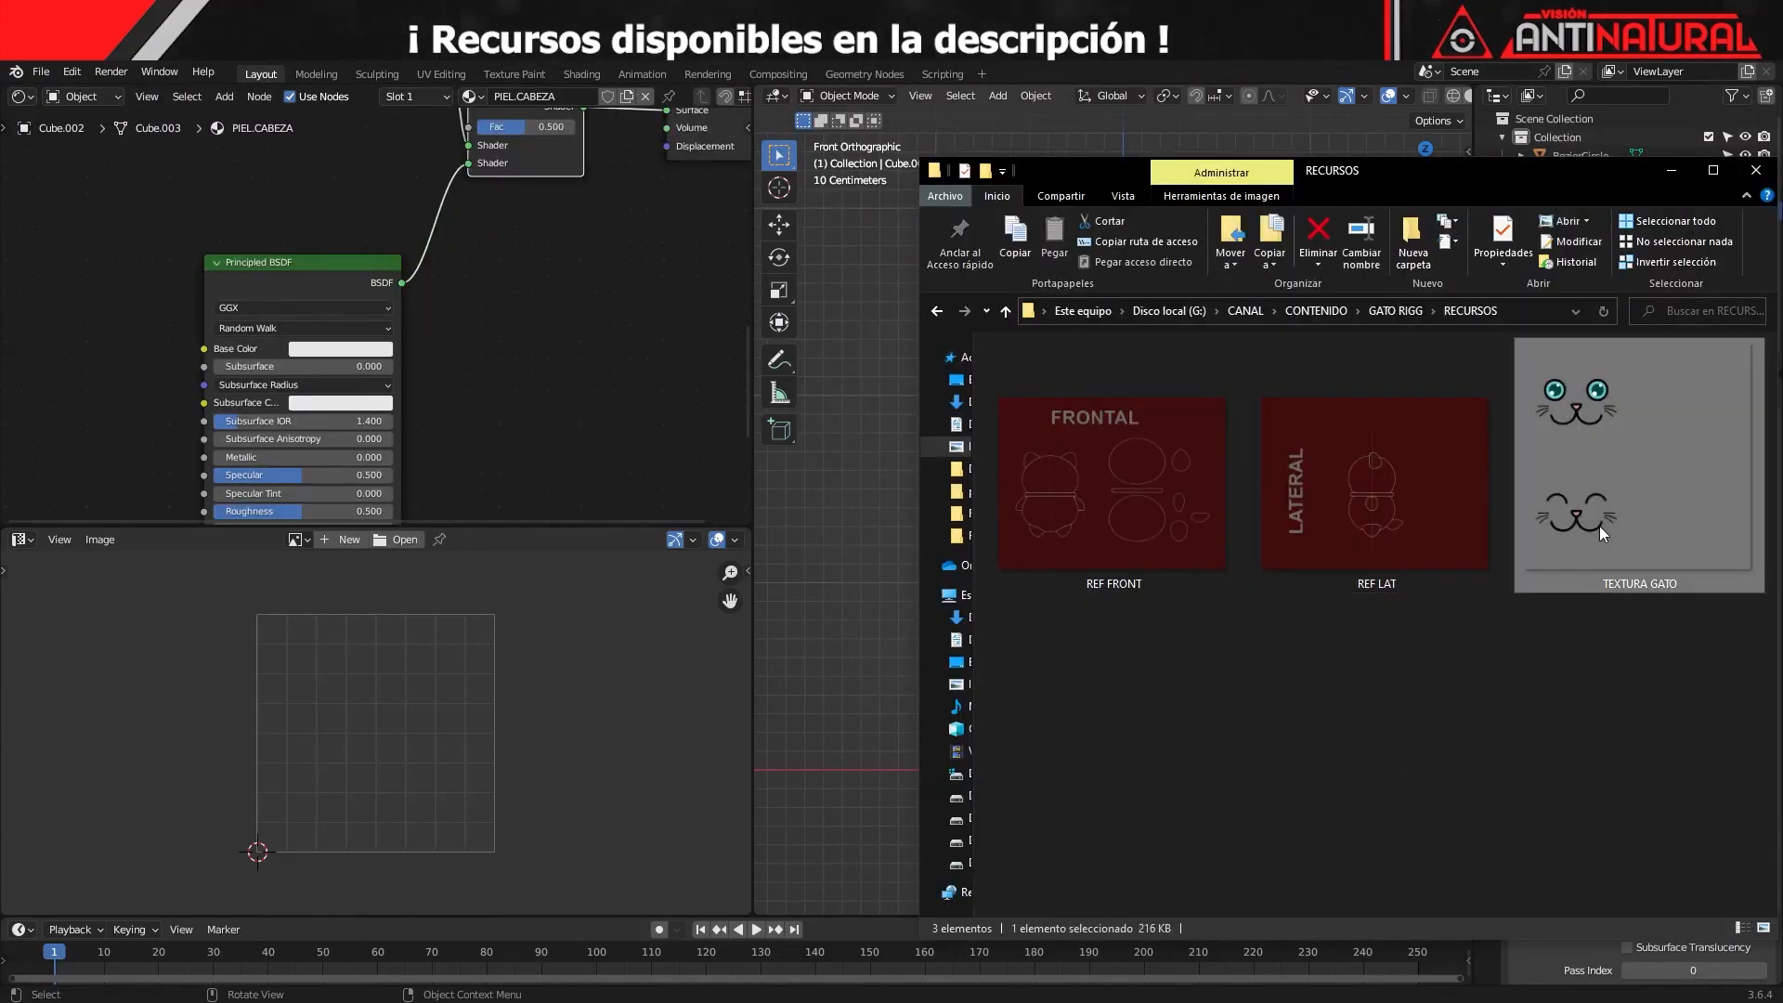
drag(1607, 481, 576, 465)
drag(3, 379, 35, 338)
click(1672, 170)
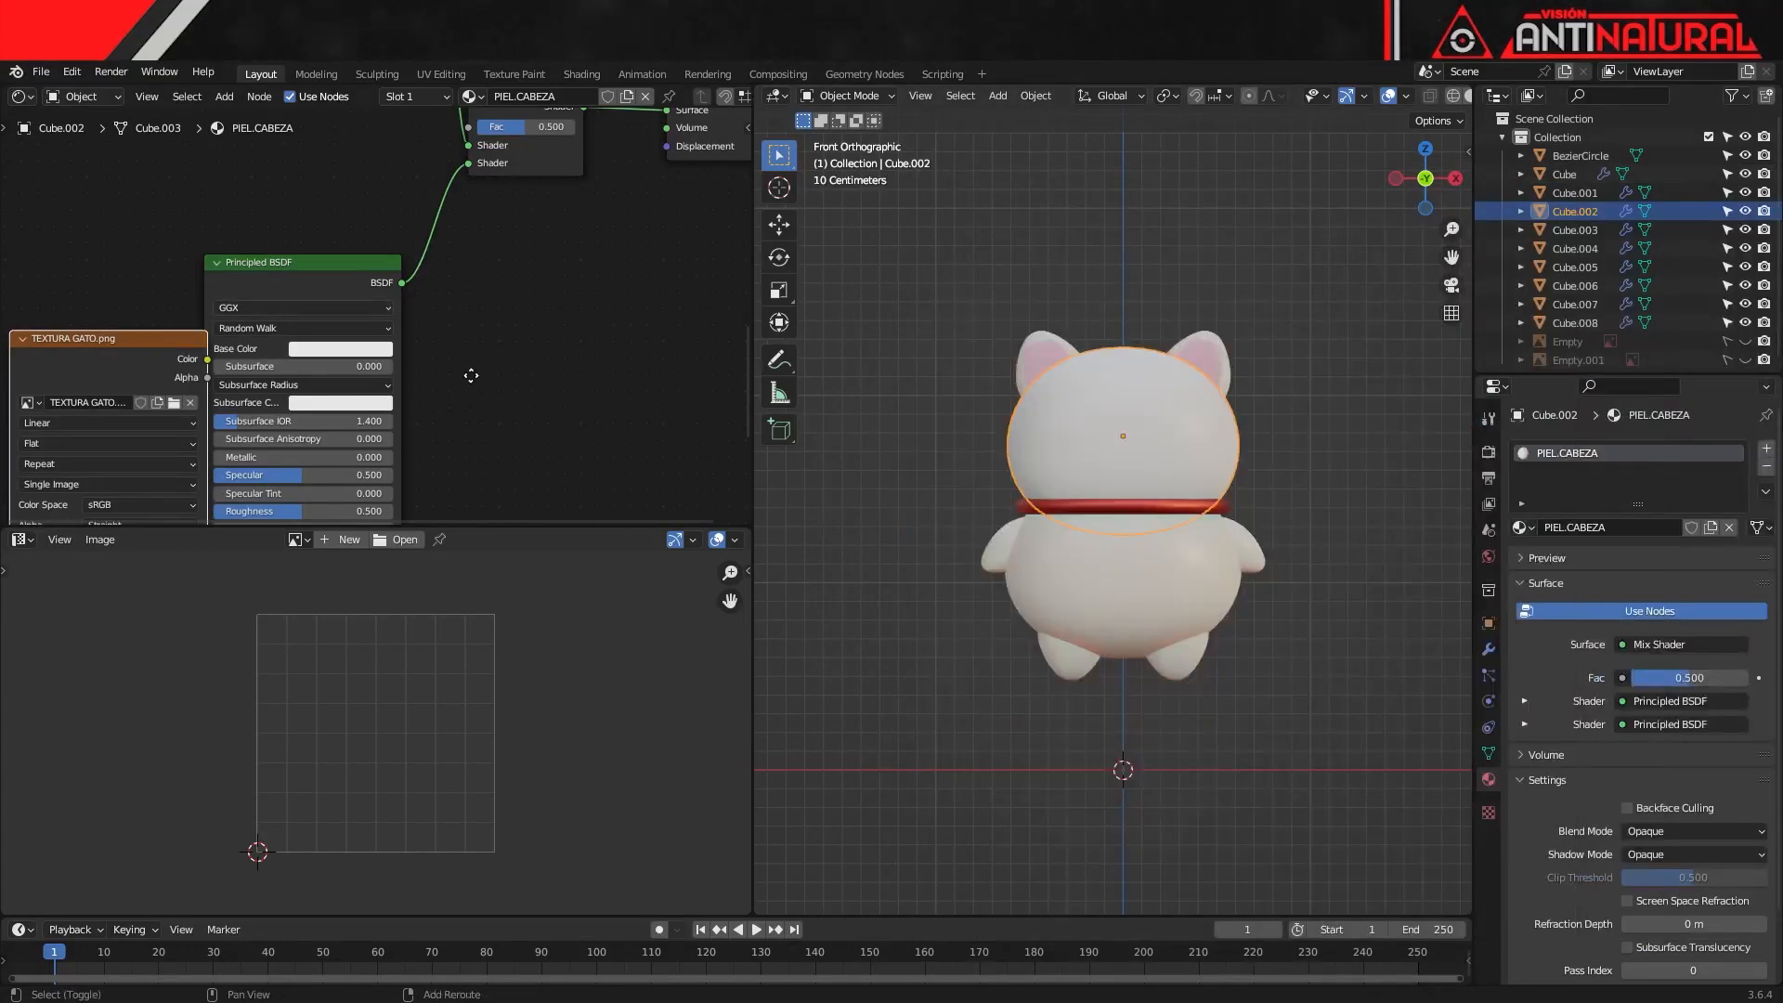
Move the TEXTURA GATO.png node clear of the new Principled BSDF, up to the input side of the Mix Shader
scroll(671, 376, down, 2)
middle_drag(633, 316, 592, 443)
scroll(592, 443, up, 1)
drag(336, 440, 268, 159)
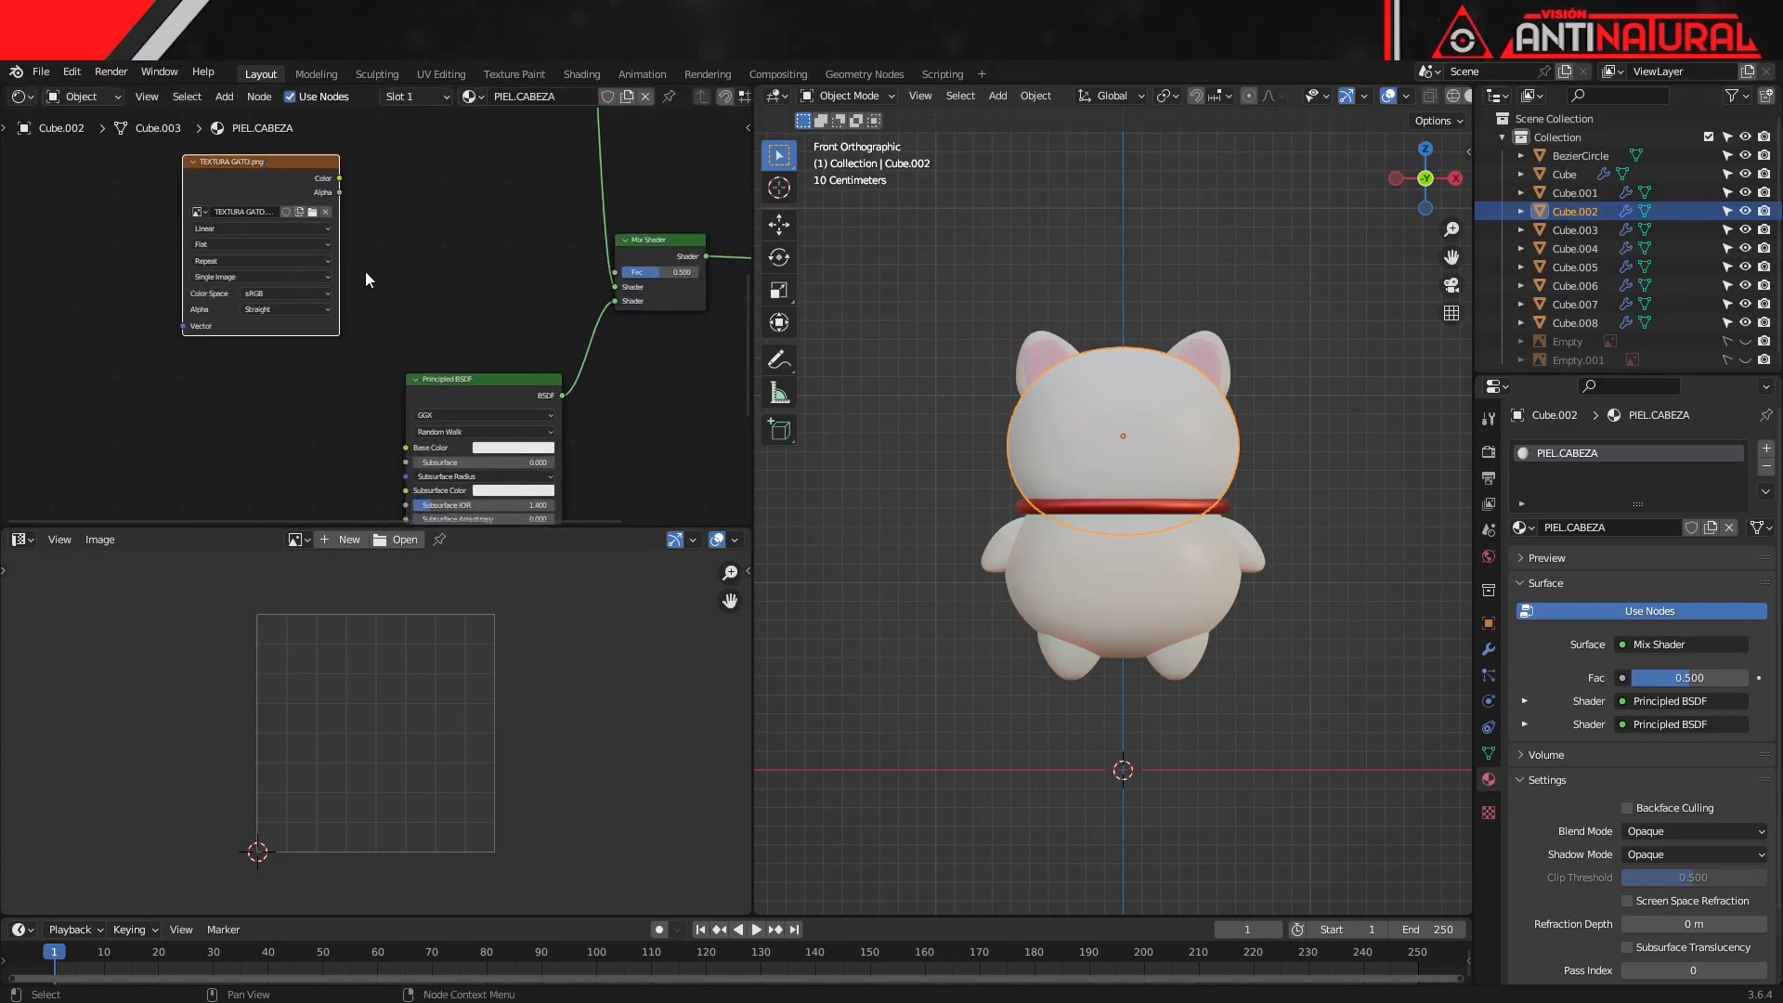
scroll(371, 291, down, 1)
middle_drag(400, 288, 431, 274)
scroll(433, 238, up, 1)
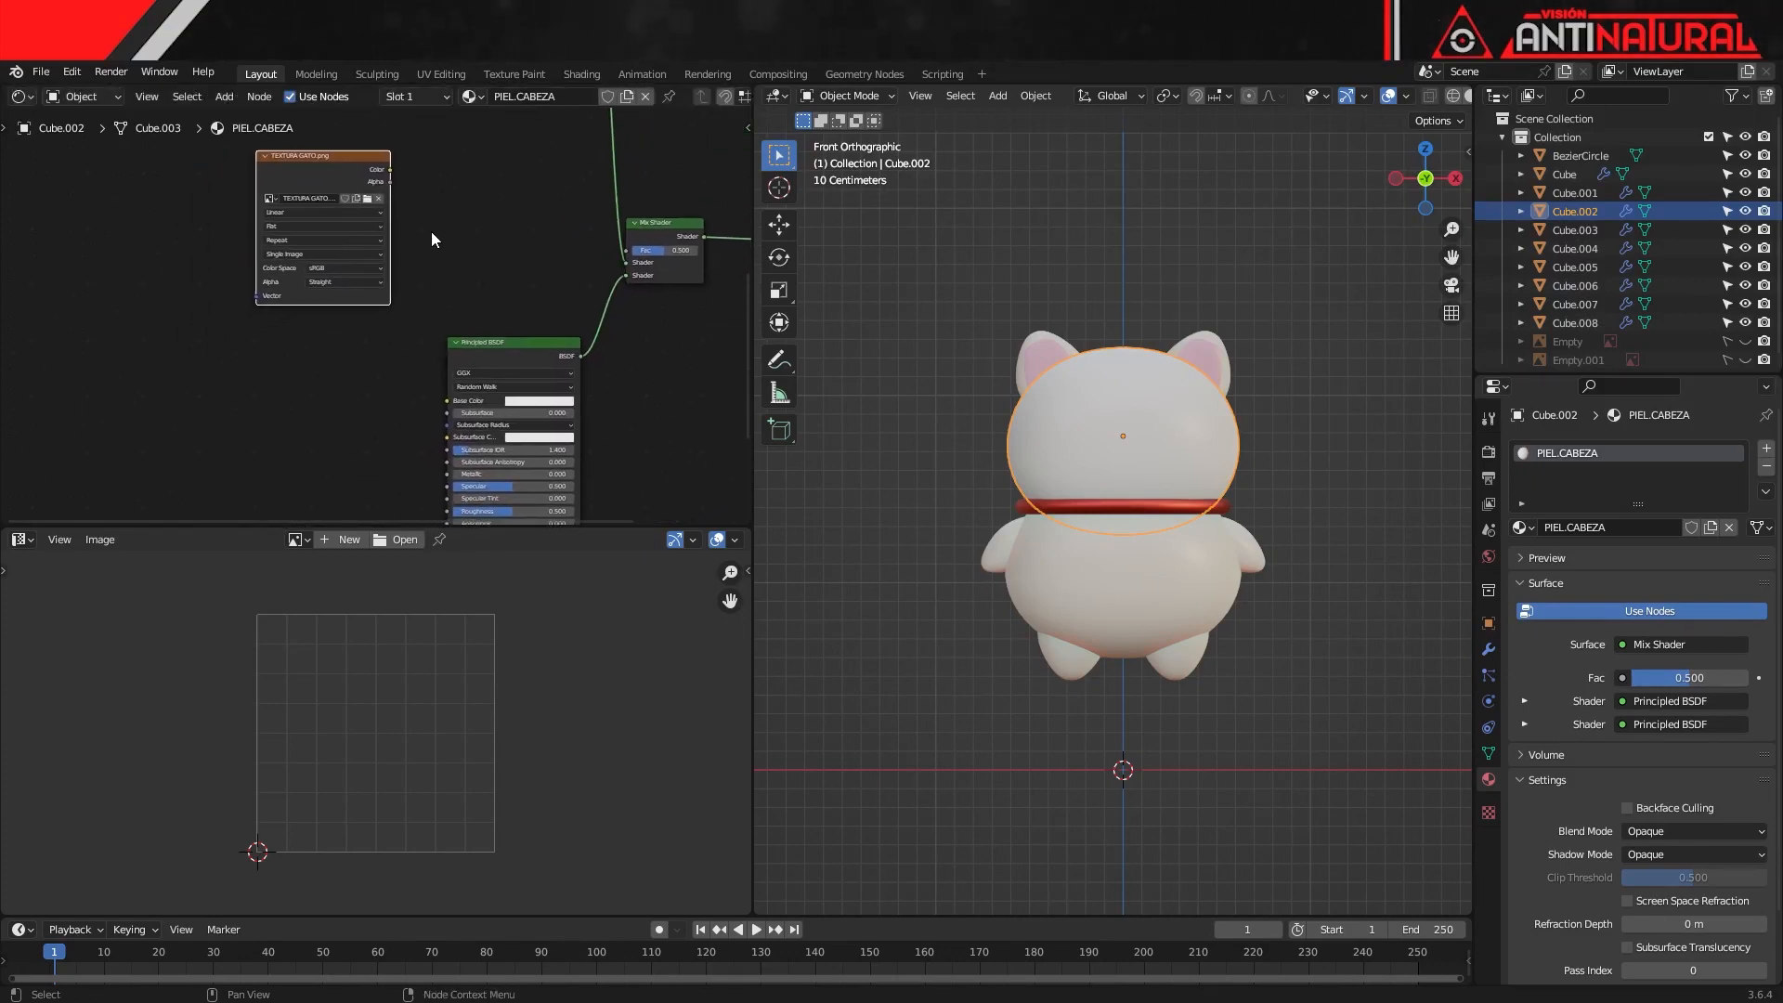
Connect the TEXTURA GATO.png Color to the new Principled BSDF's Base Color and its Alpha to the Mix Shader's Fac
scroll(395, 190, up, 1)
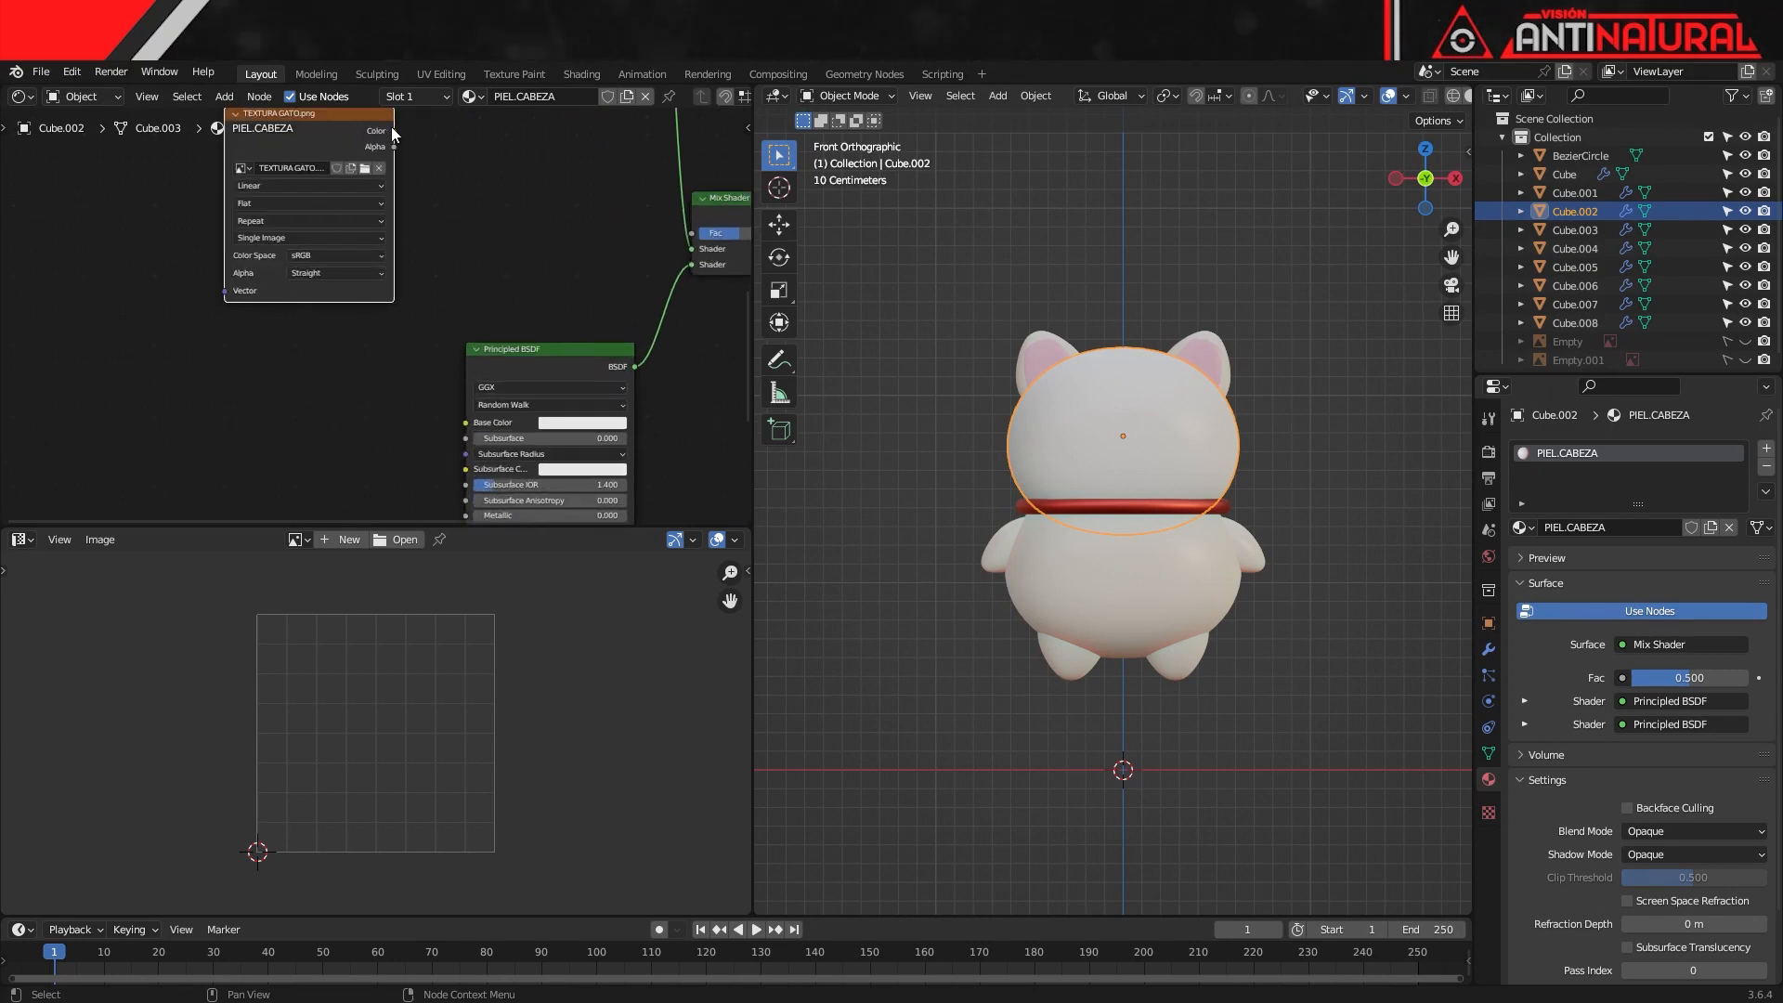
drag(394, 131, 468, 420)
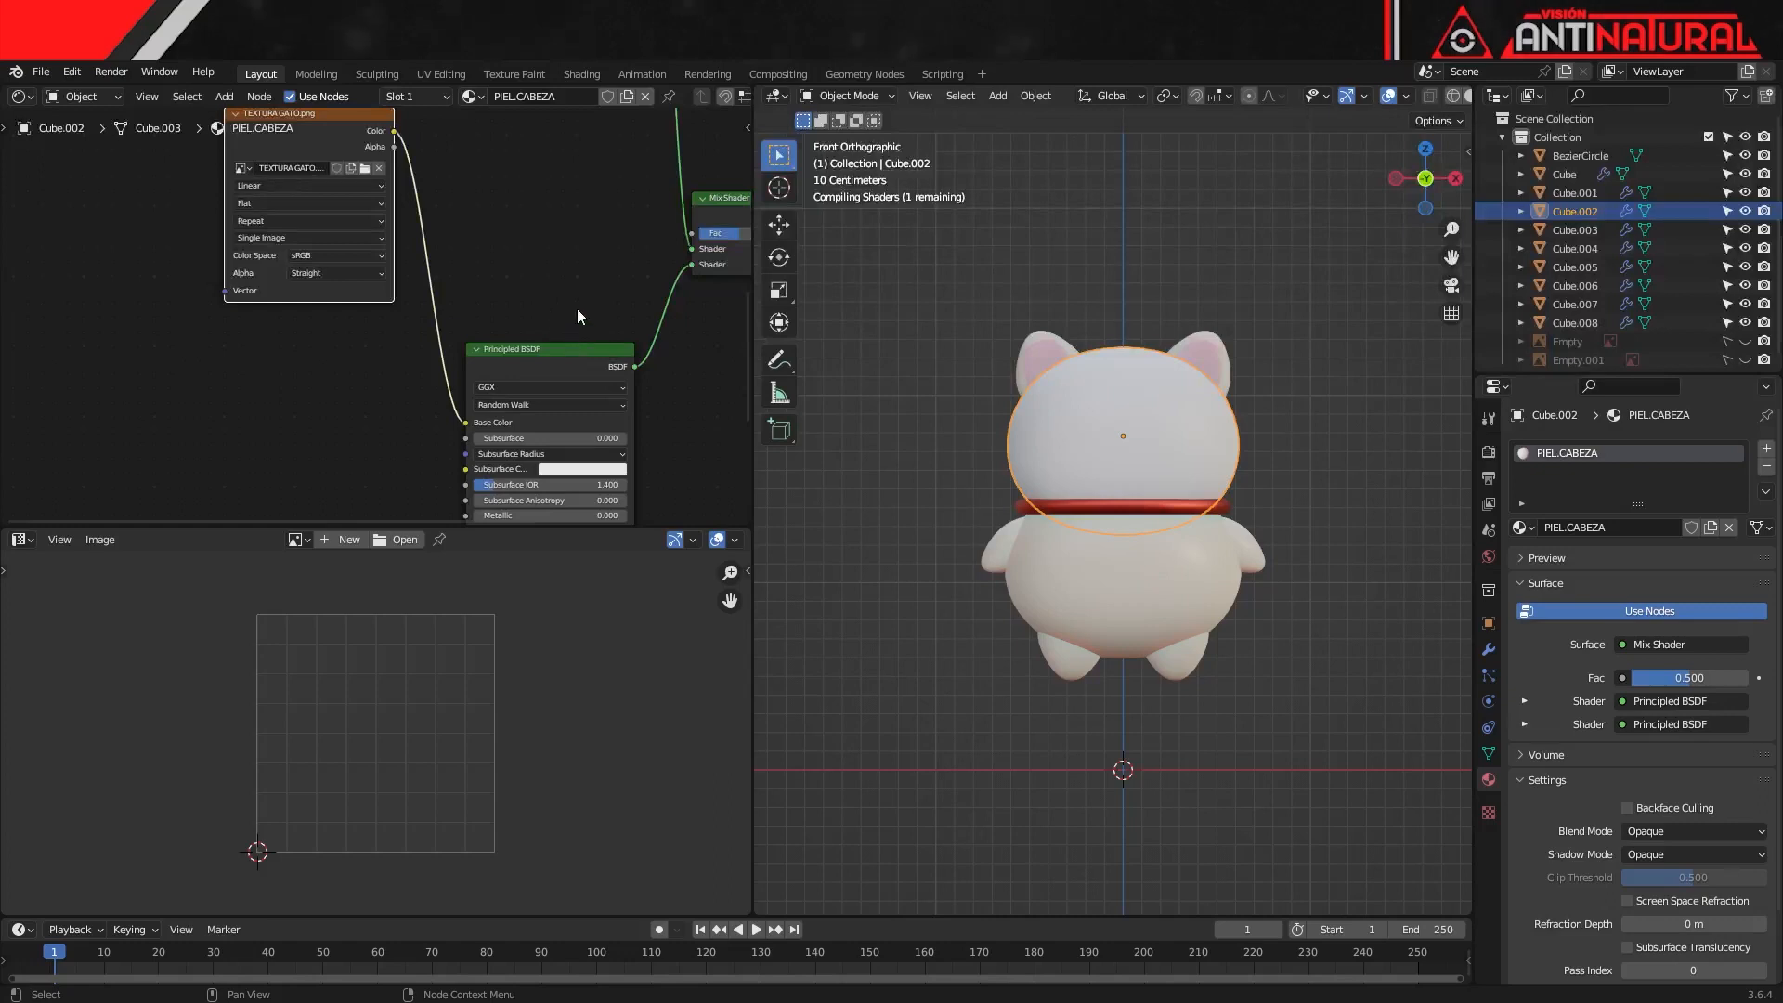
middle_drag(394, 150, 272, 292)
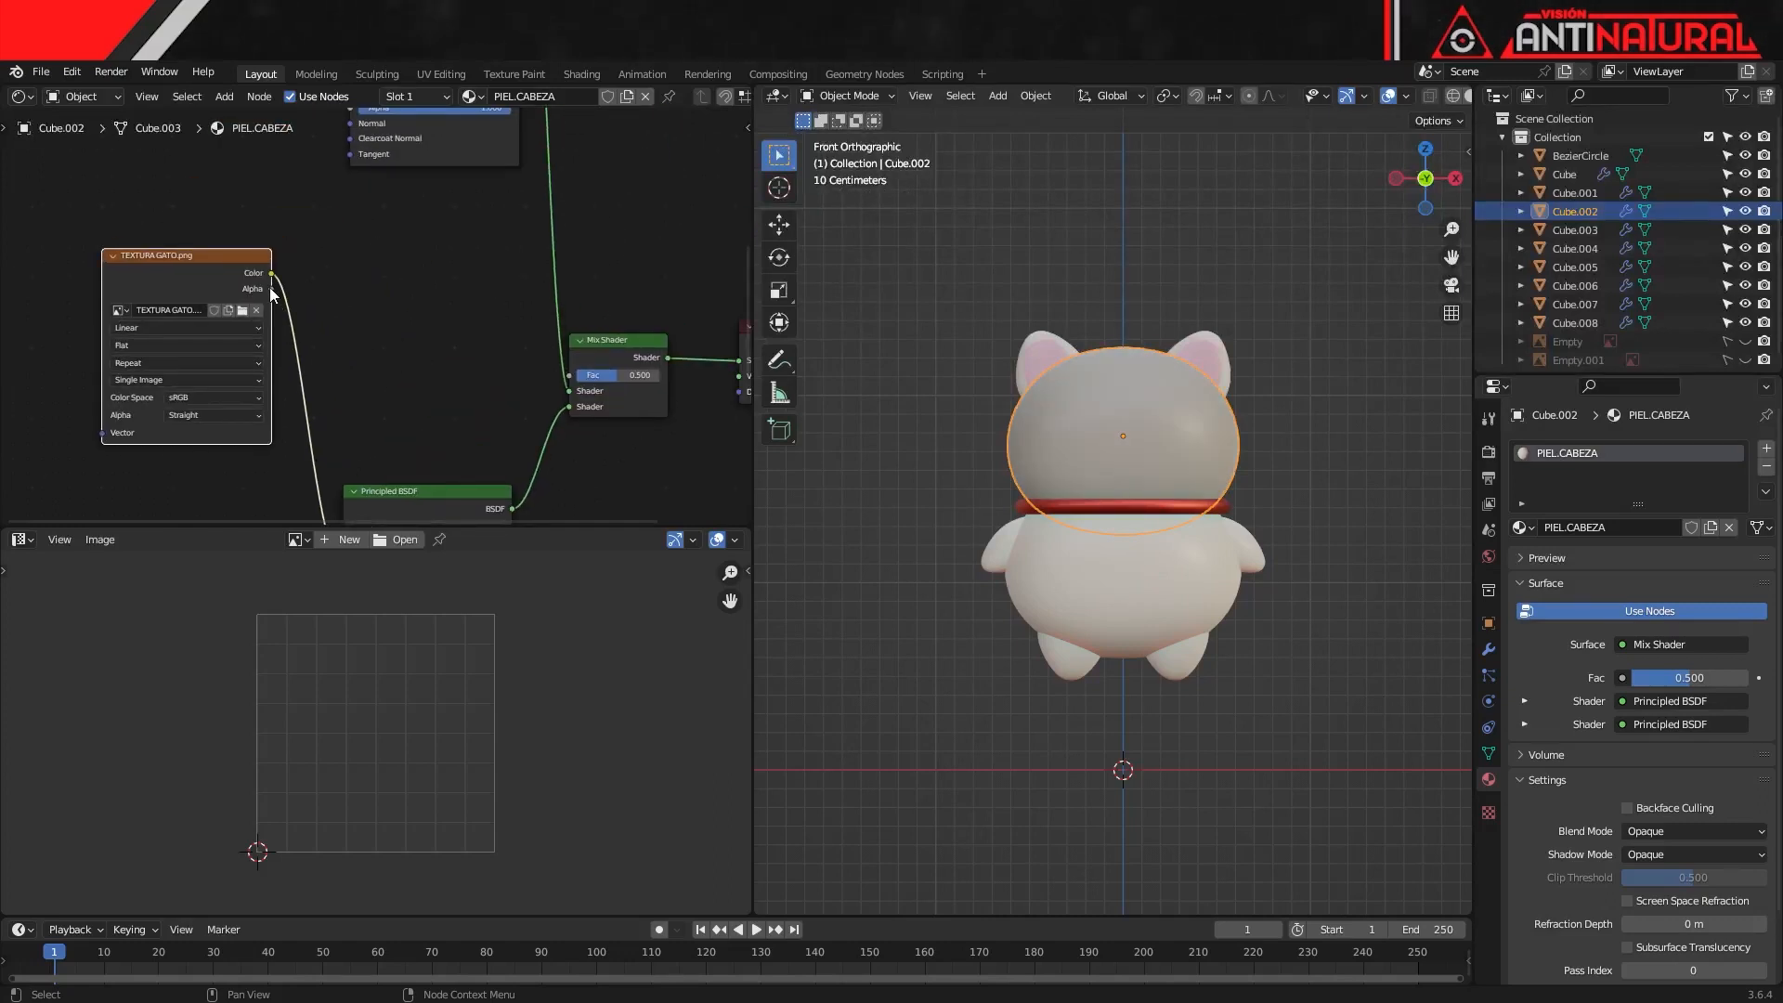
drag(270, 287, 570, 377)
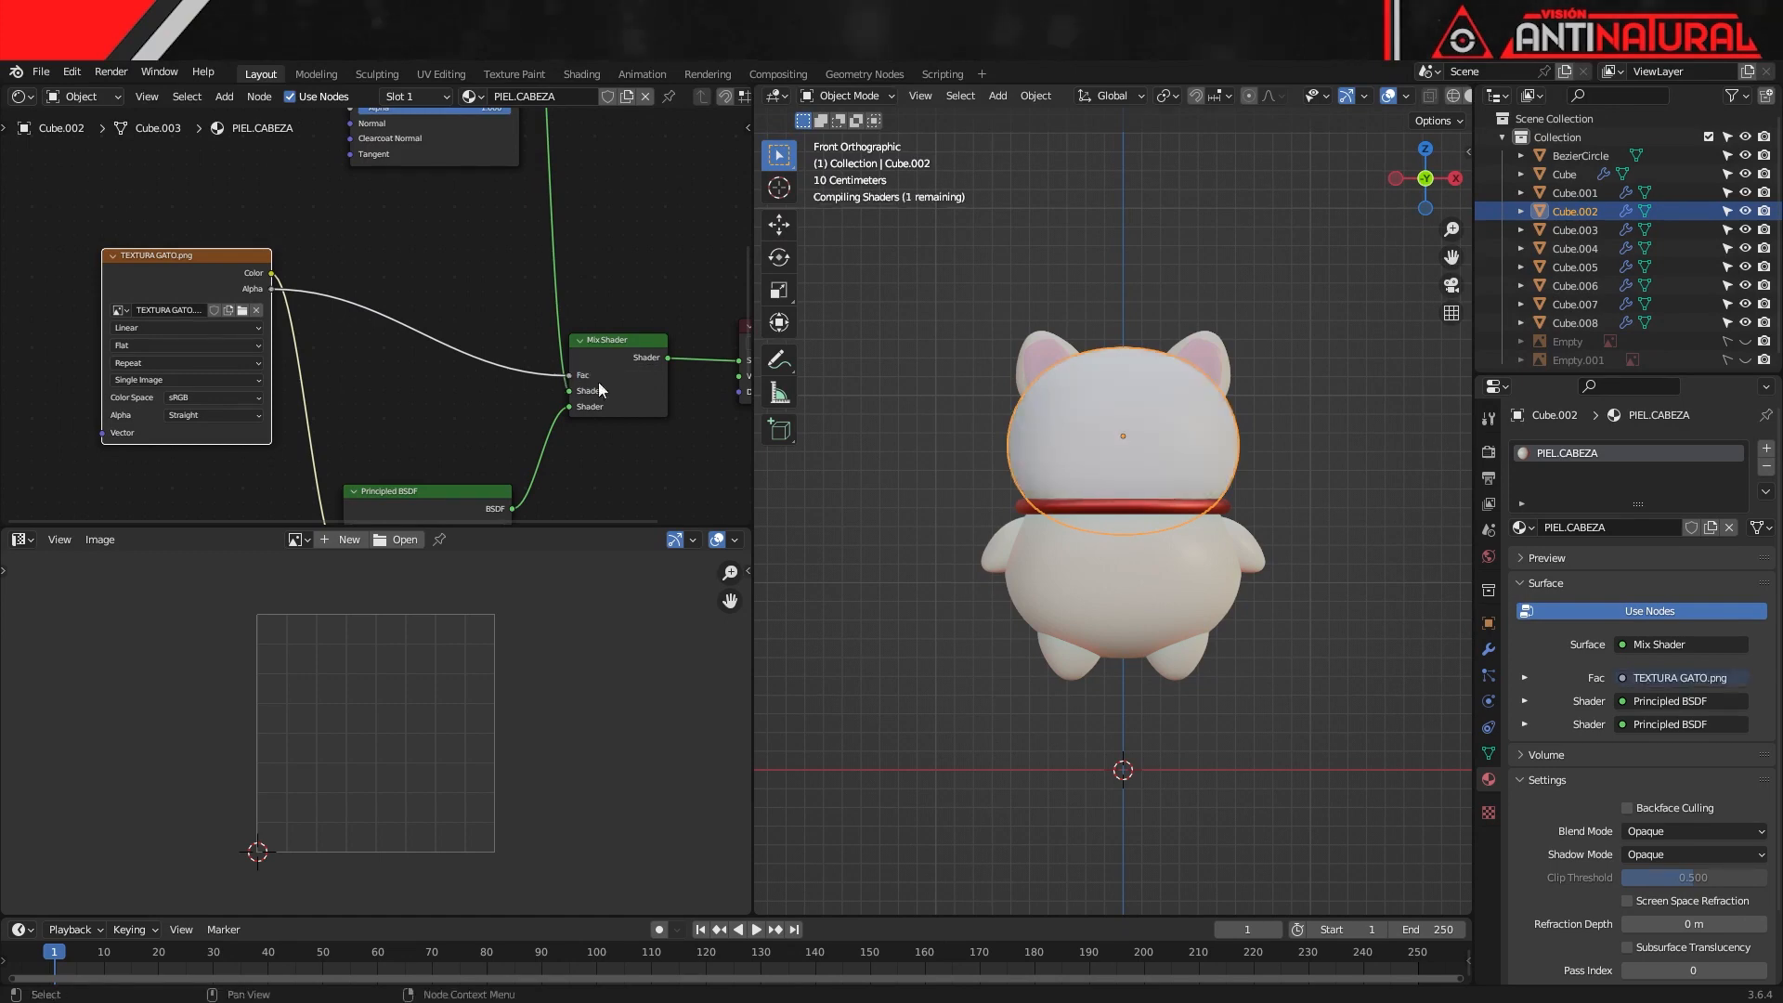
Check the texture on the head, display the whole TEXTURA GATO.png image in the UV Editor, and enlarge that editor
middle_drag(1159, 476, 1184, 549)
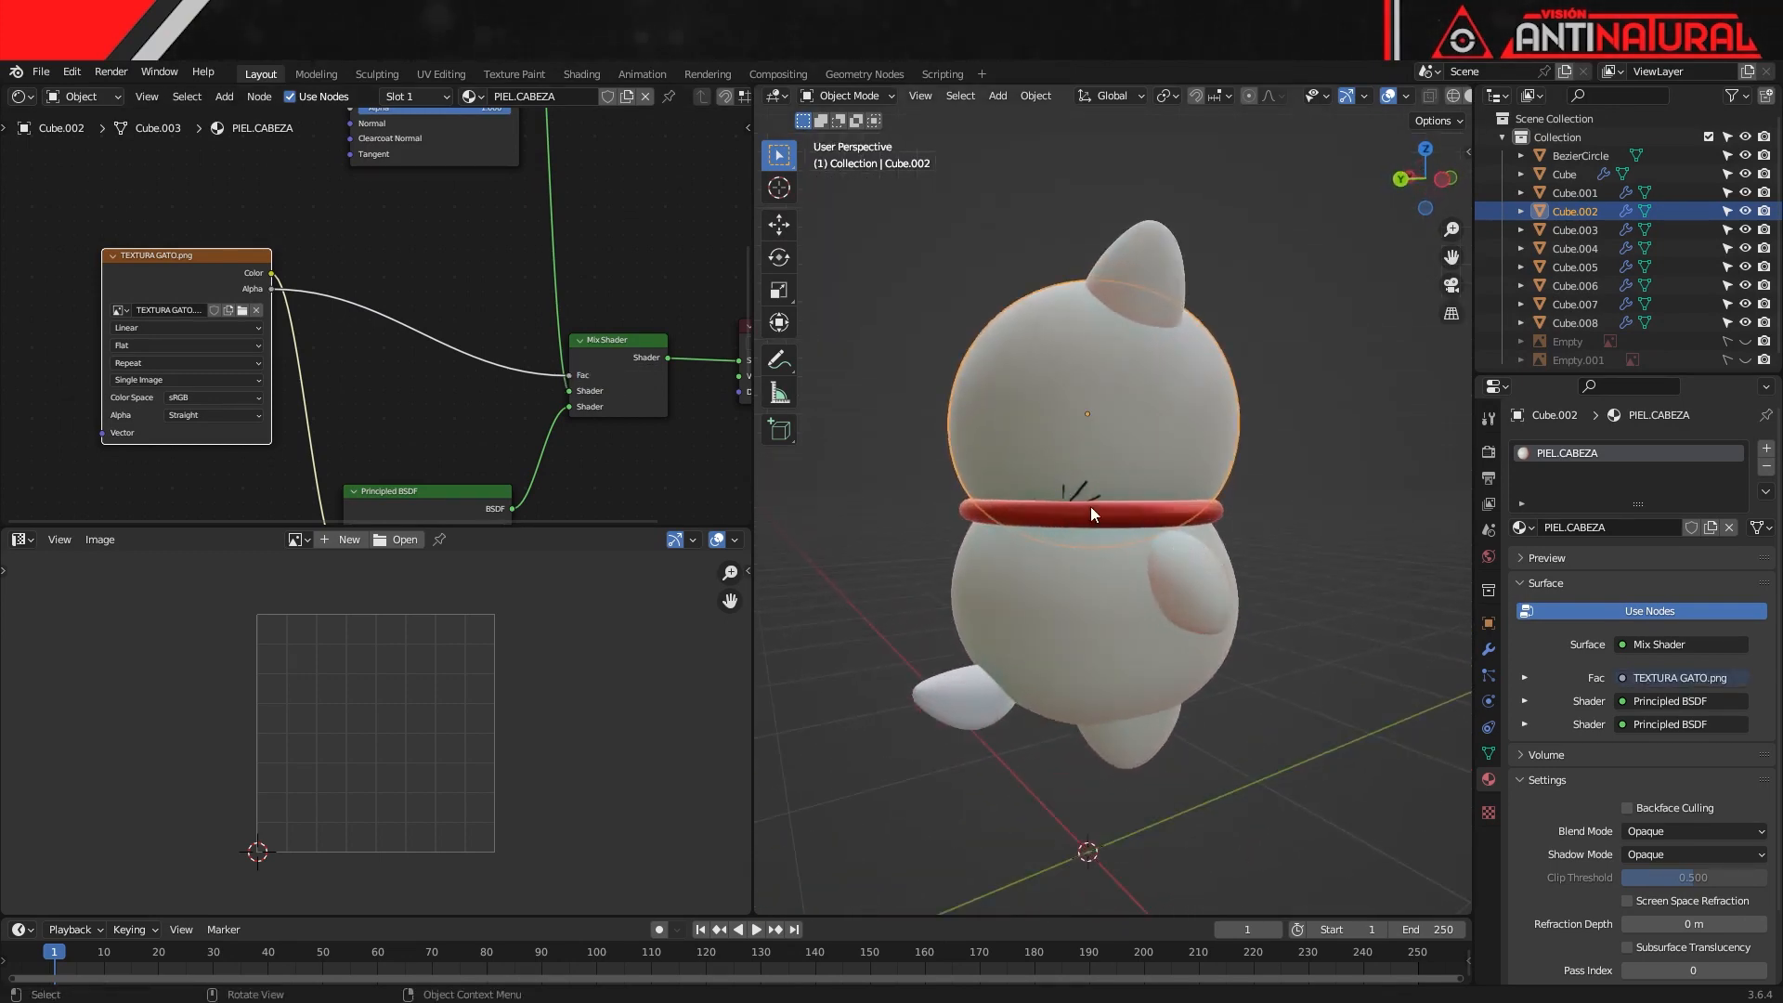
middle_drag(1276, 488, 1083, 498)
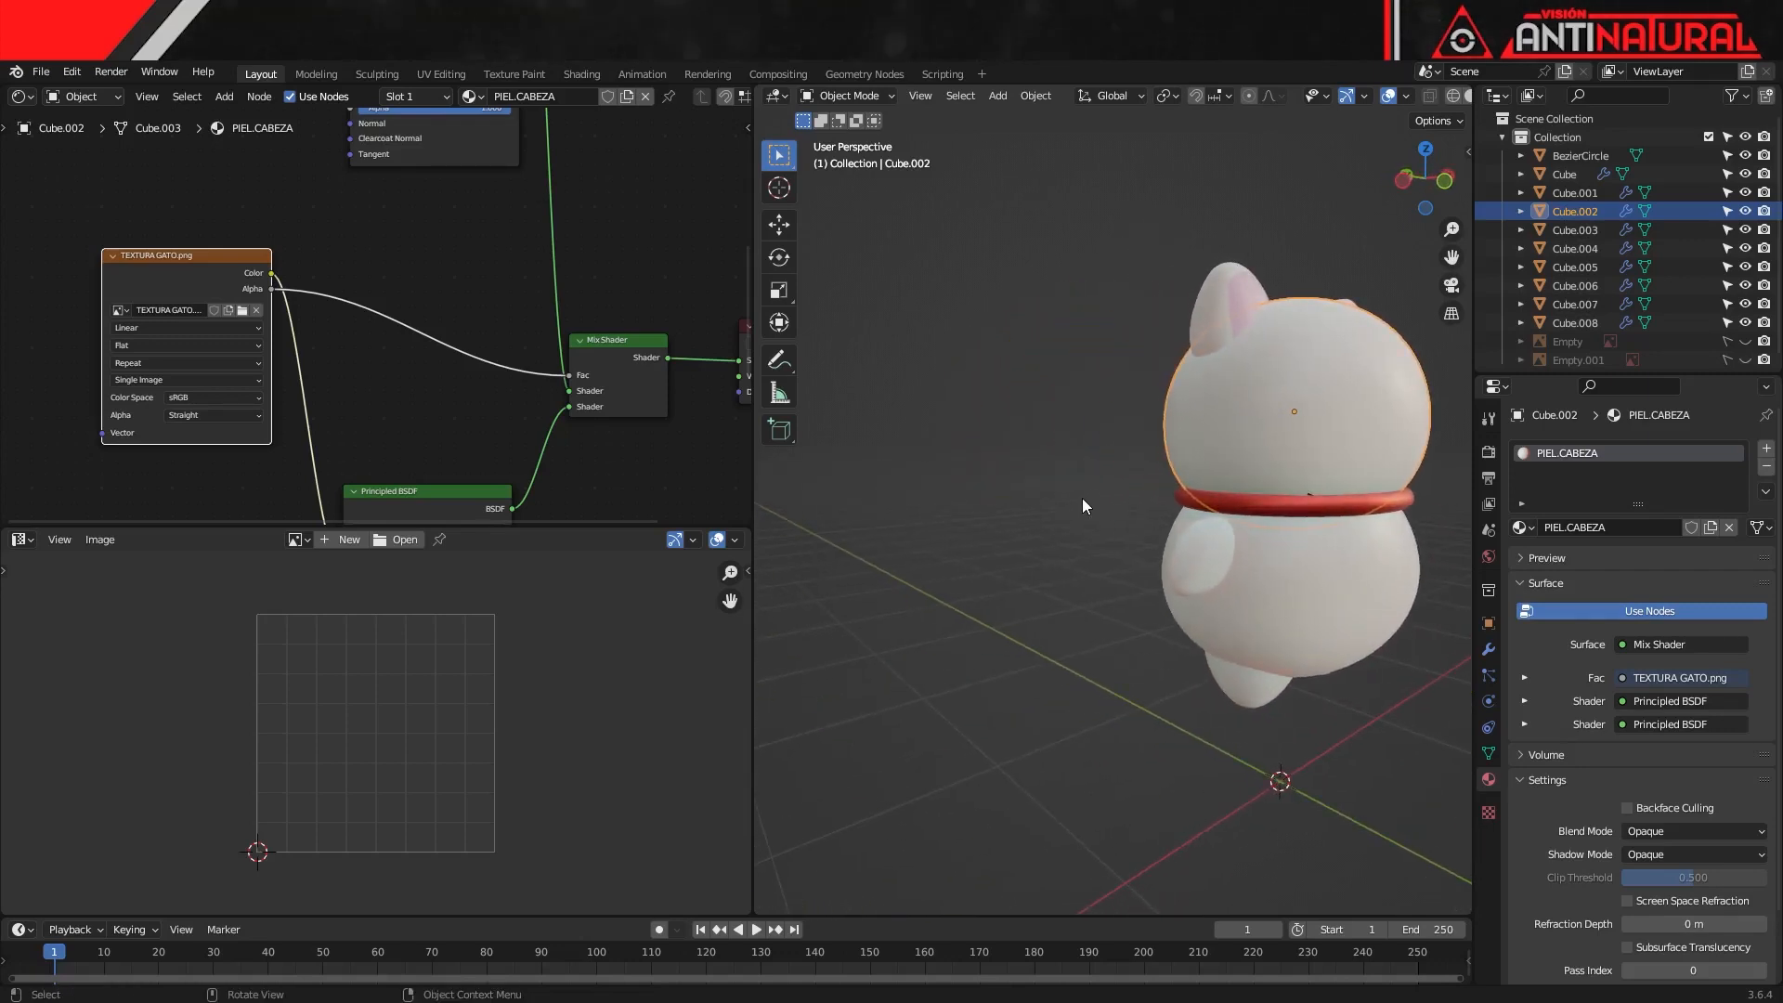
key(KP_1)
shift+middle_drag(1233, 440, 952, 457)
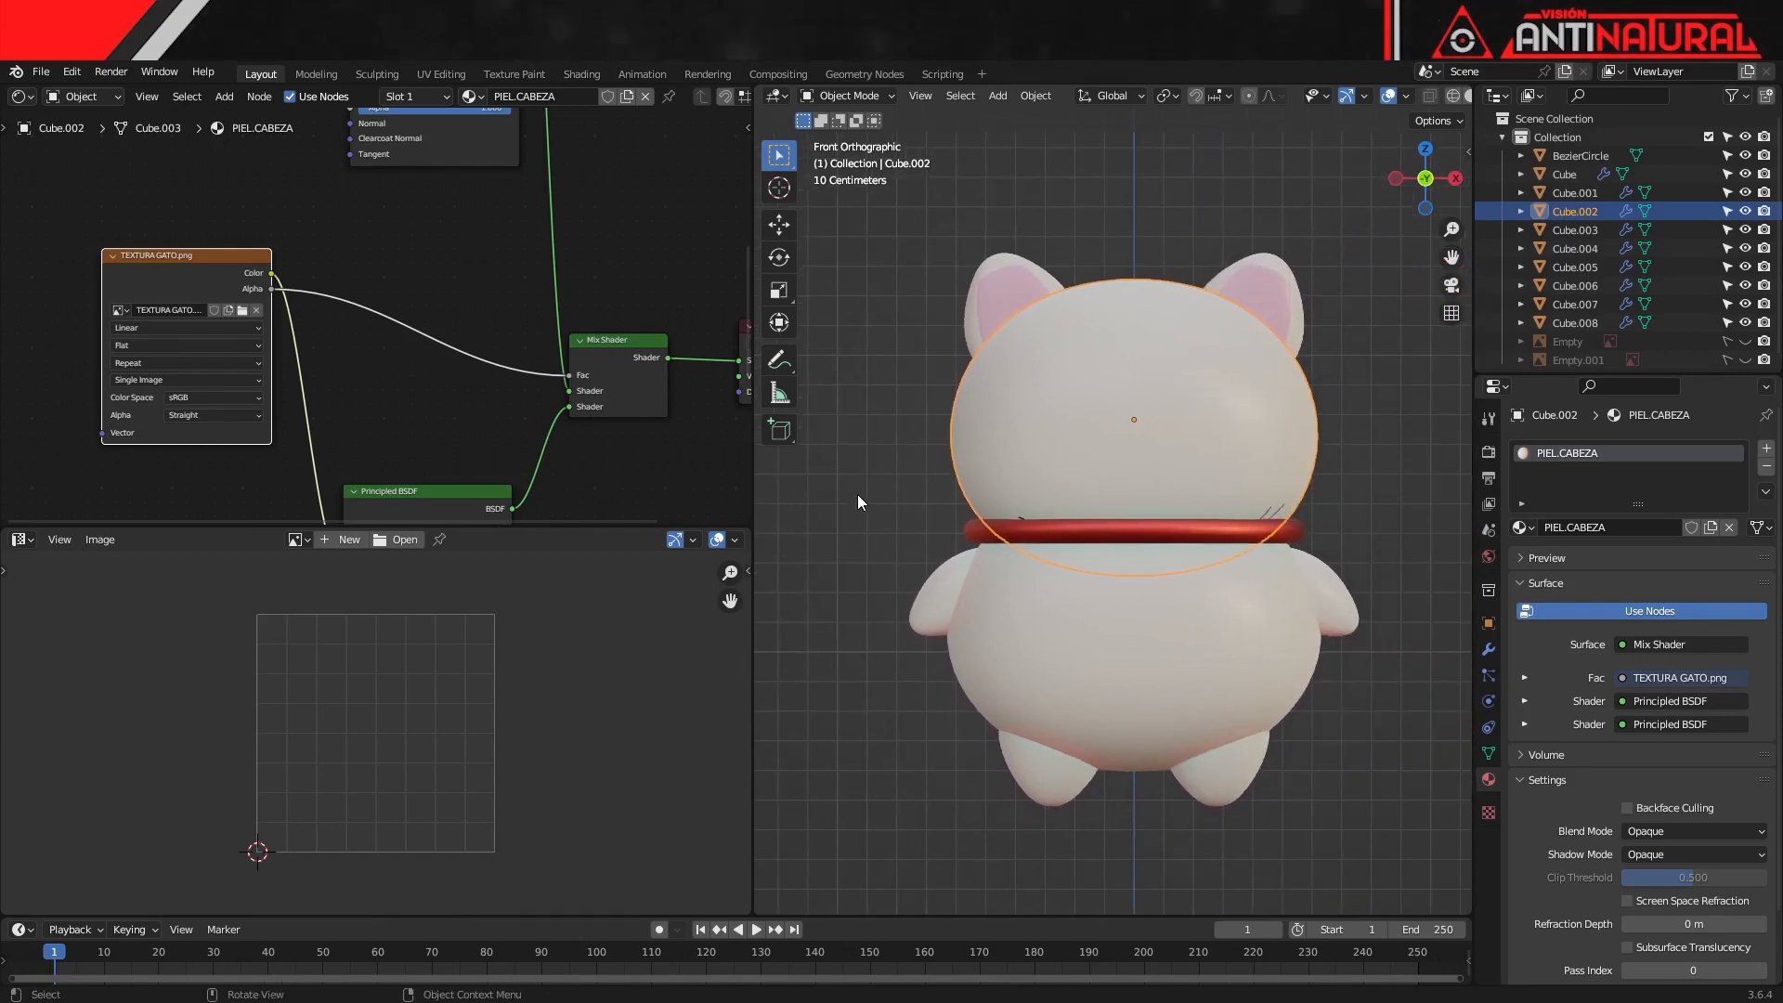
click(304, 538)
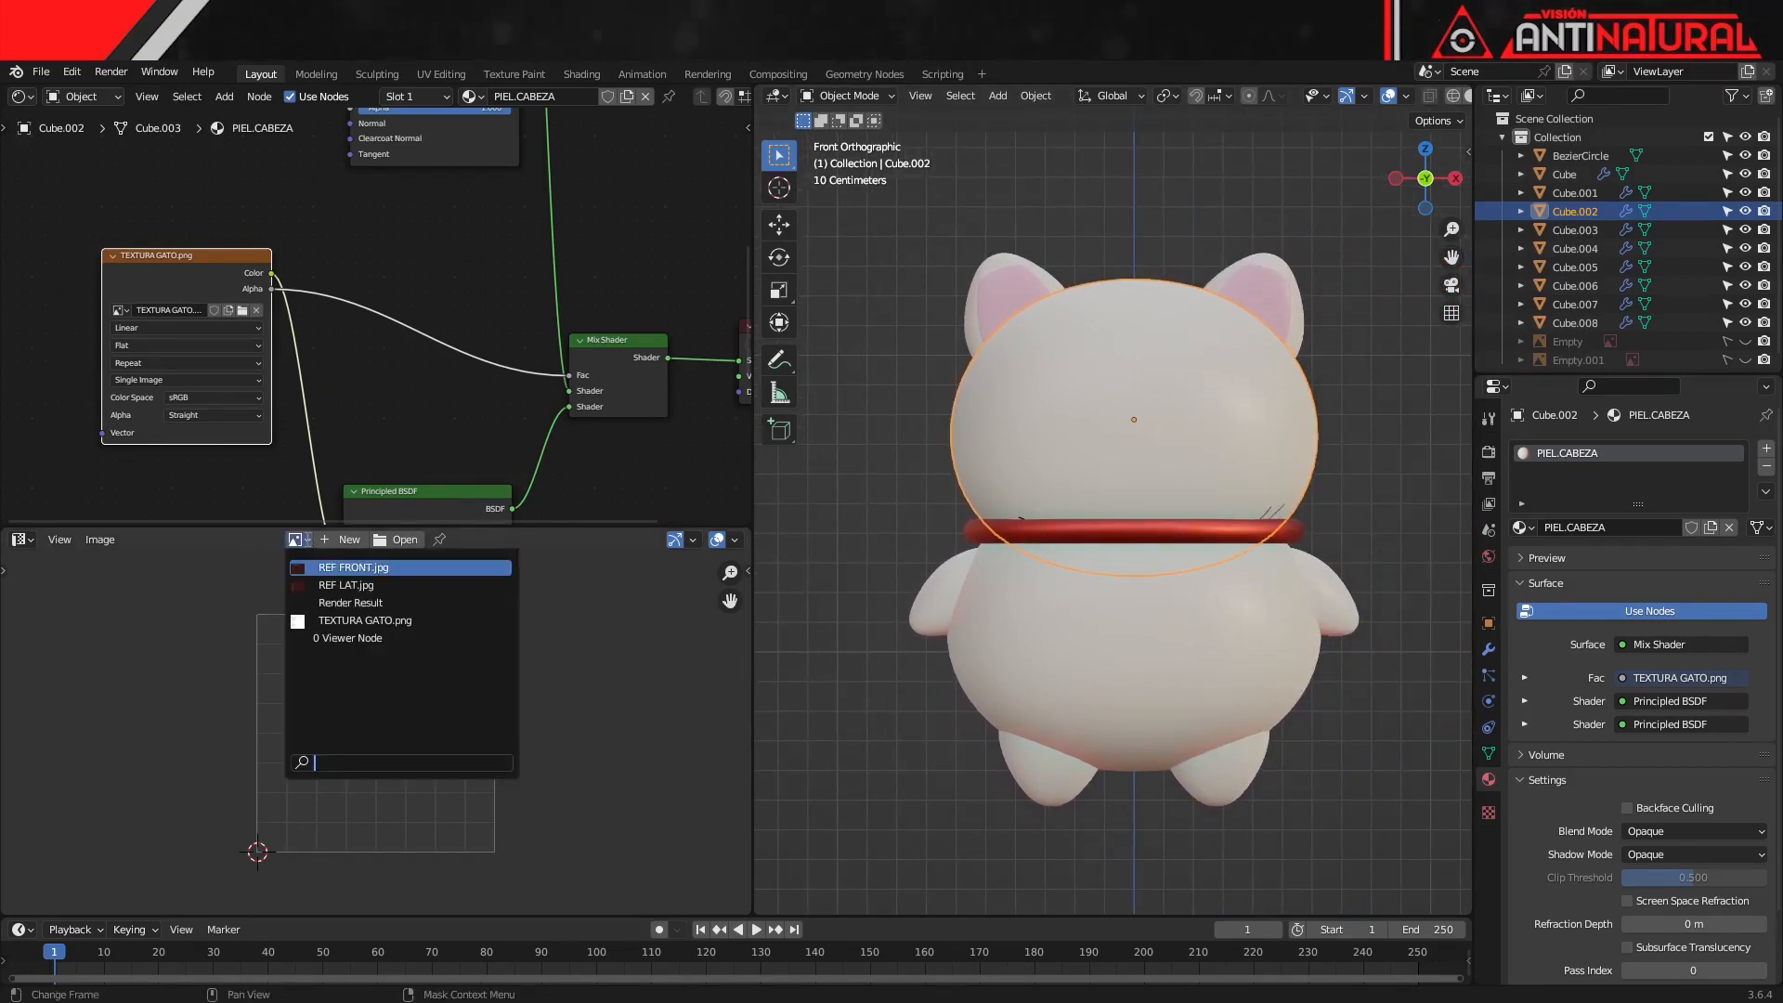
click(317, 619)
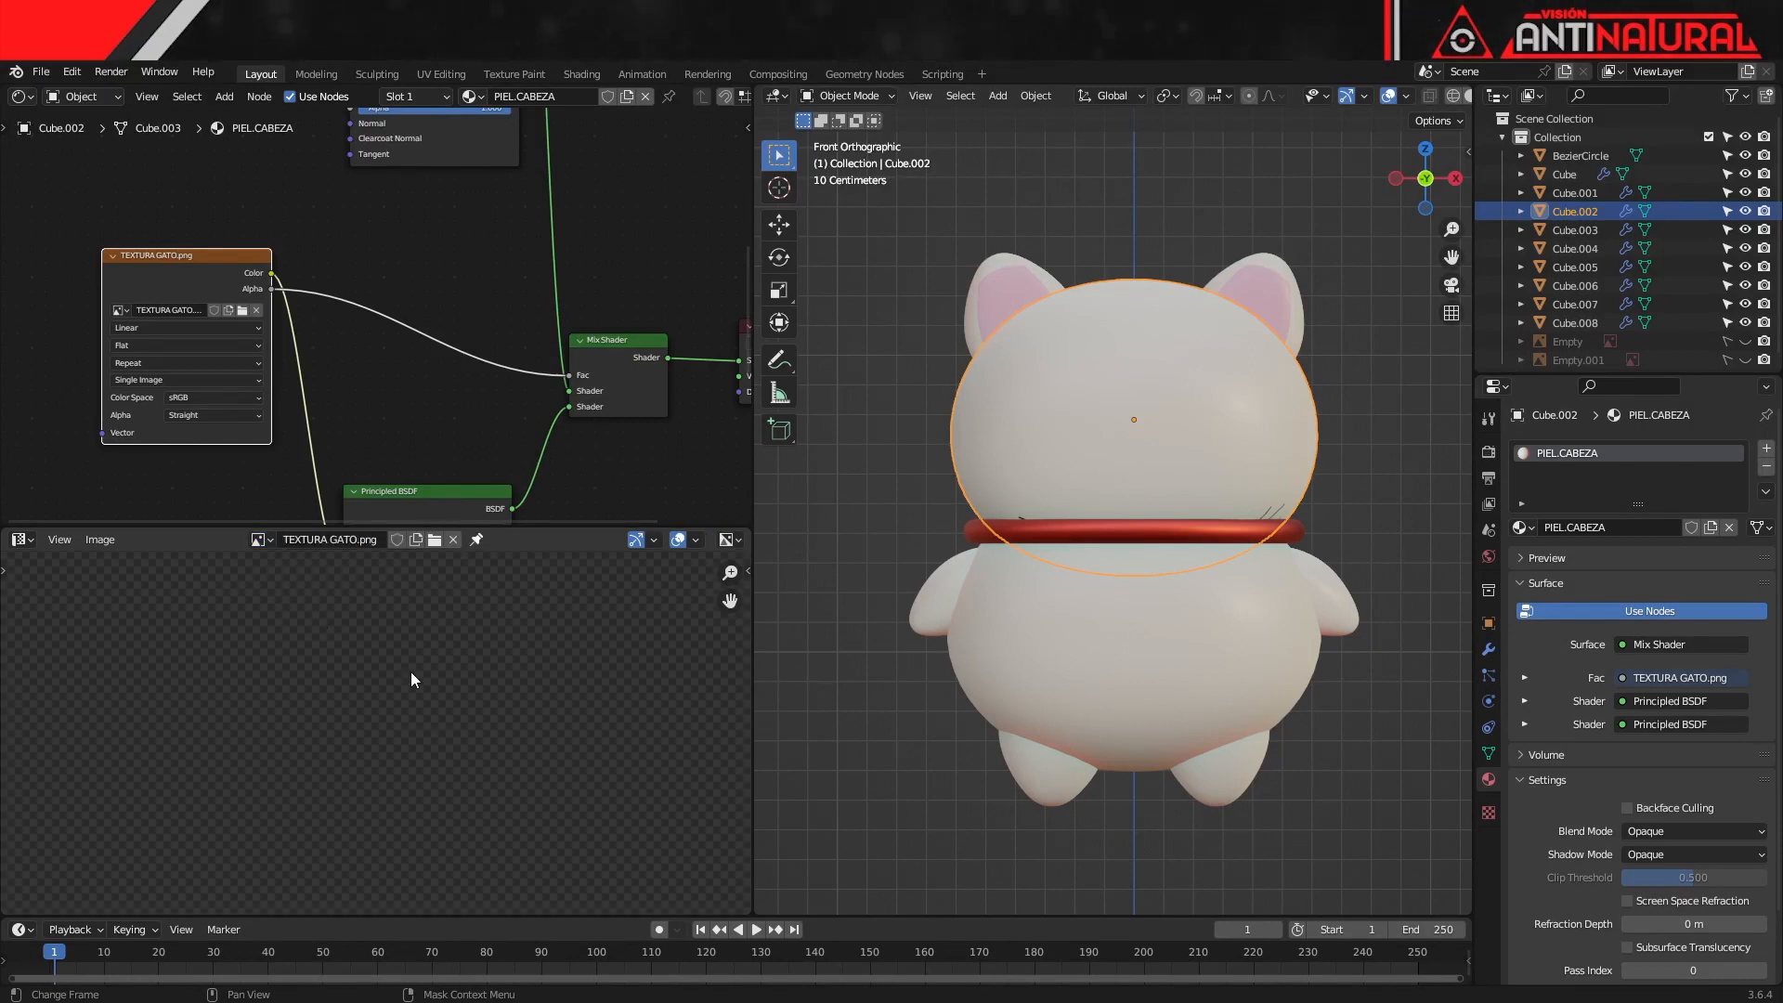
key(Home)
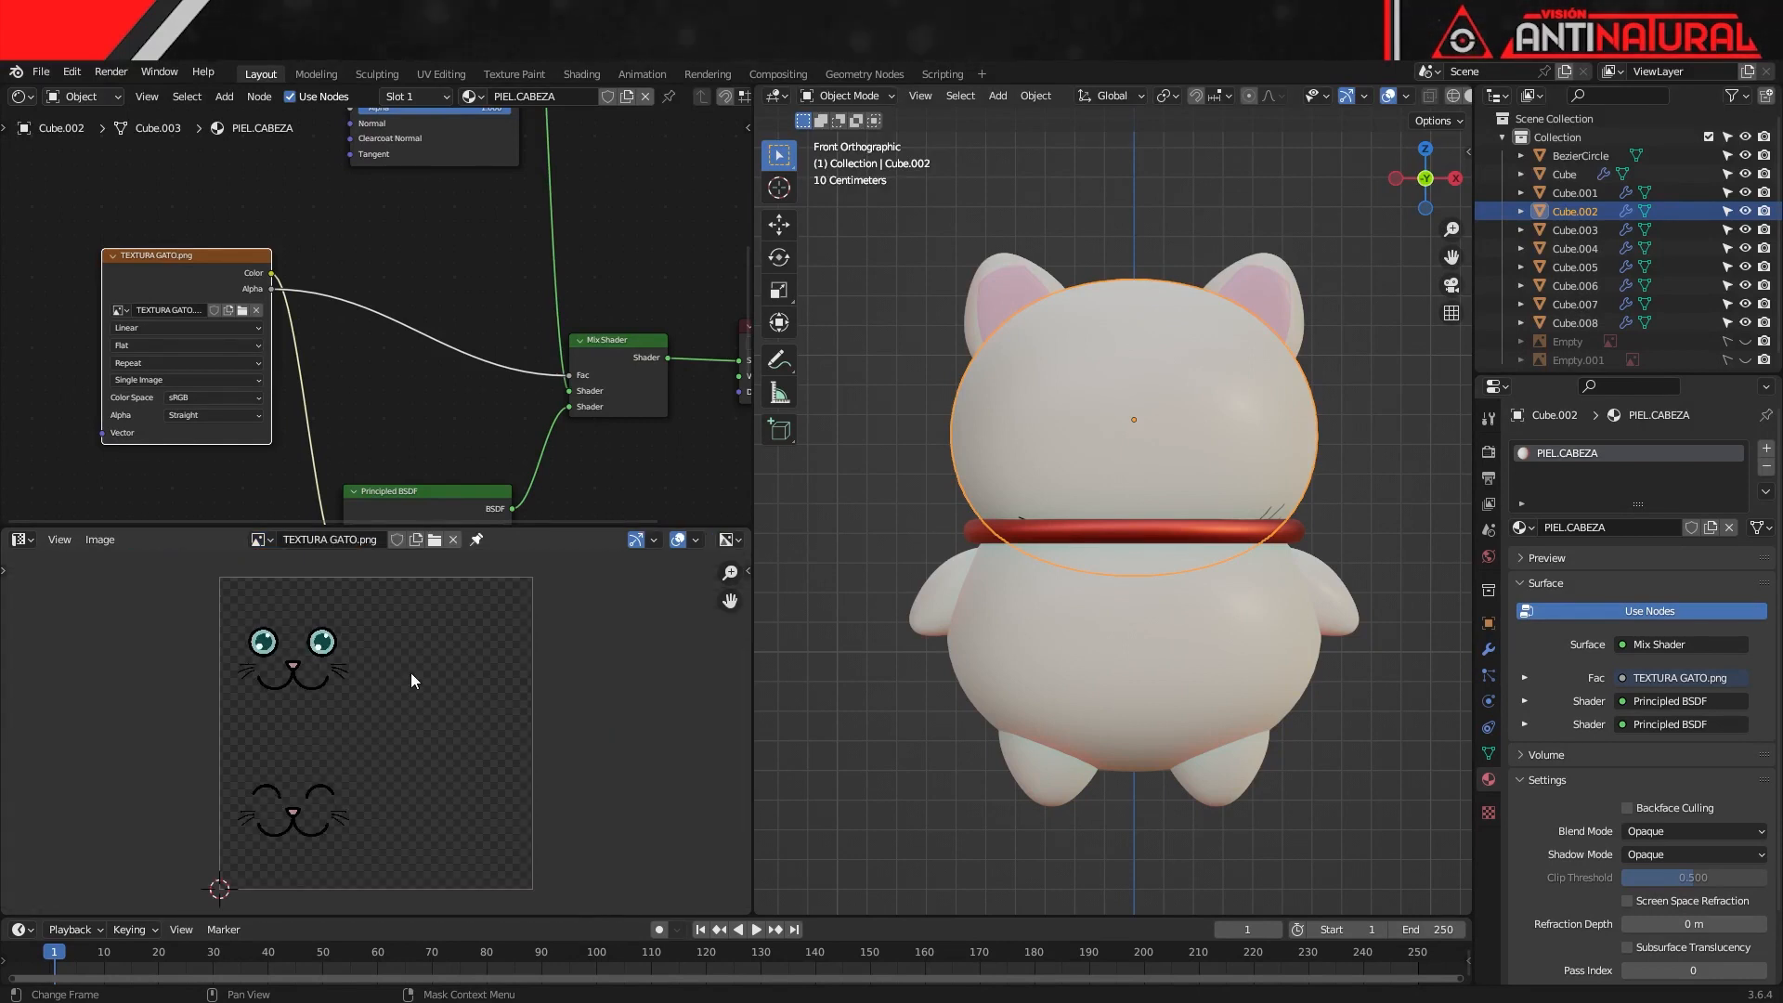
drag(547, 526, 557, 427)
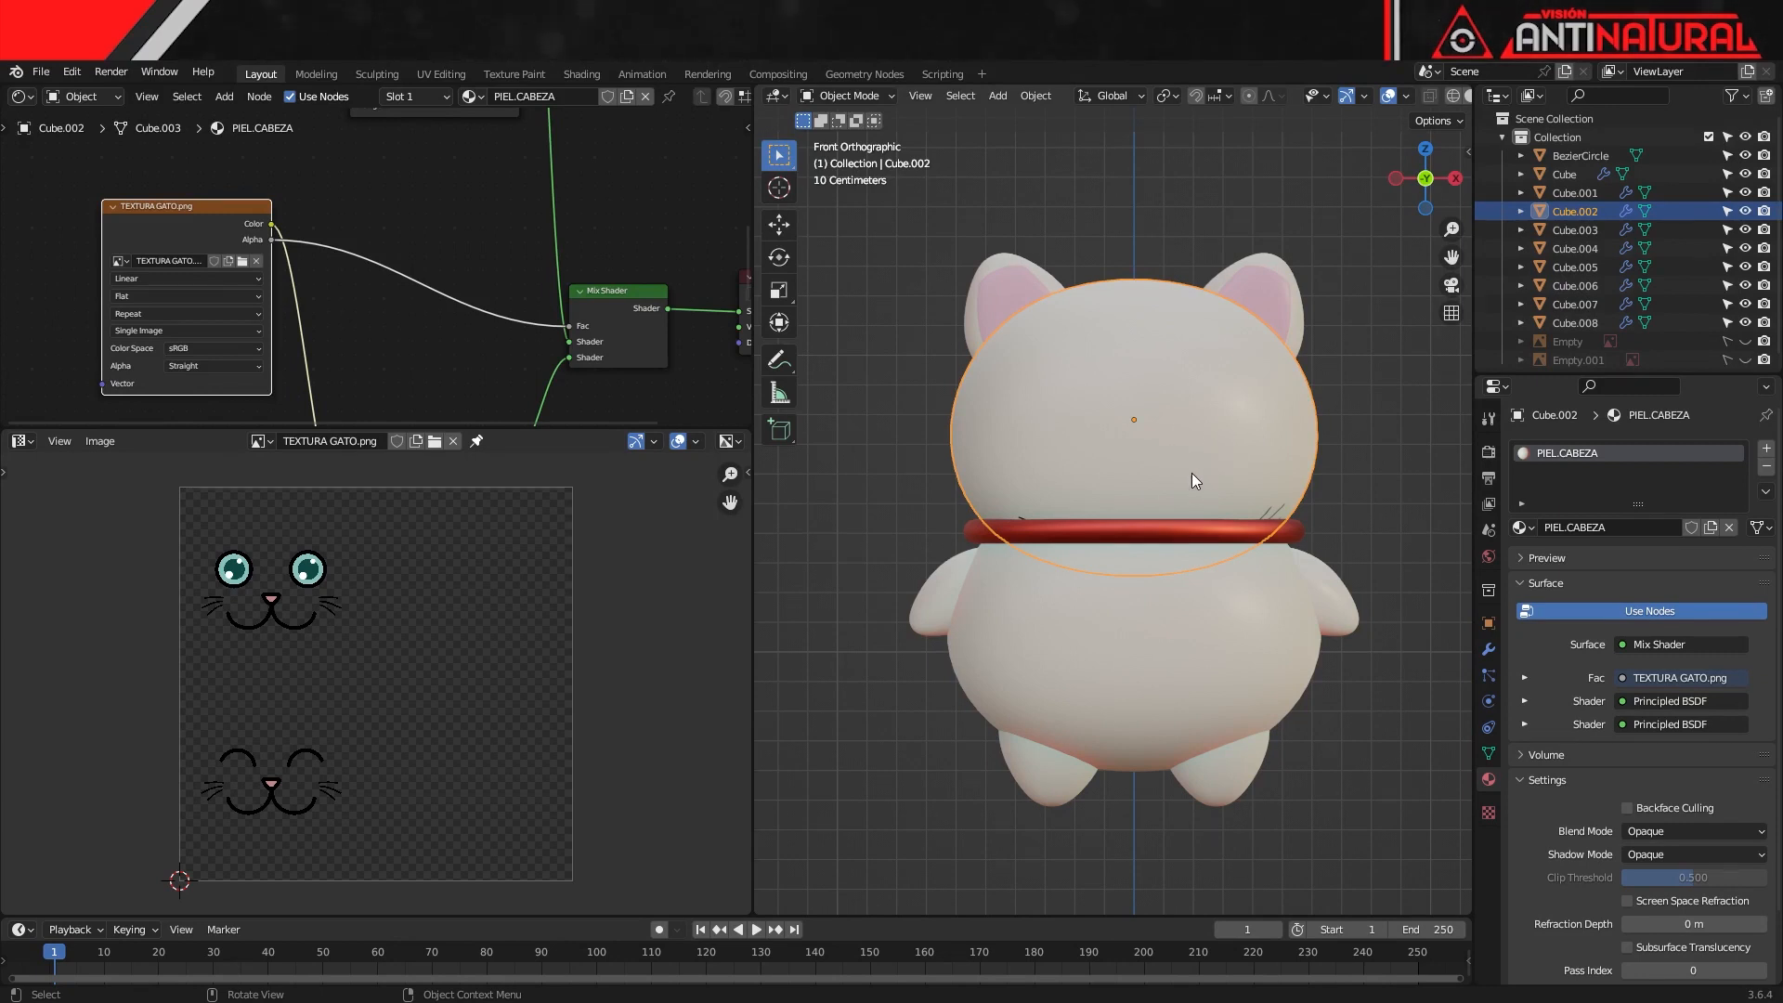
Shrink all of the head's UVs to about a quarter size and move them to an empty area of the texture, clear of both faces
key(Tab)
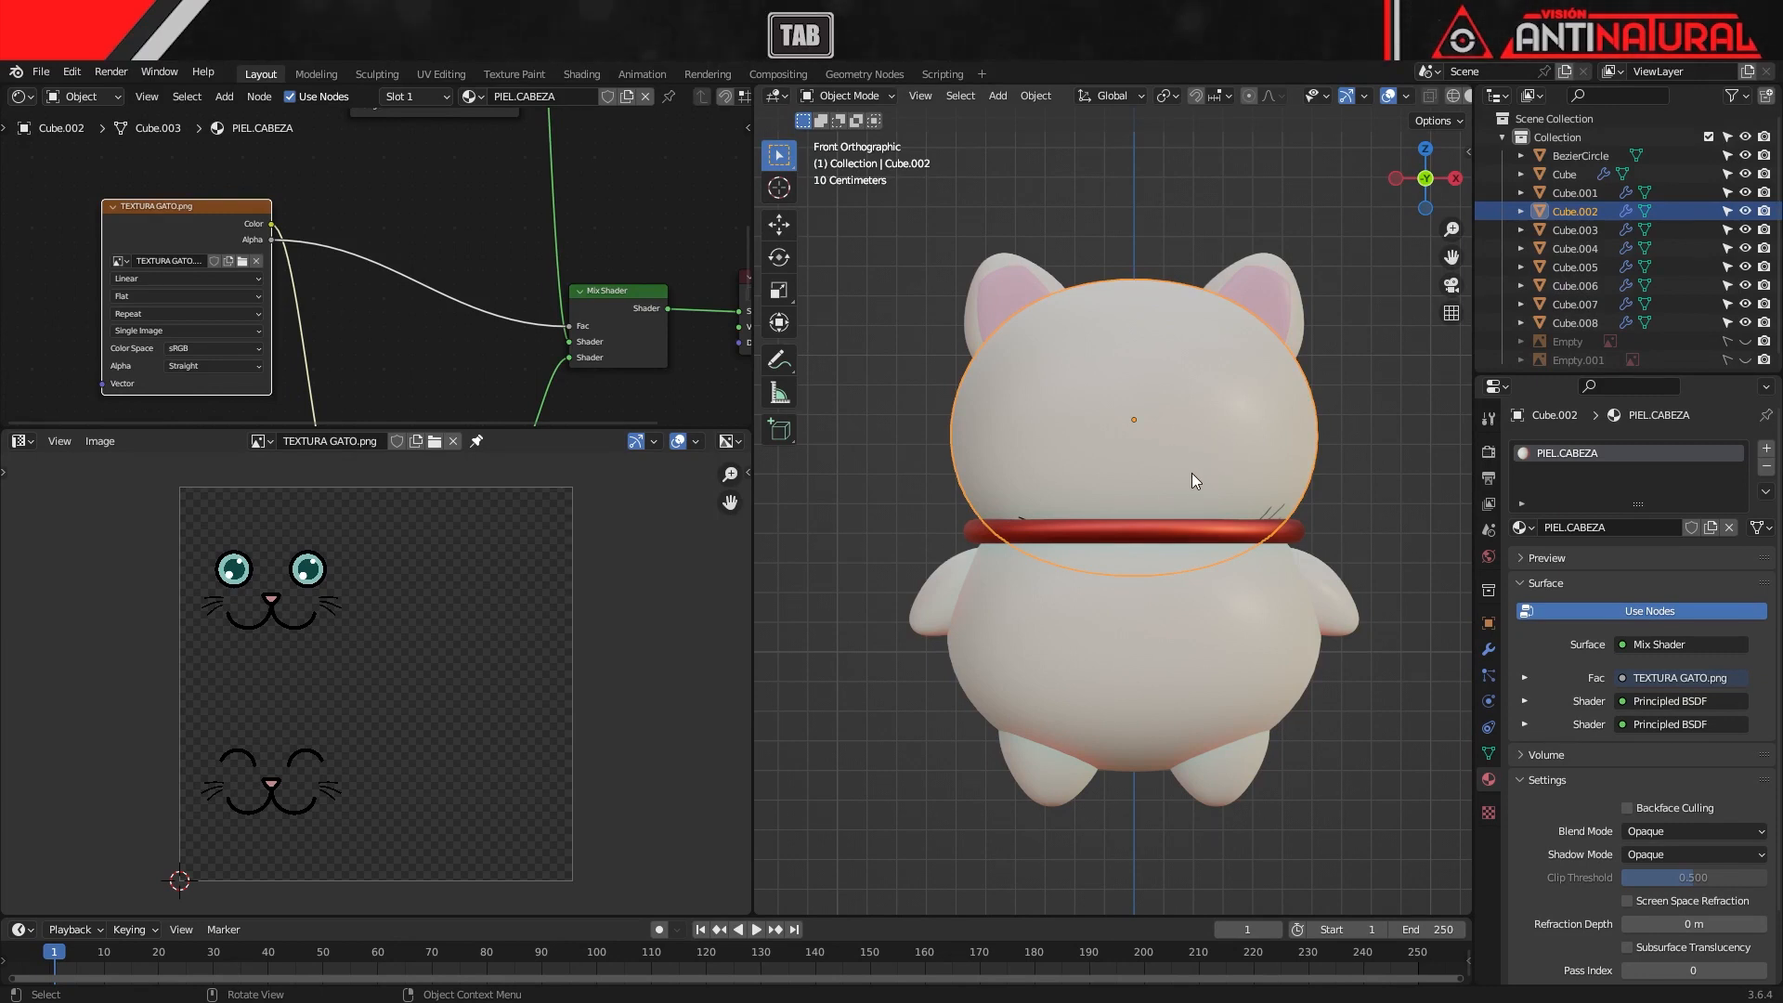
key(a)
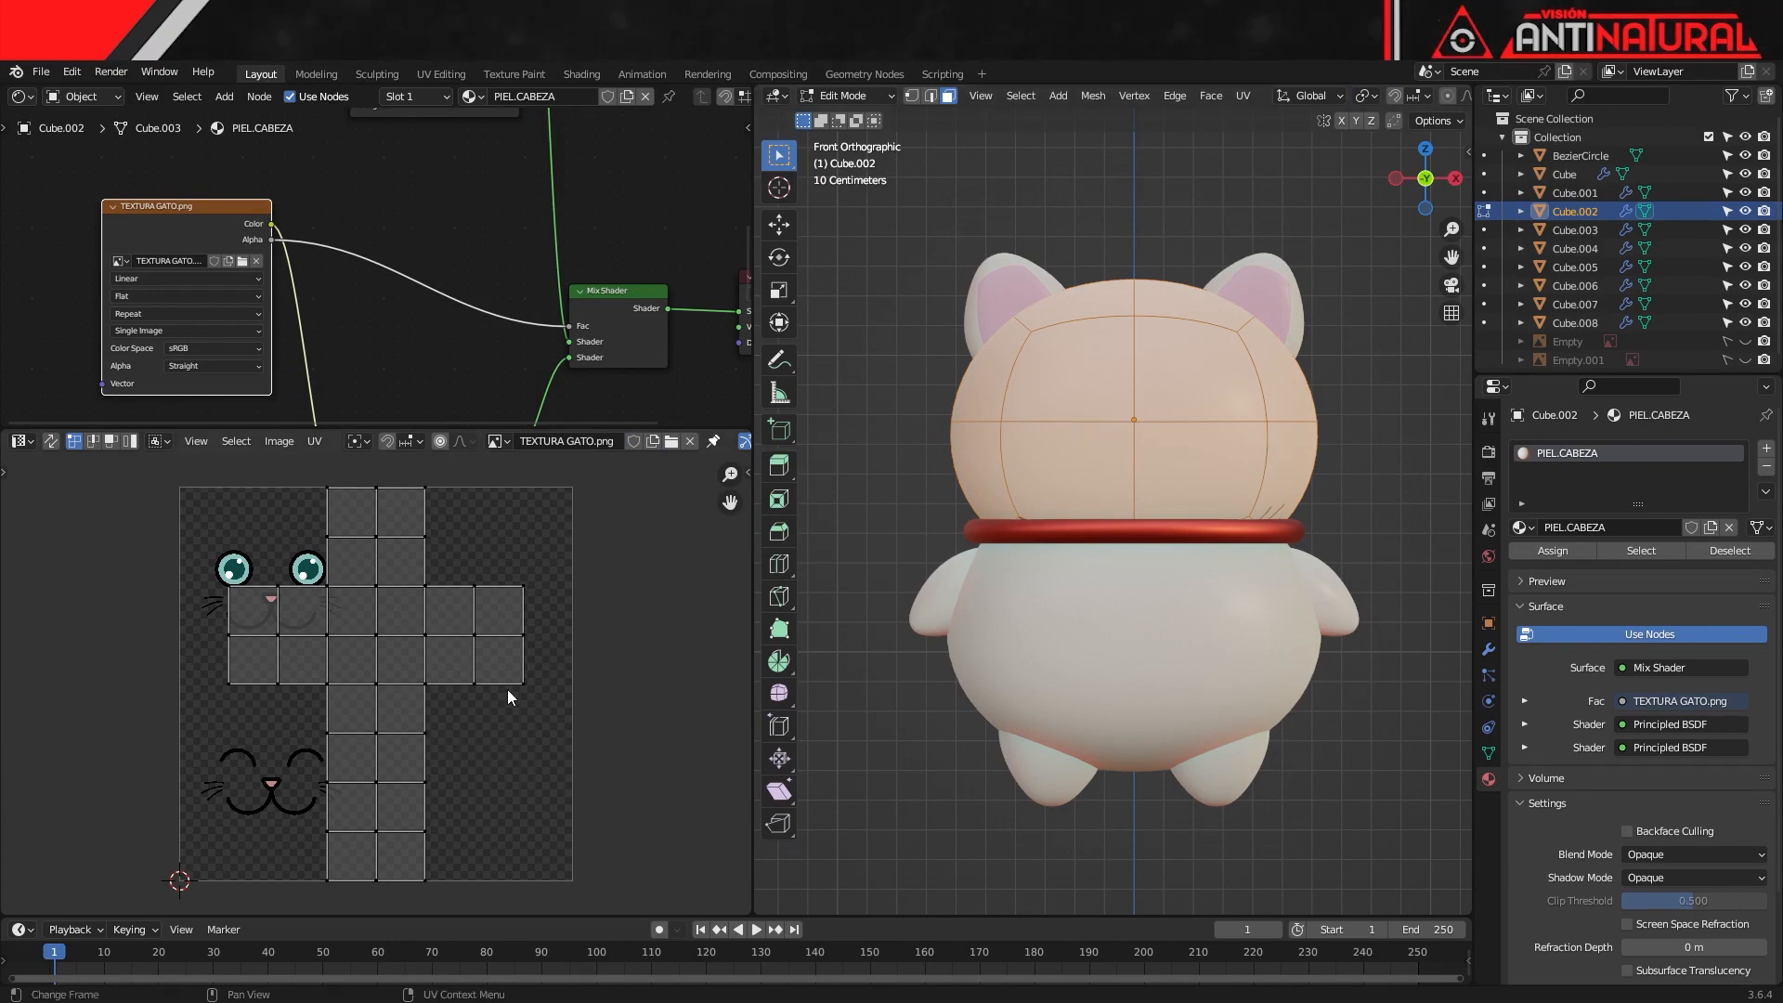
key(a)
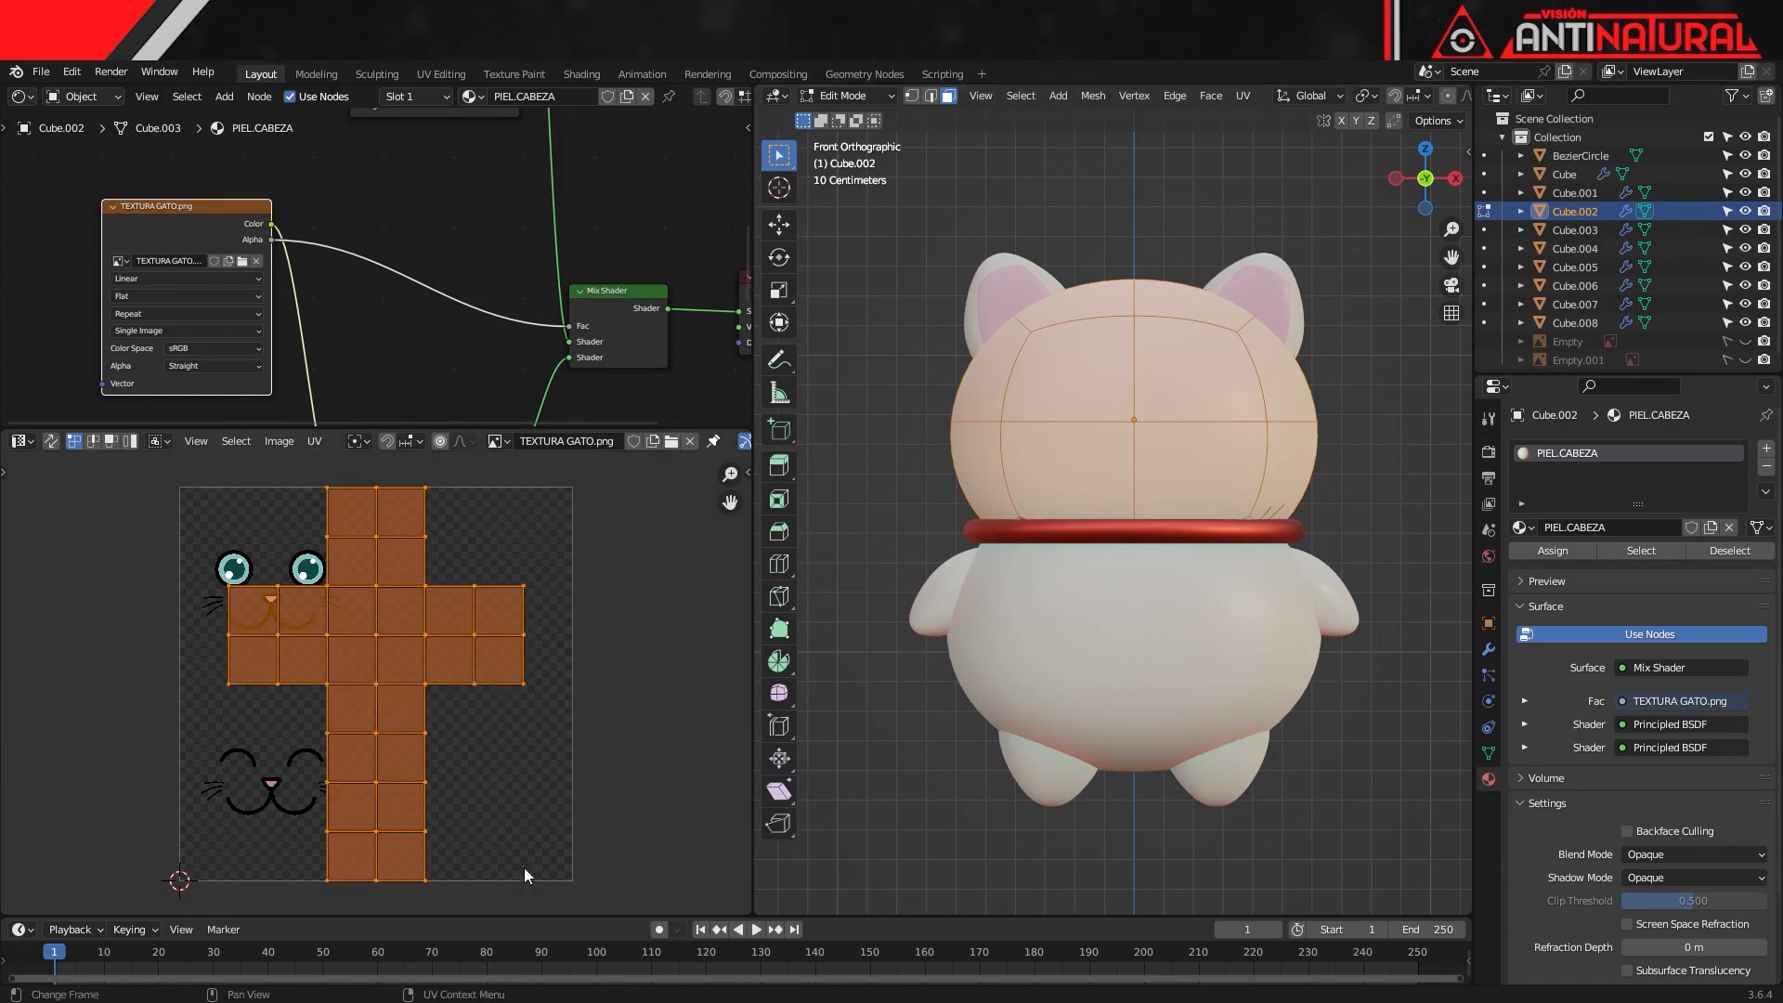
key(s)
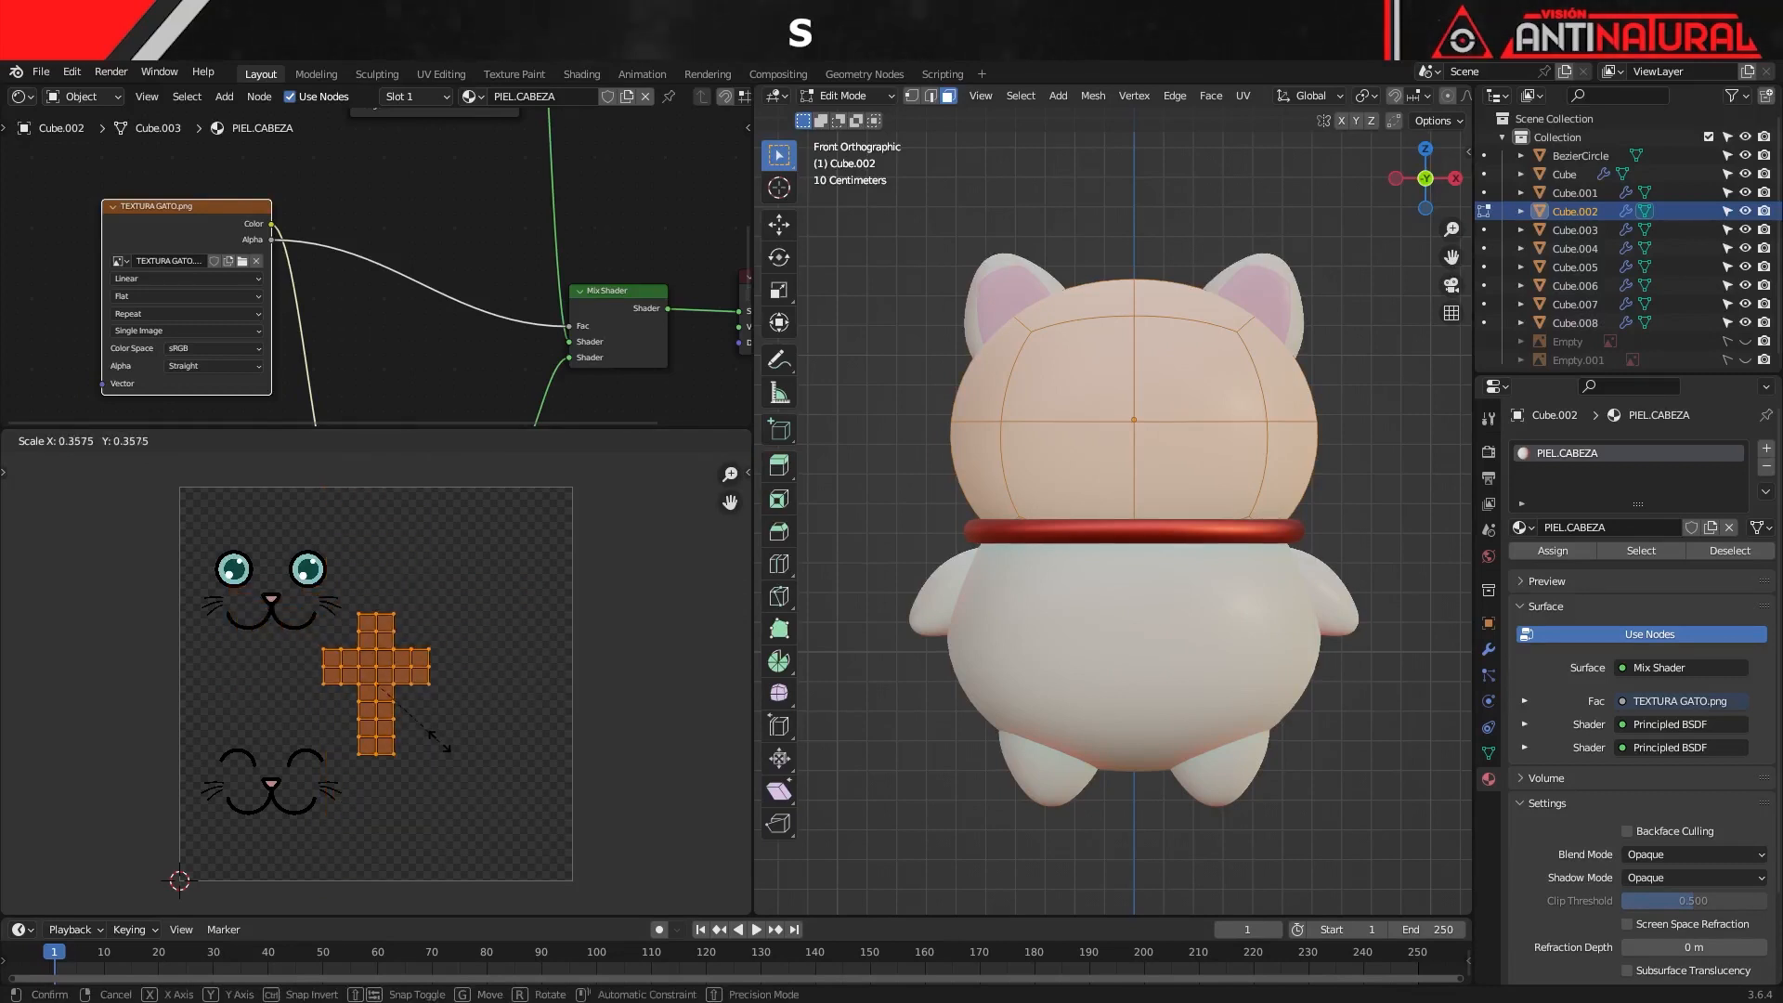
click(414, 732)
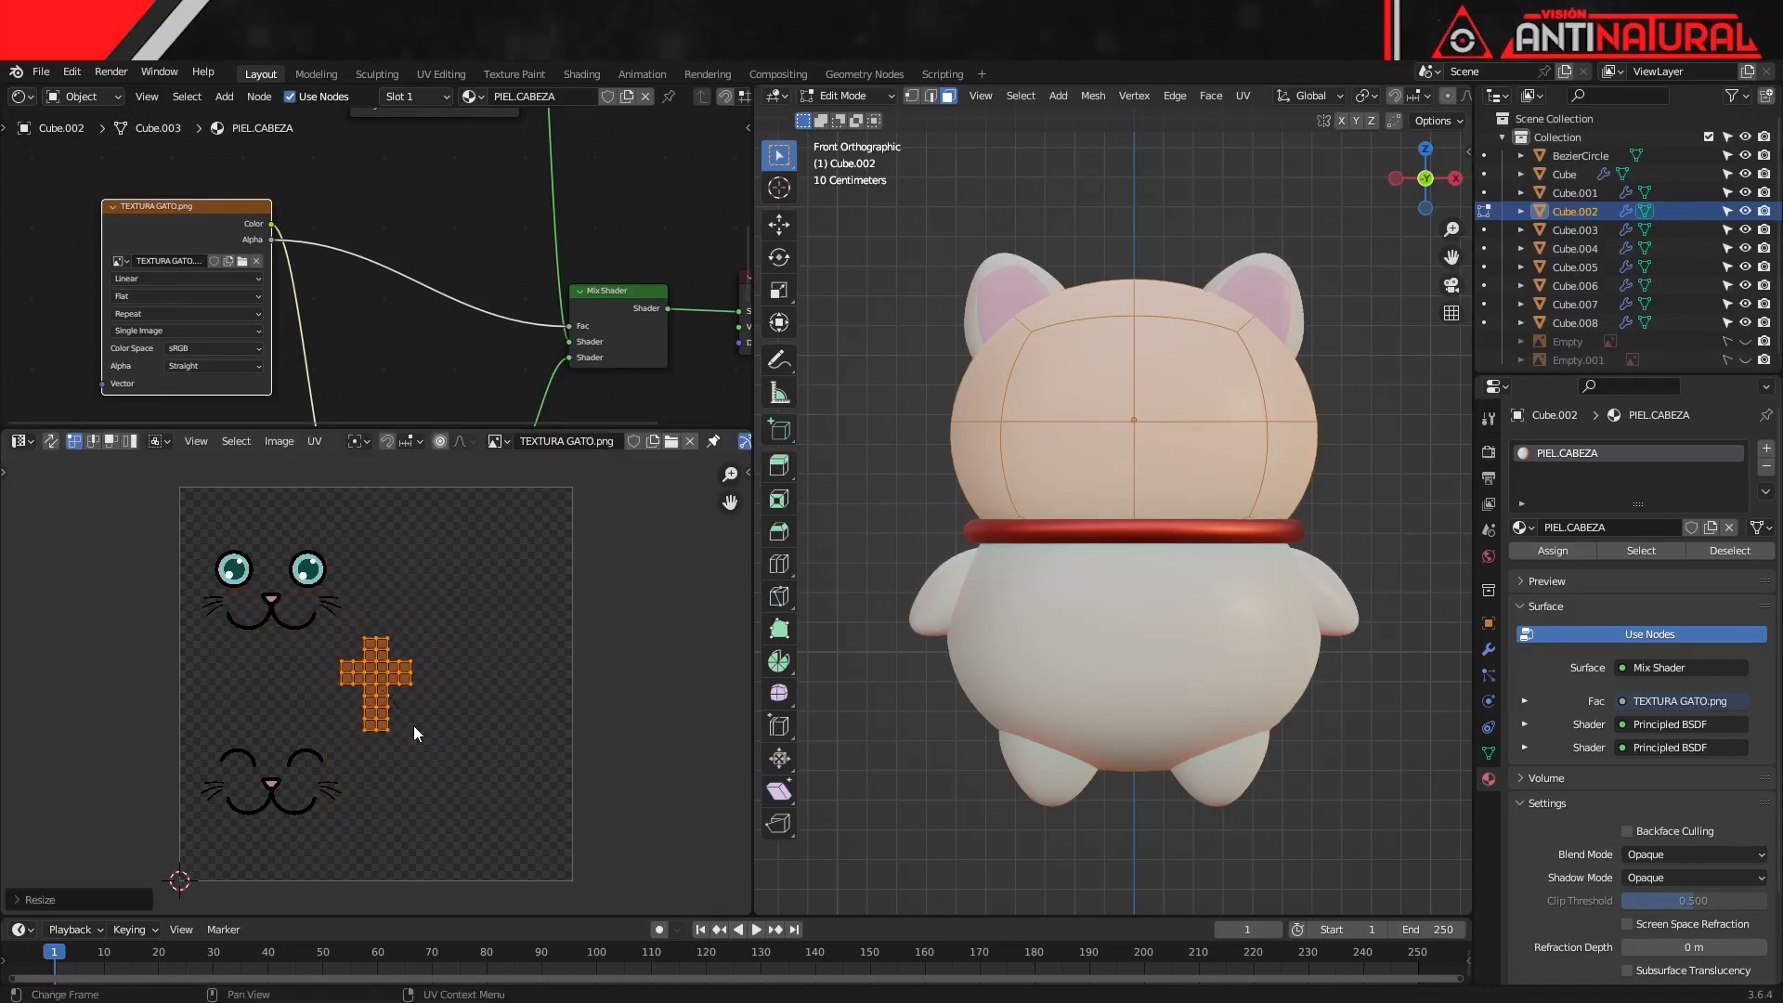
key(g)
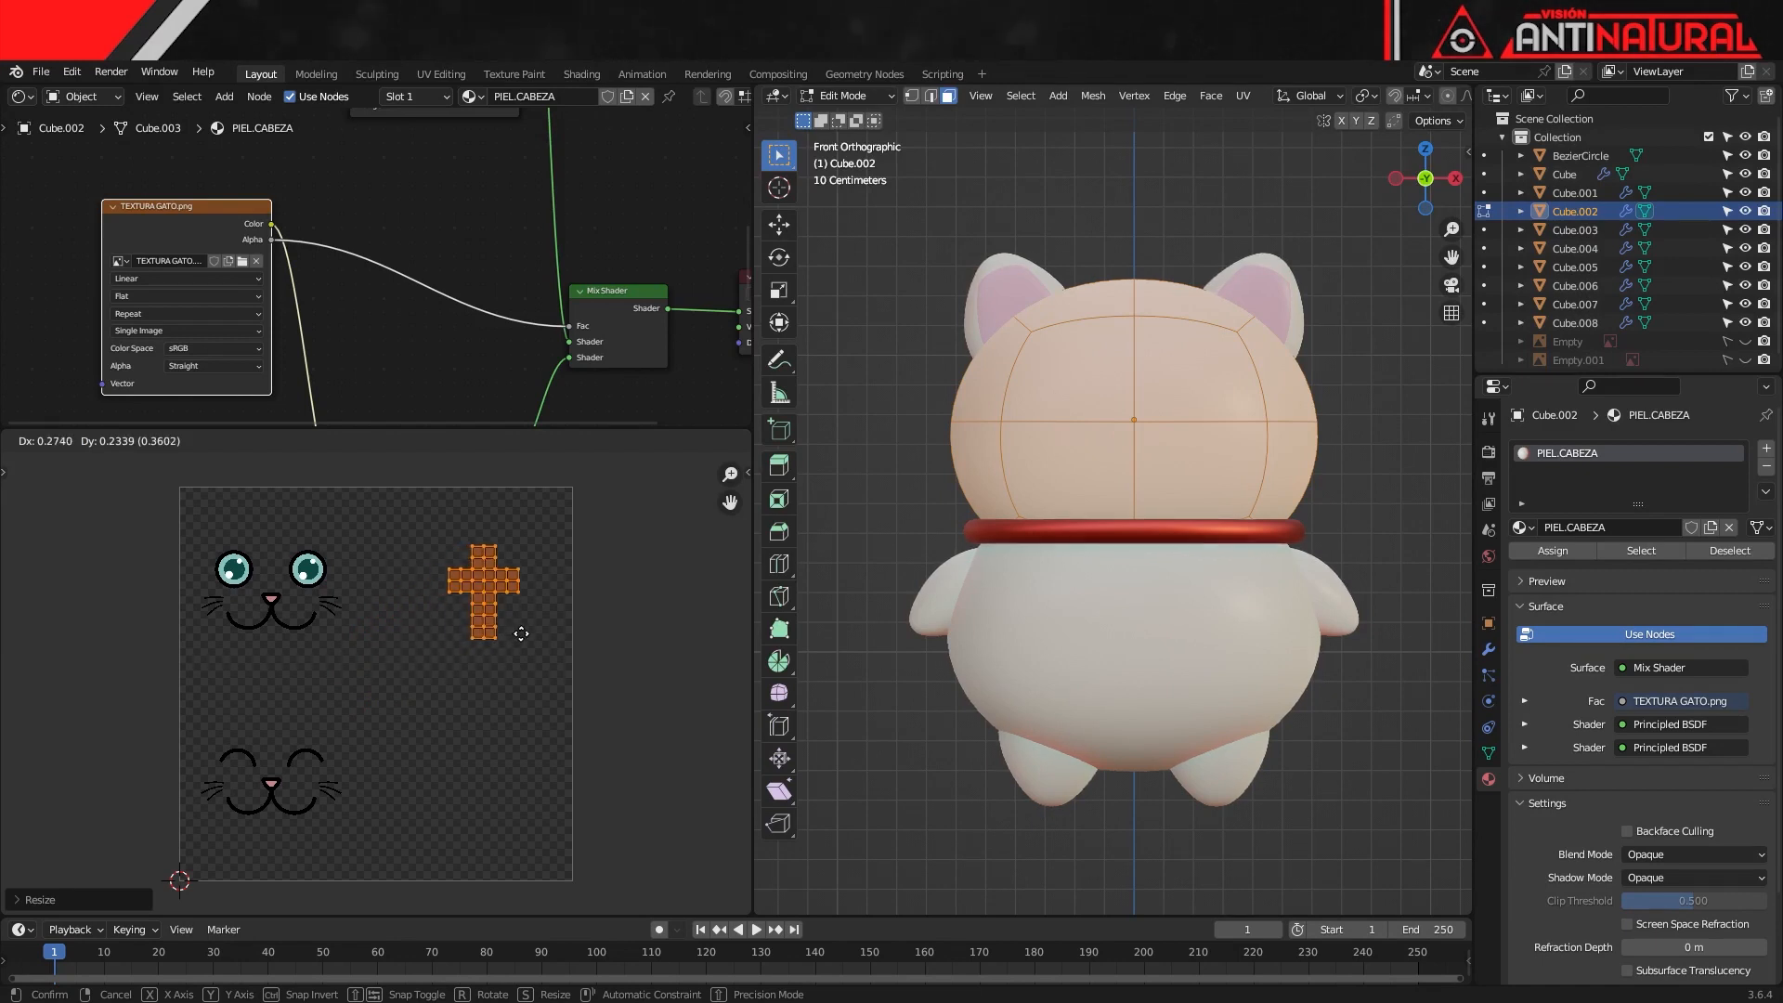
click(521, 633)
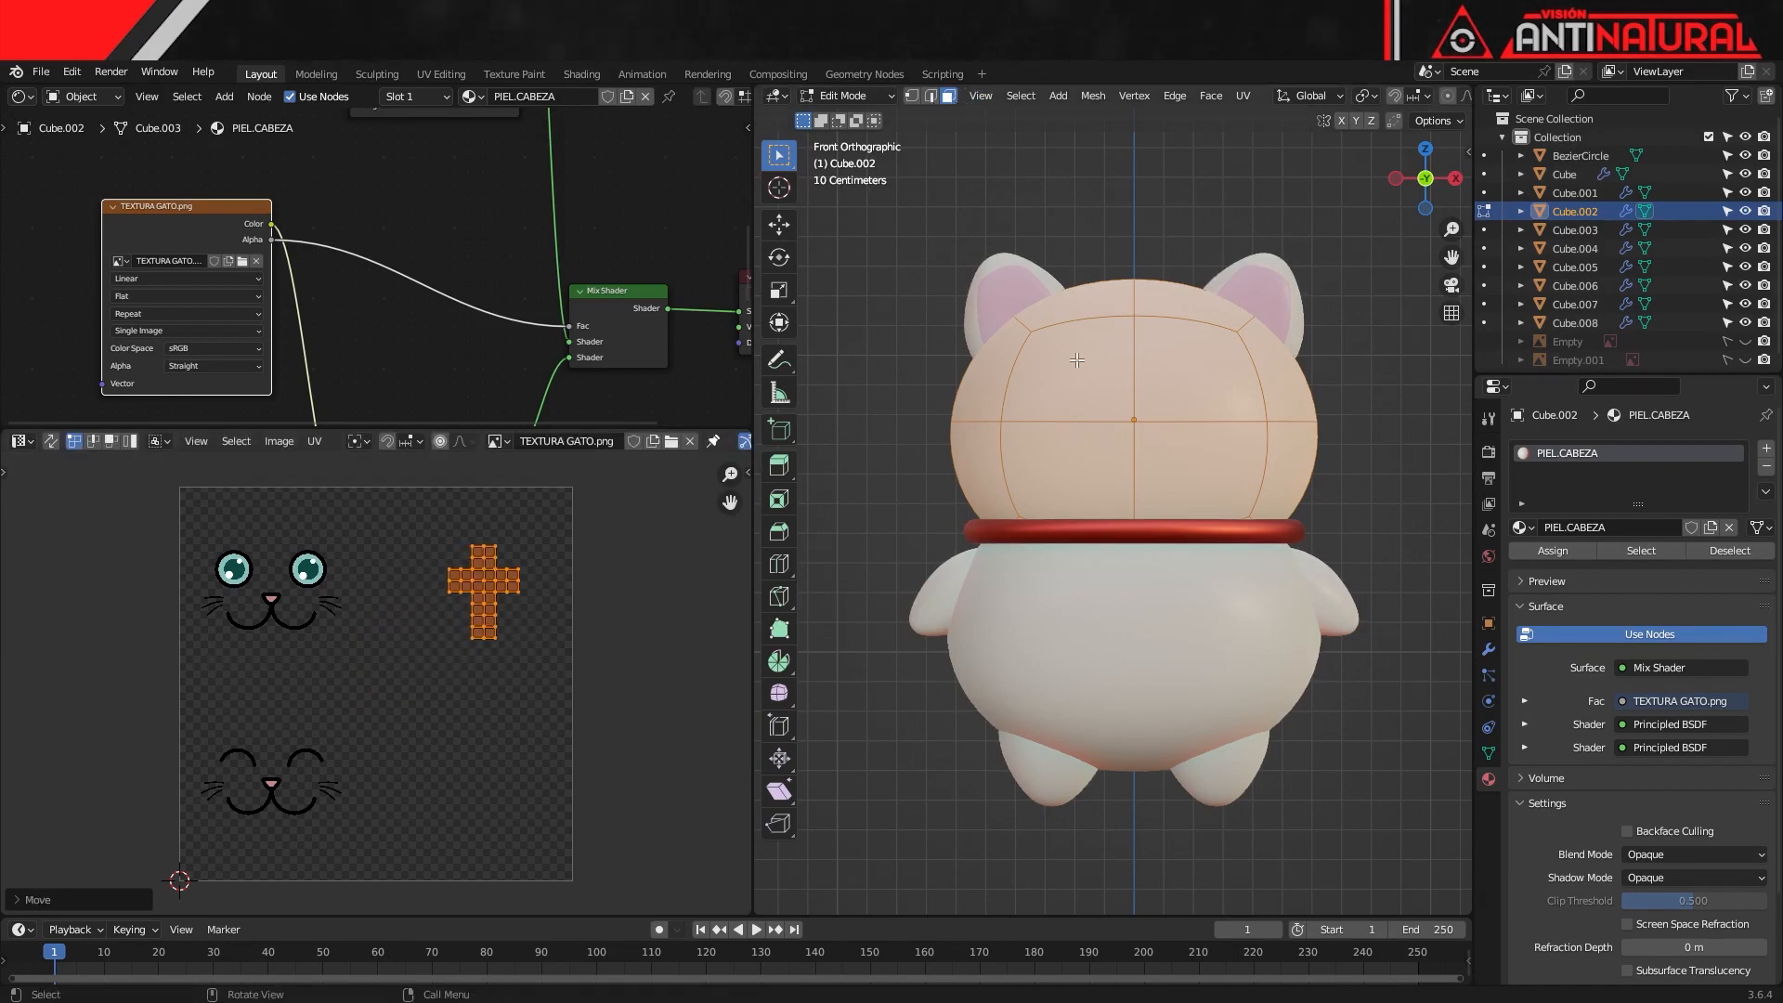
Select the head's four front faces, then move and enlarge their UVs to cover the open-eyed cat face
click(1096, 418)
shift+click(1199, 401)
shift+click(1087, 483)
shift+click(1152, 465)
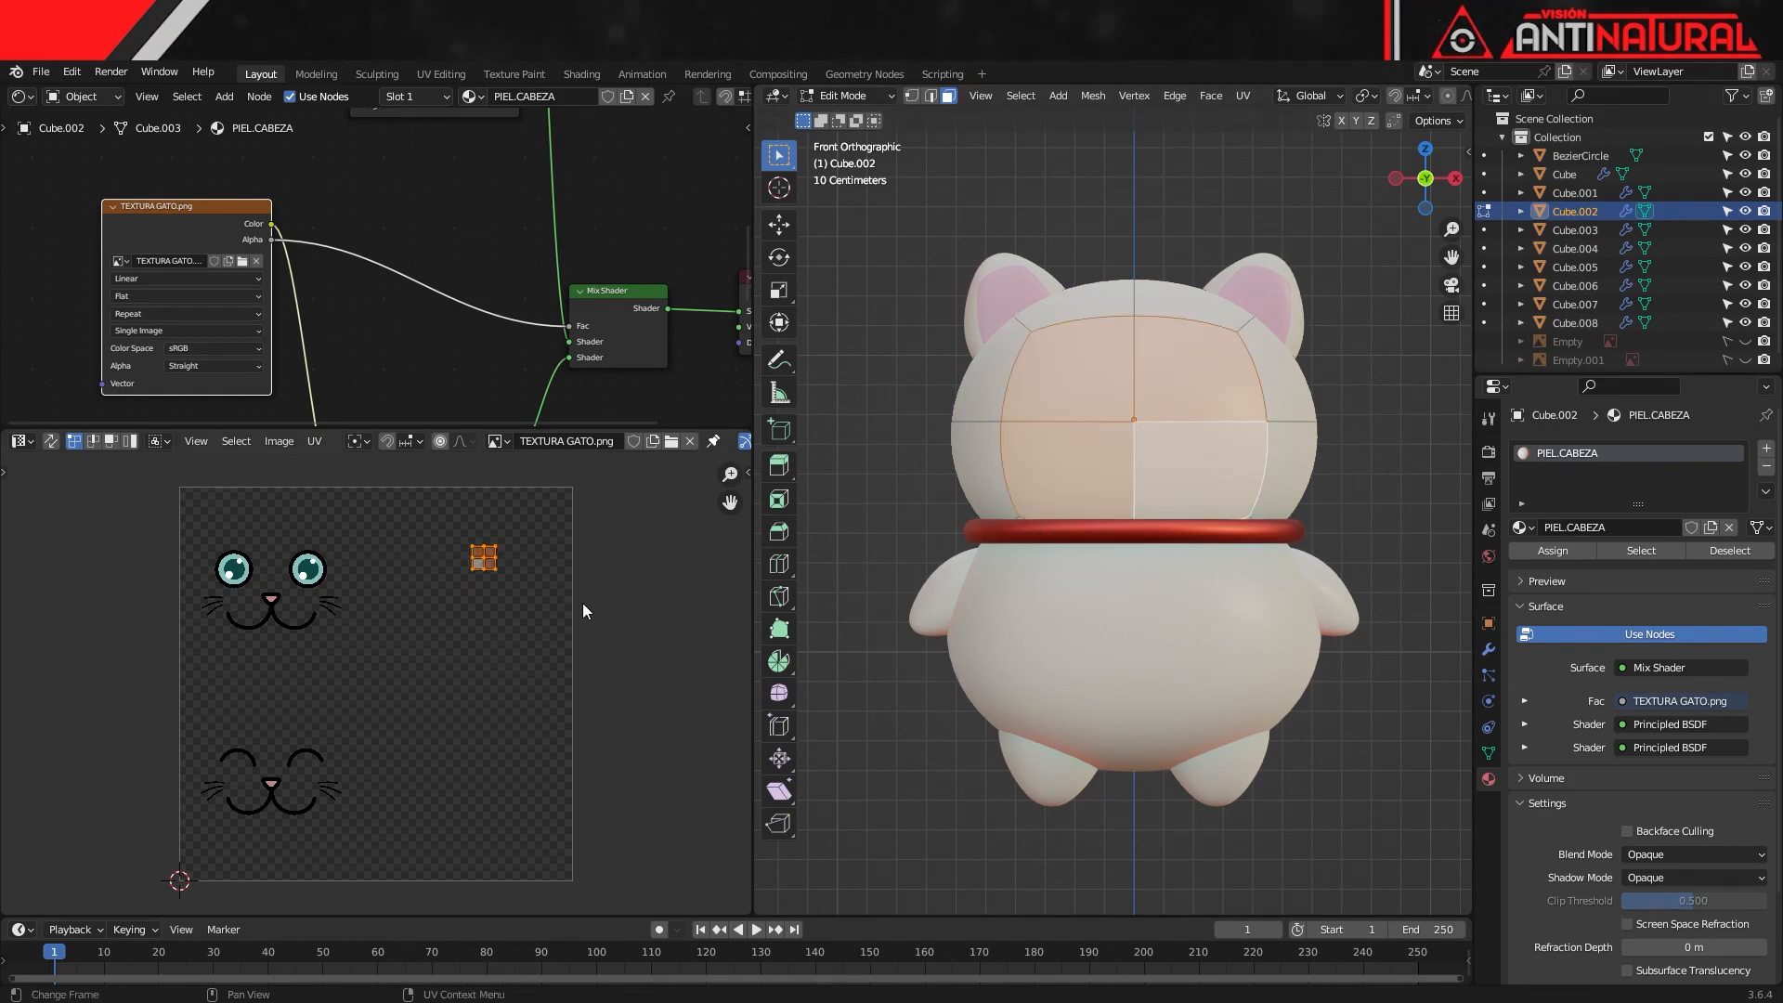
key(g)
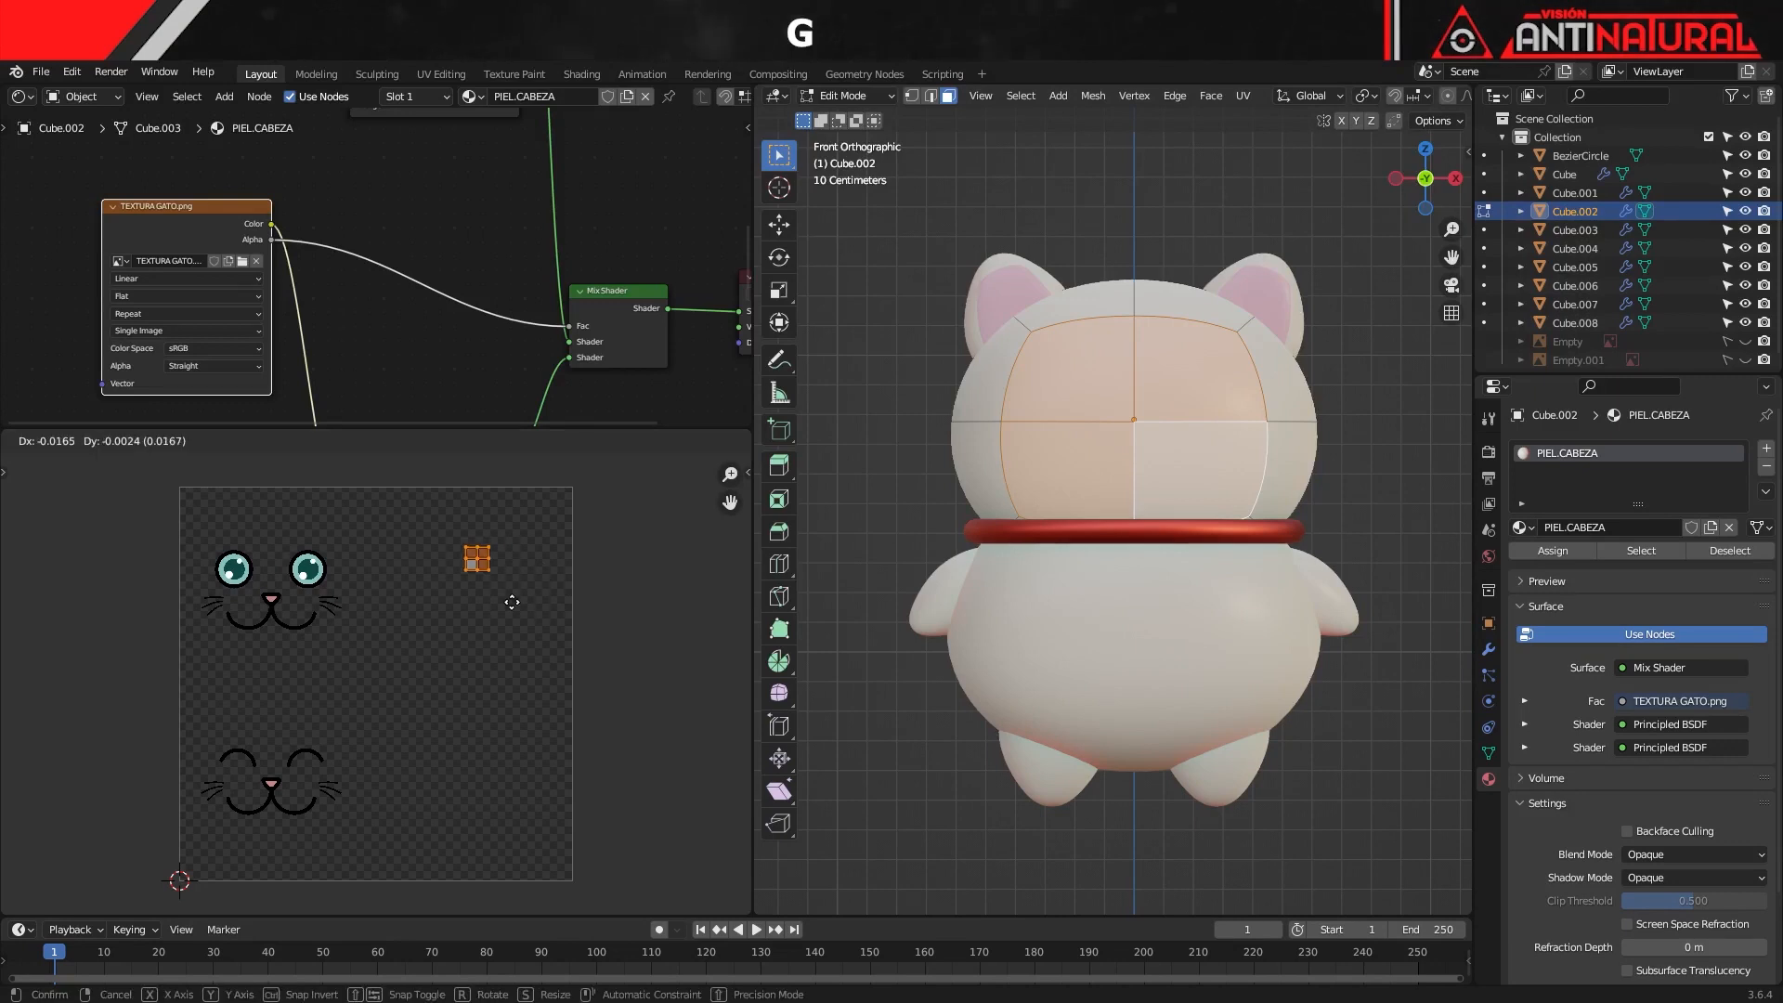
click(323, 636)
key(s)
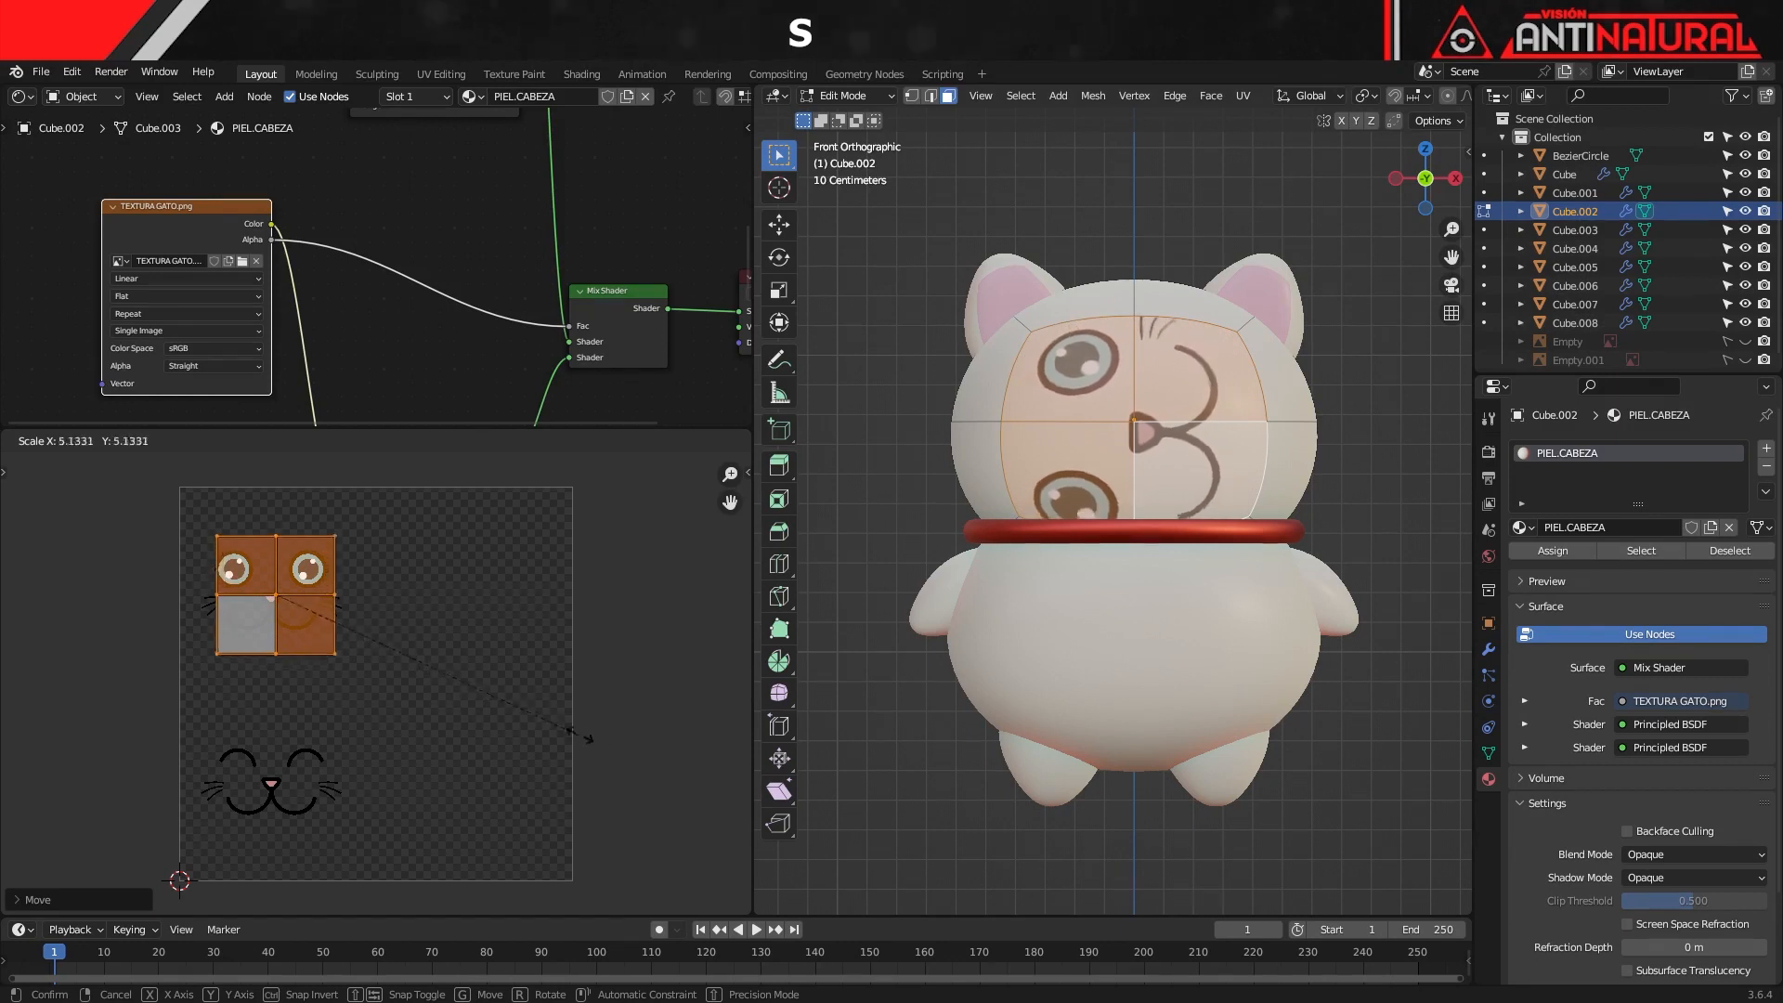
click(463, 689)
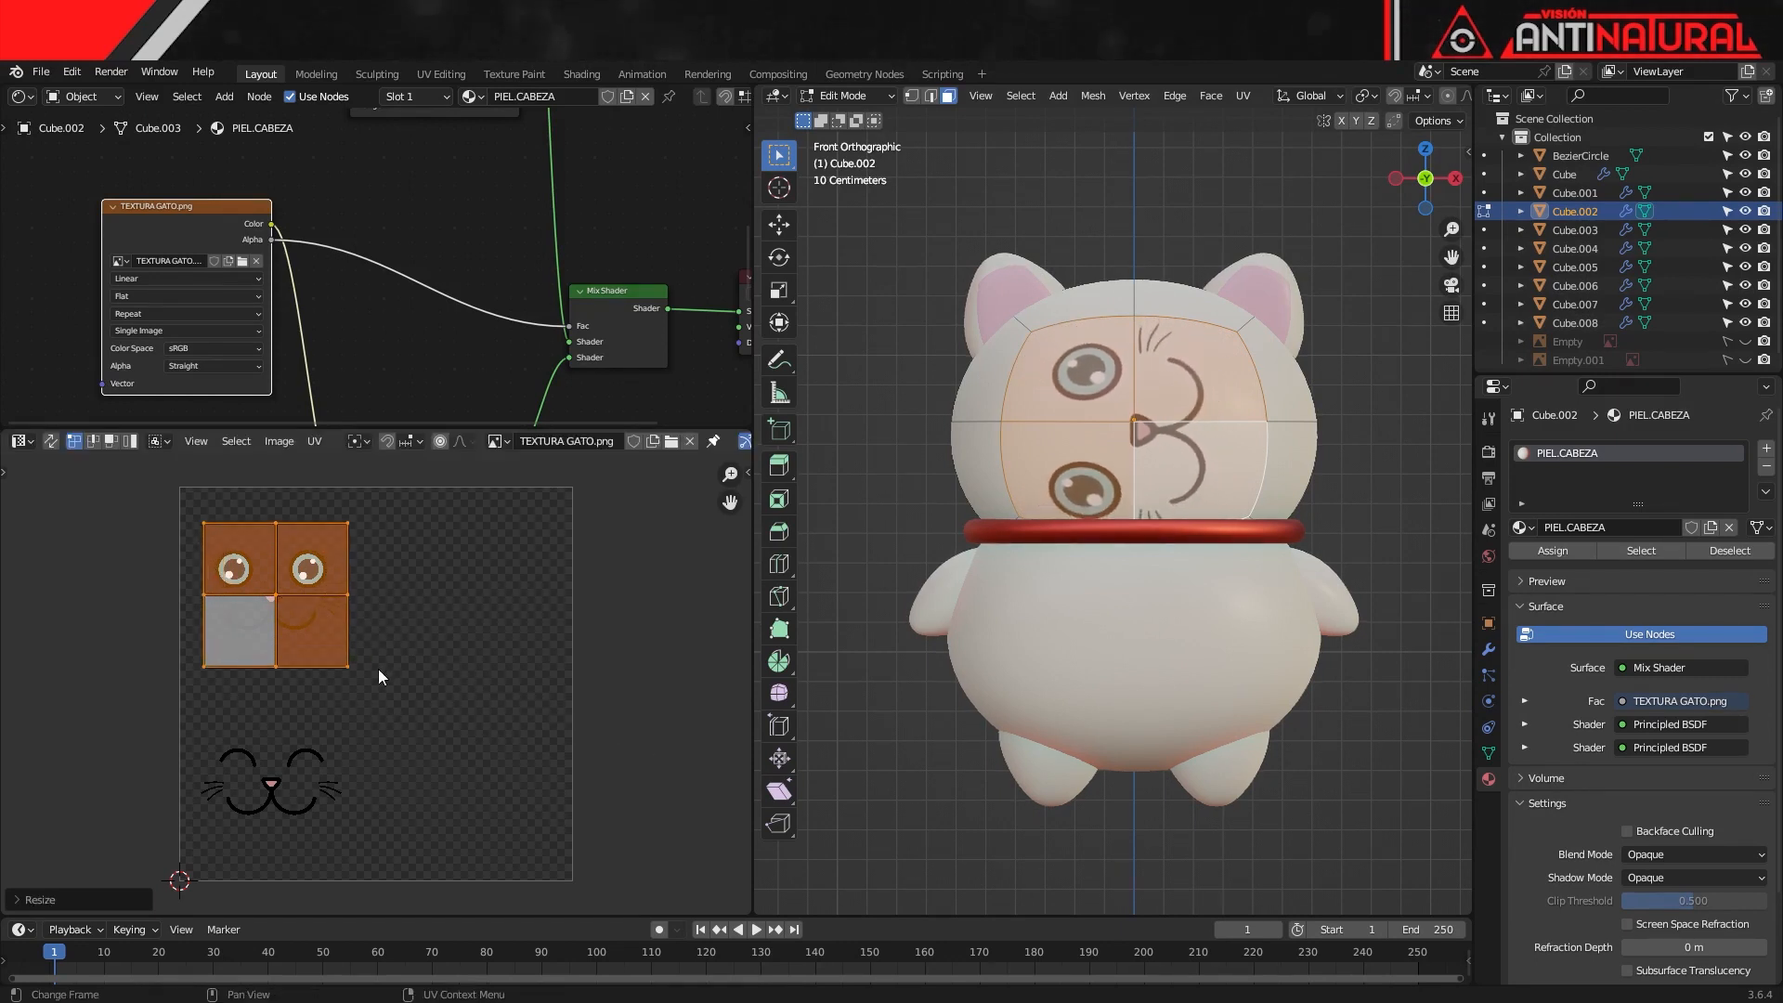
Rotate the front UVs about -90 degrees to set the face upright, centre it with a slight X move, and leave Edit Mode
key(r)
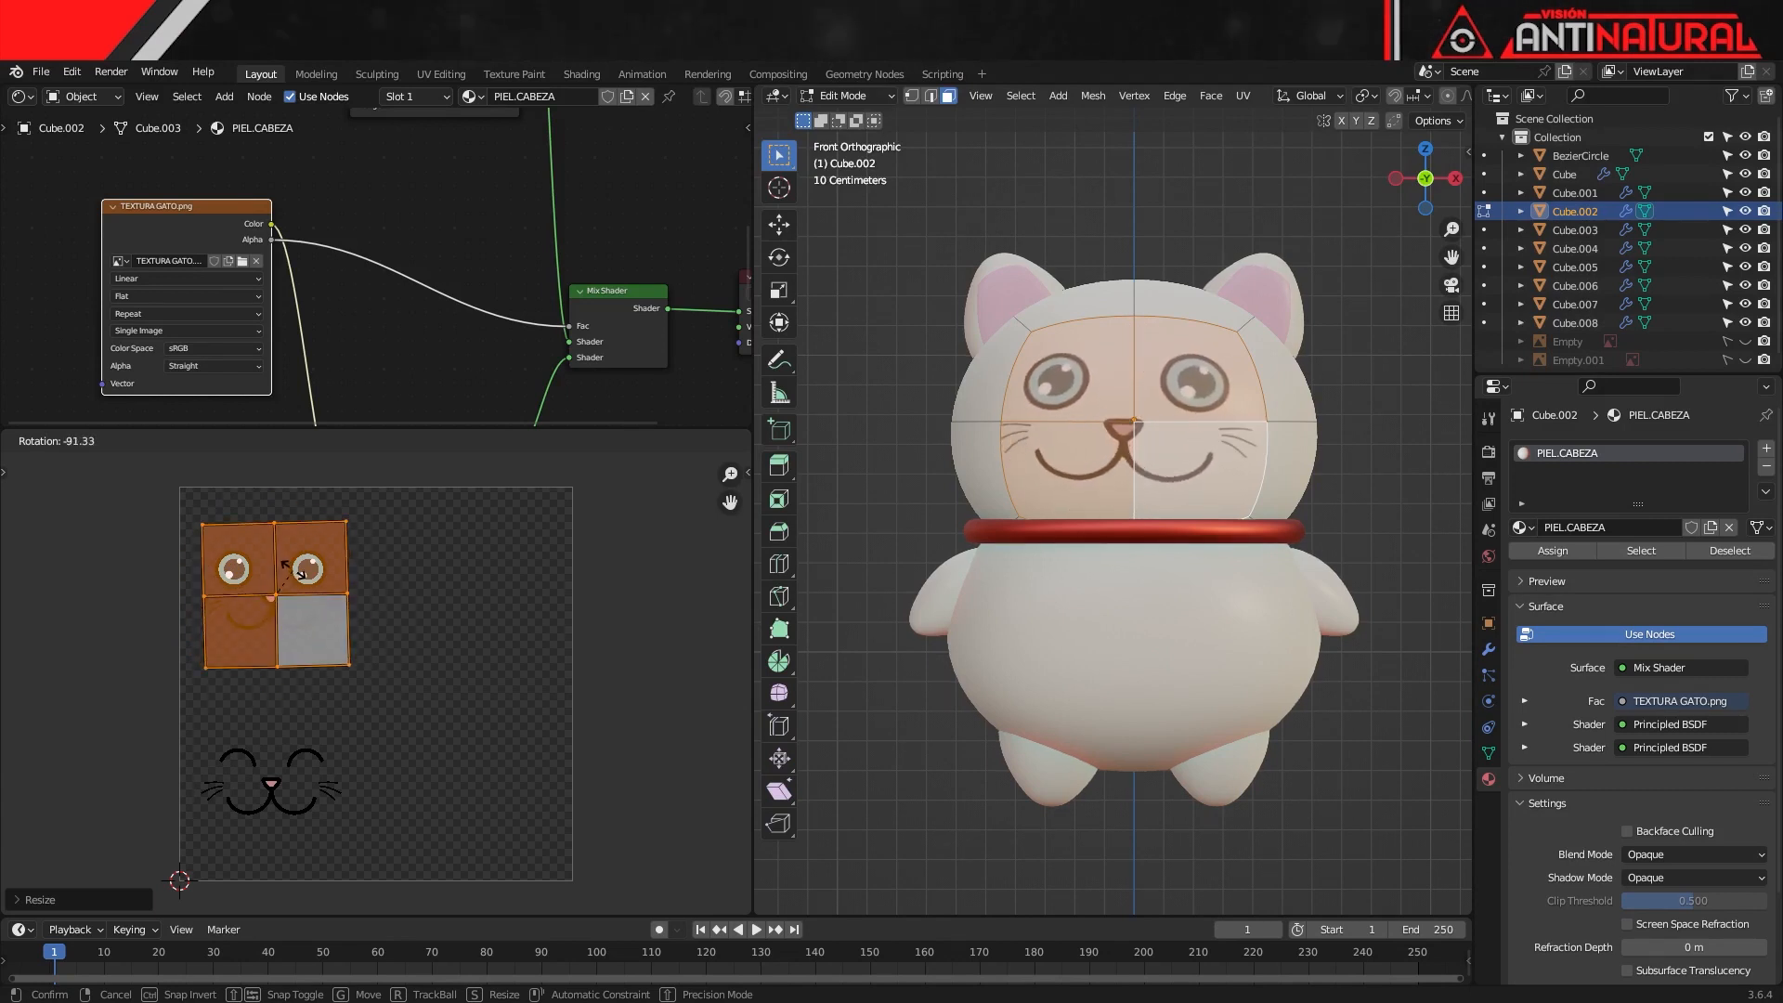
click(337, 511)
key(g)
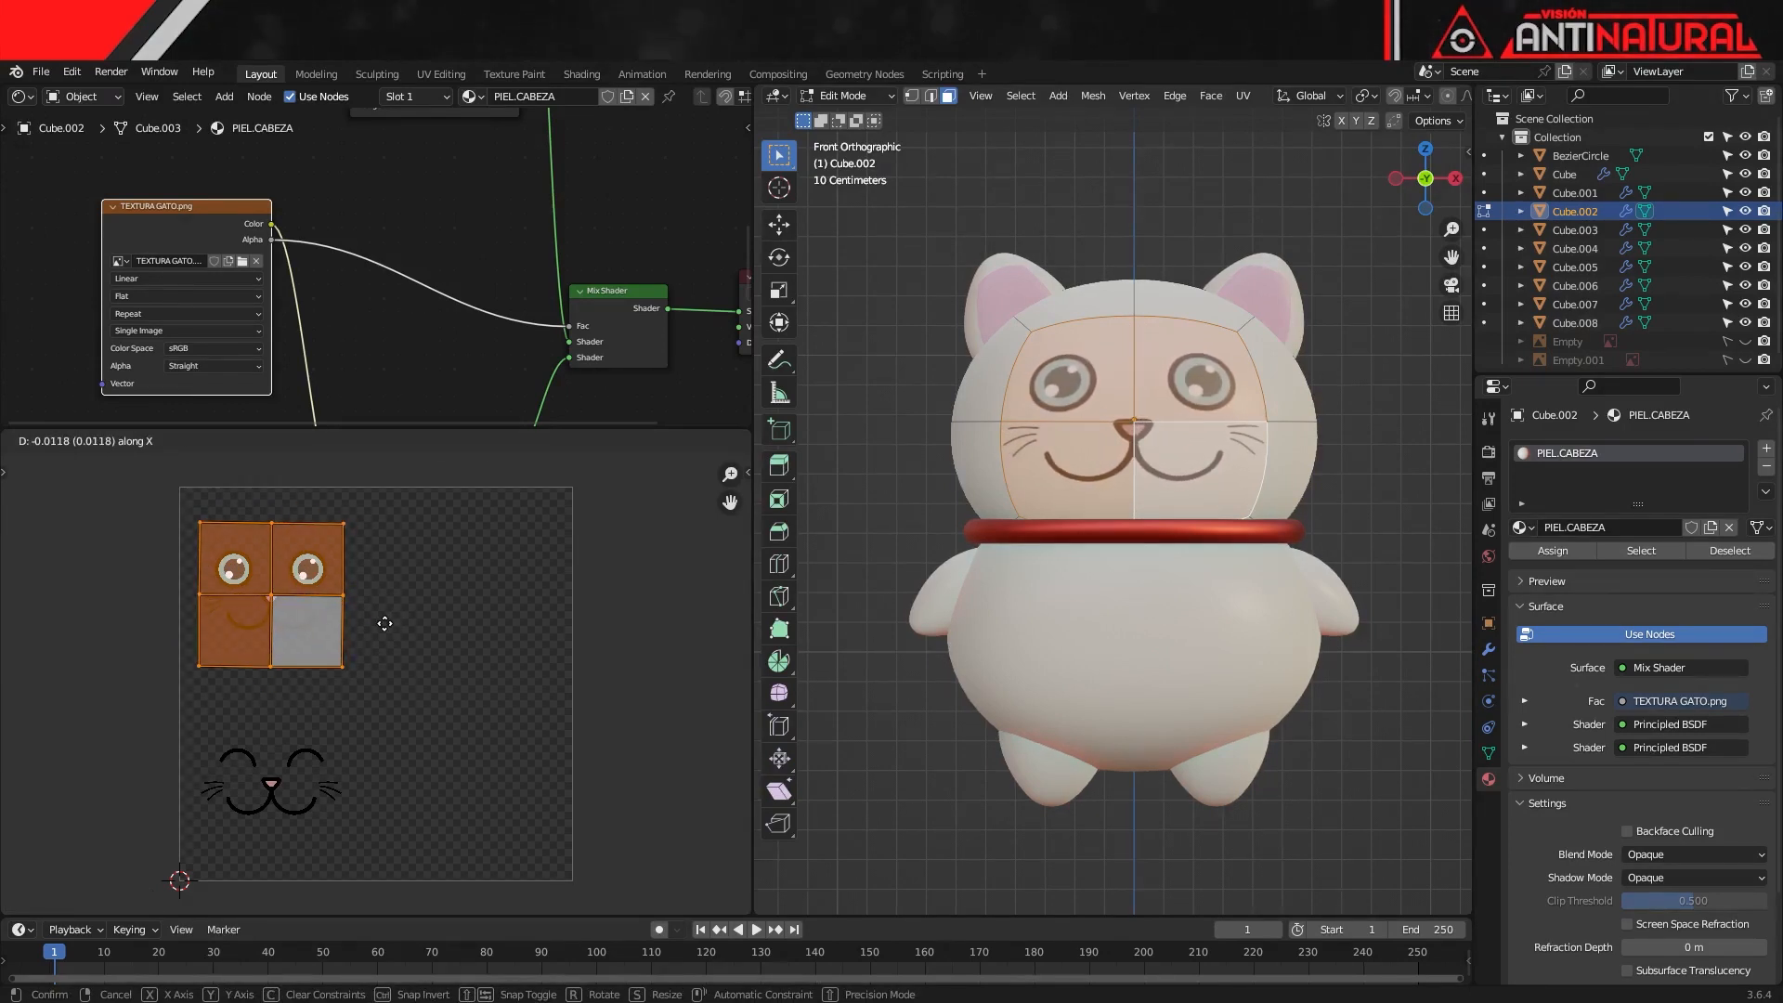
click(384, 623)
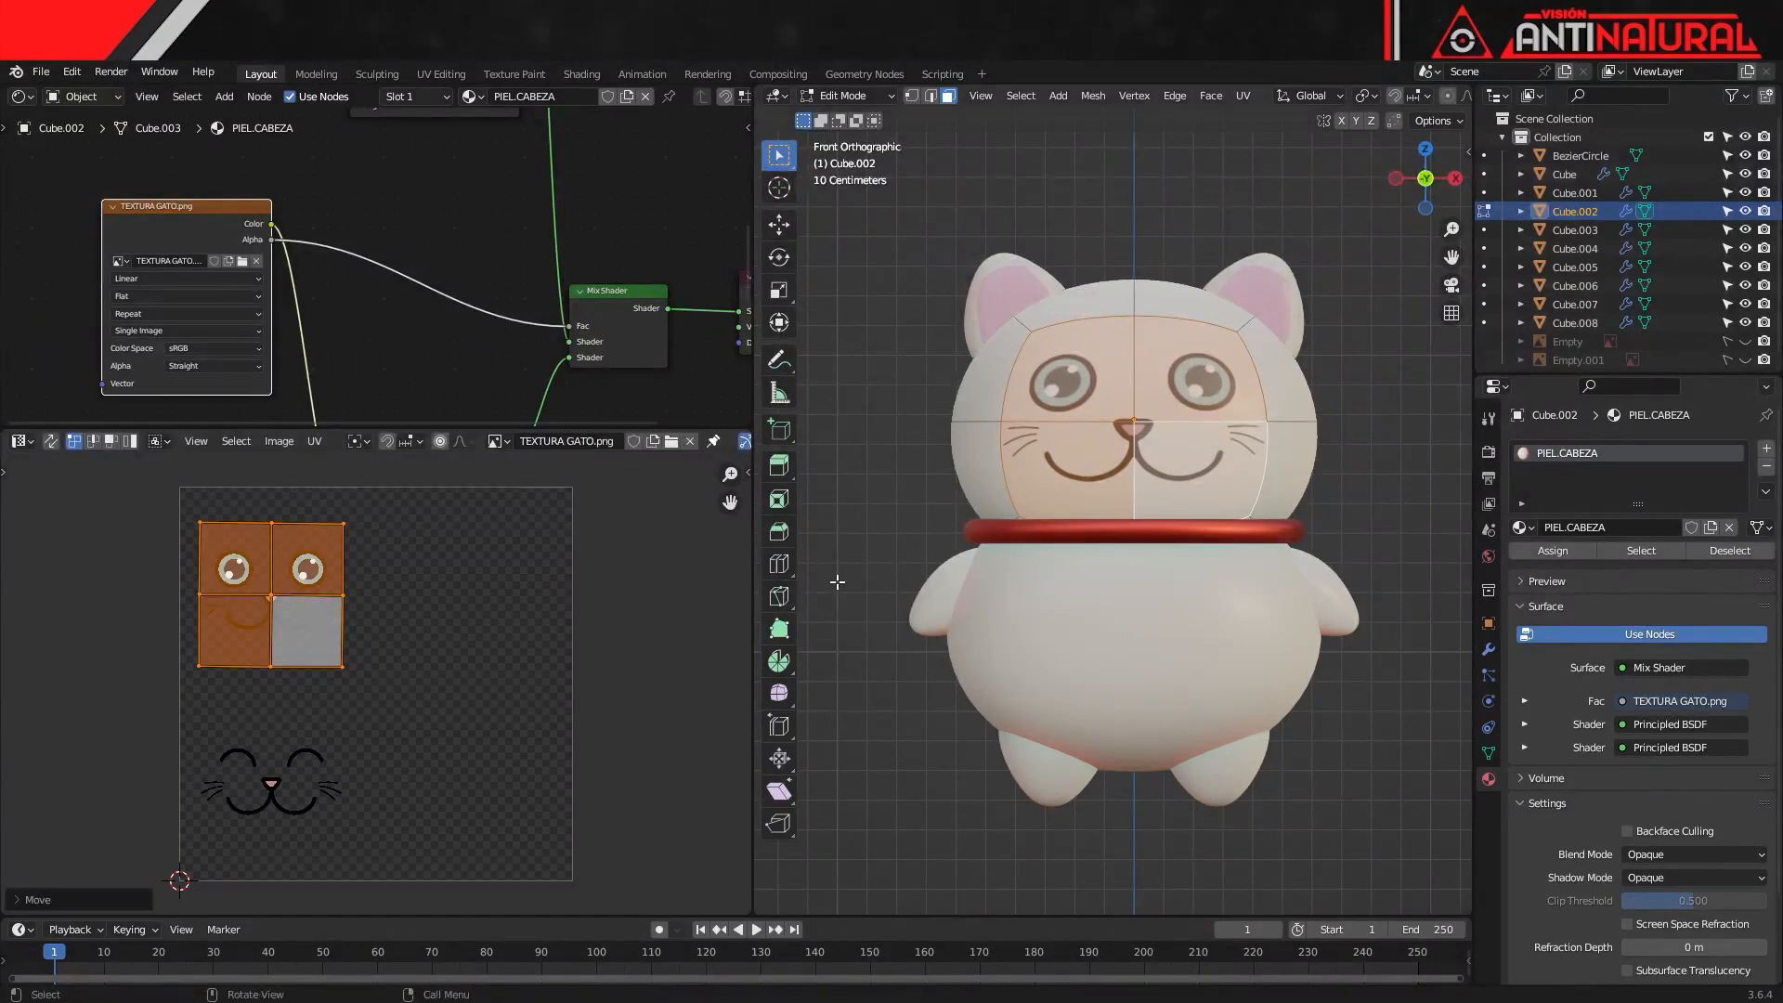
key(Tab)
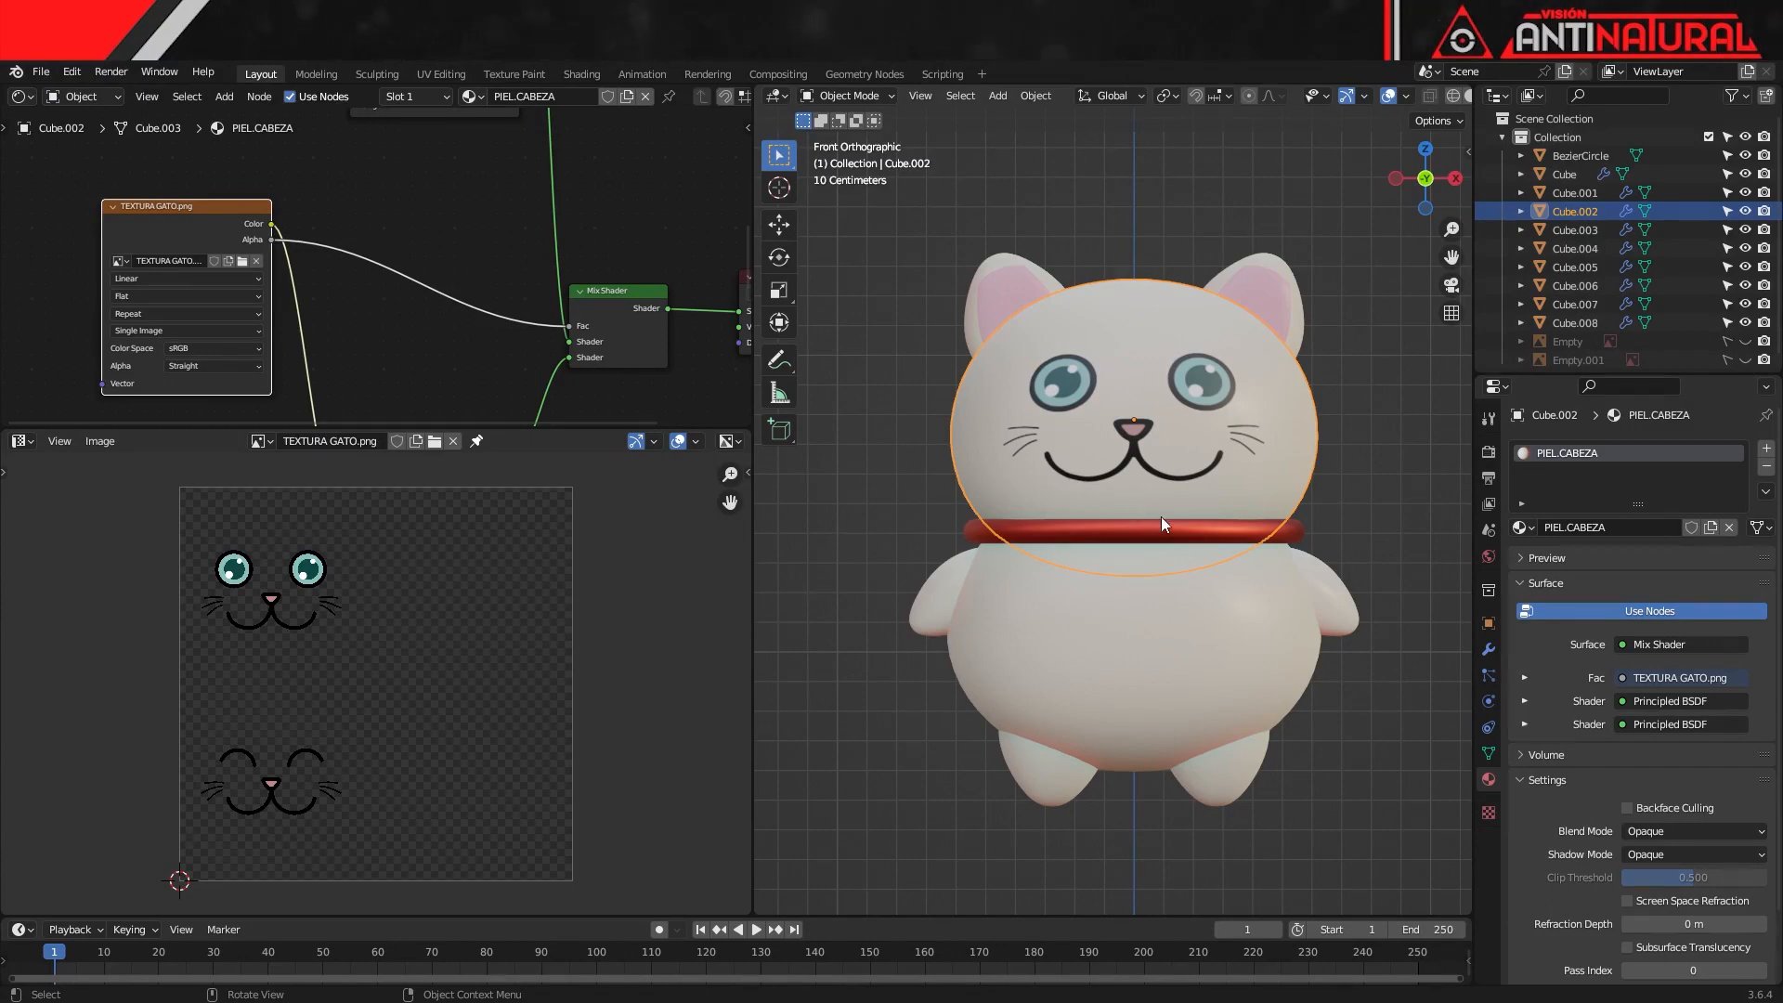
Enlarge the Shader Editor and set the face texture's Principled BSDF to Specular 0.295 and Roughness 0.141
scroll(1156, 388, up, 2)
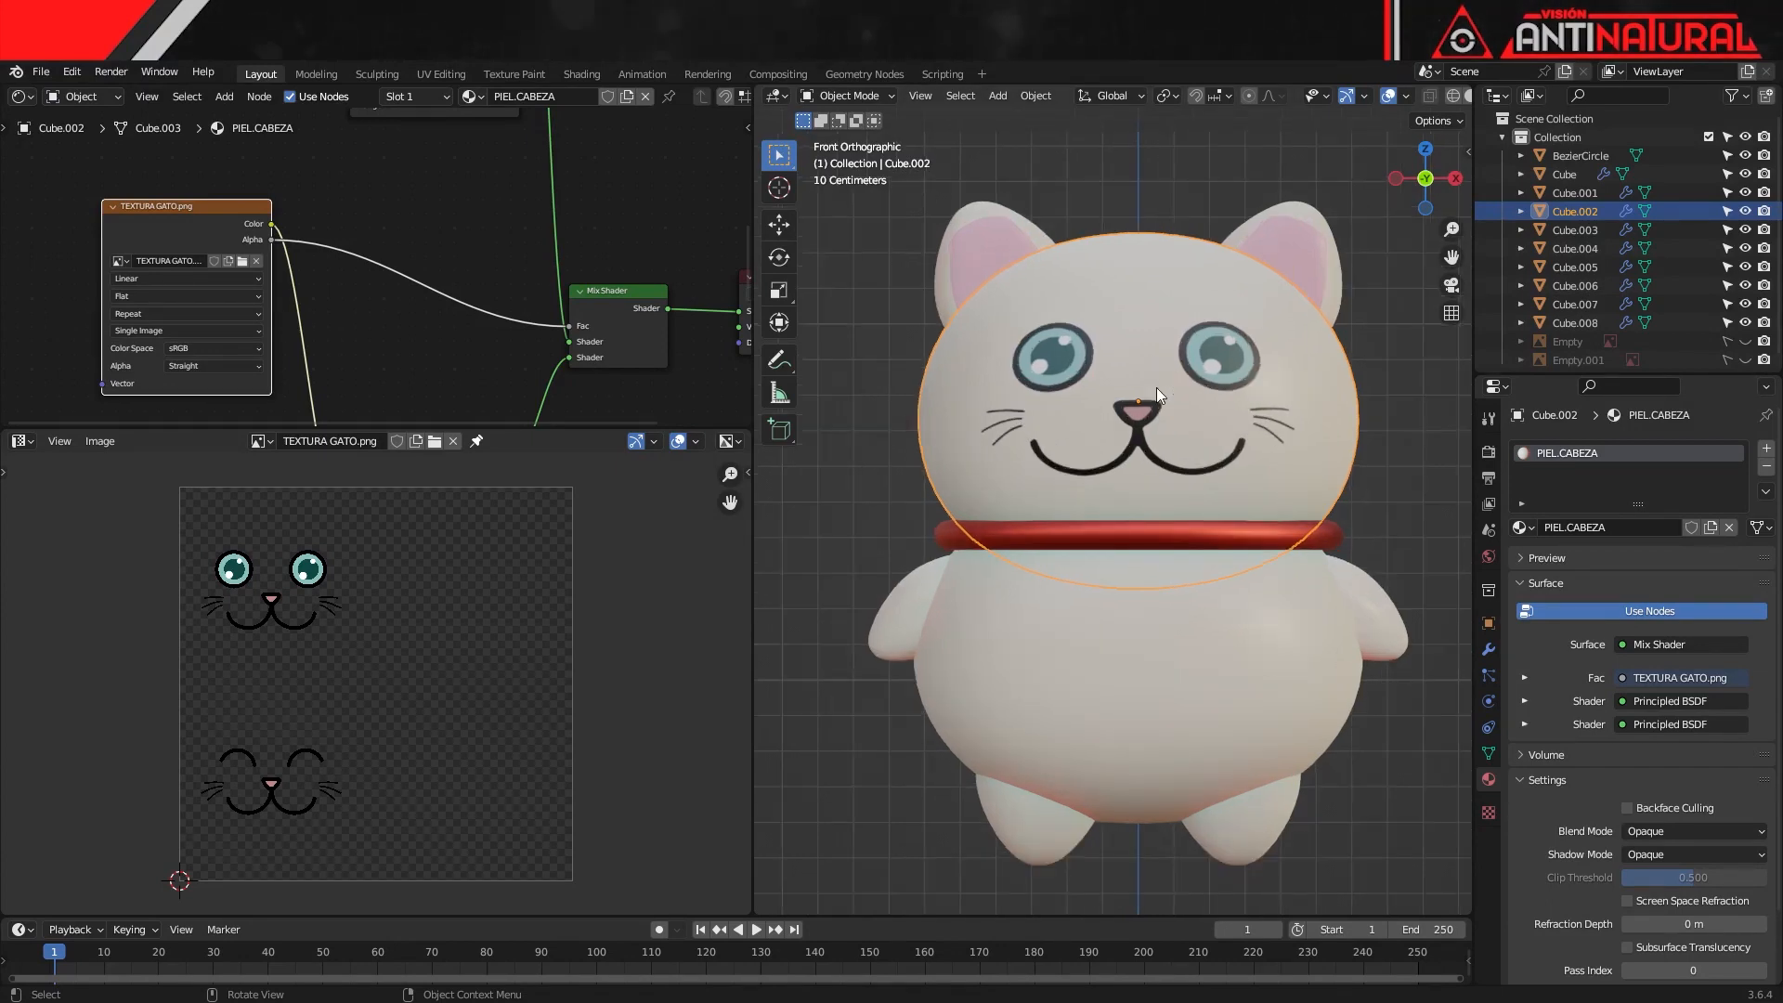
scroll(1145, 392, down, 1)
middle_drag(1141, 399, 1199, 424)
scroll(1200, 424, up, 2)
drag(585, 428, 586, 734)
middle_drag(585, 669, 546, 515)
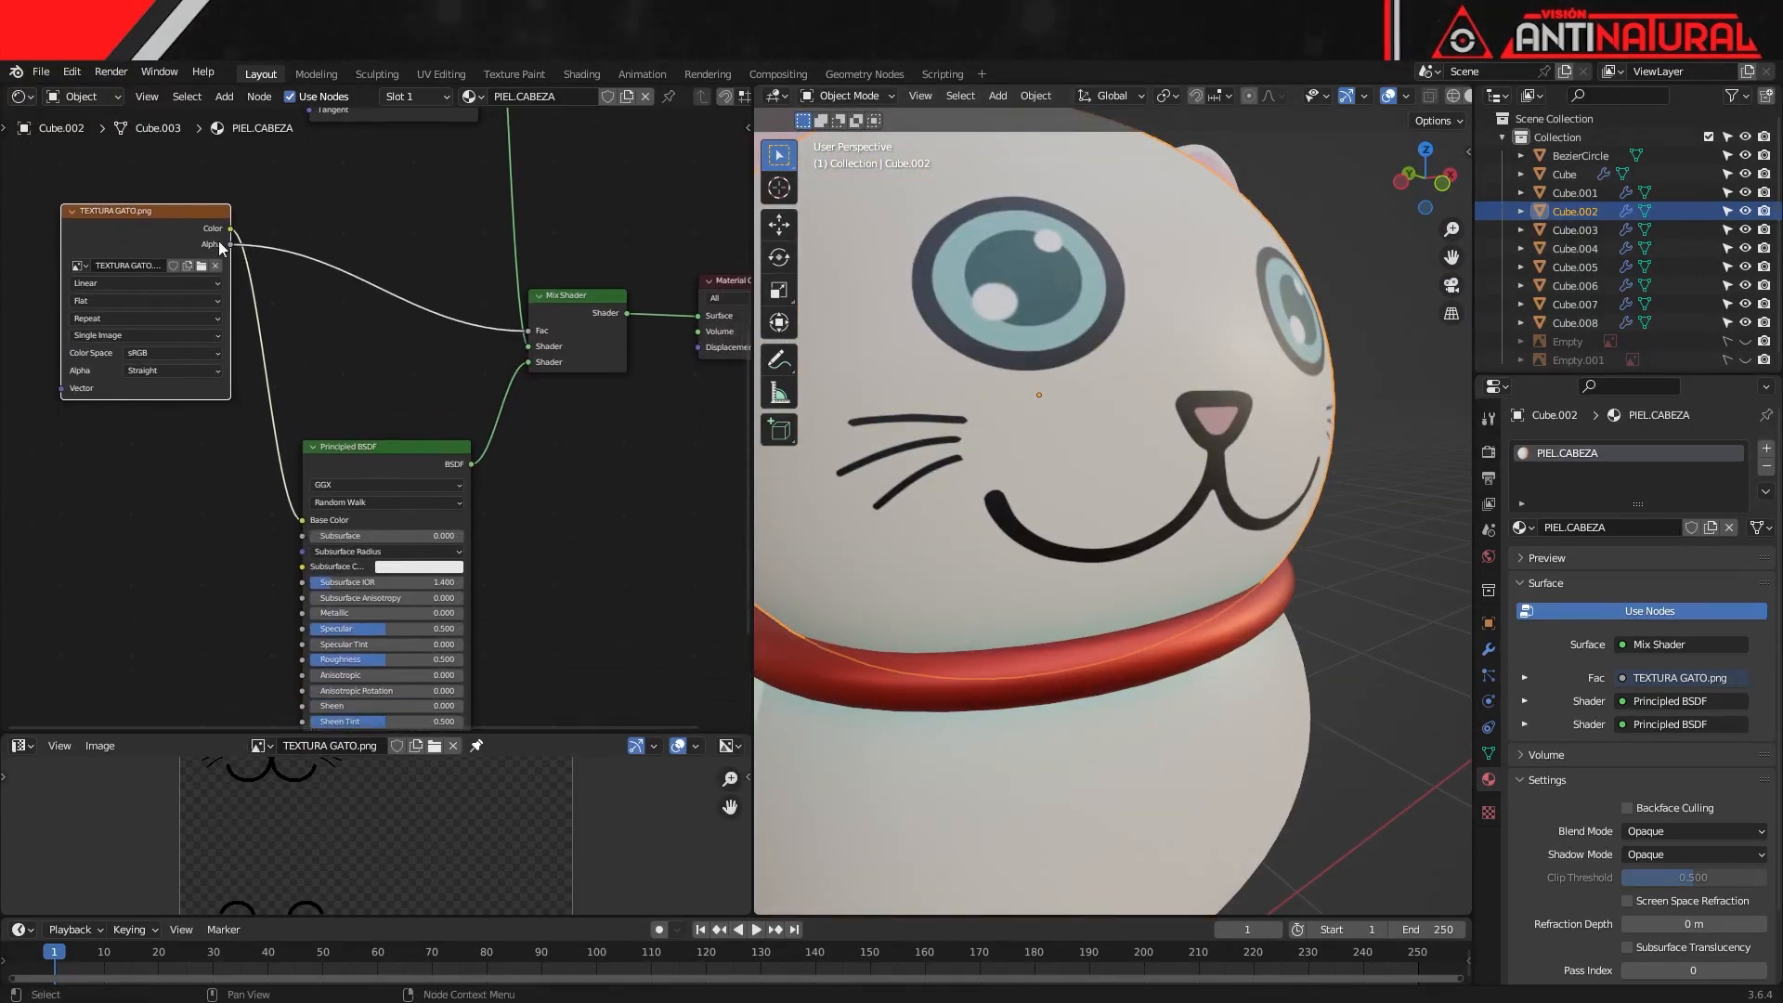
middle_drag(530, 611, 564, 517)
scroll(455, 567, up, 5)
middle_drag(453, 543, 509, 485)
drag(437, 527, 389, 476)
middle_drag(1045, 527, 1145, 522)
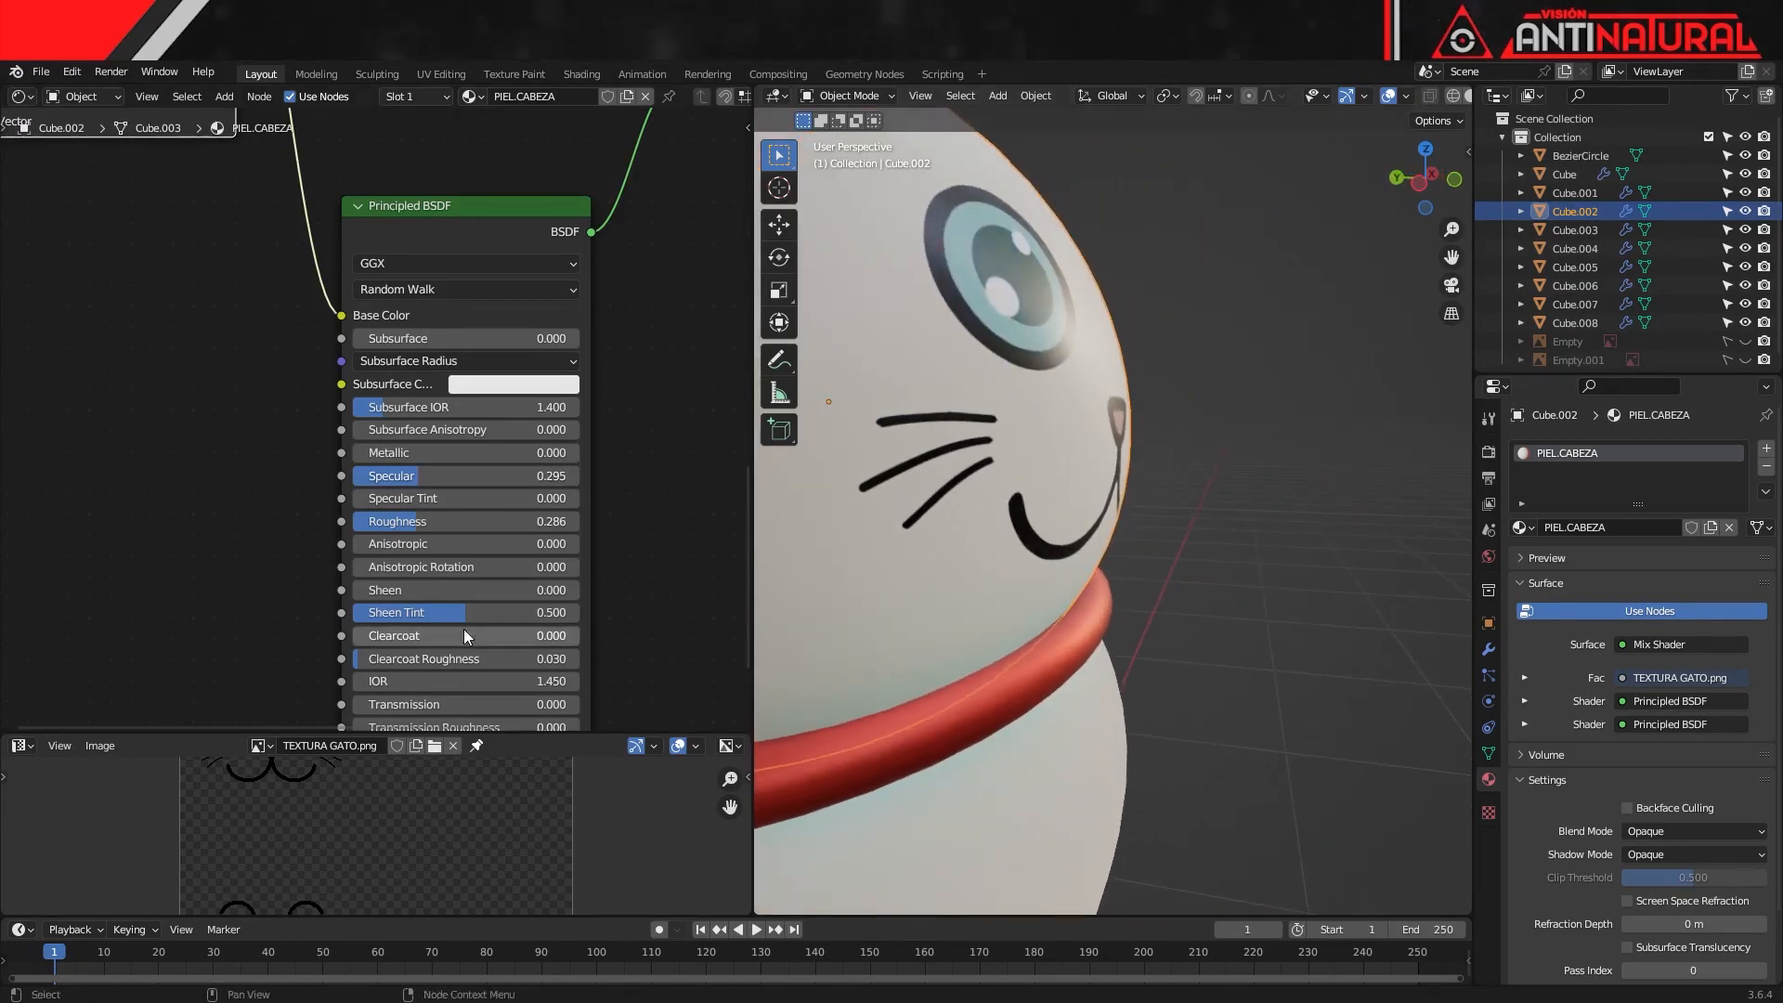
drag(407, 522, 369, 522)
Return to the front view, merge the UV and Shader Editors into a single large 3D viewport, and deselect the head
key(KP_1)
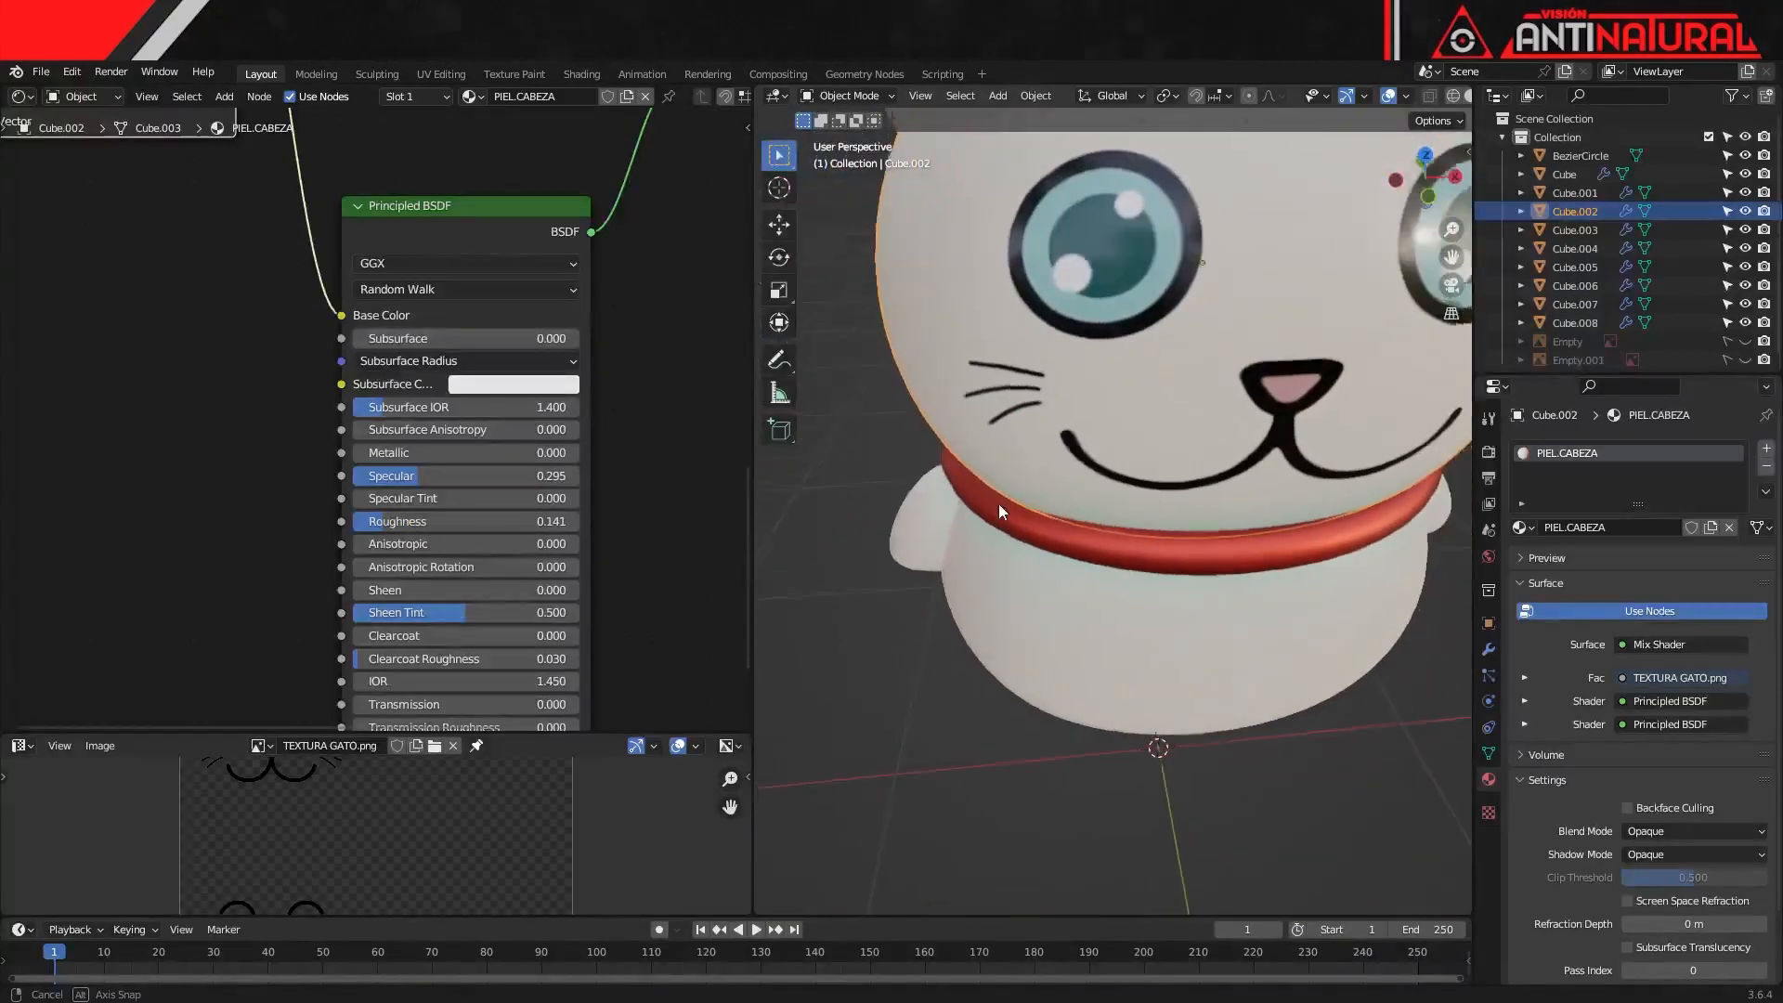
scroll(1024, 426, up, 5)
scroll(1023, 428, down, 6)
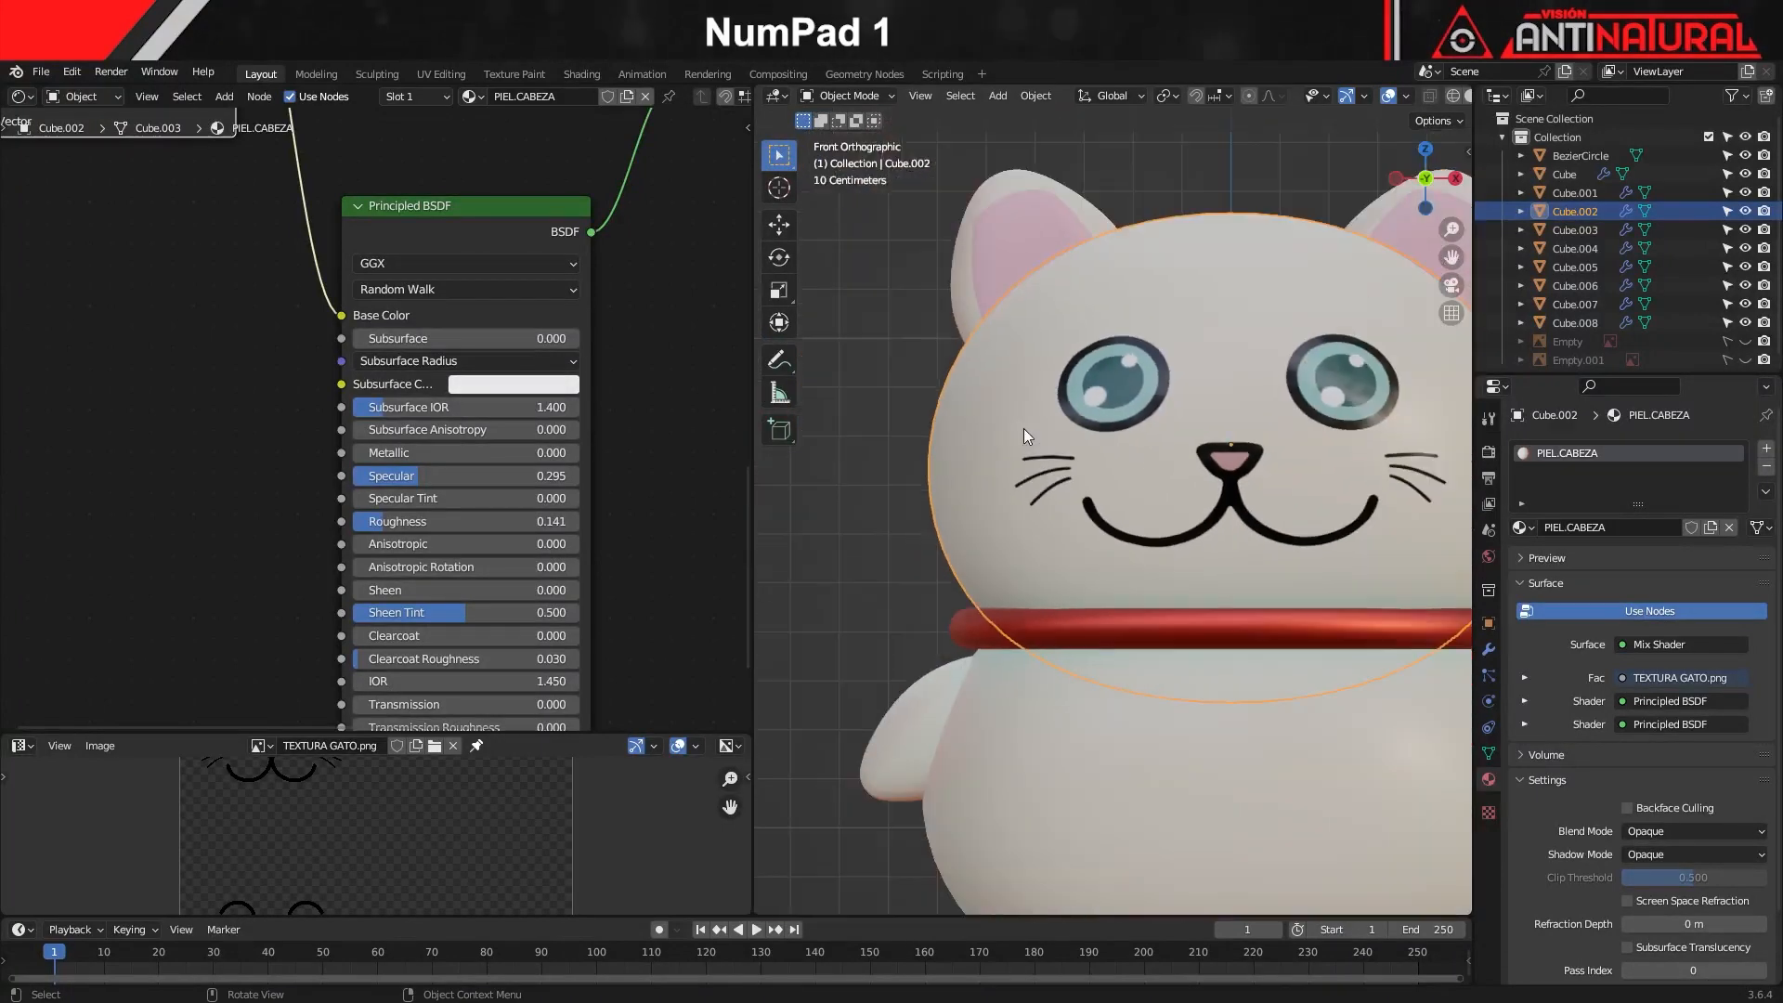
scroll(1081, 481, up, 2)
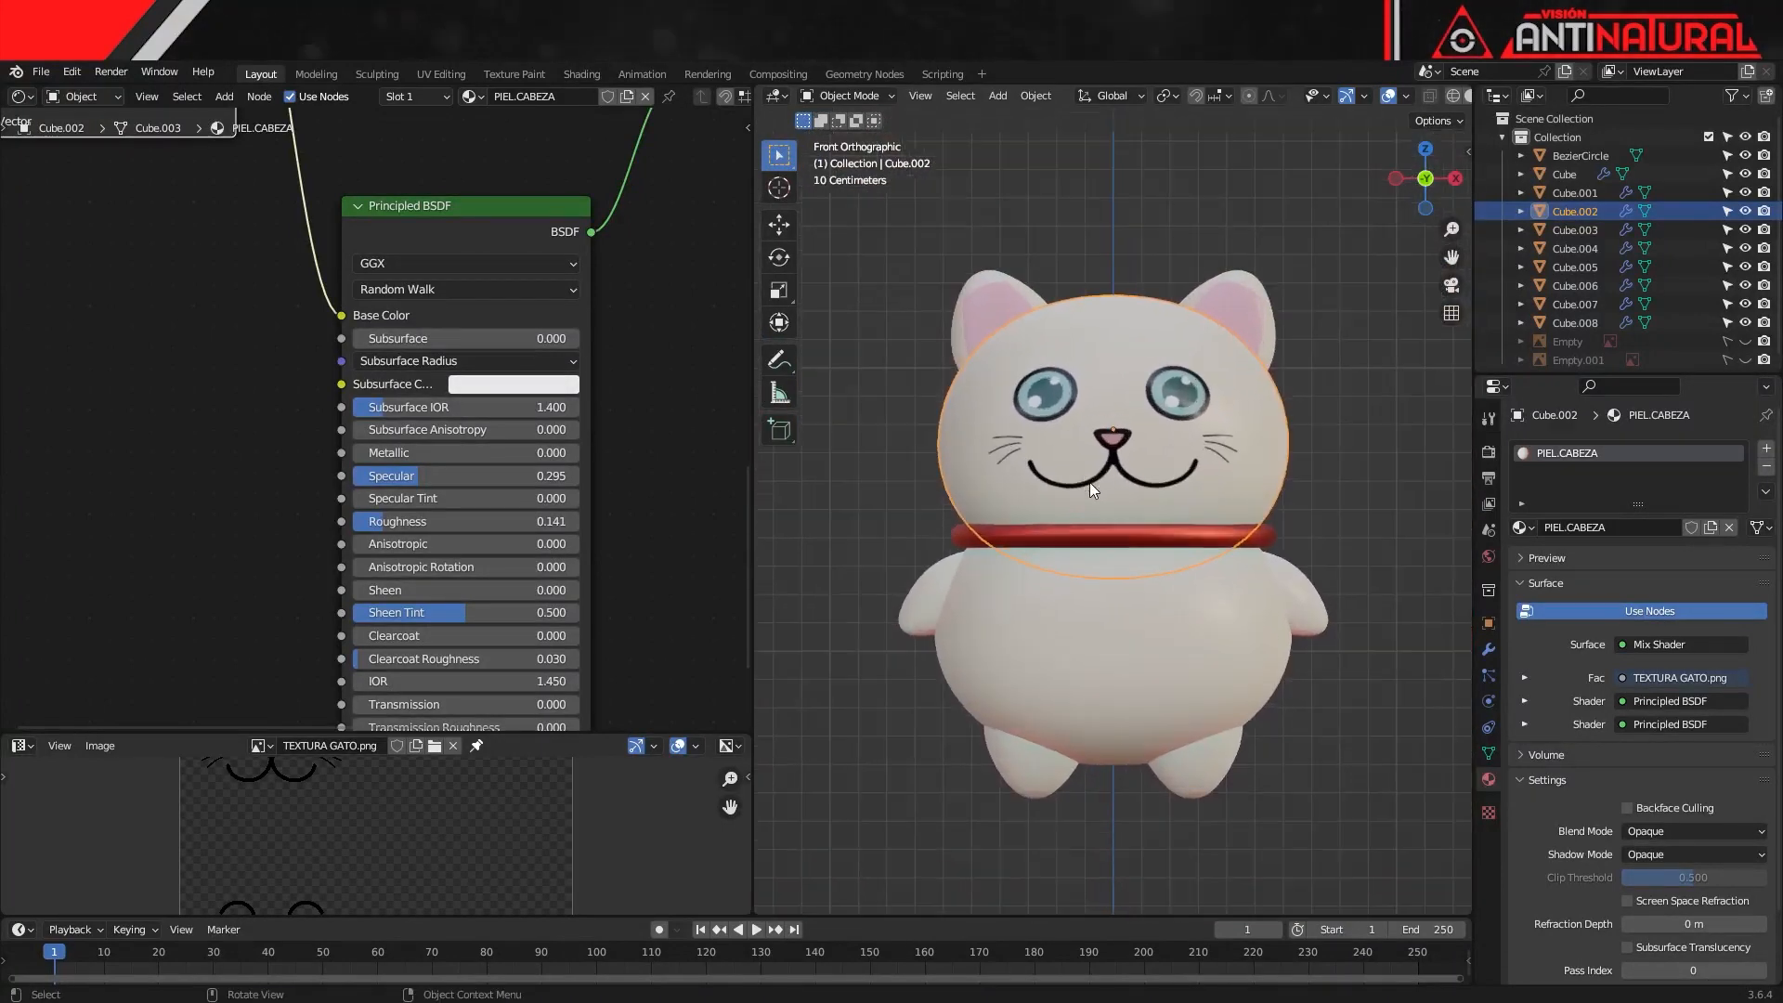
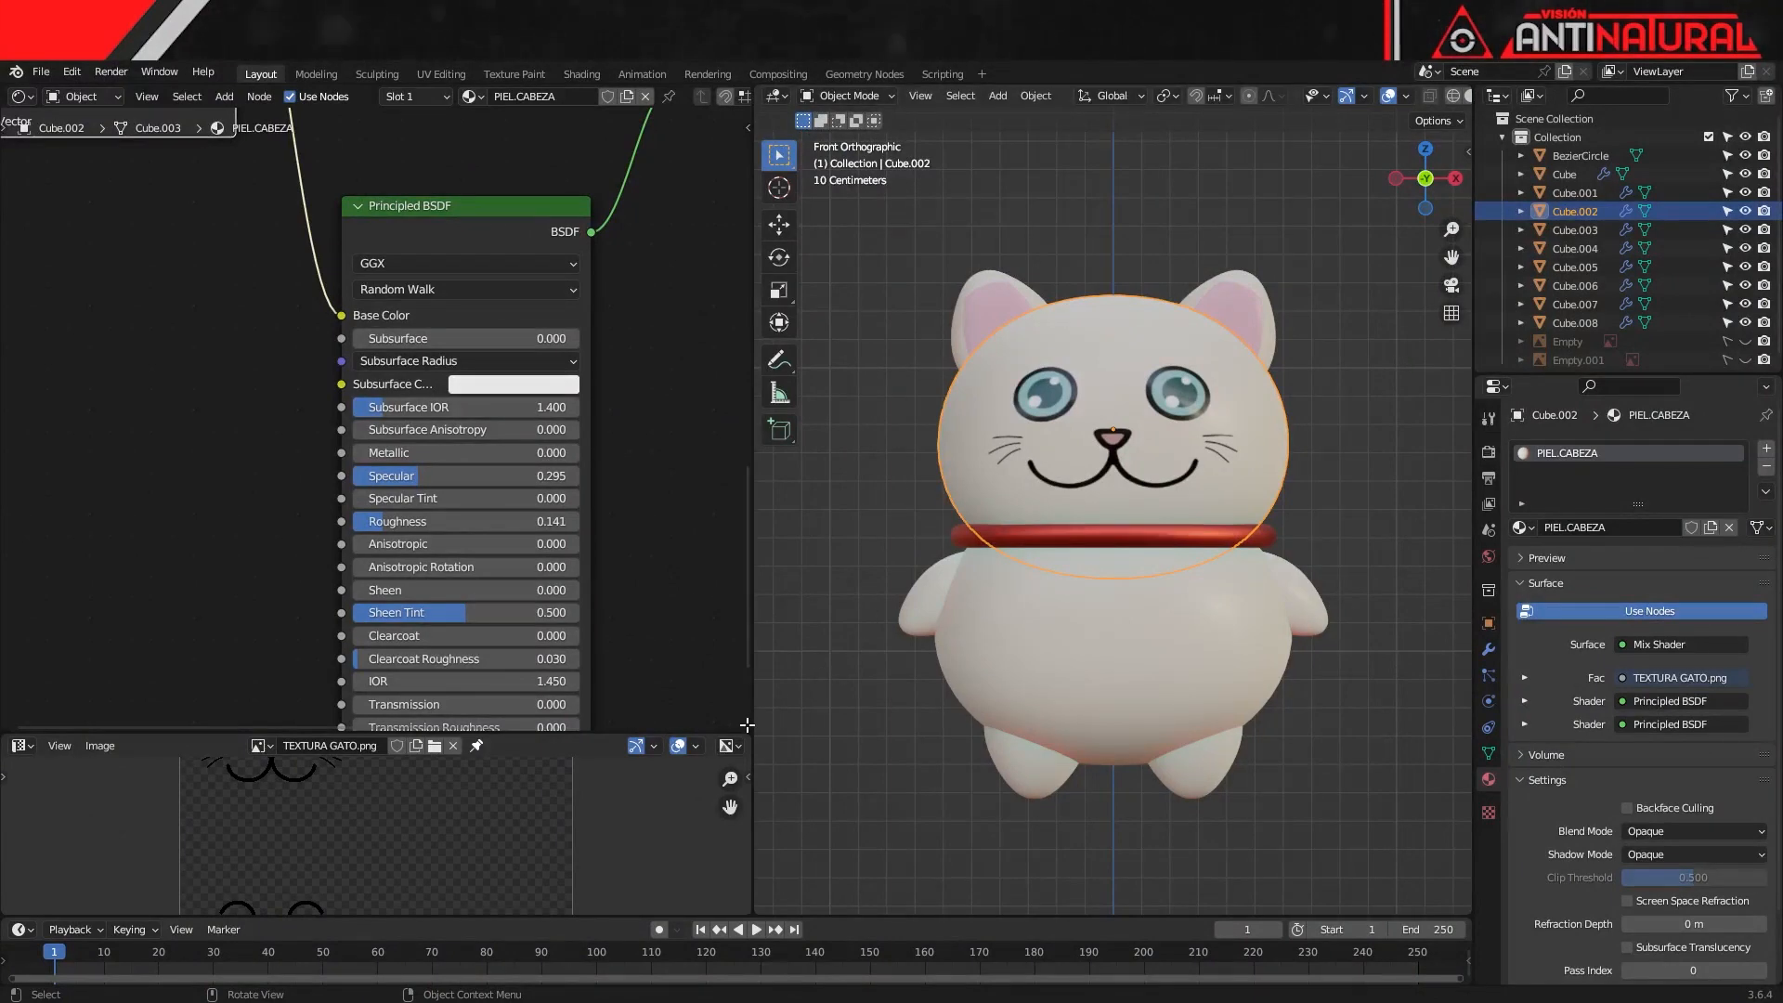
drag(747, 725, 744, 782)
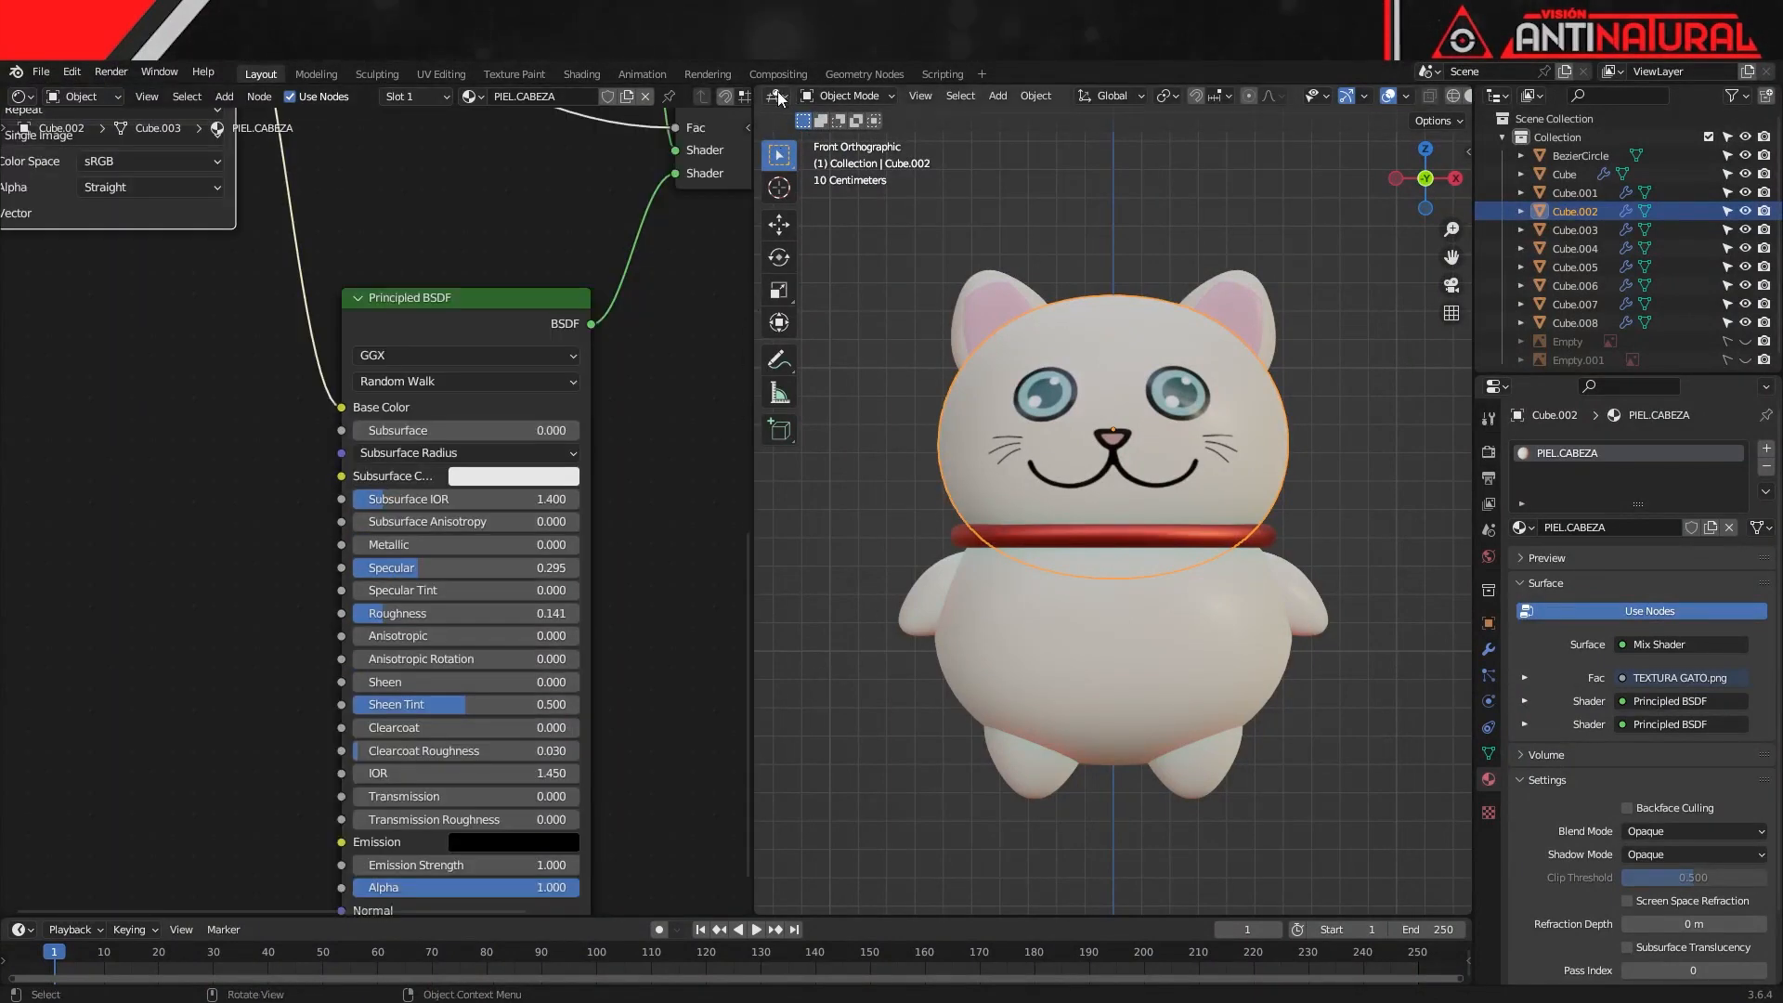
drag(759, 91, 713, 116)
click(1244, 213)
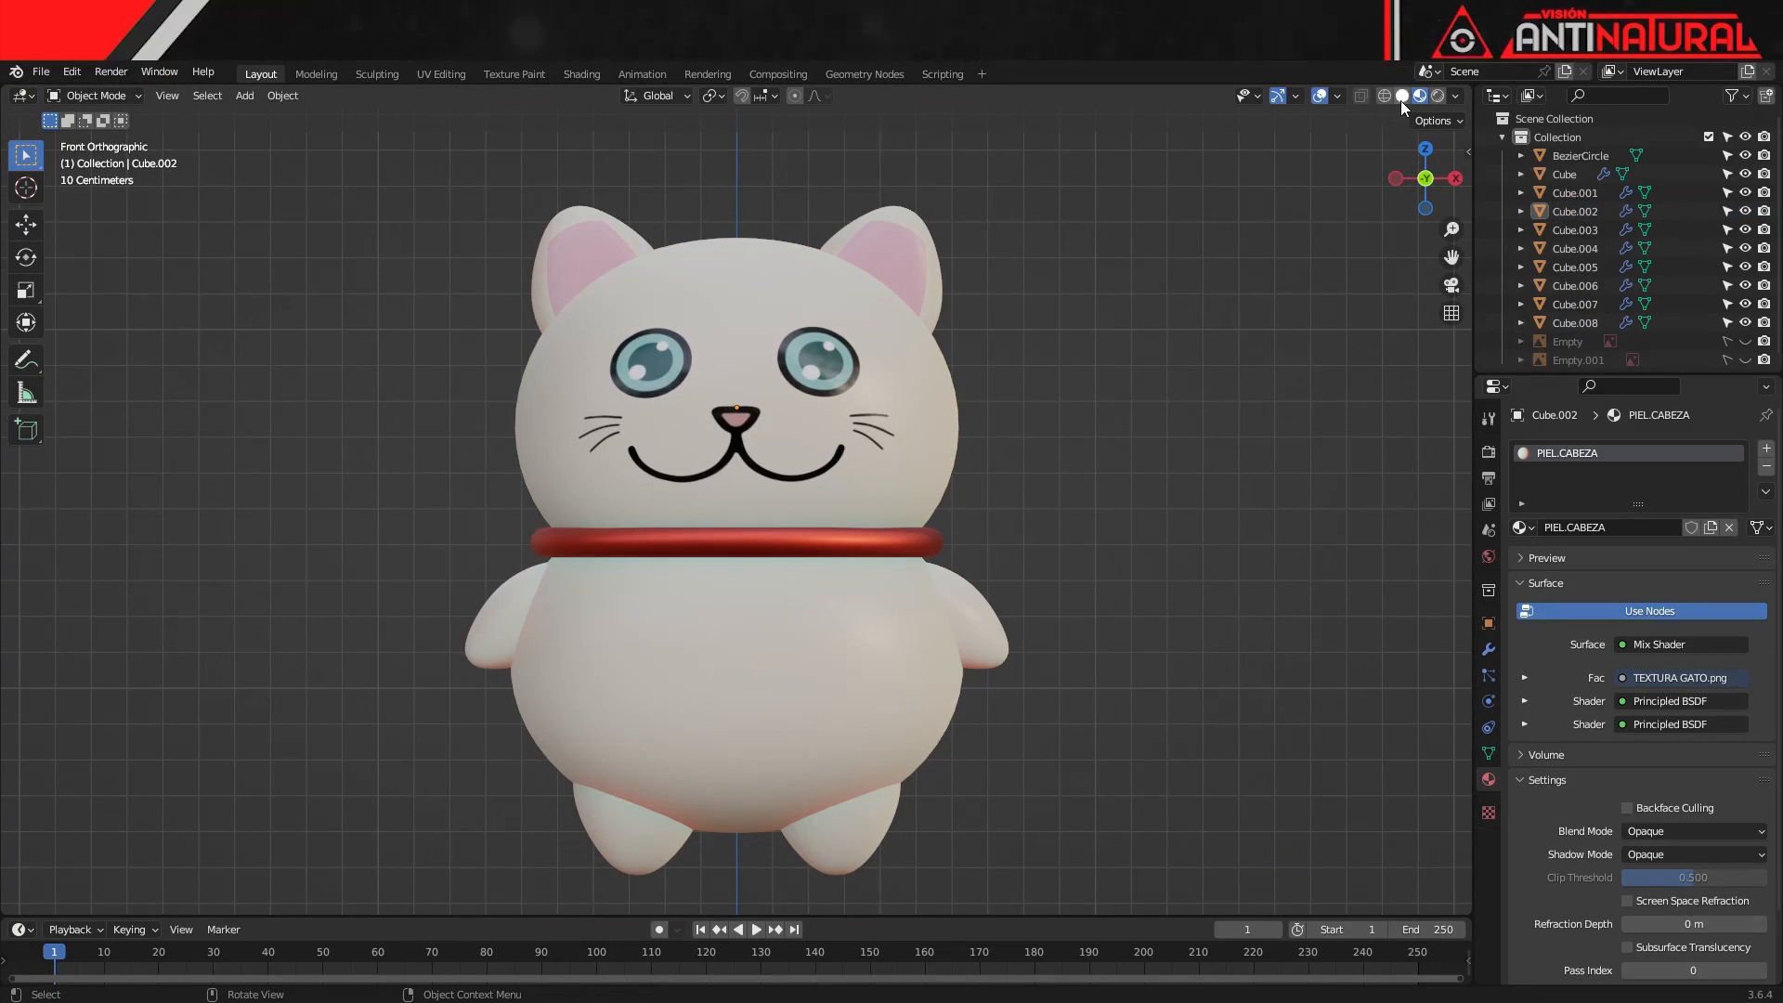
Switch to Solid shading with the glossy orange MatCap and compare it with the Material Preview
click(1401, 100)
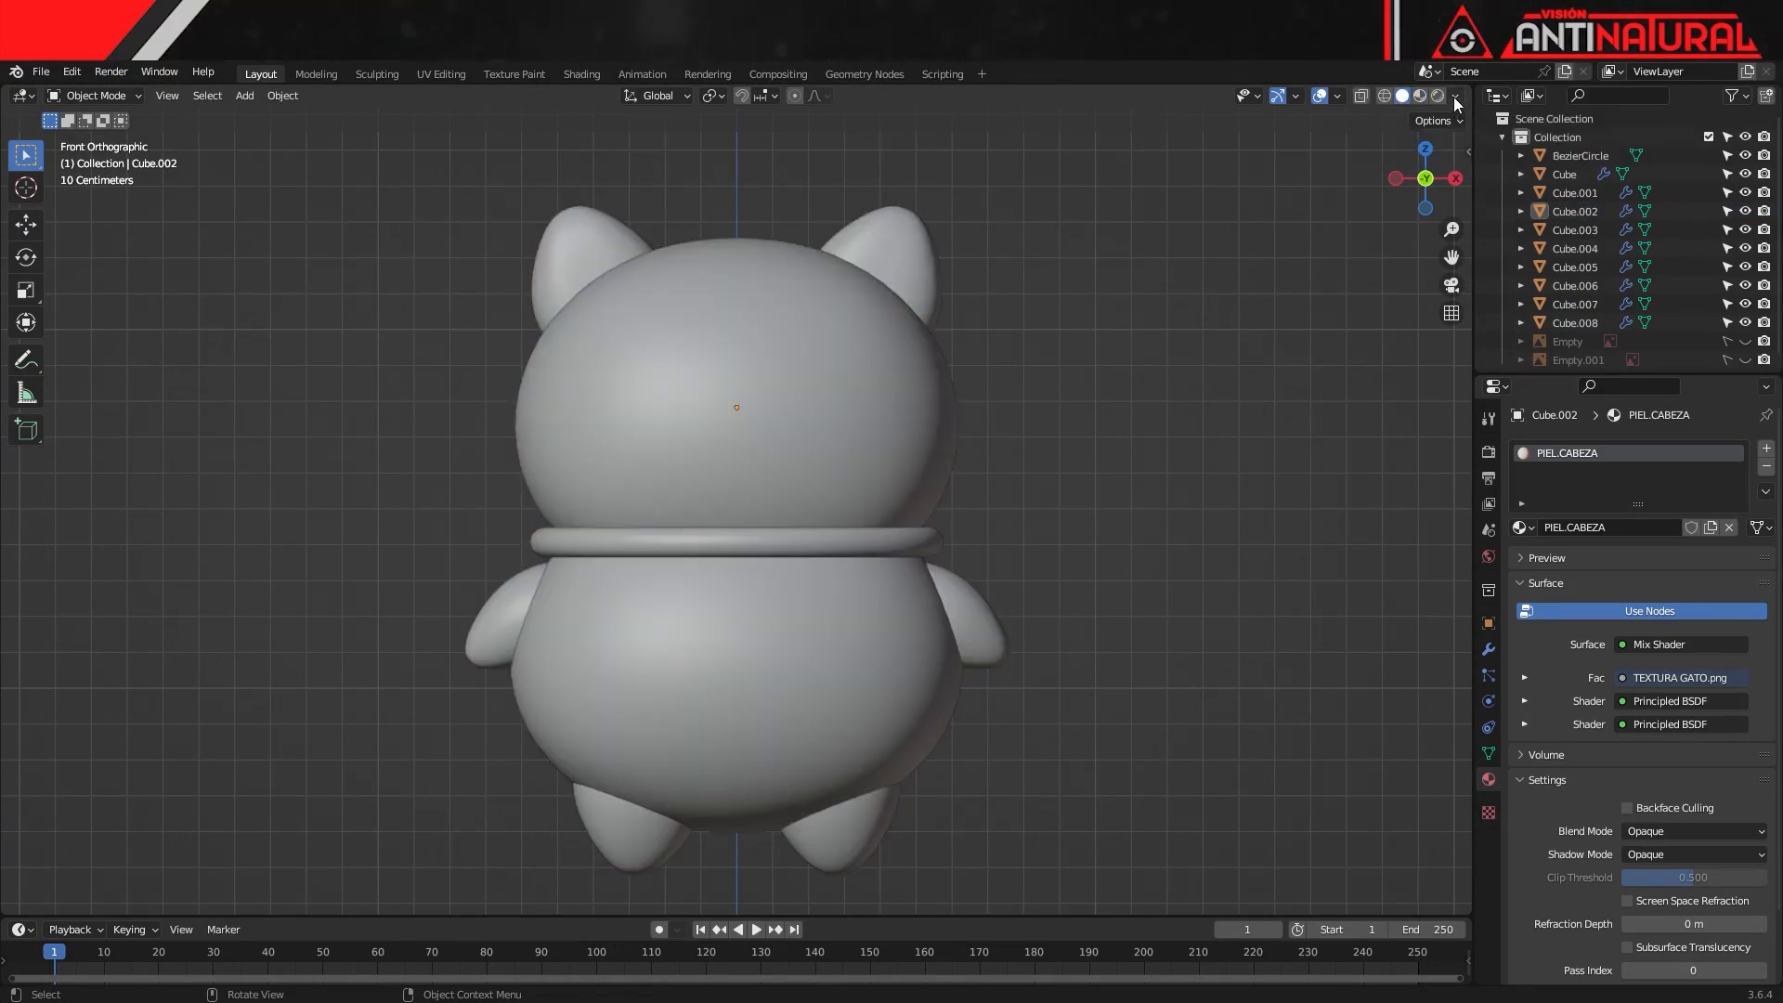
click(1453, 96)
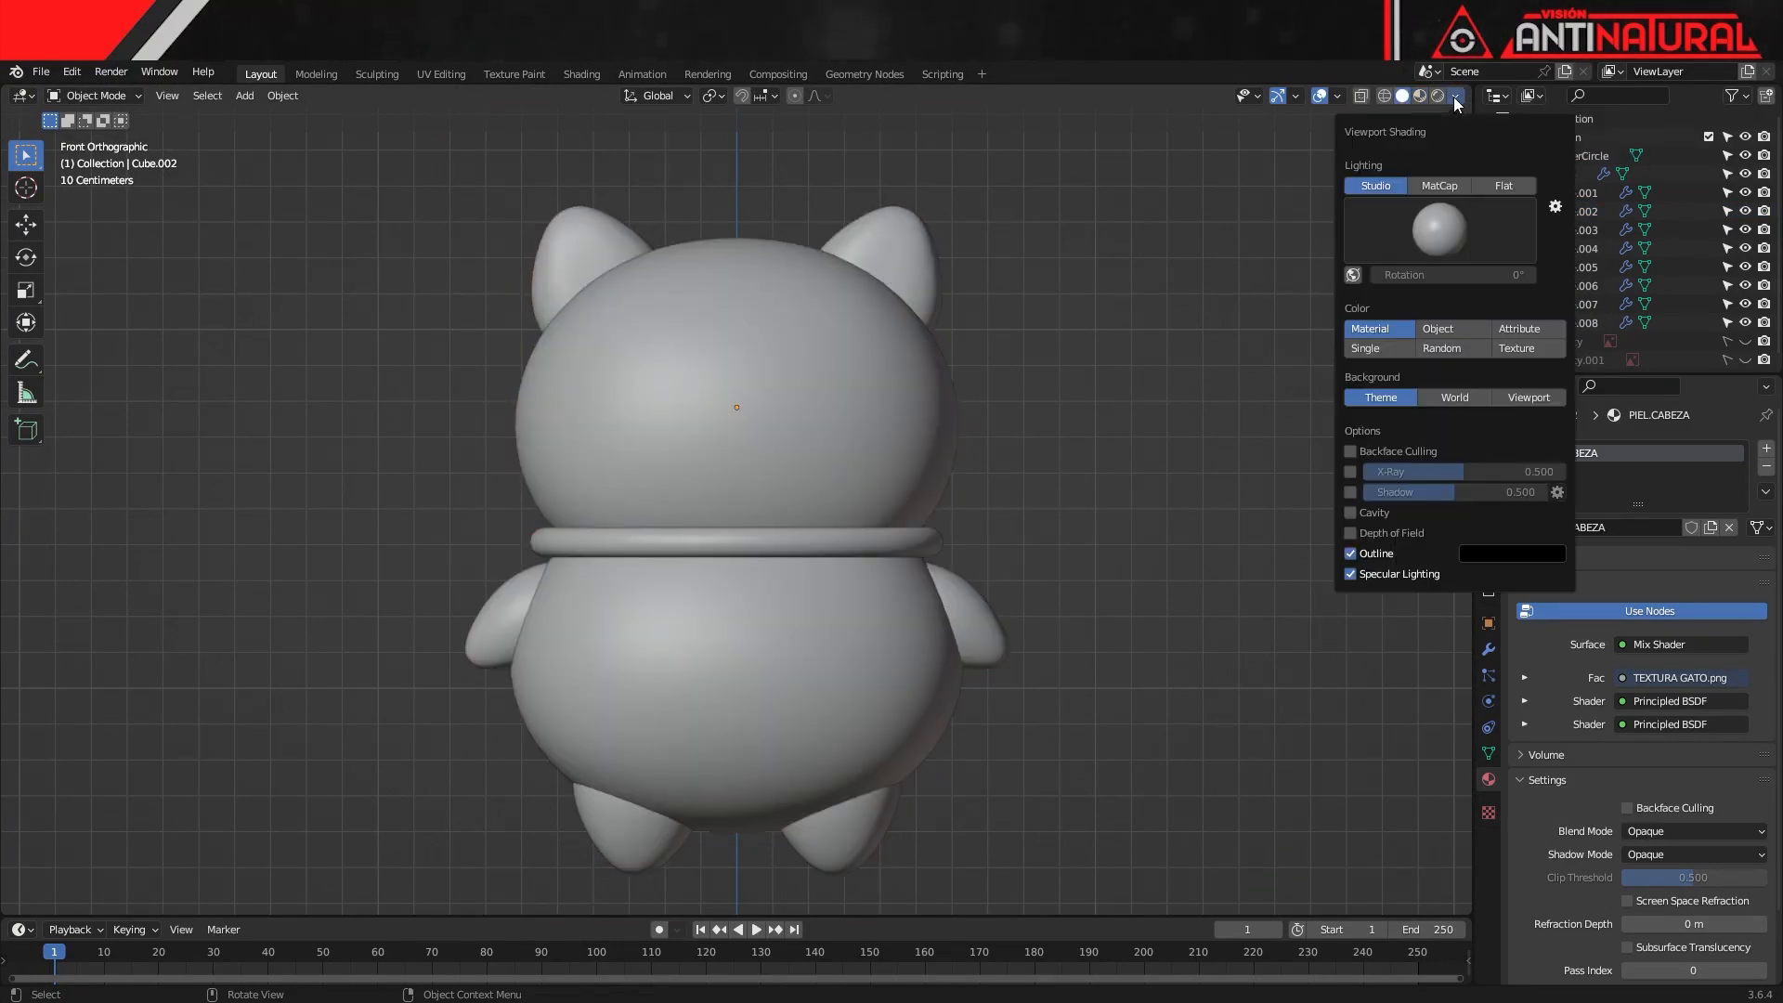
click(1440, 186)
click(1445, 223)
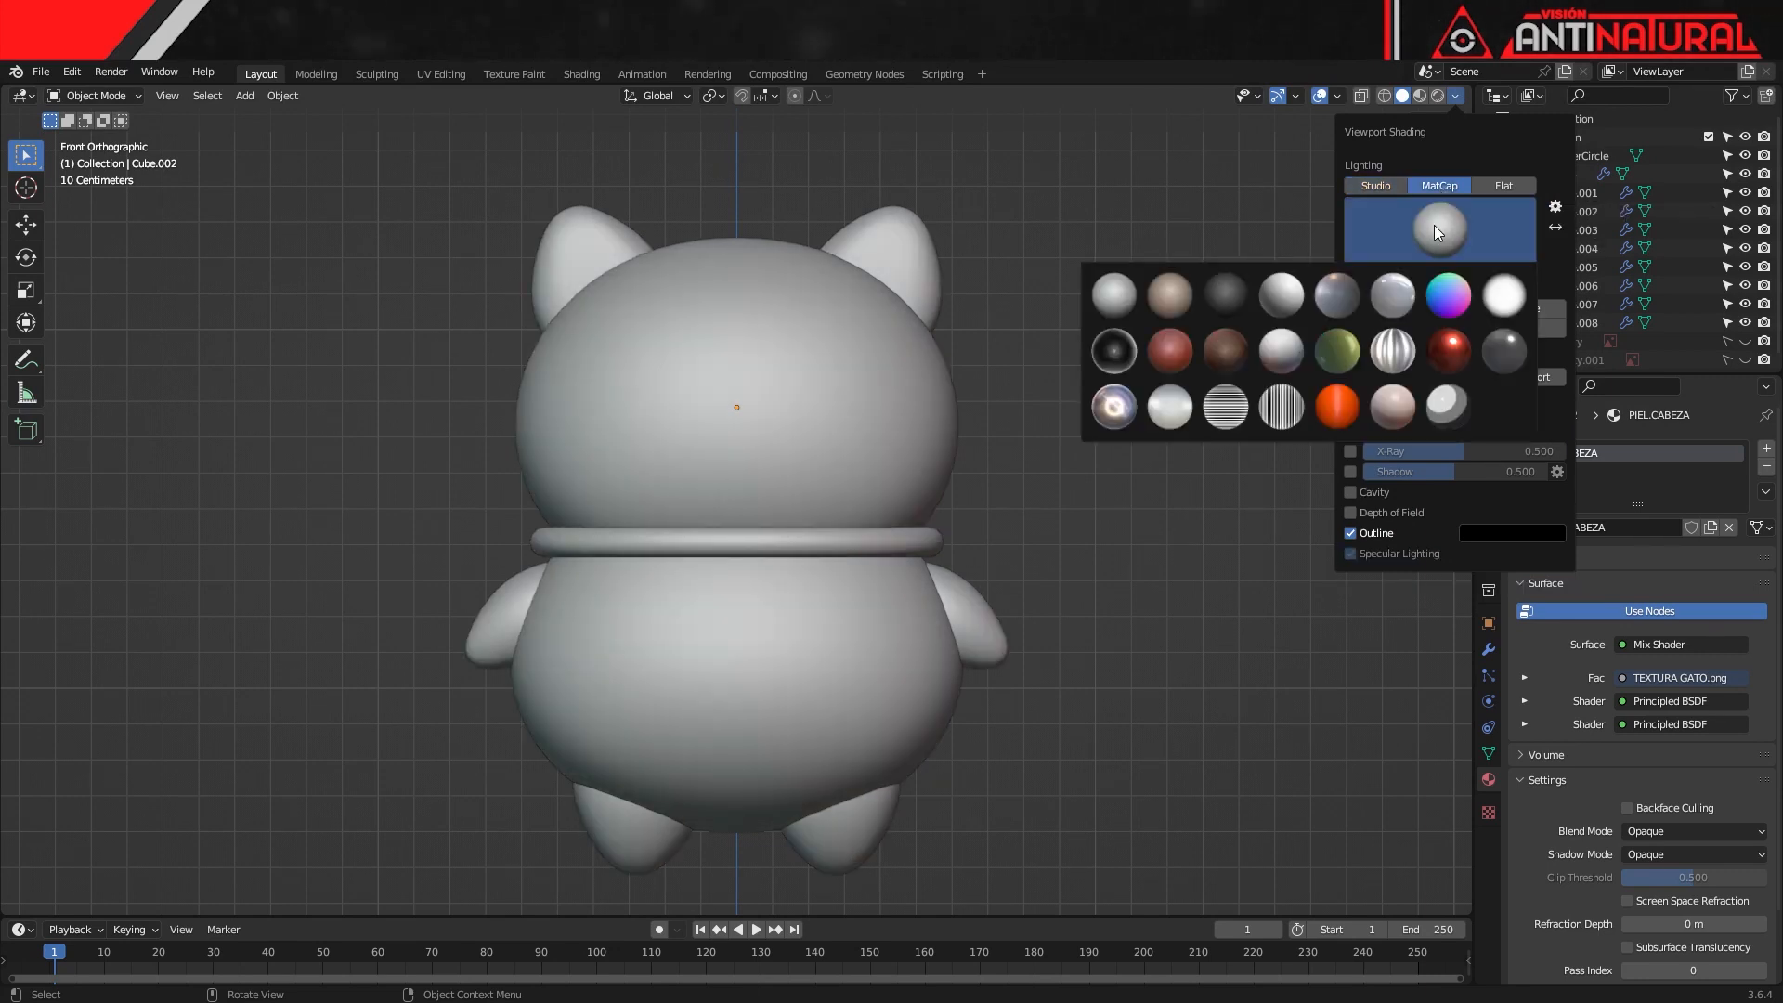
click(1331, 417)
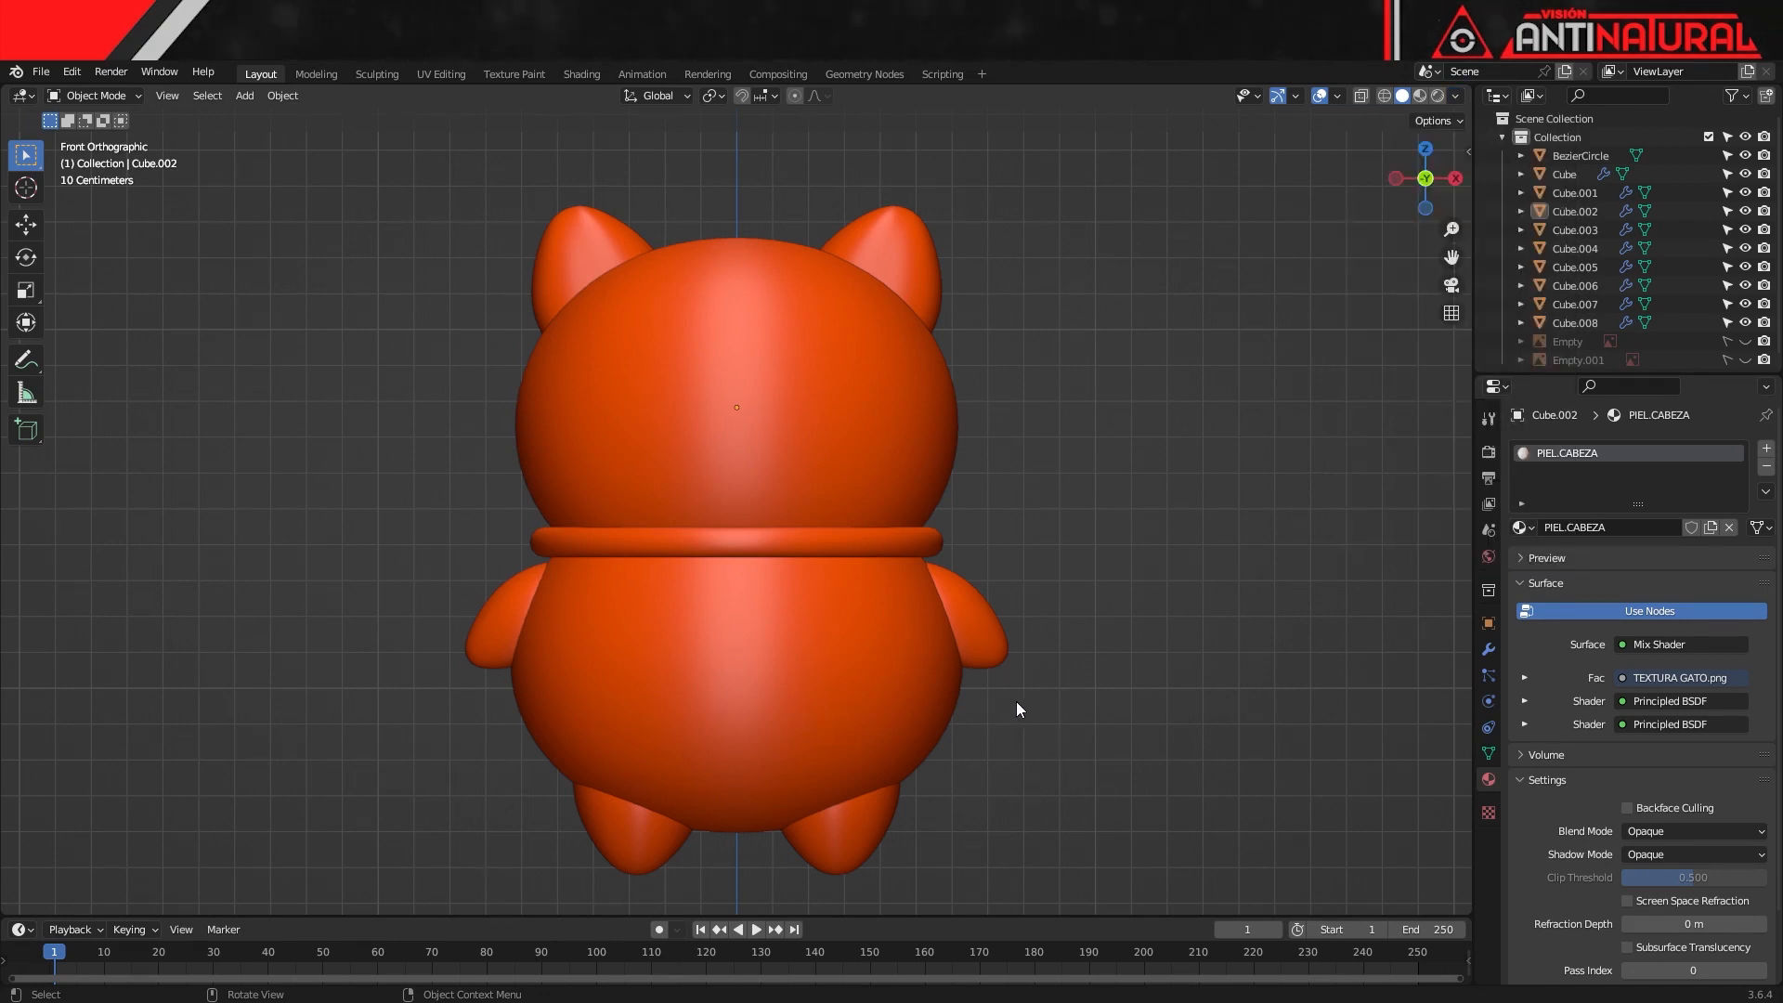
click(1419, 100)
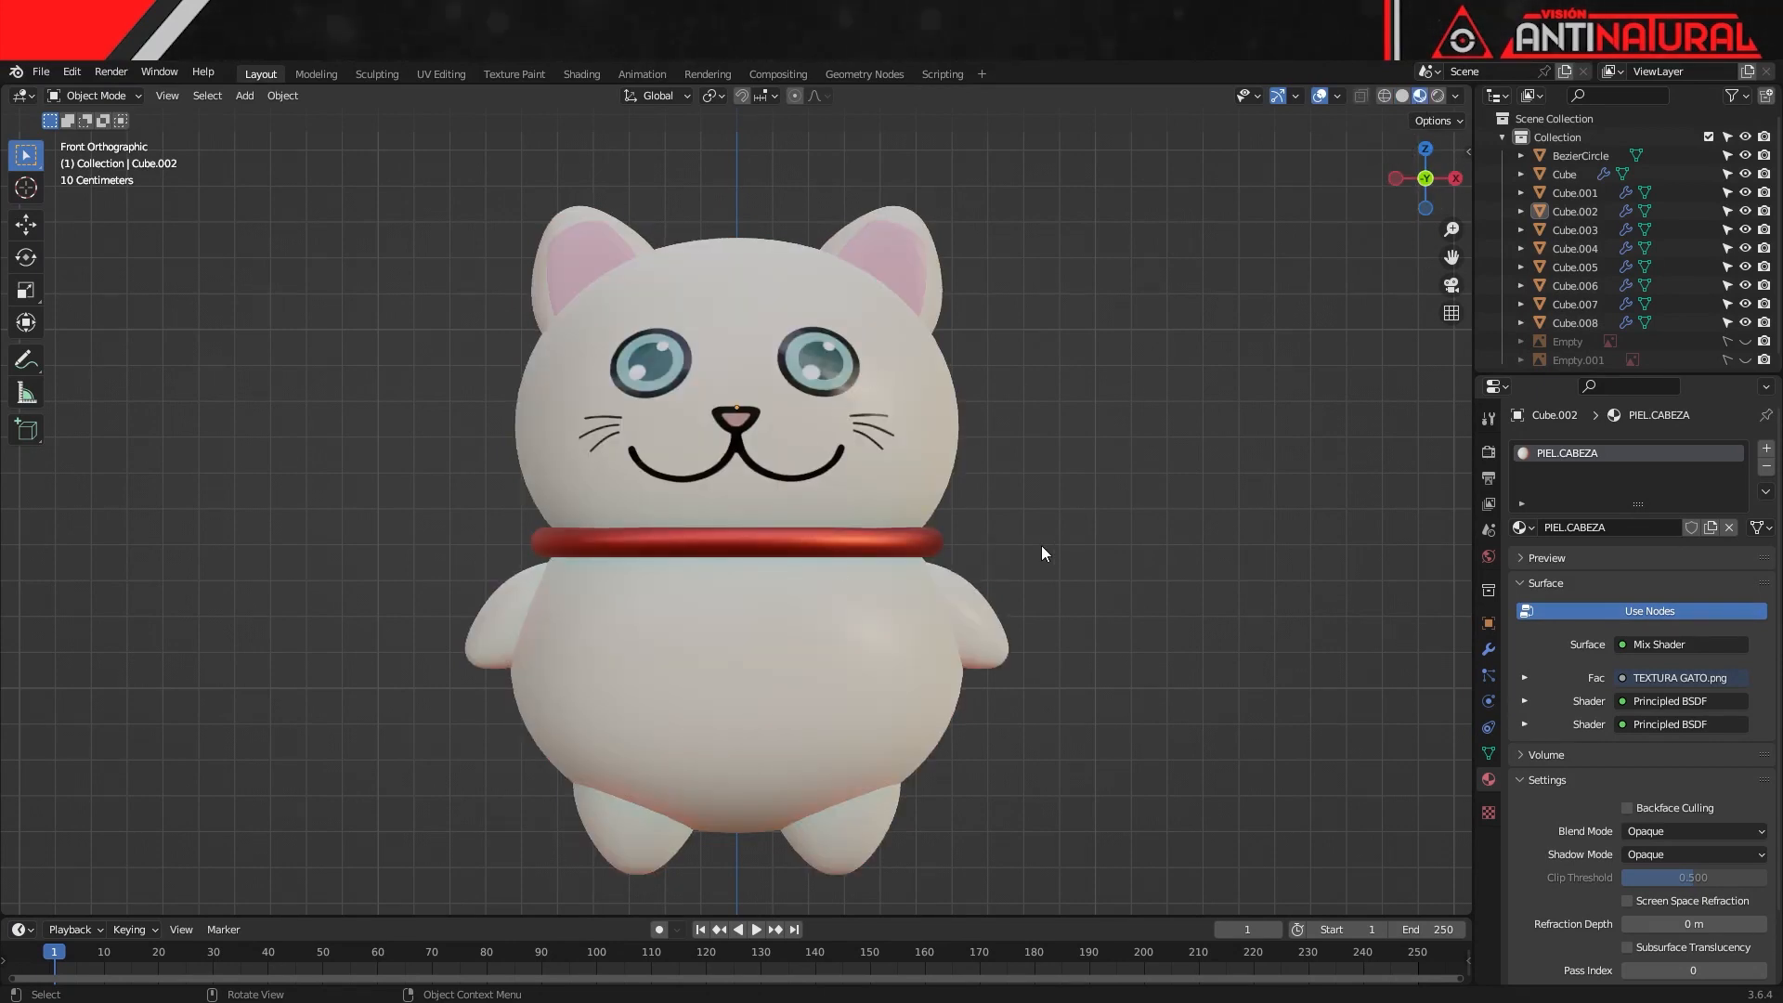
click(1402, 97)
Reset the 3D cursor to the world origin and frame the whole cat in the front view
scroll(1126, 437, down, 3)
shift+middle_drag(1044, 468, 1003, 445)
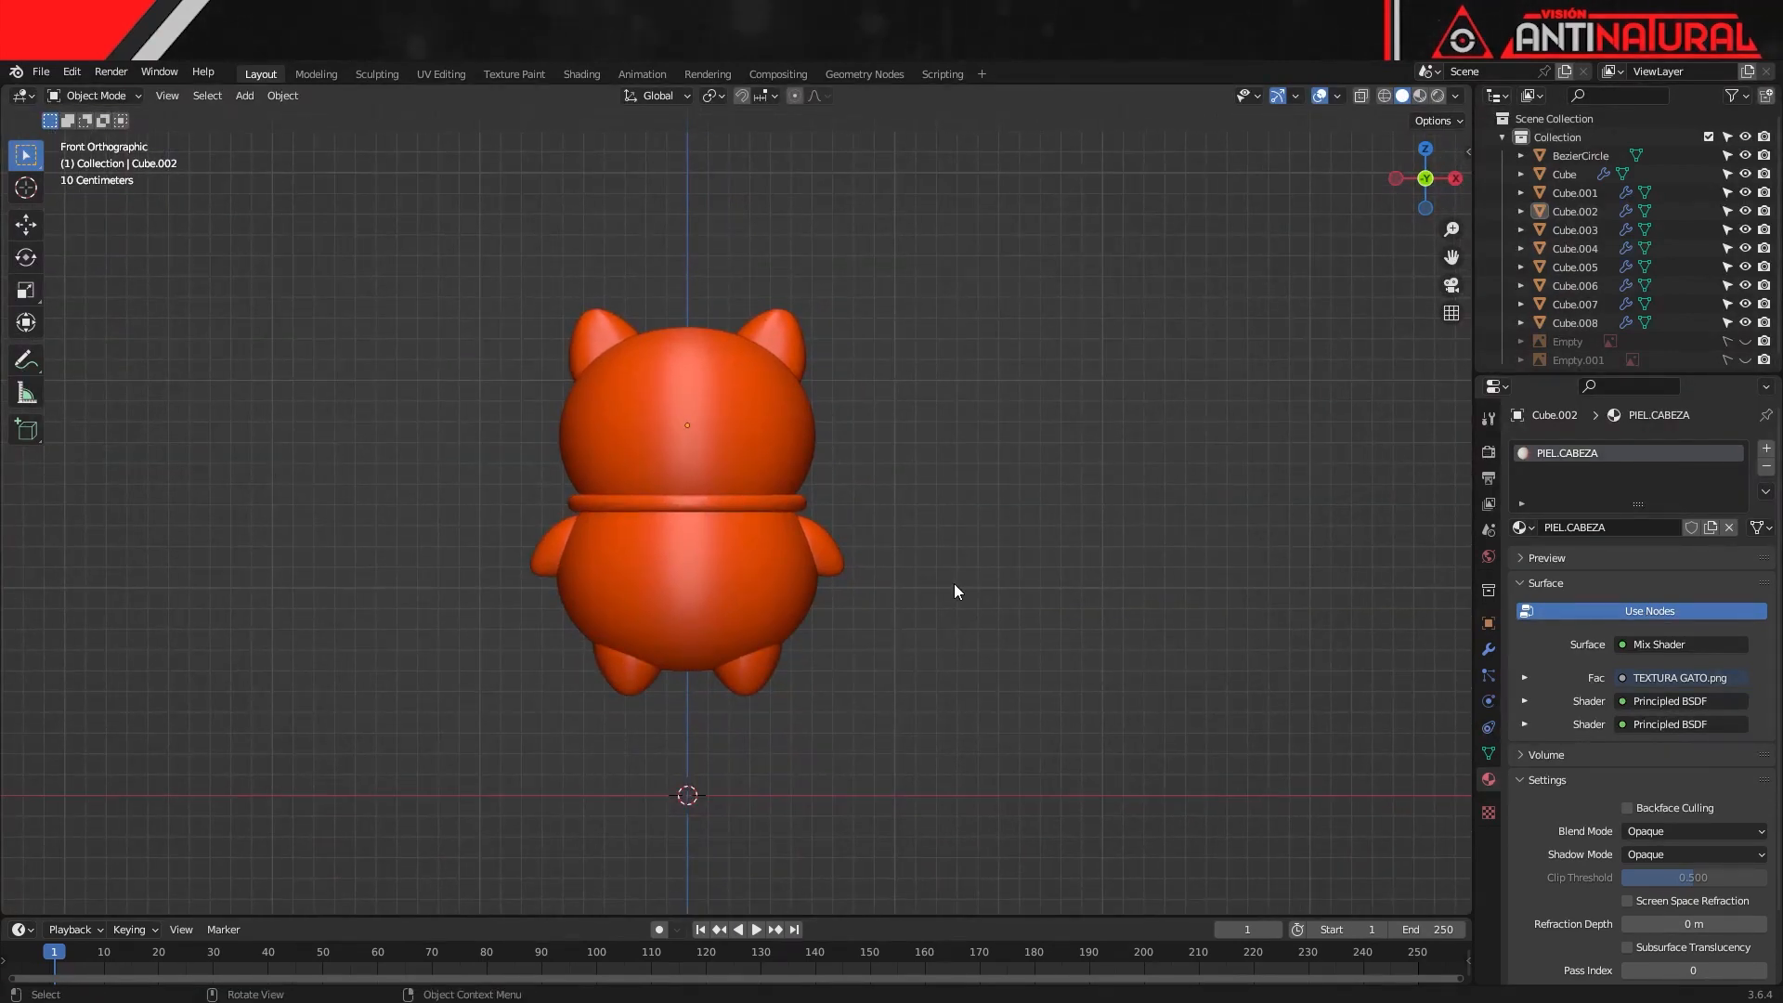
key(shift+c)
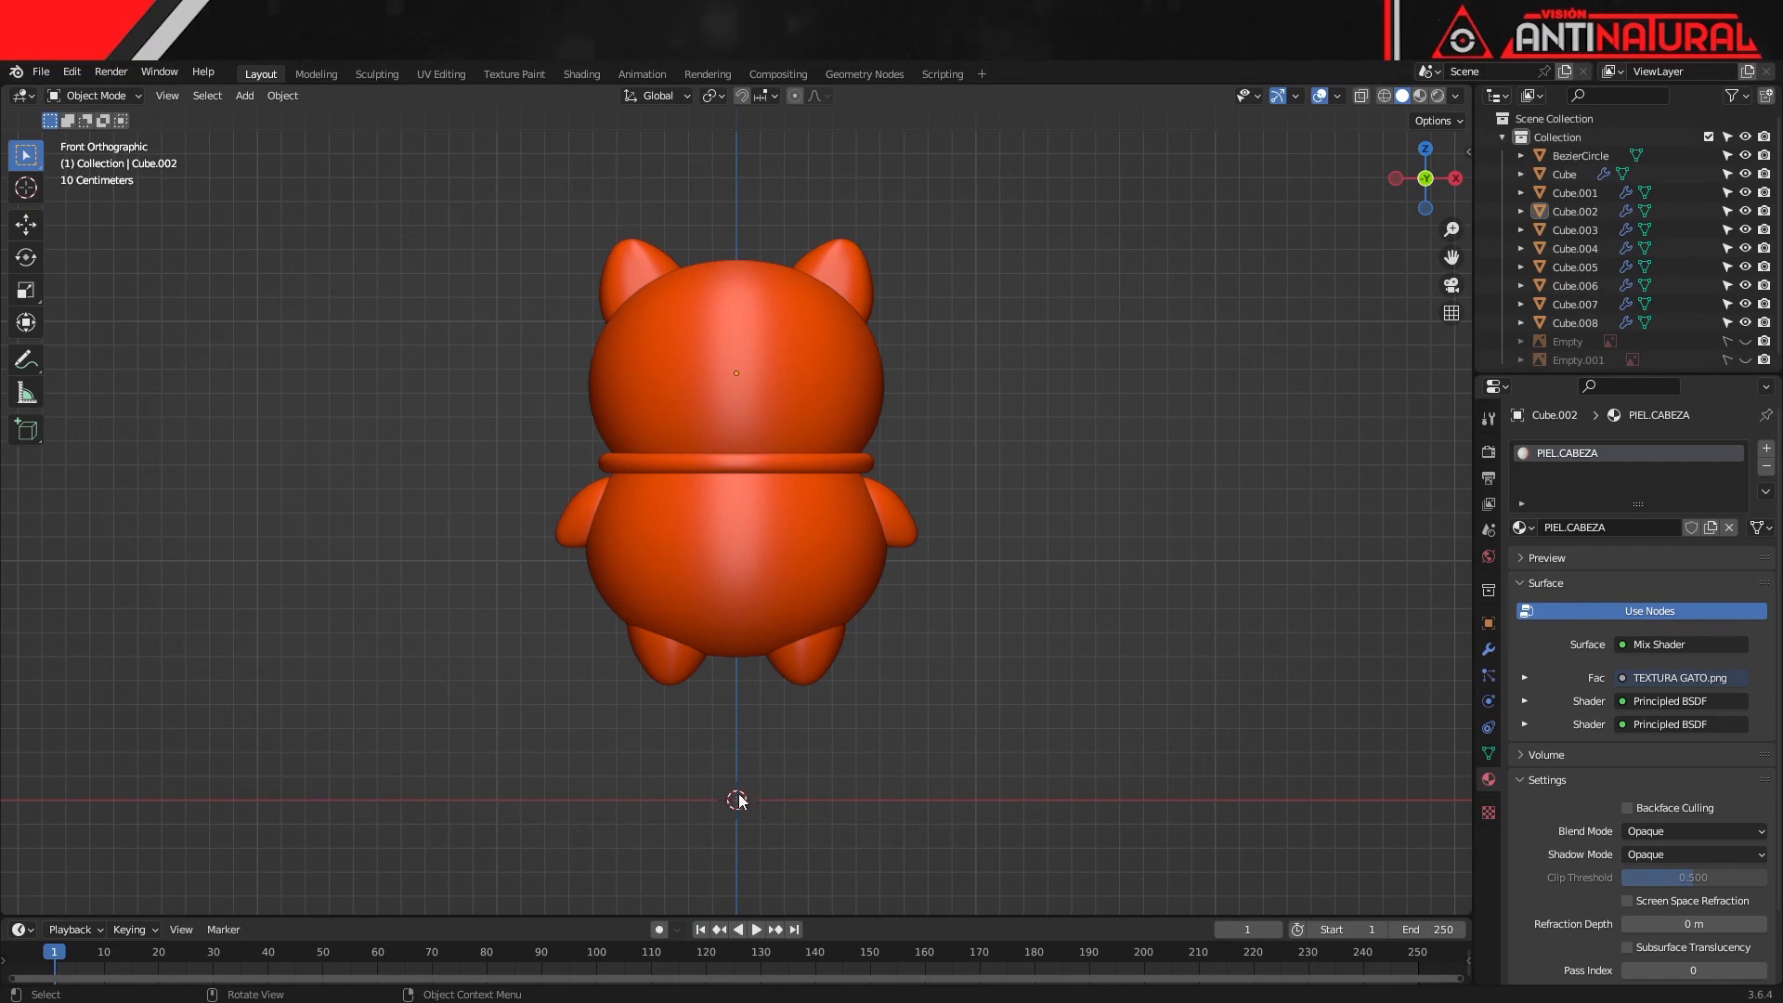
Add an armature at the world origin below the cat model
key(shift+a)
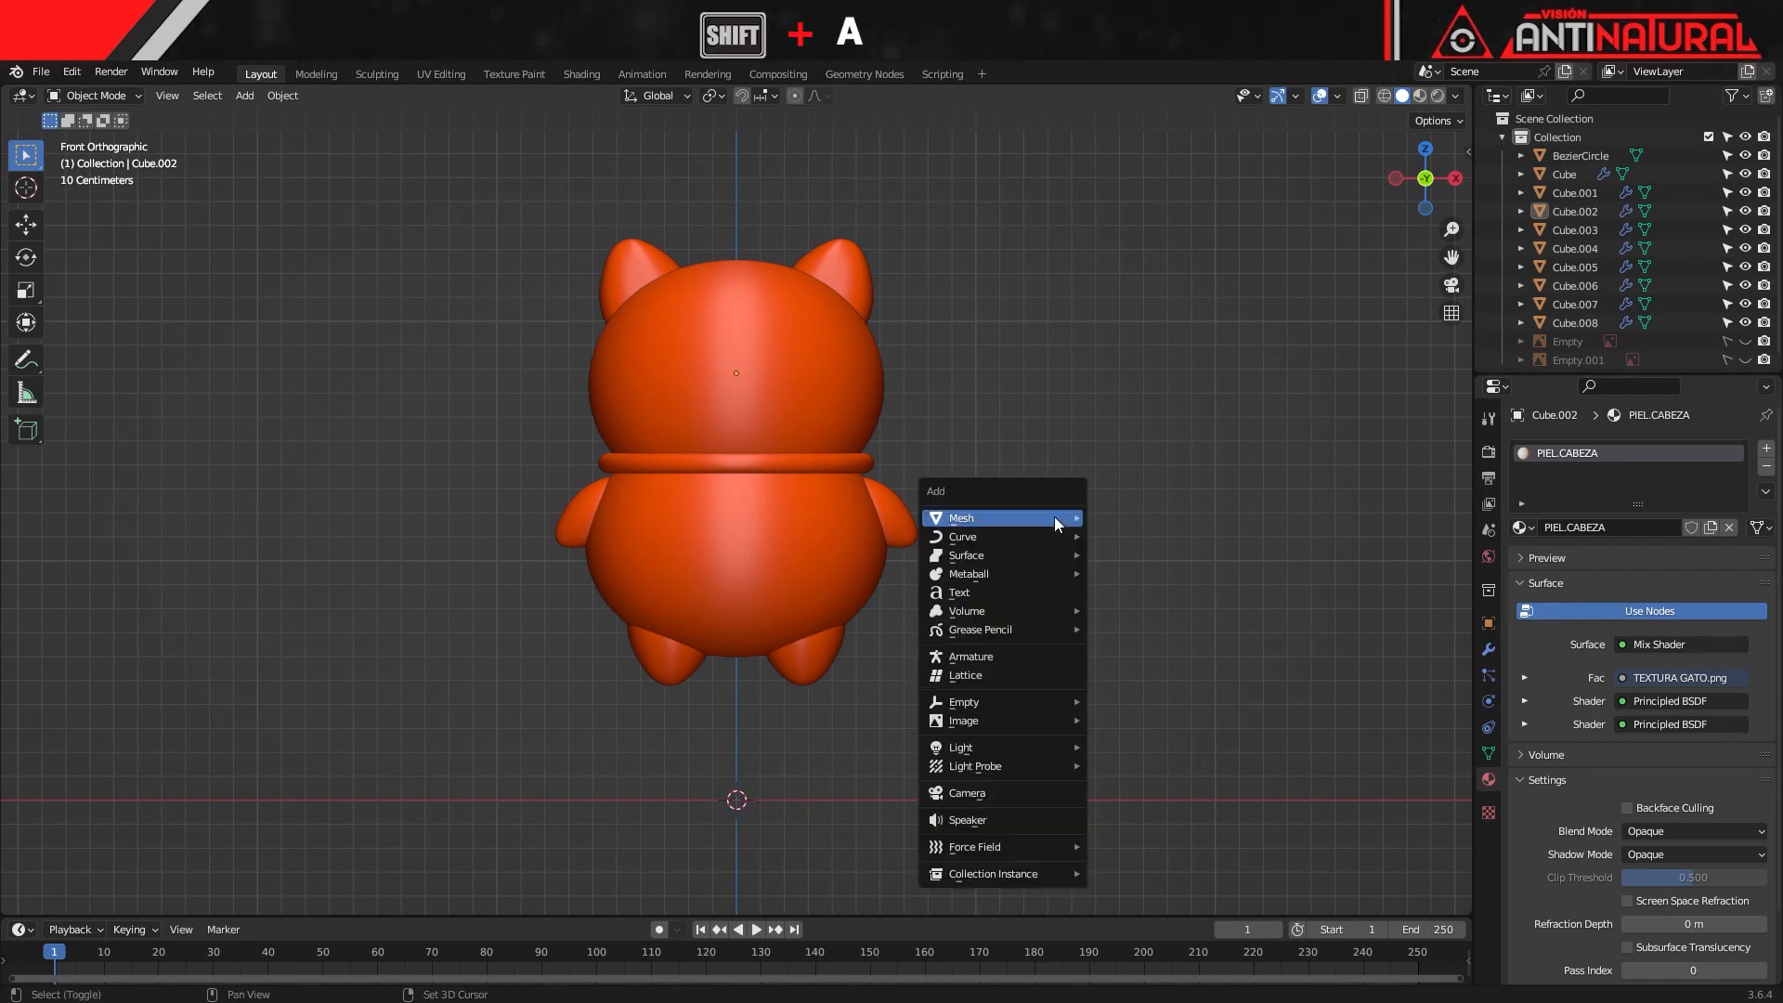
mouse_move(1055, 520)
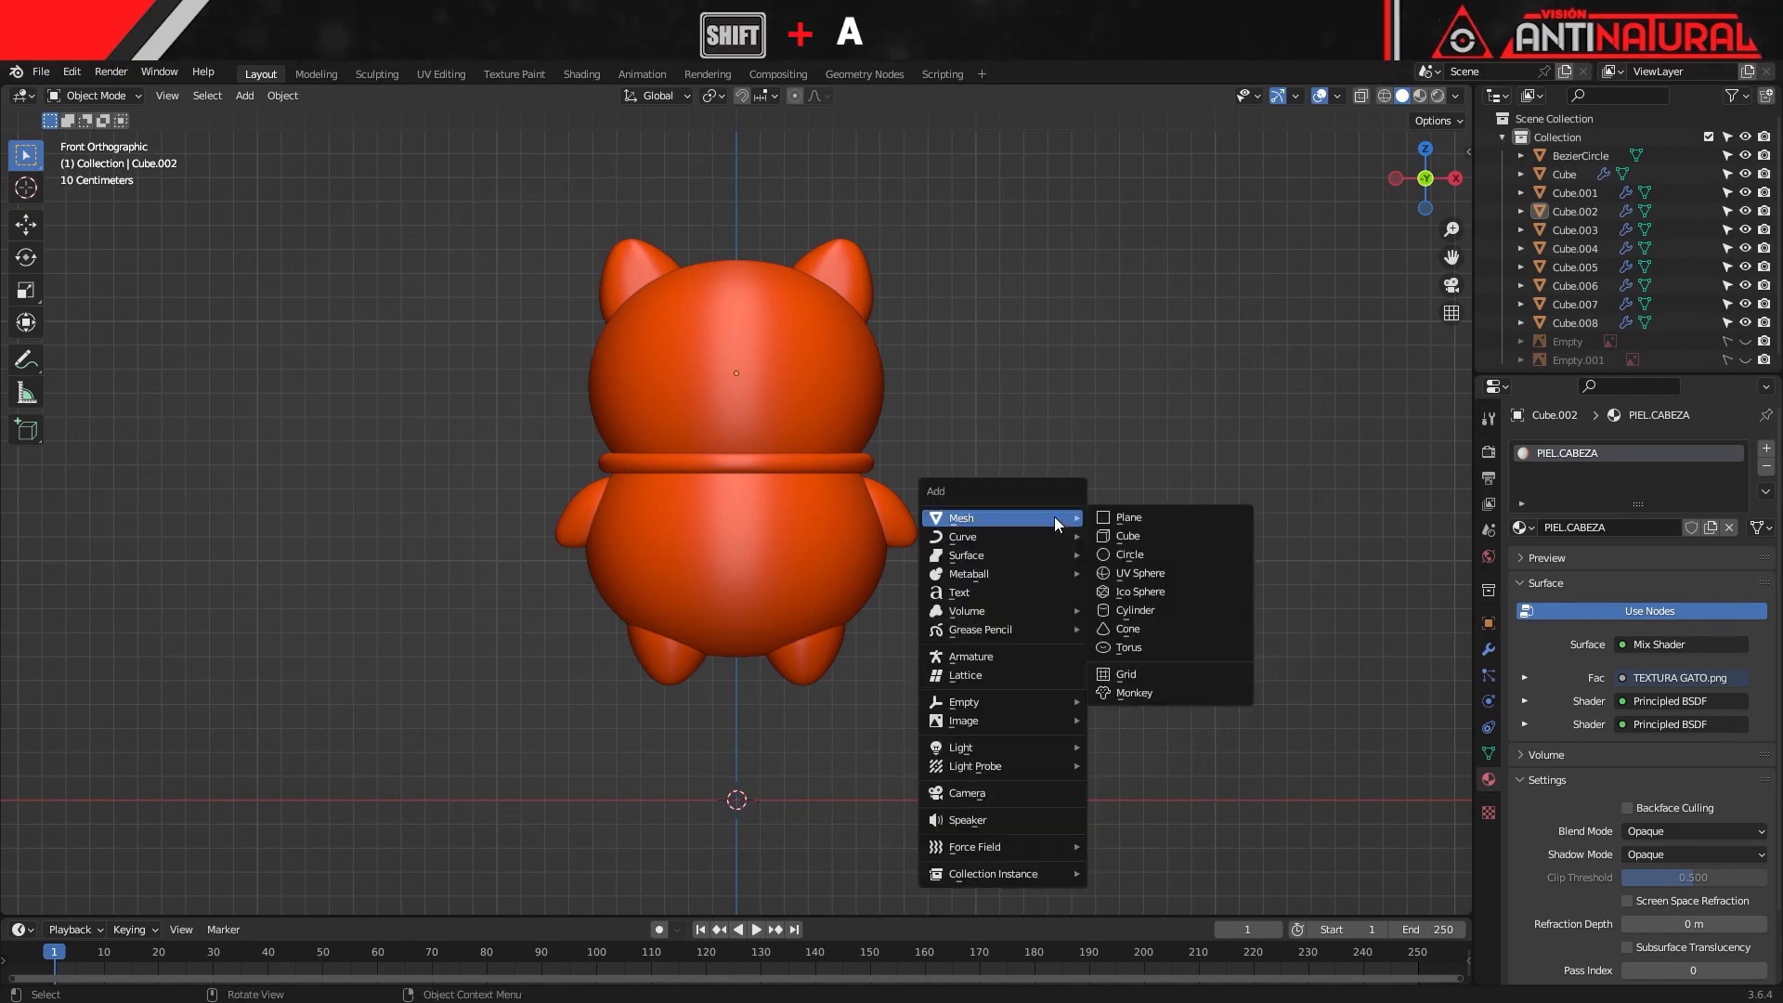
click(988, 658)
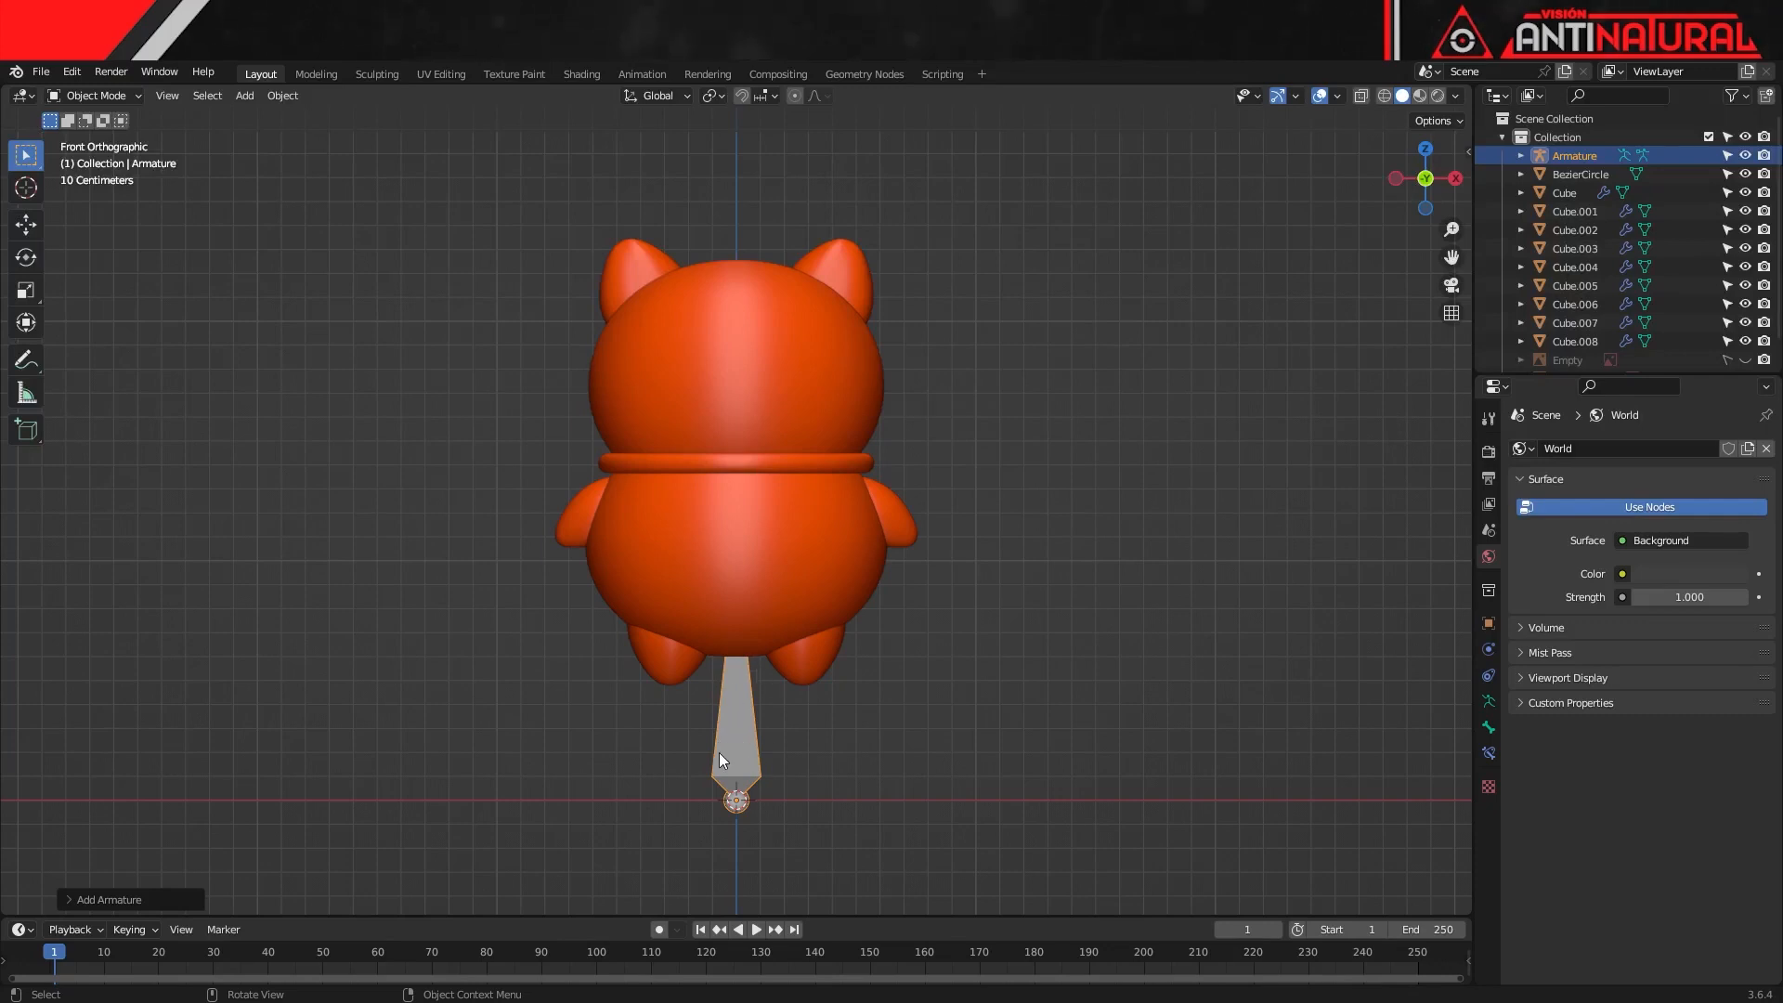
Make the armature display In Front of the meshes and show its bone Names in the viewport
click(1566, 158)
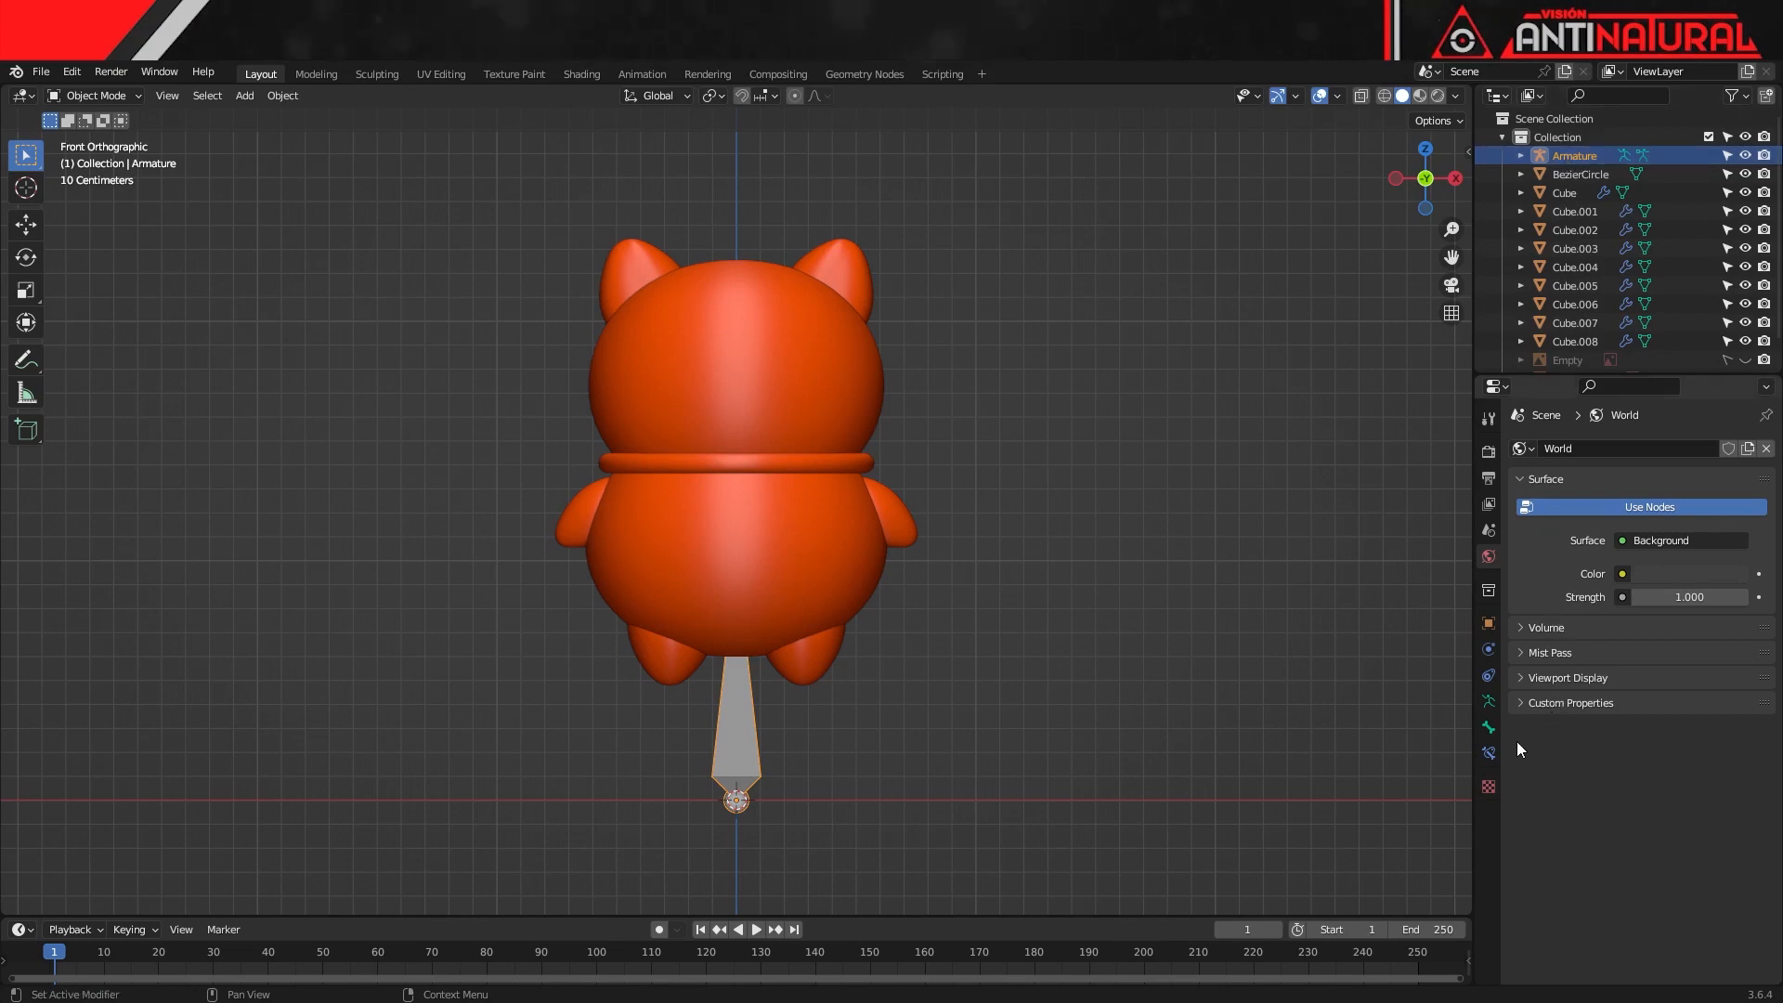
click(1490, 704)
click(1567, 696)
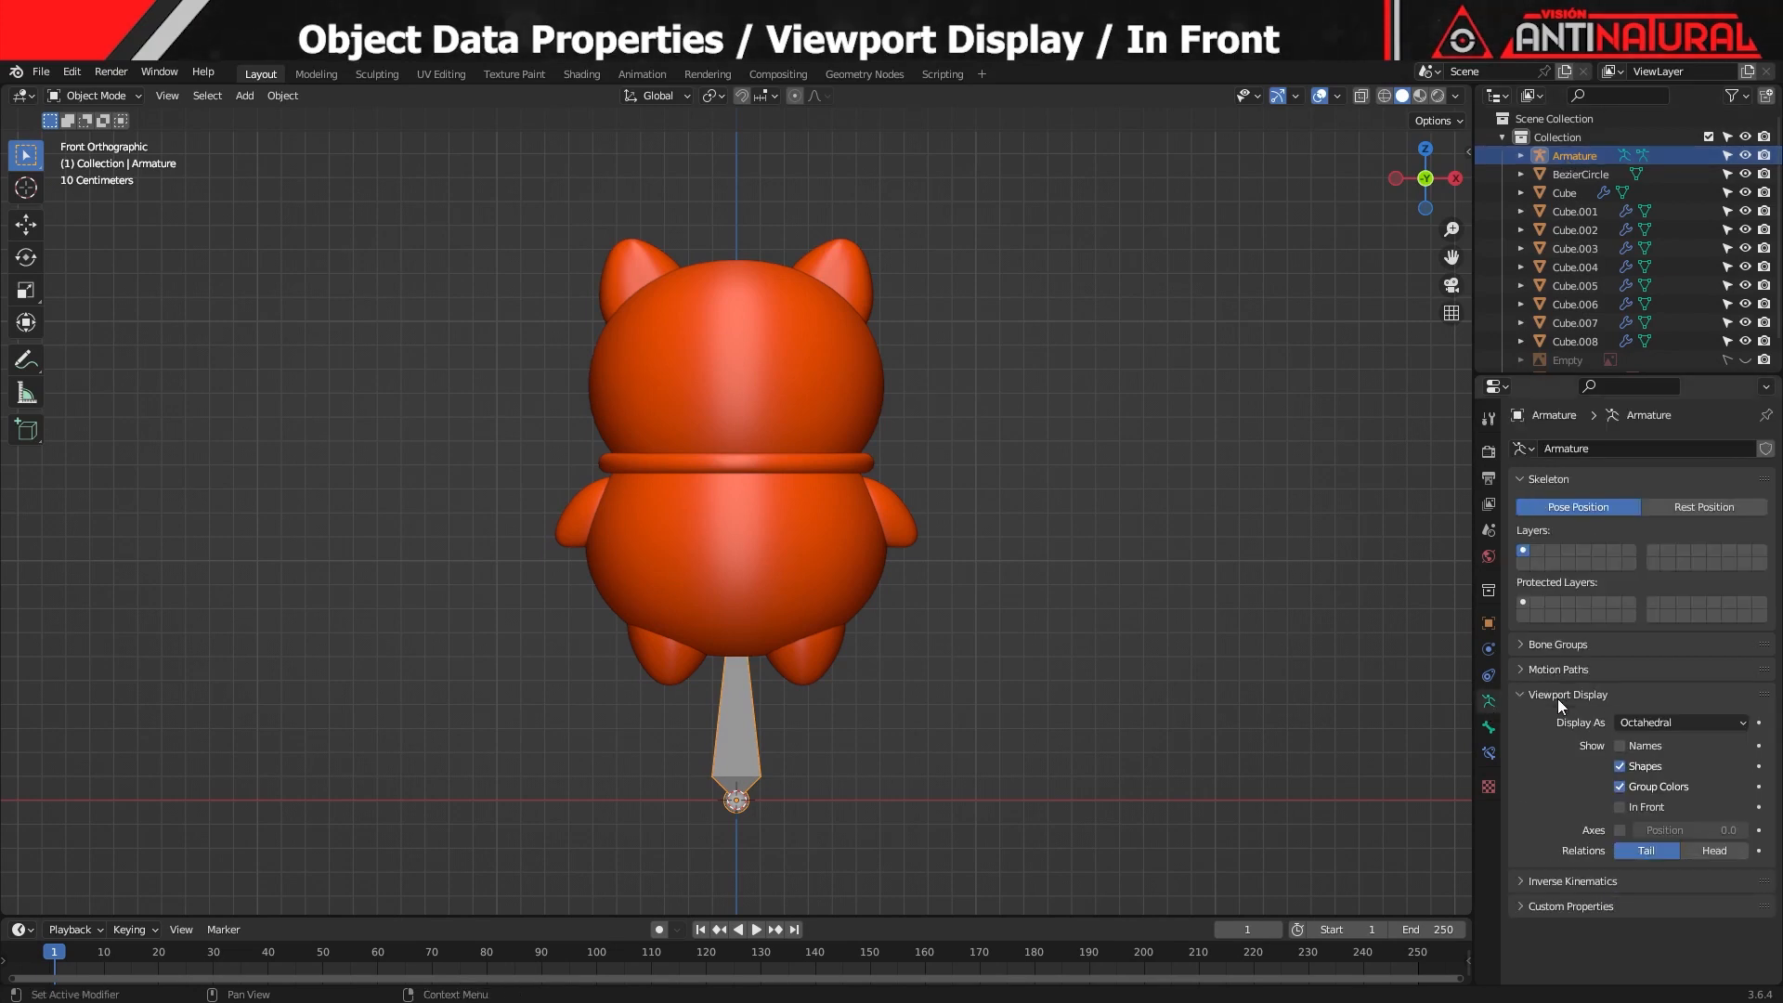
click(1623, 811)
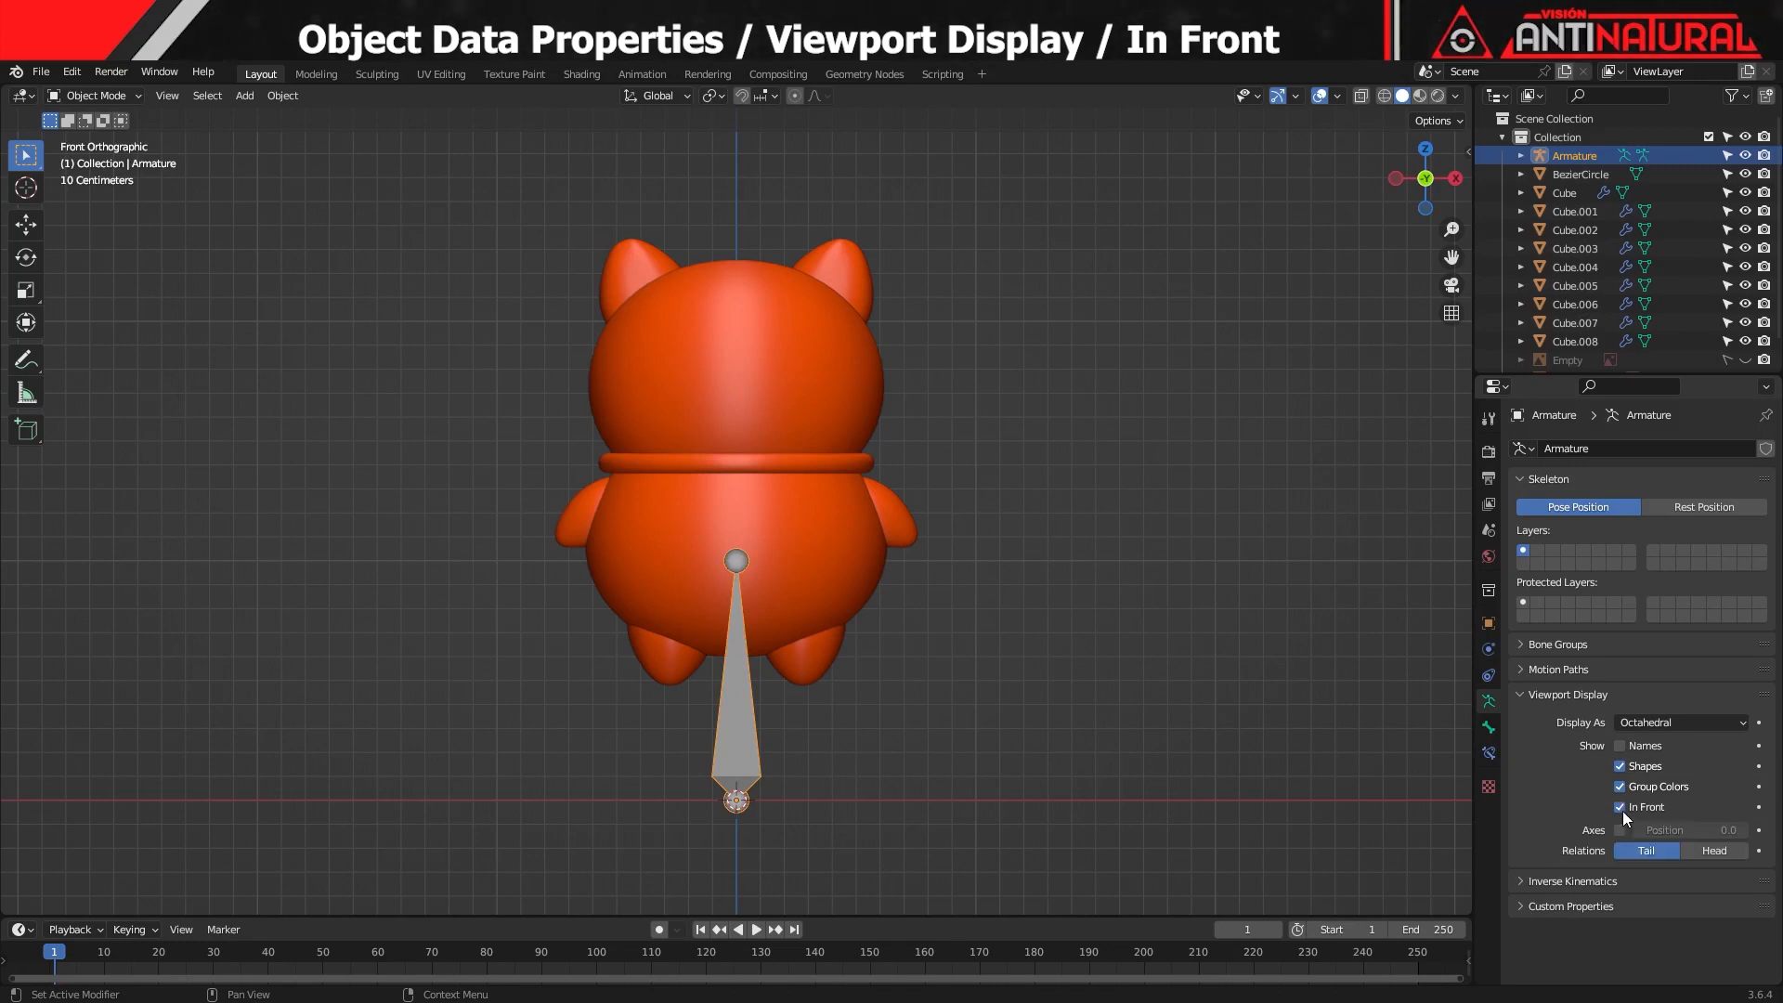
click(1619, 747)
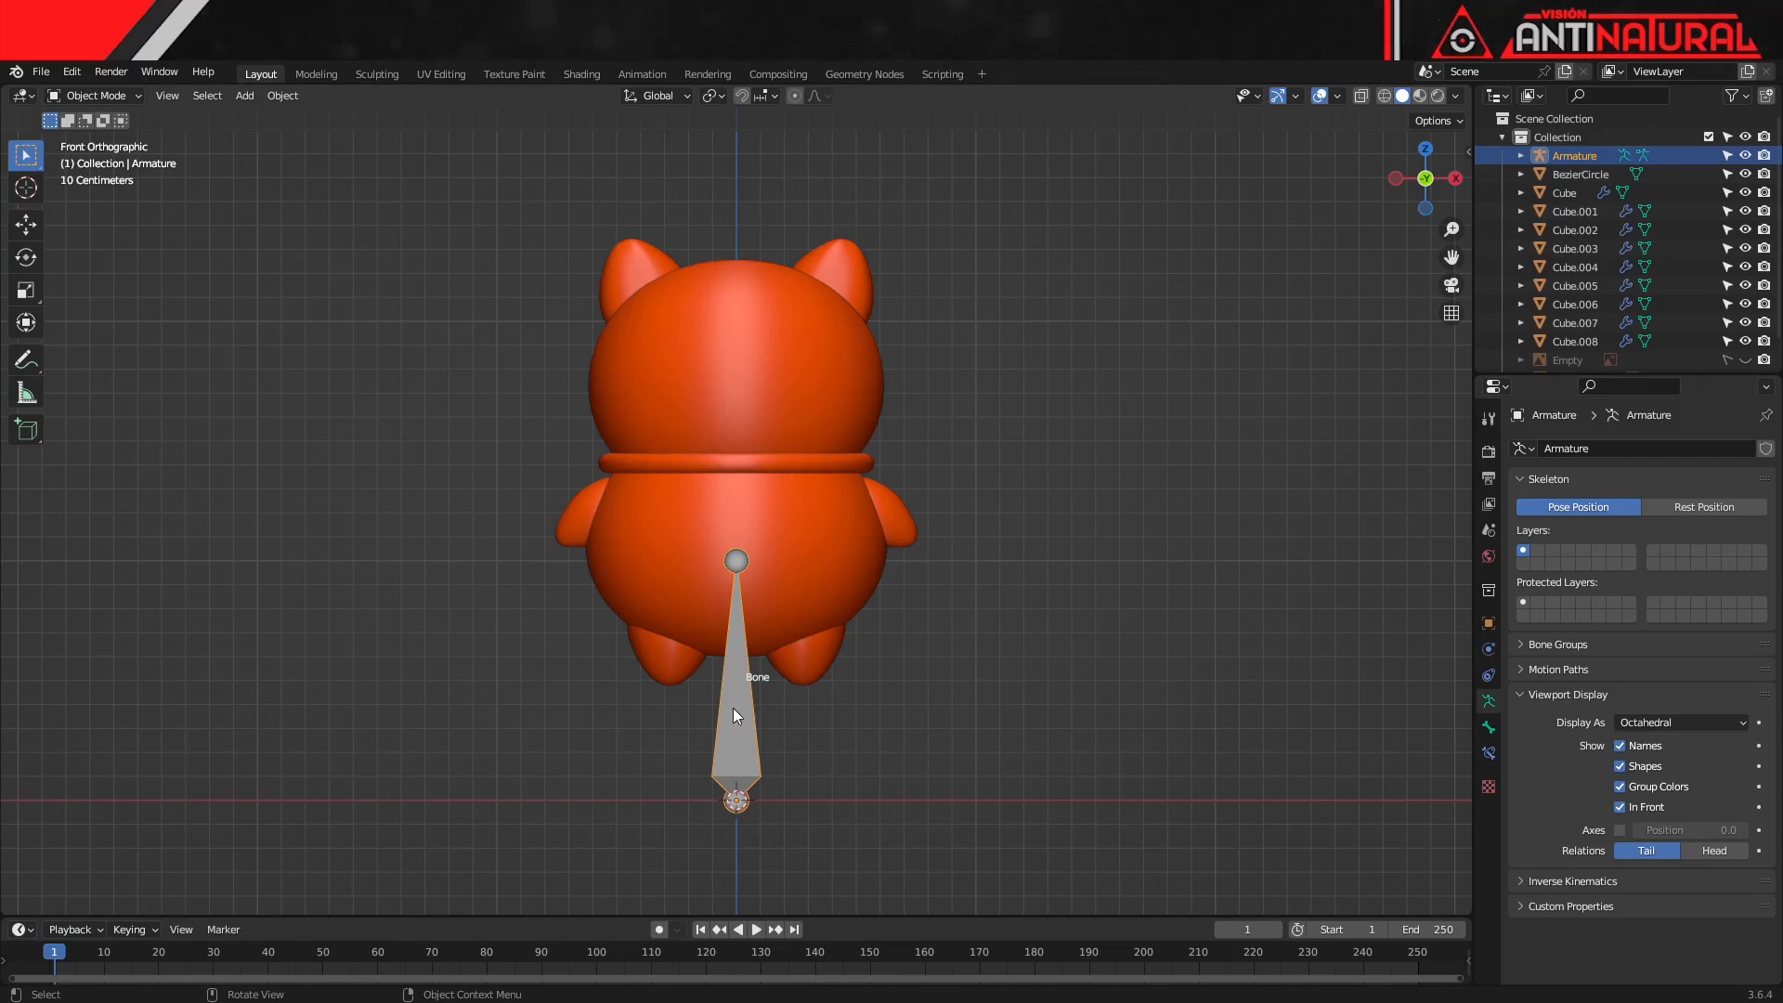
Move the armature up along Z until the bone's base sits inside the bottom of the cat's body
key(g)
key(z)
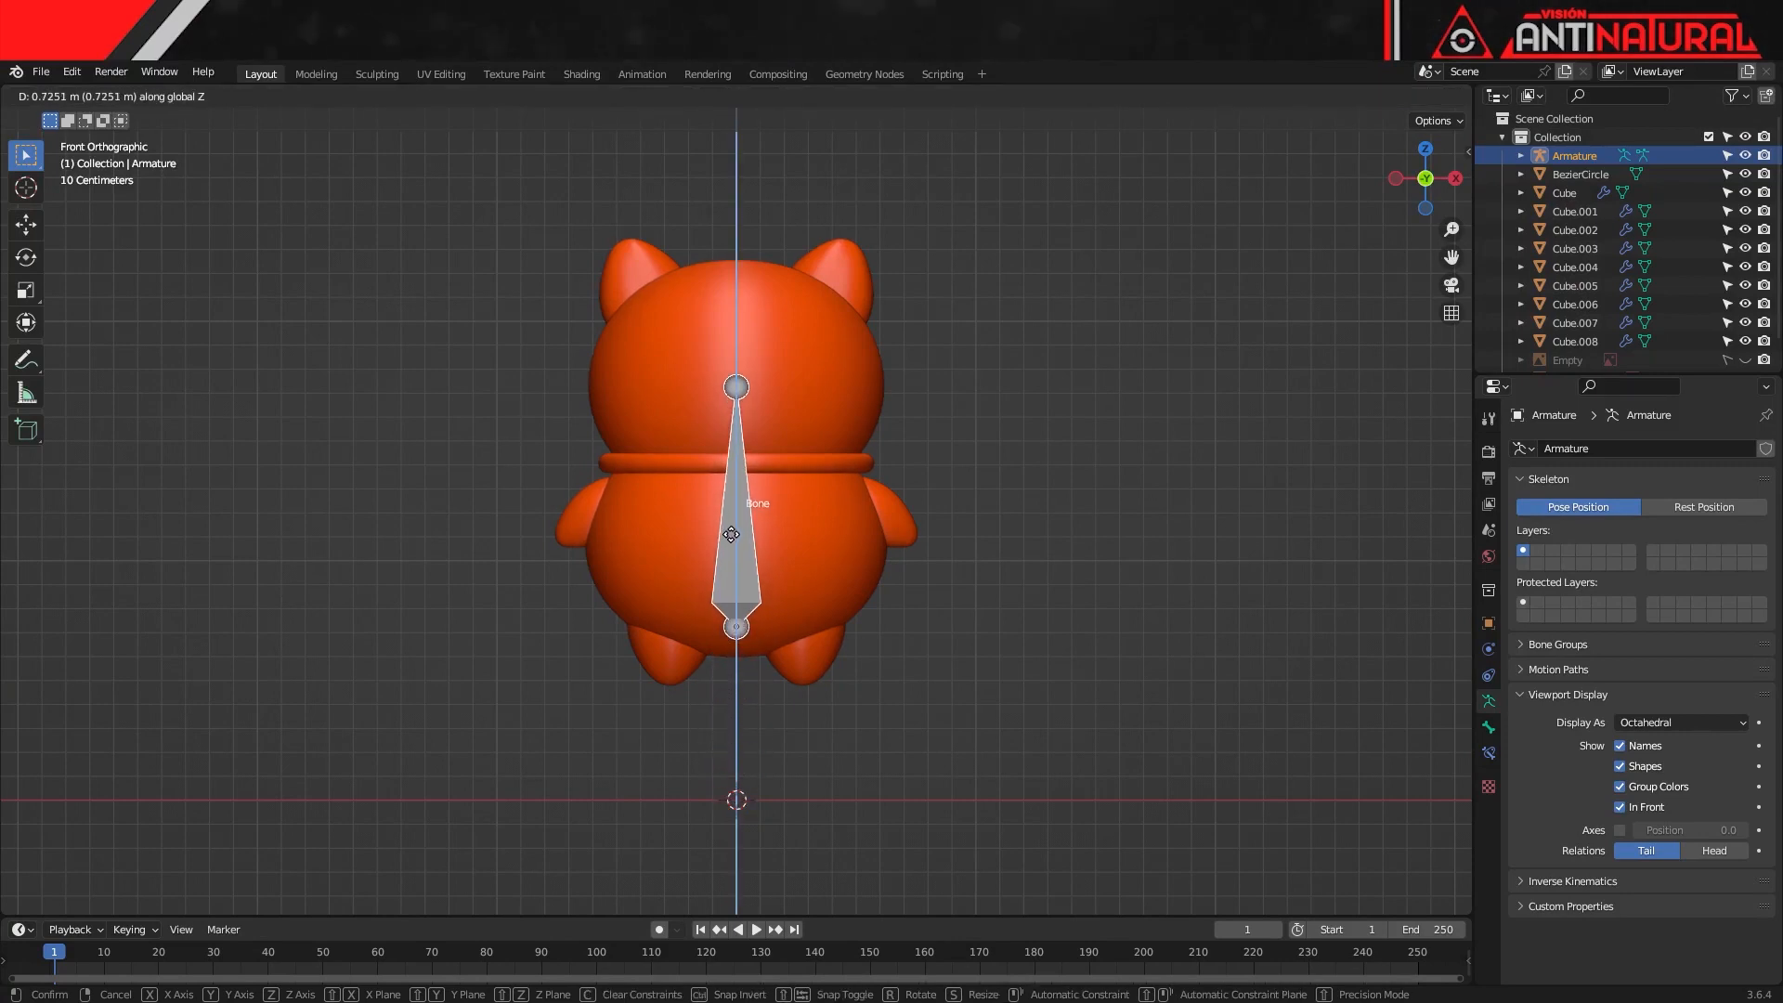
click(728, 548)
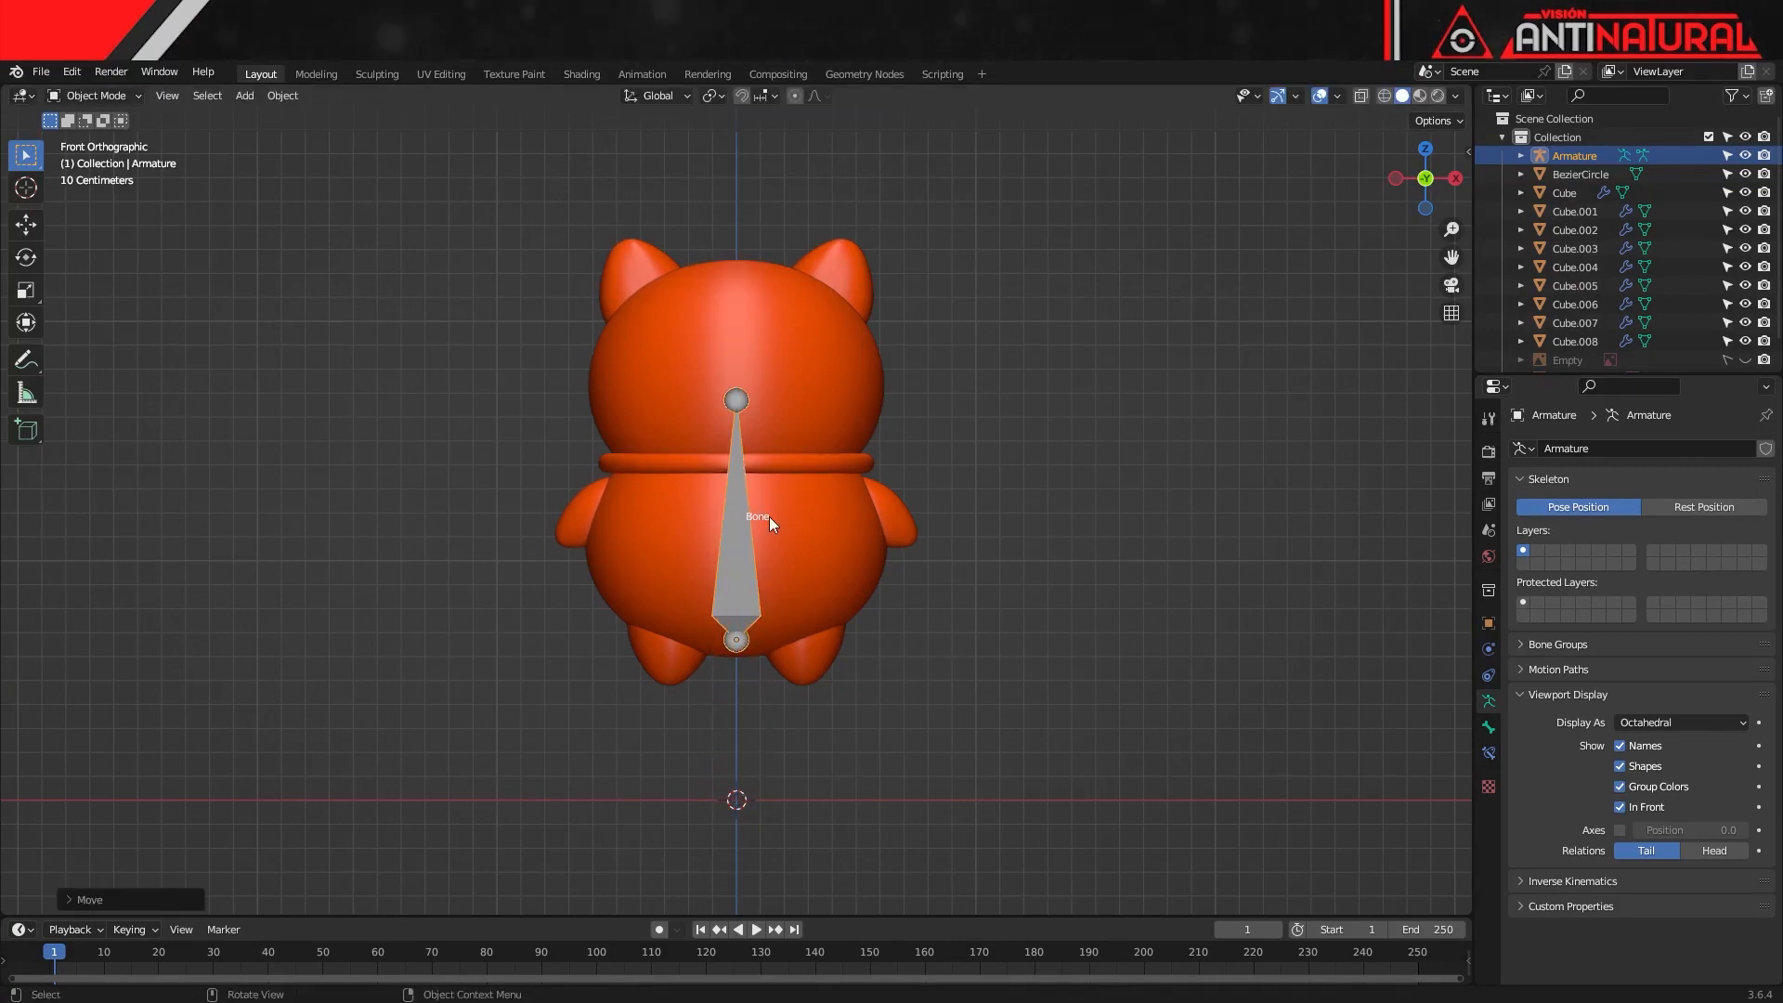
In Edit Mode, shorten the bone by lowering its upper tip about 0.85 m along Z
key(Tab)
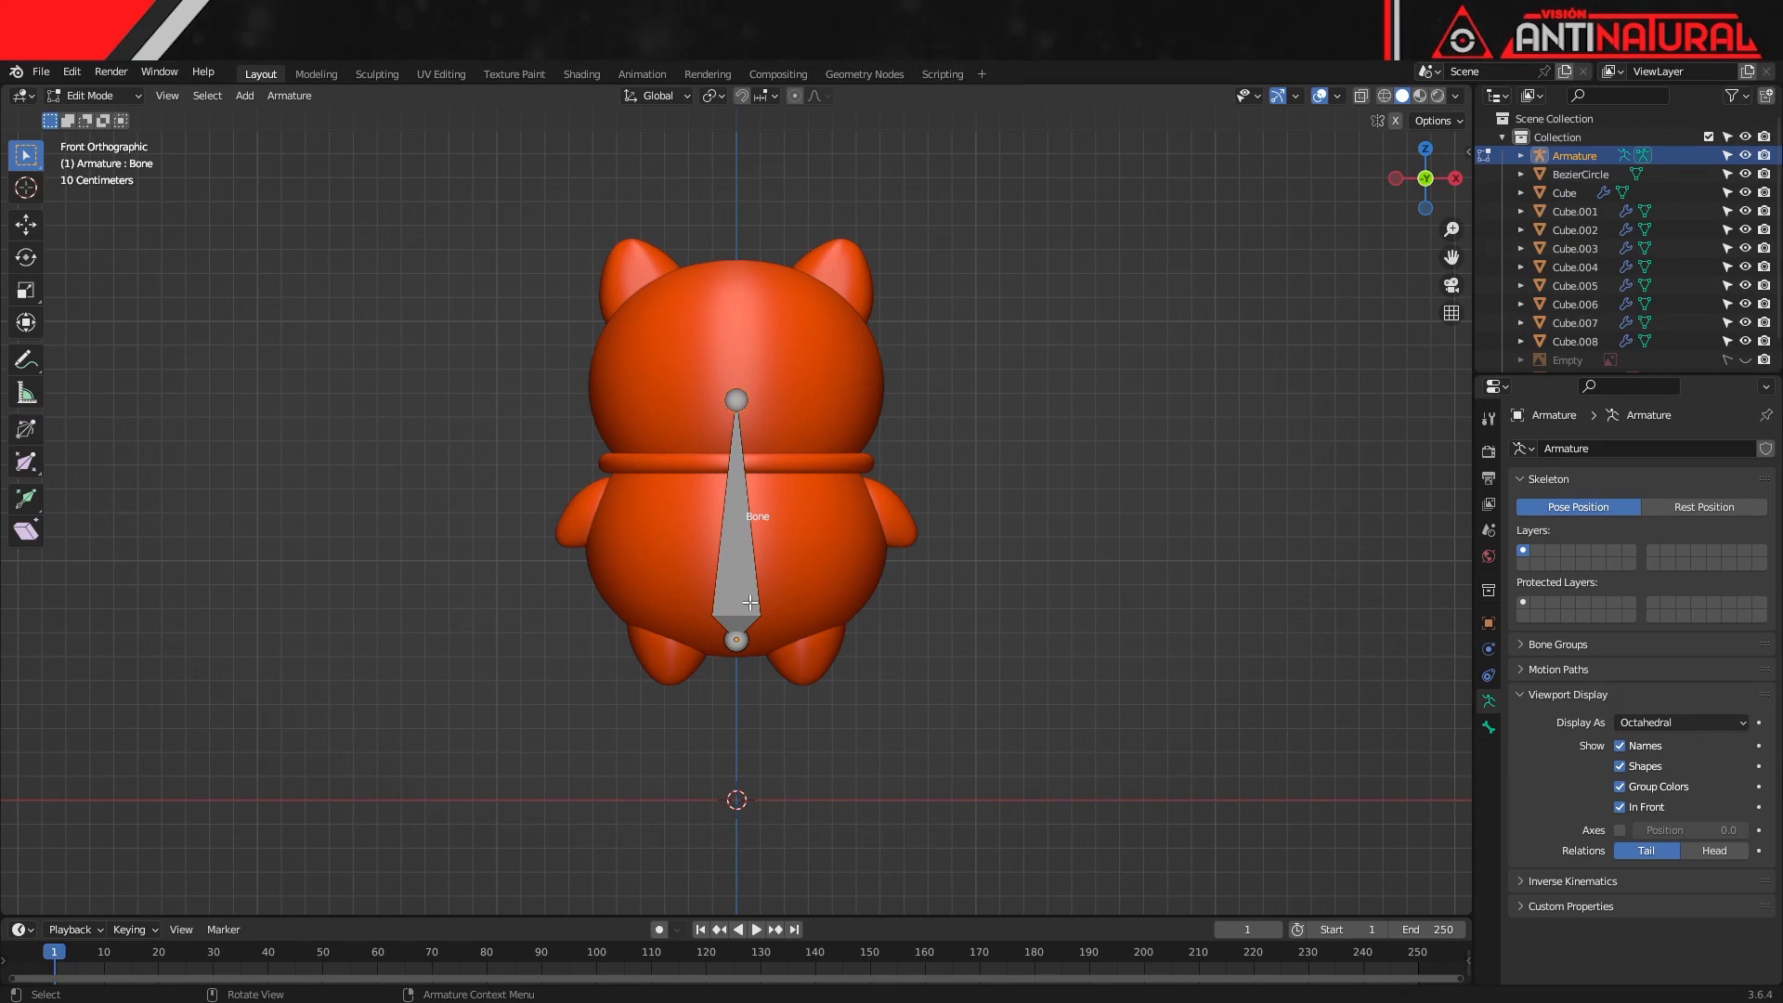
scroll(750, 601, up, 3)
scroll(750, 602, up, 2)
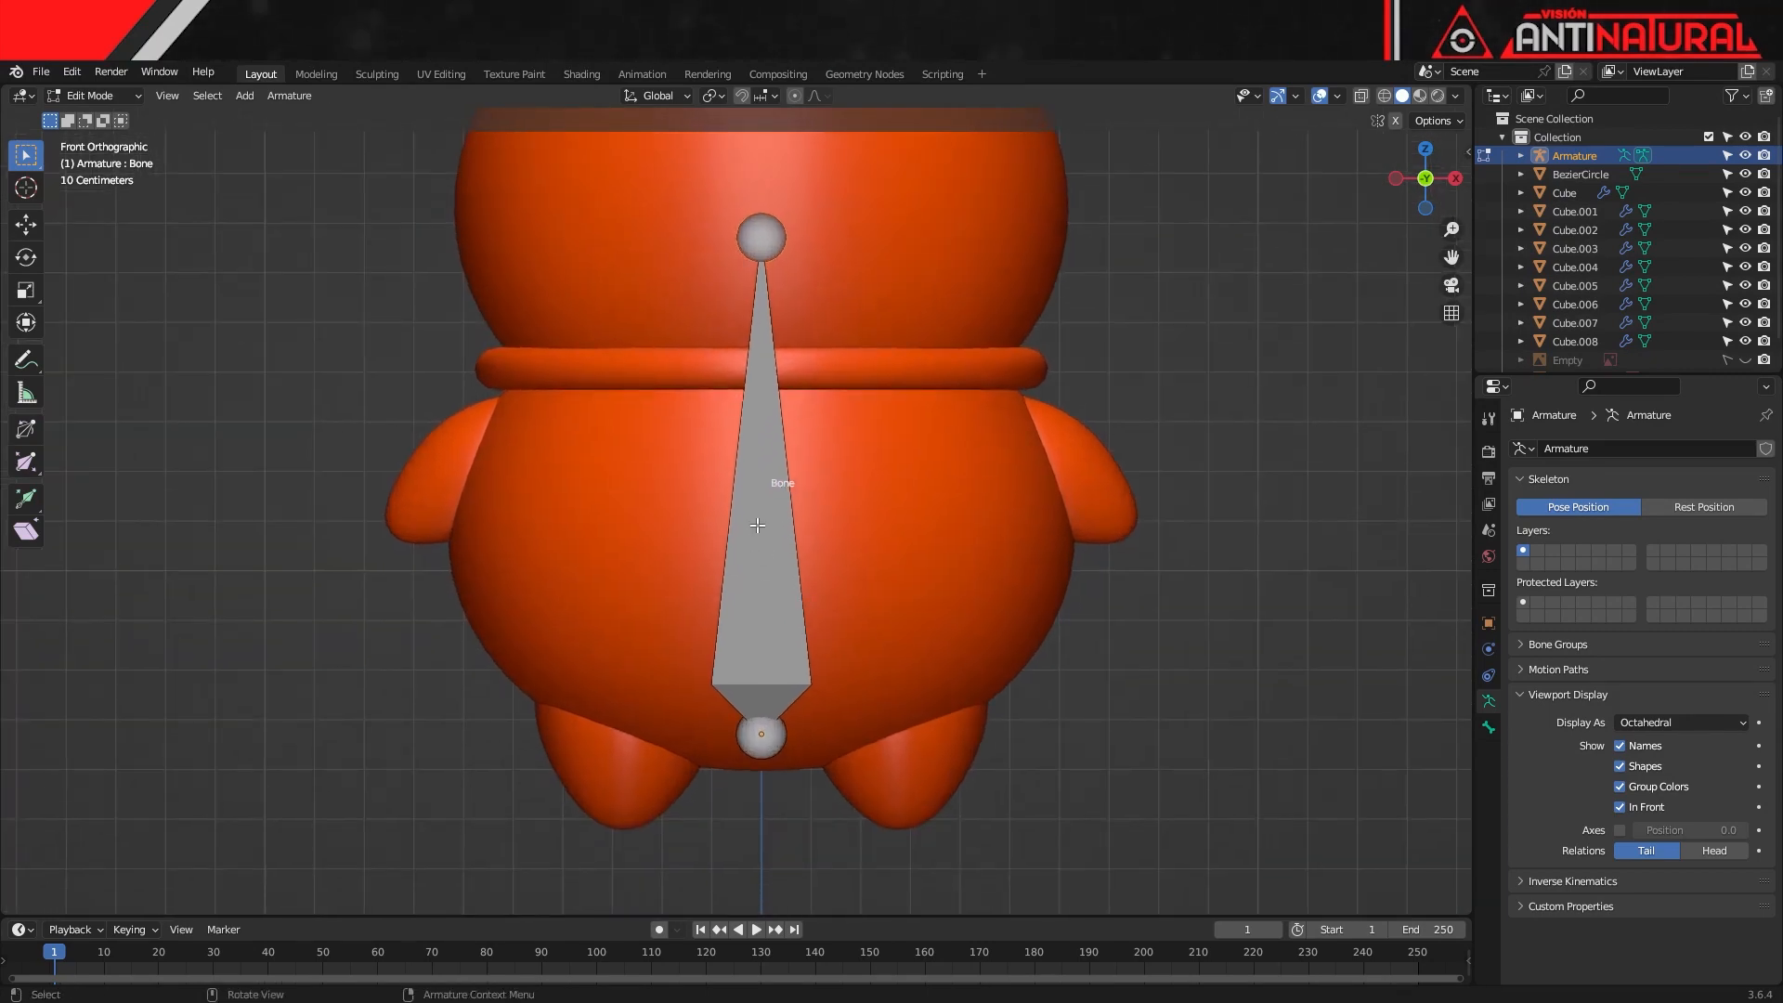
click(772, 239)
key(g)
key(z)
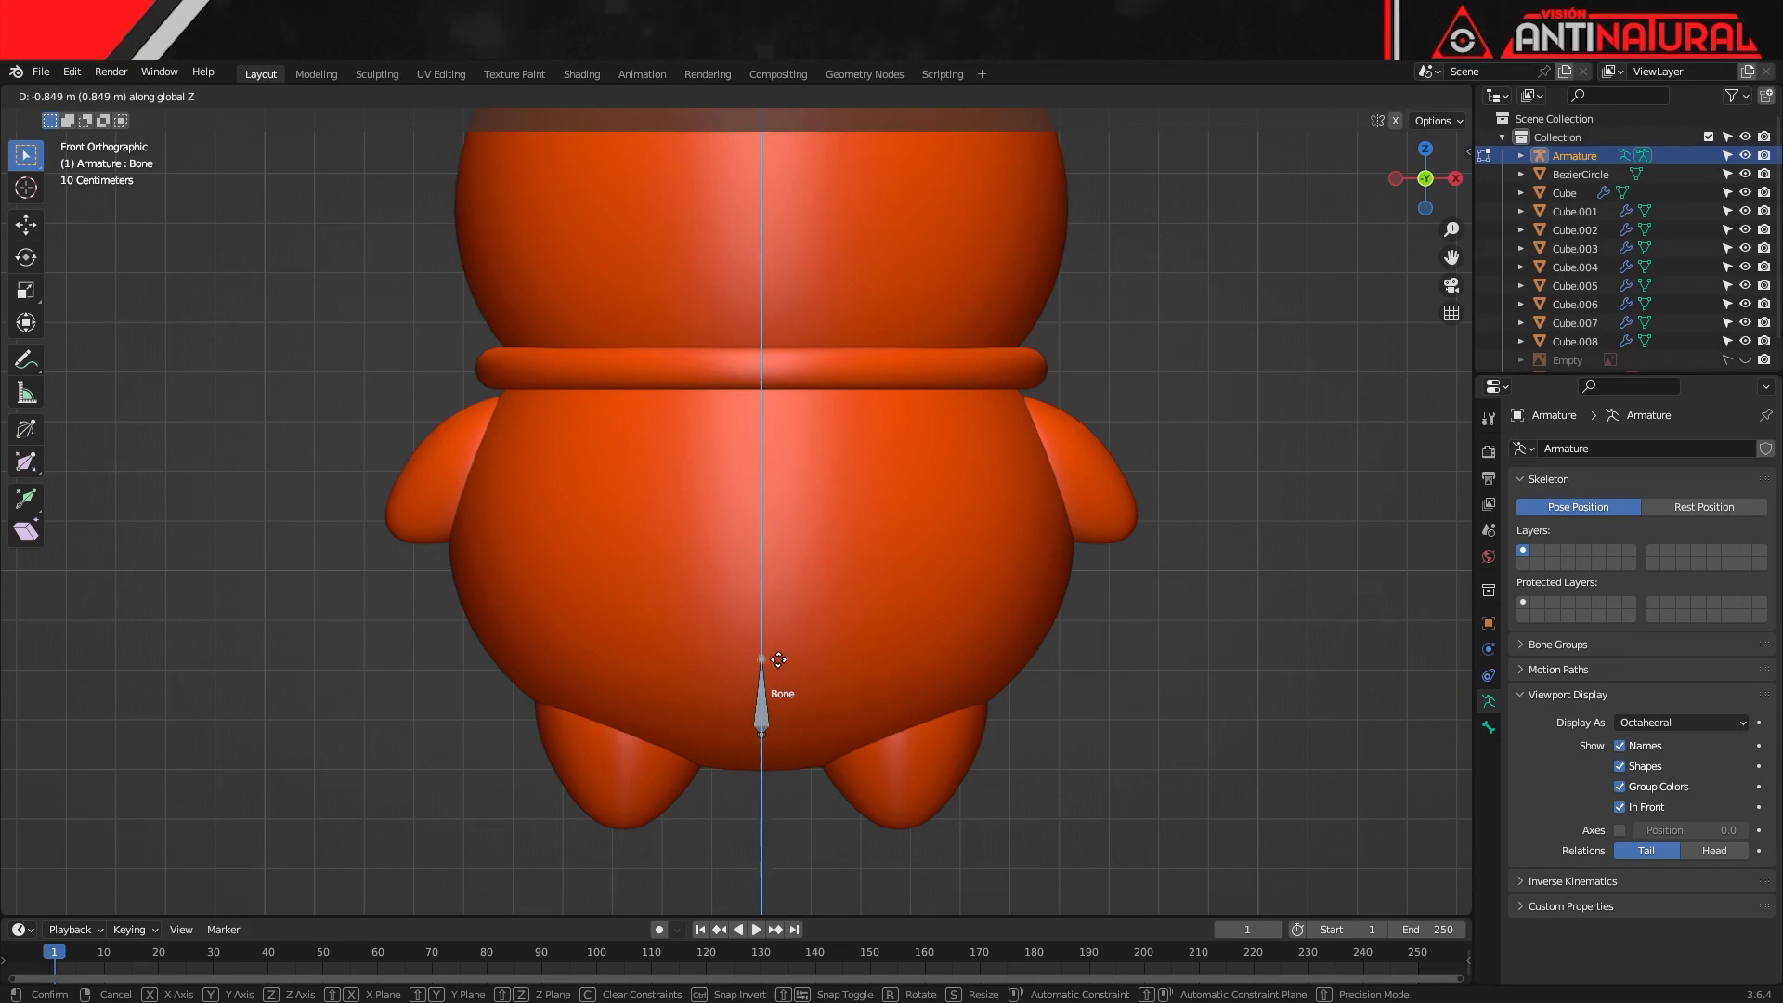
click(779, 659)
Lower the whole short bone about 0.04 m along Z toward the bottom edge of the body
click(761, 710)
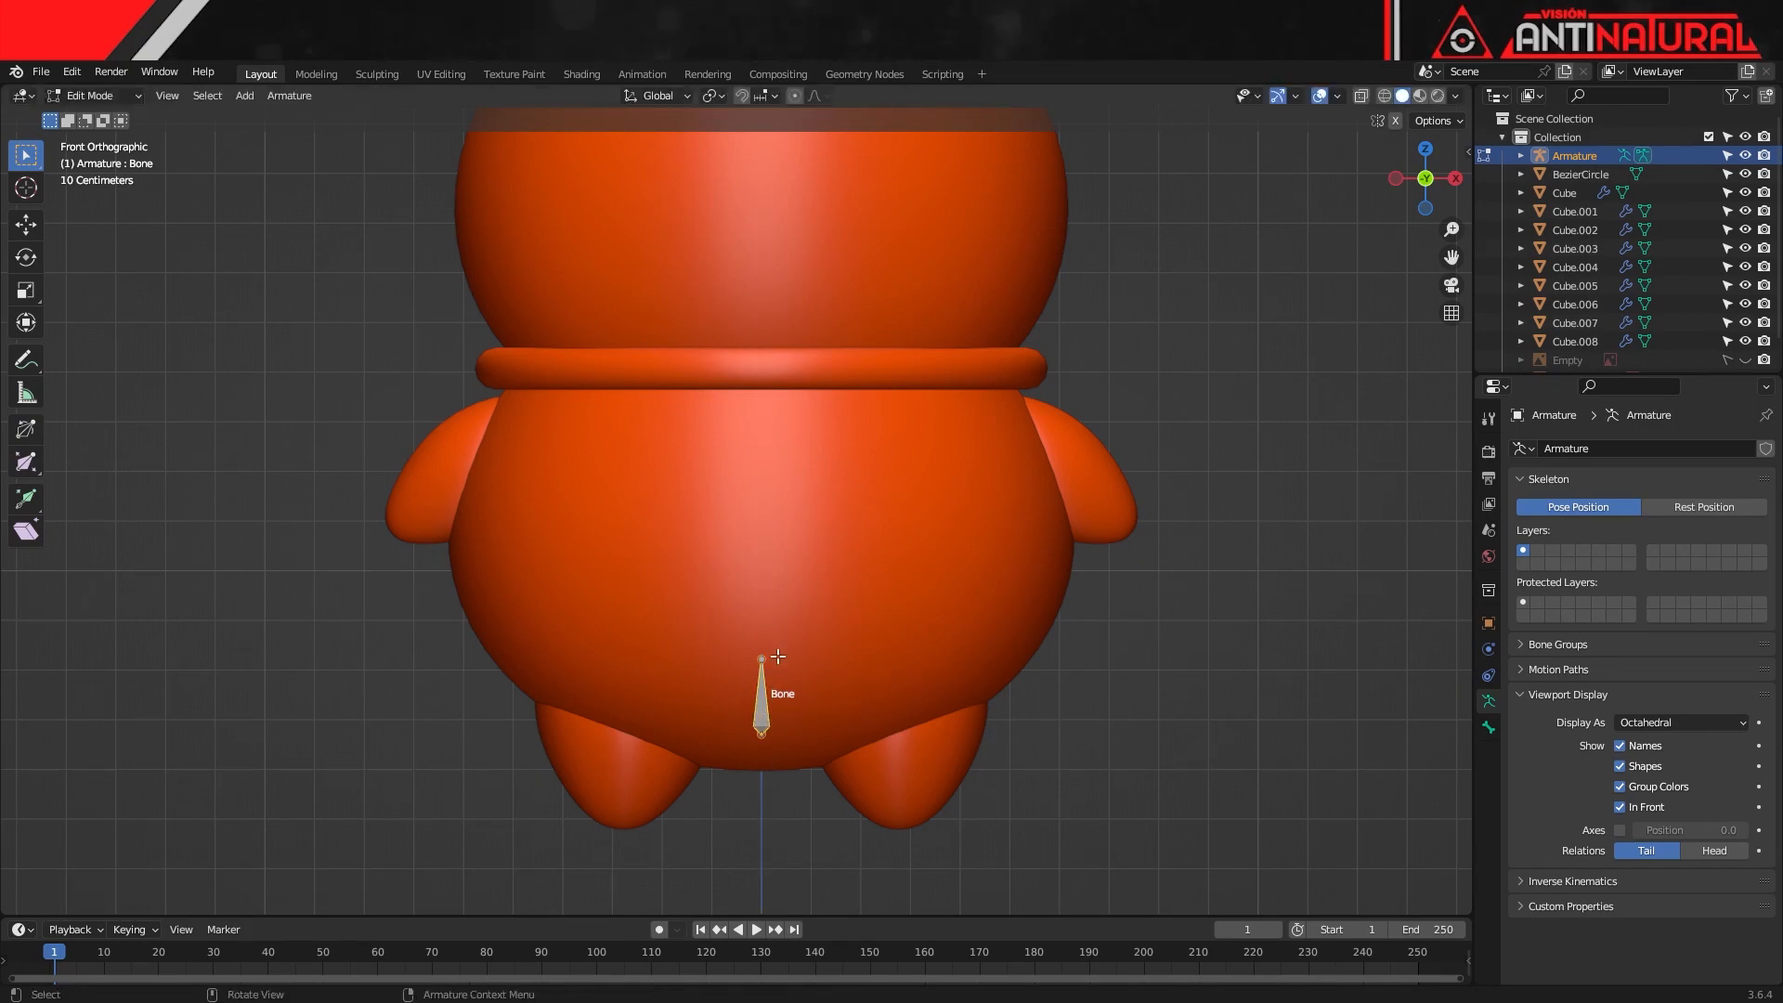
key(g)
key(z)
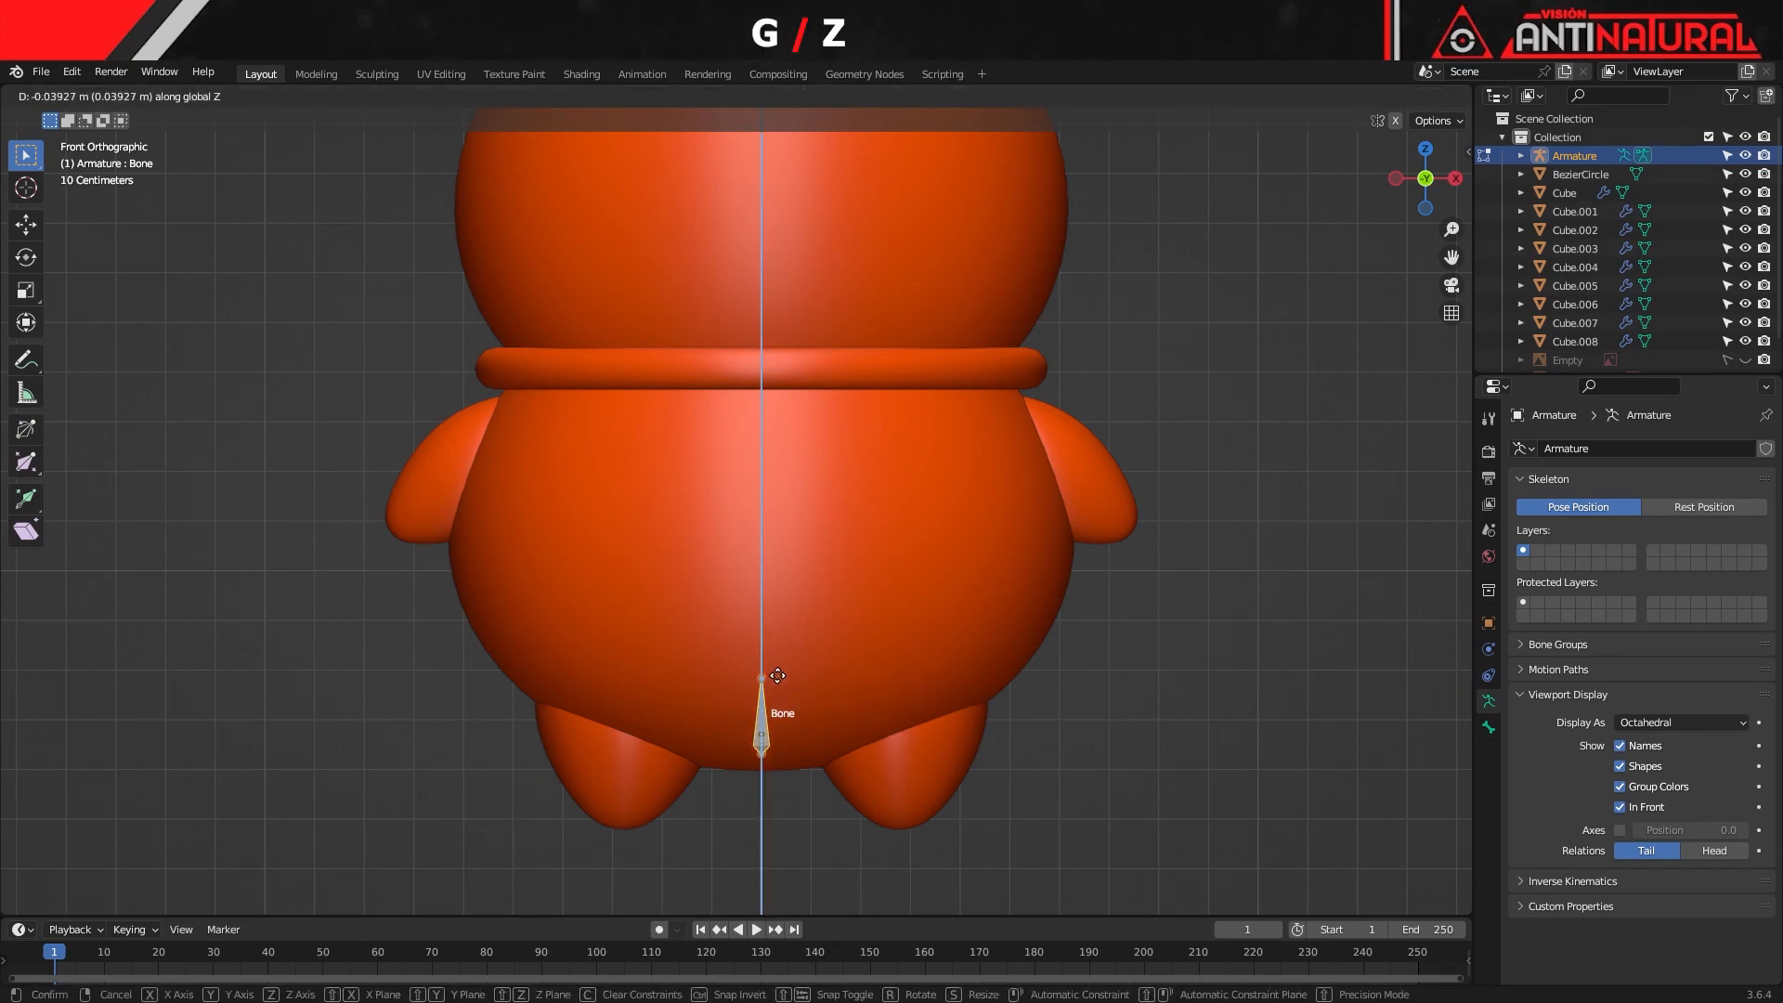
click(778, 675)
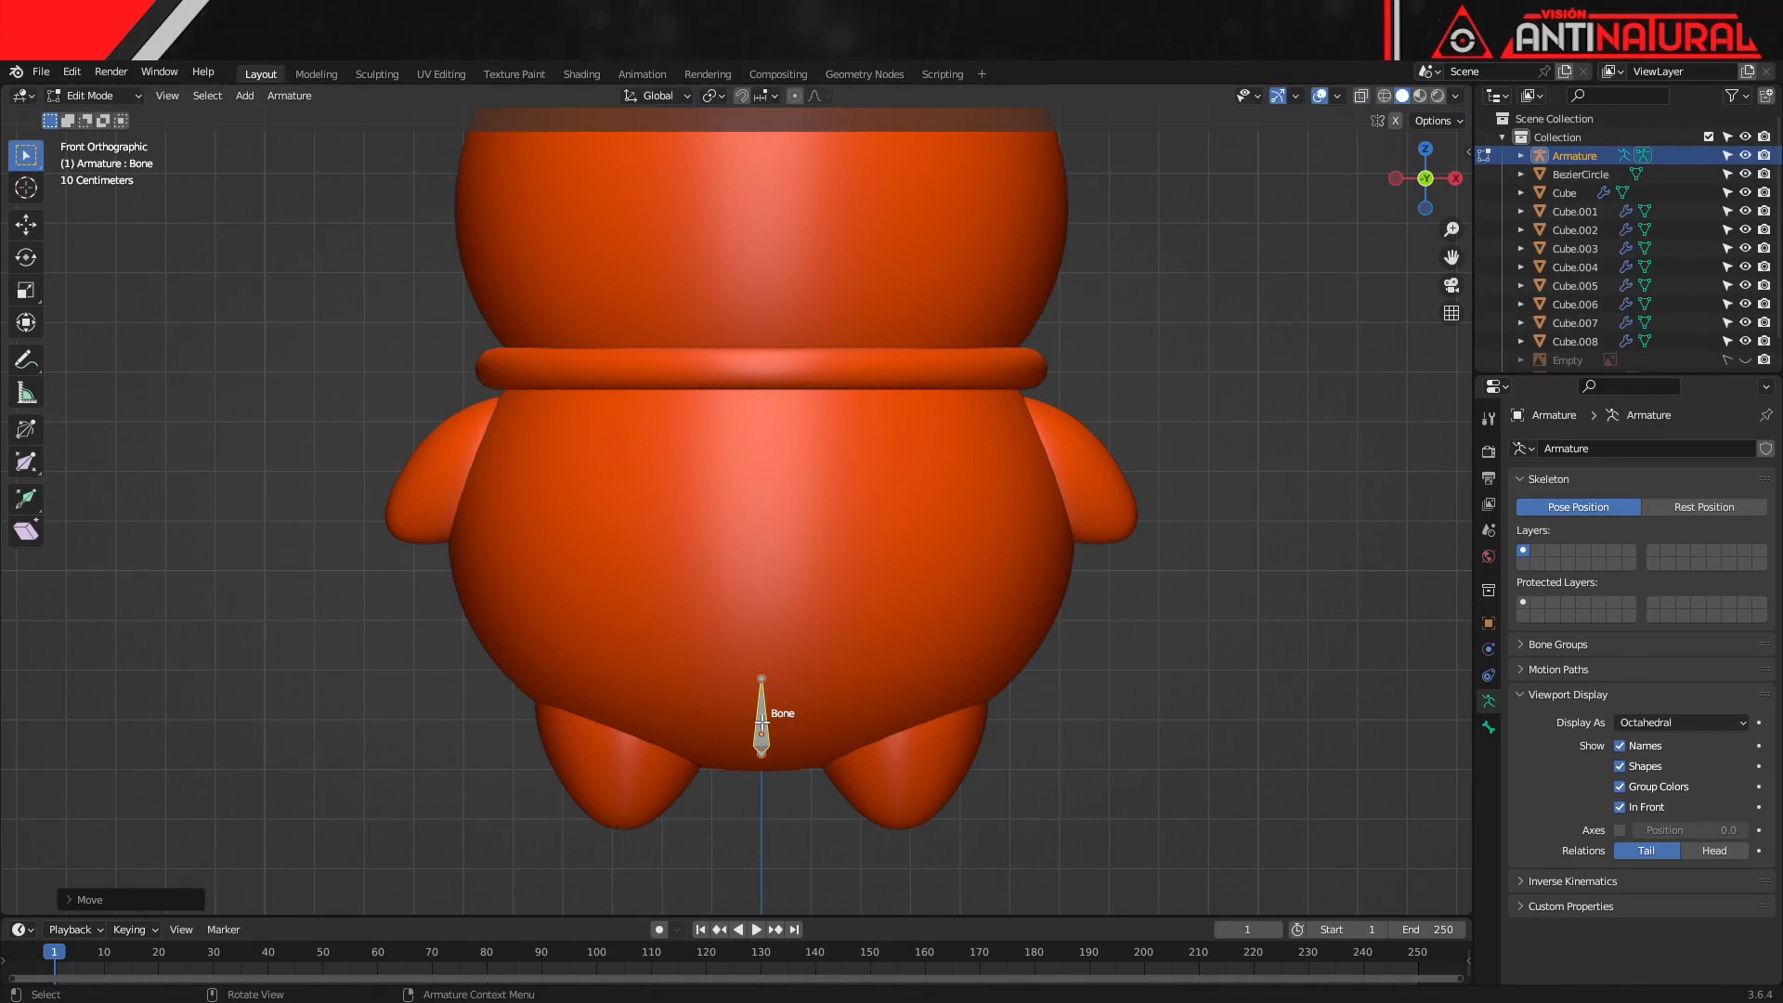
Rename the short bone ROOT and rotate it 180° about the Y axis
key(F2)
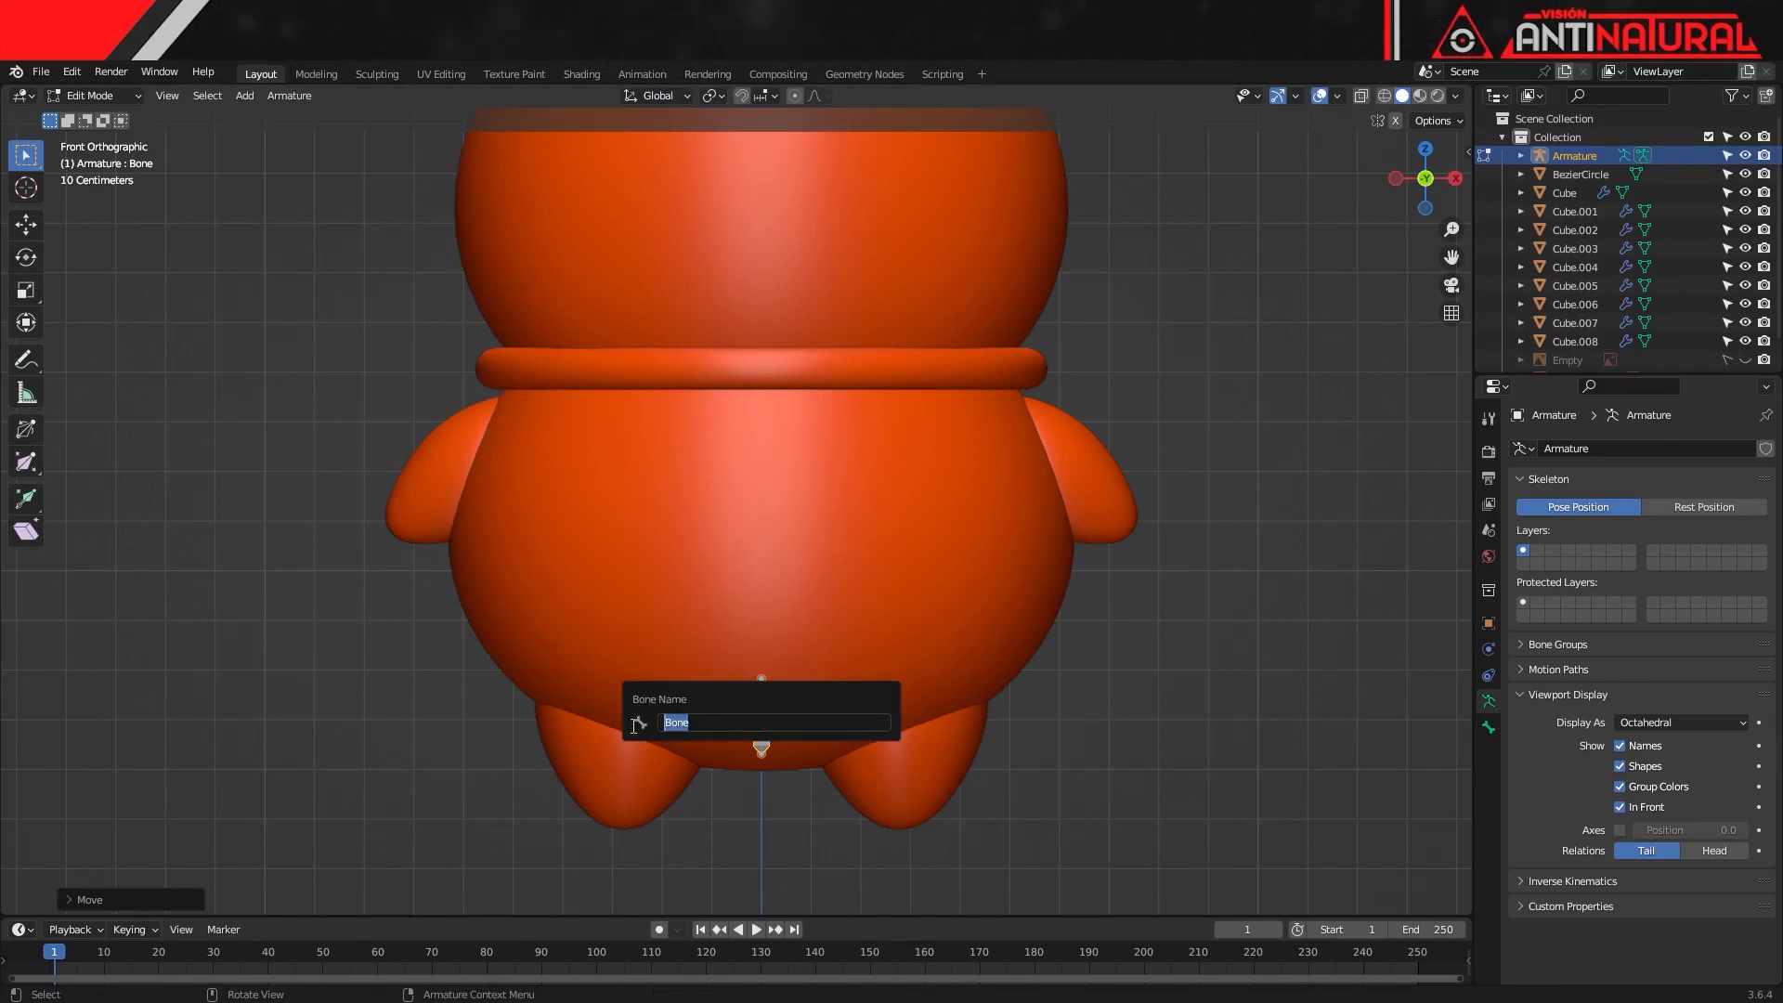
text(ROOT)
key(Return)
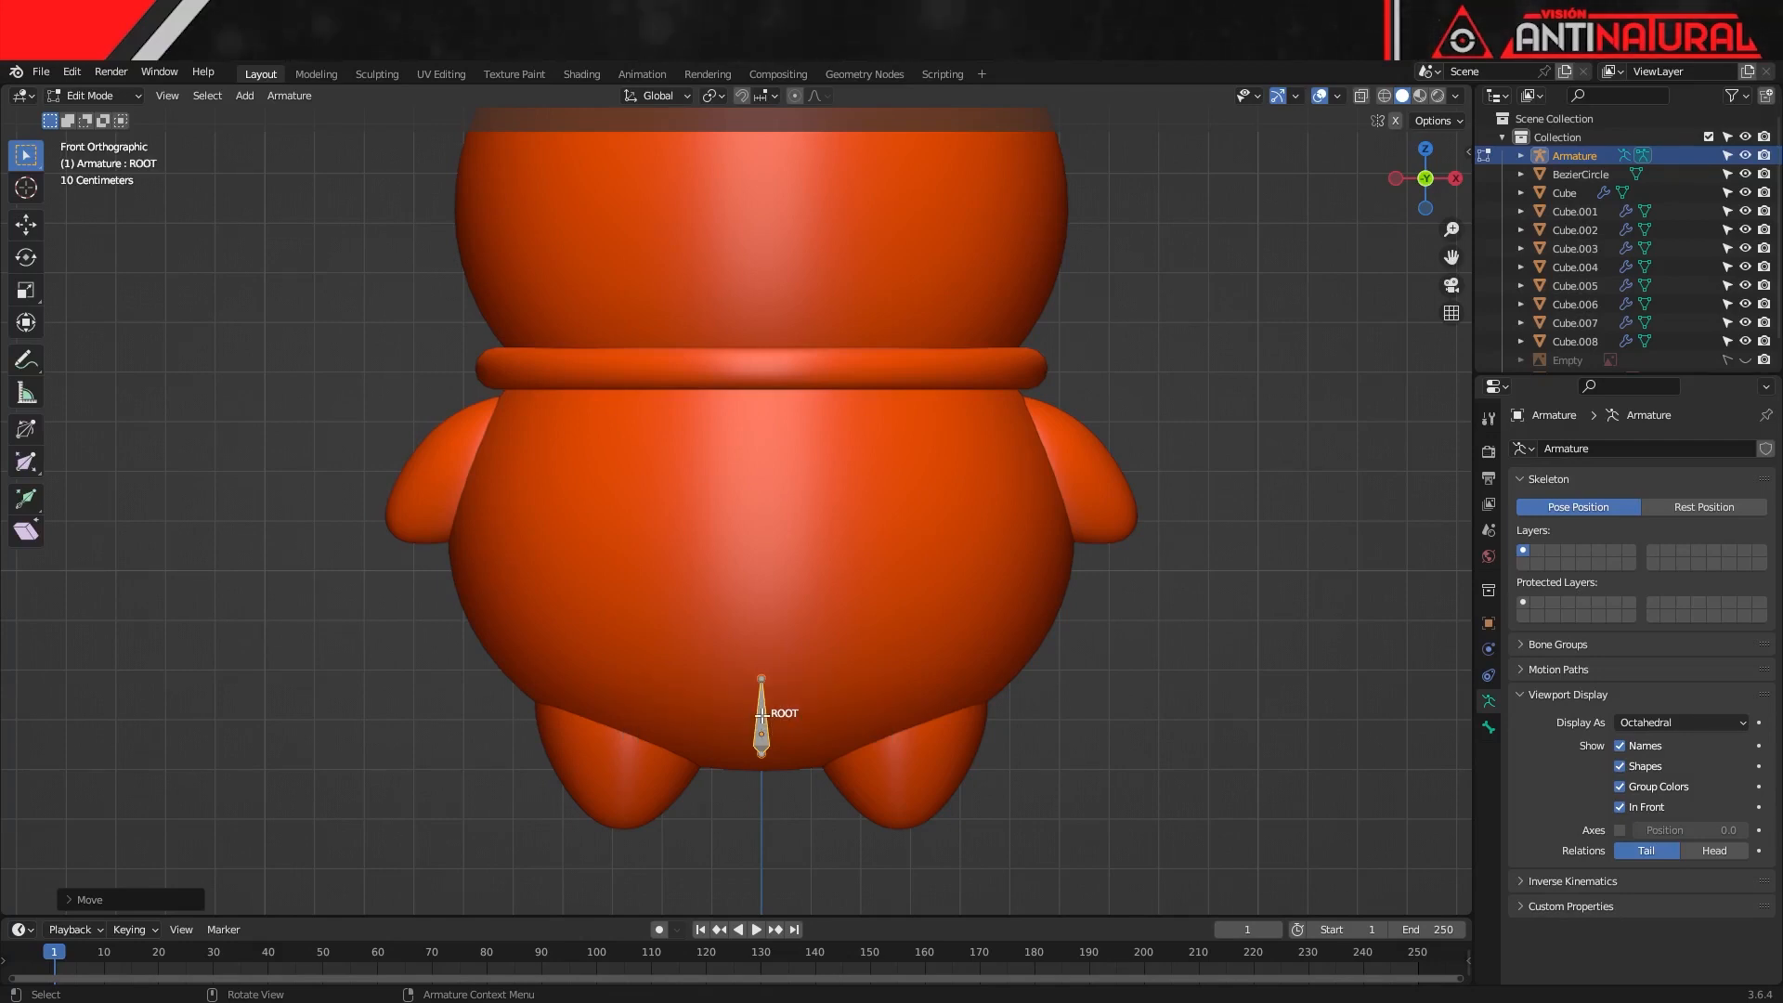
text(ry180)
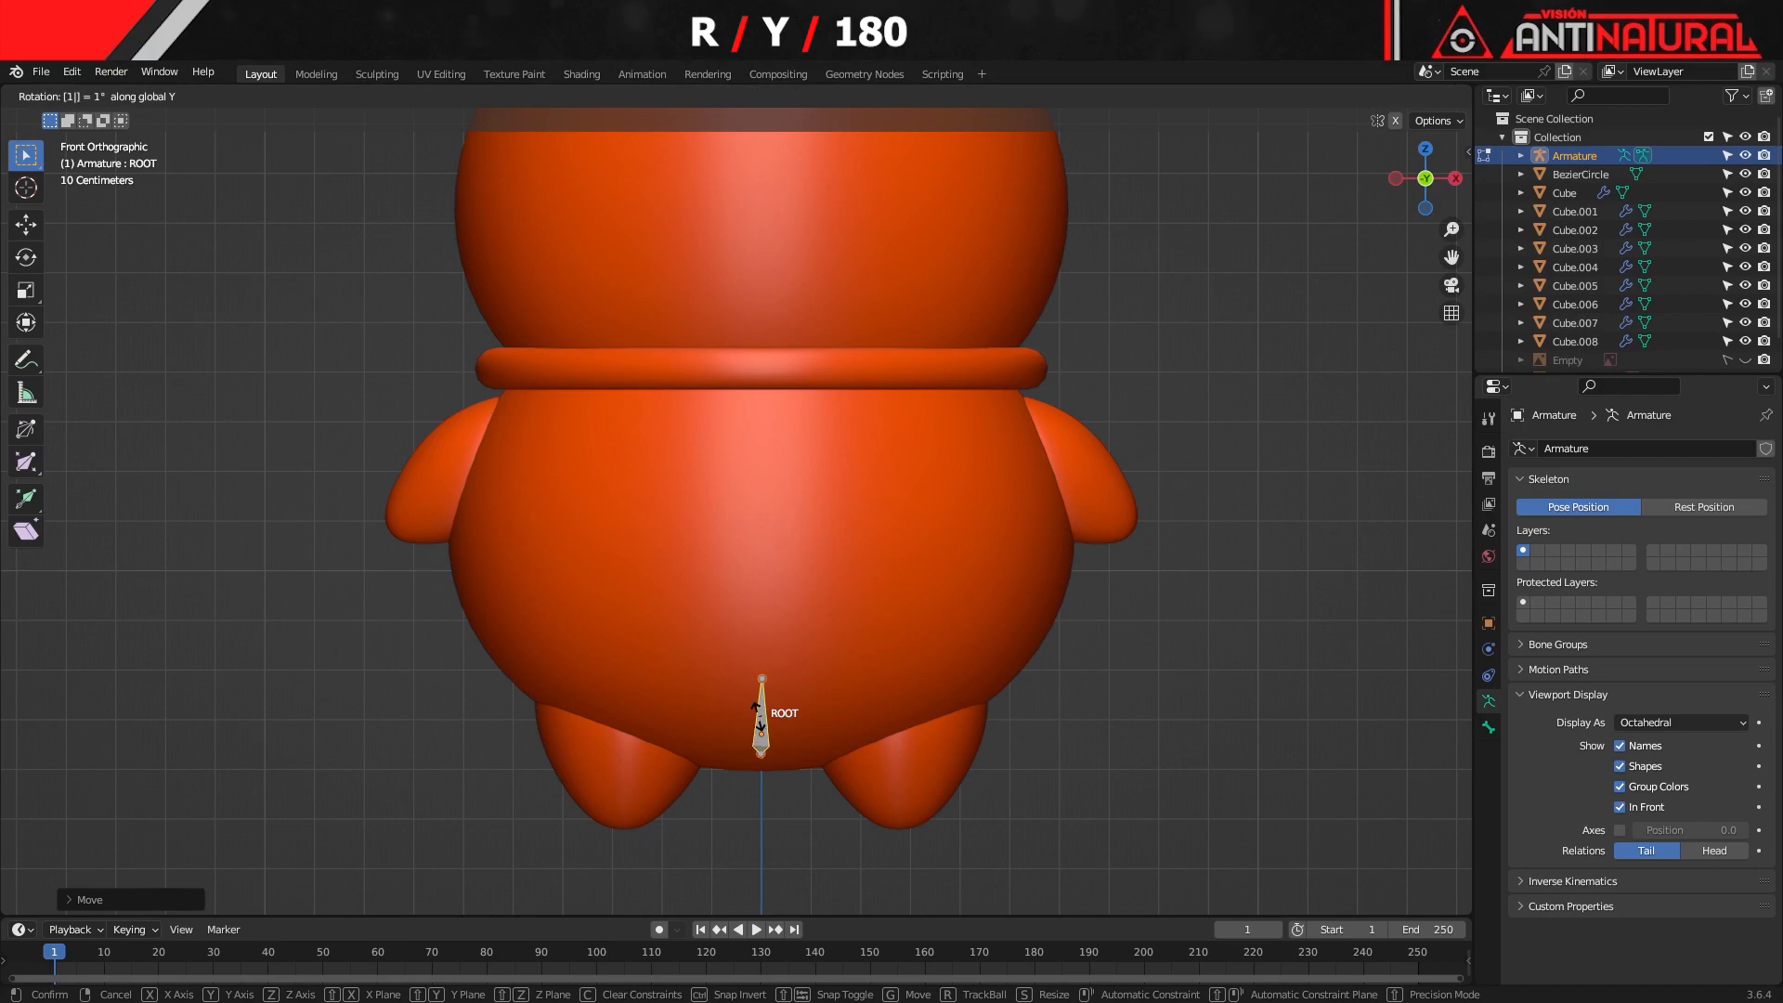
key(Return)
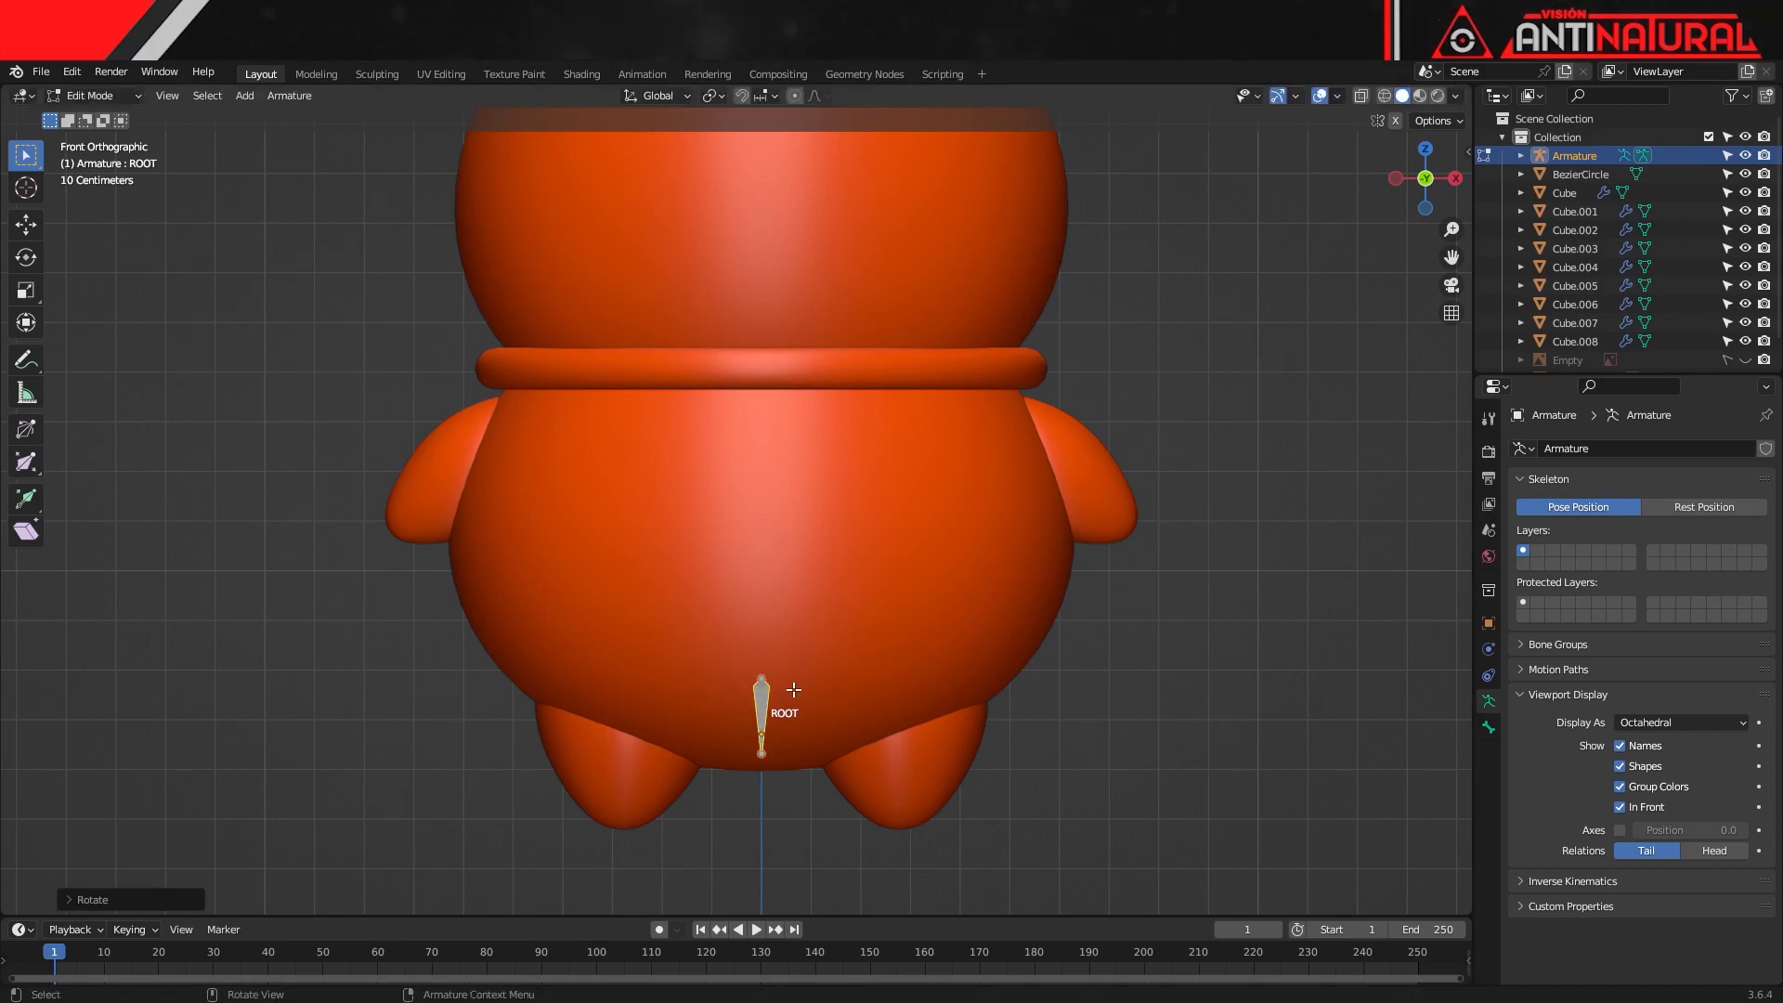
Extrude a torso bone about 0.61 m up along Z from ROOT's upper end to the collar
scroll(793, 683, up, 4)
shift+middle_drag(809, 781, 748, 494)
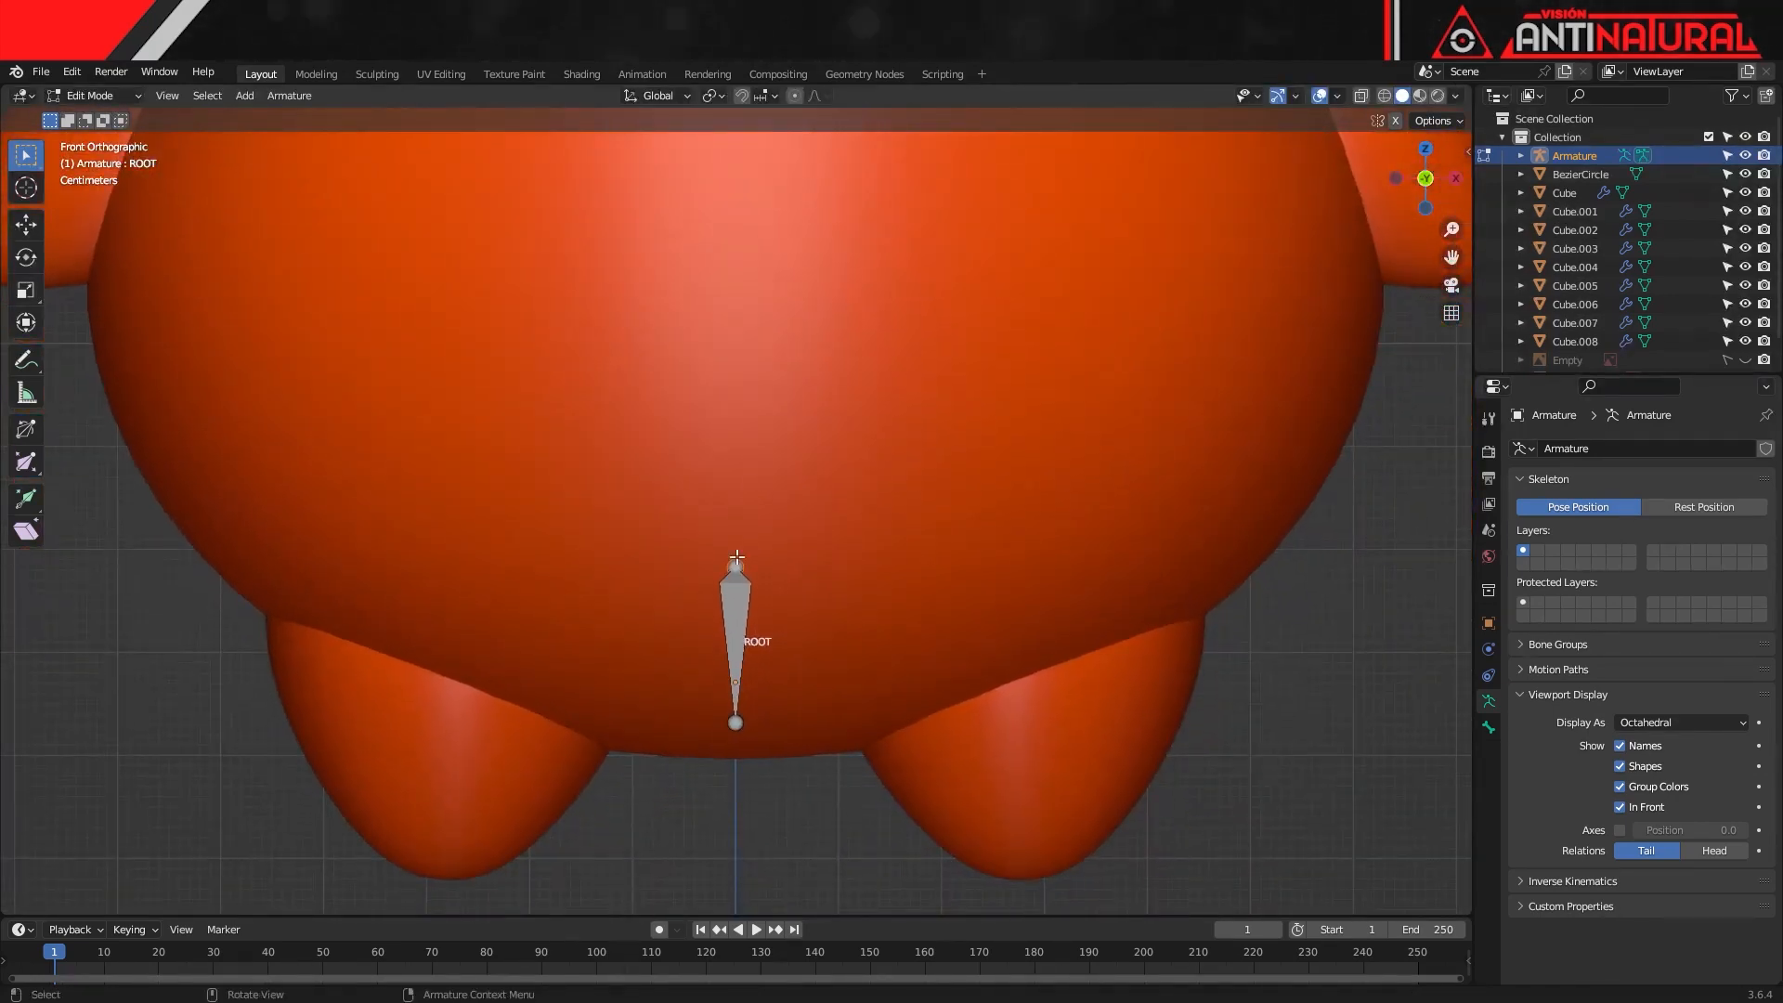
scroll(778, 570, down, 4)
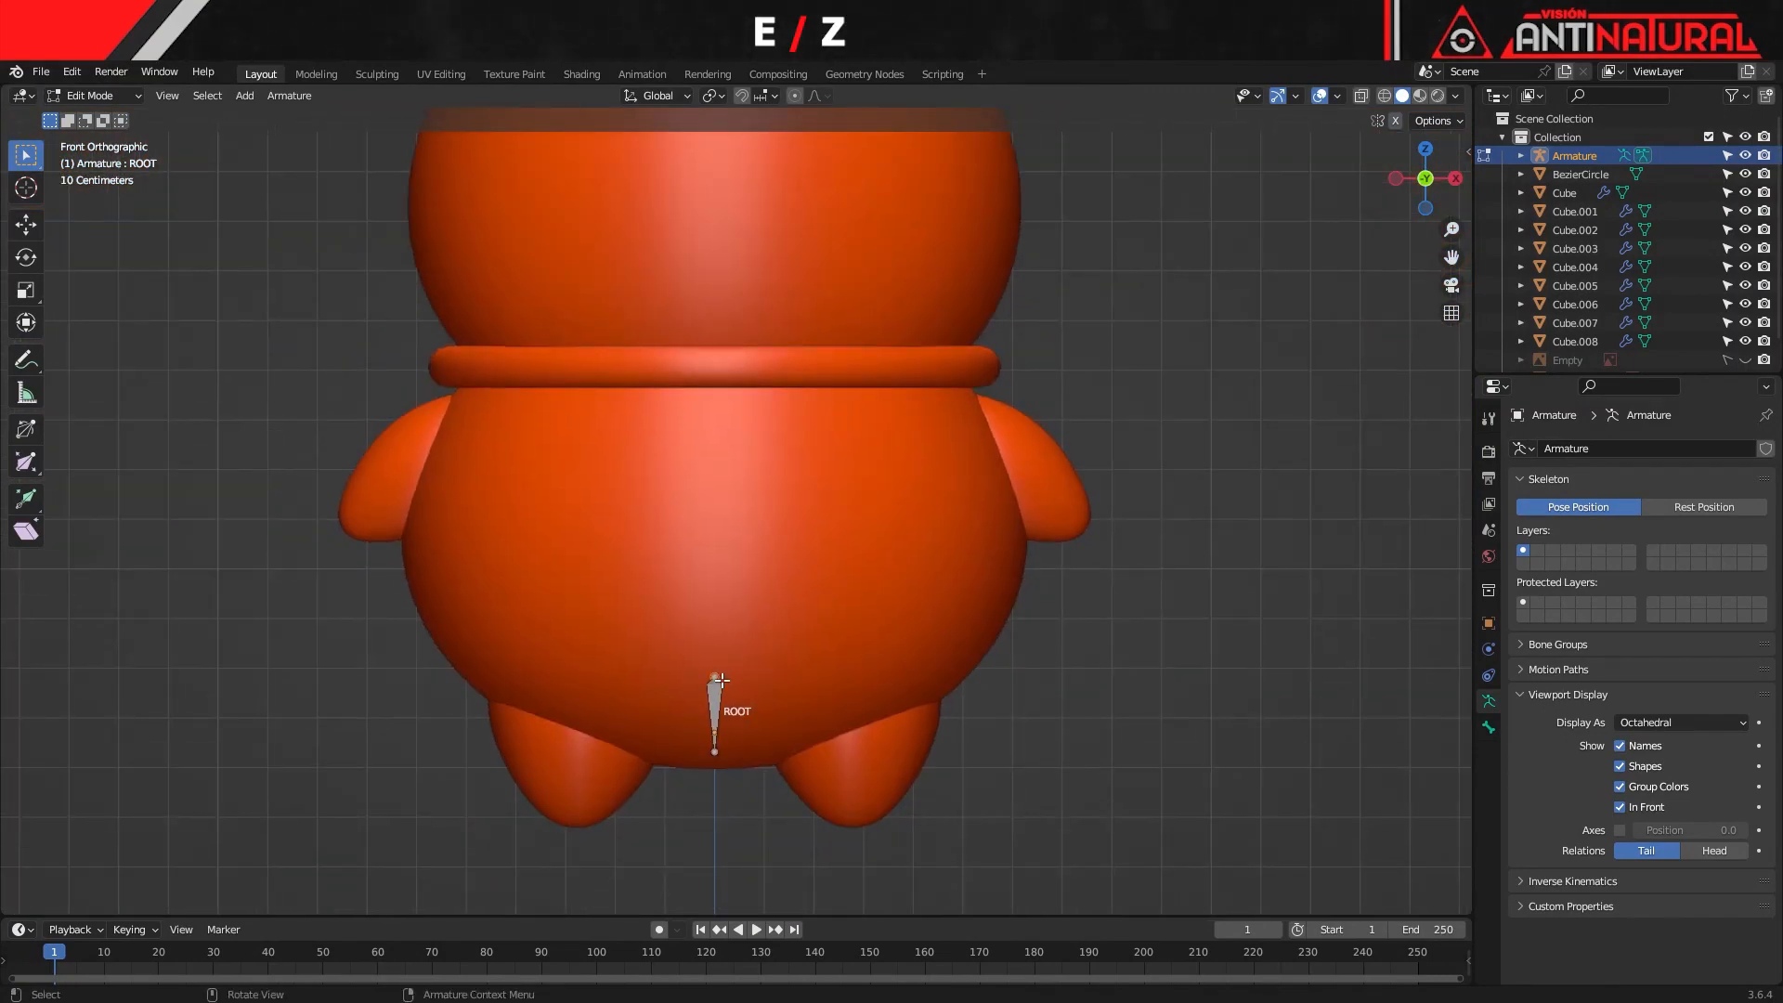
key(e)
key(z)
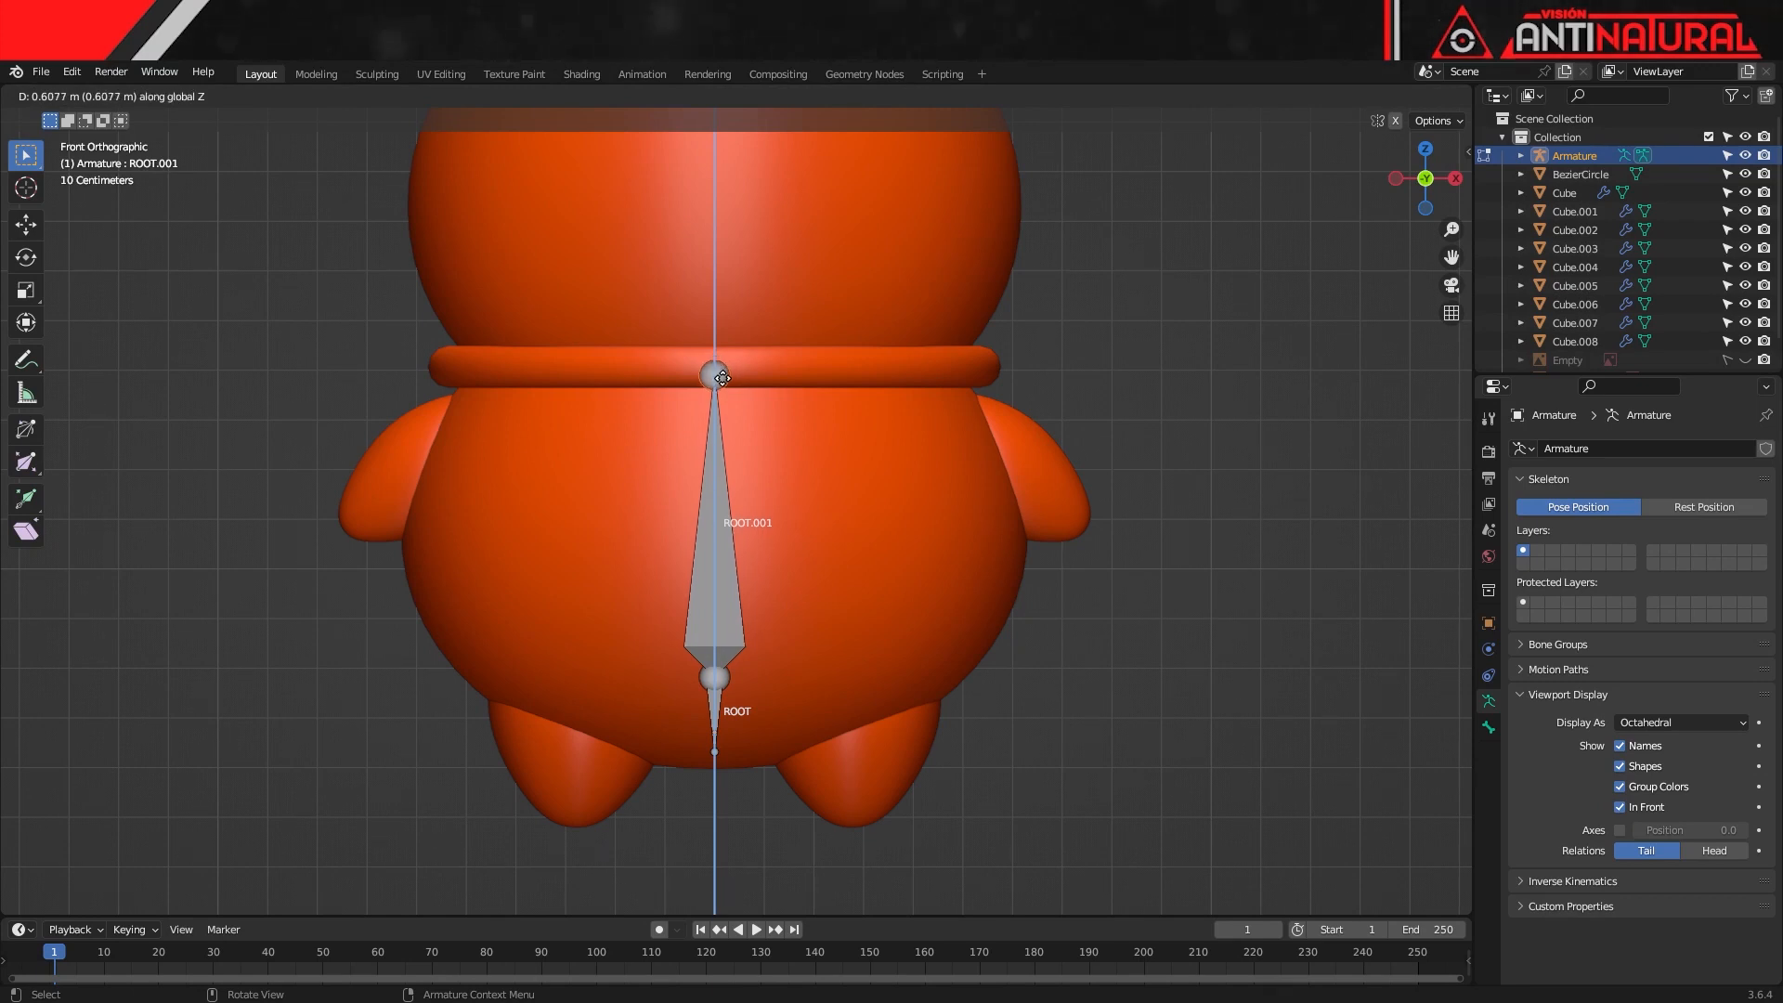
click(722, 378)
shift+scroll(756, 478, up, 4)
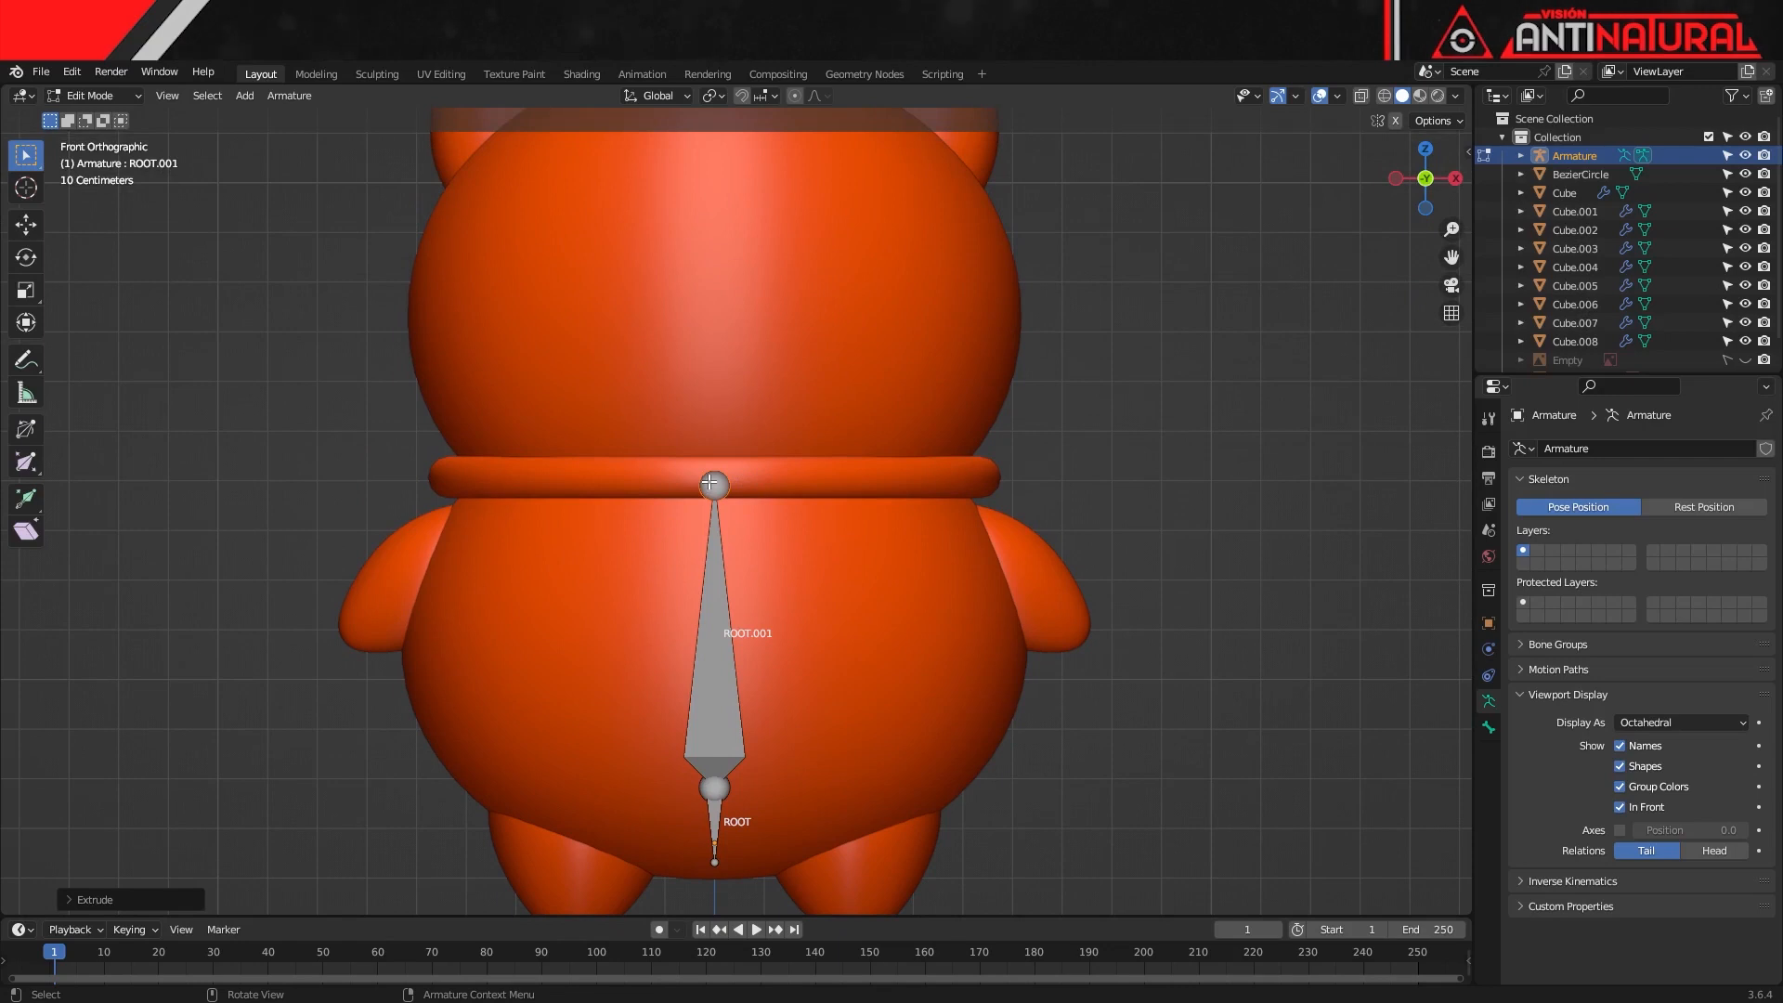
Extrude a head bone about 0.67 m up along Z from the collar joint to near the top of the head
shift+middle_drag(711, 482, 701, 569)
key(e)
key(z)
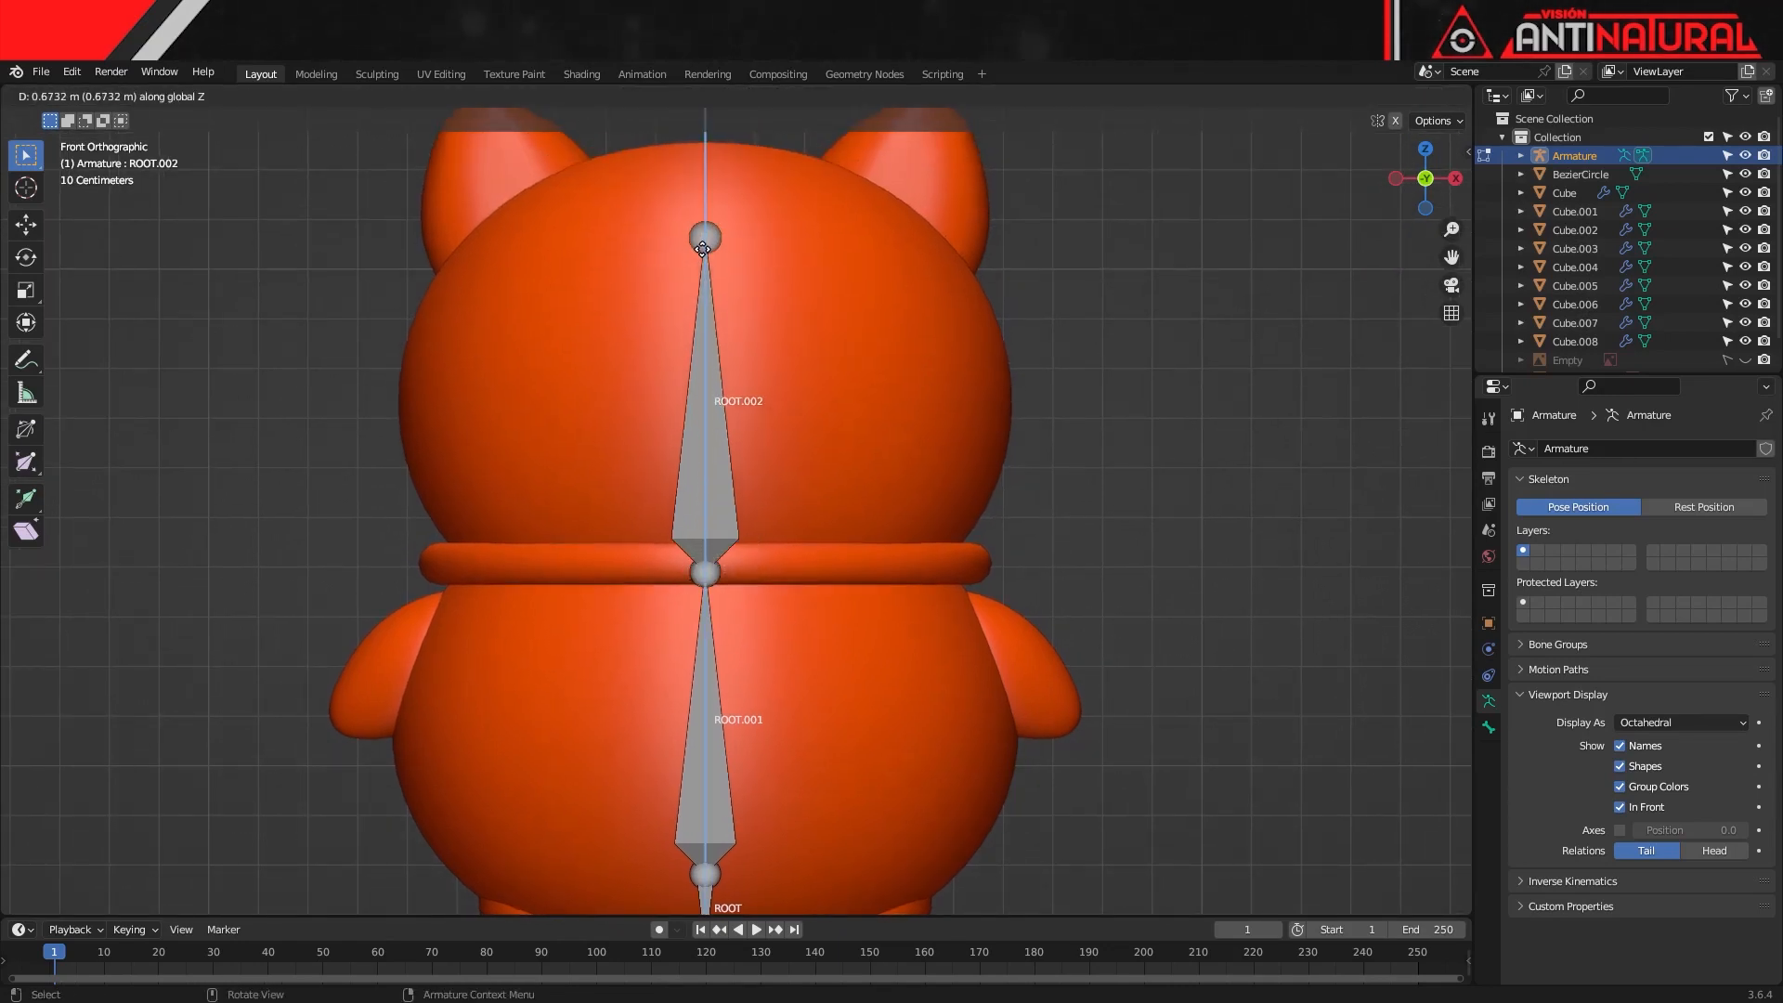
click(704, 243)
scroll(701, 703, down, 1)
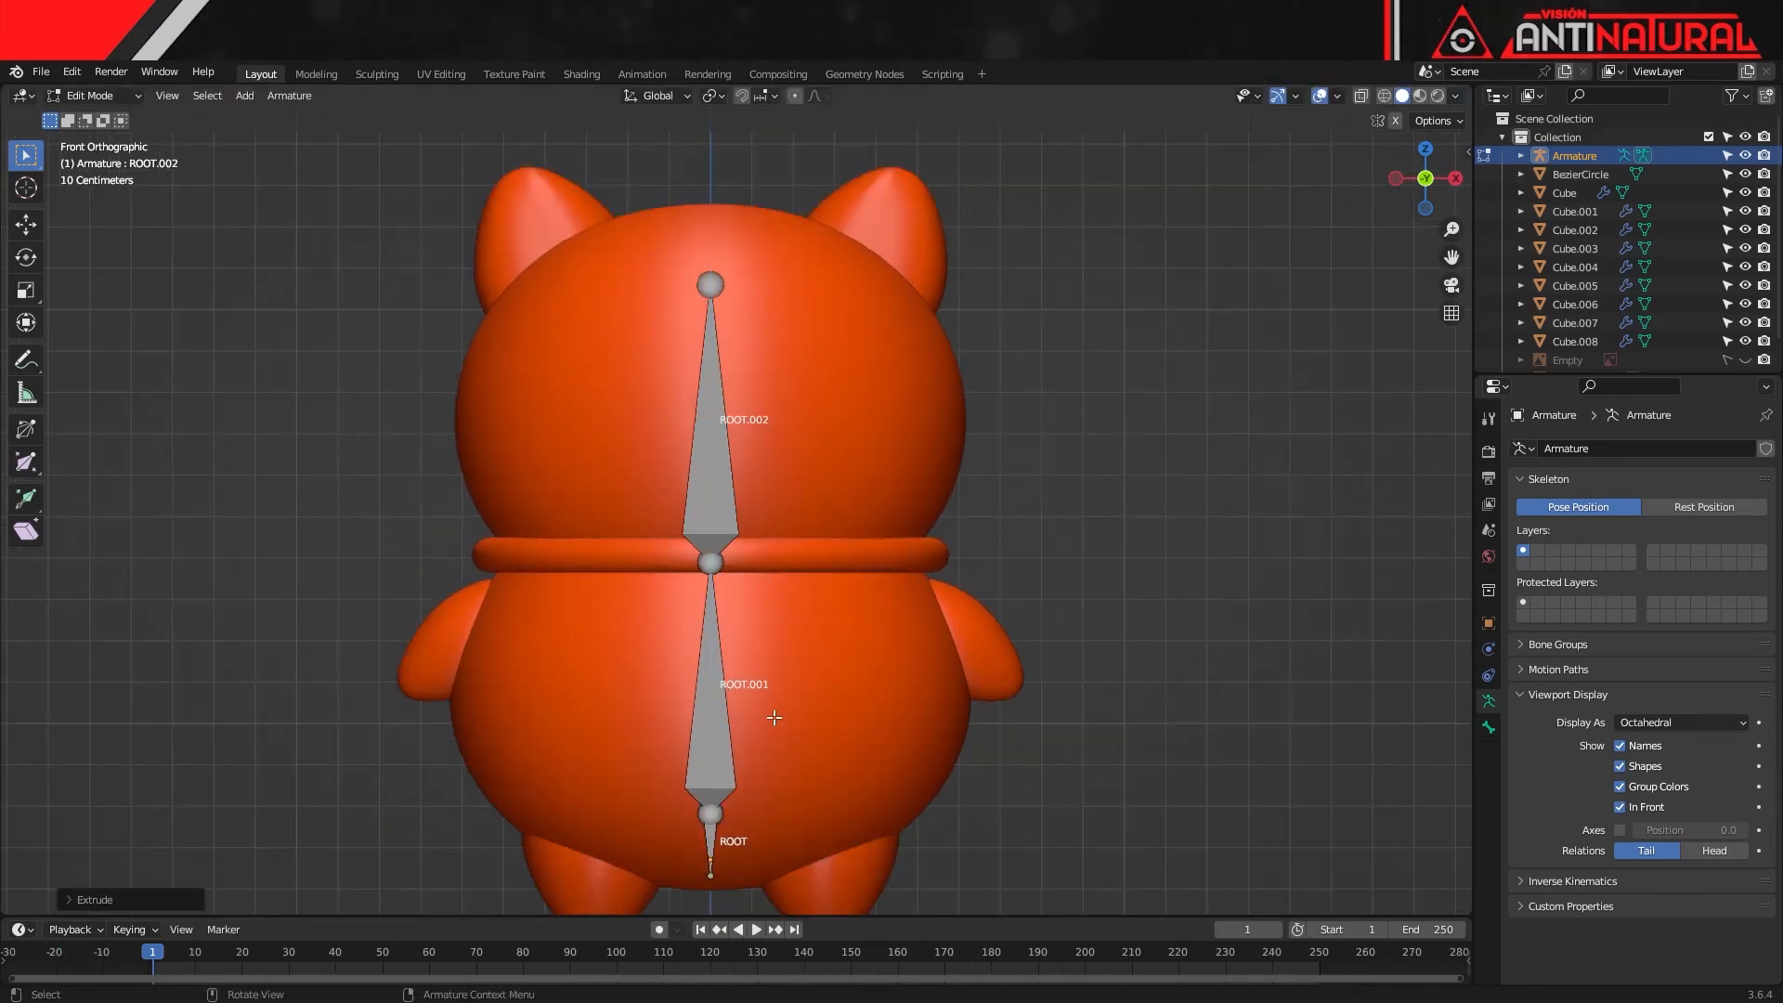
Duplicate the torso bone three times, placing the copies at the arm, leg and ear on the +X side
click(702, 703)
key(shift+d)
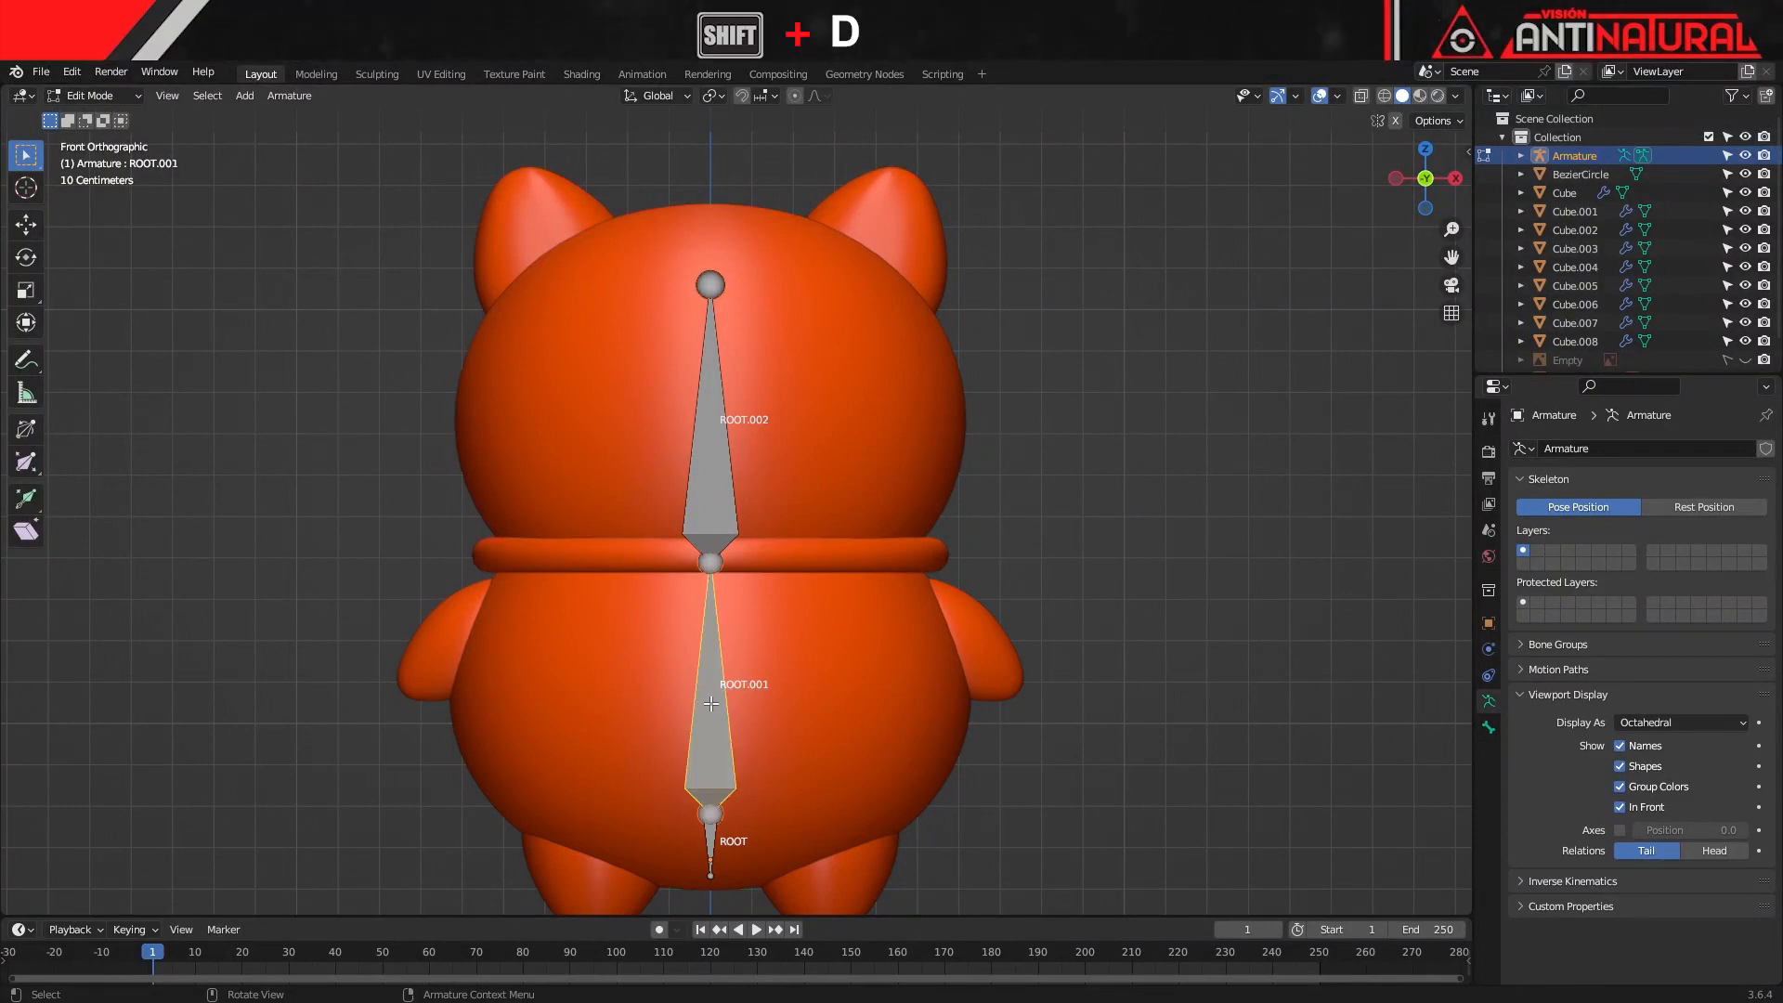
click(939, 548)
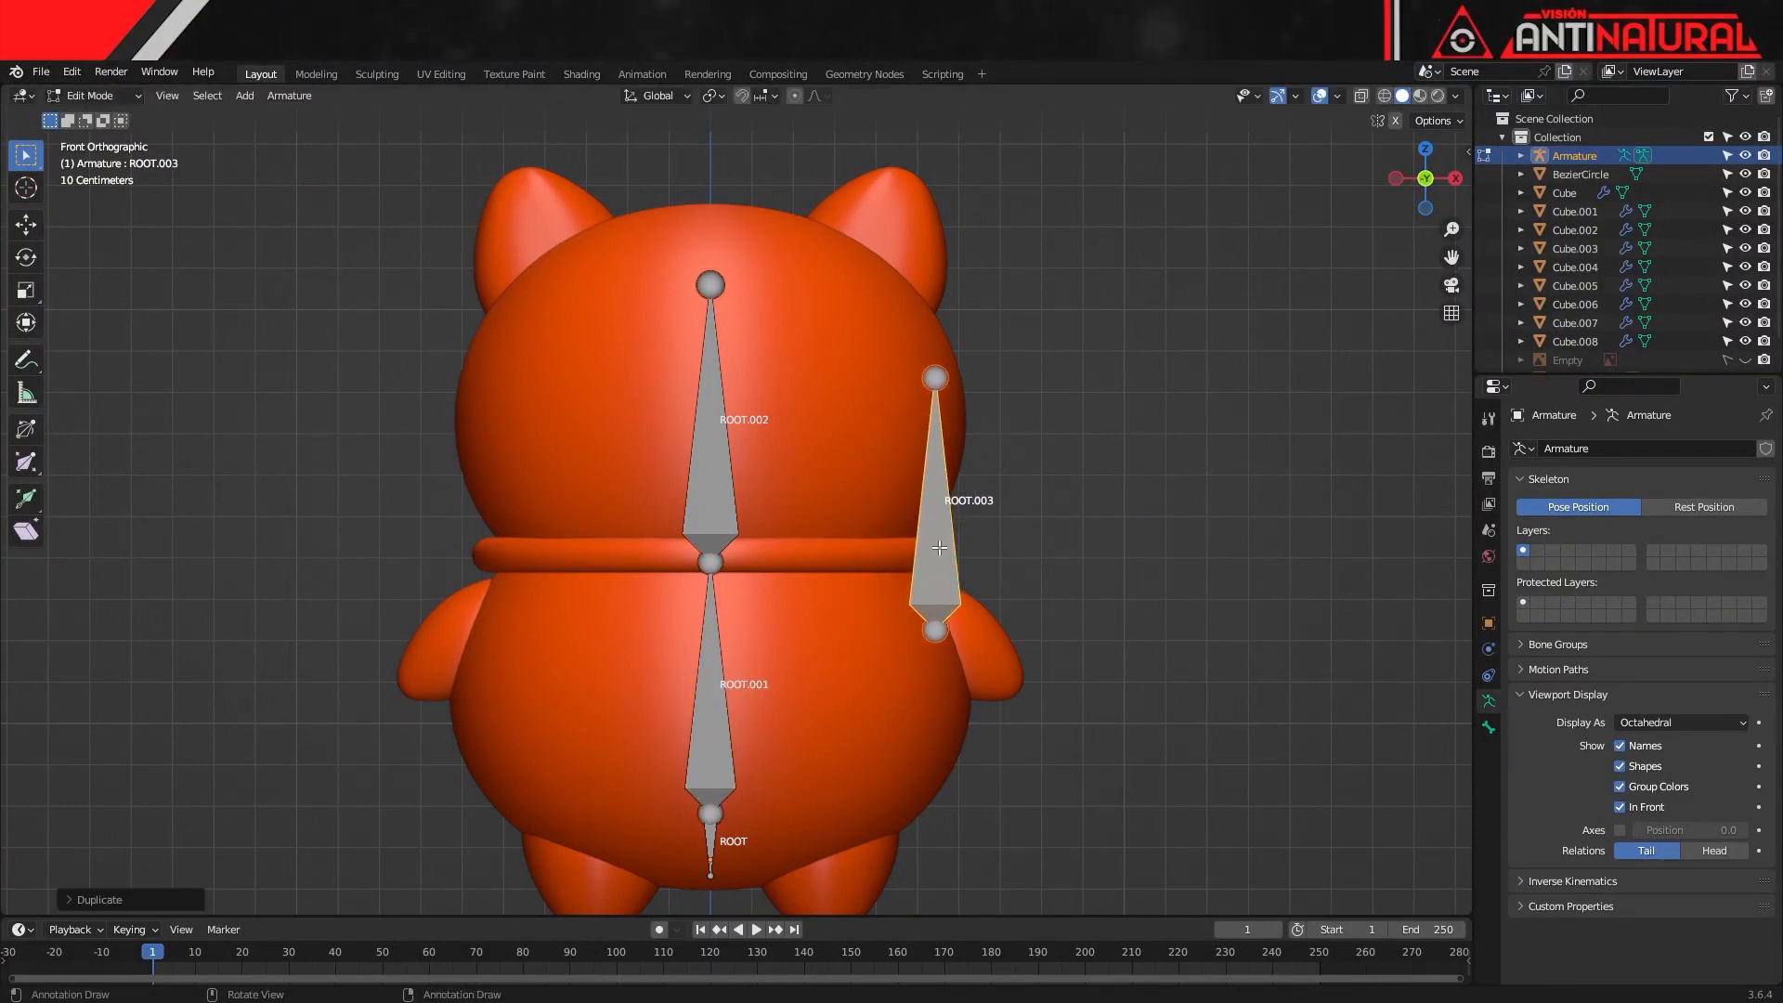
key(shift+d)
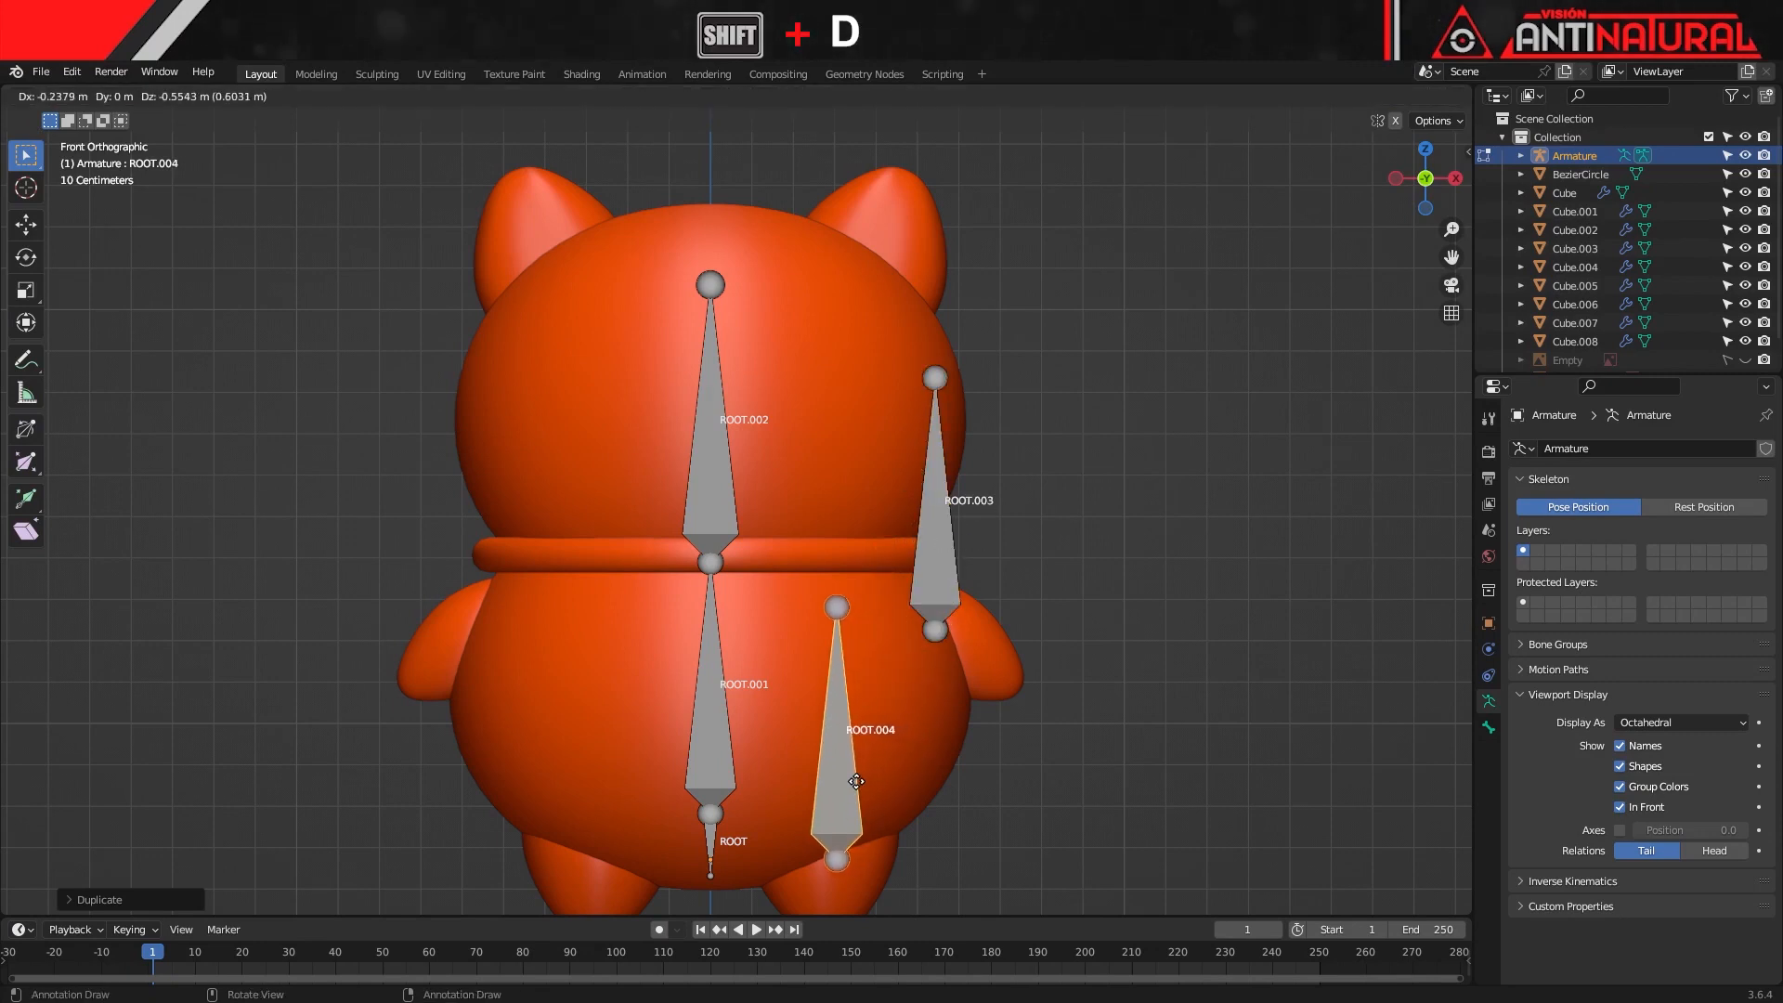
click(856, 781)
key(shift+d)
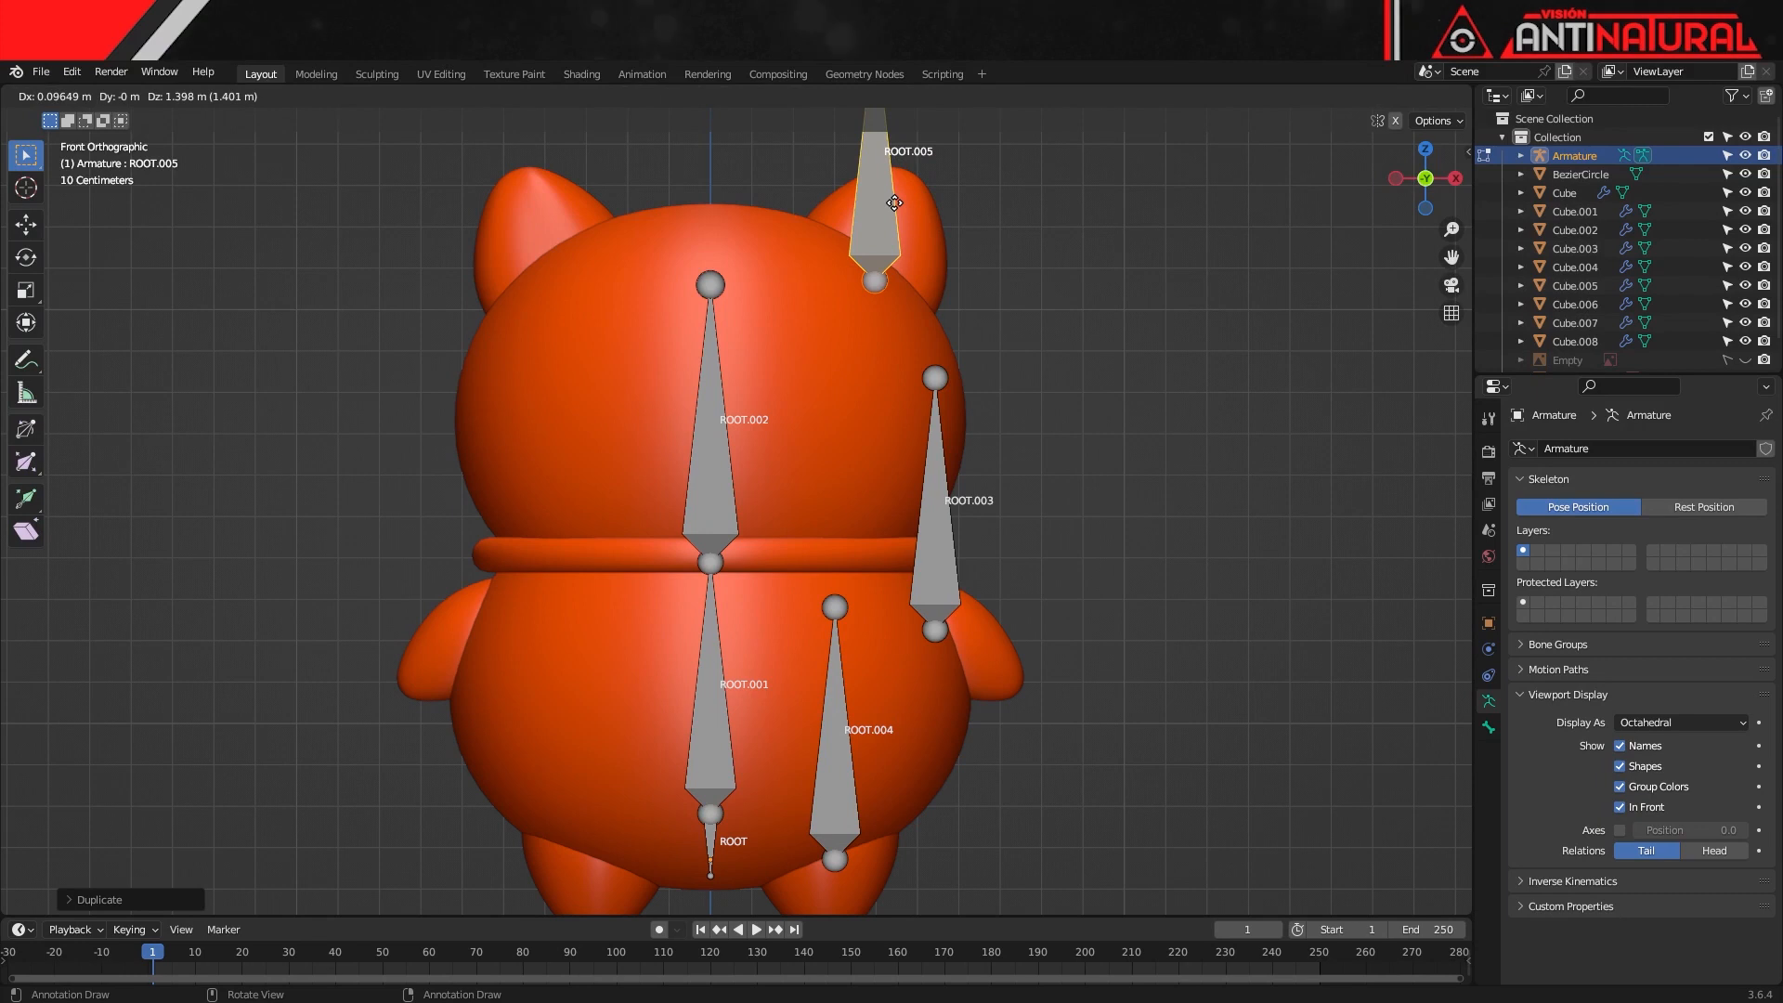
click(895, 202)
Move the lower joint of the leg bone to the top of the +X leg, where it meets the body
scroll(825, 789, down, 1)
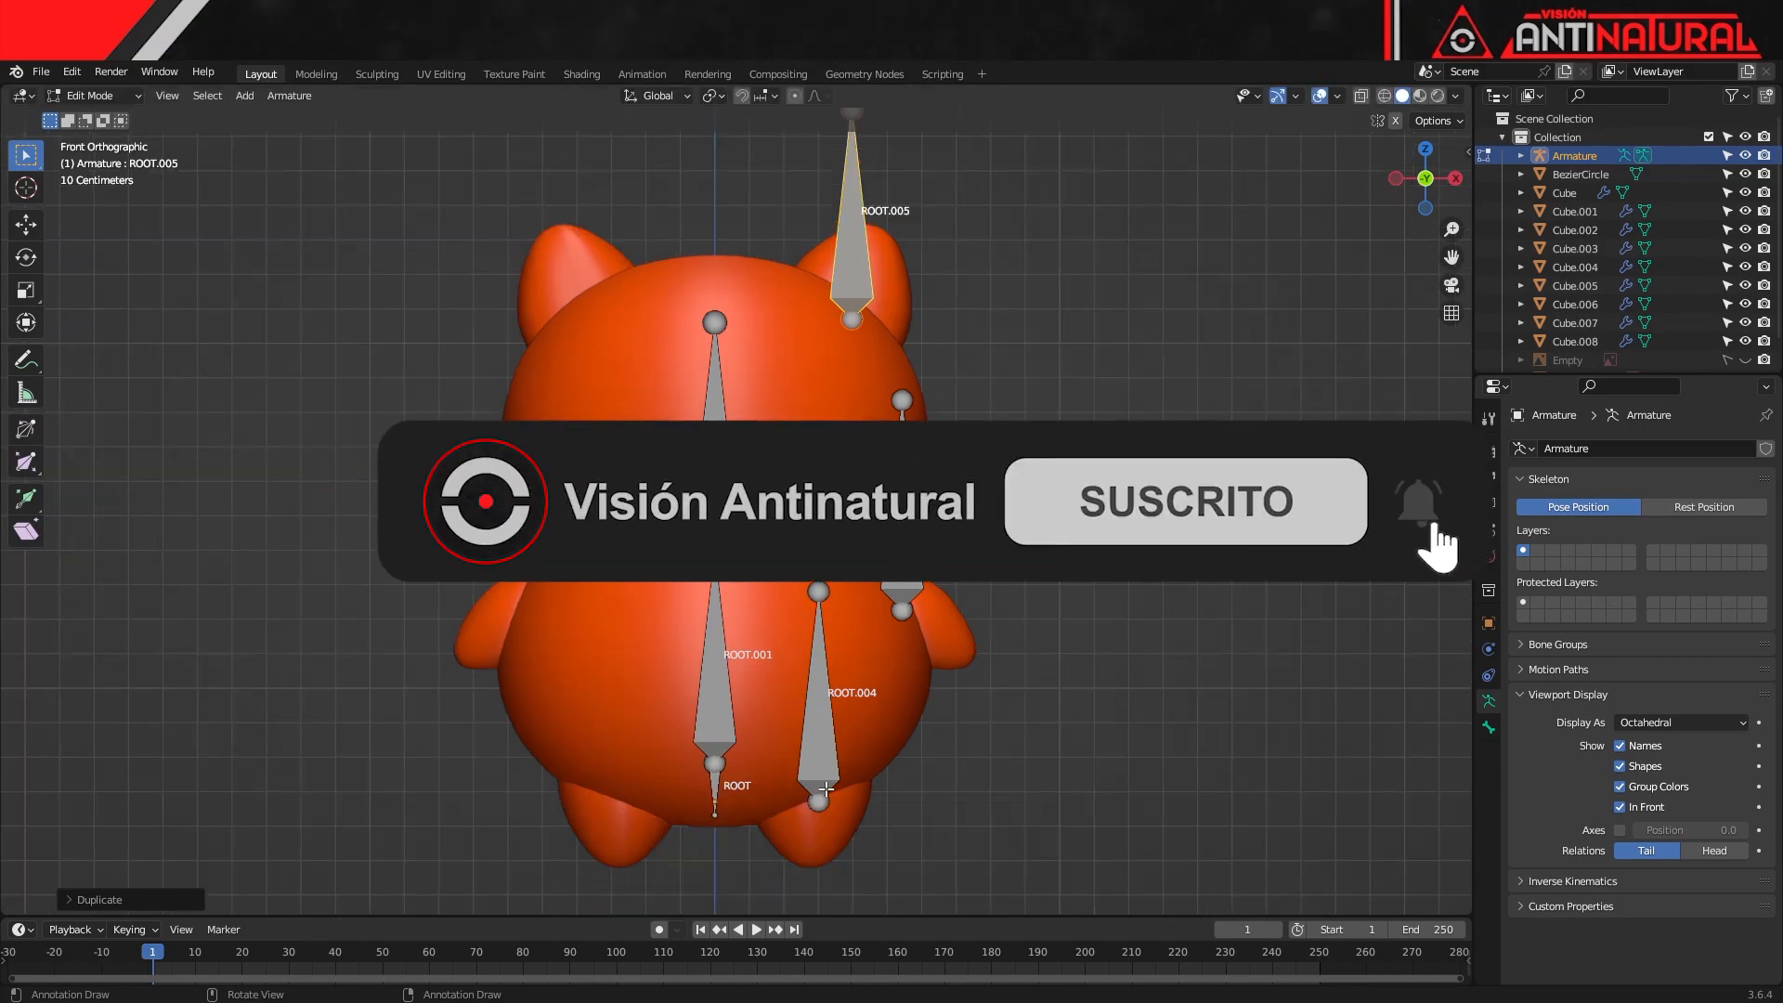
click(821, 798)
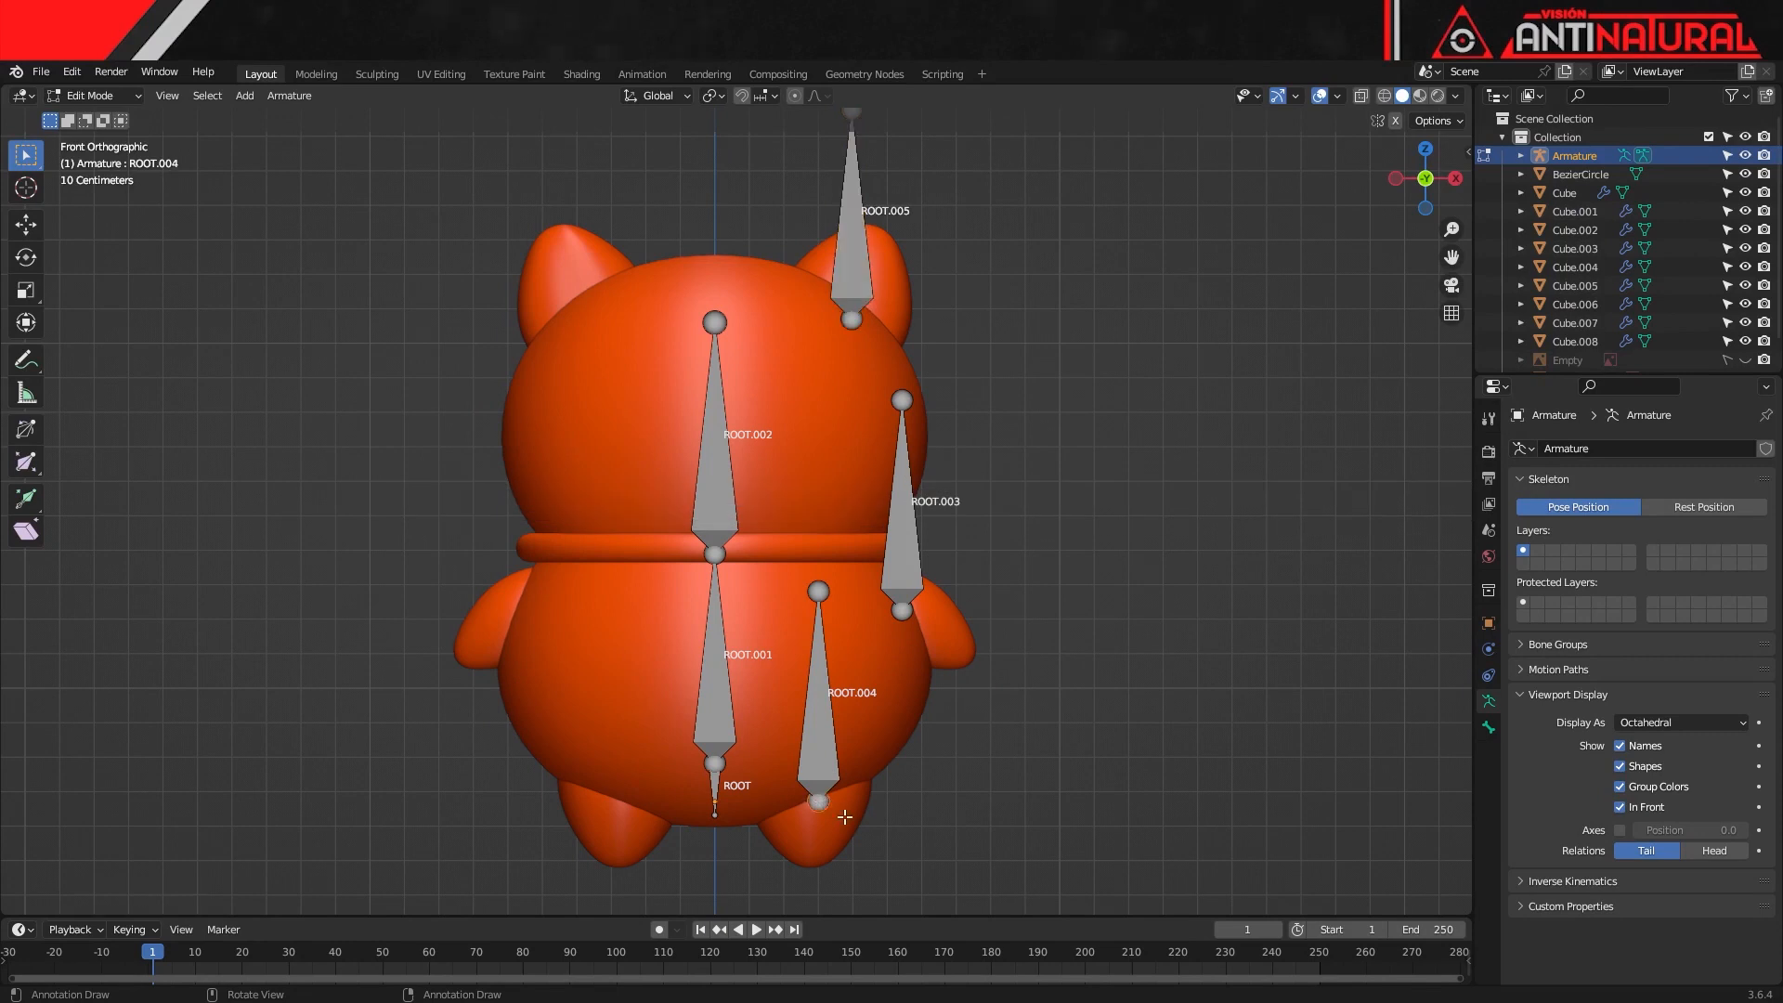
shift+middle_drag(848, 804, 841, 723)
scroll(841, 723, up, 3)
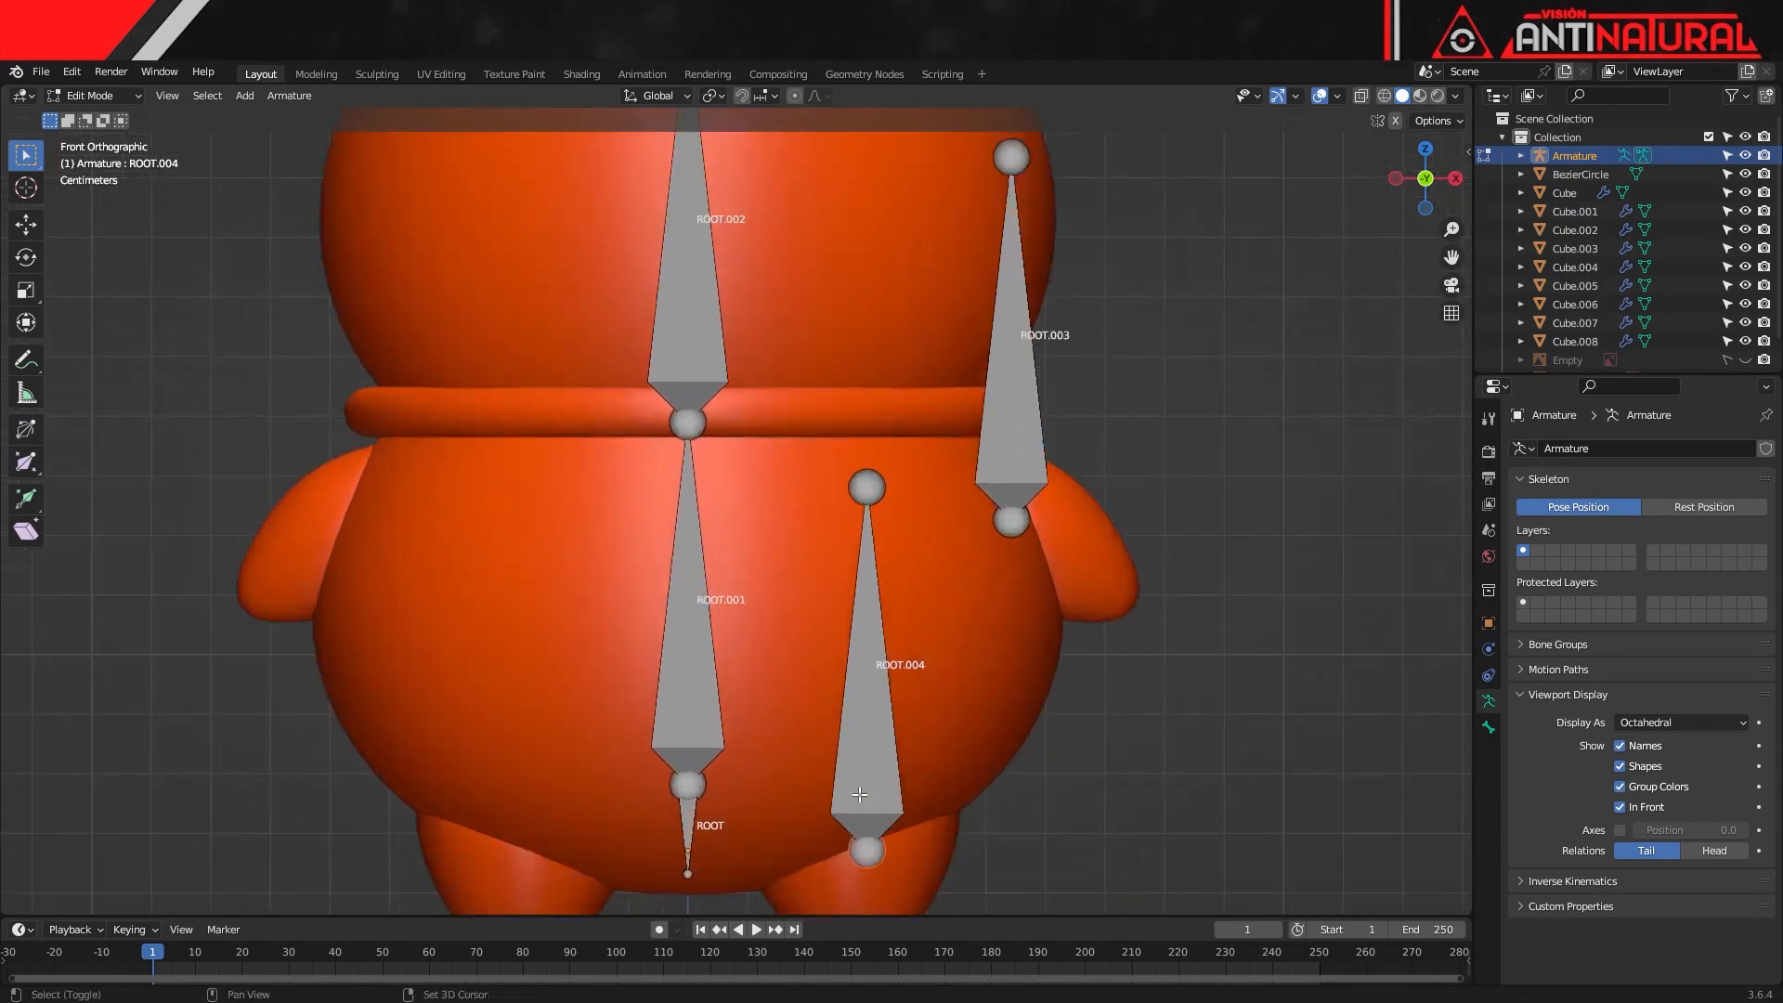
key(g)
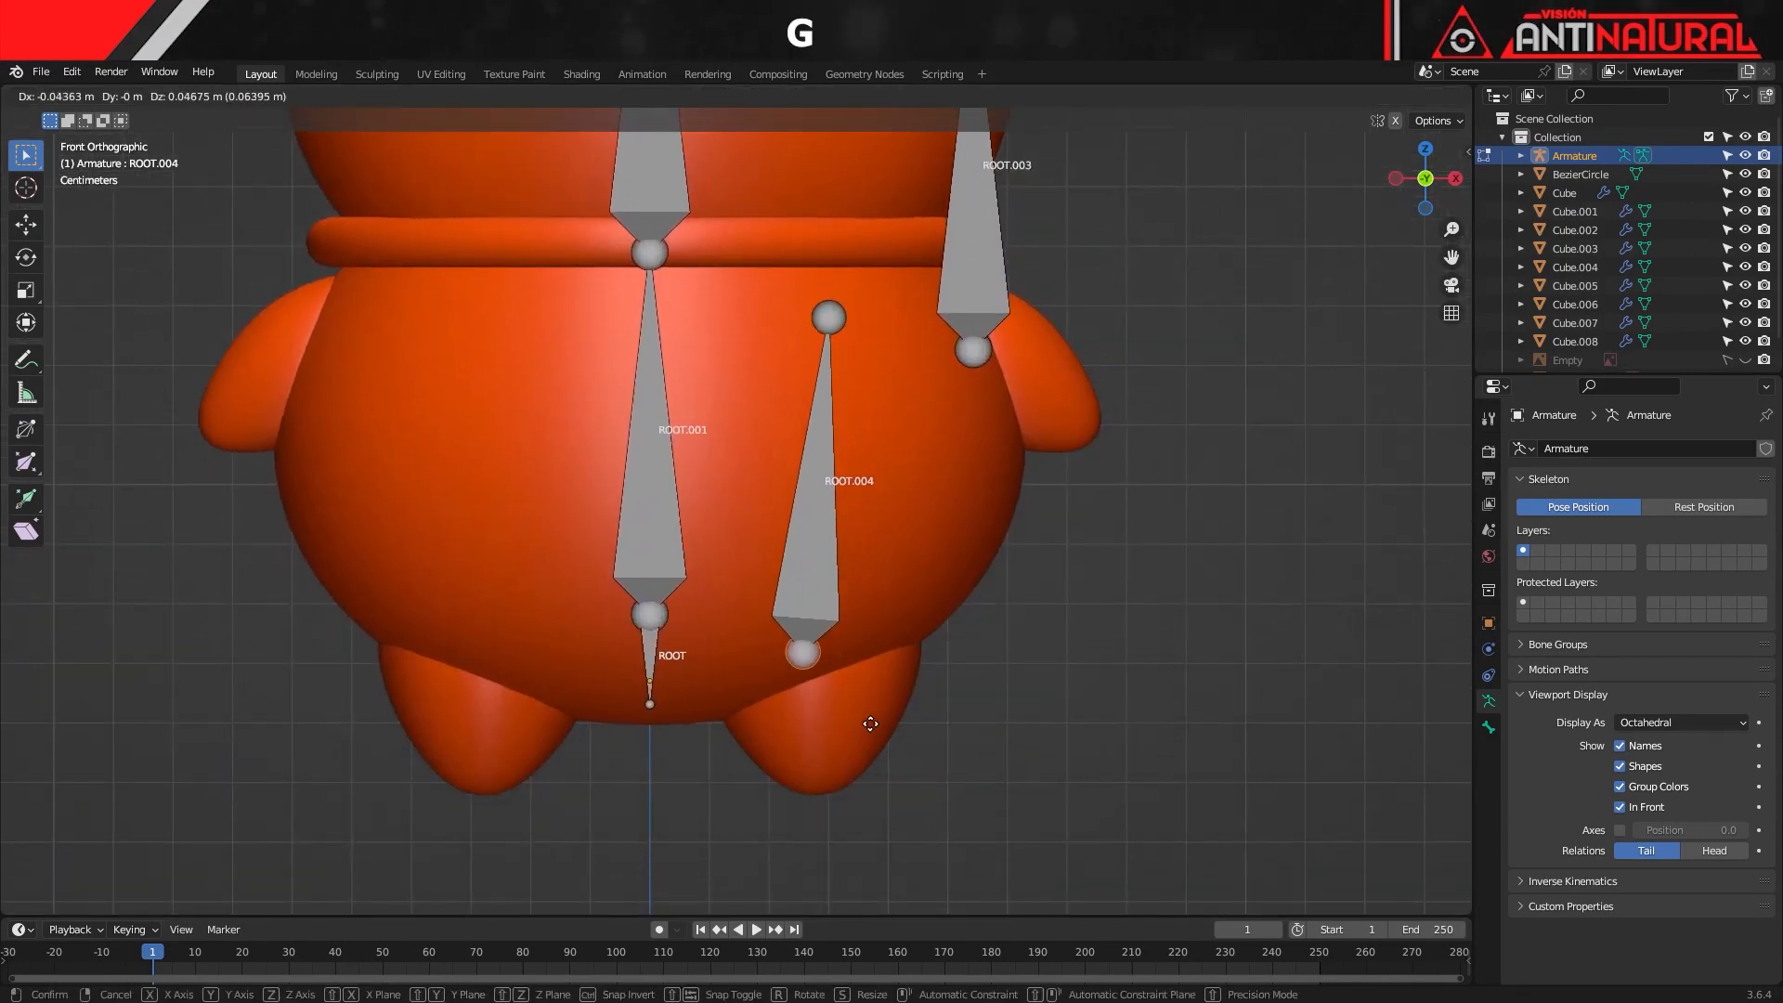
click(874, 718)
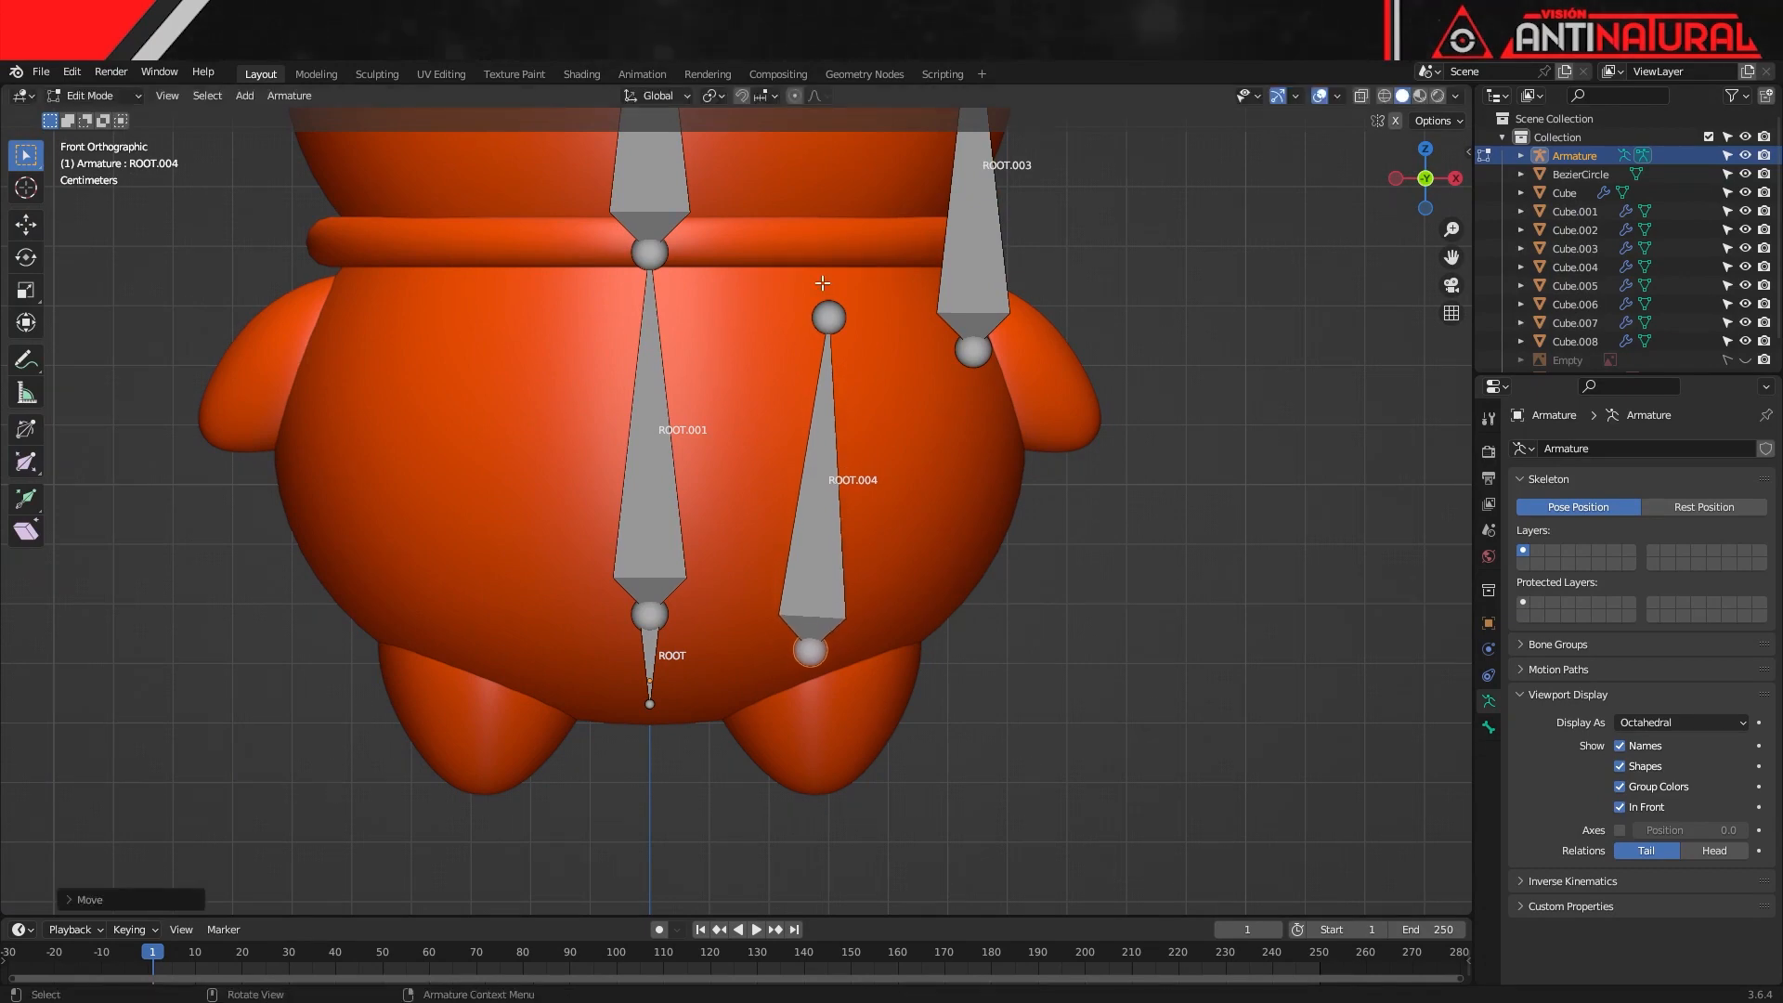
Move the upper joint of the leg bone about 0.80 m down to the bottom tip of the +X foot
click(828, 316)
key(g)
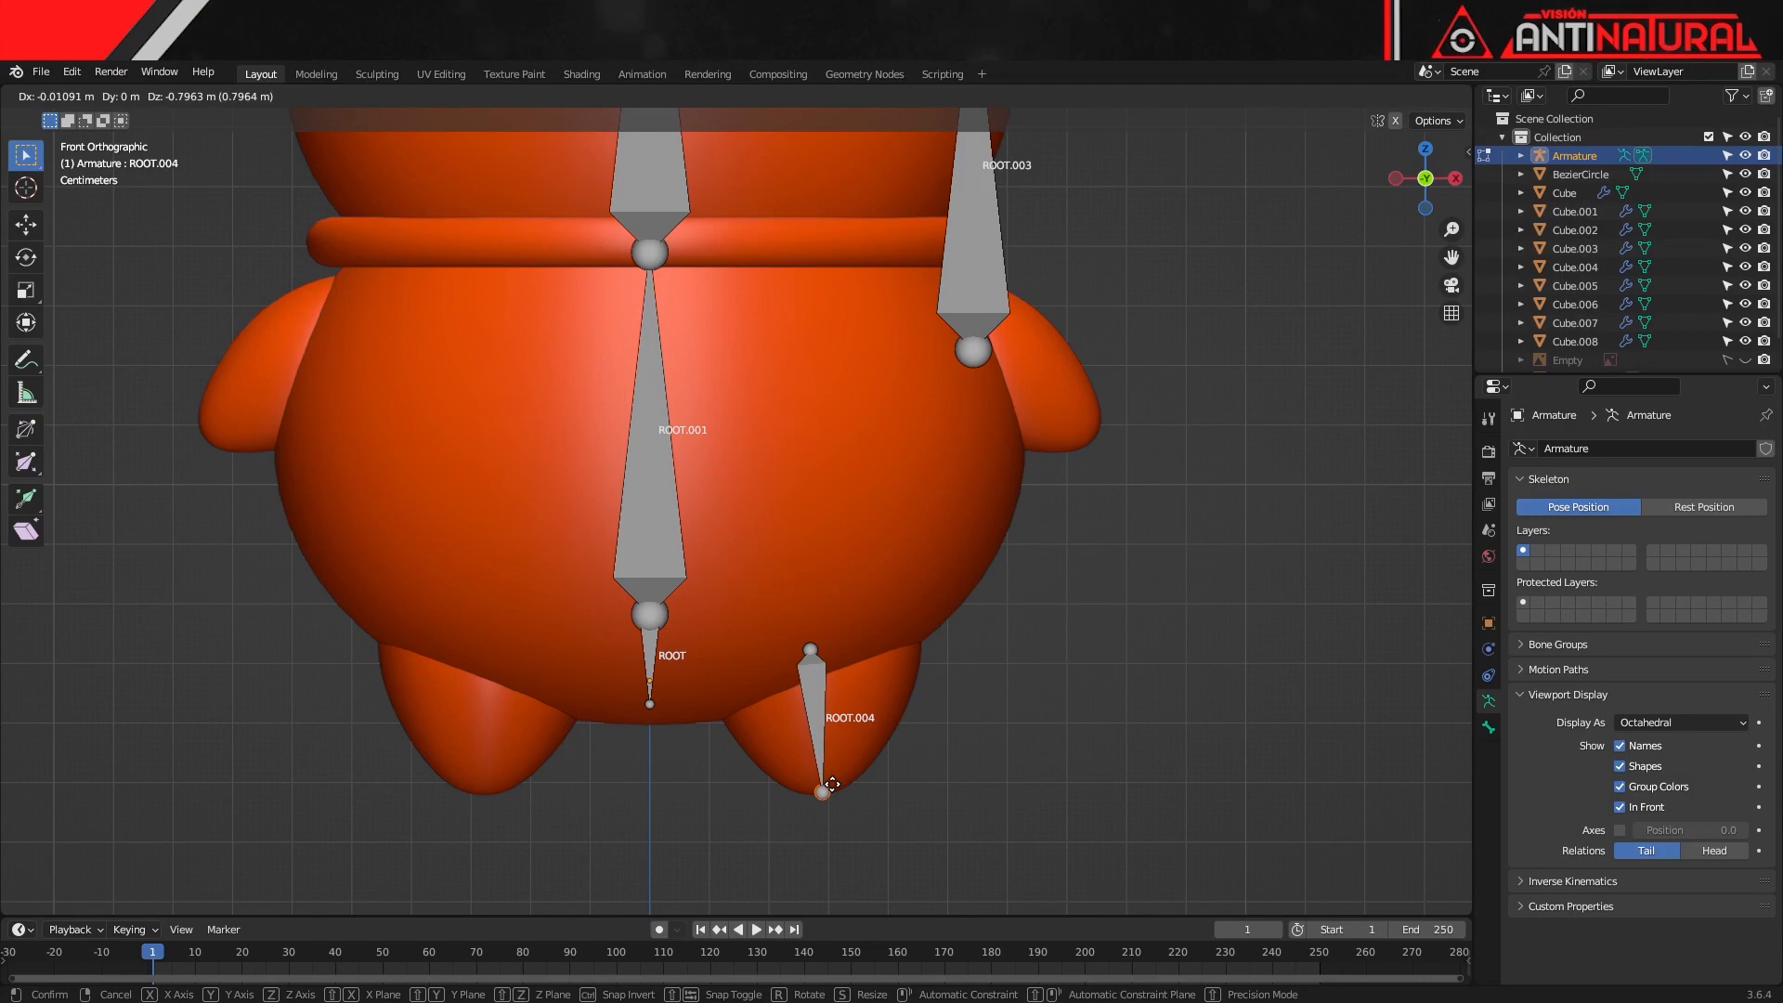
click(830, 786)
Fit the arm bone to the +X arm, with its base joint at the shoulder and its end joint at the hand tip
shift+middle_drag(956, 629, 846, 777)
click(876, 518)
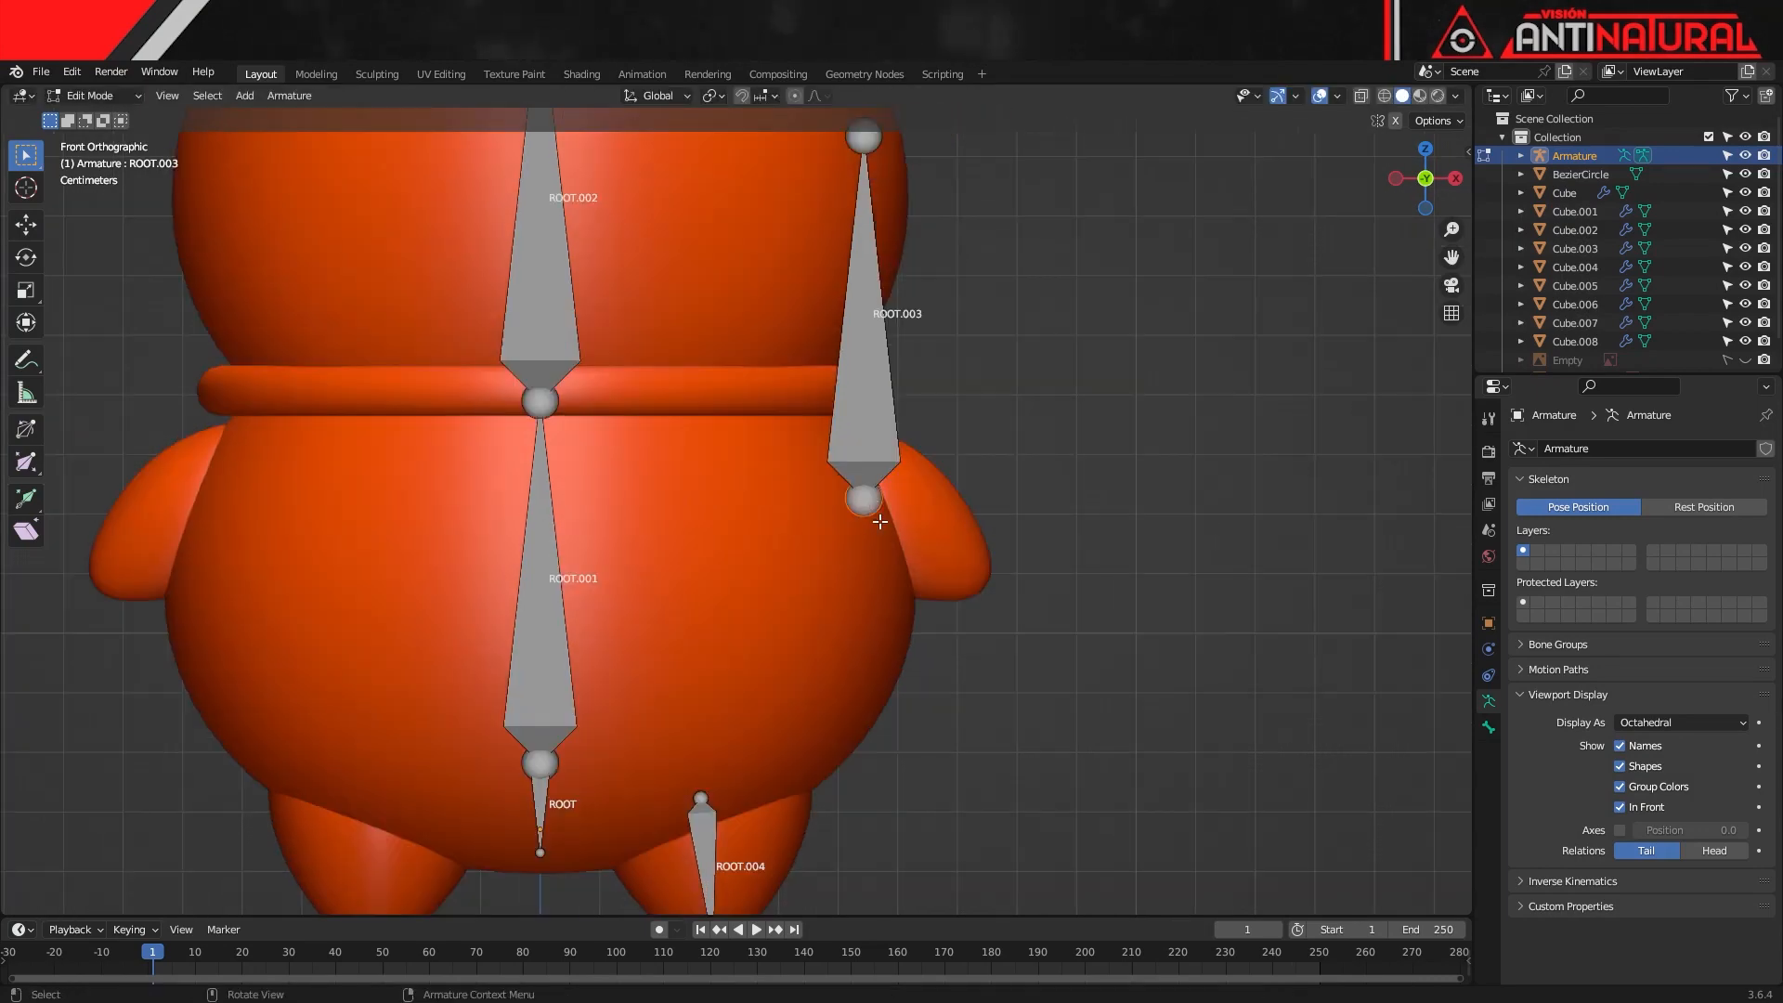
key(g)
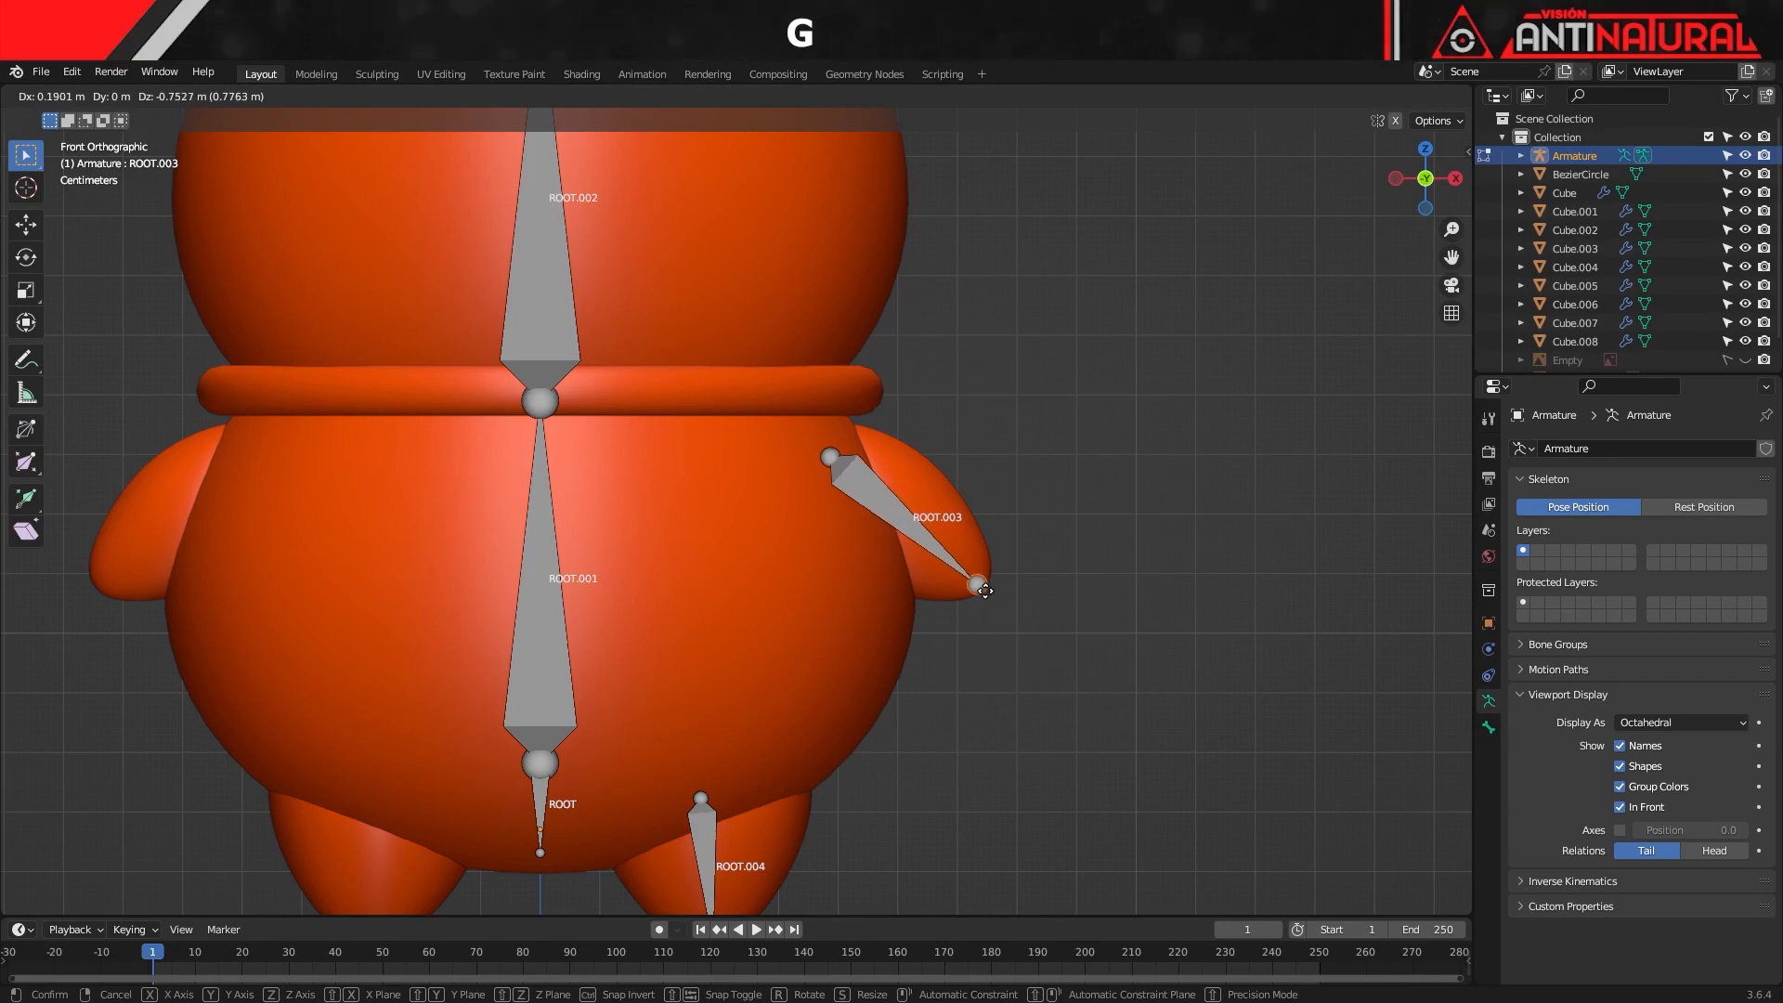
click(980, 589)
Fit the ear bone to the +X ear, moving its lower joint to the ear's base and its upper joint to the ear's tip
shift+middle_drag(951, 124, 914, 606)
click(778, 530)
key(g)
click(723, 574)
click(789, 178)
key(g)
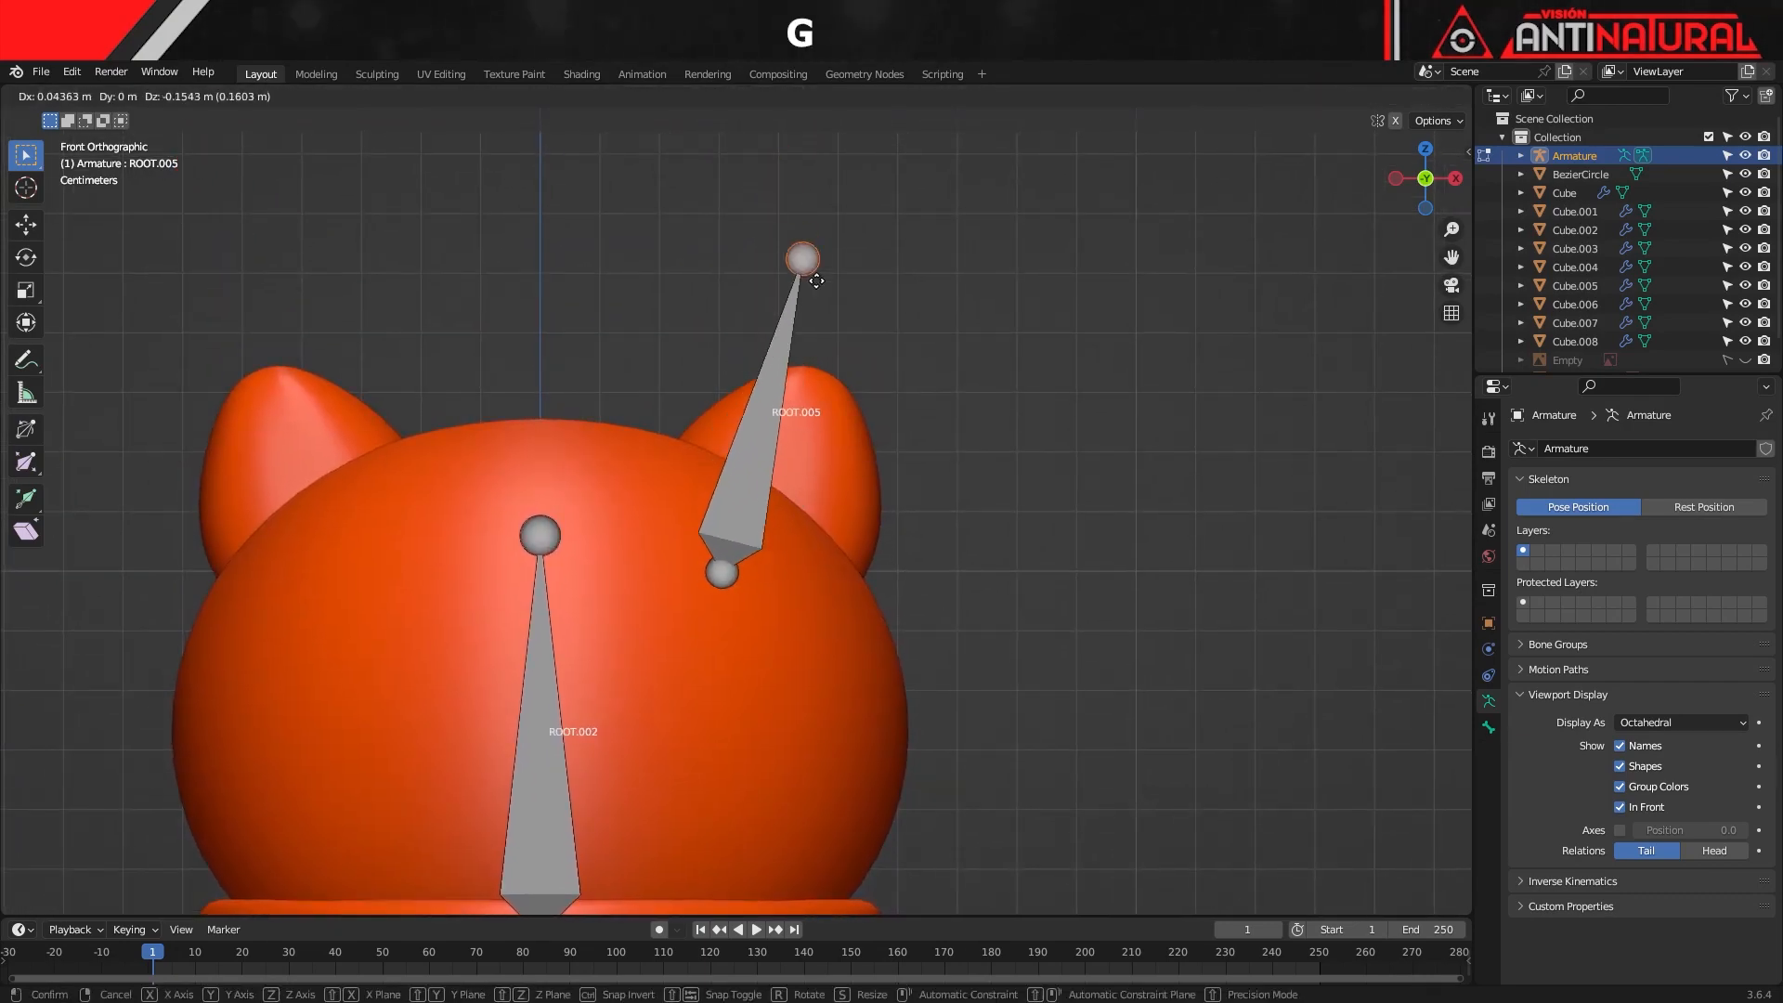
click(836, 388)
From the right side view, duplicate the torso bone along Y so the copy's lower joint sits at the base of the tail
scroll(734, 589, down, 3)
shift+middle_drag(931, 840, 964, 543)
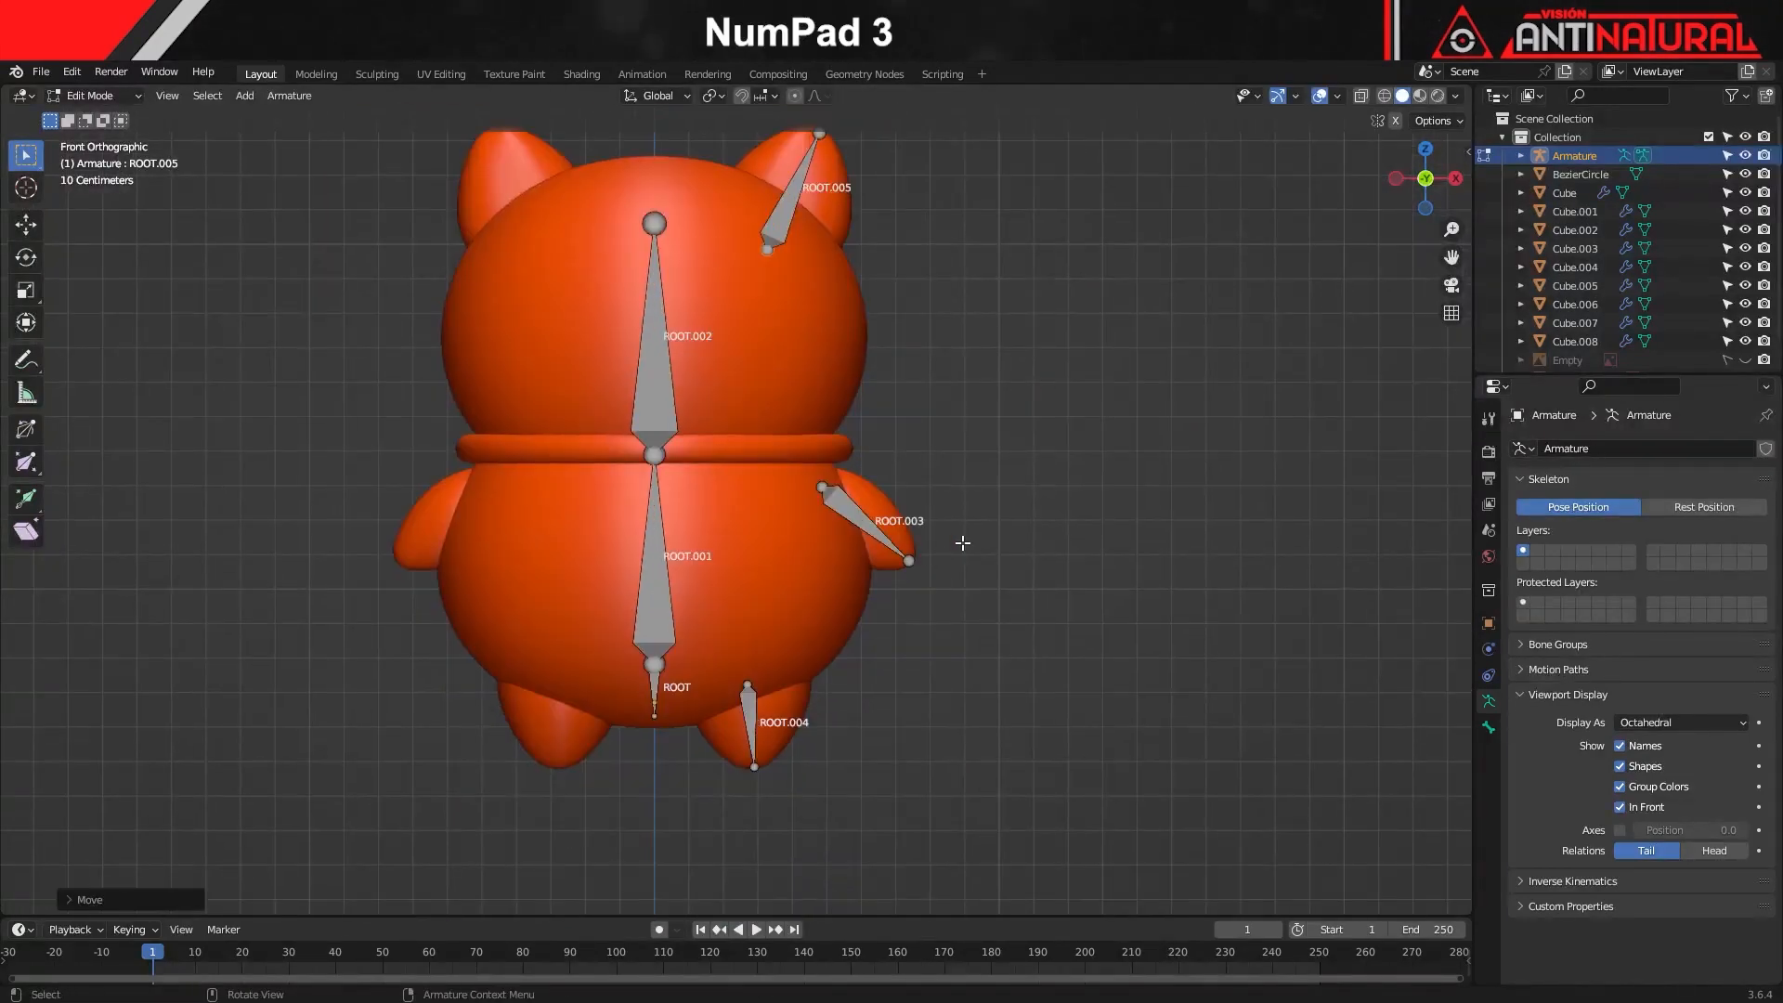
key(KP_3)
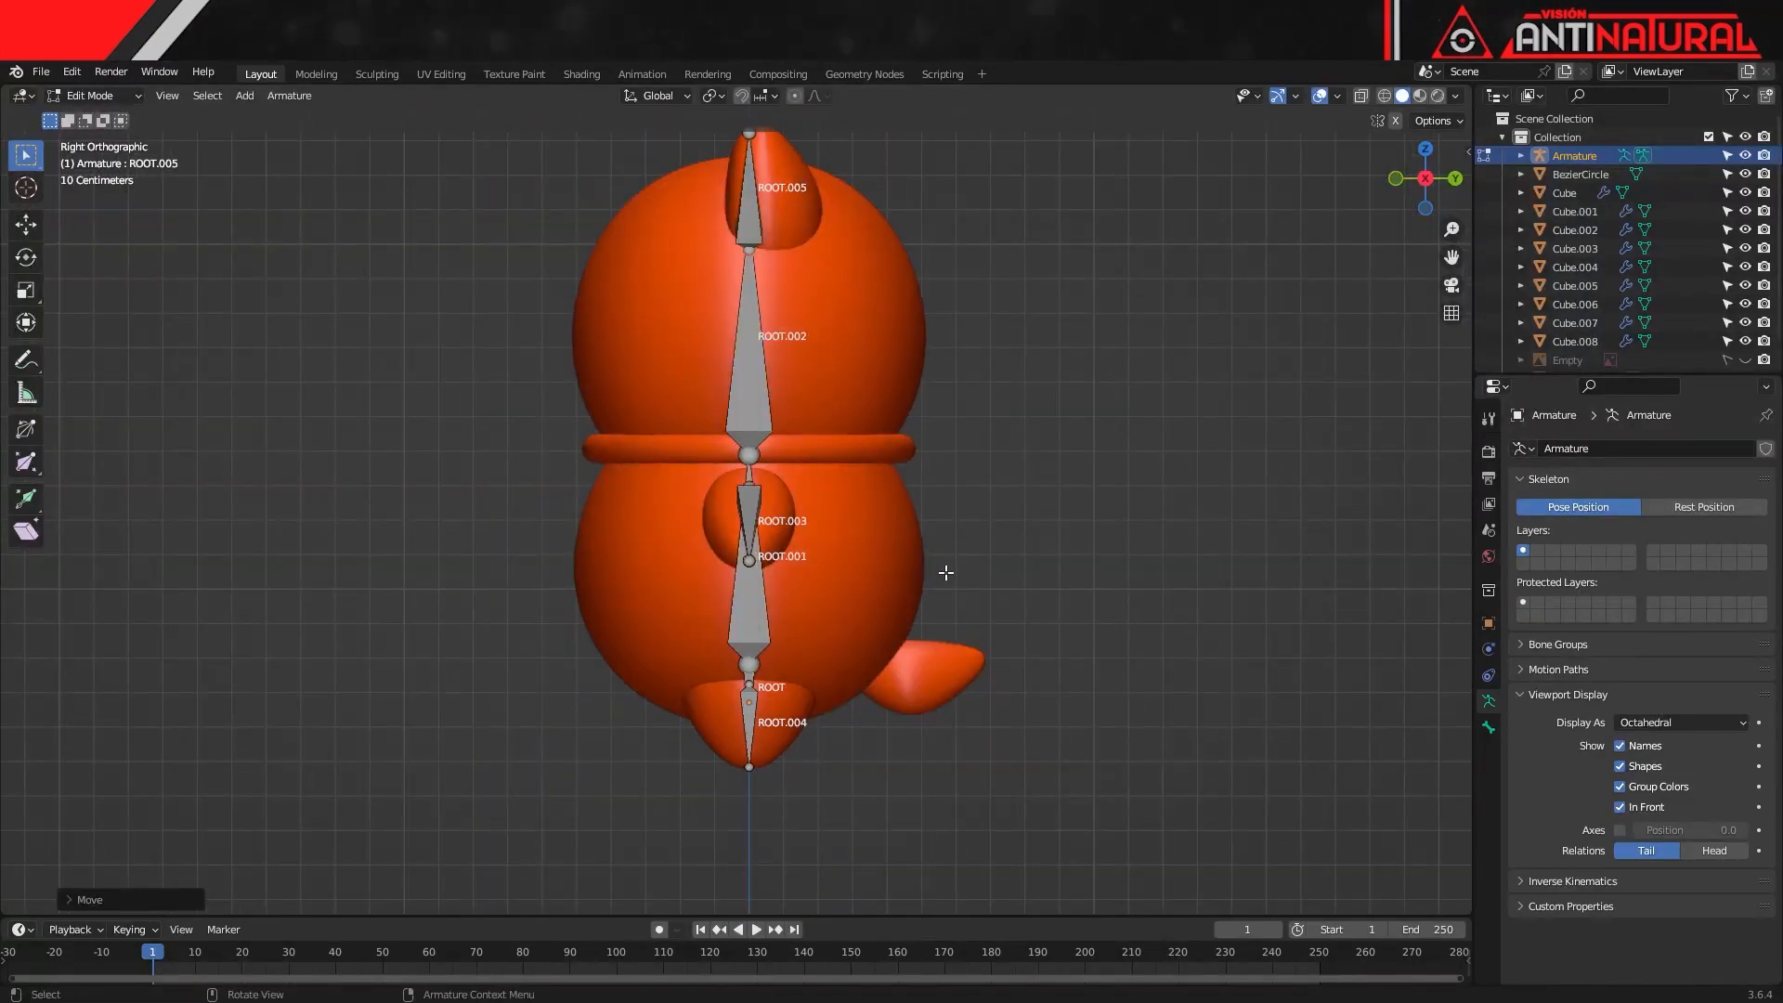
scroll(831, 606, up, 1)
click(753, 652)
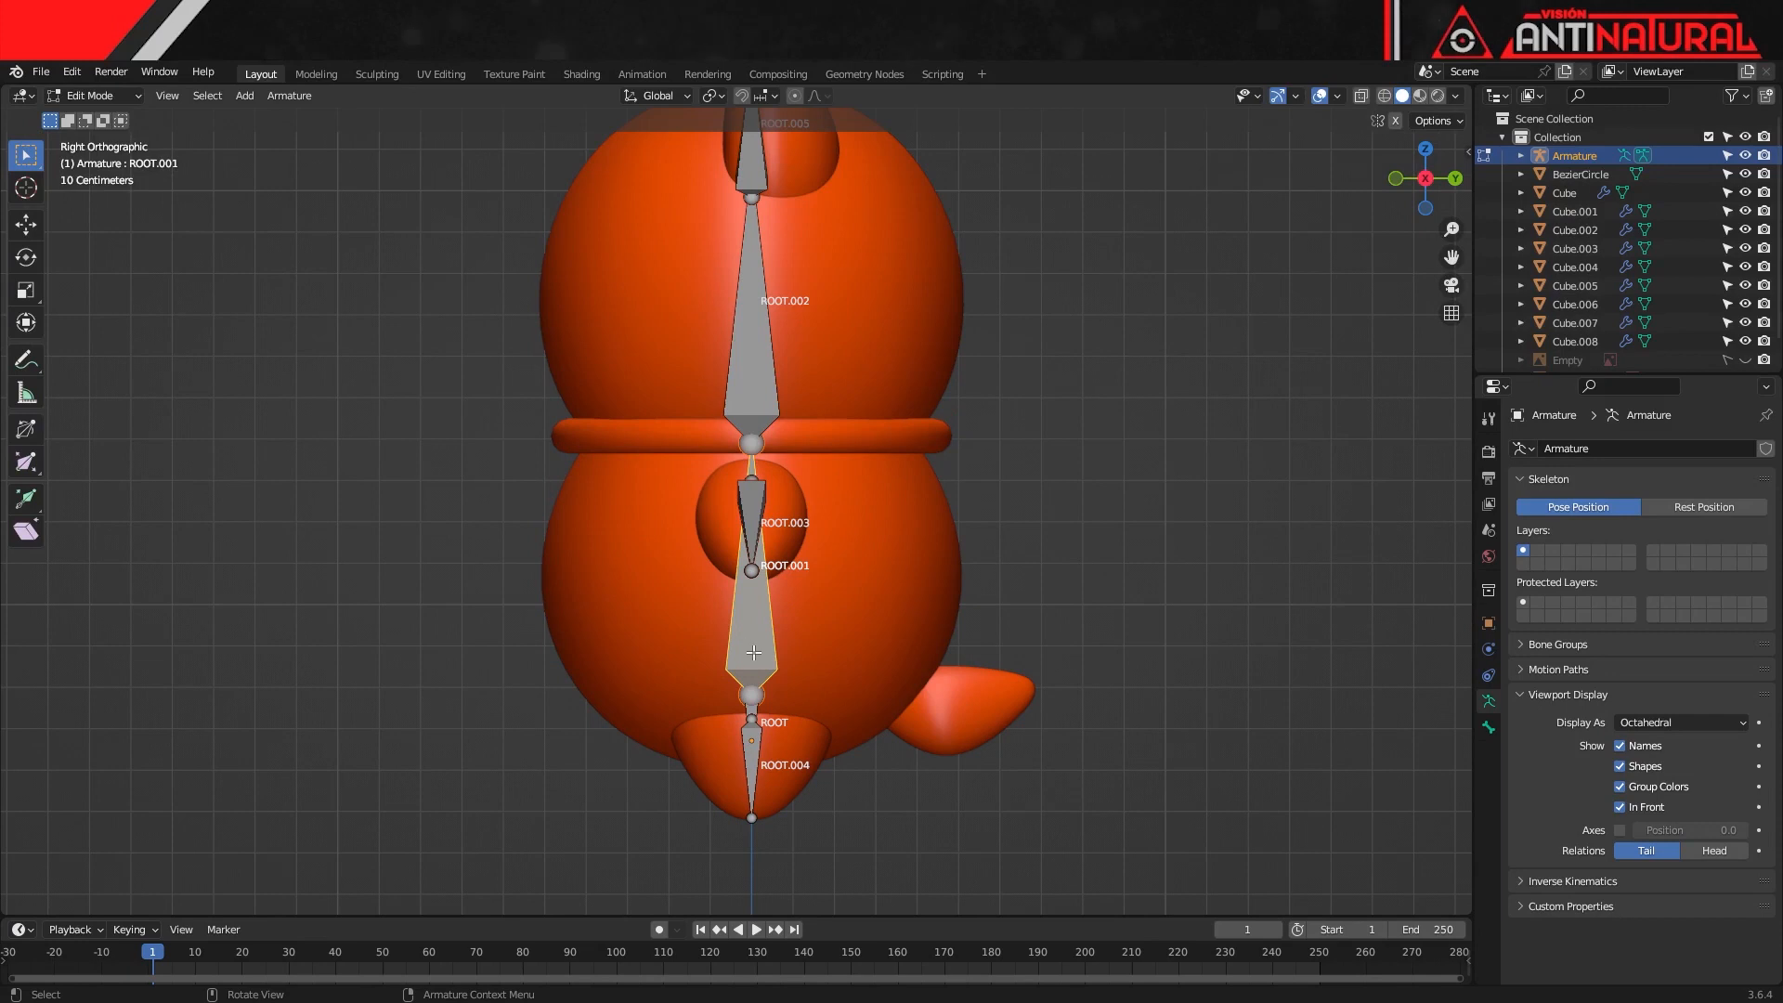
key(shift+d)
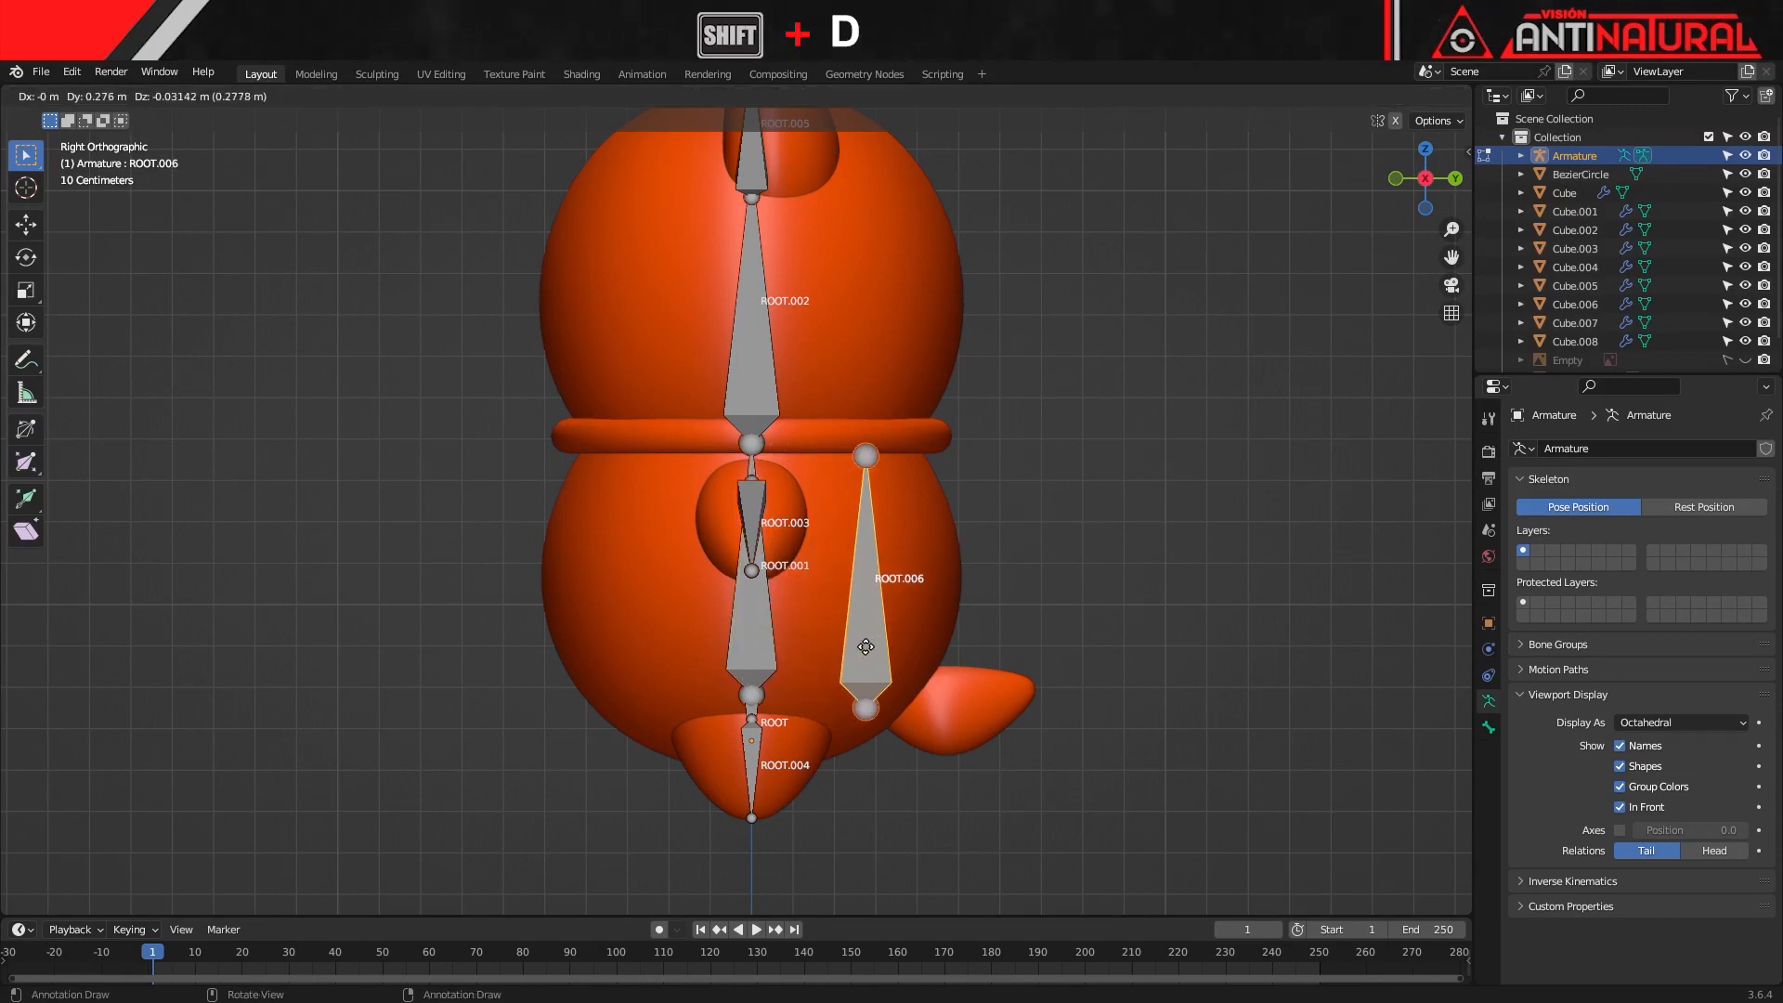
click(894, 636)
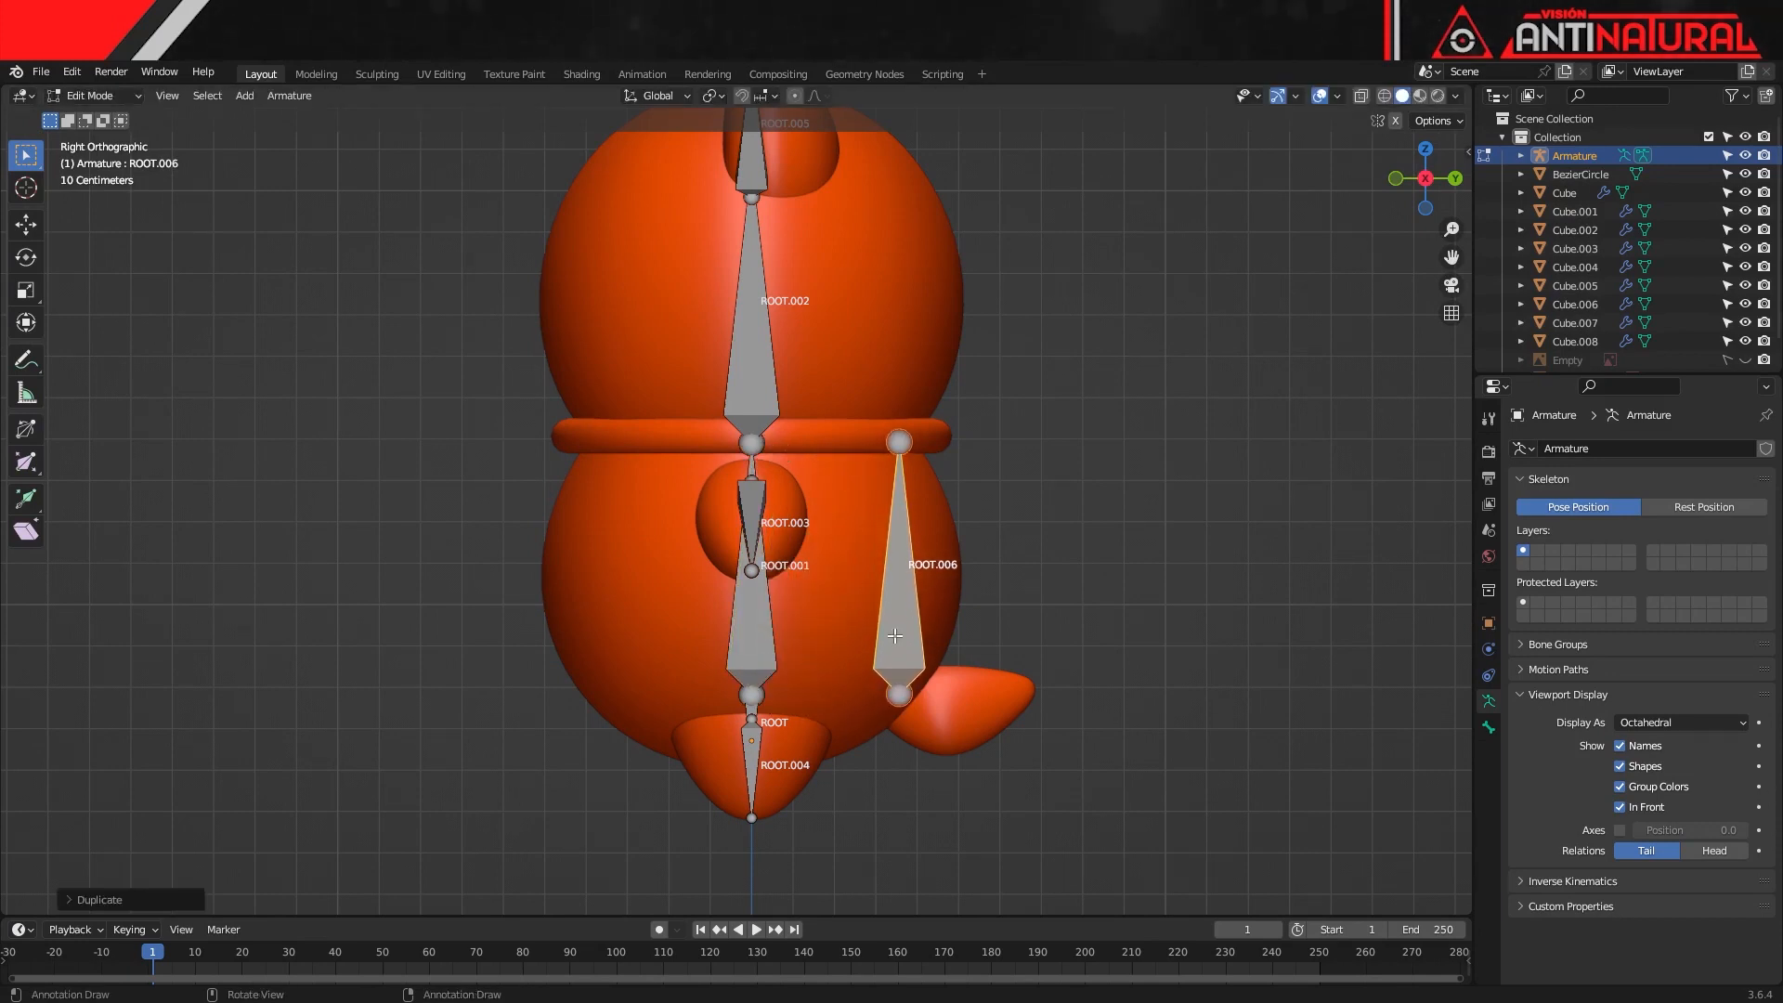
Move the upper joint of the duplicated bone to the tip of the tail
click(906, 437)
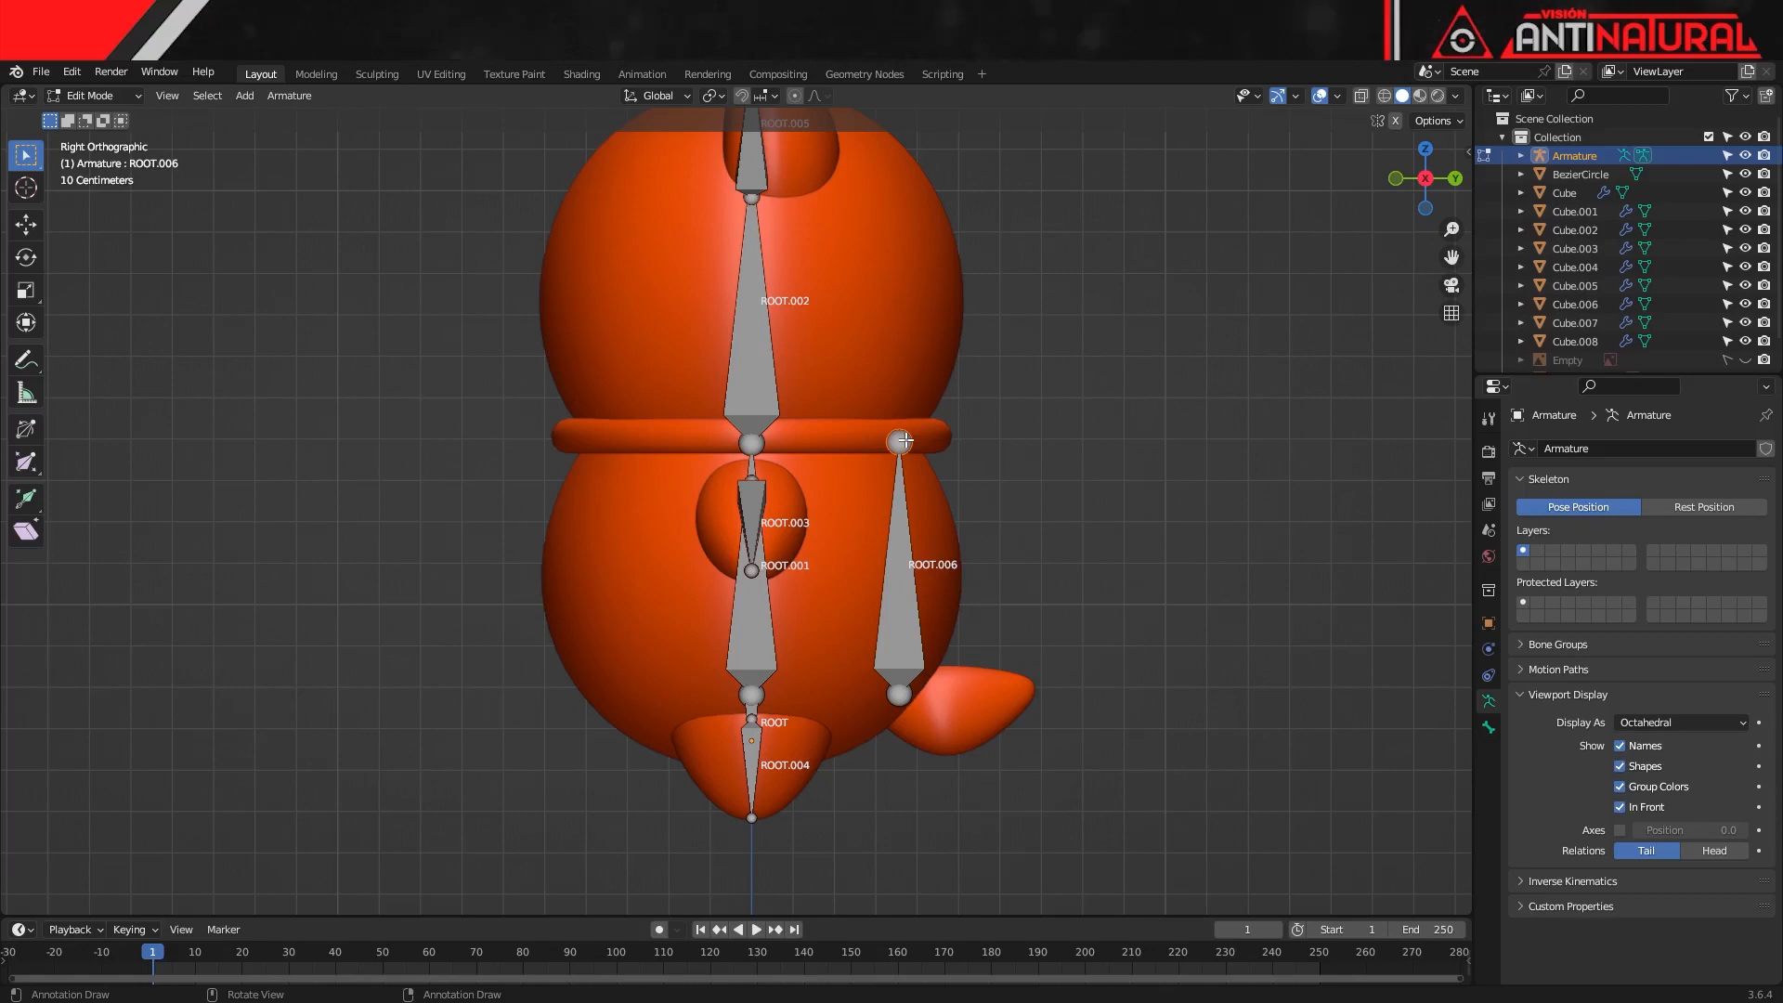
key(g)
click(1022, 695)
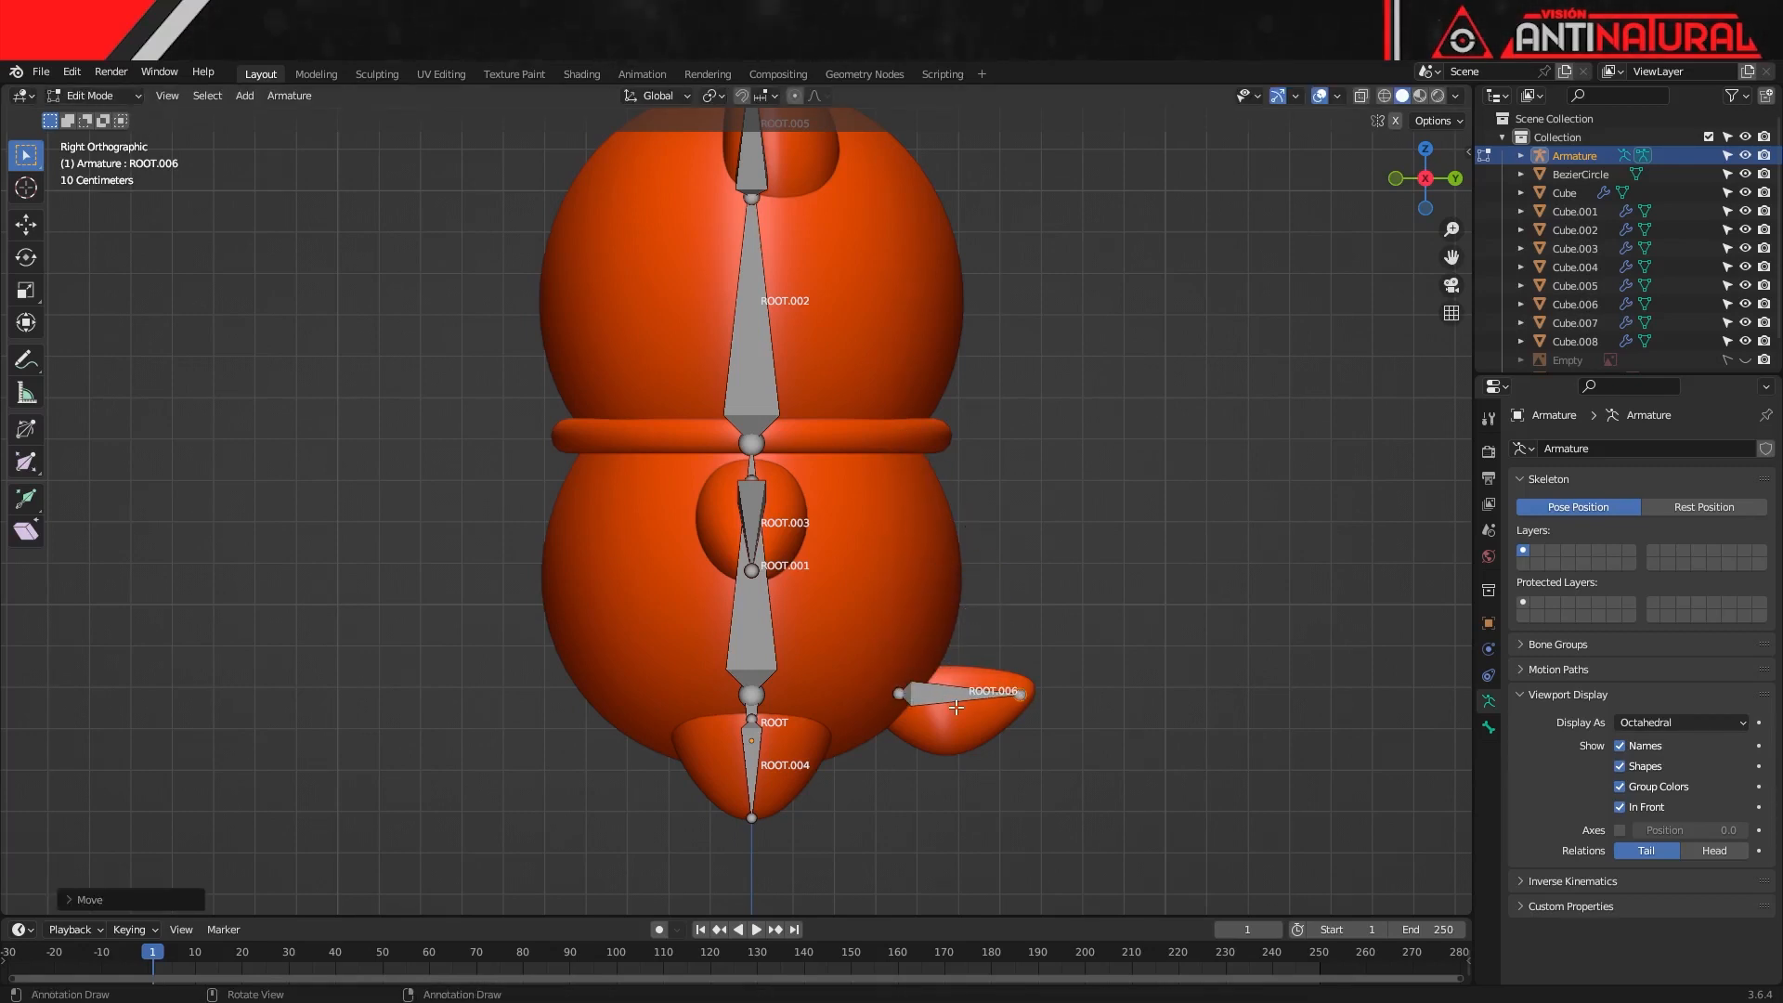
Rename the tail bone to HUESO COLA
scroll(978, 677, up, 4)
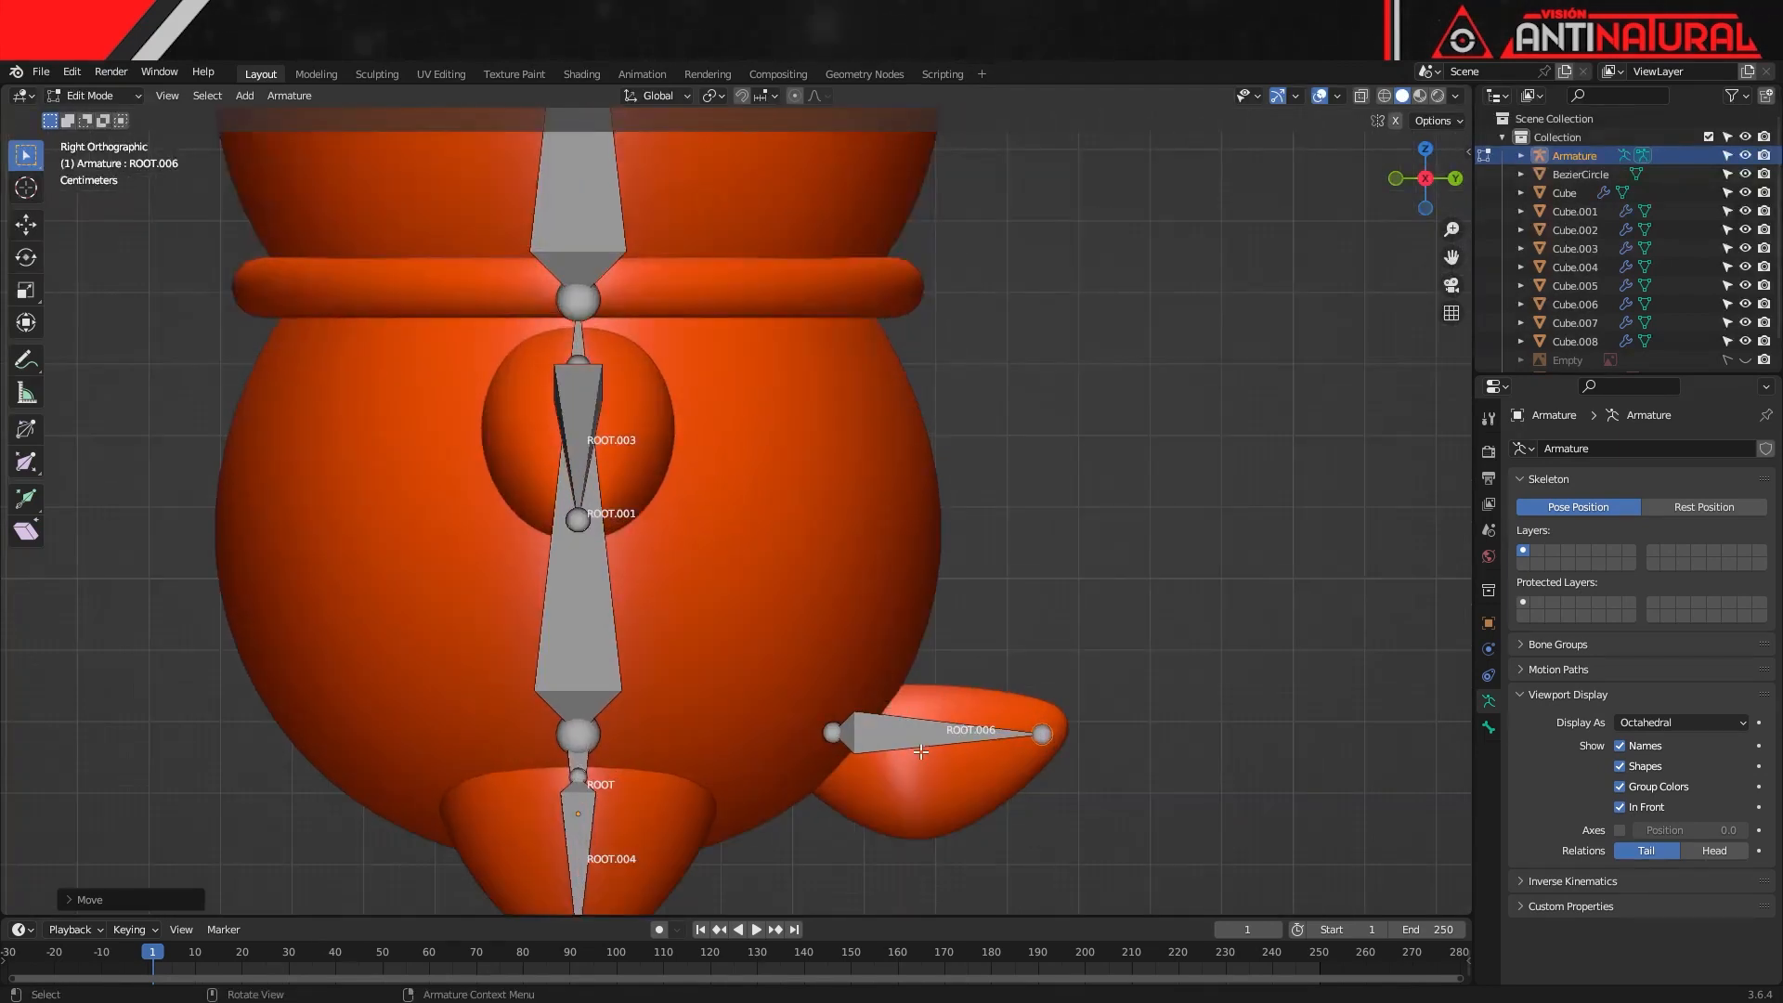
click(894, 739)
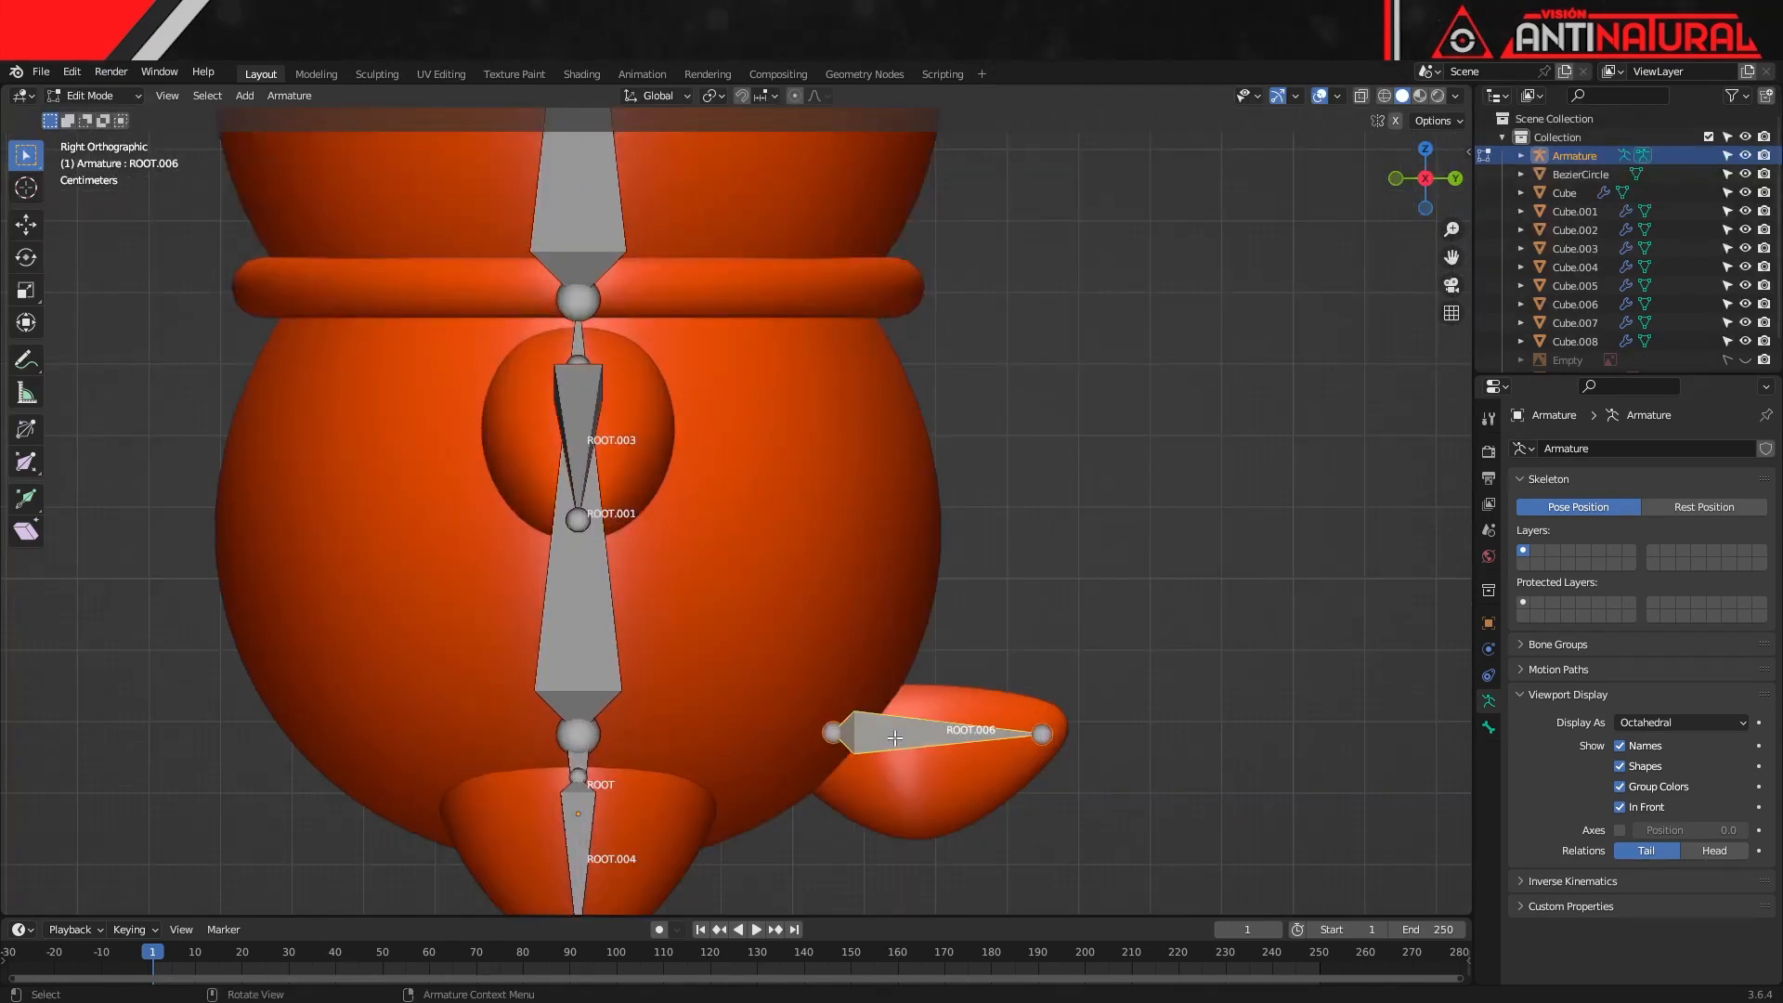
key(F2)
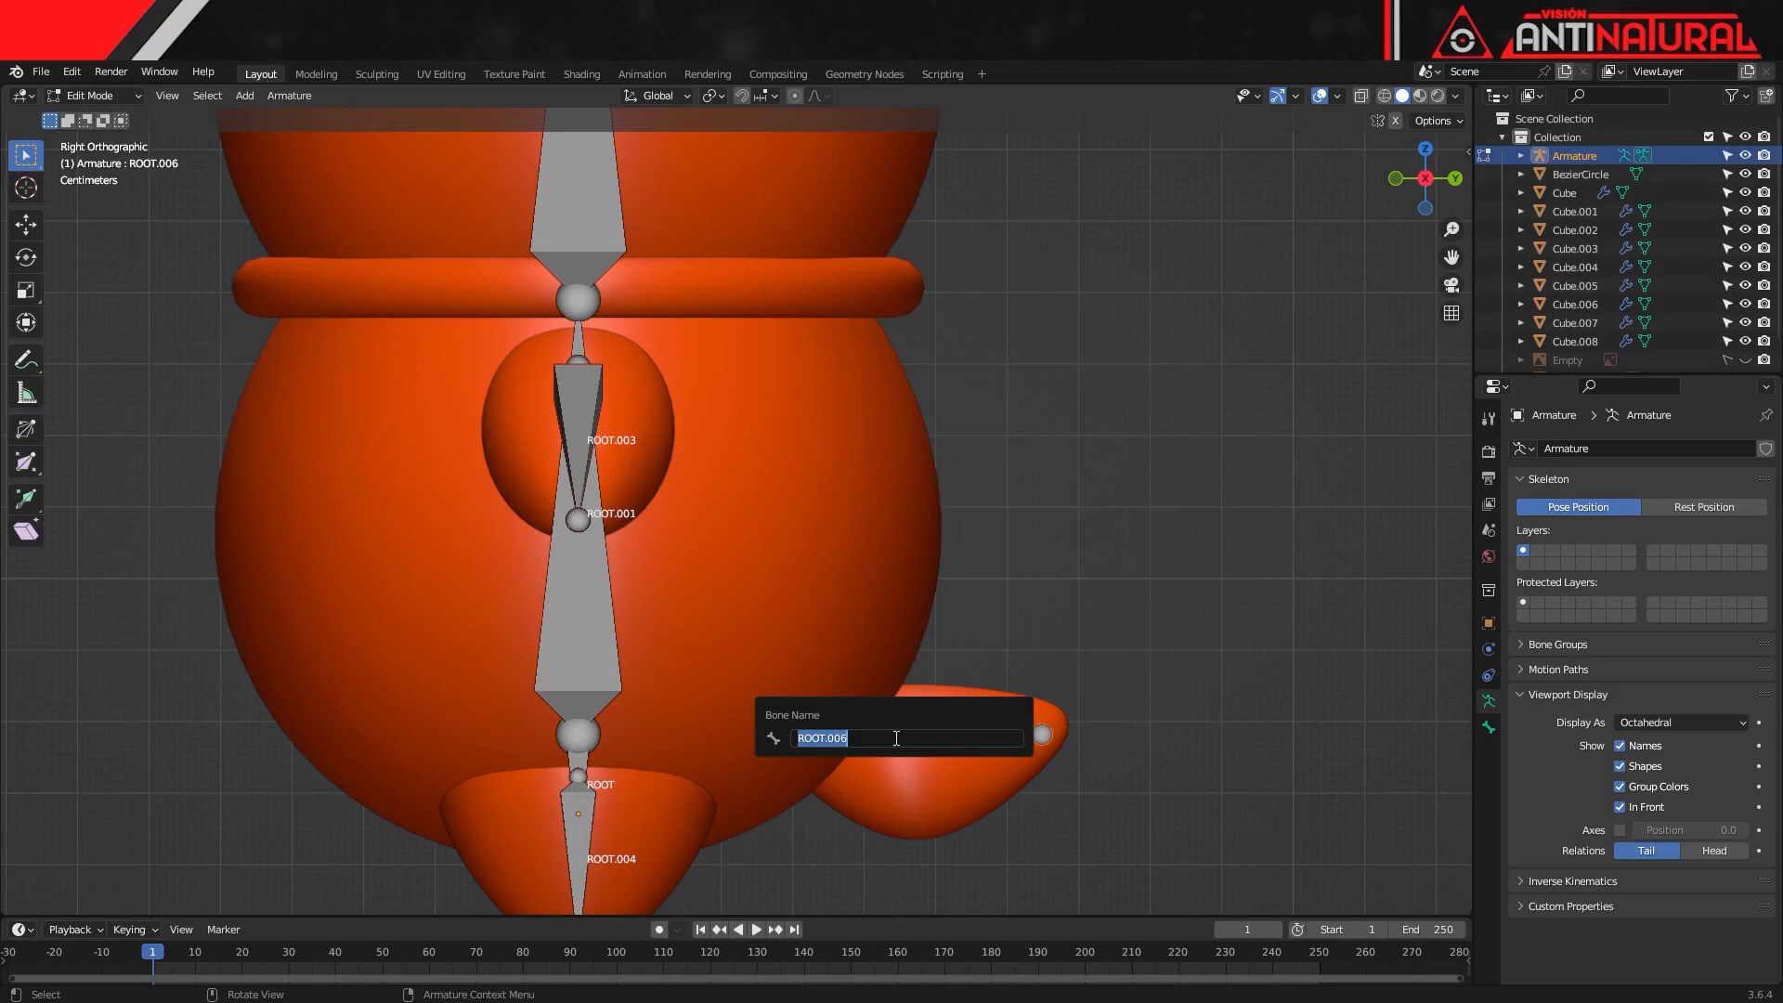
text(HUESO COLA)
key(Return)
From the front view, rename the torso bone to HUESO CUERPO
key(KP_1)
scroll(1066, 565, down, 1)
shift+middle_drag(801, 585, 840, 715)
click(722, 743)
key(F2)
text(HUESO)
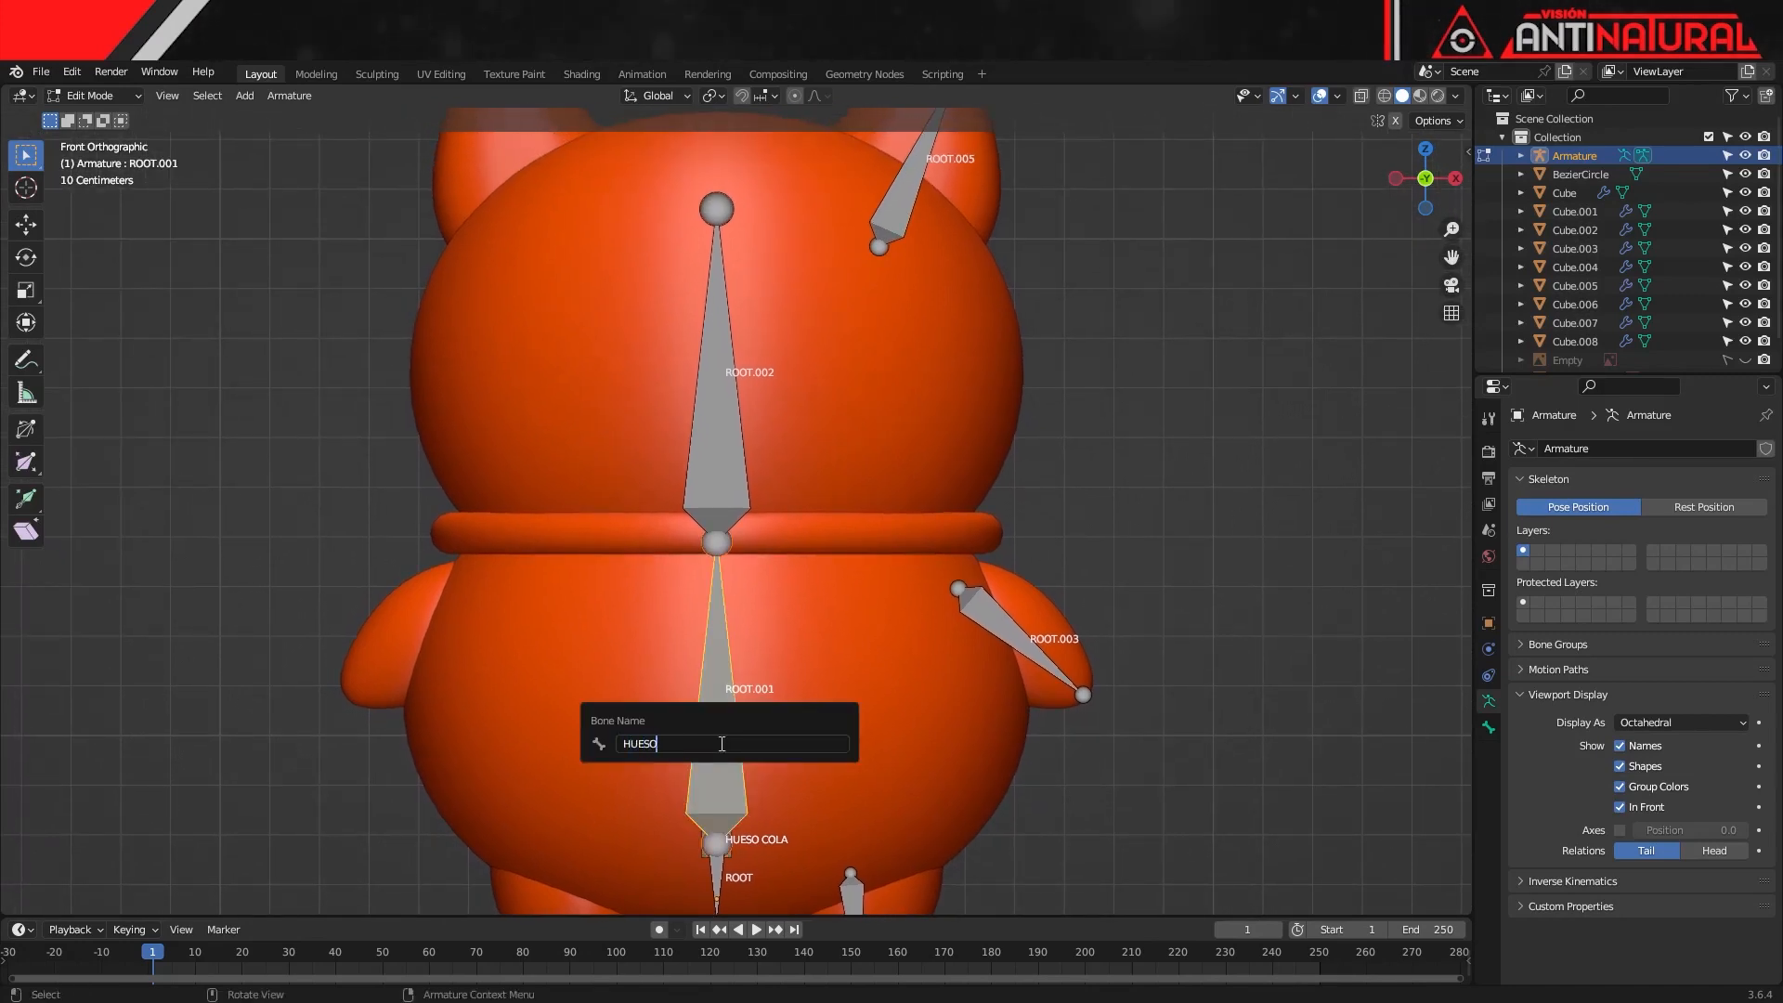
text( CUERPO)
key(Return)
Rename the head bone to HUESO CABEZA
shift+middle_drag(766, 483, 758, 511)
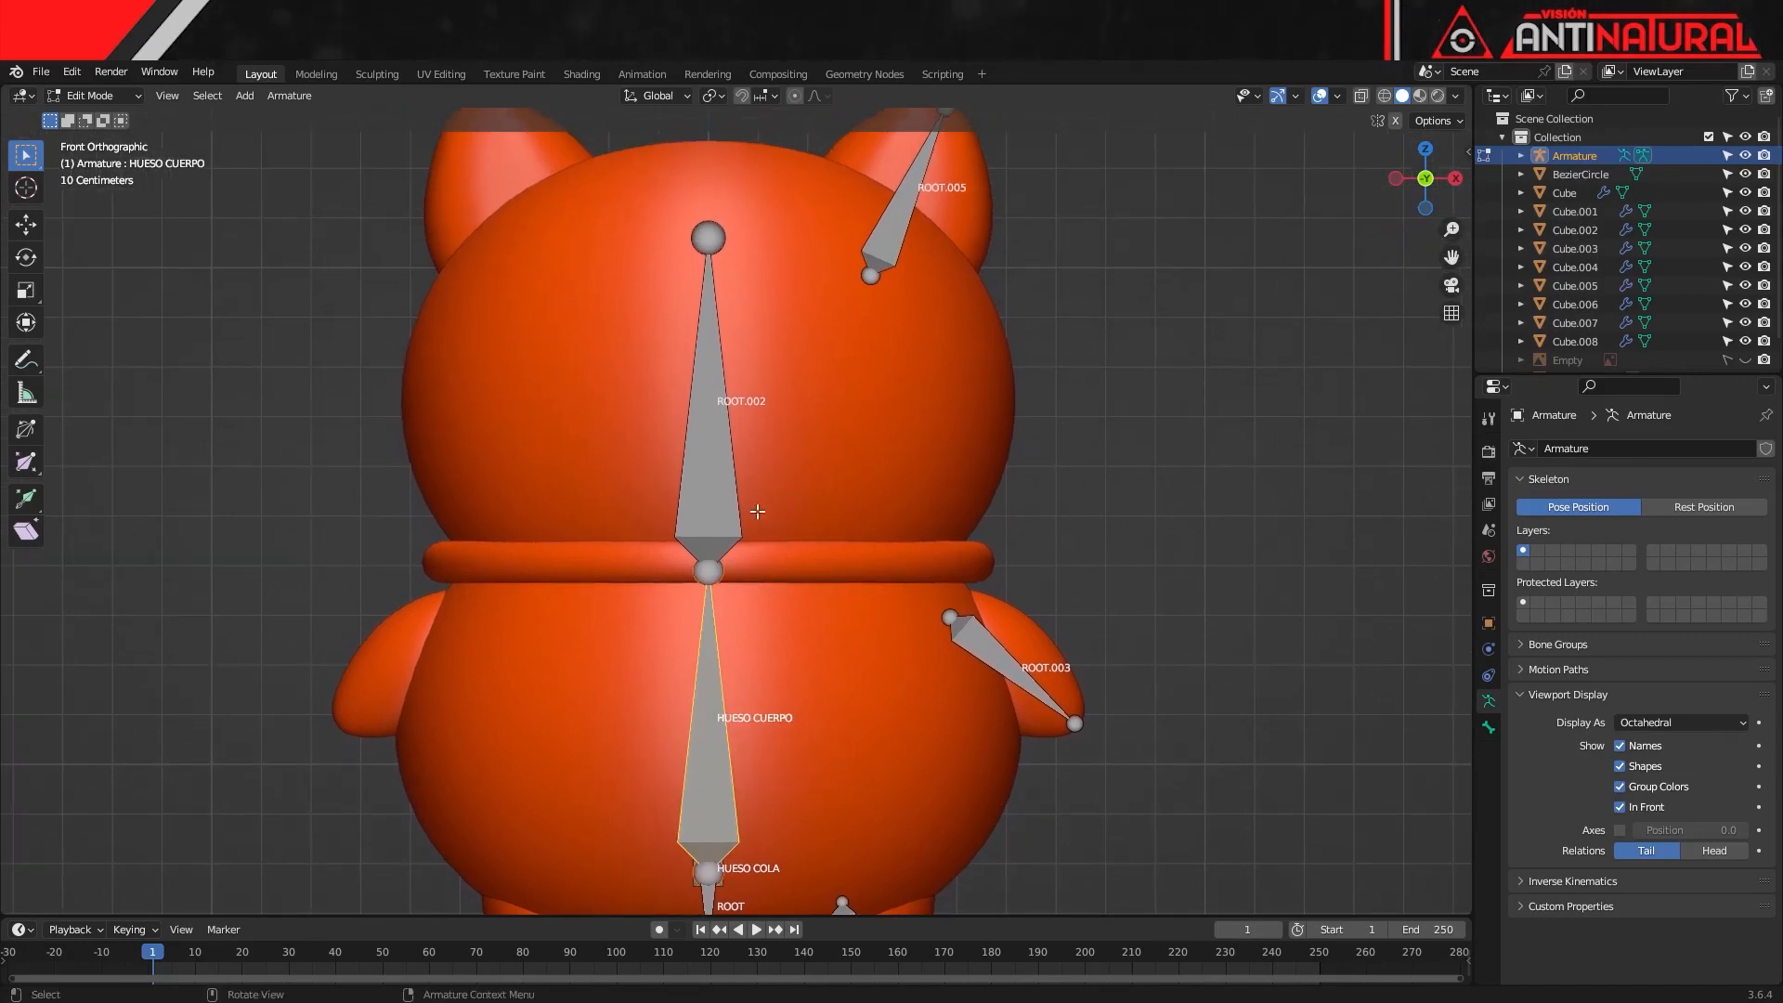
click(716, 461)
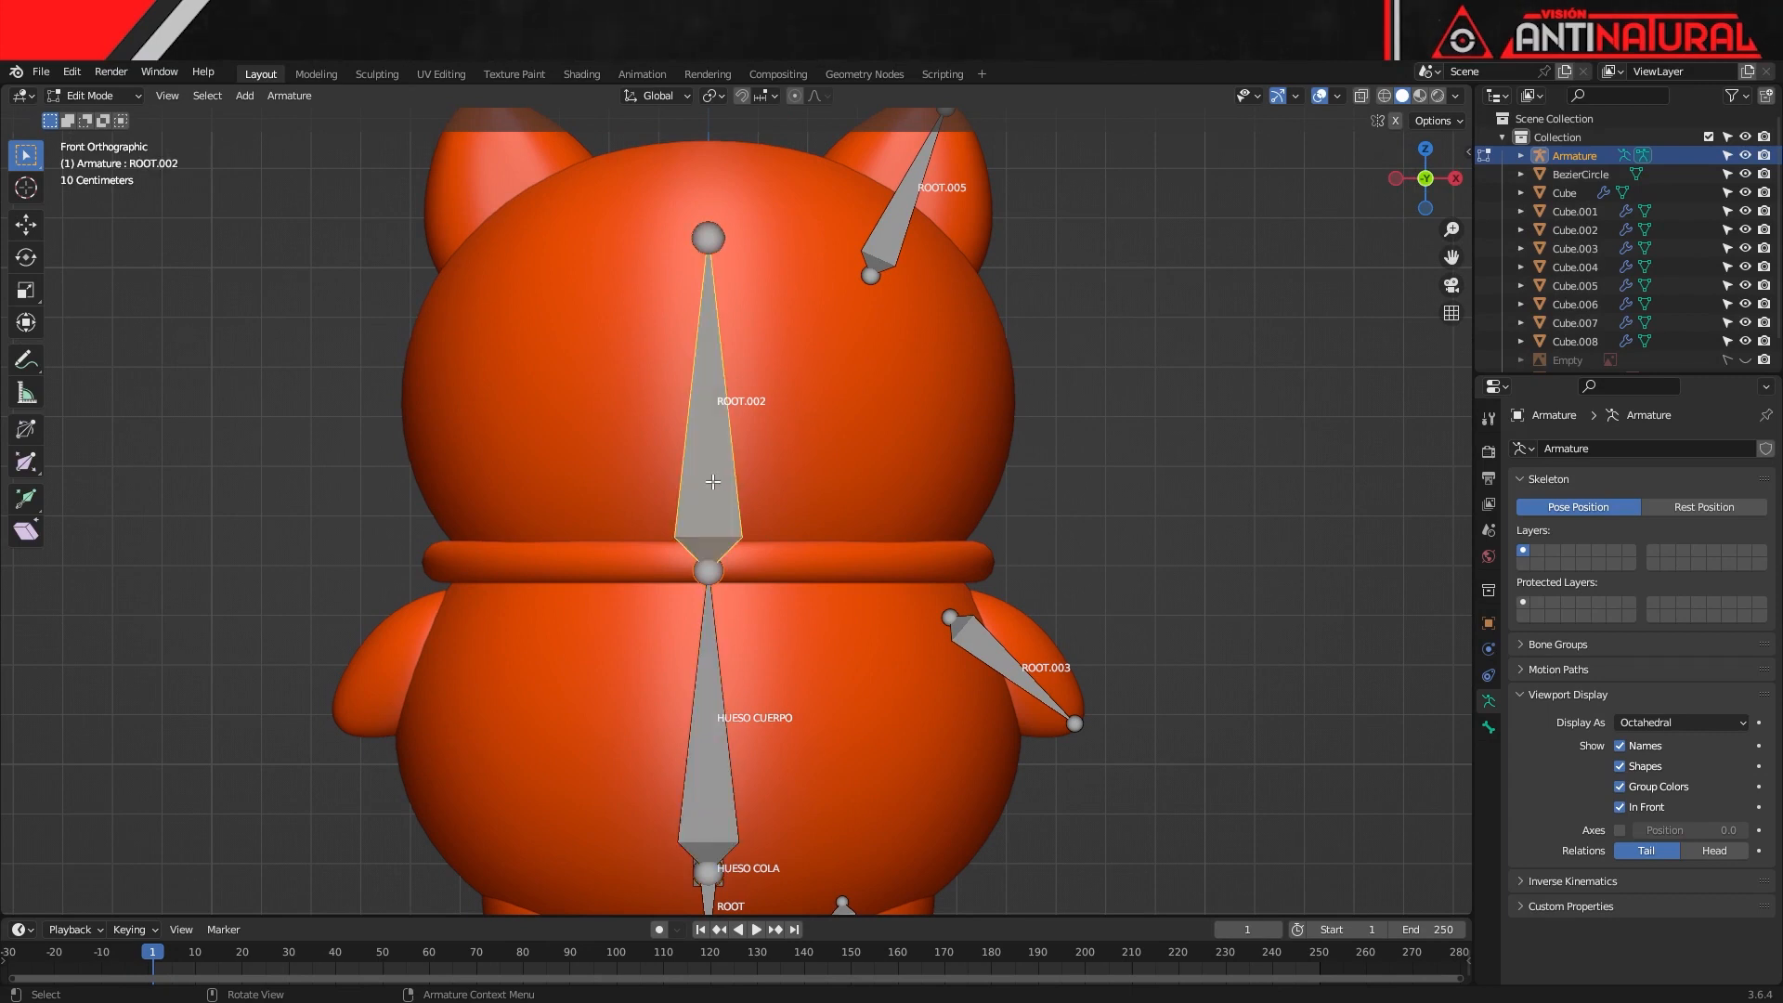
key(F2)
text(HUESO)
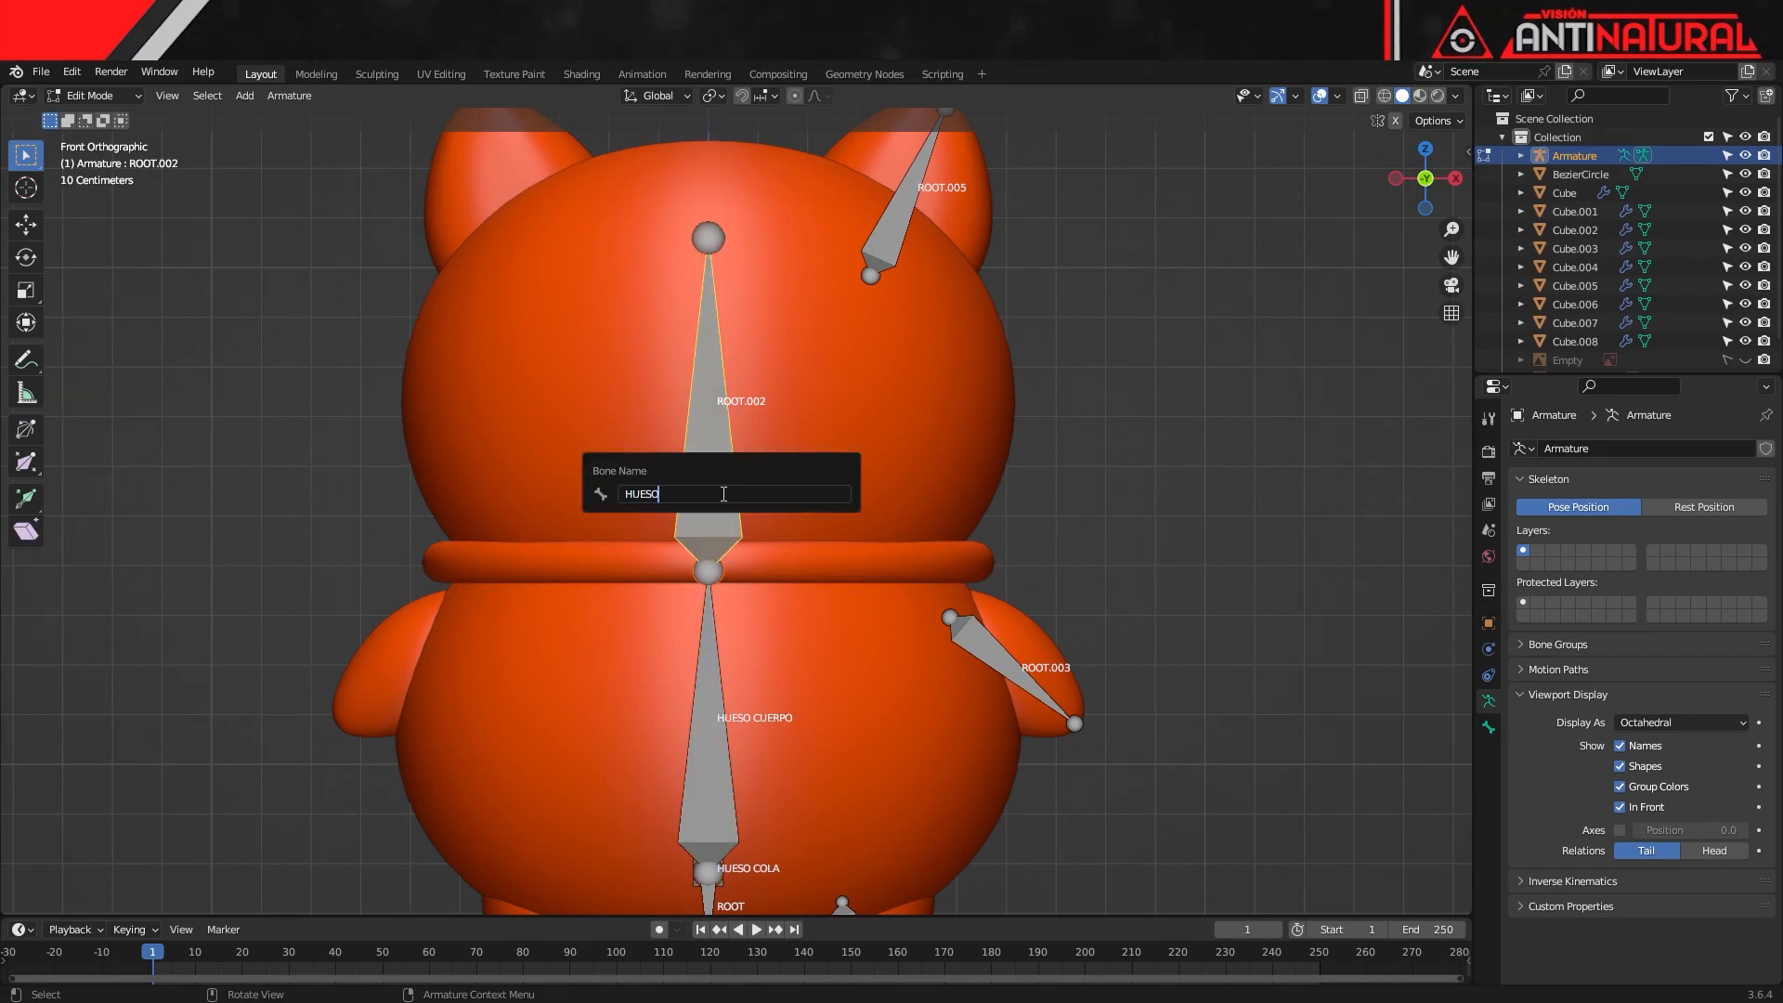
text( CABEZA)
key(Return)
Rename the ear bone to HUESO OREJA
click(897, 232)
key(F2)
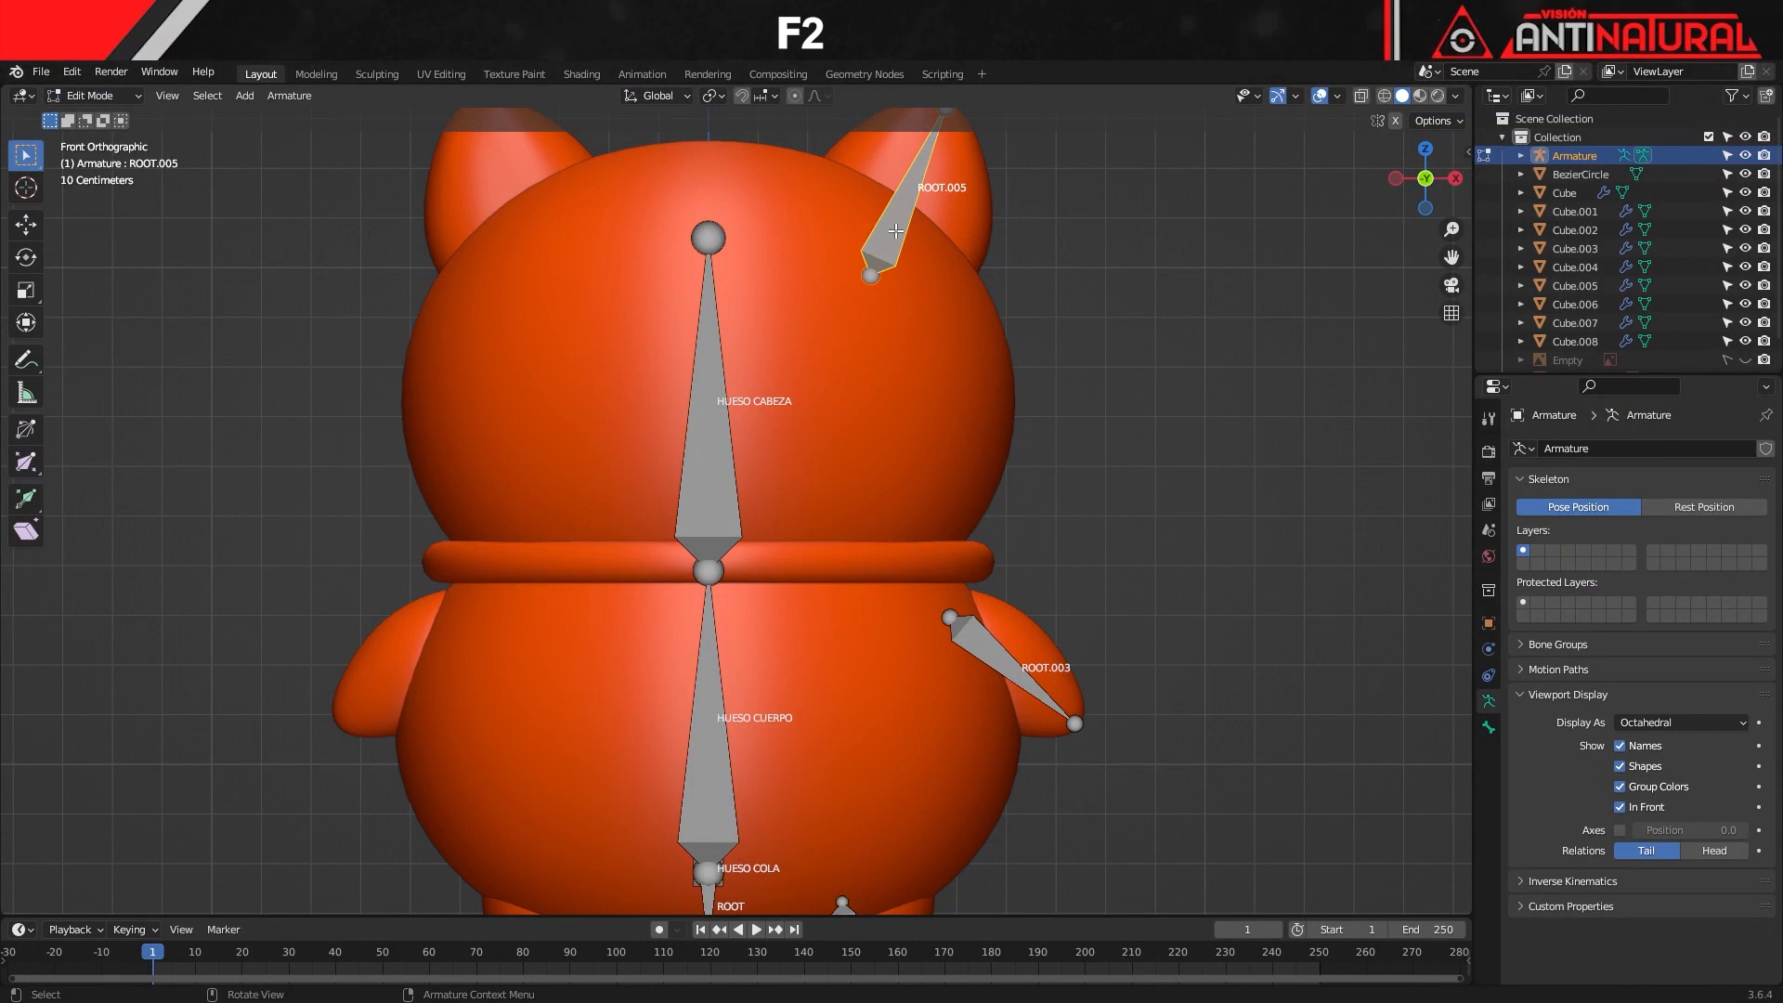
text(HUESO OREJA)
key(Return)
Rename the arm bone to HUESO BRAZO
click(1004, 665)
key(F2)
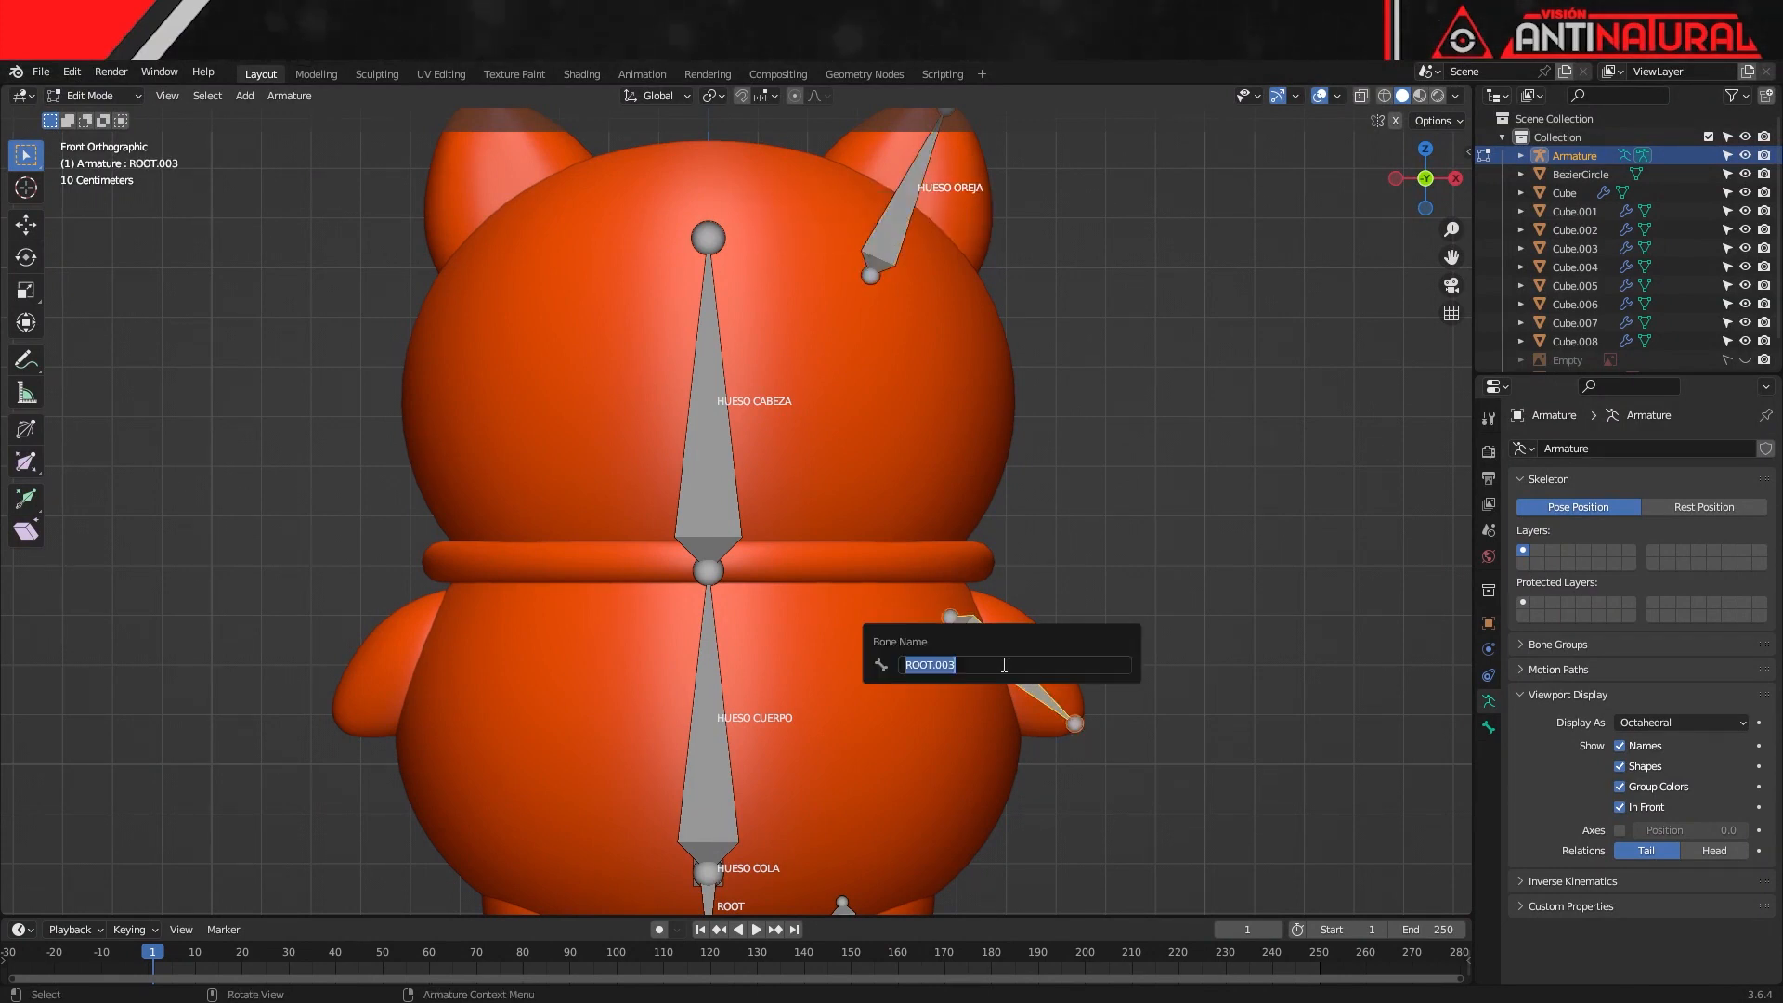
text(HUESO BRAZO)
key(Return)
Rename the leg bone to HUESO PIERNA
shift+middle_drag(1004, 665, 966, 375)
click(810, 650)
key(F2)
text(HUESO PIERNA)
key(Return)
Parent the HUESO CUERPO bone to the ROOT bone with Keep Offset
shift+middle_drag(1045, 517, 1181, 576)
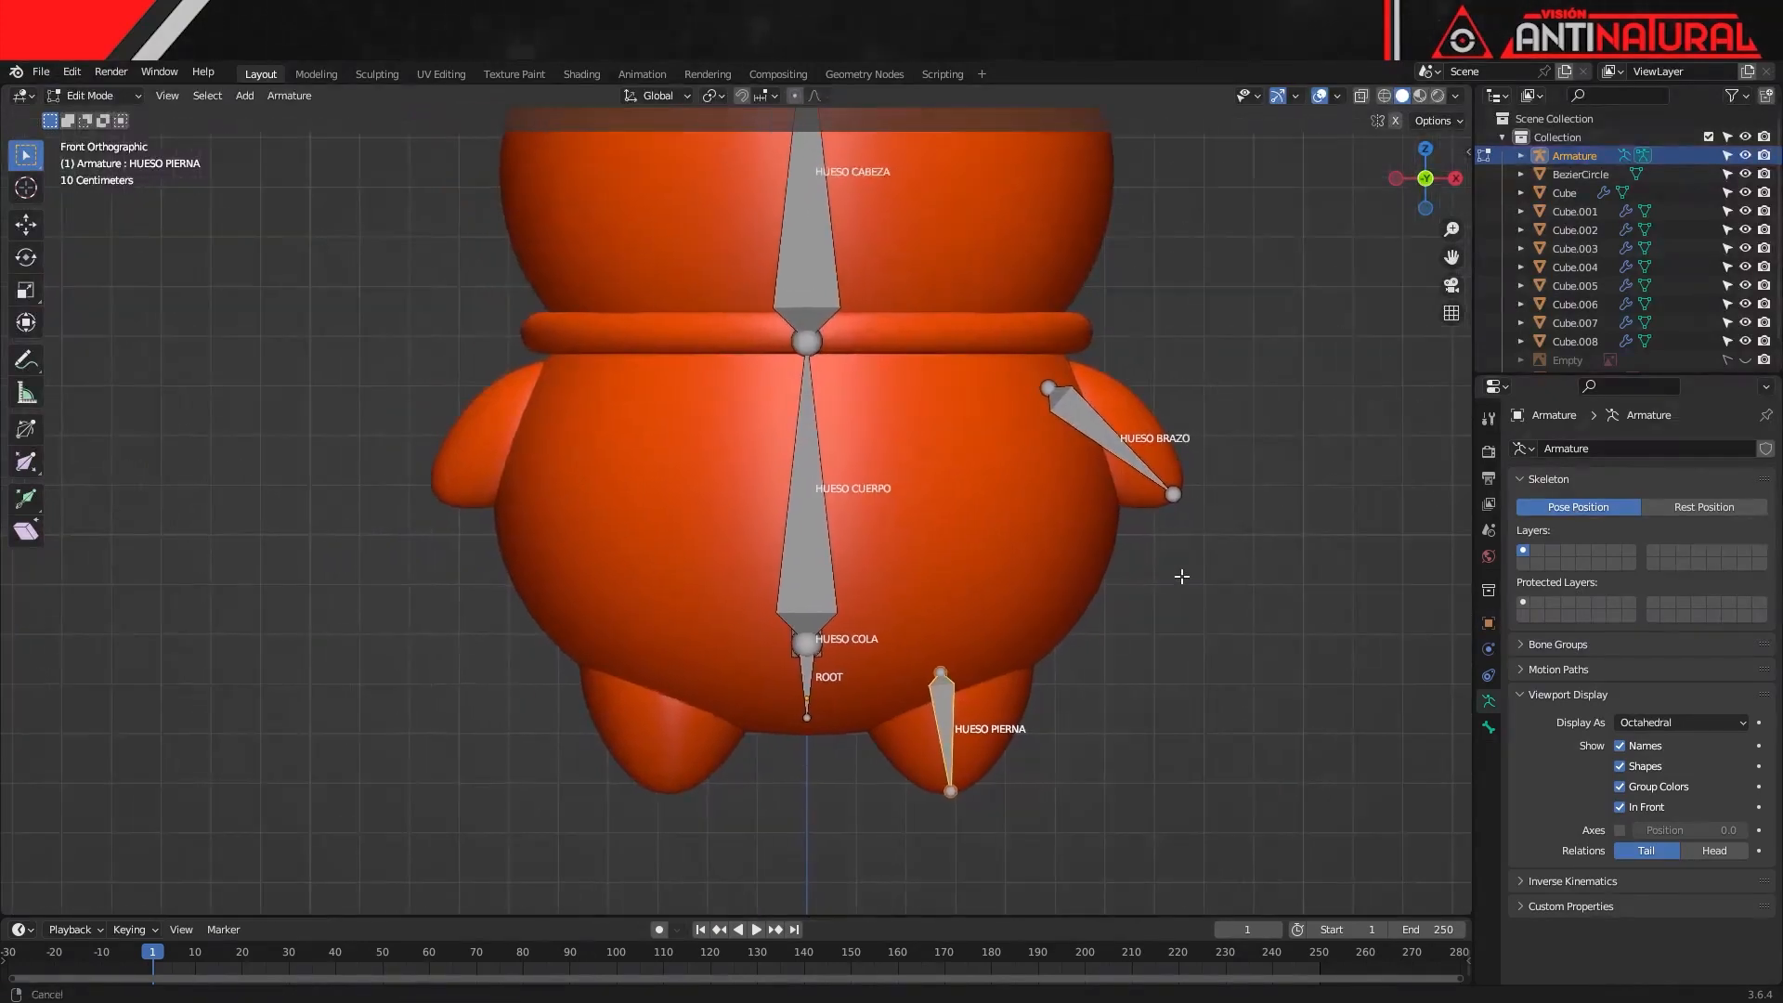
click(809, 554)
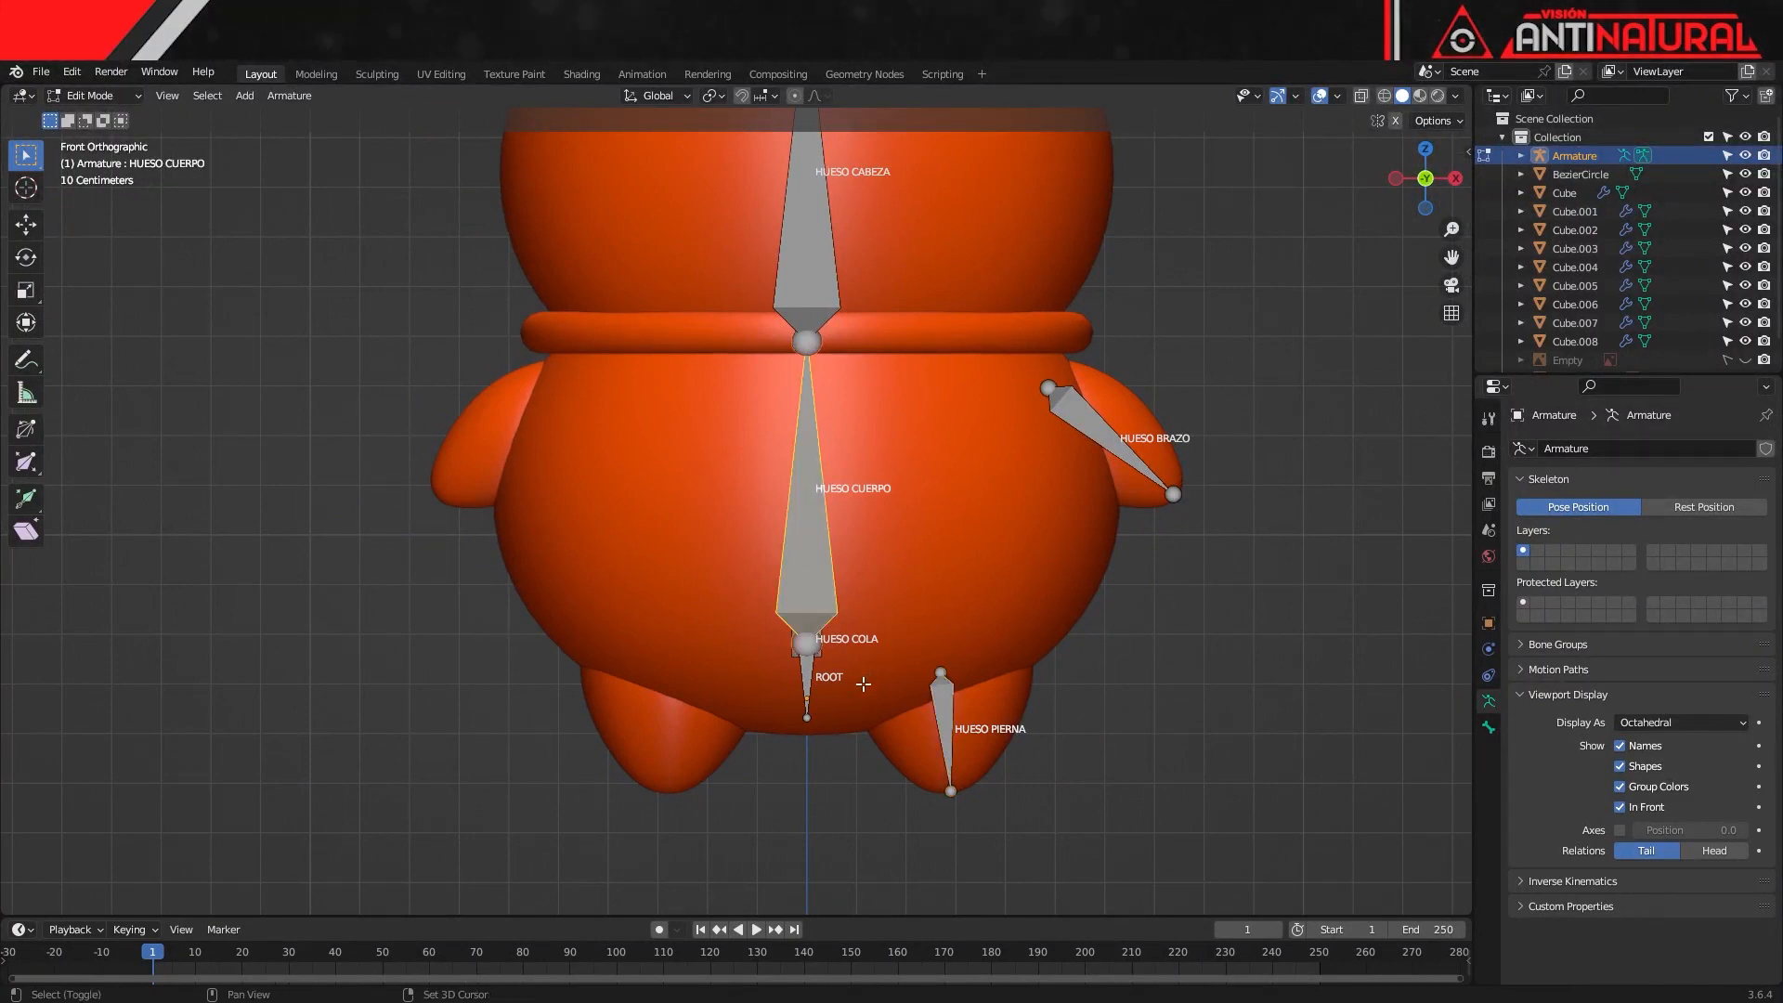
shift+click(806, 677)
key(ctrl+p)
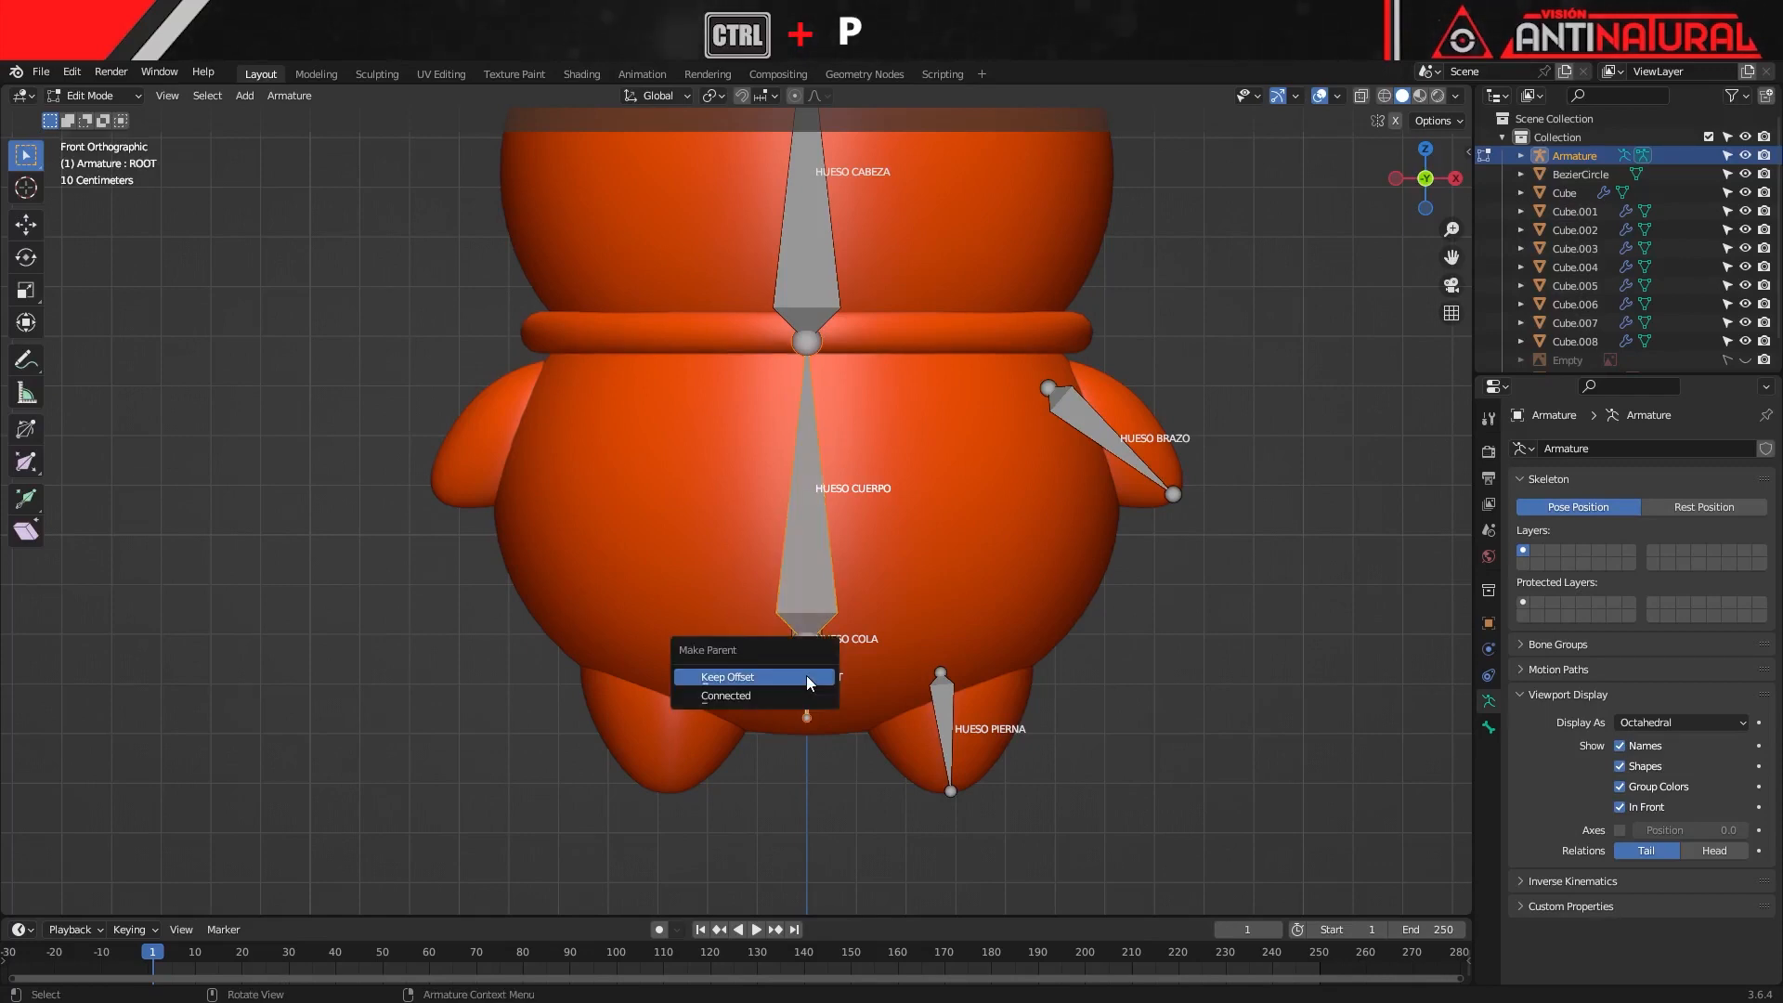
click(760, 677)
From the right side view, parent the HUESO COLA bone to the ROOT bone with Keep Offset
key(KP_3)
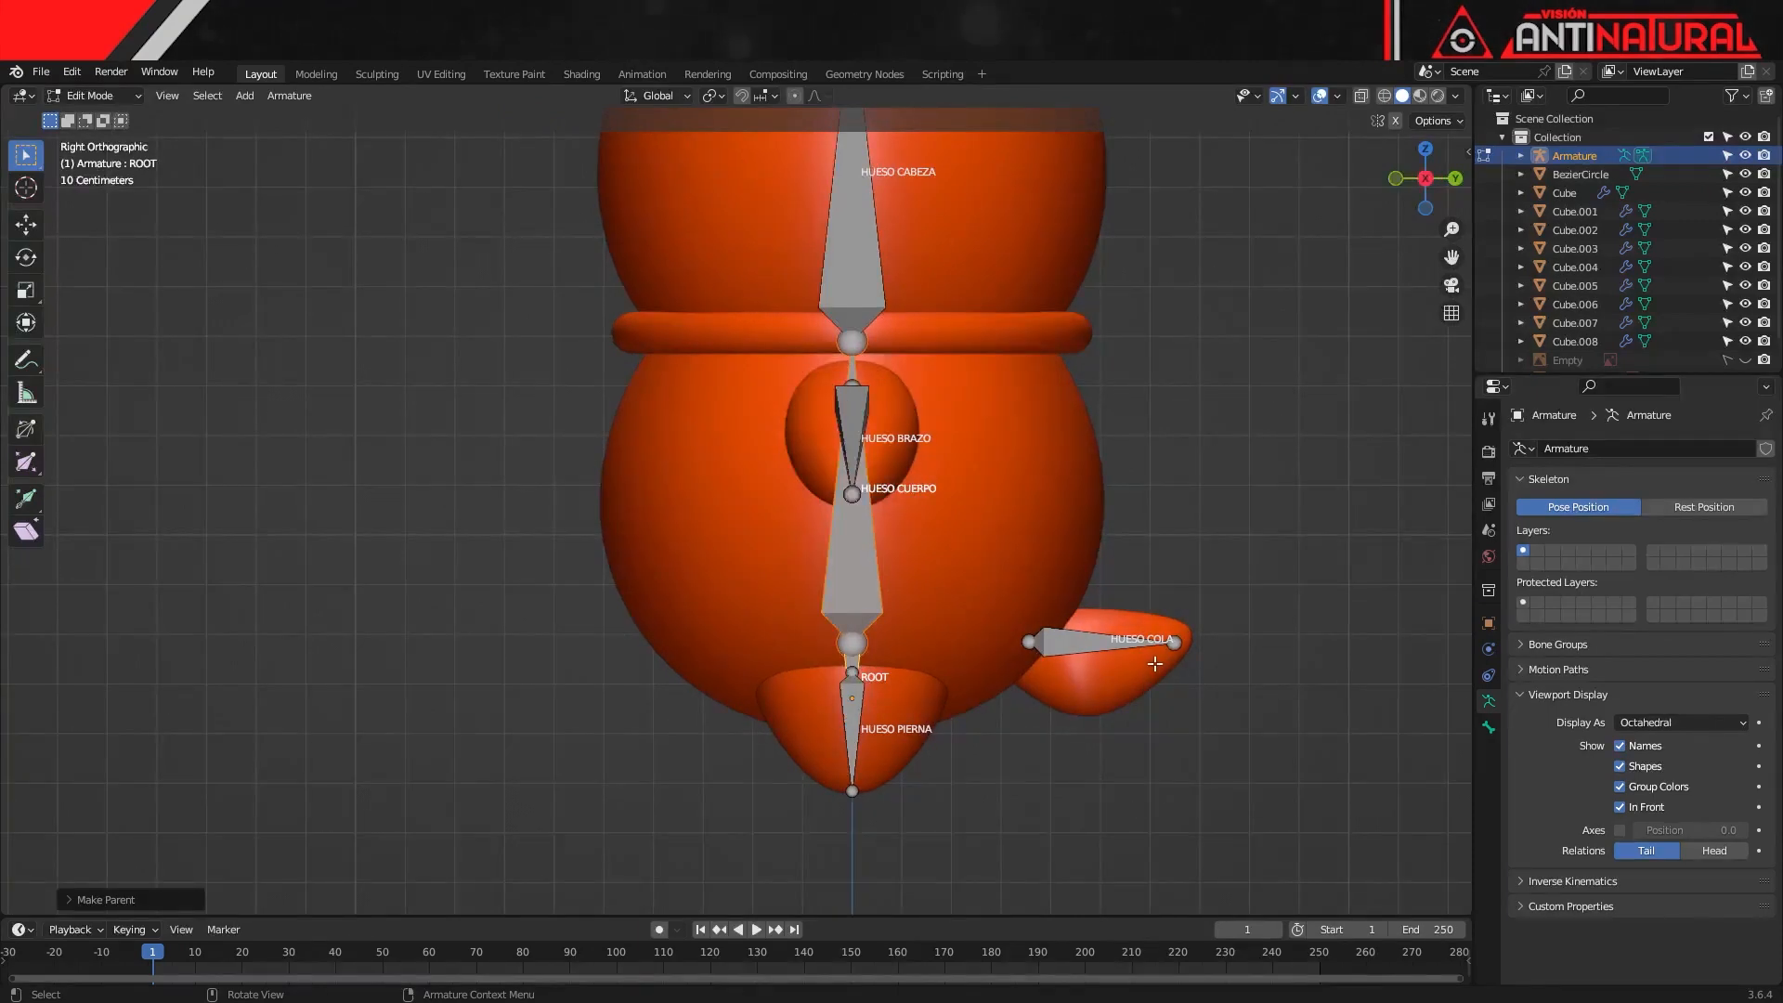
click(1086, 650)
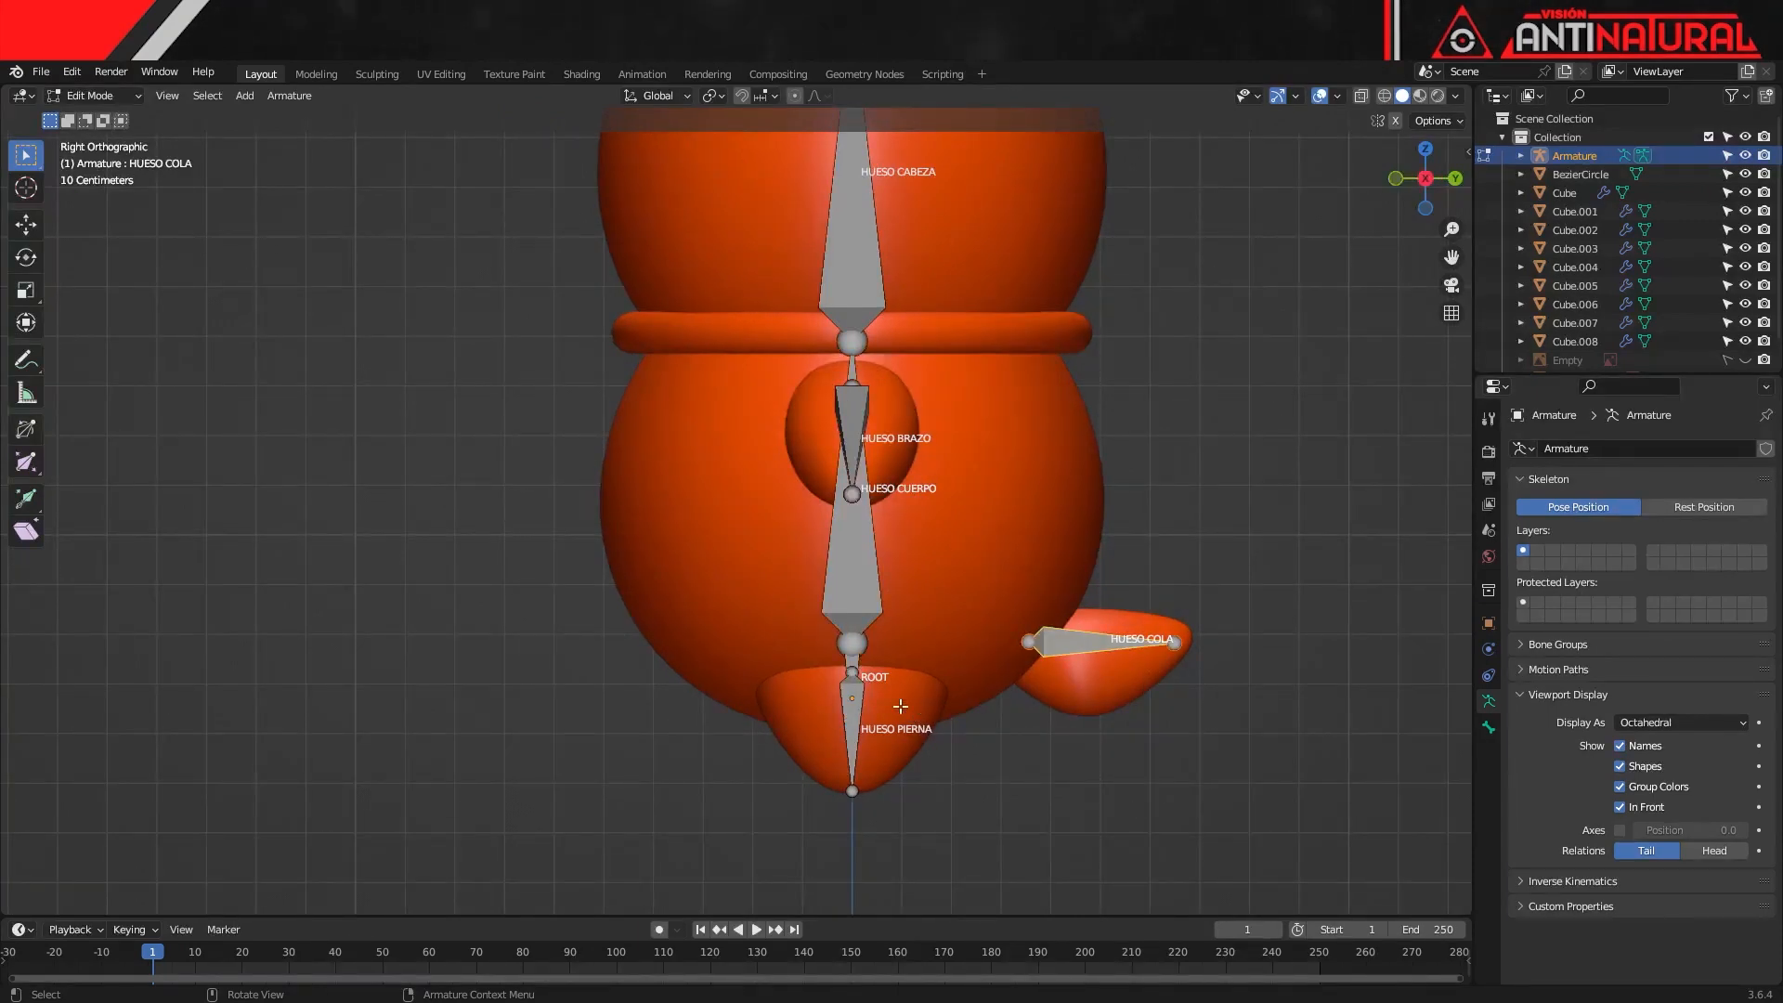
shift+click(853, 664)
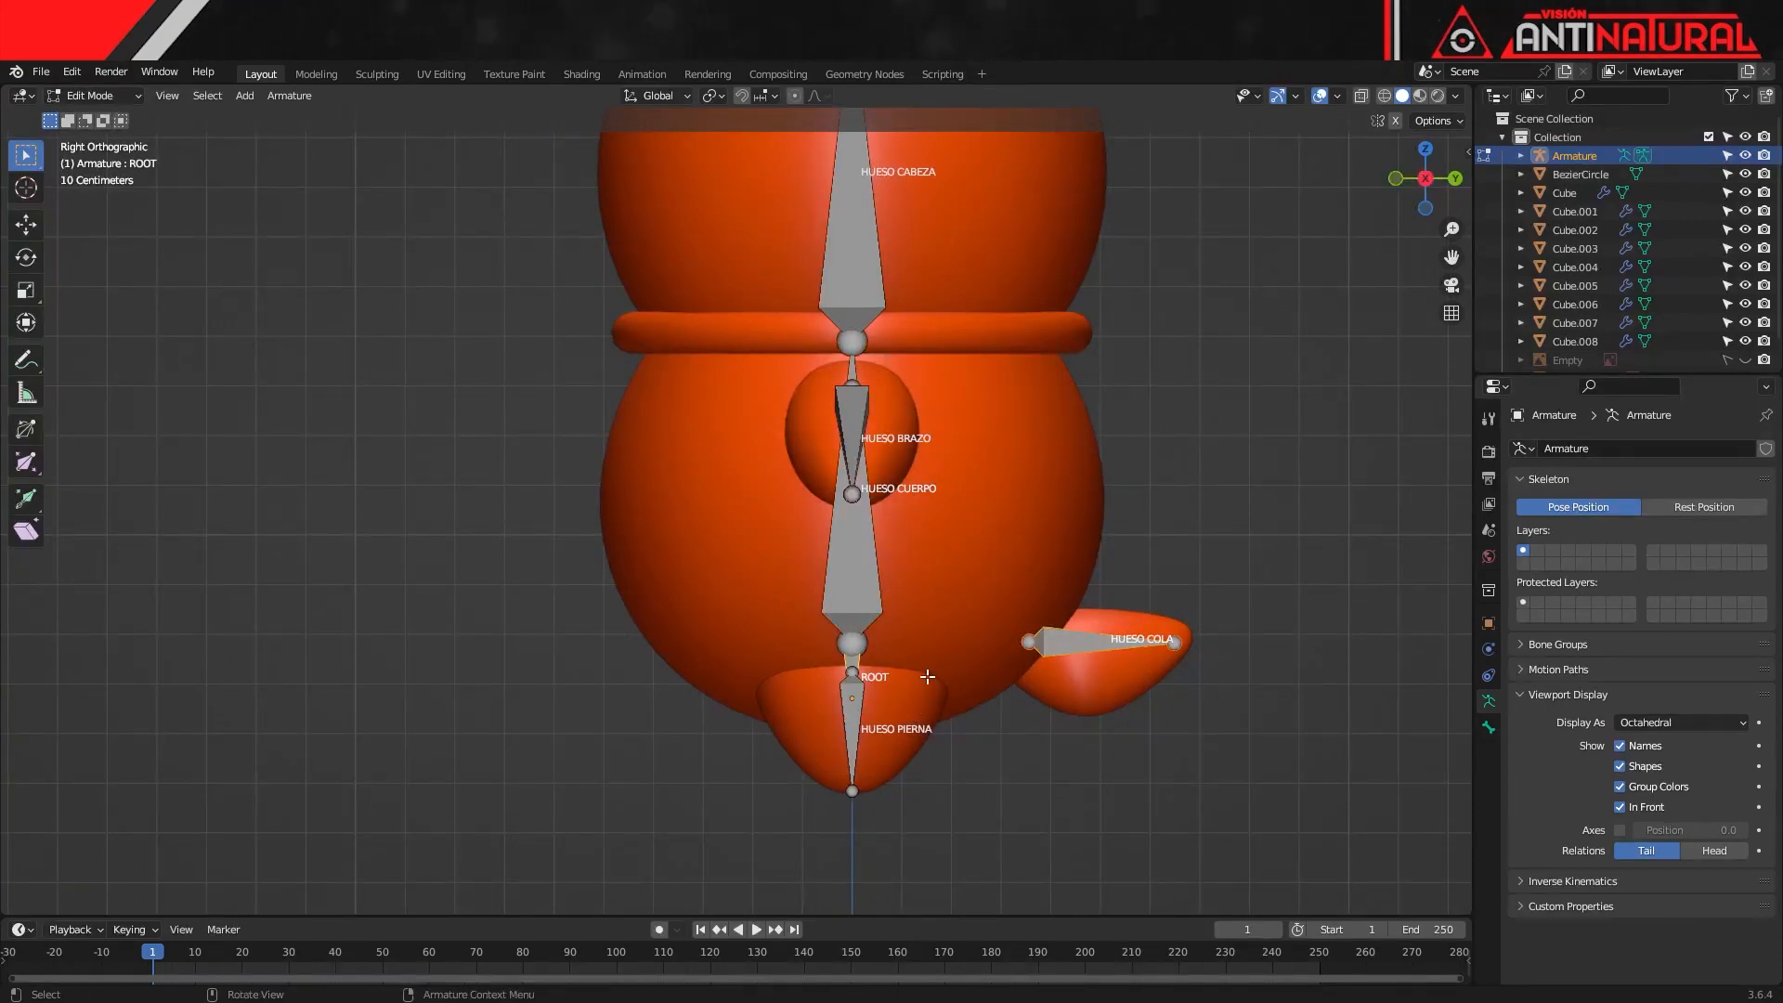
key(ctrl+p)
click(927, 678)
From the front view, parent the HUESO PIERNA bone to the ROOT bone with Keep Offset
key(KP_1)
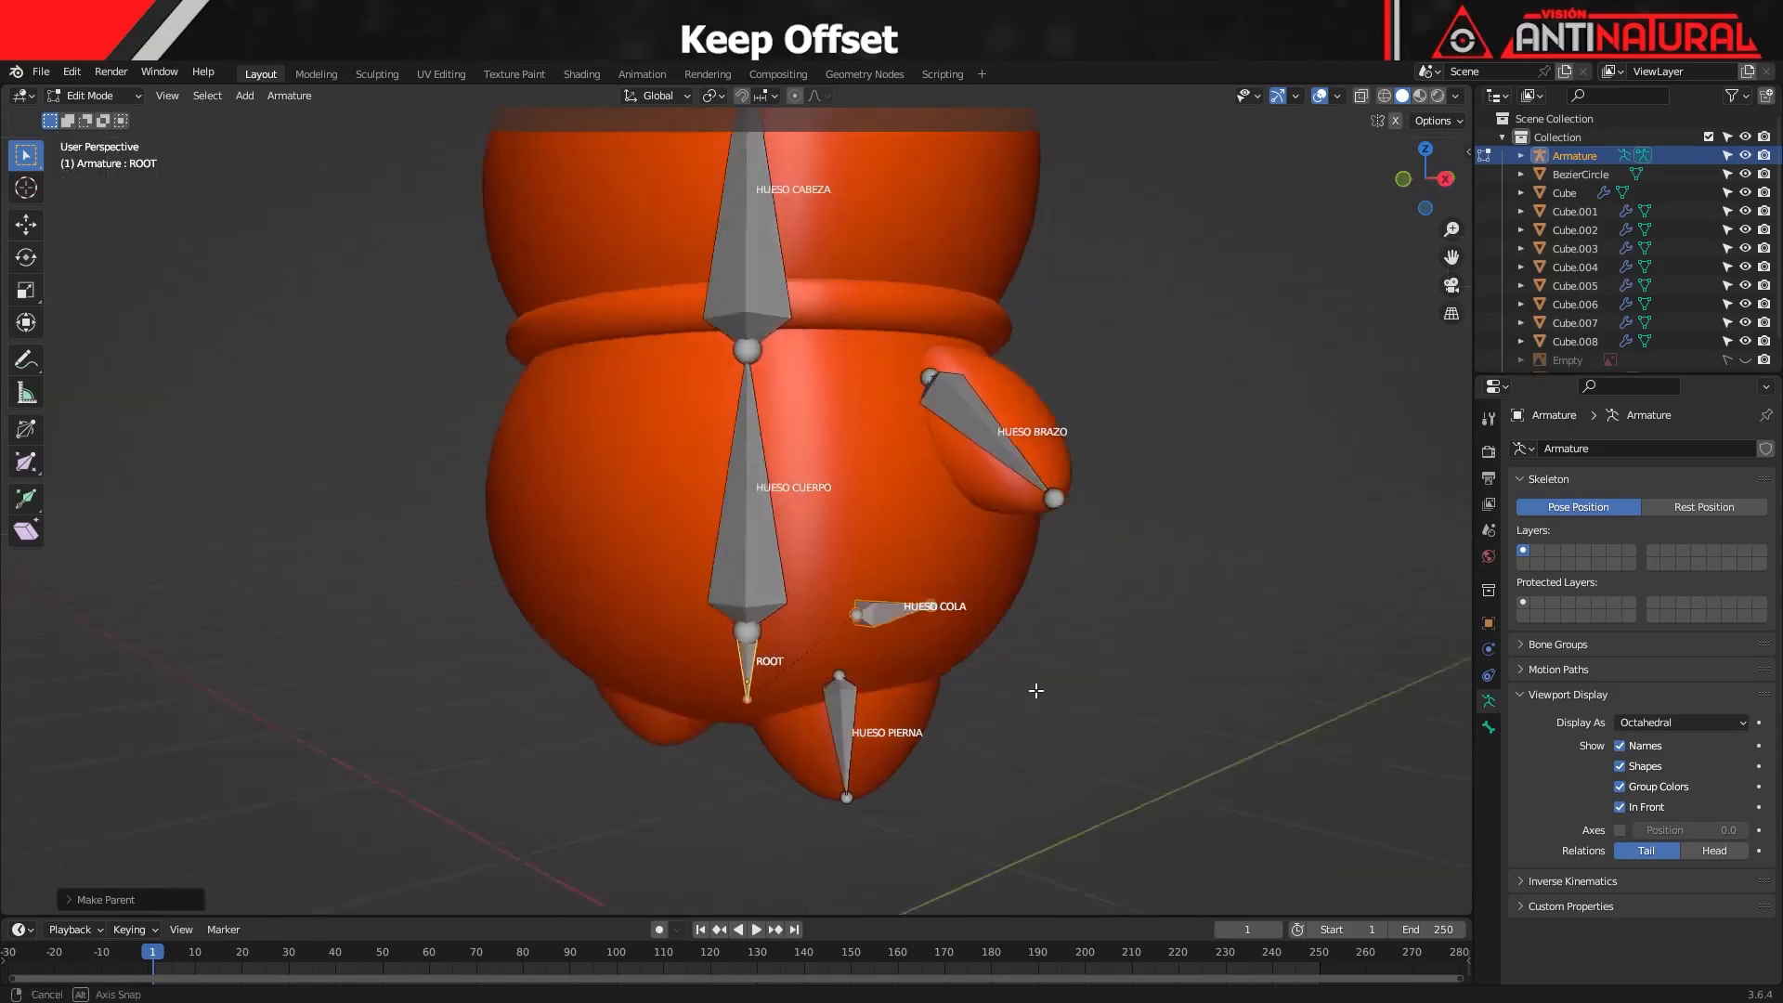
scroll(1031, 696, down, 2)
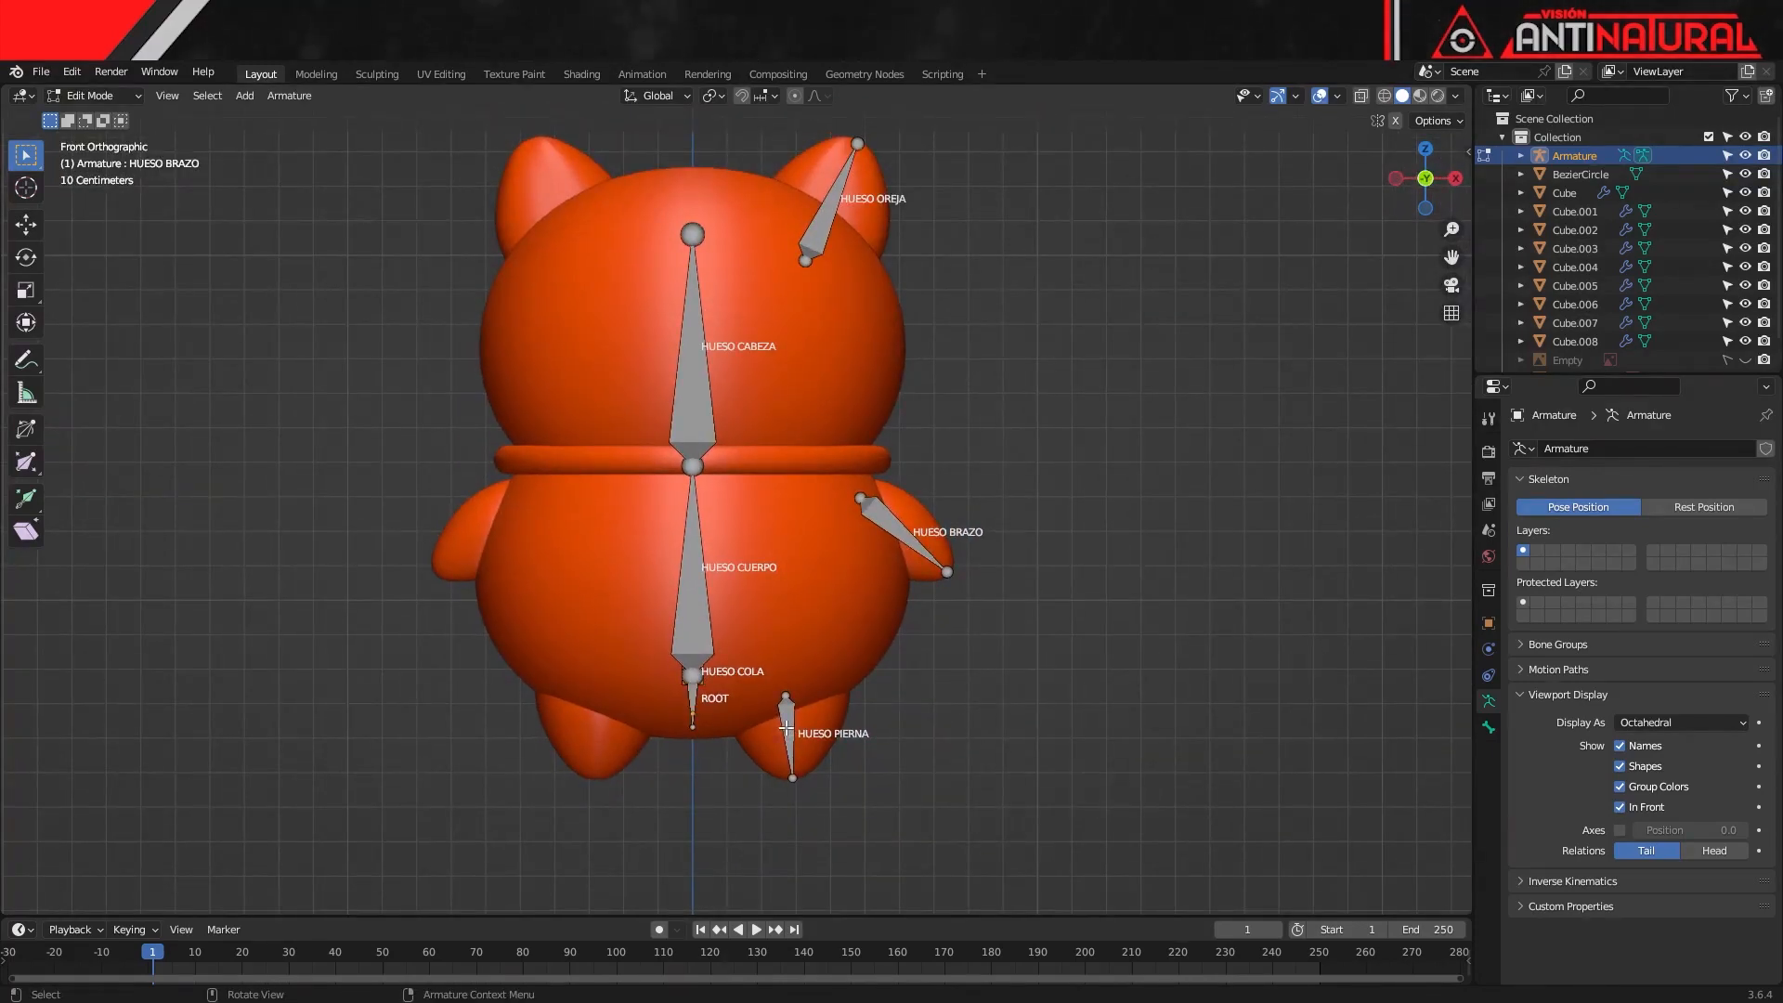
click(786, 729)
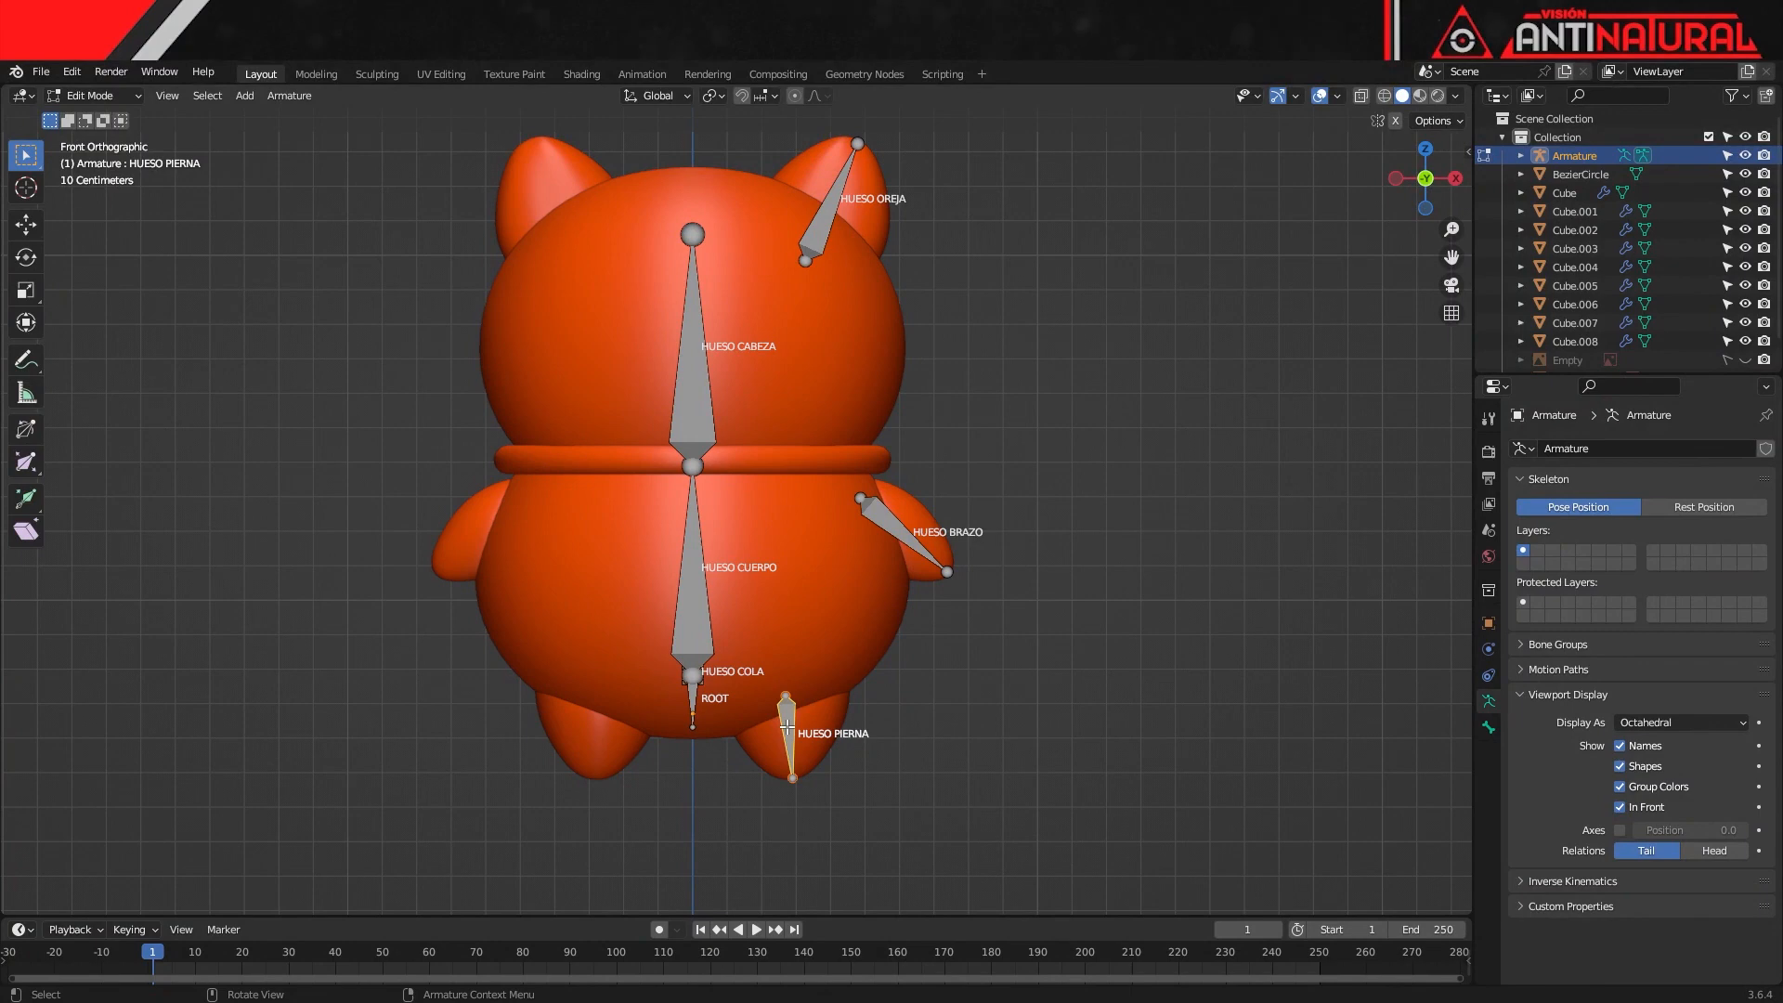
key(ctrl+p)
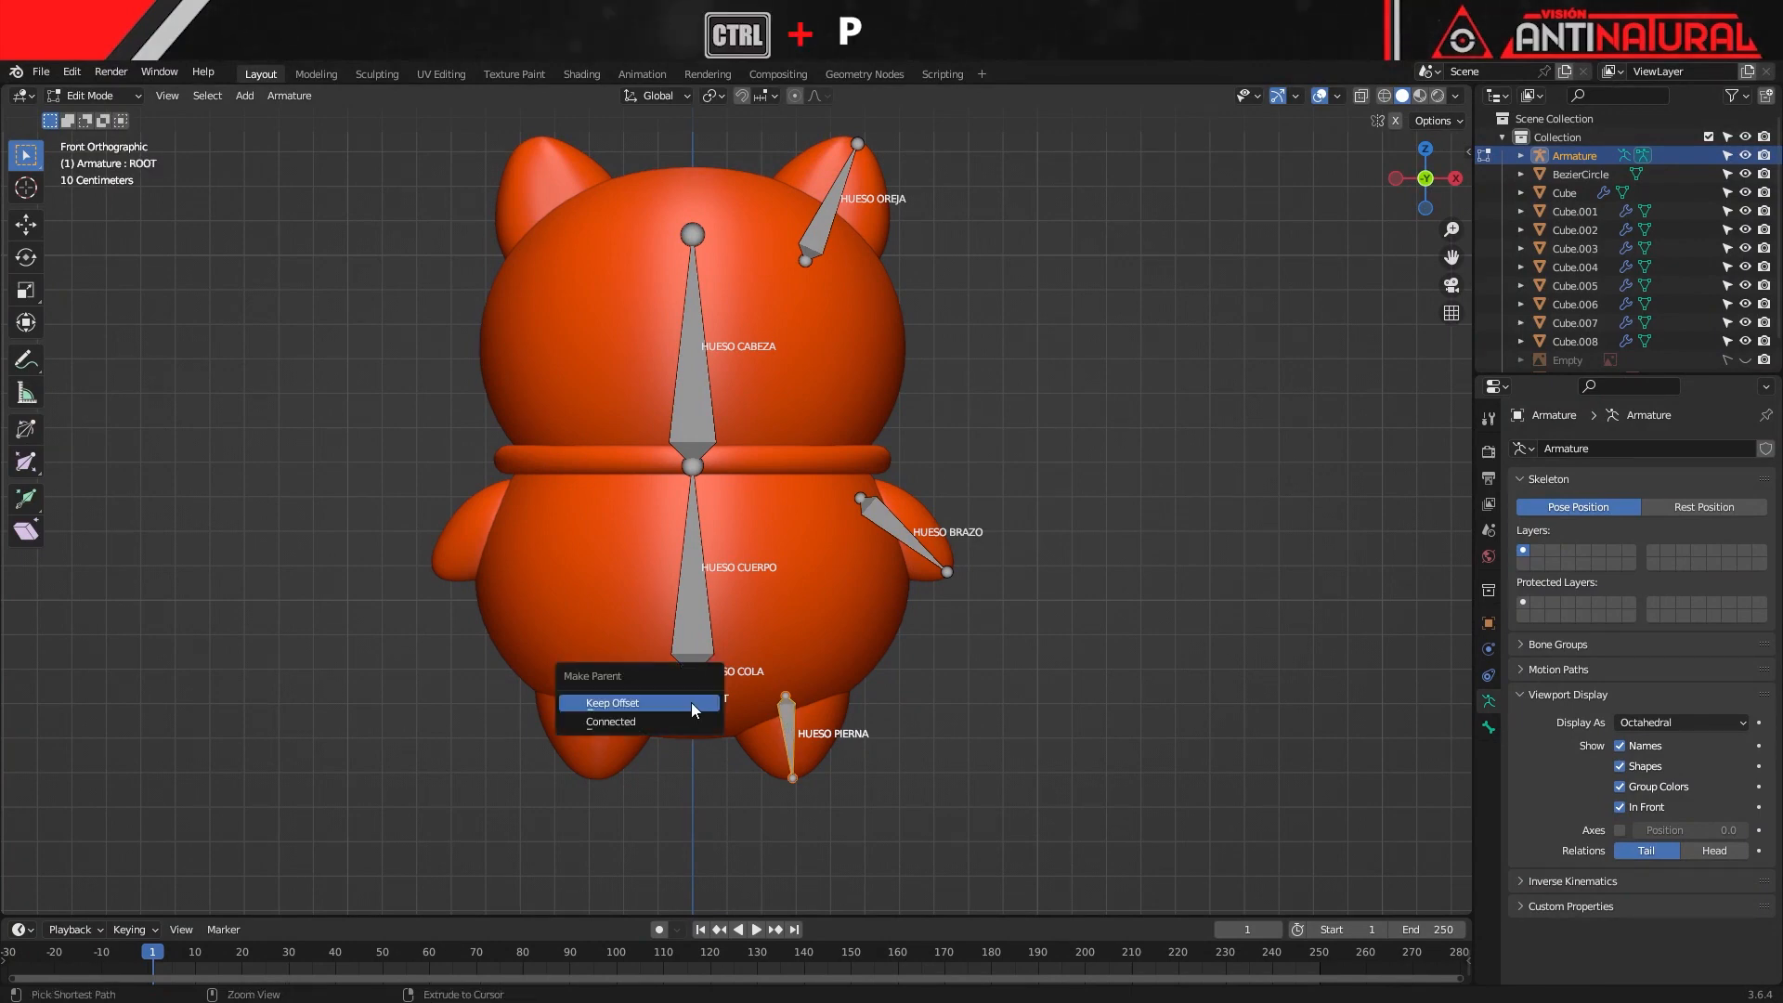
click(691, 702)
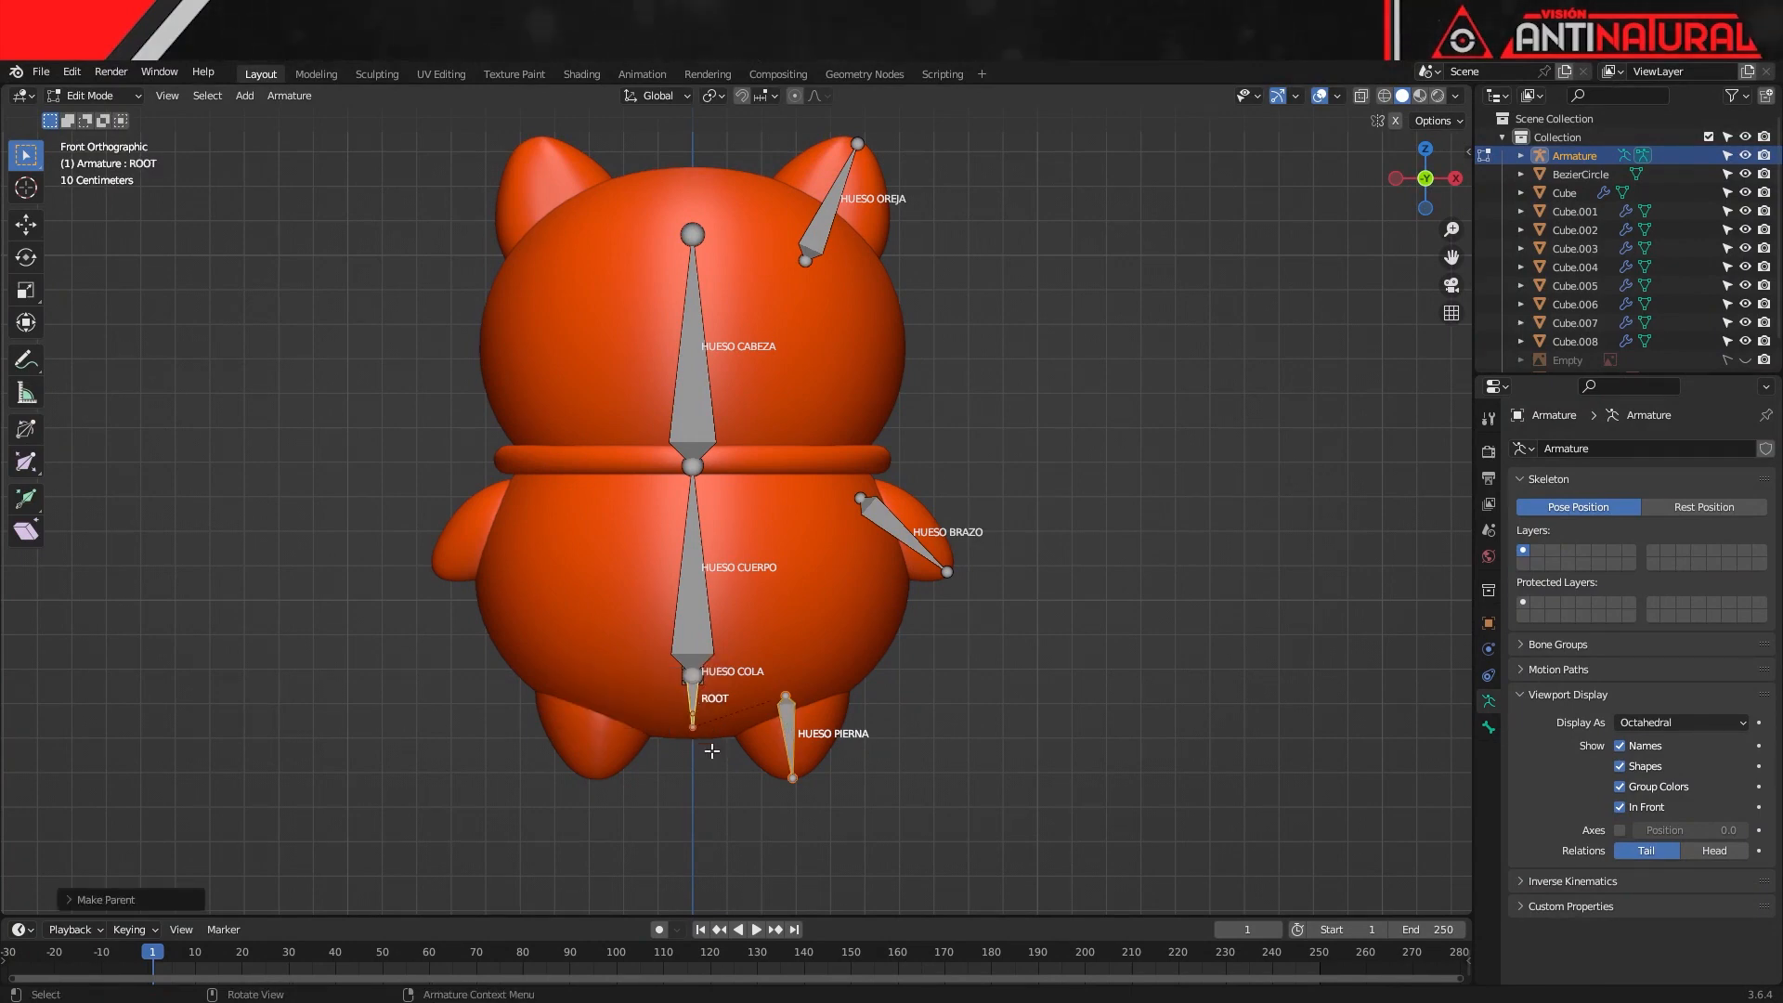
Parent the HUESO BRAZO bone to the HUESO CUERPO bone with Keep Offset
scroll(817, 668, up, 3)
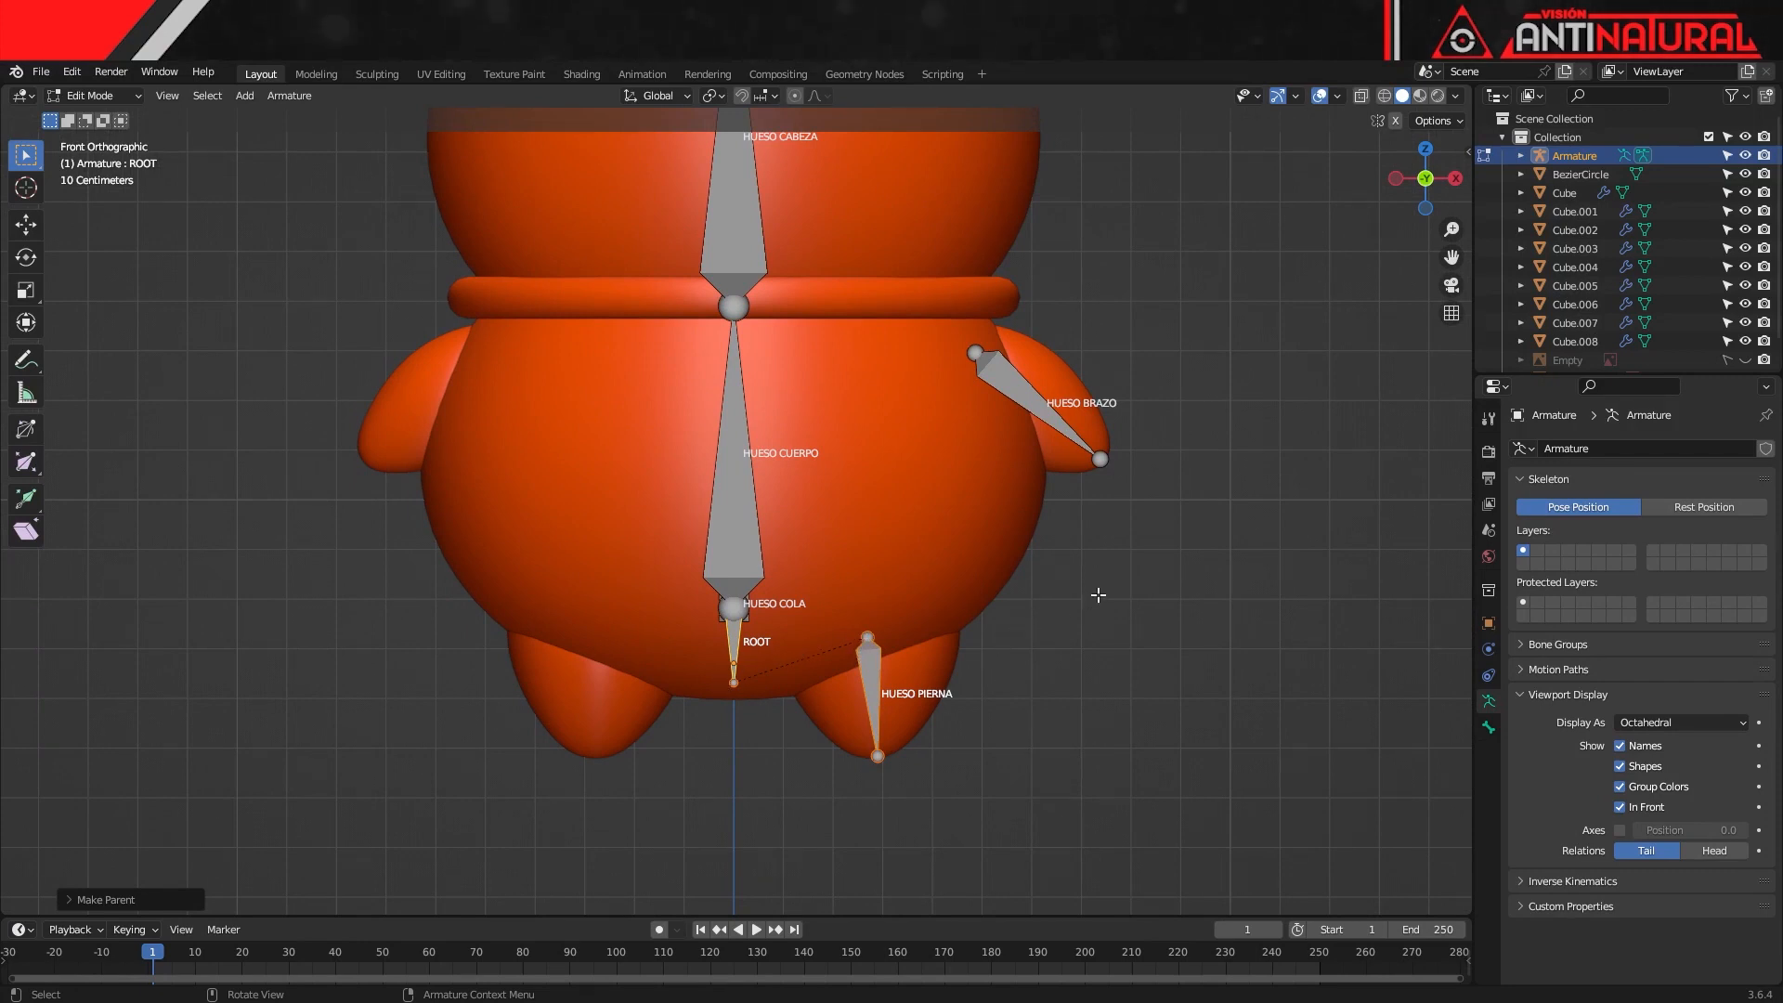
shift+middle_drag(1087, 581, 1078, 836)
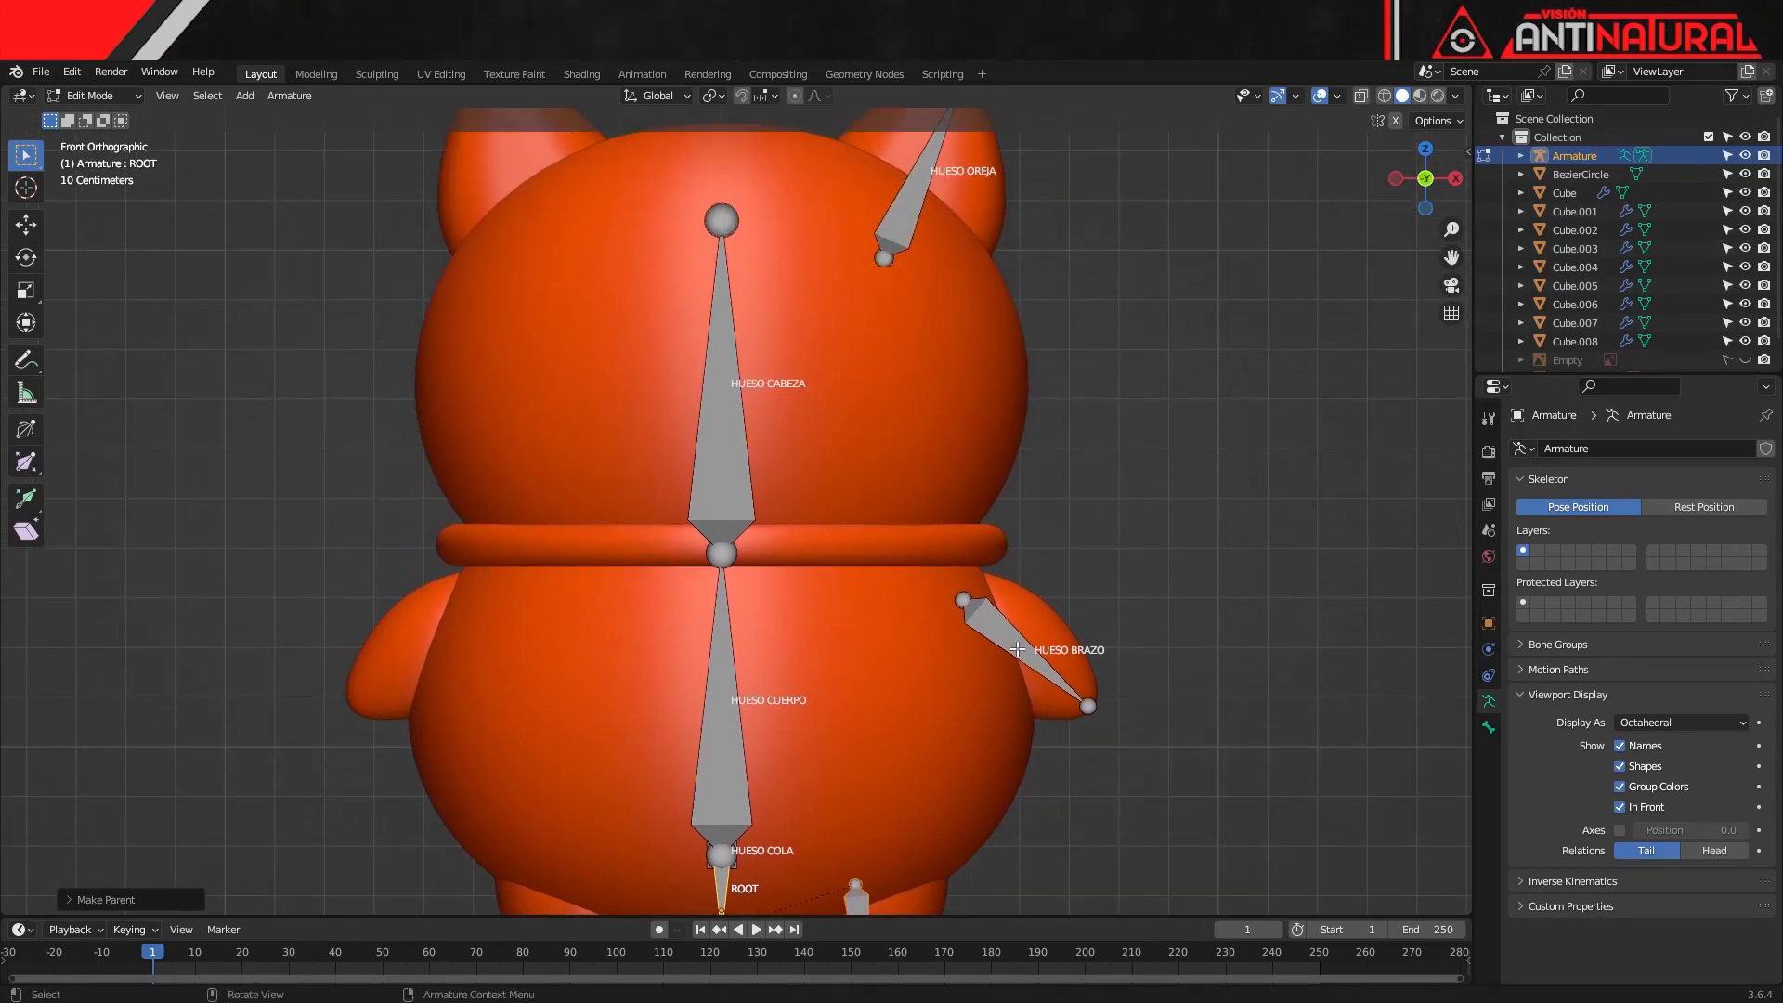
click(1018, 649)
shift+click(718, 722)
key(ctrl+p)
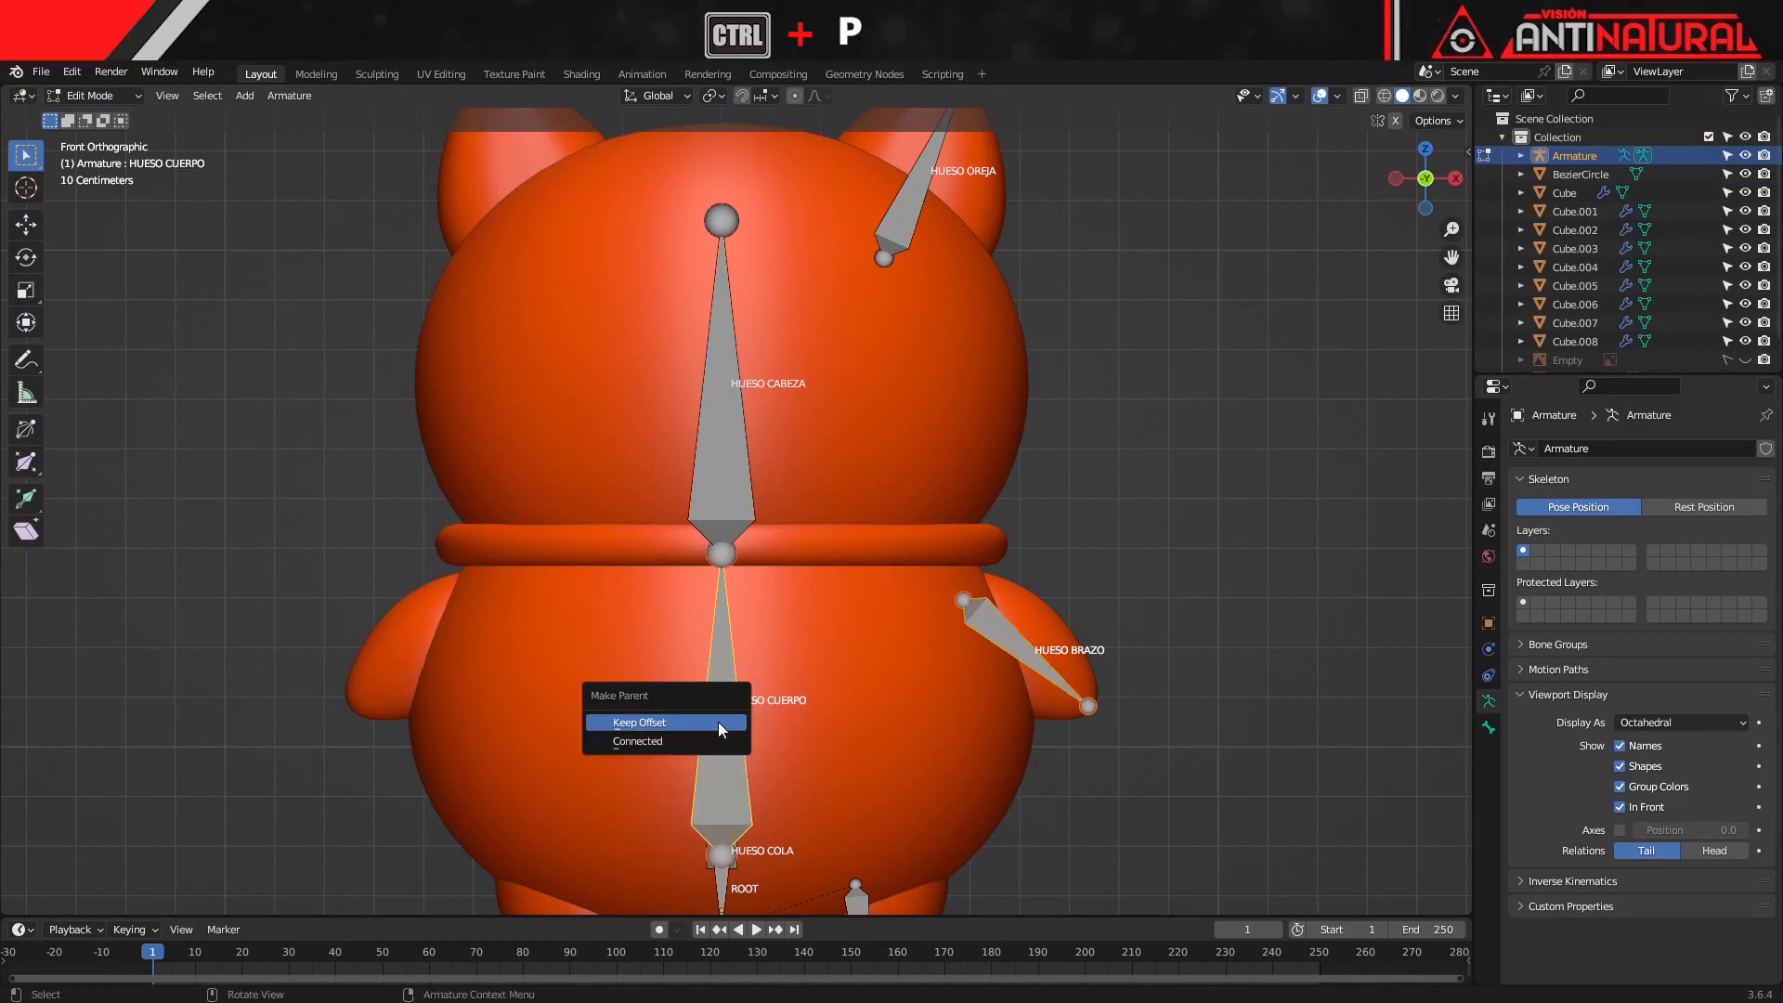
click(720, 724)
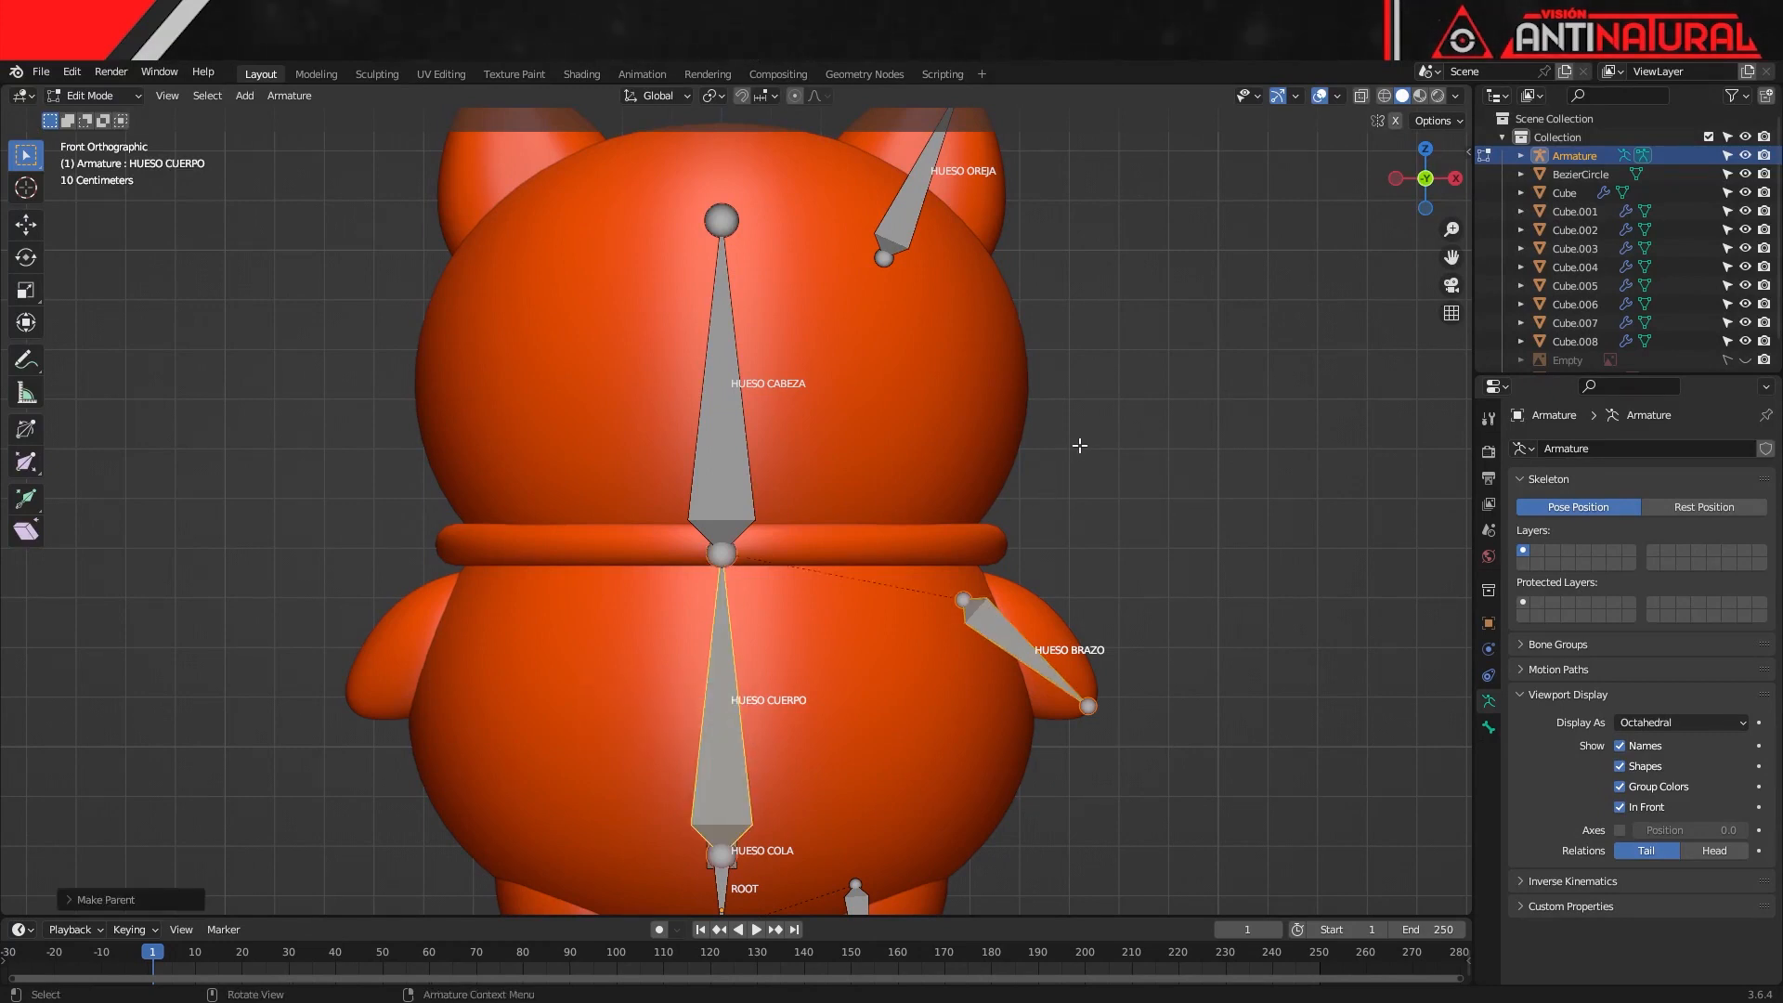
Parent the HUESO OREJA bone to the HUESO CABEZA bone with Keep Offset
click(1113, 359)
shift+middle_drag(1113, 359, 1134, 585)
click(942, 415)
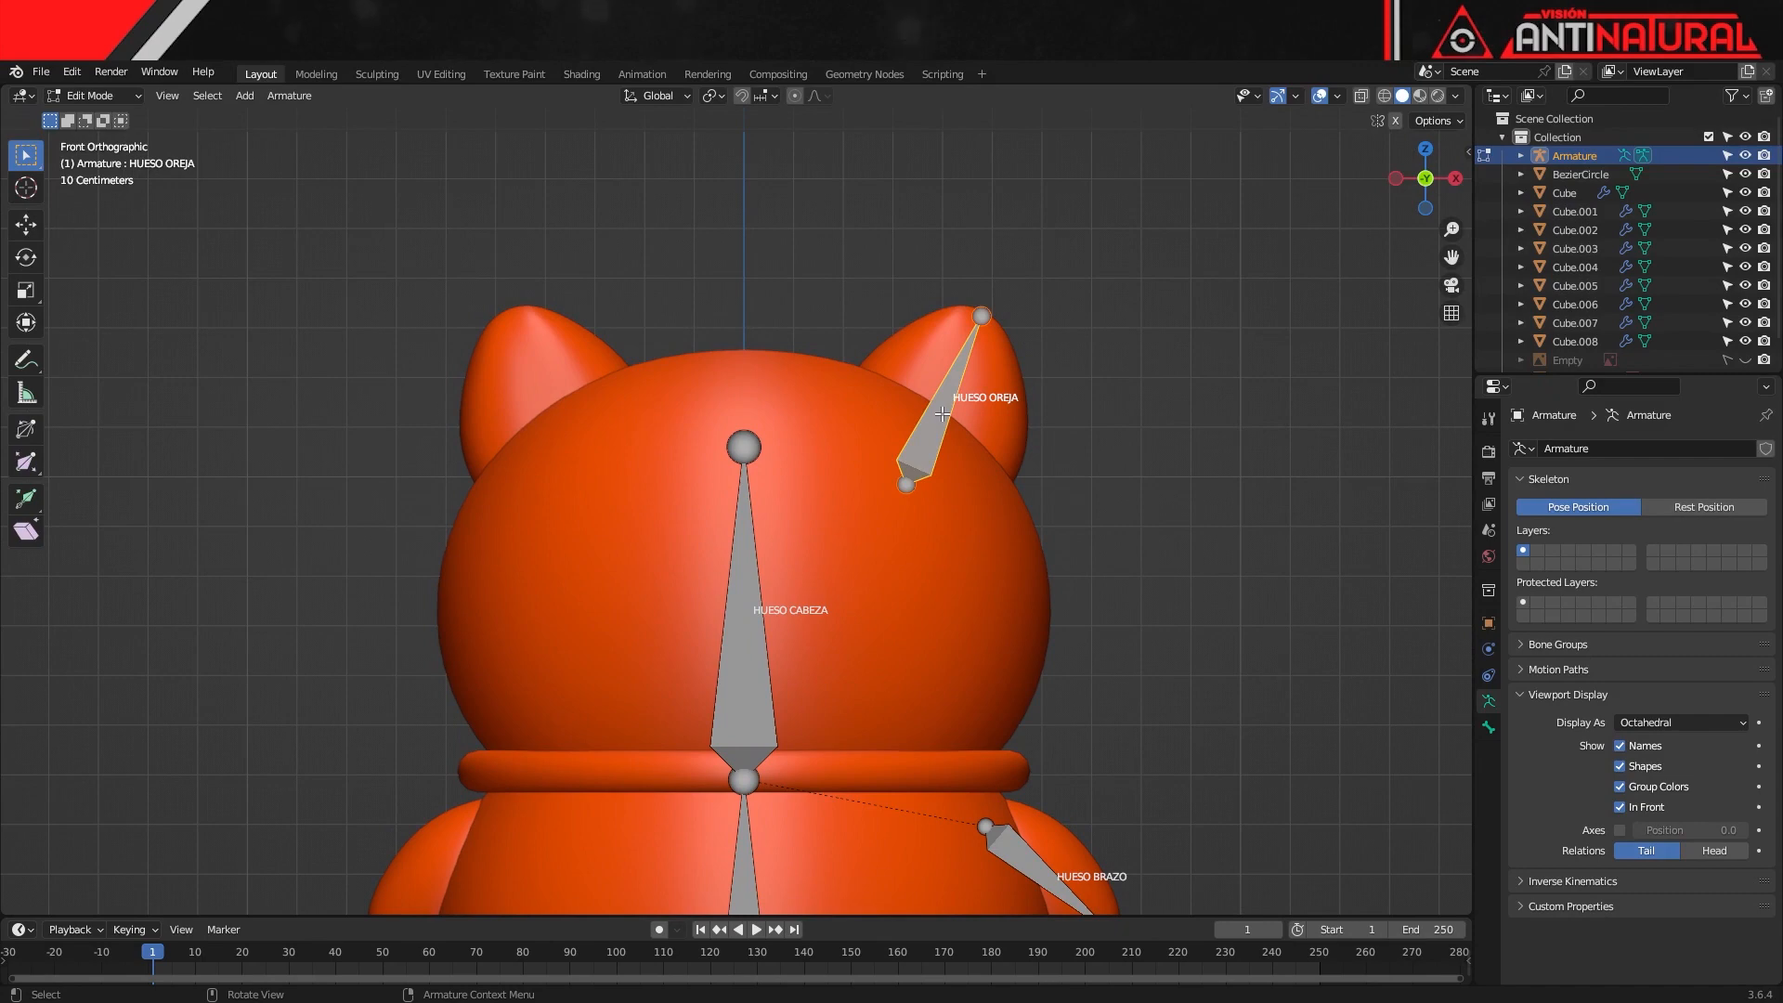
shift+click(738, 631)
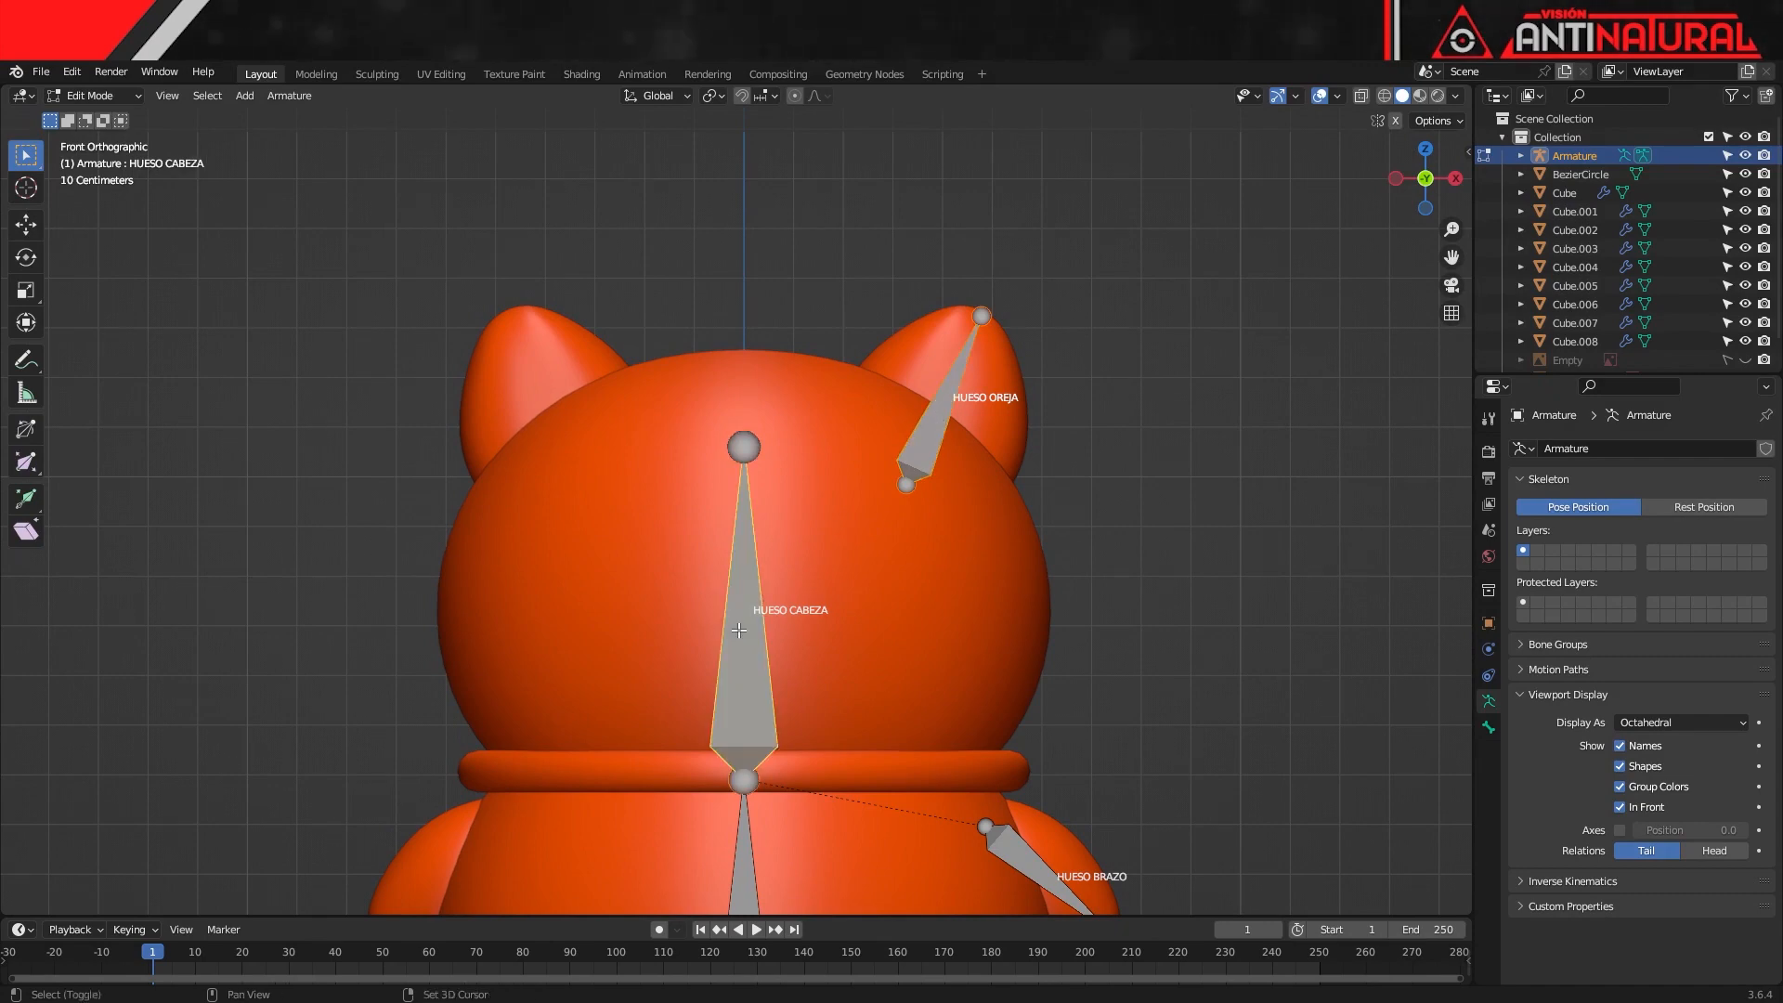
key(ctrl+p)
click(740, 637)
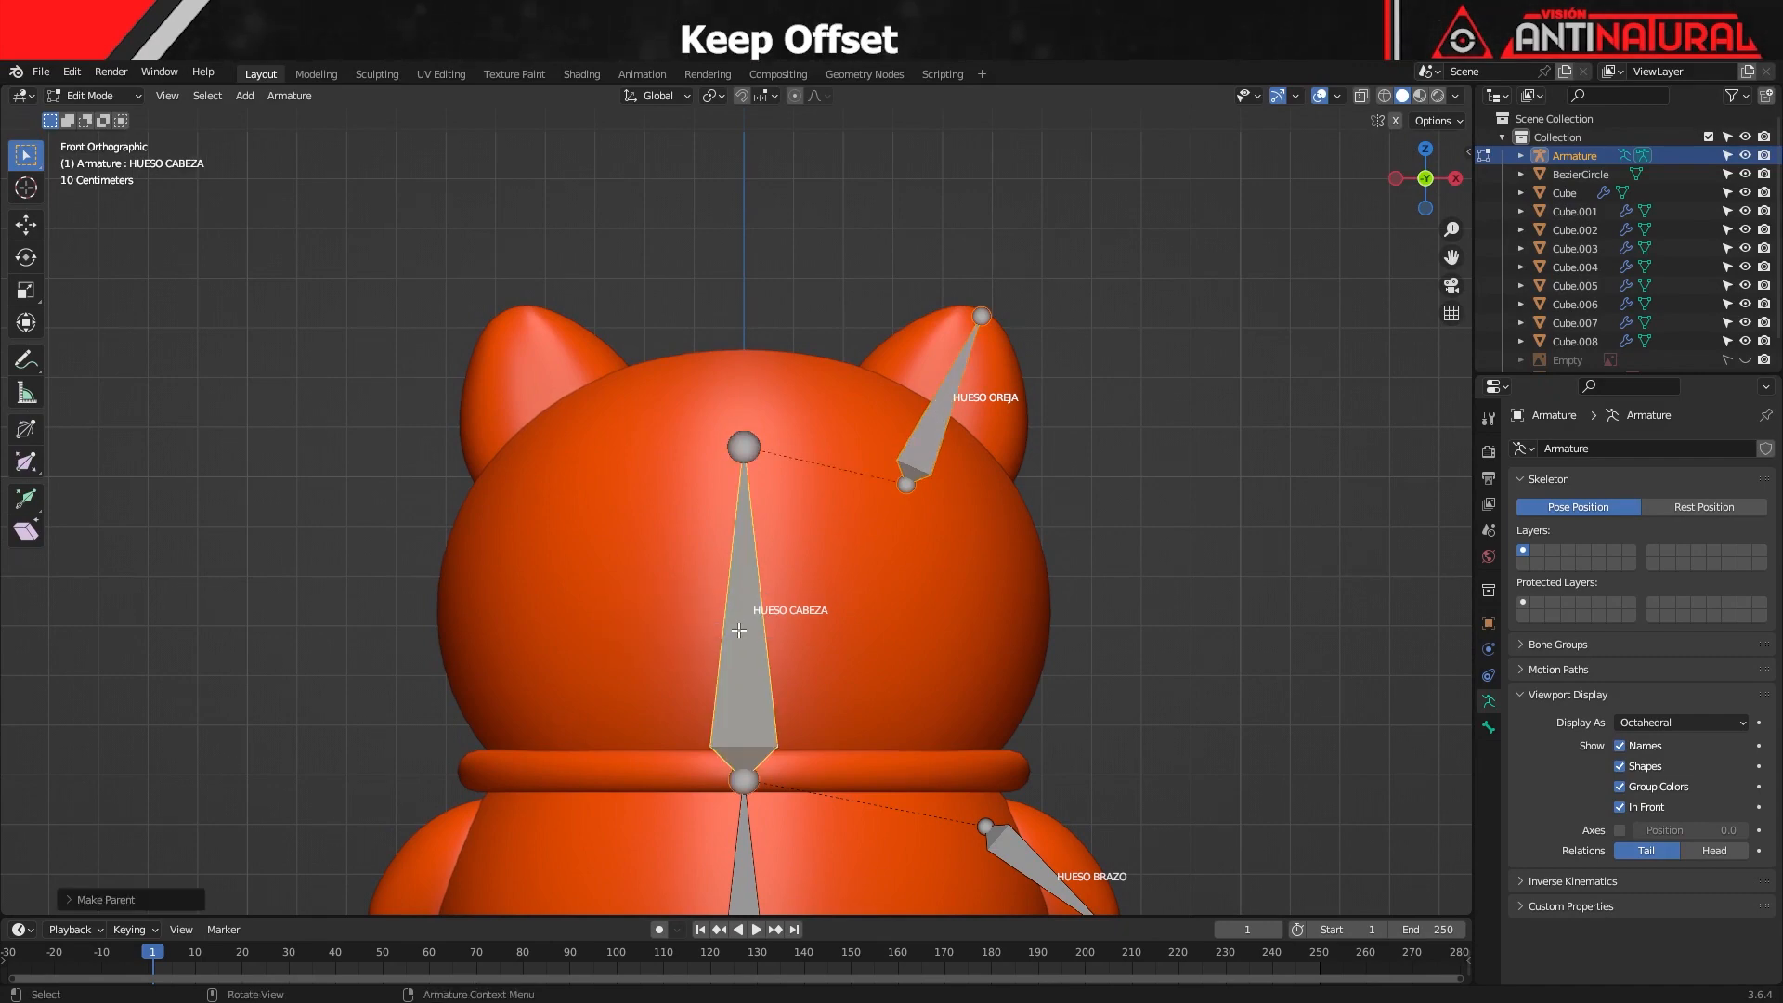
Apply Auto-Name Left/Right to the leg, arm and ear bones and symmetrize them to the other side of the character
scroll(833, 727, down, 2)
shift+middle_drag(833, 727, 817, 549)
click(819, 785)
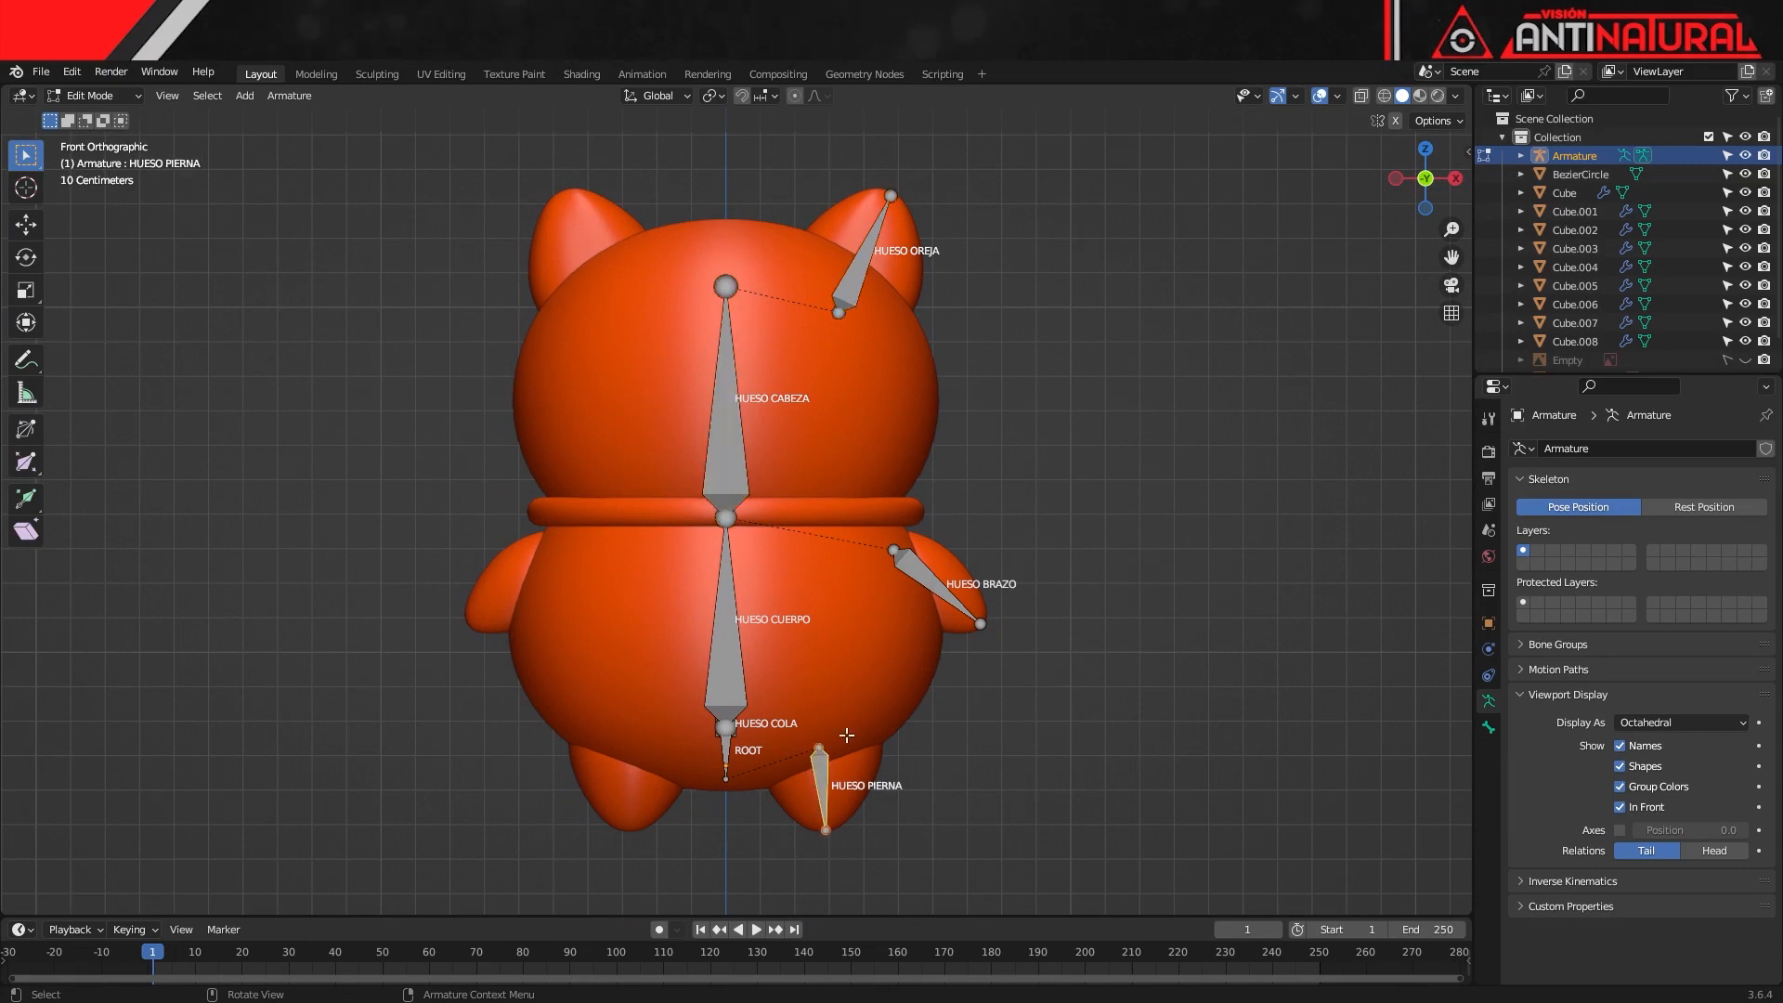
shift+click(918, 573)
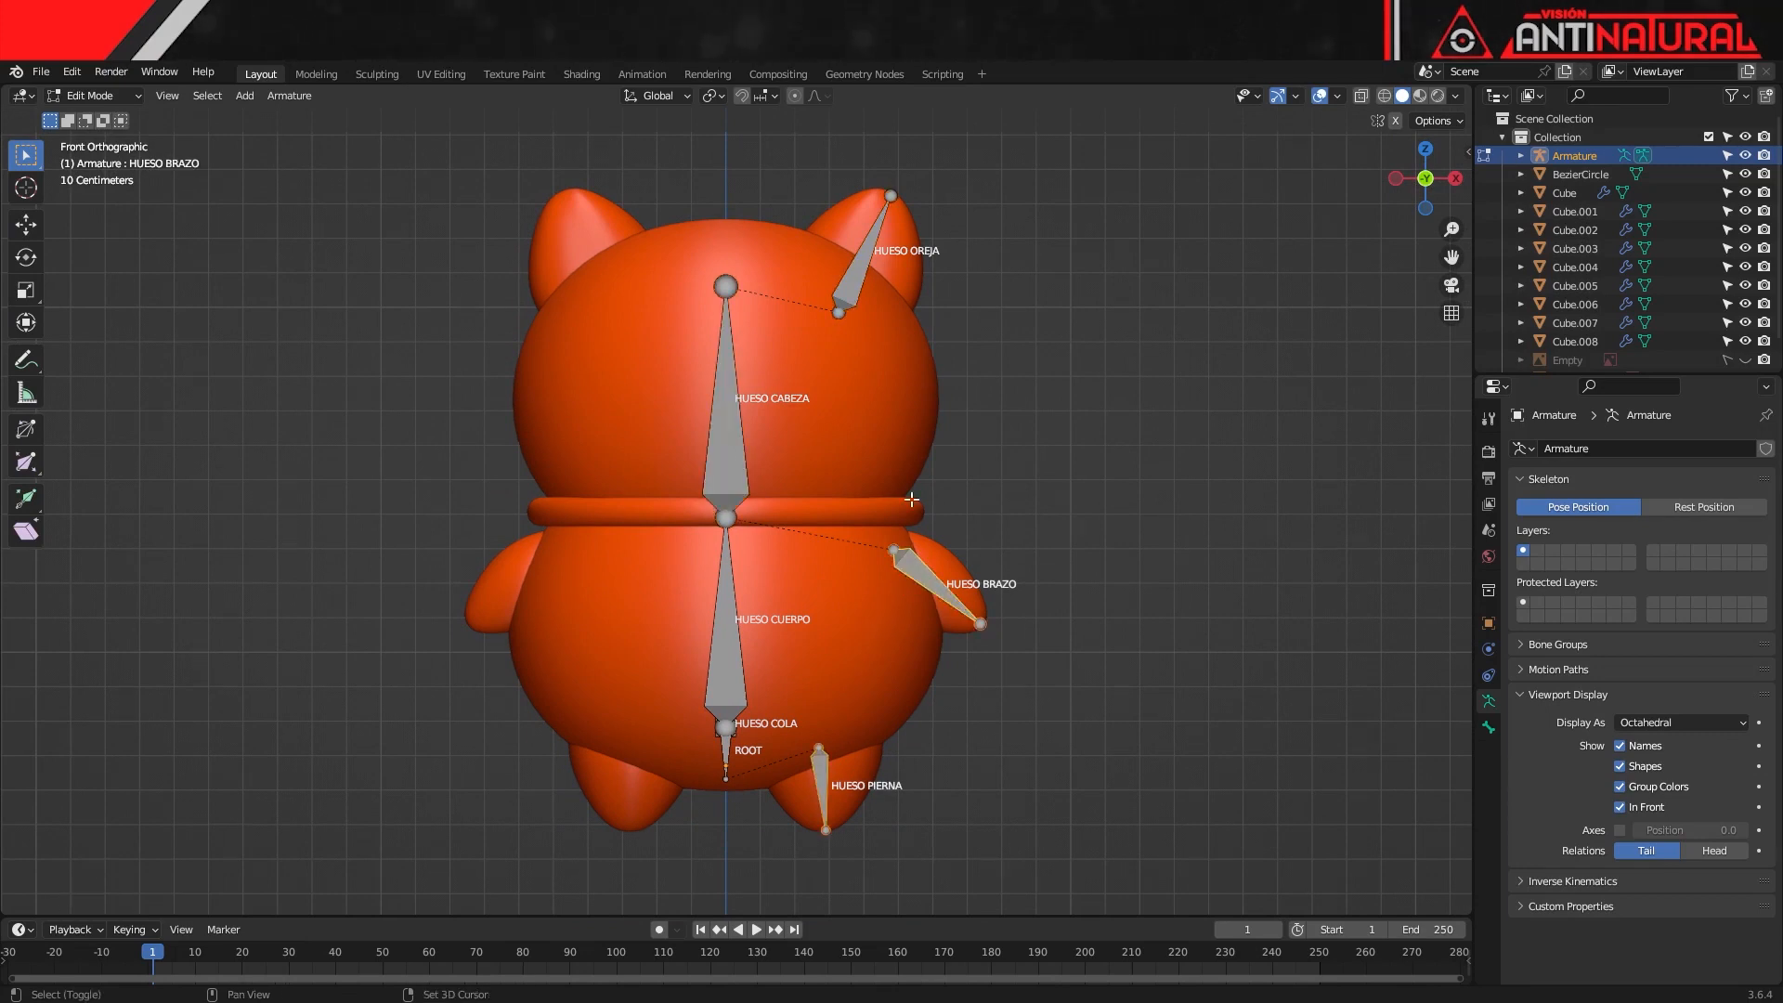
shift+click(847, 295)
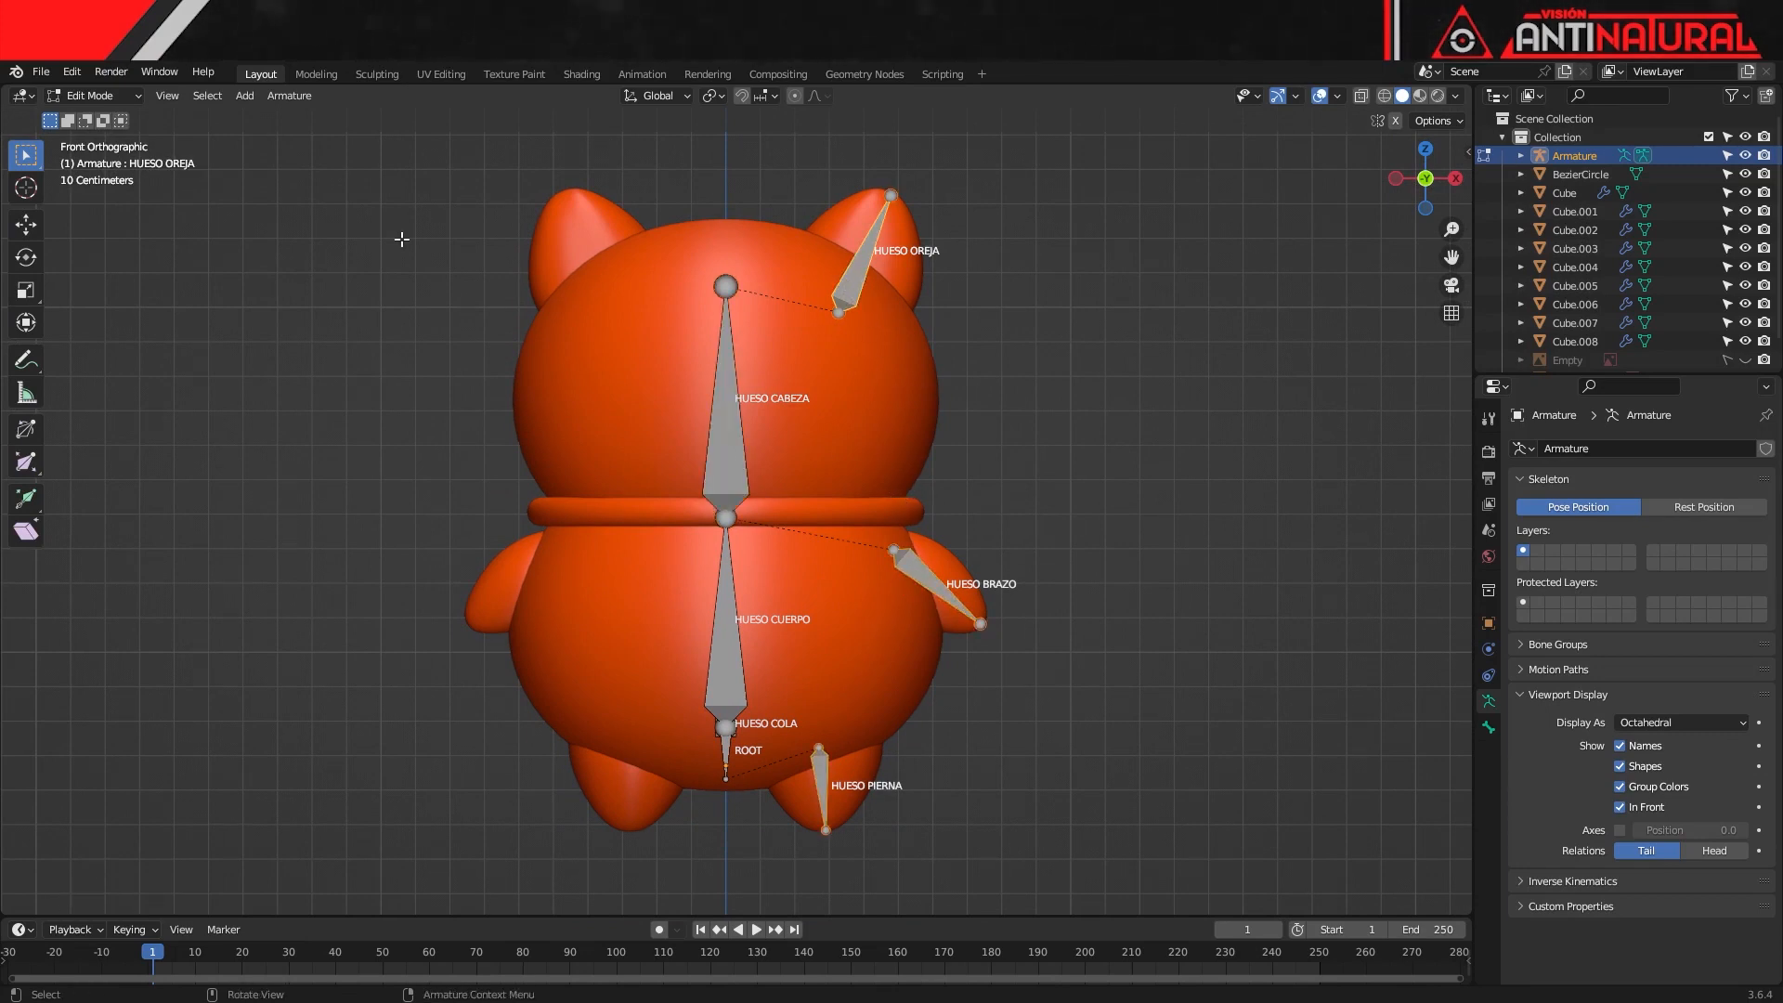
click(289, 96)
mouse_move(333, 392)
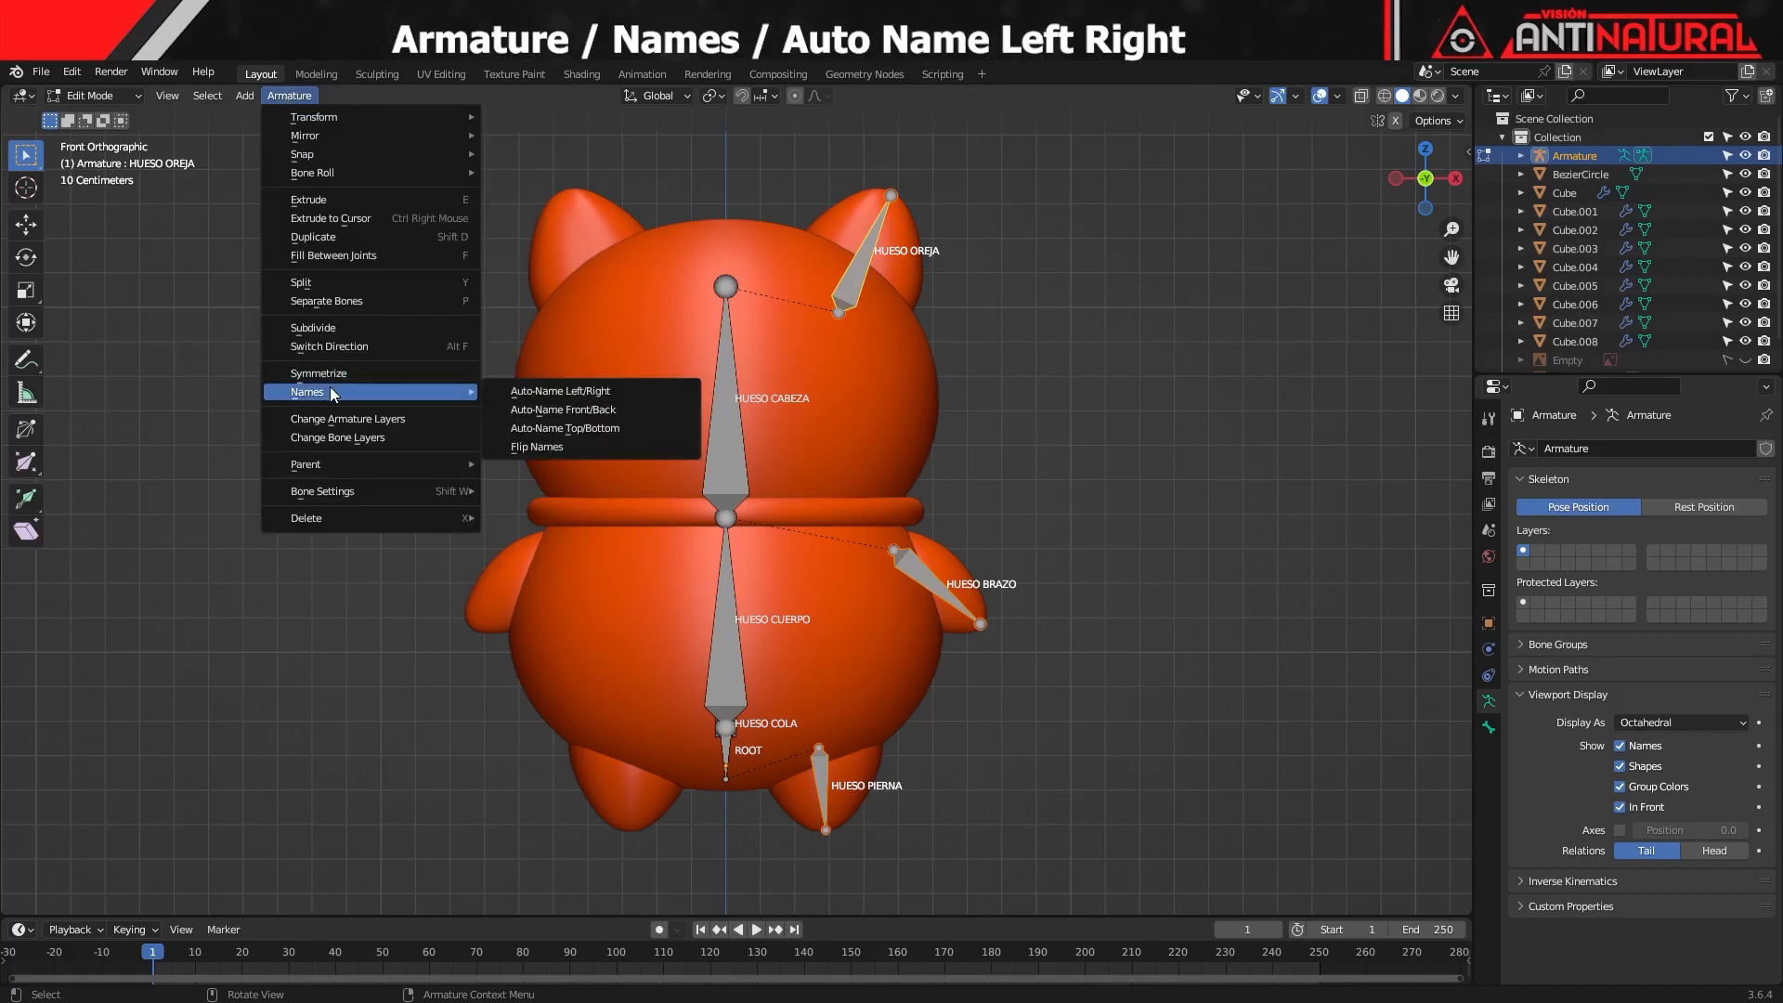
click(523, 393)
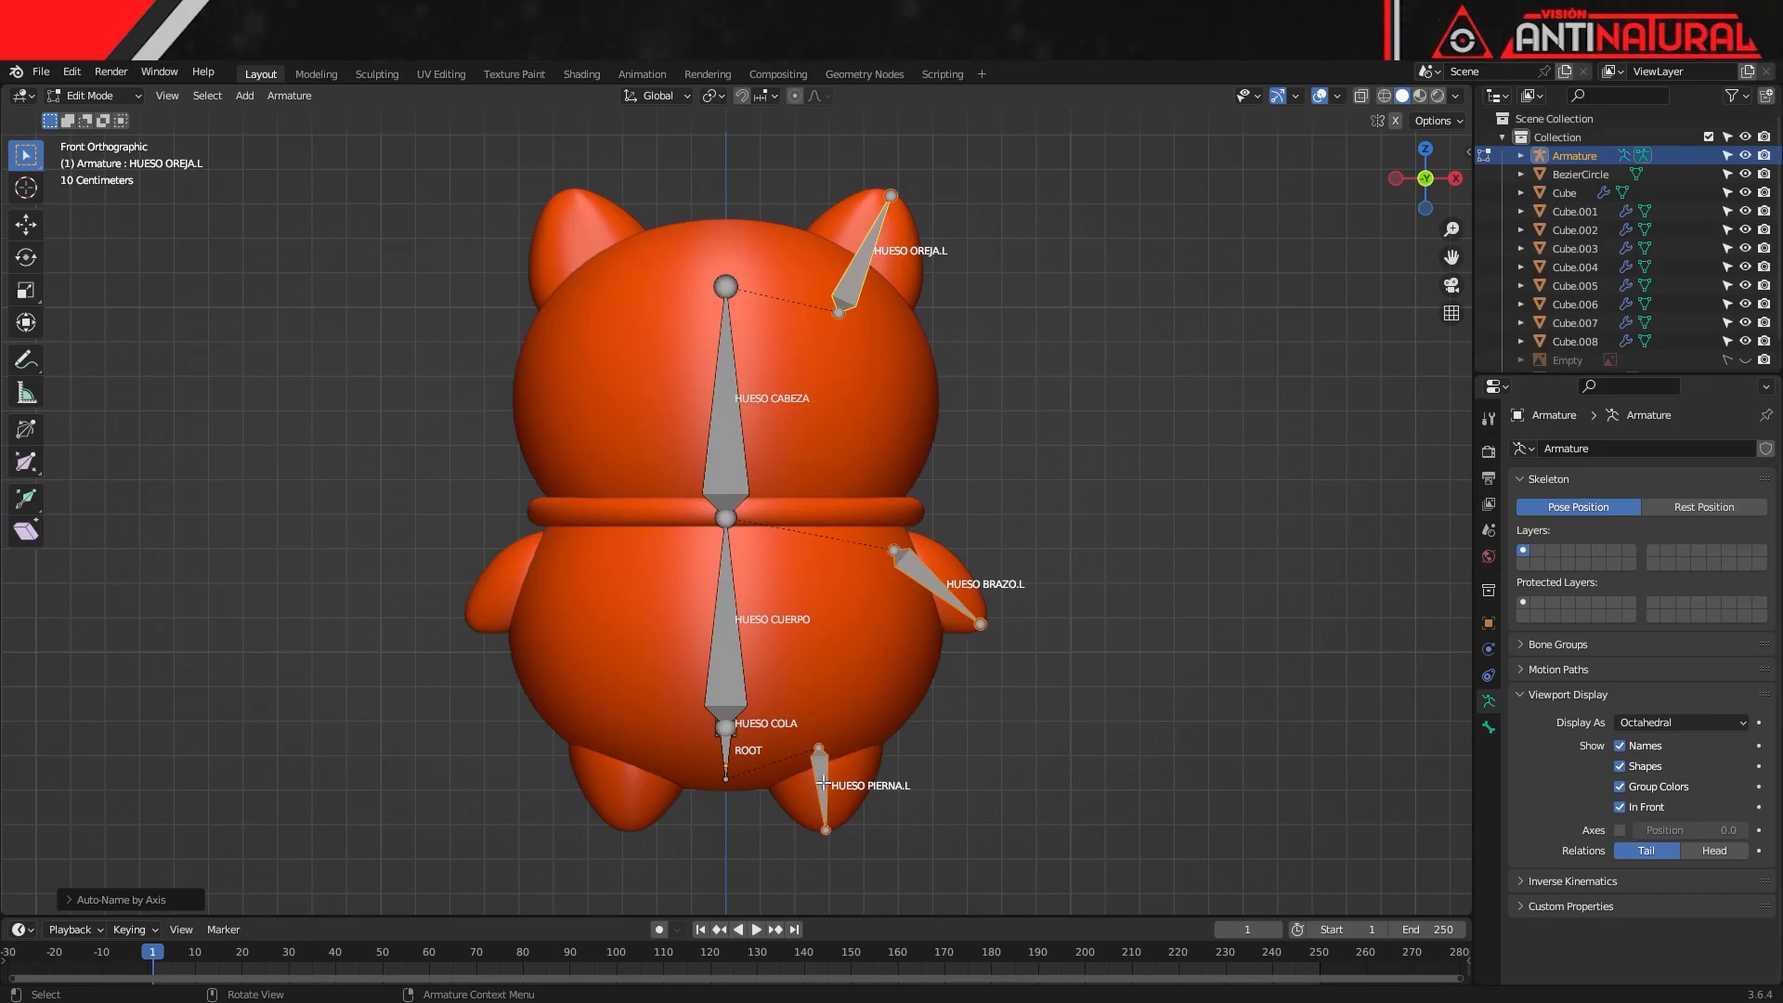
click(294, 98)
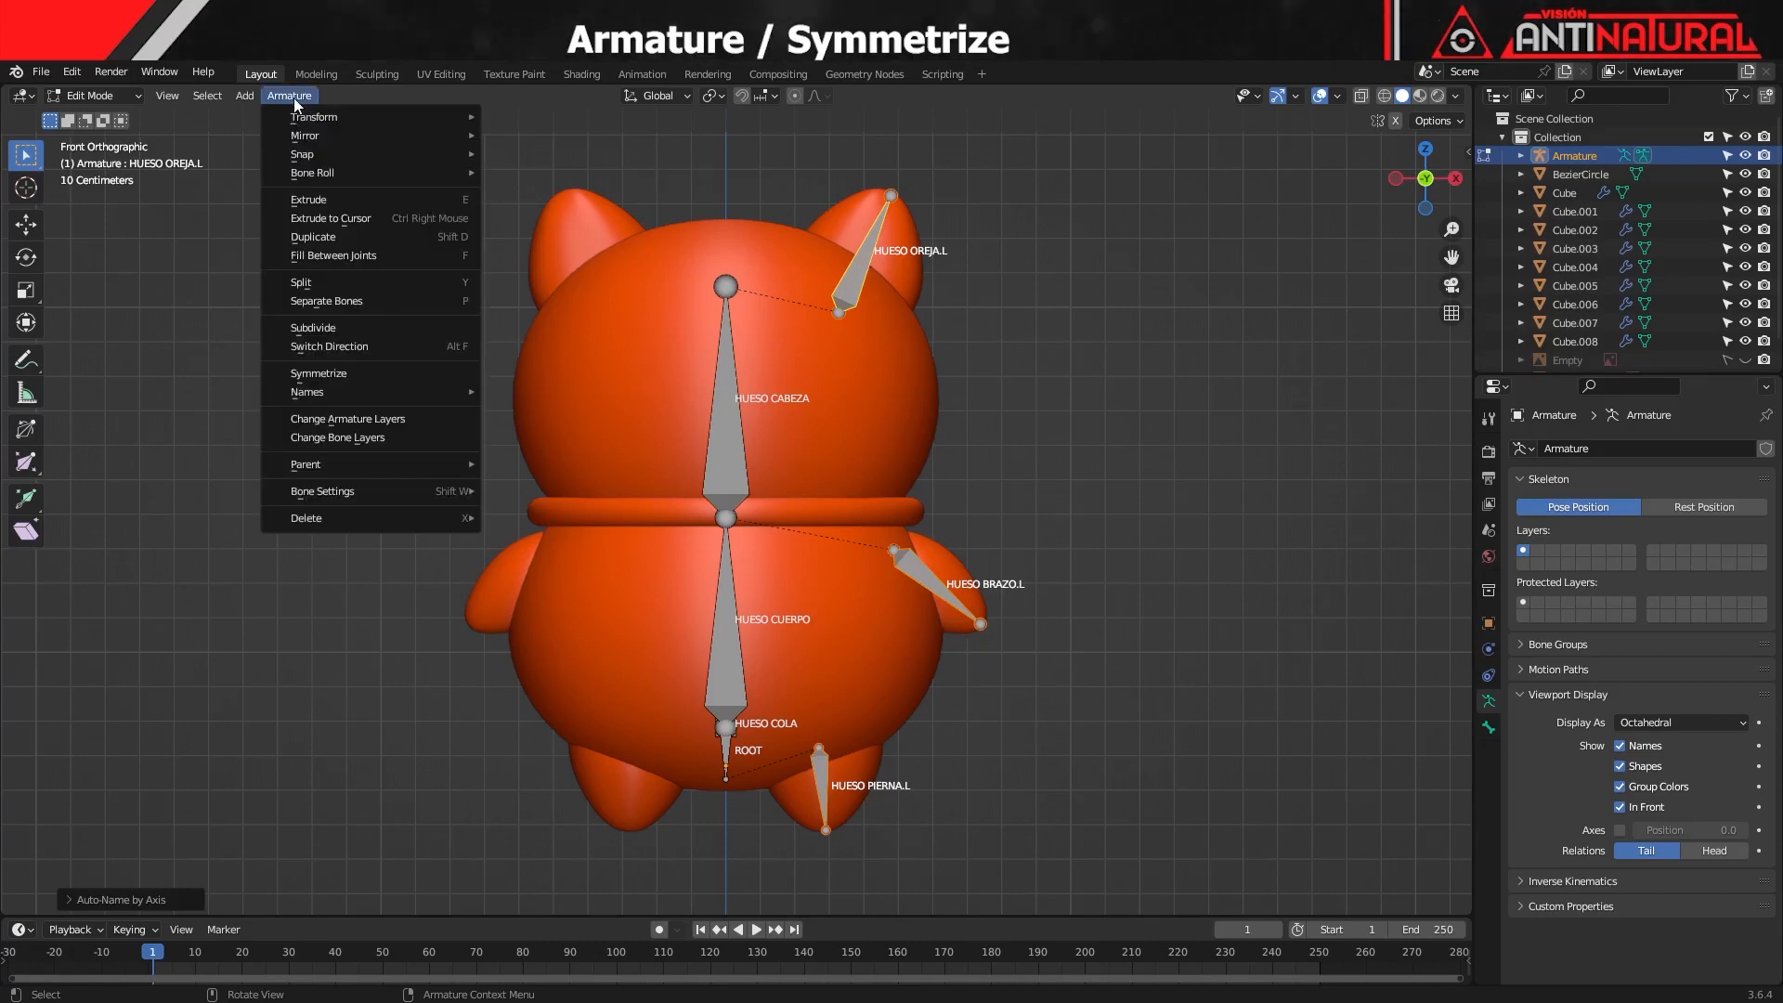
click(326, 376)
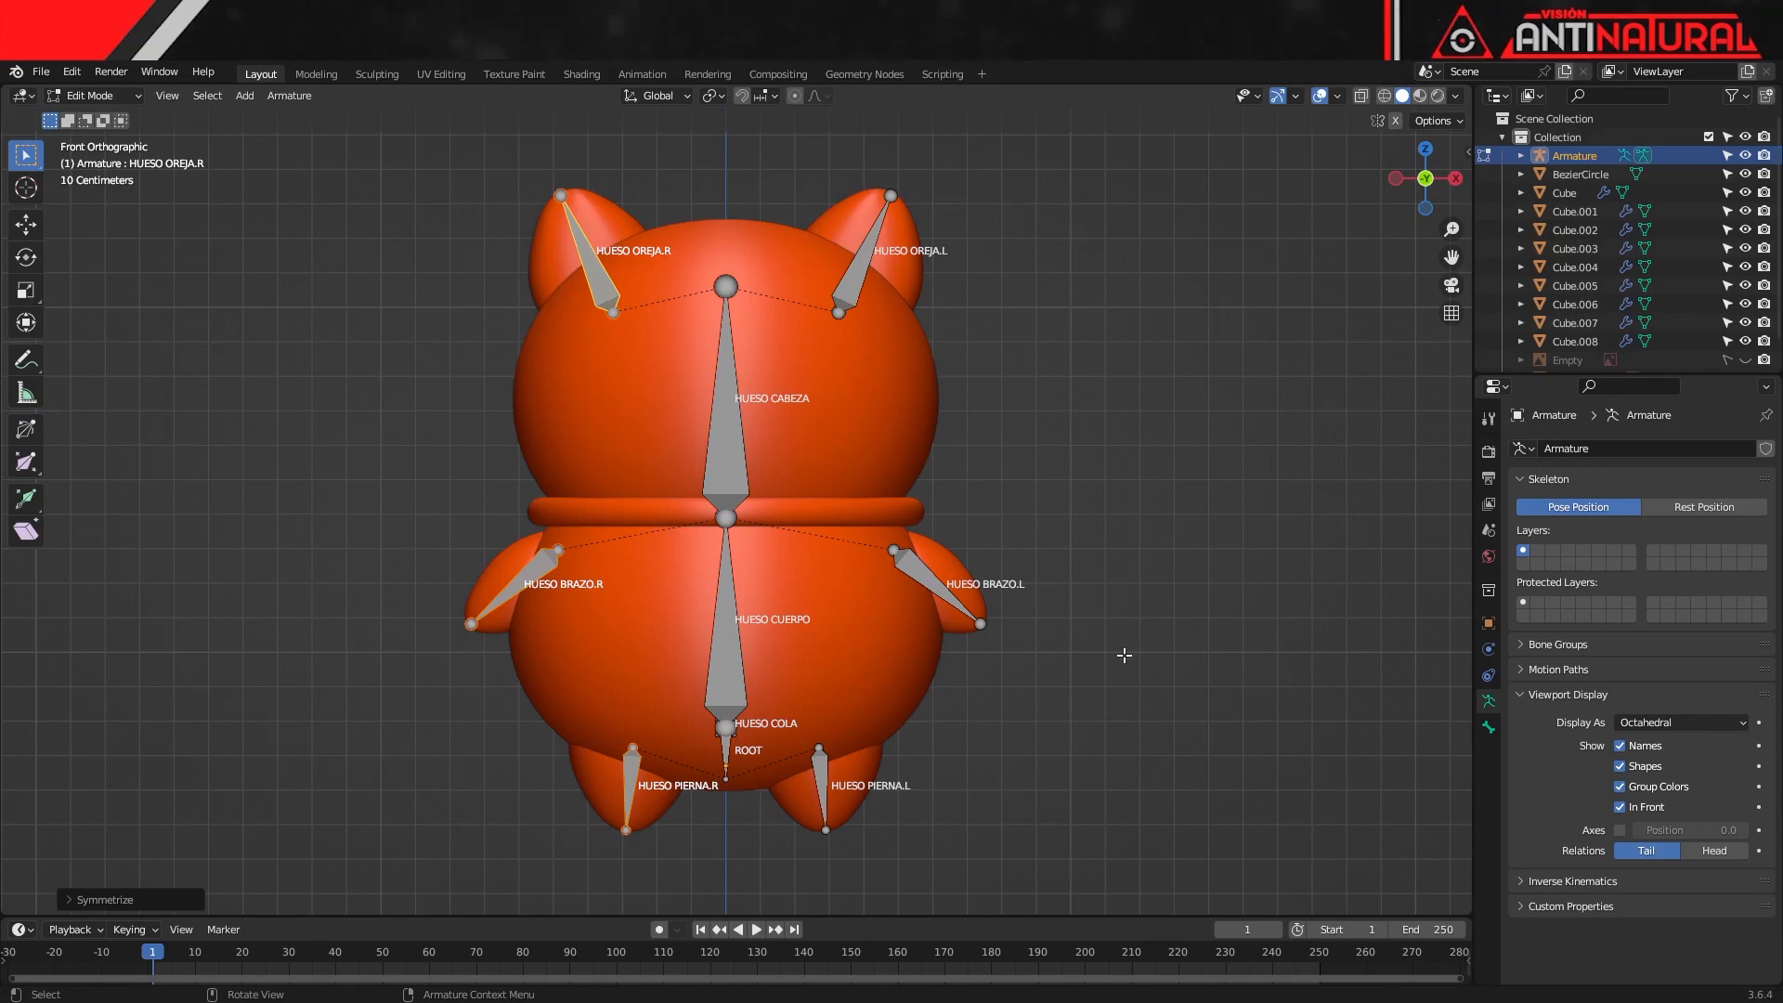
Duplicate the HUESO CABEZA bone about 1 m along the X axis, beside the character, and clear the copy's parent
click(728, 442)
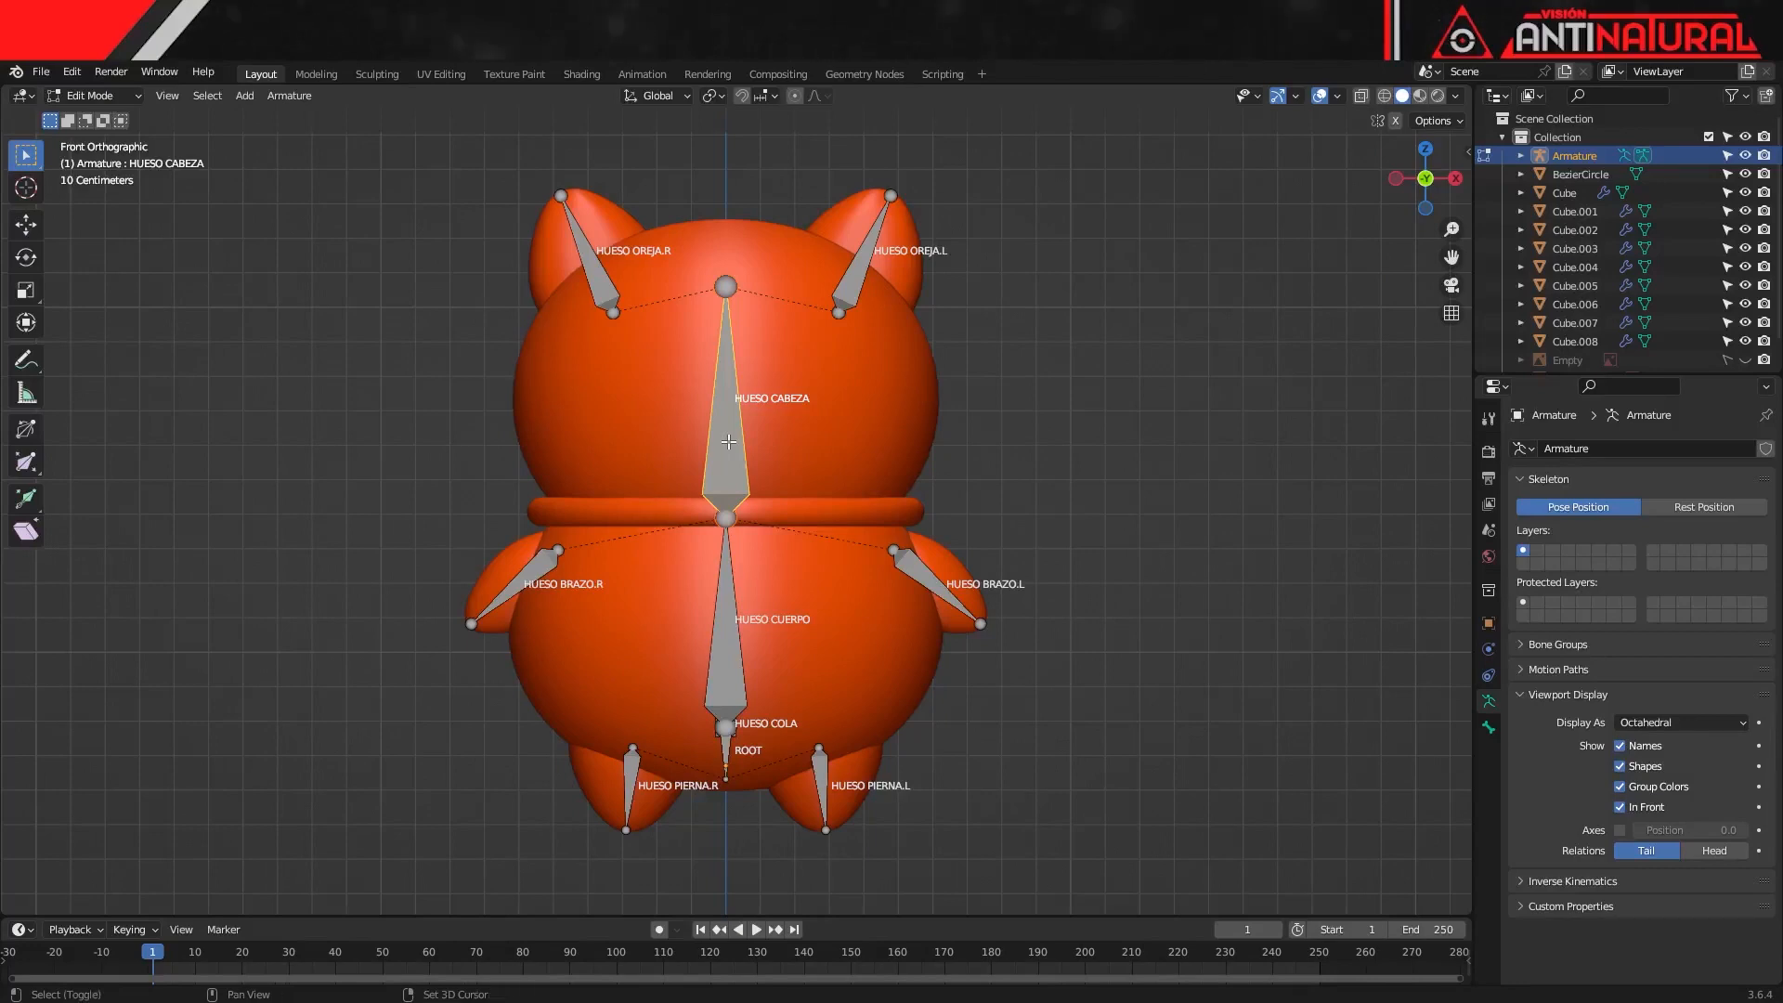
key(shift+d)
key(x)
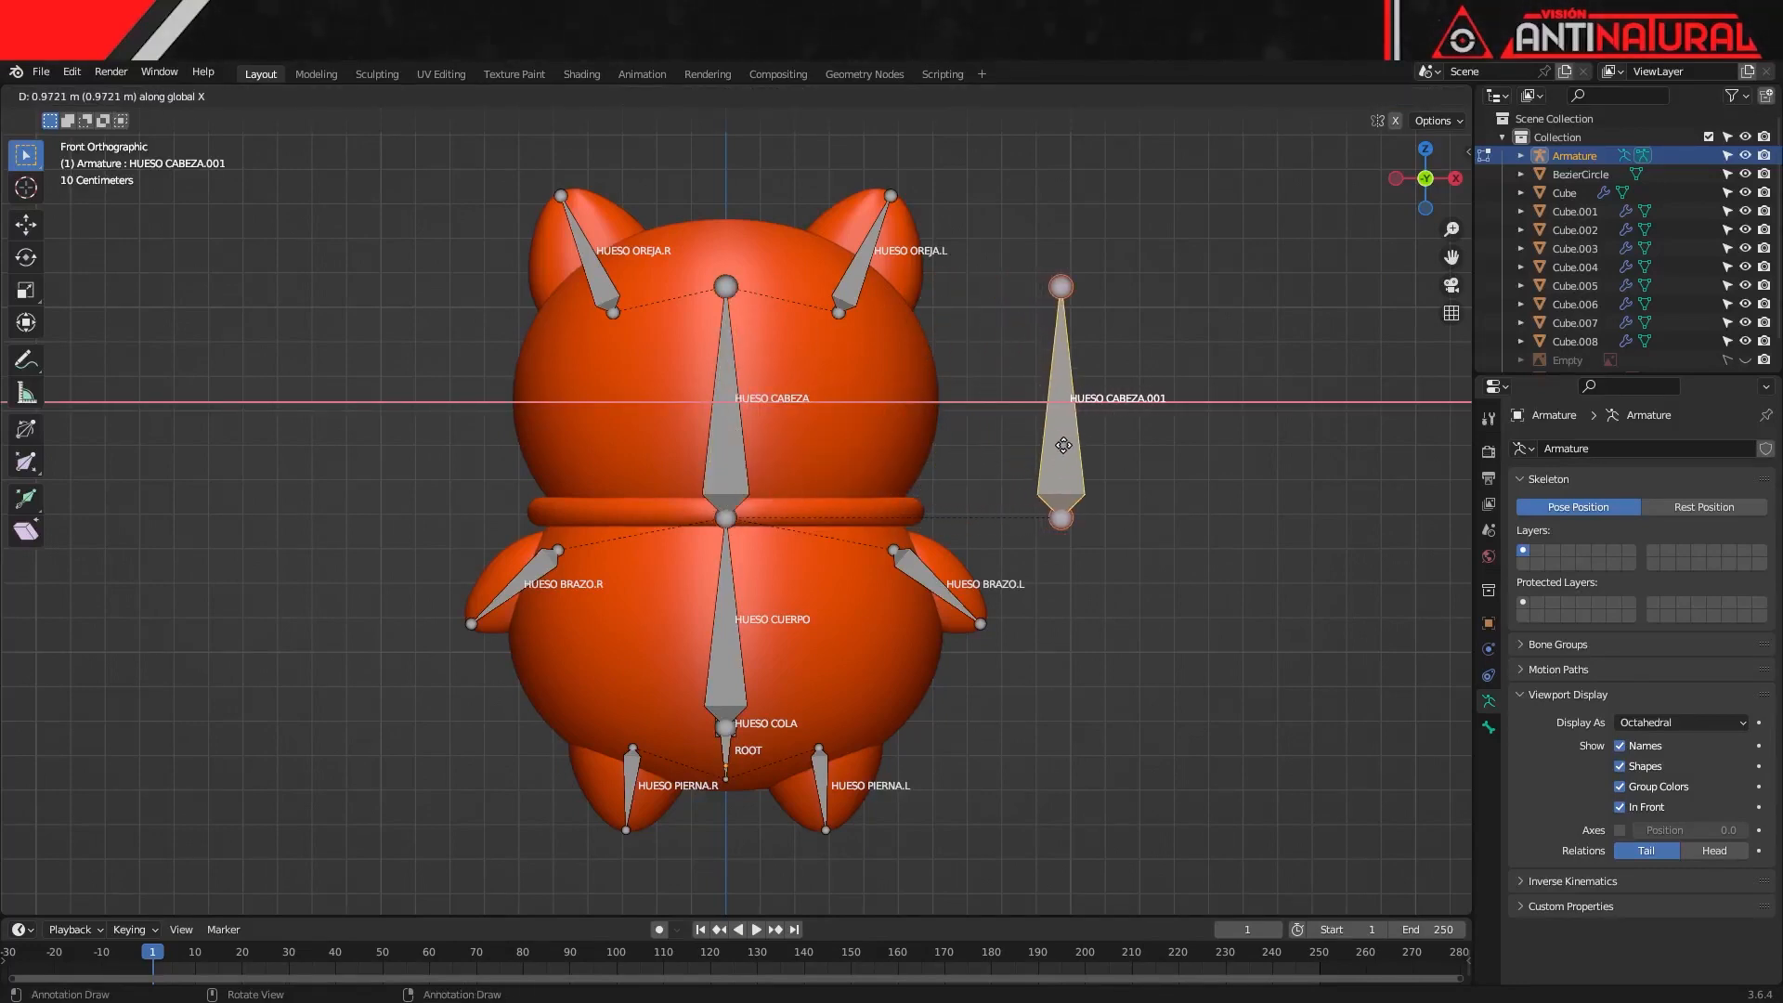
click(1051, 526)
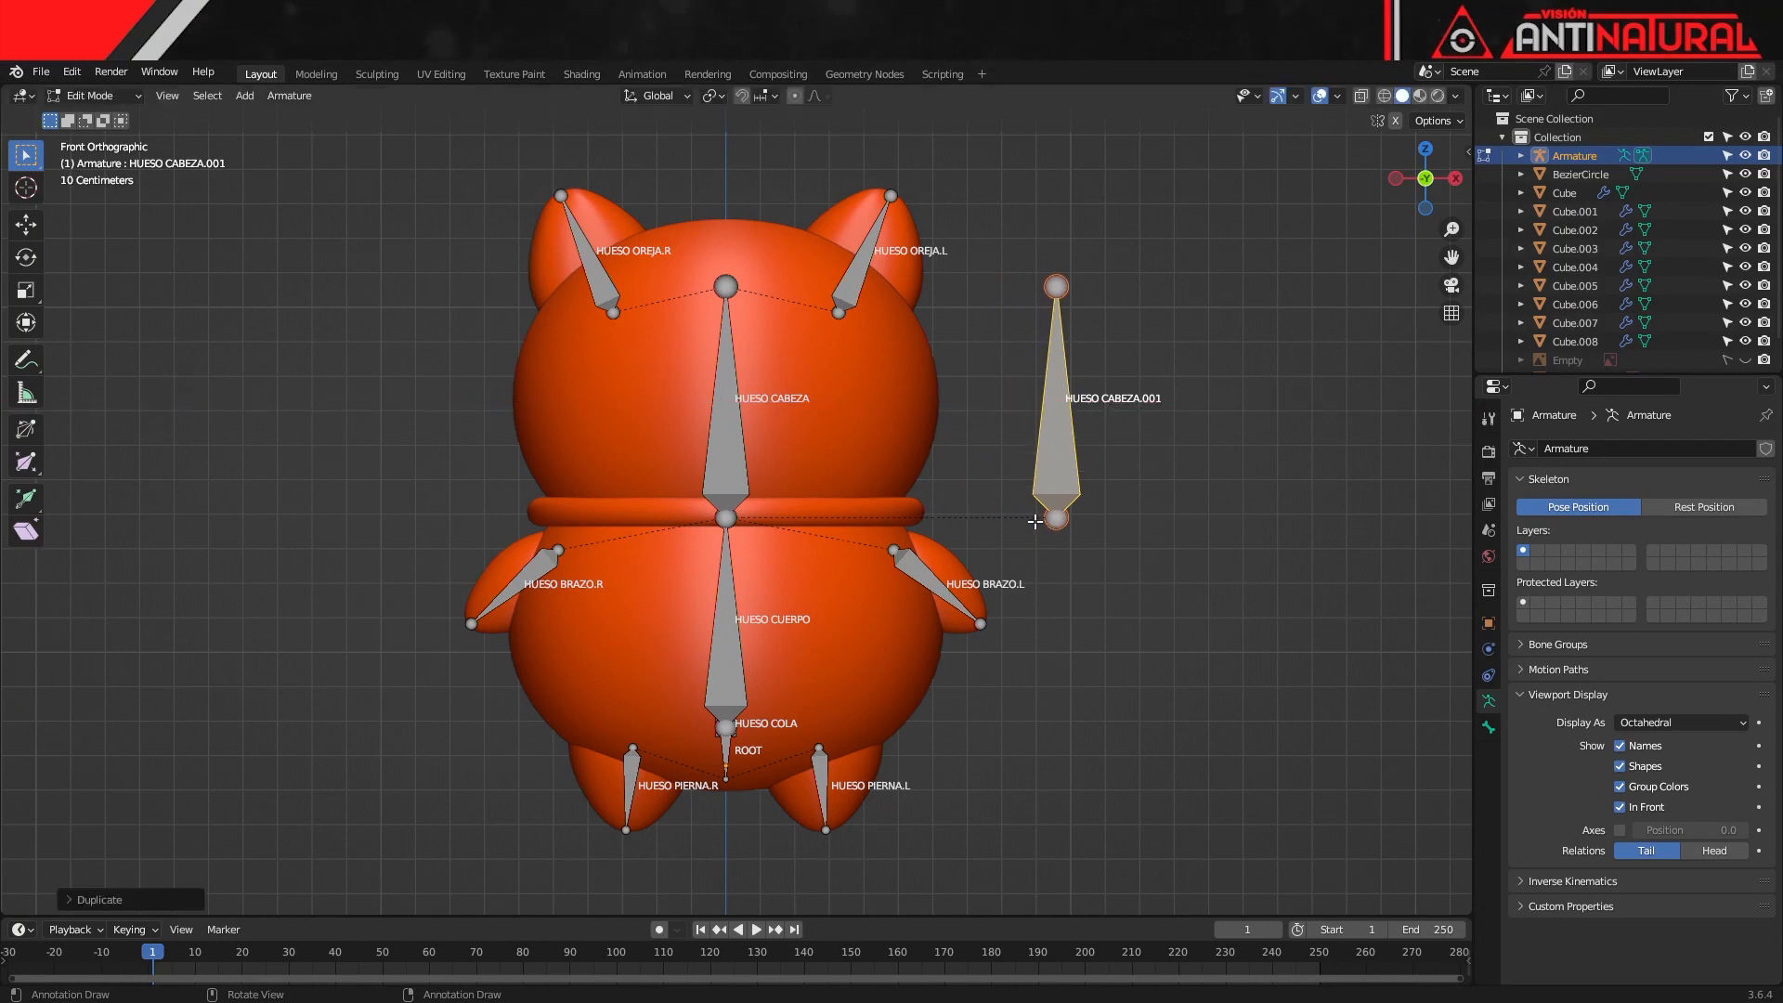
scroll(1040, 543, up, 2)
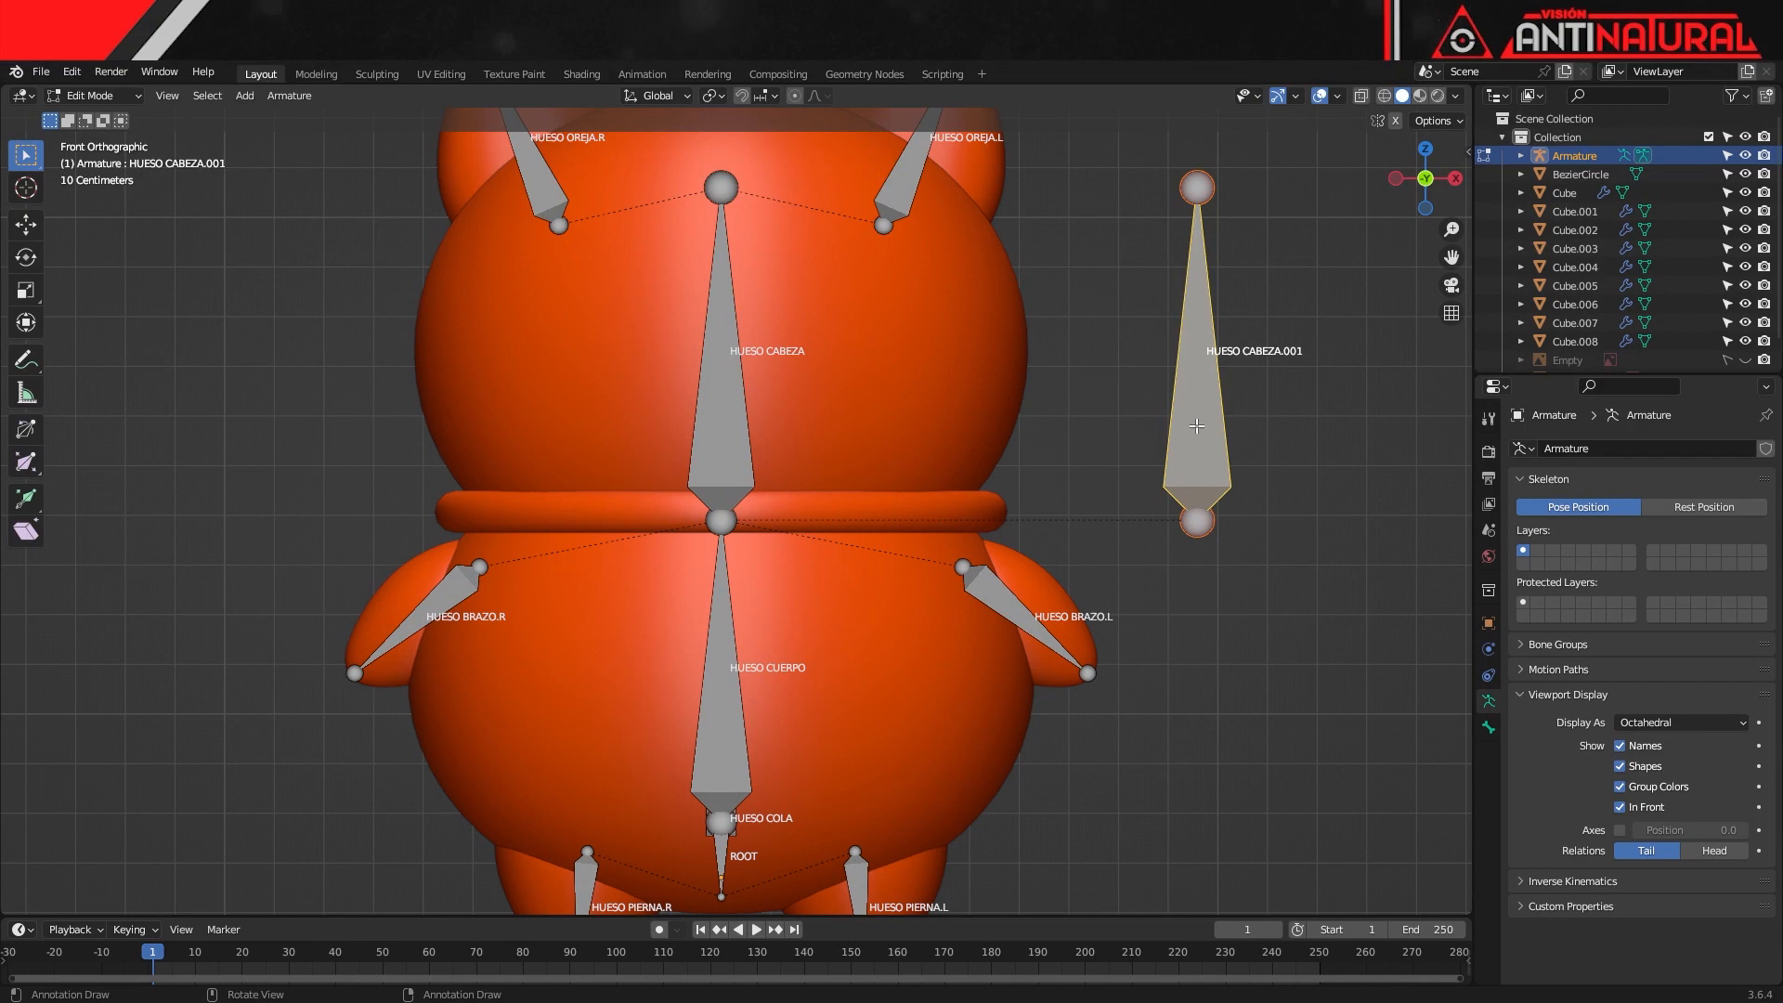
key(alt+p)
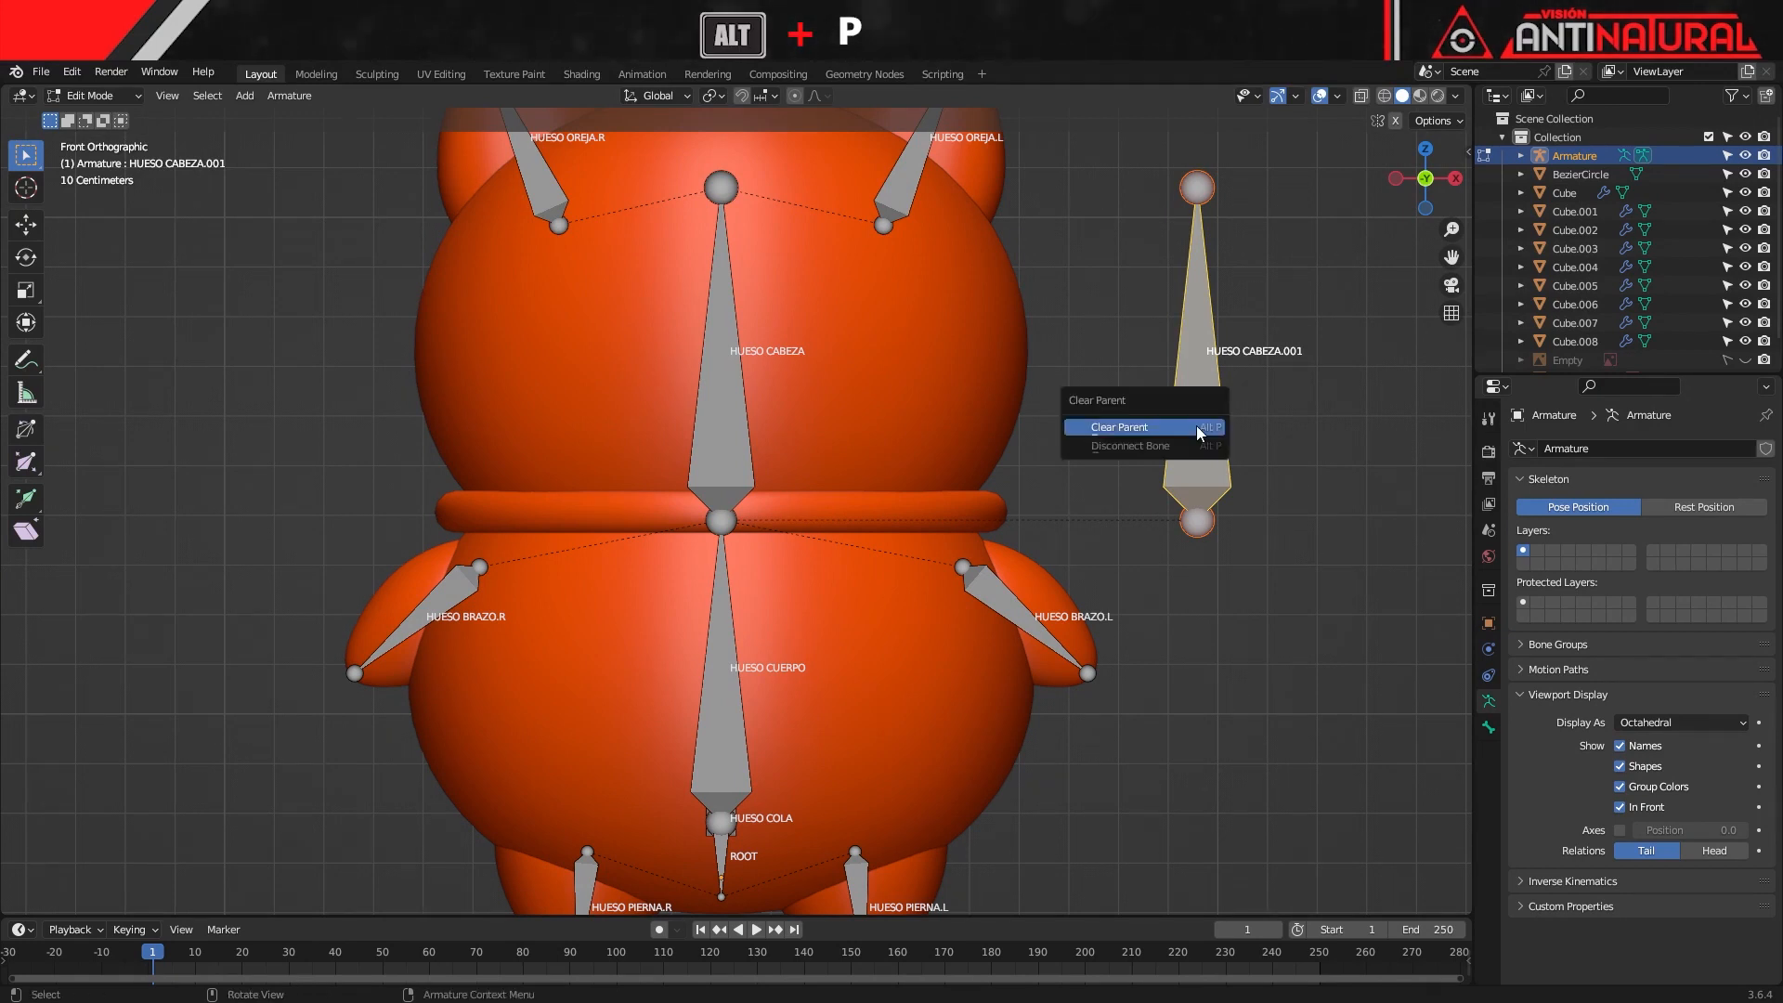
click(1197, 426)
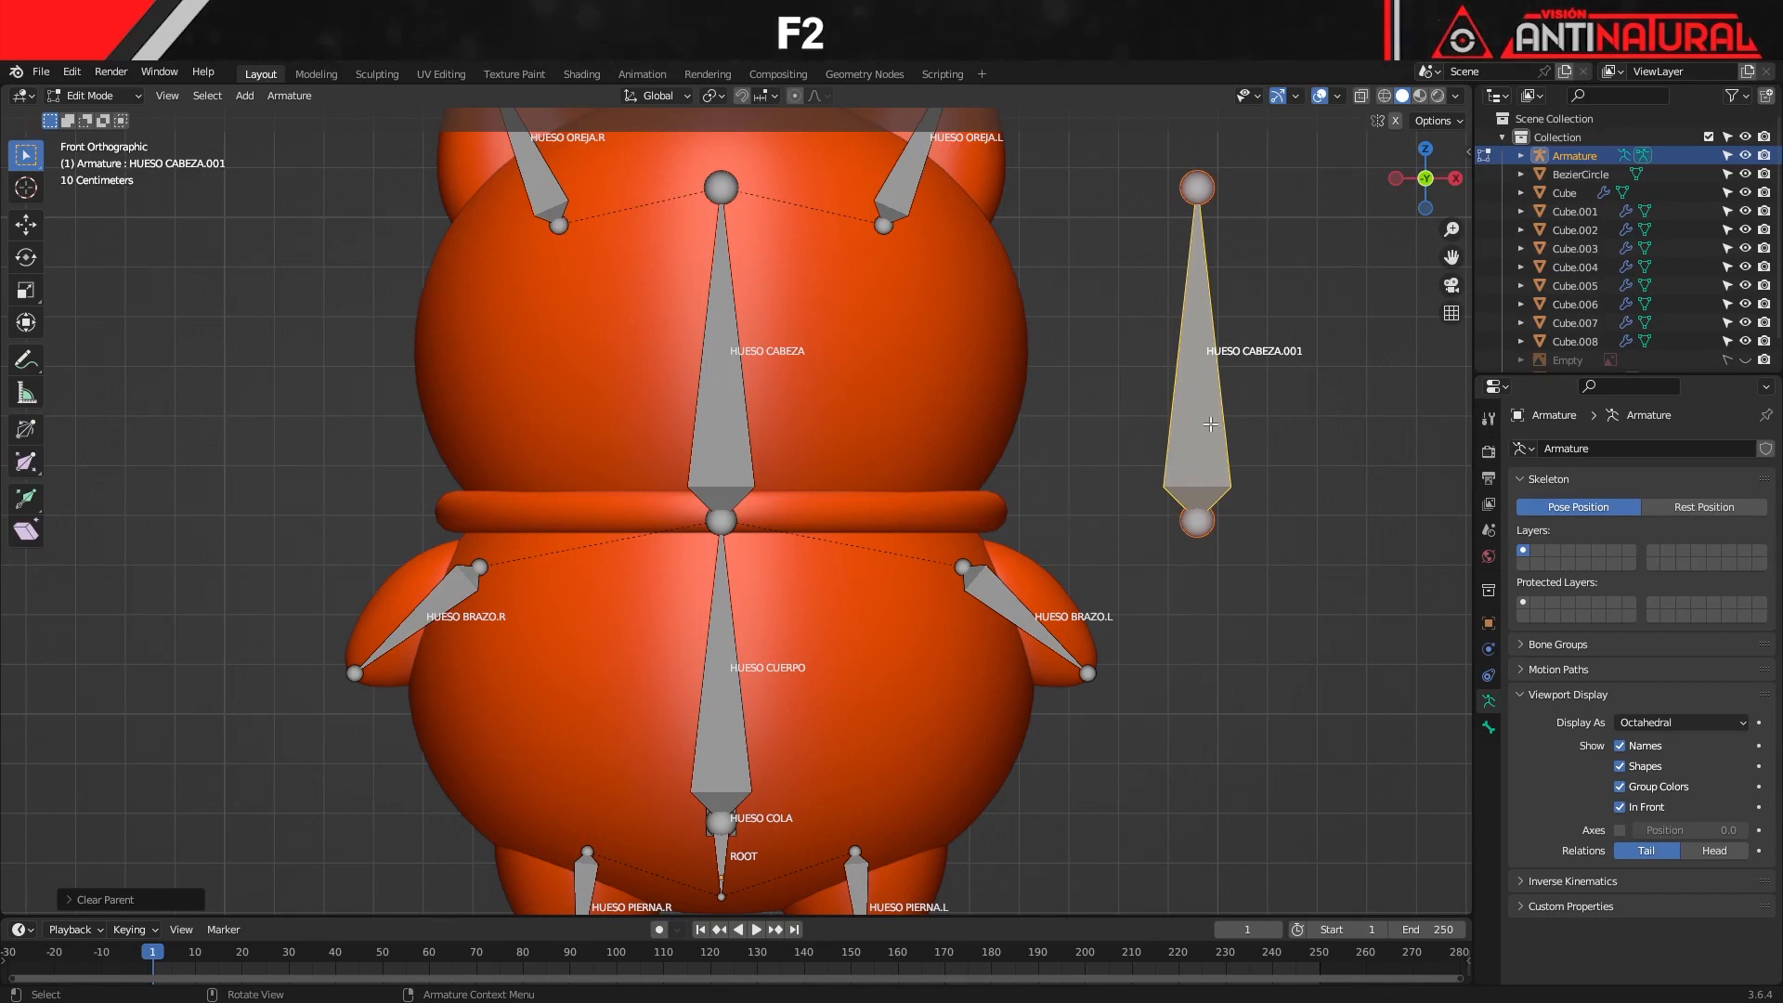
Rename the duplicated head bone as HUESO CARA
key(F2)
drag(1175, 423, 1156, 426)
text(ARA)
key(Return)
scroll(1050, 567, down, 3)
scroll(1065, 577, up, 1)
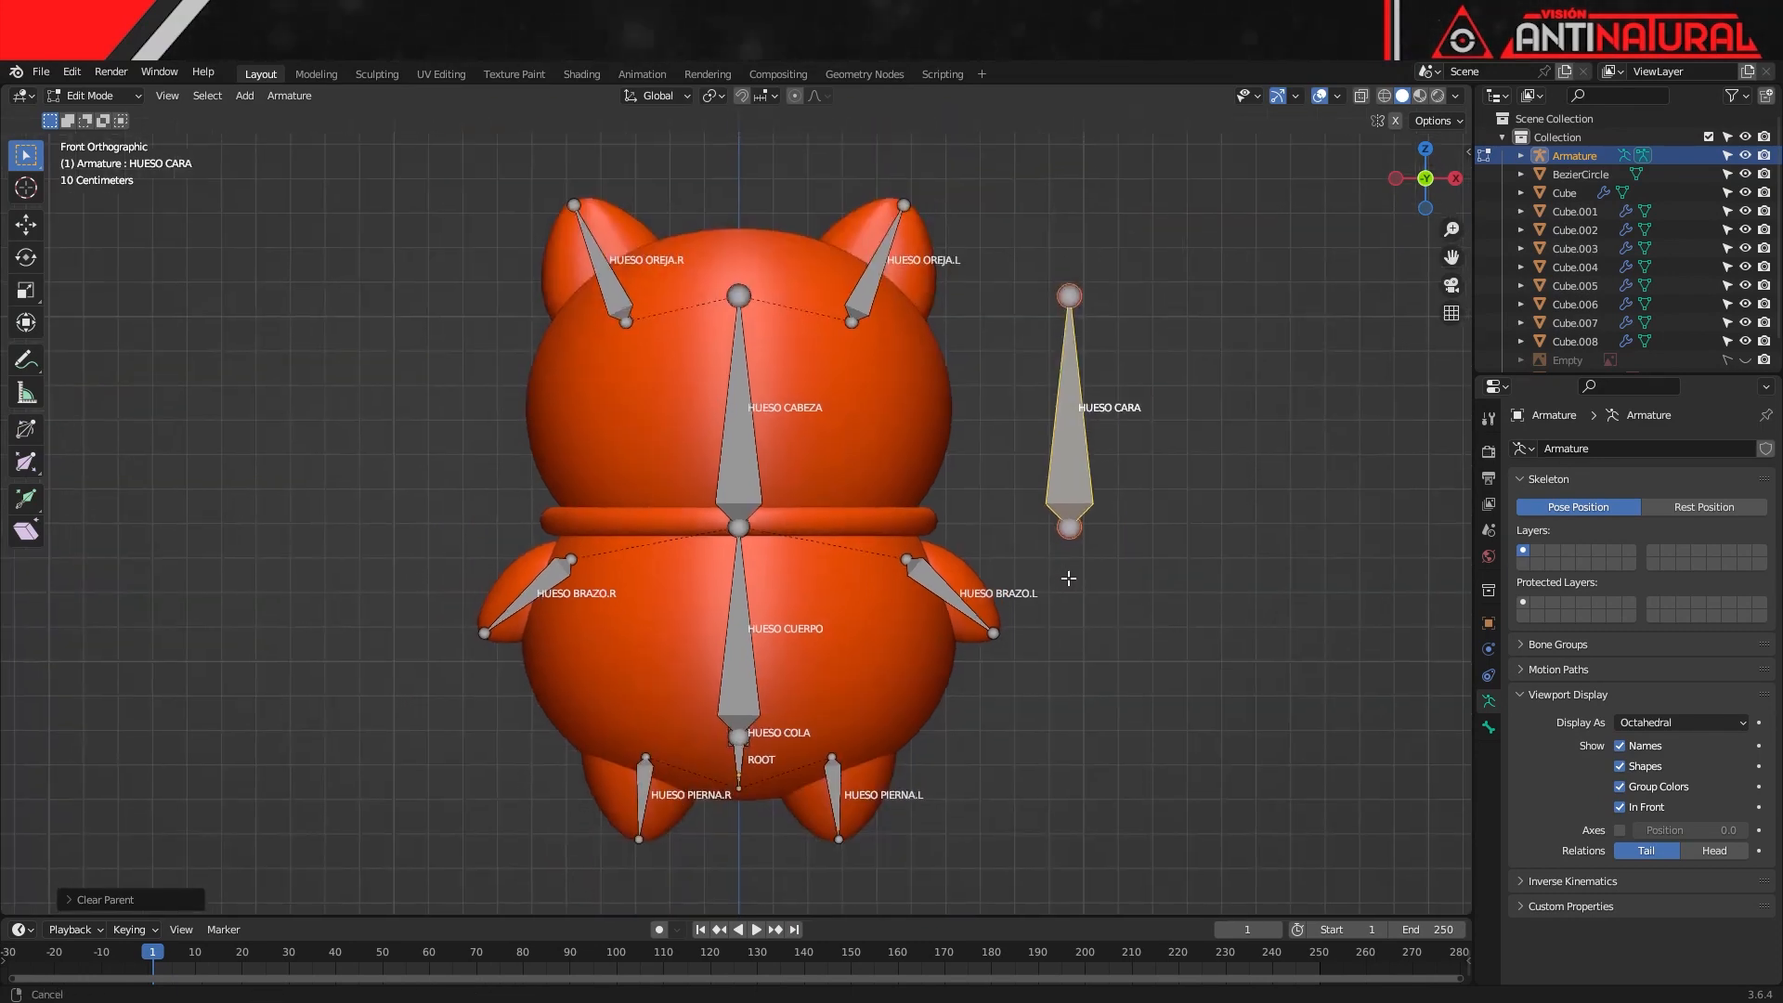
shift+middle_drag(1065, 577, 1091, 579)
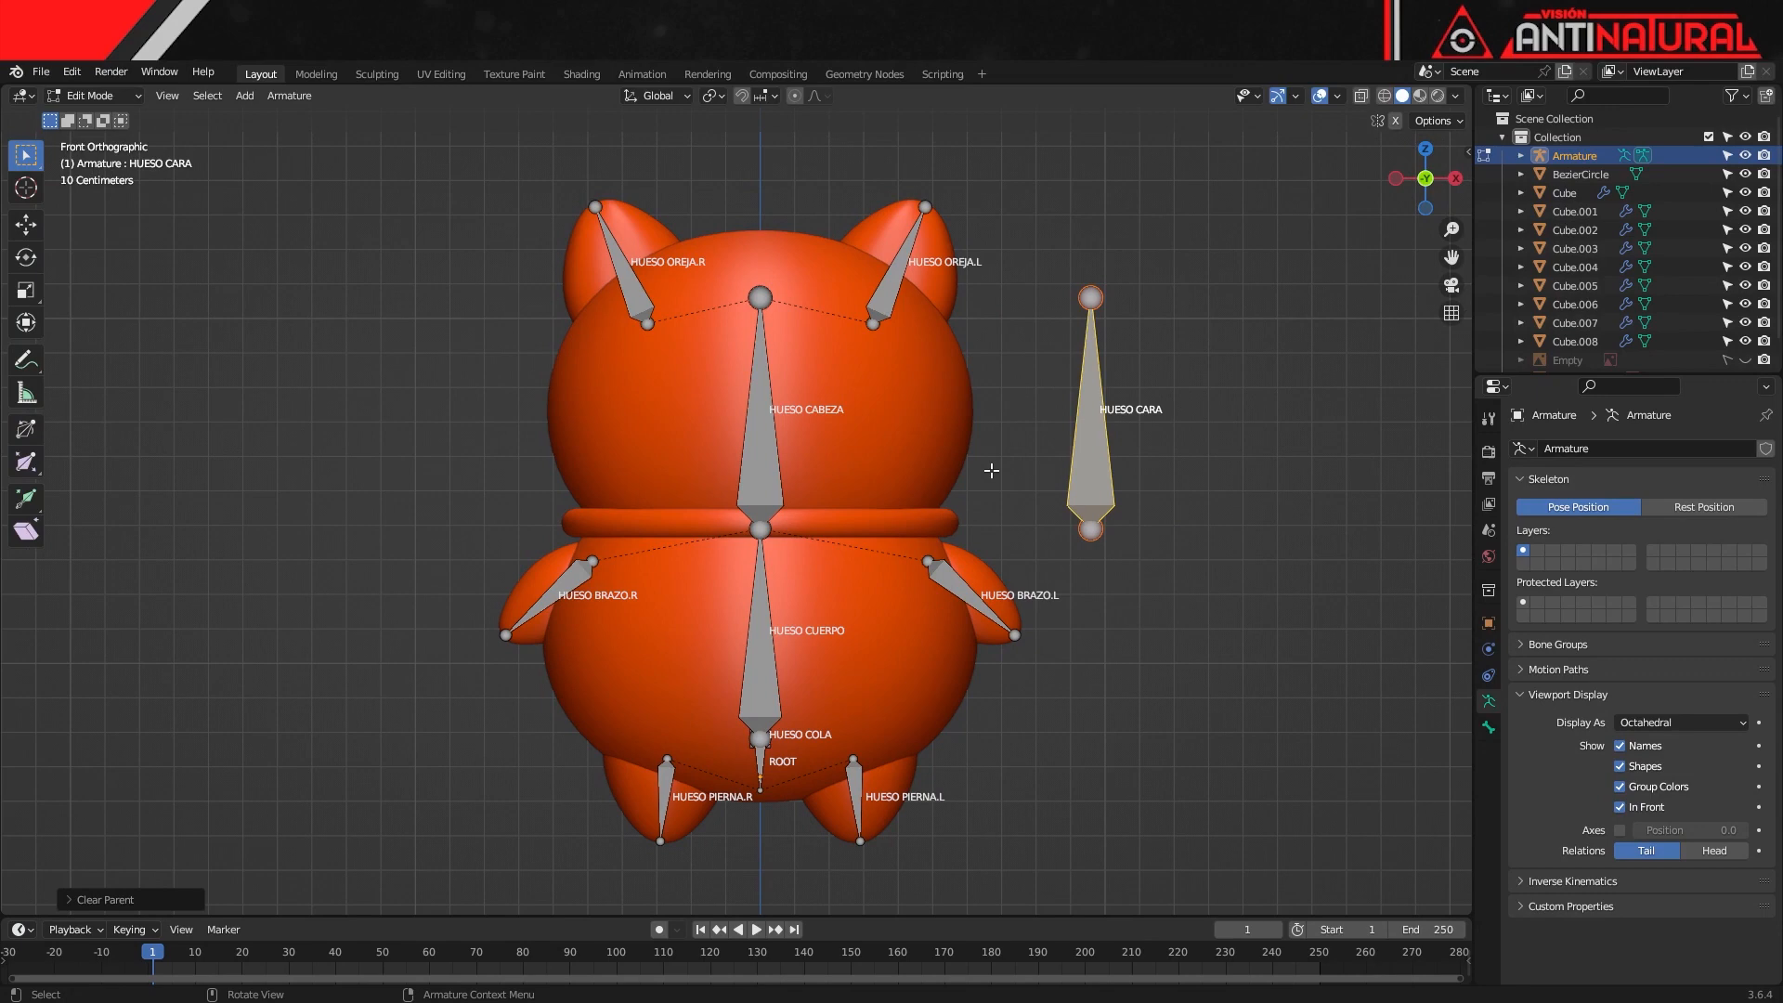
In Object Mode, set the origin of all the cat's meshes, including collar, ears and tail, to Center of Mass (Surface)
key(Tab)
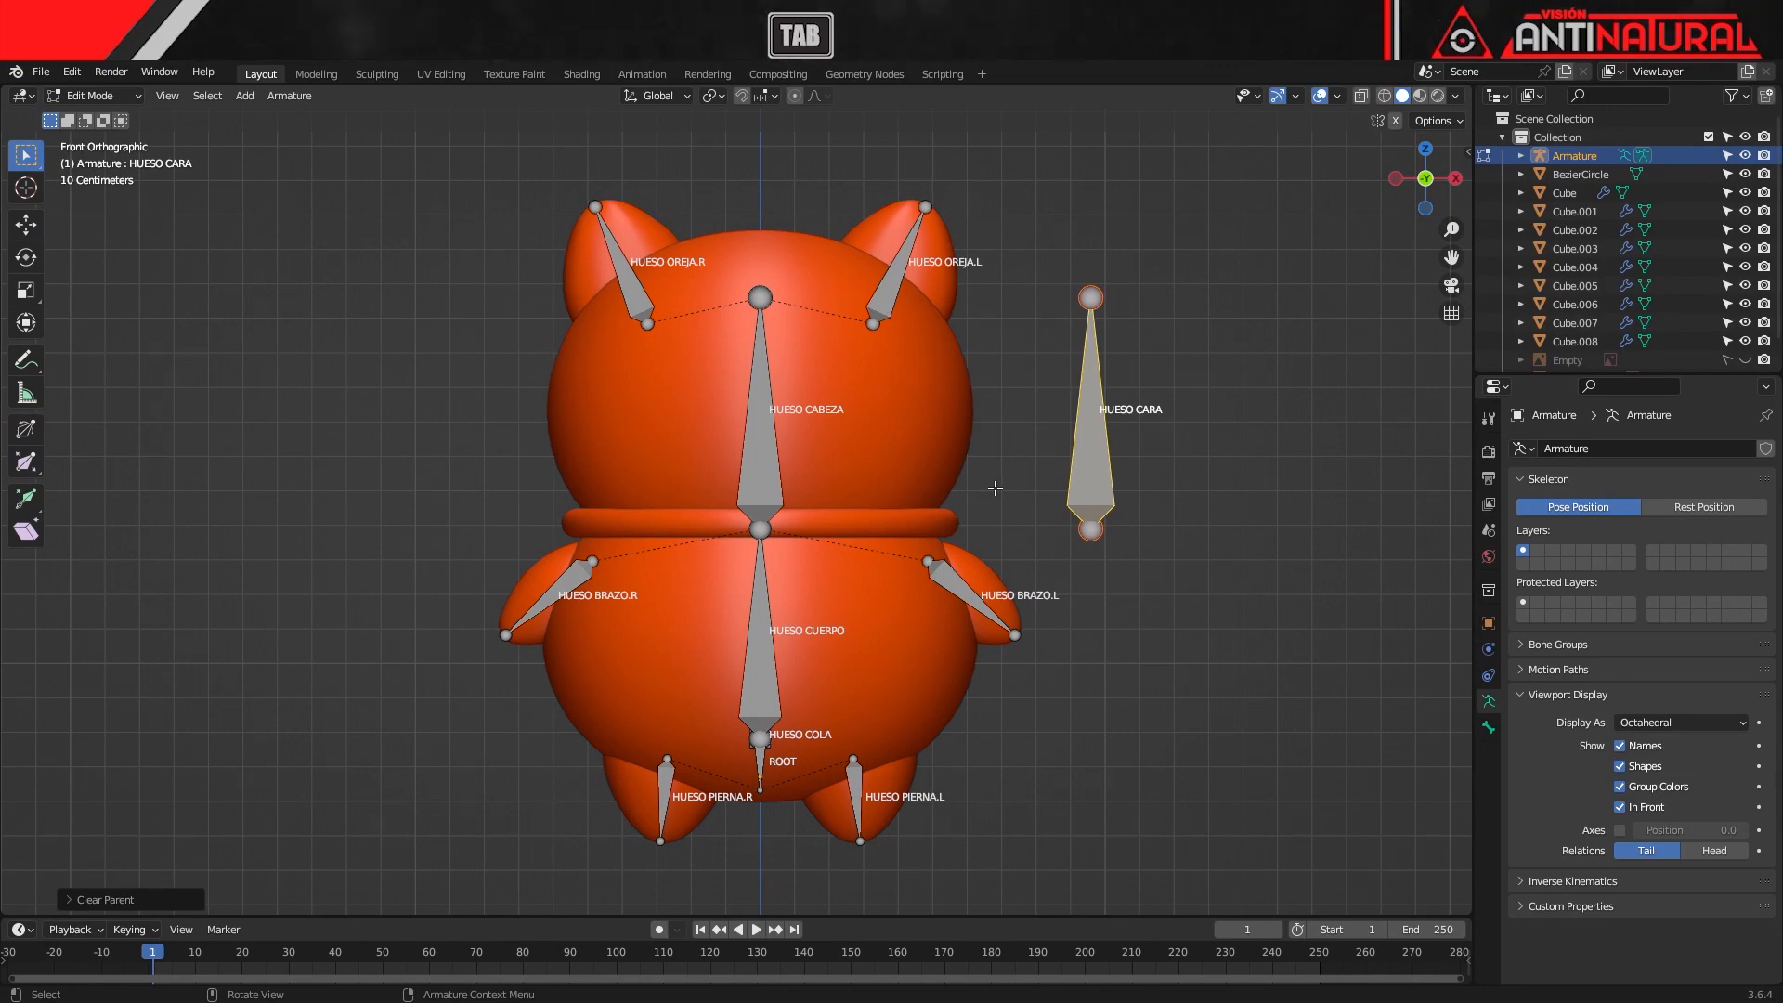
key(Tab)
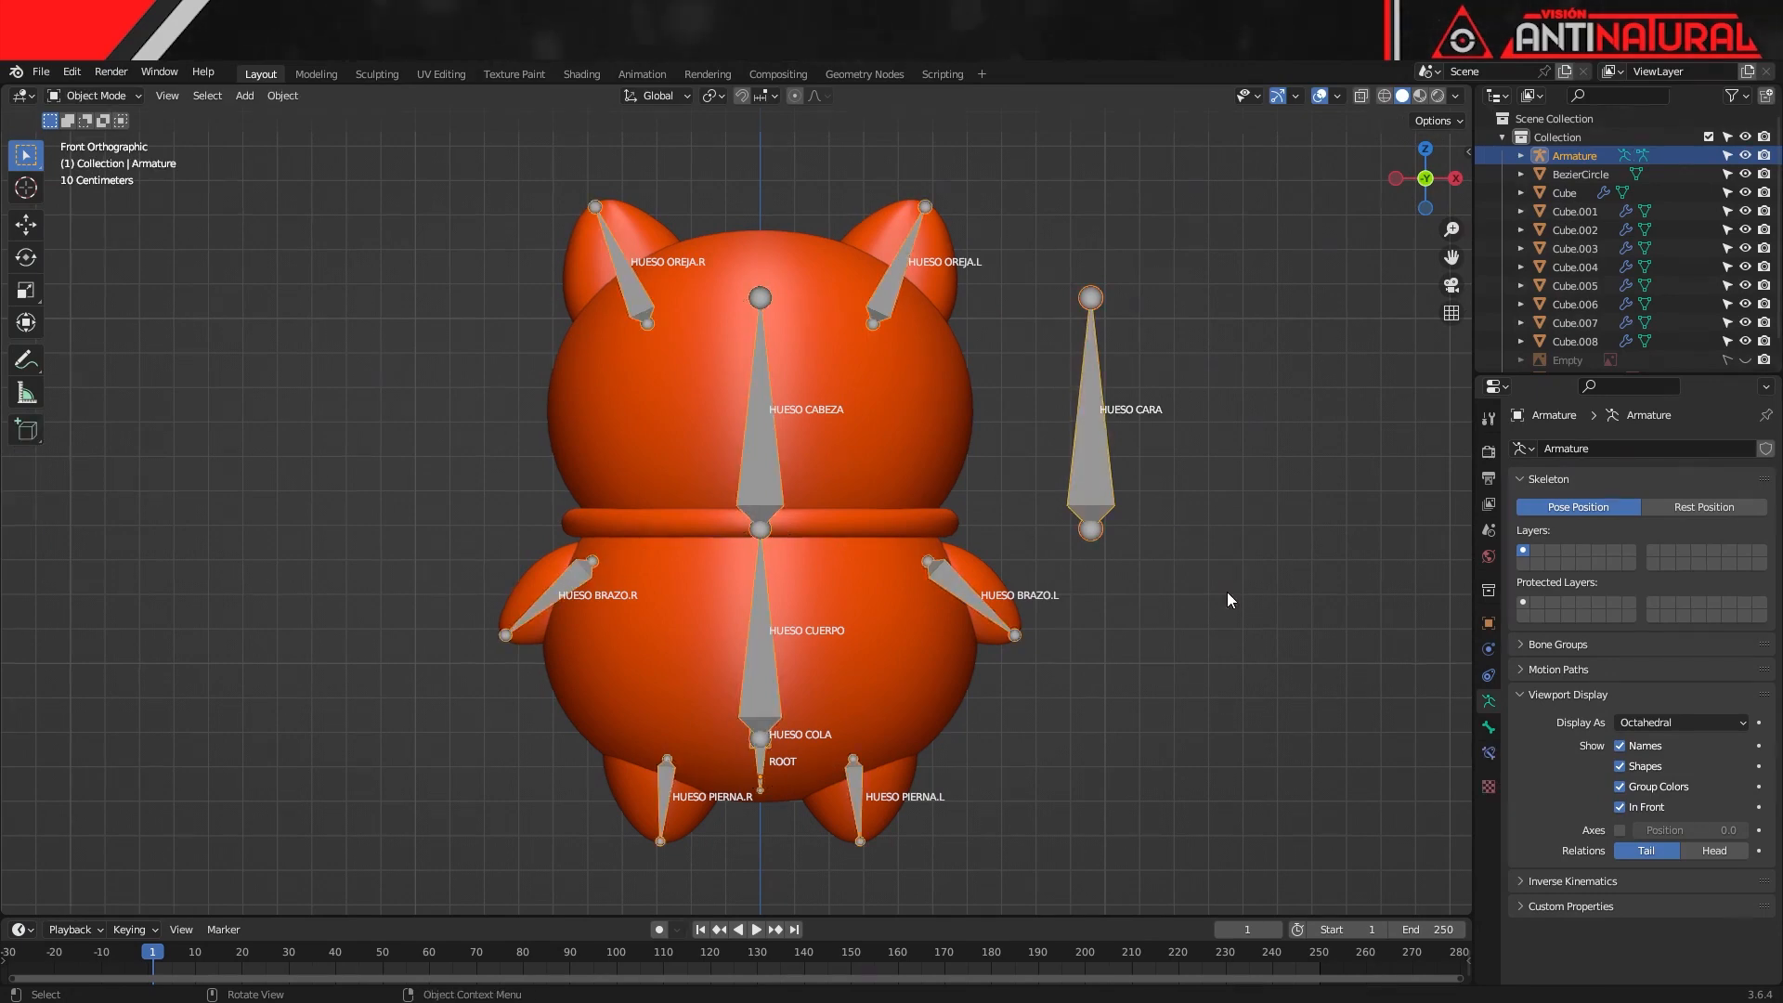
click(943, 455)
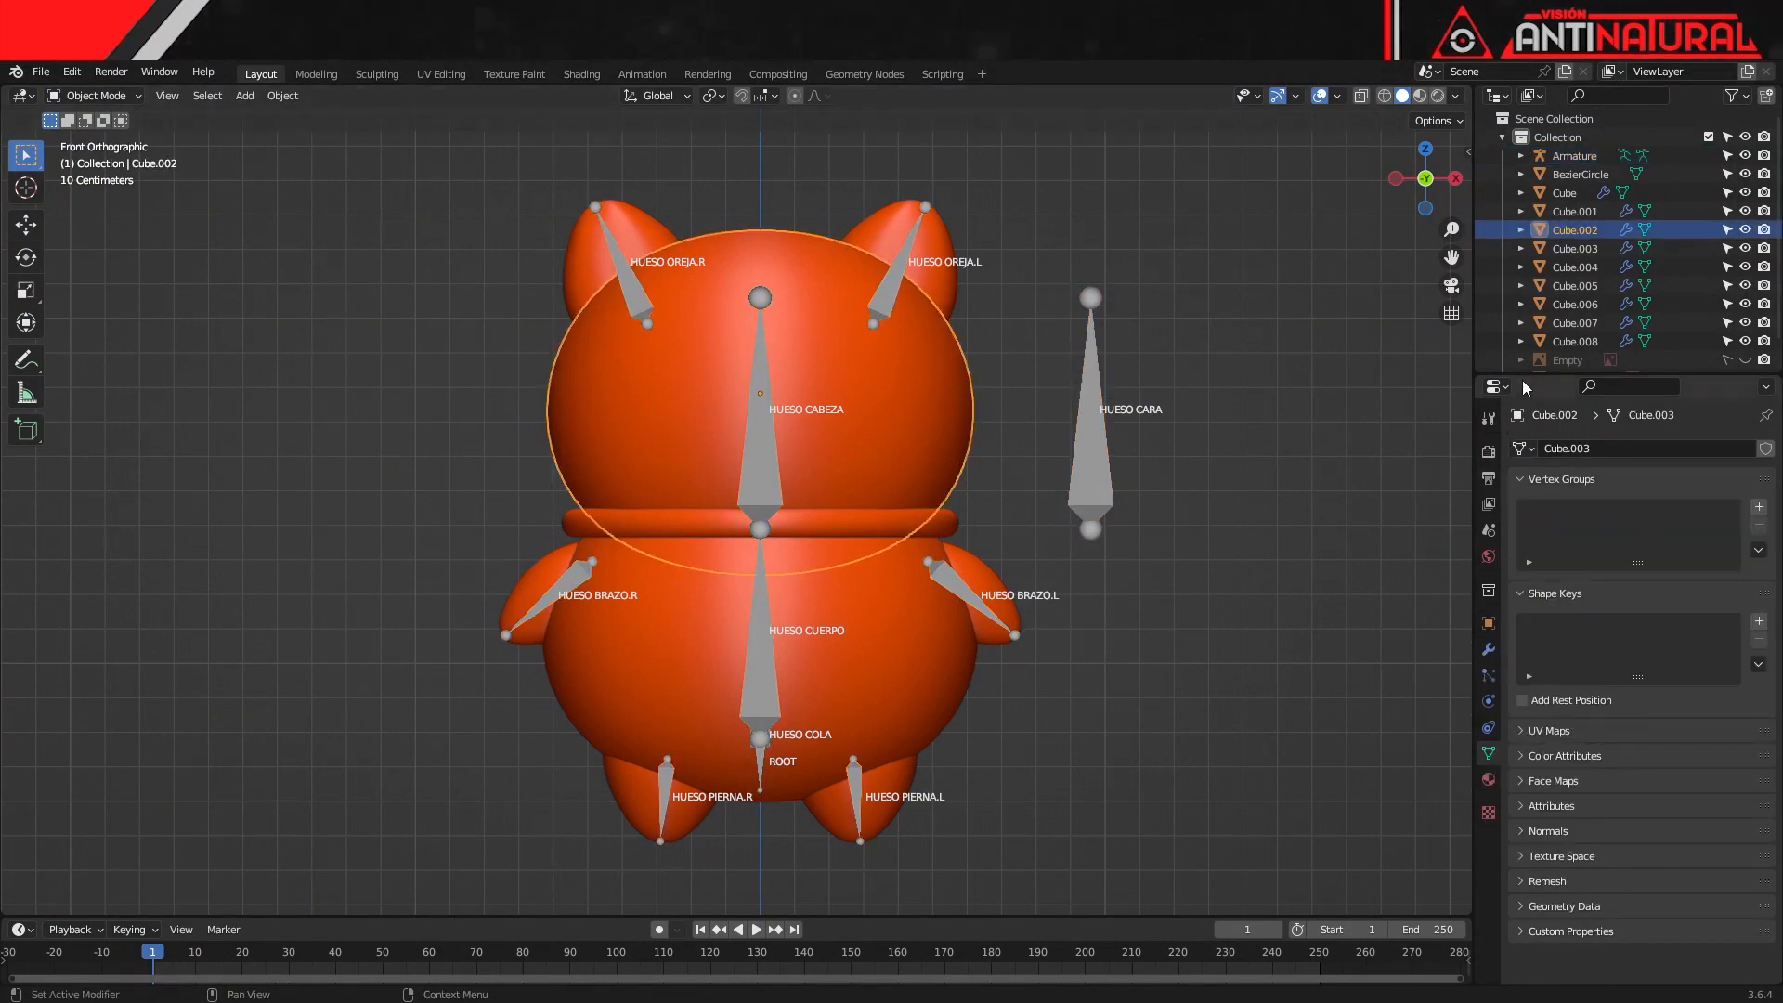
drag(1524, 377, 1526, 504)
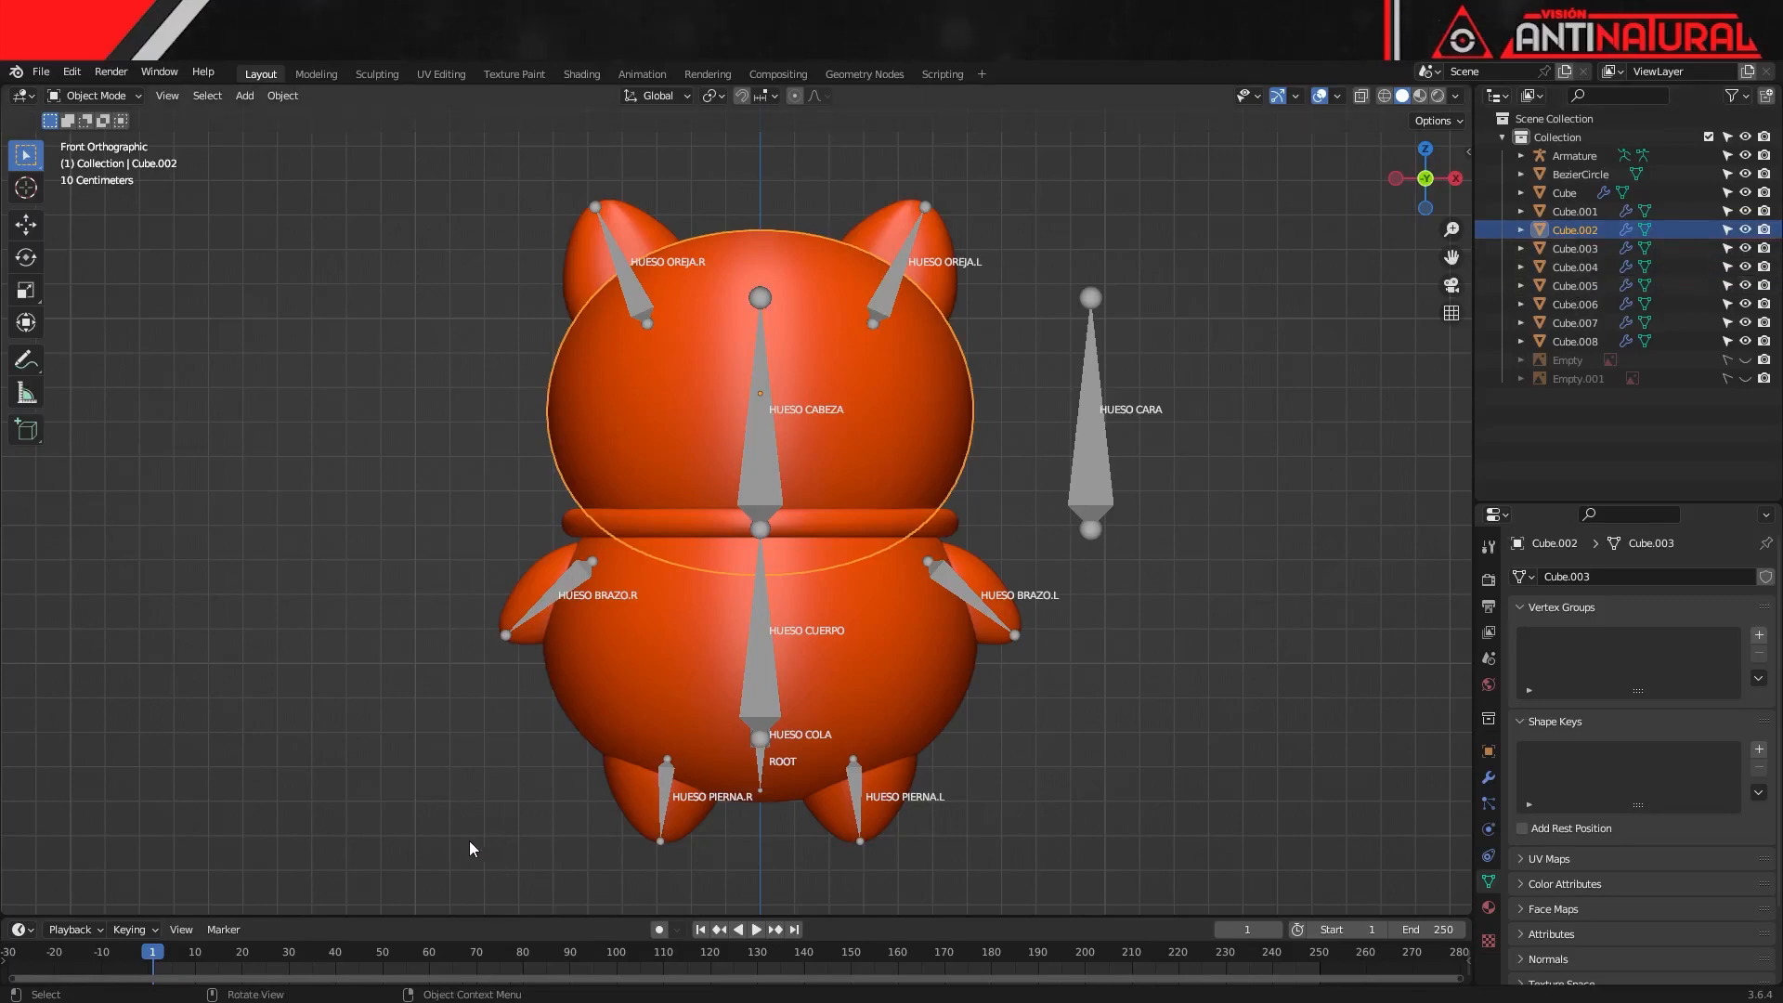
shift+click(649, 804)
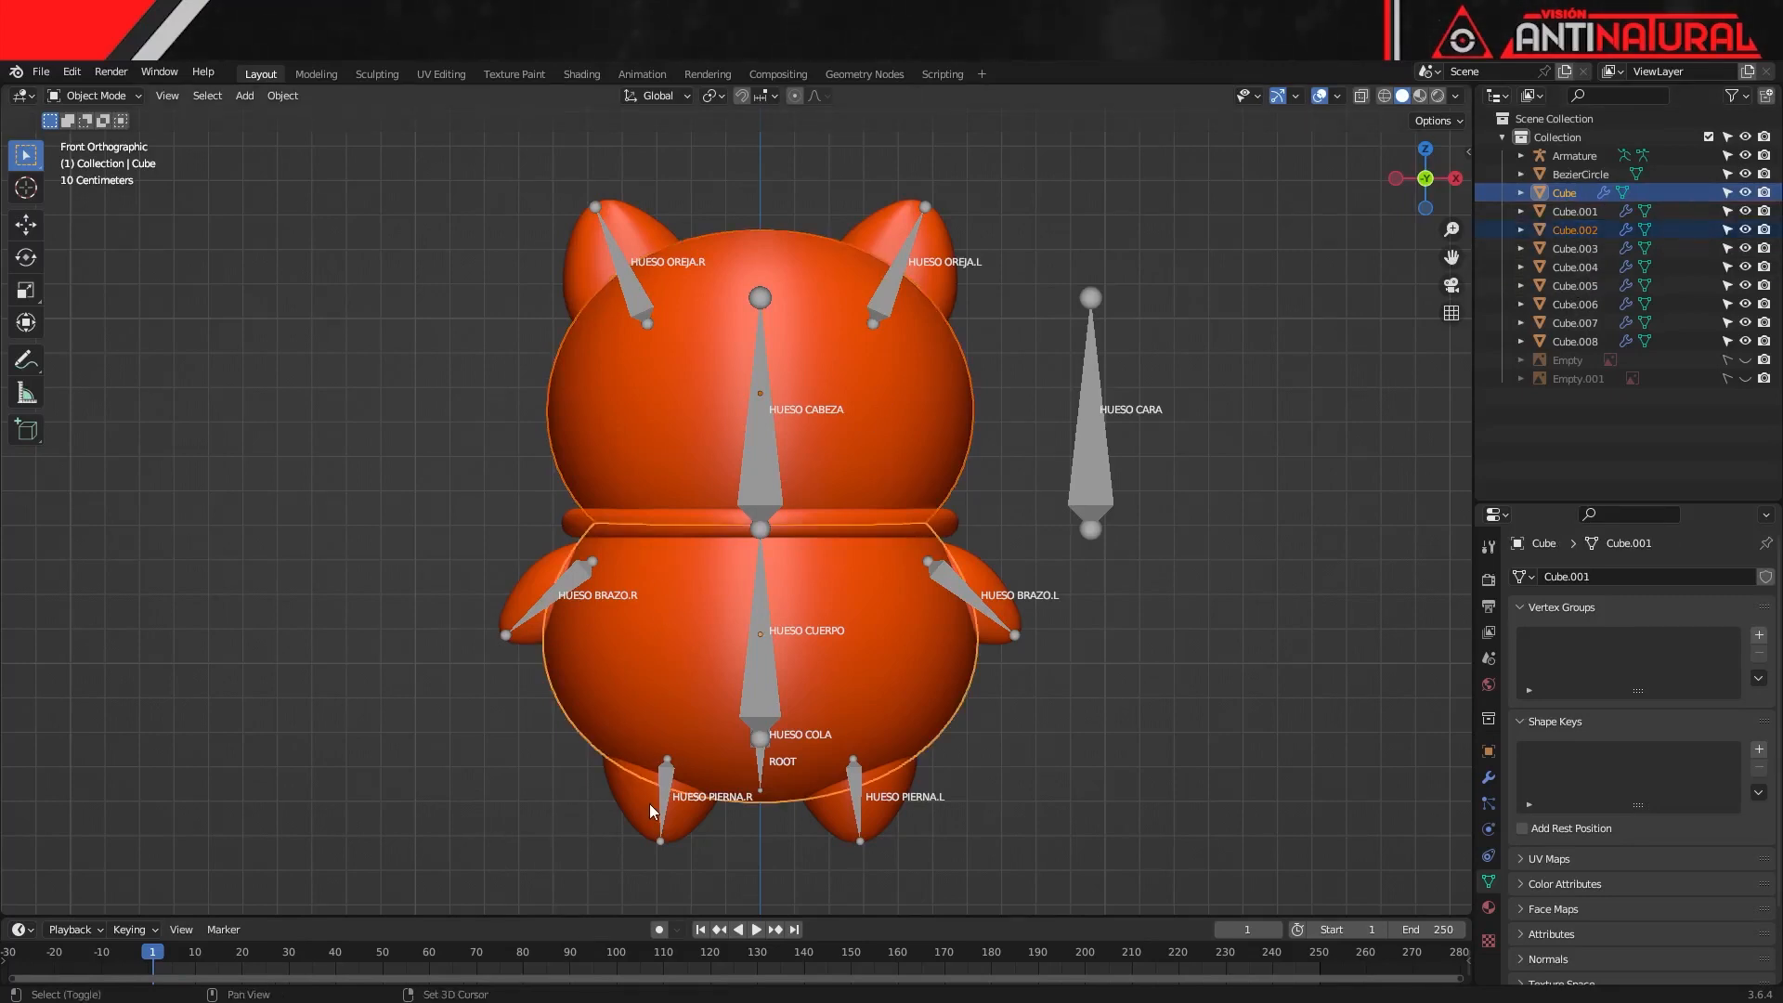
shift+click(626, 809)
shift+click(873, 803)
shift+click(910, 578)
shift+click(984, 574)
shift+click(940, 523)
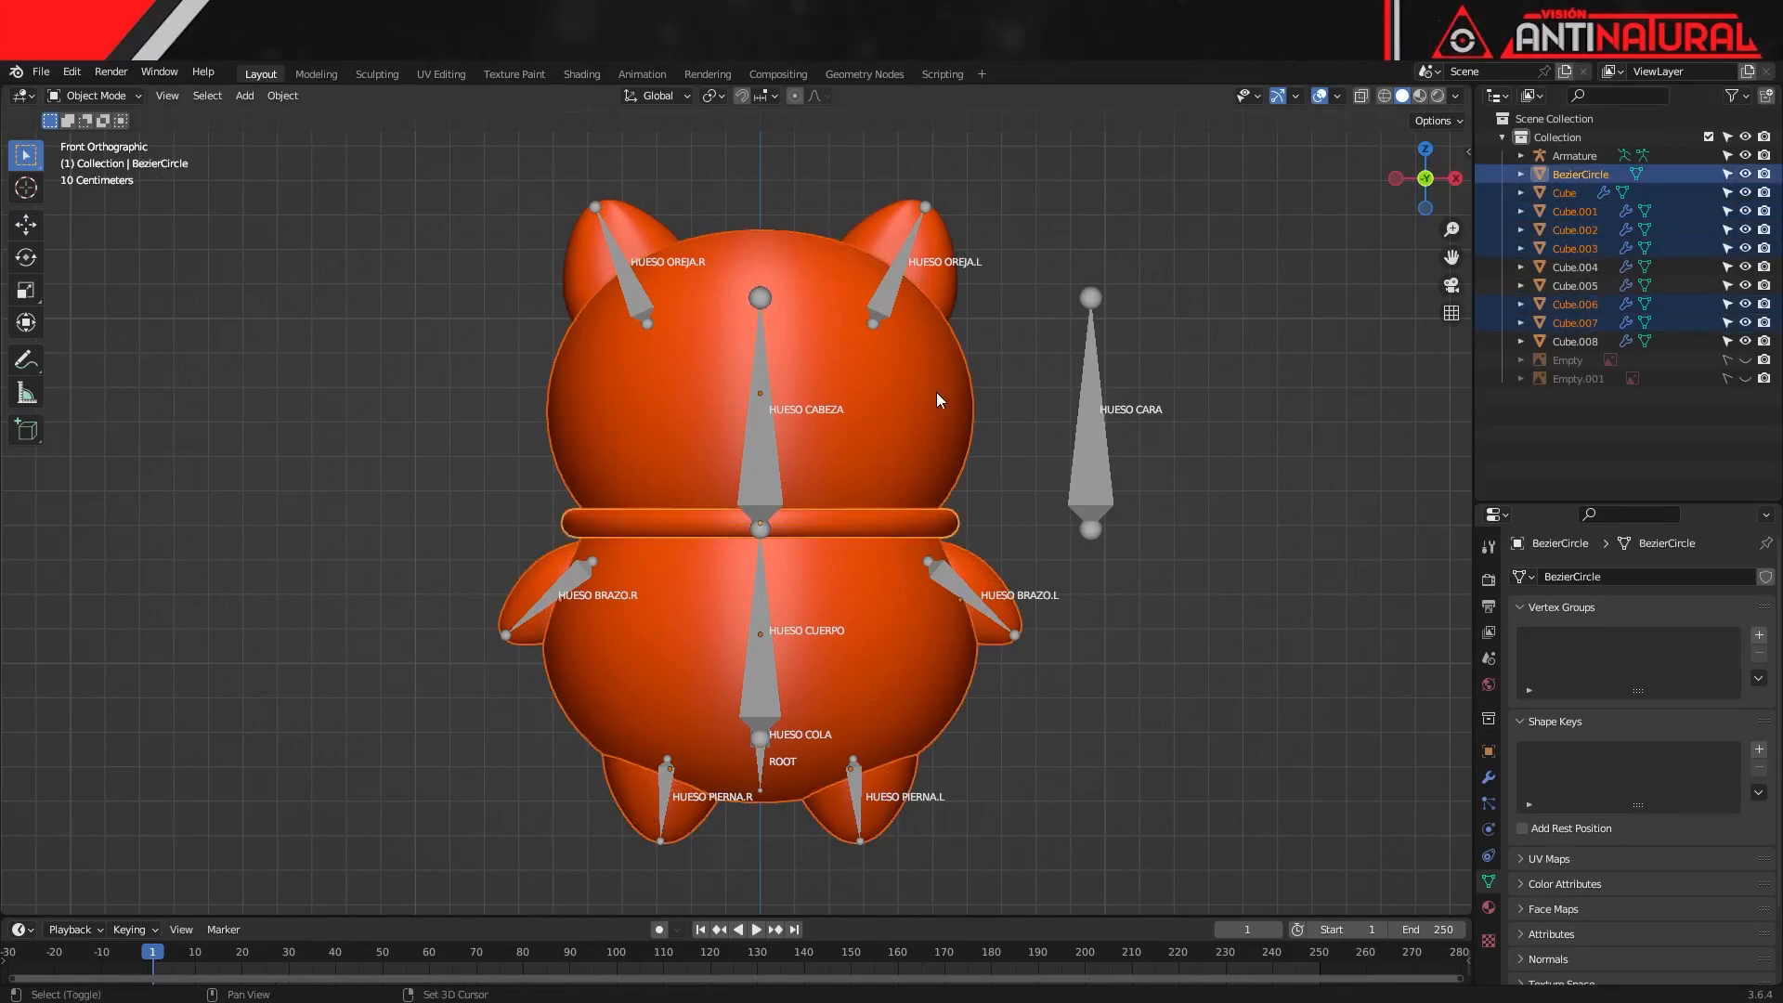
shift+click(936, 262)
shift+click(632, 234)
middle_drag(1049, 687, 872, 713)
shift+click(1131, 691)
right_click(1083, 610)
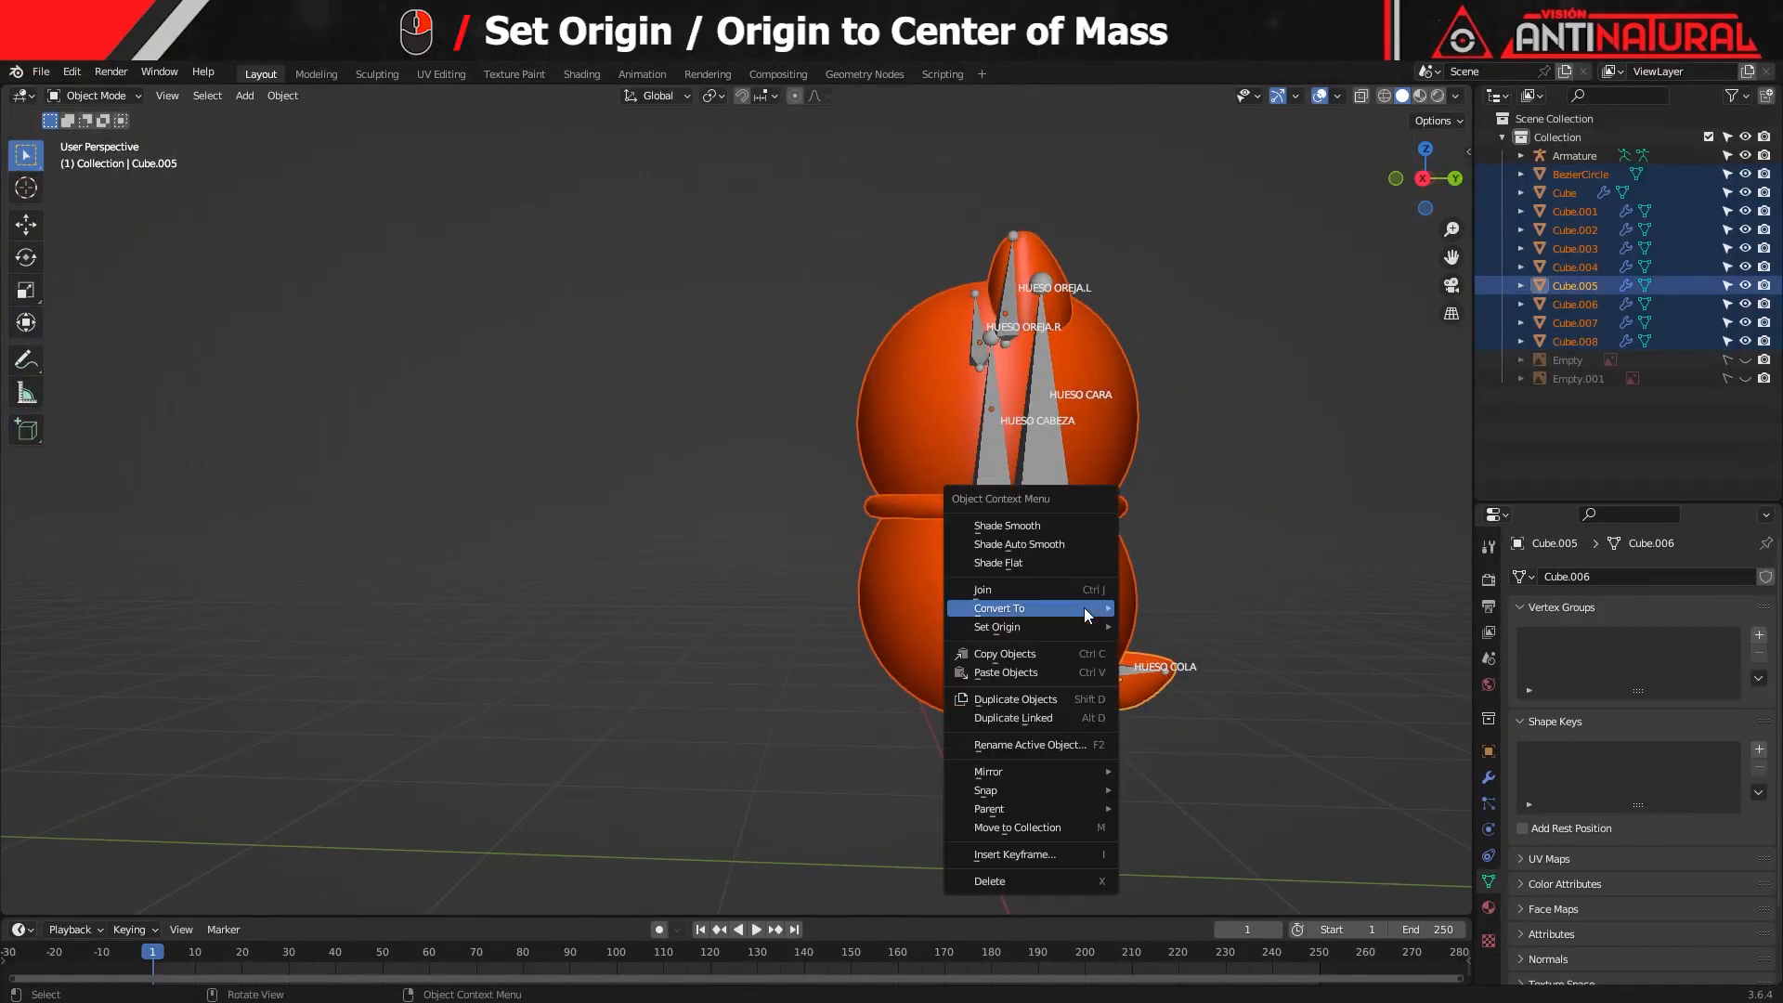
mouse_move(1083, 627)
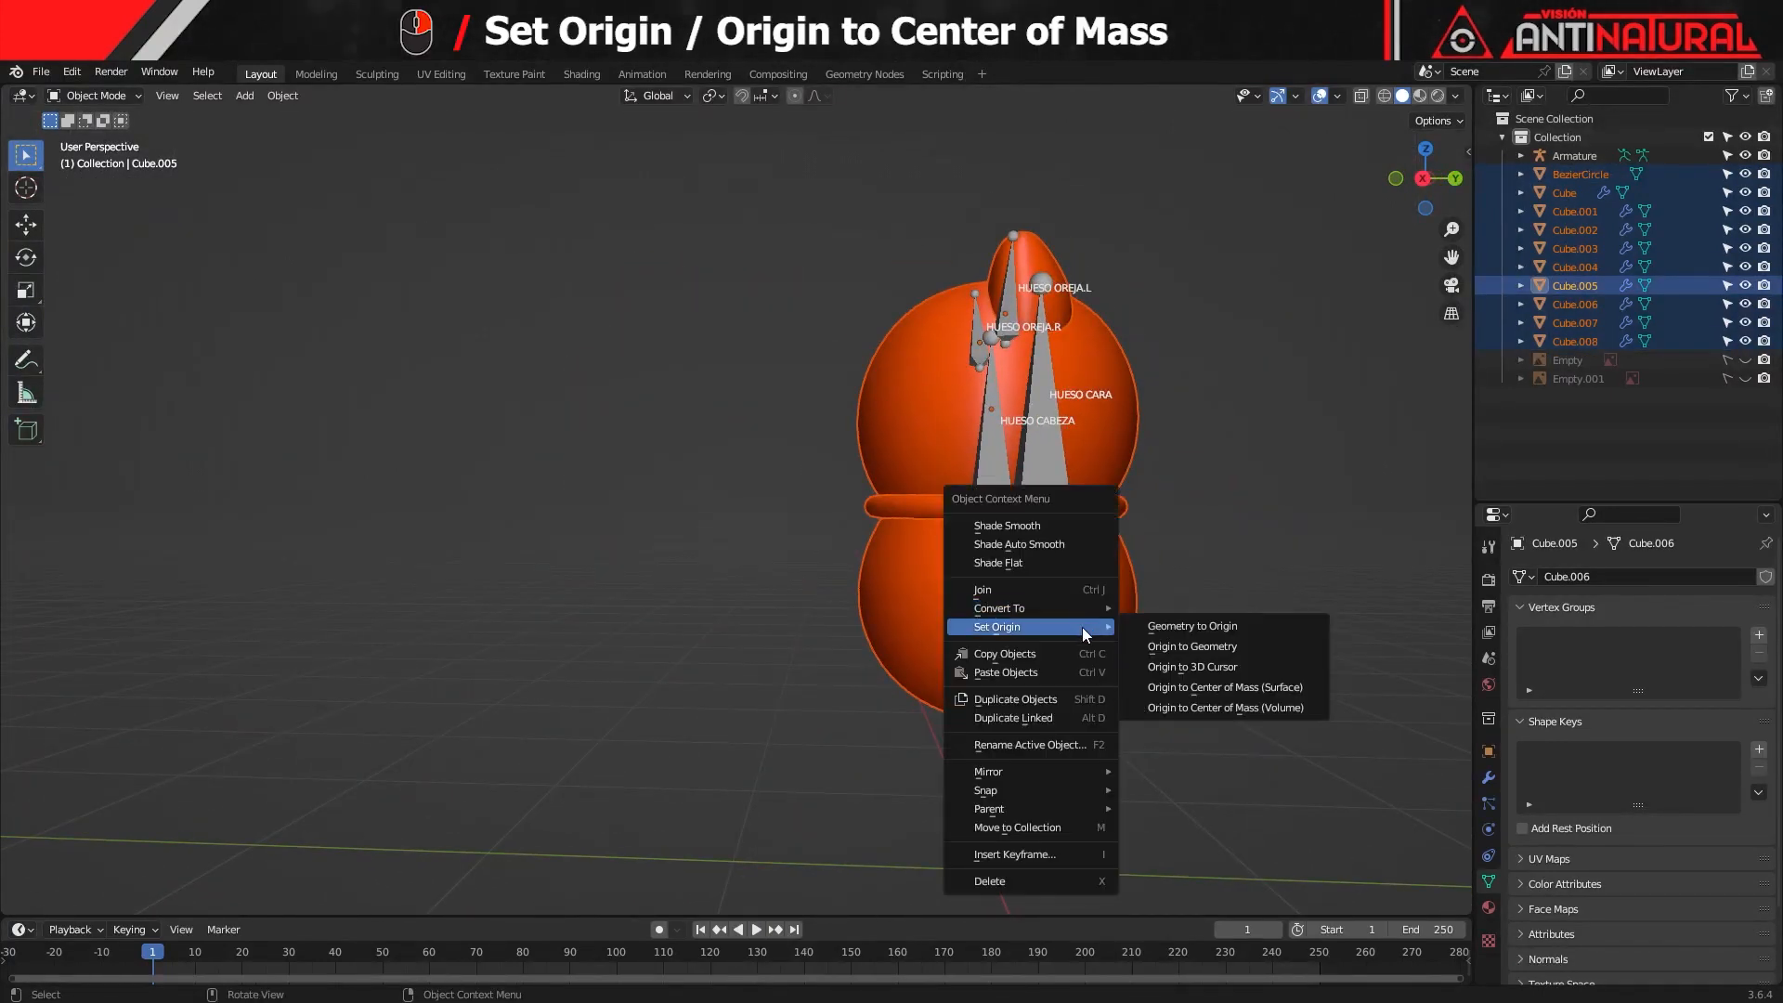
click(1201, 689)
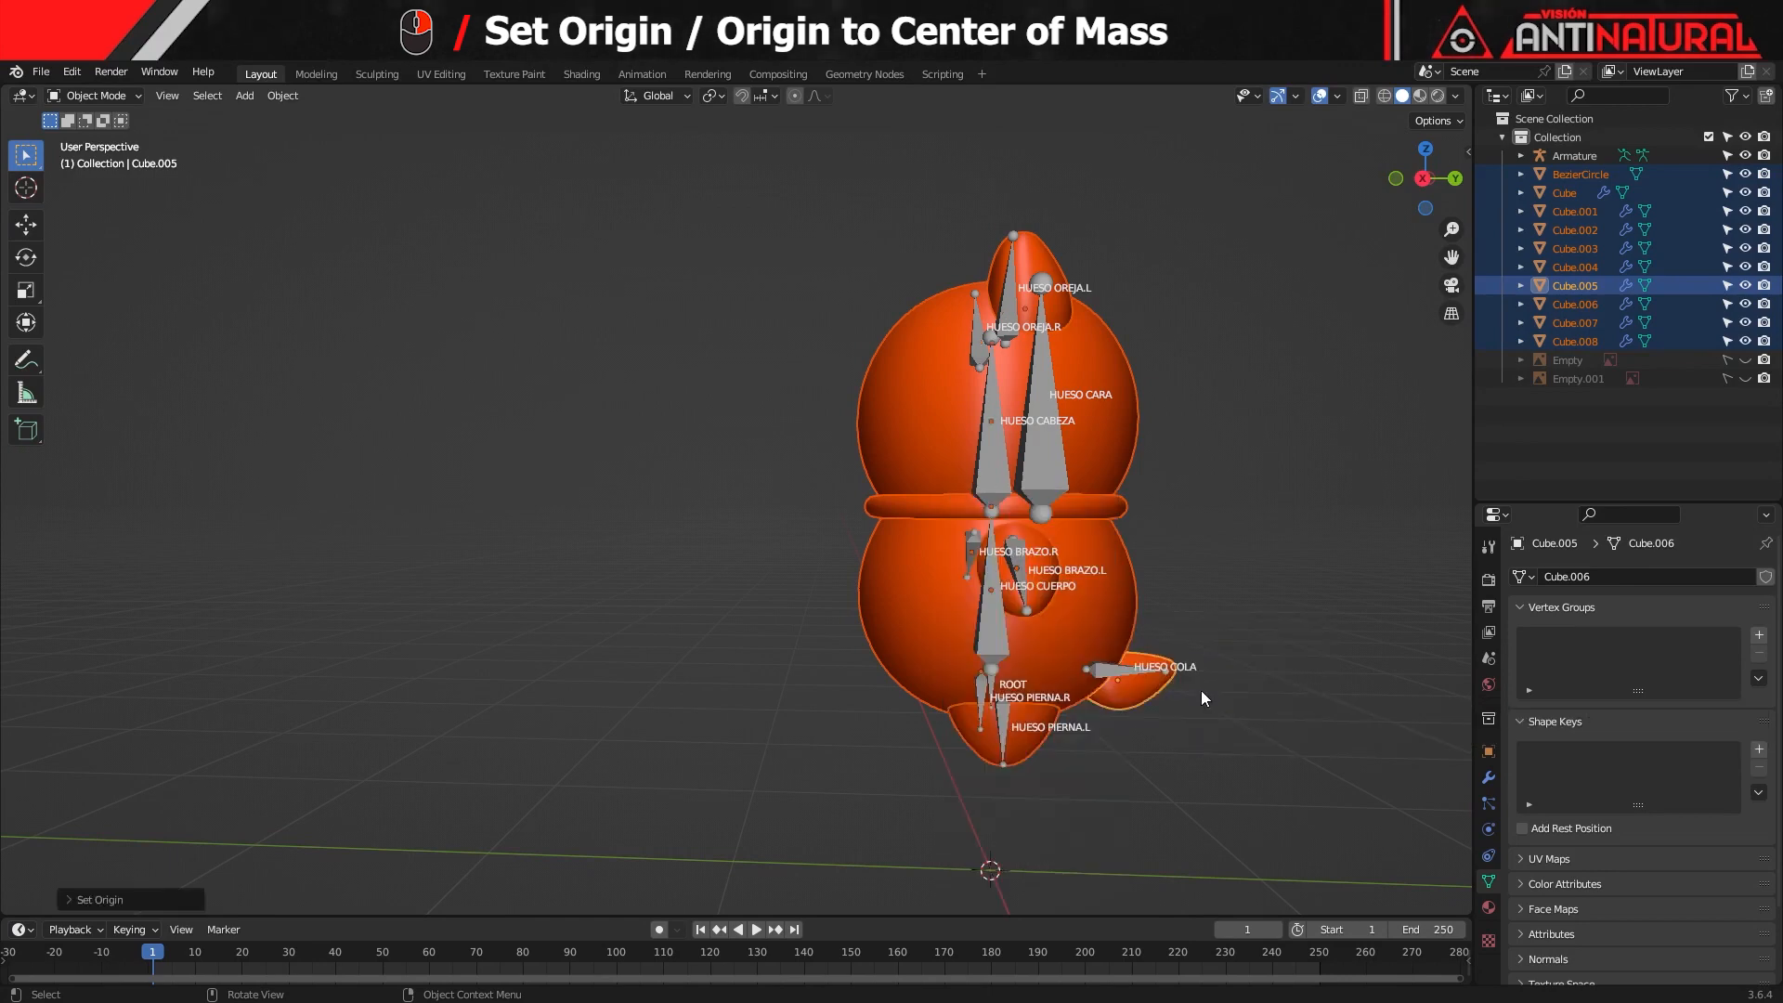
From the front view, rename the head mesh as CABEZA and the body mesh as CUERPO
key(KP_1)
shift+middle_drag(769, 709, 1027, 737)
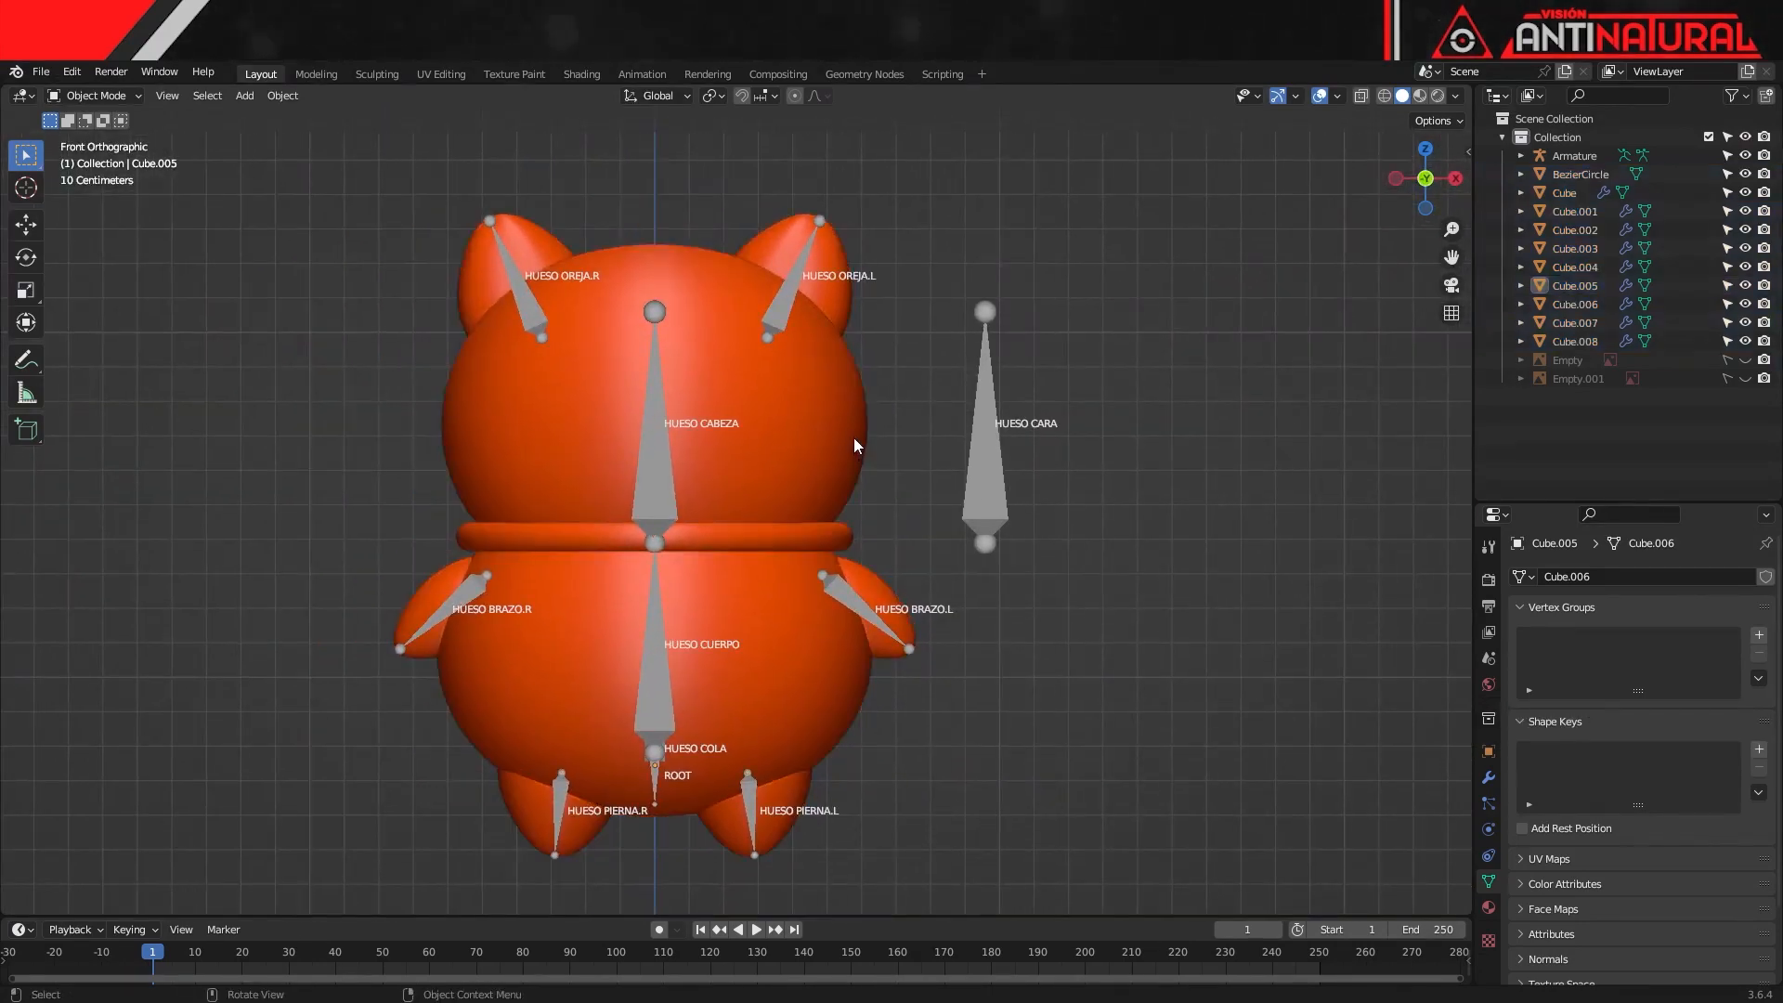
click(856, 435)
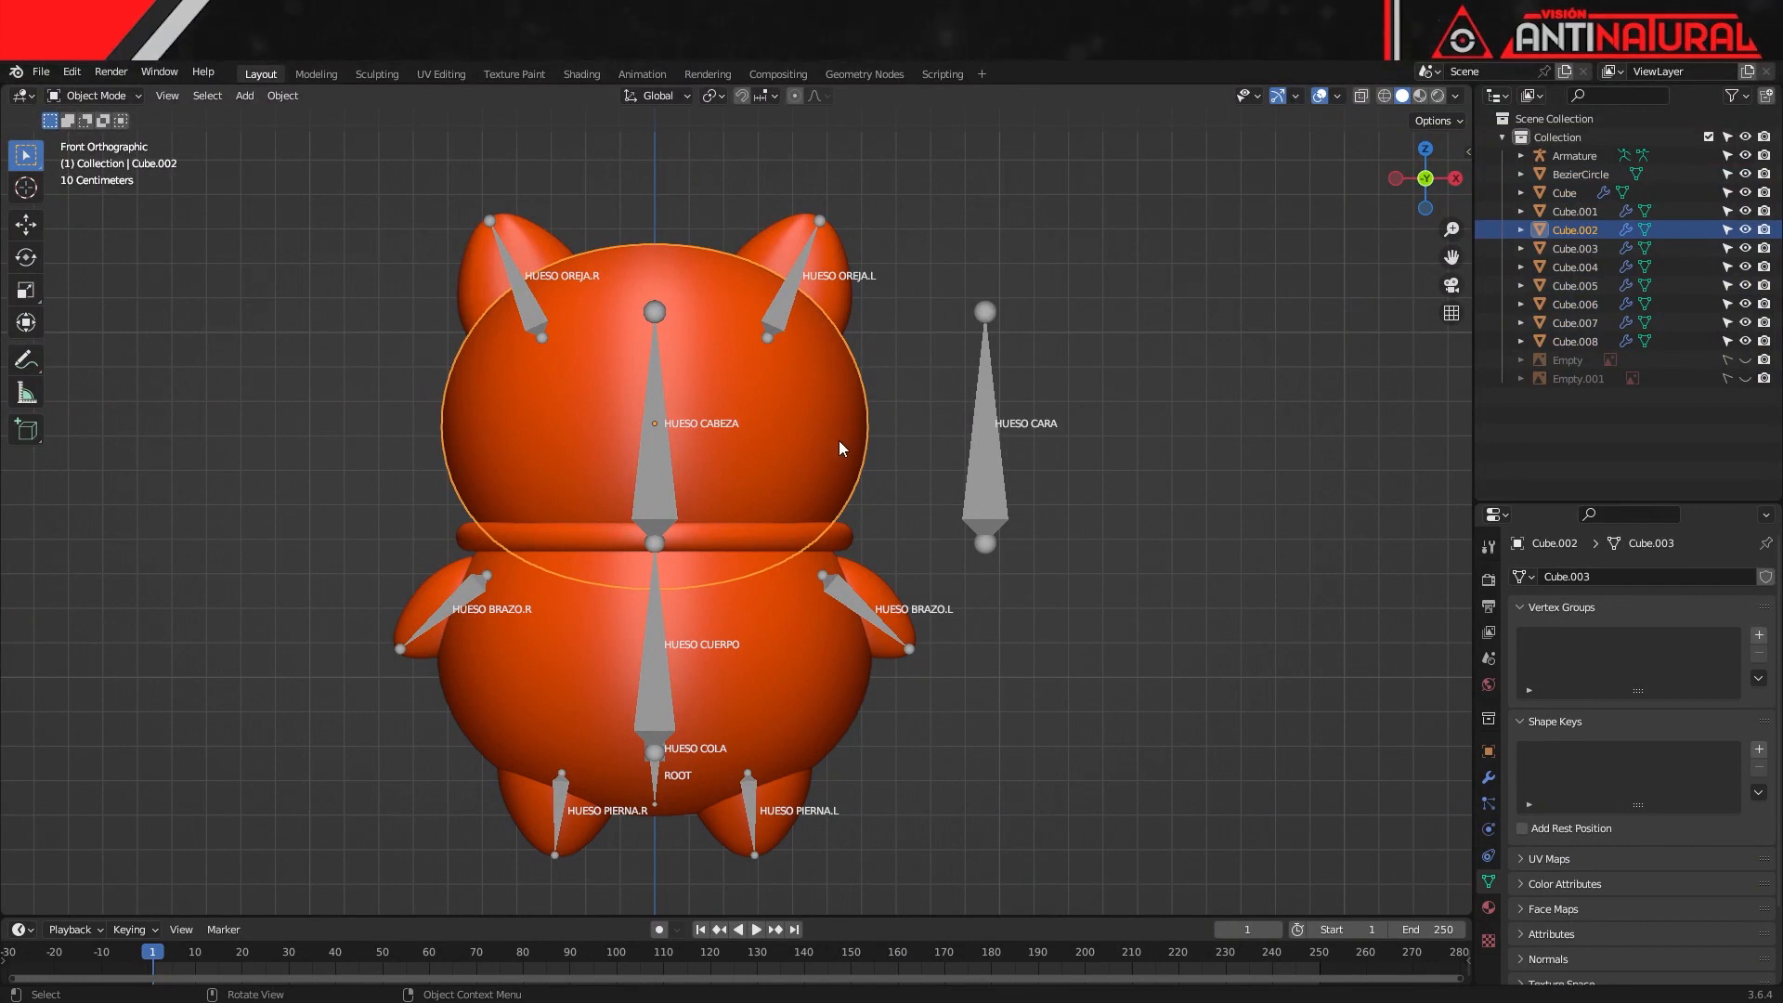
key(F2)
text(CABEZA)
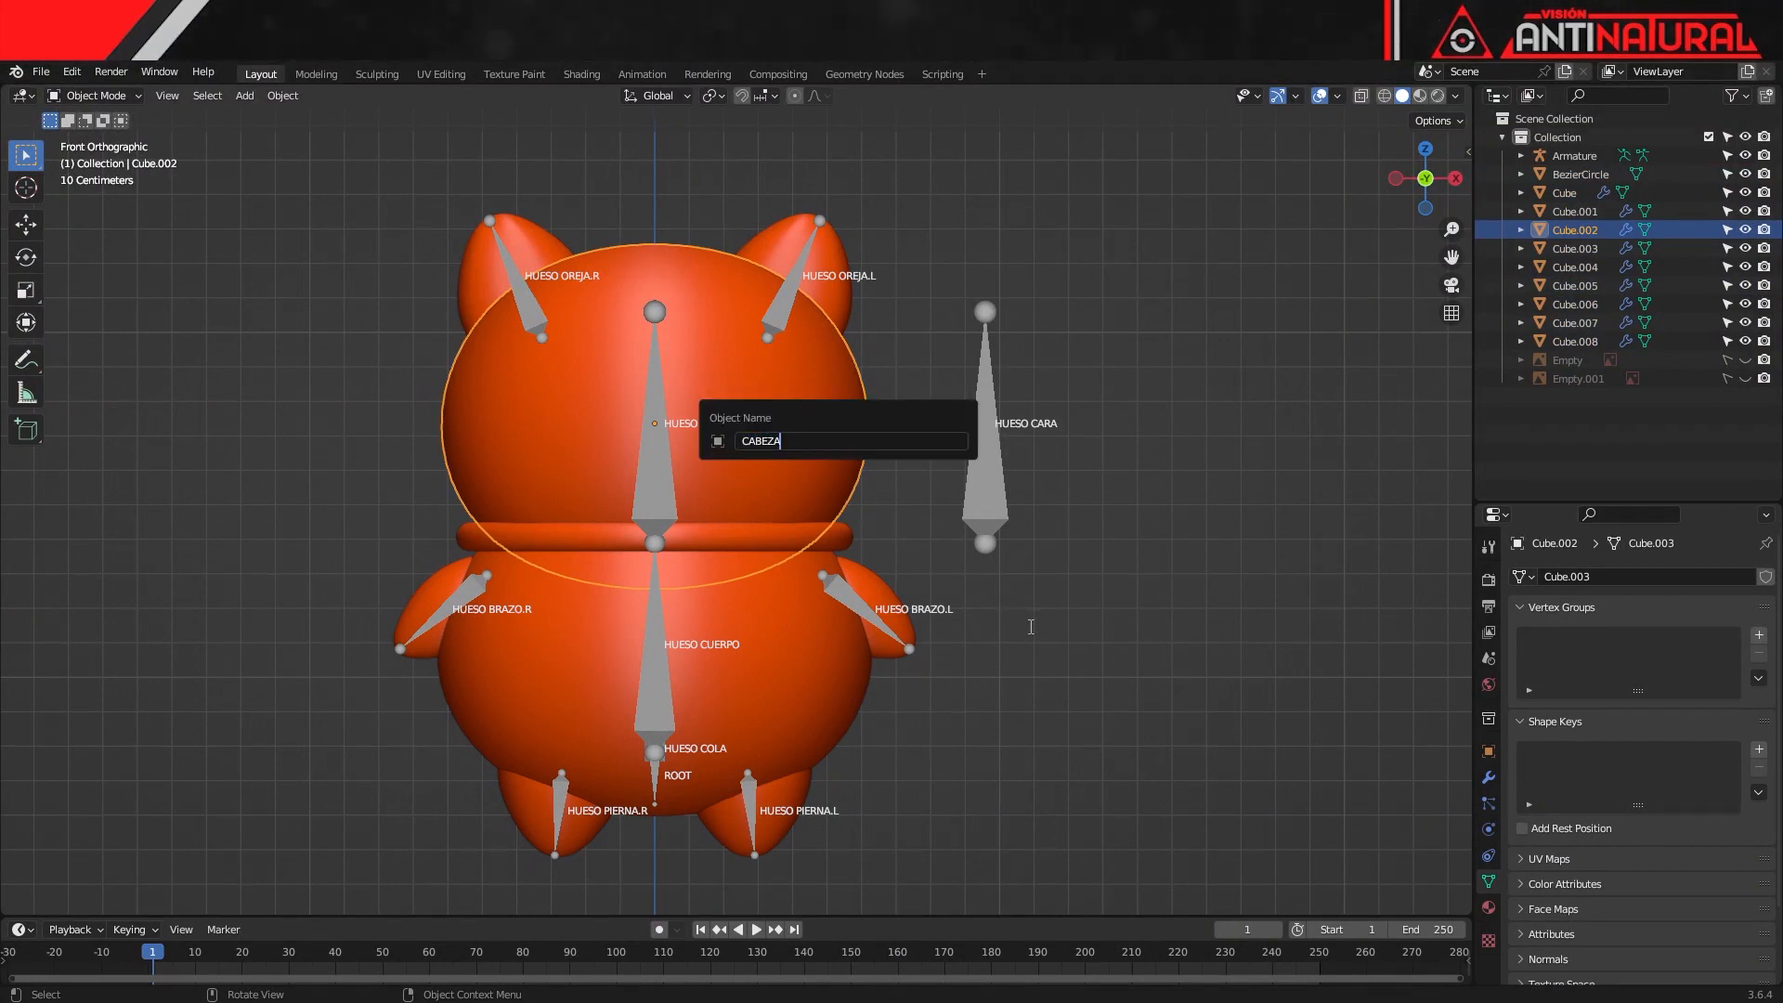
key(Return)
click(800, 670)
Rename the arm mesh around the HUESO BRAZO.L bone as BRAZO IZQ
click(869, 588)
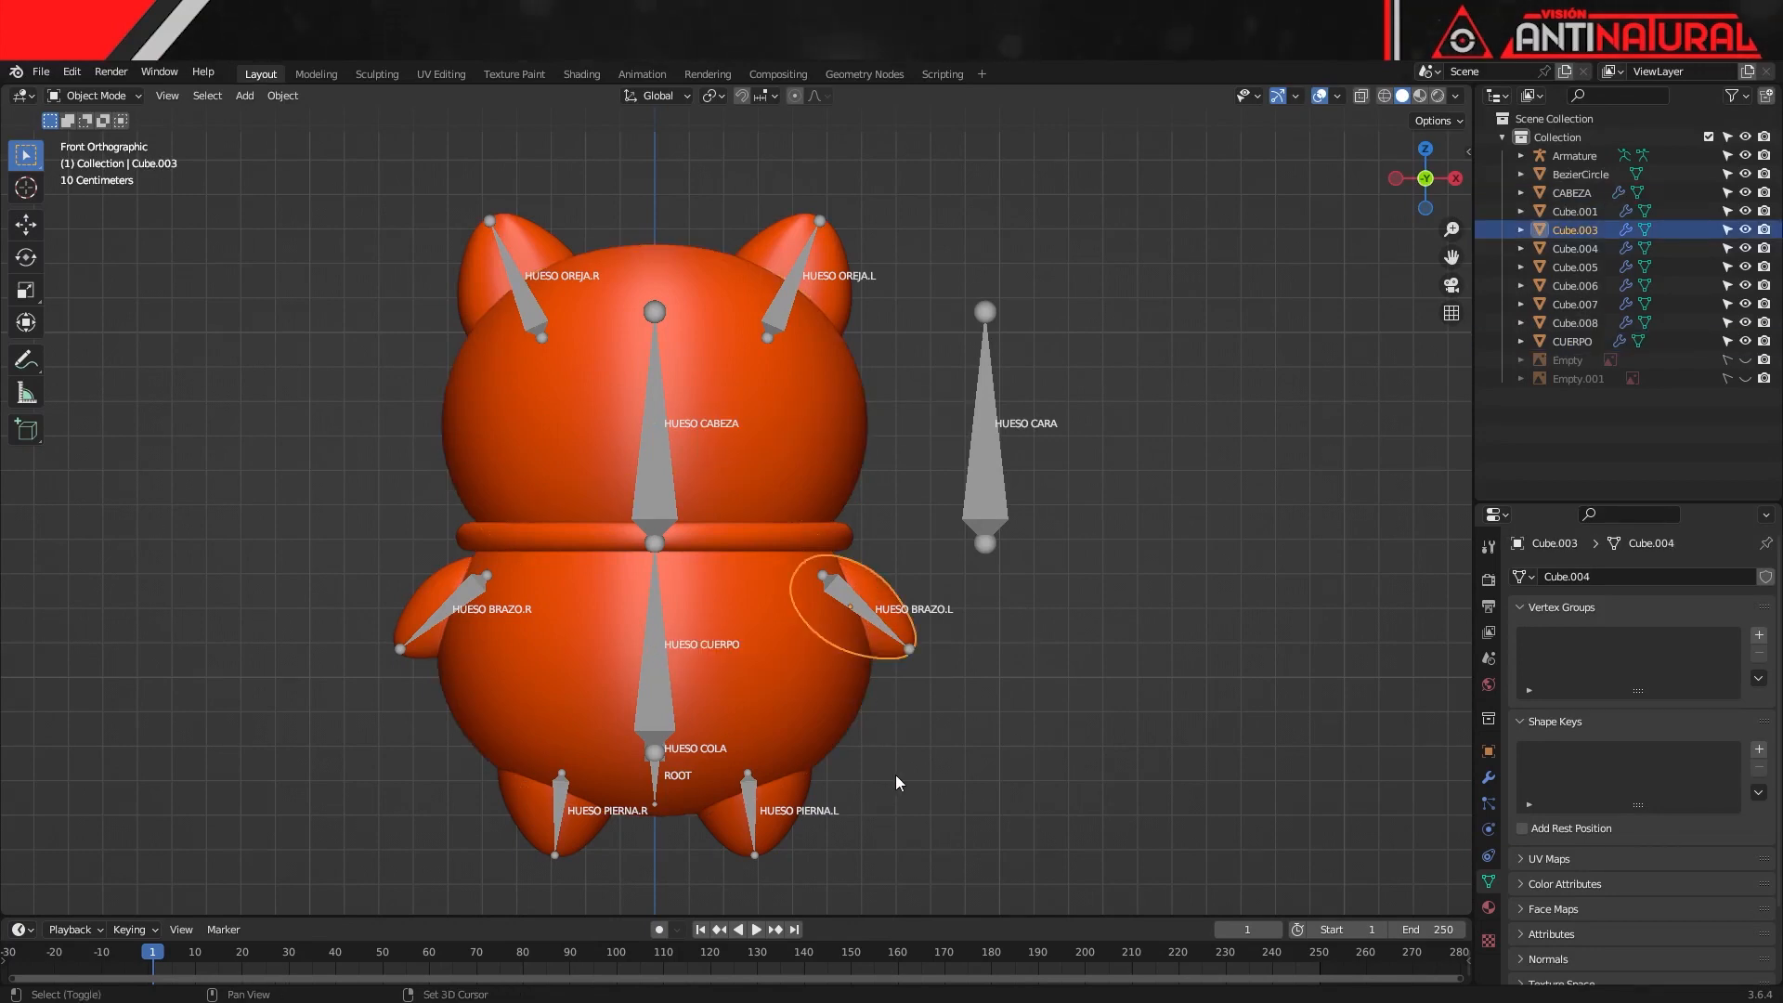
shift+middle_drag(895, 774, 888, 720)
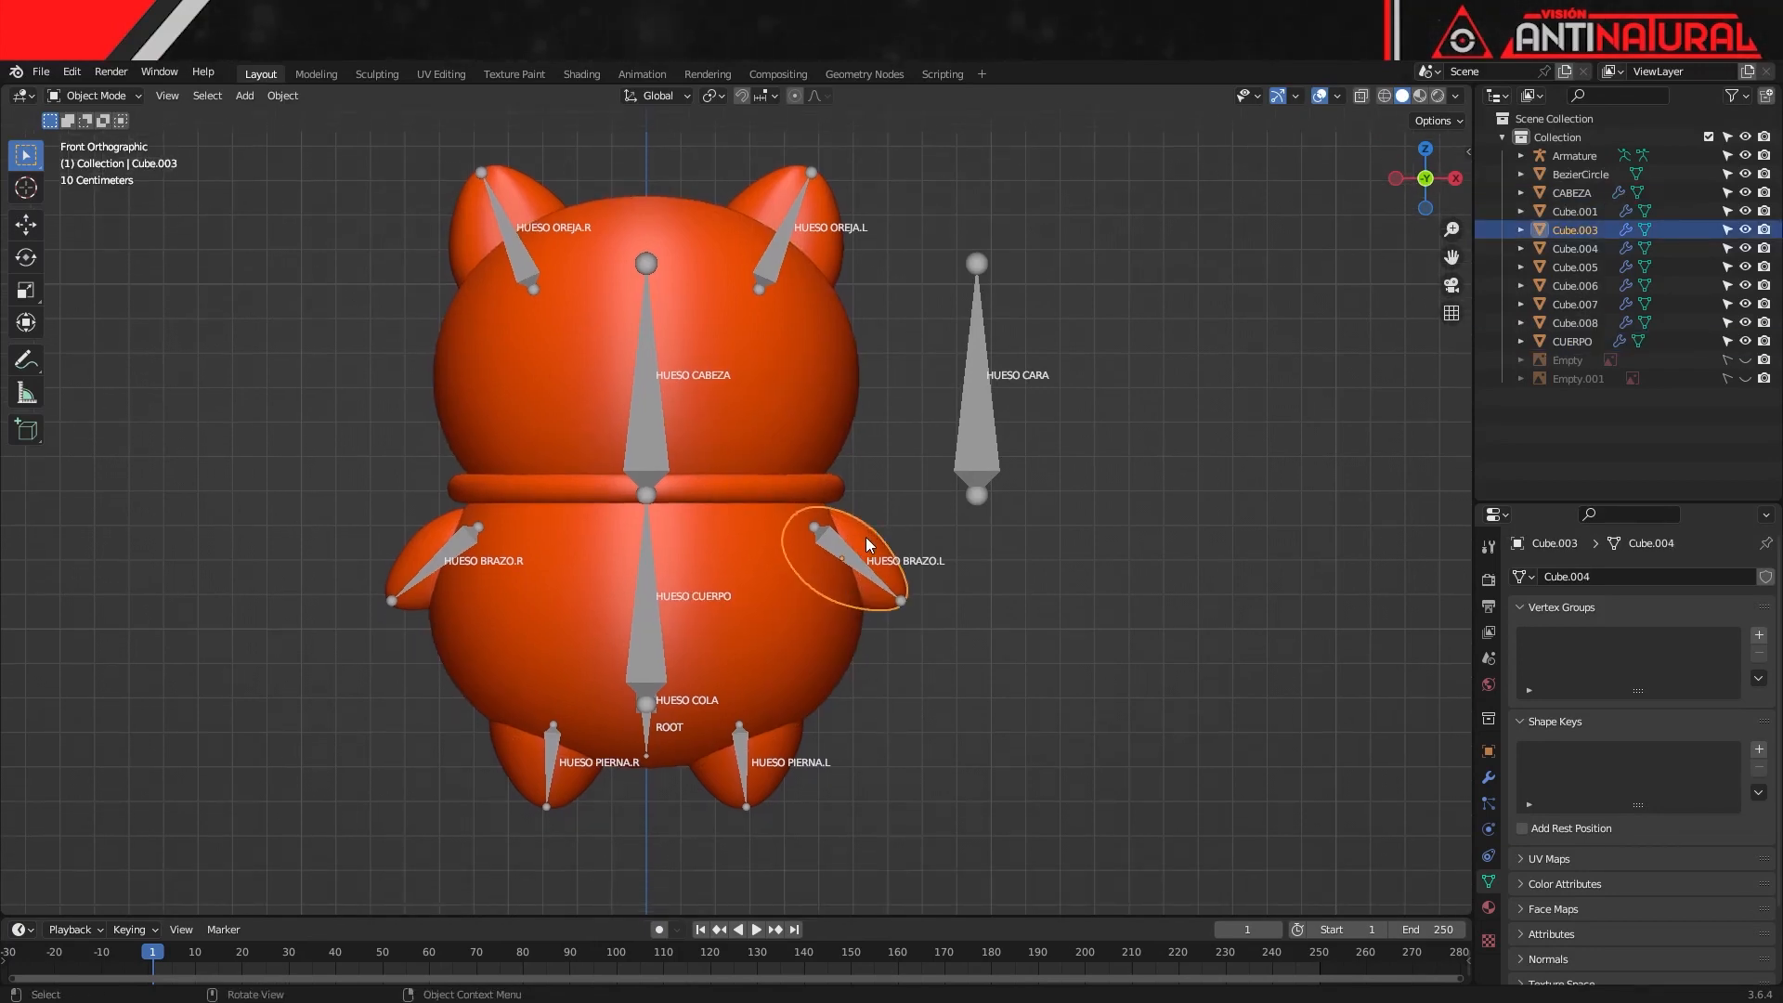
key(F2)
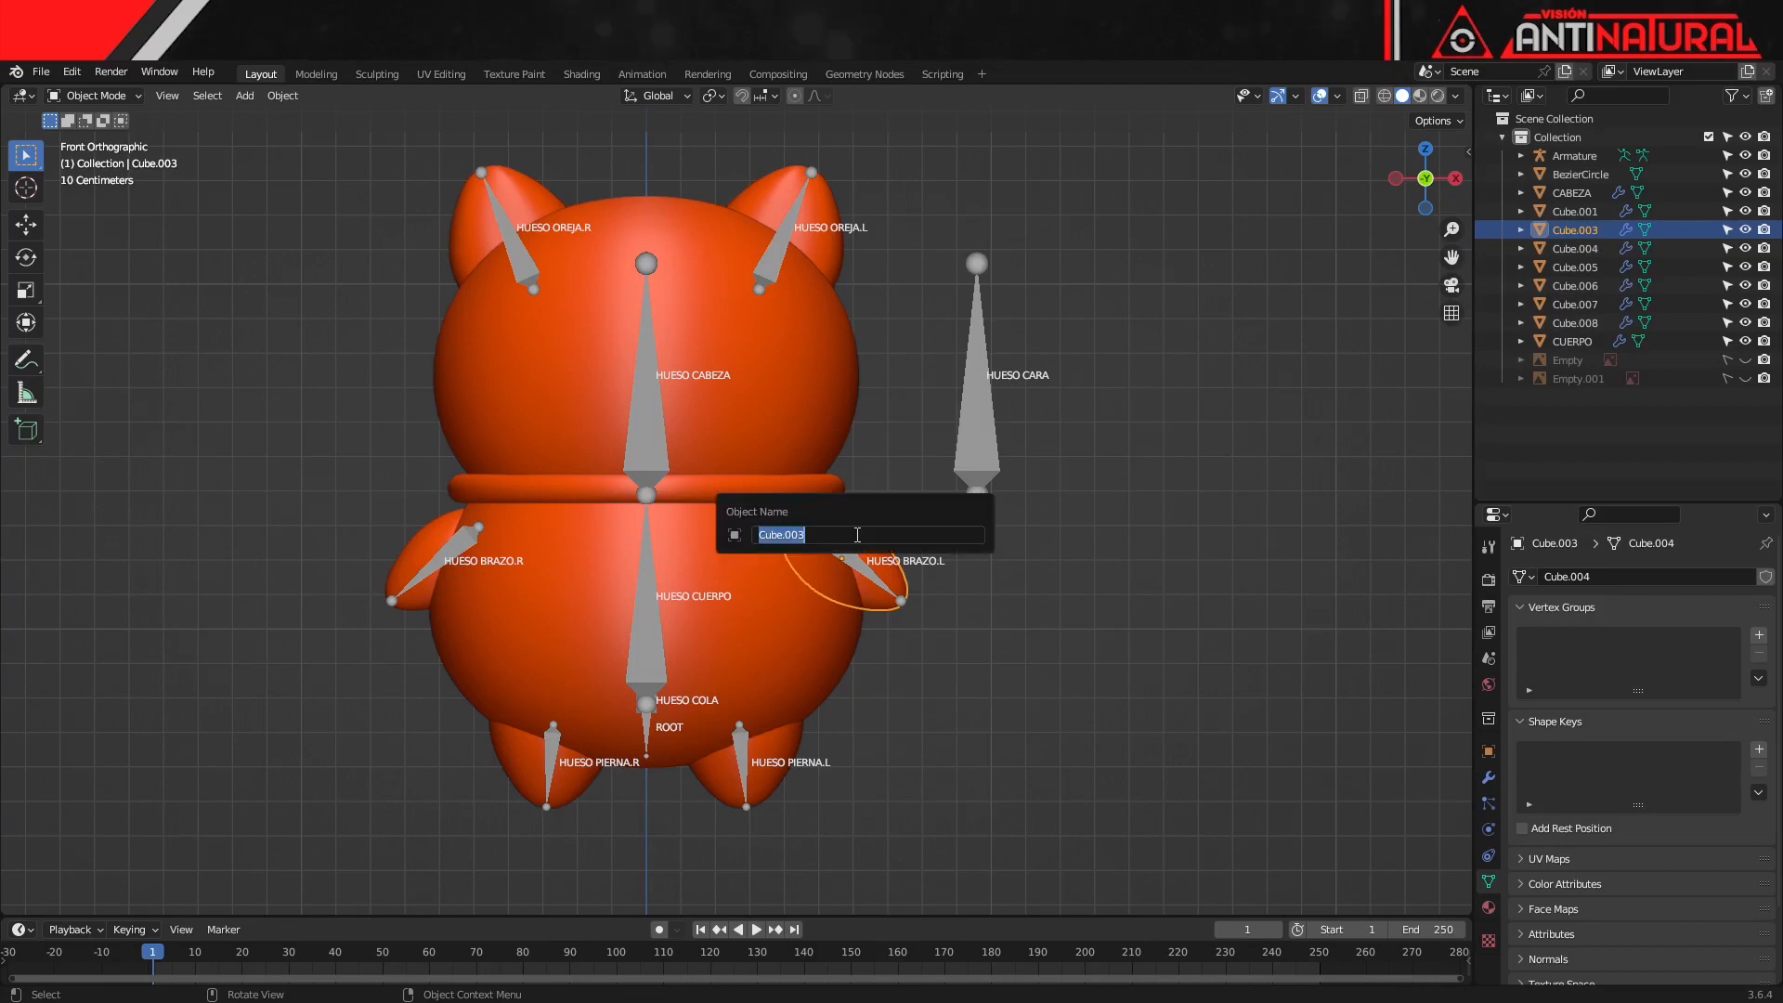
text(BRAZO IZQ)
key(Return)
Rename the leg mesh around the HUESO PIERNA.L bone as PIERNA IZQ
click(787, 740)
key(F2)
text(PIERNA IZQ)
key(Return)
Rename the ear mesh around the HUESO OREJA.L bone as OREJA IZQ
click(818, 206)
key(F2)
text(OREJA IZQ)
key(Return)
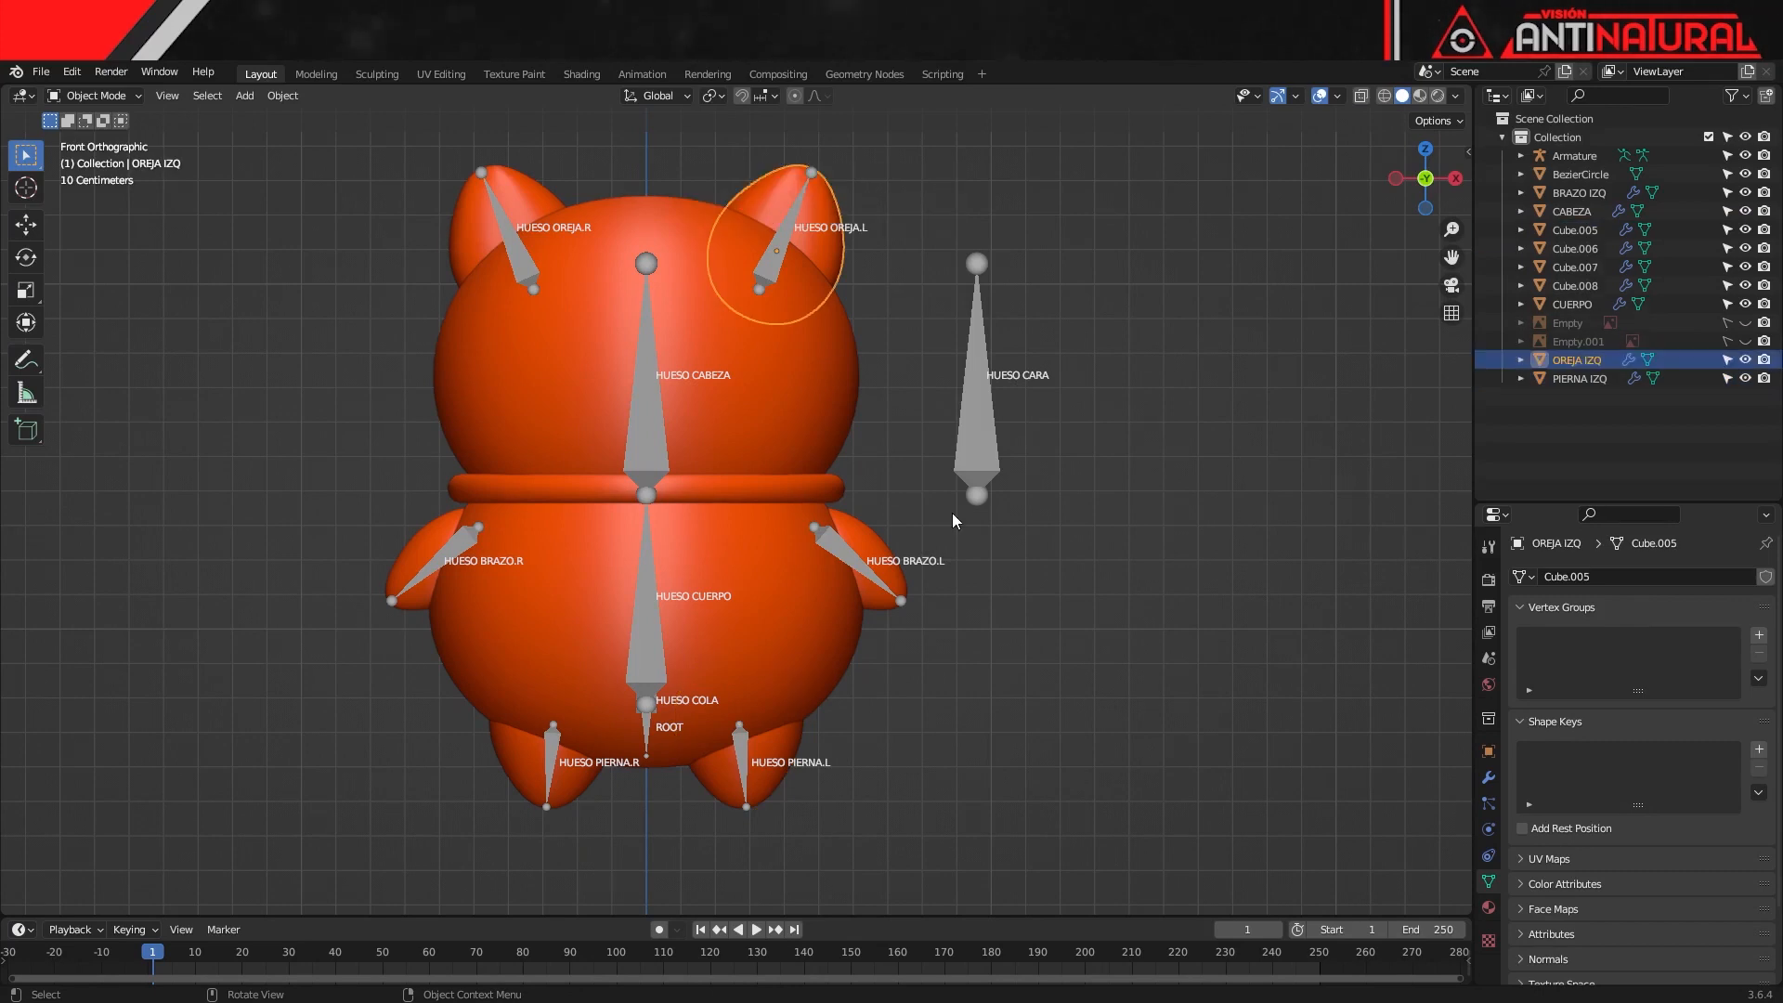
shift+middle_drag(864, 685, 987, 708)
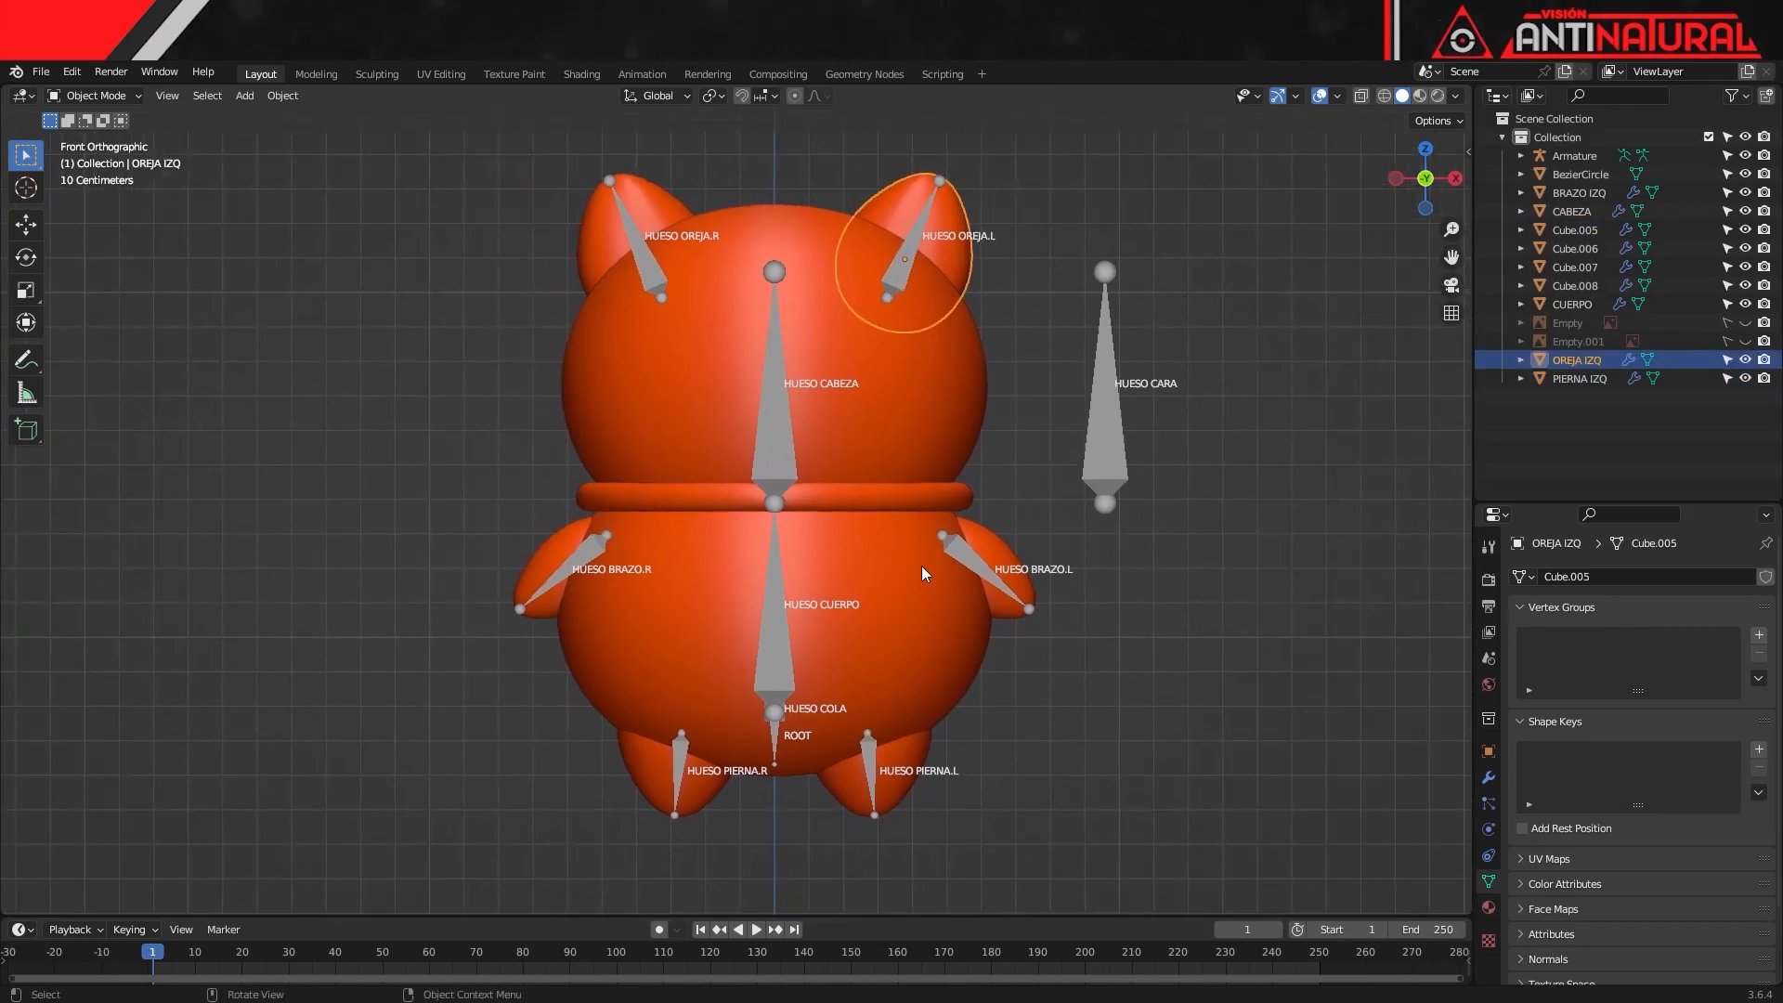
Rename the ear mesh around the HUESO OREJA.R bone as OREJA DER
click(606, 247)
key(F2)
text(OREJA DER)
key(Return)
Rename the arm mesh around the HUESO BRAZO.R bone as BRAZO DER
click(561, 548)
key(F2)
text(BRAZO DER)
key(Return)
Rename the leg mesh around the HUESO PIERNA.R bone as PIERNA DER
click(656, 782)
key(F2)
text(PIERNA DER)
key(Return)
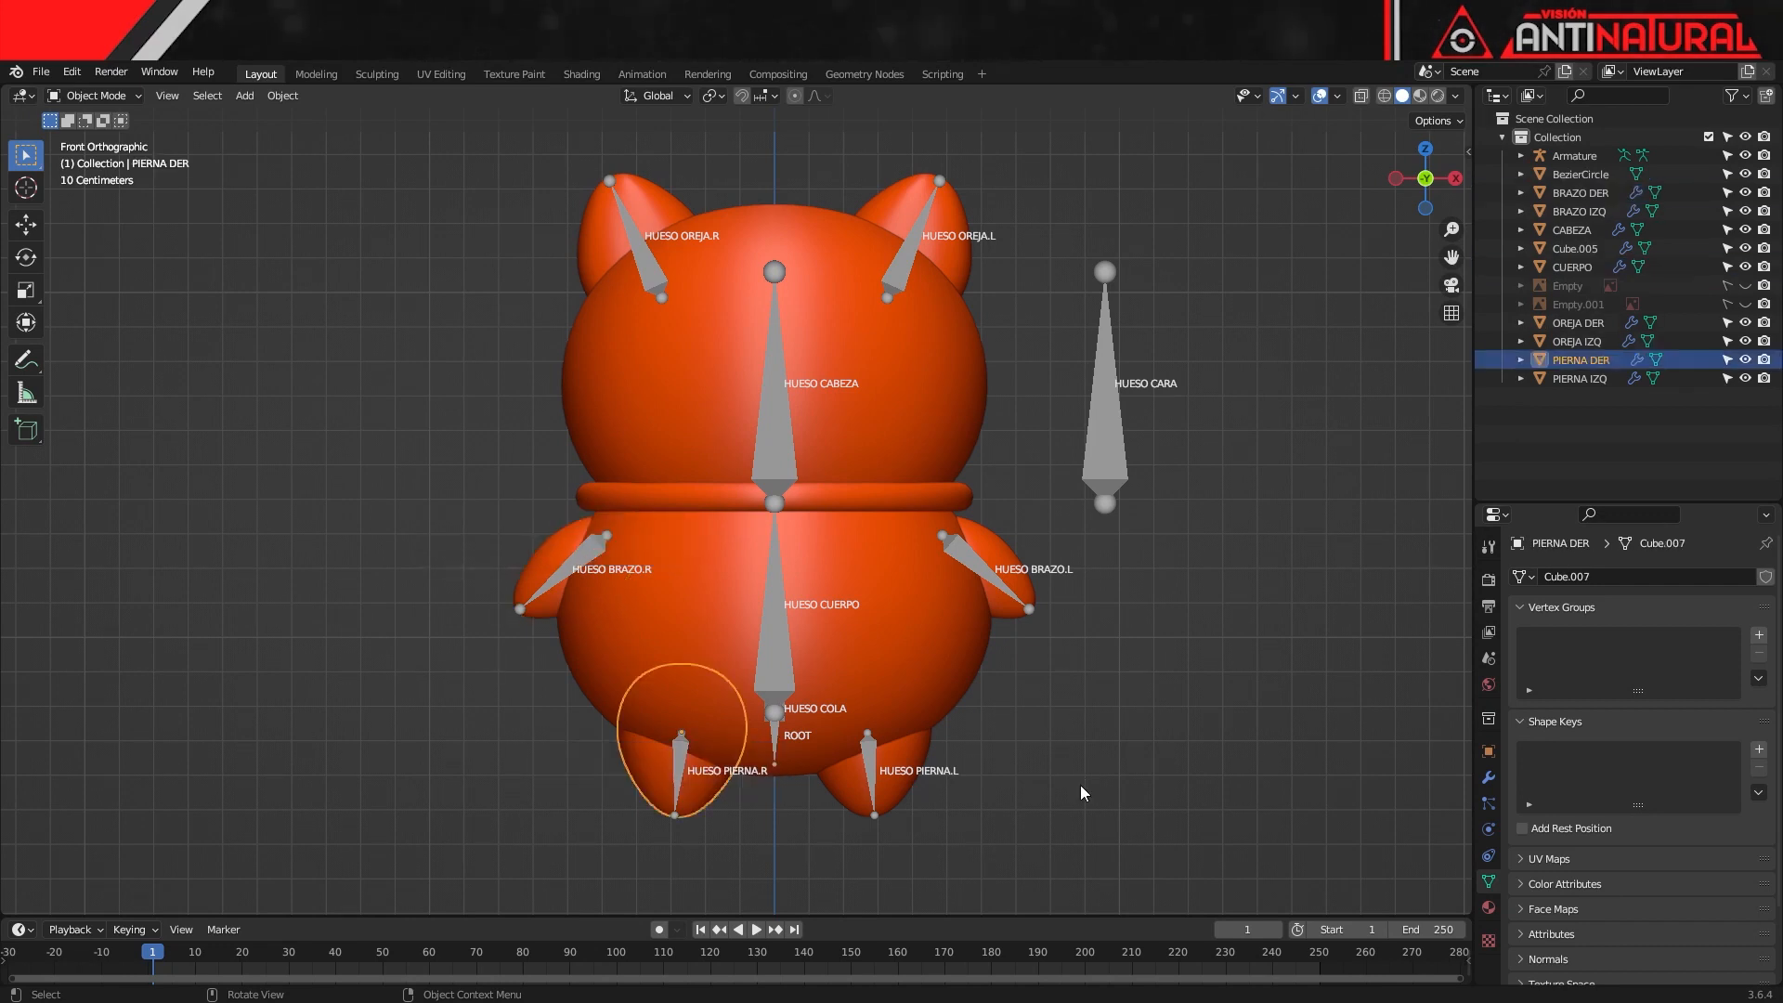
Rename the ring mesh around the cat's neck as COLLAR
click(960, 496)
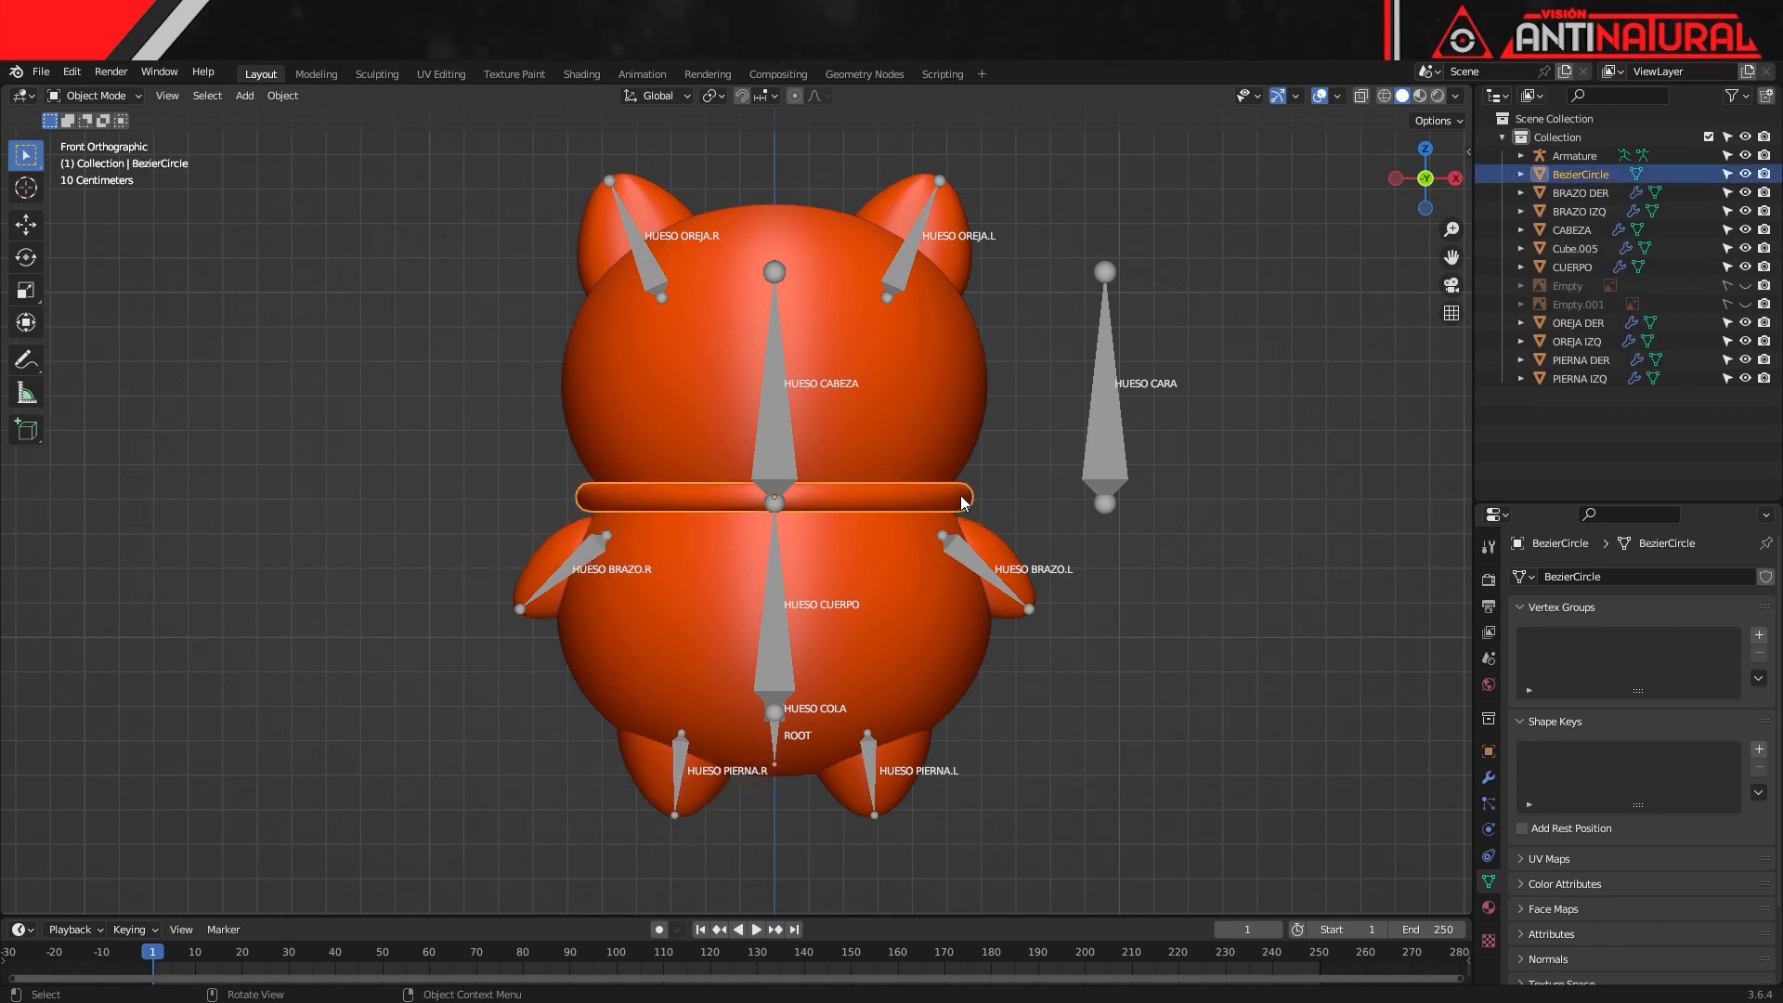
key(F2)
text(cOLLAR)
key(Return)
Rename the tail mesh around the HUESO COLA bone as COLA
key(KP_3)
shift+middle_drag(1111, 599, 923, 480)
click(1037, 628)
Rename the cat's armature object as ESQ GATO
key(KP_1)
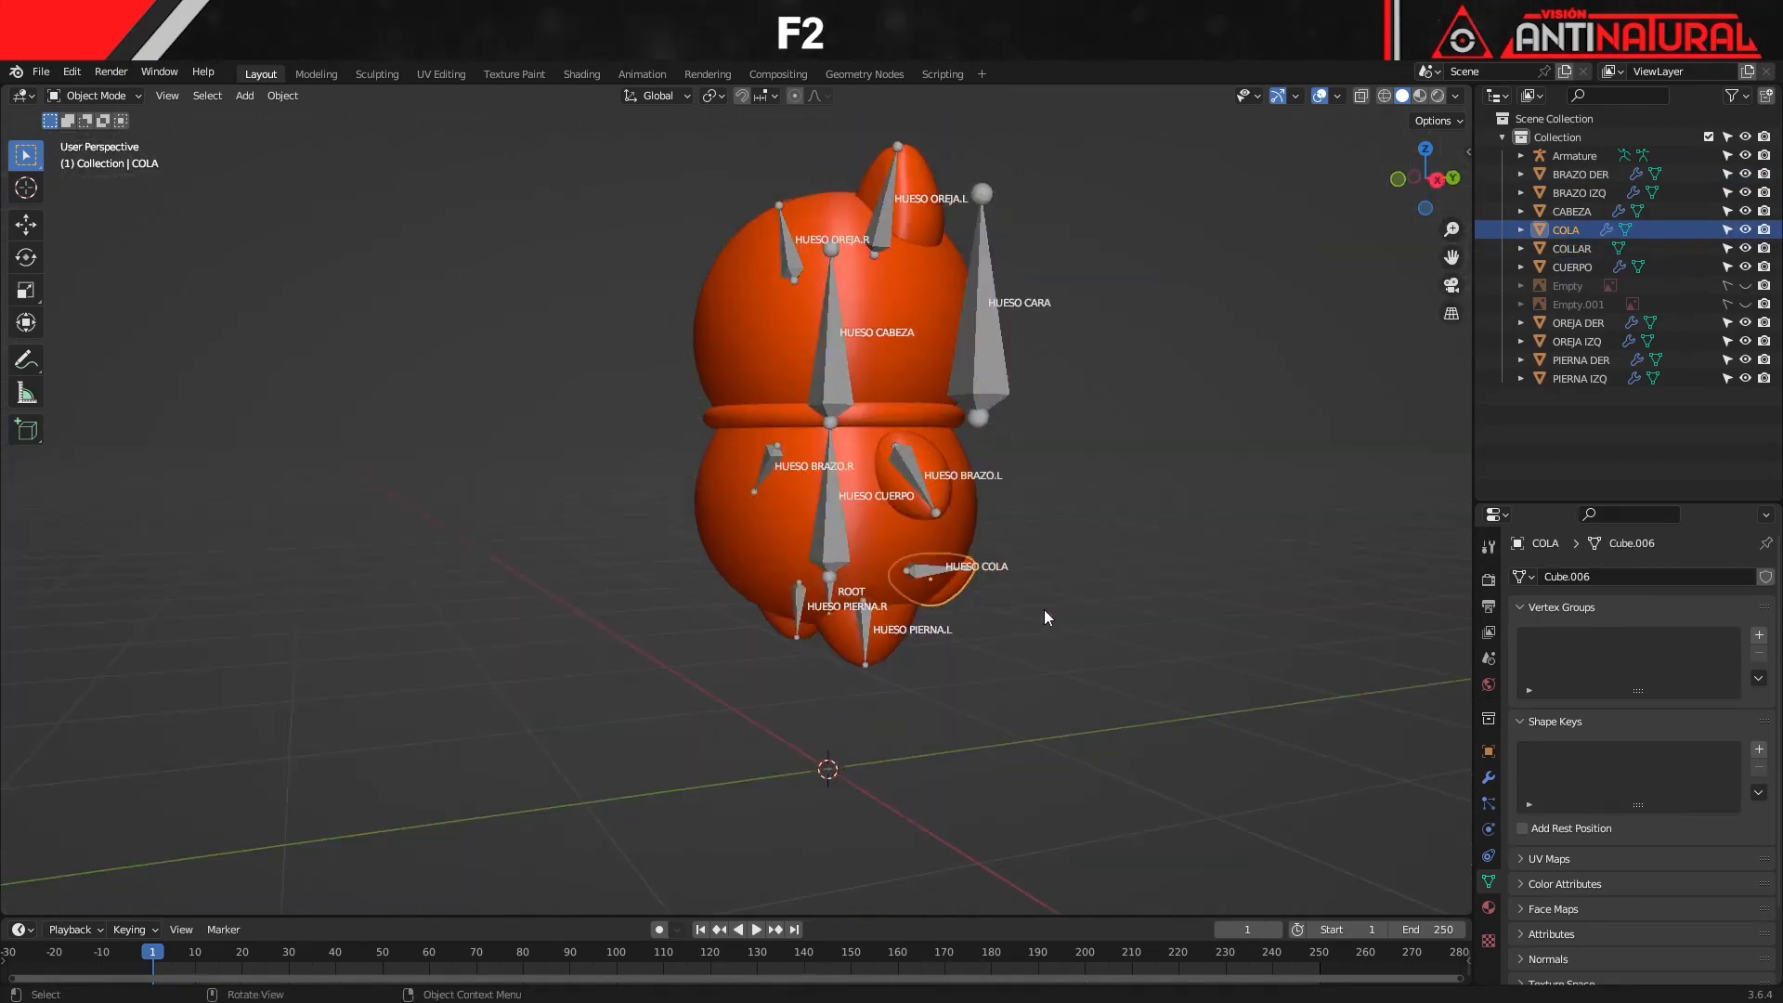
click(1570, 157)
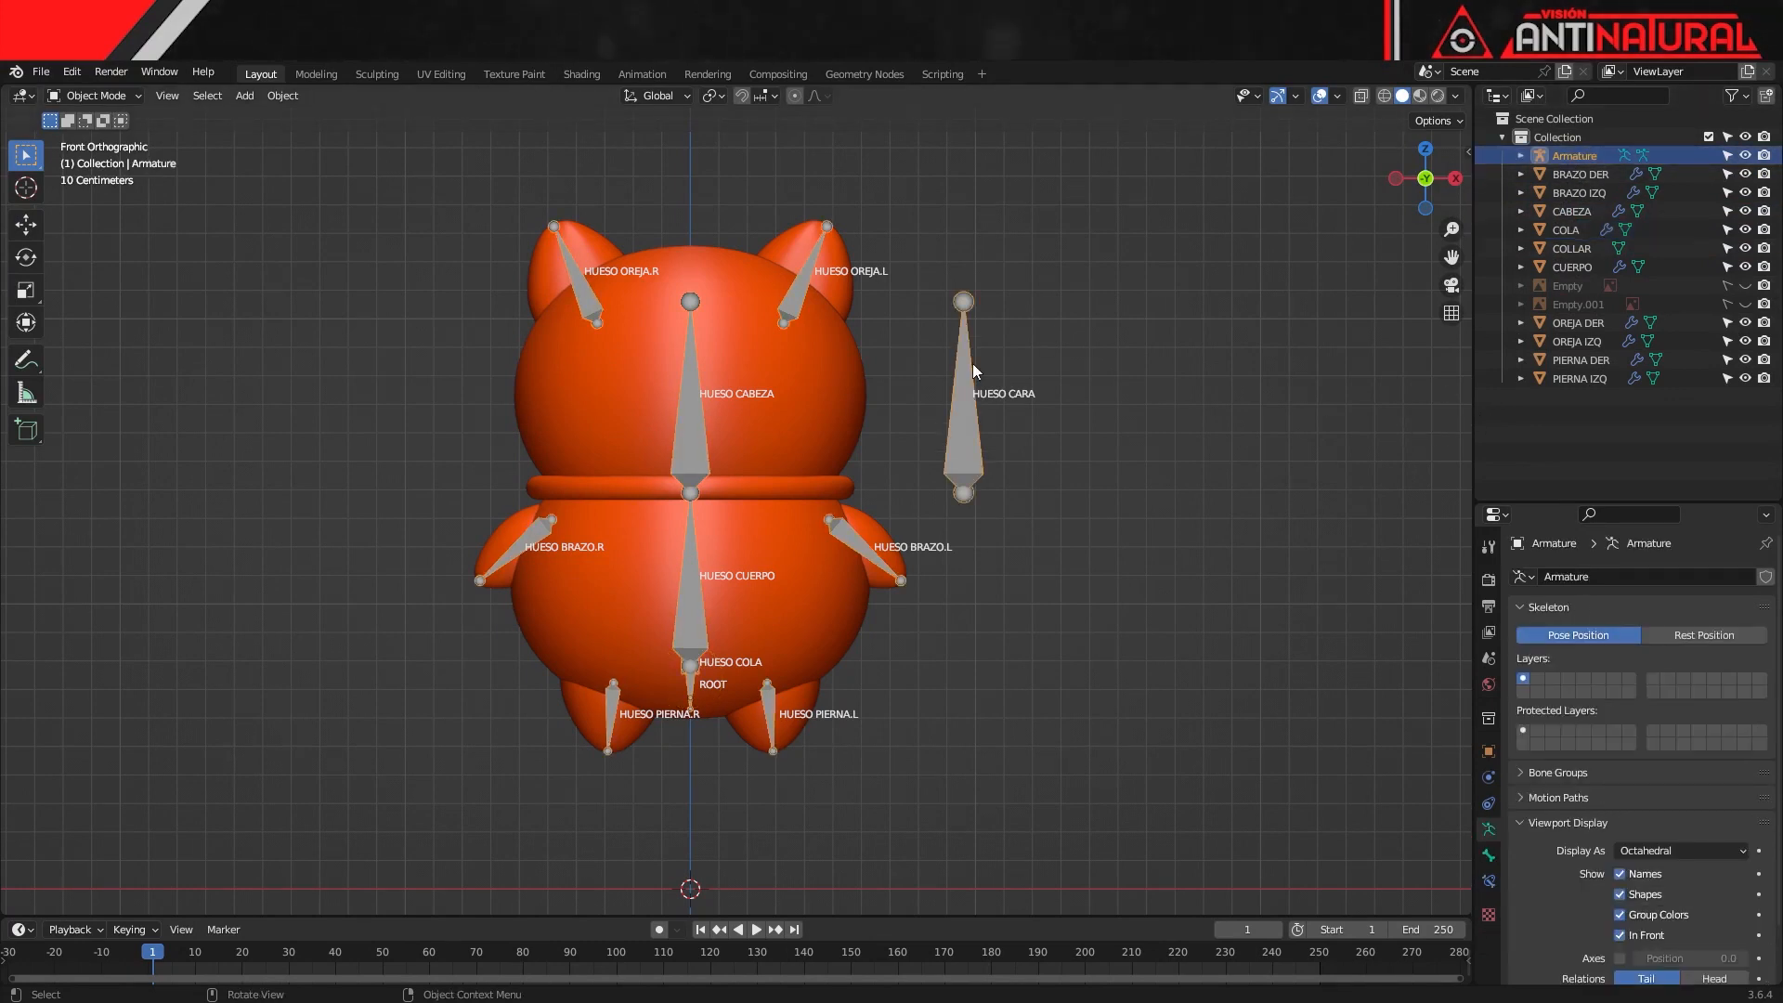
key(F2)
text(ESQ GATO)
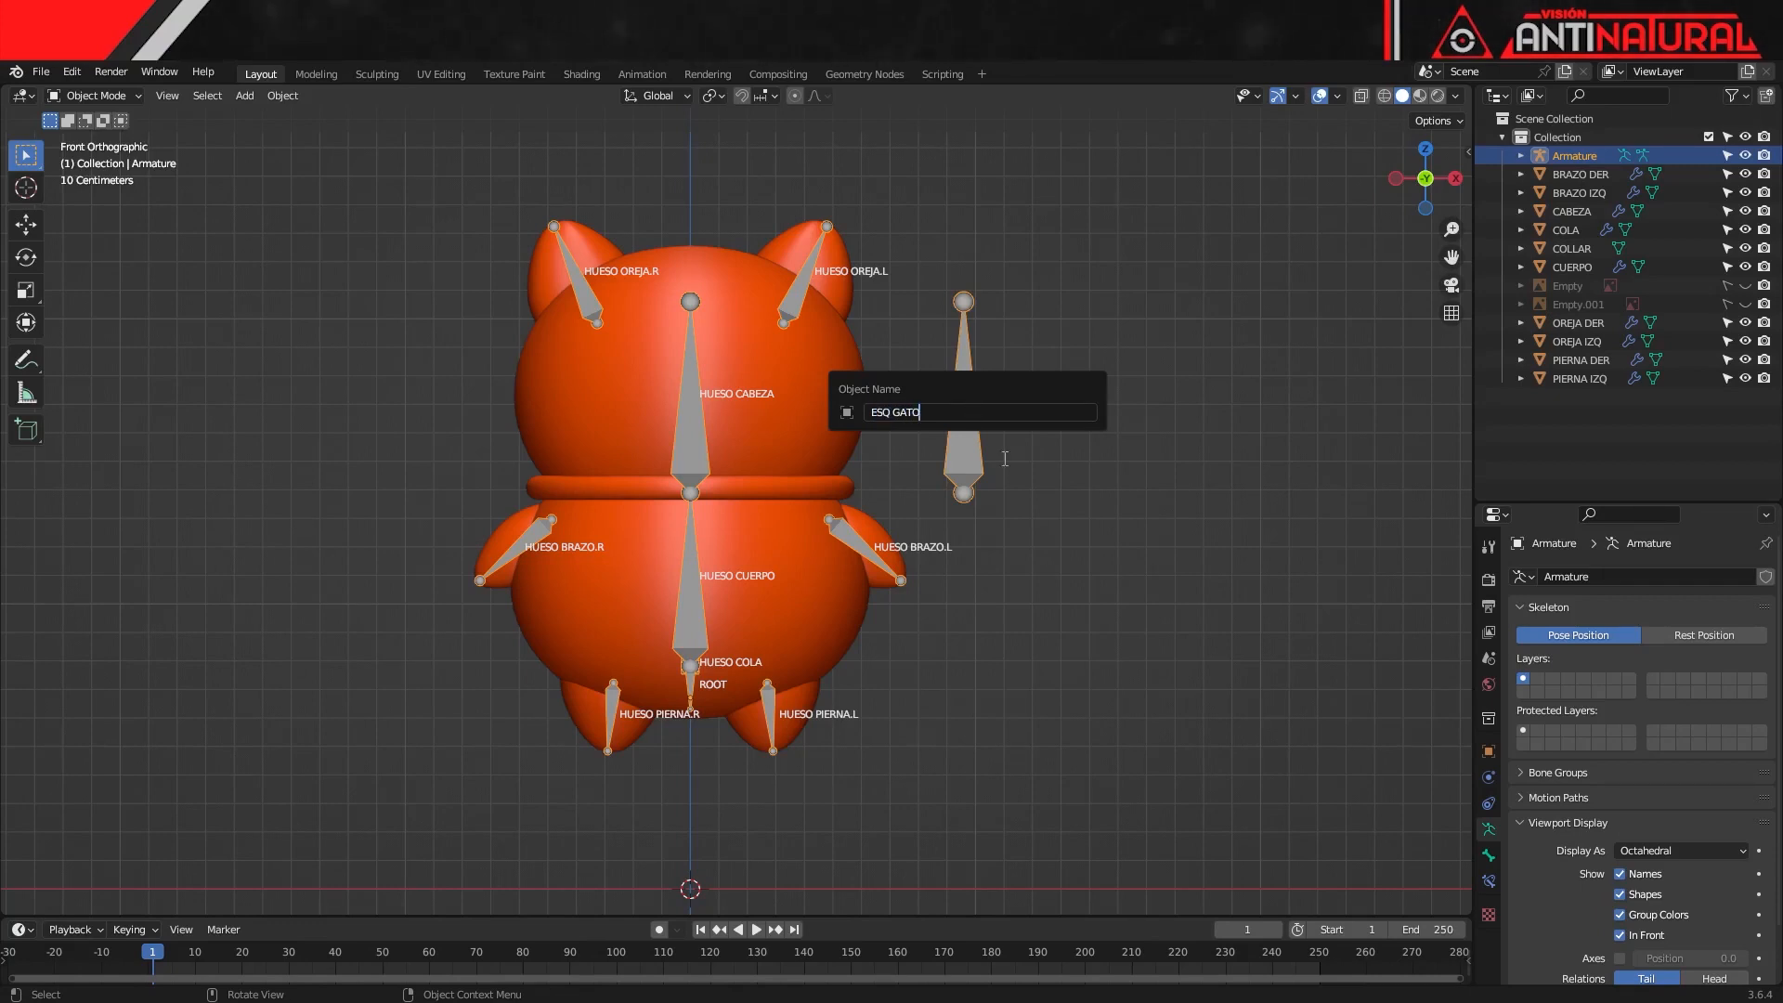
key(Return)
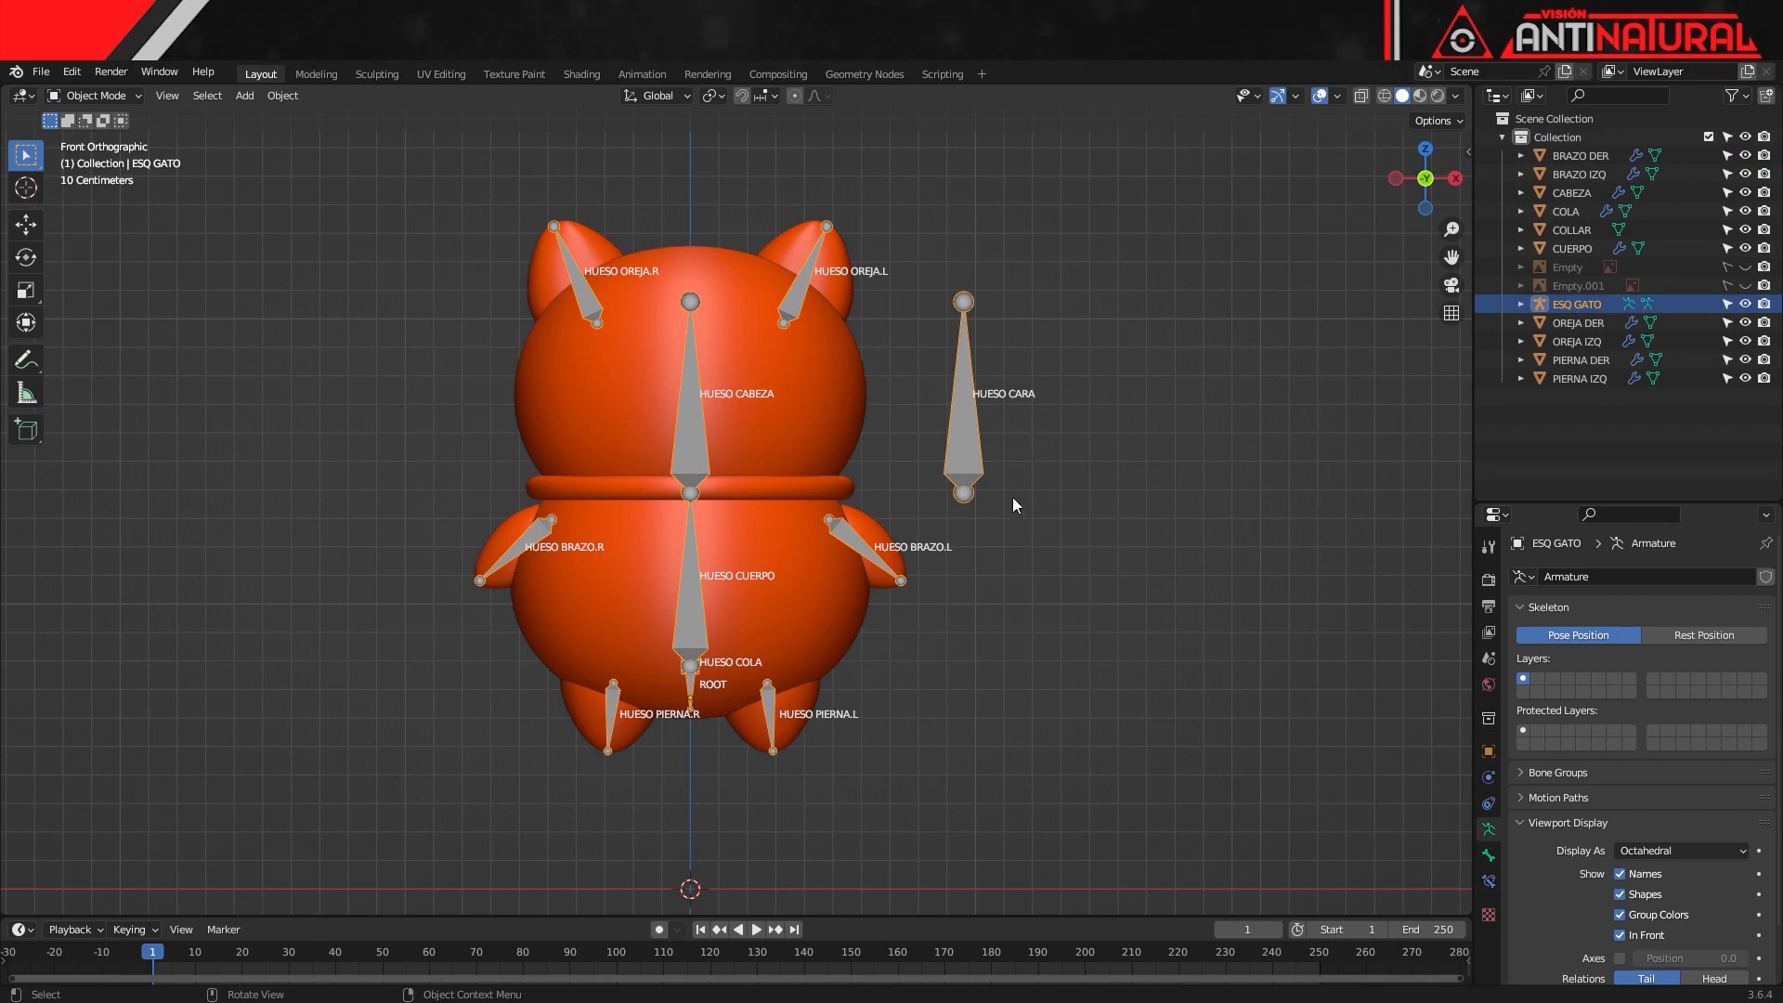
Parent the CABEZA mesh to the ESQ GATO armature using Armature Deform With Empty Groups
shift+middle_drag(1029, 516, 1063, 554)
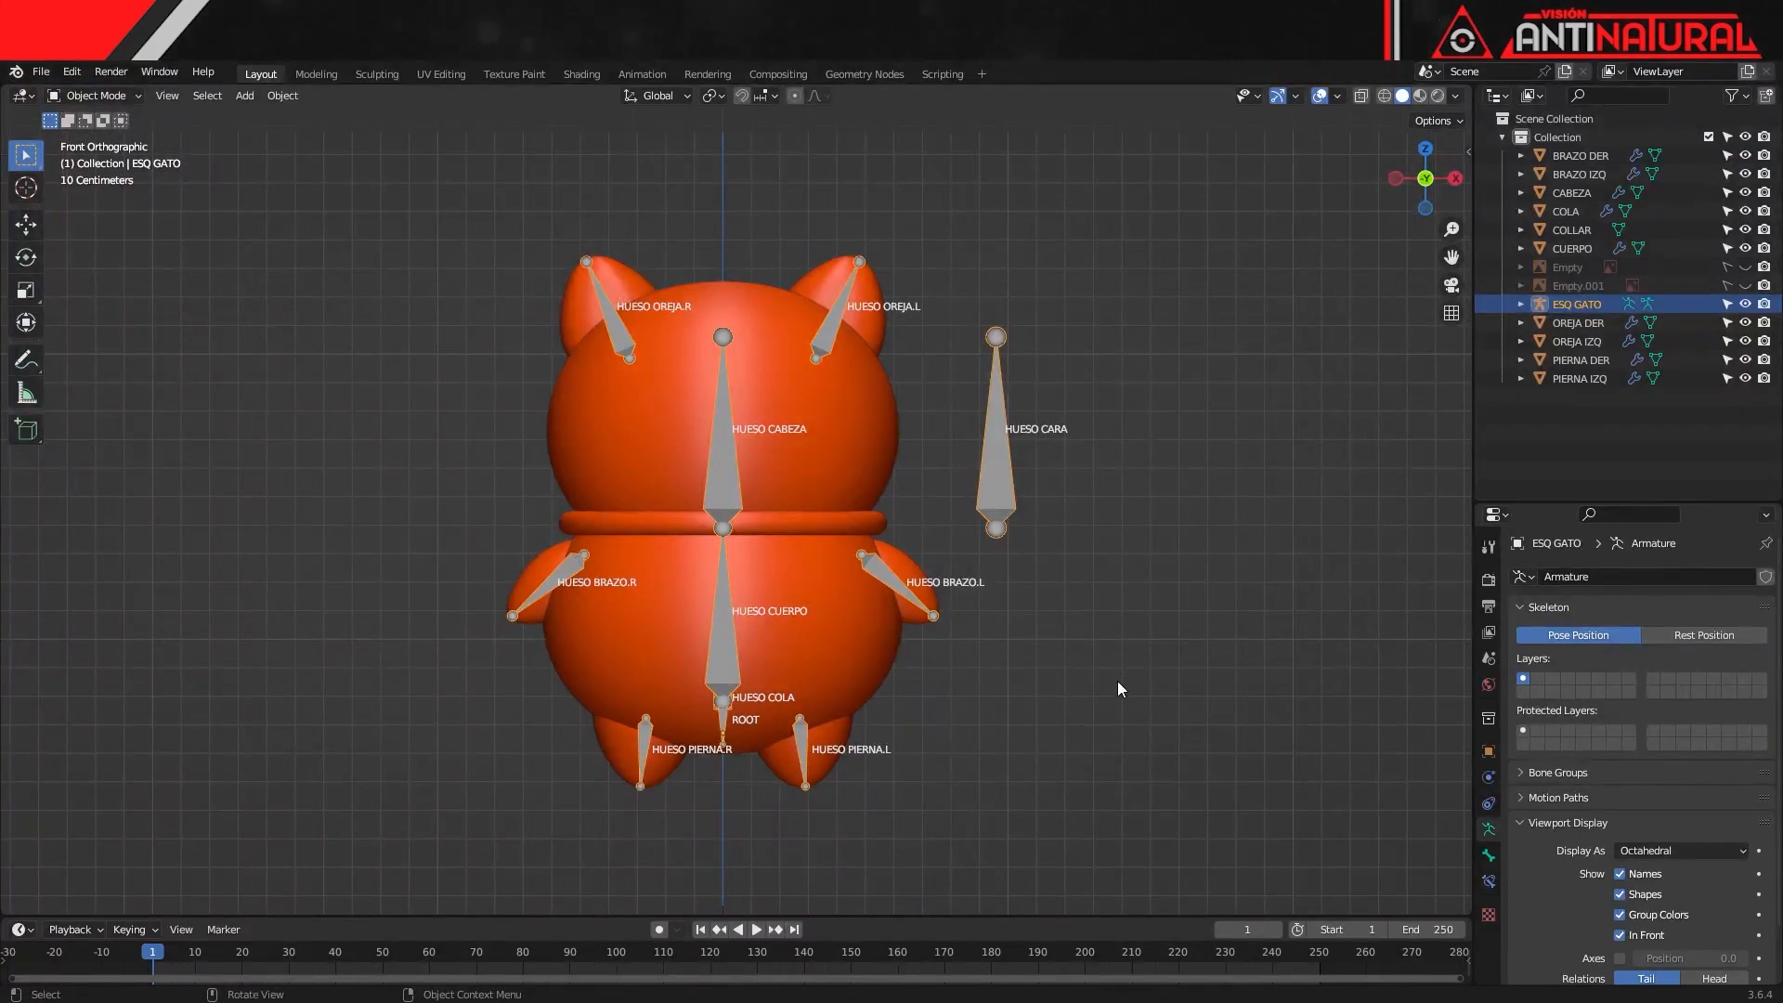
click(964, 532)
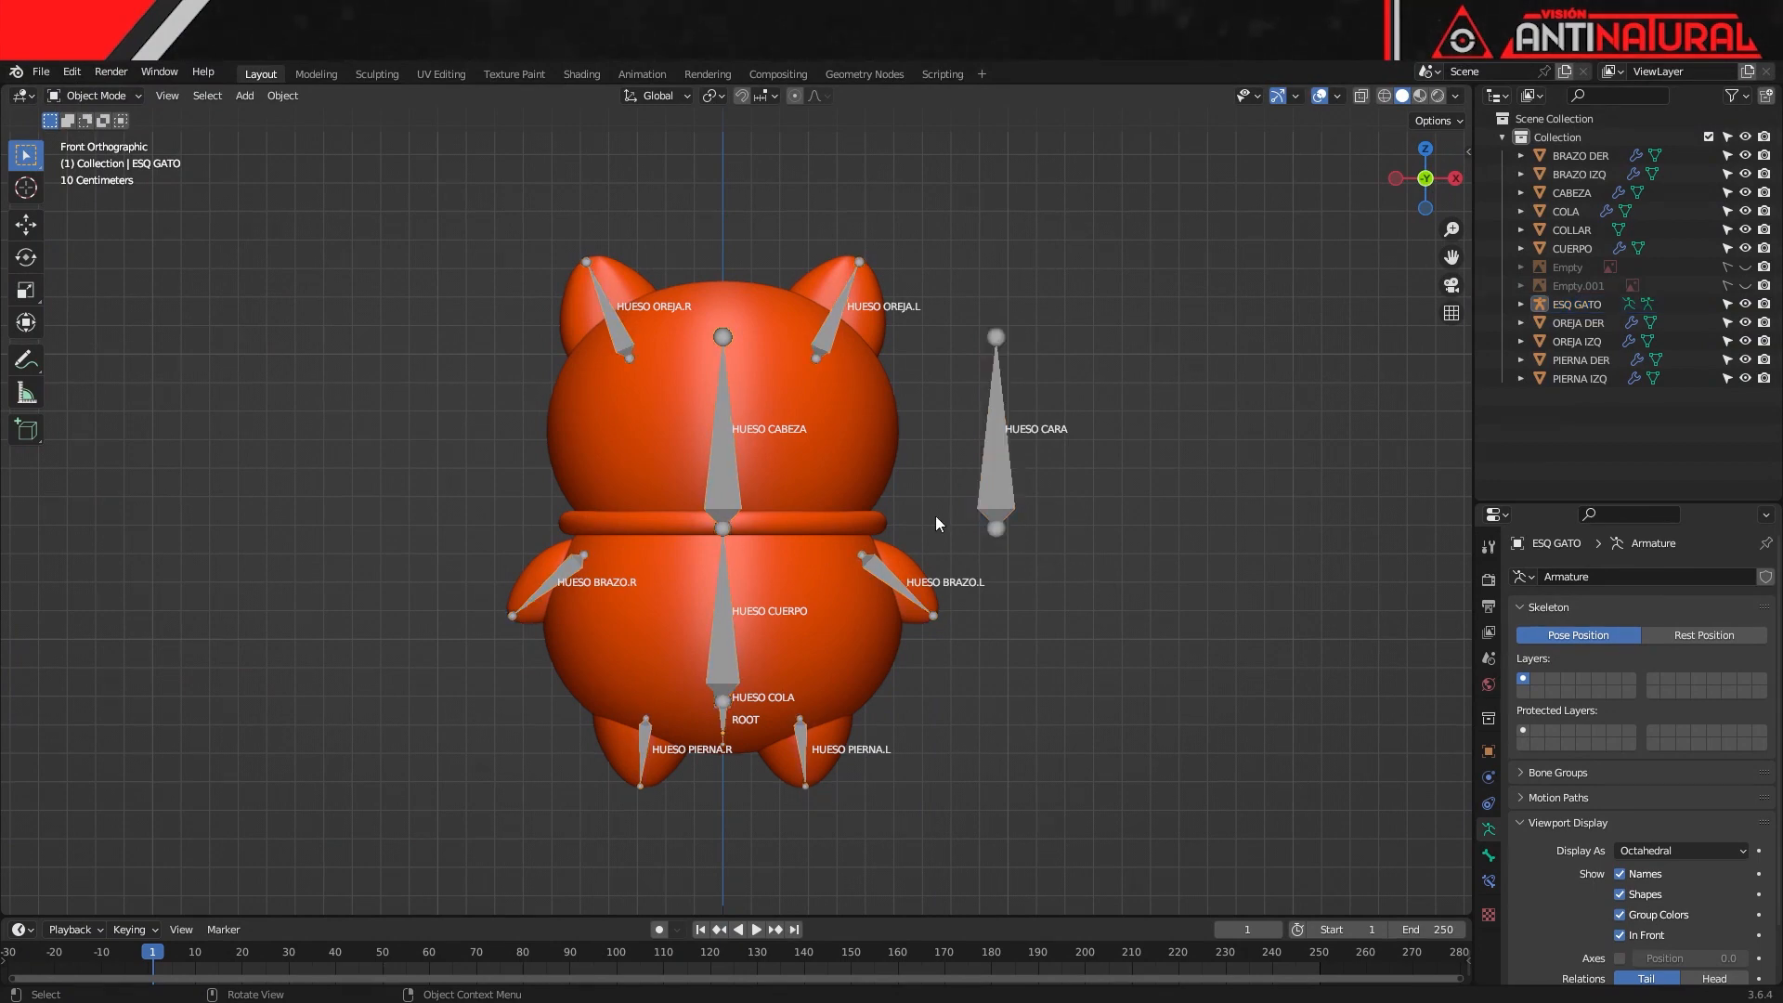
click(874, 449)
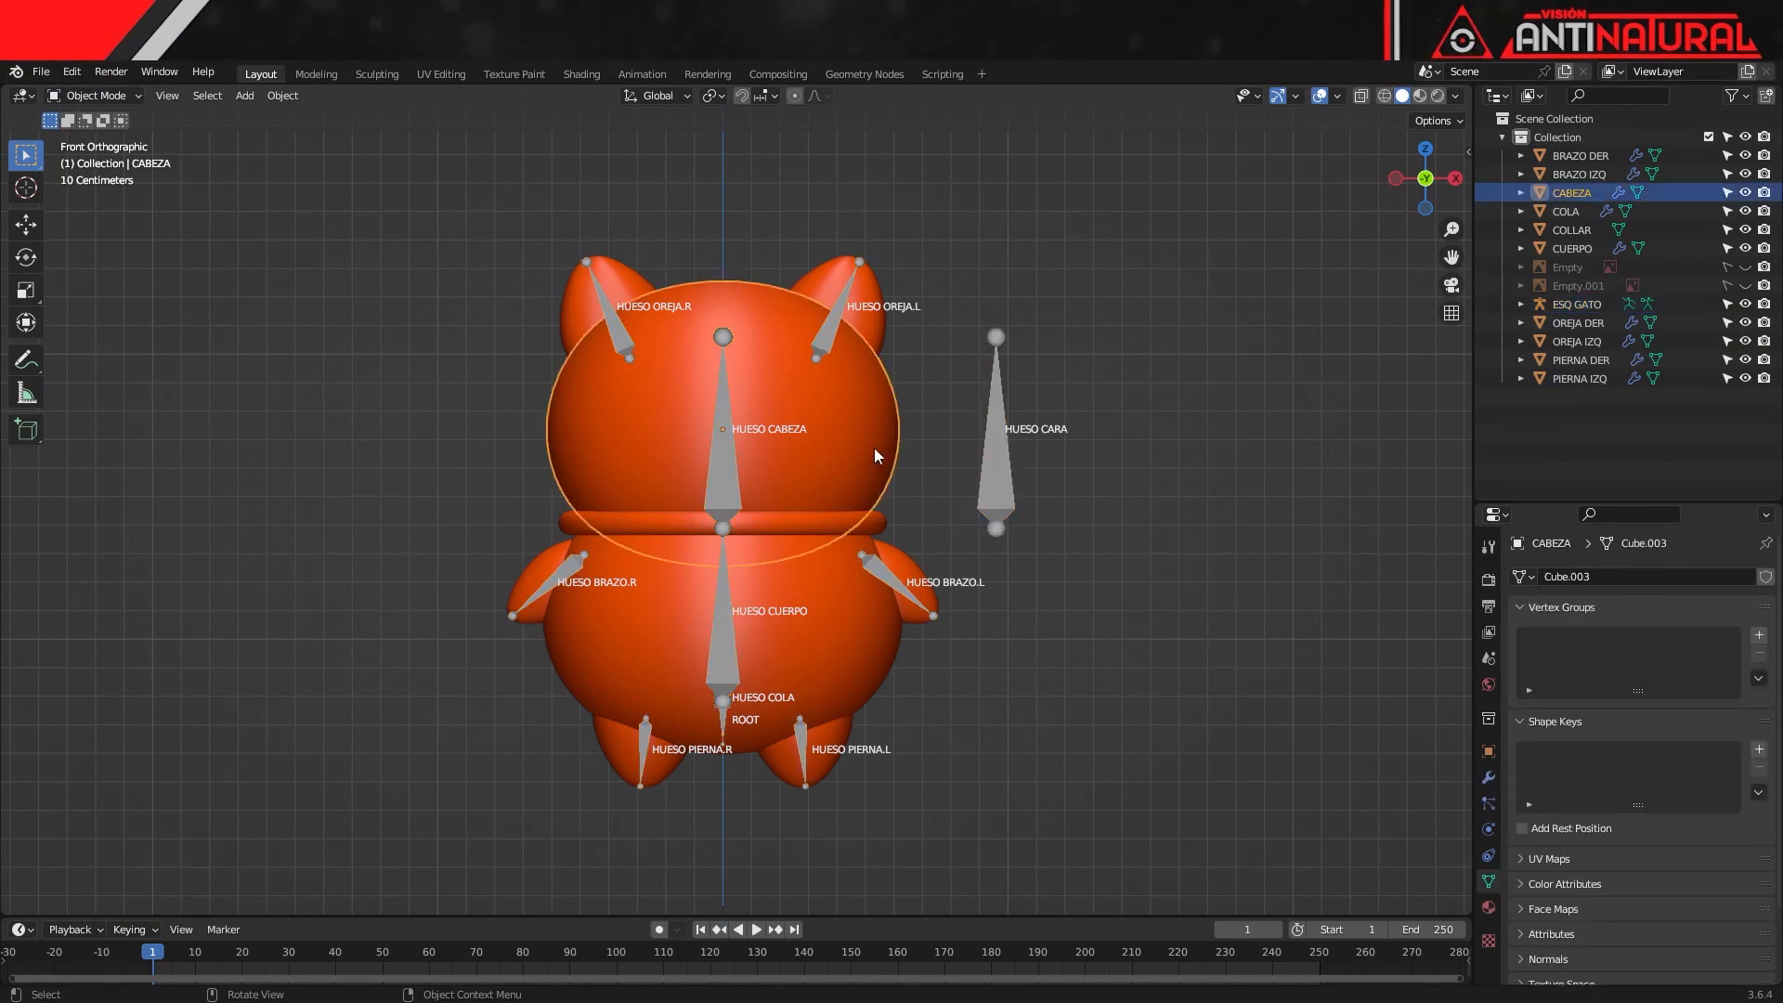
shift+click(734, 479)
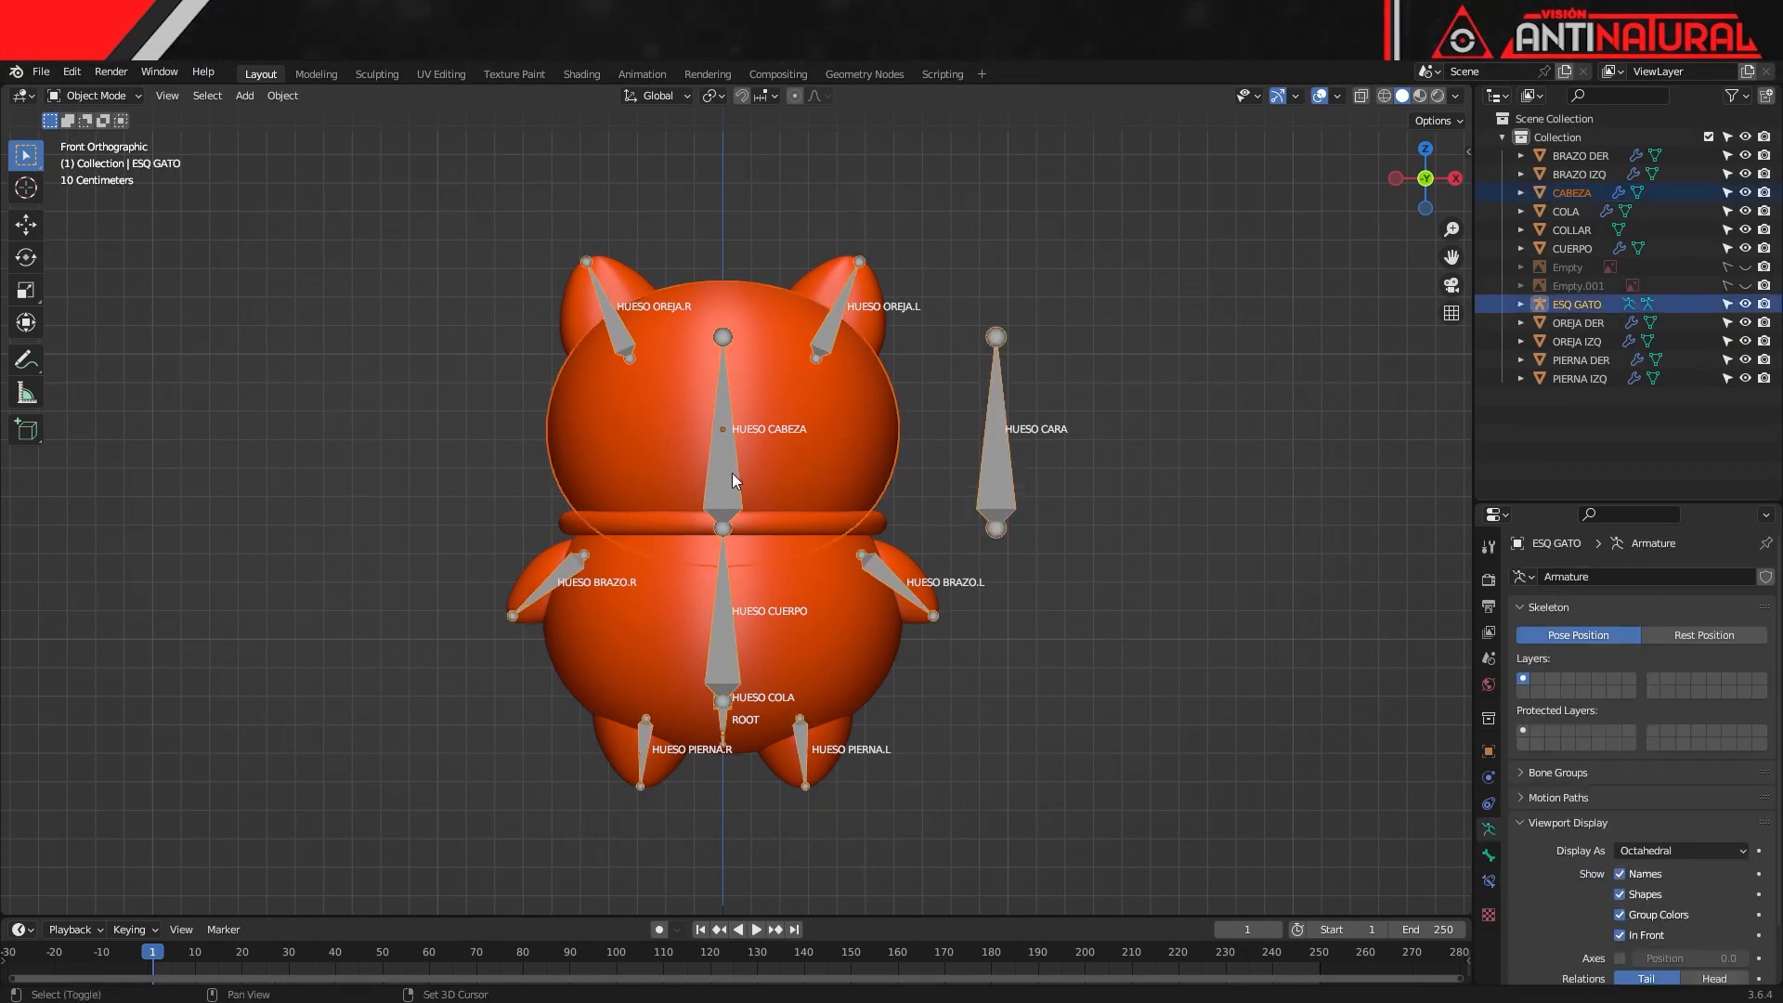
key(ctrl+p)
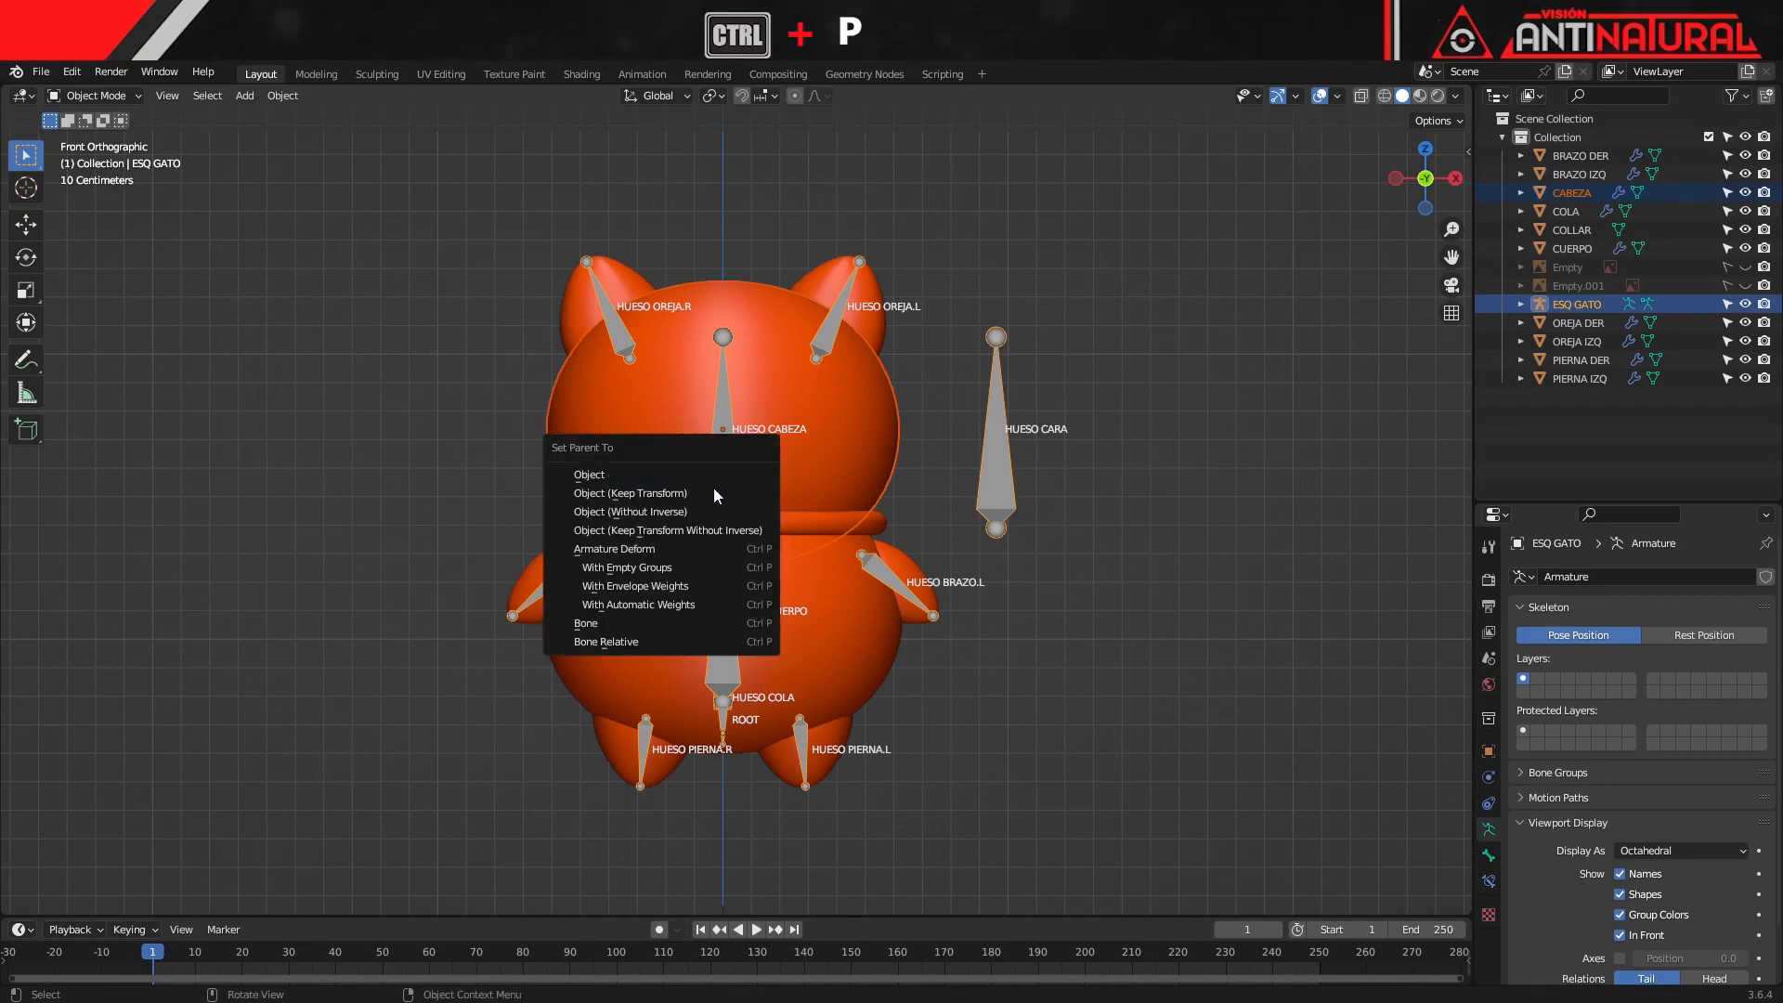
click(686, 566)
click(956, 450)
Parent both ears, both arms, both legs, the collar and the tail to the ESQ GATO armature With Empty Groups
click(872, 284)
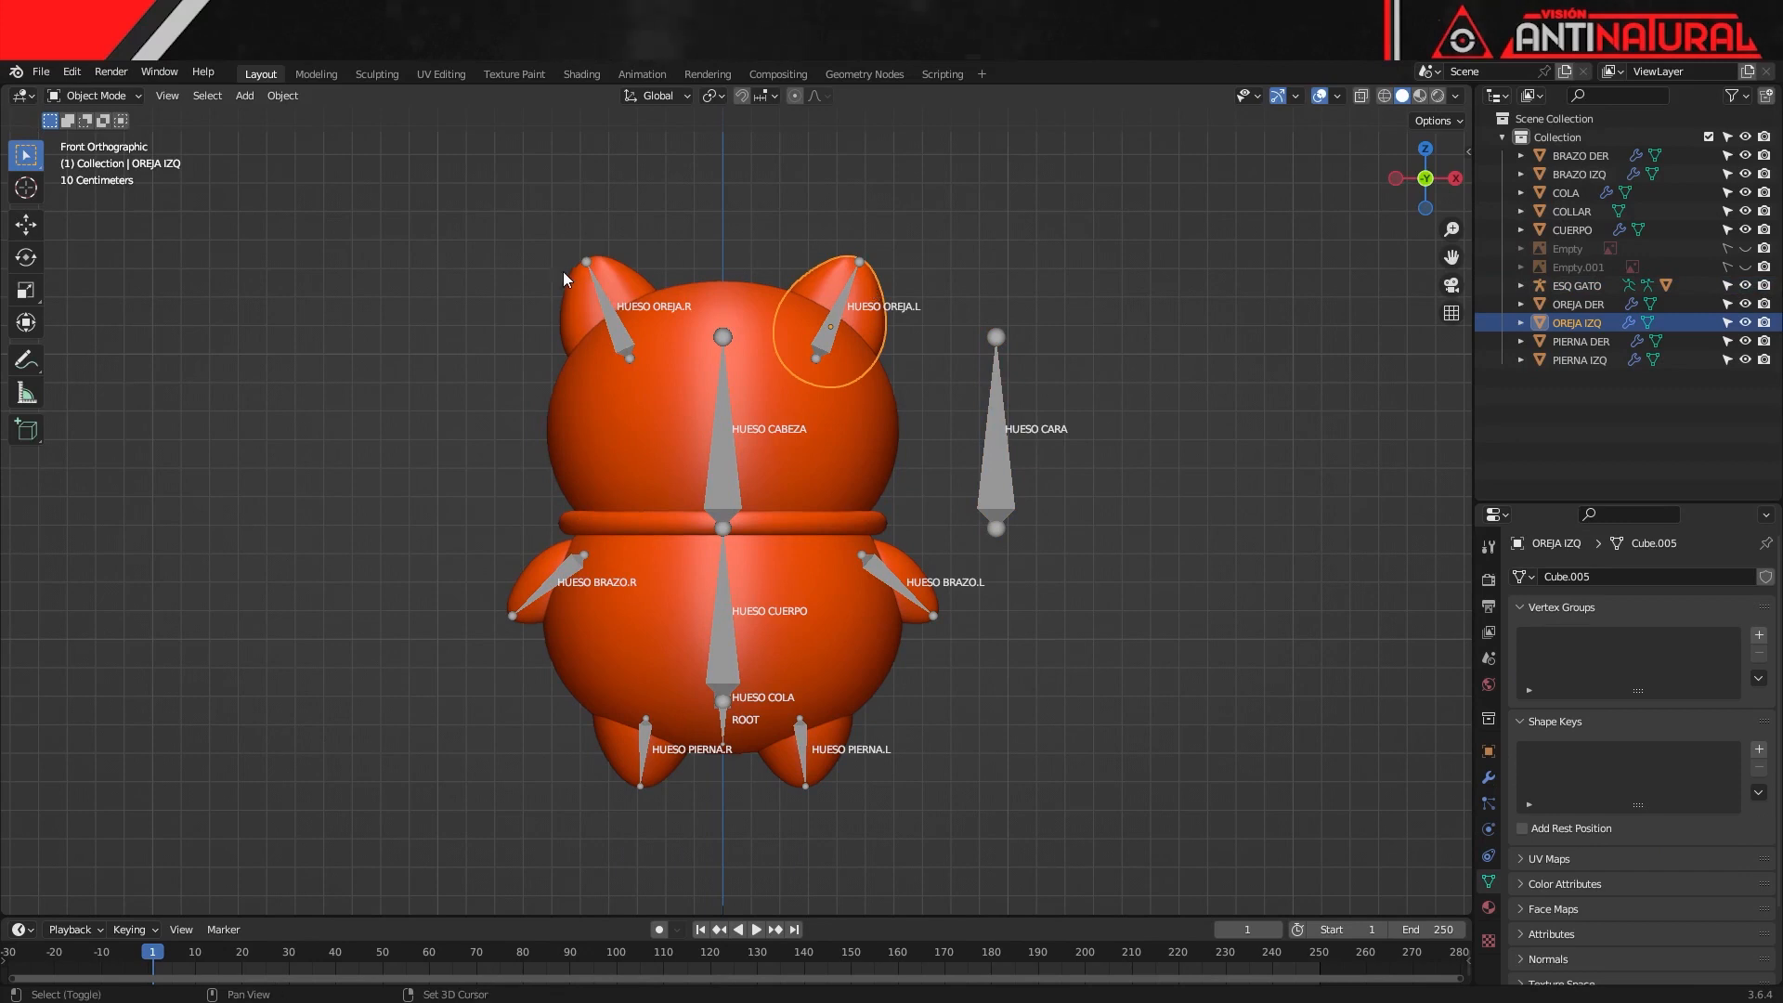
shift+click(572, 342)
shift+click(535, 570)
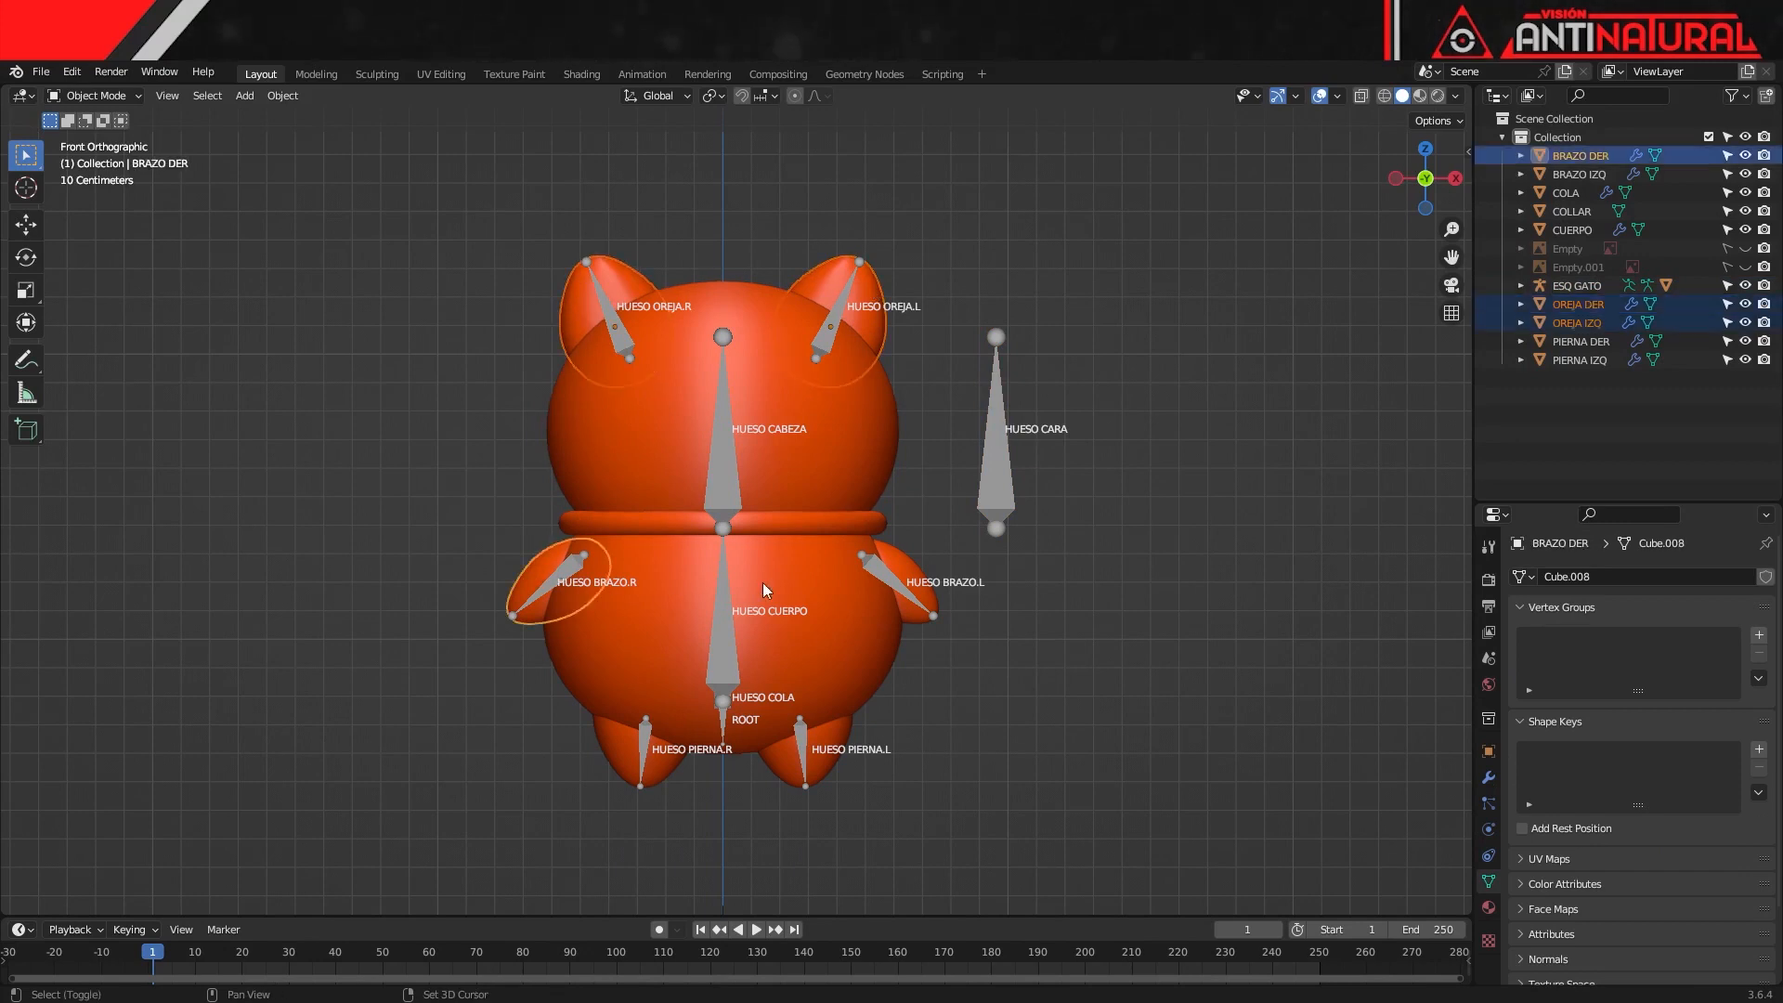
shift+click(900, 564)
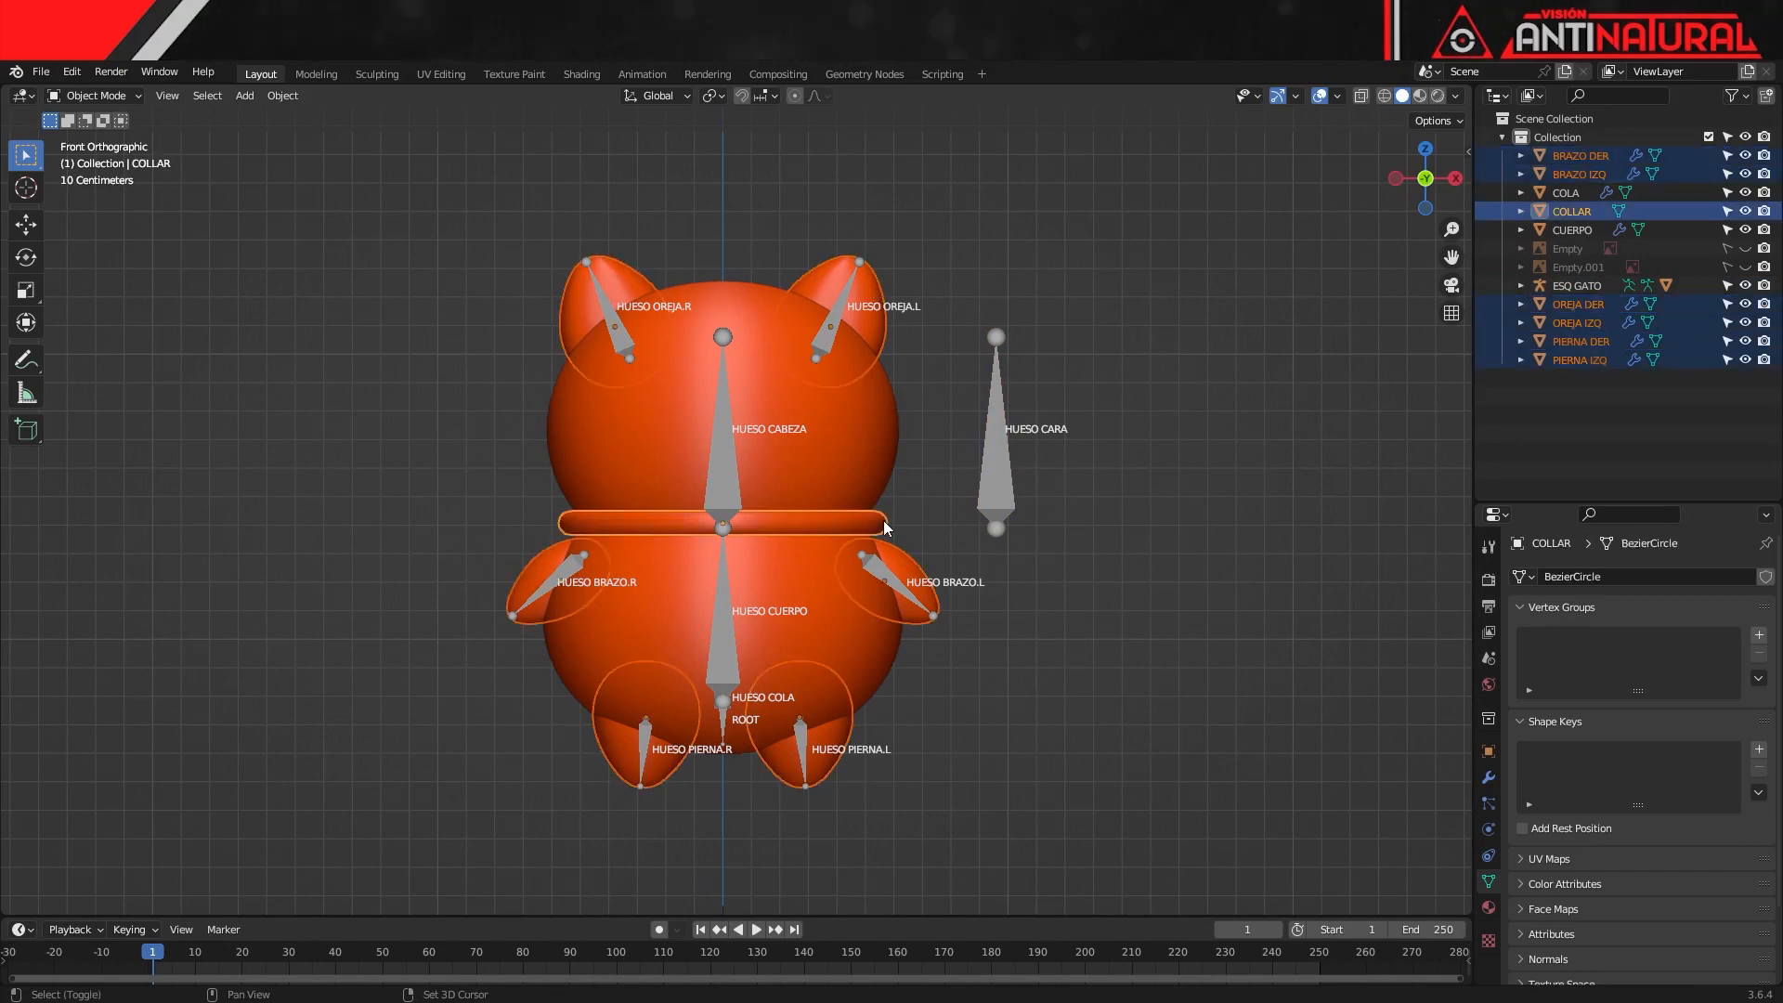
key(KP_3)
shift+click(734, 710)
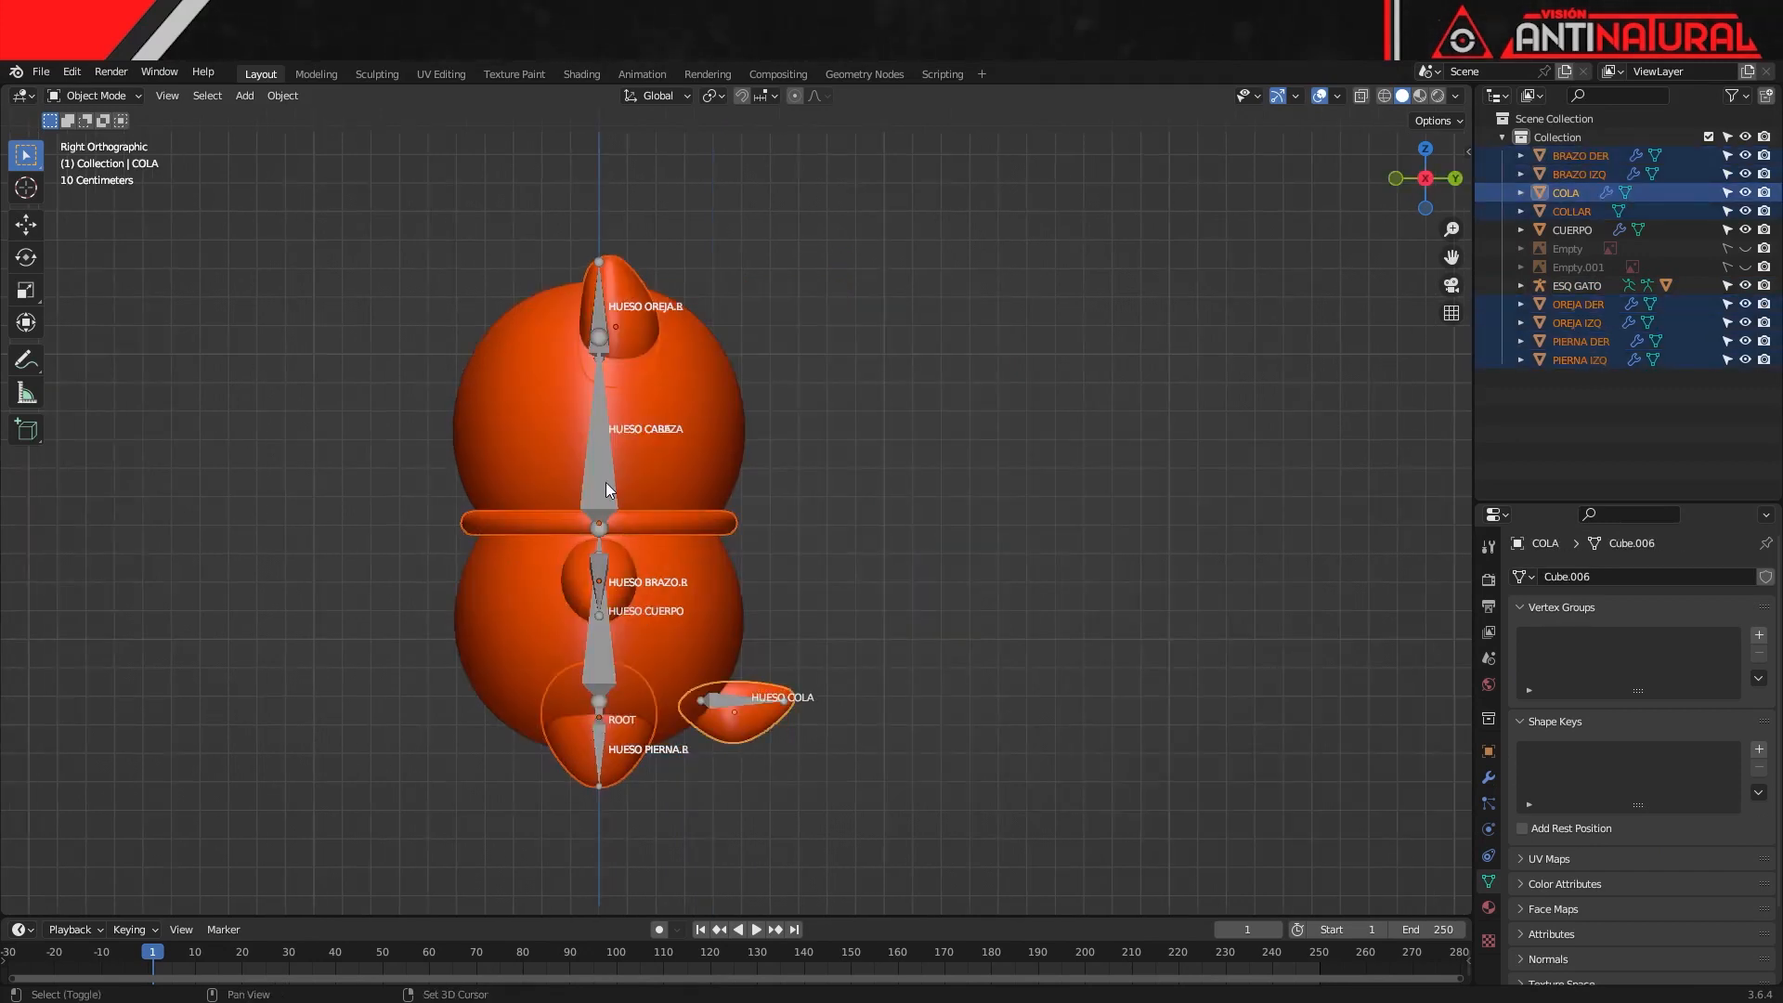
shift+click(603, 484)
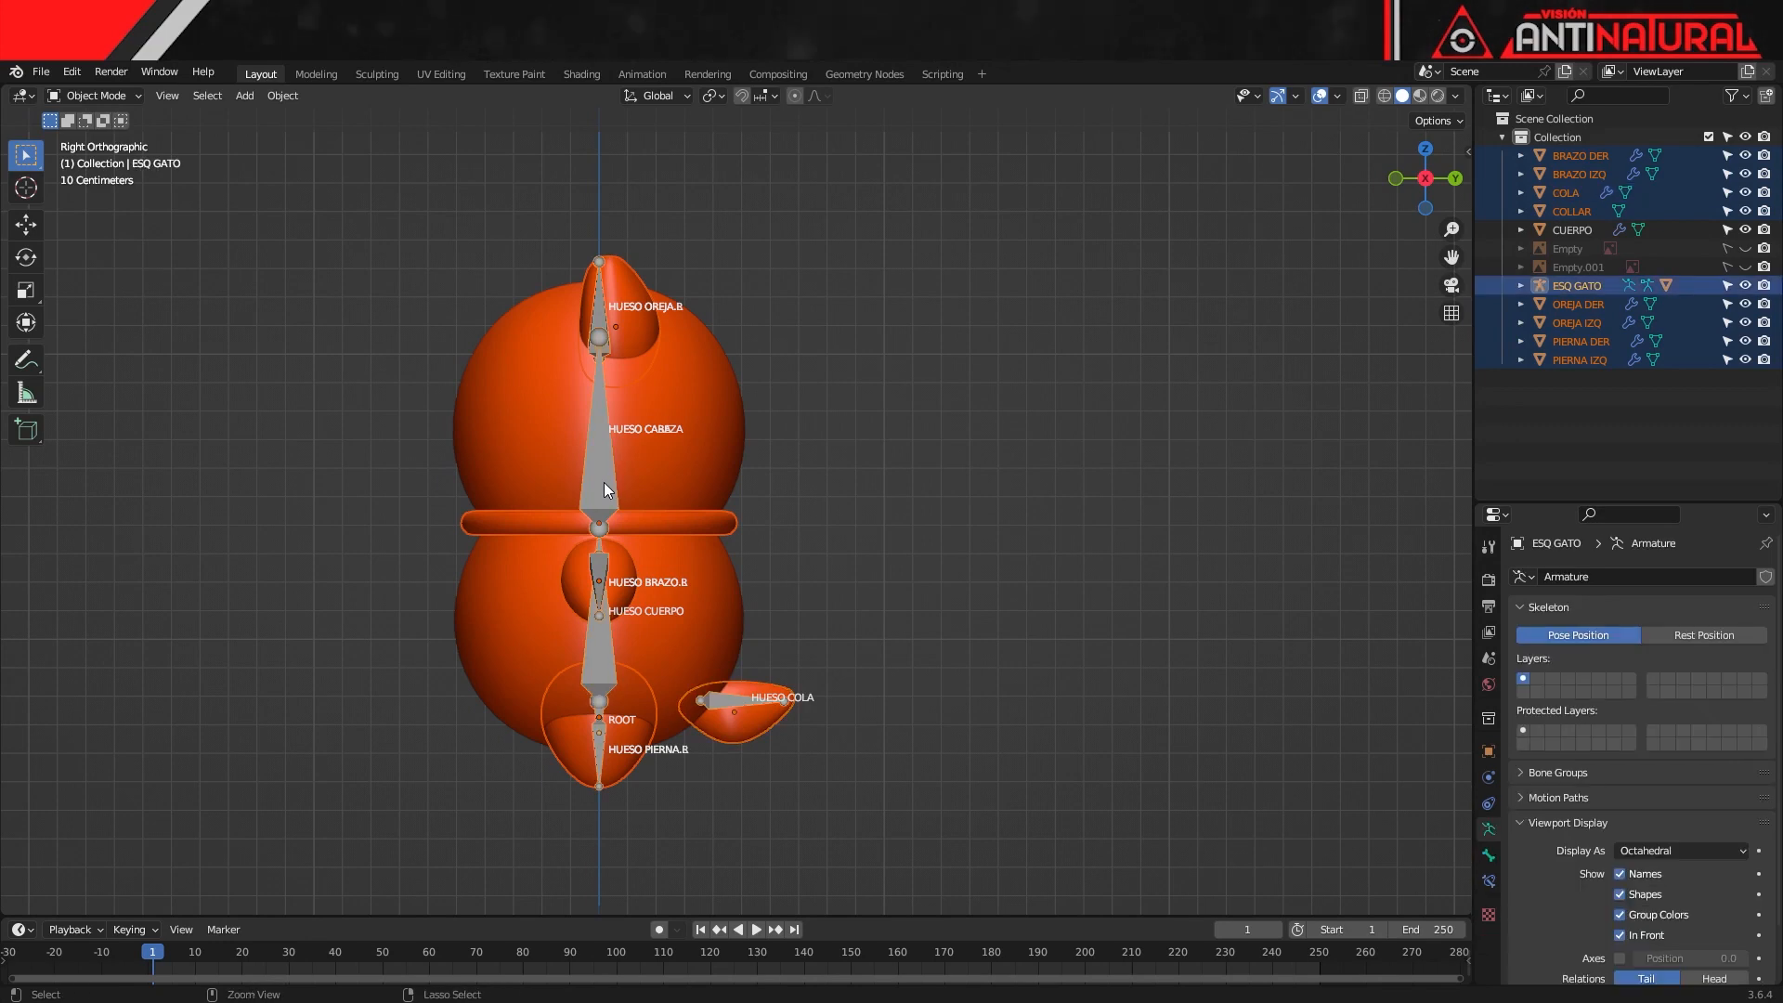
key(ctrl+p)
click(604, 482)
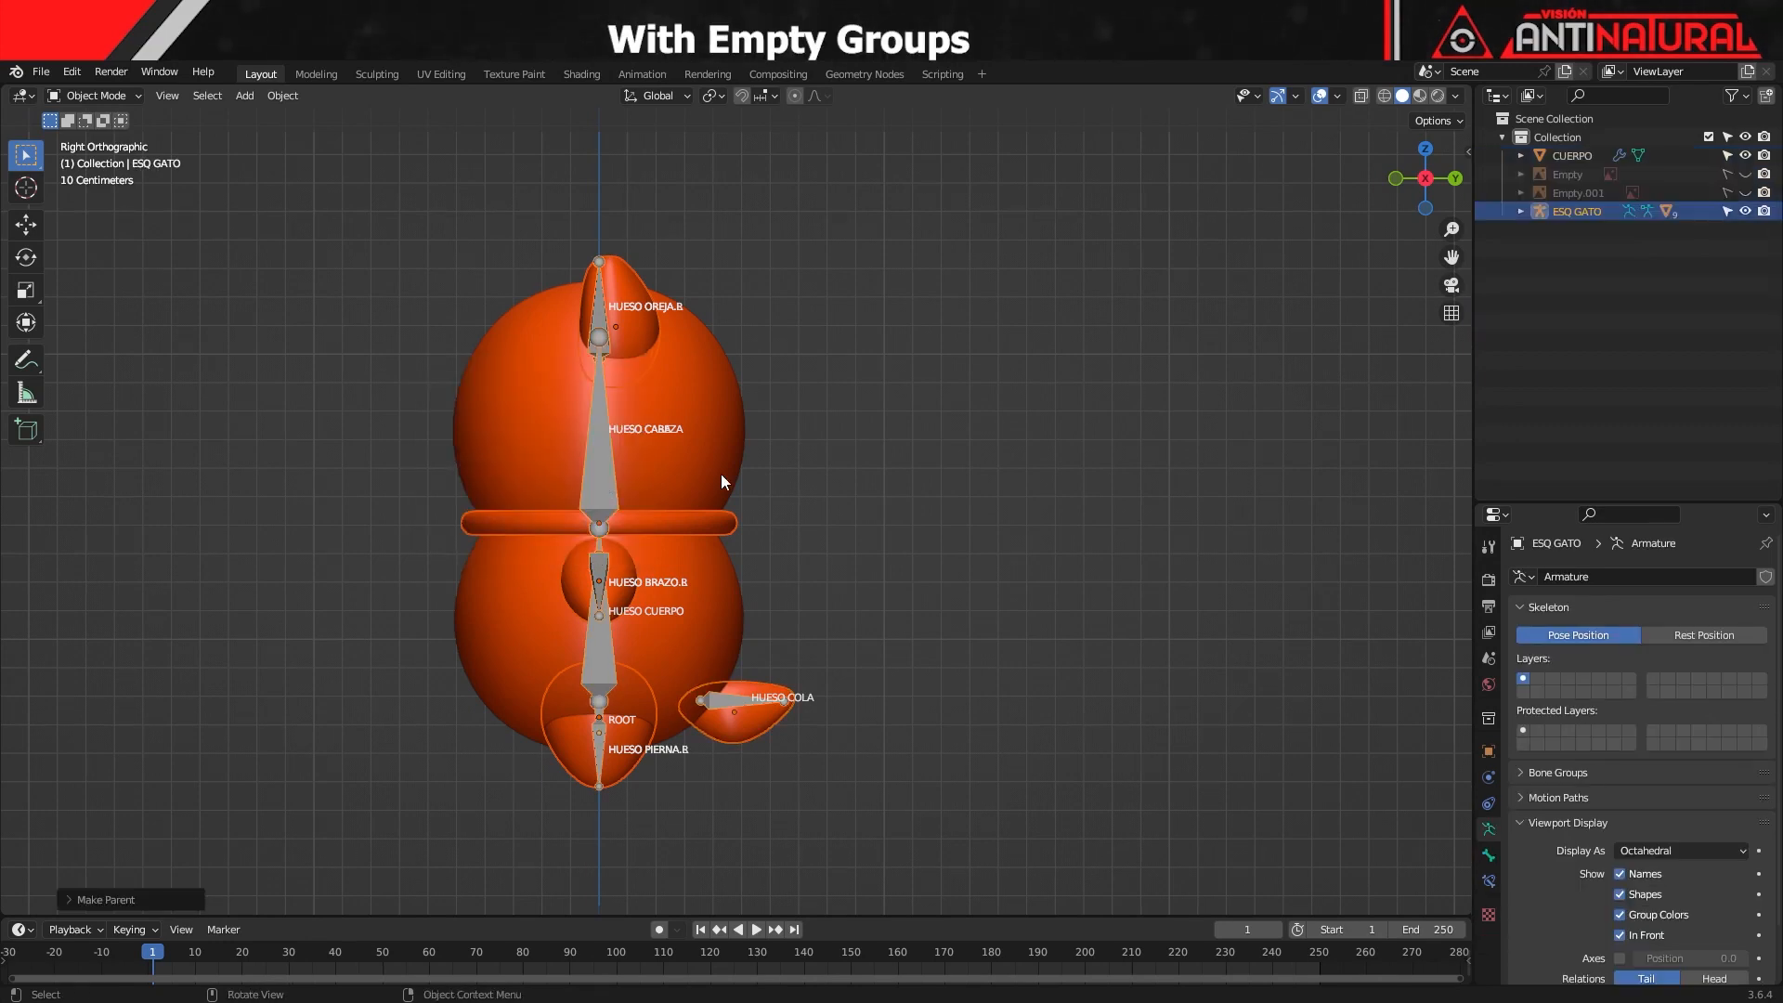
click(881, 491)
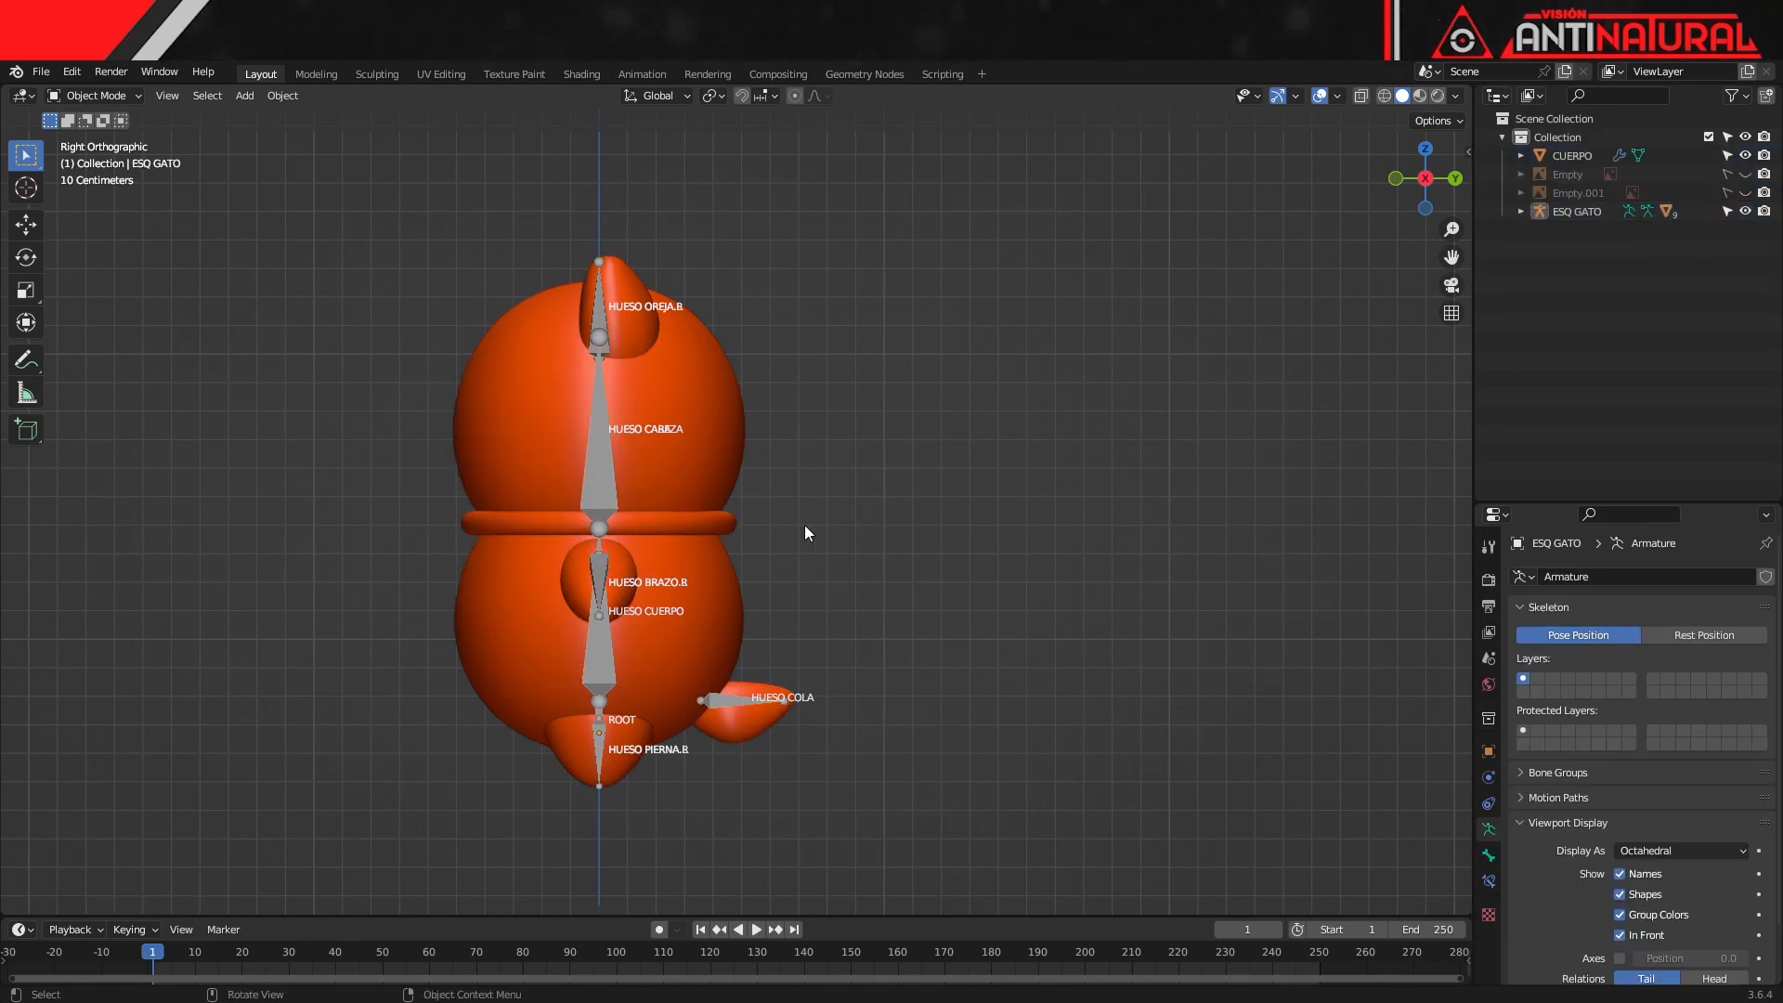
Examine the vertex group lists of the head mesh and the PIERNA IZQ leg mesh
click(734, 436)
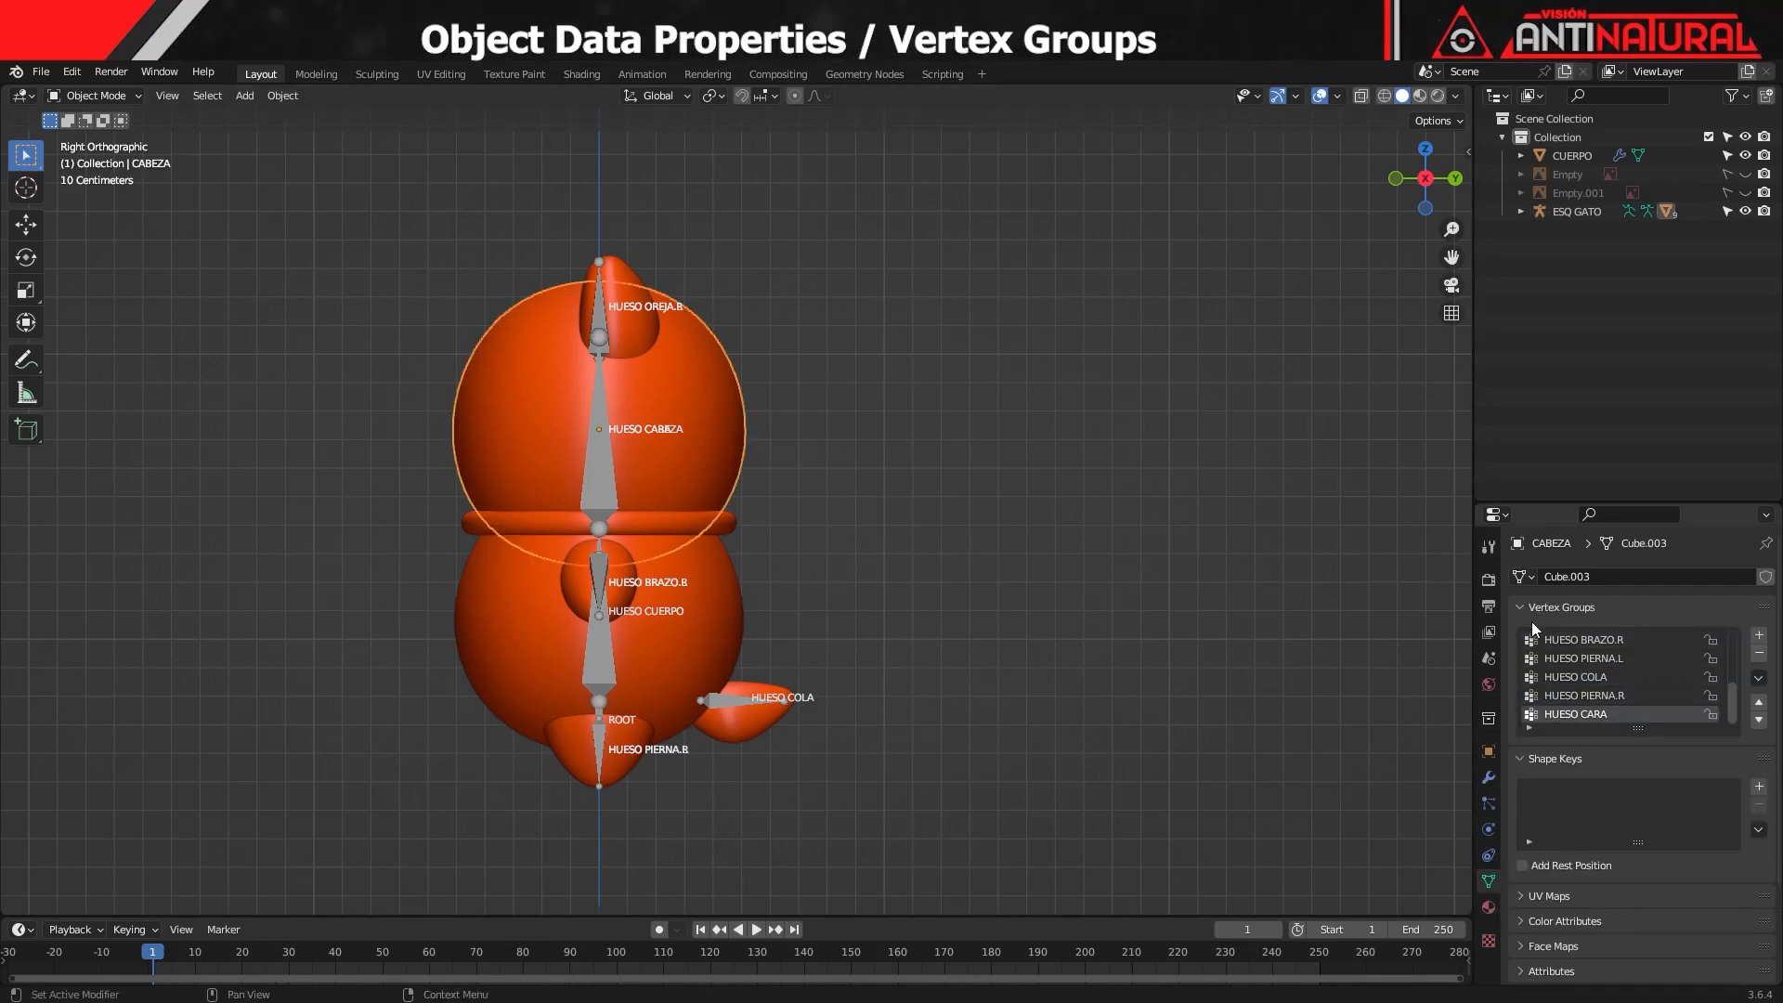
scroll(1728, 673, up, 5)
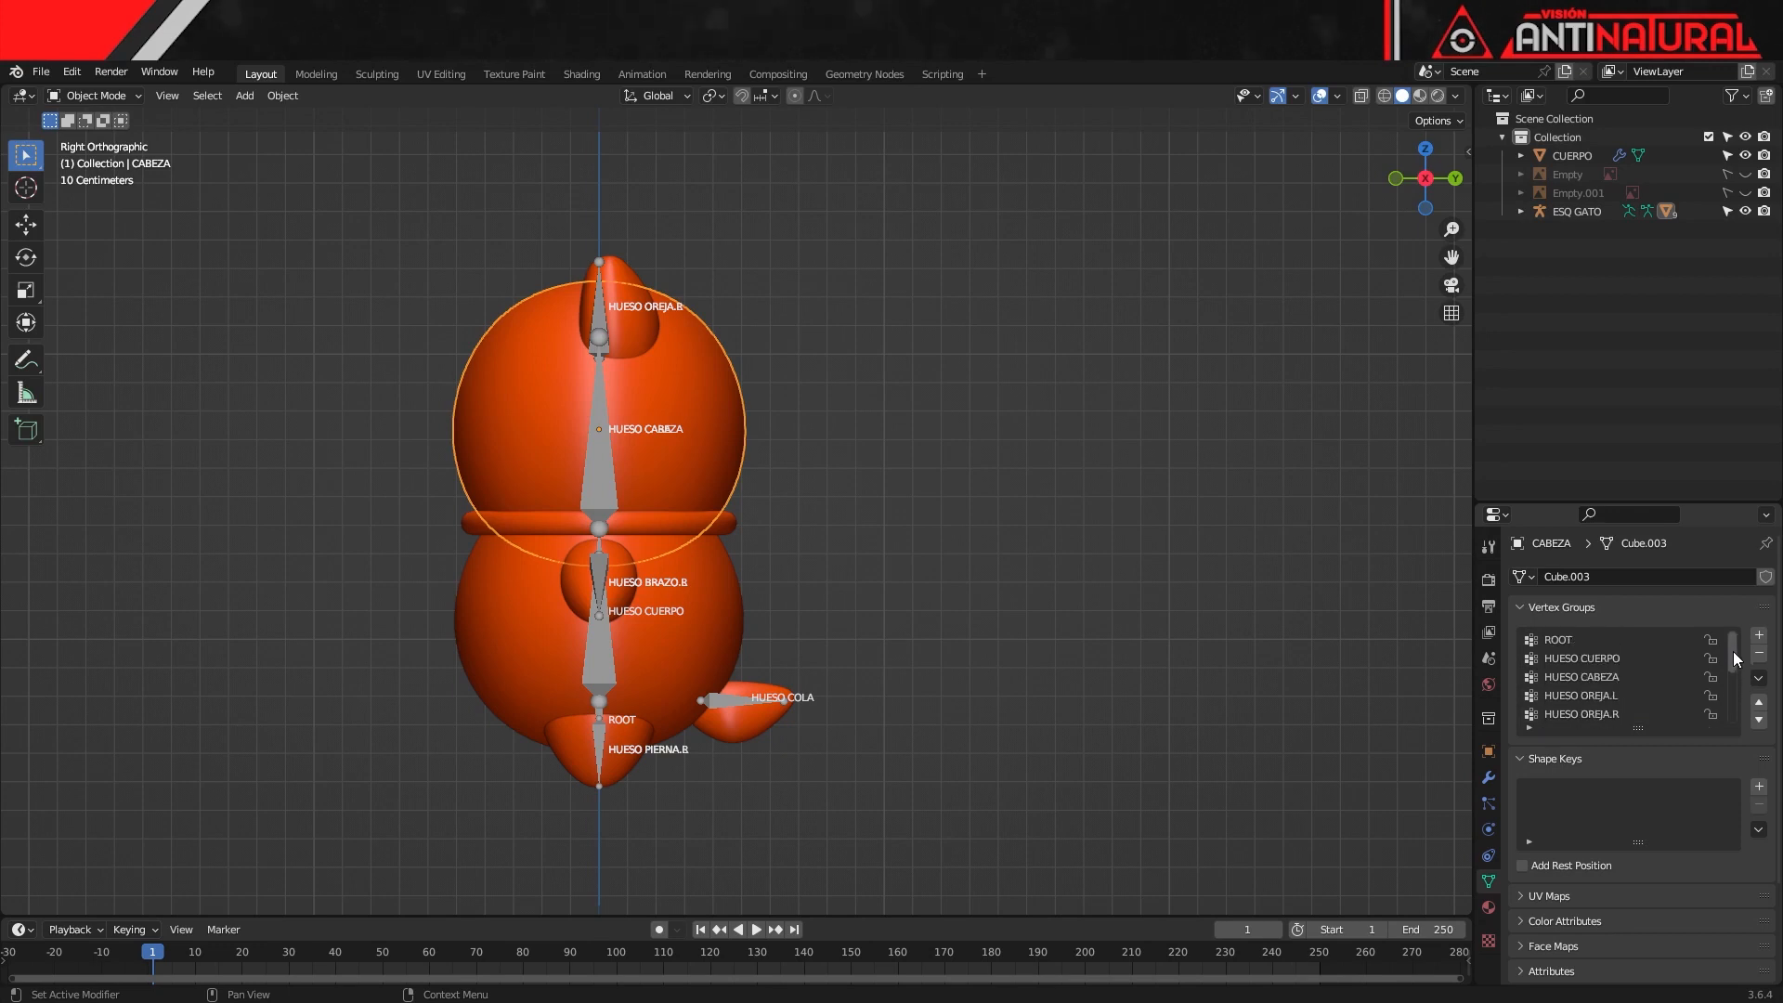
drag(1735, 653, 1734, 713)
click(587, 767)
mouse_move(1734, 706)
mouse_down()
mouse_move(1735, 653)
mouse_move(1735, 711)
mouse_up()
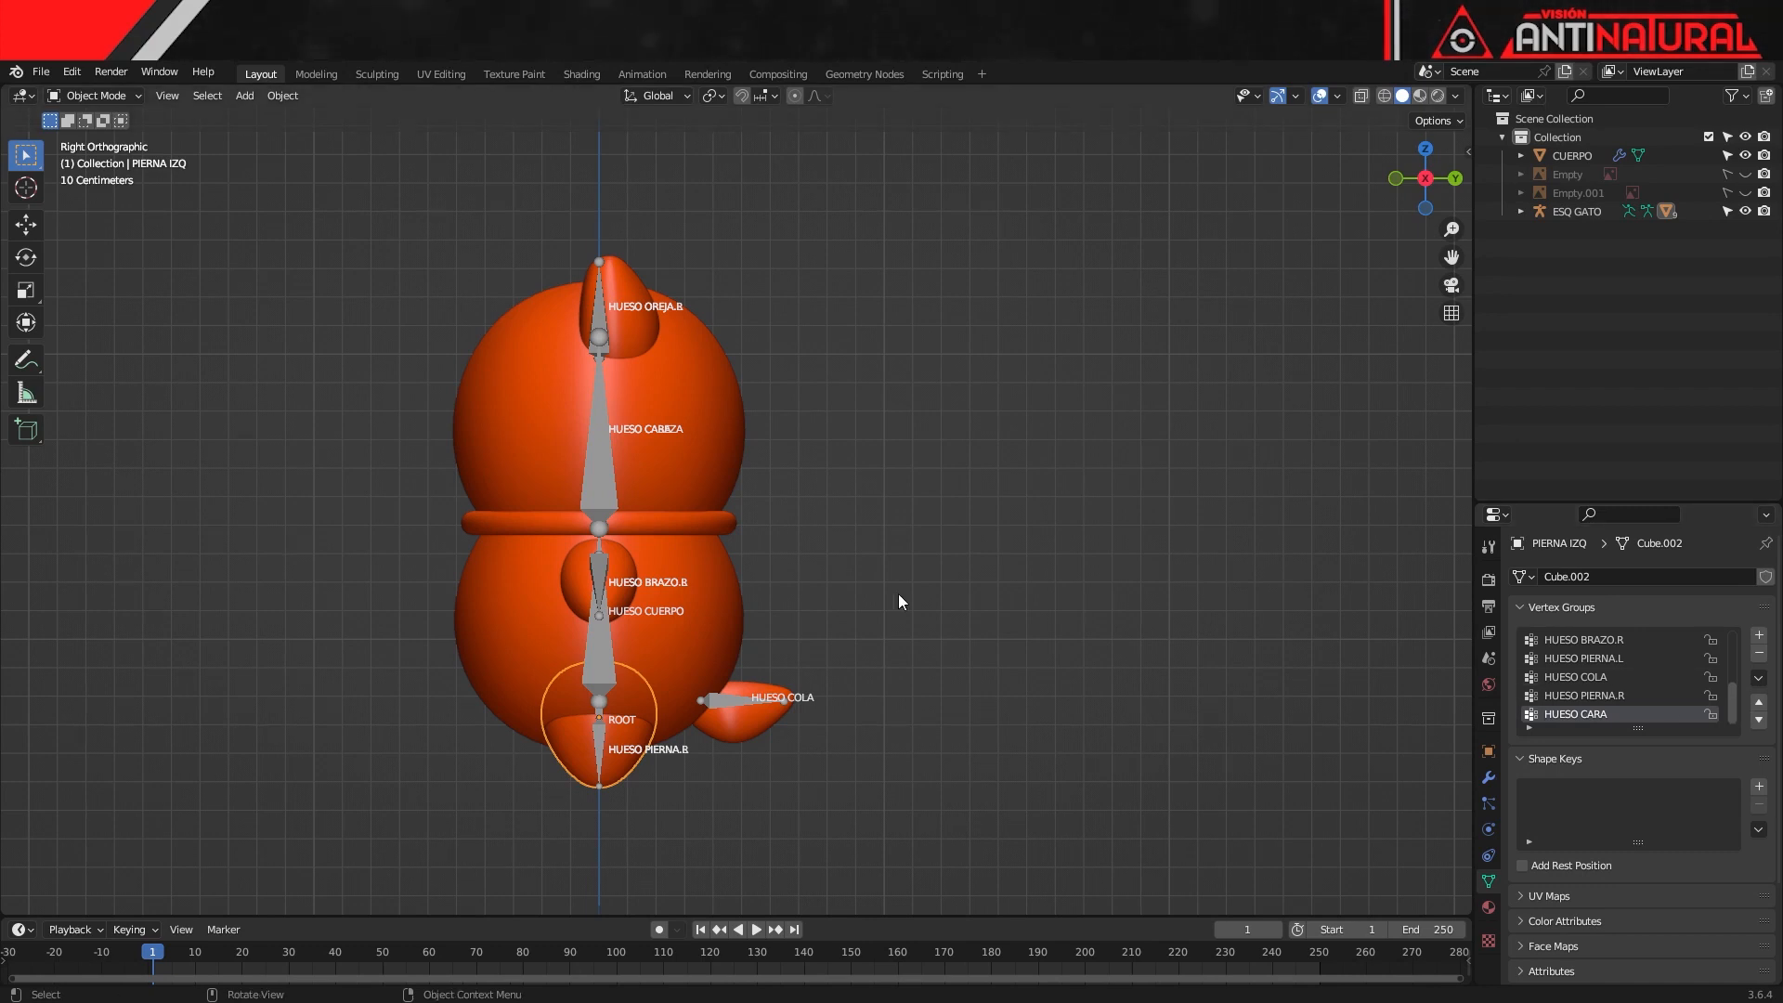
In Edit Mode with vertex selection and X-ray on, assign all vertices of the head mesh to the HUESO CABEZA vertex group
key(KP_1)
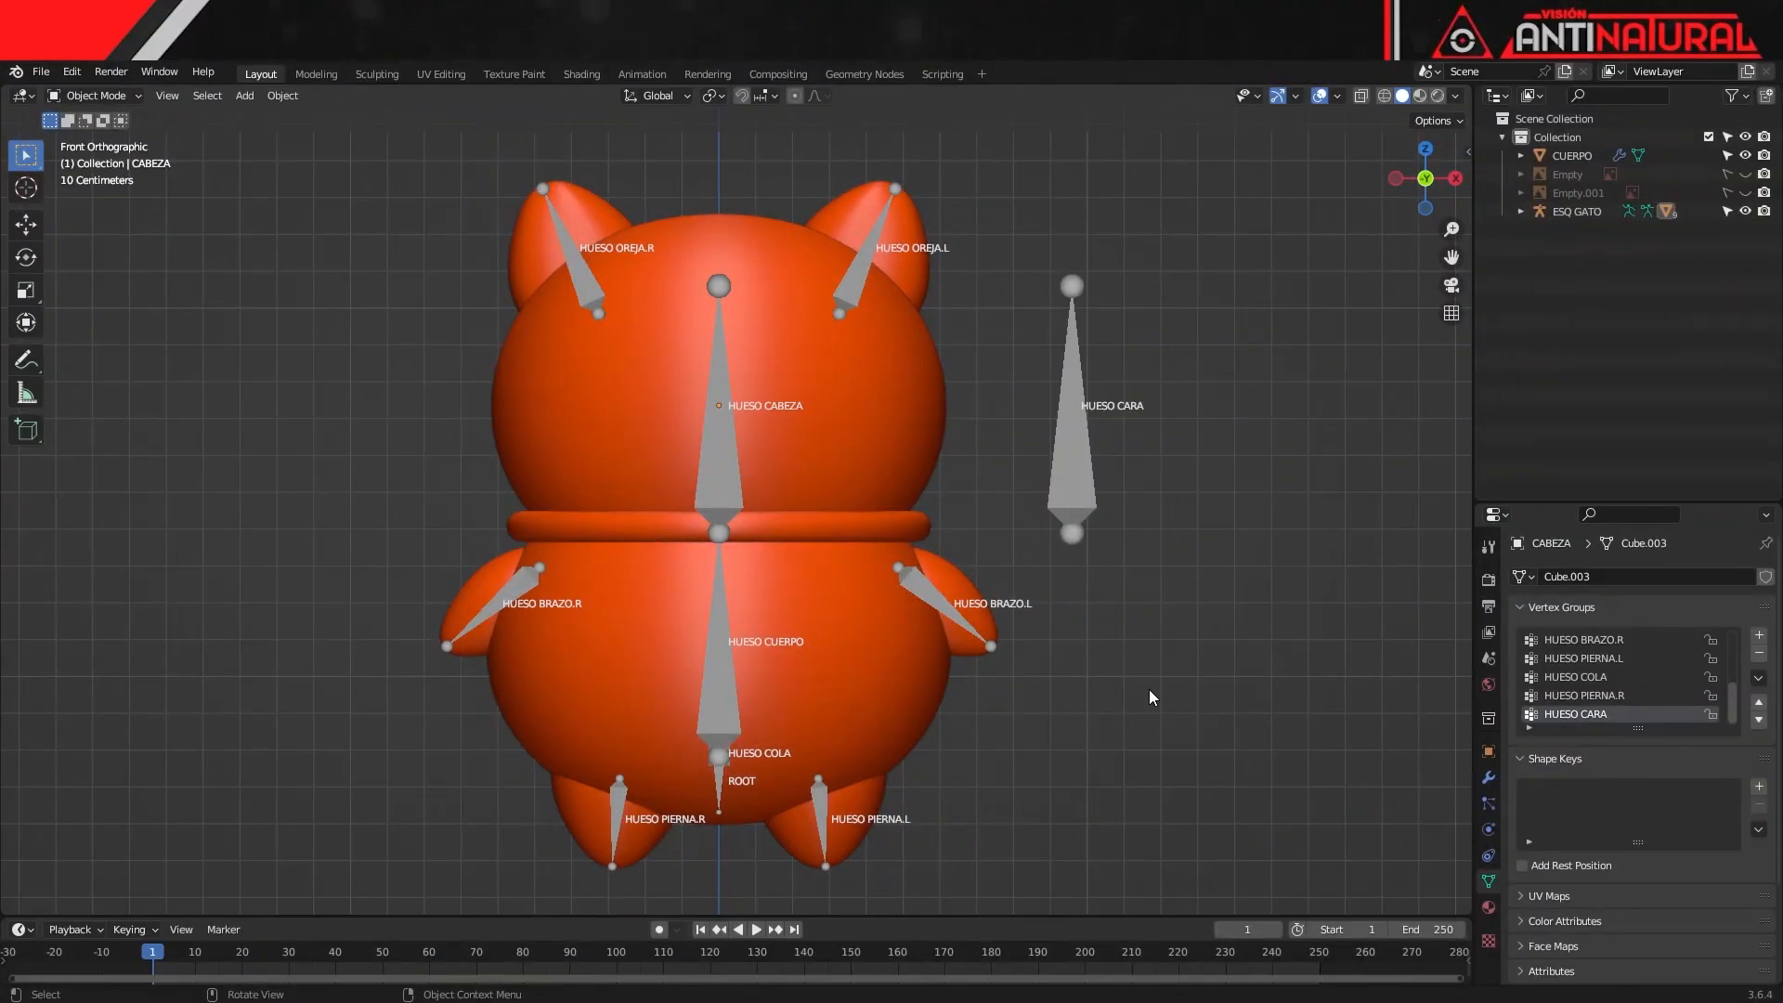
click(889, 452)
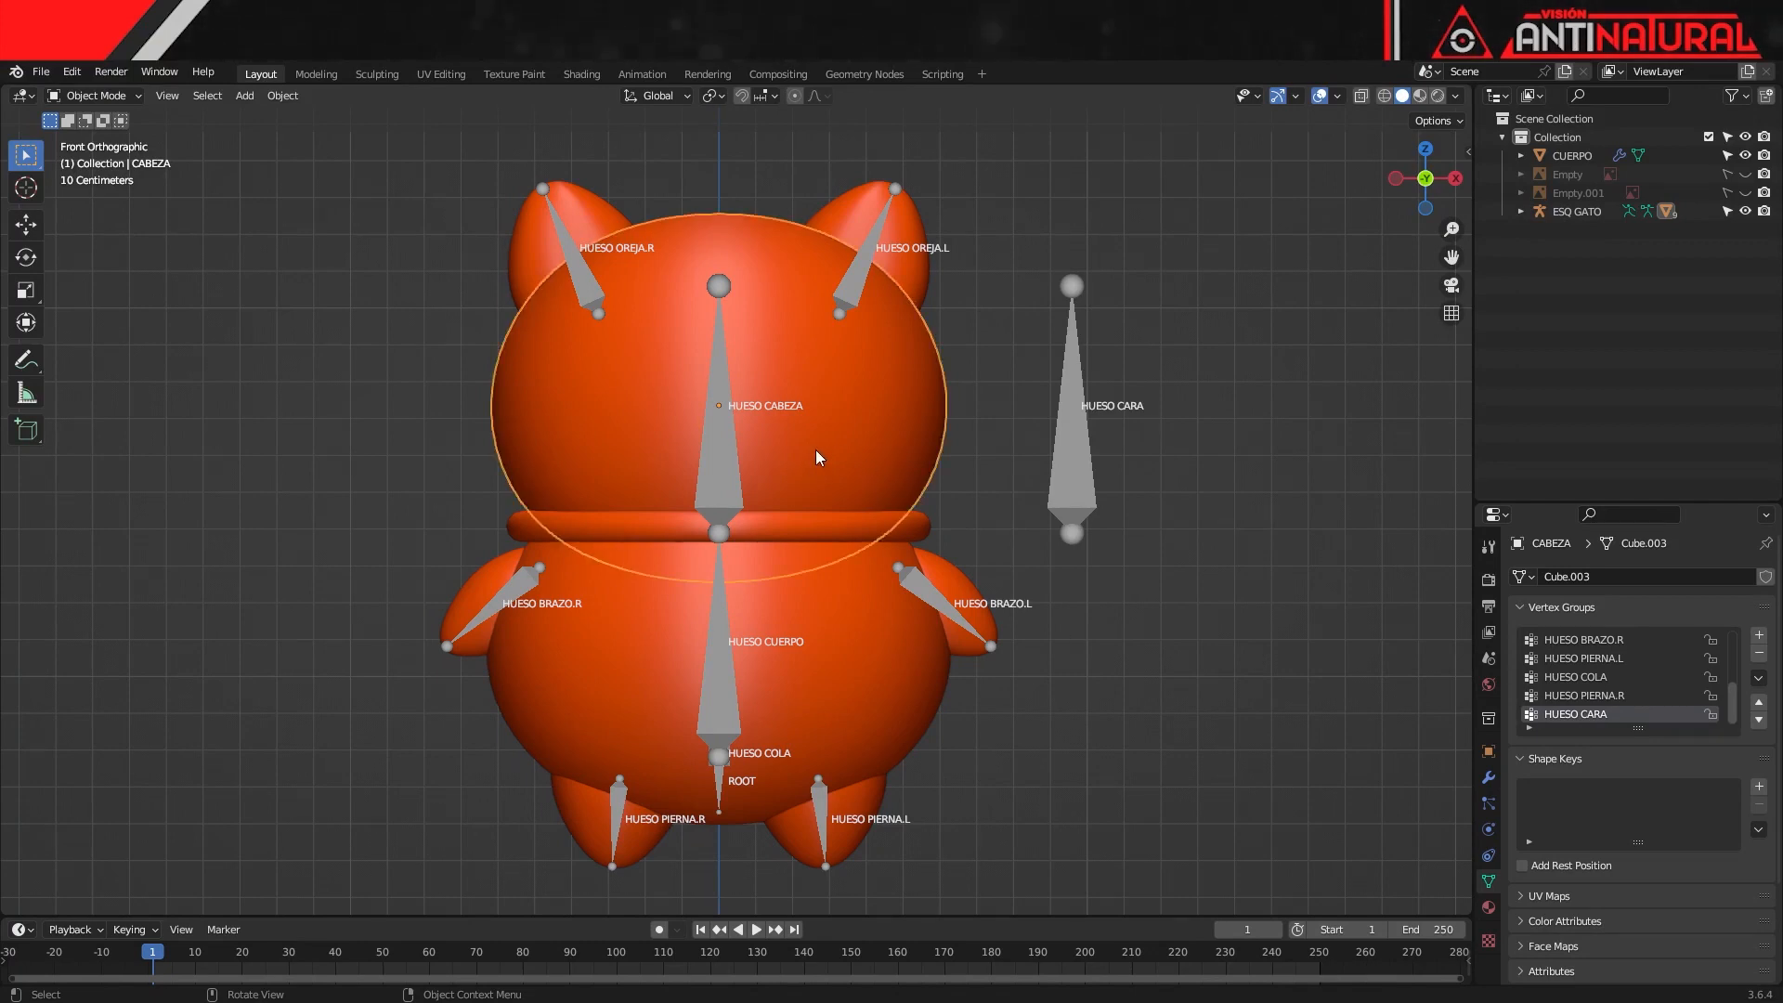
key(Tab)
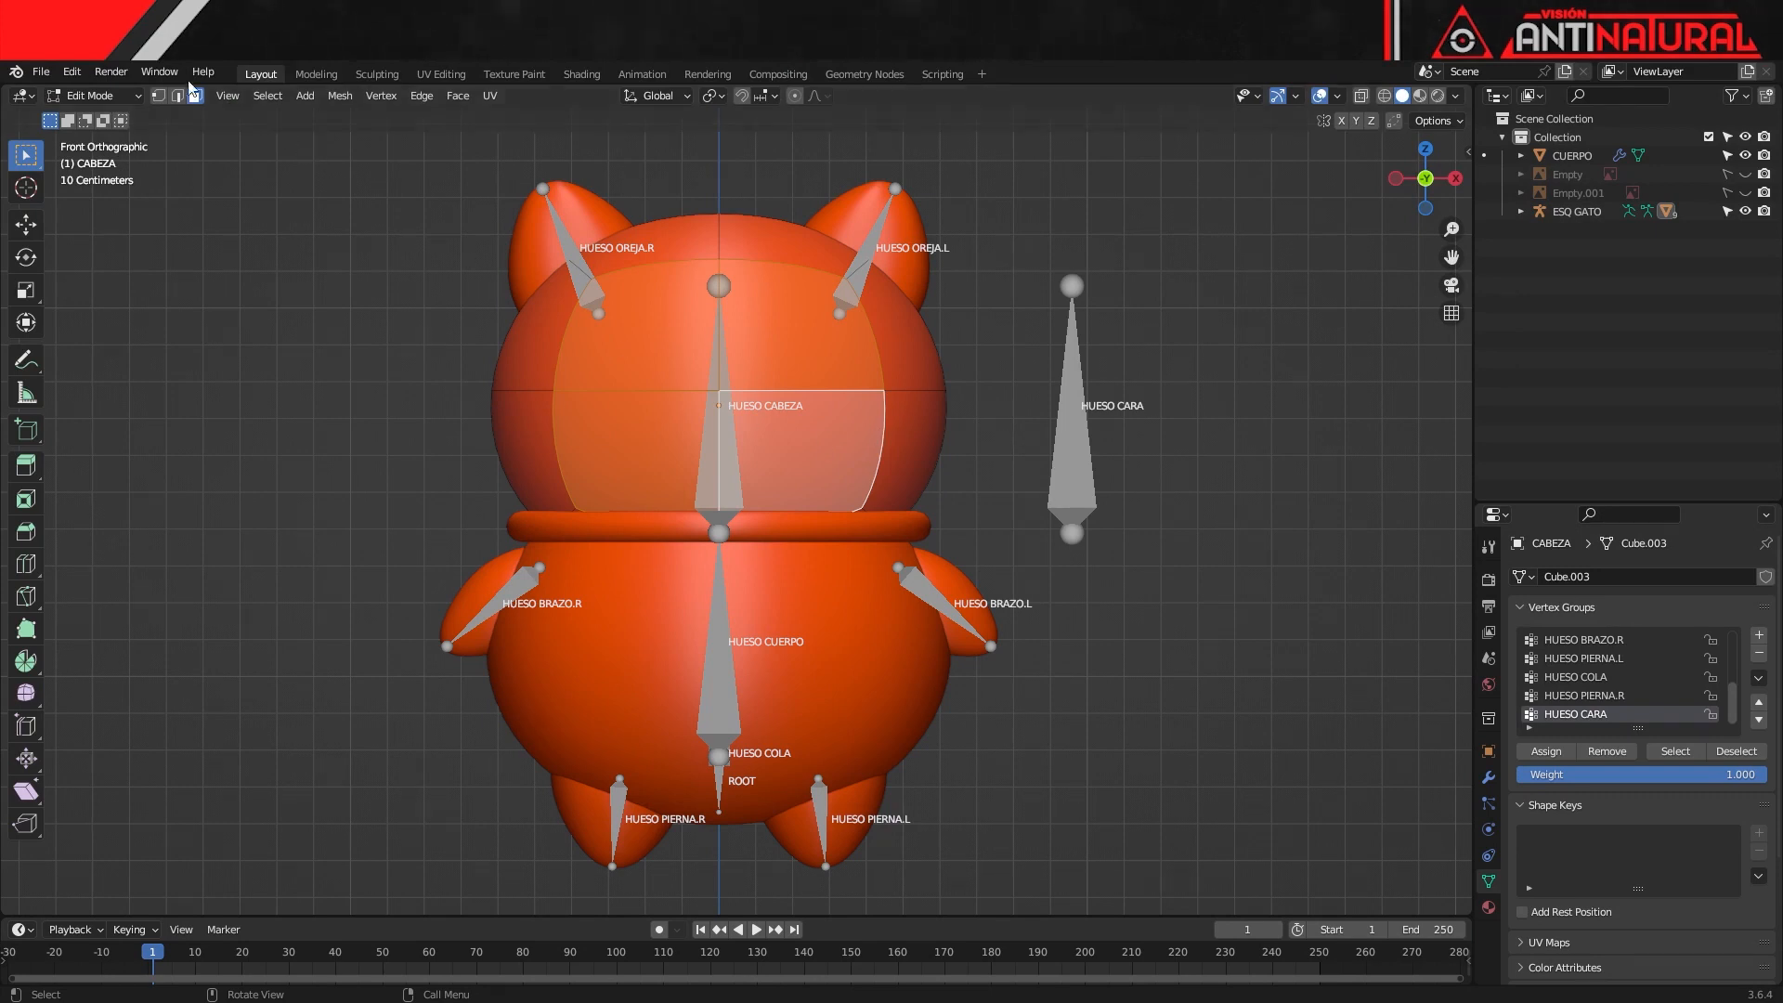
click(159, 97)
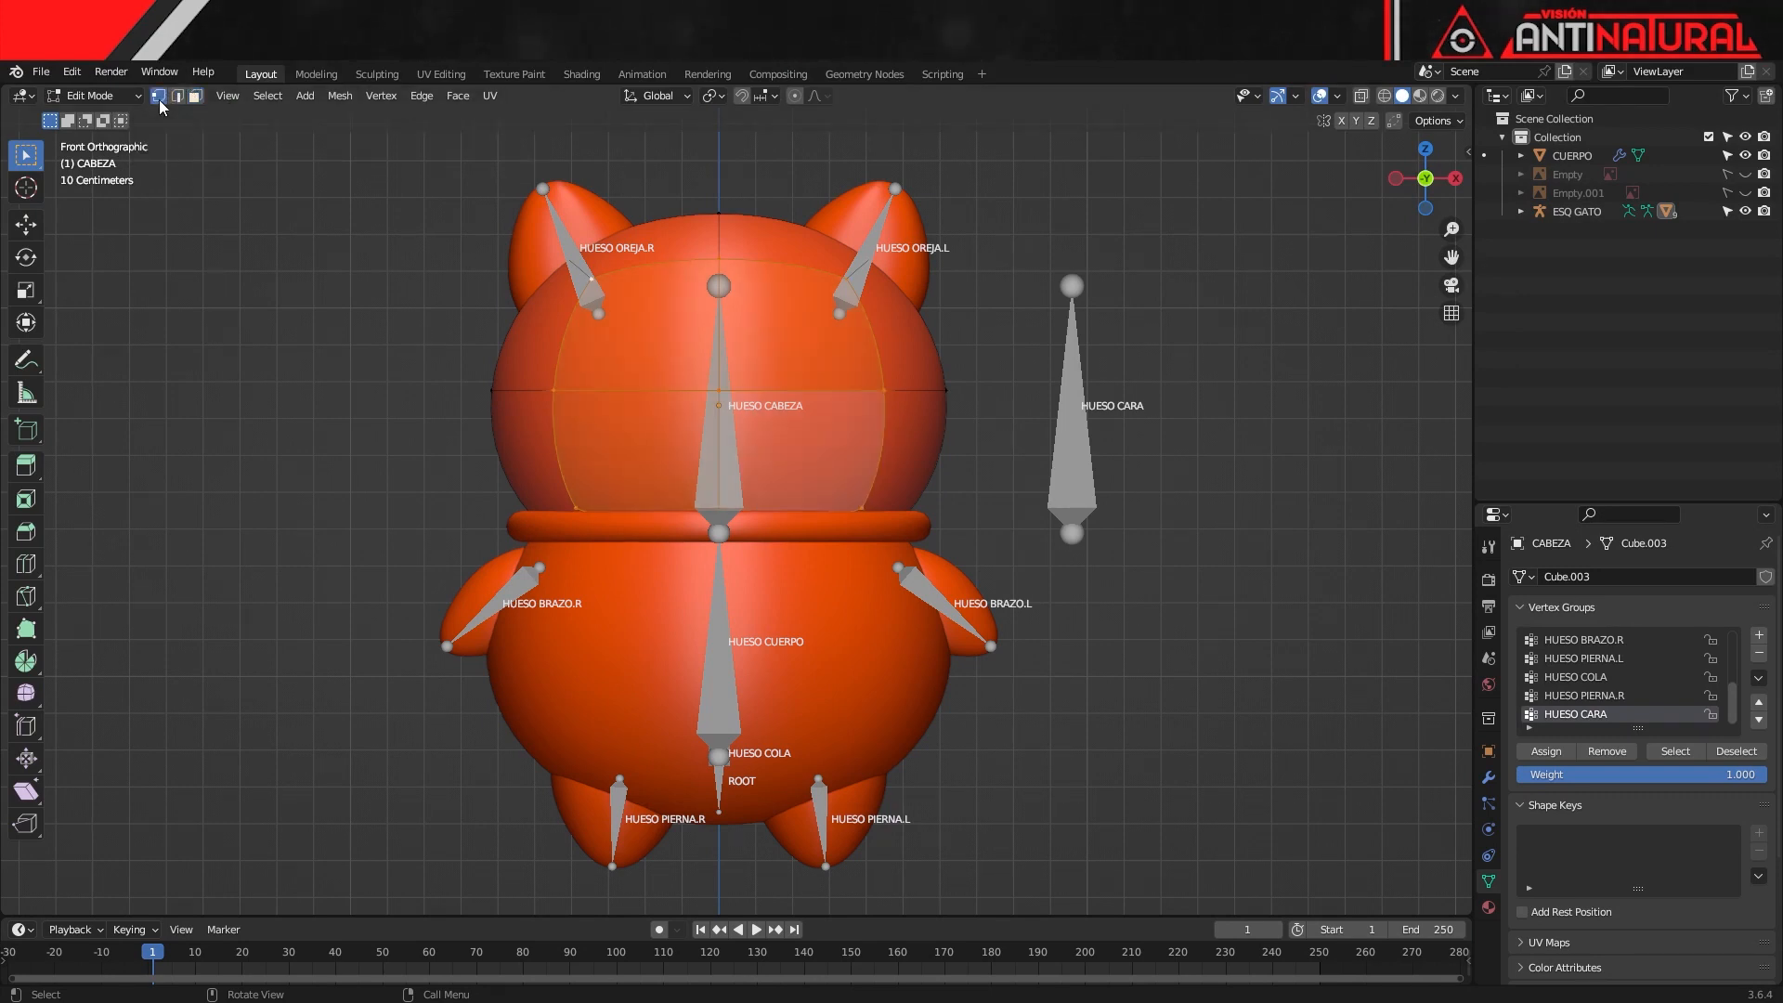
key(alt+z)
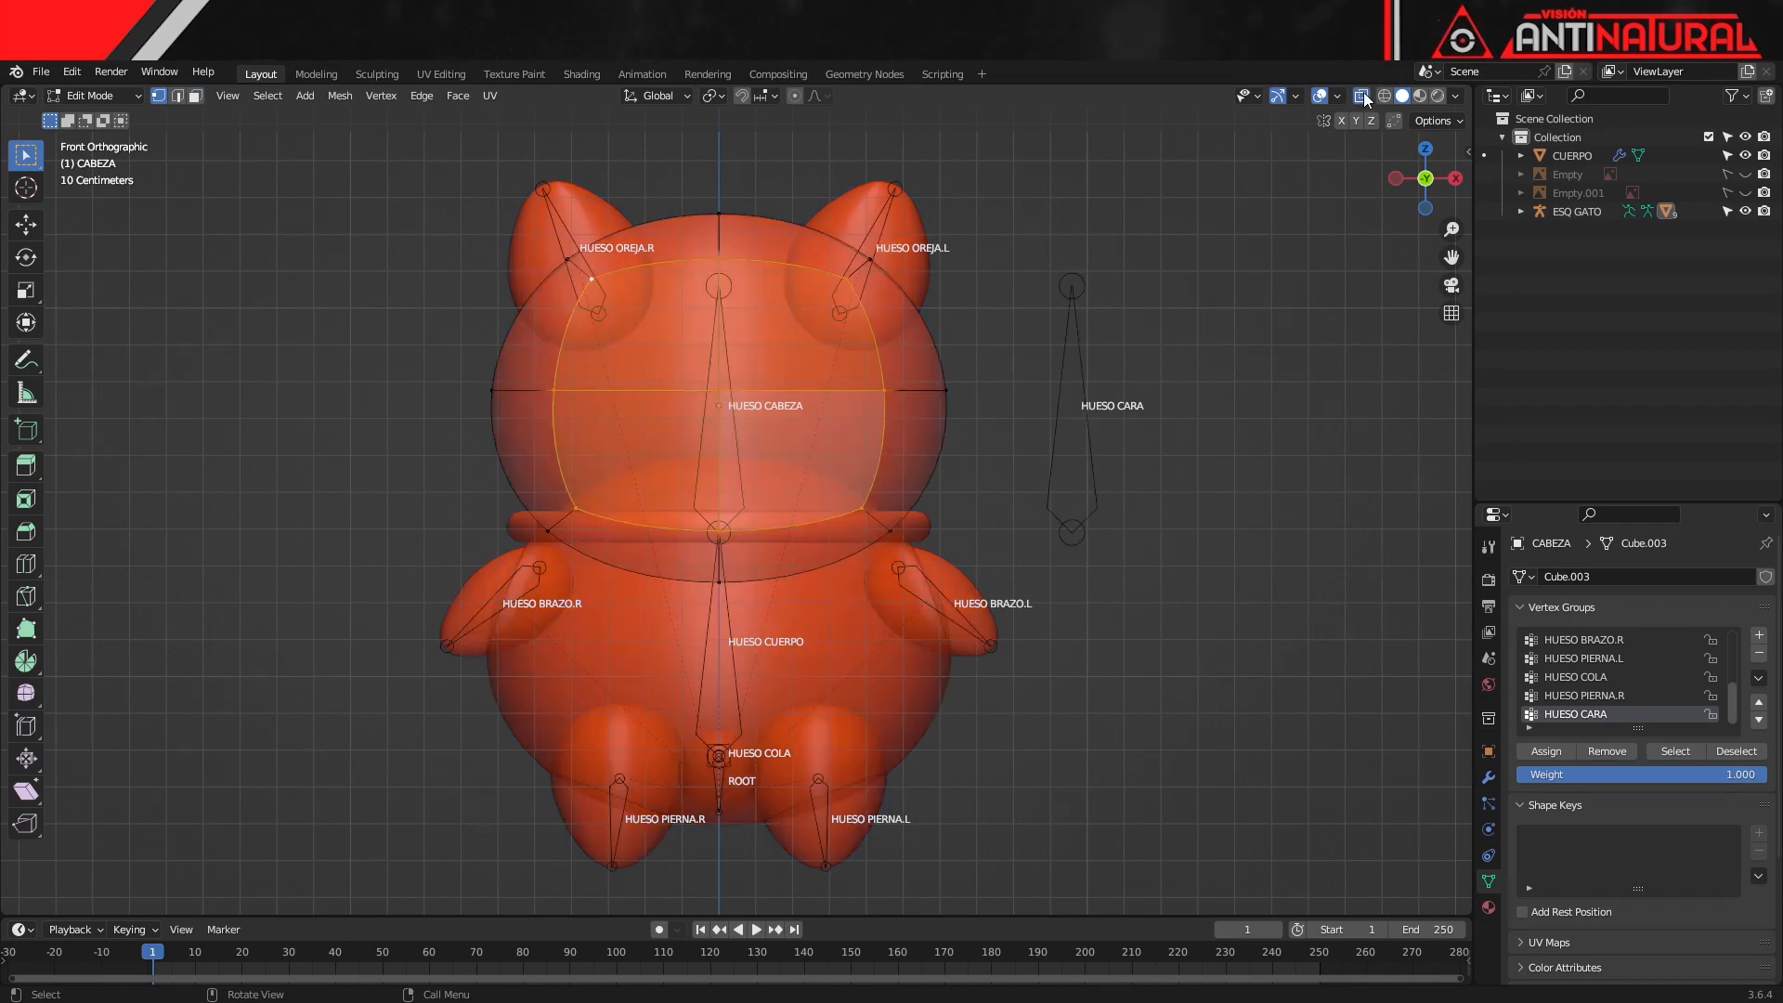
key(a)
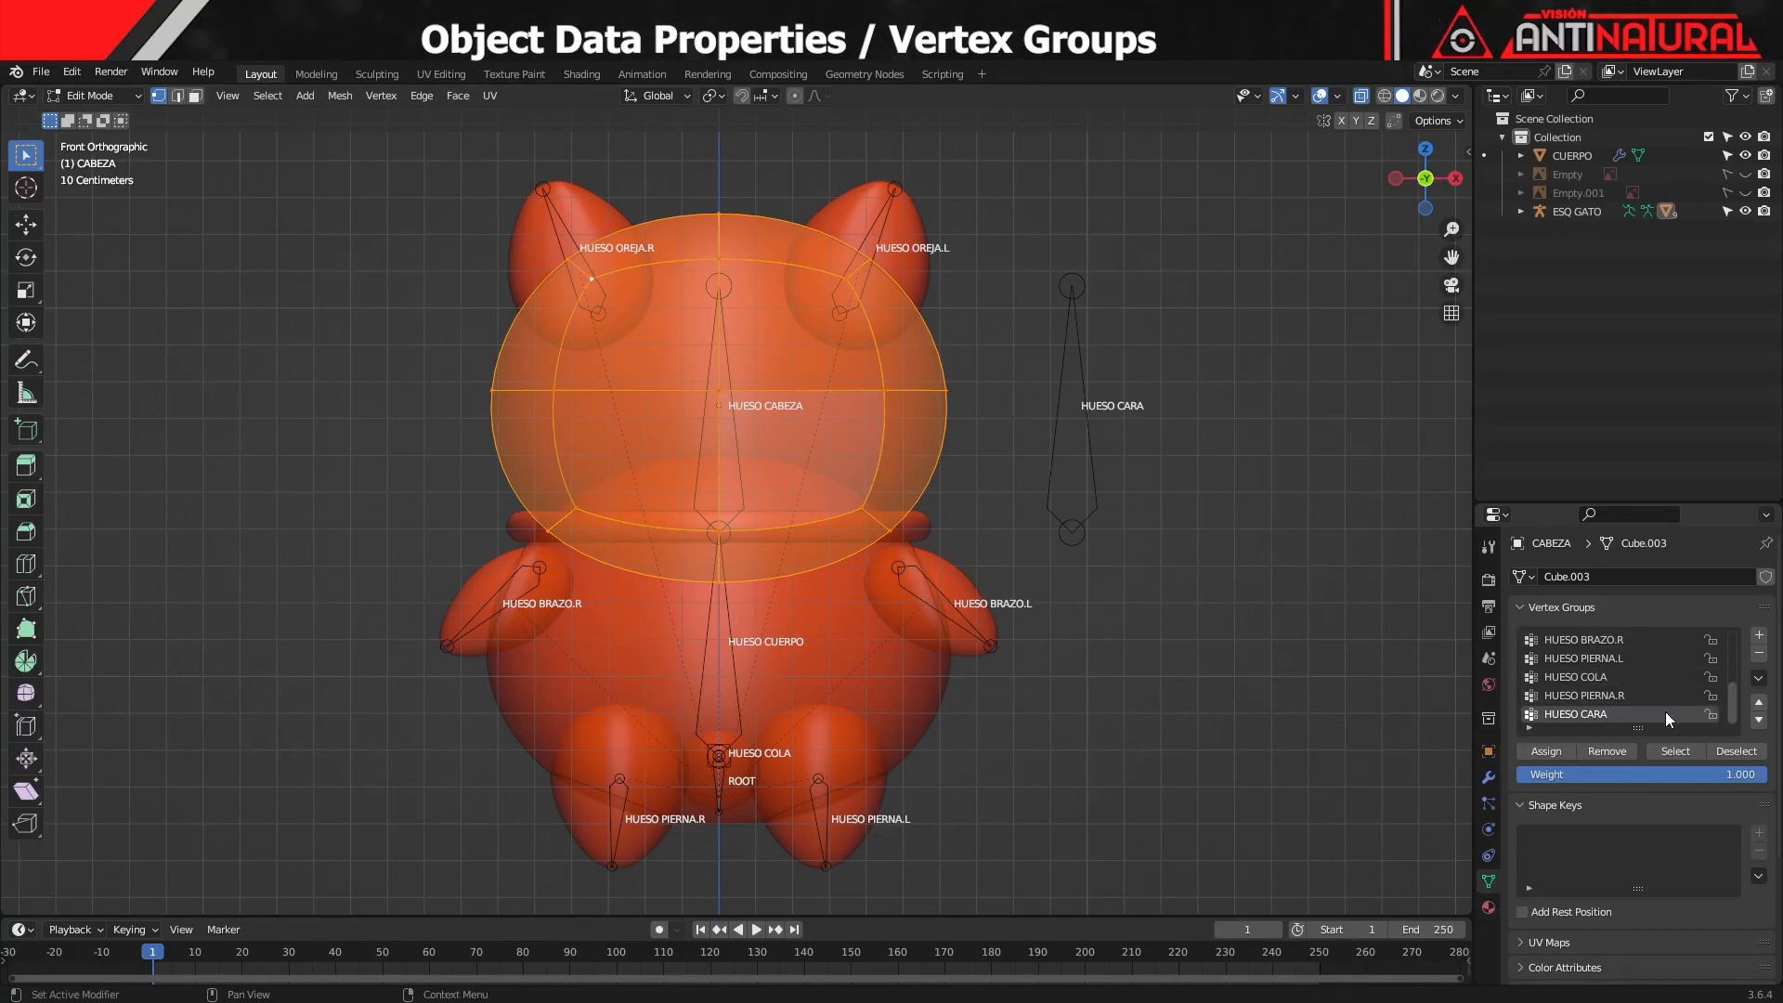
drag(1639, 728, 1641, 878)
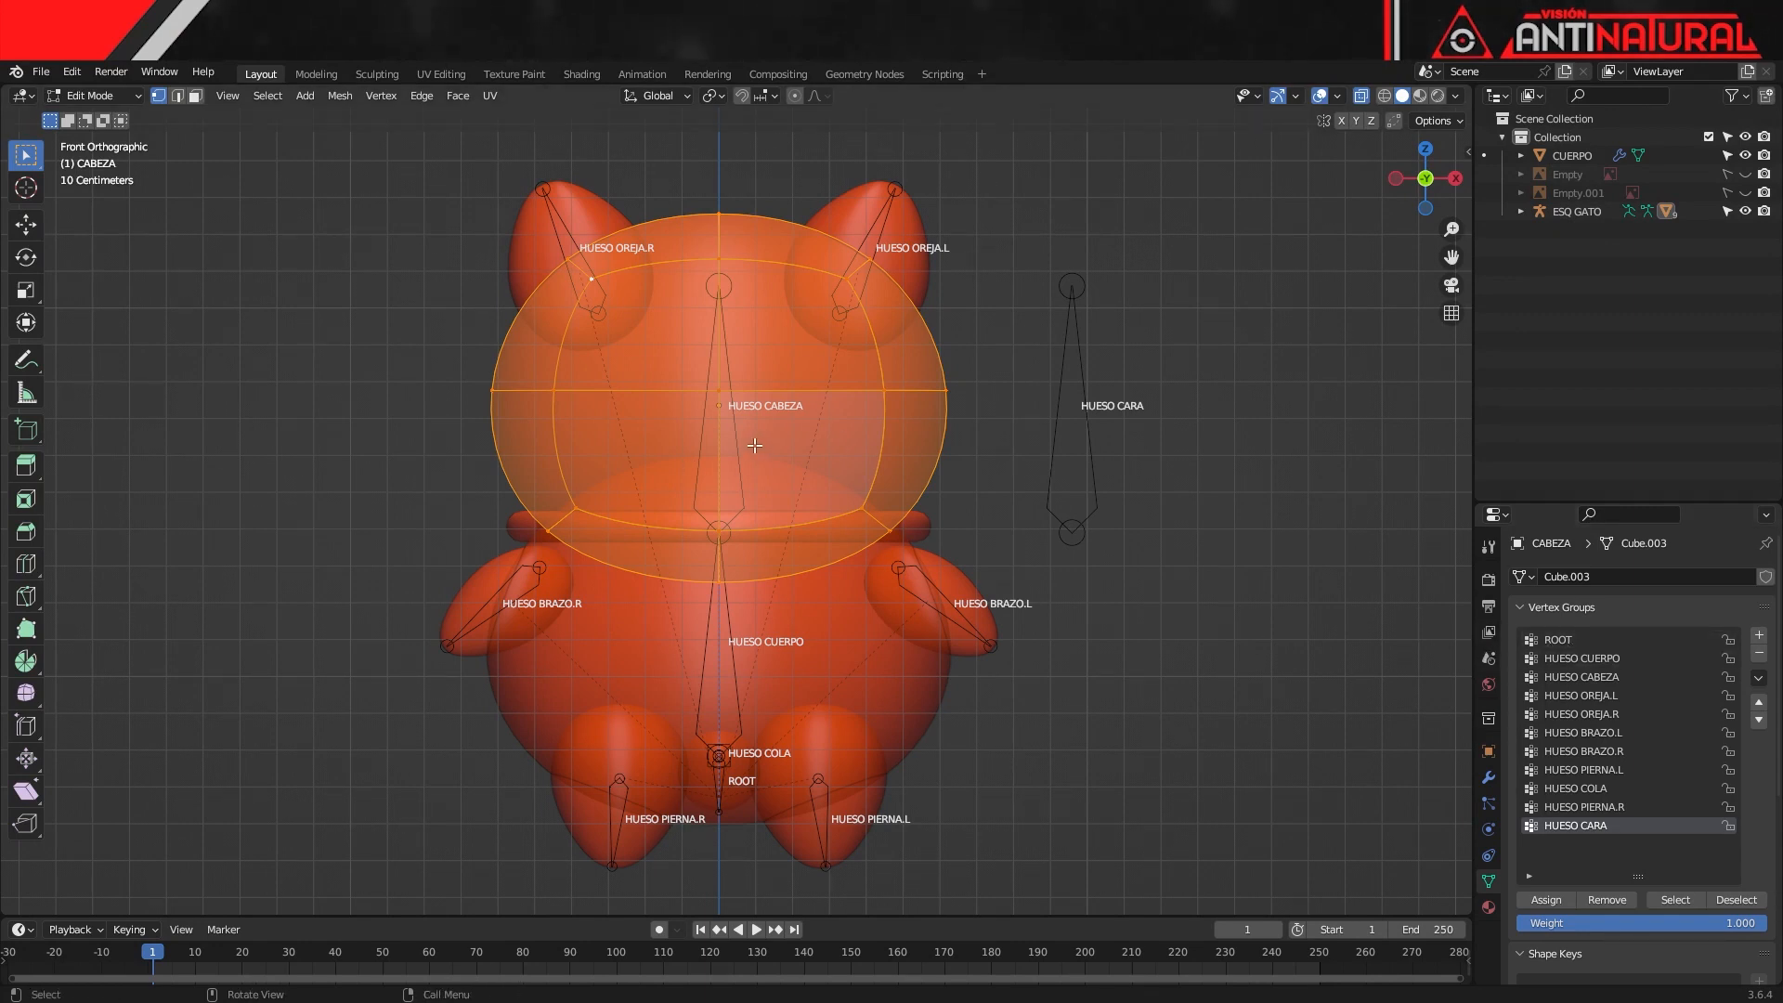
click(1608, 679)
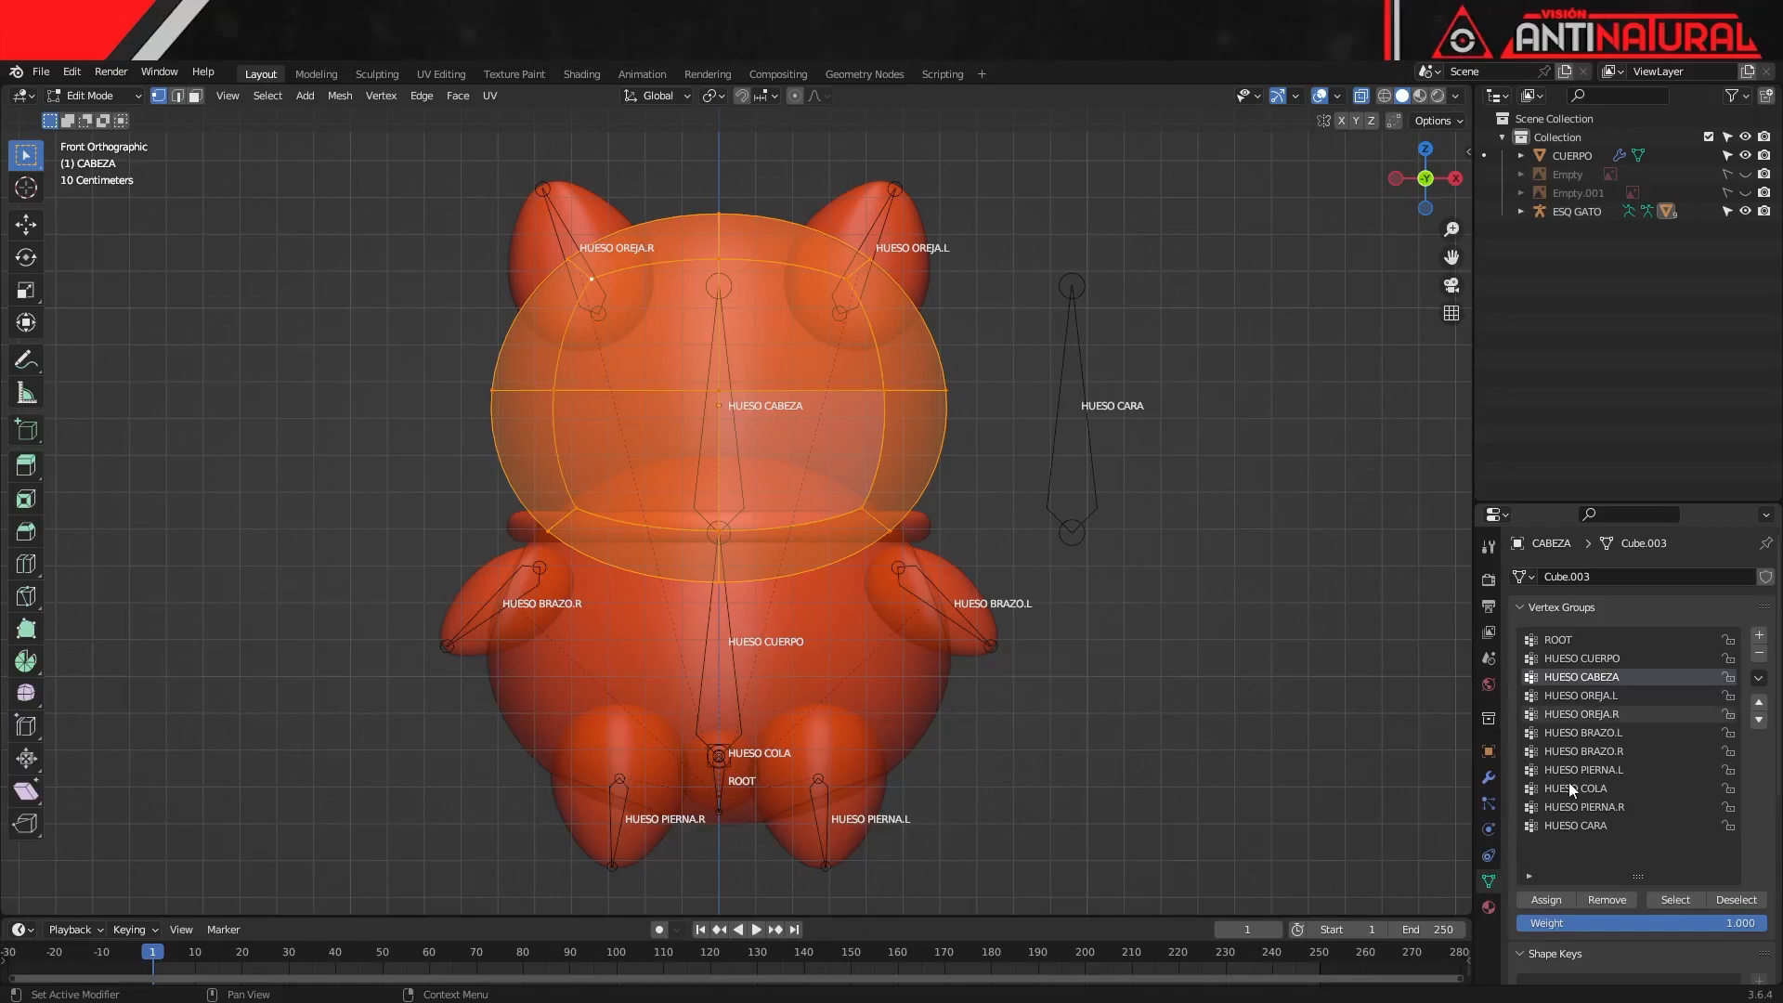
click(1532, 899)
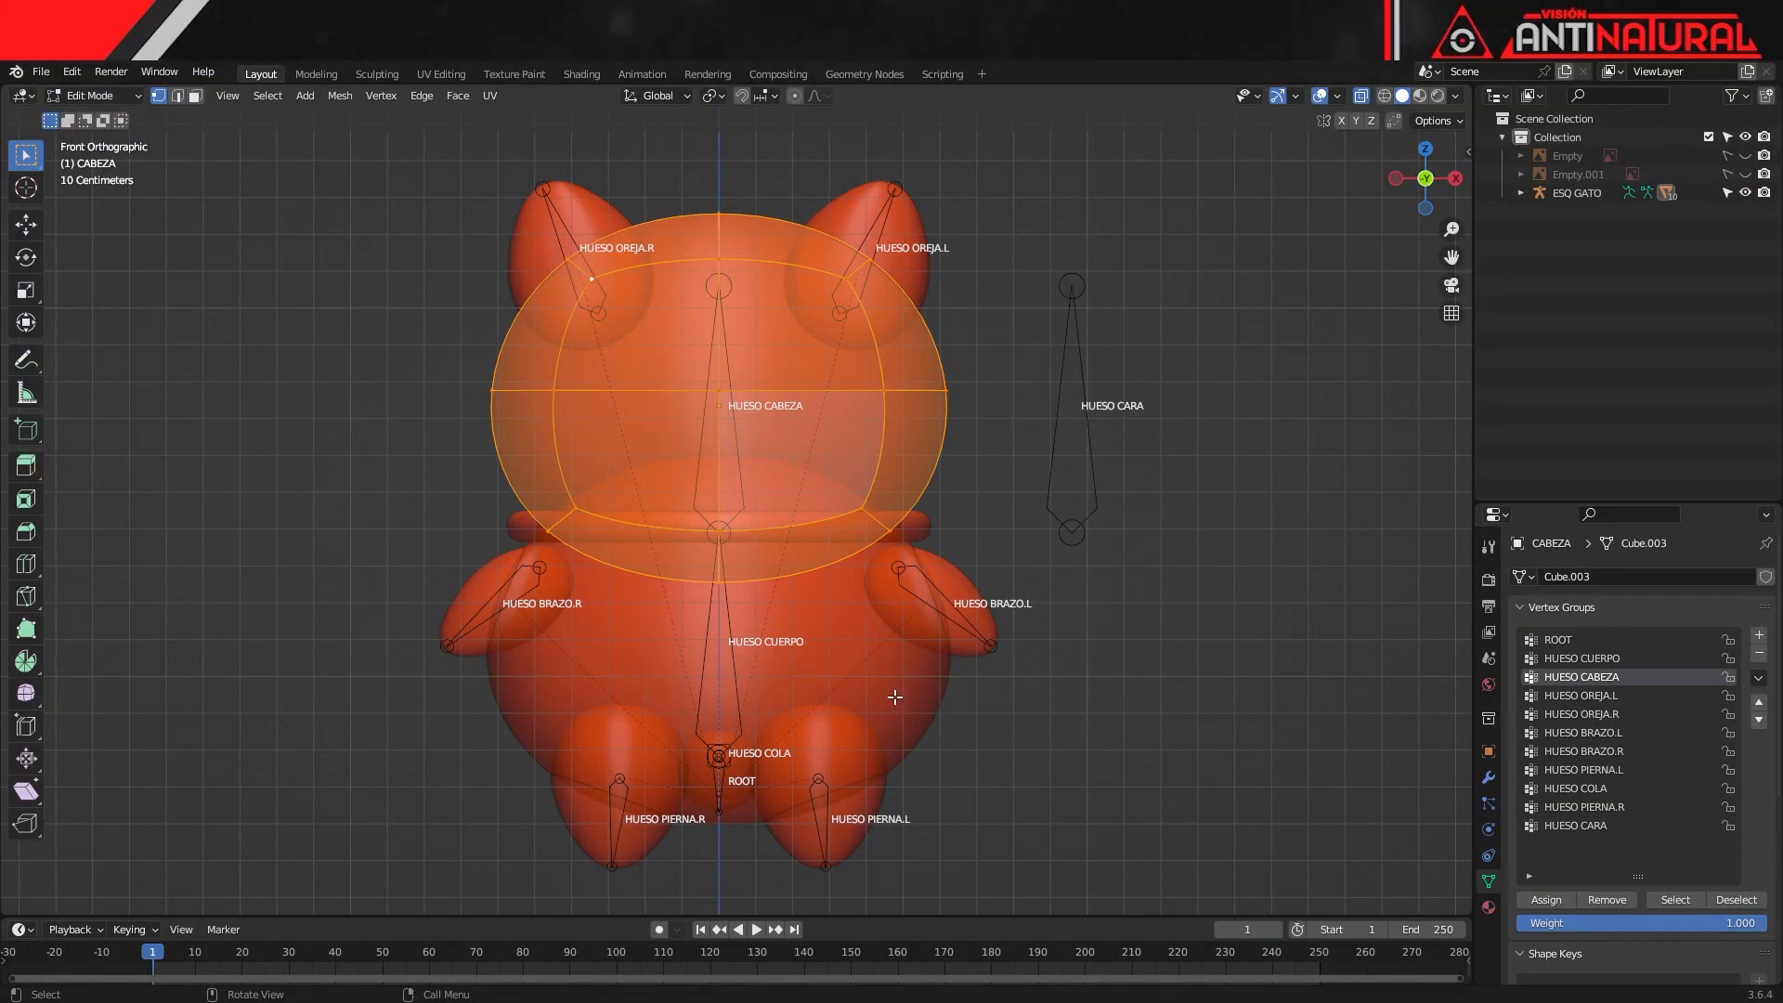
Switch editing to the body mesh and assign all its vertices to the HUESO CUERPO vertex group
key(alt+q)
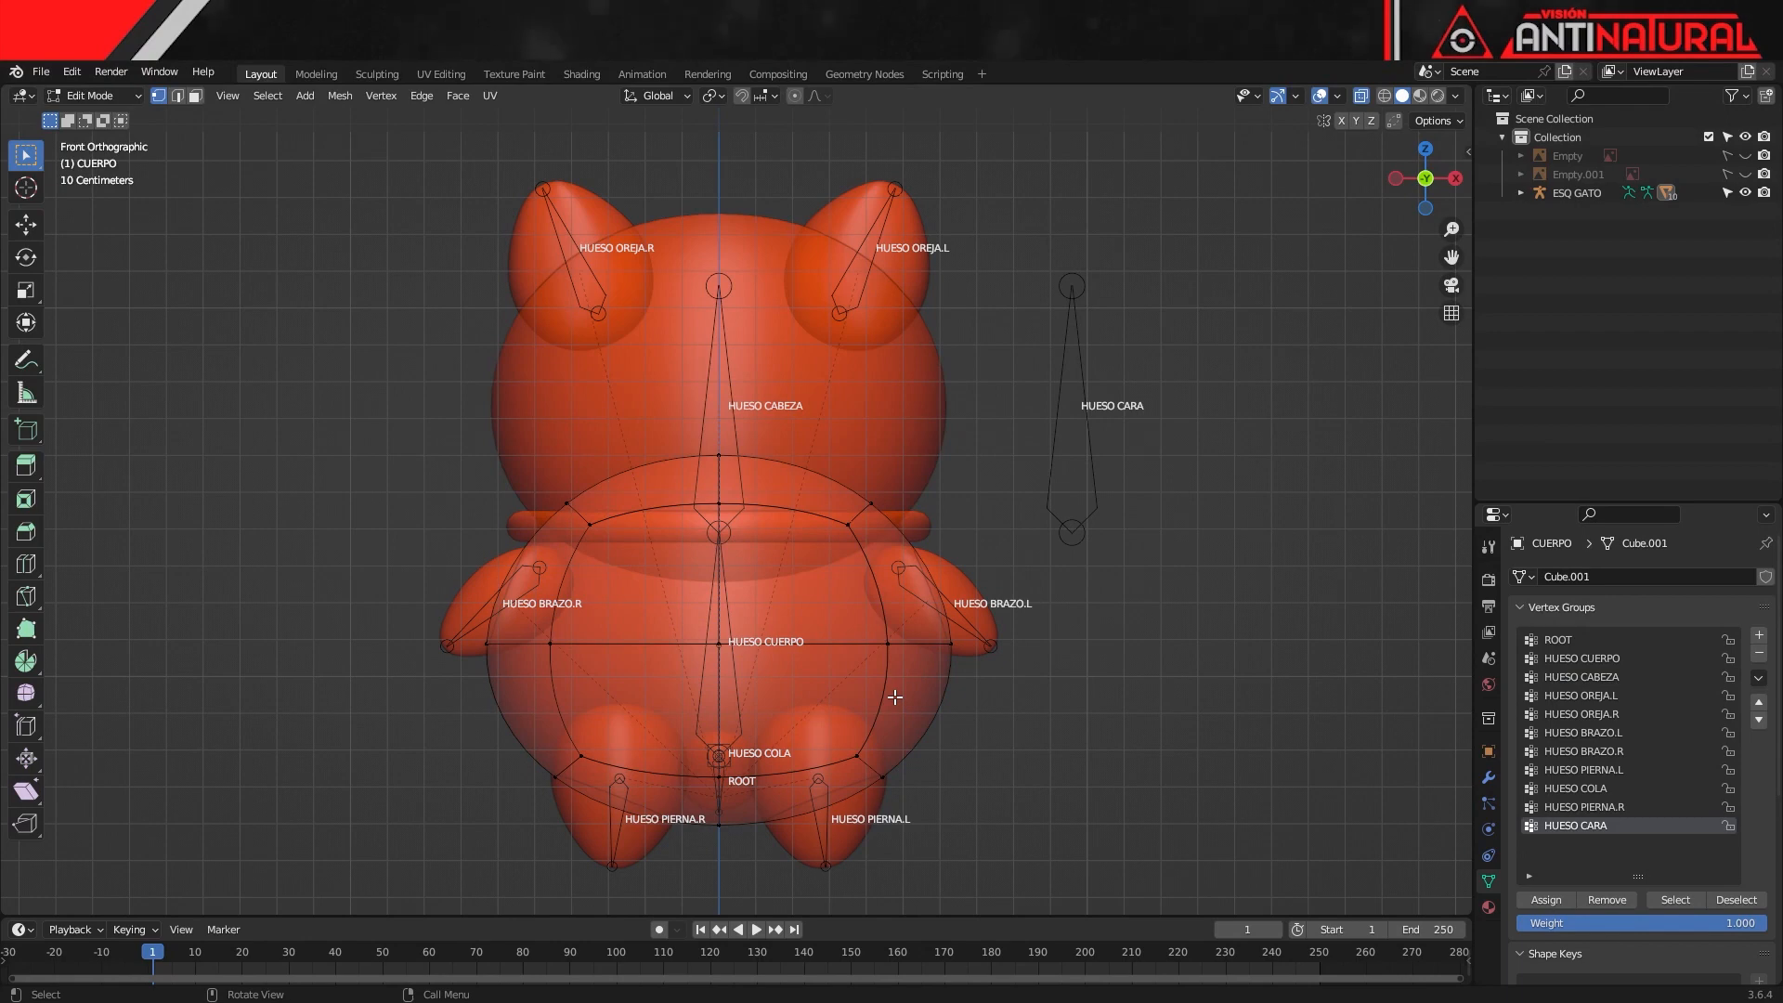
key(a)
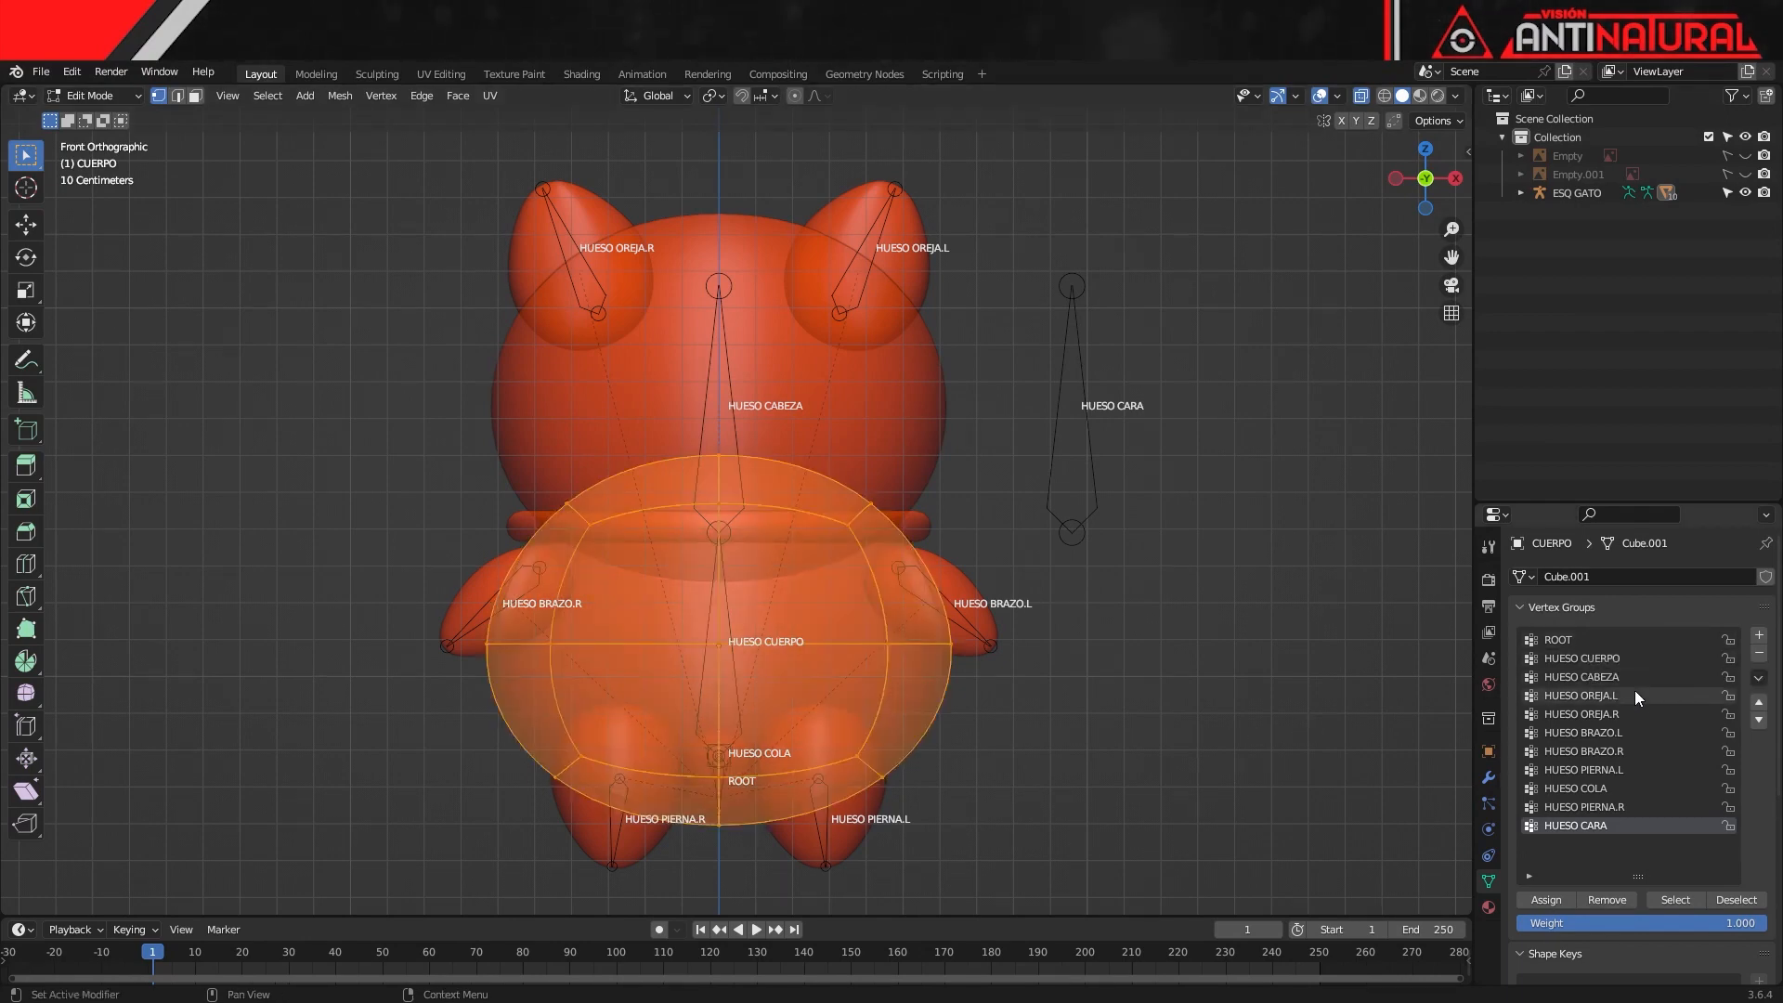
click(1600, 658)
click(1546, 900)
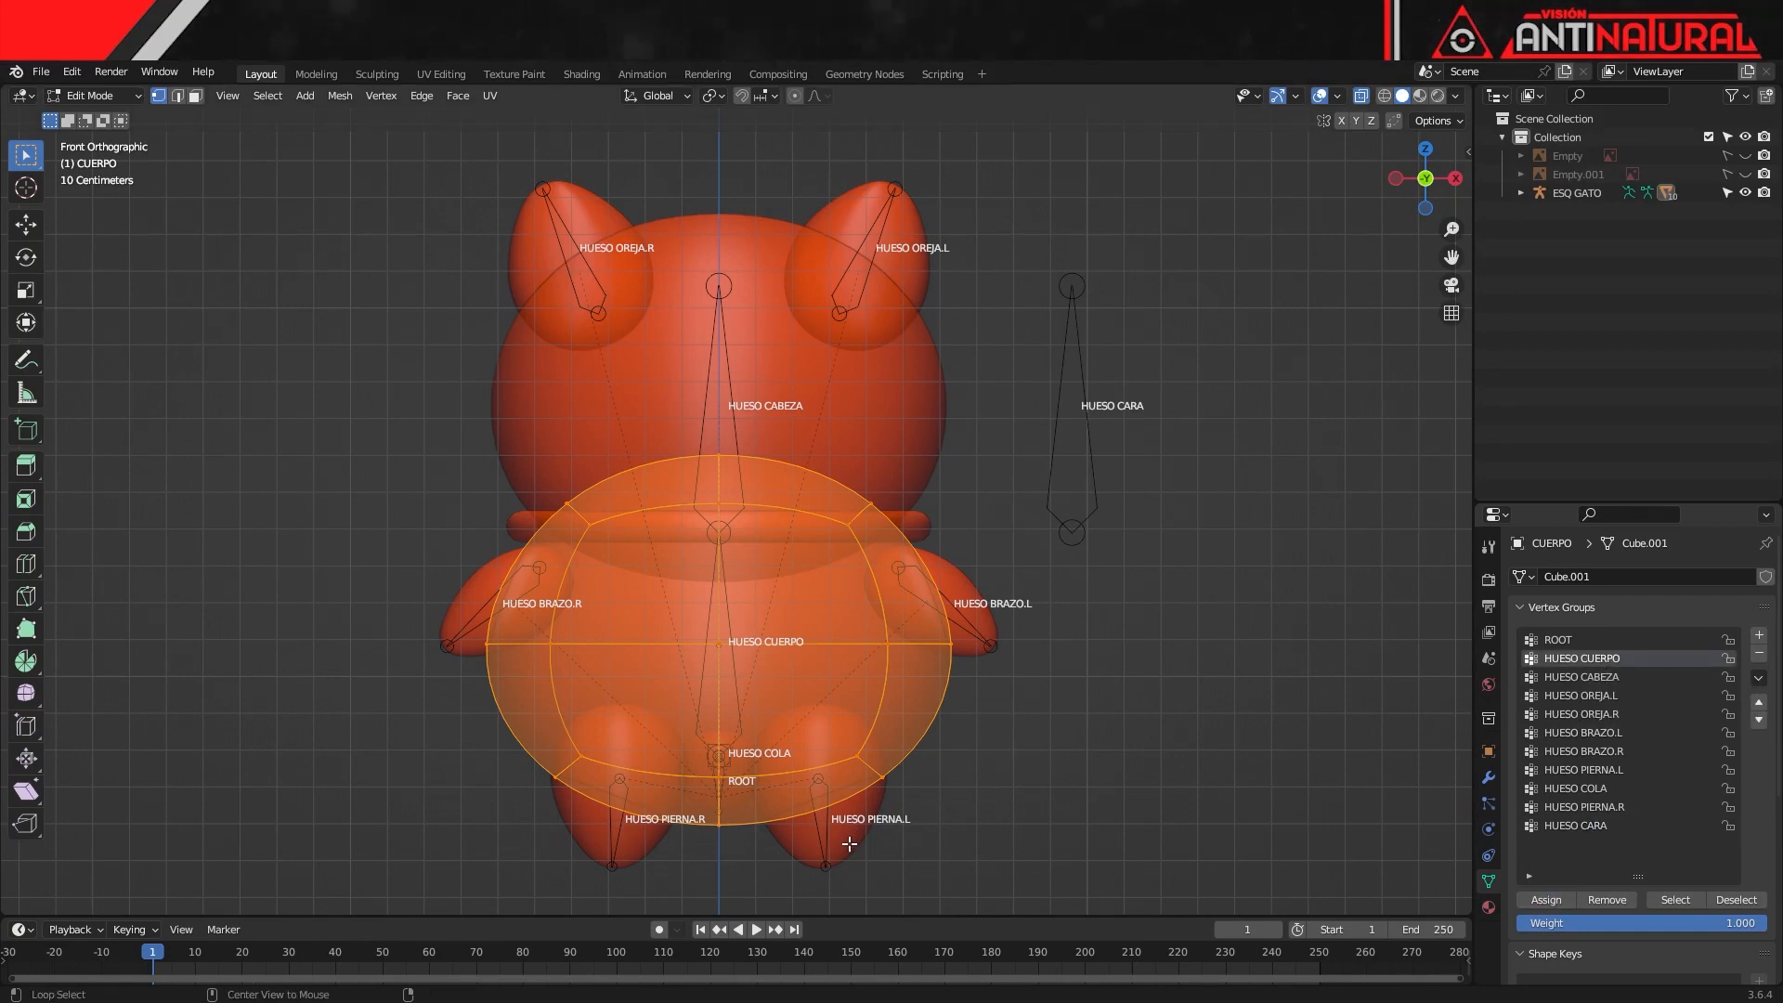
Switch editing to the PIERNA IZQ mesh and assign all its vertices to the HUESO PIERNA.L vertex group
key(alt+q)
key(a)
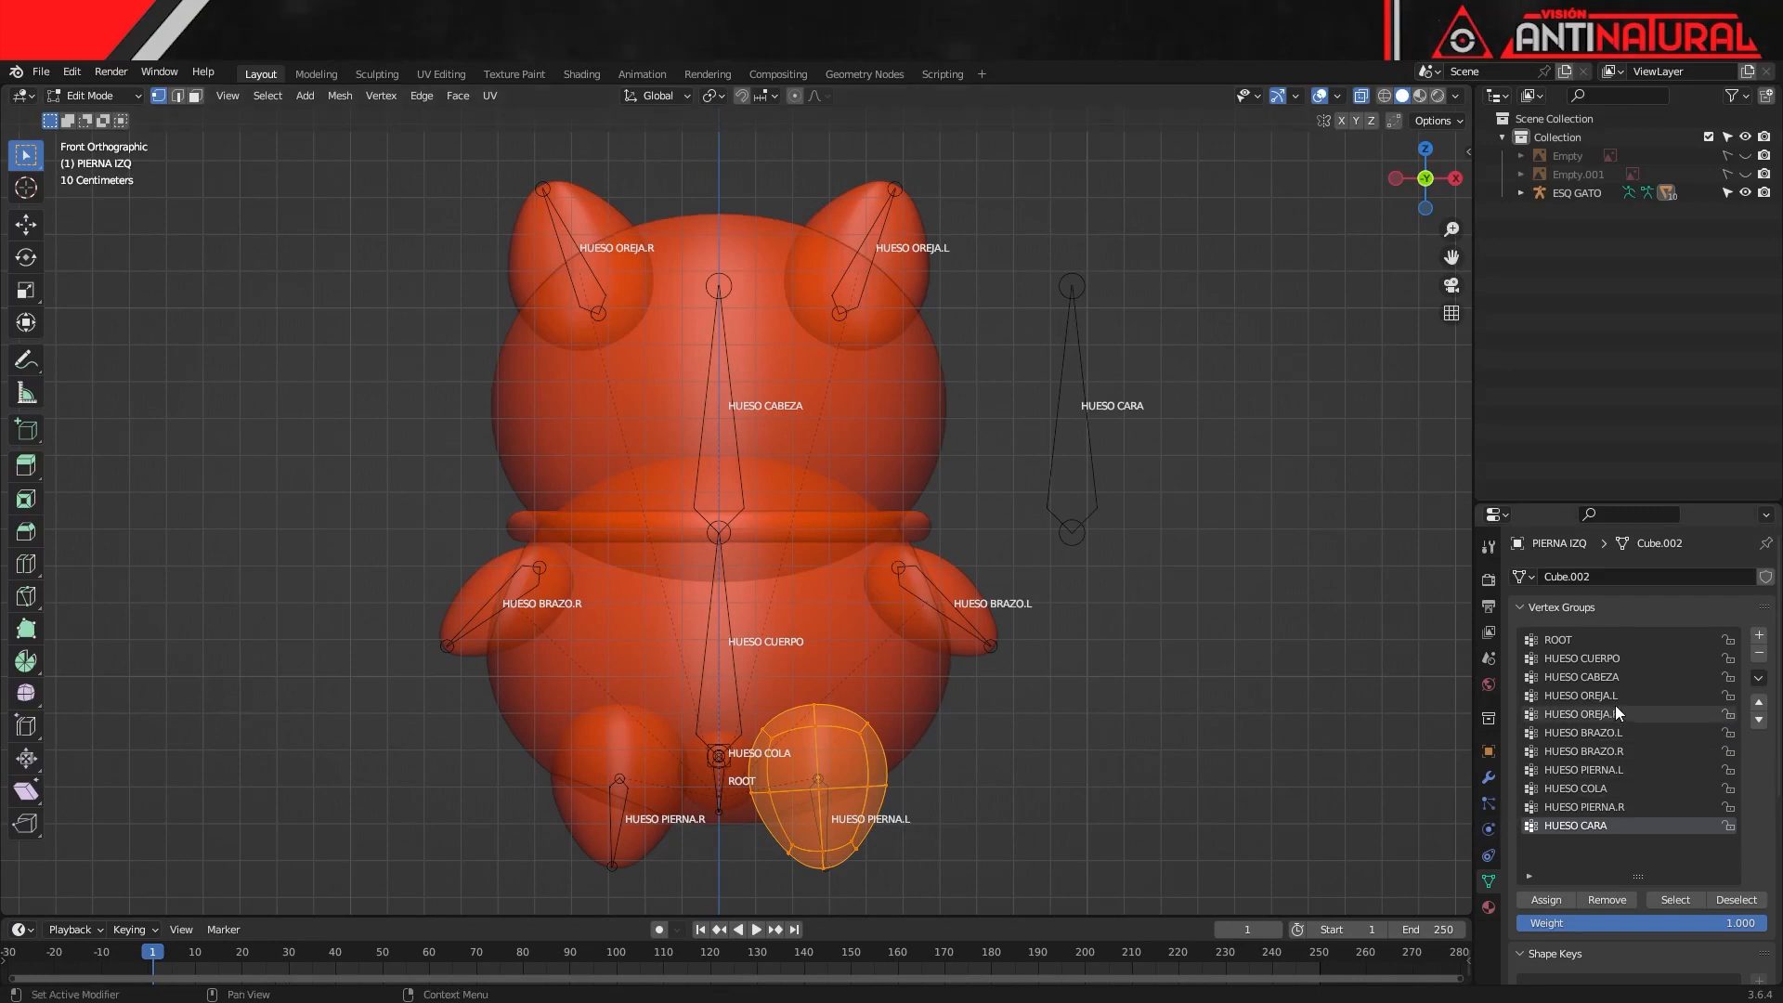
click(1583, 770)
click(1550, 897)
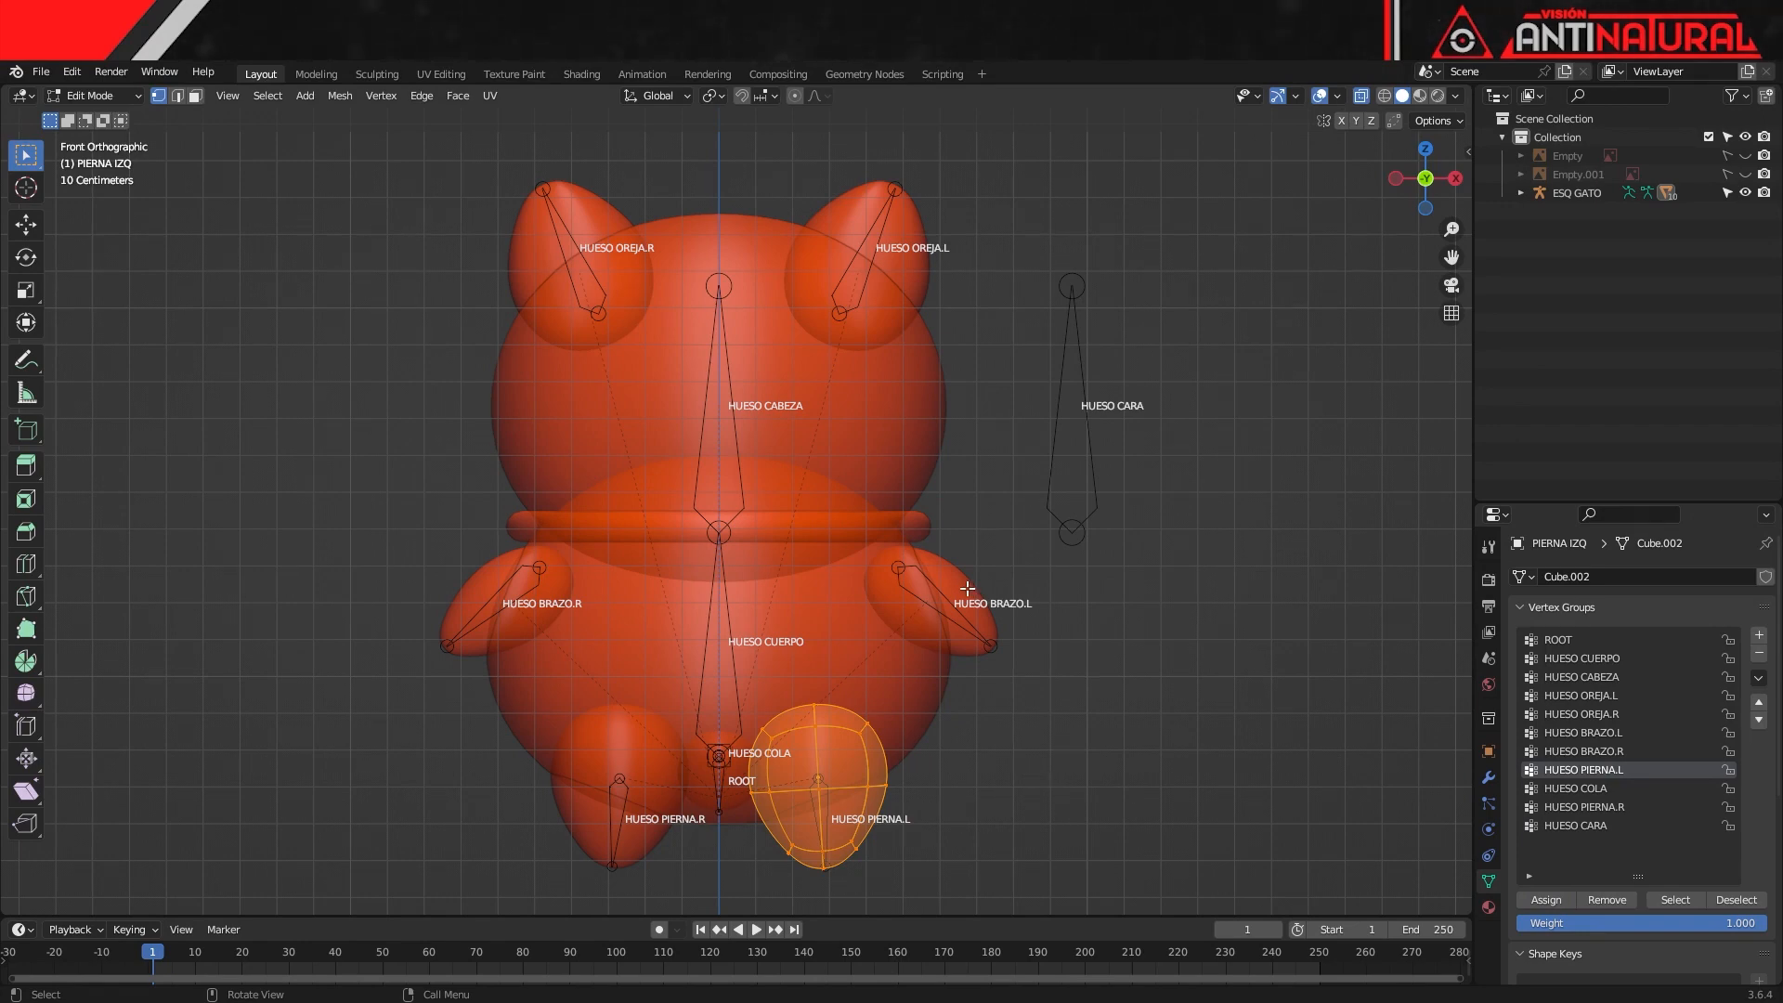
Switch editing to the BRAZO IZQ mesh and assign all its vertices to the HUESO BRAZO.L vertex group
key(alt+q)
key(a)
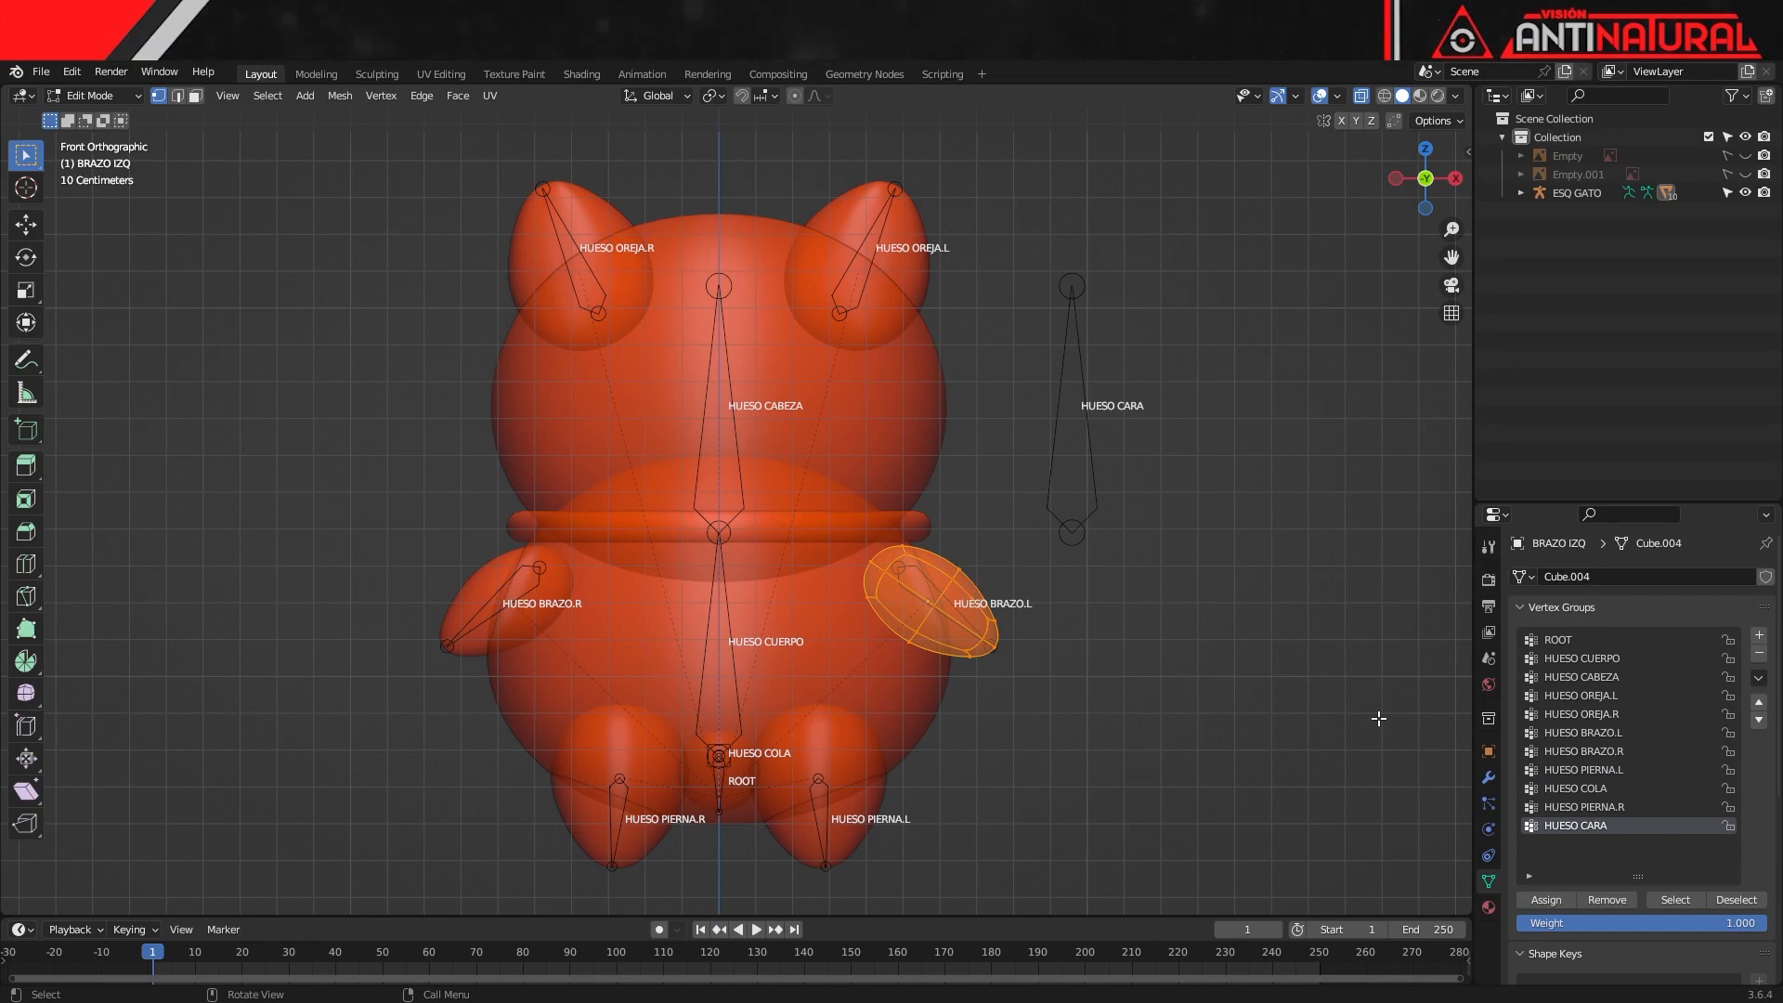
click(1590, 733)
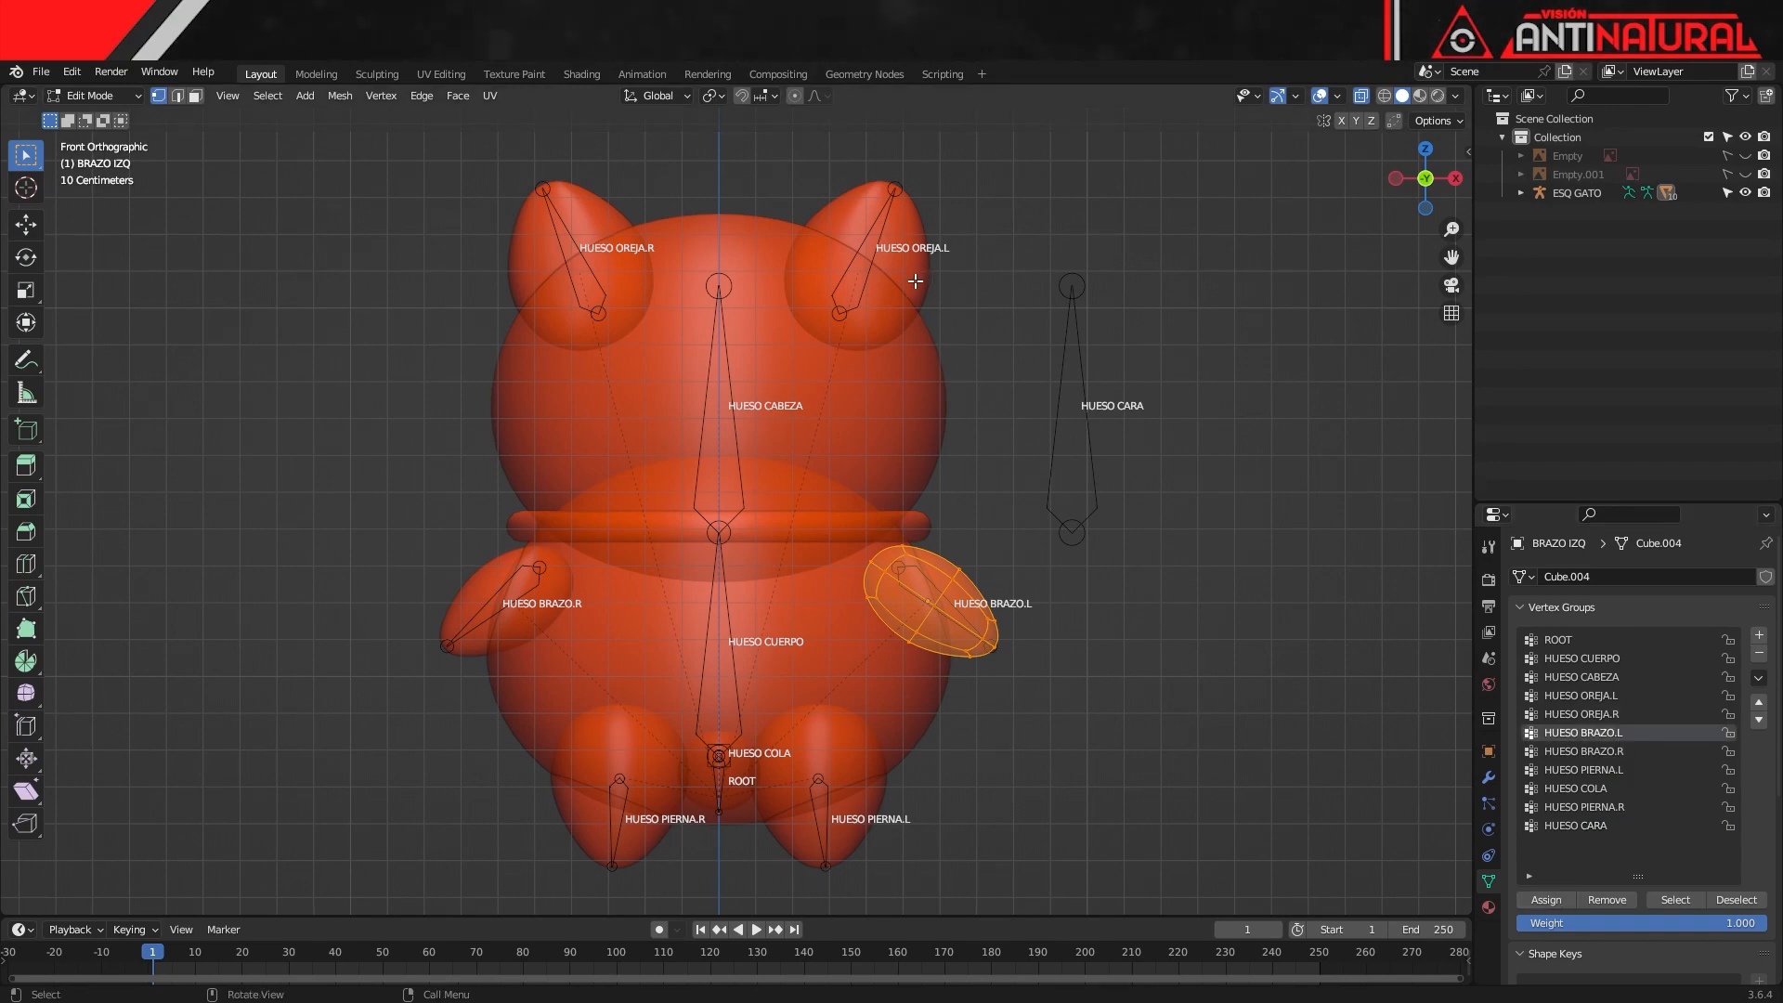
Switch editing to the OREJA IZQ mesh and assign all its vertices to the HUESO OREJA.L vertex group
key(alt+q)
key(a)
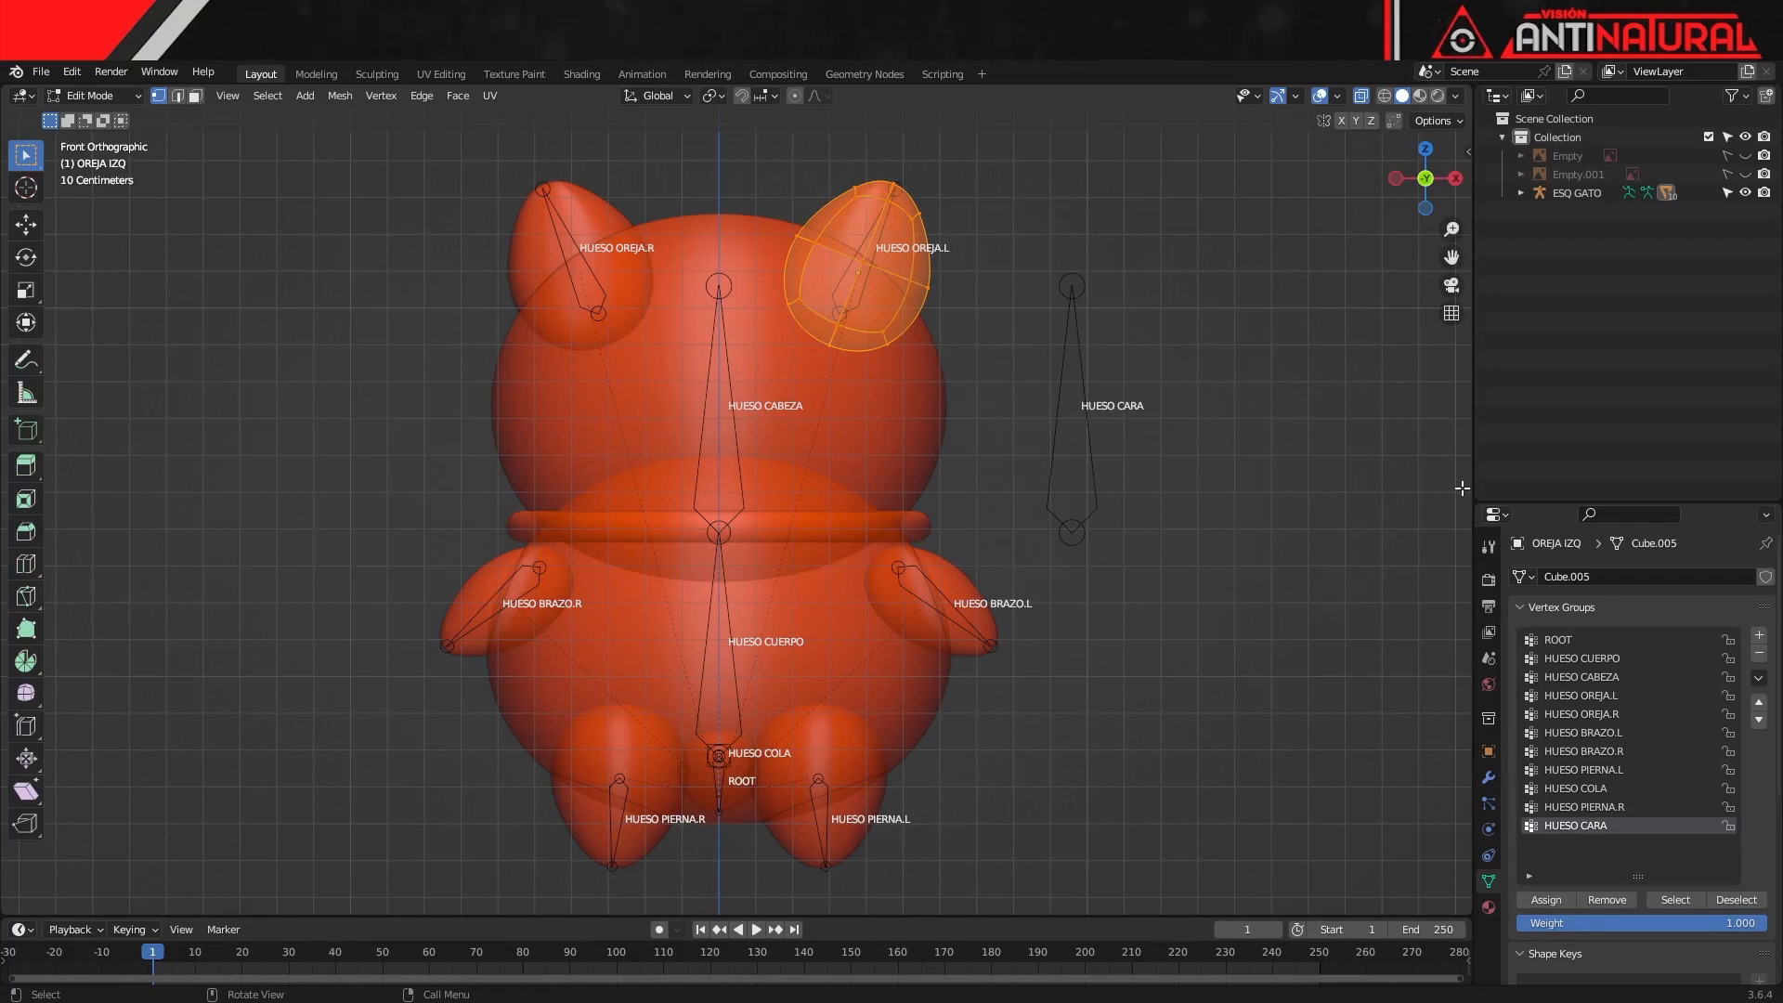
click(1576, 696)
click(1548, 899)
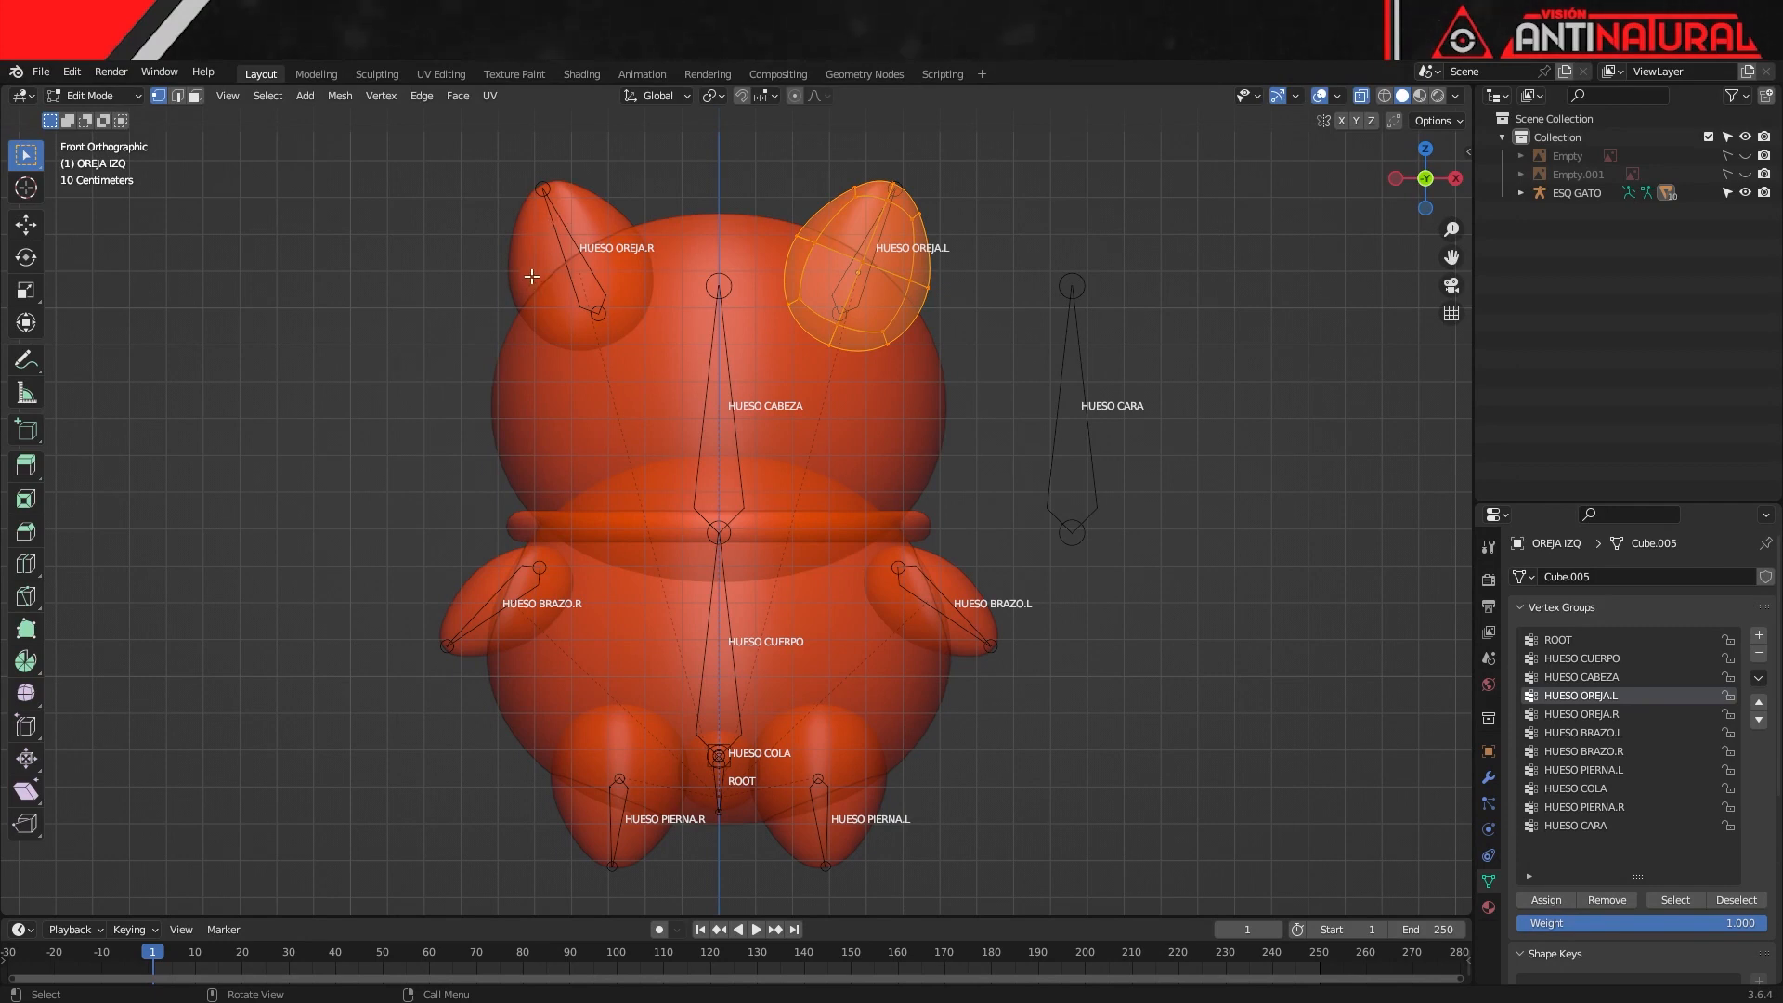
Switch editing to the OREJA DER mesh and assign all its vertices to the HUESO OREJA.R vertex group
key(alt+q)
key(a)
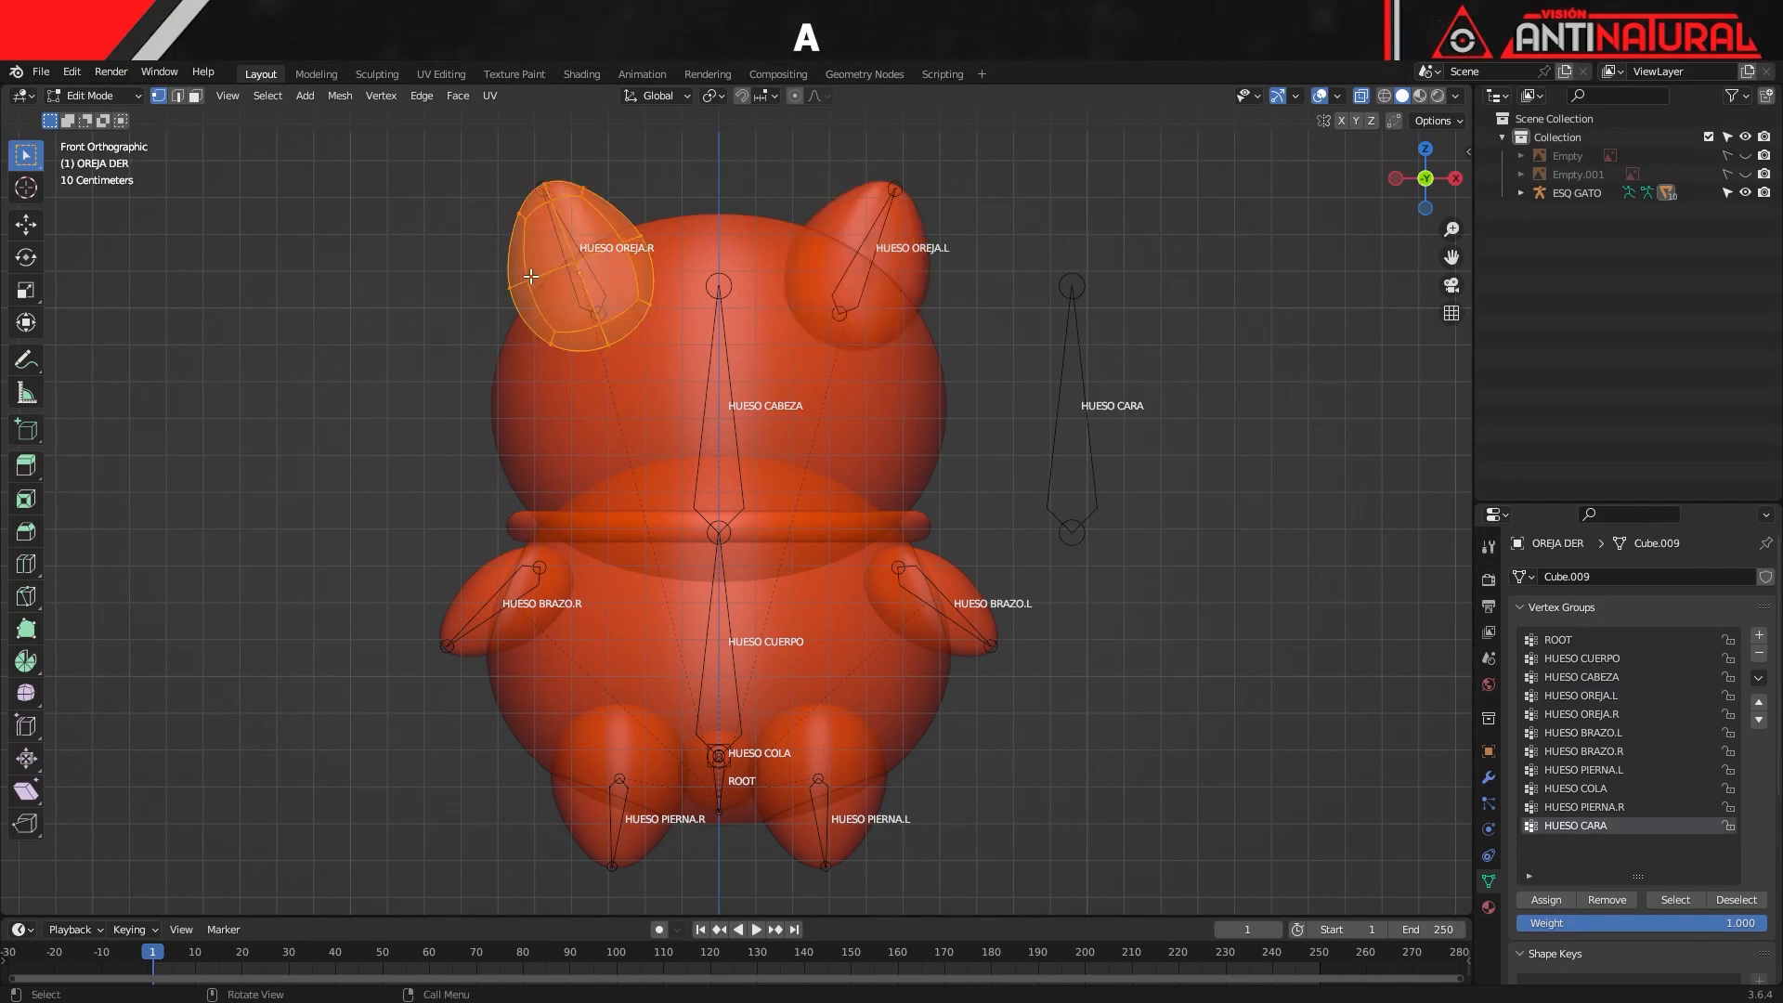
click(1658, 717)
click(1547, 900)
Switch editing to the BRAZO DER mesh and assign all its vertices to the HUESO BRAZO.R vertex group
key(alt+q)
key(a)
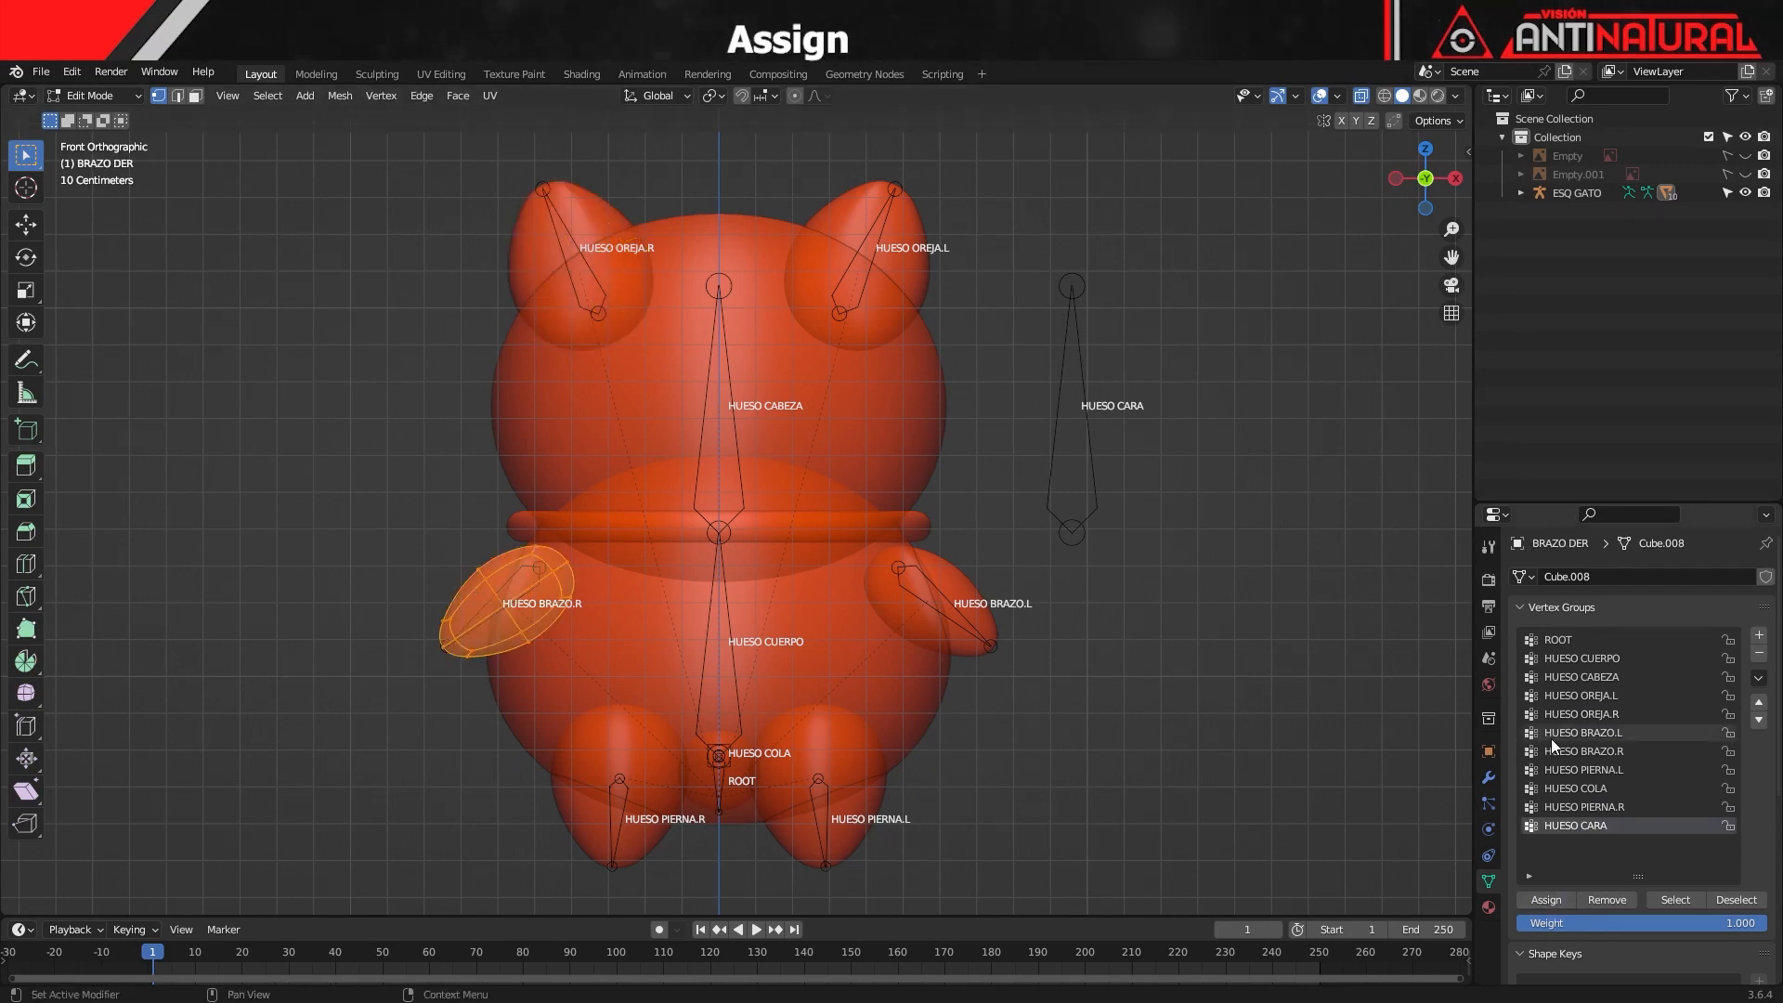
click(1584, 751)
Switch editing to the PIERNA DER mesh and assign all its vertices to the HUESO PIERNA.R vertex group
key(alt+q)
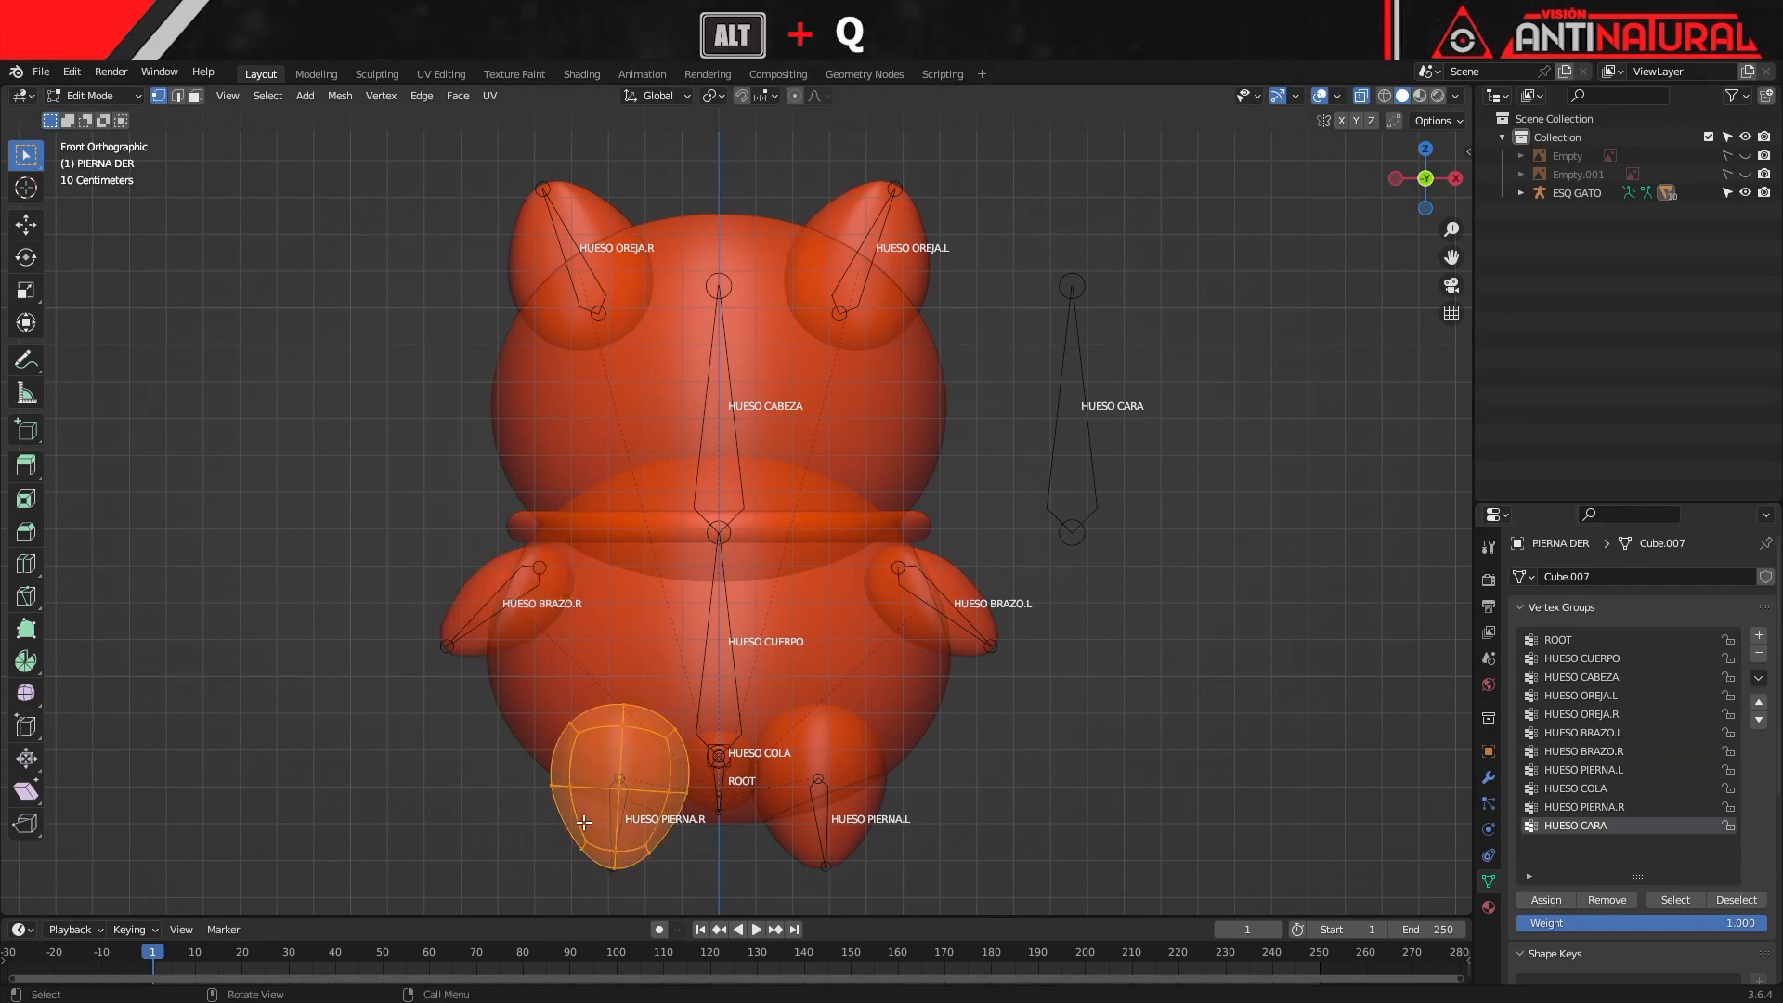
key(a)
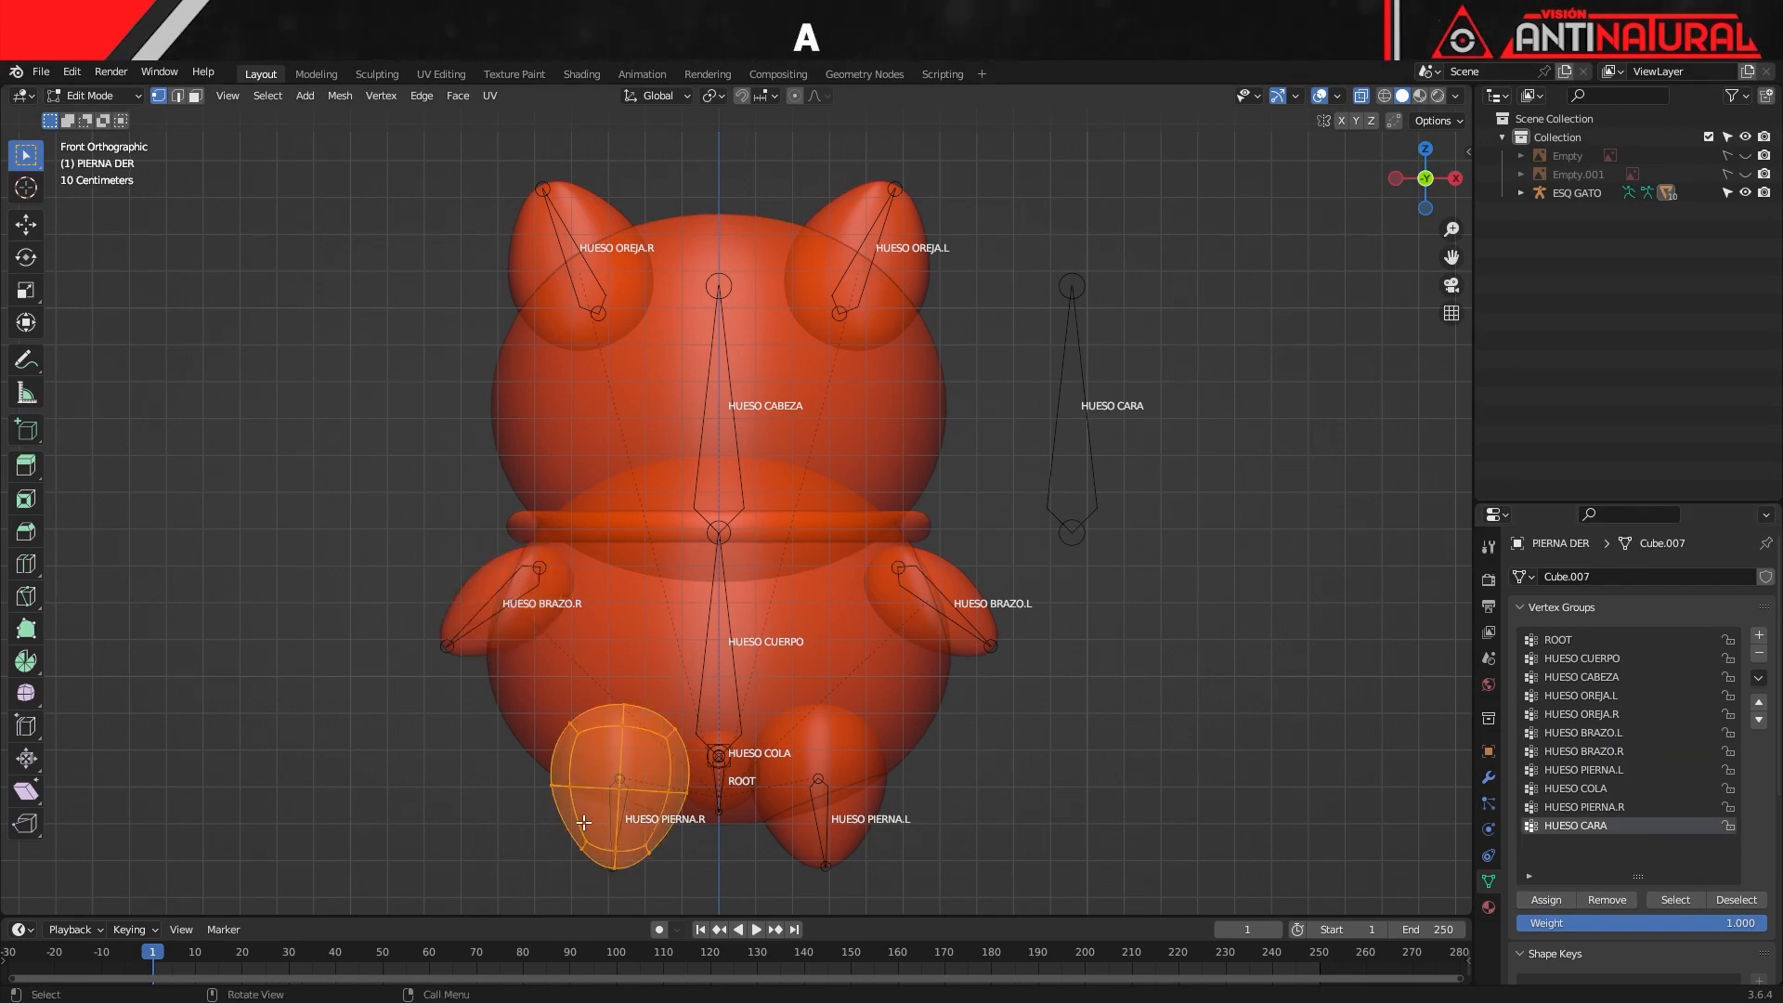
click(1616, 806)
click(1553, 900)
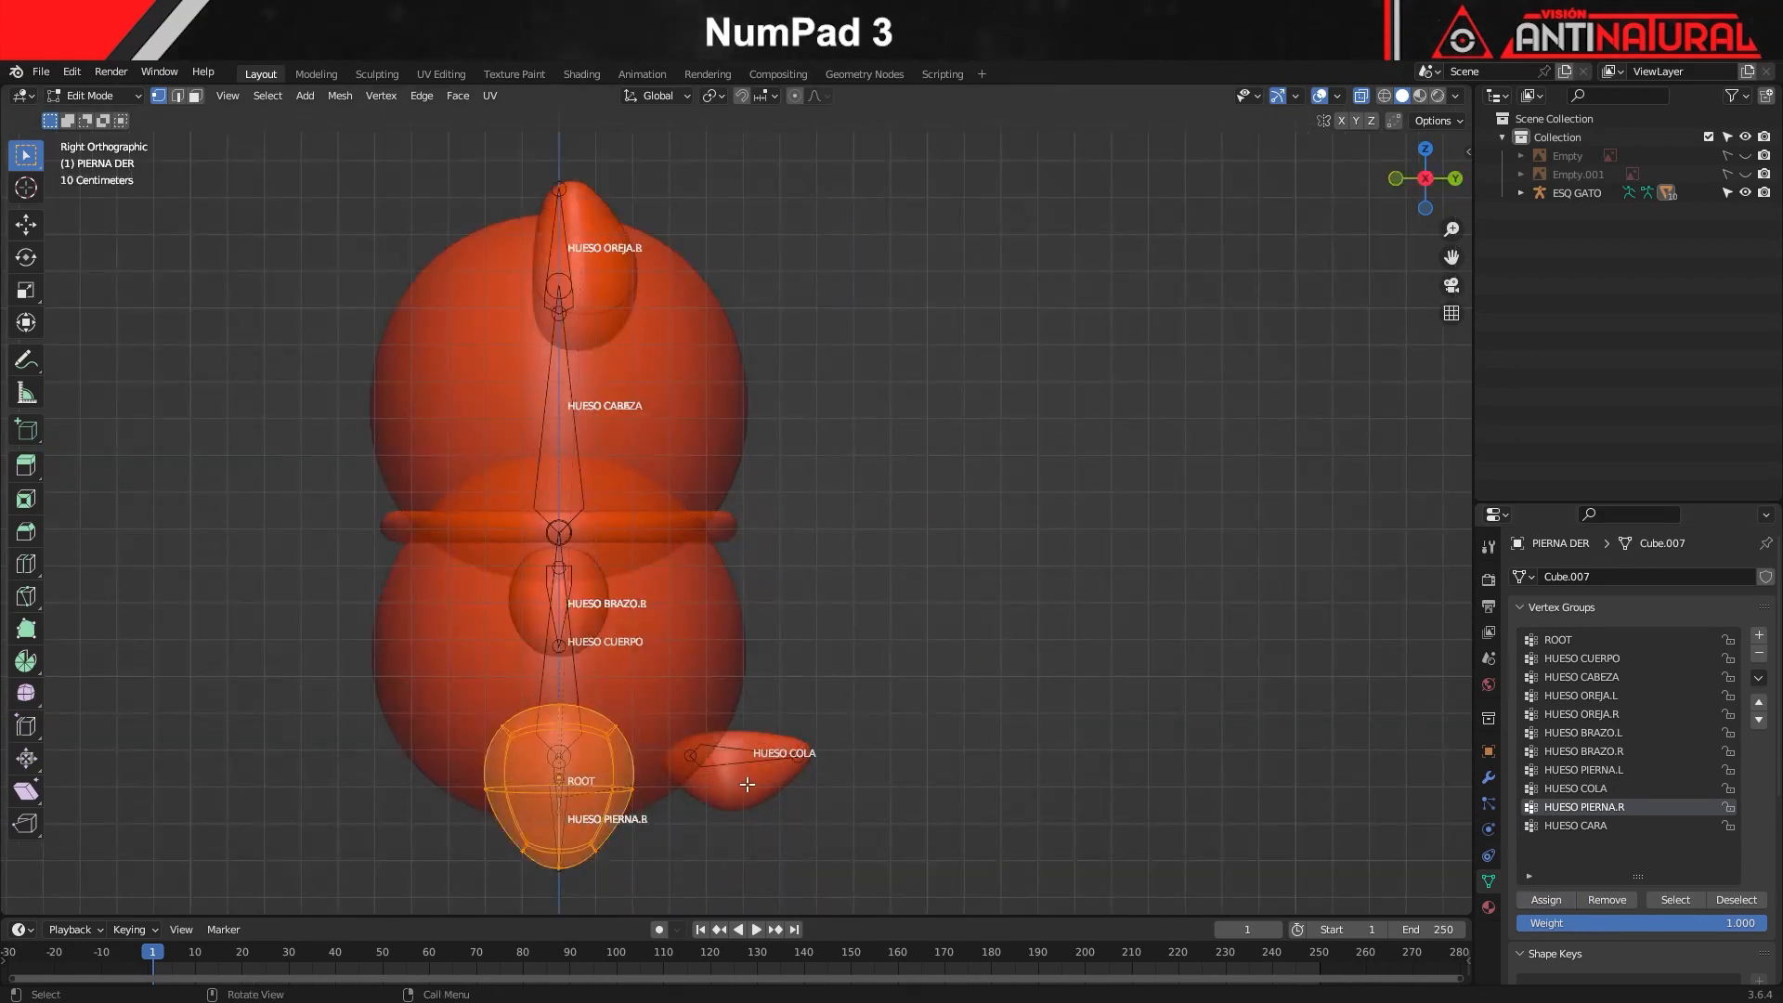
Switch editing to the COLA tail mesh and assign all its vertices to the HUESO COLA vertex group
key(alt+q)
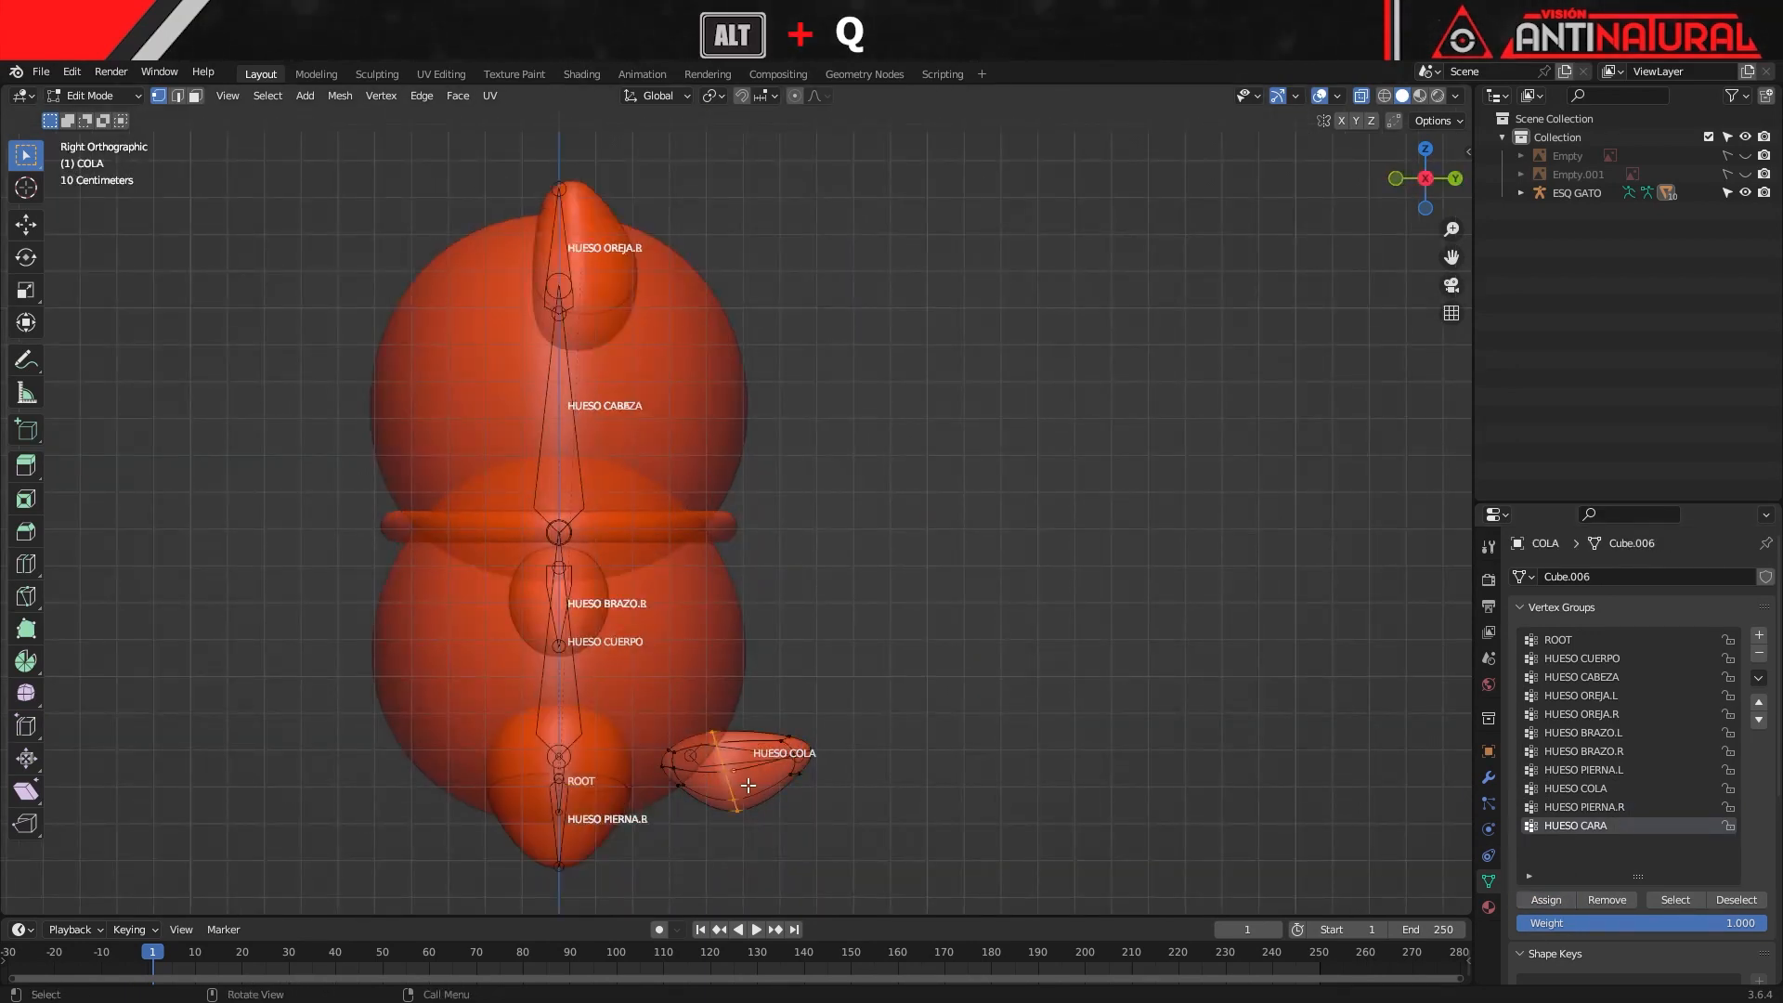
key(a)
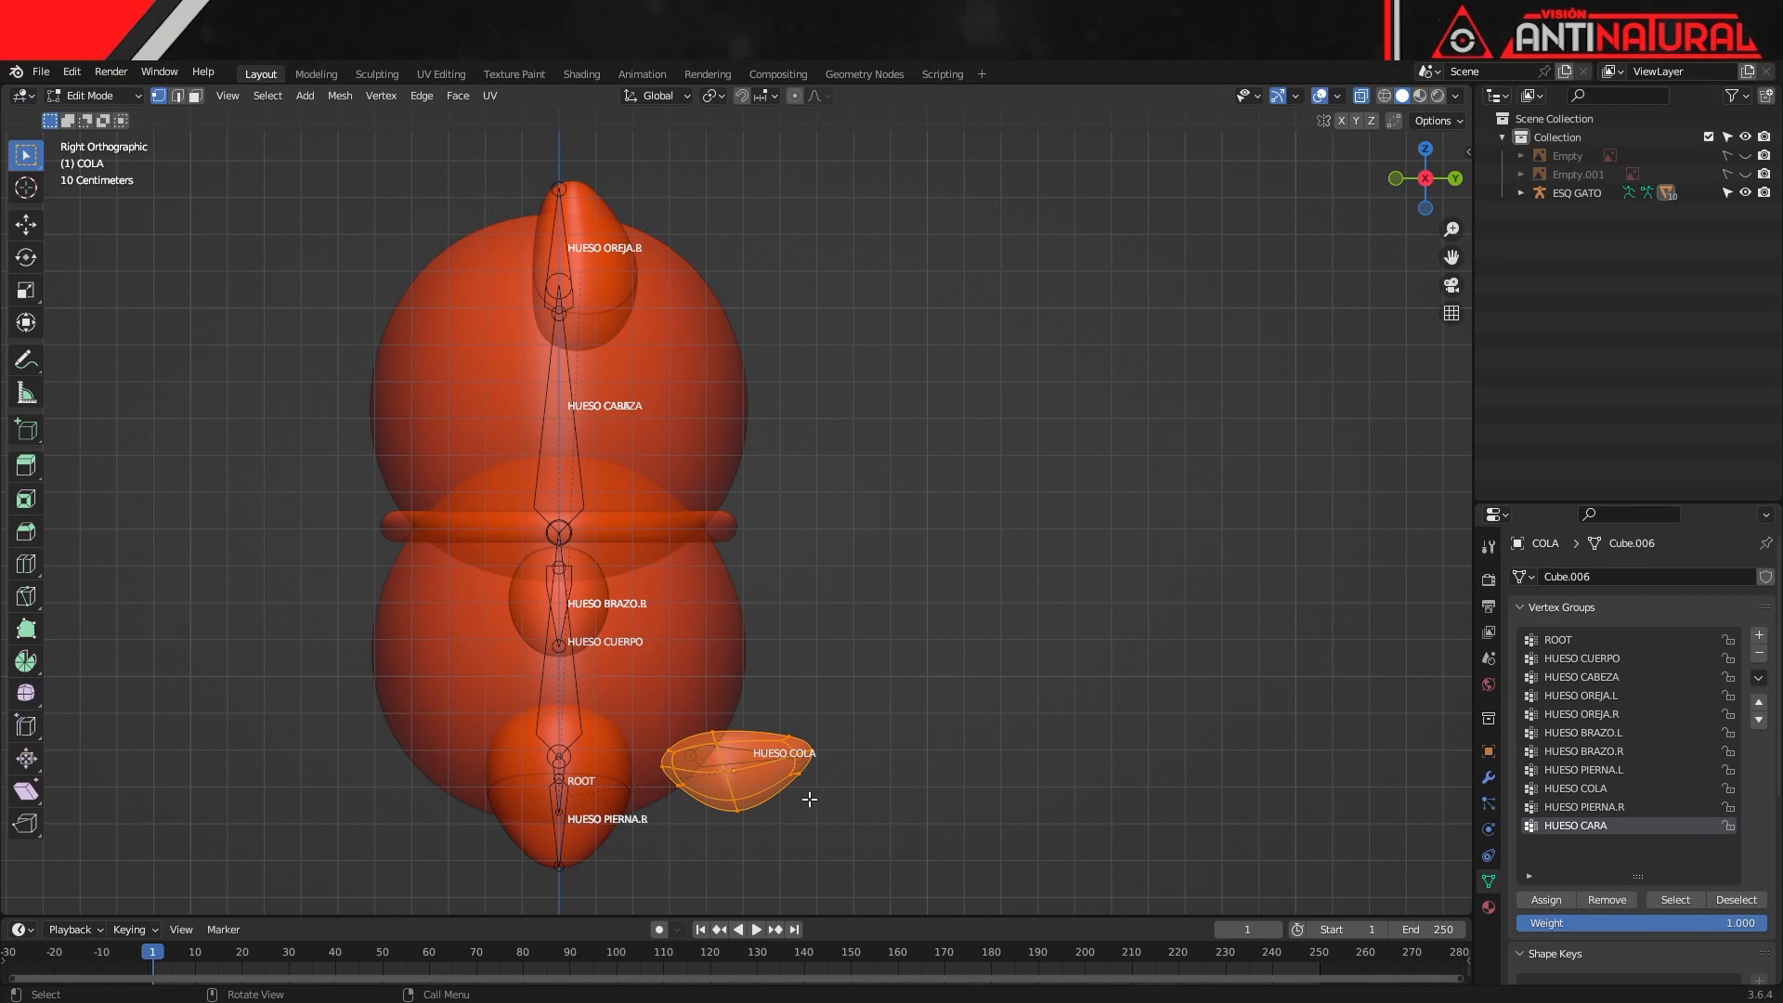
click(1573, 789)
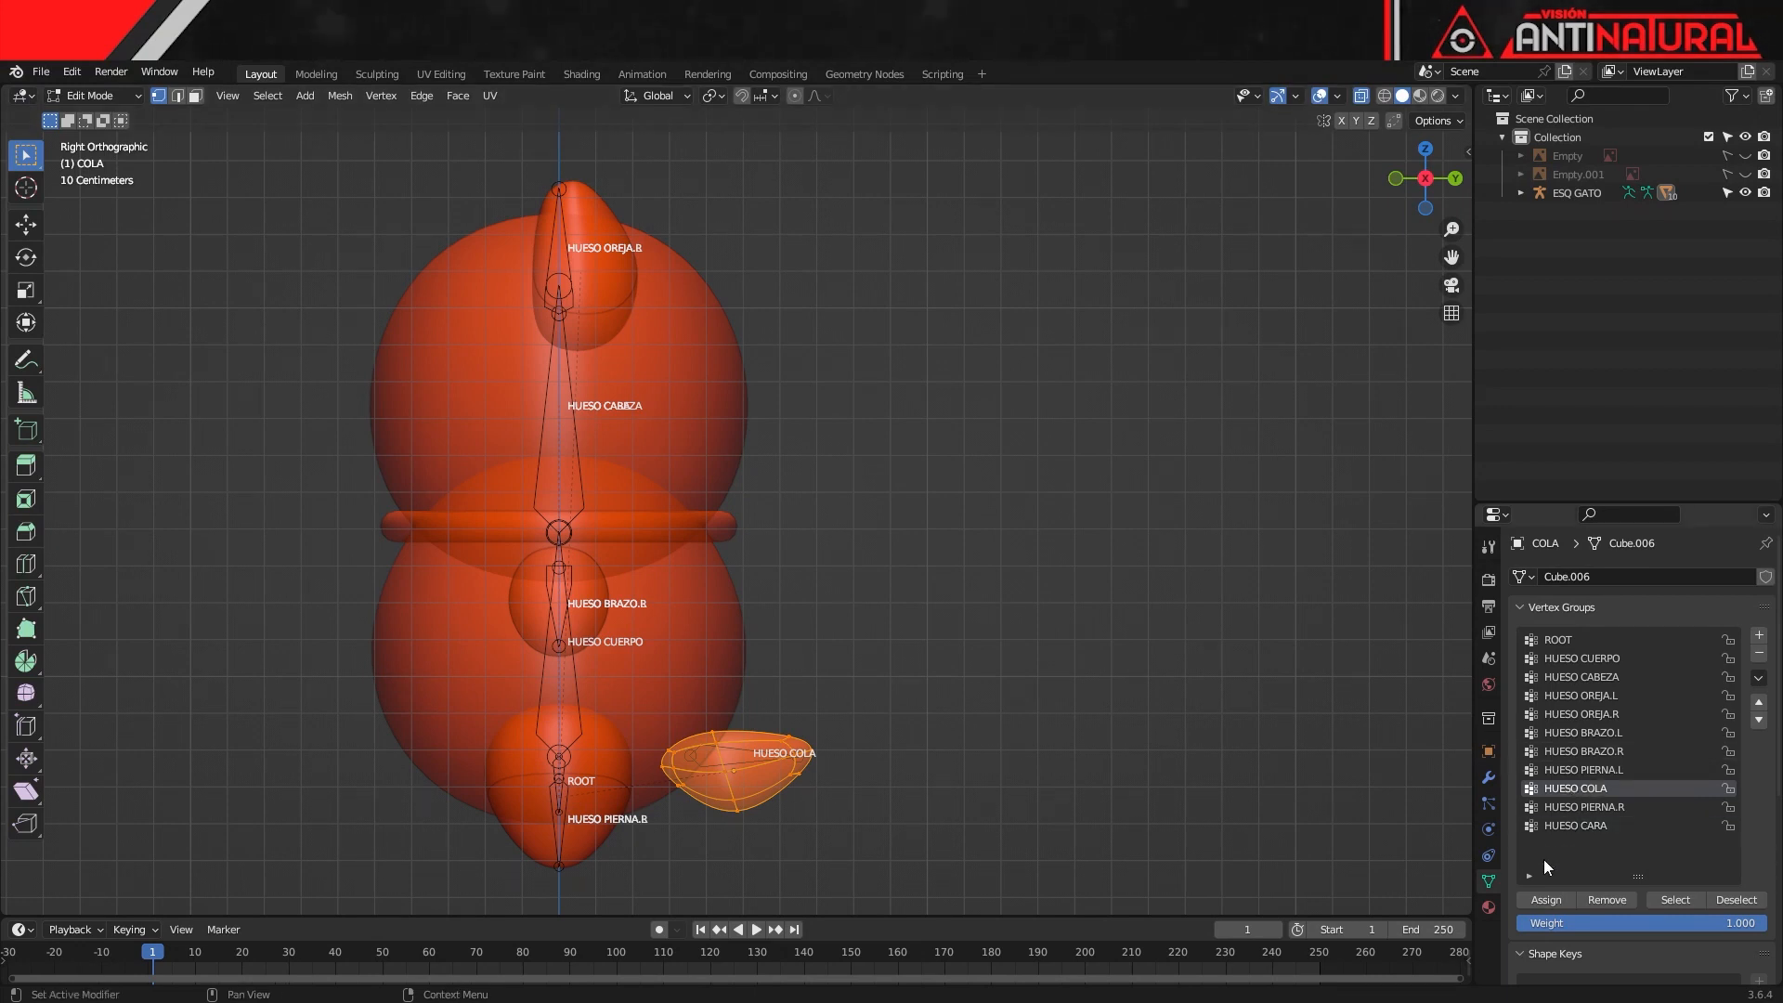
click(1546, 899)
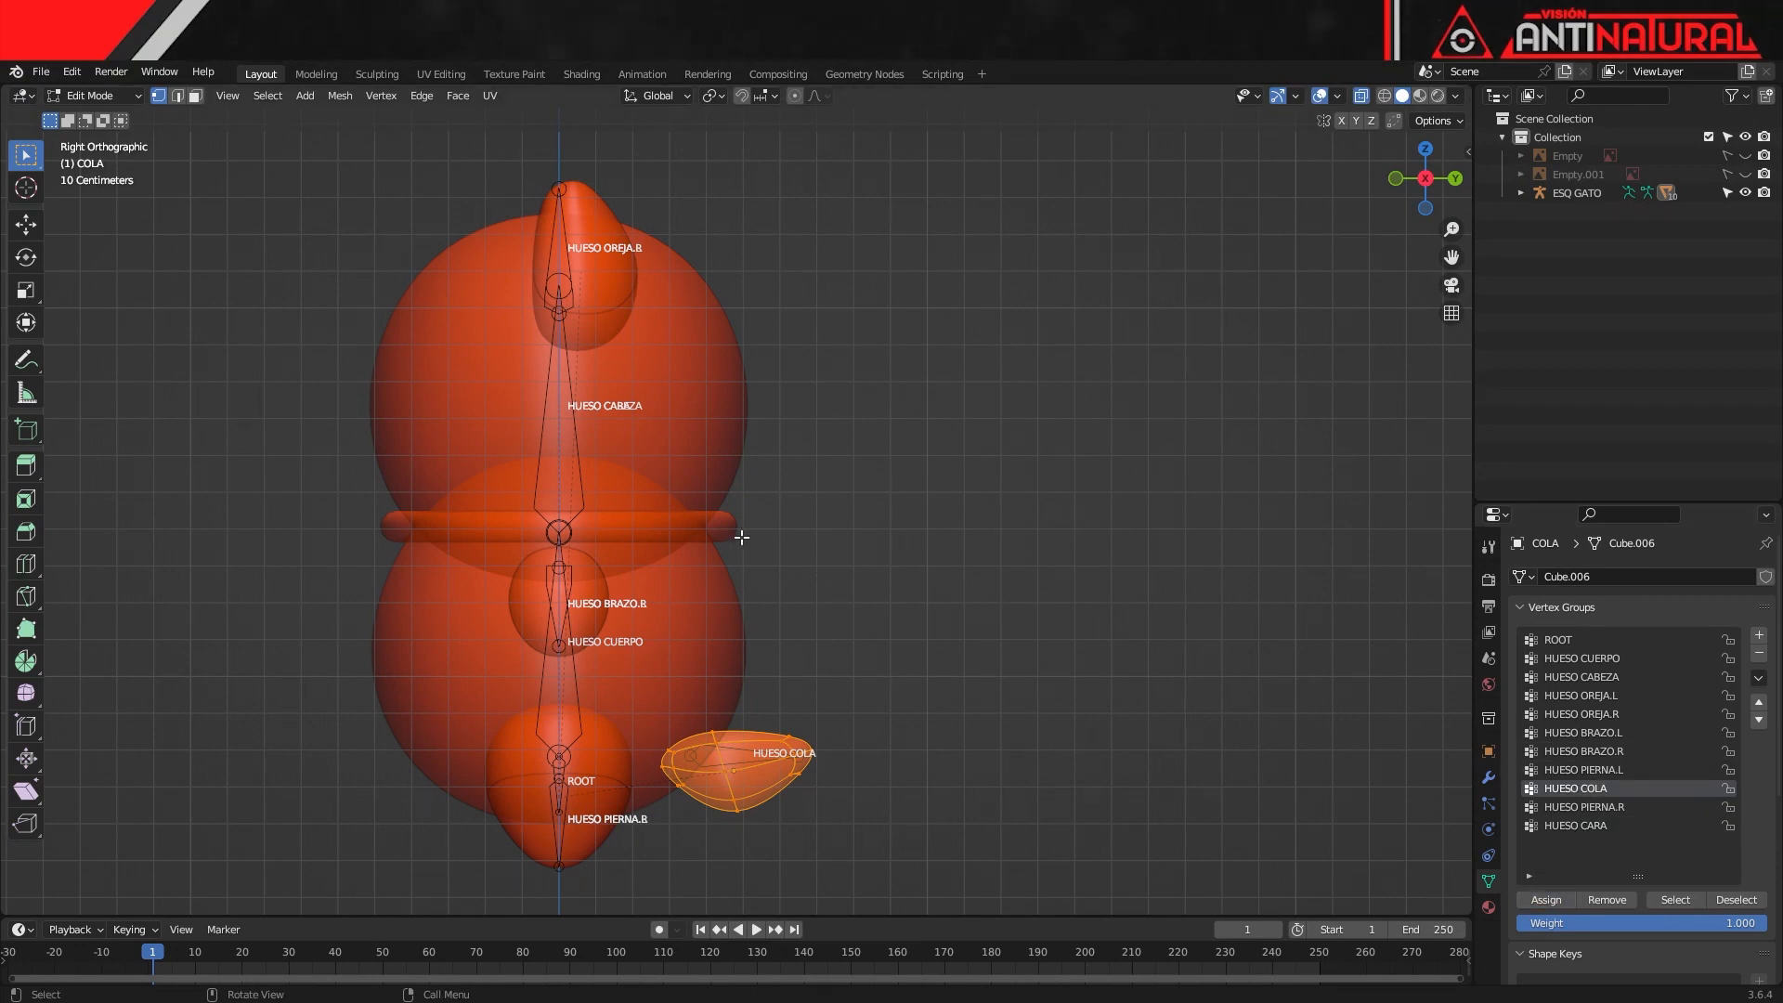
Switch editing to the COLLAR mesh and assign all its vertices to the HUESO CUERPO vertex group
key(alt+q)
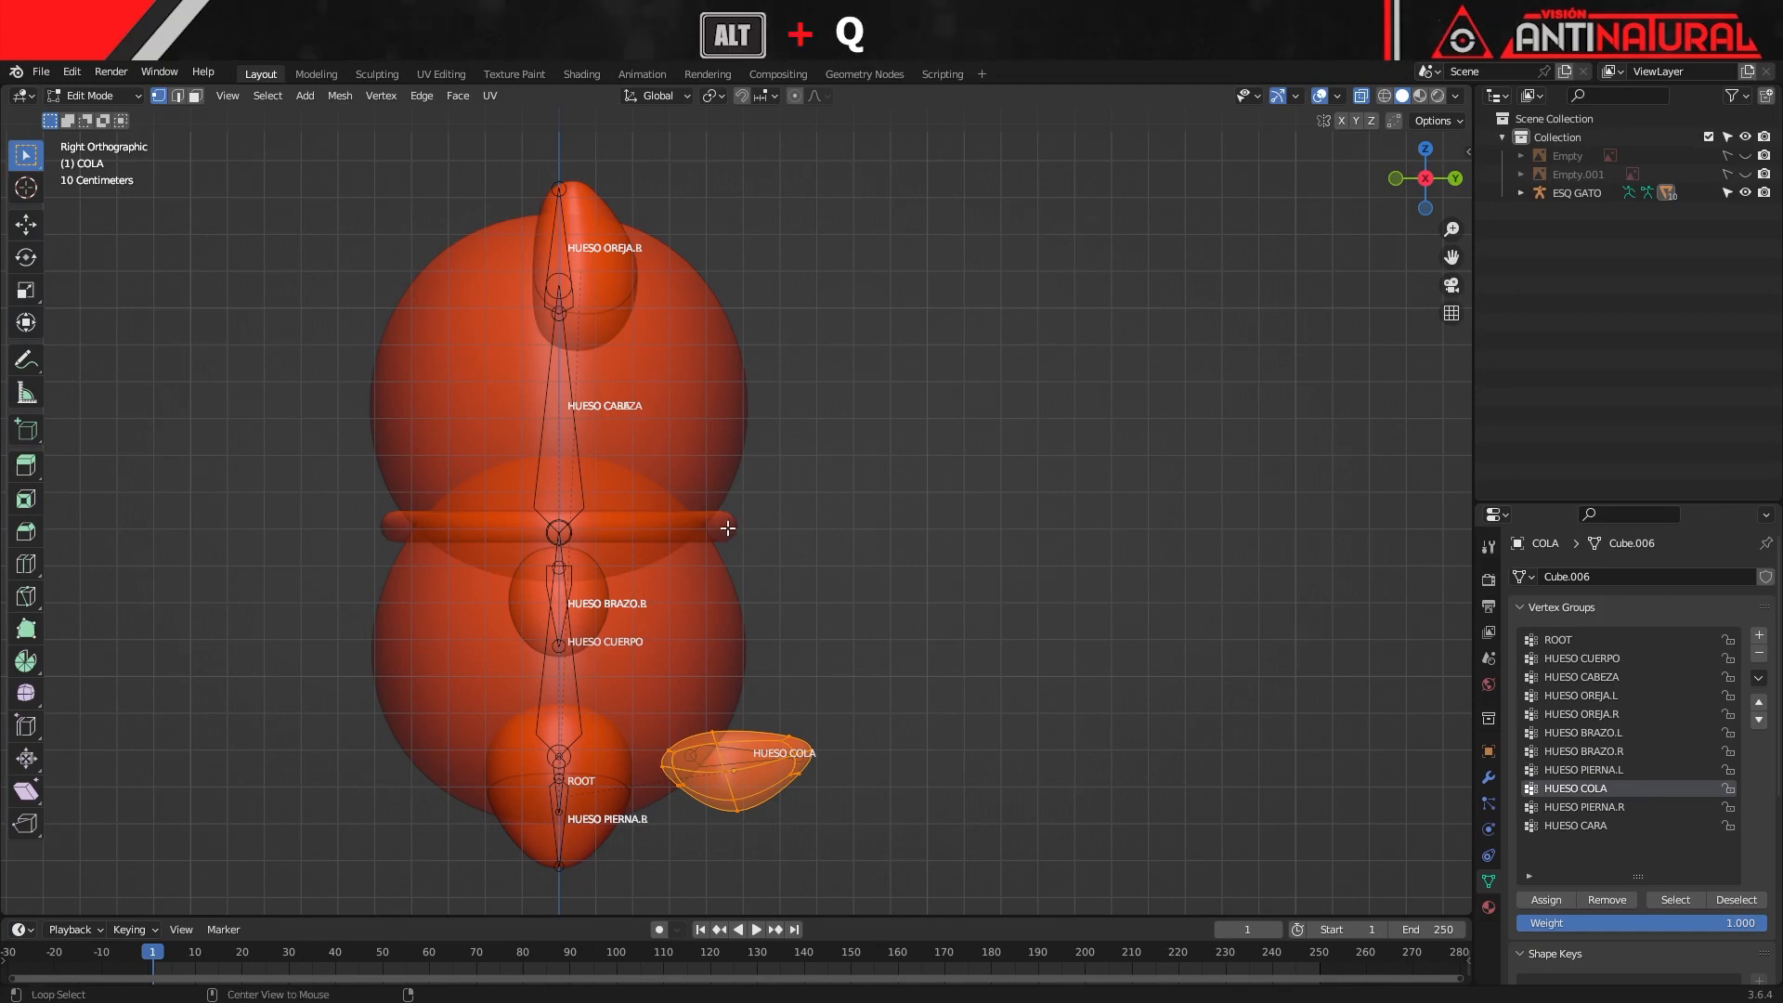
key(a)
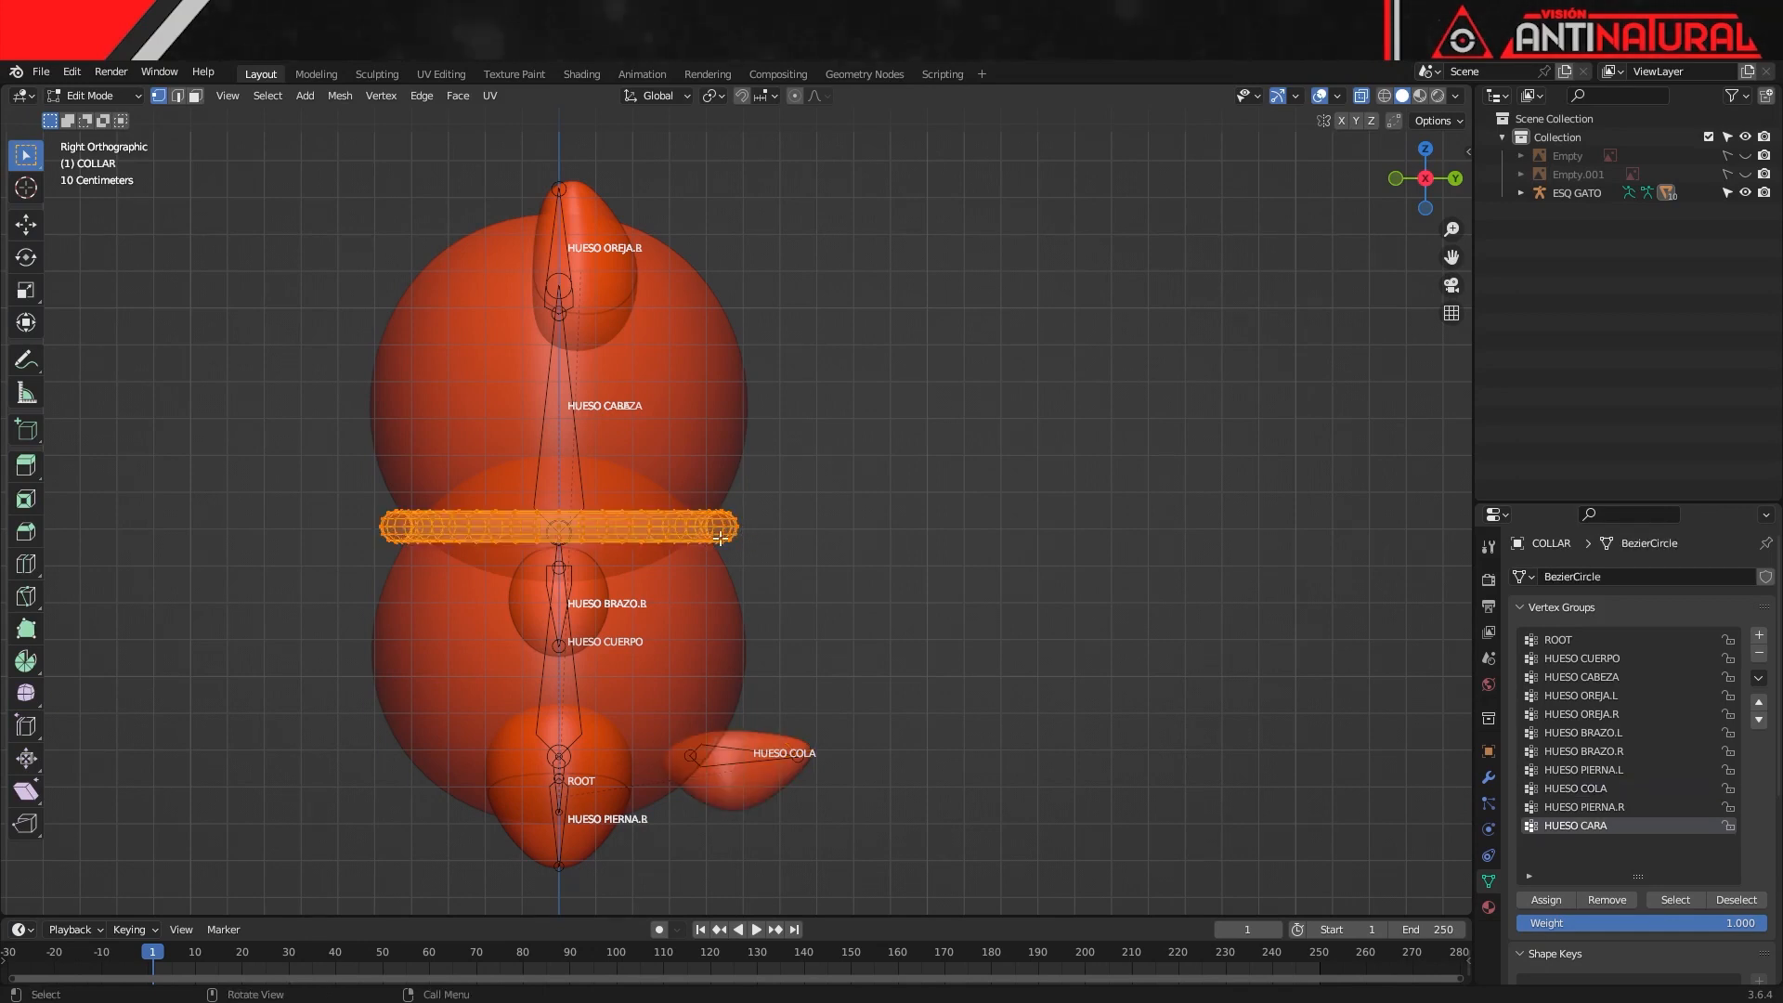
click(1581, 658)
click(1540, 900)
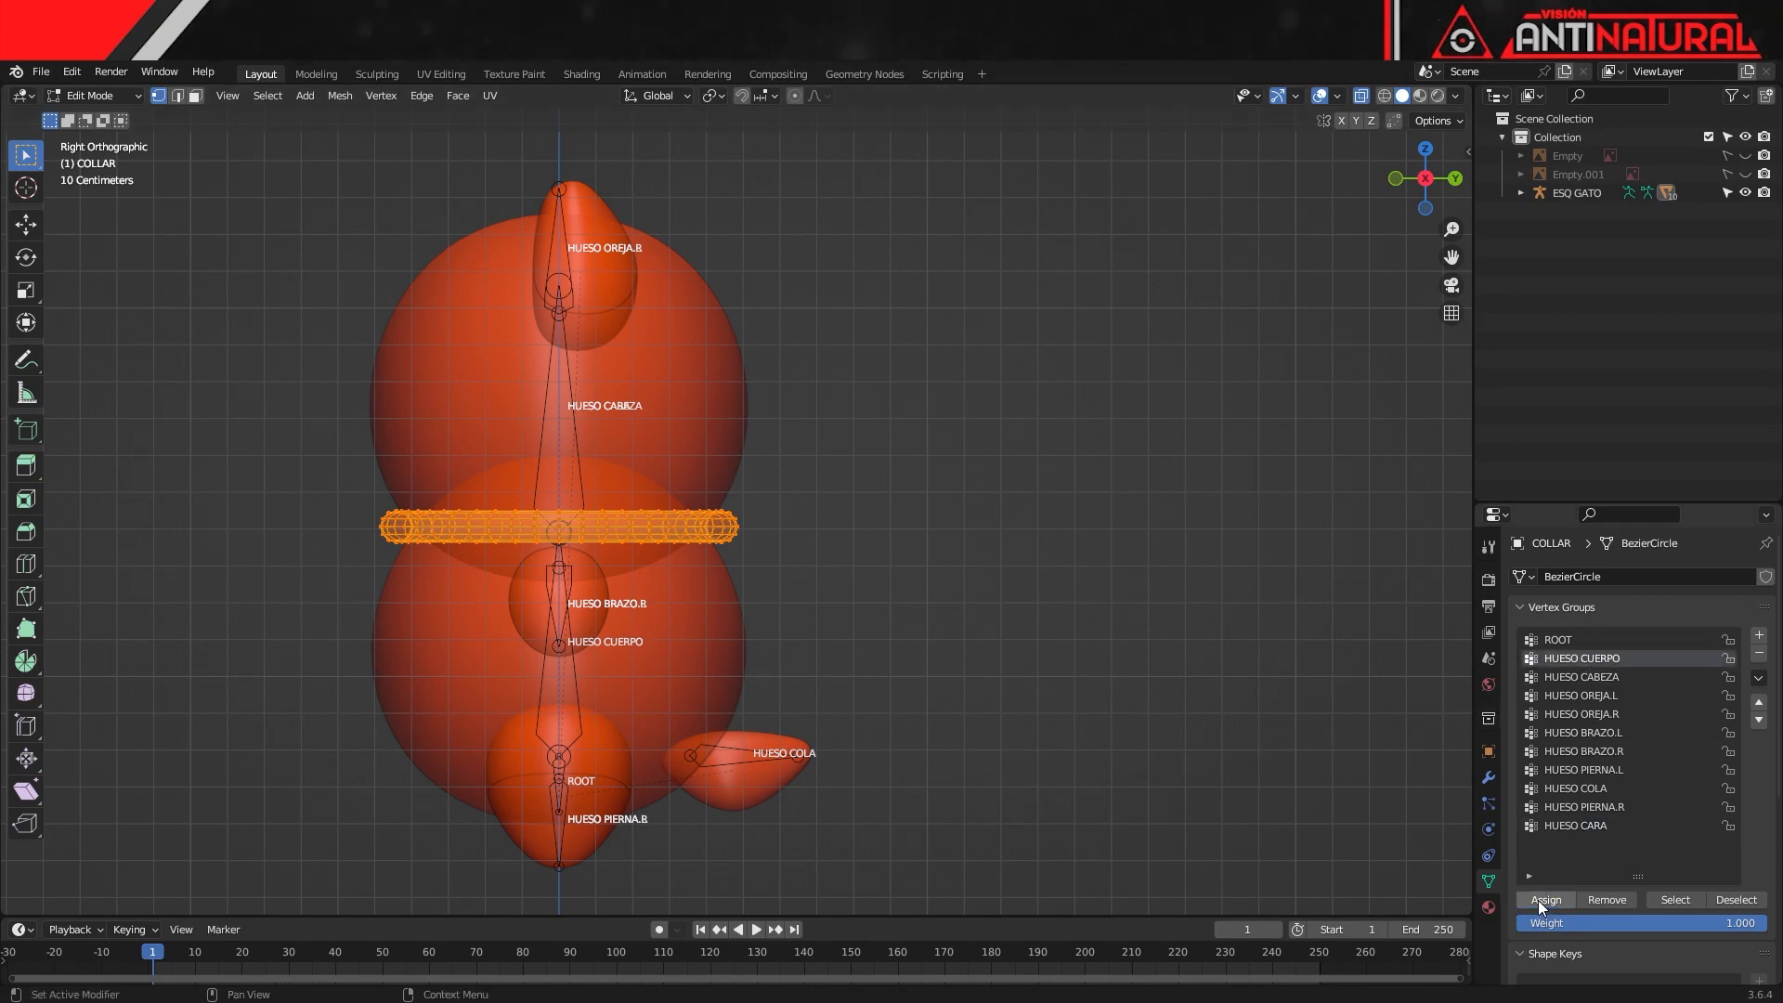
Leave Edit Mode, turn off X-ray, and put the ESQ GATO armature into Pose Mode
key(KP_1)
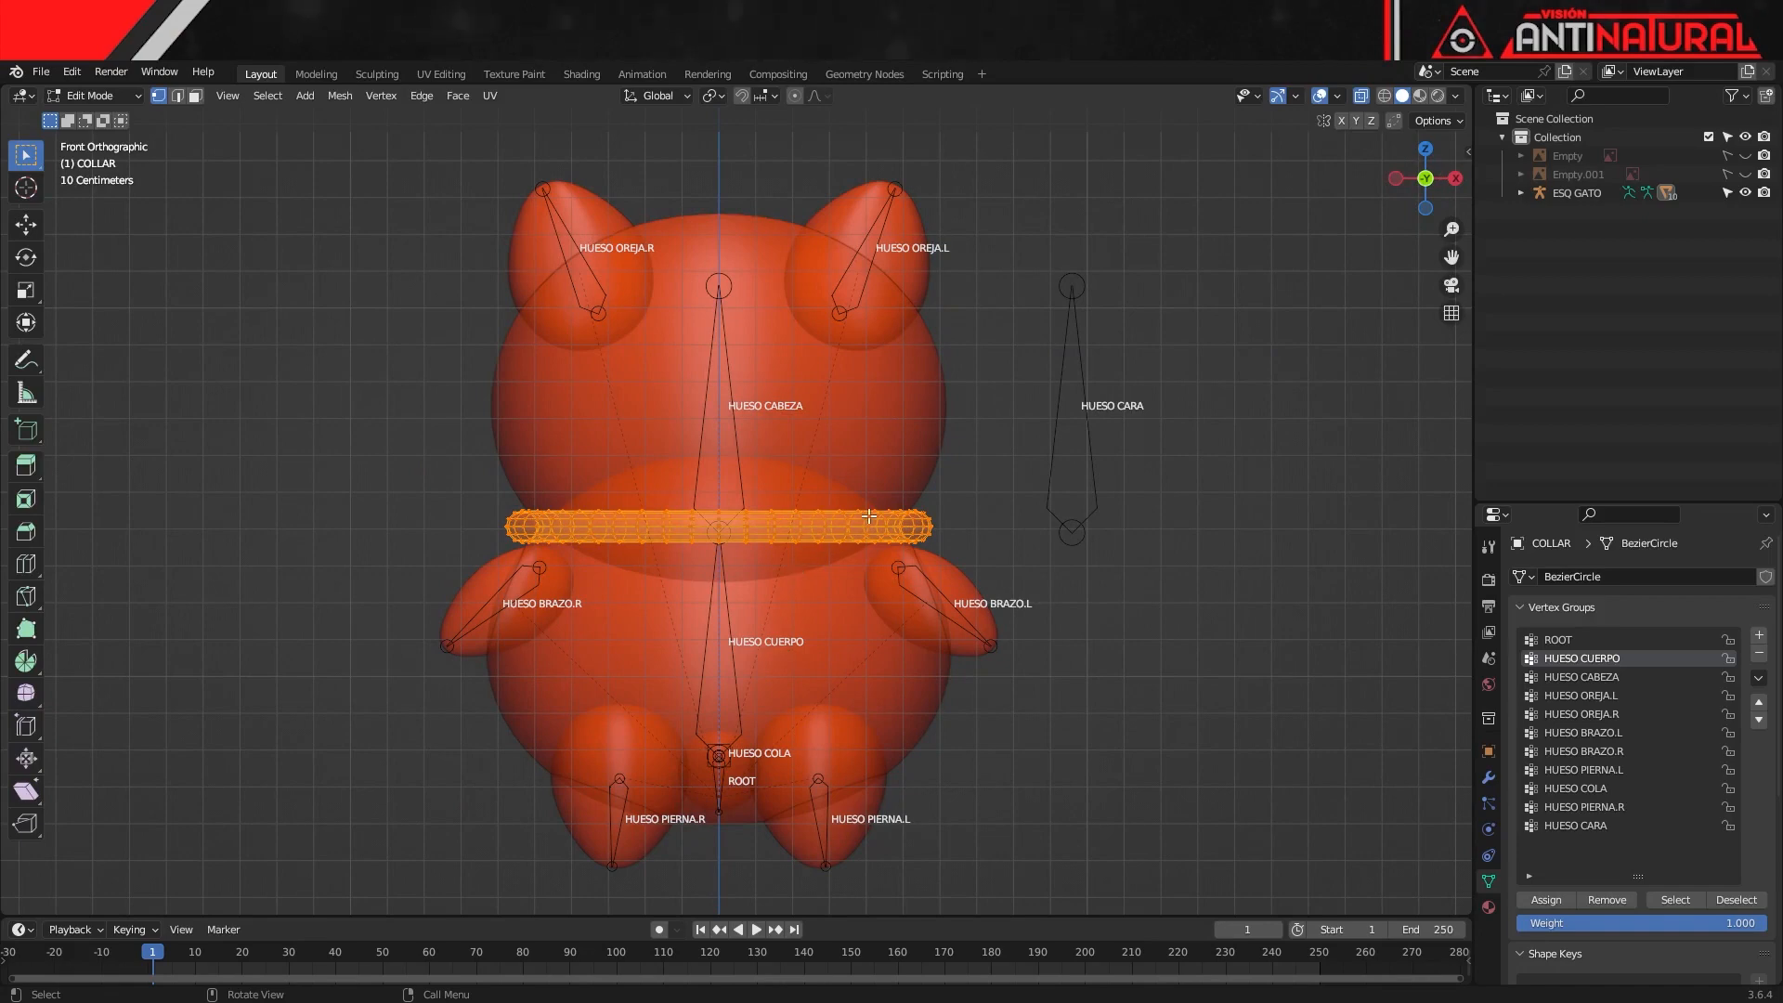
key(Tab)
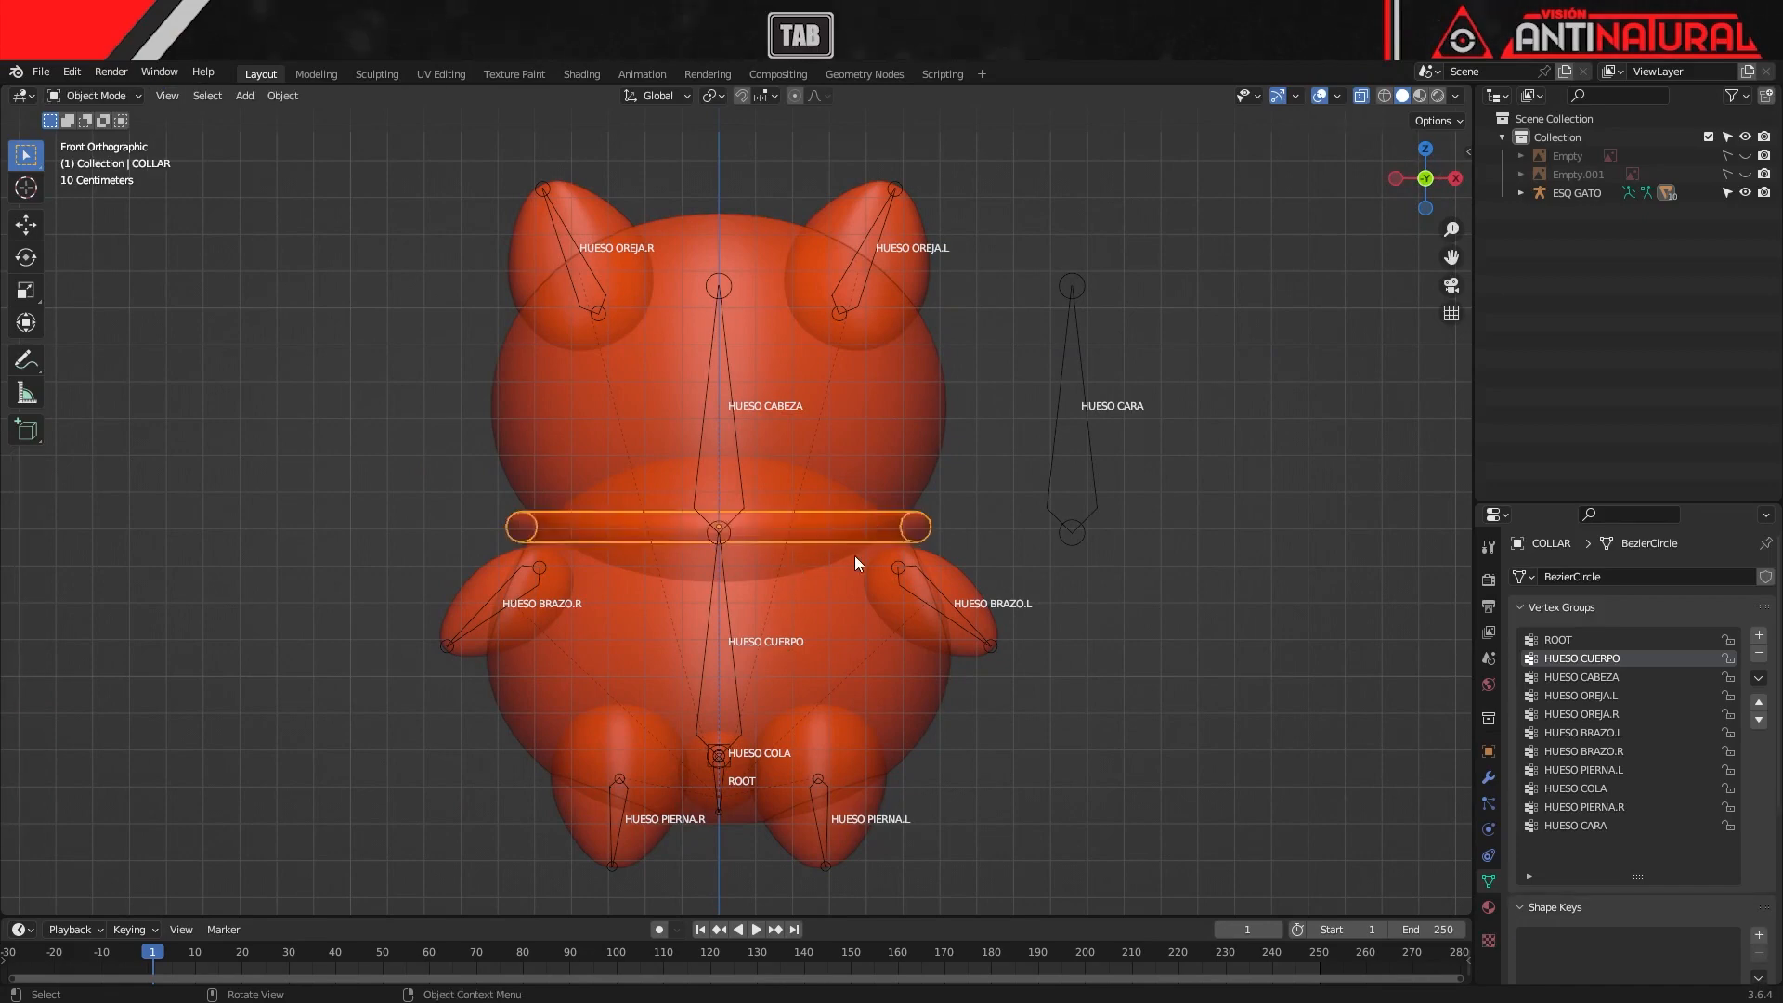
click(1361, 97)
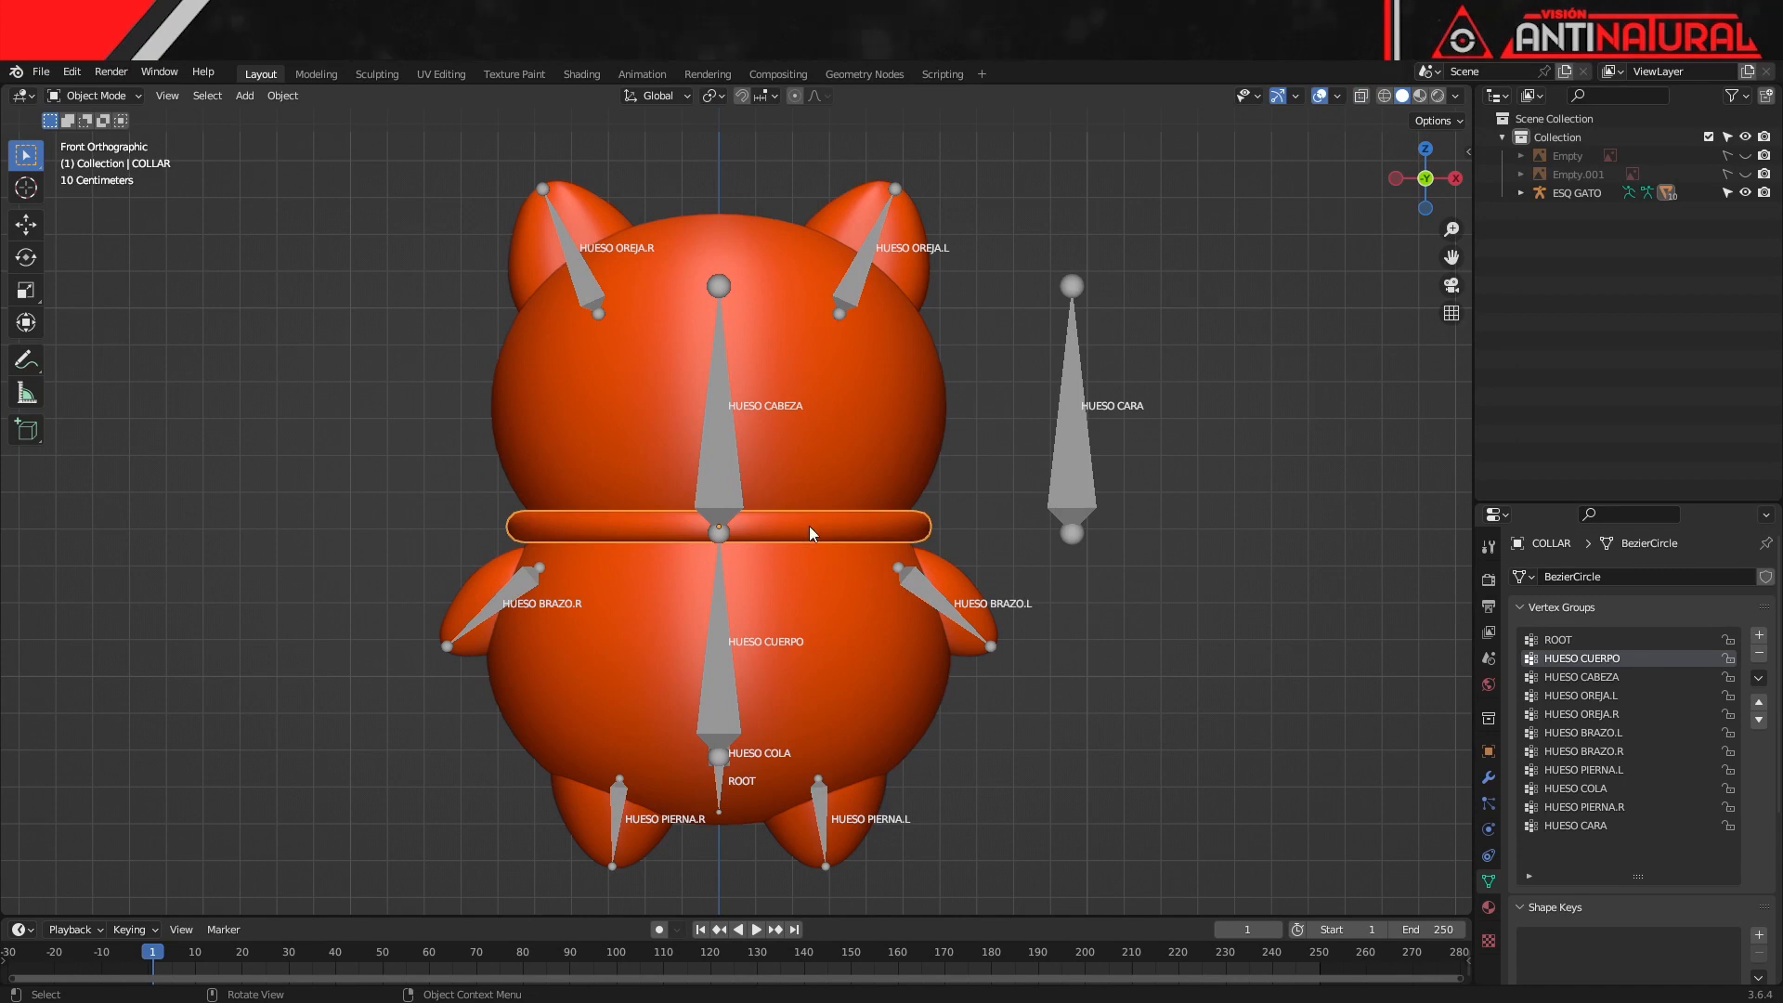
click(715, 459)
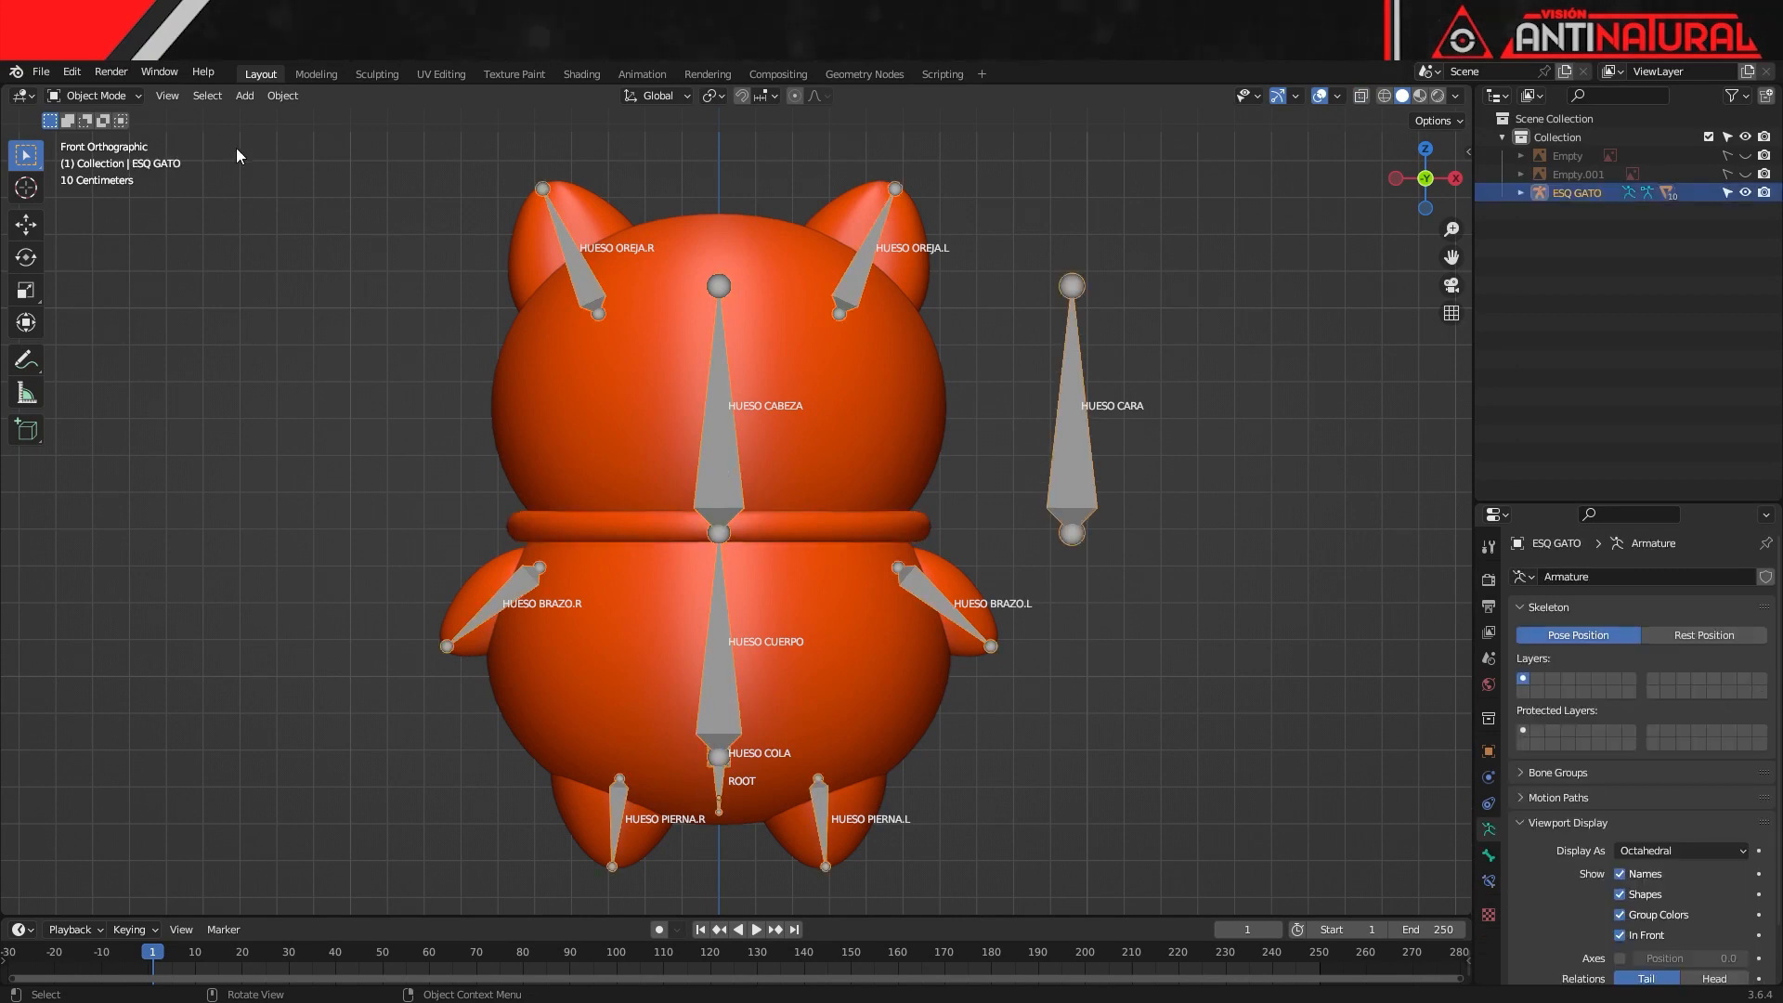
click(120, 93)
click(103, 158)
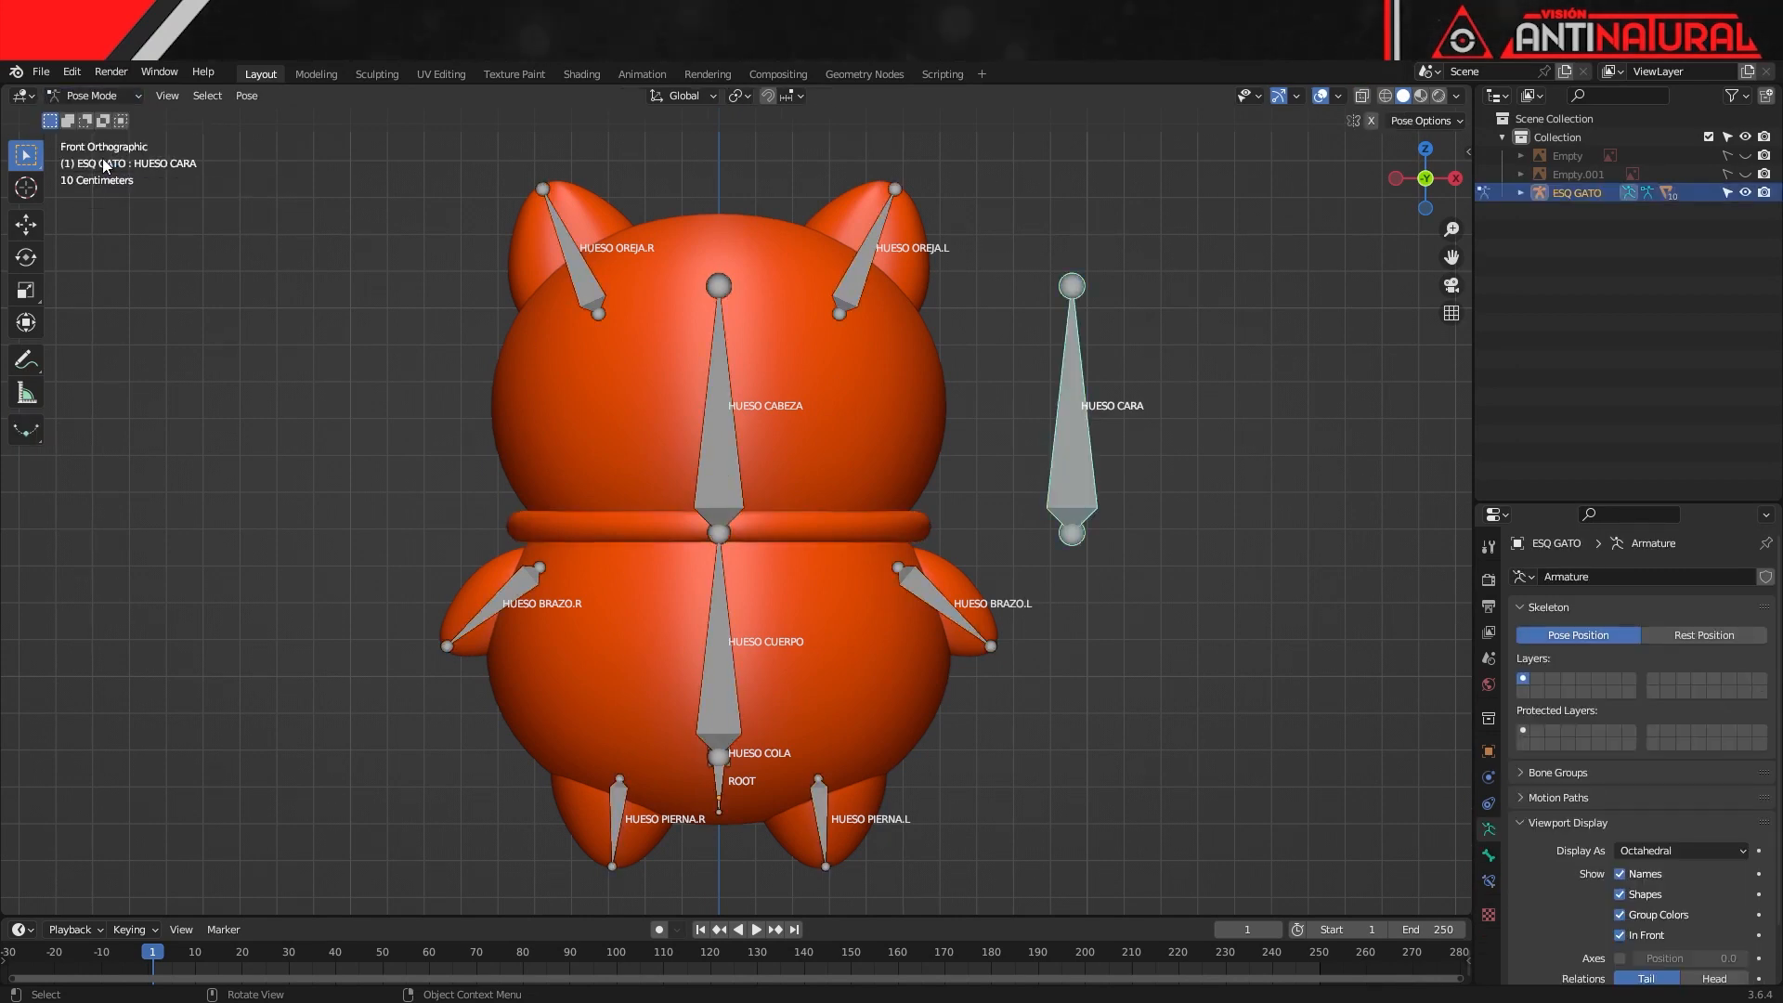
Test the ear, head and arm bones by rotating them, cancelling the rotations
click(592, 294)
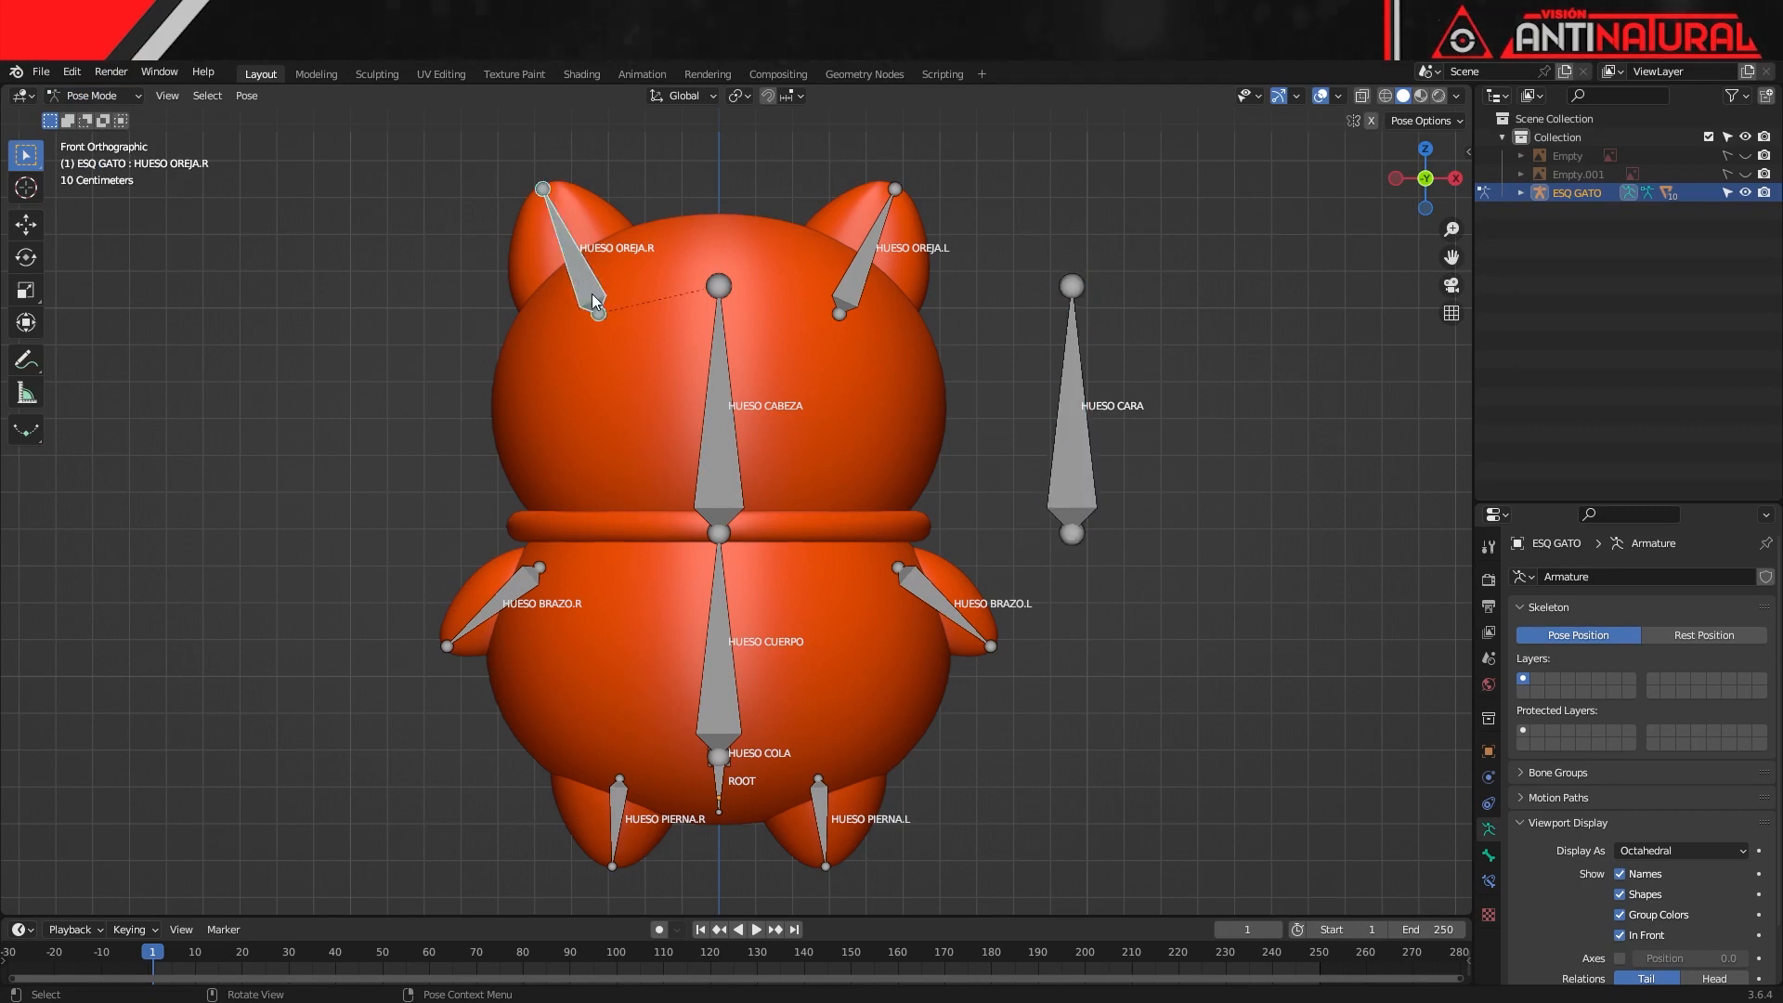
click(864, 276)
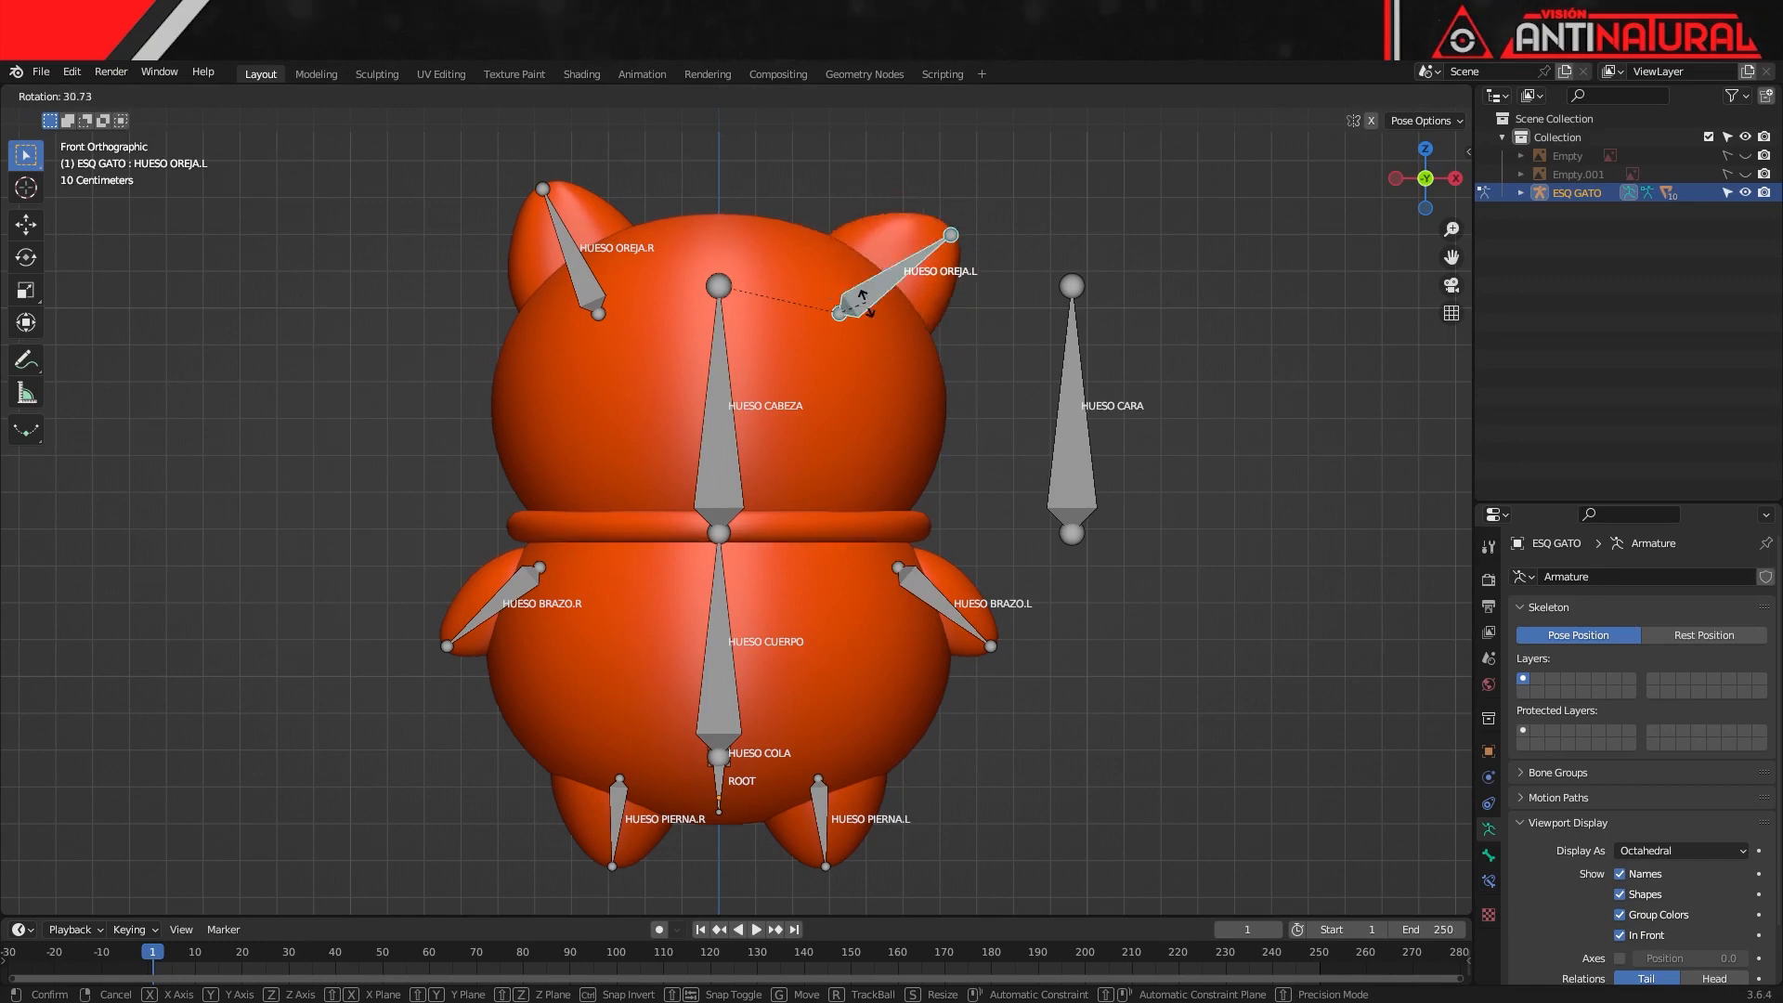
click(720, 444)
key(r)
right_click(724, 449)
click(517, 591)
key(r)
right_click(515, 619)
click(940, 601)
key(r)
right_click(923, 615)
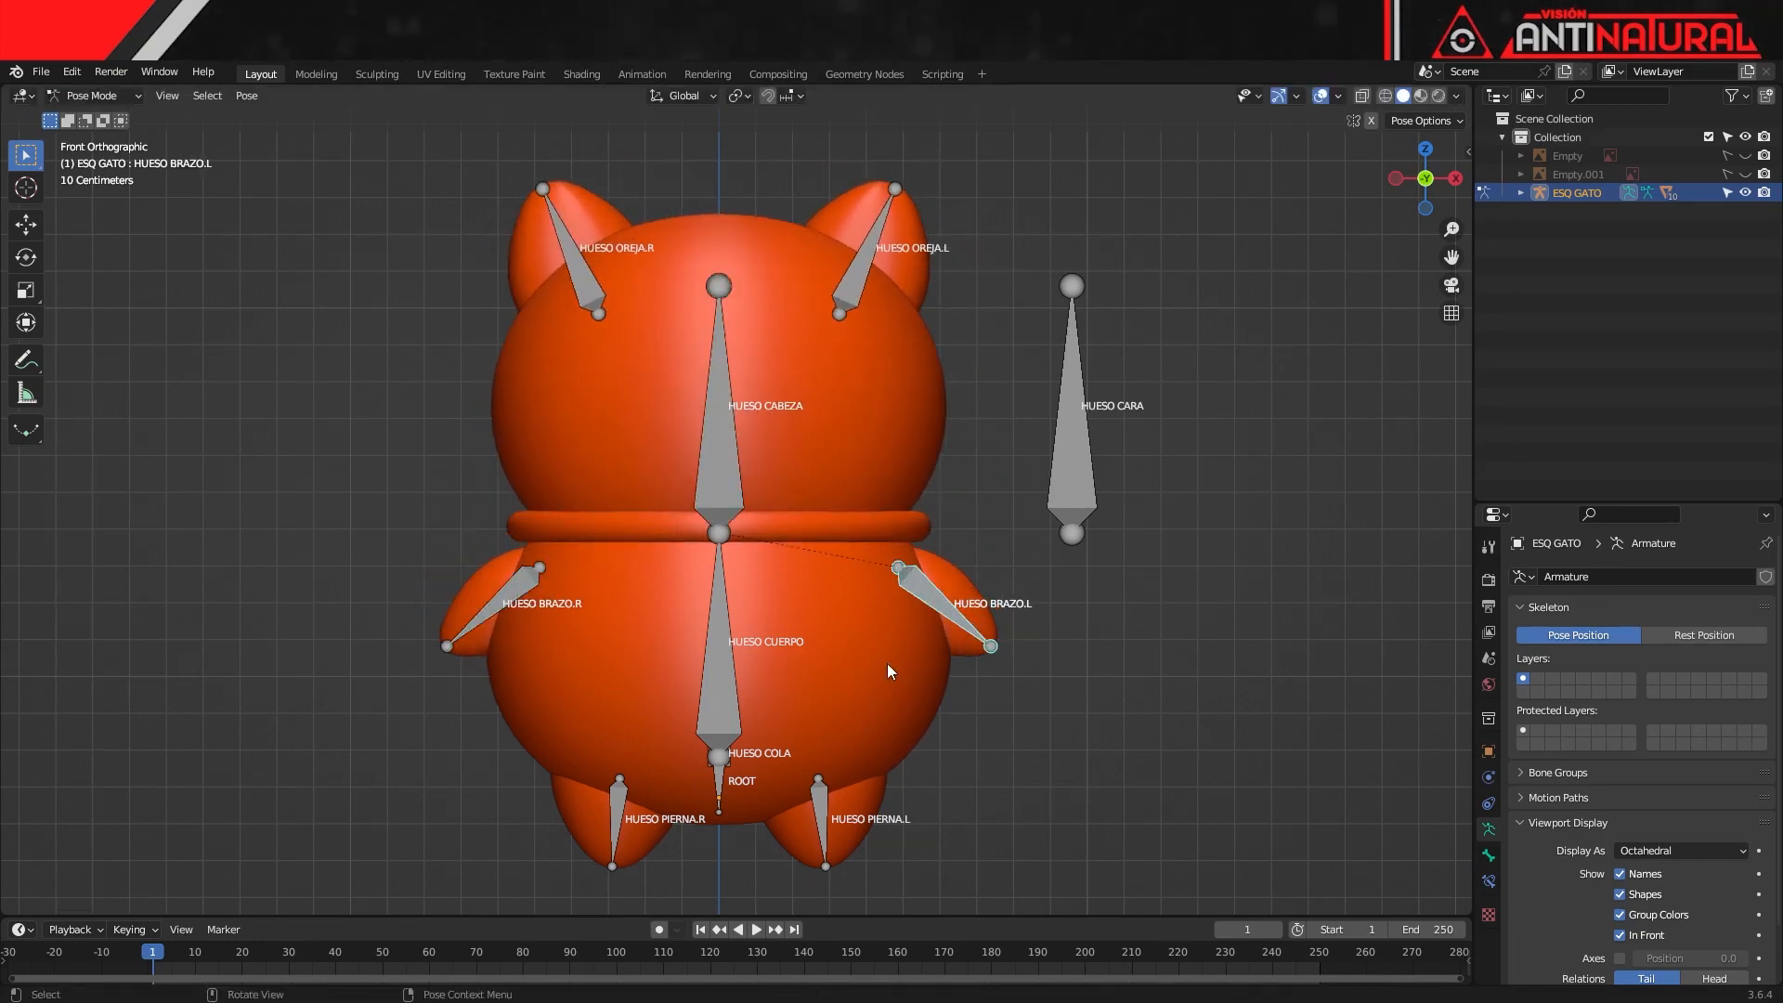
Test the body, ROOT and both leg bones by rotating each one and reverting every rotation
click(725, 662)
key(r)
click(787, 687)
key(ctrl+z)
click(721, 785)
key(r)
click(777, 785)
key(ctrl+z)
click(818, 803)
key(r)
right_click(828, 806)
click(617, 807)
key(r)
click(641, 812)
key(ctrl+z)
Test the HUESO COLA tail bone by rotating it in the right side view, and undo the rotation
key(KP_3)
click(728, 752)
key(r)
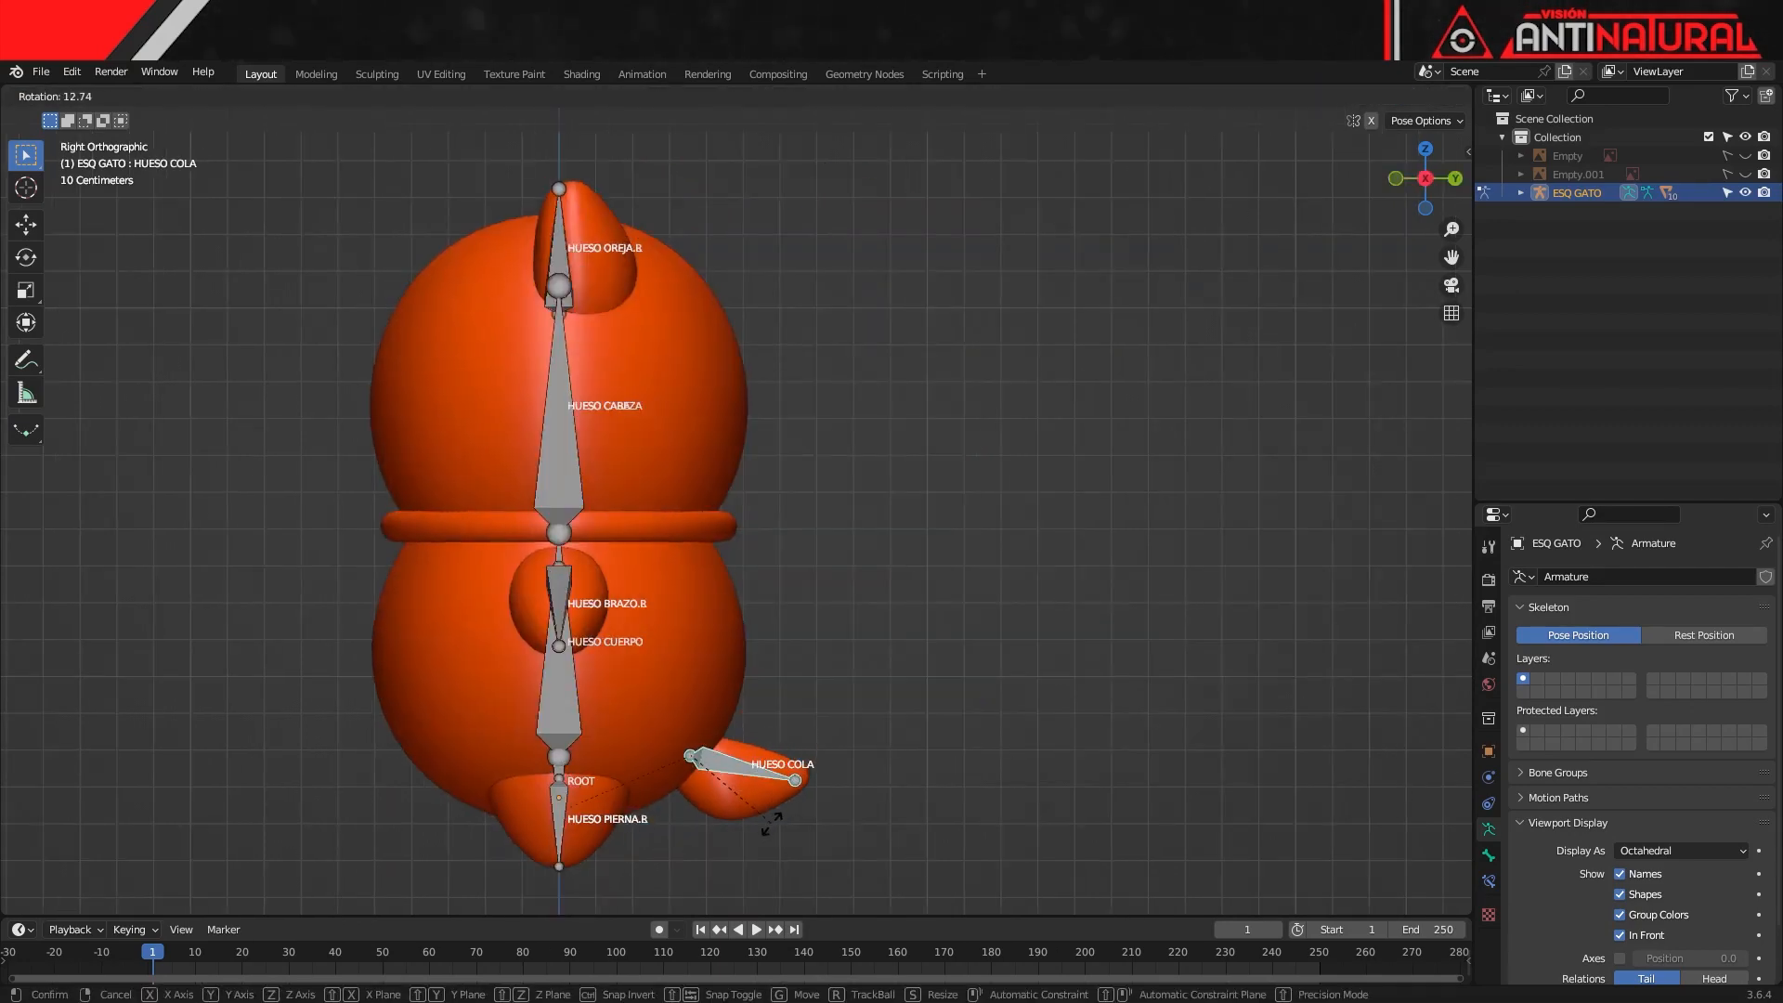
click(787, 812)
key(ctrl+z)
key(KP_1)
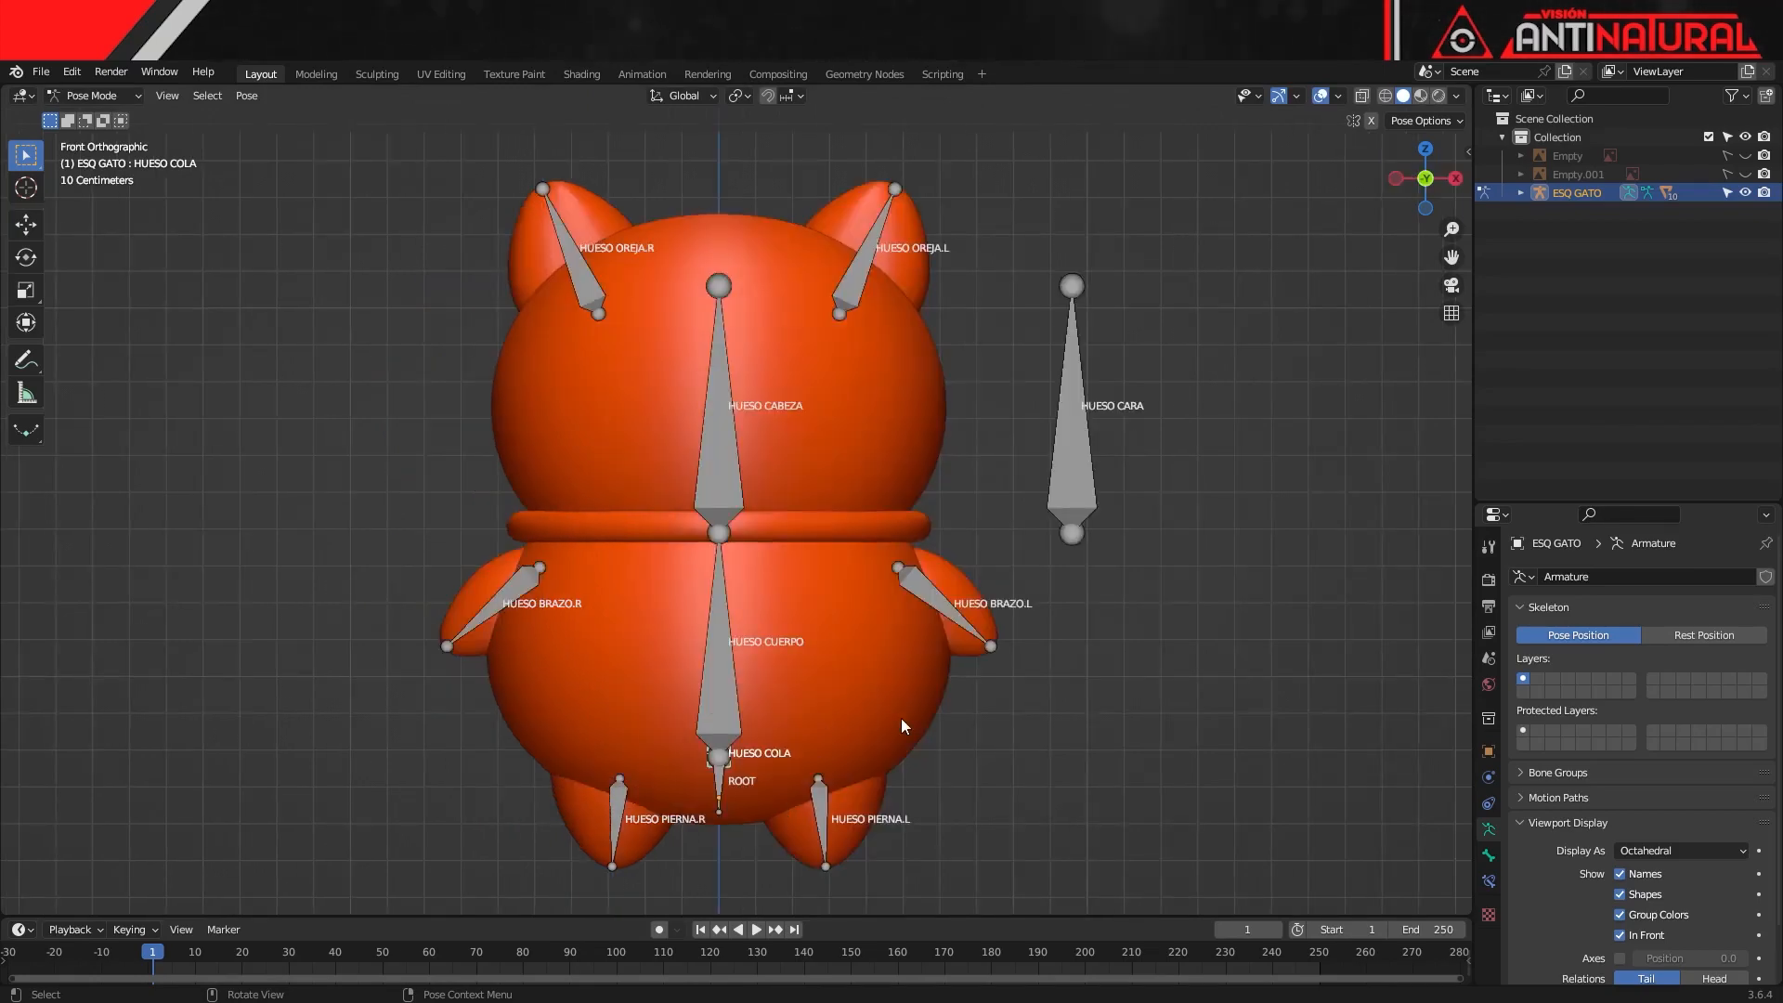
Return the armature to Object Mode and switch the viewport to Material Preview shading
click(100, 96)
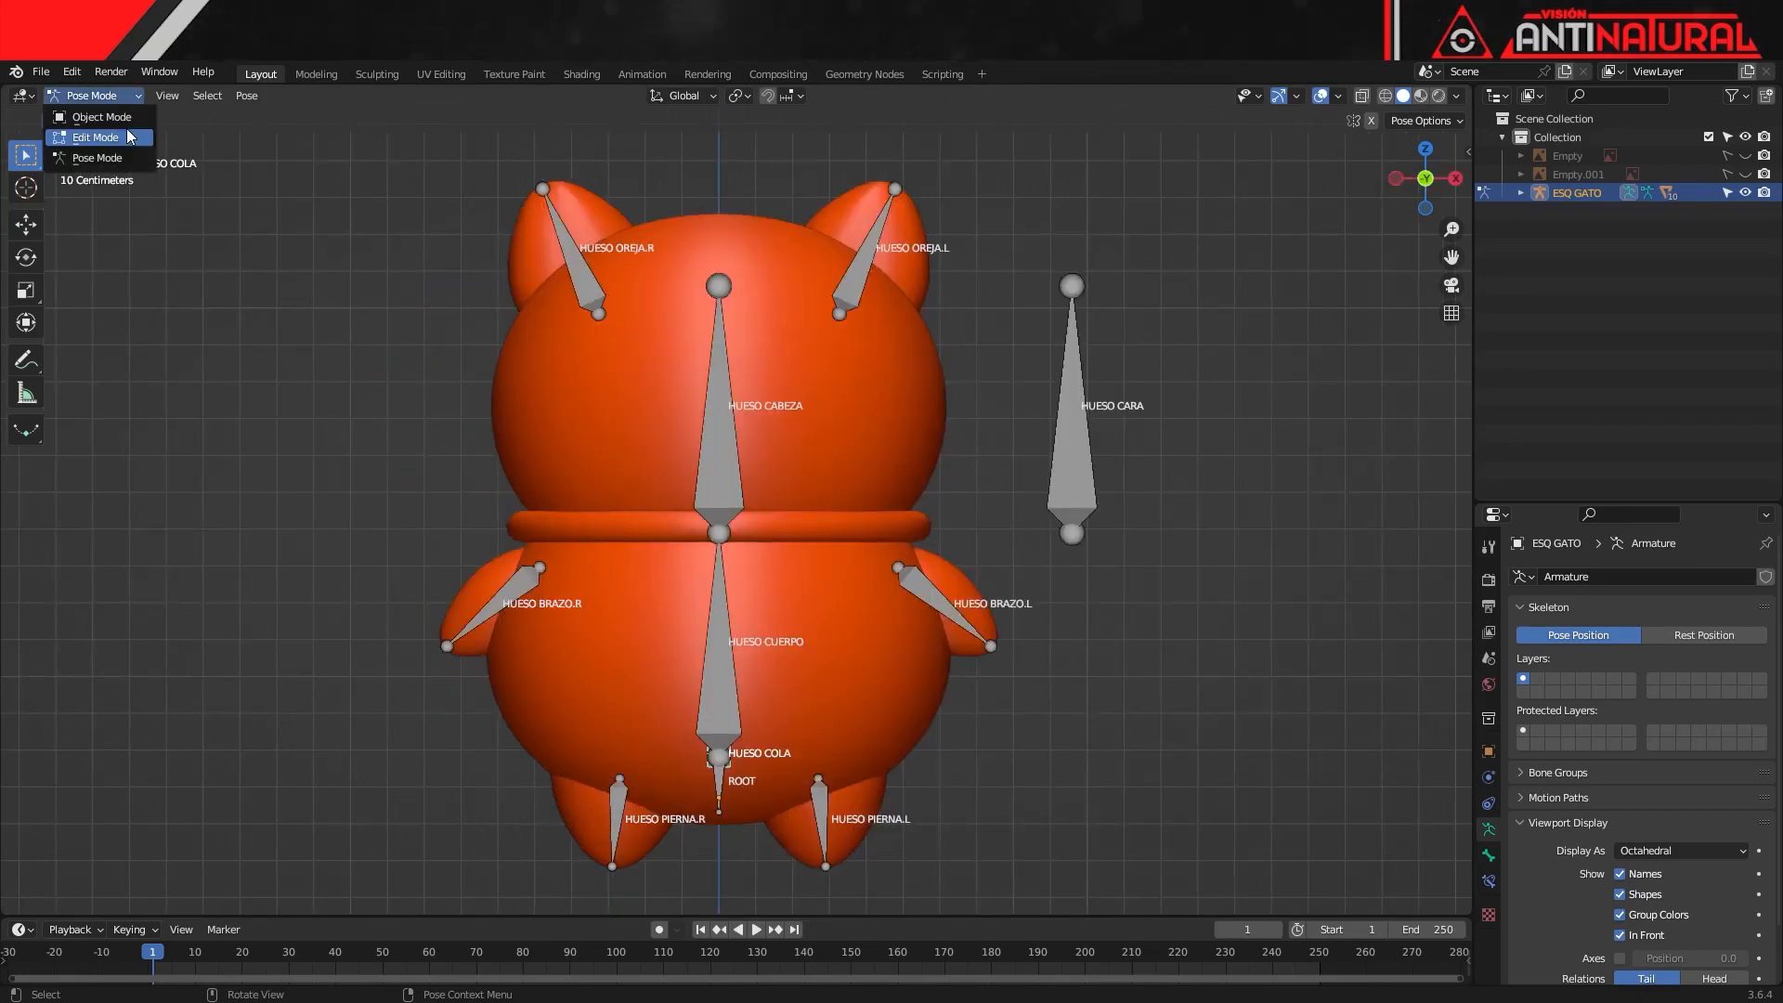
click(120, 120)
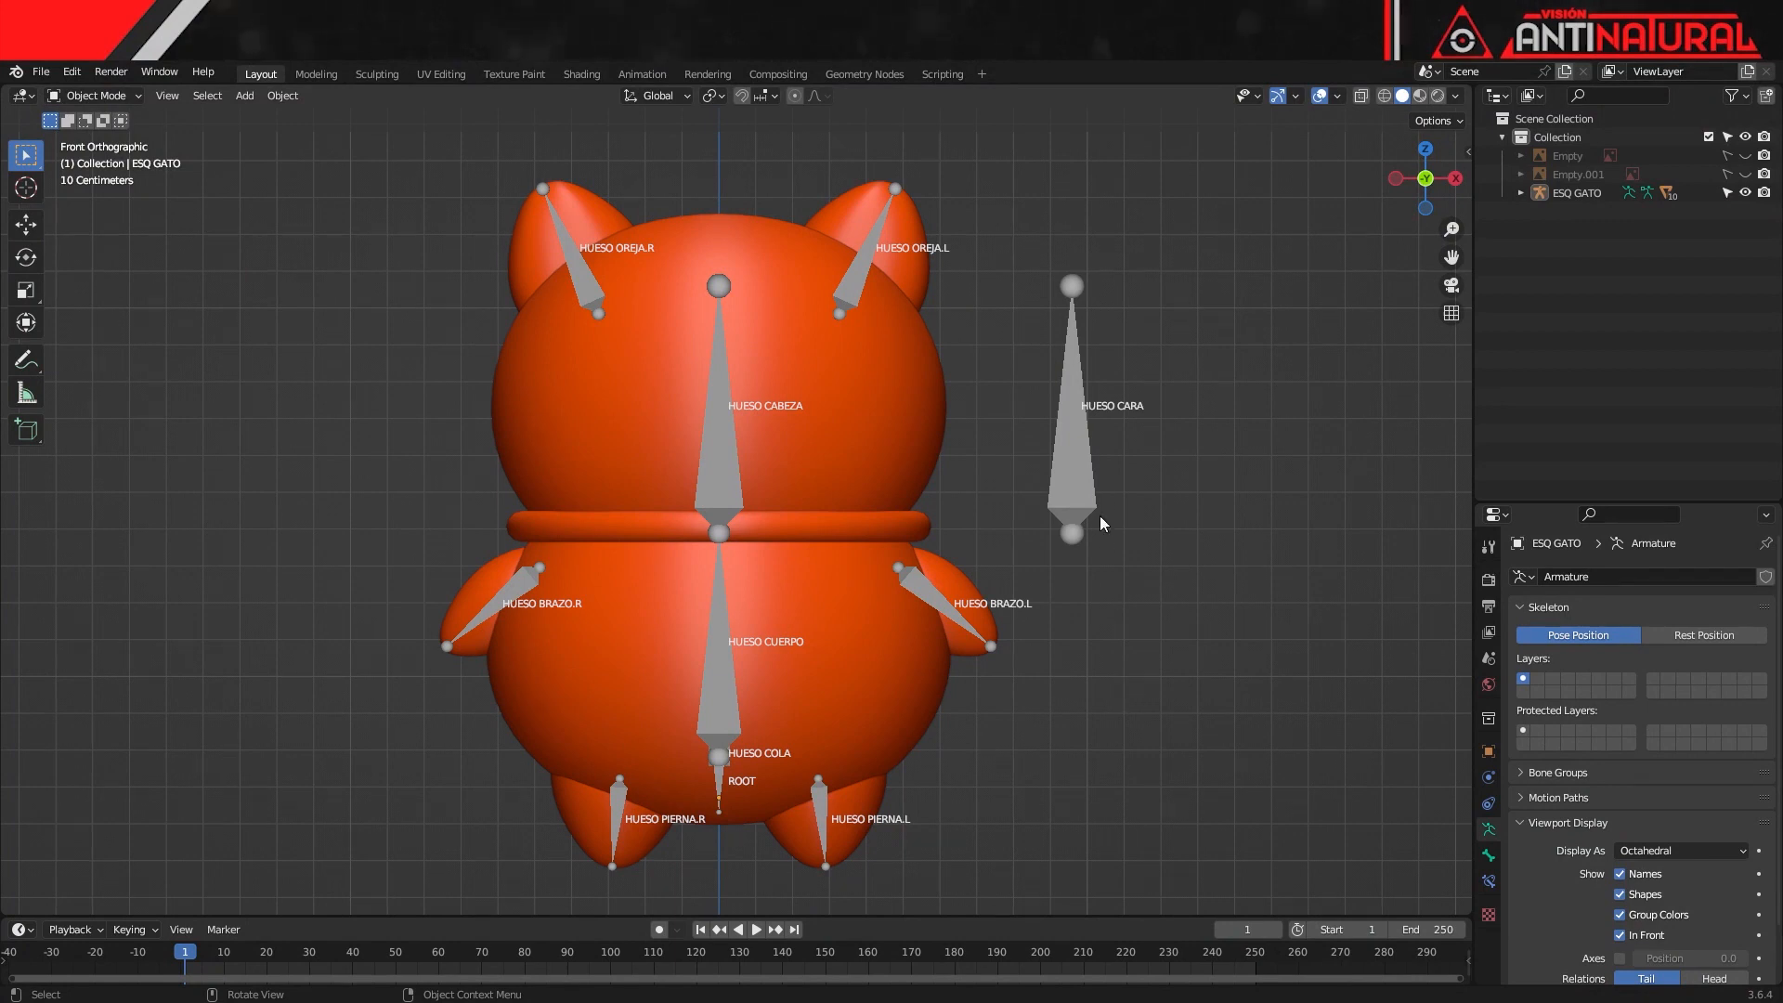
click(1420, 96)
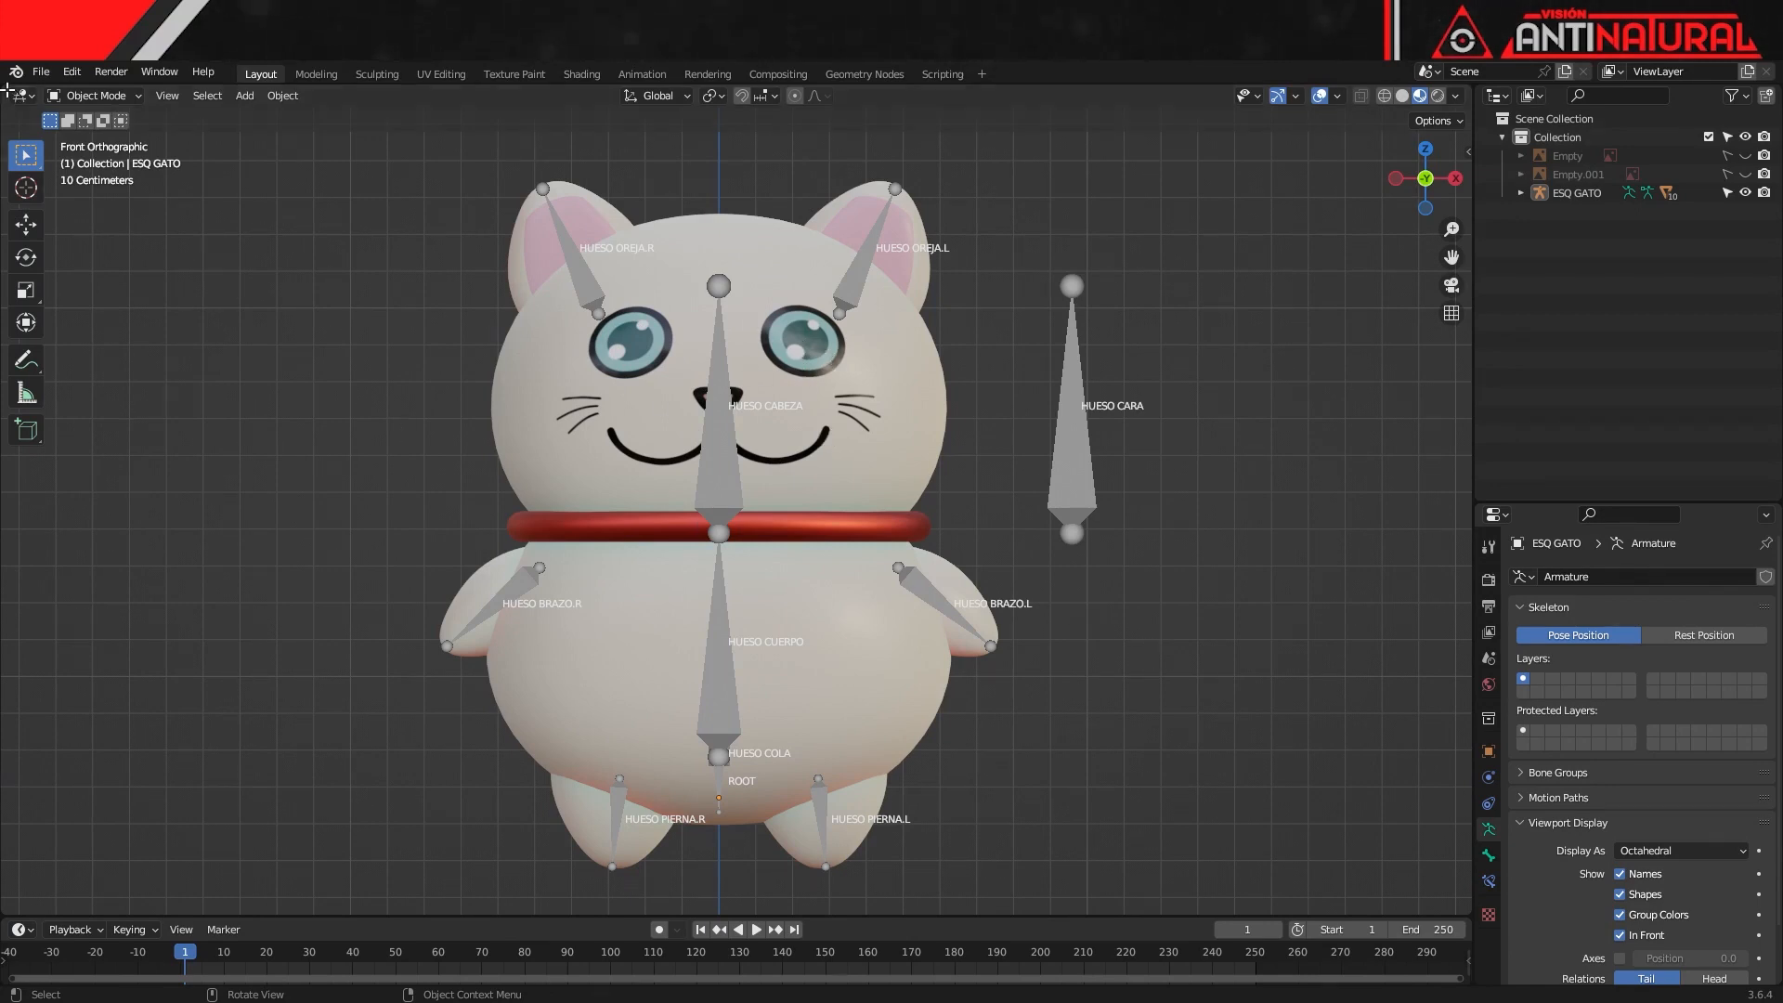
Split the 3D viewport vertically and turn the new area into a UV Editor
drag(7, 86, 595, 102)
click(22, 96)
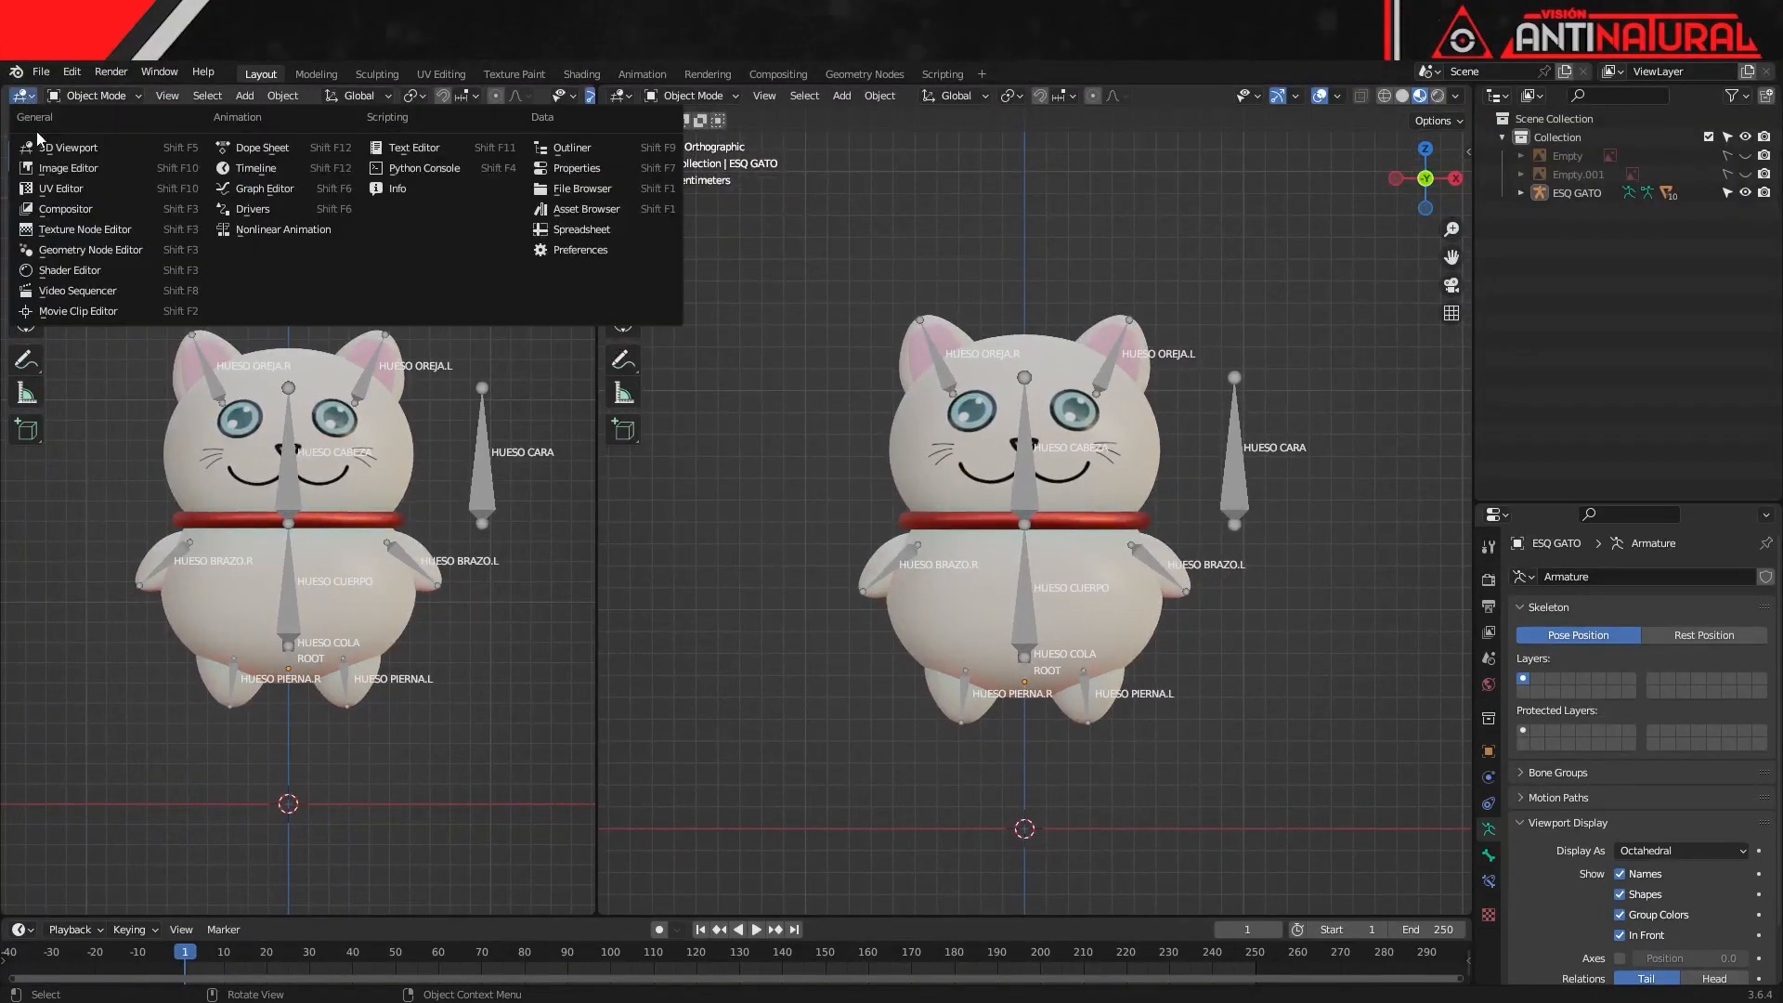
click(56, 187)
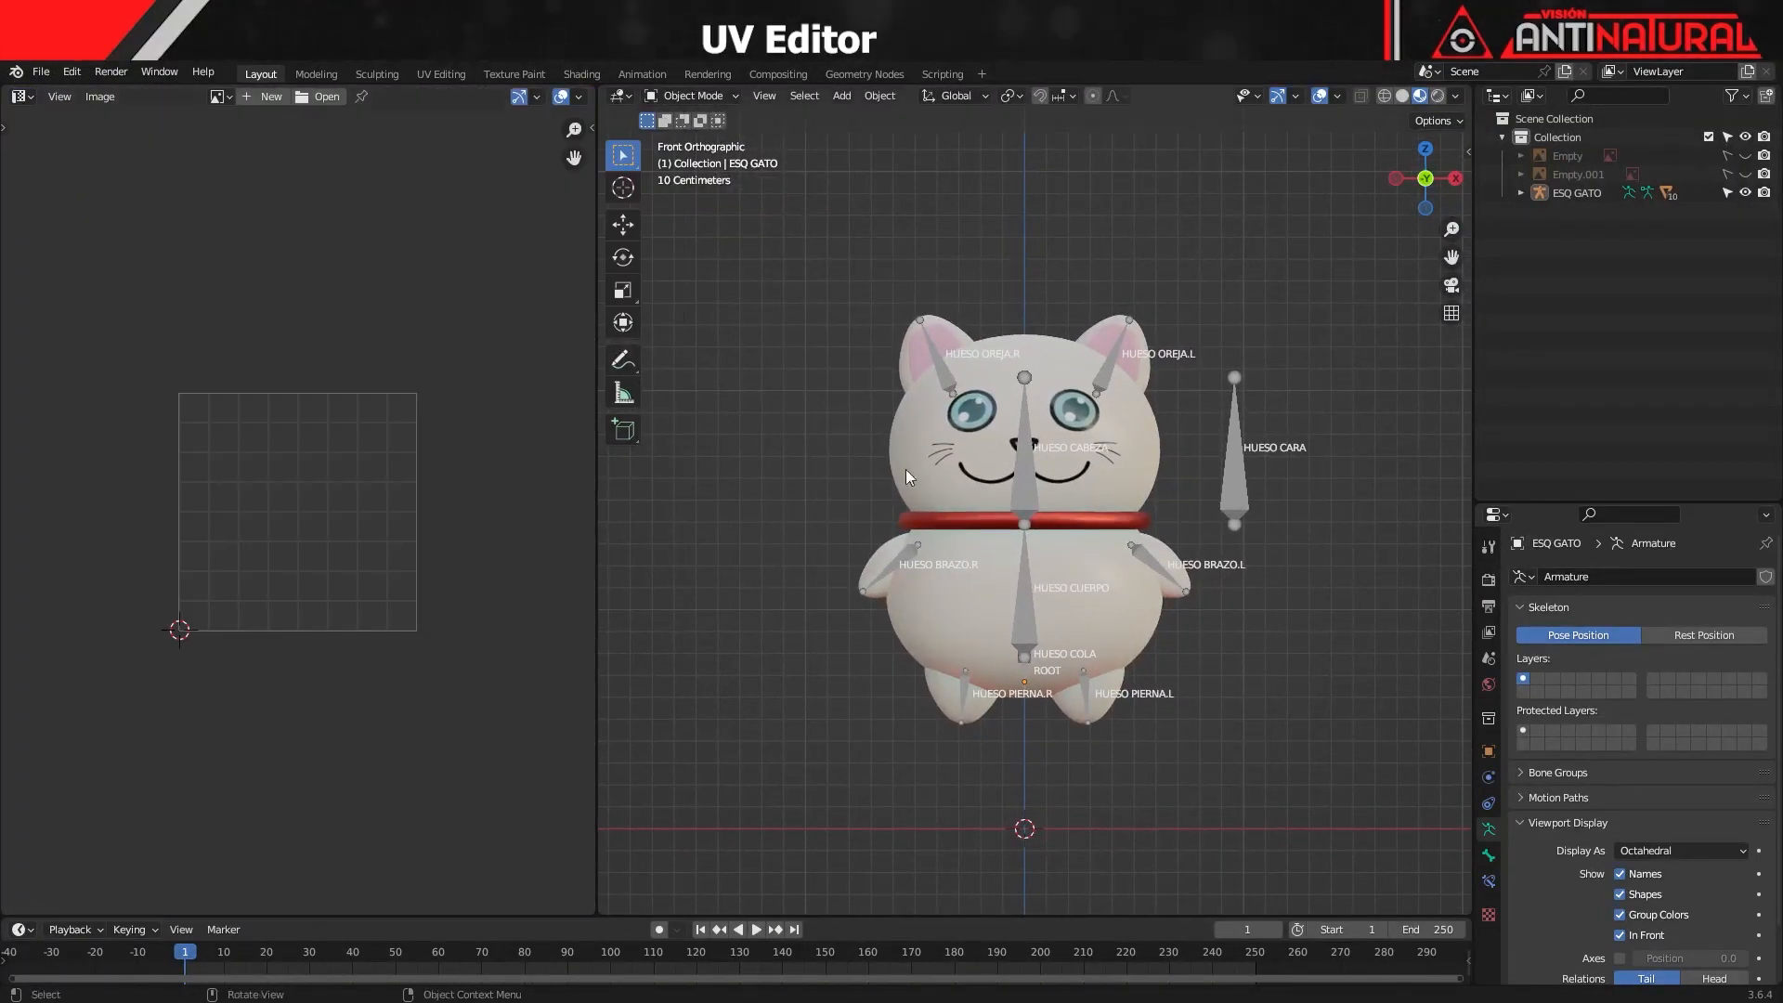
Put the CABEZA head mesh into Edit Mode and frame its UV layout over the cat texture
click(964, 468)
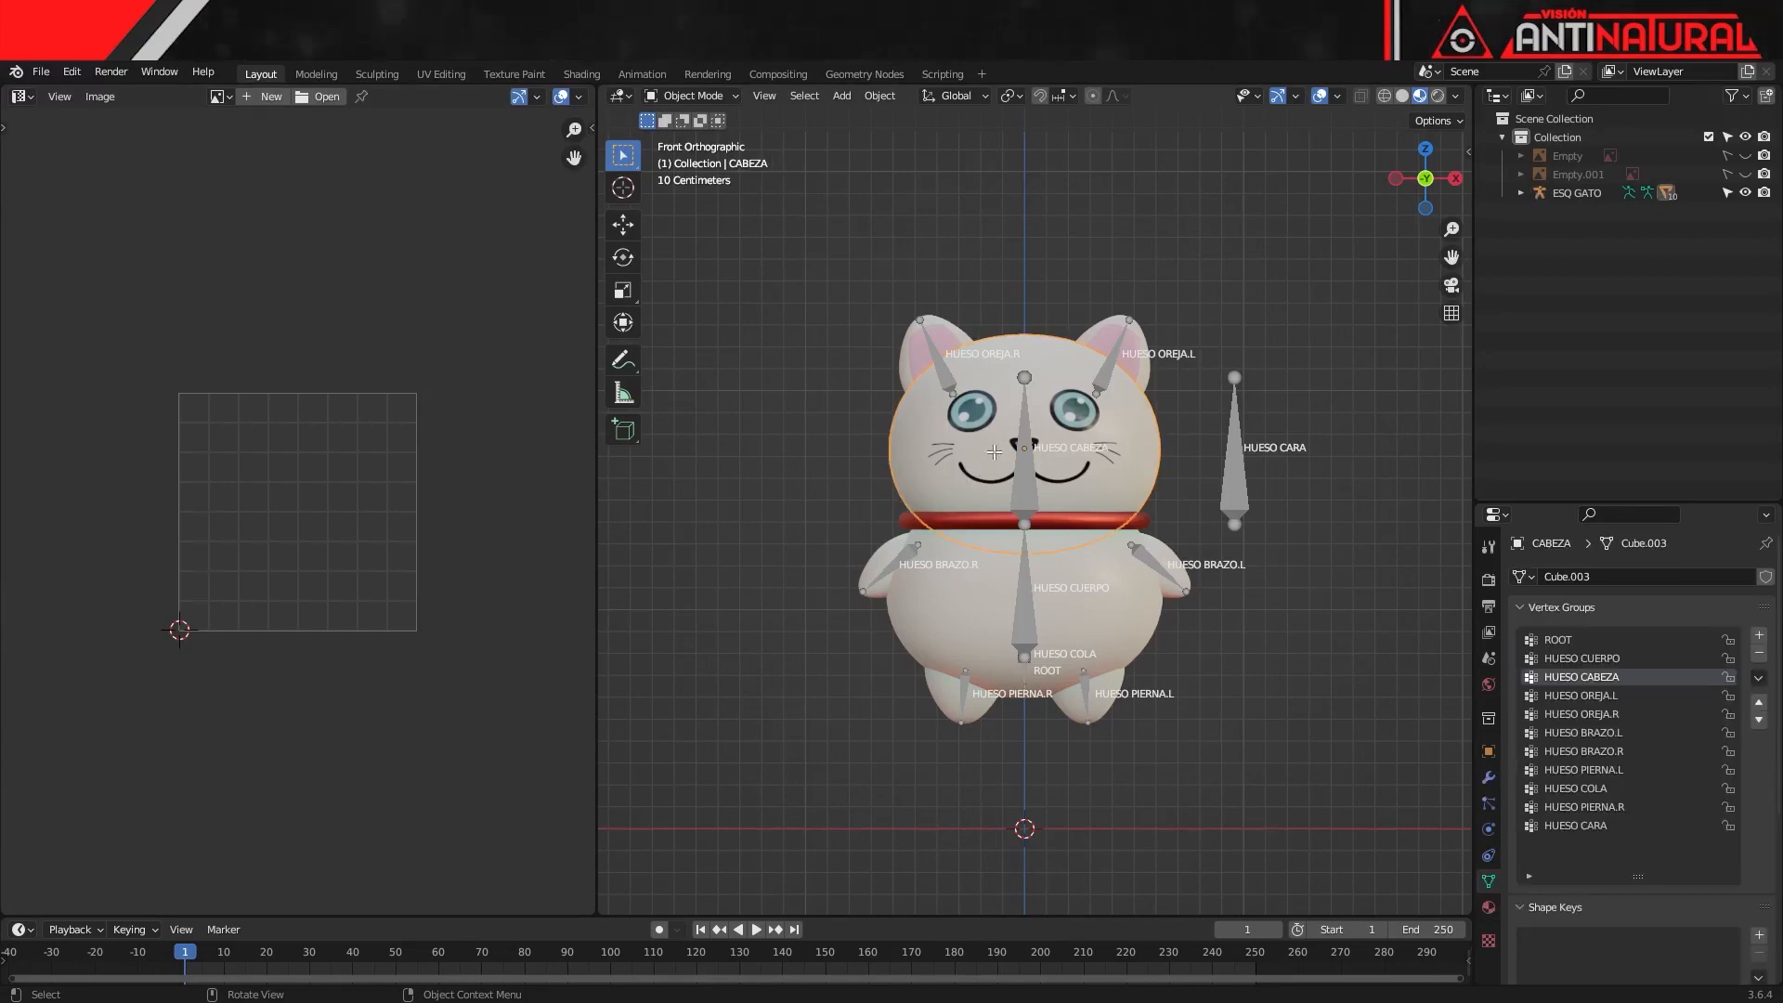
key(Tab)
key(Home)
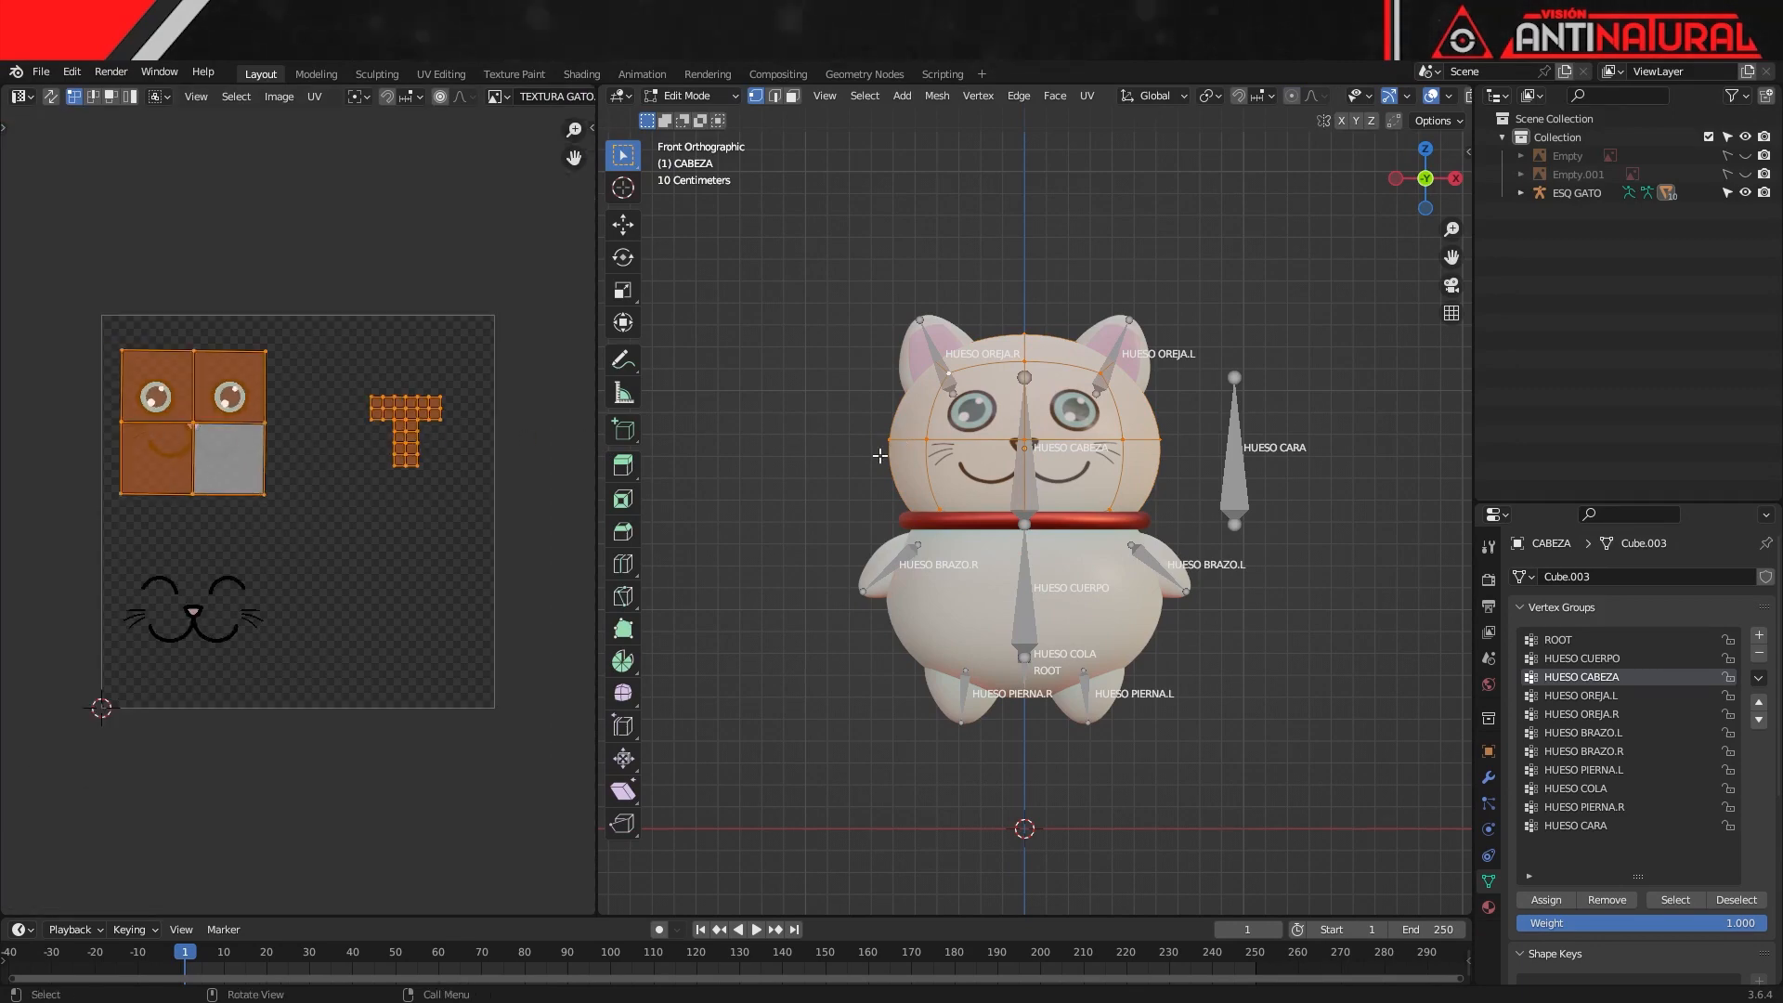
Try moving only the head's face UV island down onto the closed-eye face in the texture, and undo the move
click(93, 496)
drag(37, 532, 290, 315)
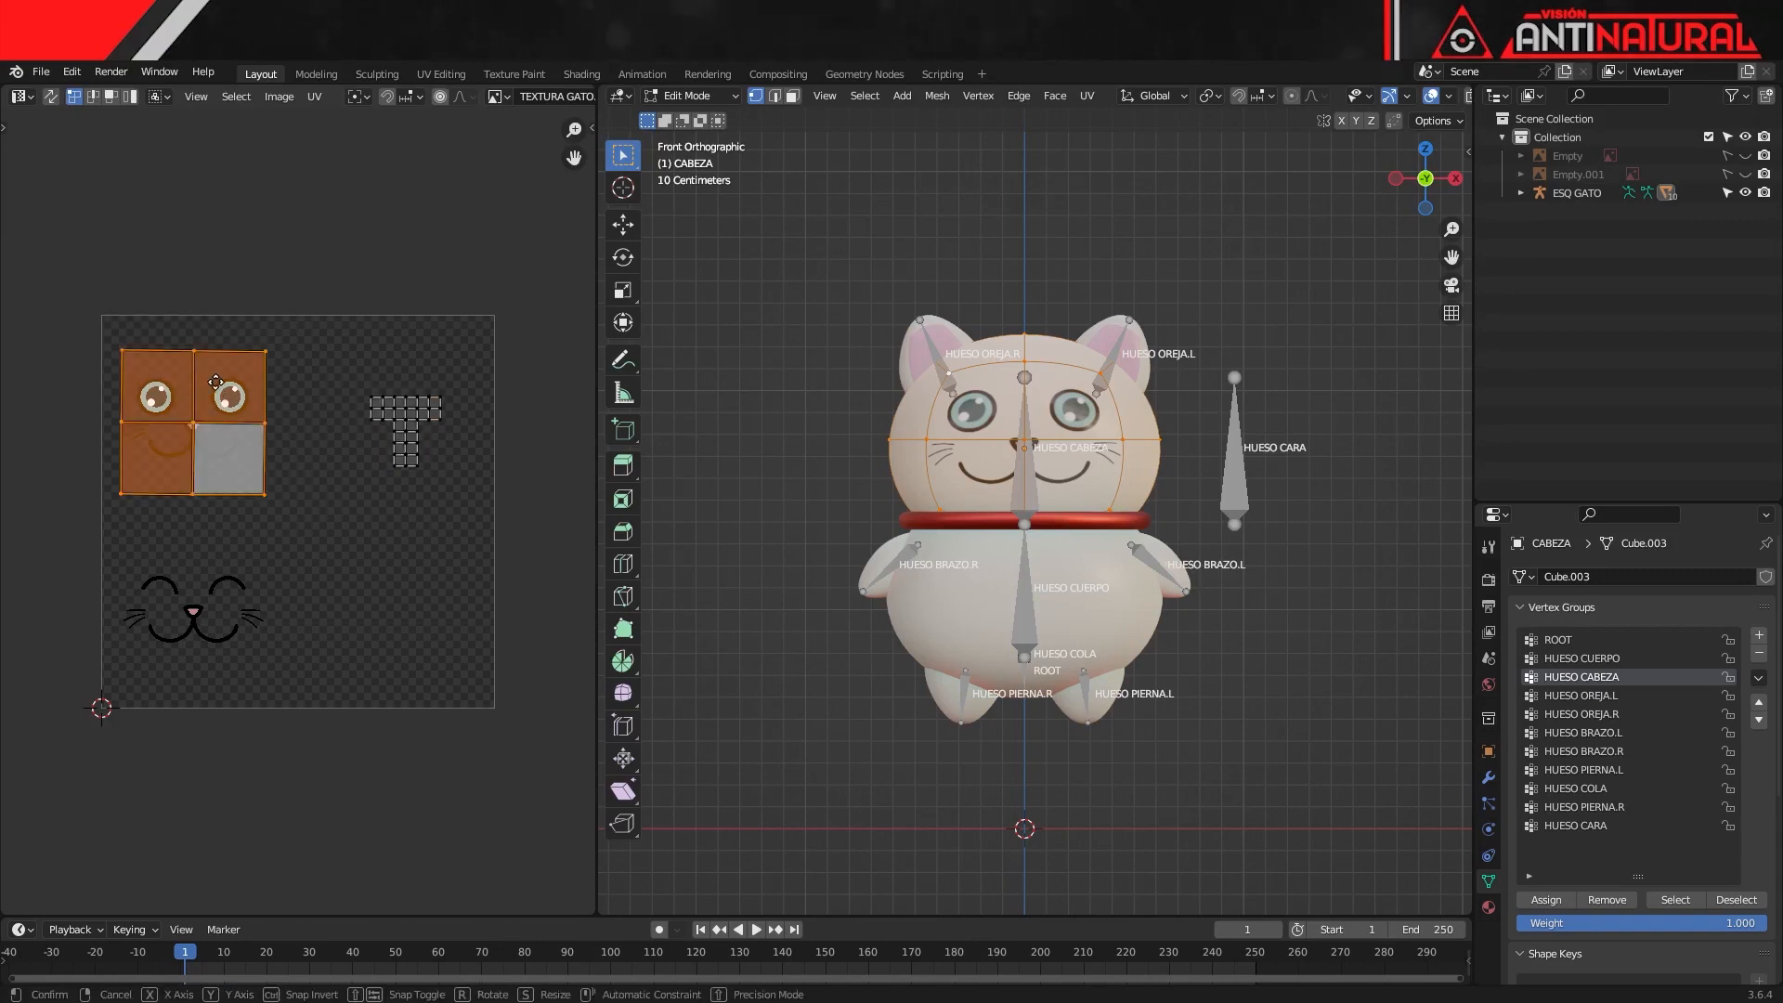
key(g)
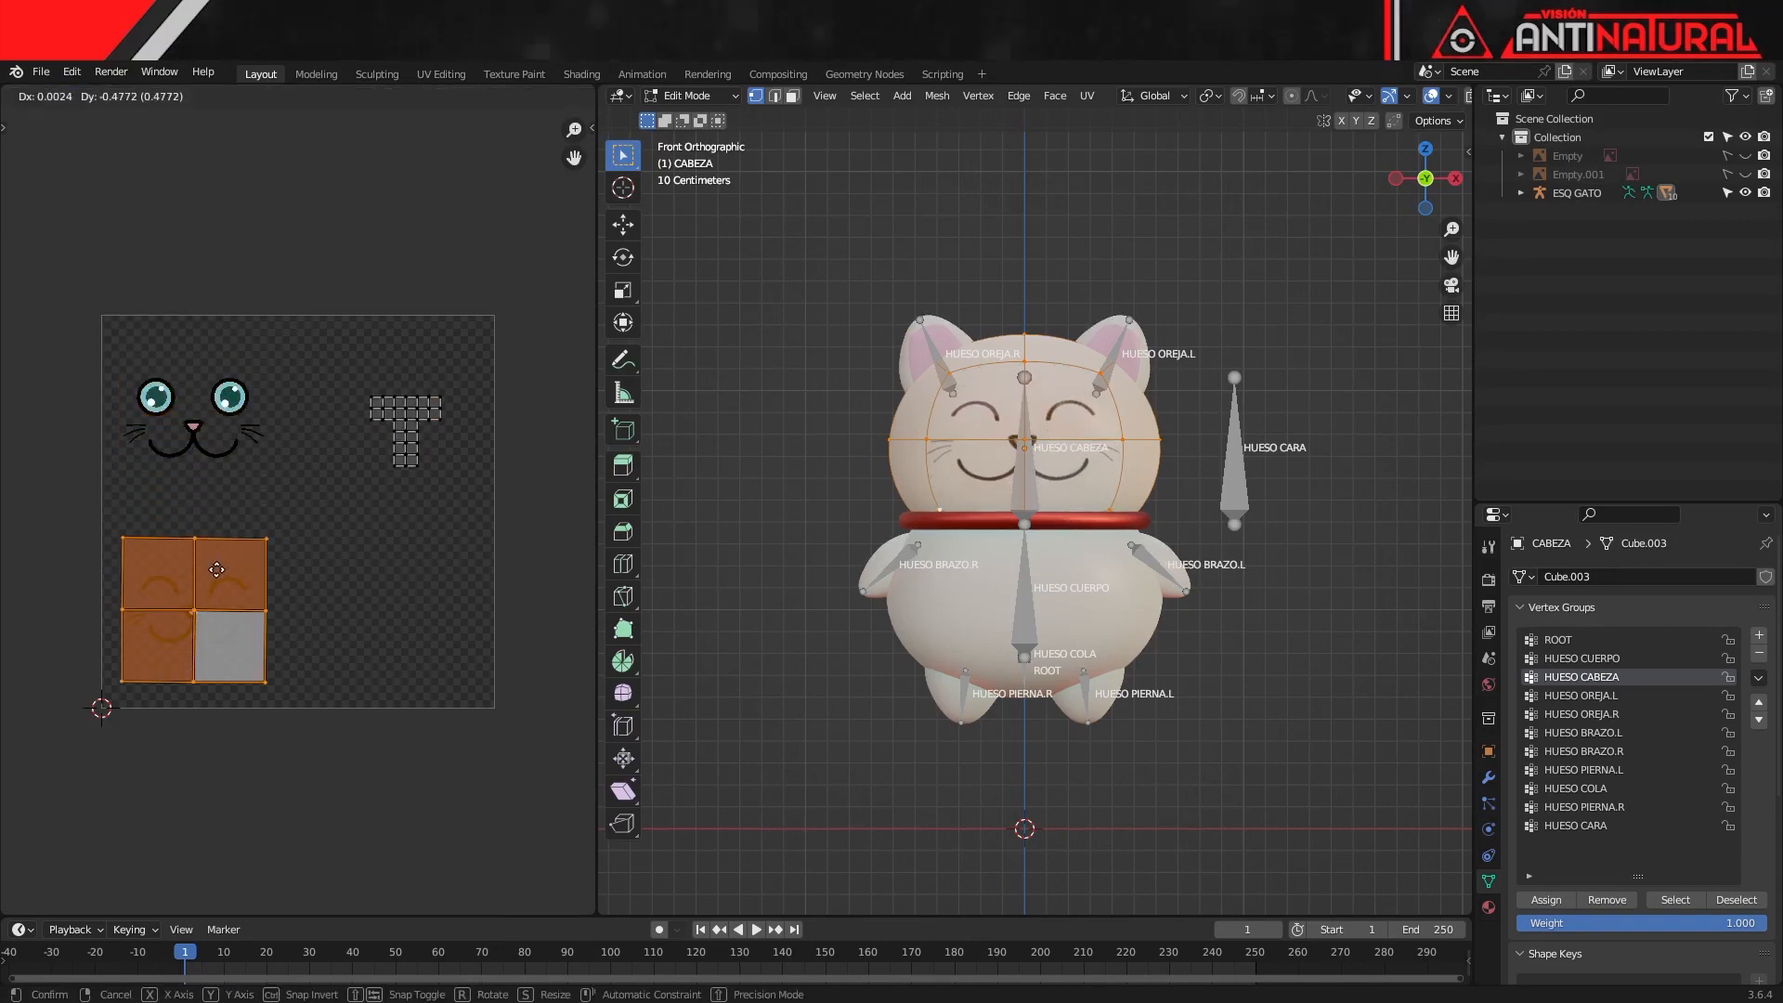
click(216, 569)
key(ctrl+z)
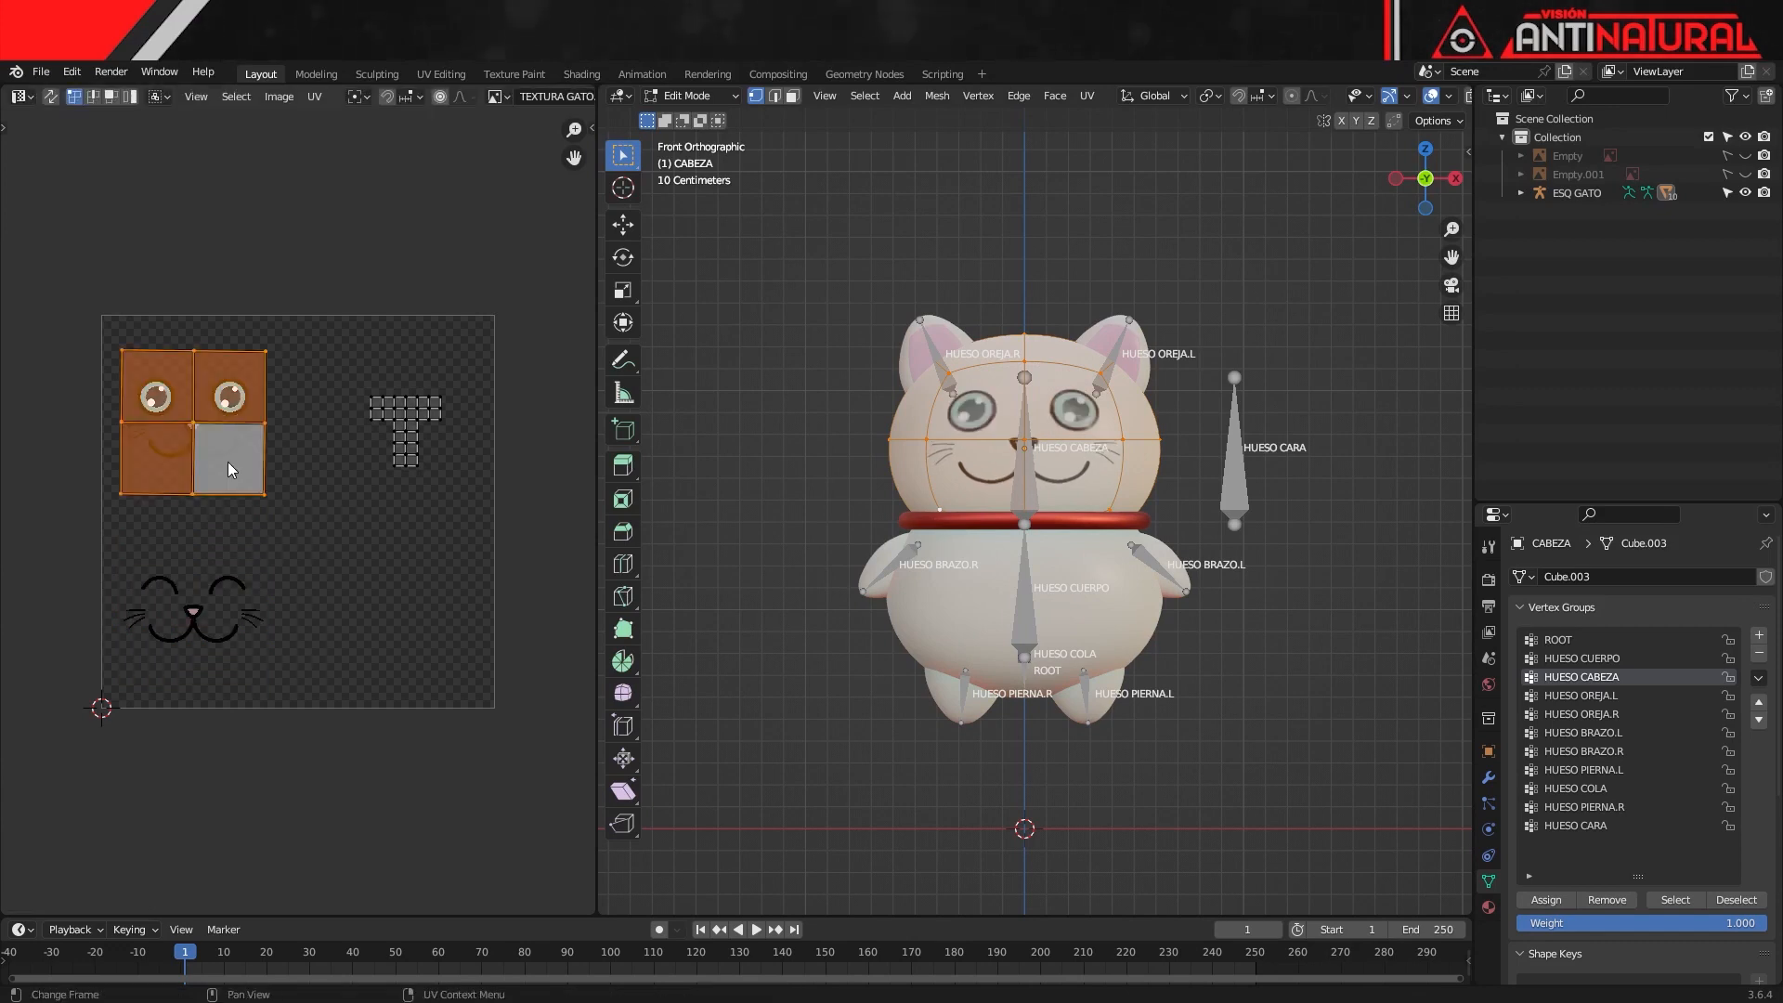
Return CABEZA to Object Mode and add a UV Warp modifier, placed above Subdivision and Armature in its modifier stack
click(855, 386)
key(Tab)
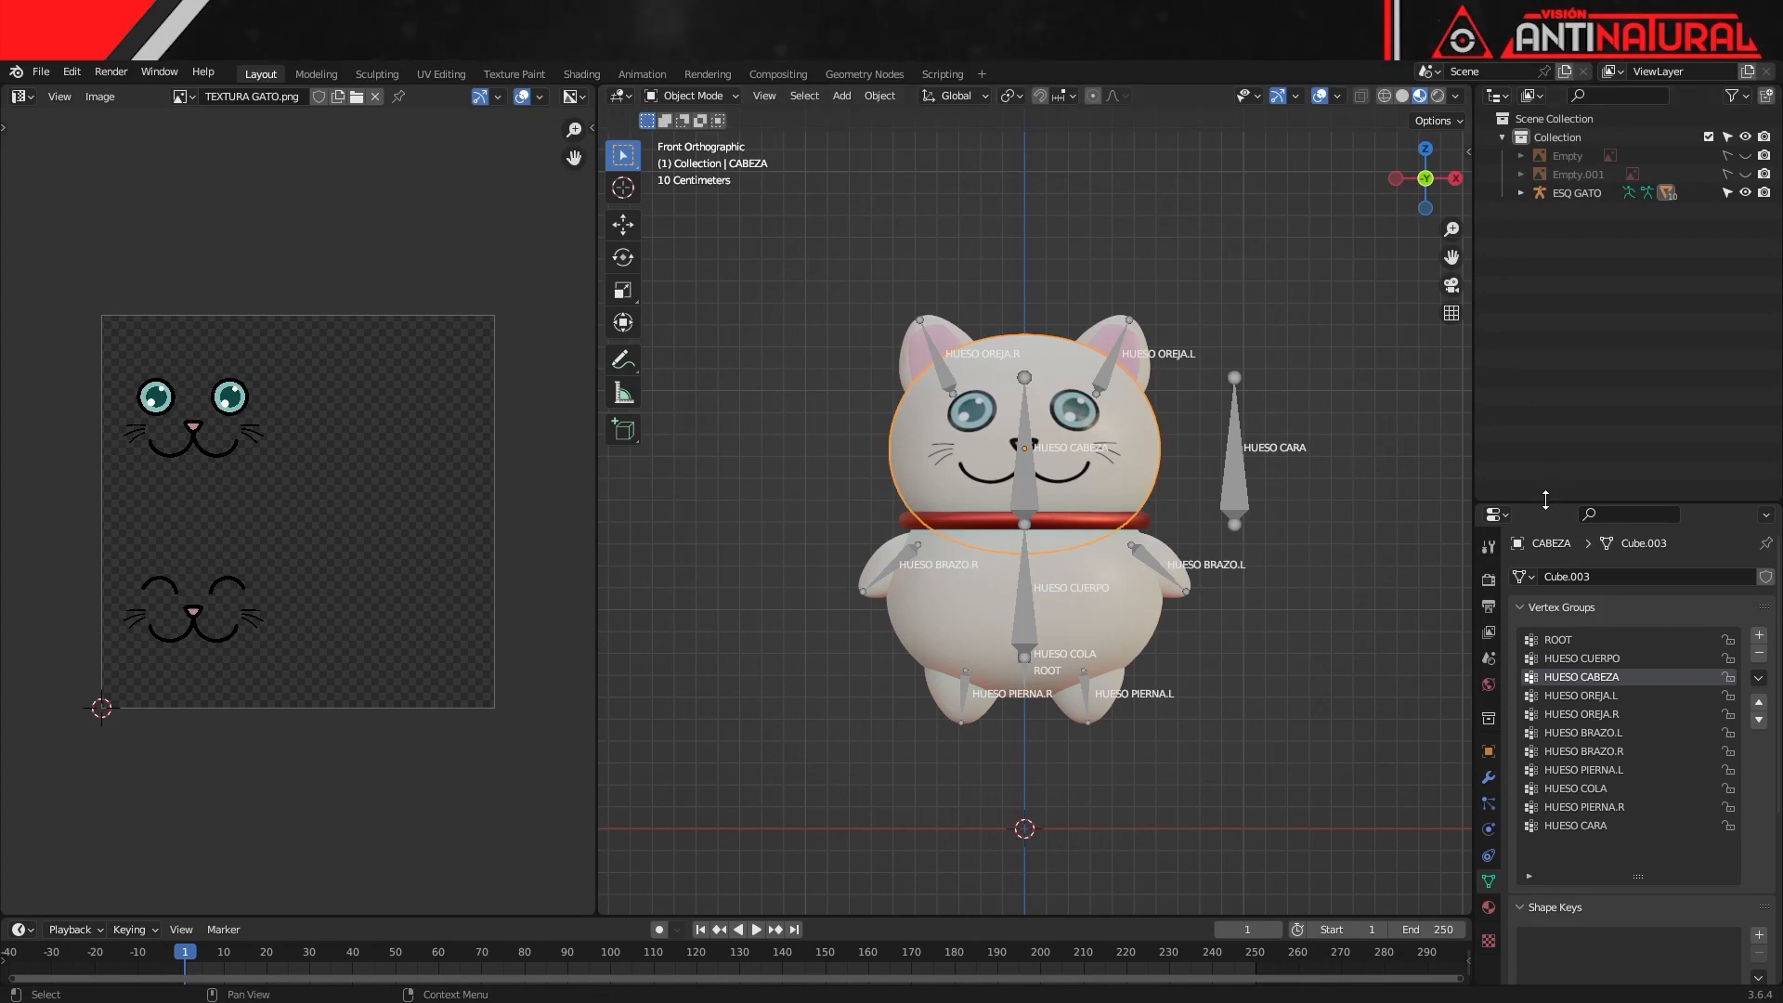
drag(1545, 498, 1545, 340)
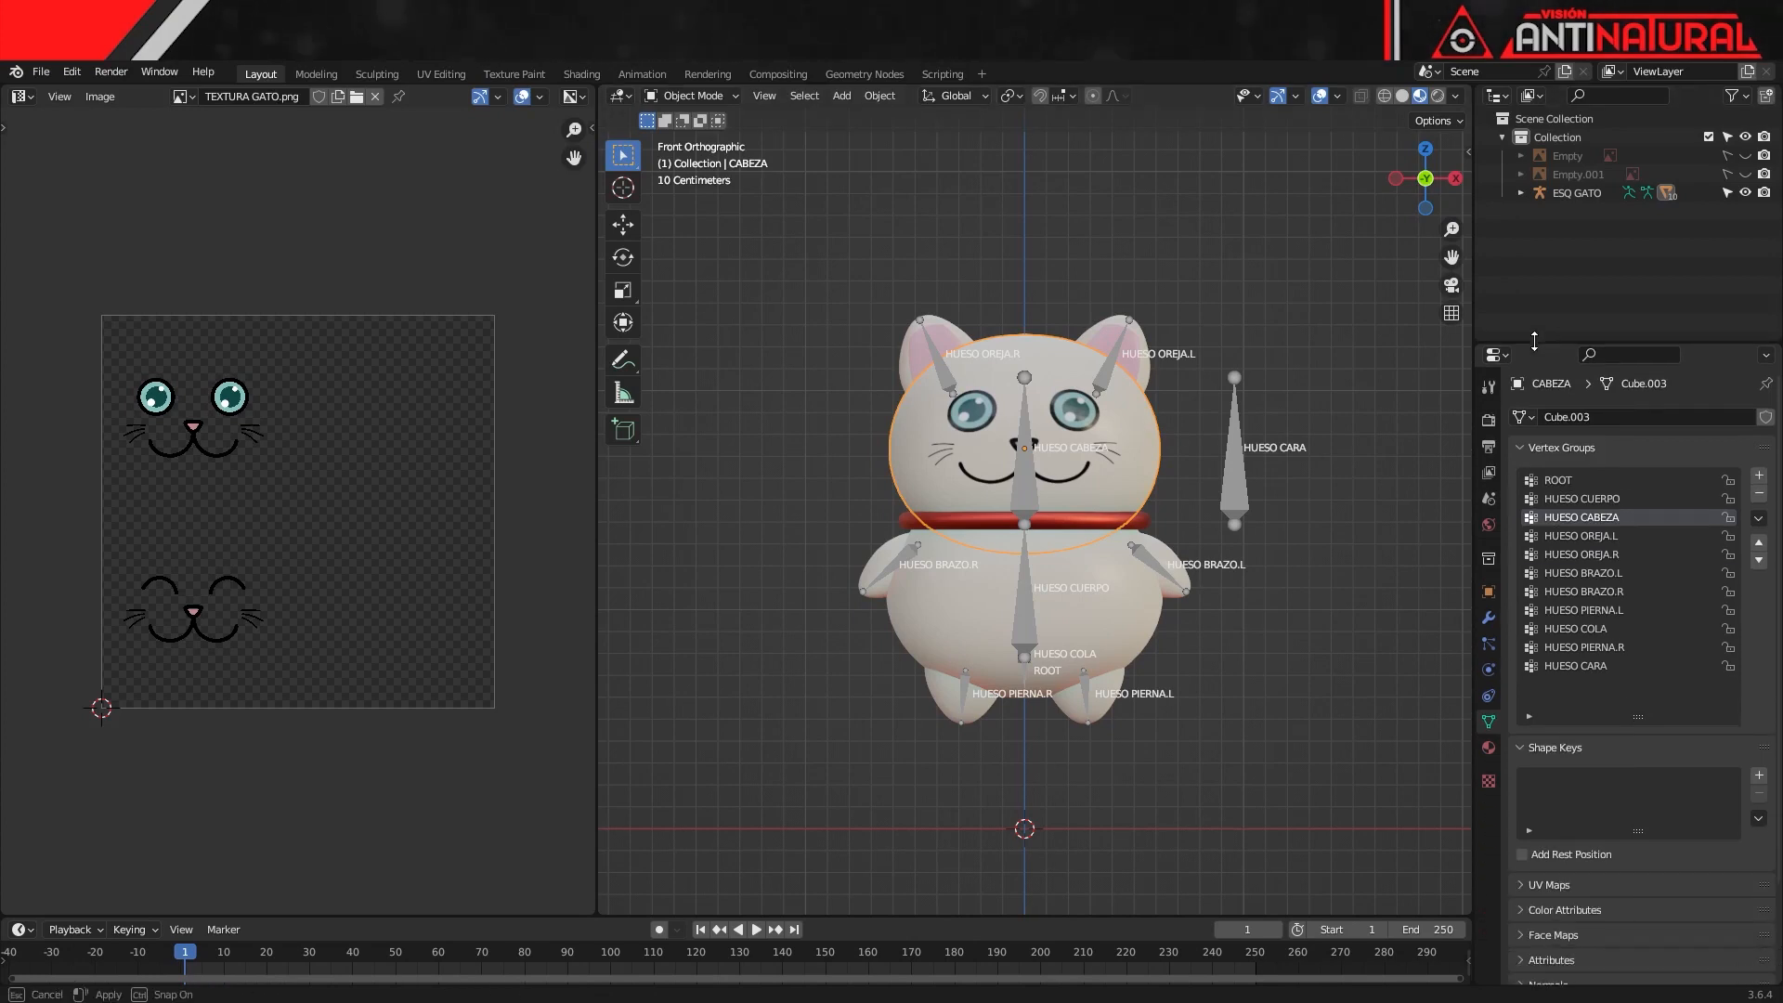
click(1489, 619)
click(1636, 416)
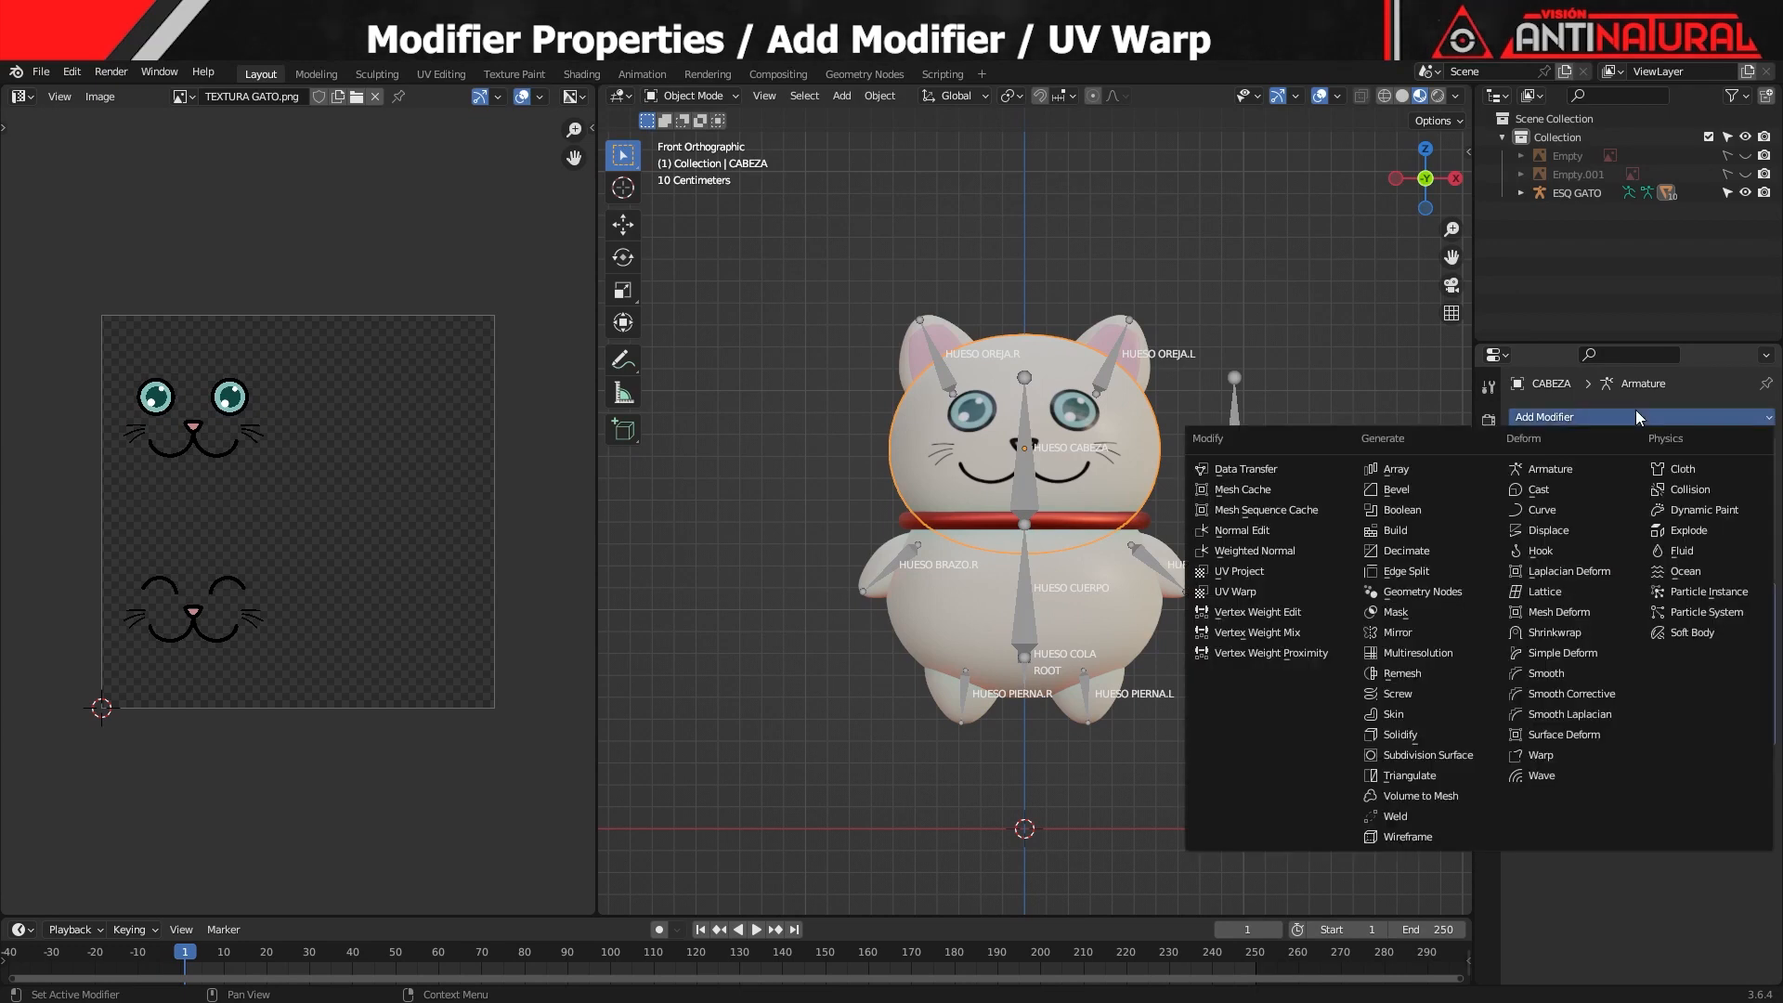
click(1240, 594)
drag(1763, 764, 1732, 422)
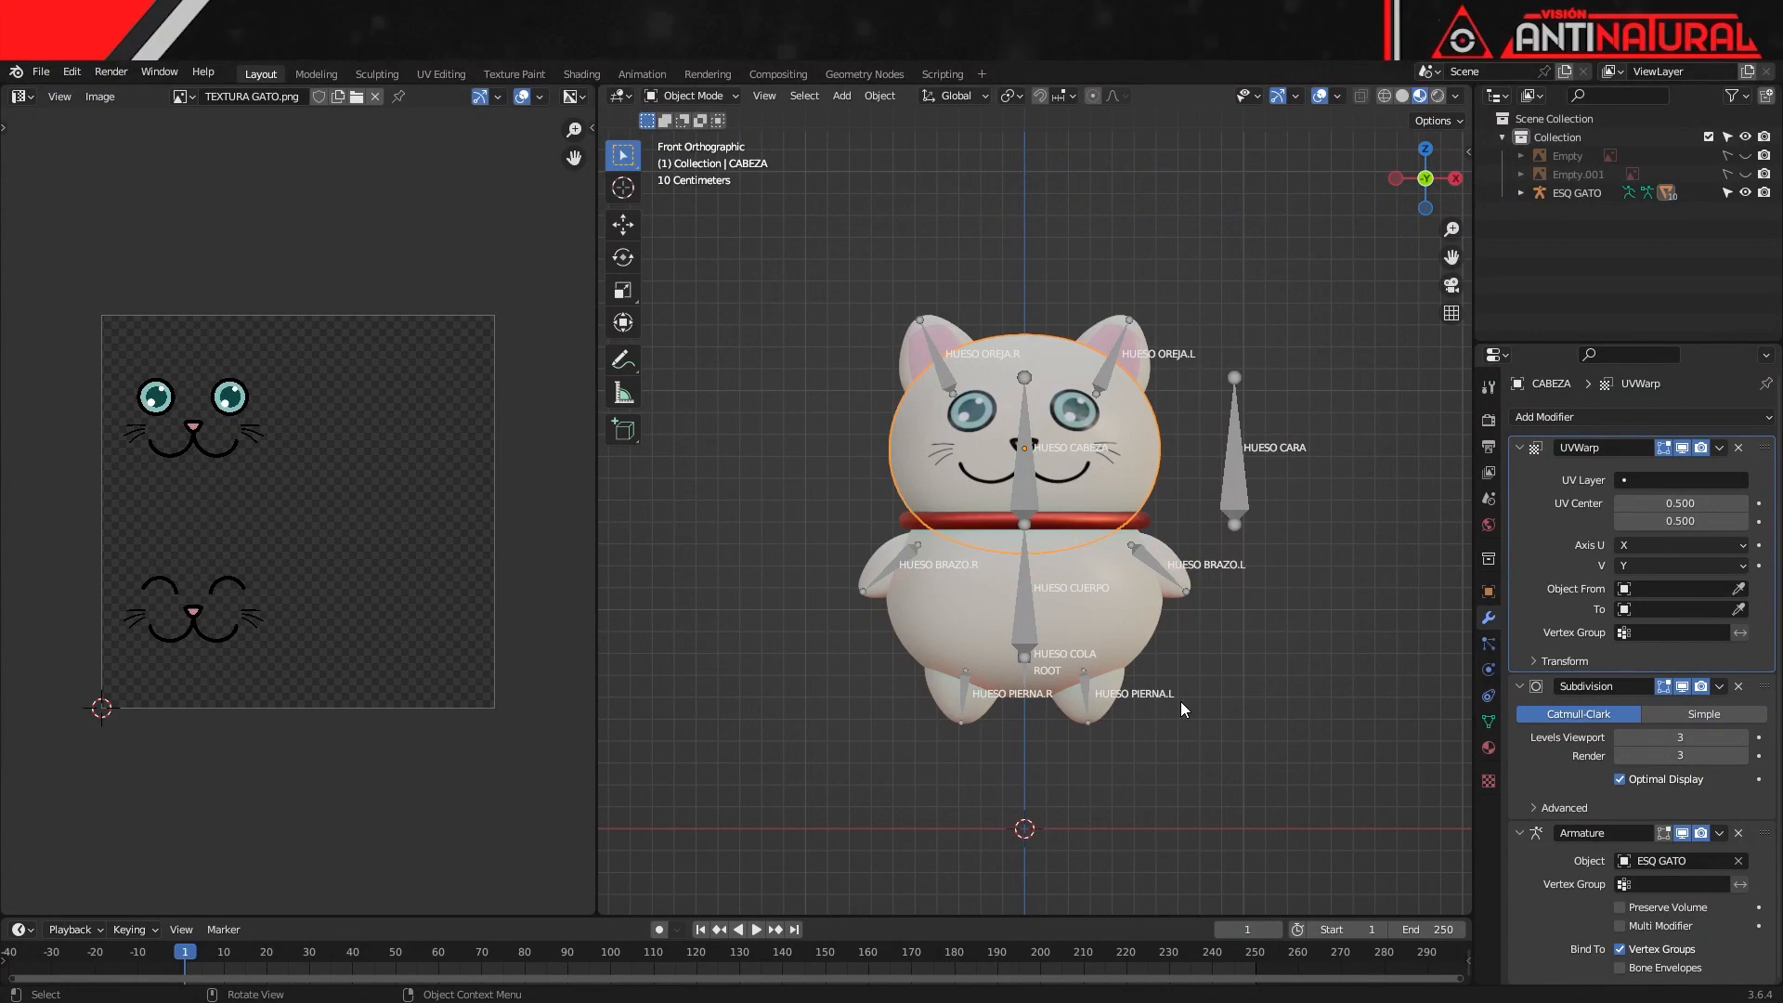
Set the CABEZA UVWarp modifier's Object From to ESQ GATO and its Bone From to HUESO CABEZA
scroll(1179, 701, up, 4)
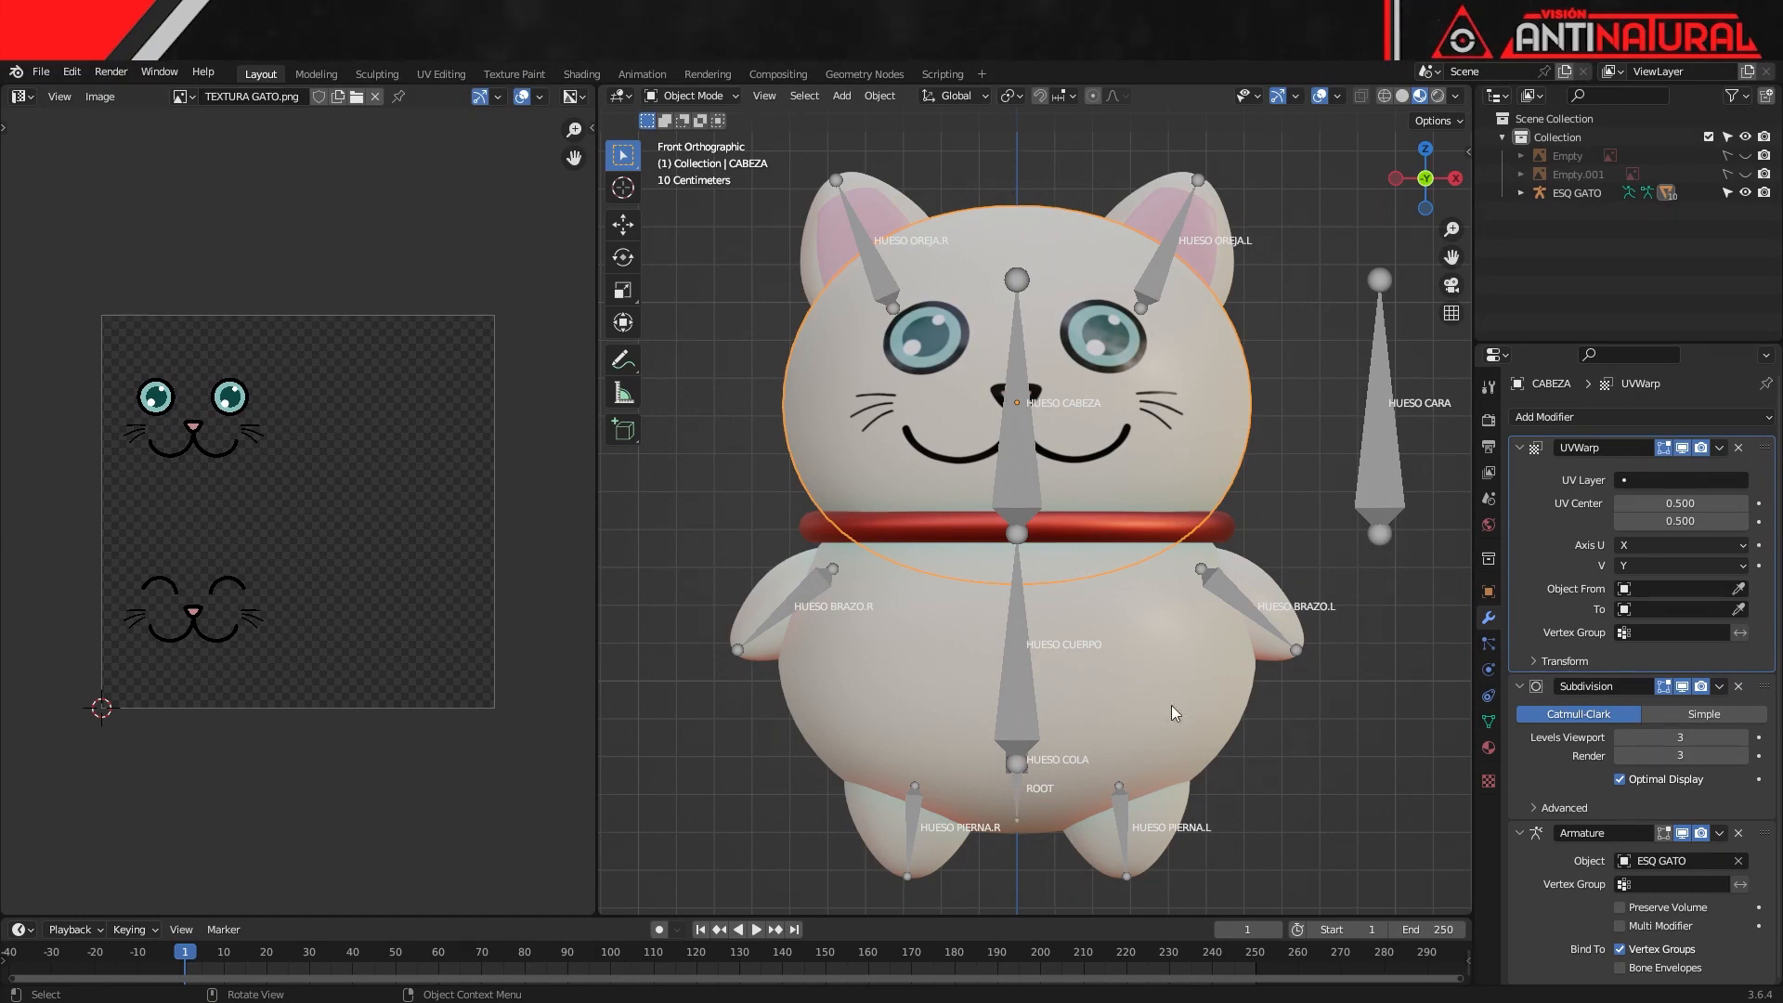
shift+middle_drag(1317, 745, 1293, 750)
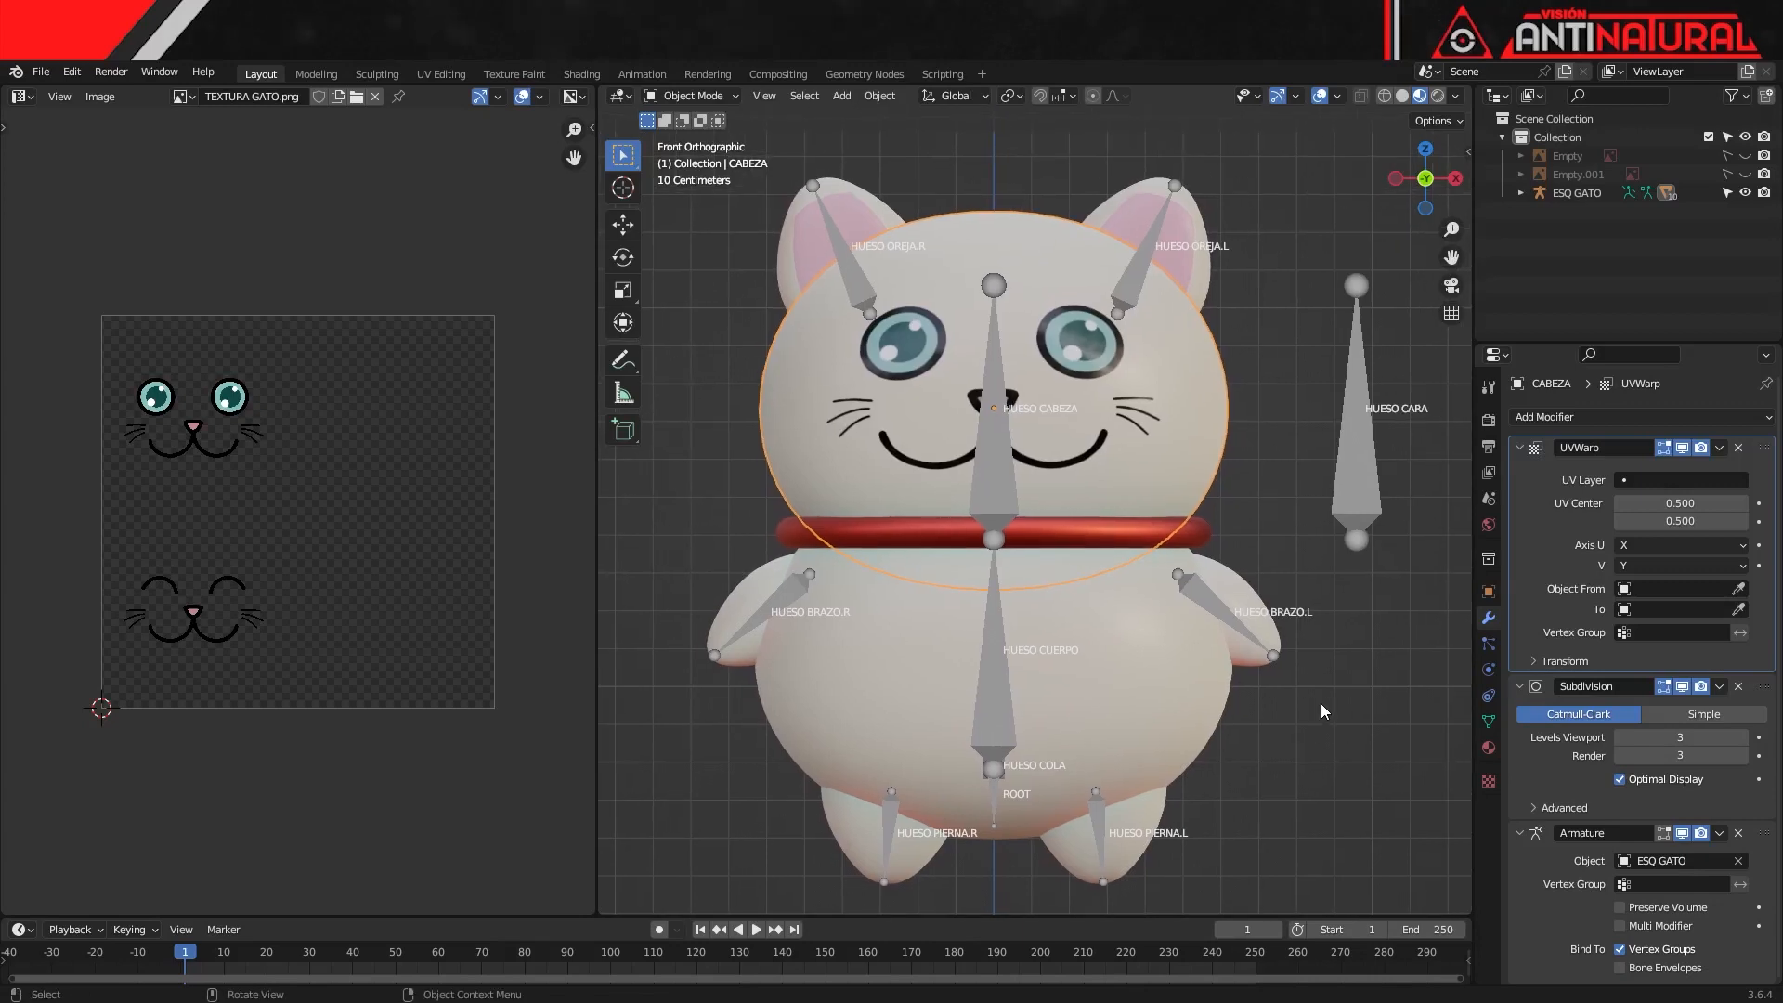
click(1351, 488)
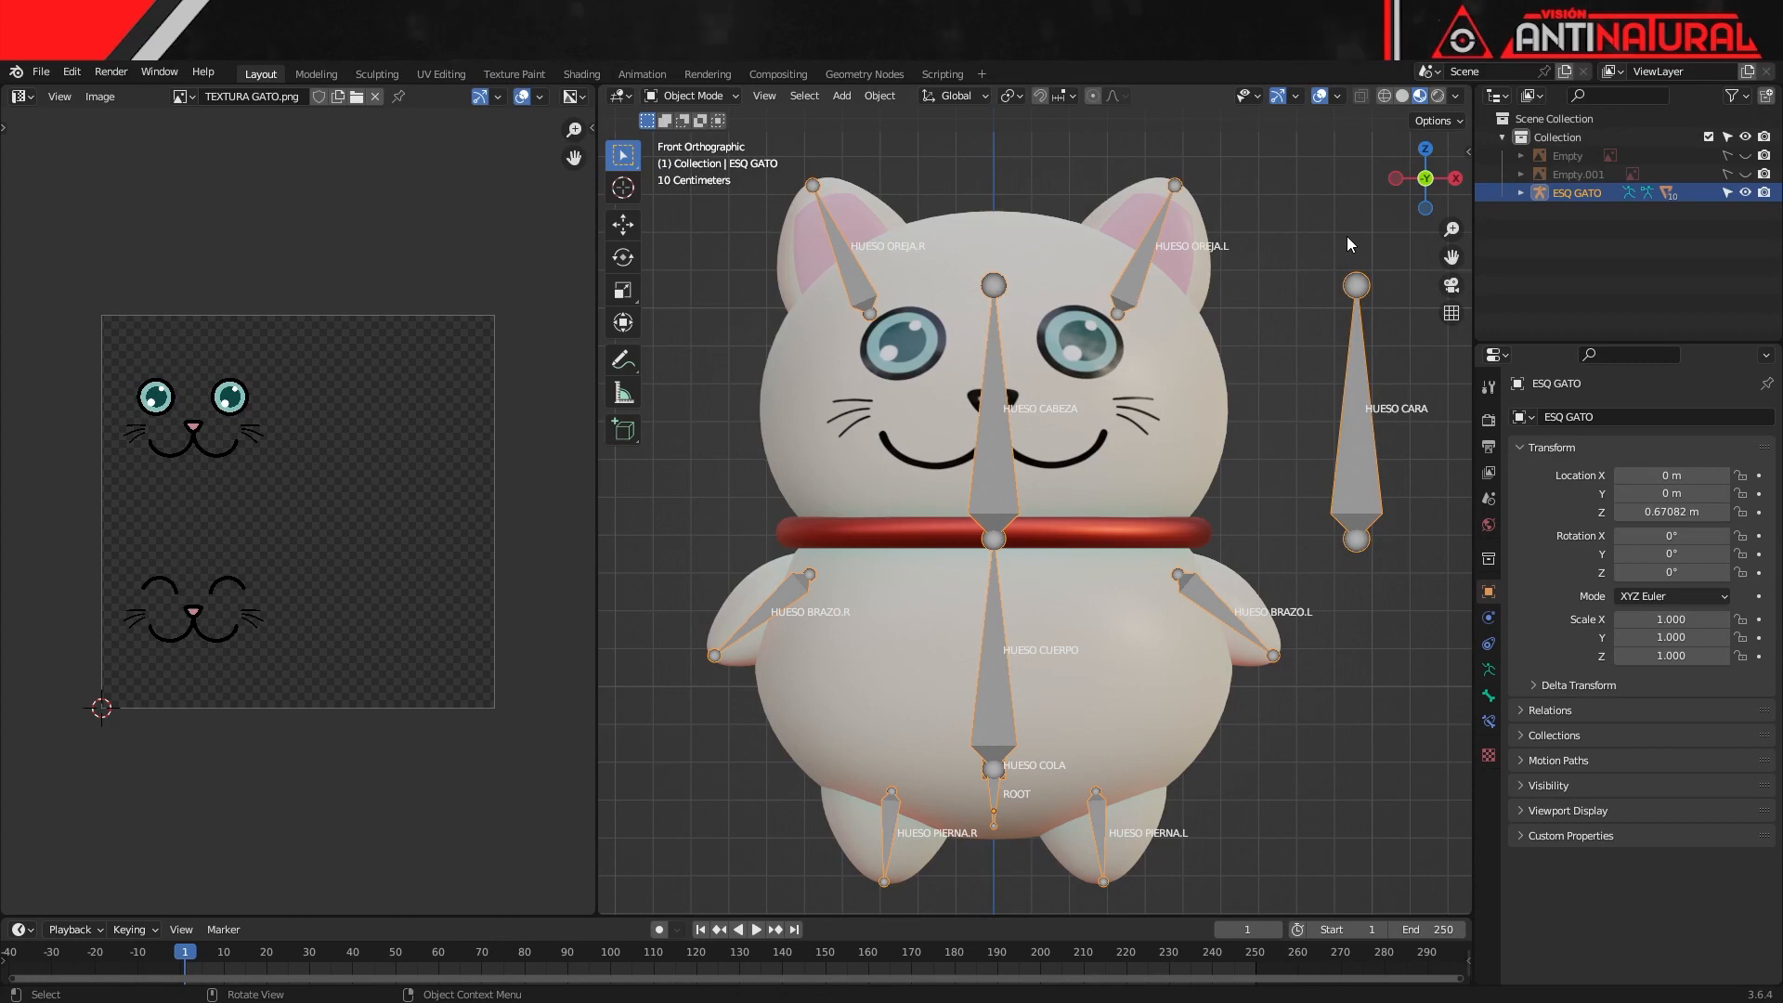
click(1191, 450)
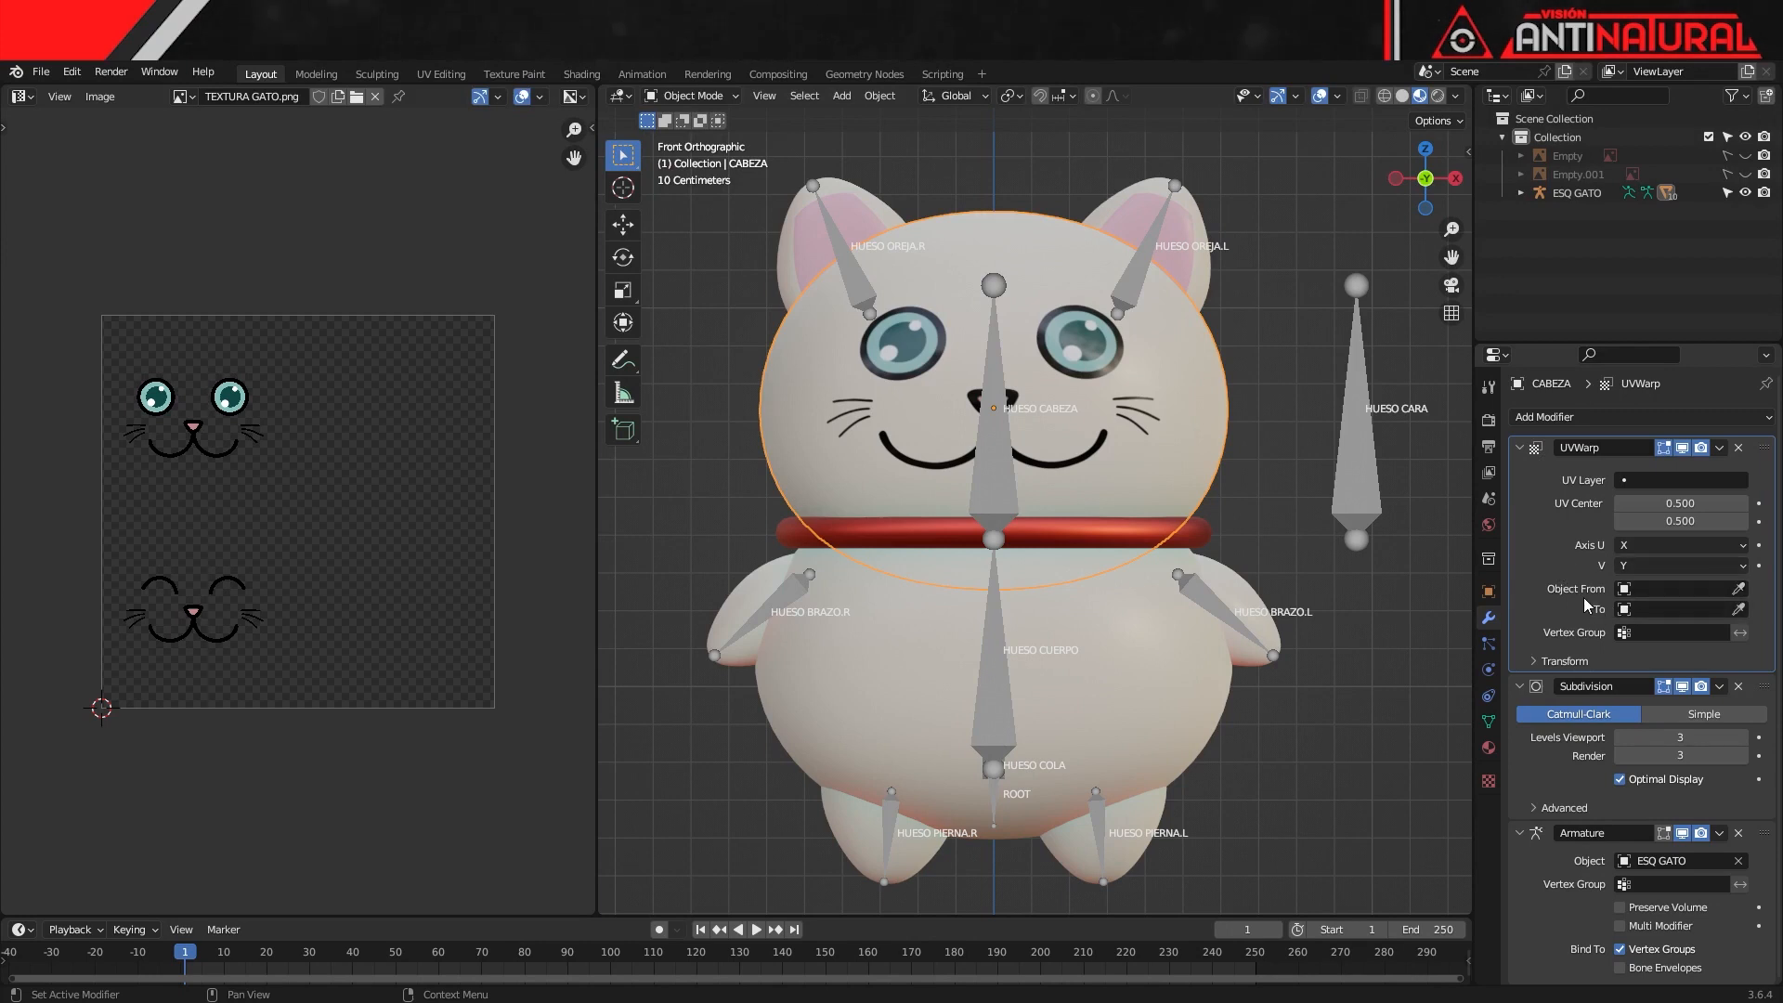
click(1739, 591)
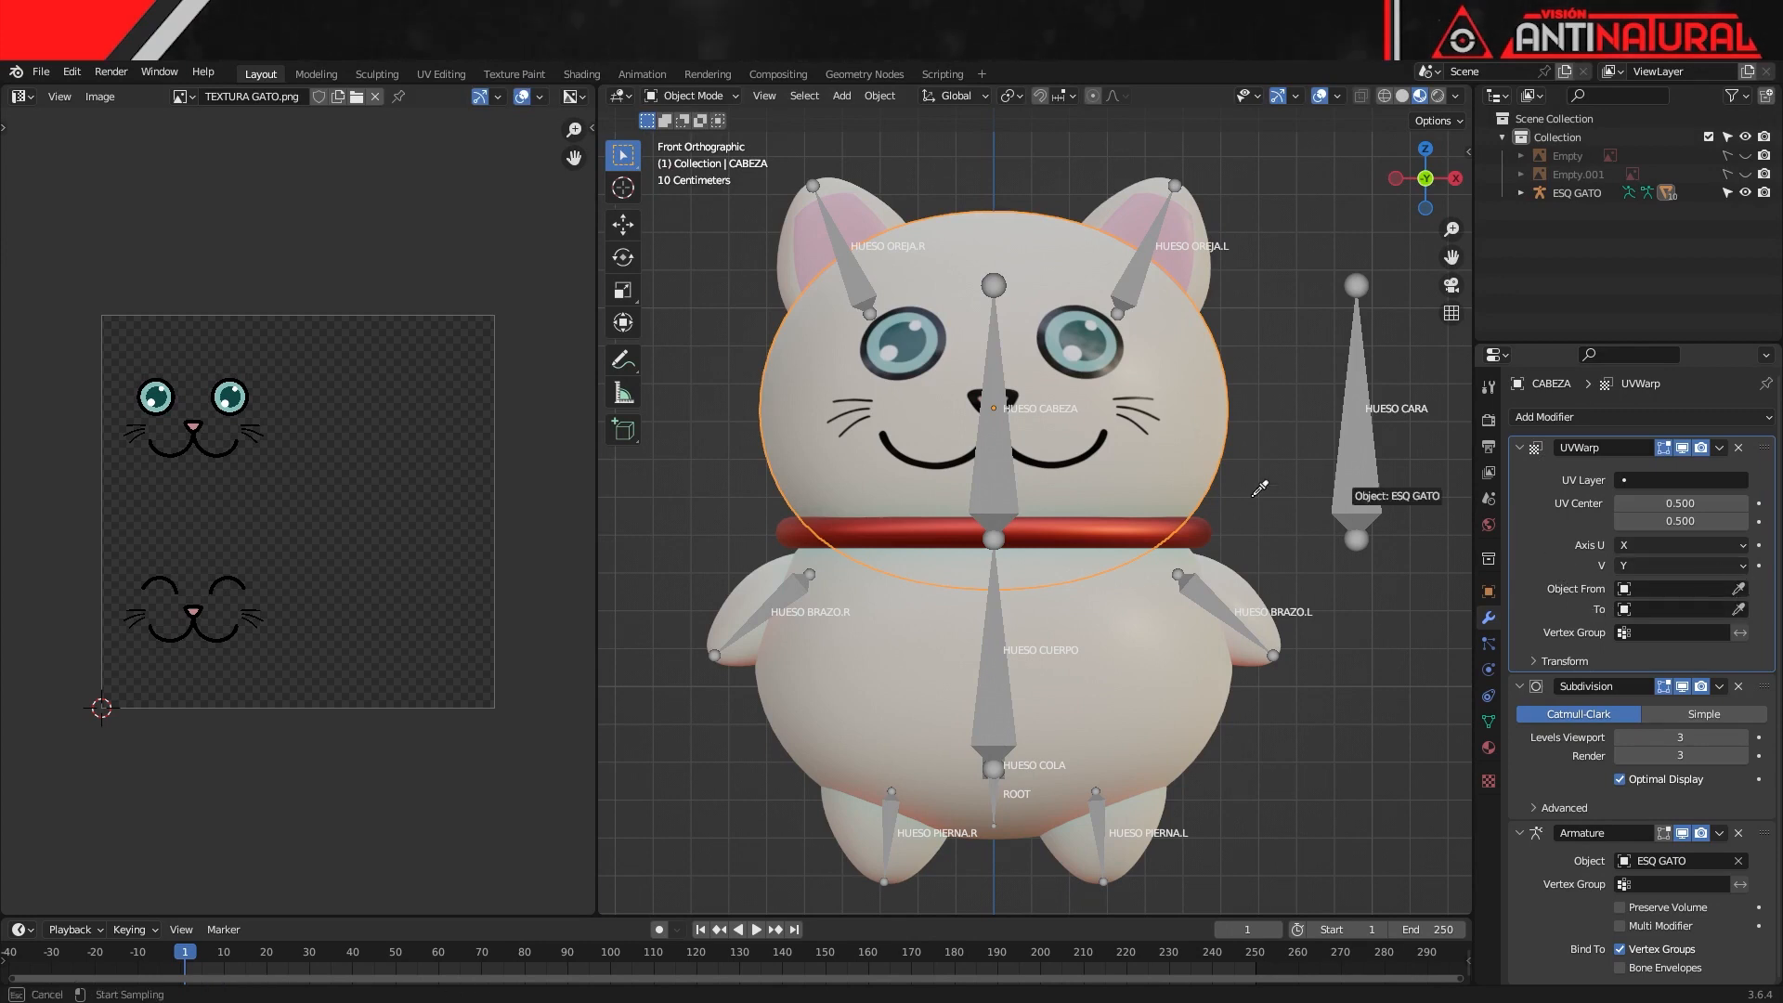
click(989, 462)
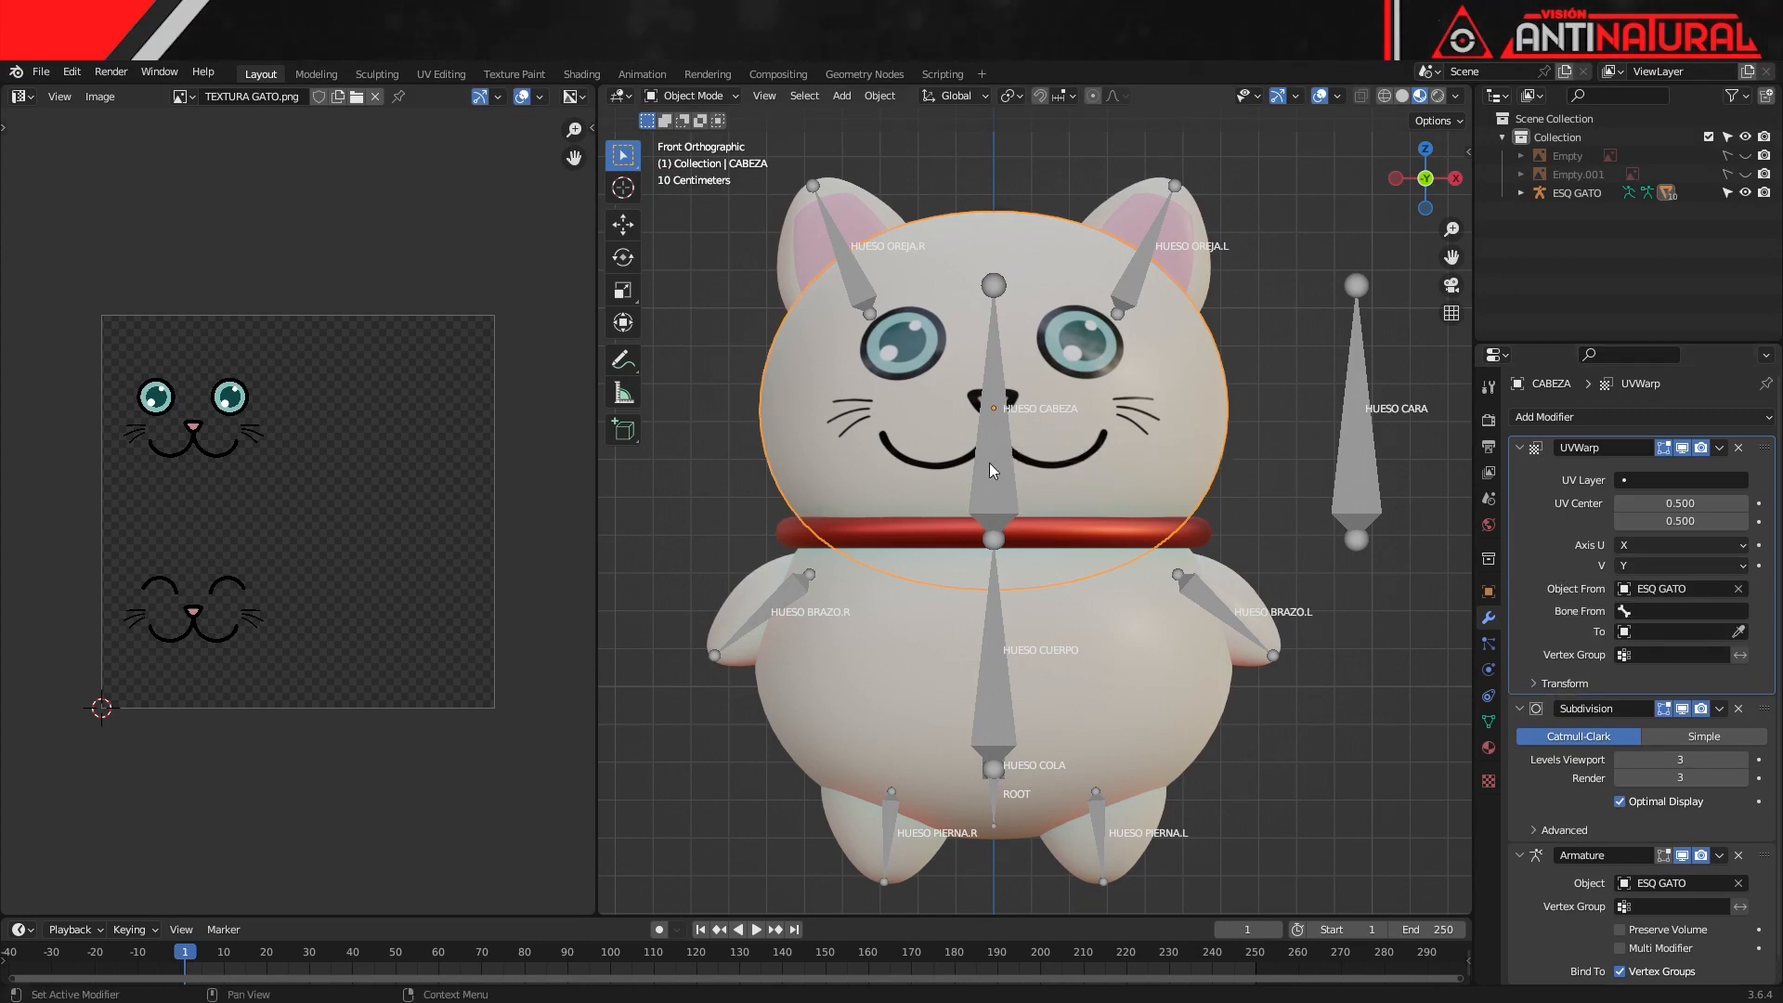
click(1628, 612)
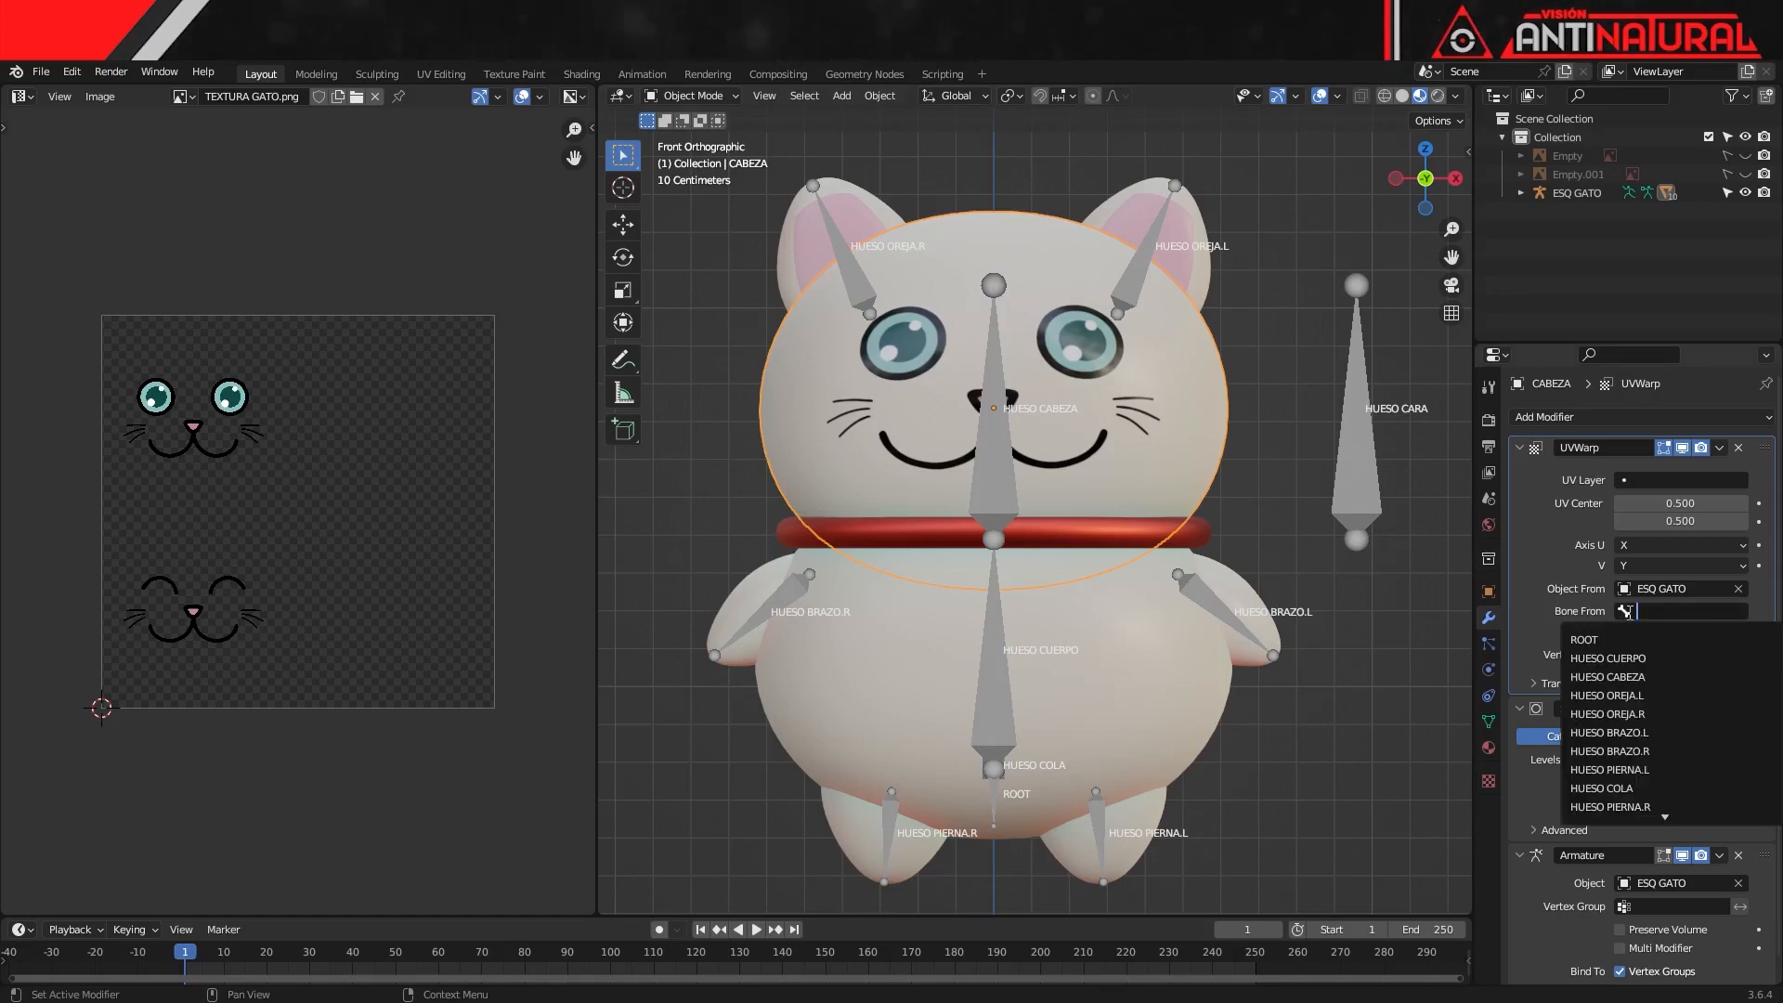
click(1627, 677)
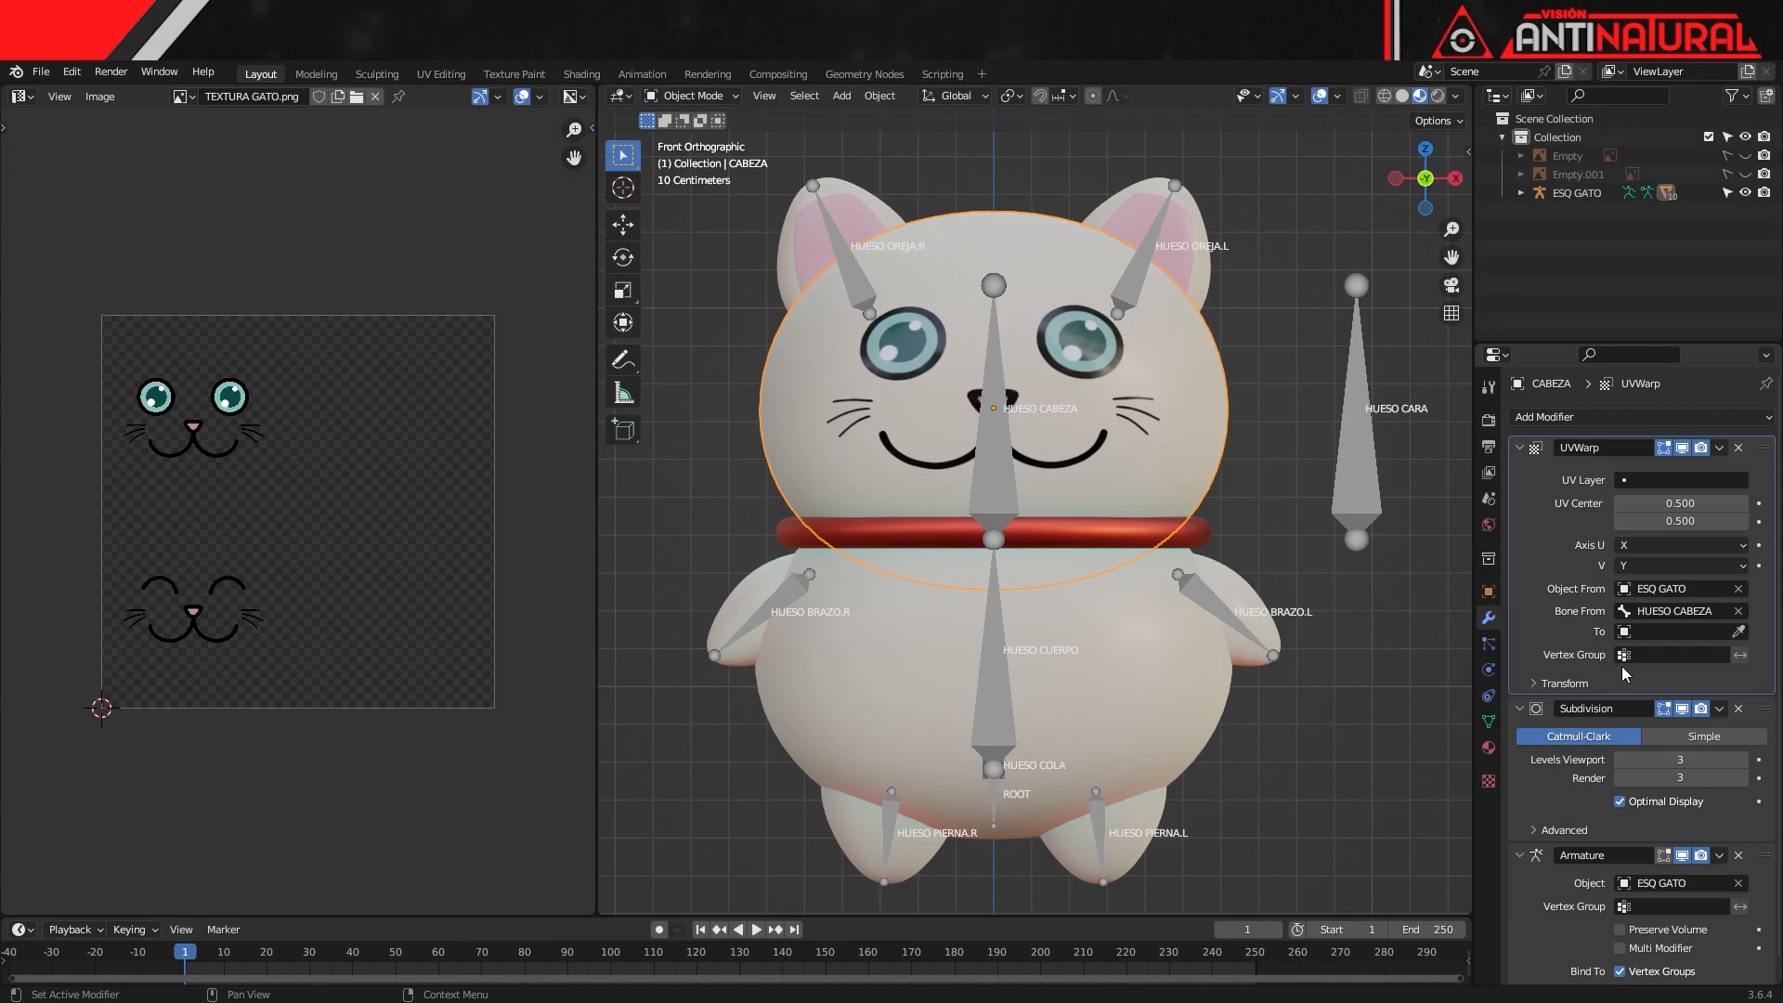
Set the UVWarp modifier's target object to ESQ GATO and its Bone To to HUESO CARA
click(1739, 633)
click(1350, 489)
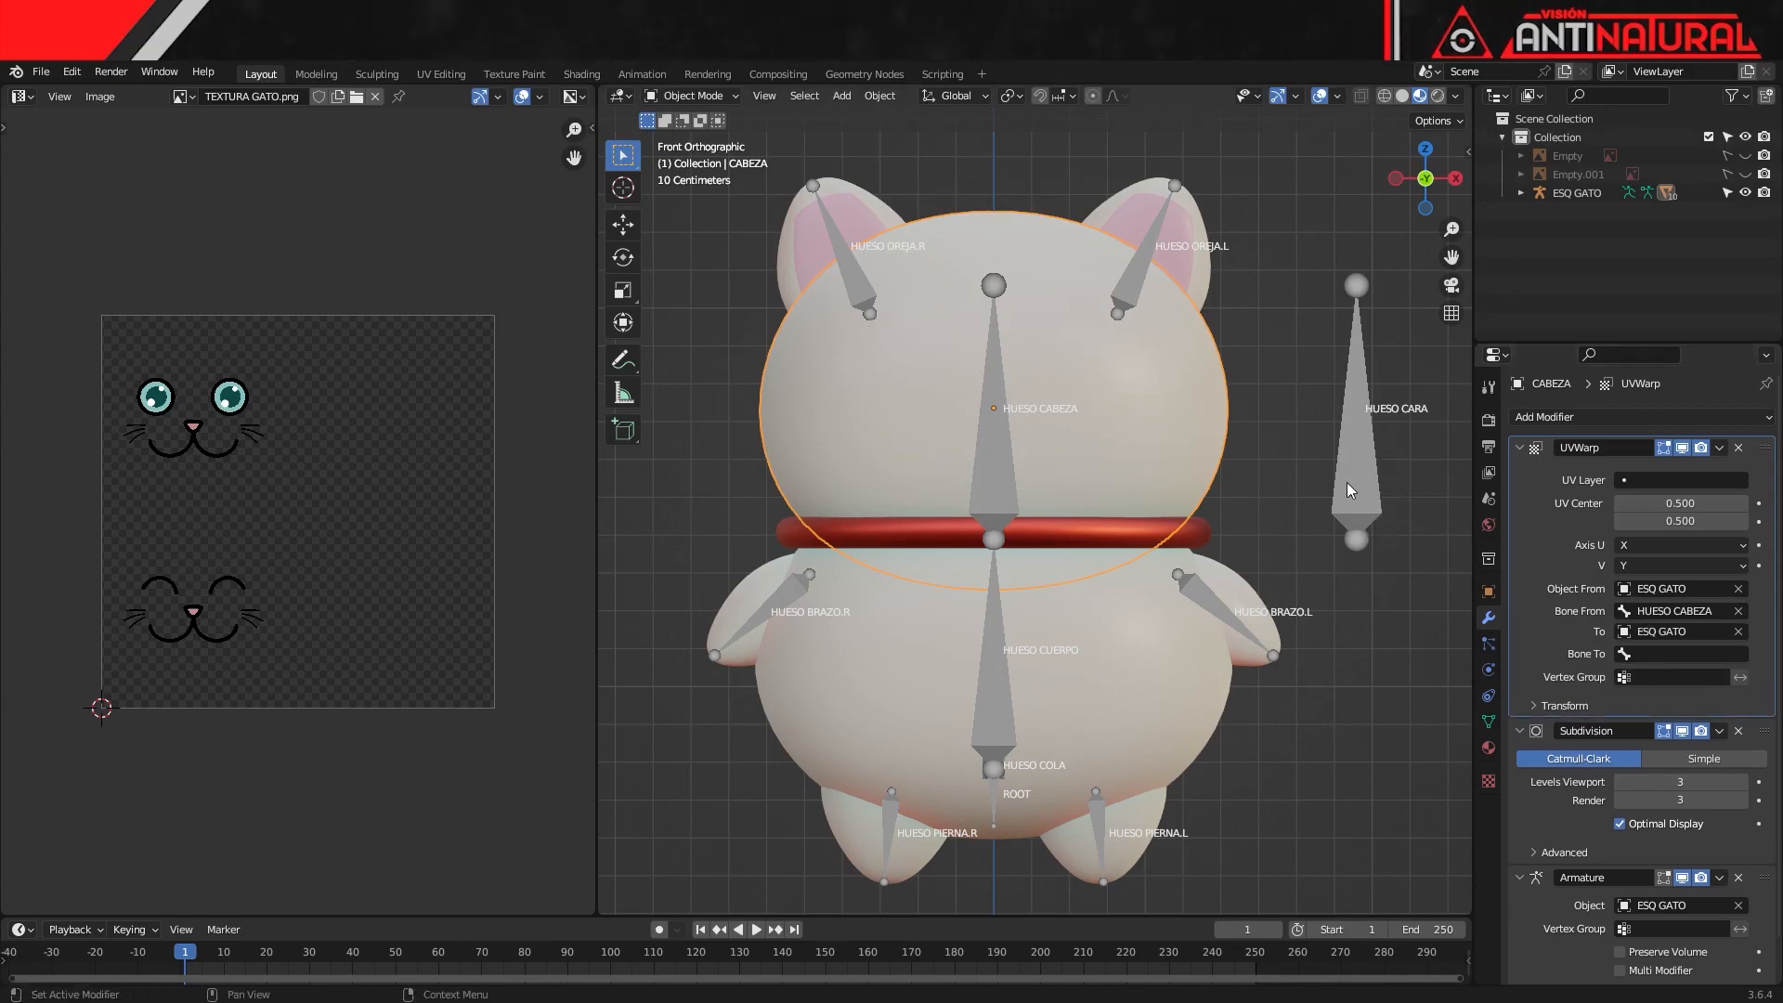
click(1624, 656)
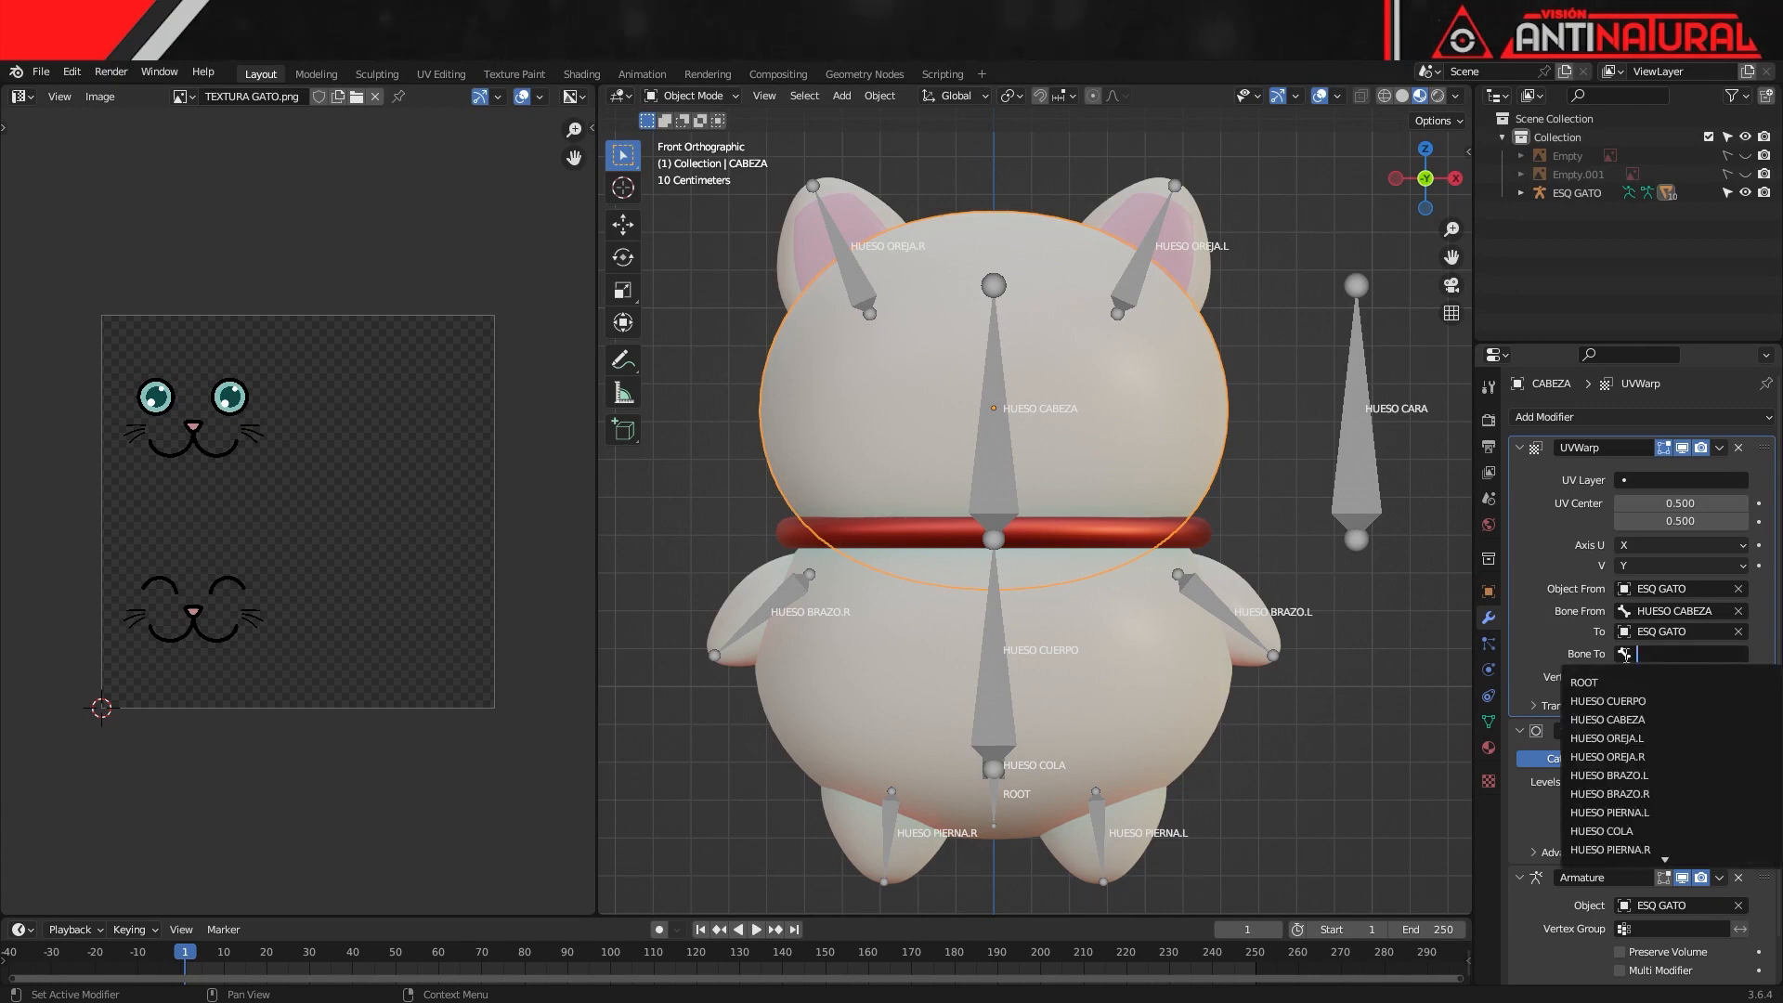
scroll(1625, 847, down, 3)
click(1625, 849)
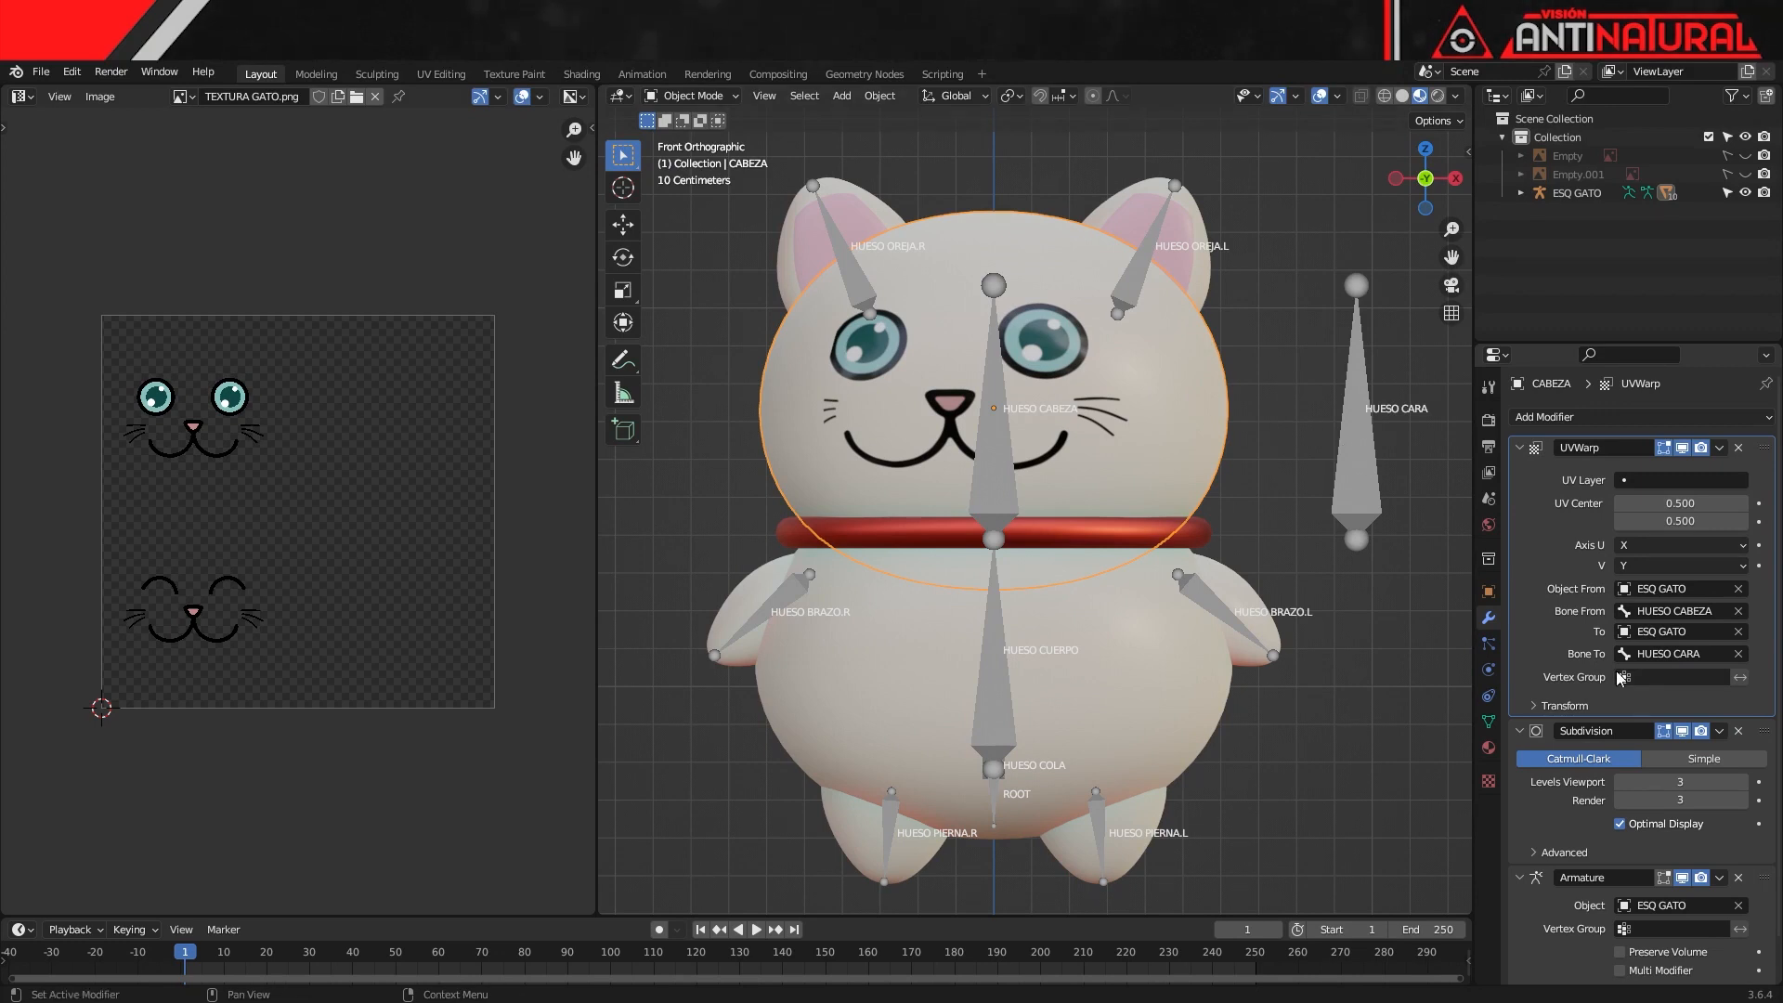
Set the UVWarp transform offset to -0.040 and 0.010 to recentre the face on the head
click(1534, 706)
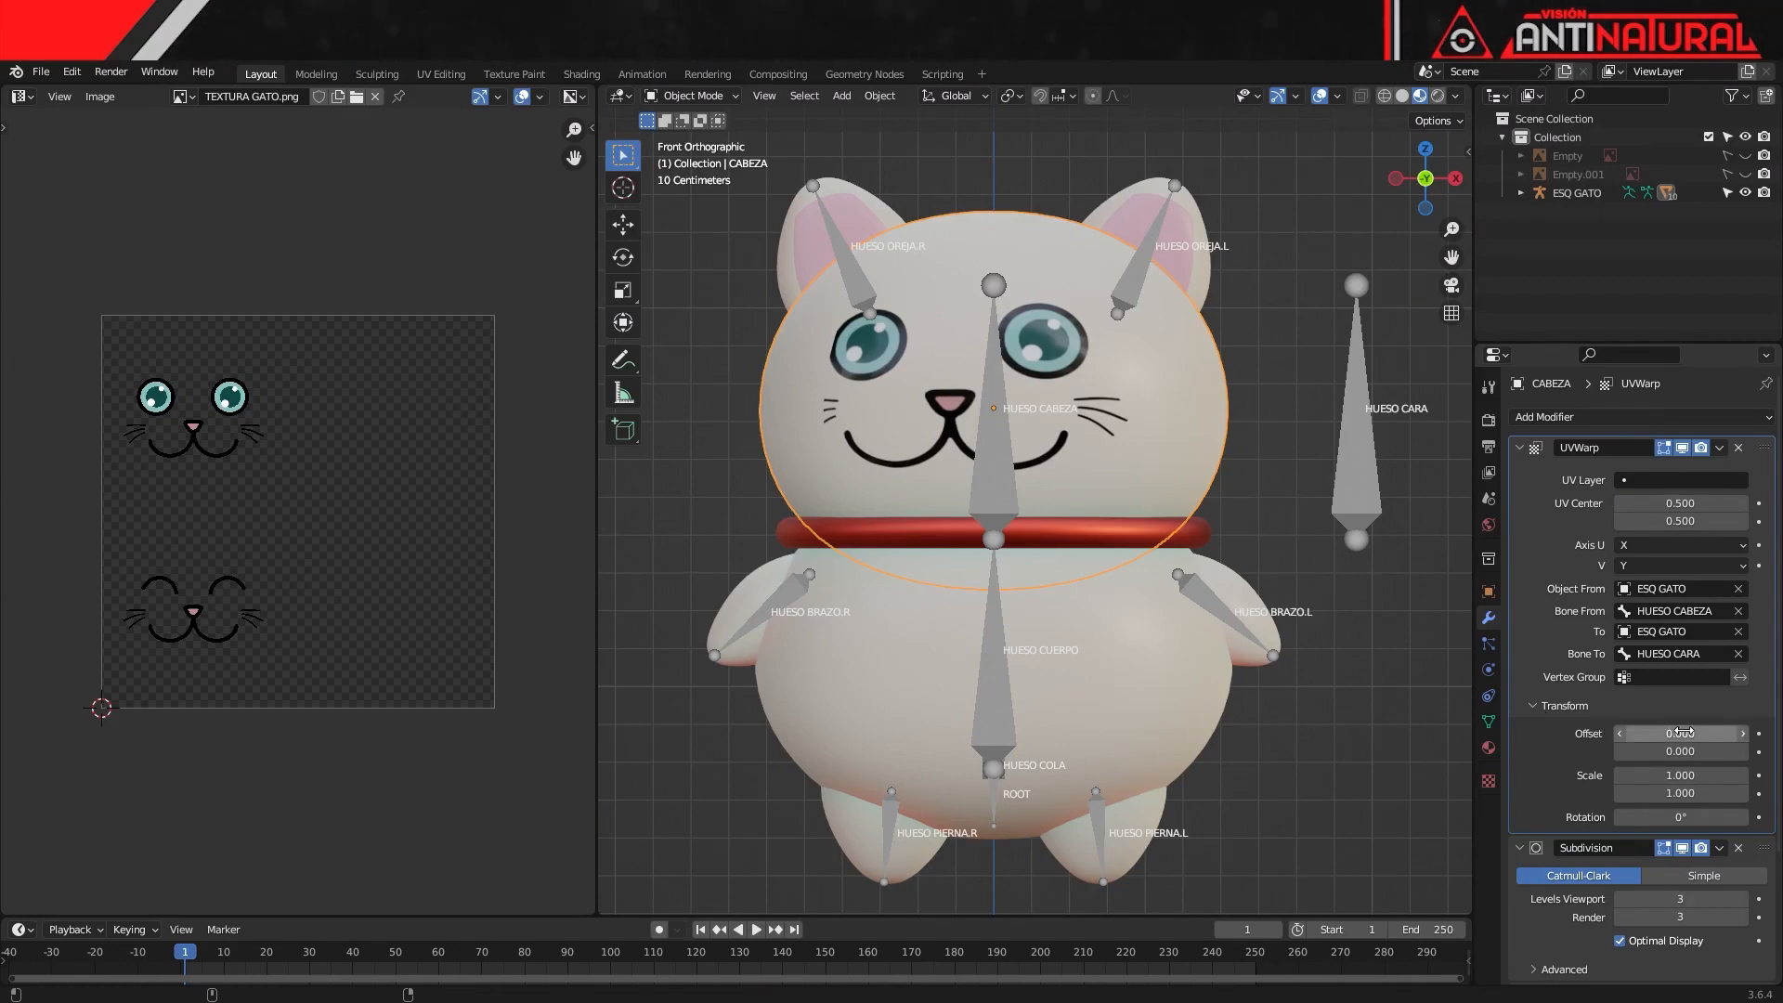
drag(1676, 733, 1646, 733)
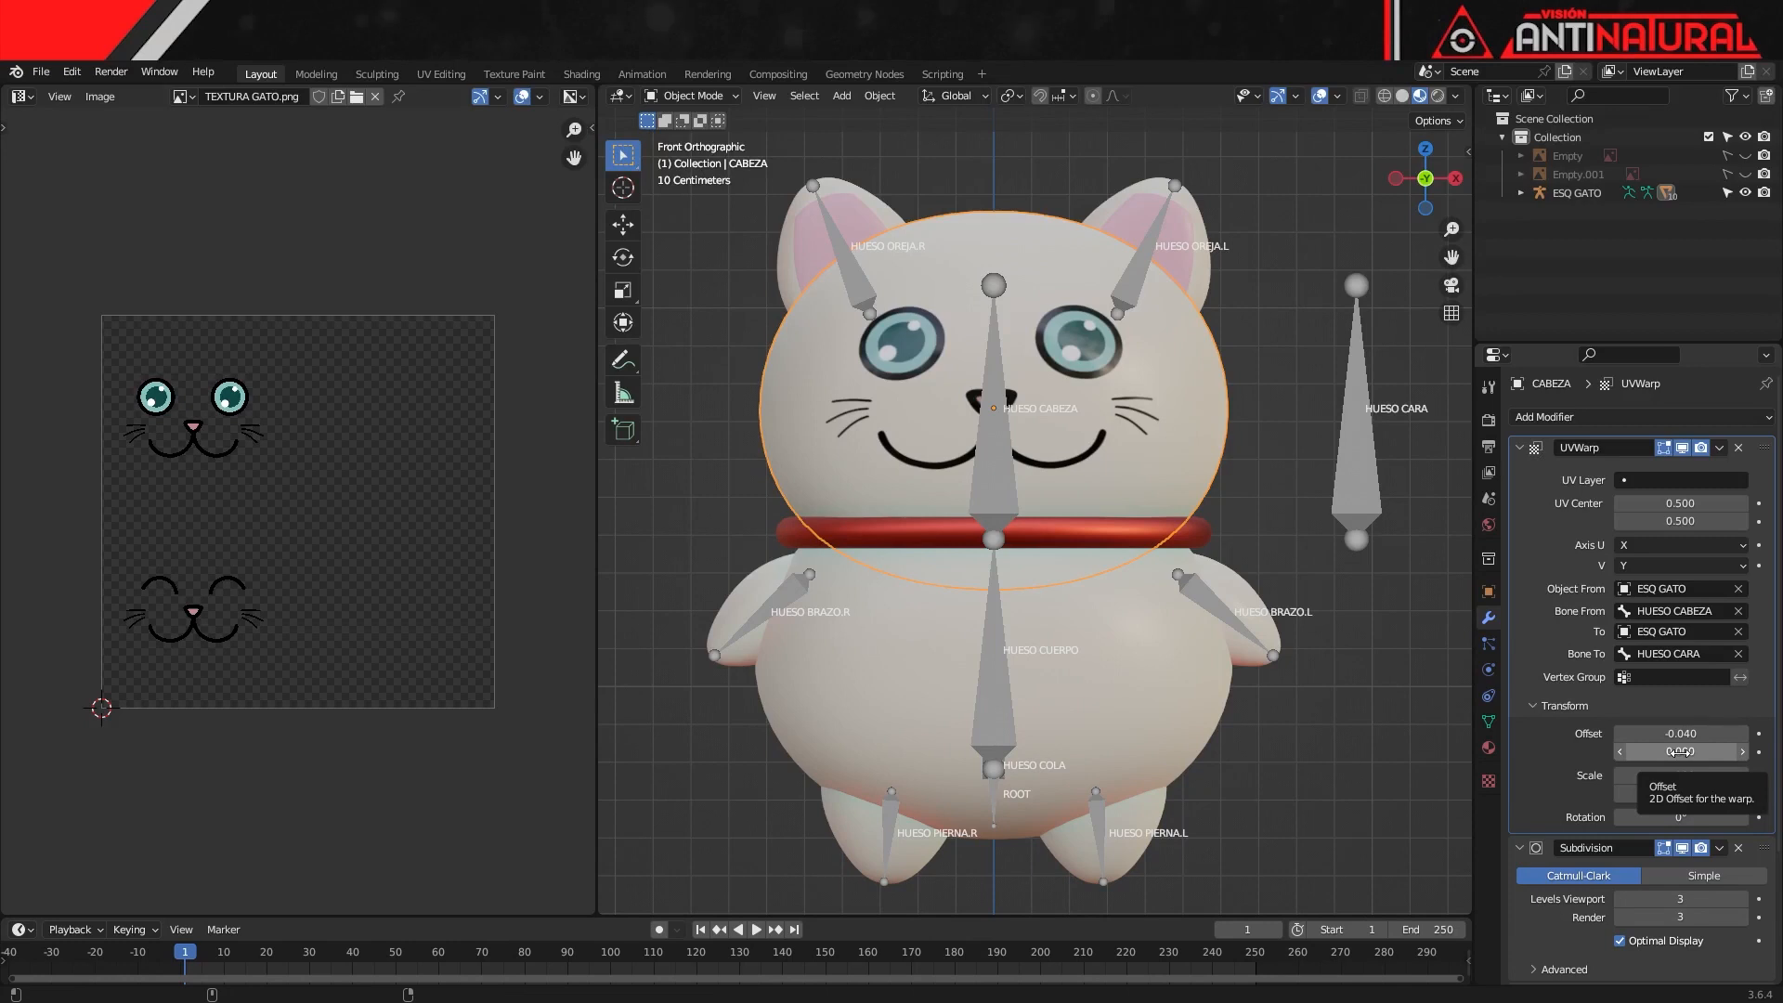
drag(1681, 751, 1692, 751)
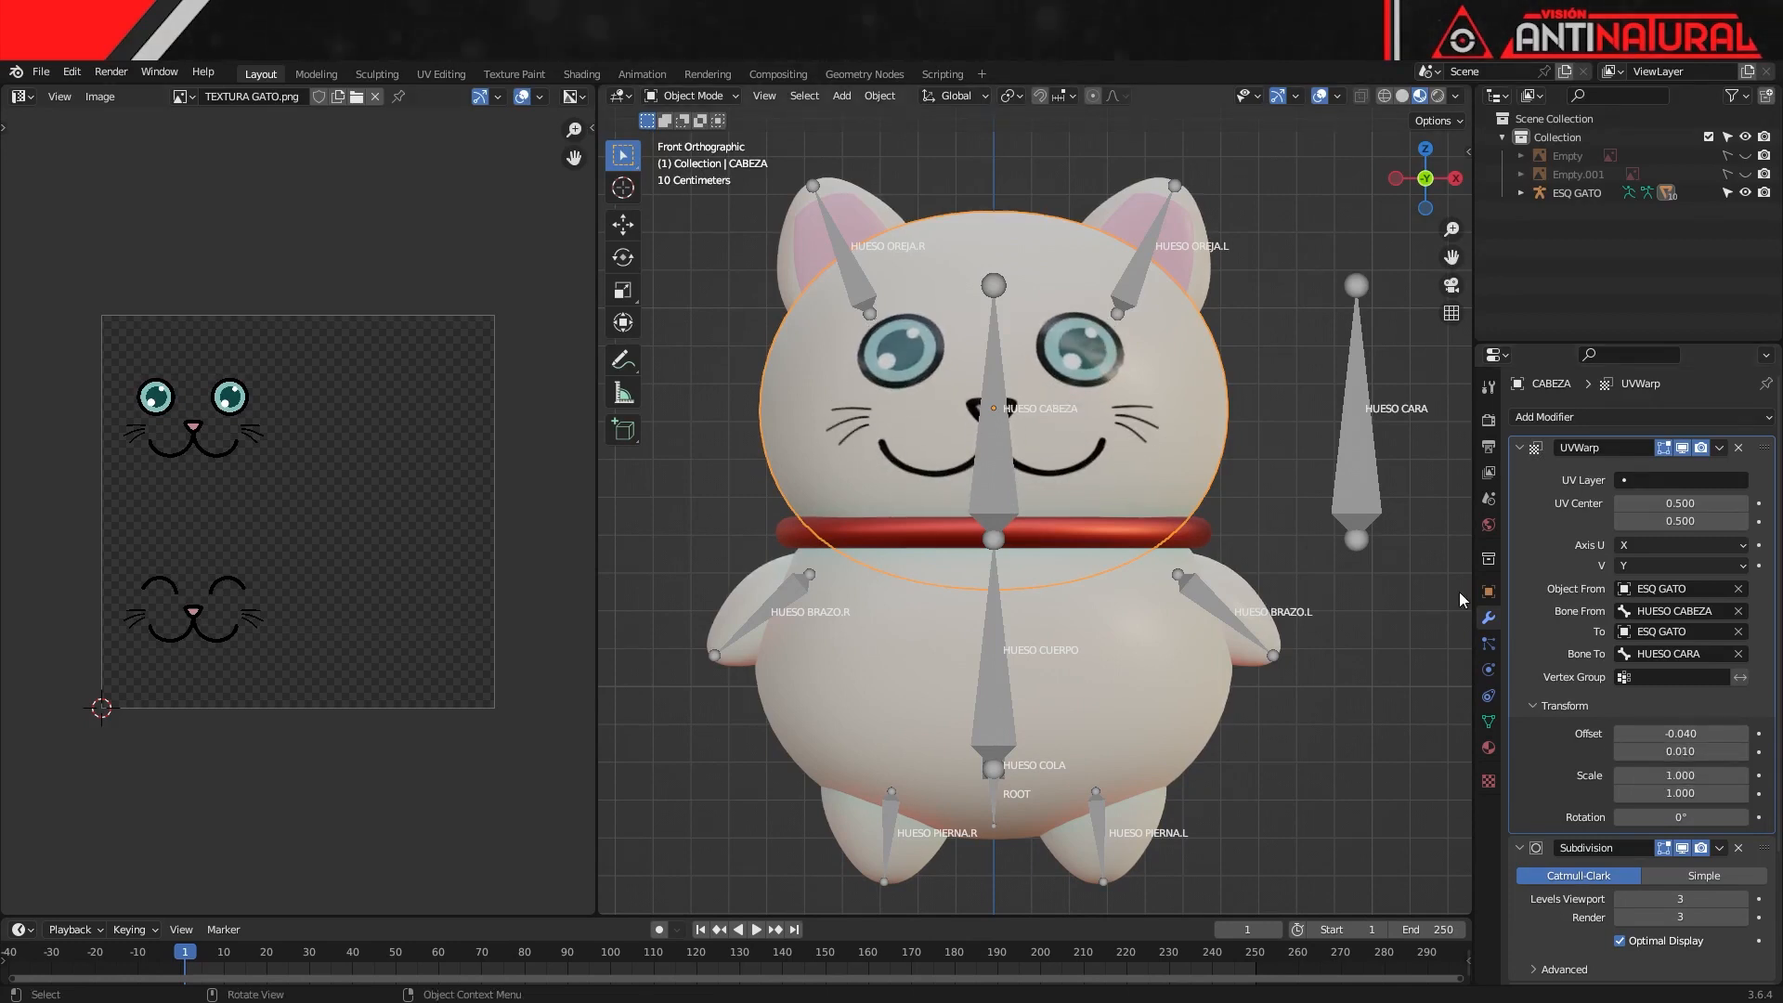
Switch the ESQ GATO armature to Pose Mode, widen the 3D viewport over the UV Editor, and select the HUESO CARA bone
click(1000, 488)
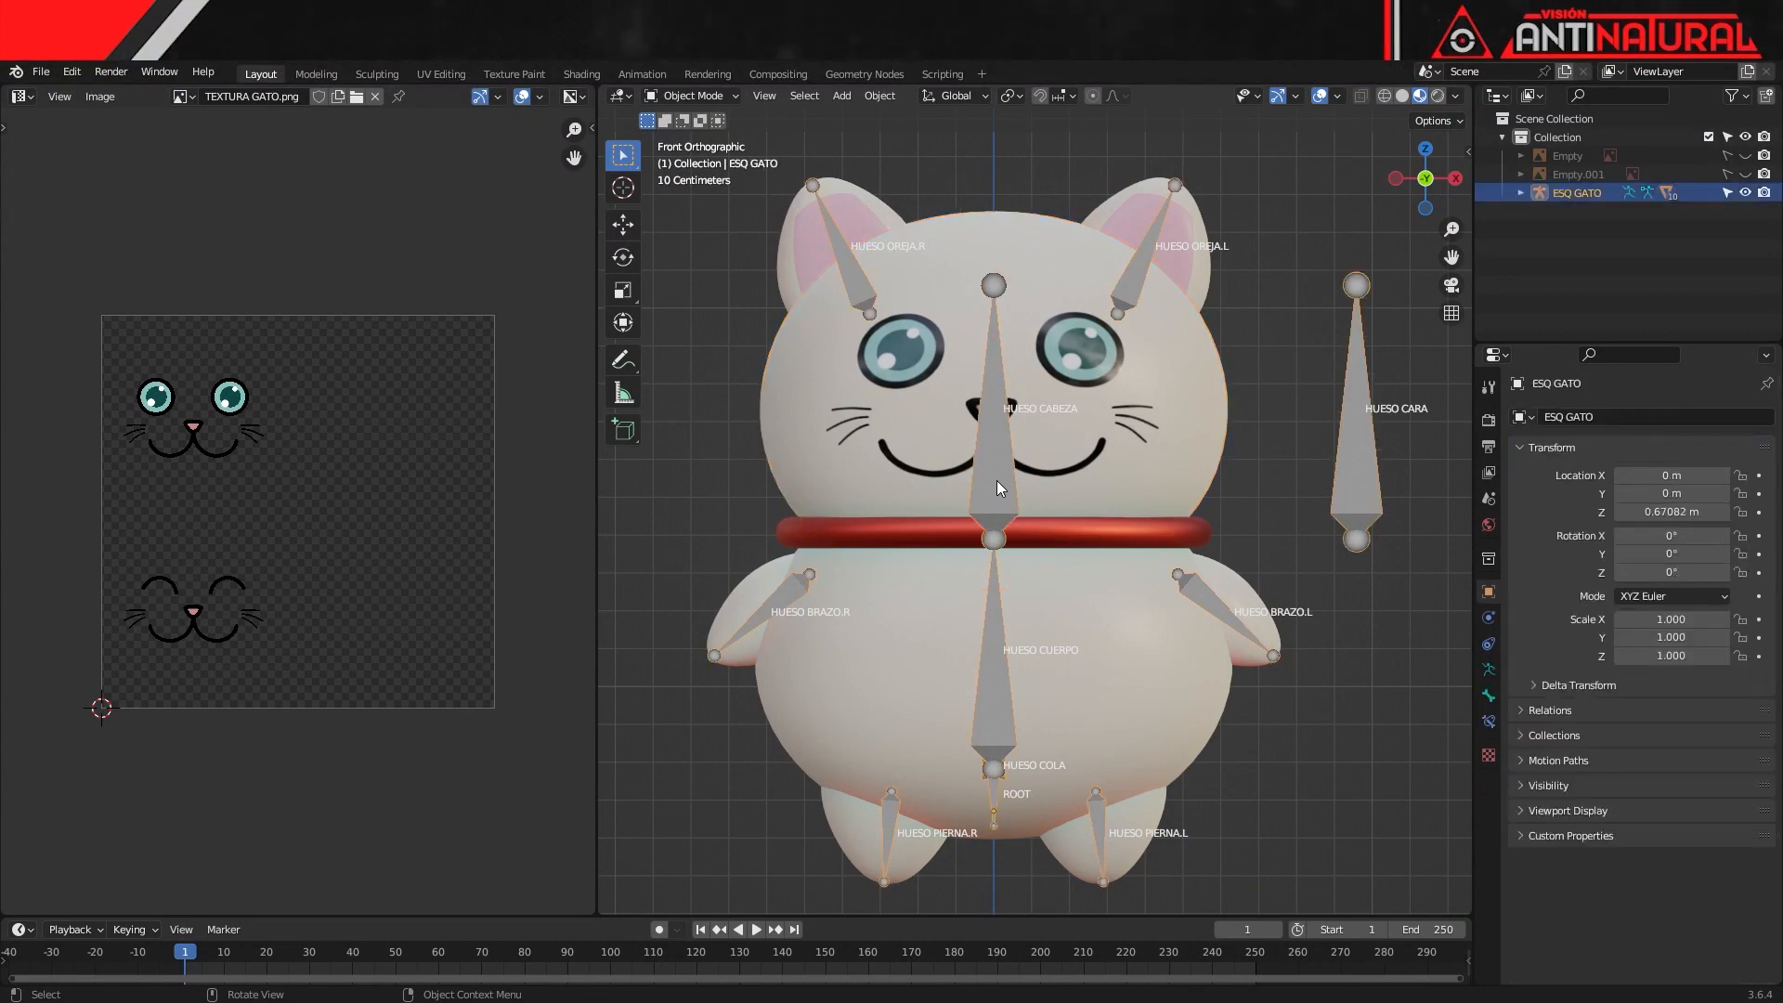
click(717, 95)
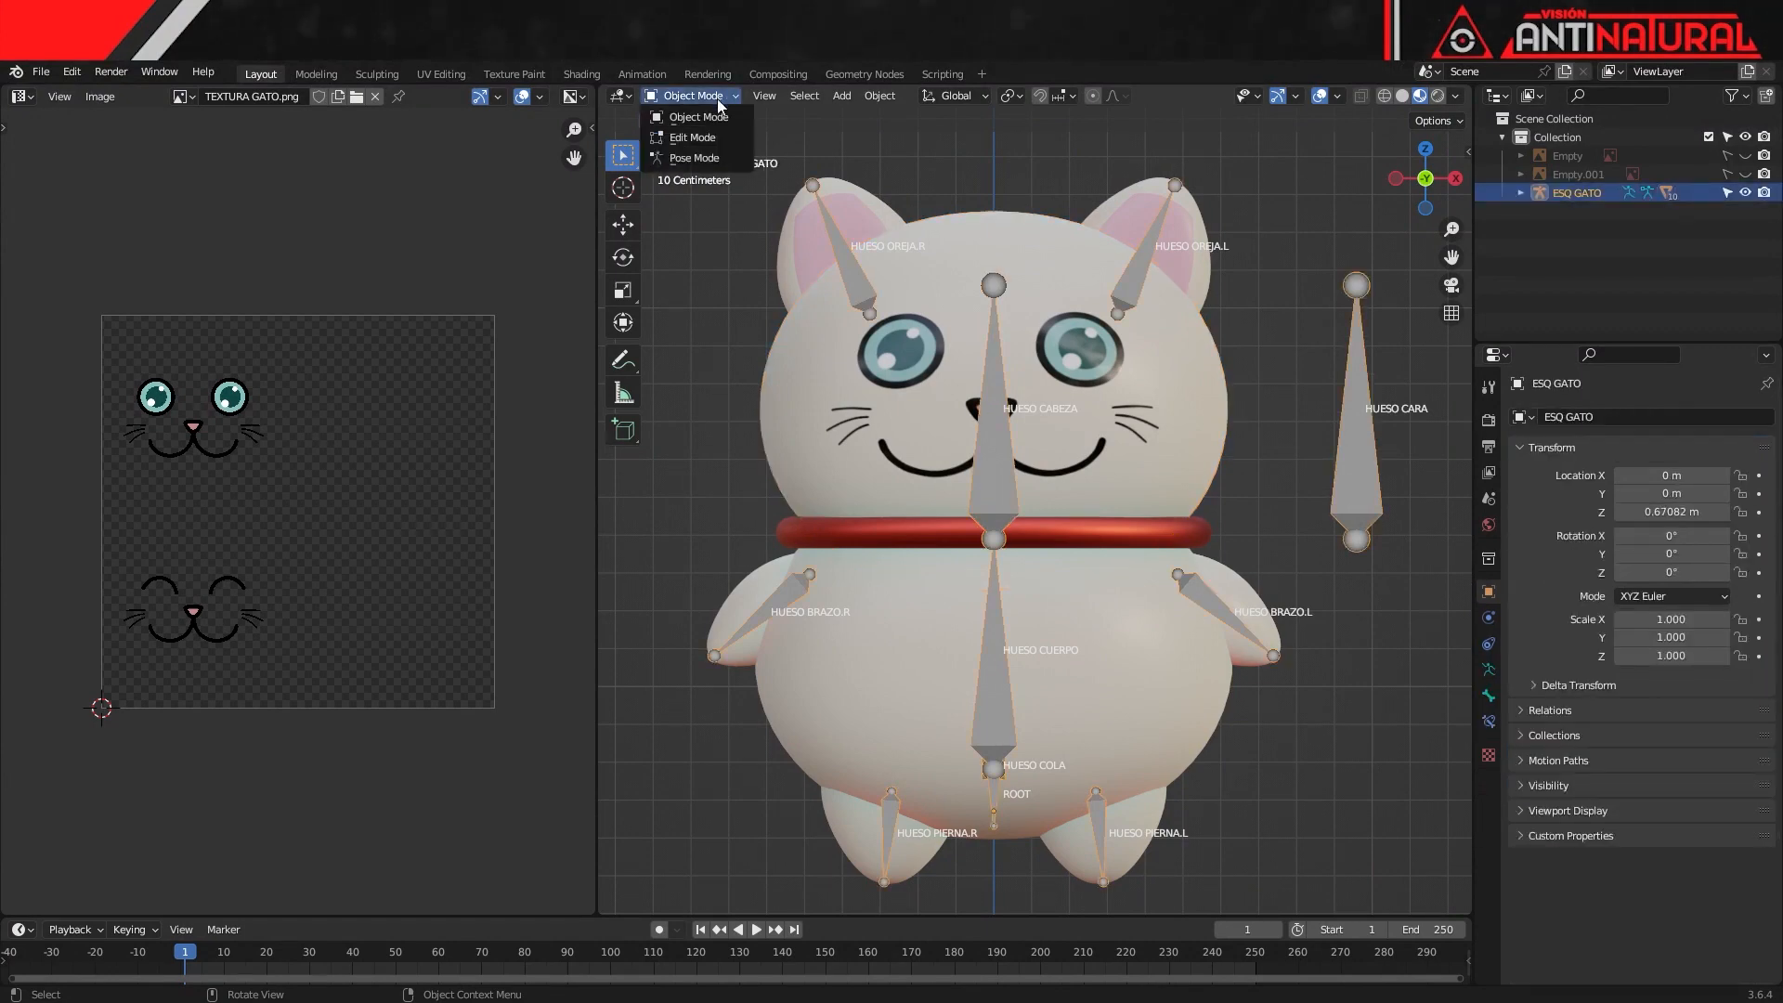
click(721, 158)
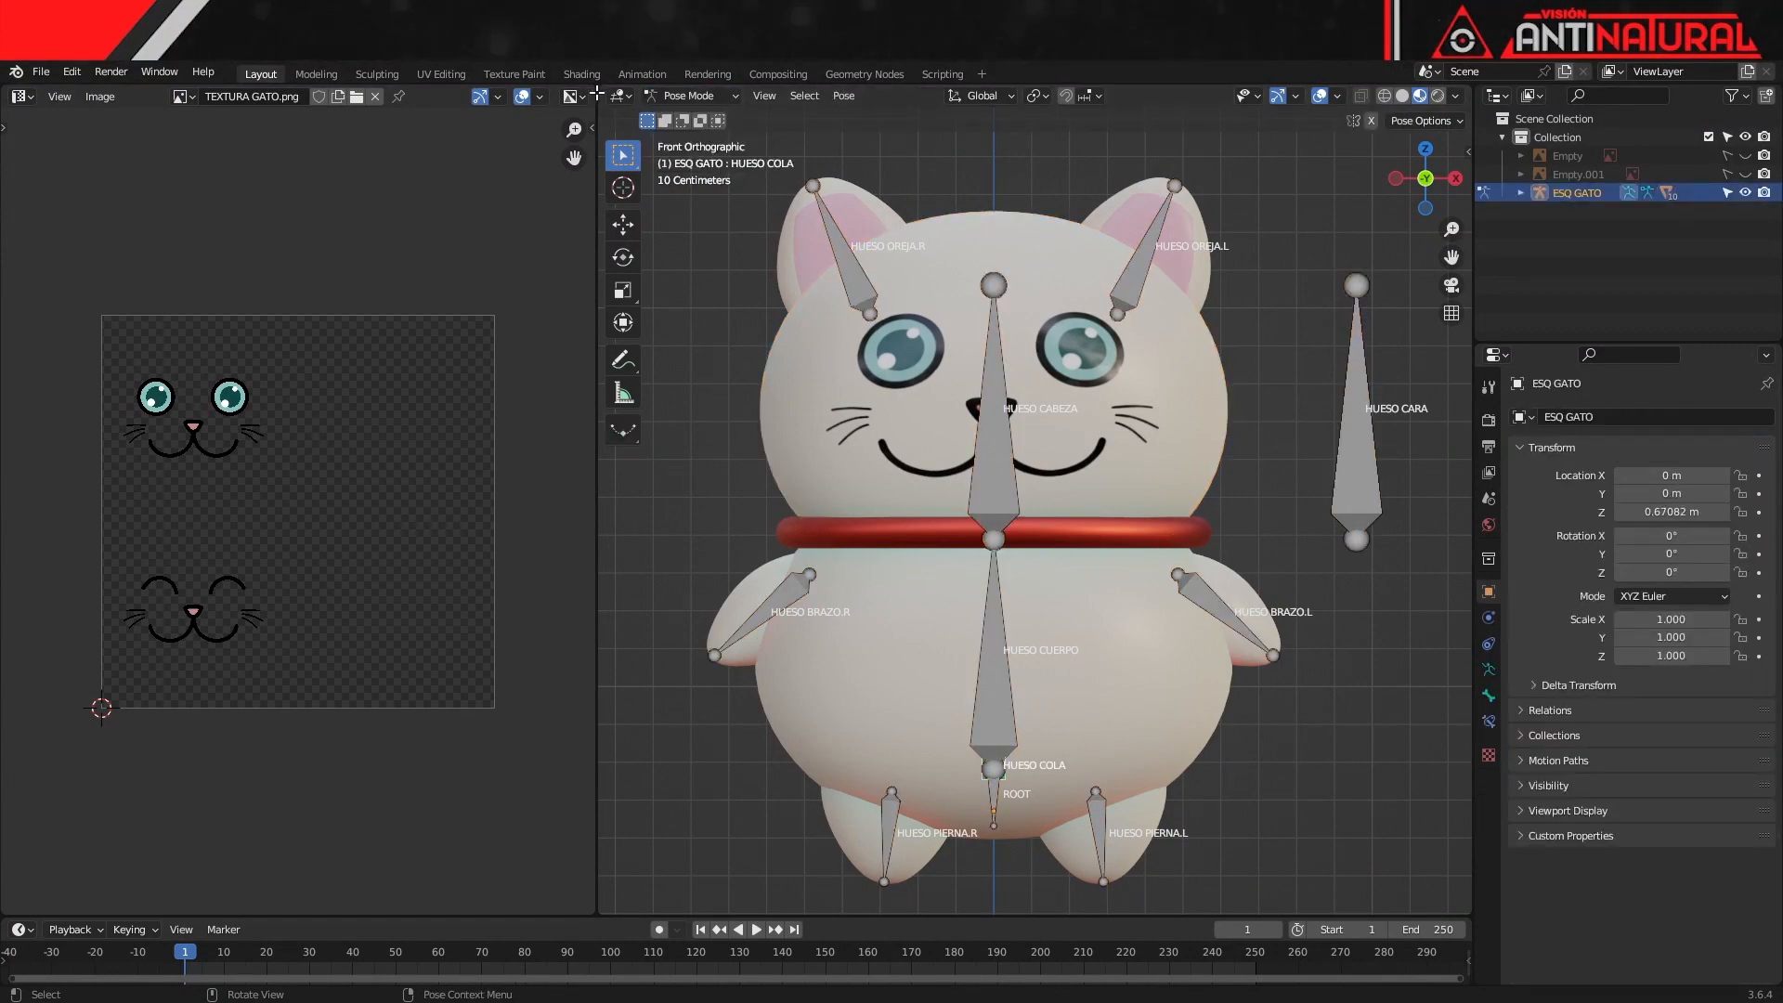
key(ctrl+space)
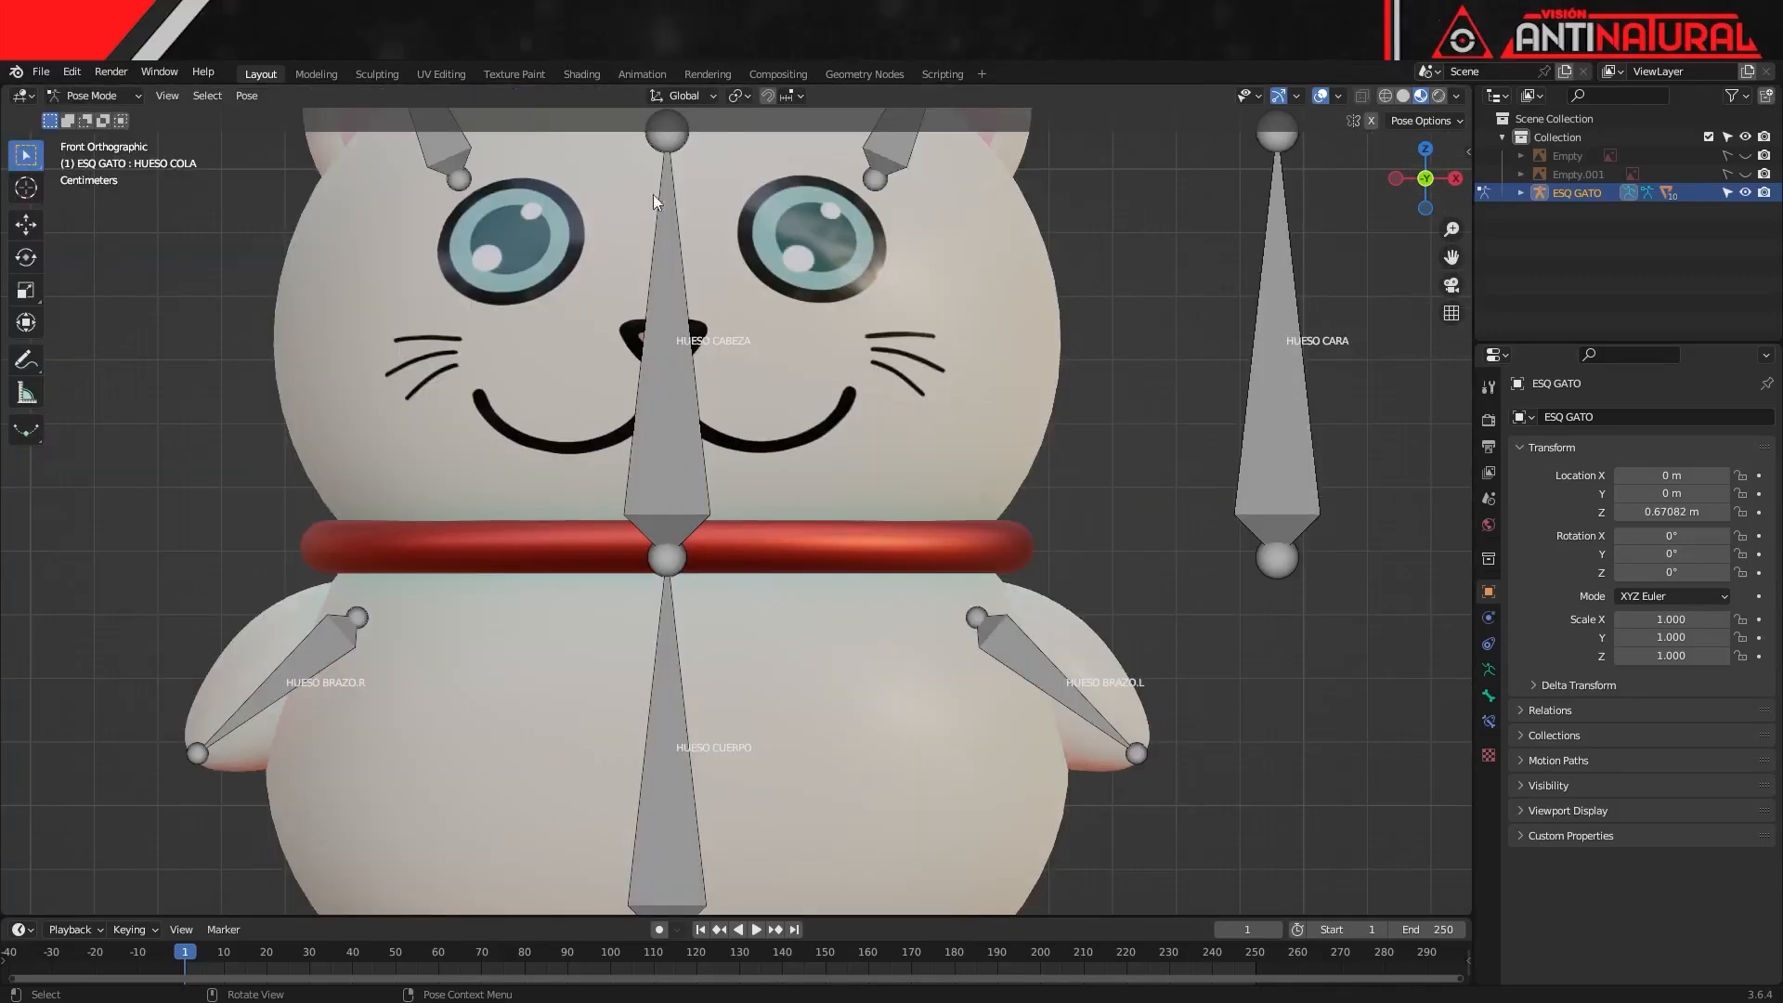
scroll(929, 600, down, 4)
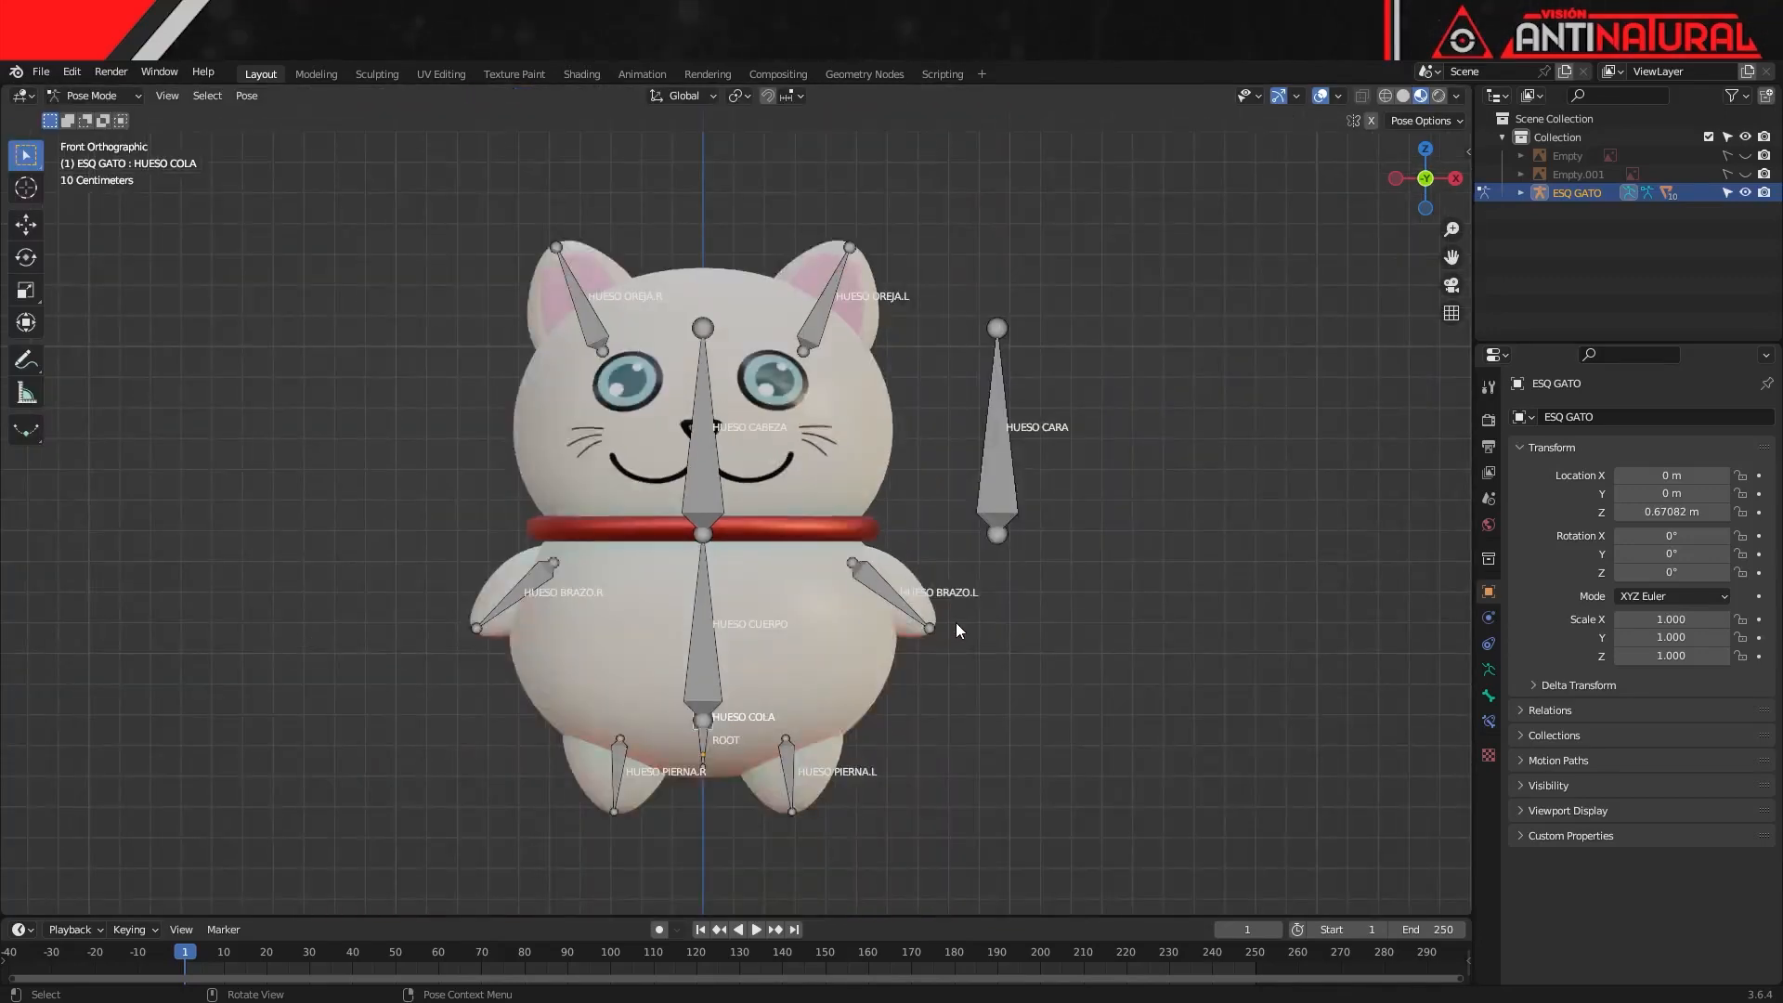
click(1005, 464)
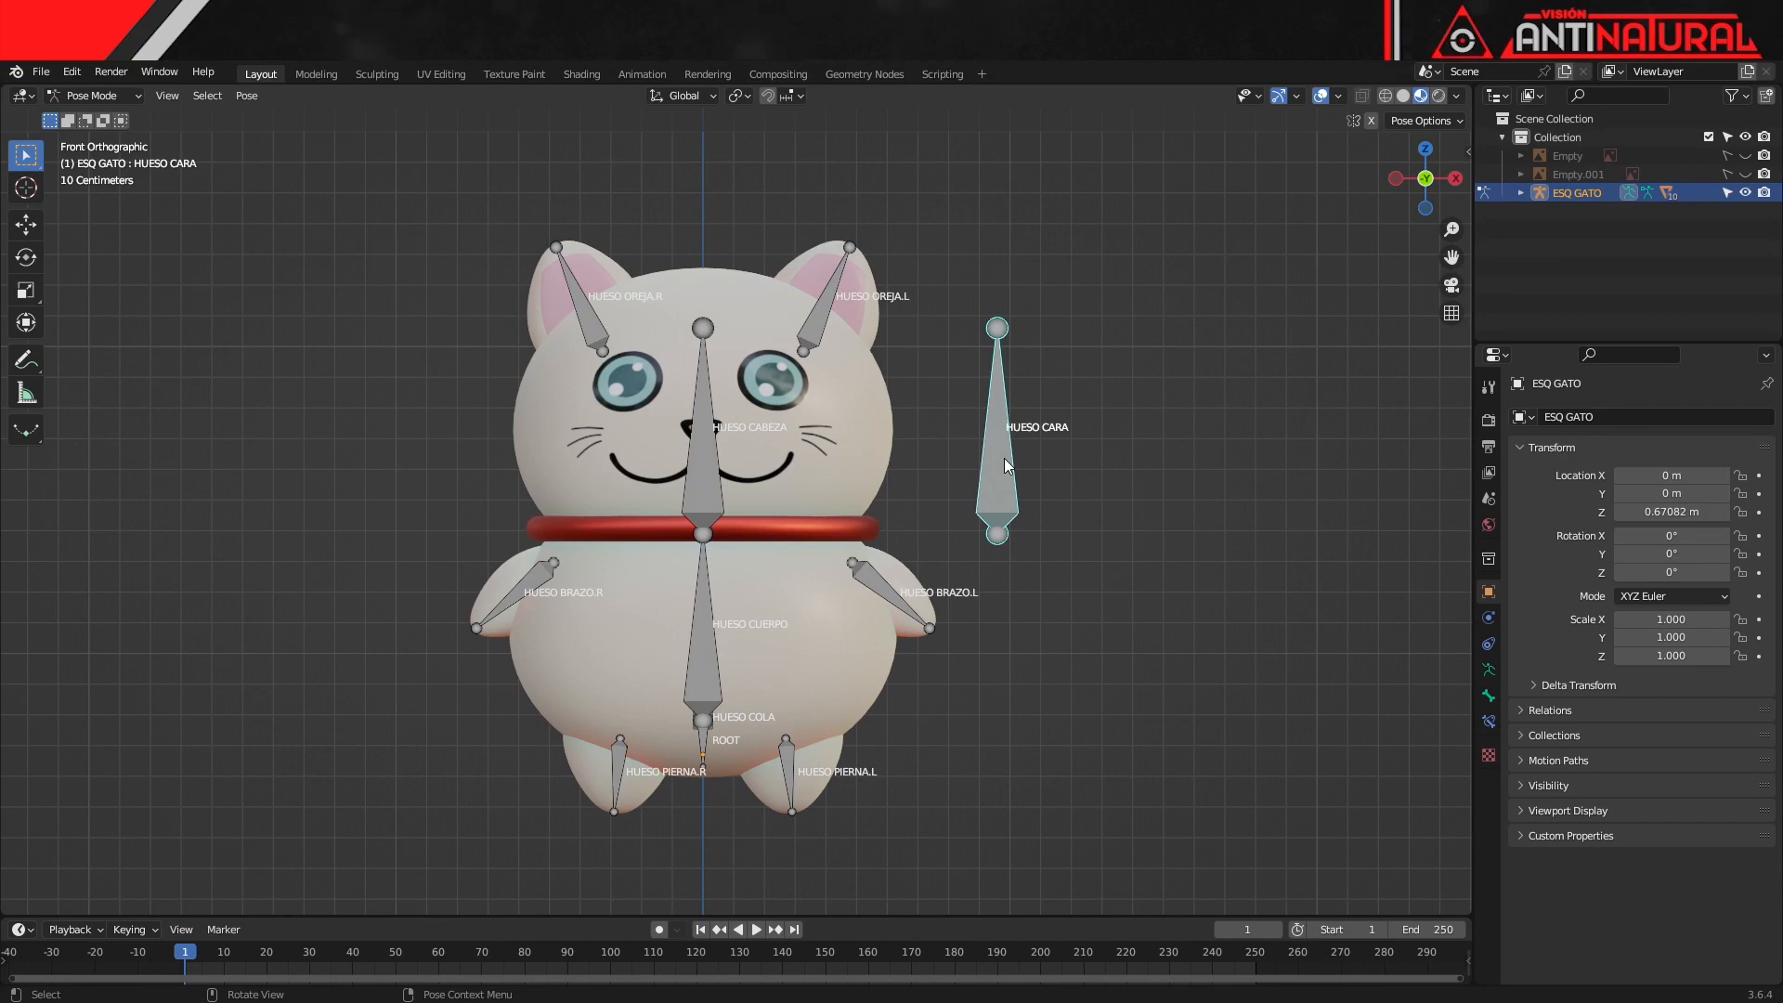
Add a Limit Location bone constraint to HUESO CARA
click(1489, 721)
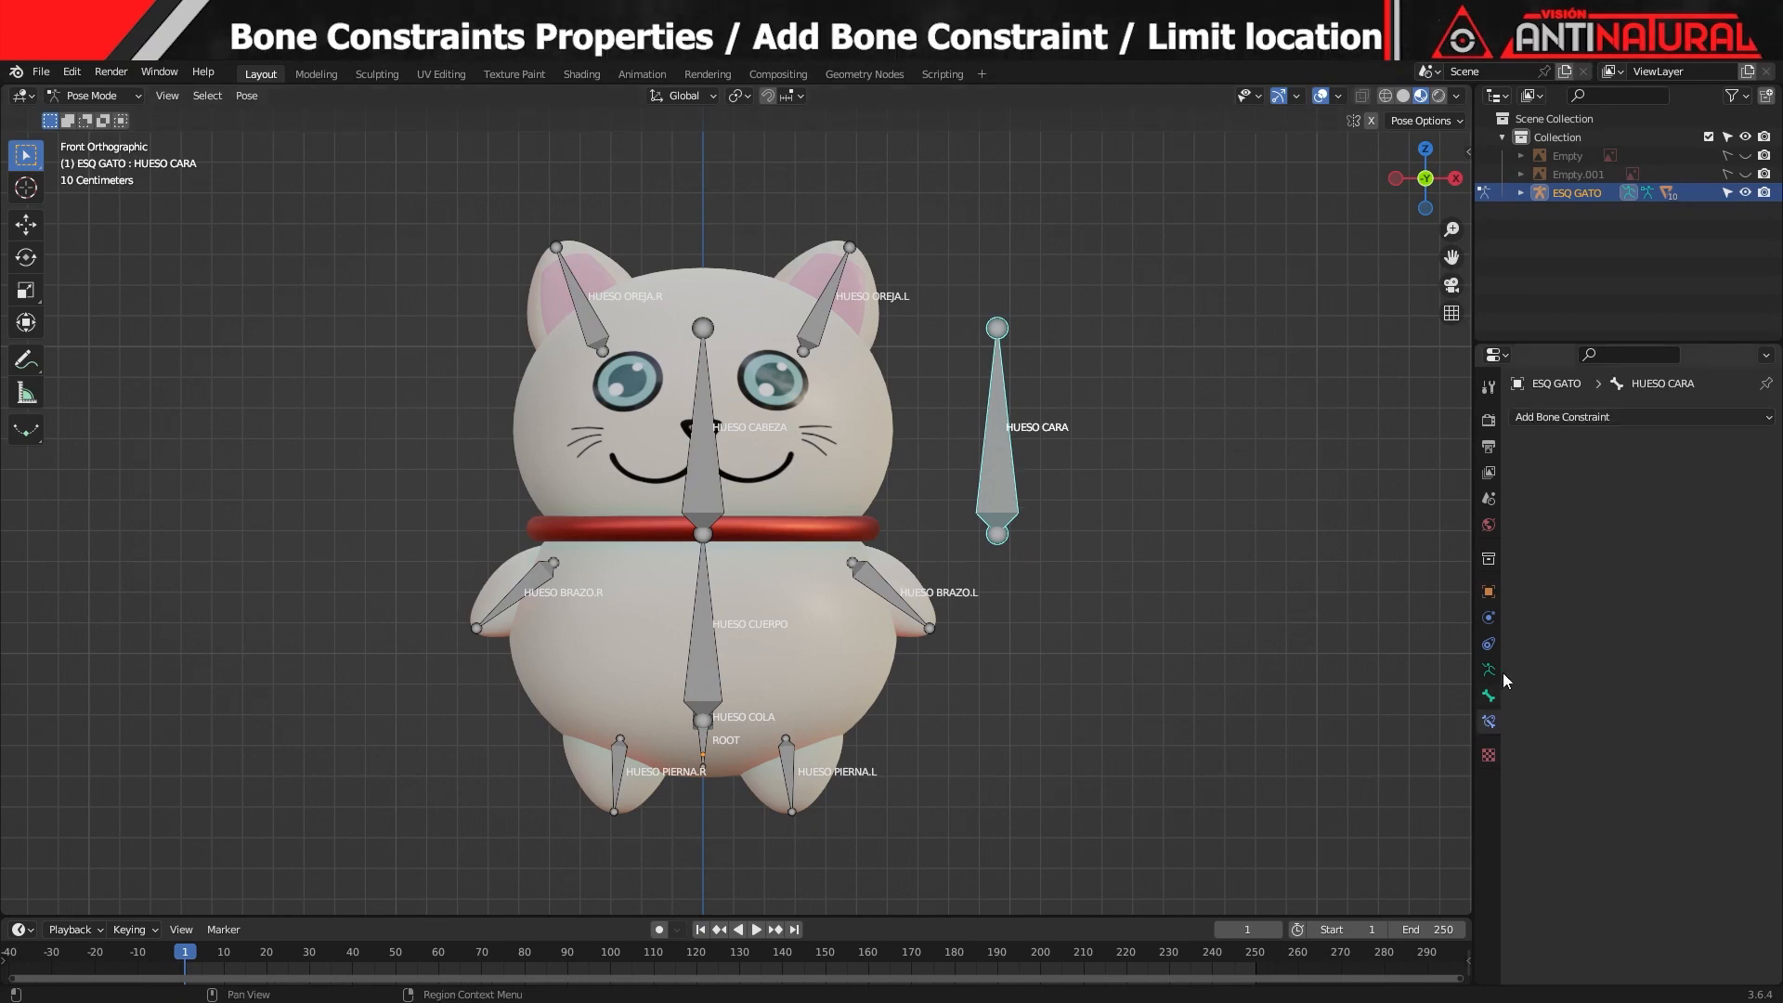
click(1535, 416)
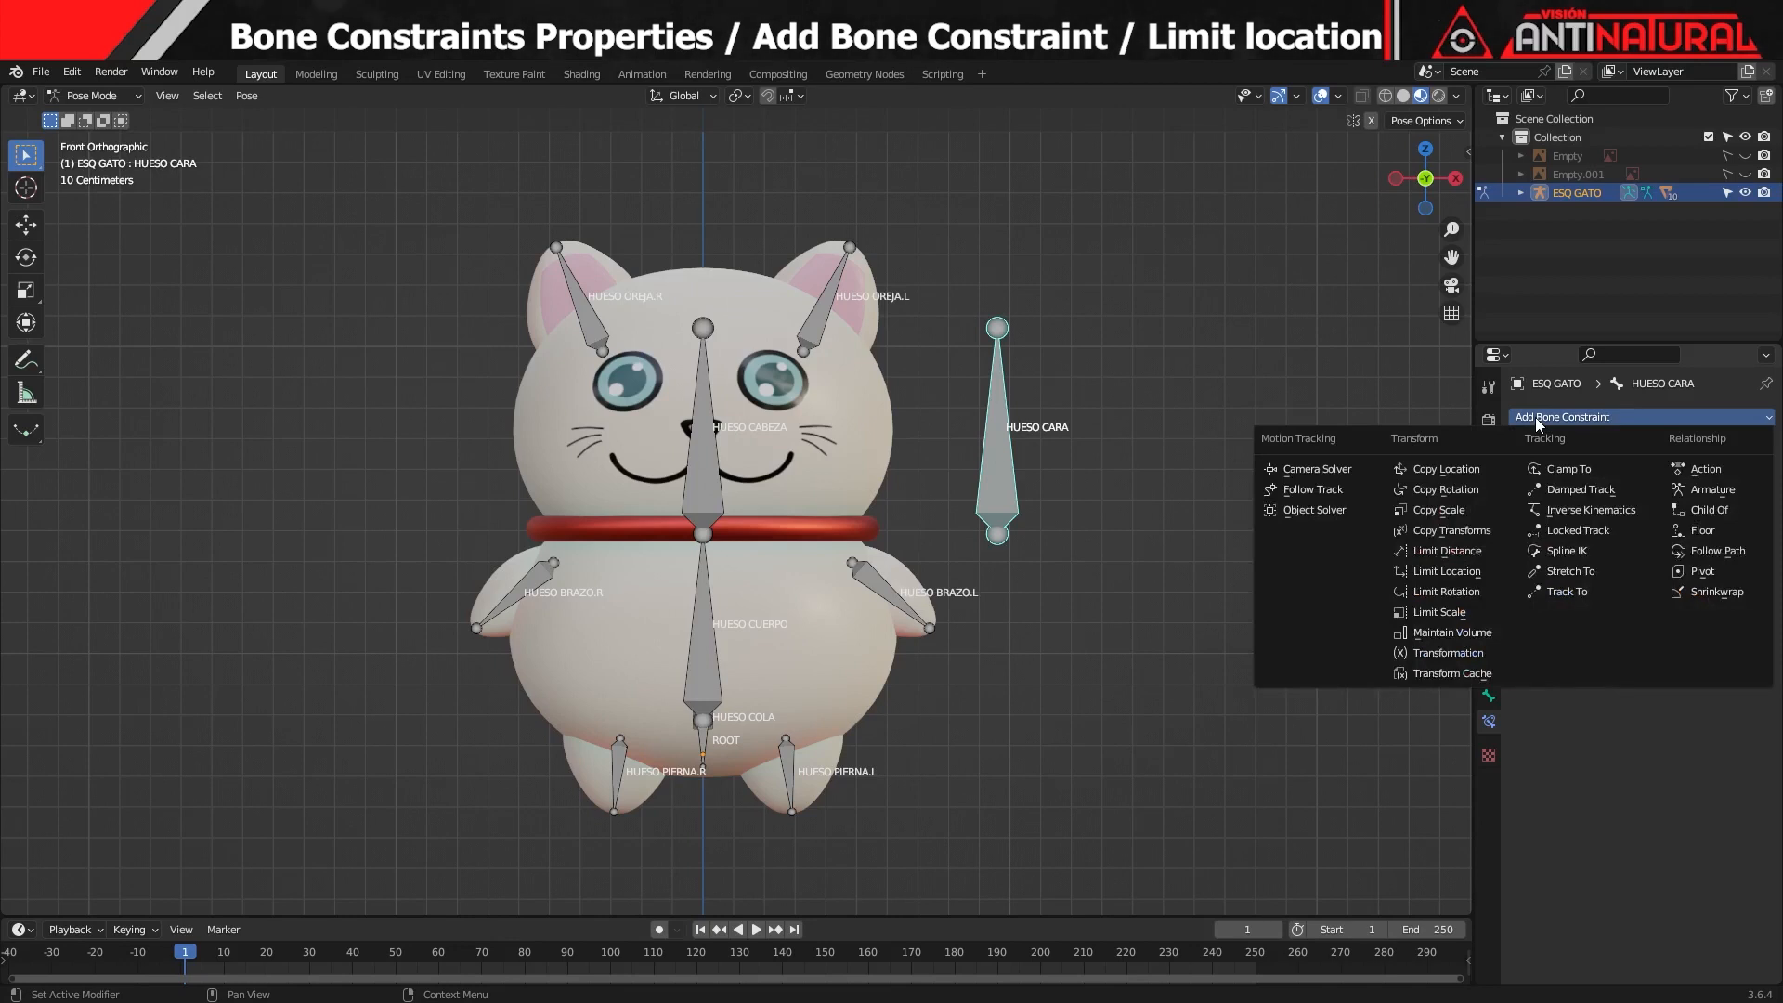
click(1439, 572)
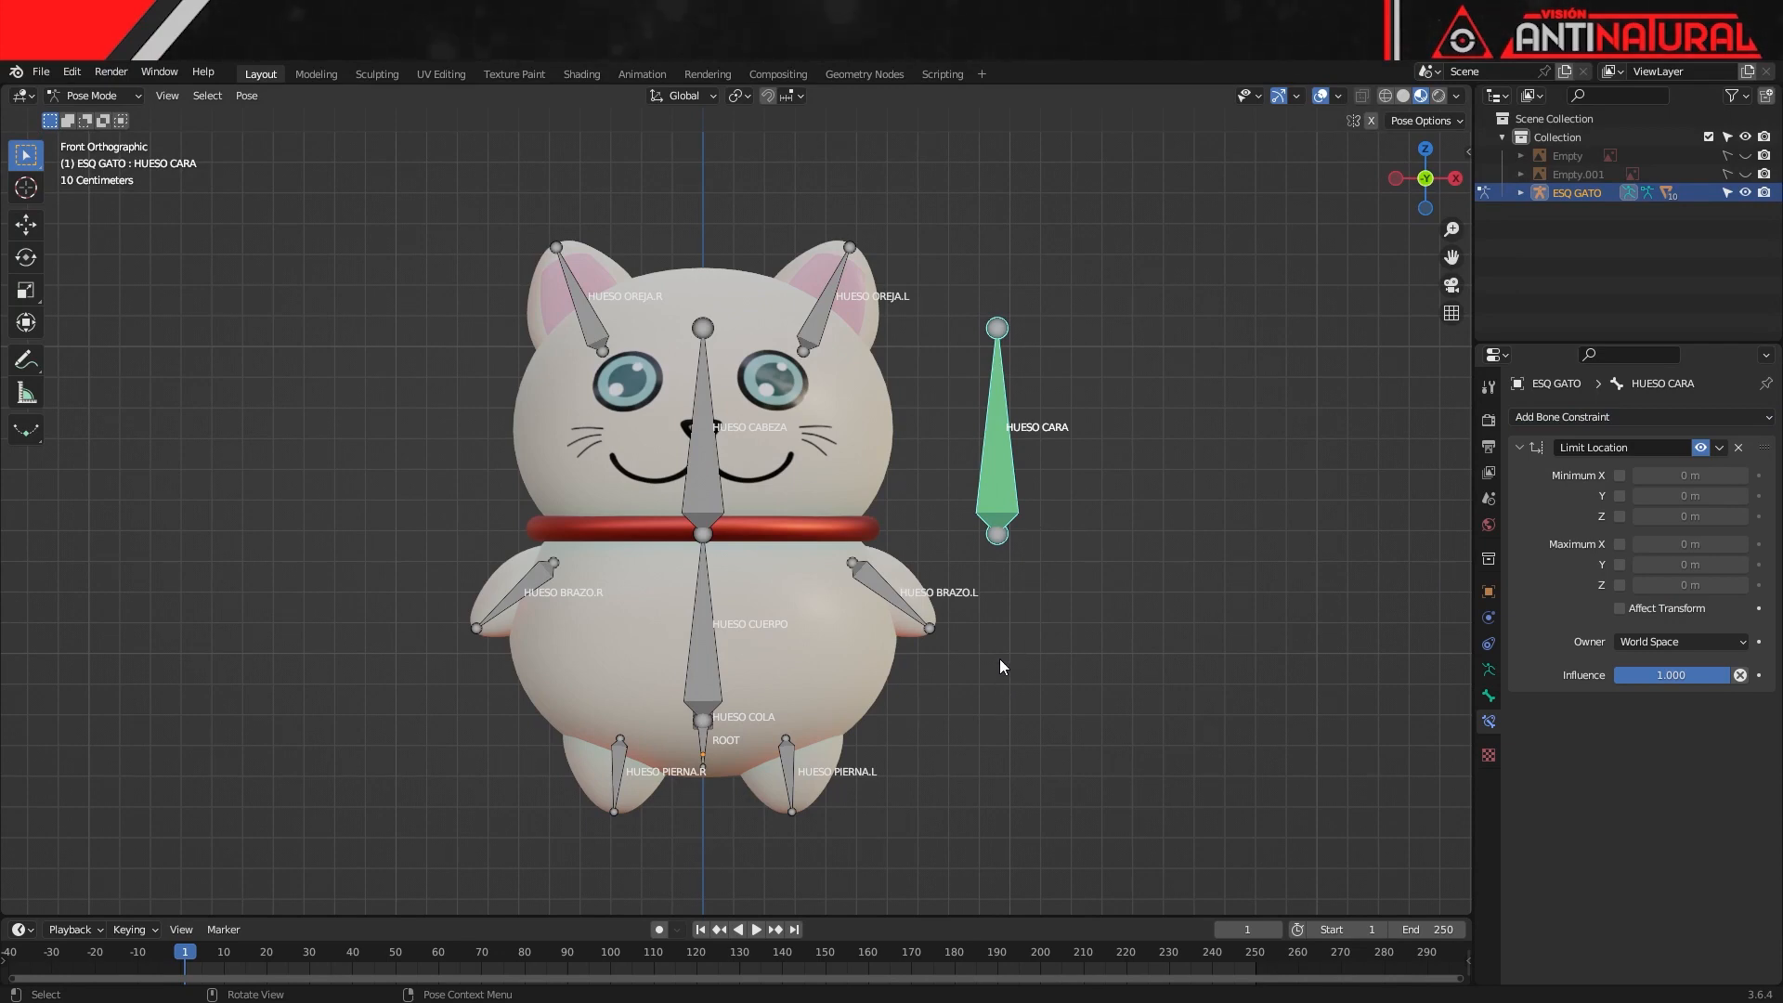
Enable the constraint's minimum and maximum limits on X and Z at 0 m, and set its owner to Local Space
click(1621, 477)
click(1621, 515)
click(1620, 544)
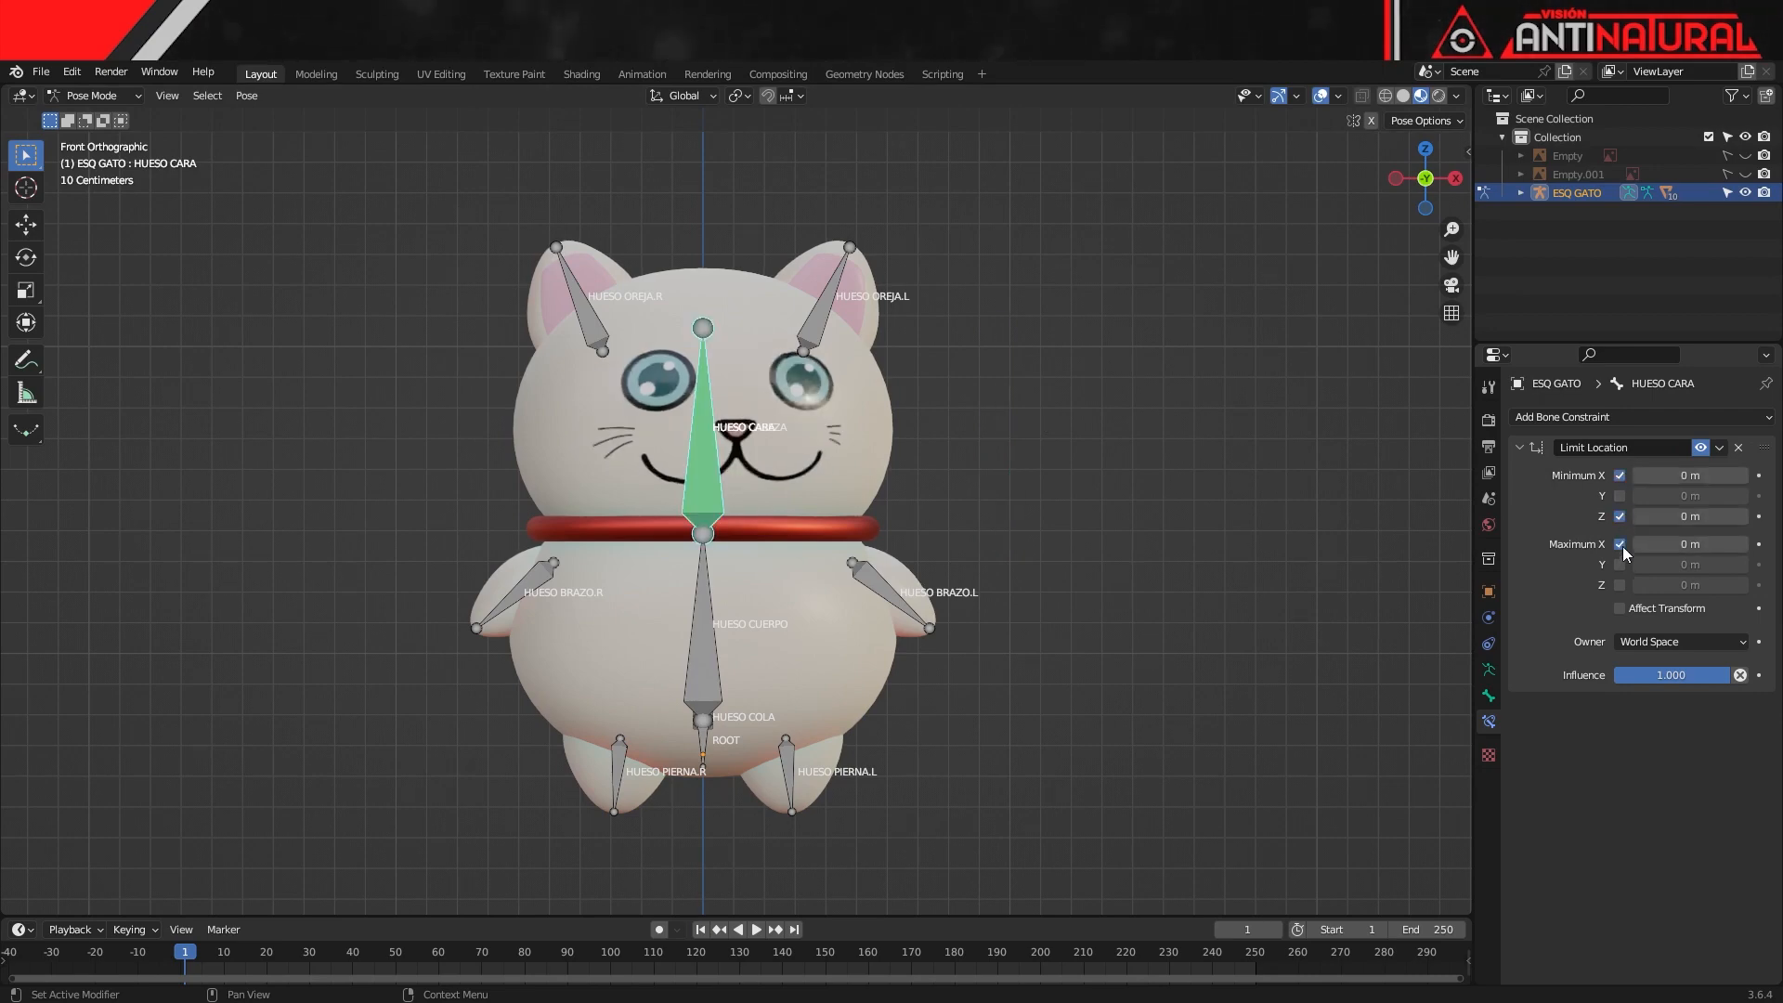
click(1620, 585)
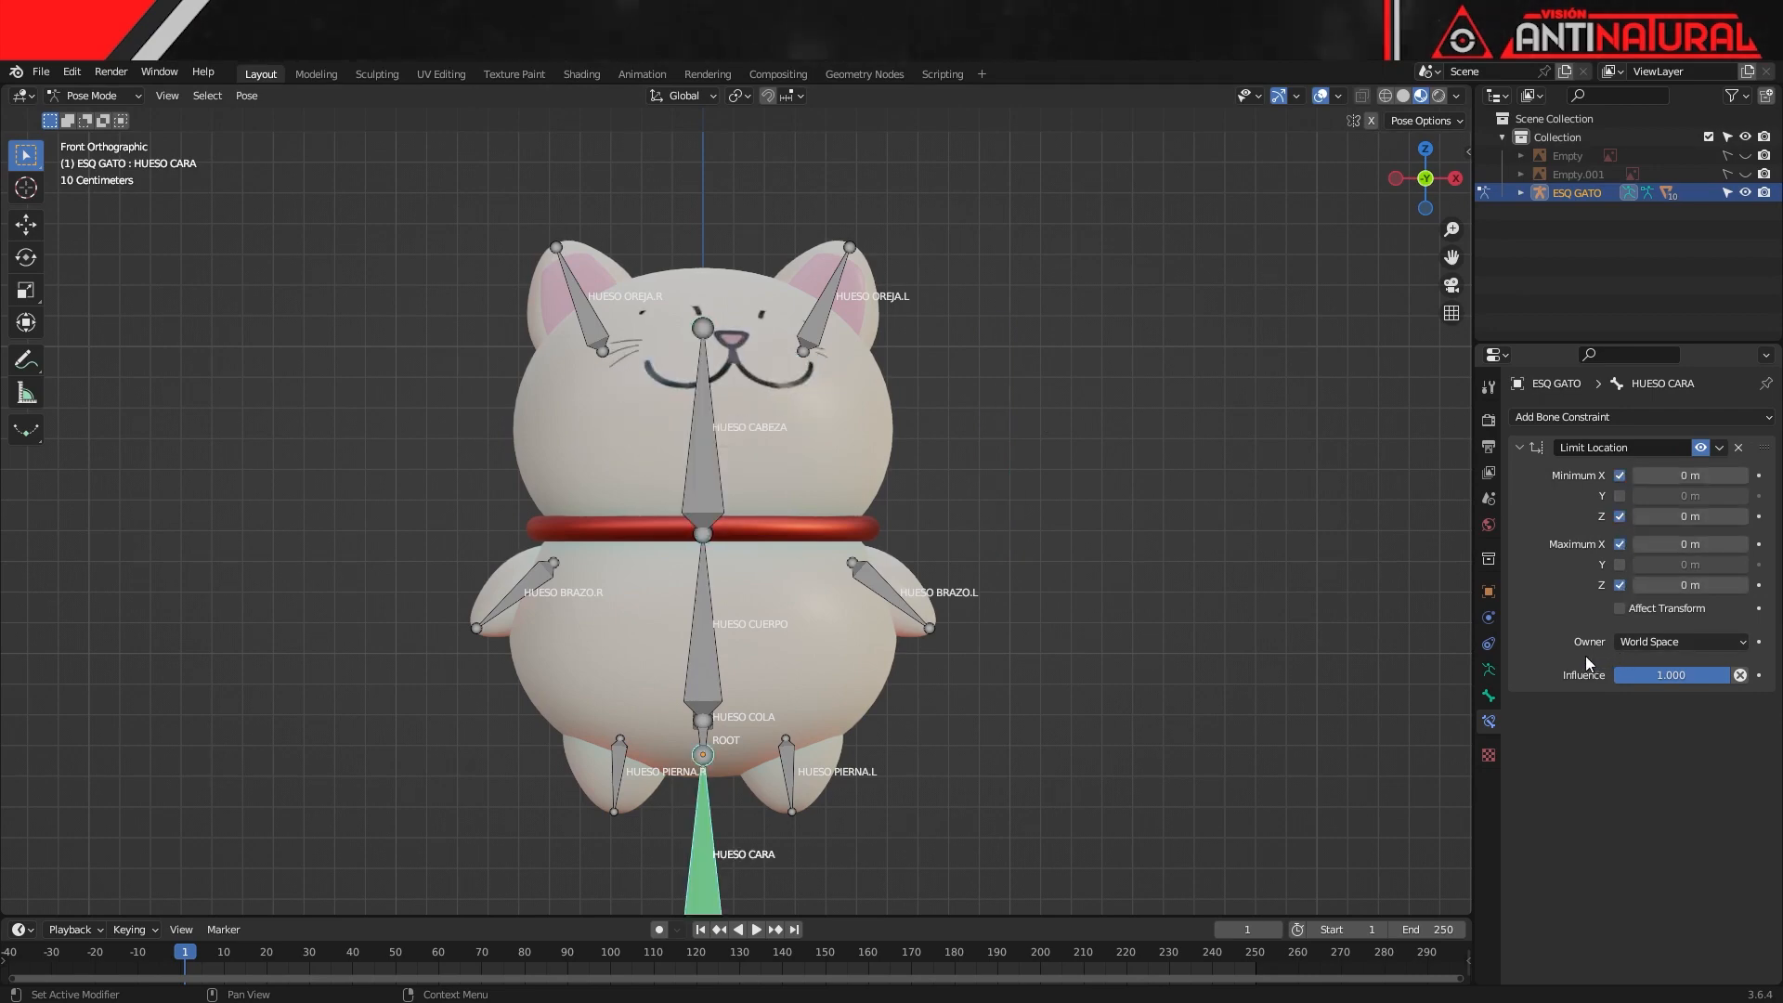
click(1648, 646)
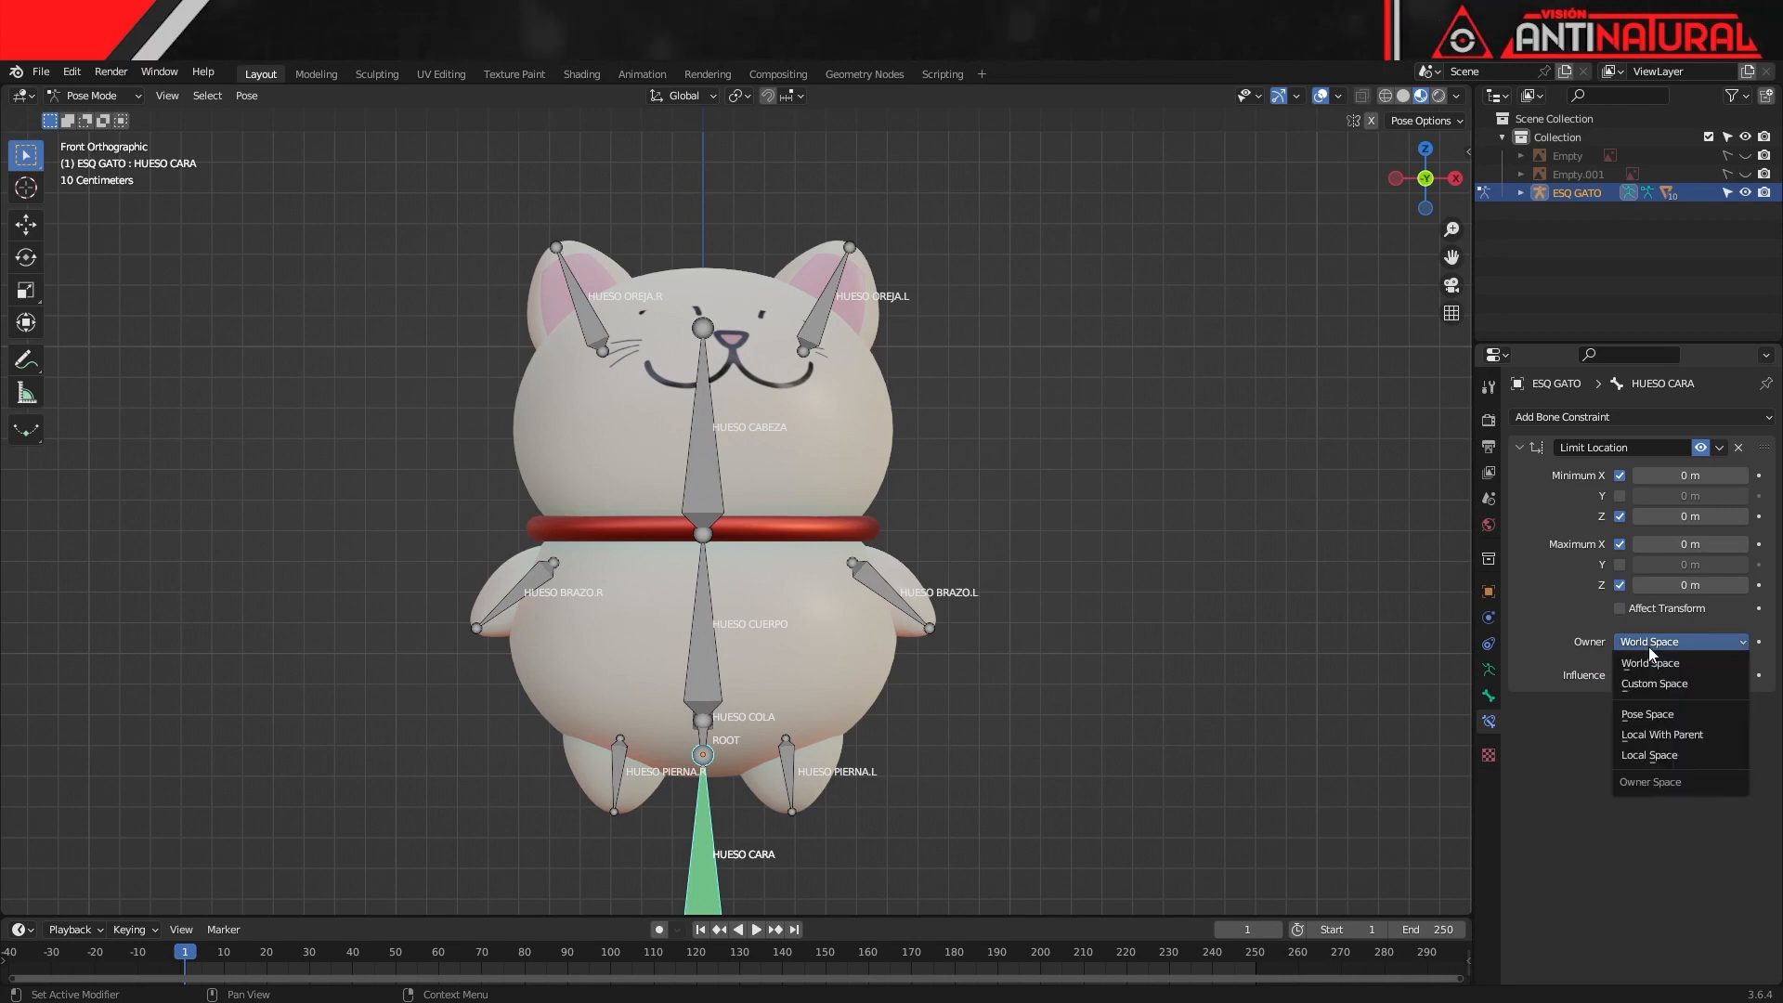
click(1632, 754)
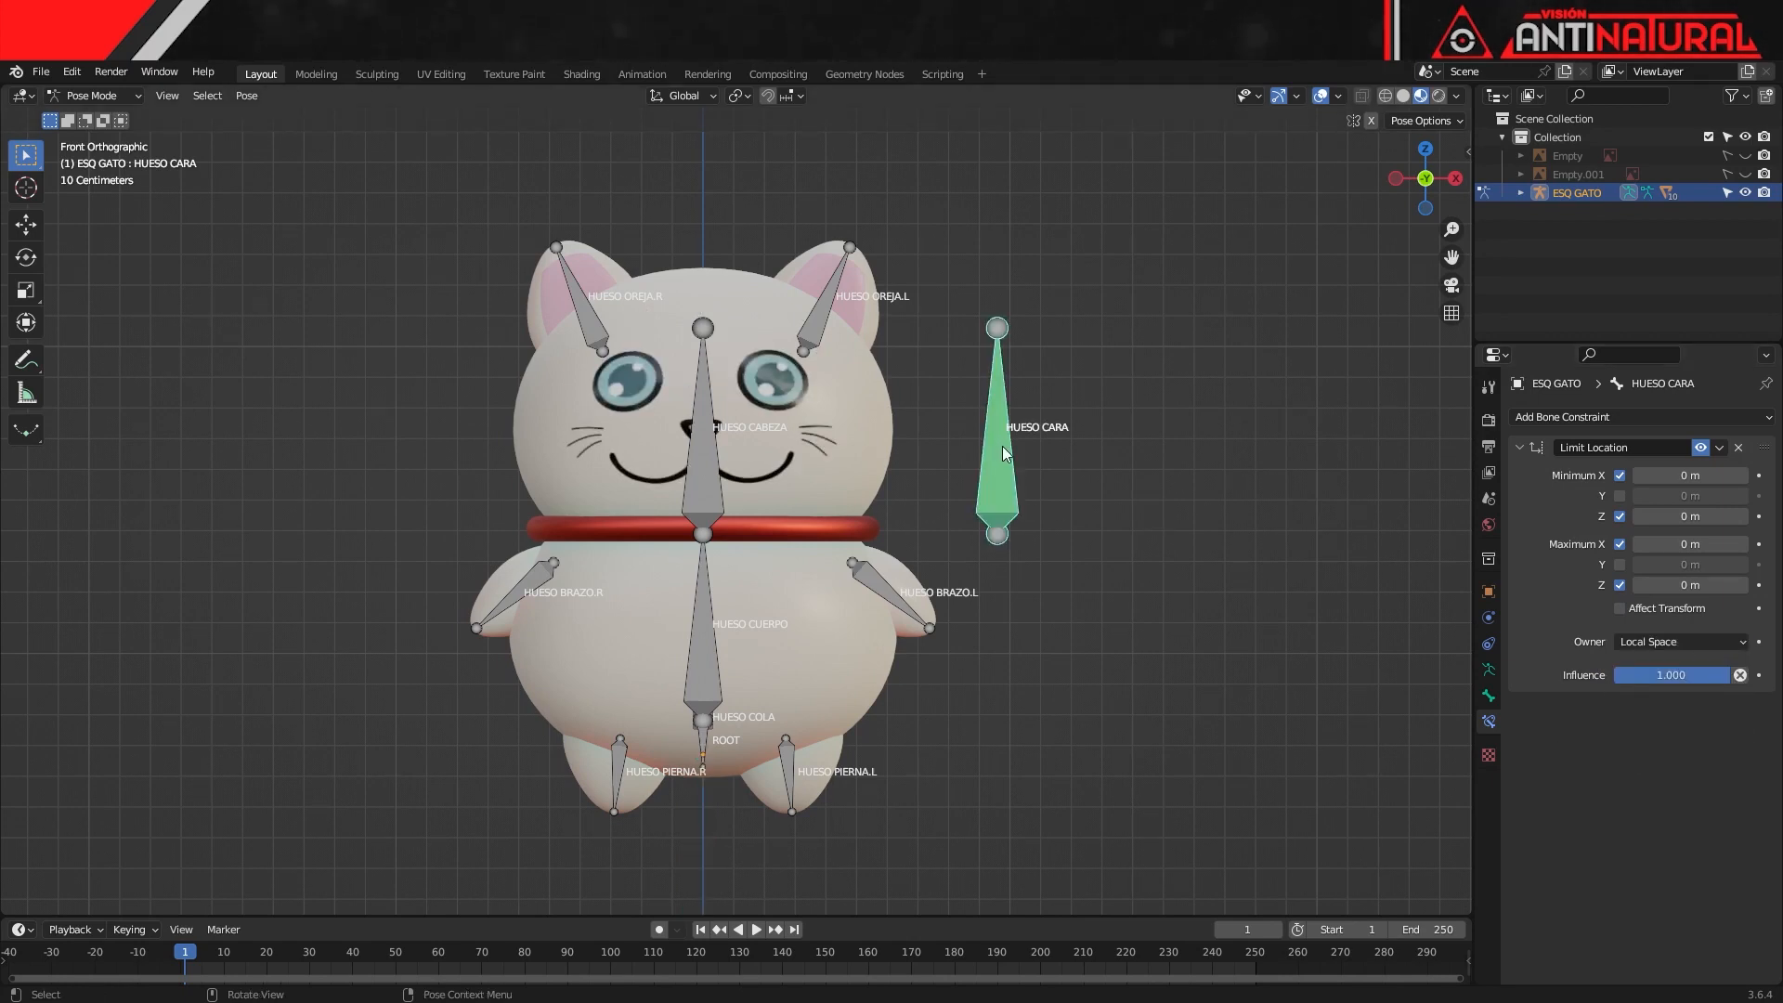
Test moving HUESO CARA vertically and rotating HUESO CABEZA both ways, cancelling each transform
key(g)
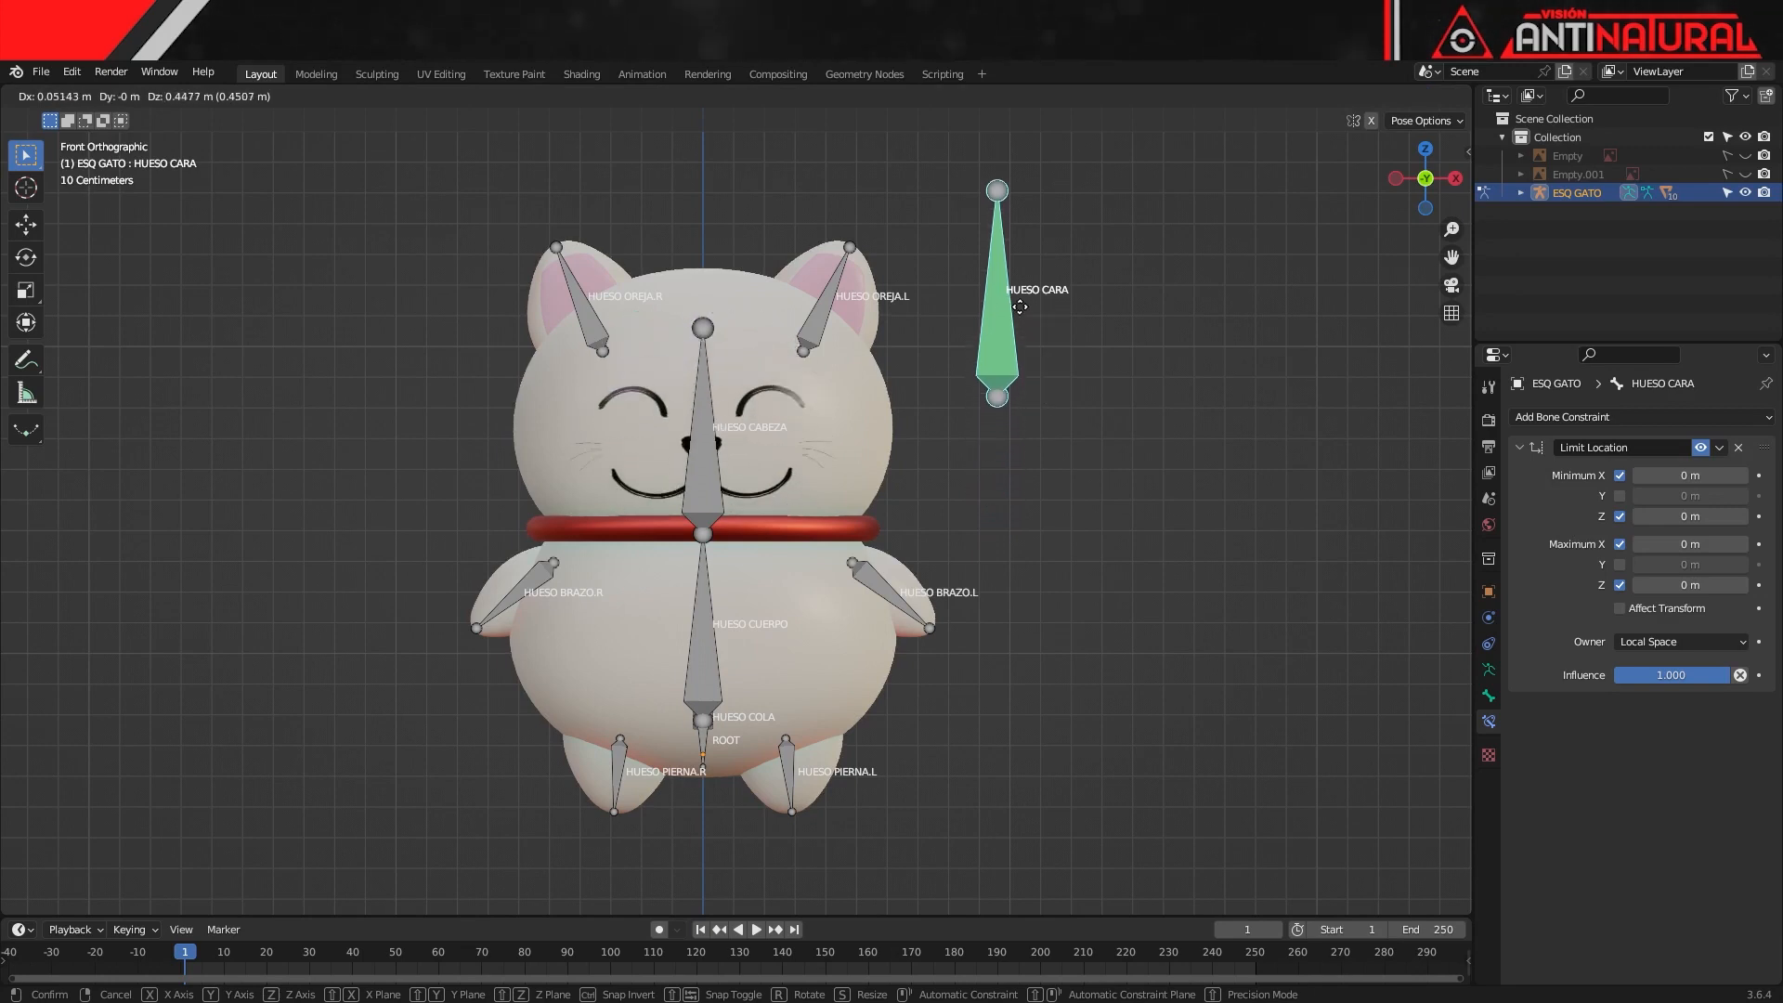
right_click(1055, 455)
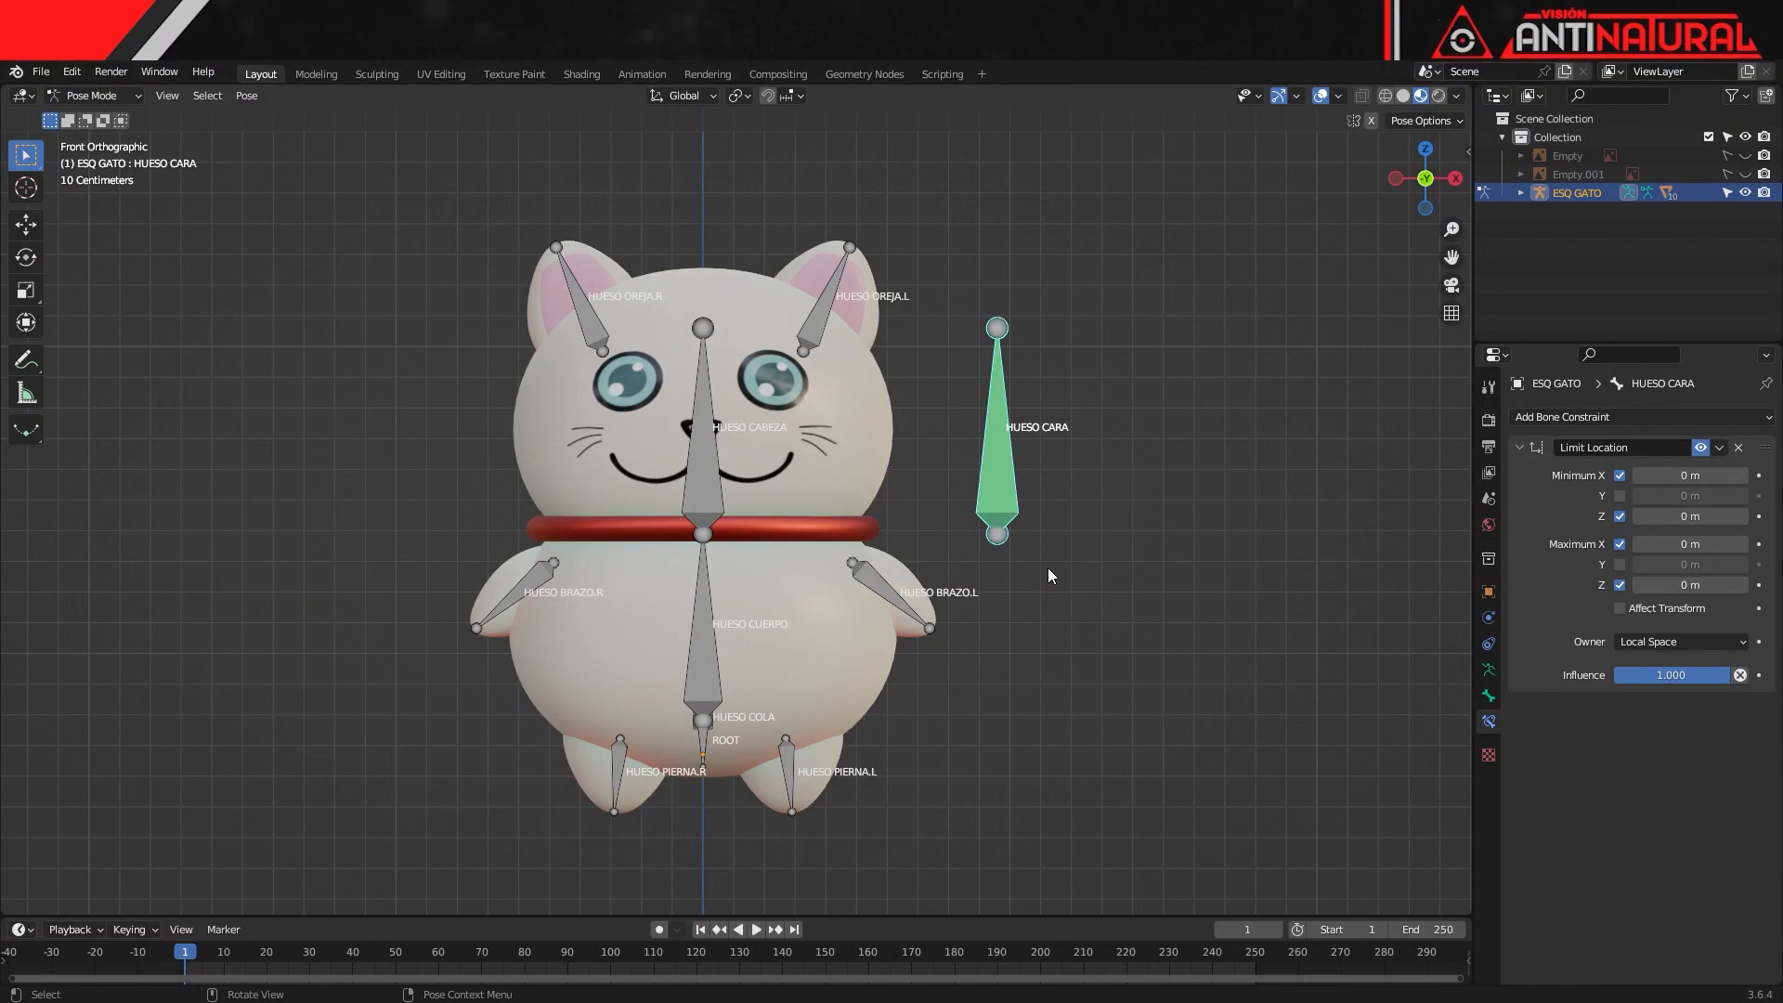
click(705, 455)
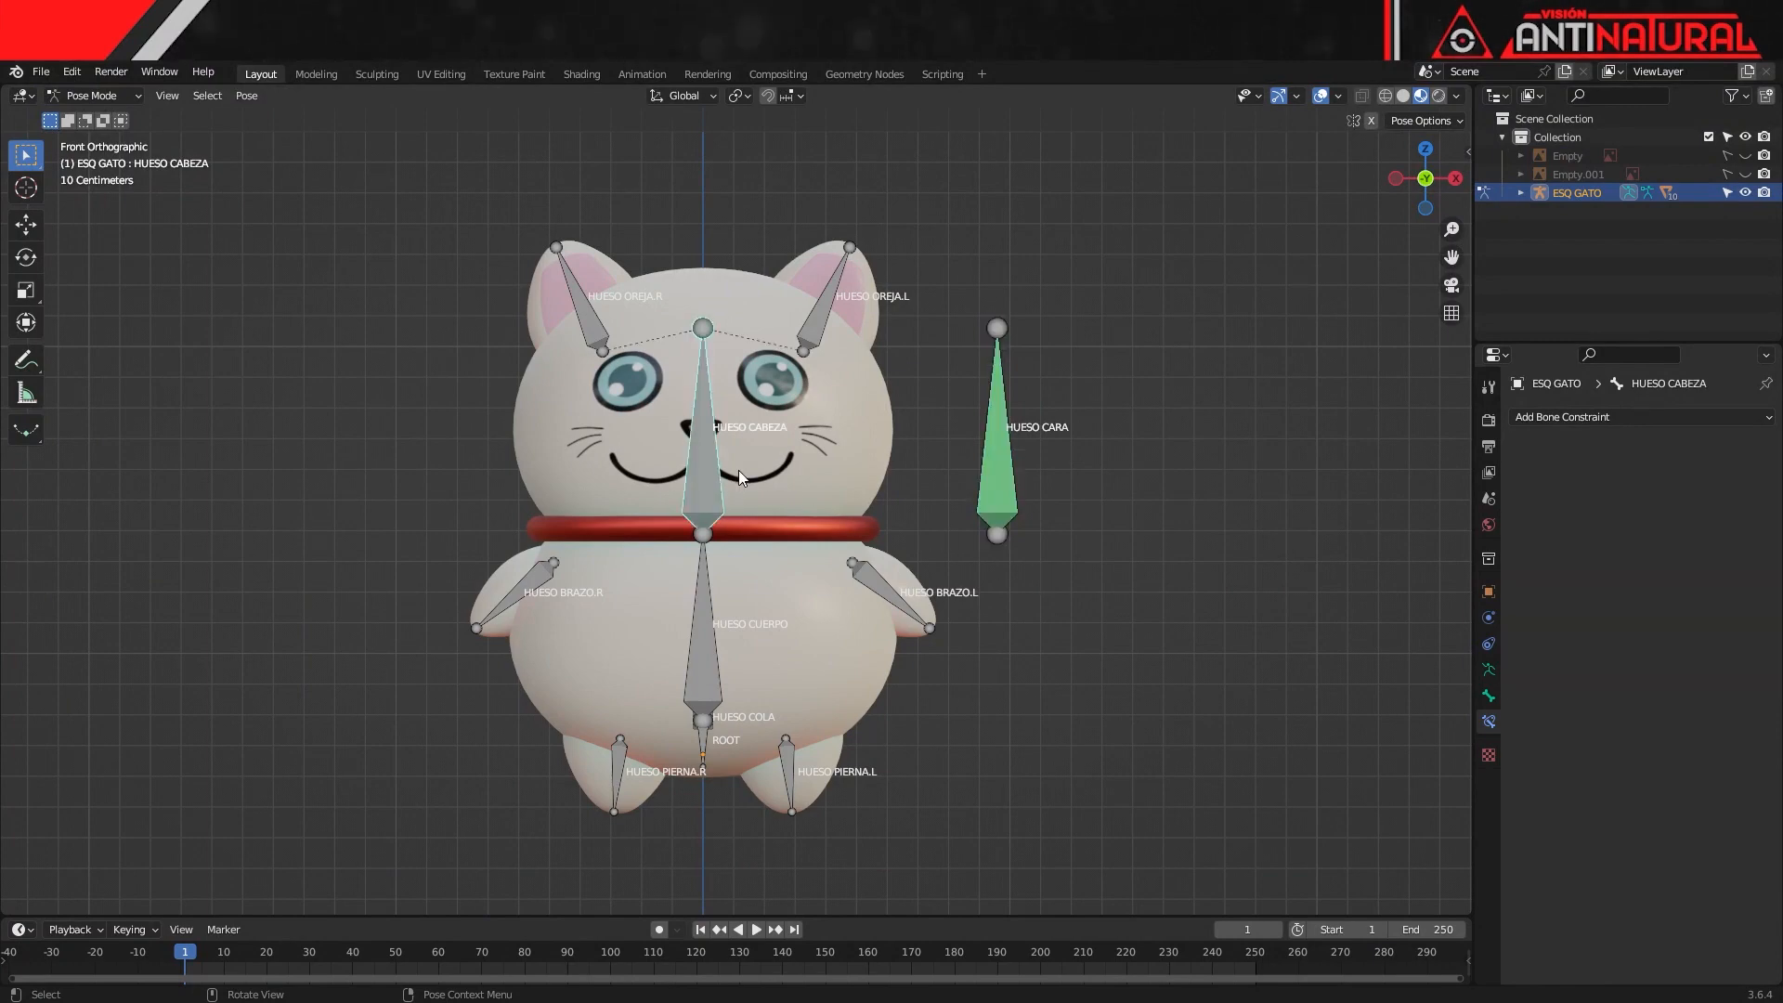
key(r)
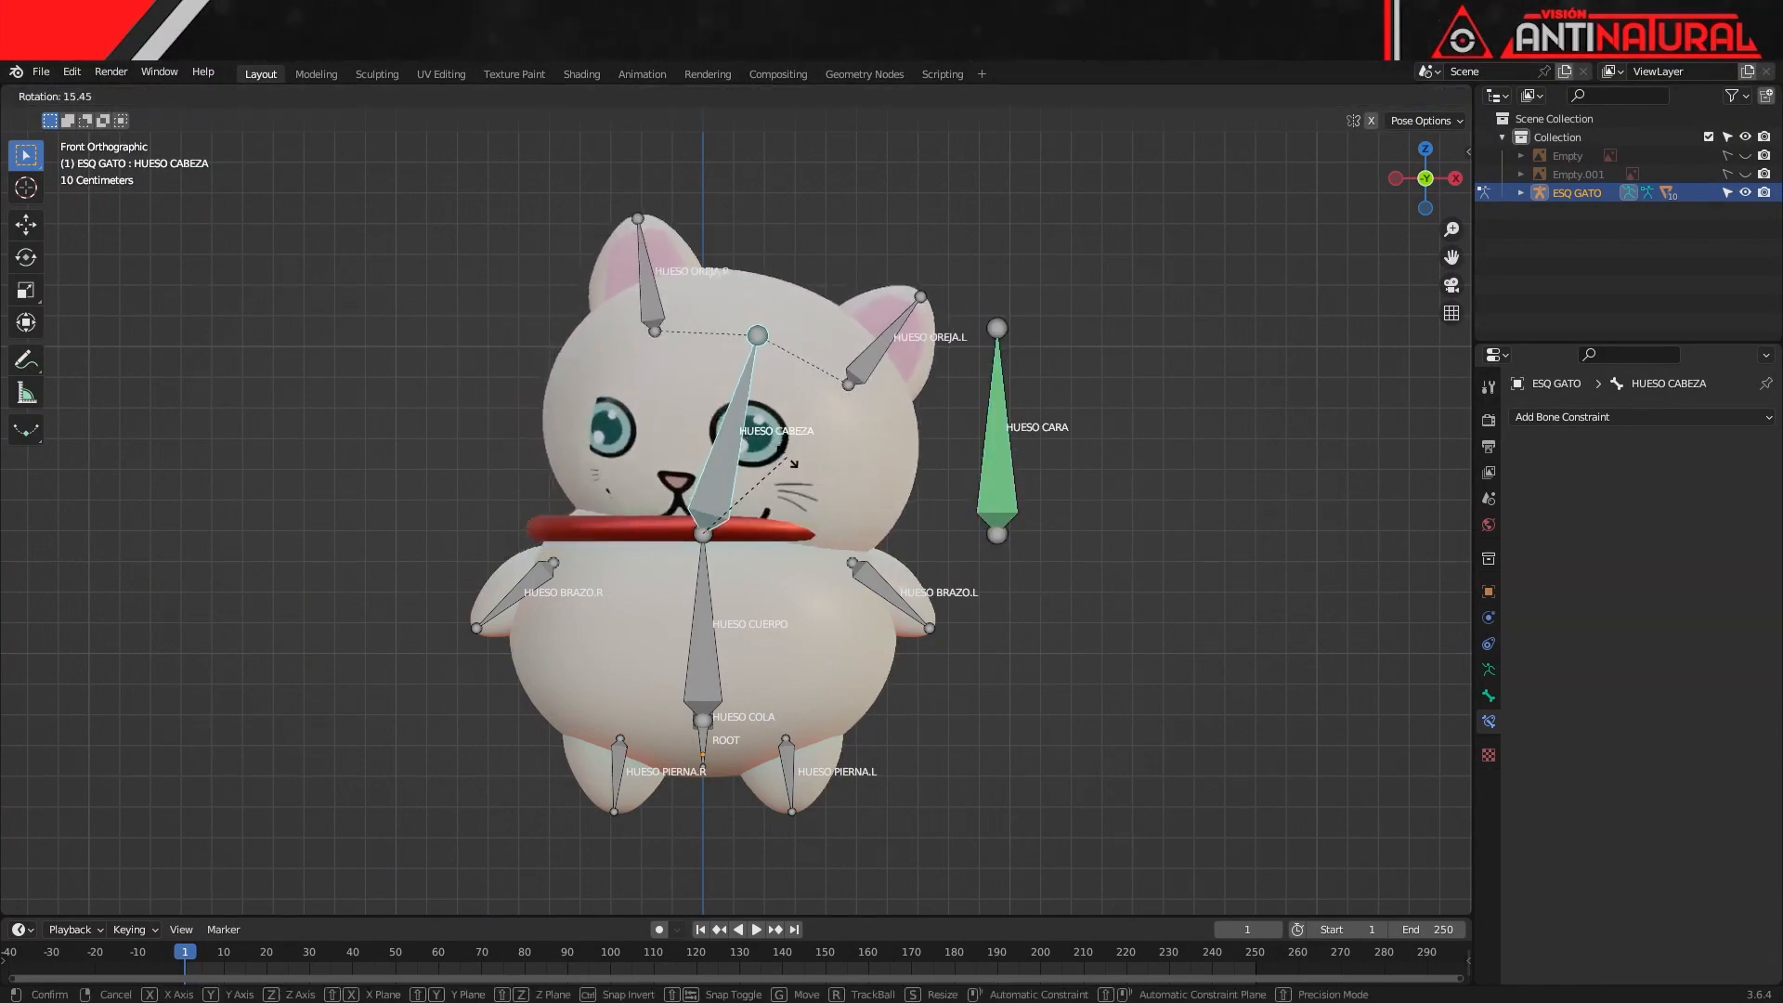
right_click(778, 448)
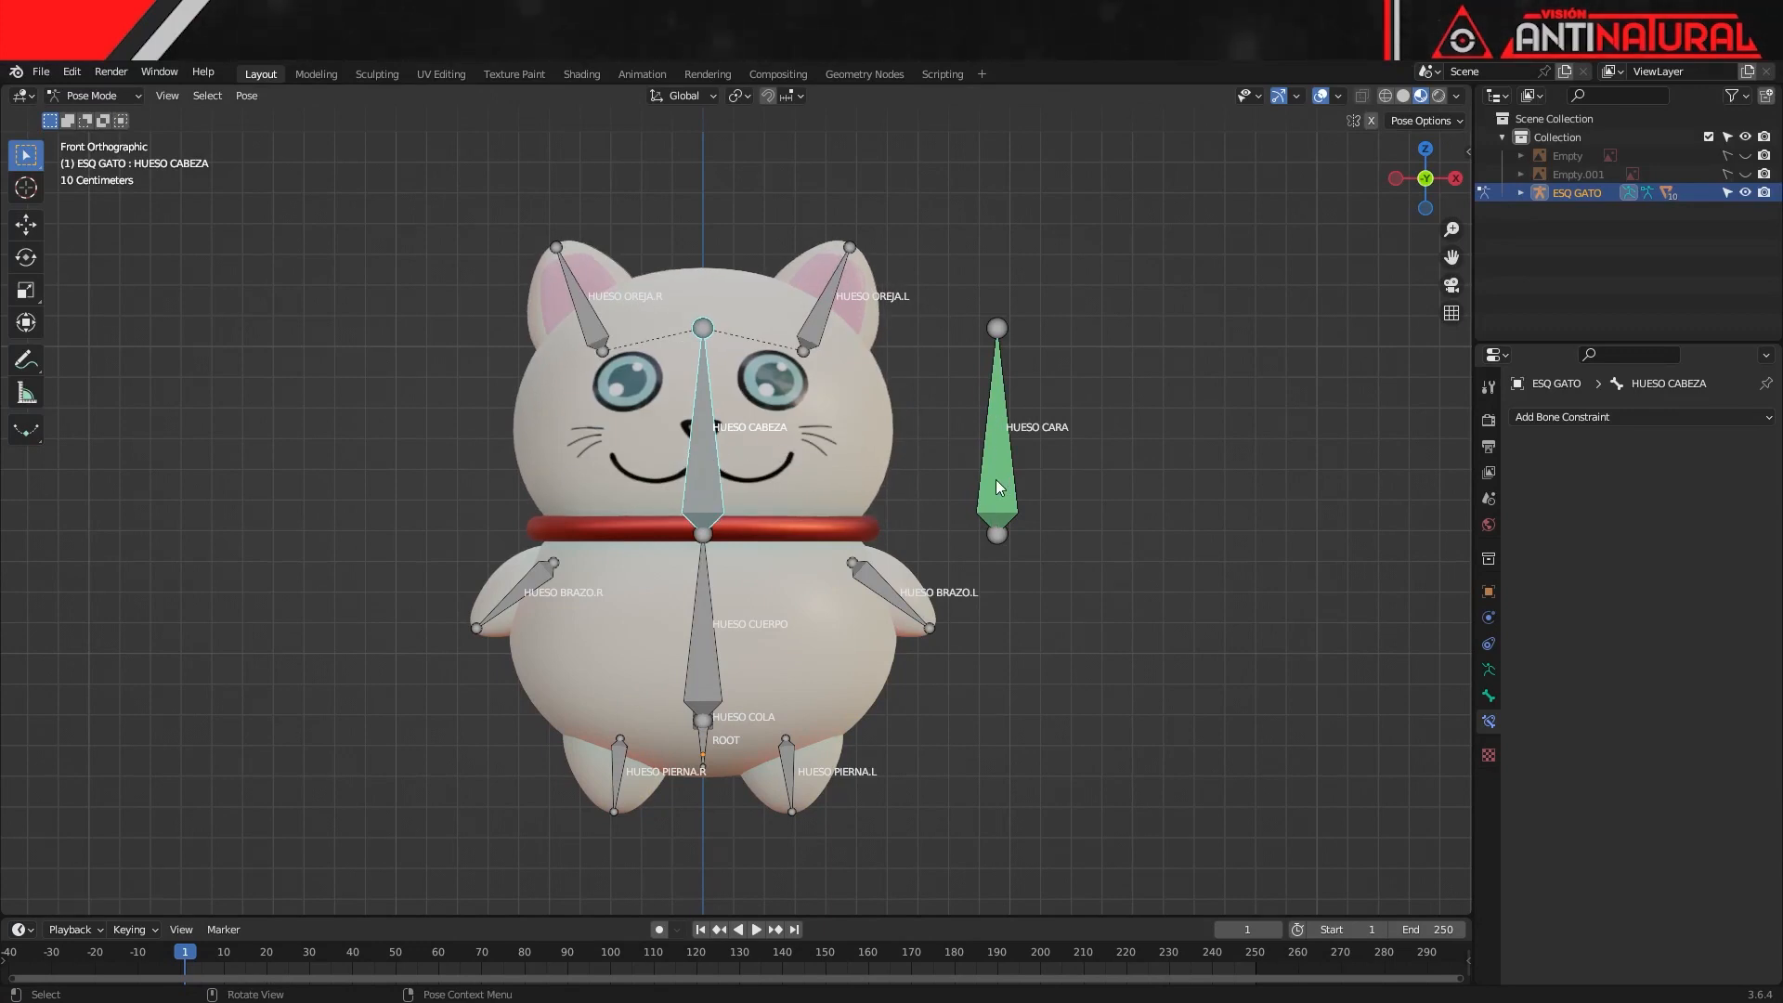
key(r)
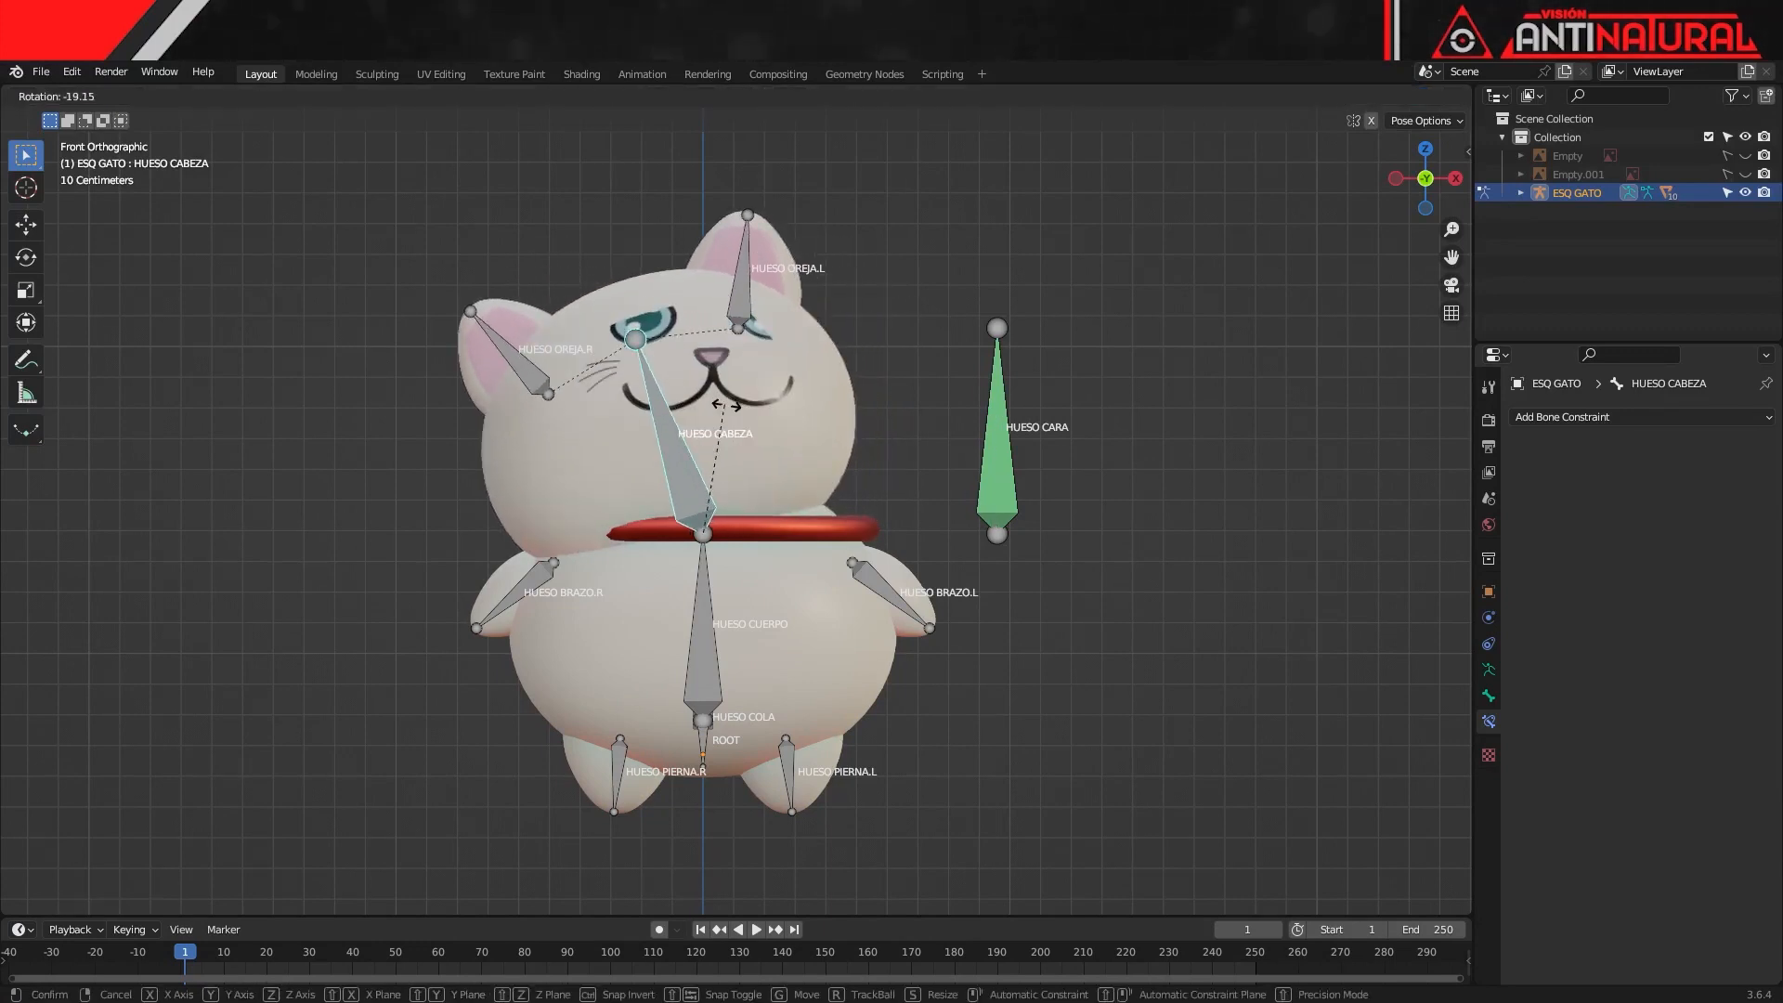
key(Escape)
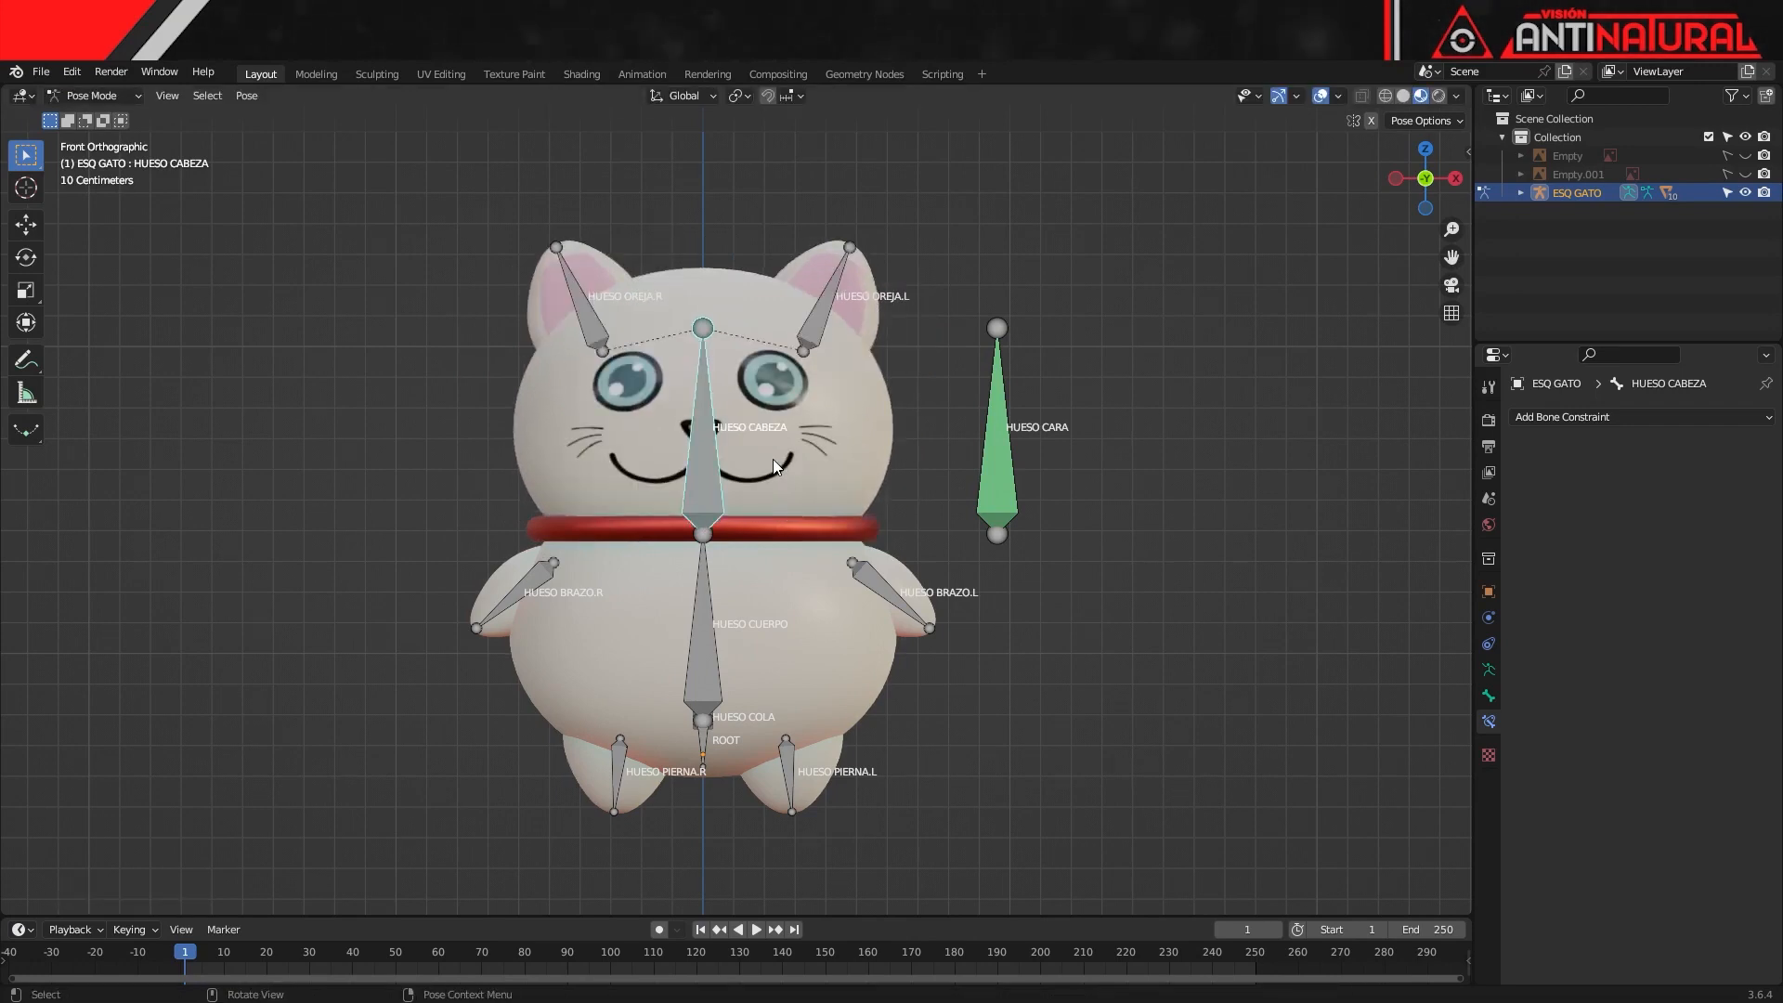
In Edit Mode, parent HUESO CARA to HUESO CABEZA with Keep Offset, and return to Pose Mode
click(126, 98)
click(122, 137)
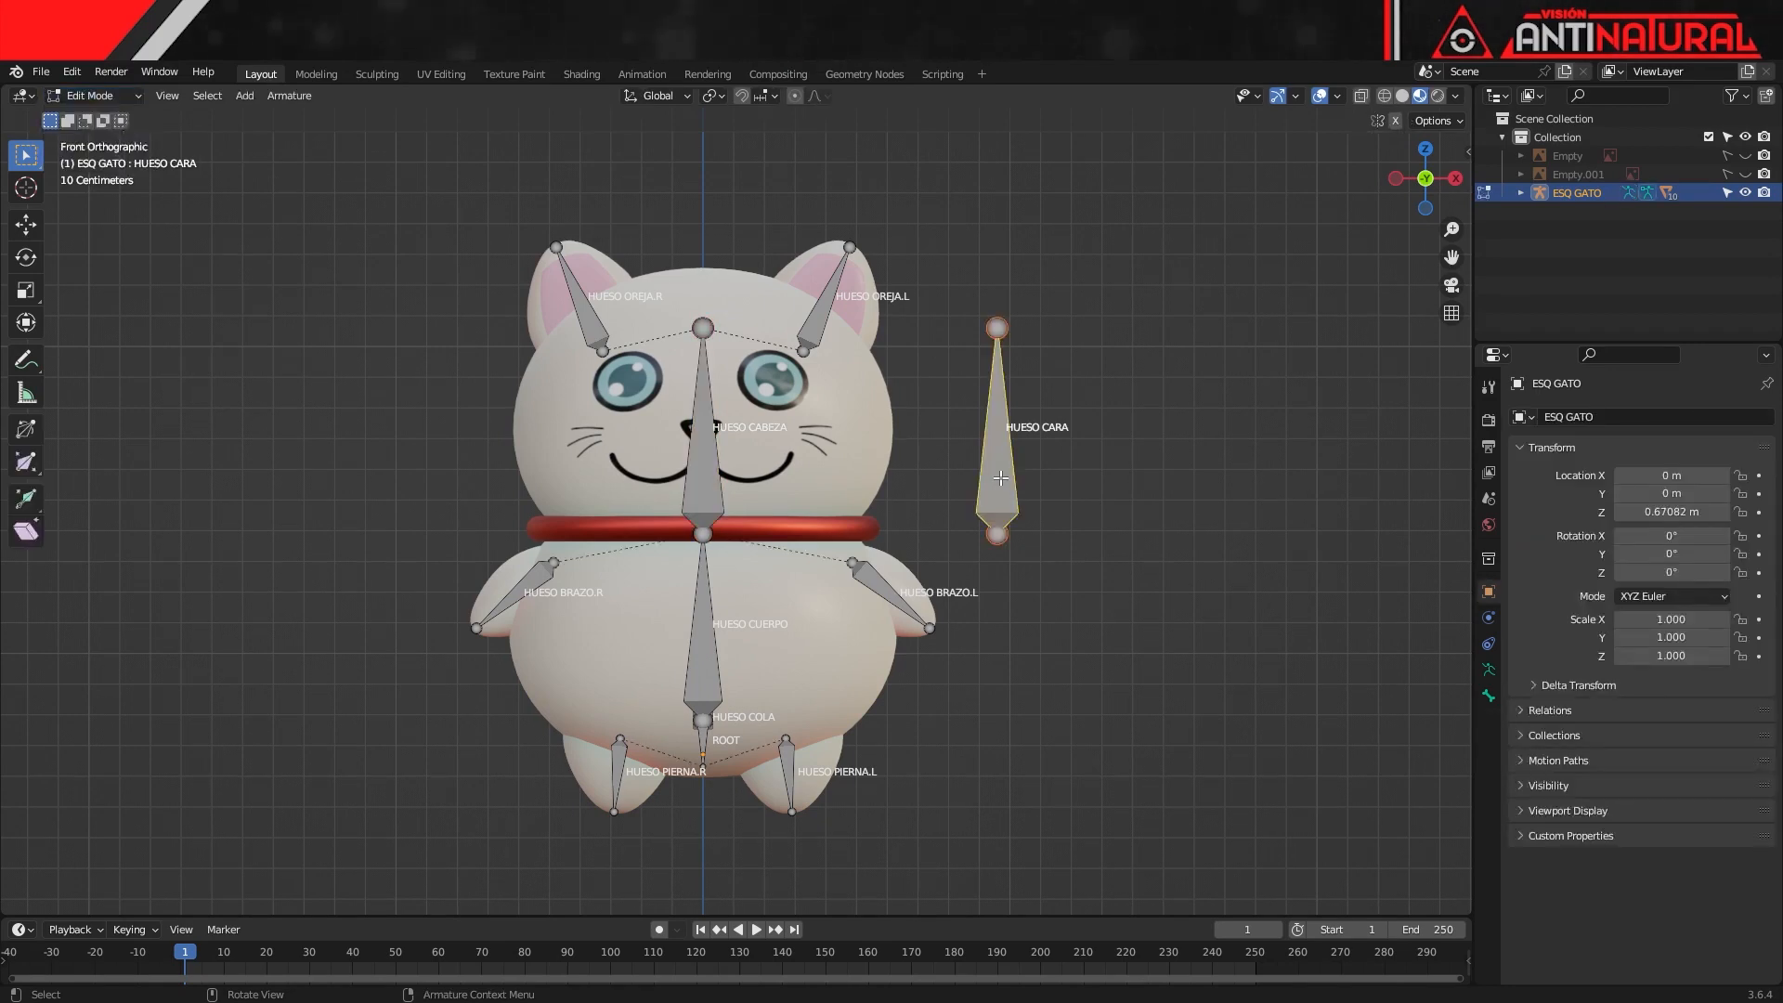
shift+click(708, 470)
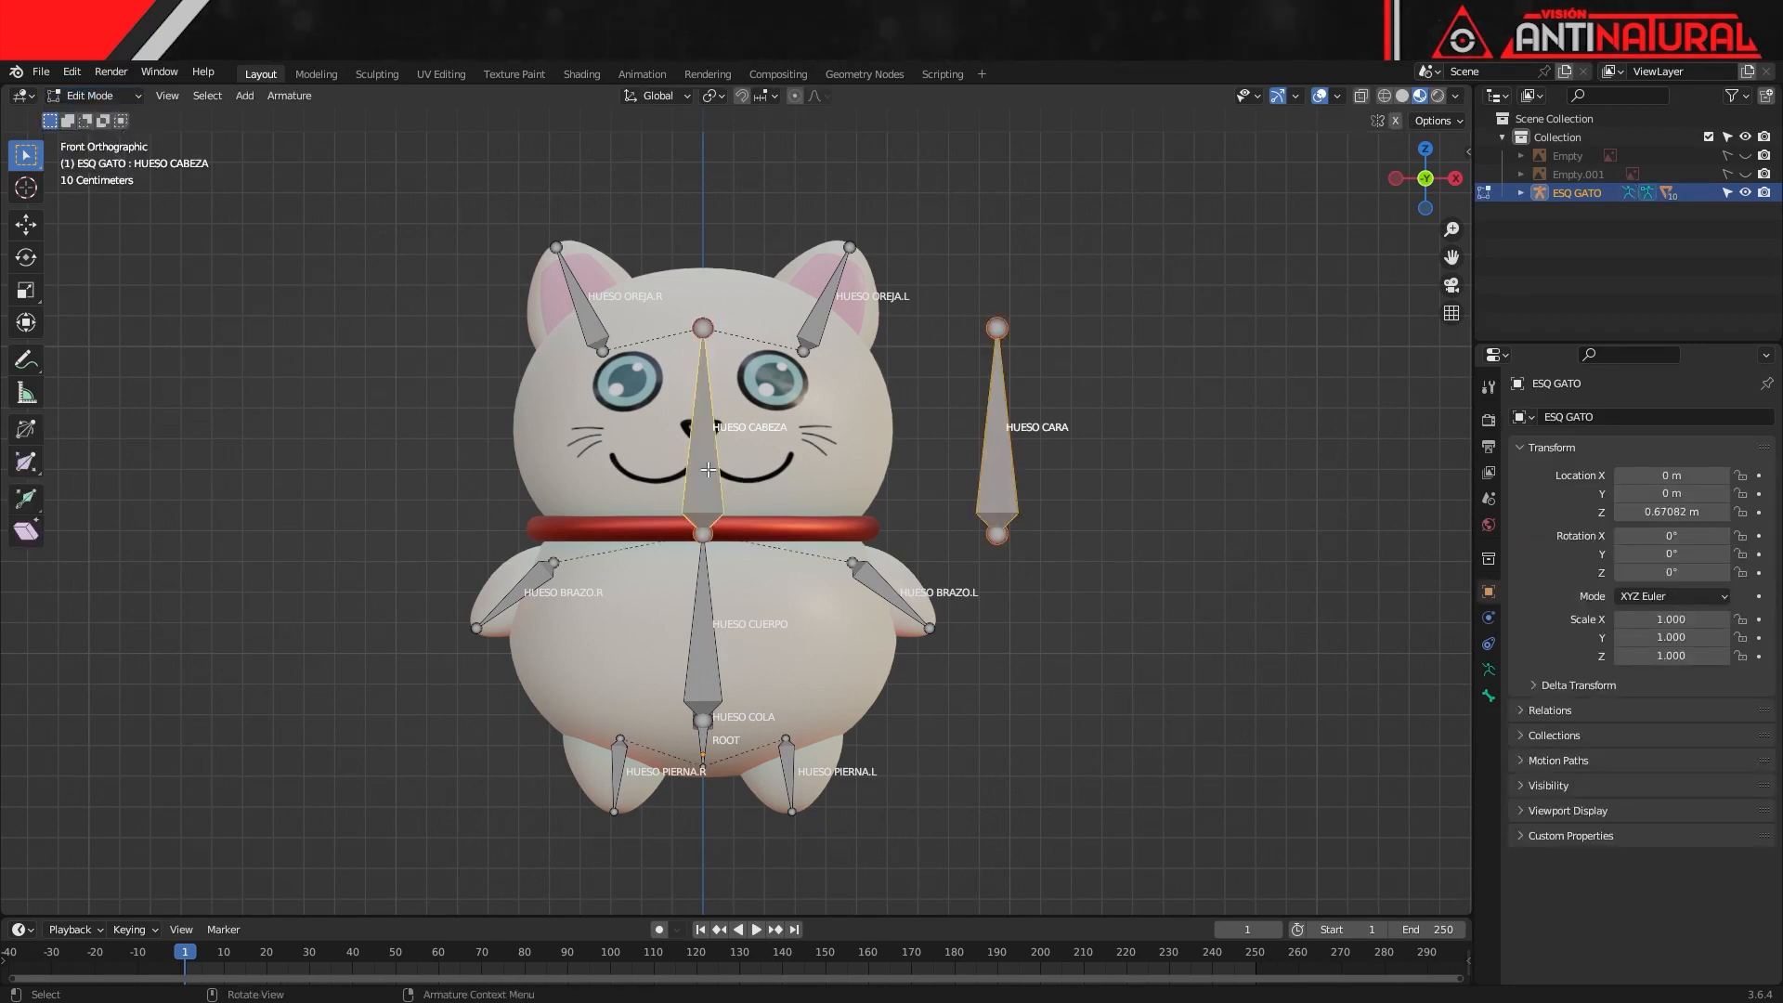
key(ctrl+p)
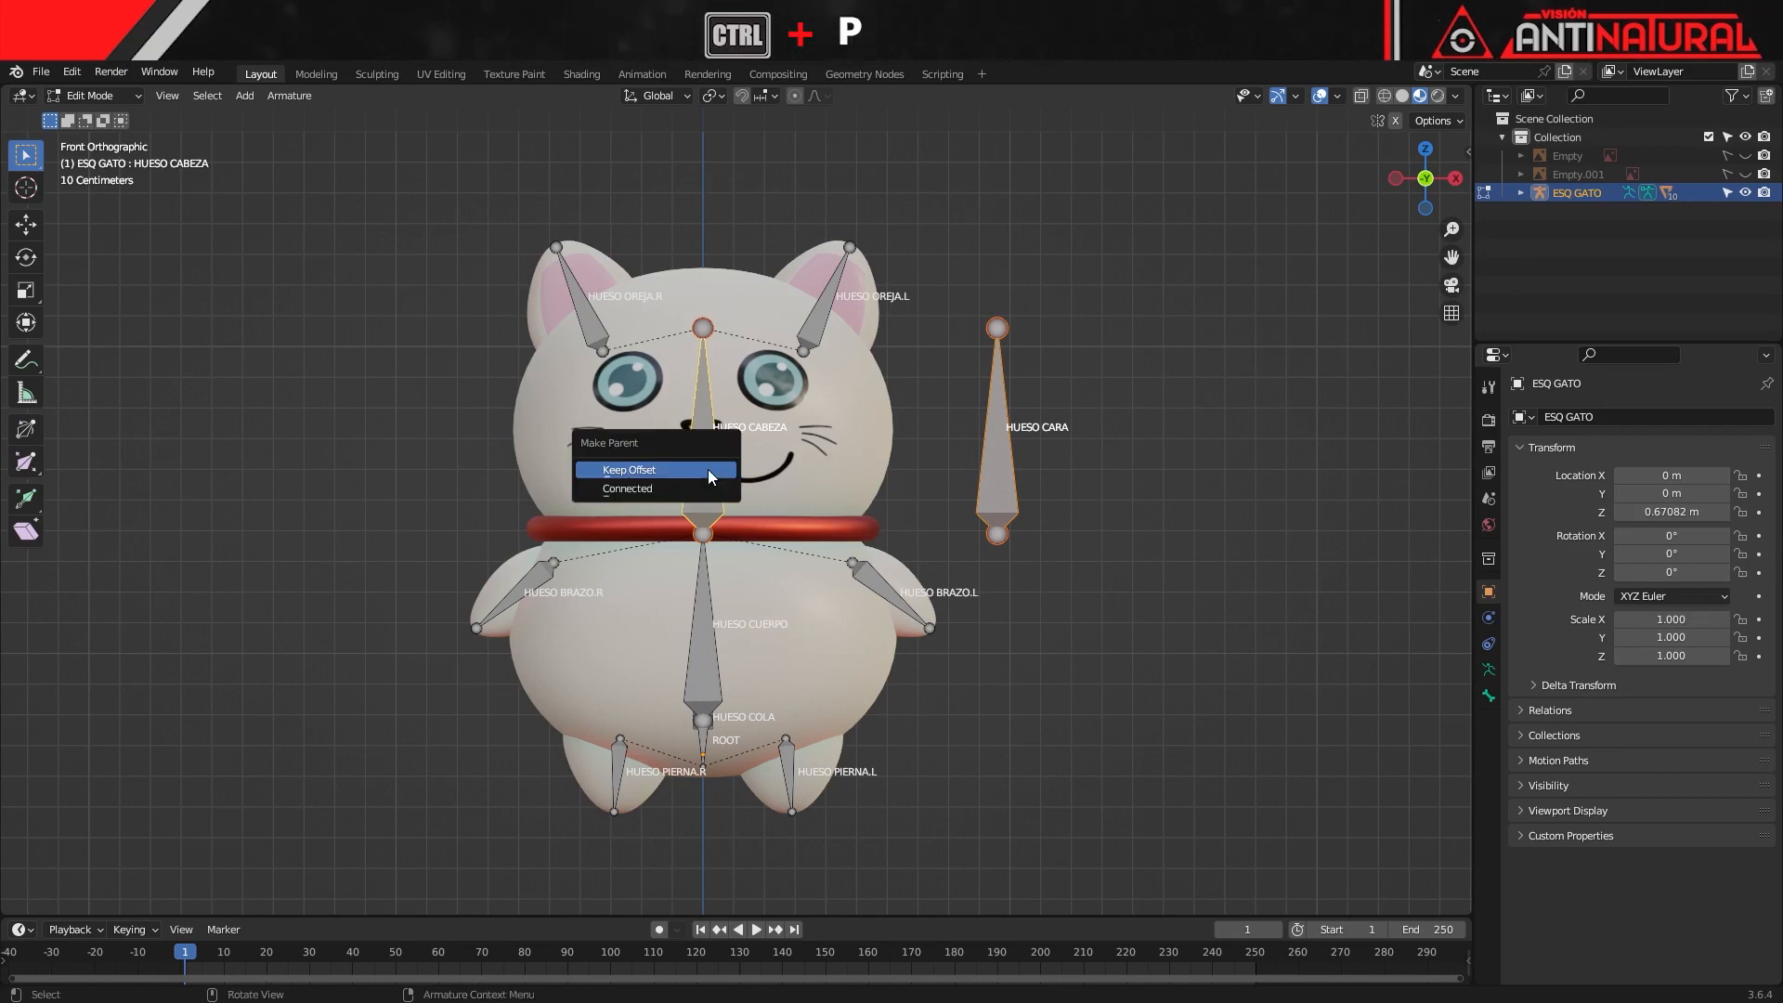
click(708, 470)
click(109, 94)
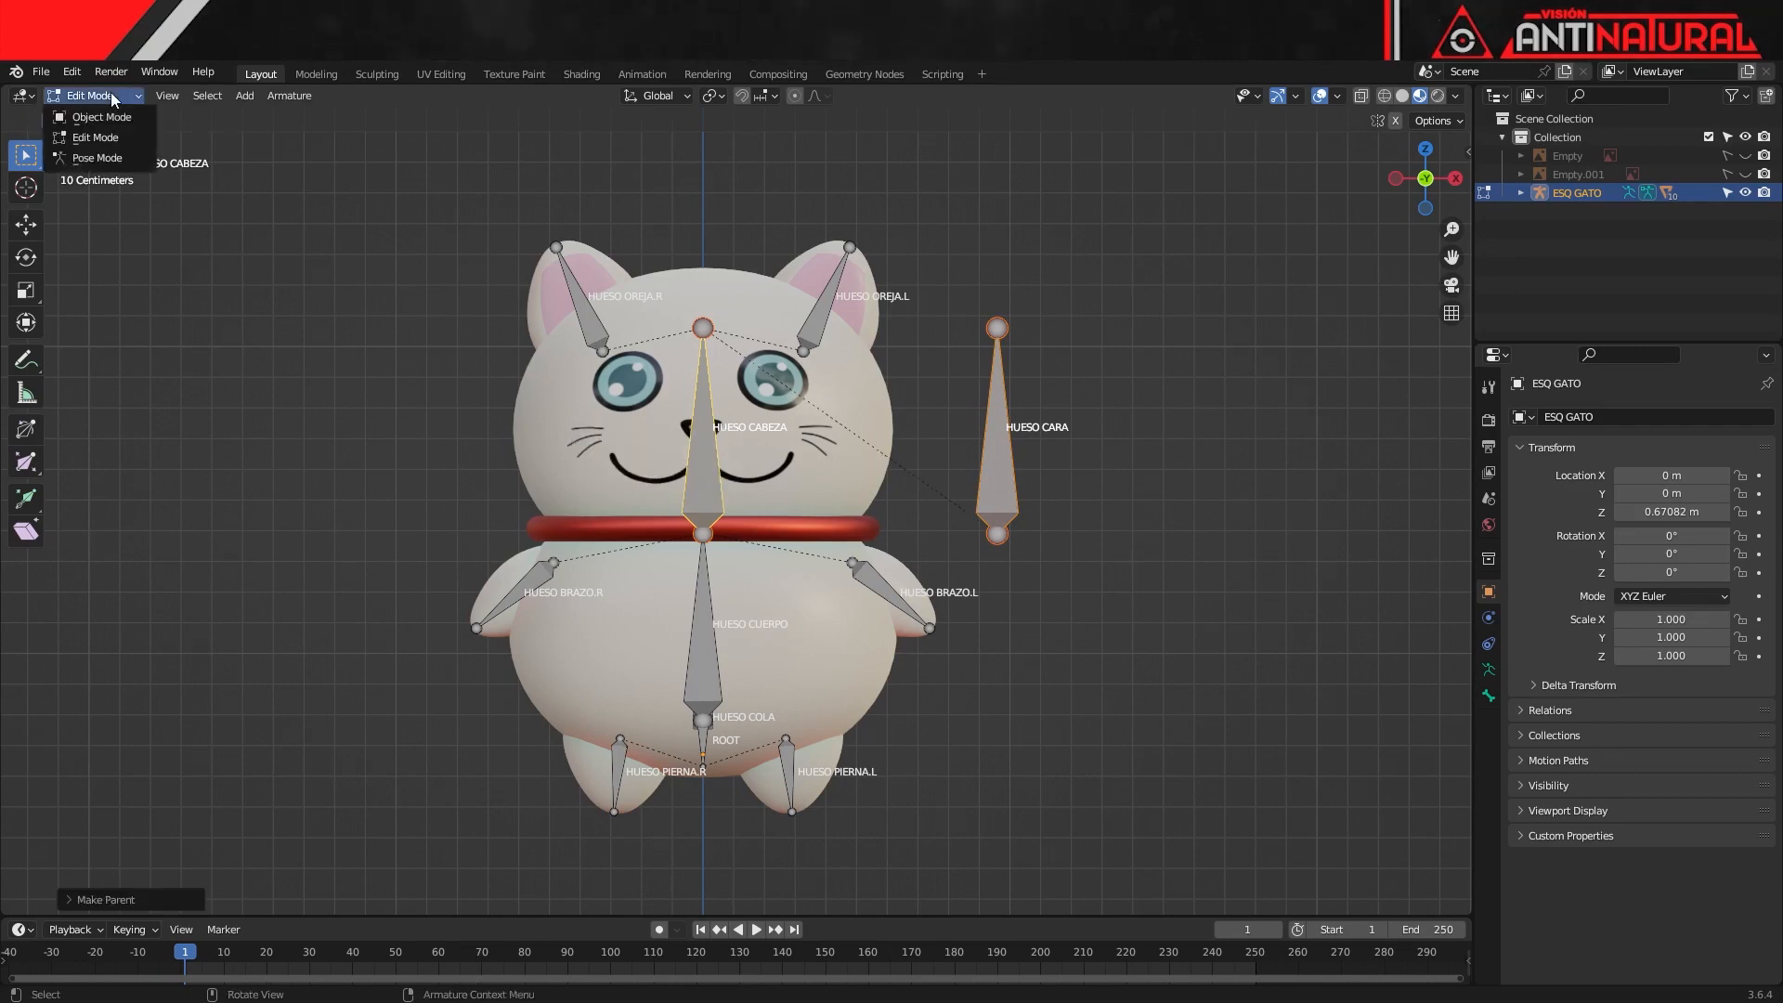
click(108, 155)
Test rotating HUESO CABEZA with its new child bone HUESO CARA, and cancel the rotation
click(1064, 656)
click(712, 442)
key(r)
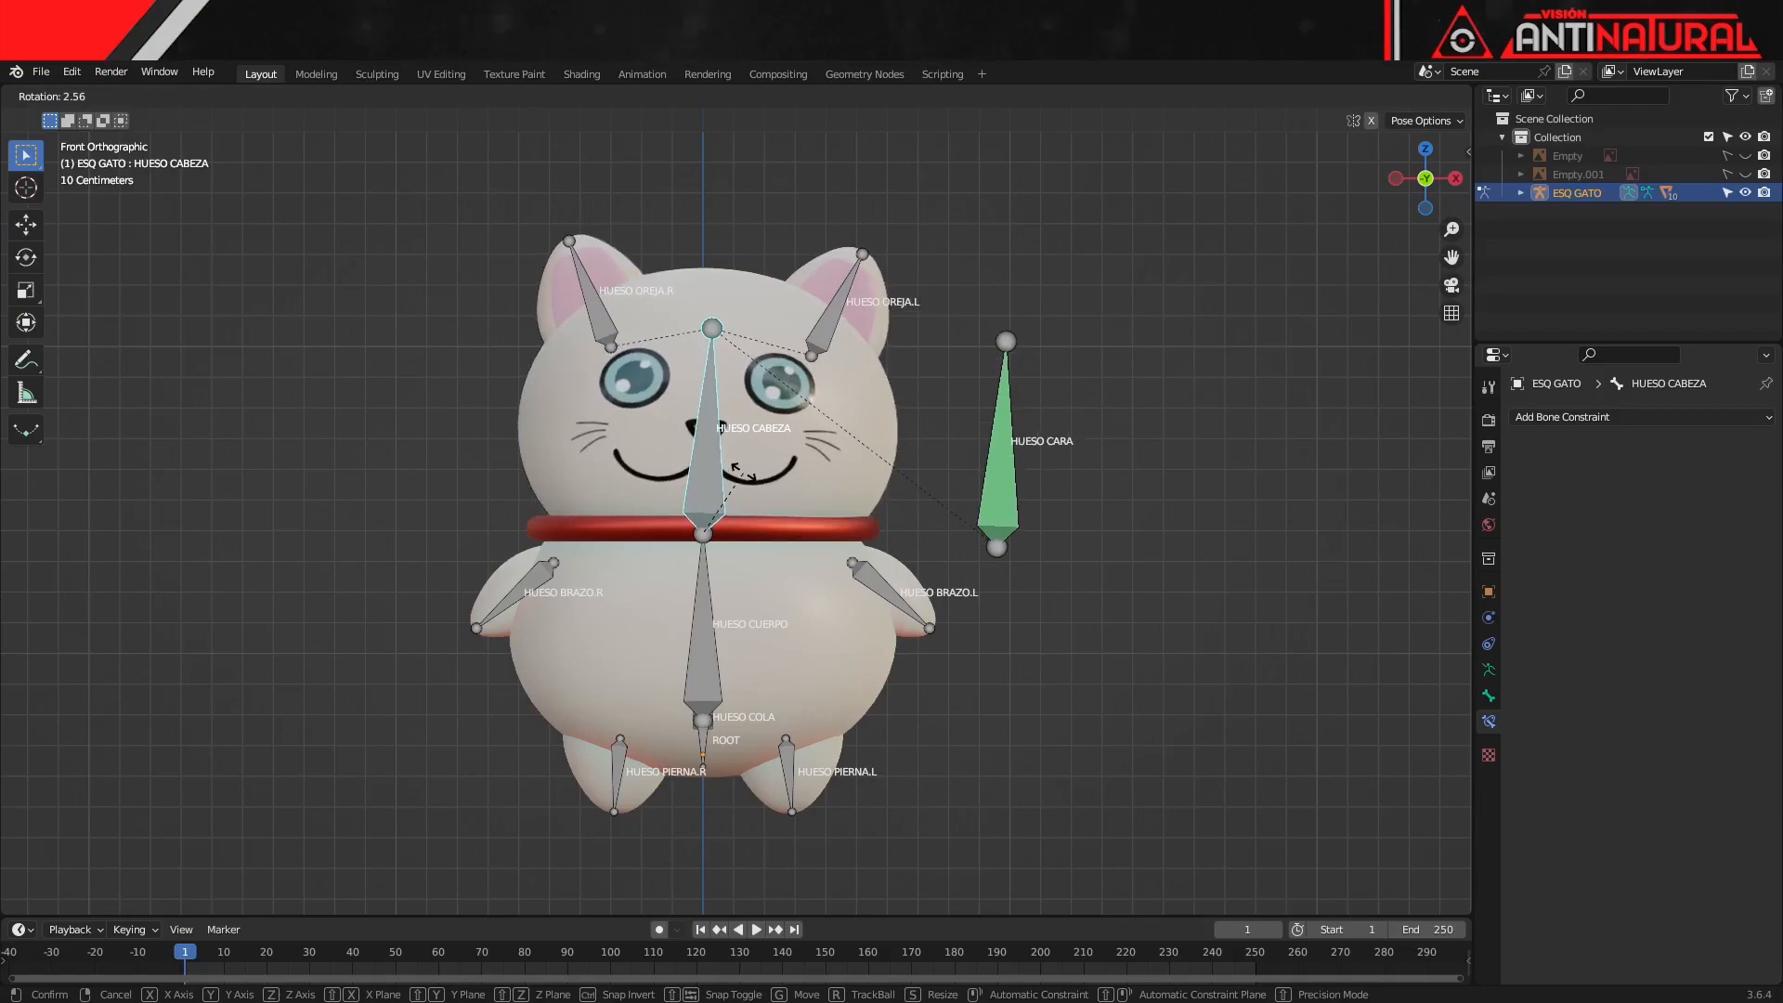
right_click(750, 463)
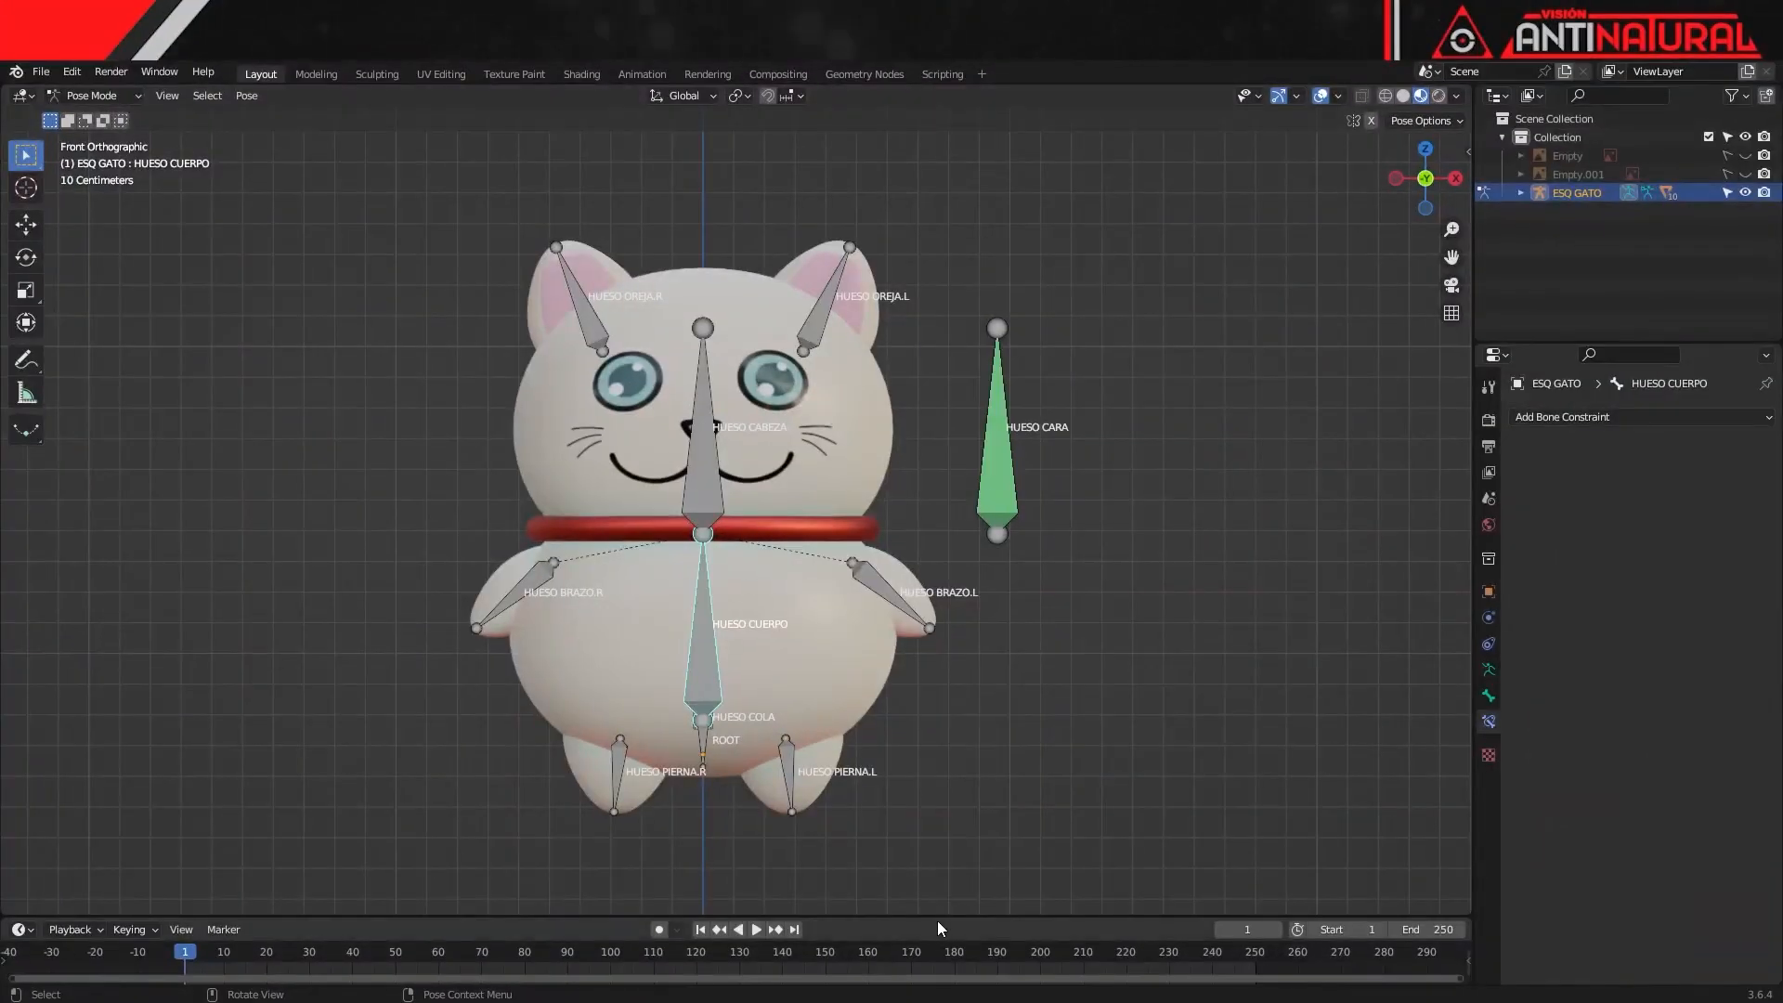
Enlarge the timeline, tilt HUESO CUERPO to the left, and keyframe its rotation at frame 1
drag(938, 919, 960, 821)
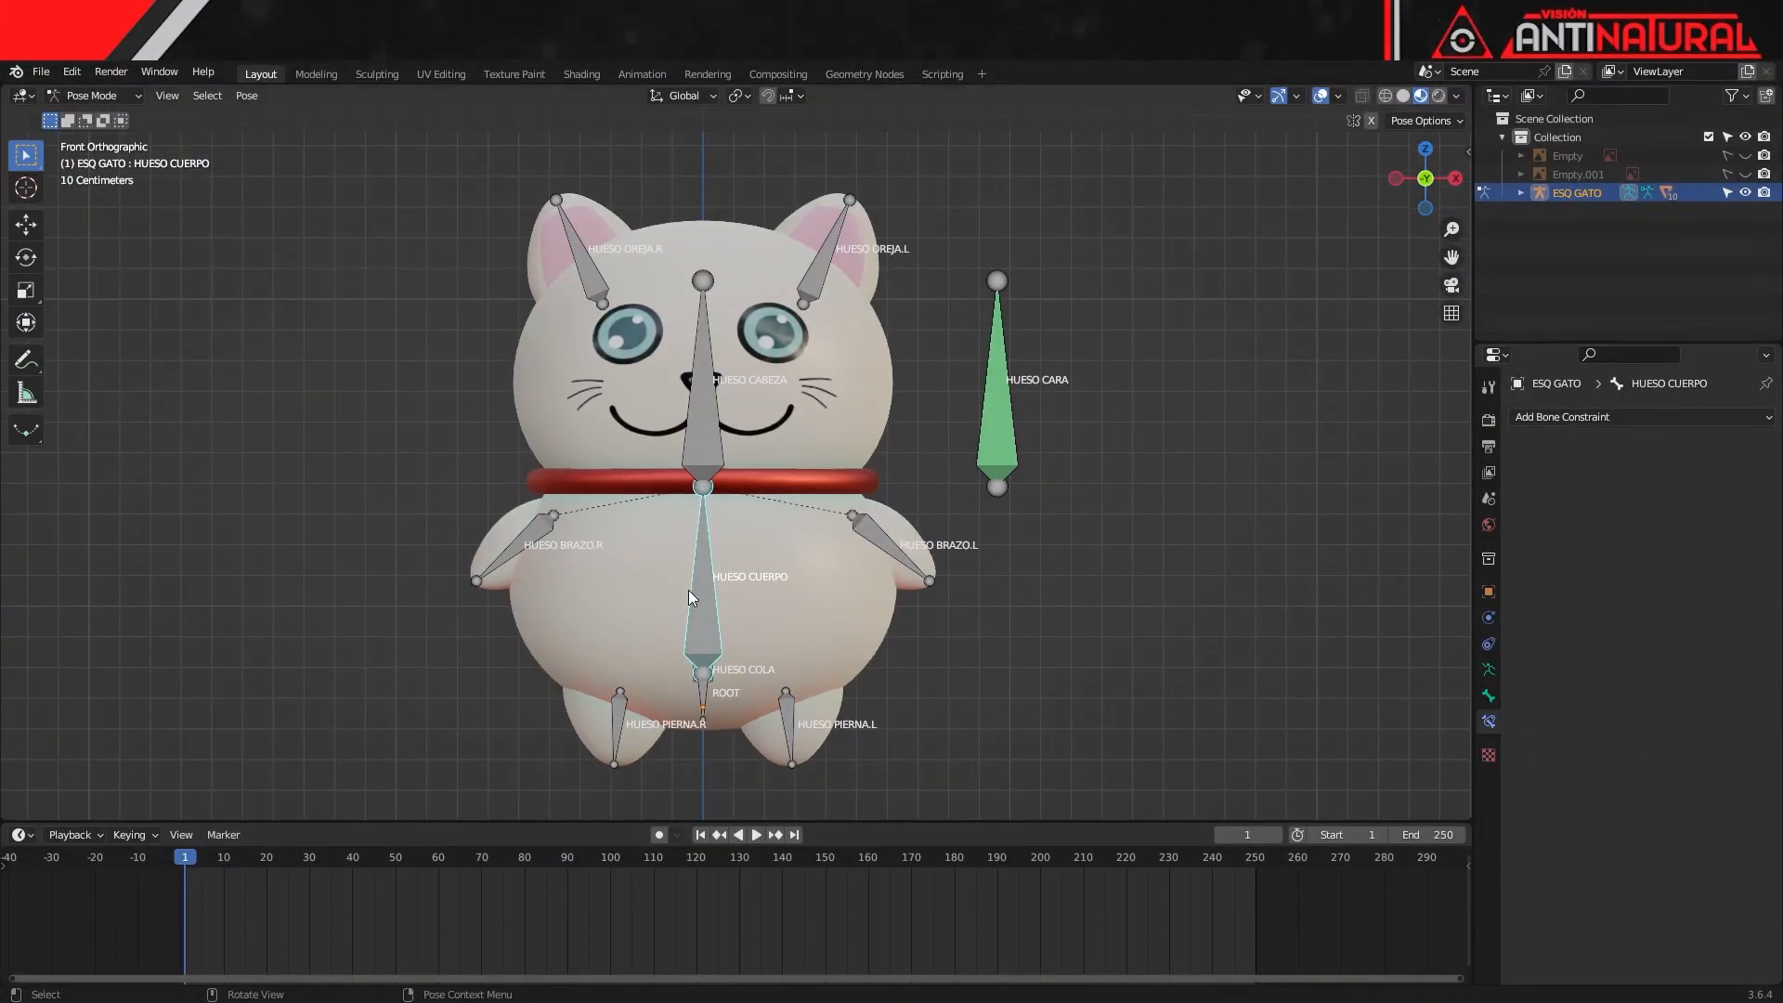
key(r)
click(919, 501)
key(i)
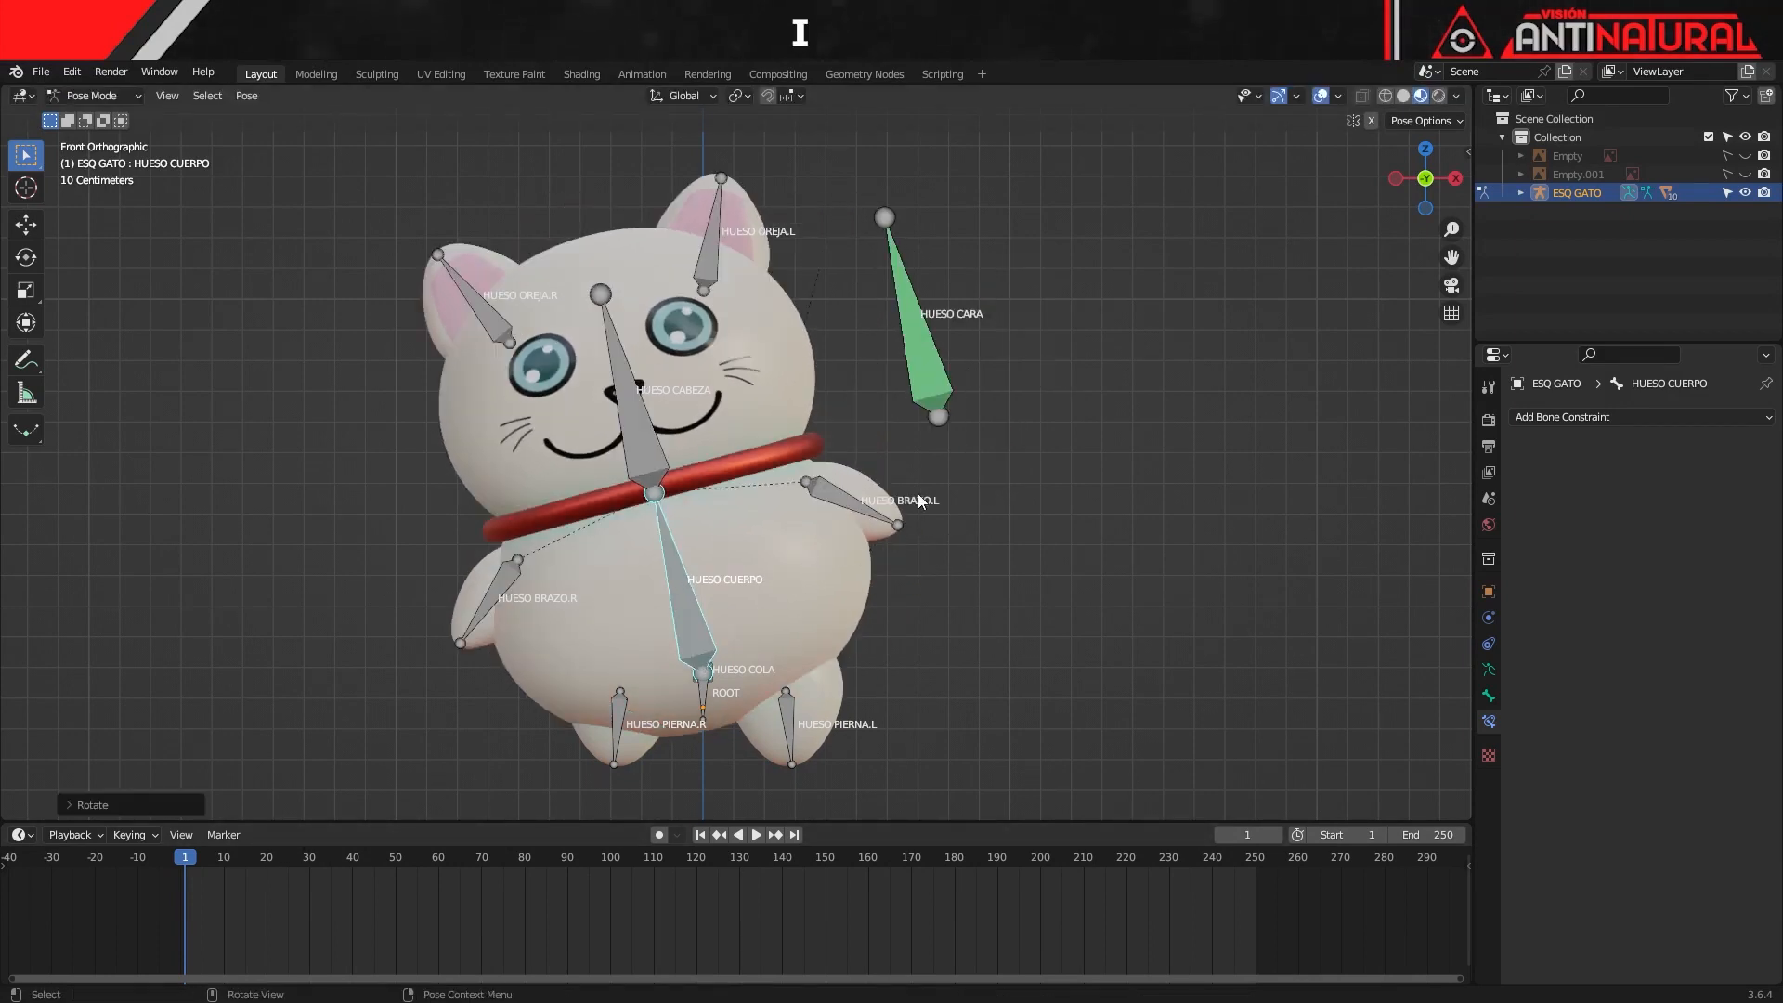
click(933, 487)
Go to frame 20, tilt HUESO CUERPO to the right, and insert a Rotation keyframe
key(space)
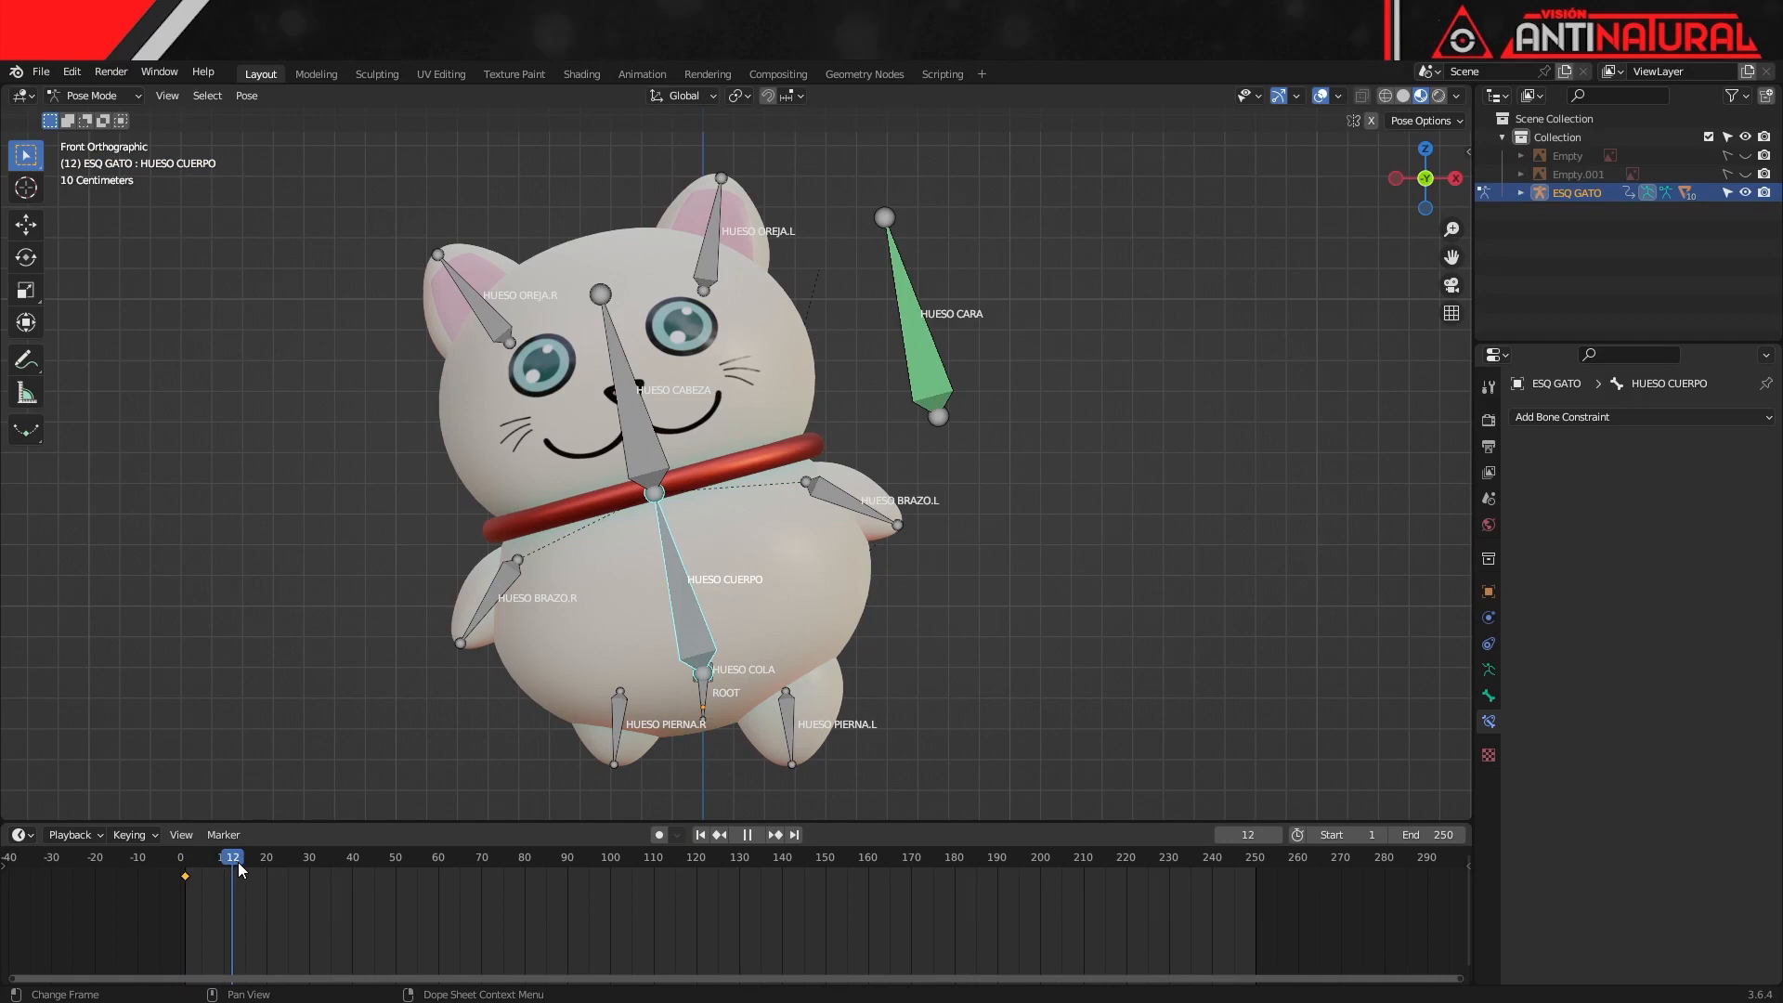
key(space)
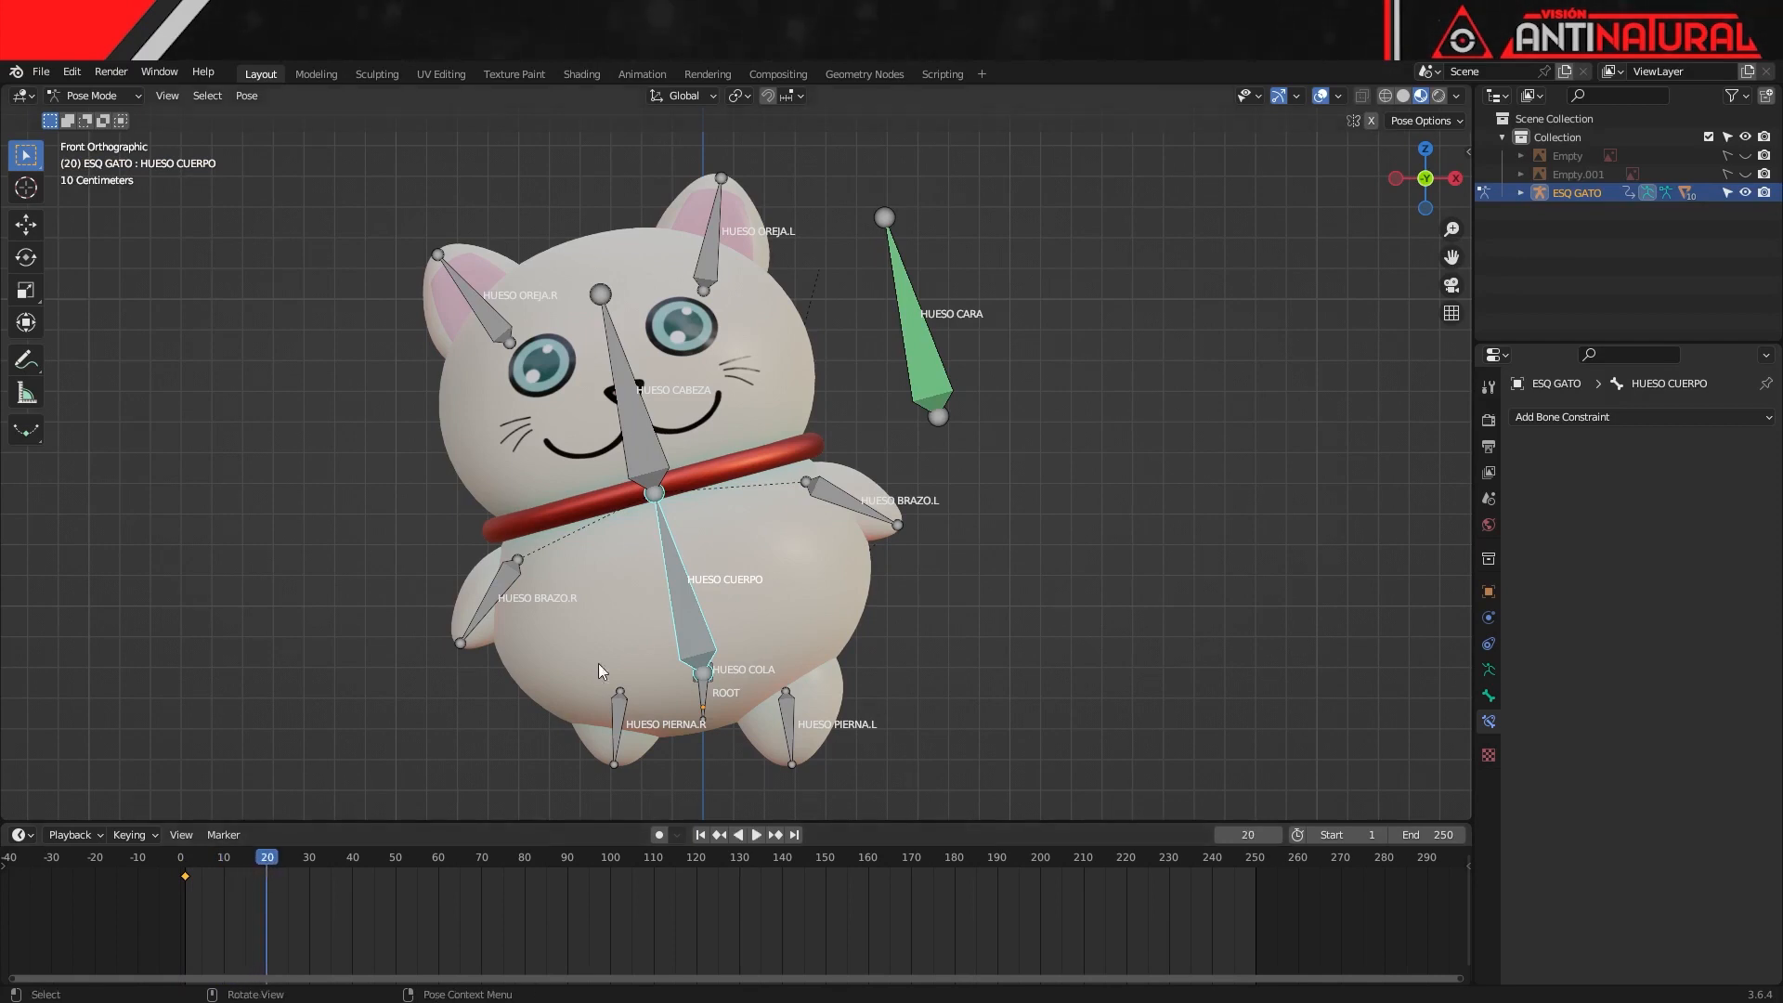
key(r)
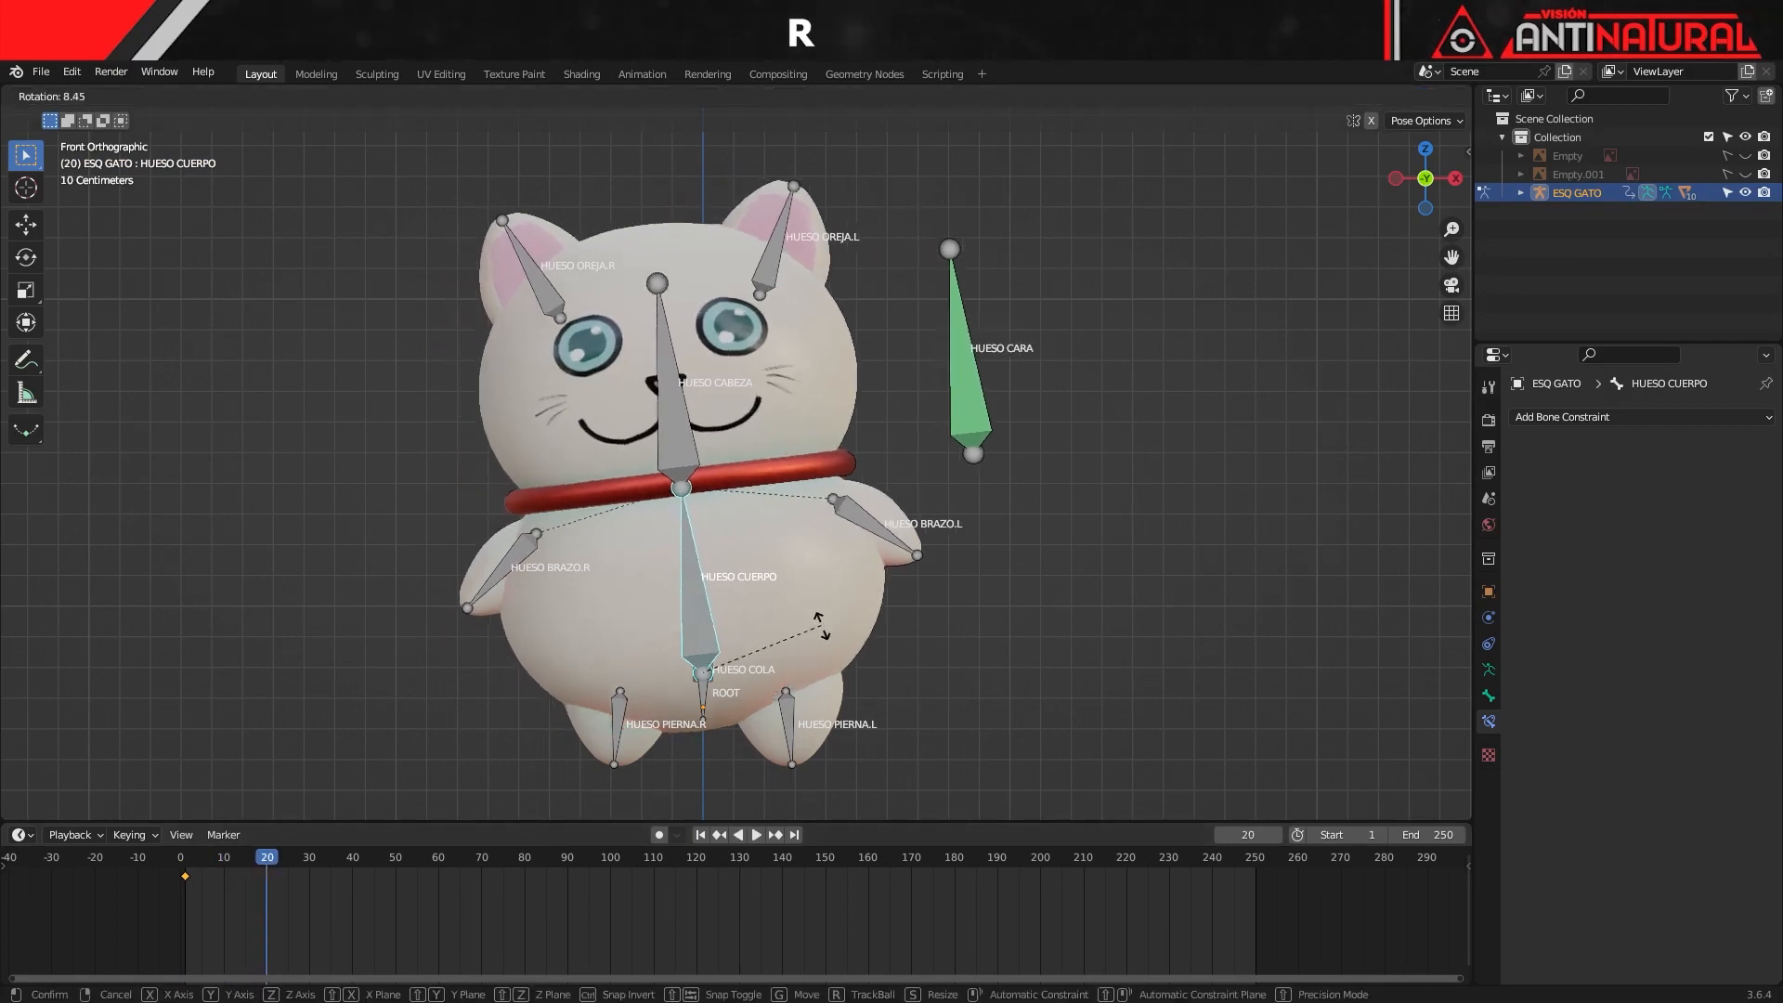
click(828, 667)
key(i)
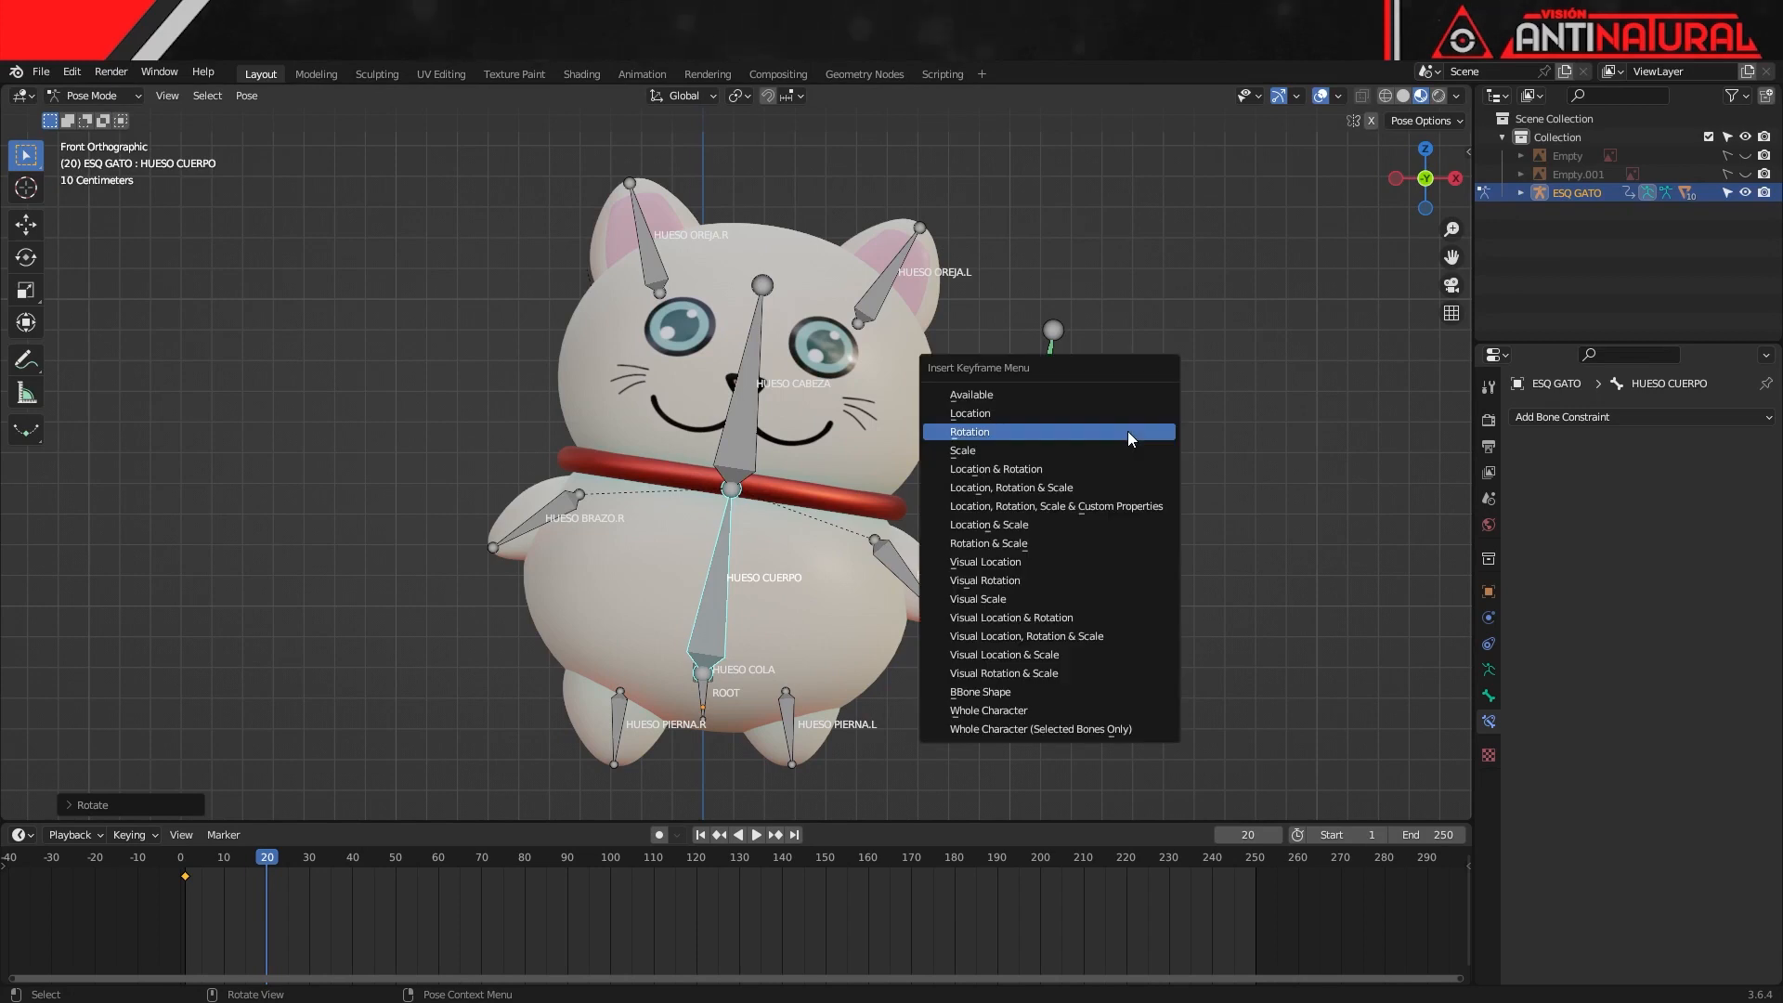
click(1128, 431)
Preview the body sway, and duplicate its two keyframes so the copies start at about frames 40 and 80
drag(267, 871, 192, 871)
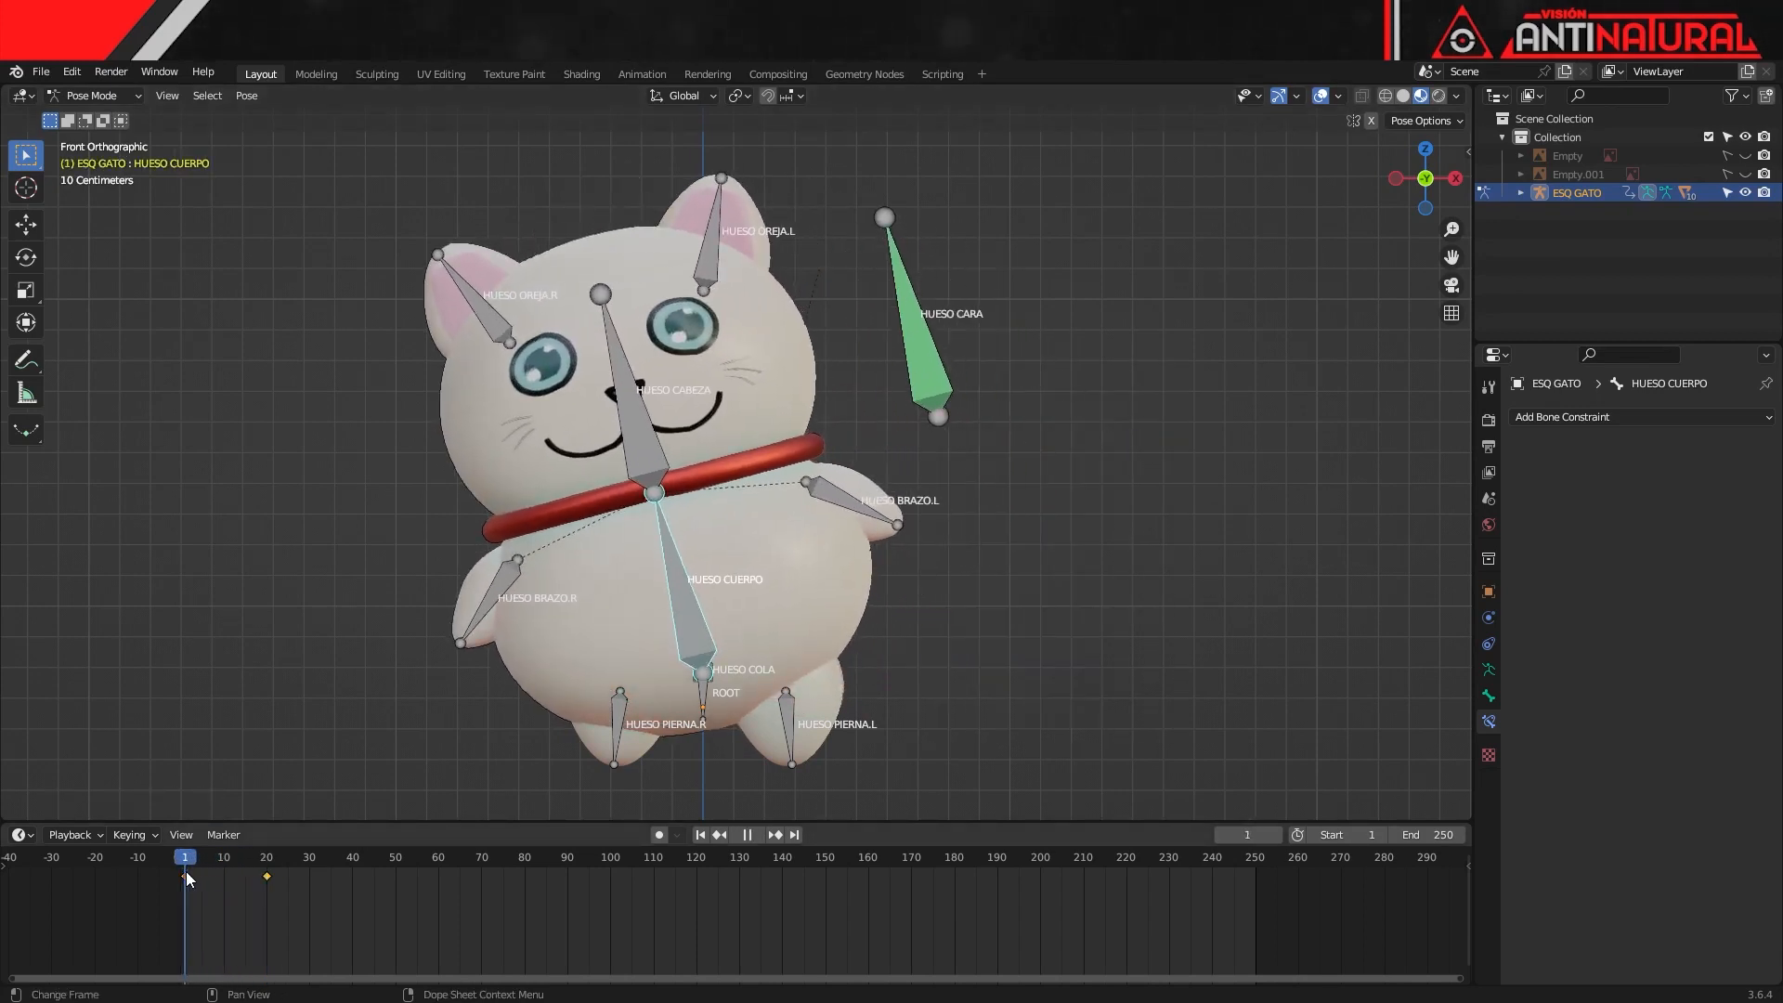
key(space)
drag(286, 901, 171, 868)
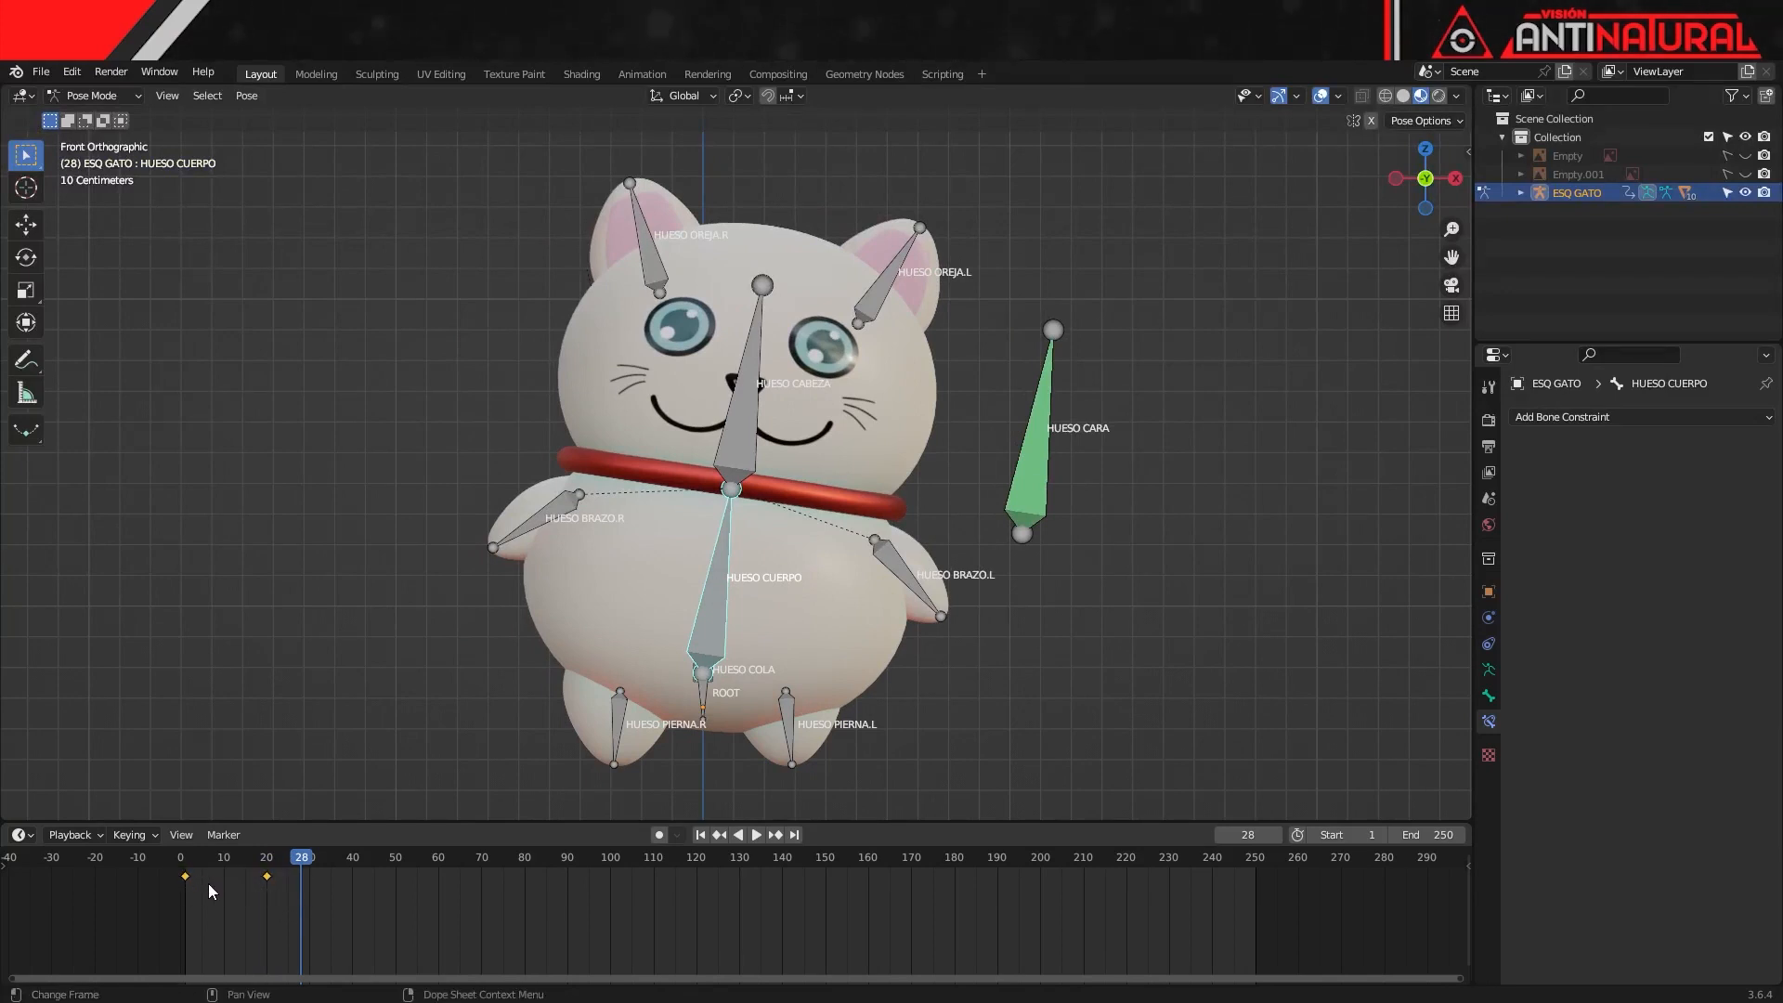
key(shift+d)
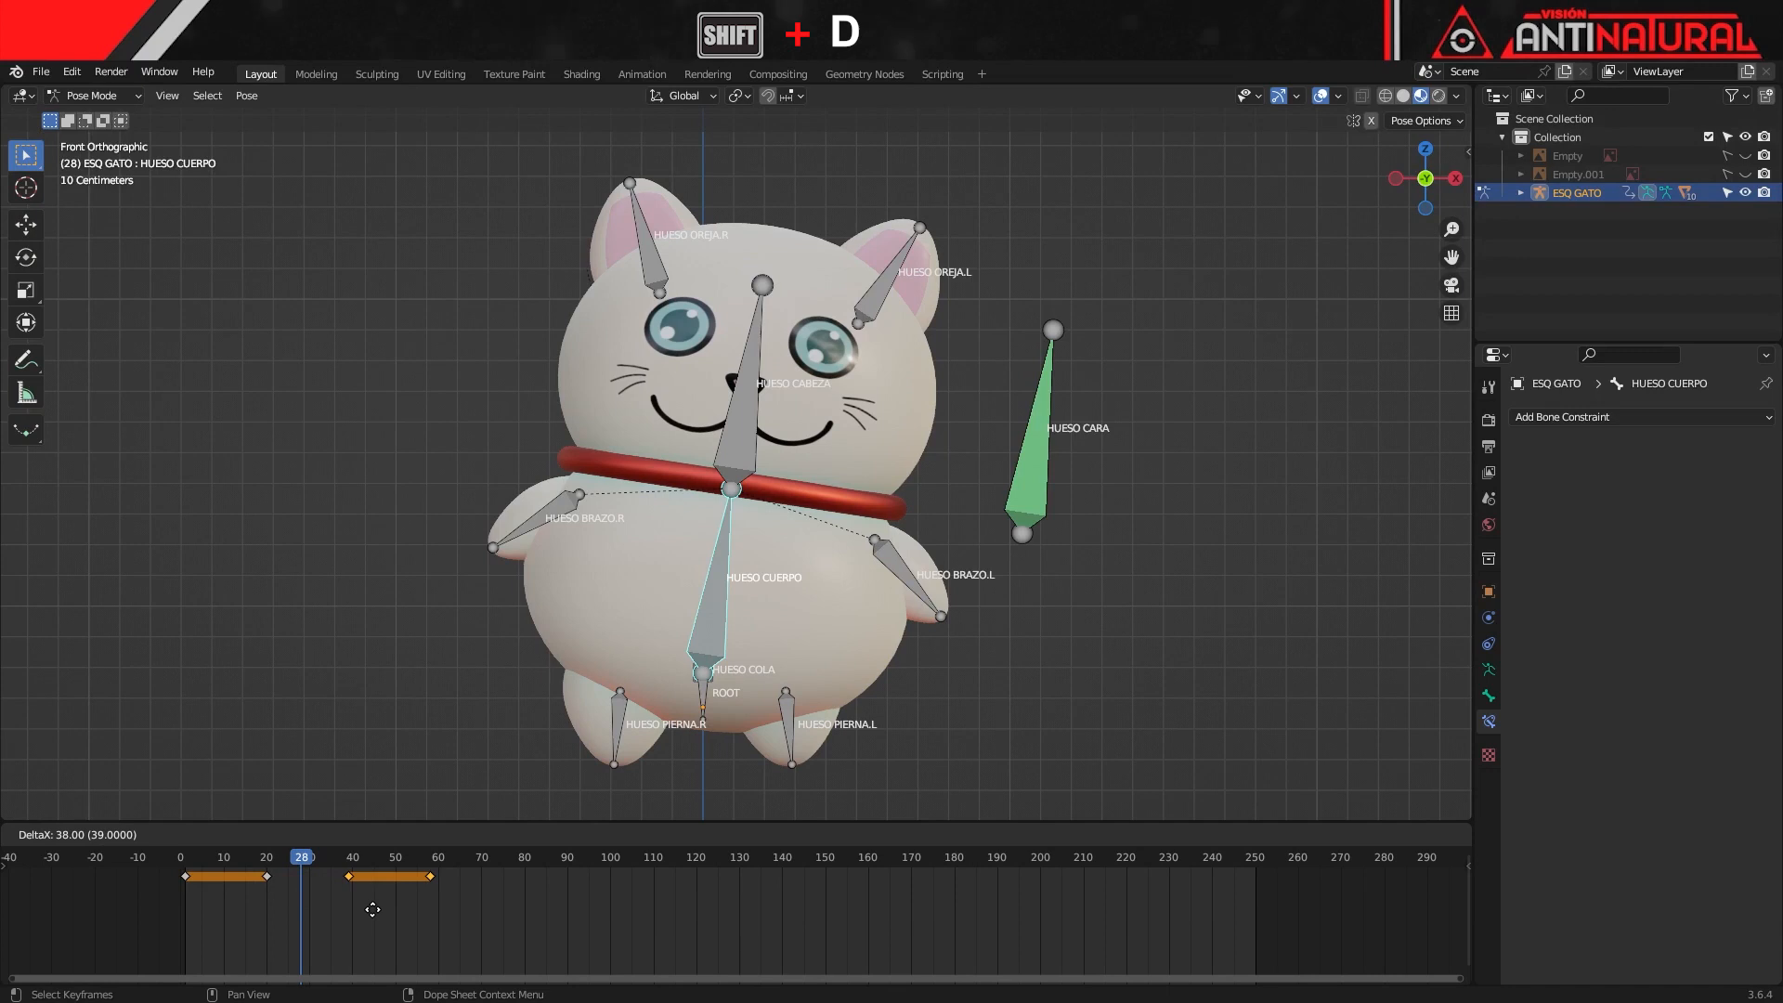
click(378, 908)
key(shift+d)
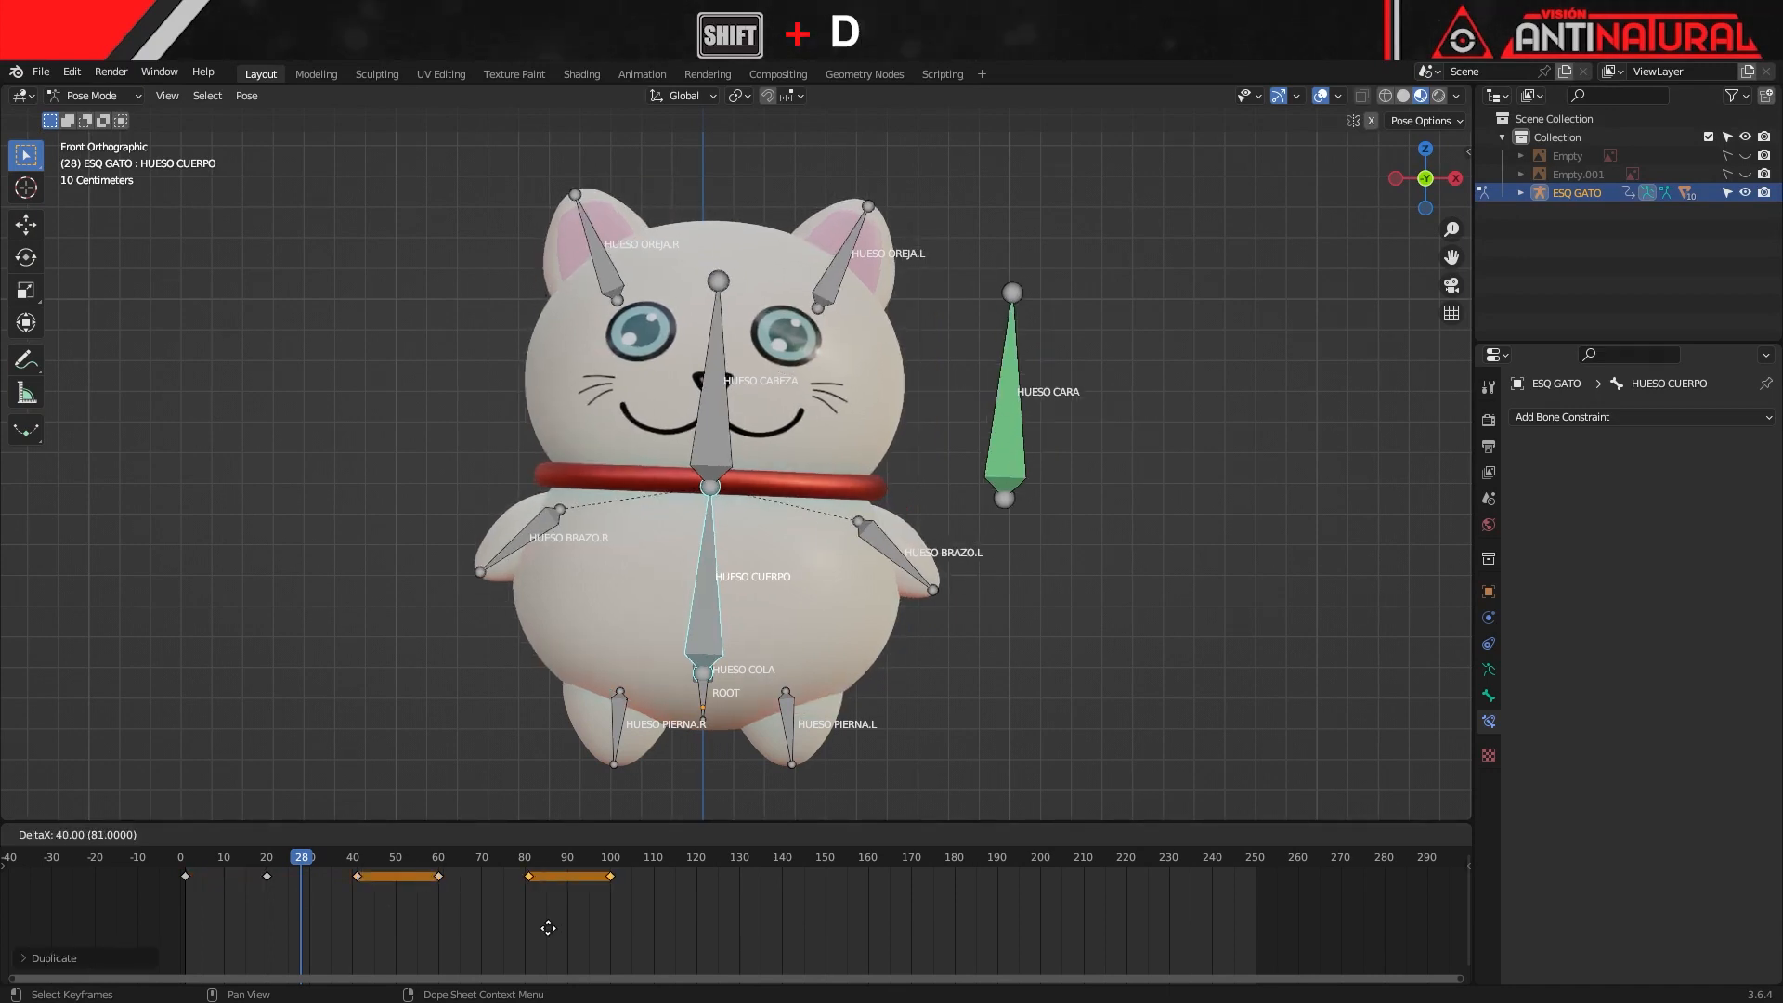
click(547, 927)
Play the body sway animation from frame 1 past its last keyframe
drag(289, 859, 186, 859)
key(space)
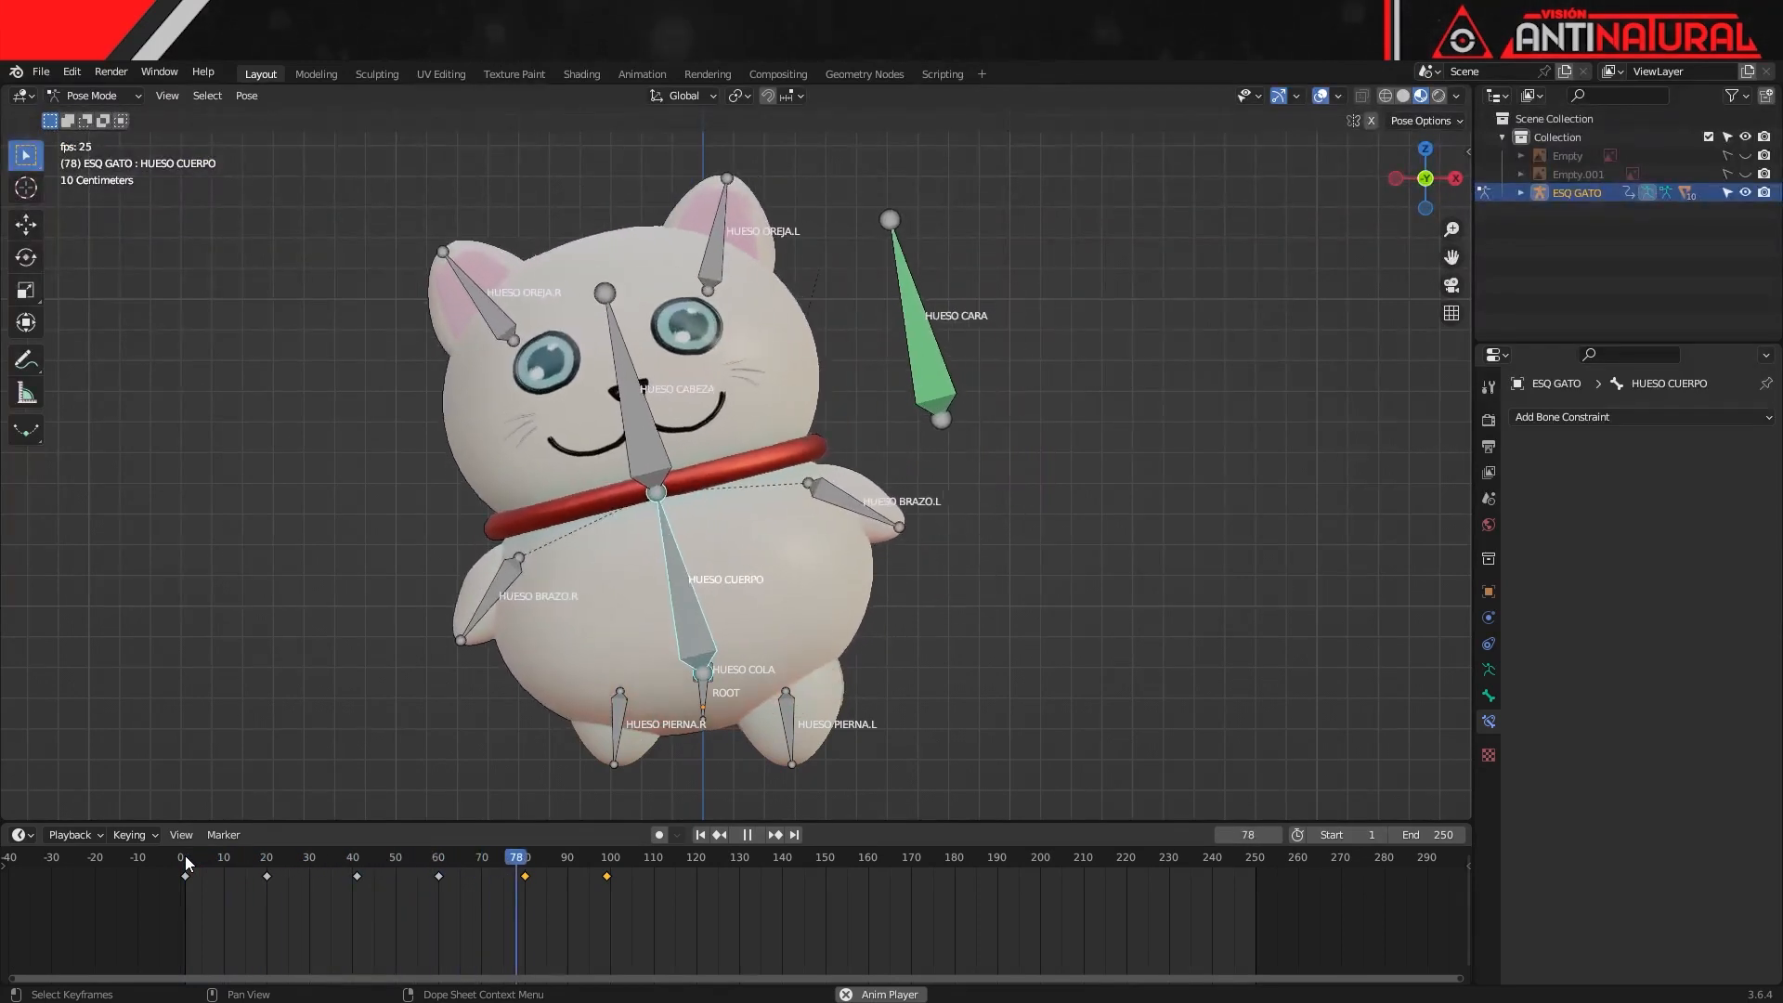
key(space)
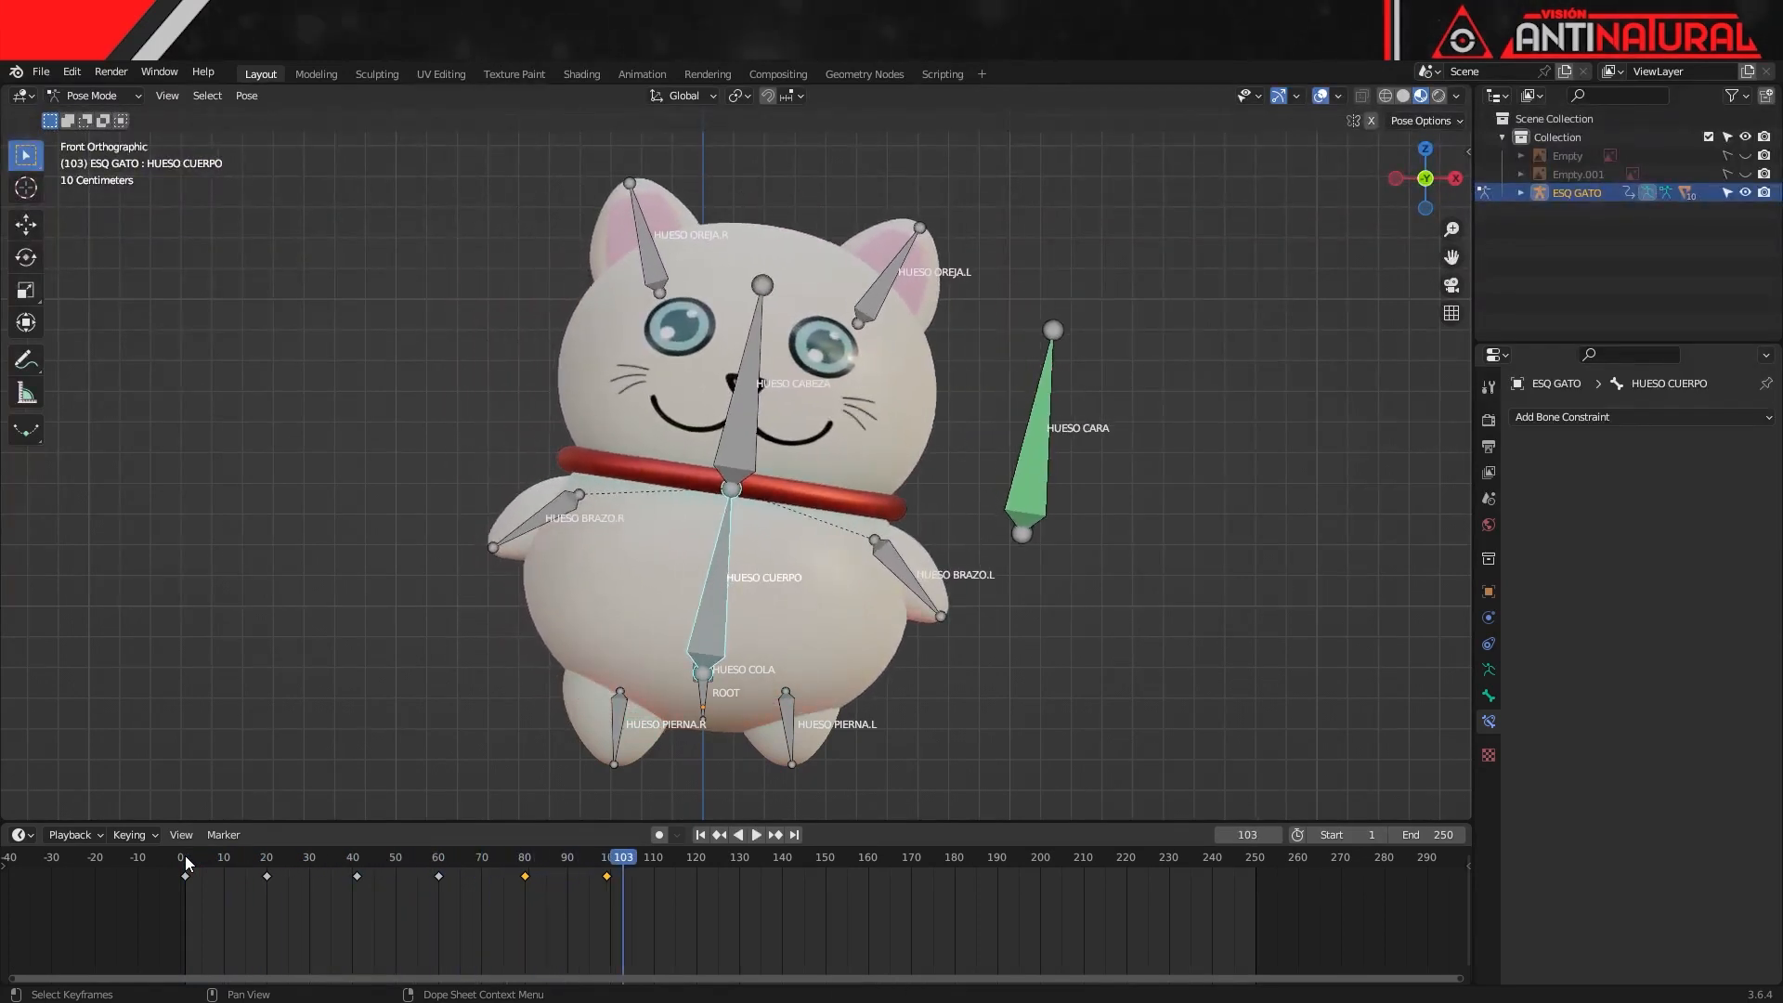
At frame 1, rotate HUESO BRAZO.L upward and insert a Rotation keyframe
drag(628, 860, 185, 856)
click(893, 537)
key(r)
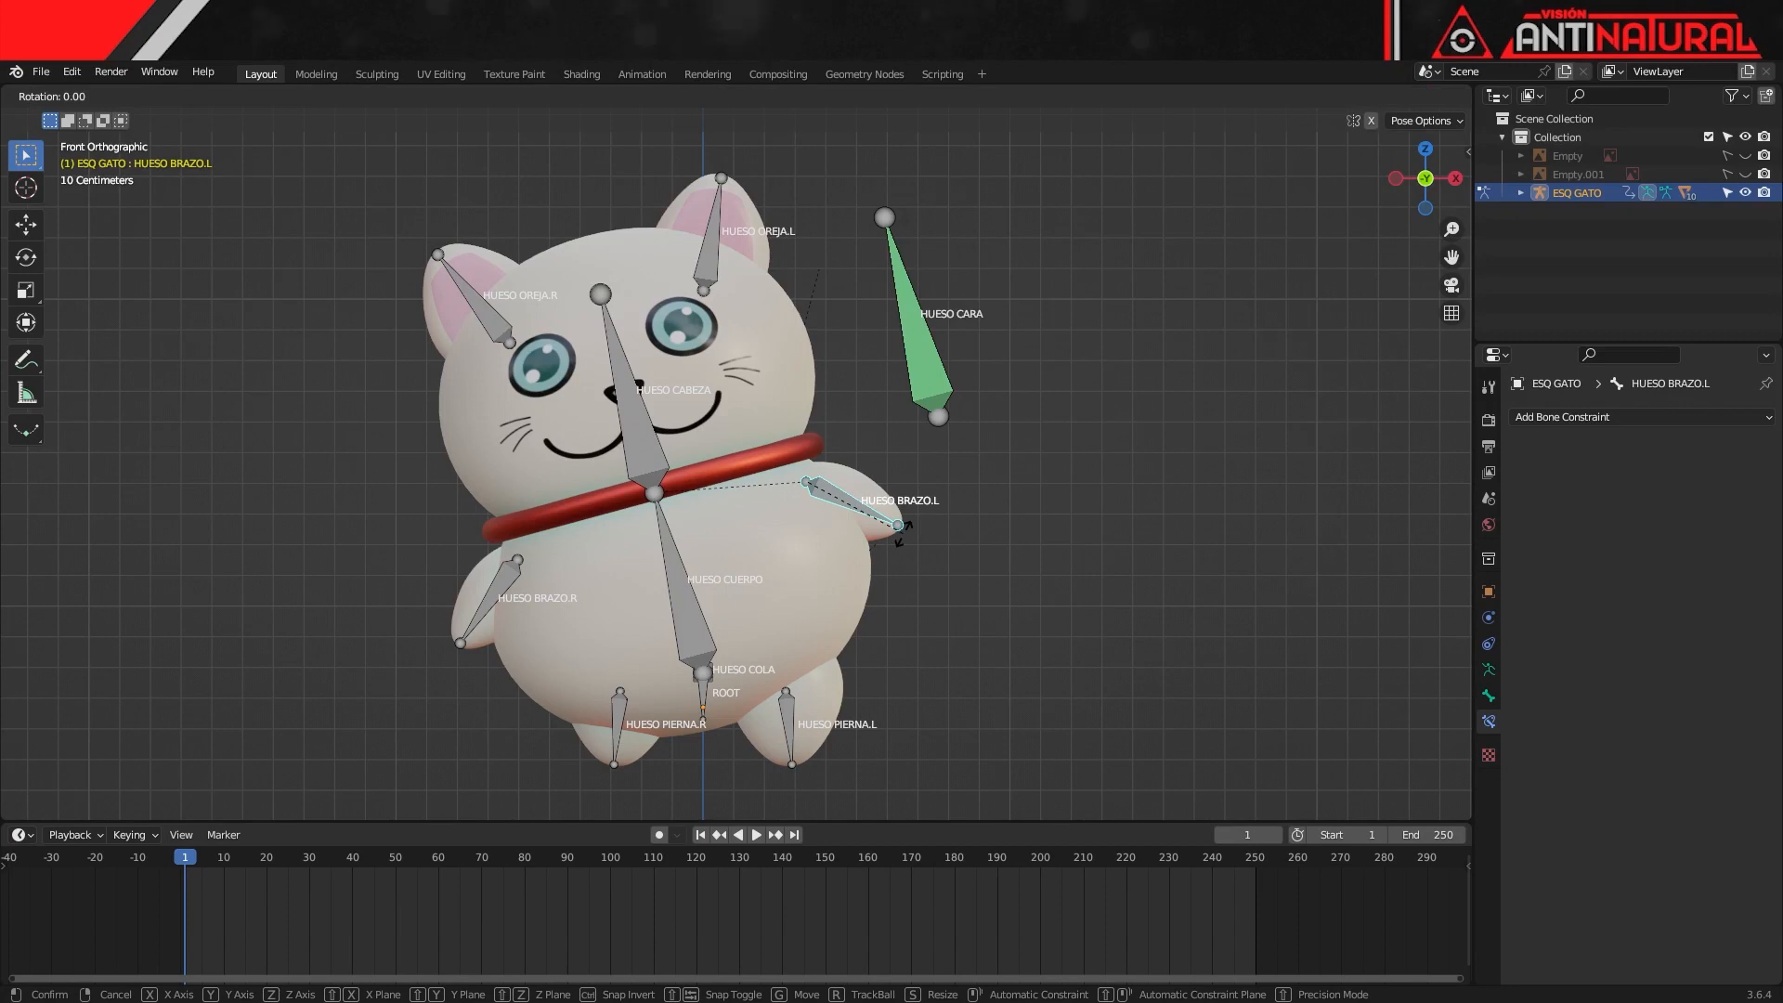
click(884, 397)
key(i)
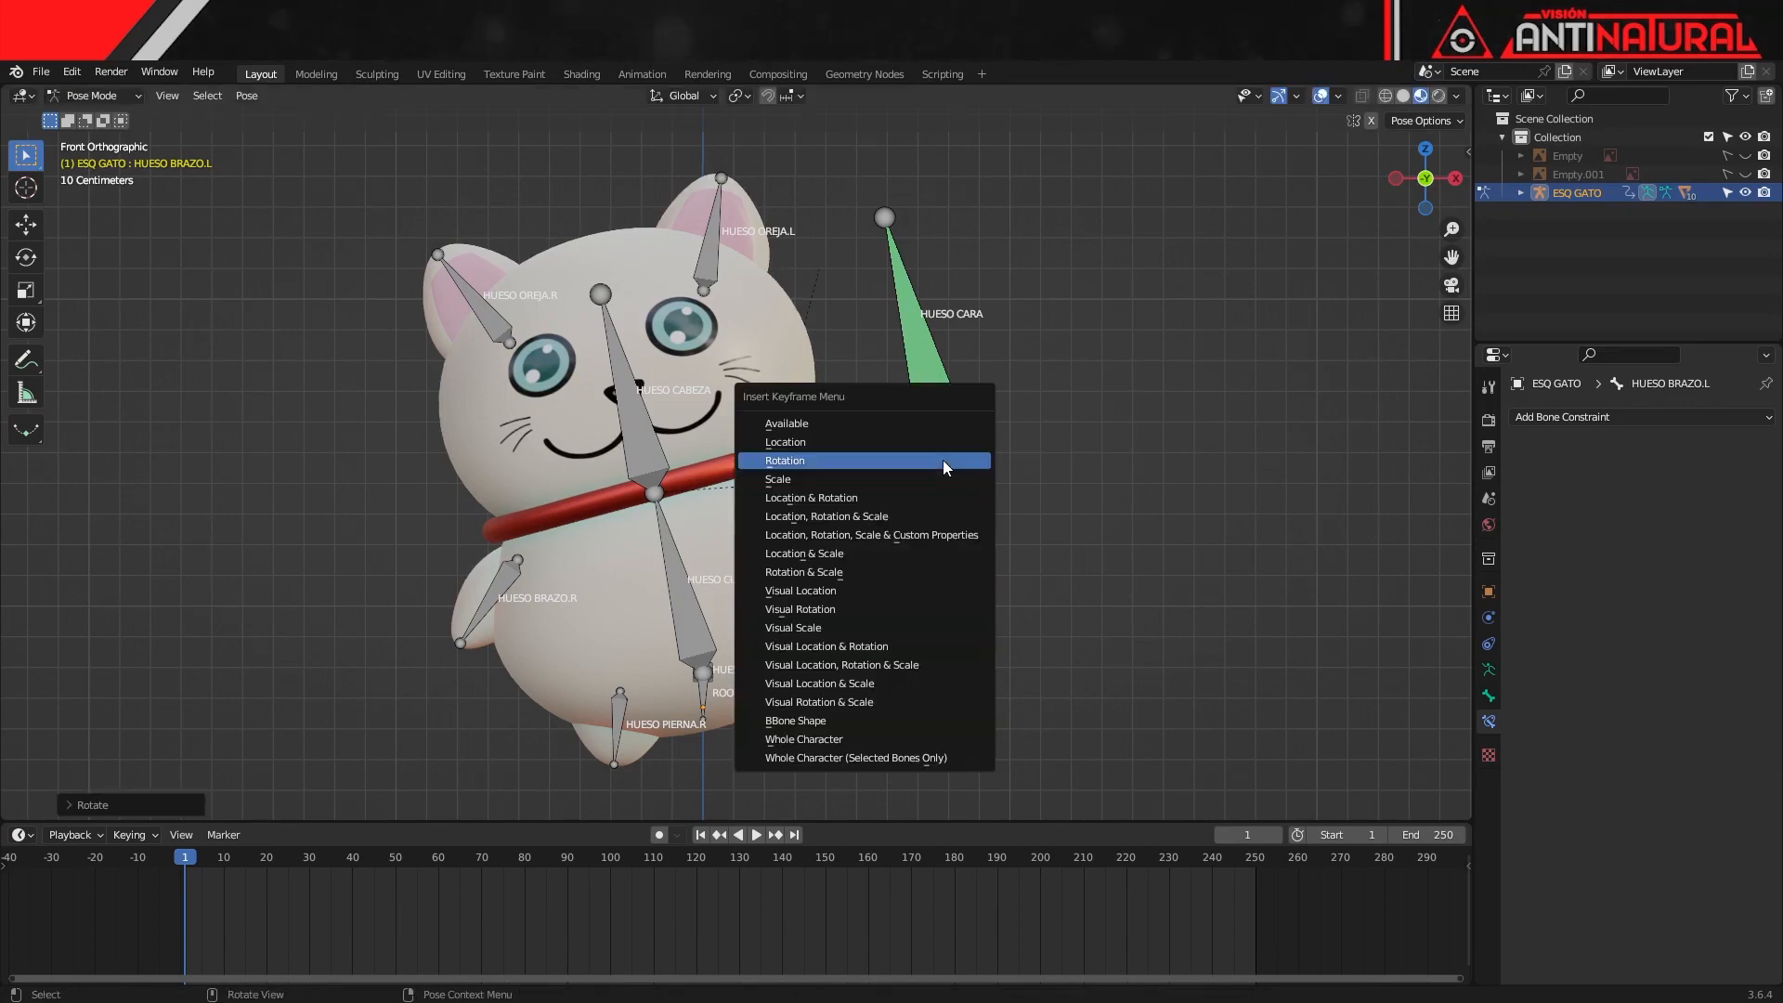
click(944, 461)
At frame 20, rotate HUESO BRAZO.L downward and insert a Rotation keyframe
click(268, 866)
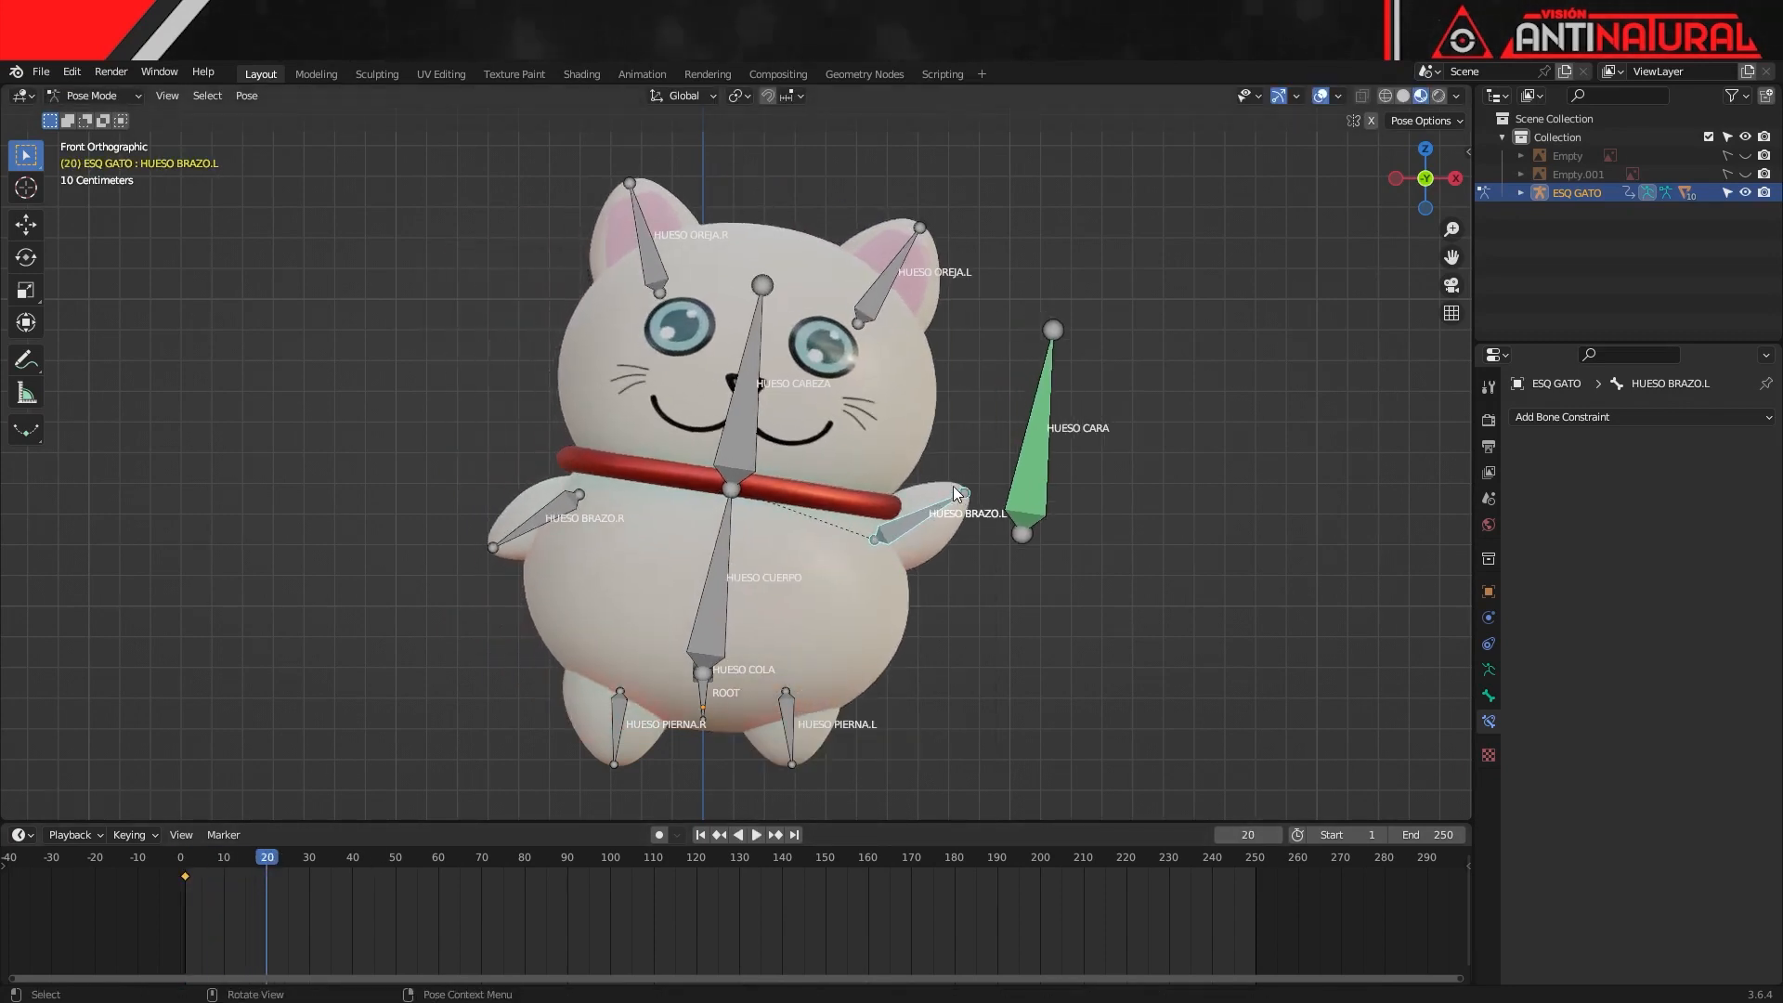
key(r)
click(910, 624)
key(i)
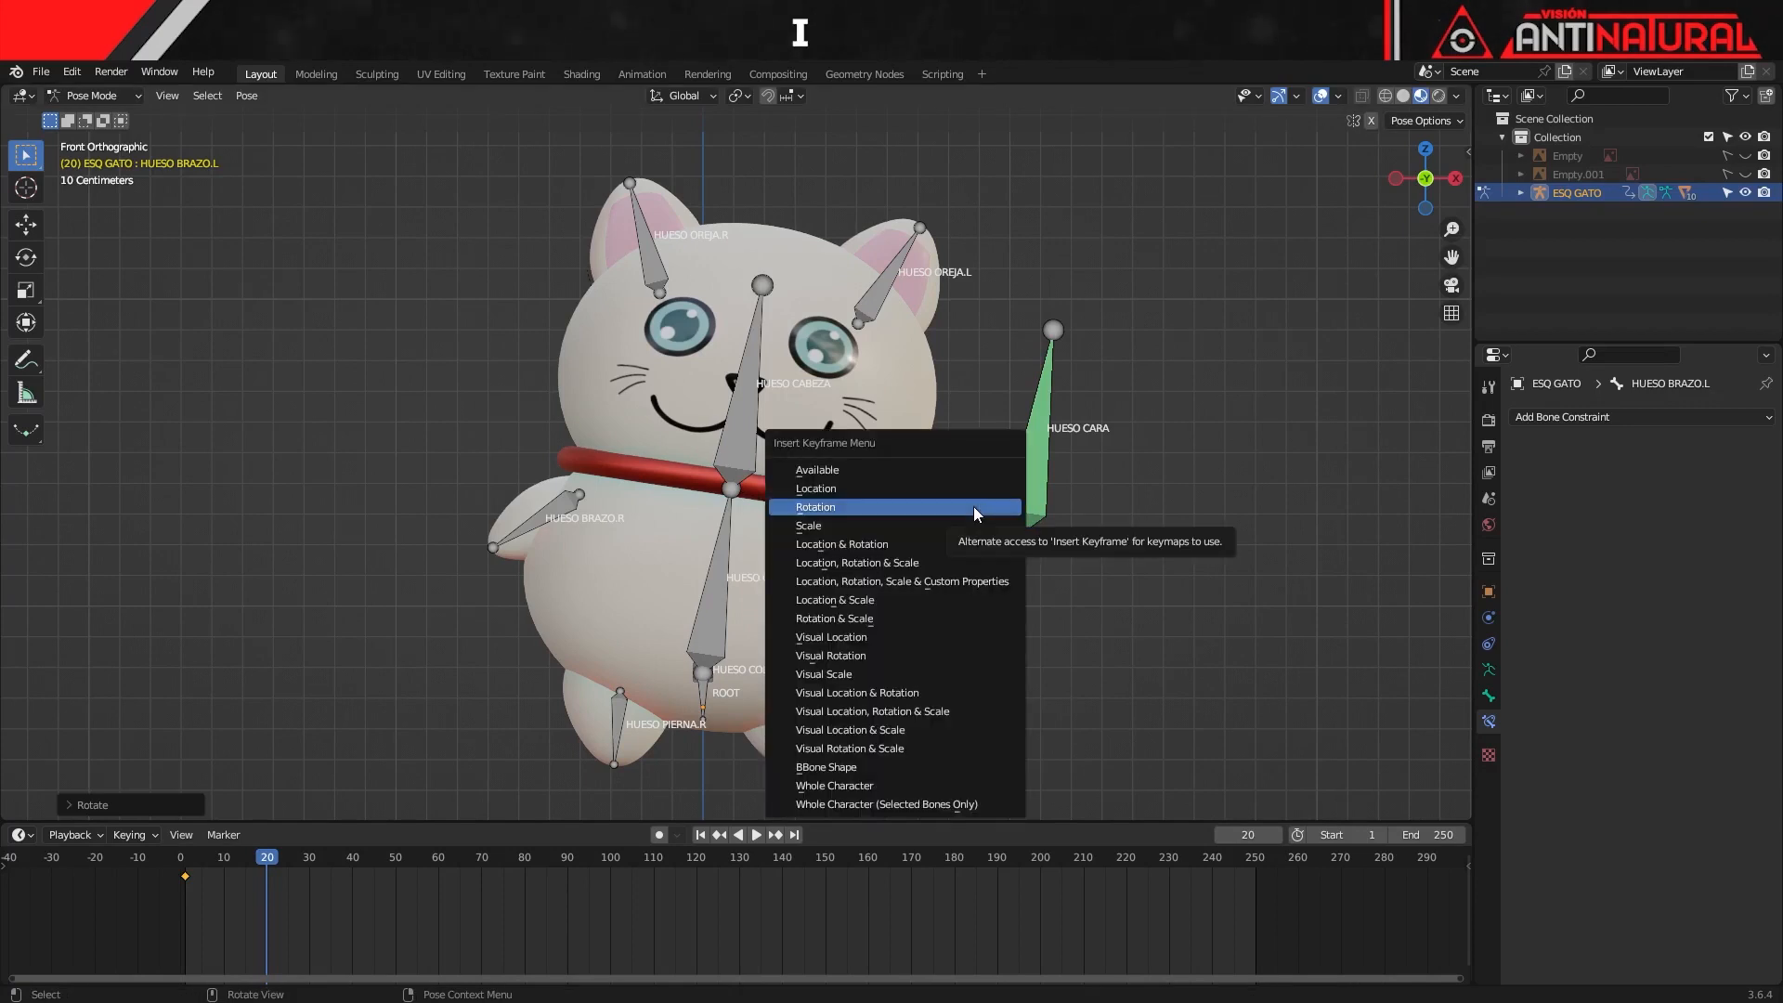
click(973, 506)
Duplicate the two HUESO BRAZO.L keyframes so the copies start at about frames 40 and 80, and play the animation
drag(296, 896, 192, 876)
key(shift+d)
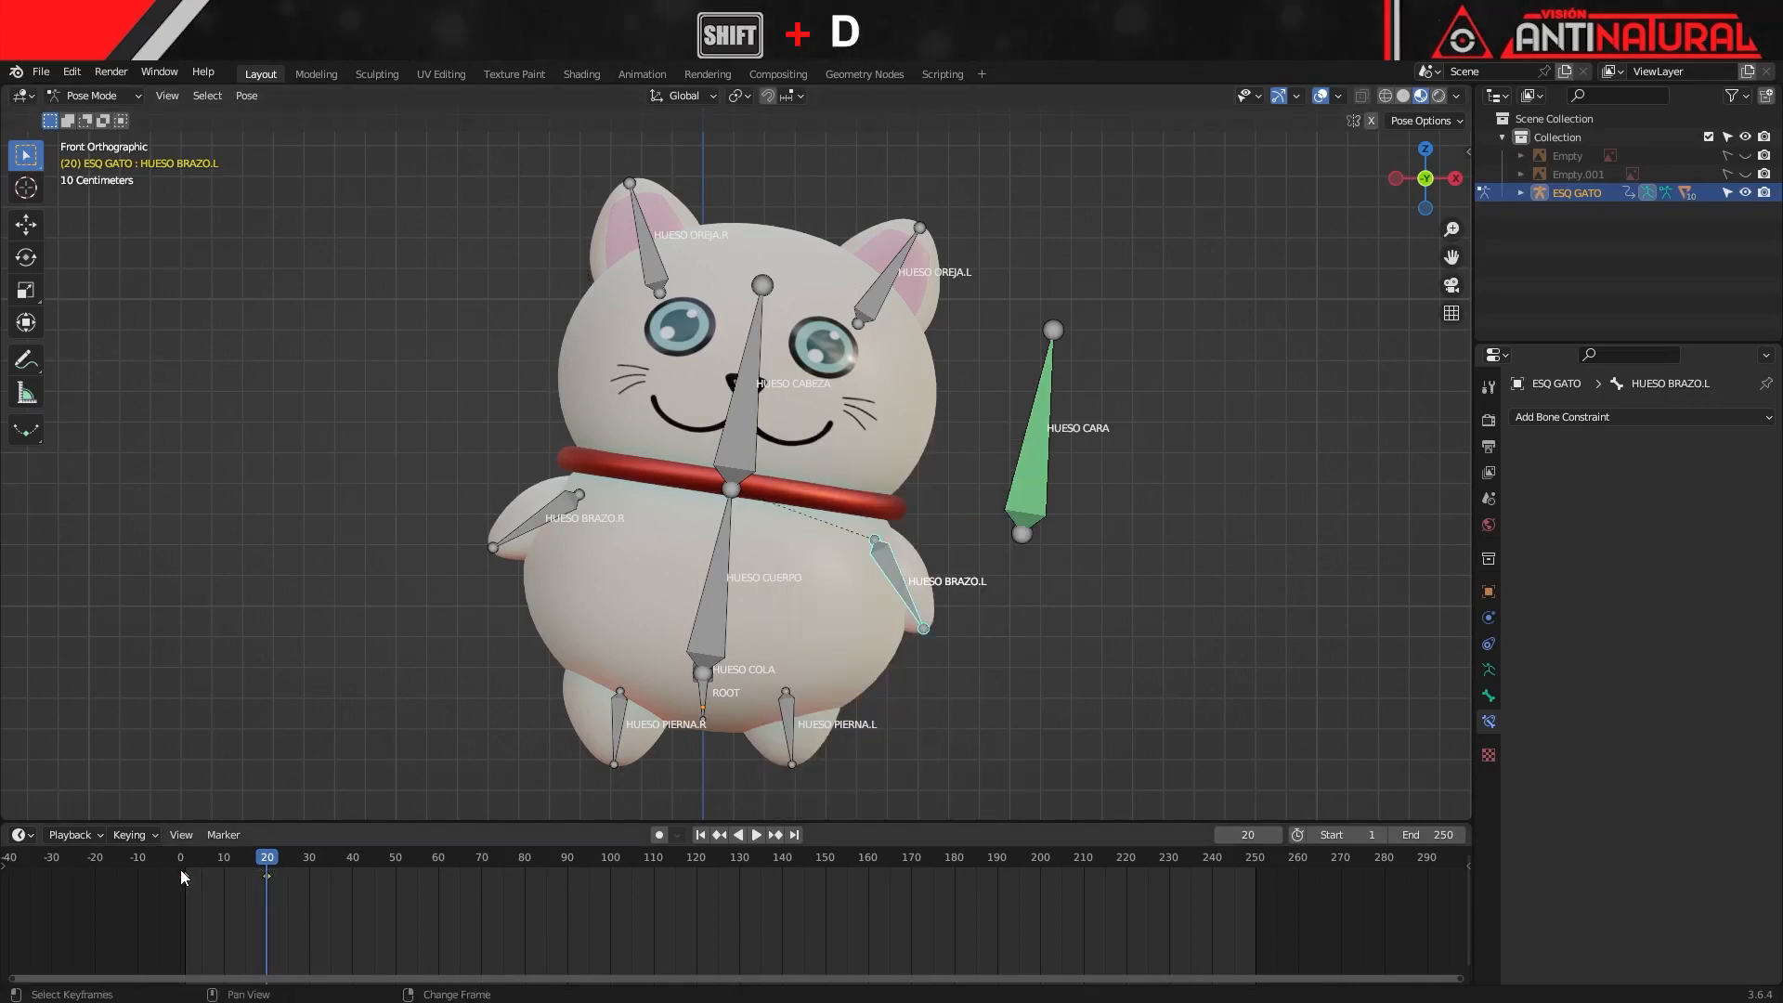
click(348, 884)
key(shift+d)
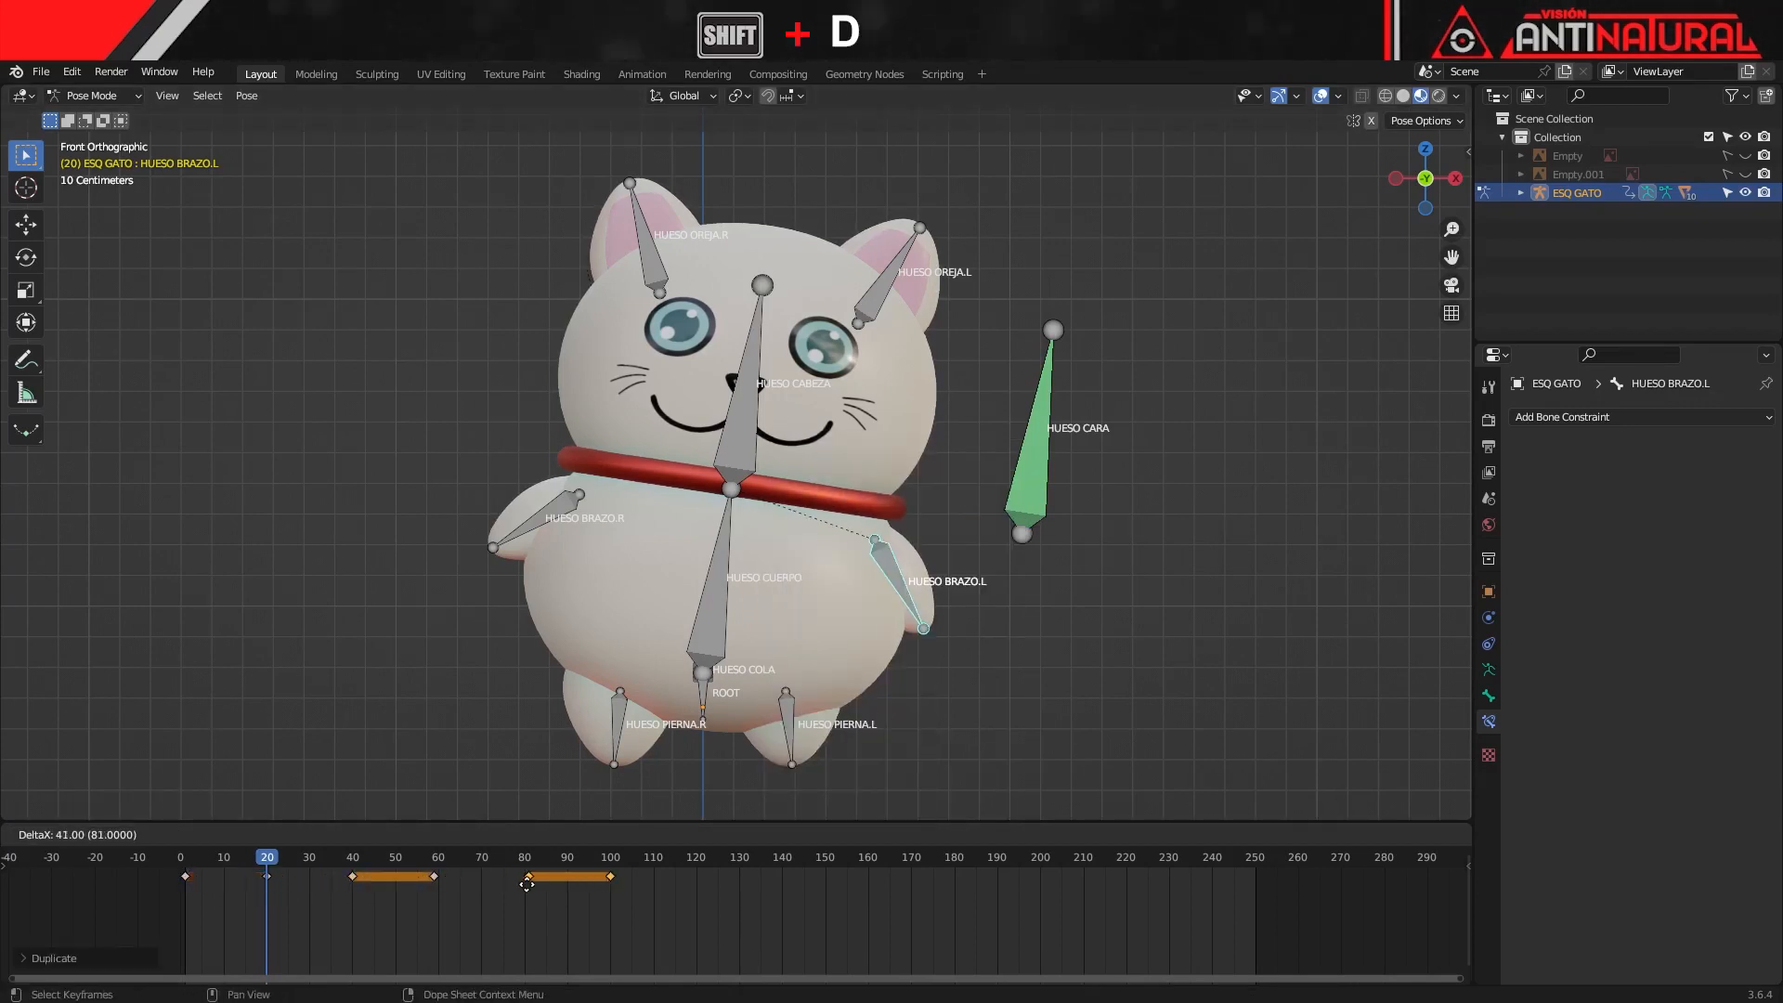
click(525, 892)
drag(266, 856, 143, 858)
key(space)
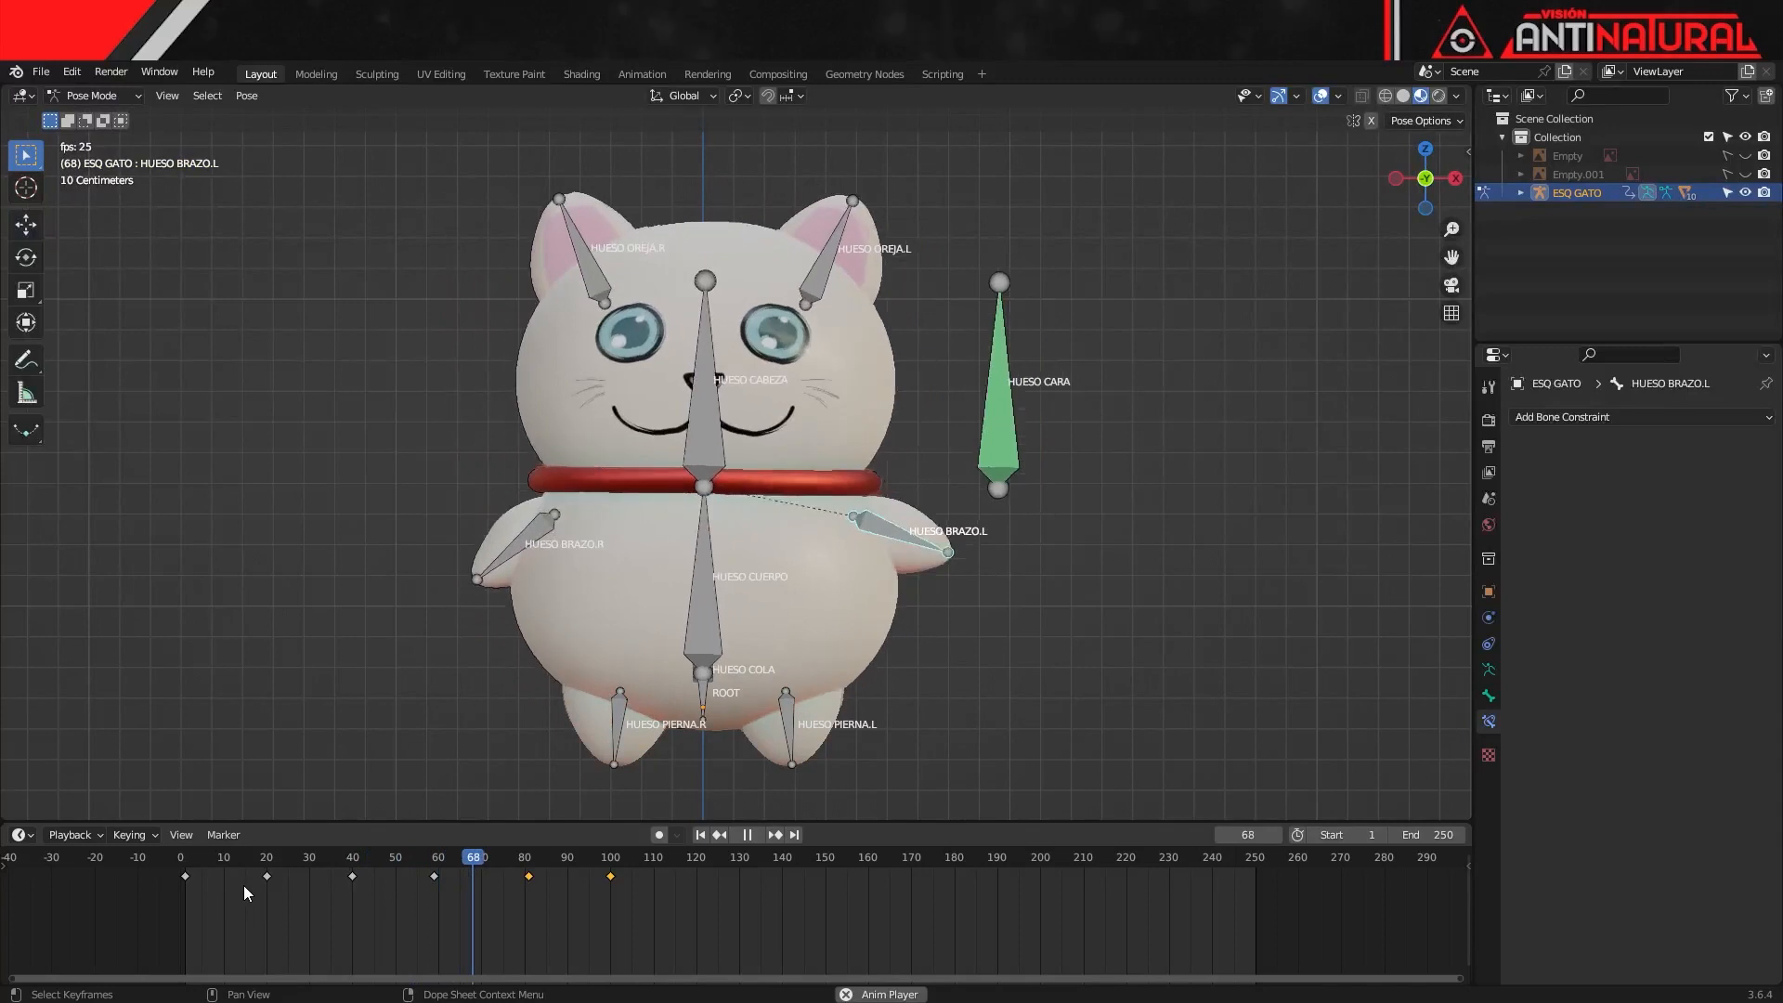
Return to frame 1, rotate HUESO PIERNA.L outward, and keyframe its rotation
click(192, 861)
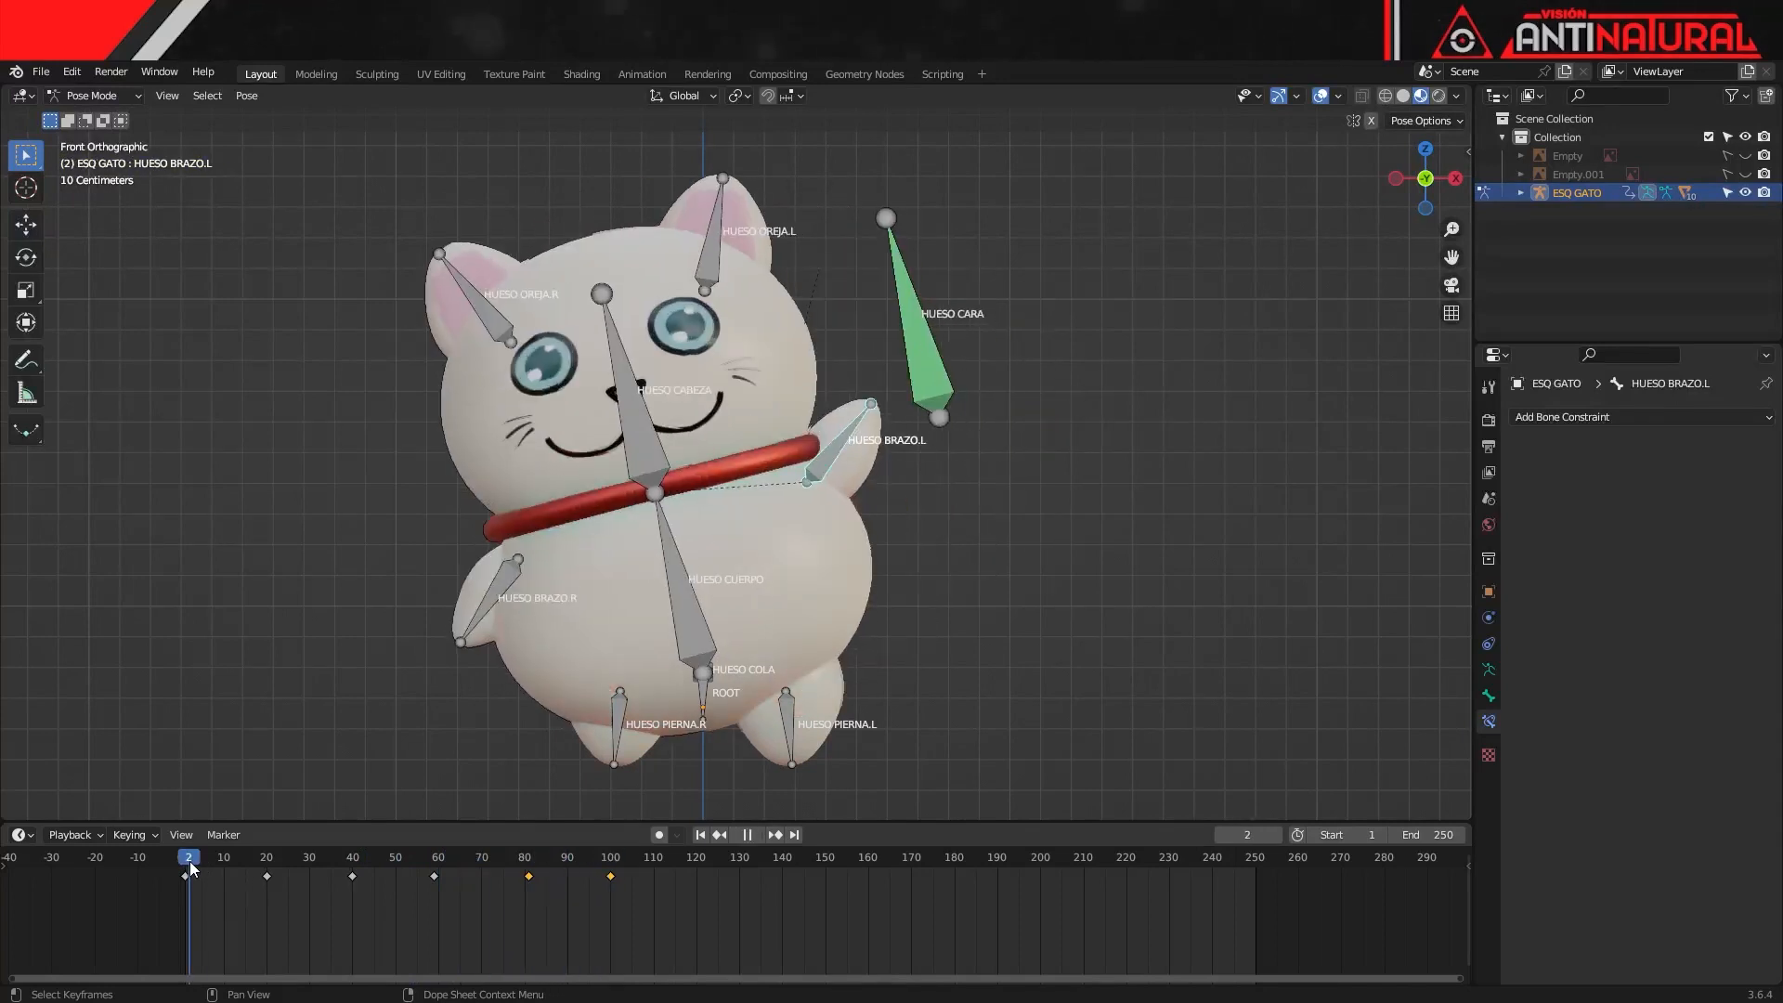
click(789, 734)
key(r)
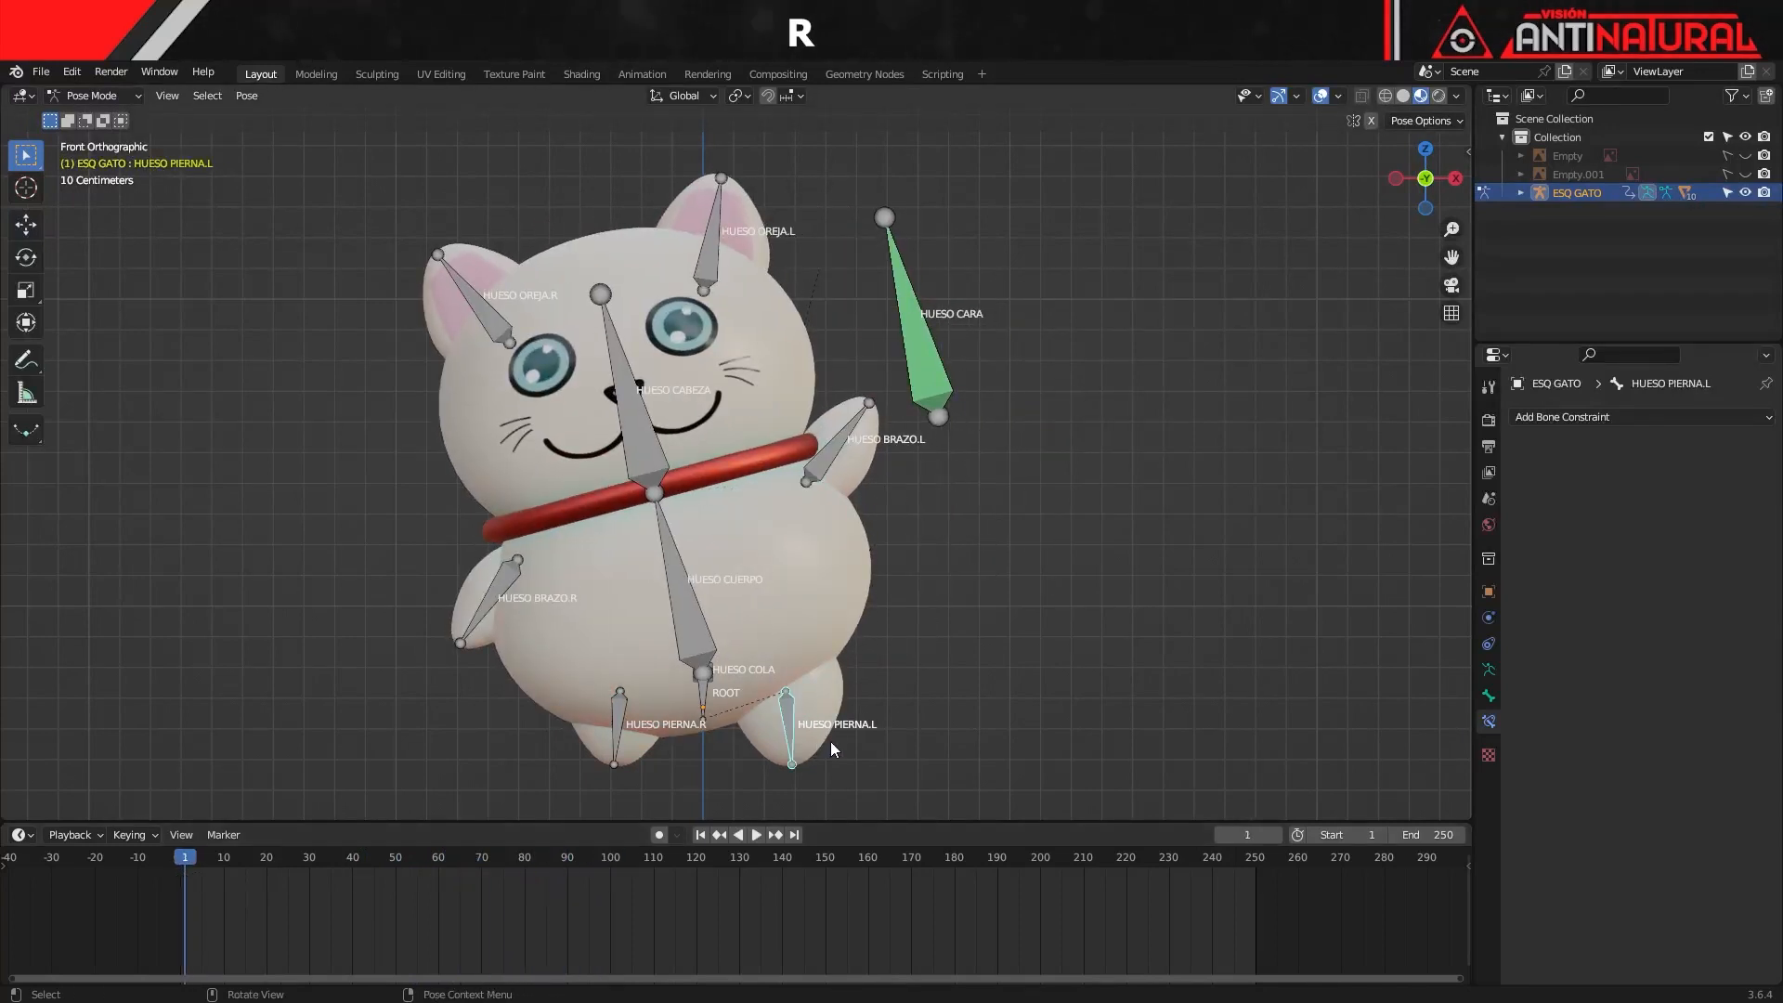
click(872, 680)
key(i)
click(872, 680)
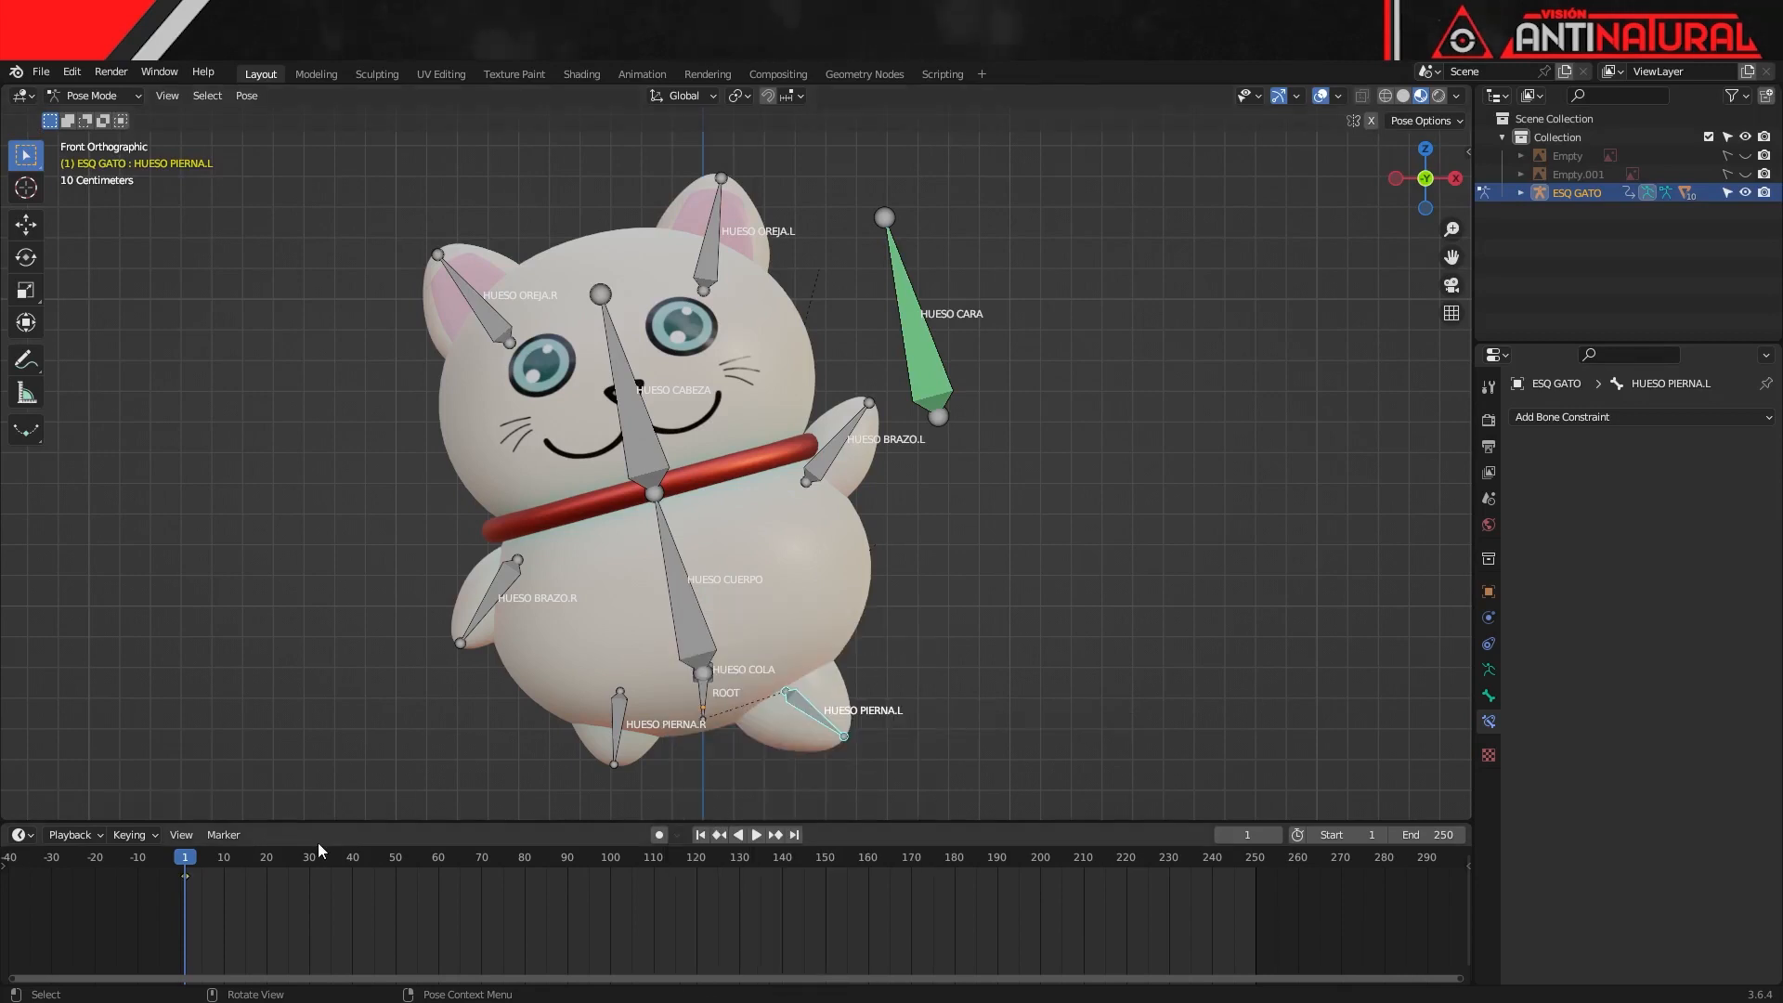
At frame 20, rotate HUESO PIERNA.L back inward and insert a Rotation keyframe
click(193, 859)
drag(193, 859, 267, 858)
key(r)
click(737, 798)
key(i)
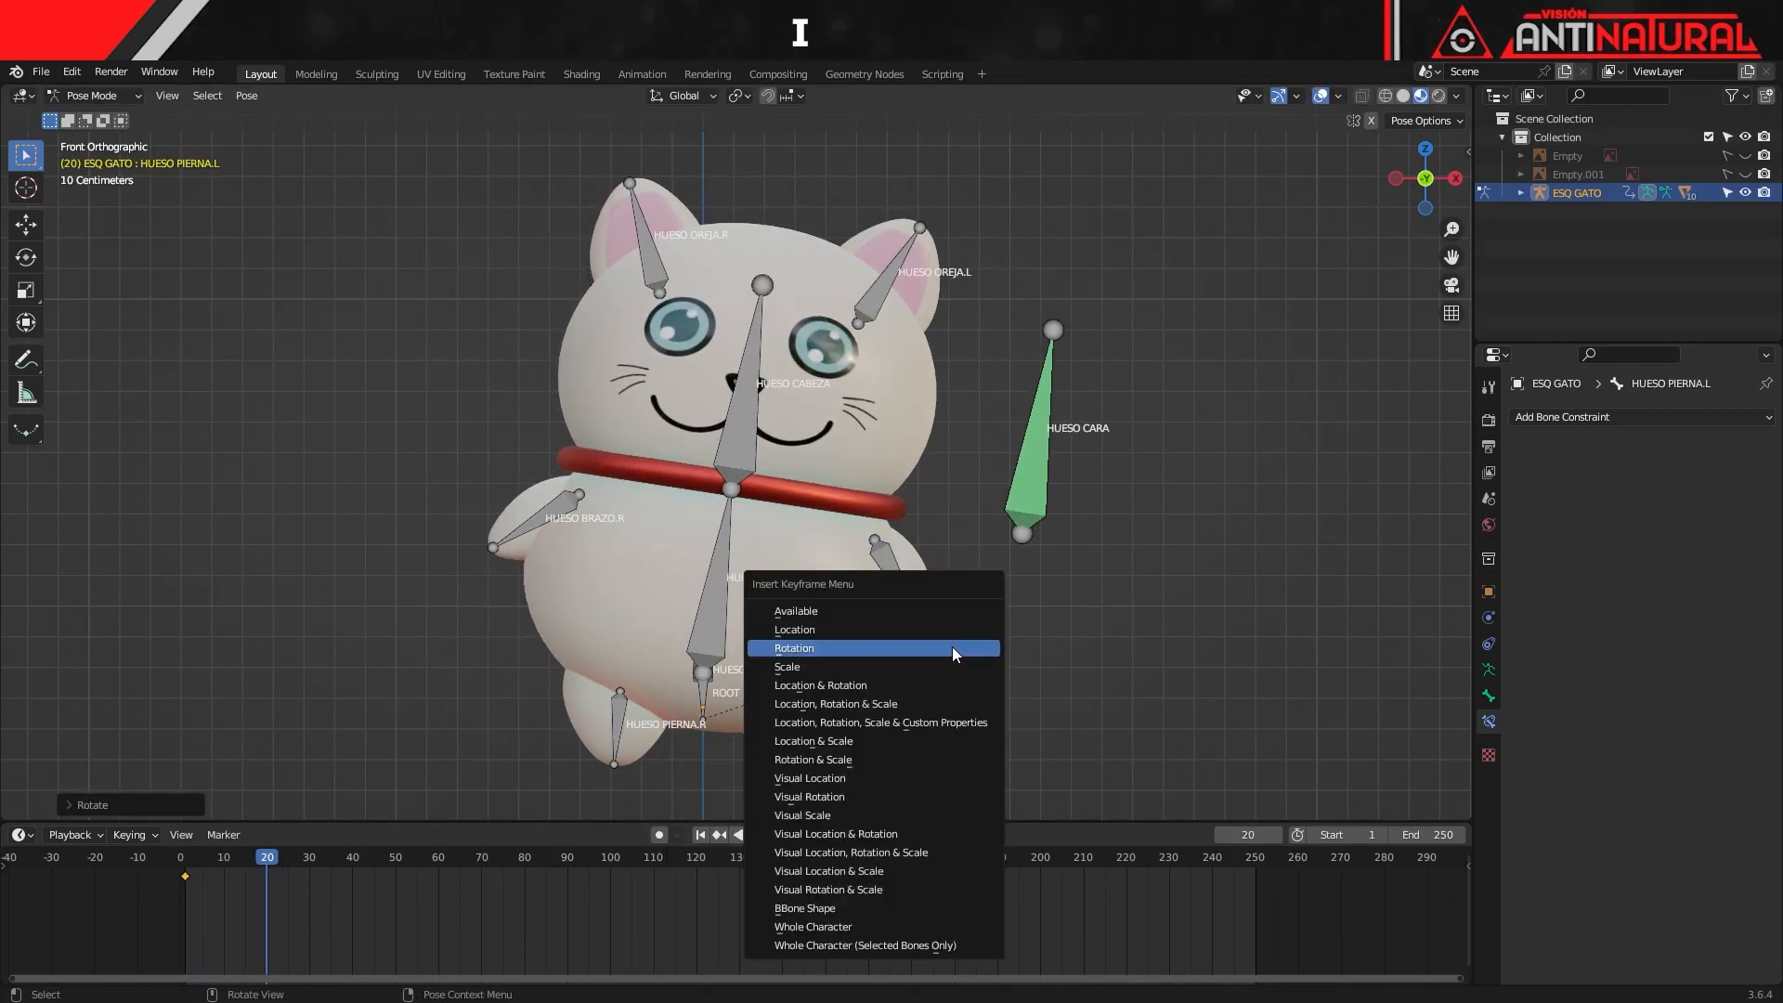
click(951, 647)
Duplicate the two HUESO PIERNA.L keyframes so the copies start at about frames 40 and 80, and play the animation
drag(275, 858, 176, 867)
key(shift+d)
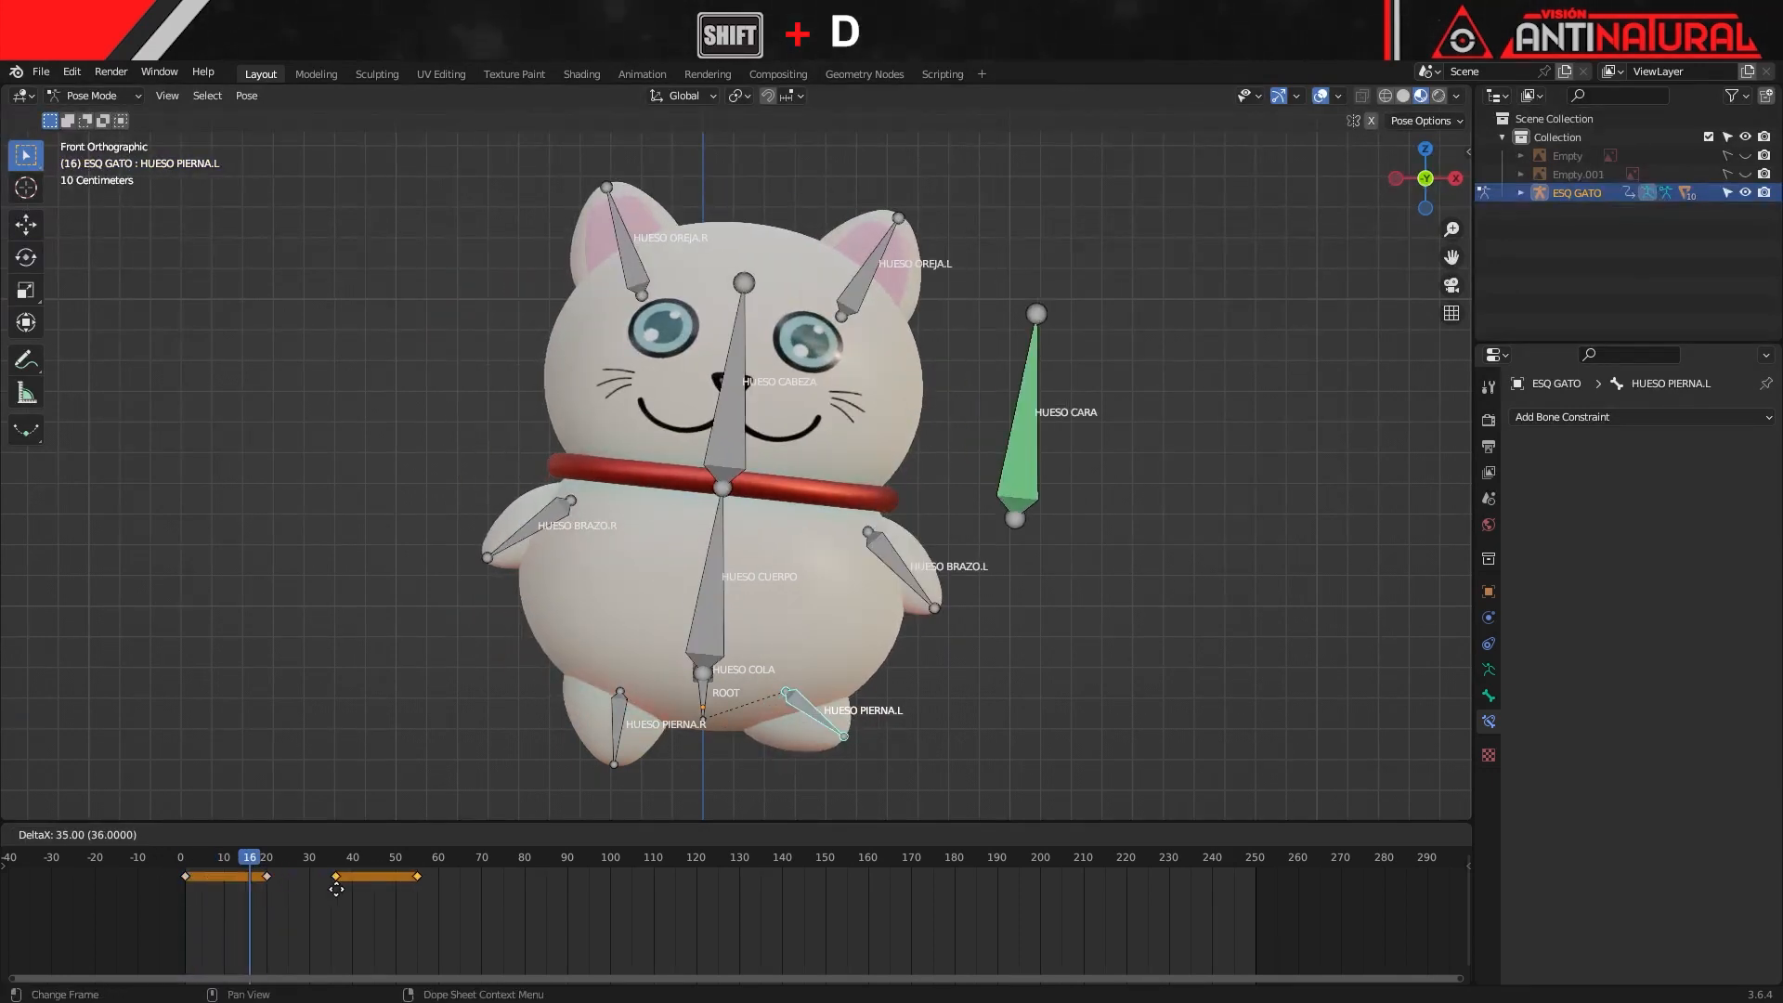
click(349, 887)
key(shift+d)
click(564, 907)
click(183, 860)
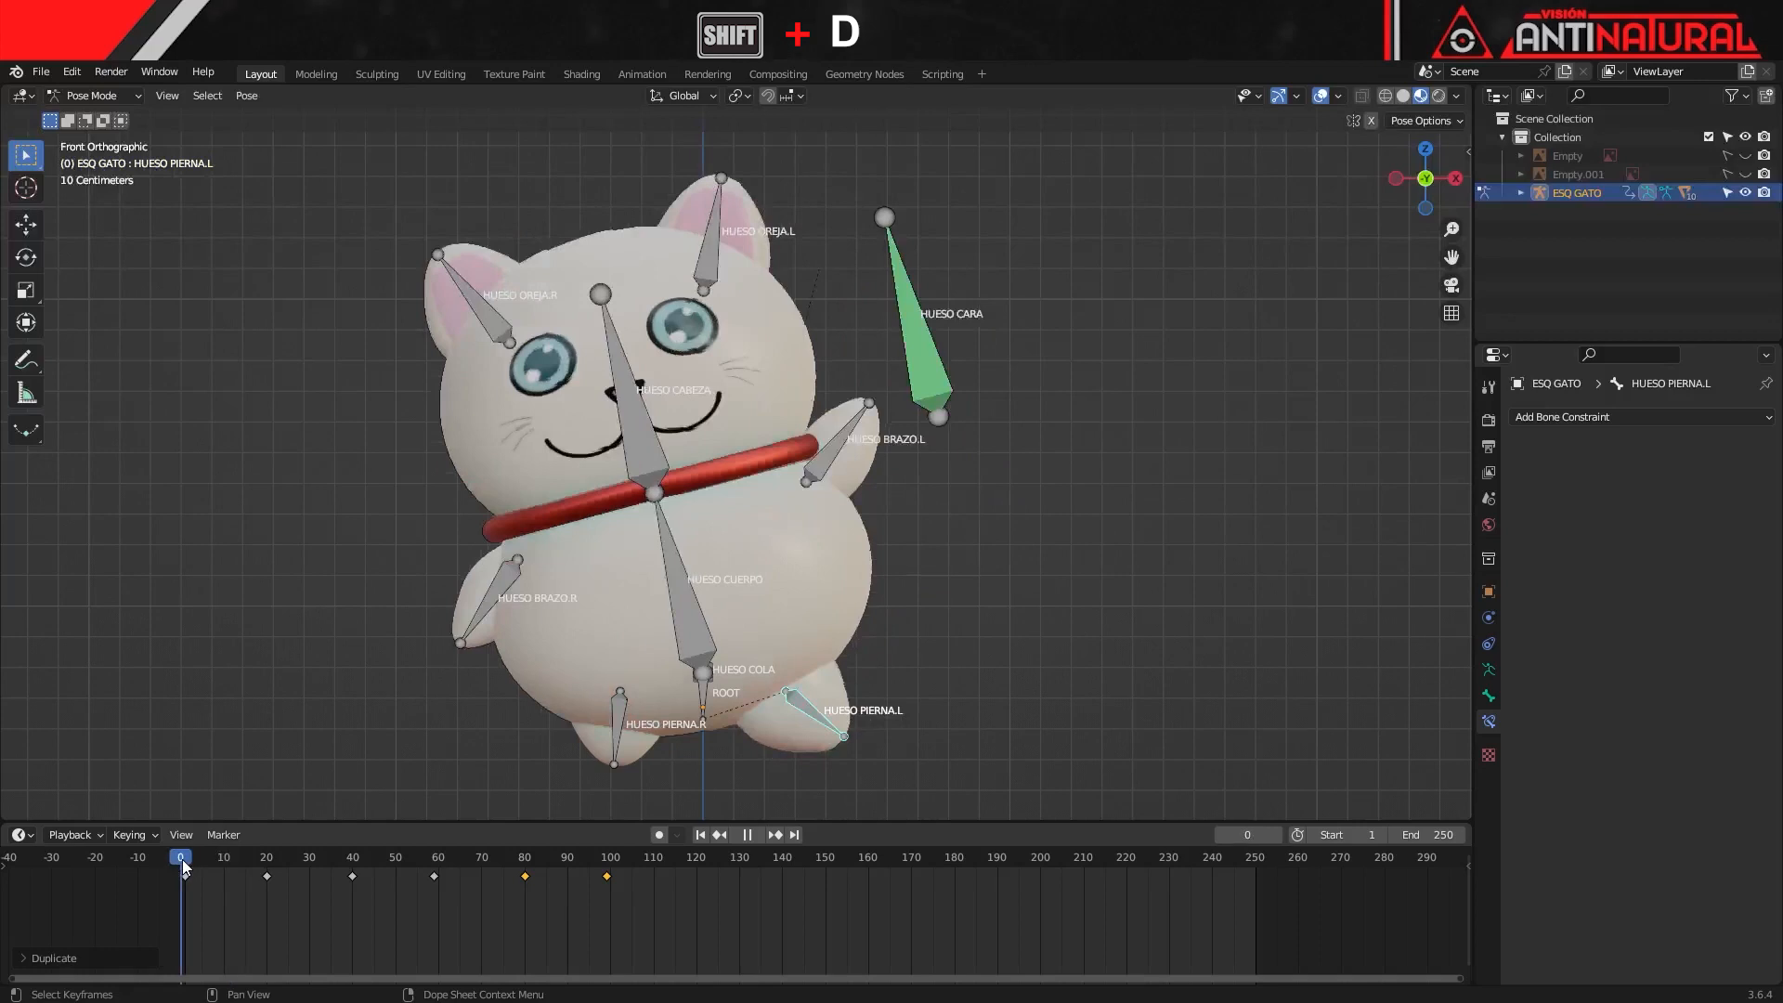
key(space)
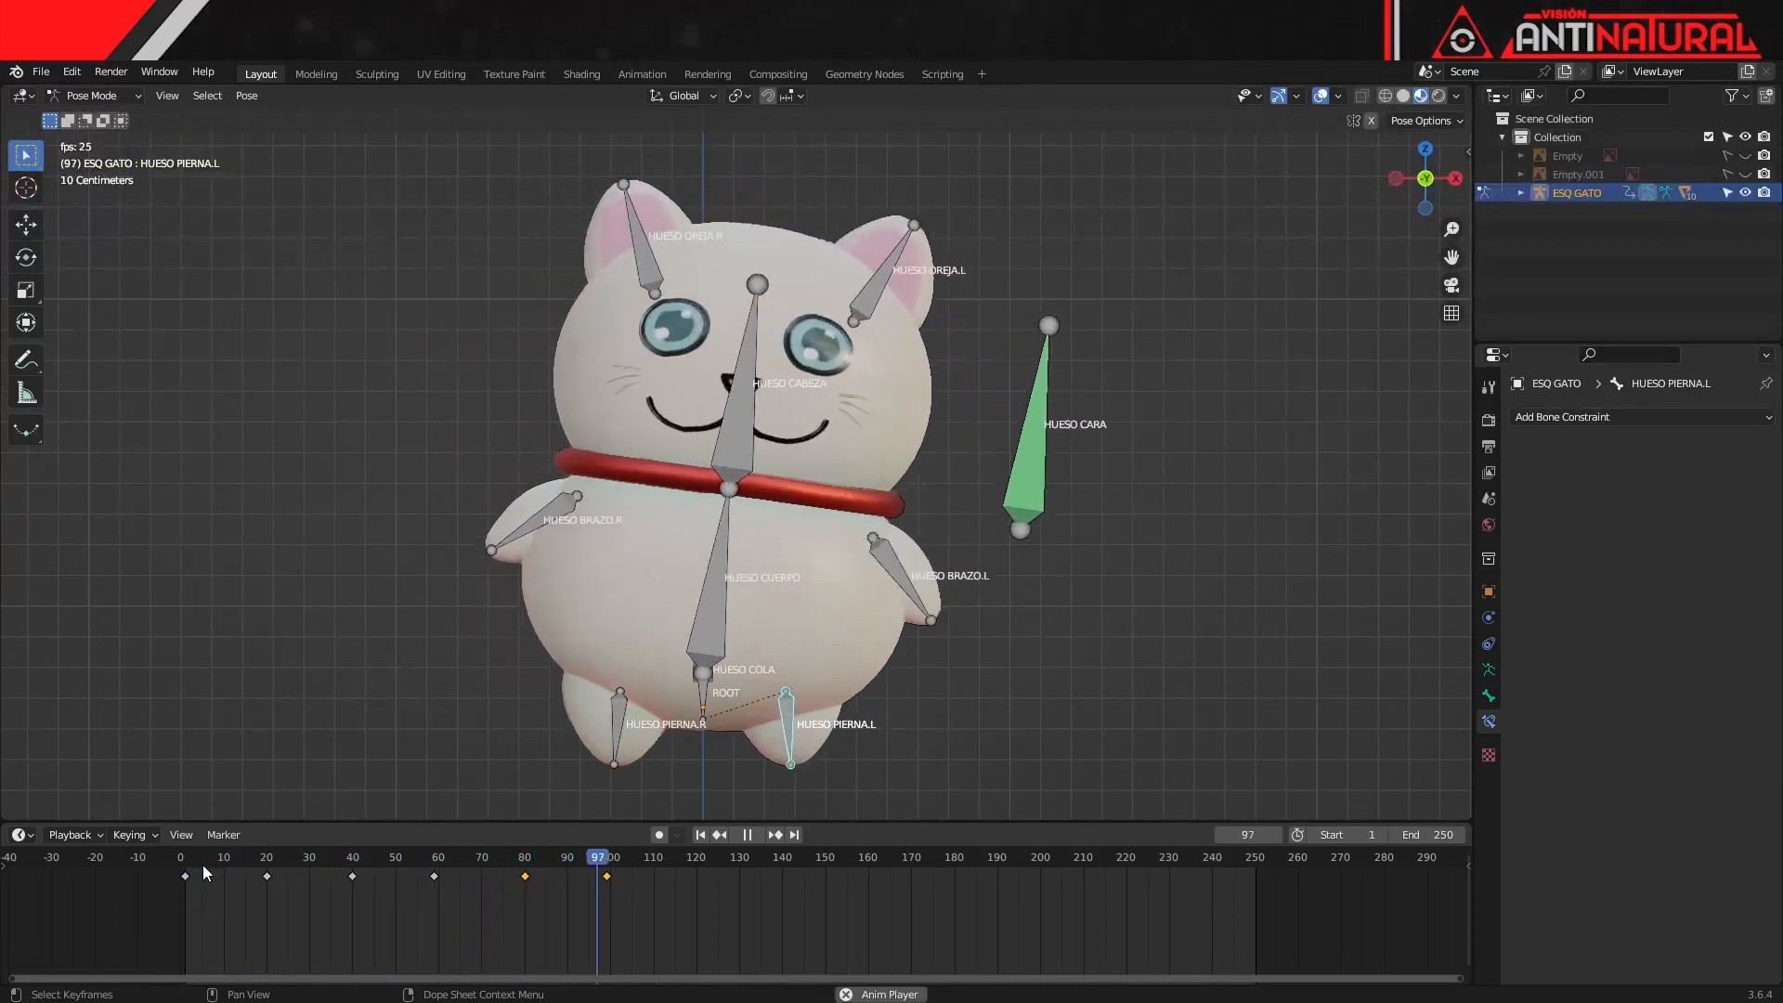
key(space)
drag(192, 856, 184, 860)
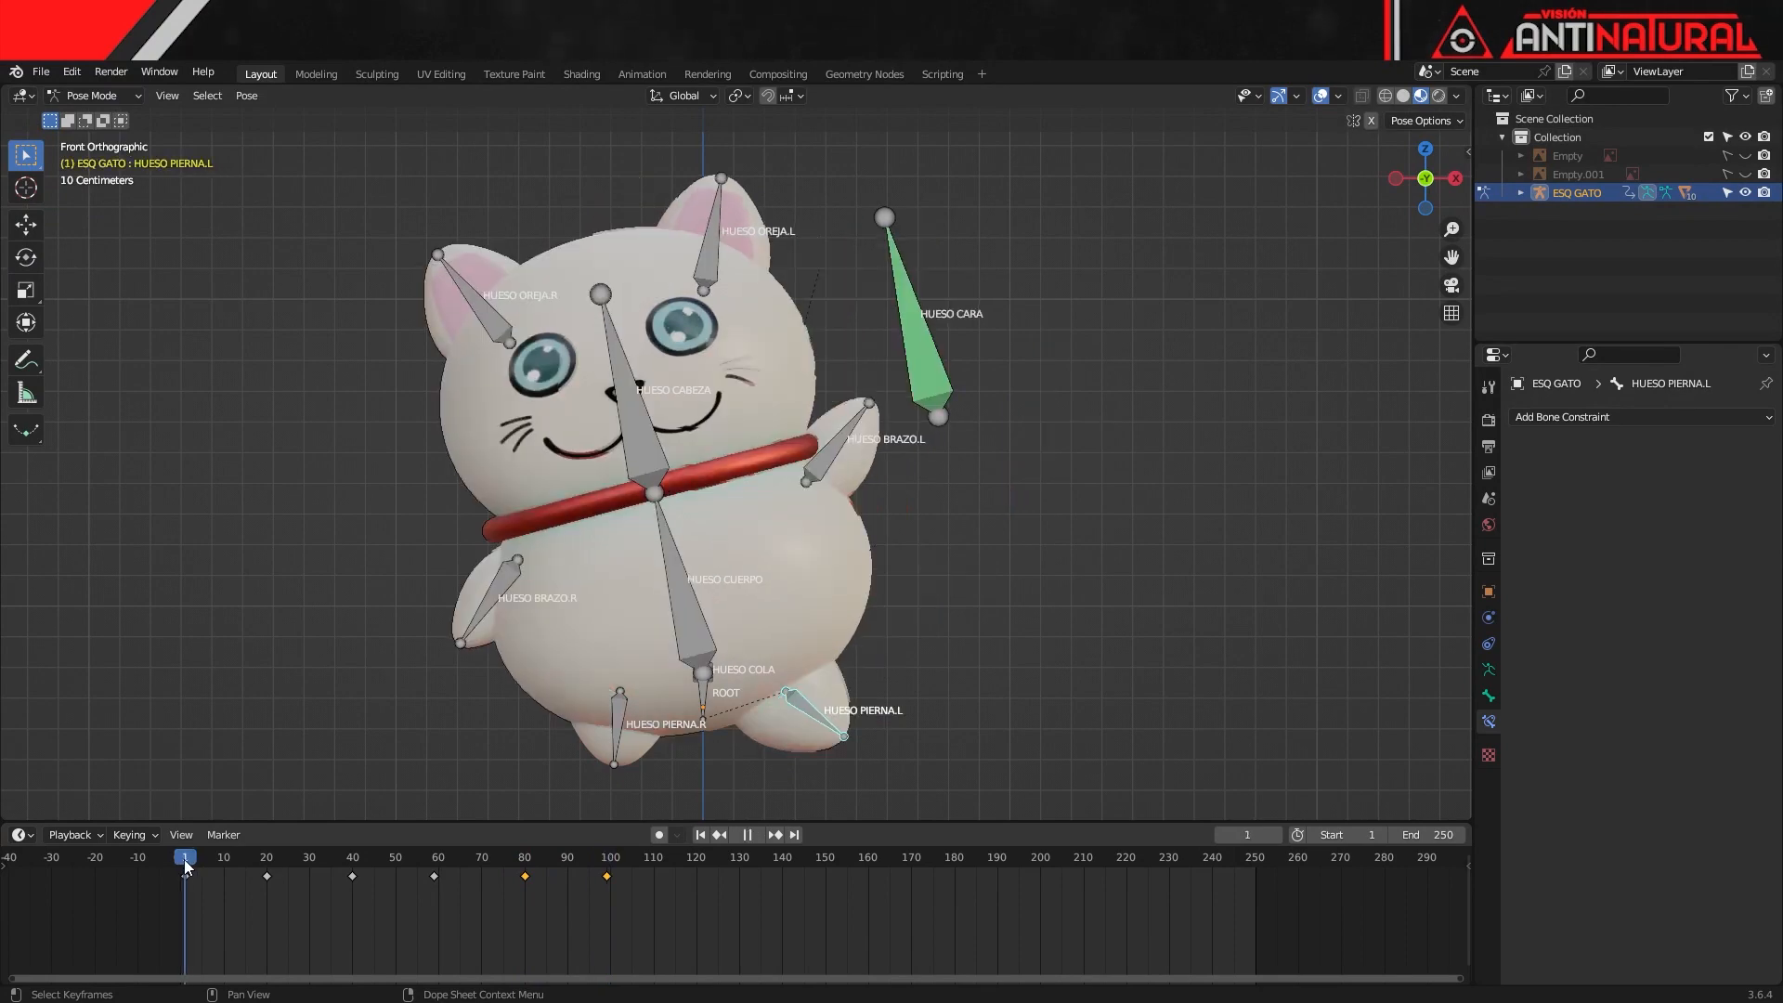
At frame 1, select both ear bones, HUESO OREJA.L and HUESO OREJA.R, and keyframe their pose
shift+middle_drag(481, 355, 448, 427)
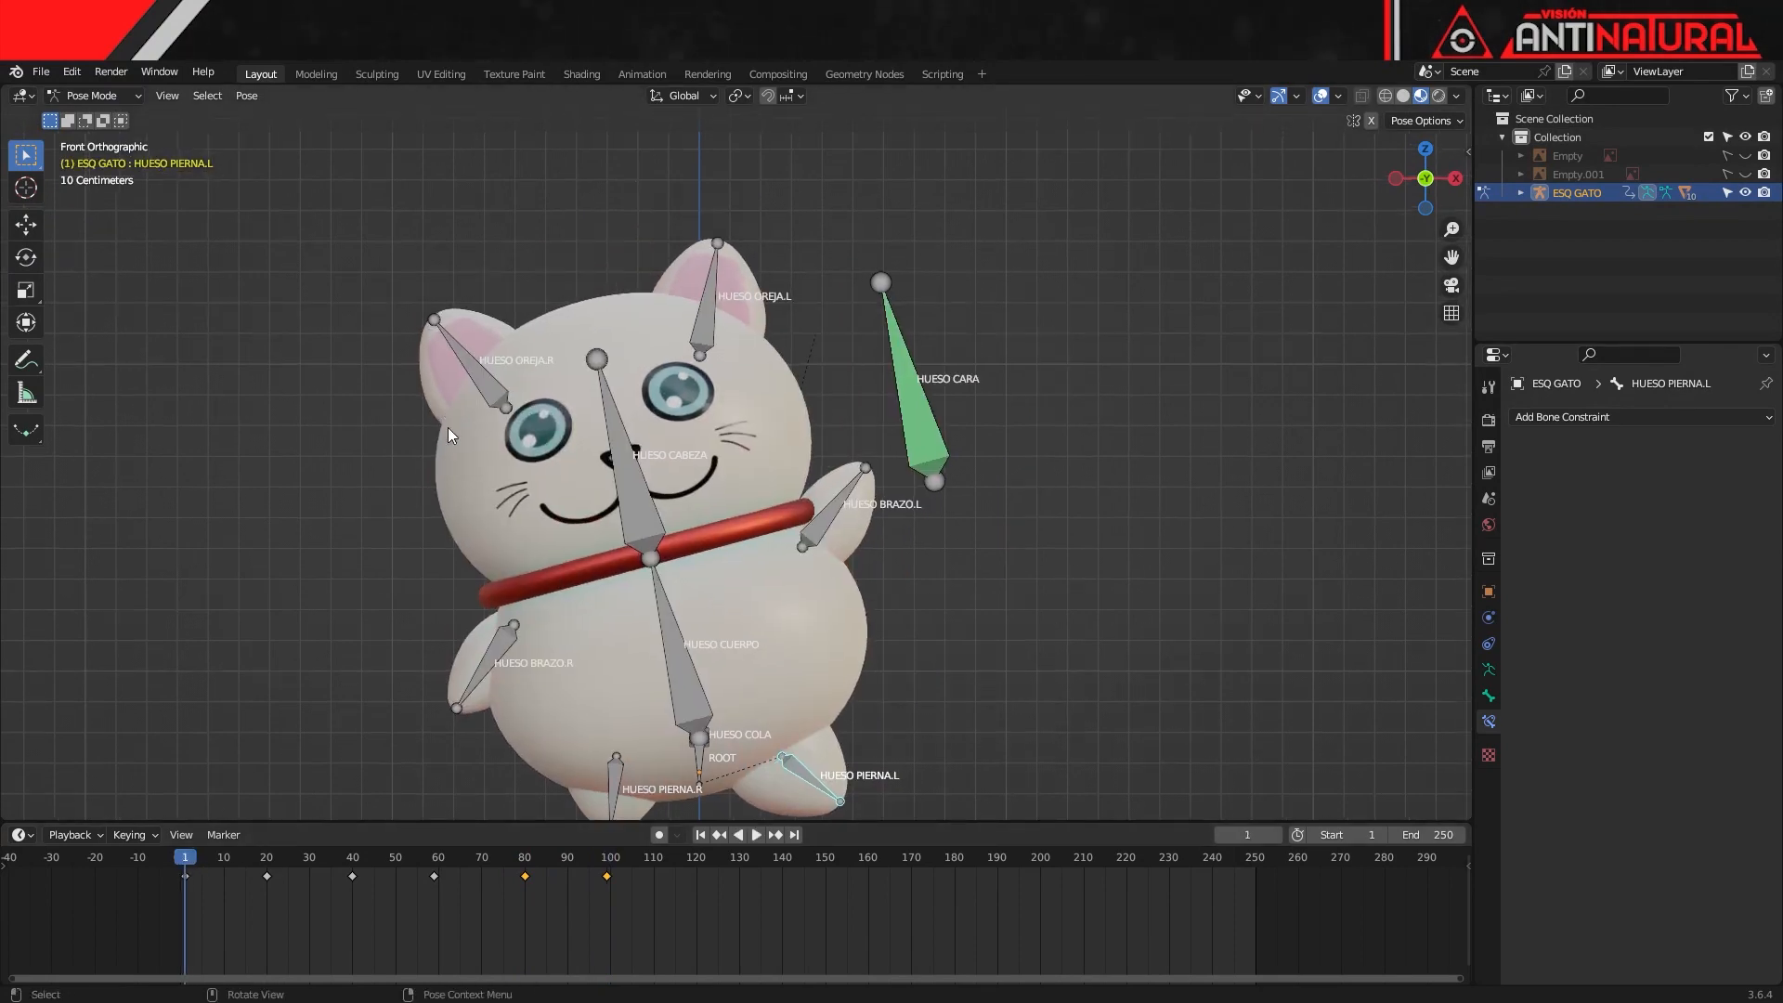
shift+click(706, 320)
key(i)
click(771, 287)
At frame 20, rotate HUESO OREJA.R and HUESO OREJA.L outward, and keyframe both ear bones
click(483, 371)
drag(247, 860, 268, 860)
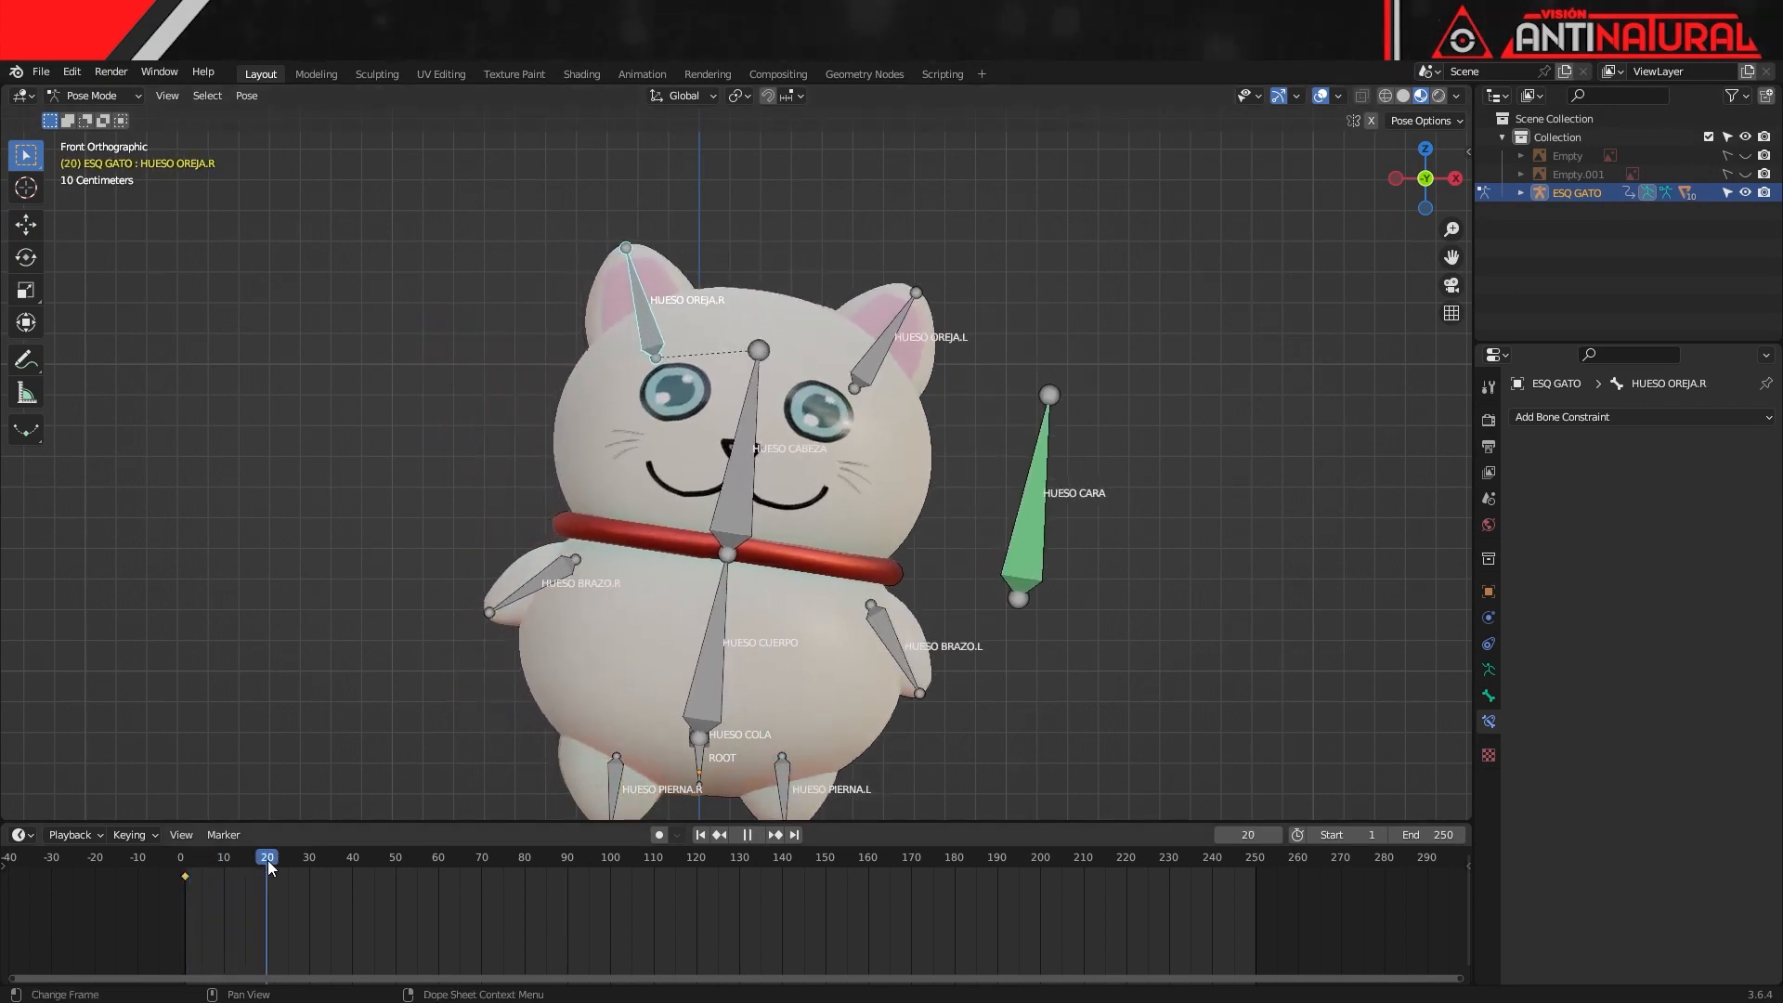
key(r)
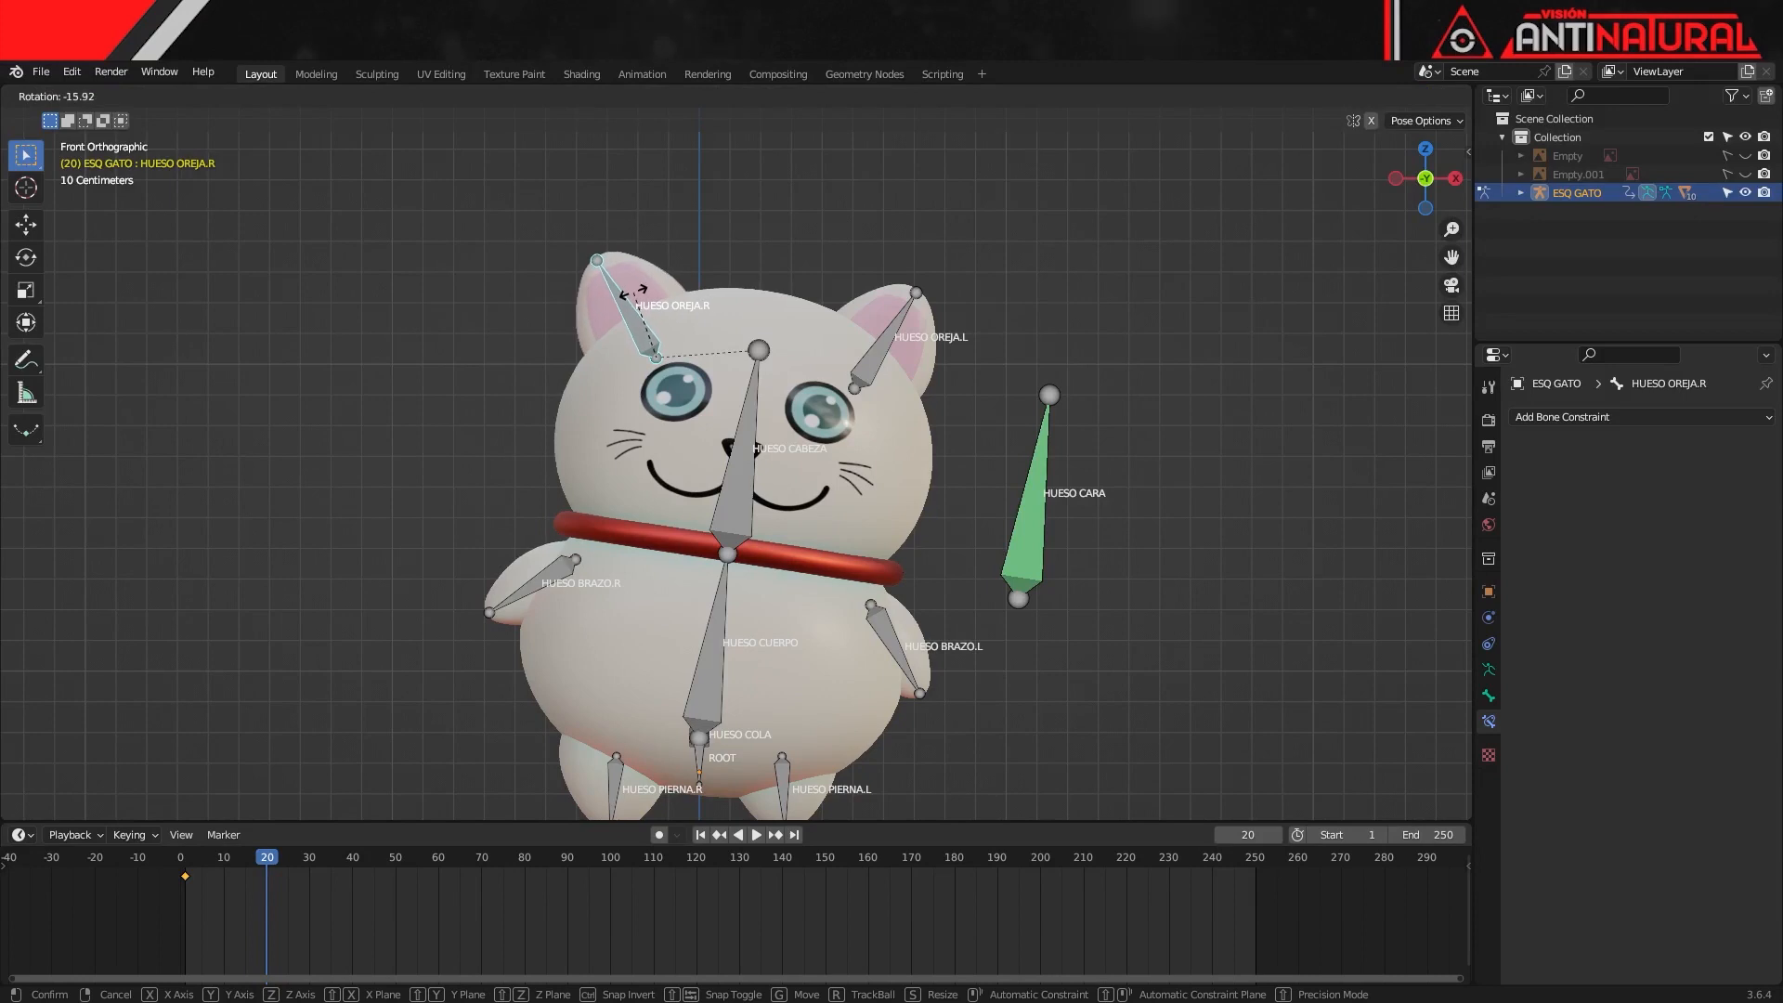
click(617, 299)
click(894, 334)
key(r)
click(913, 359)
shift+click(624, 330)
key(i)
click(955, 270)
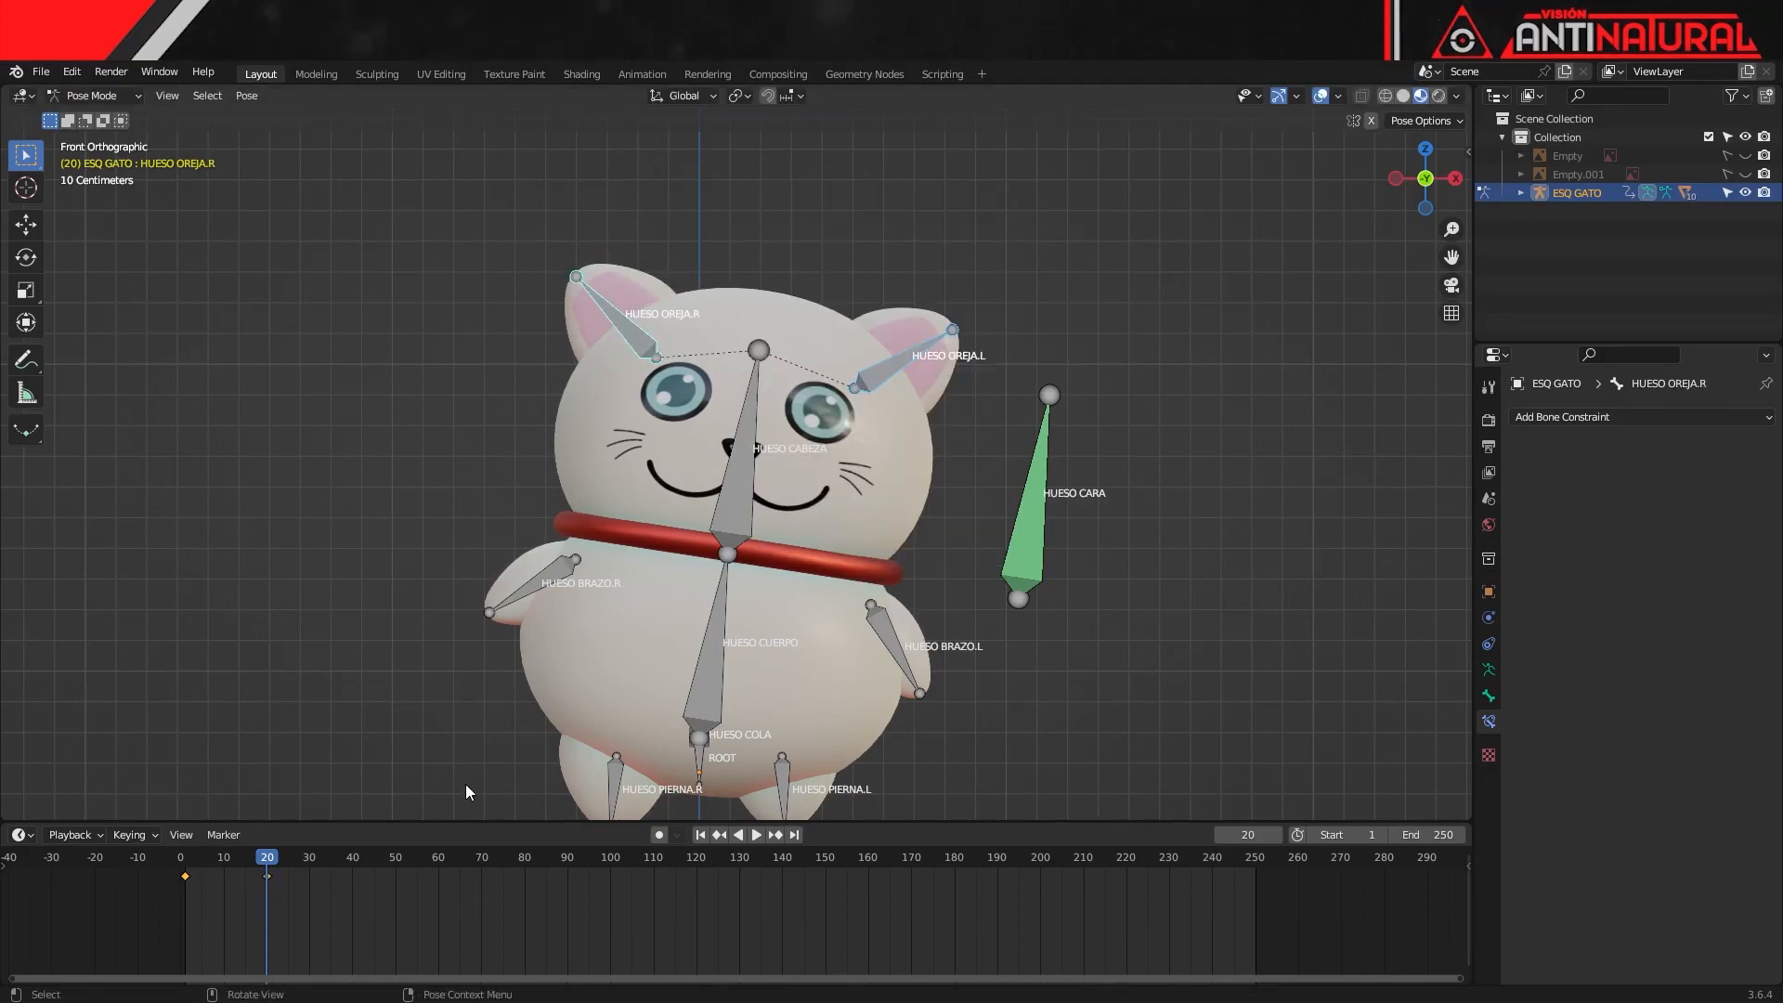
Duplicate the ear bones' two keyframe columns so the copies start at about frames 40 and 81
drag(269, 862, 176, 858)
key(shift+d)
click(338, 892)
key(shift+d)
click(511, 904)
Play the ear animation and save the file
key(space)
key(space)
key(ctrl+s)
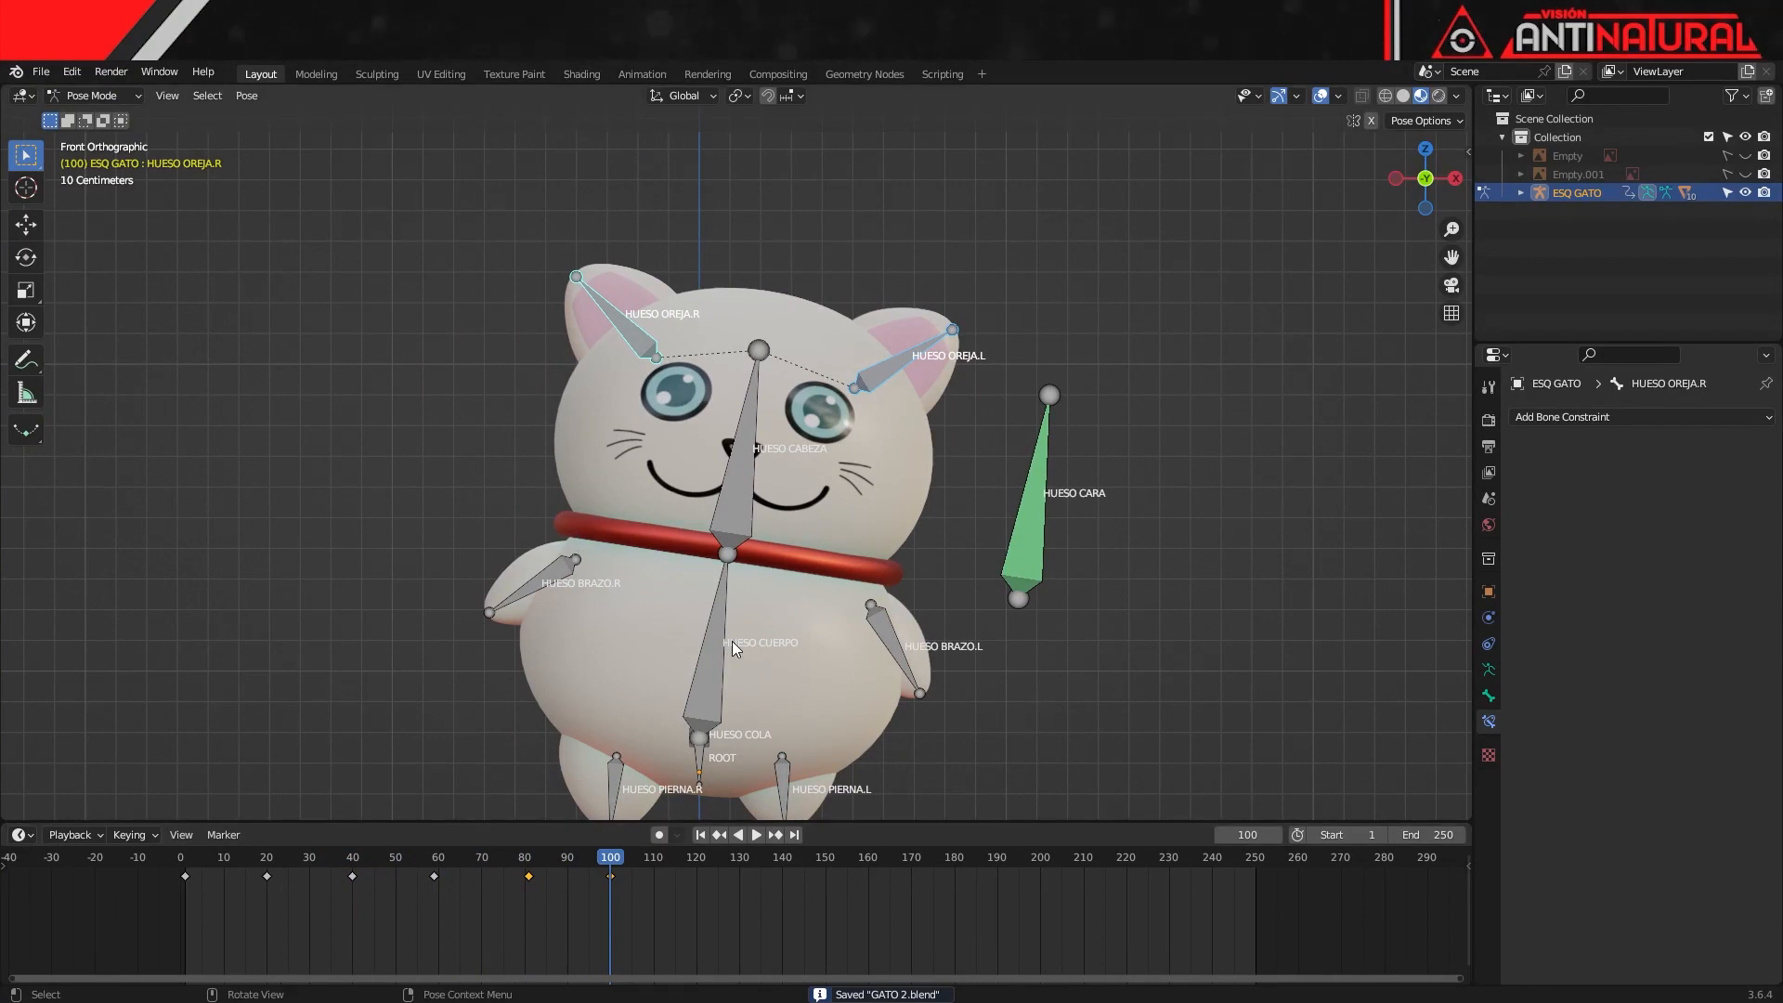
shift+middle_drag(766, 616, 765, 550)
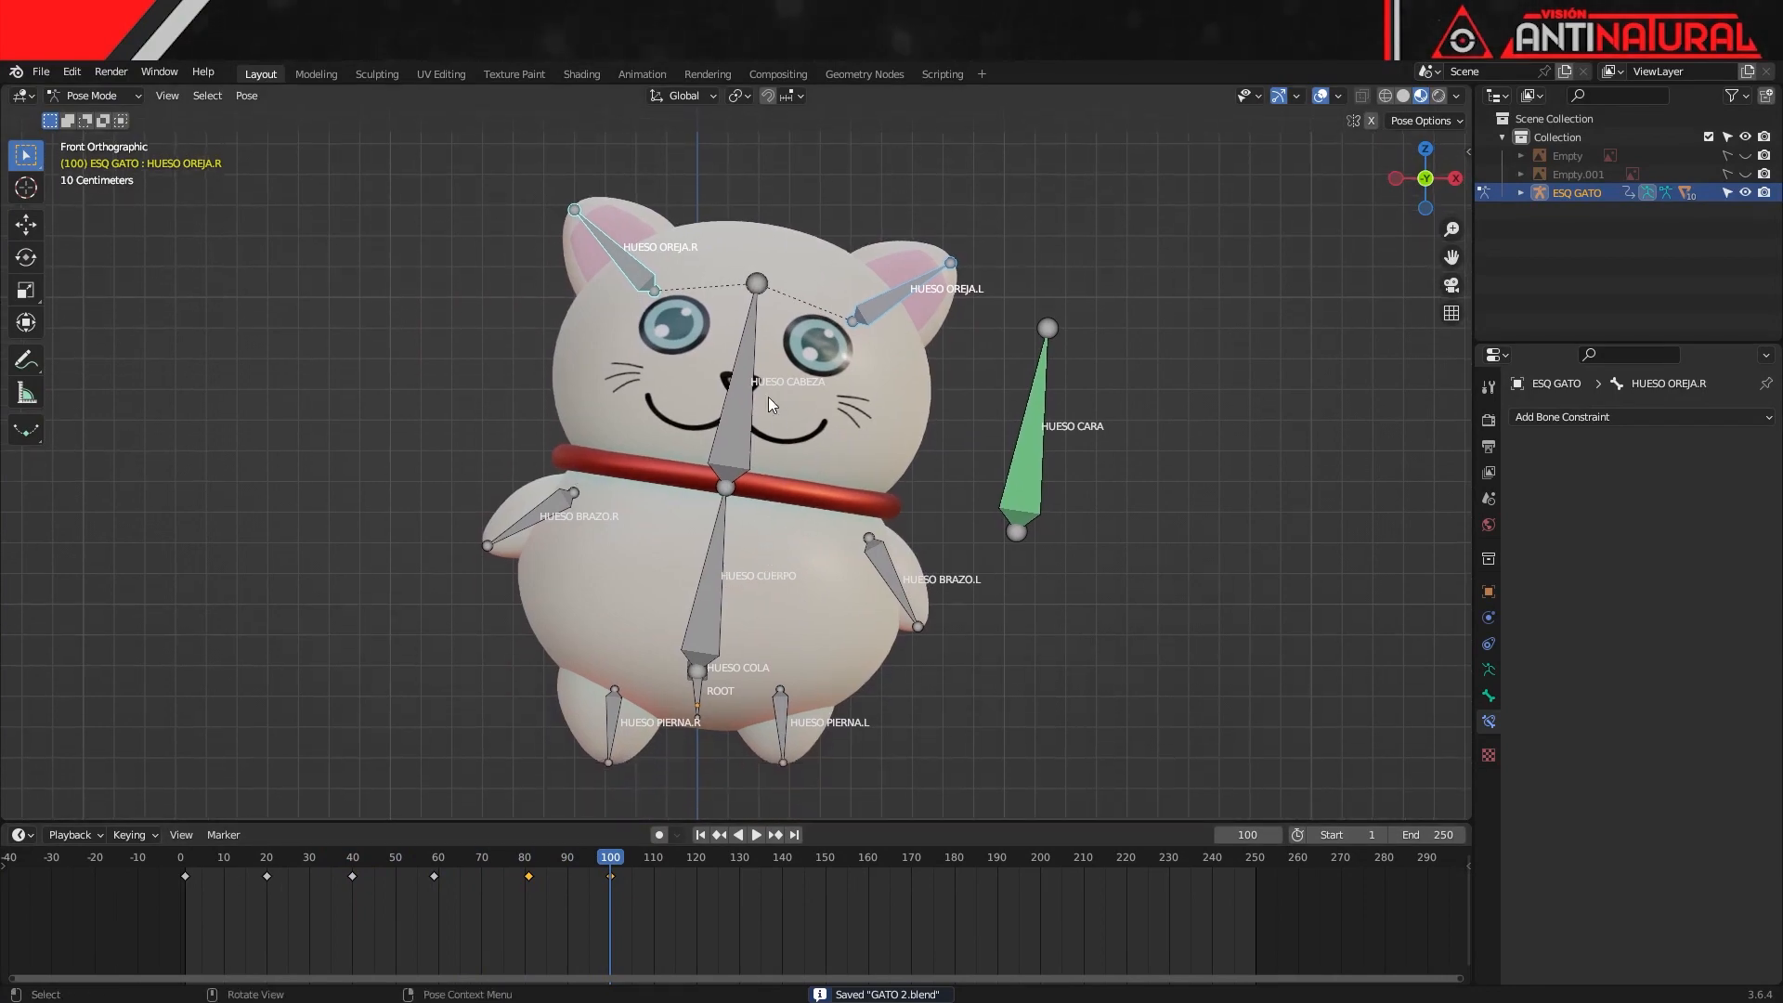
Return to frame 1, select HUESO CARA, and insert a Location keyframe
drag(269, 859, 186, 858)
key(space)
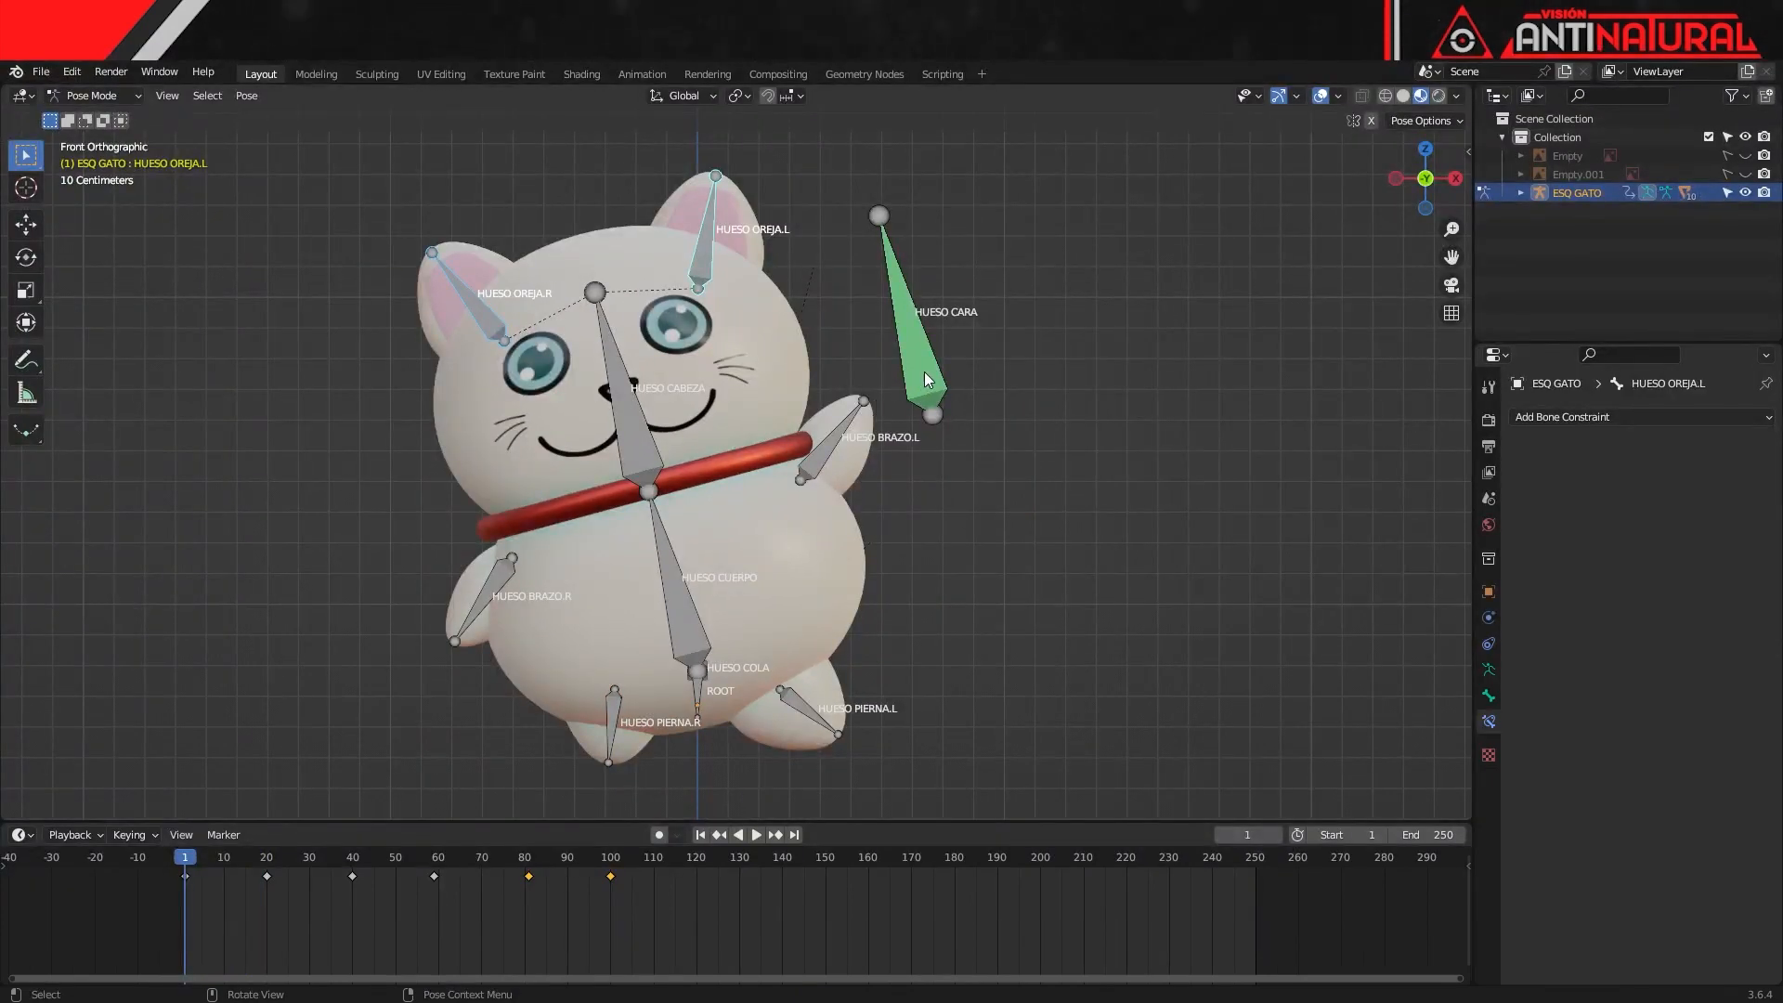
click(924, 372)
key(i)
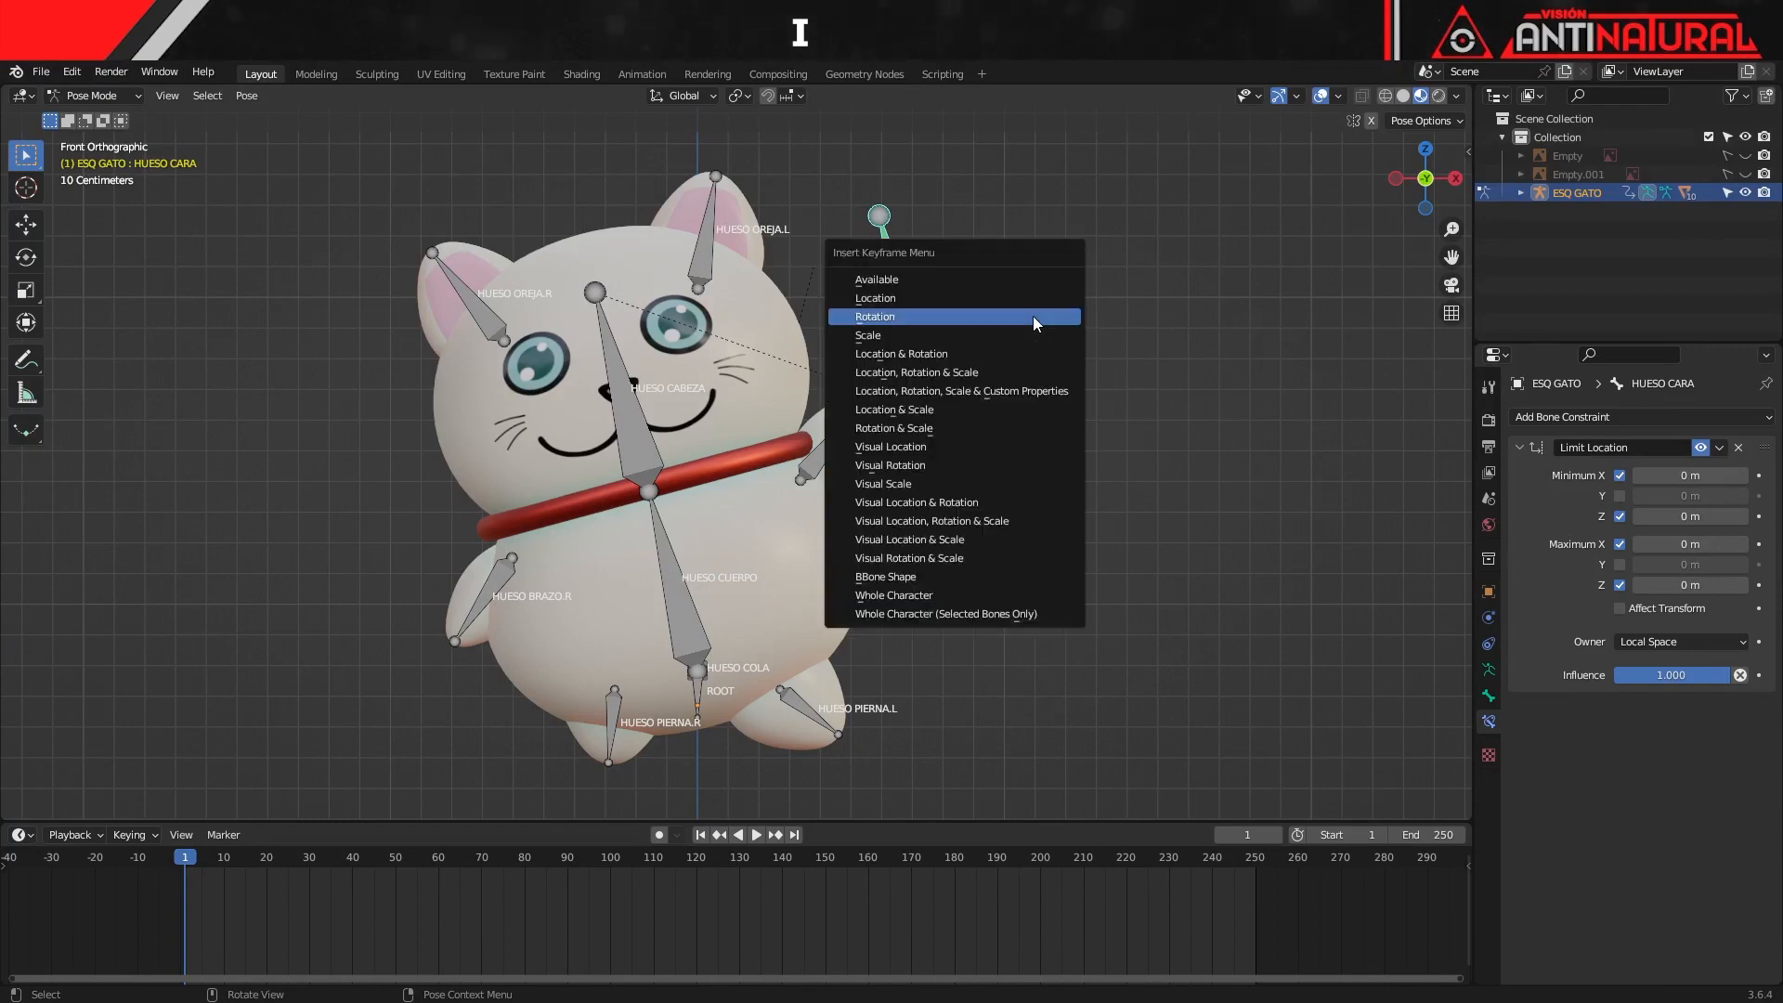
click(970, 302)
At frame 20, move HUESO CARA up to the smiling face with closed eyes, and keyframe its location
drag(201, 868, 265, 871)
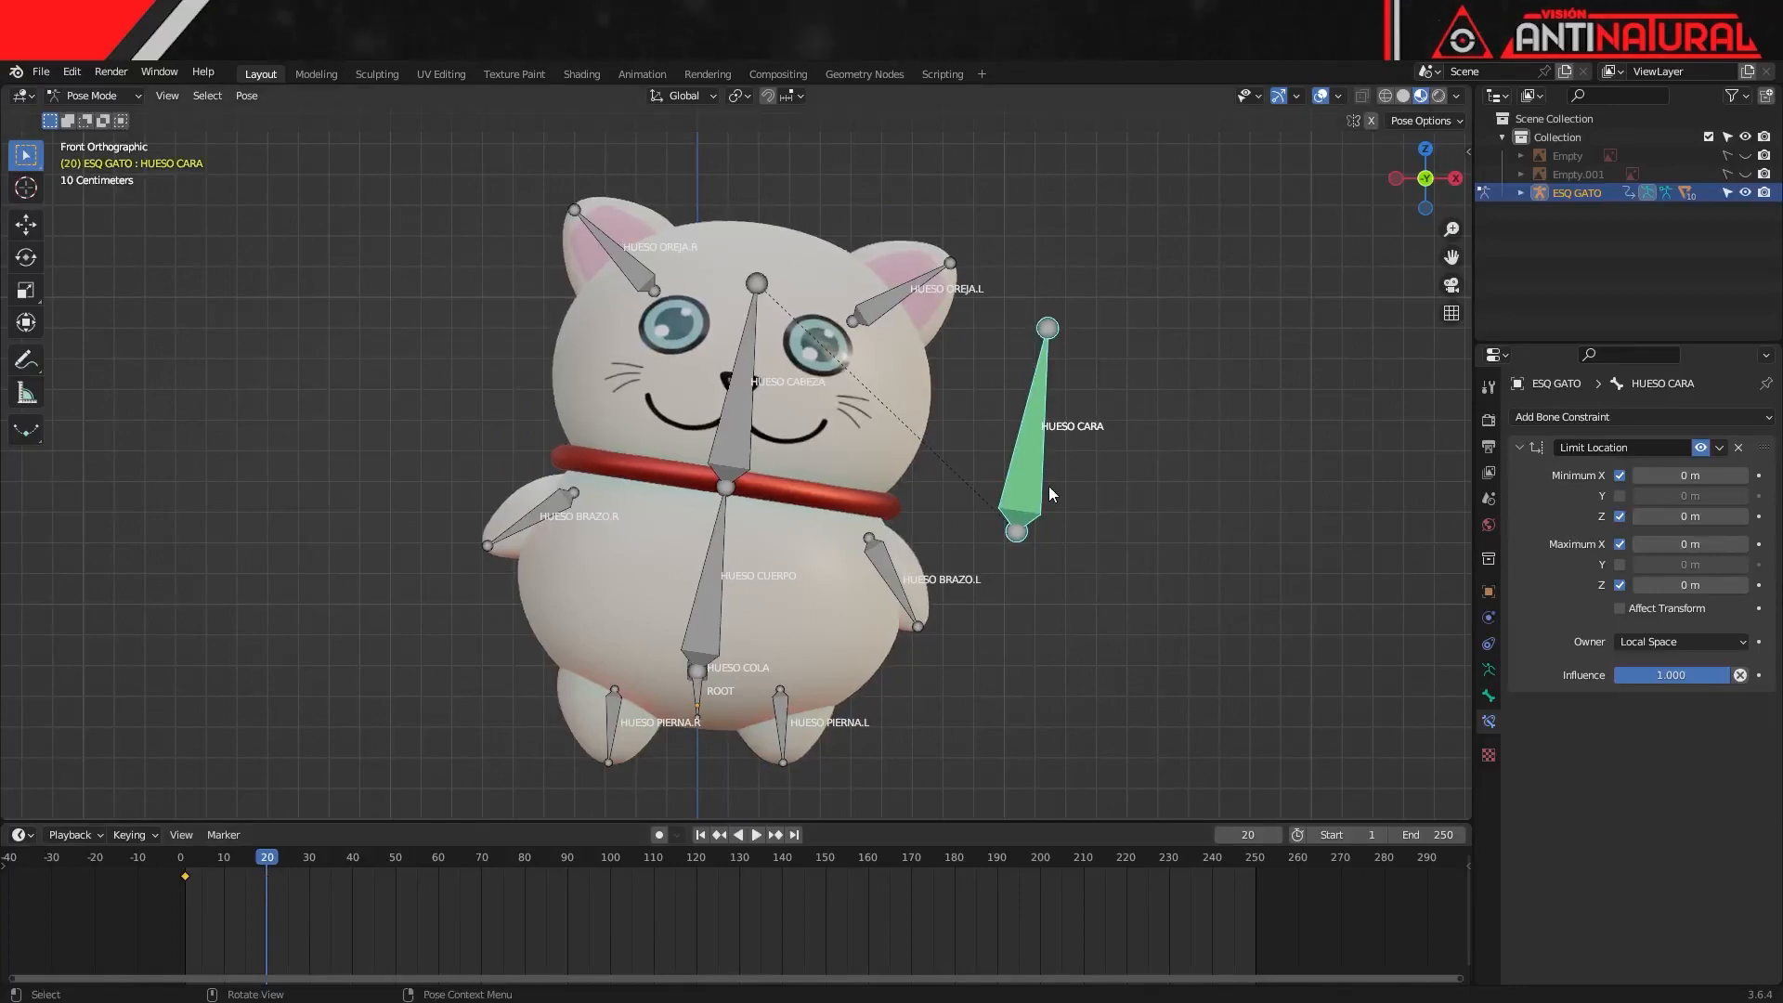
key(g)
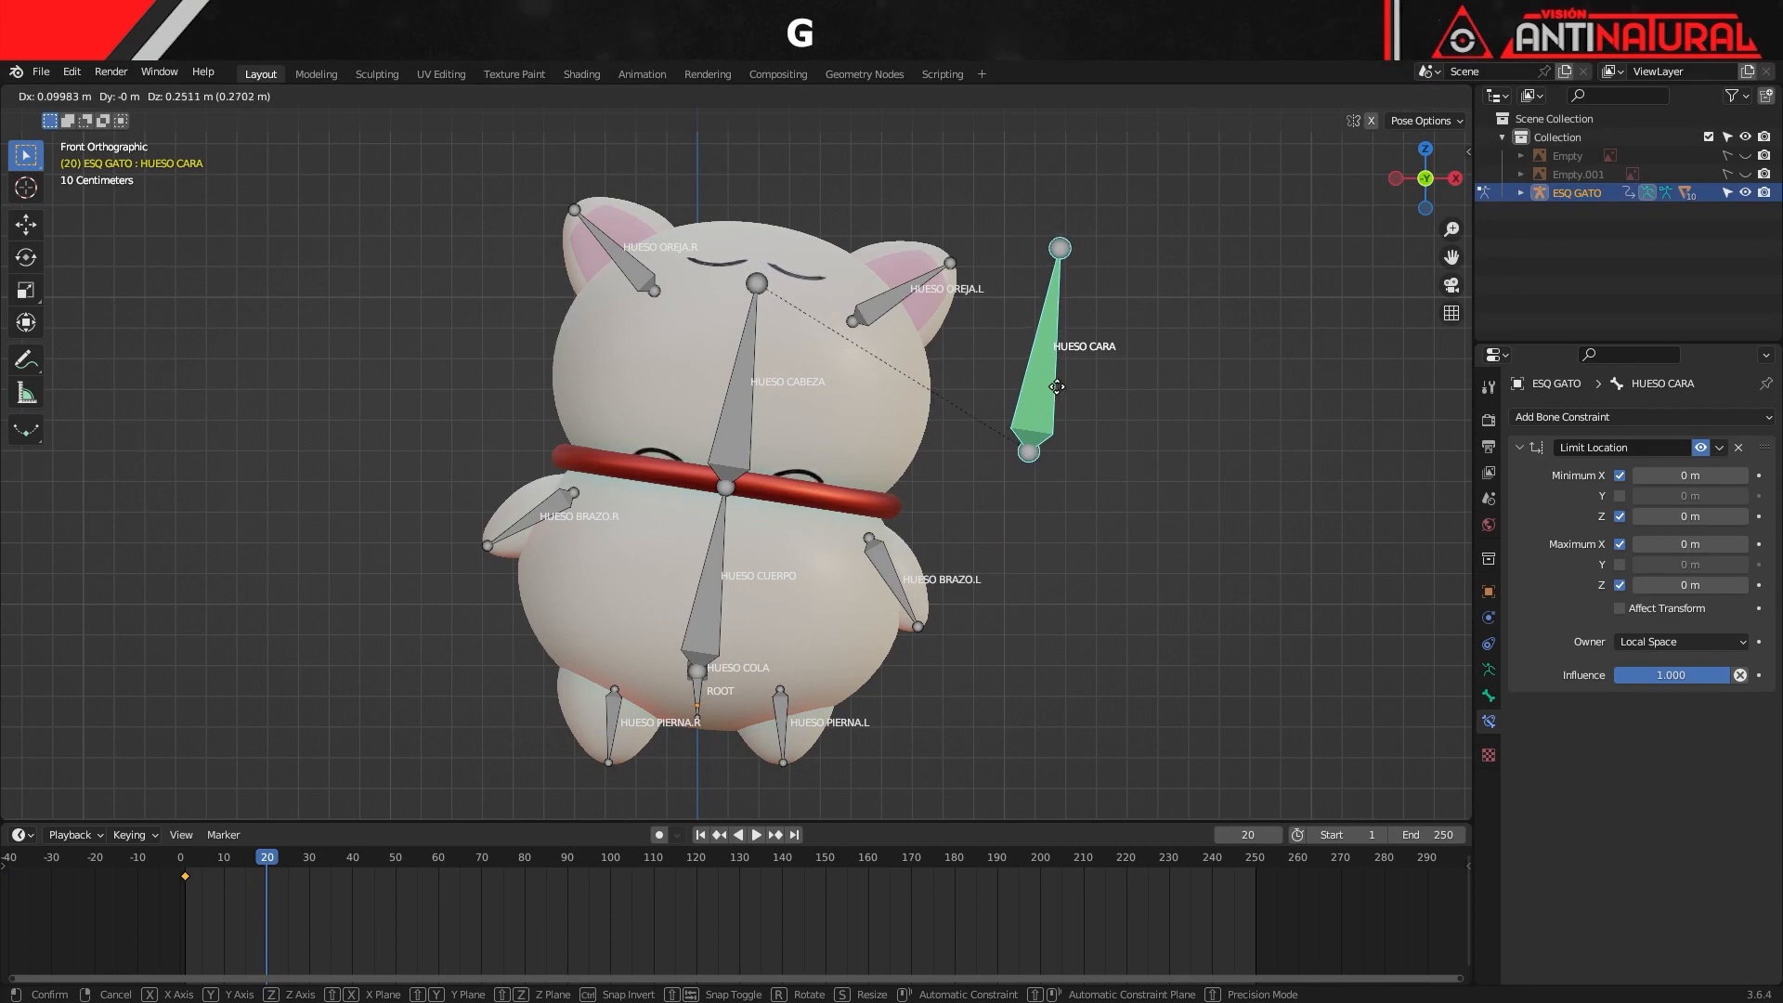
click(1085, 327)
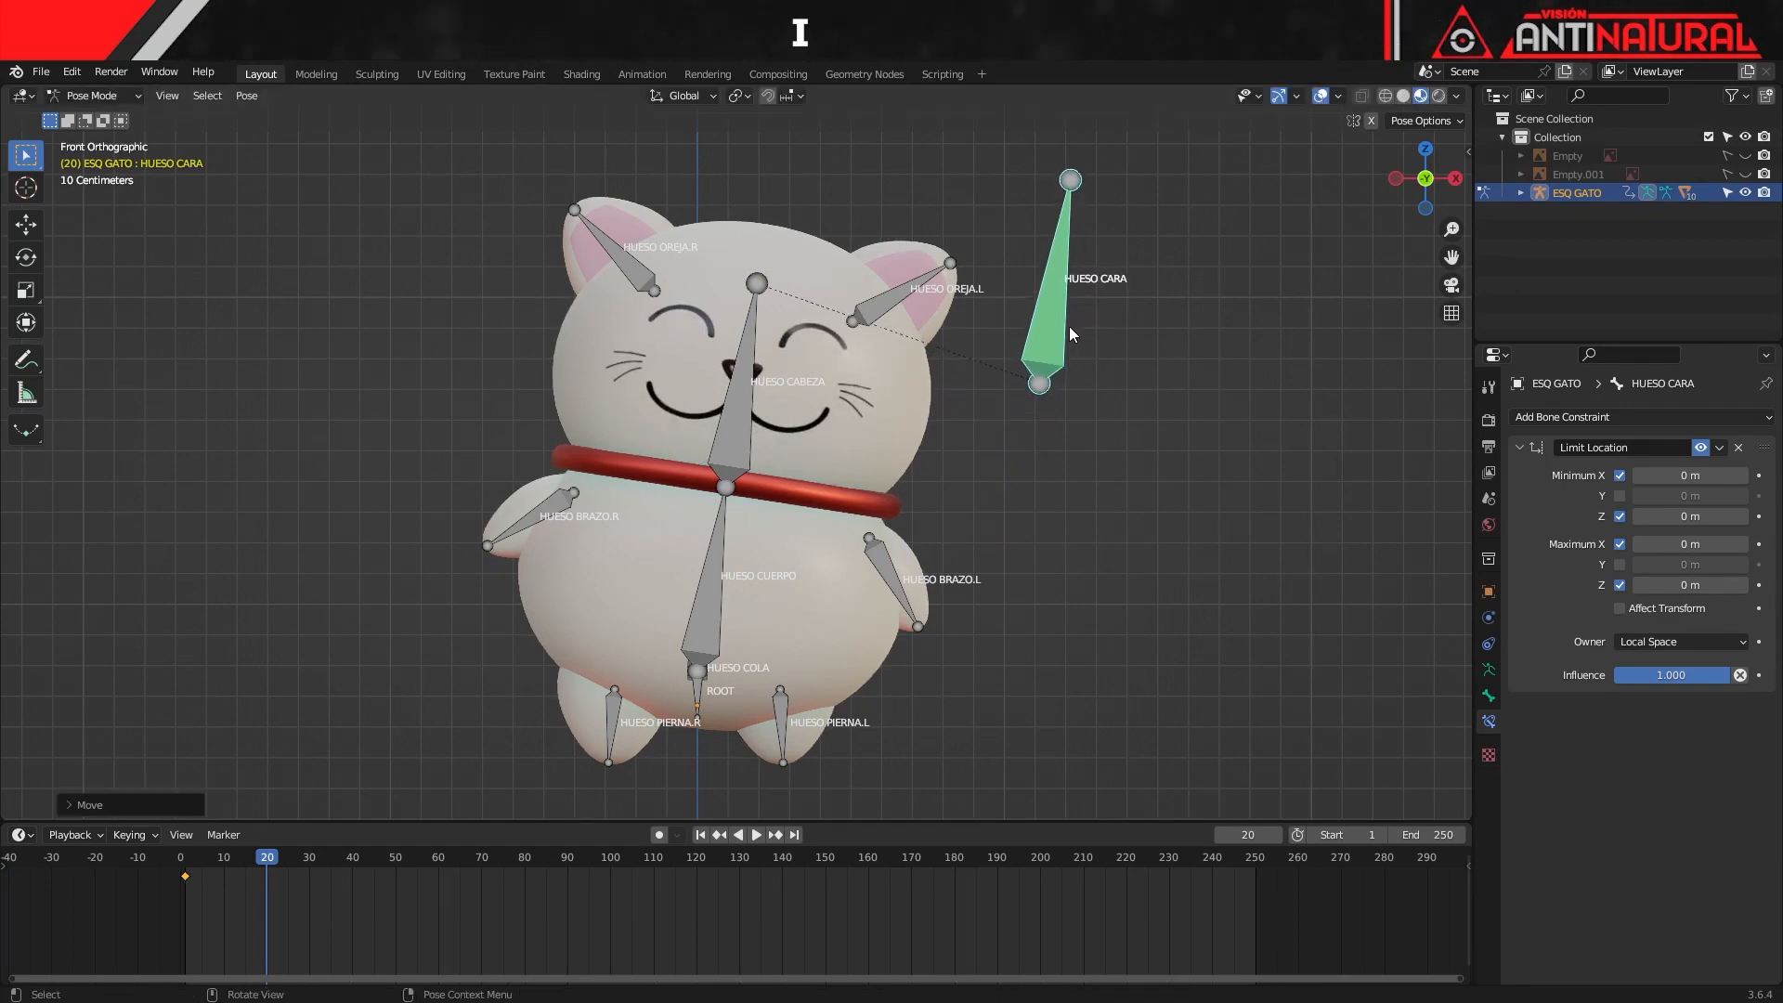
key(i)
click(1068, 327)
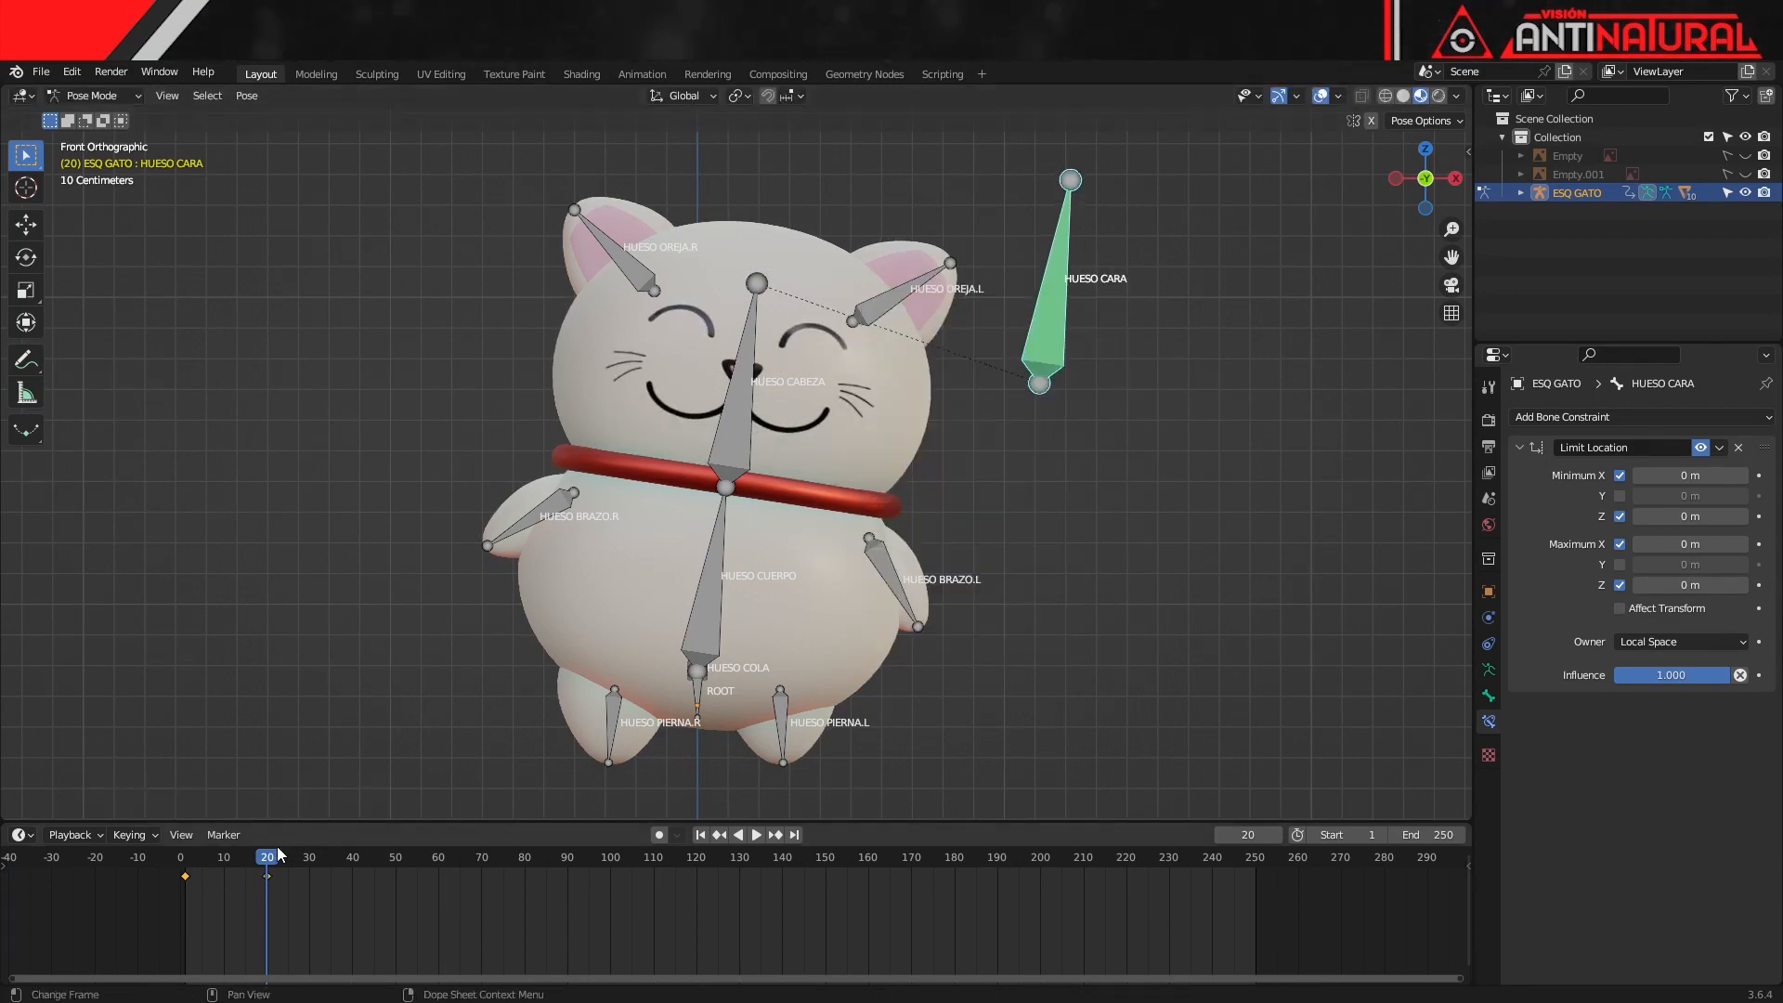
Select both HUESO CARA keyframes and set their interpolation mode to Constant
drag(267, 864, 208, 878)
drag(339, 922, 210, 884)
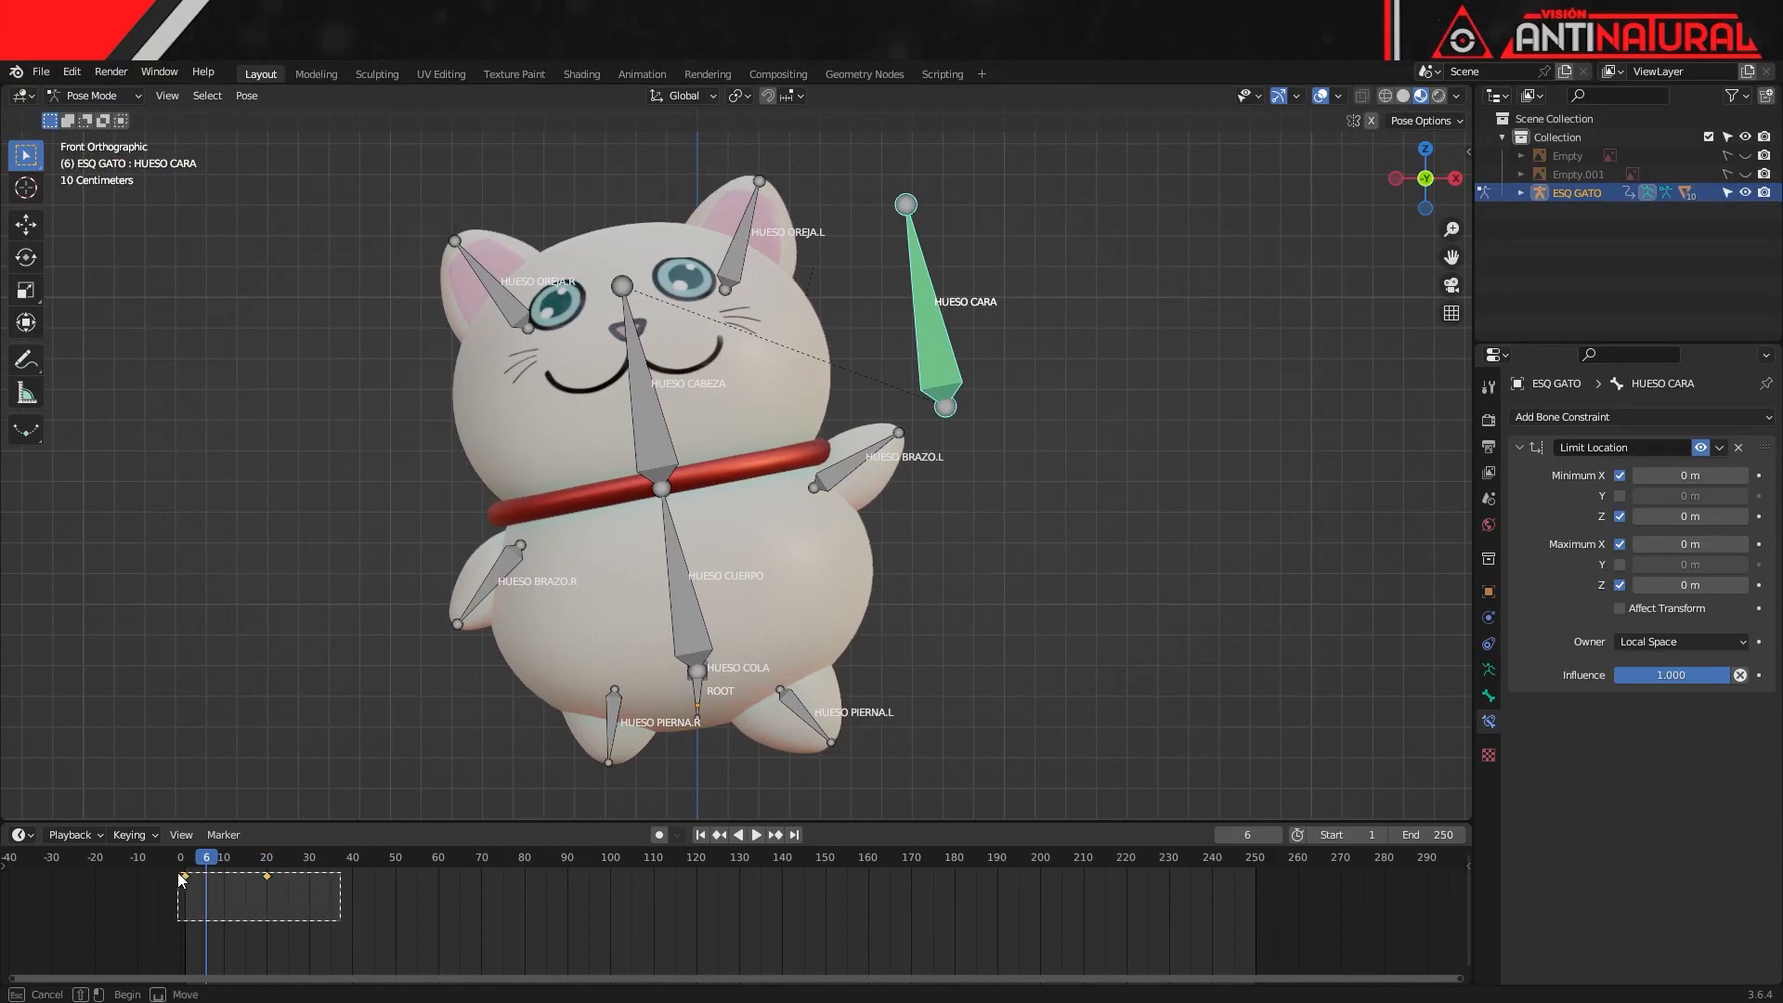
right_click(186, 879)
mouse_move(186, 877)
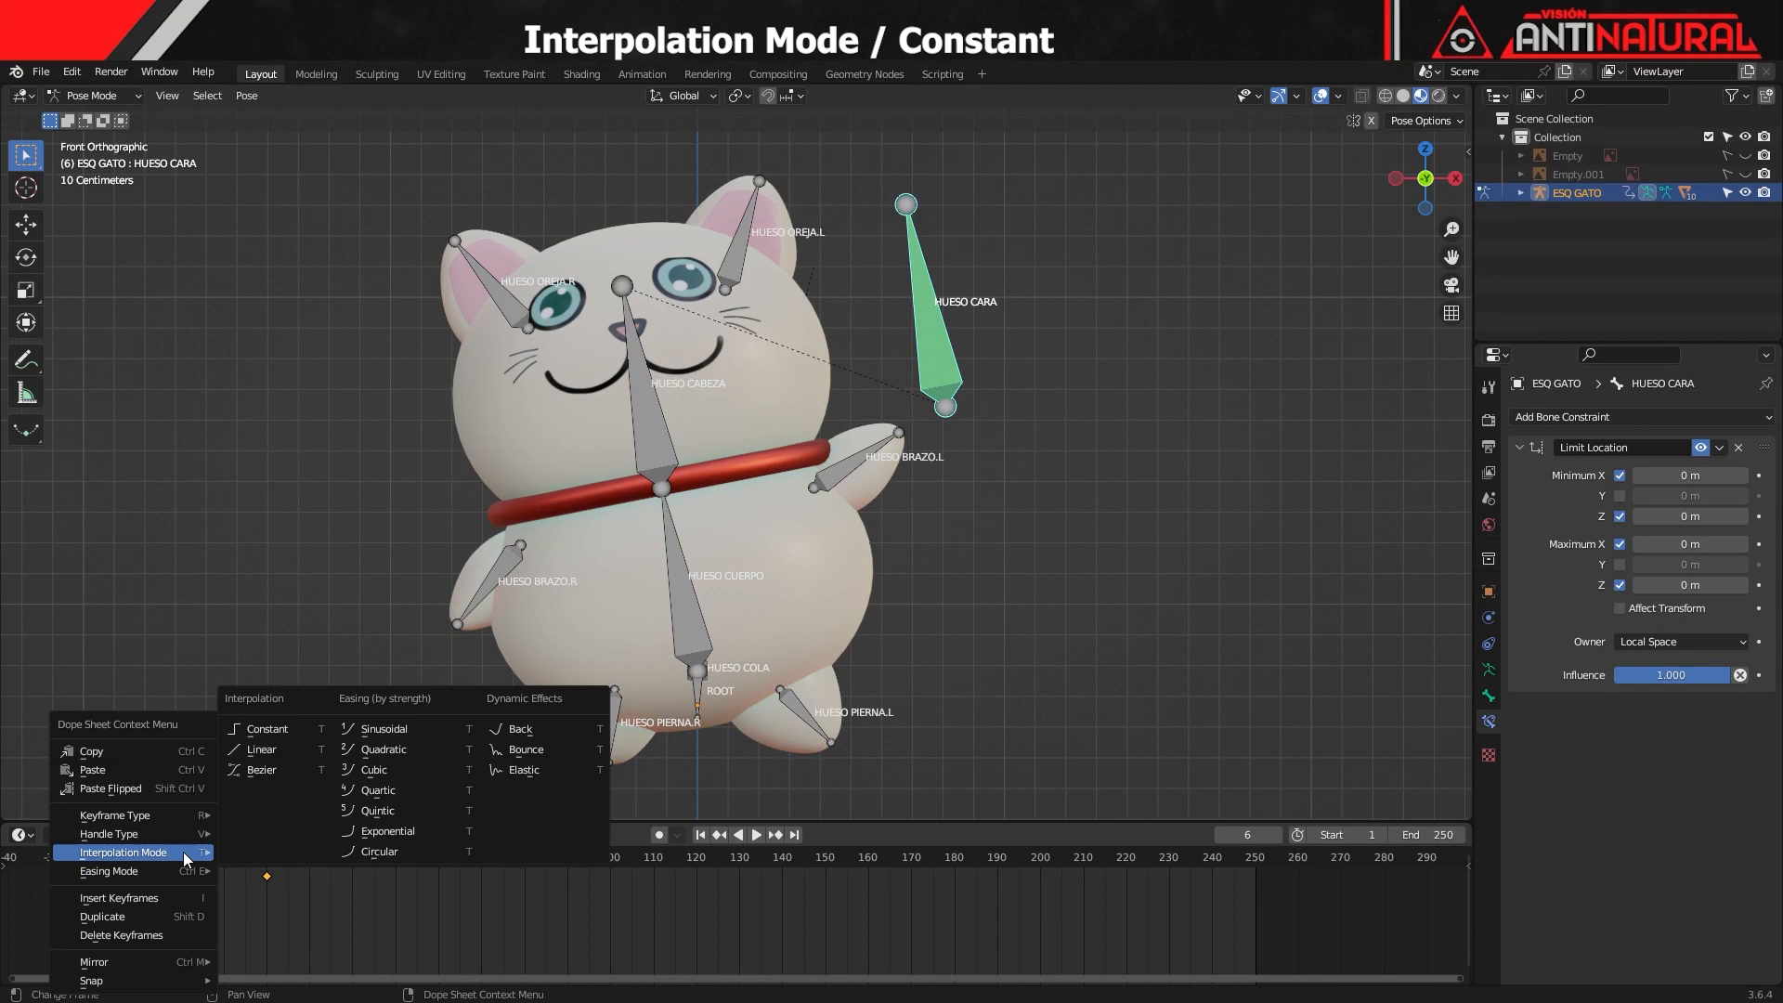
click(271, 734)
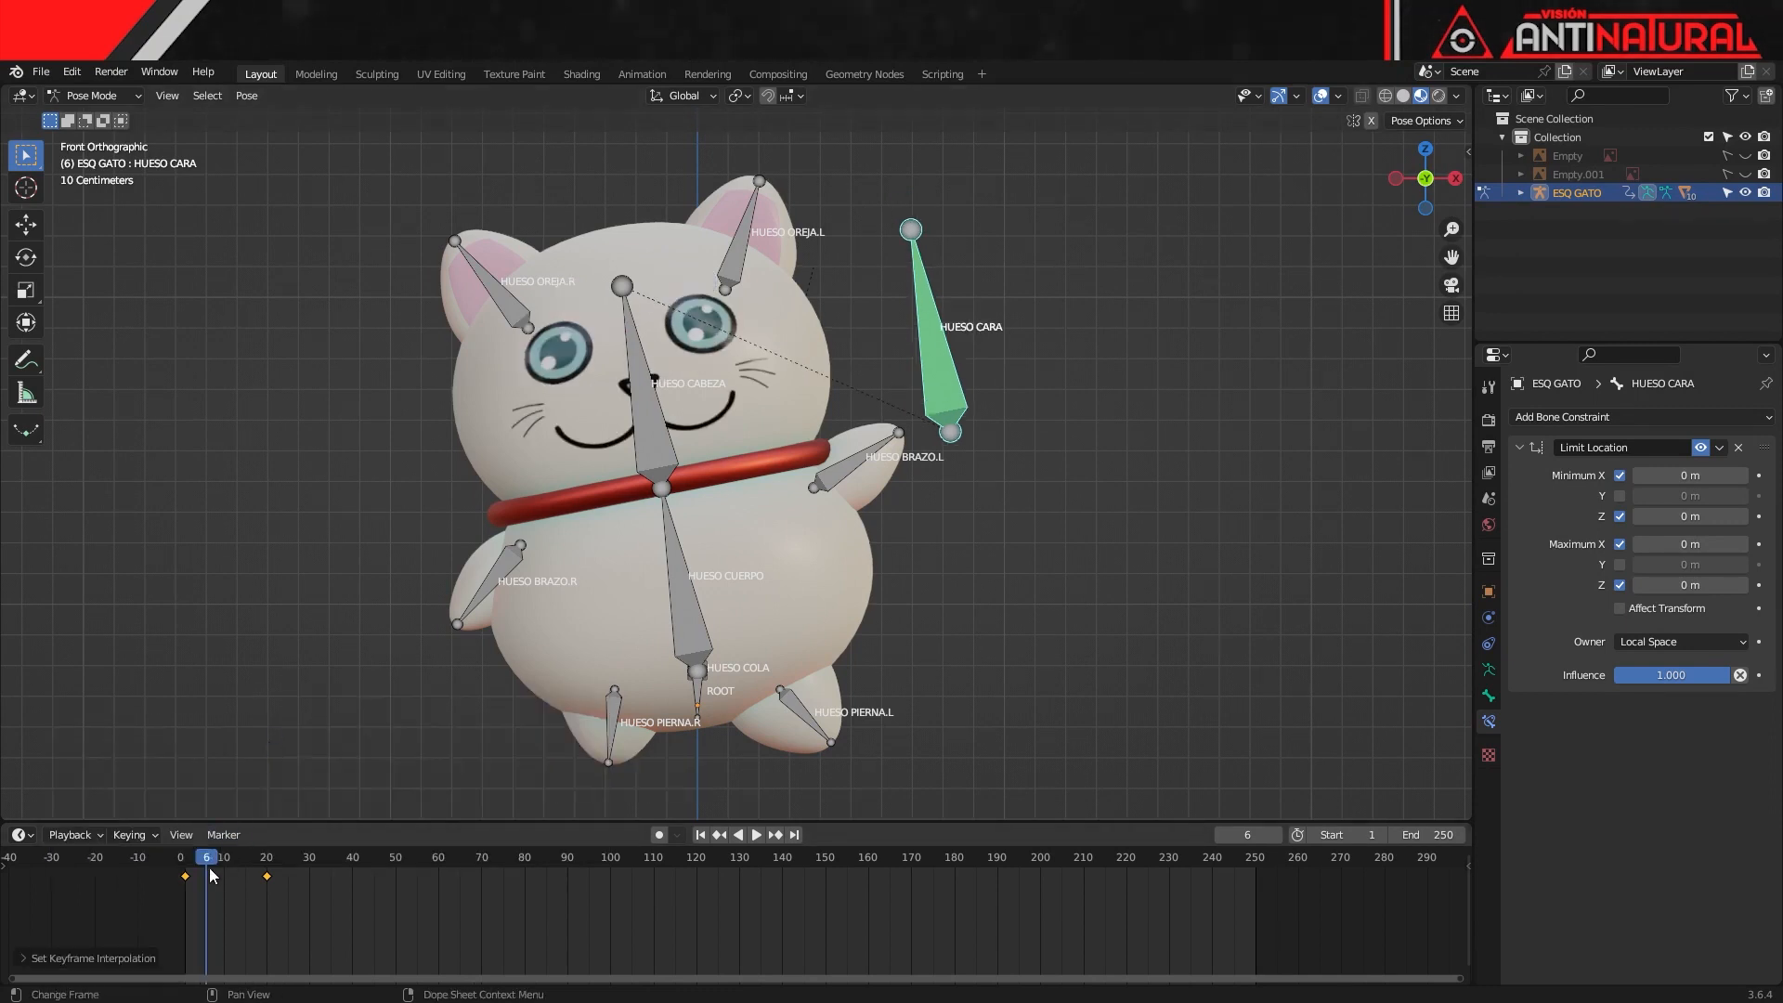
Duplicate the two HUESO CARA keyframes so the copies start at about frames 40 and 80
key(space)
key(b)
drag(172, 875, 173, 875)
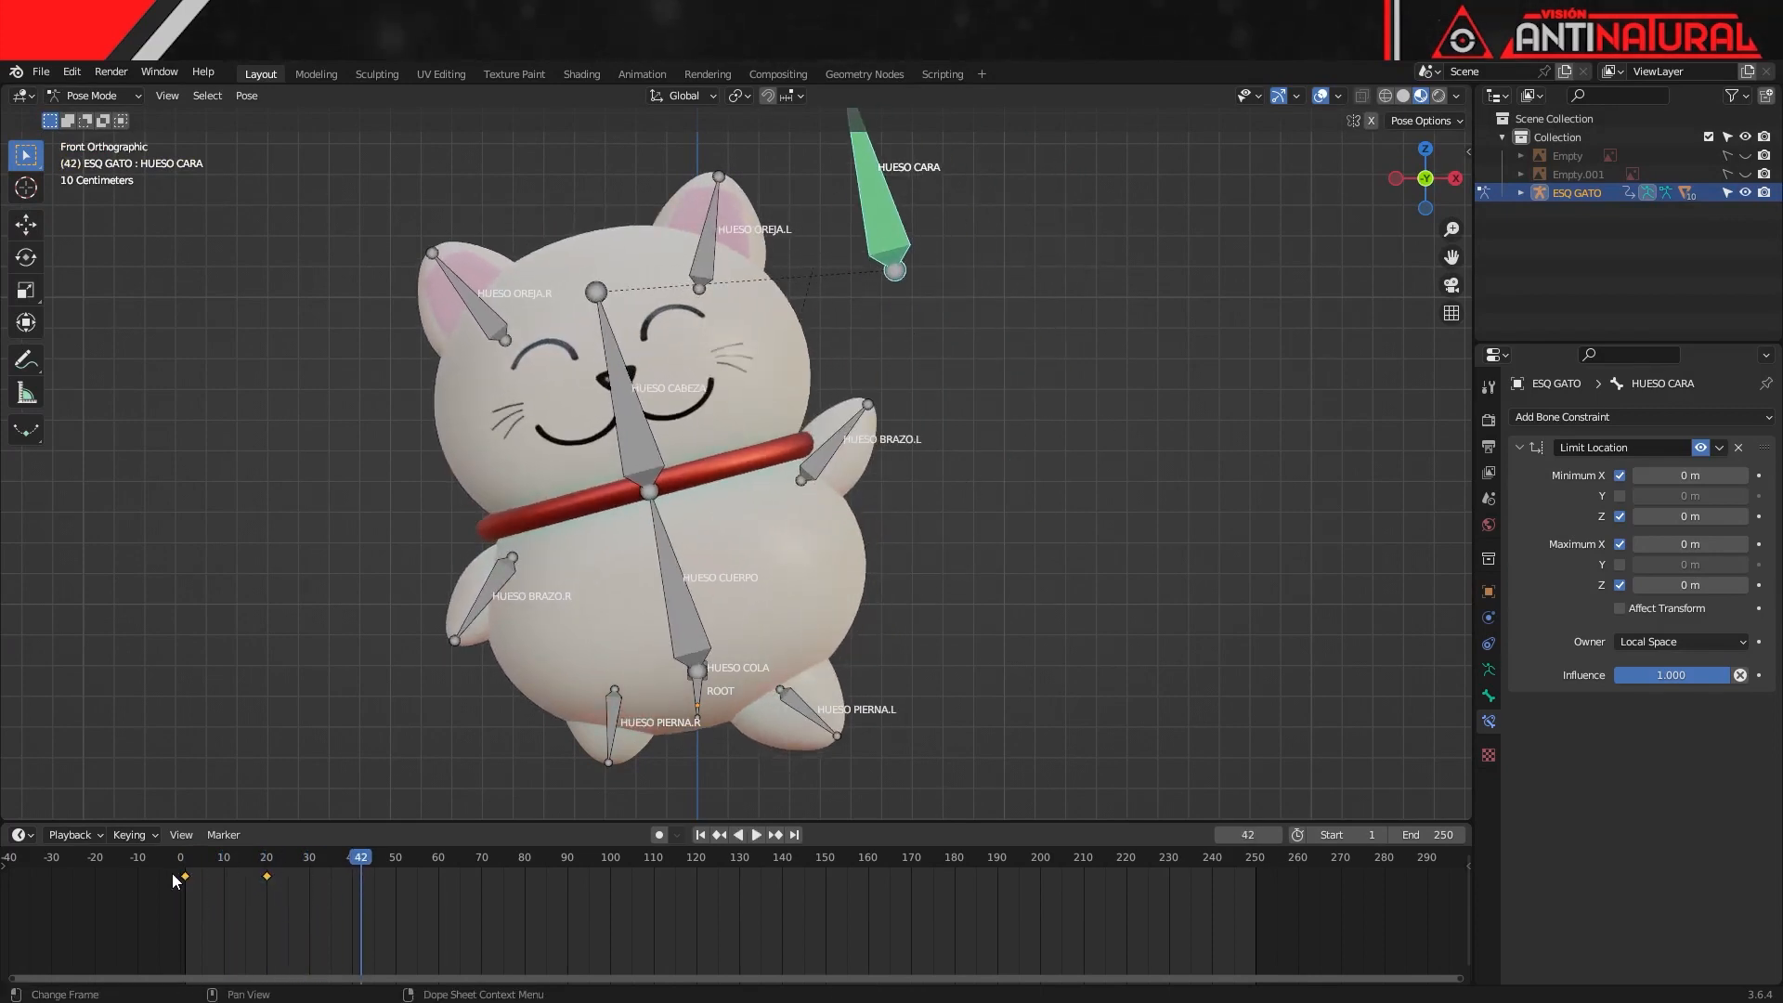
click(341, 895)
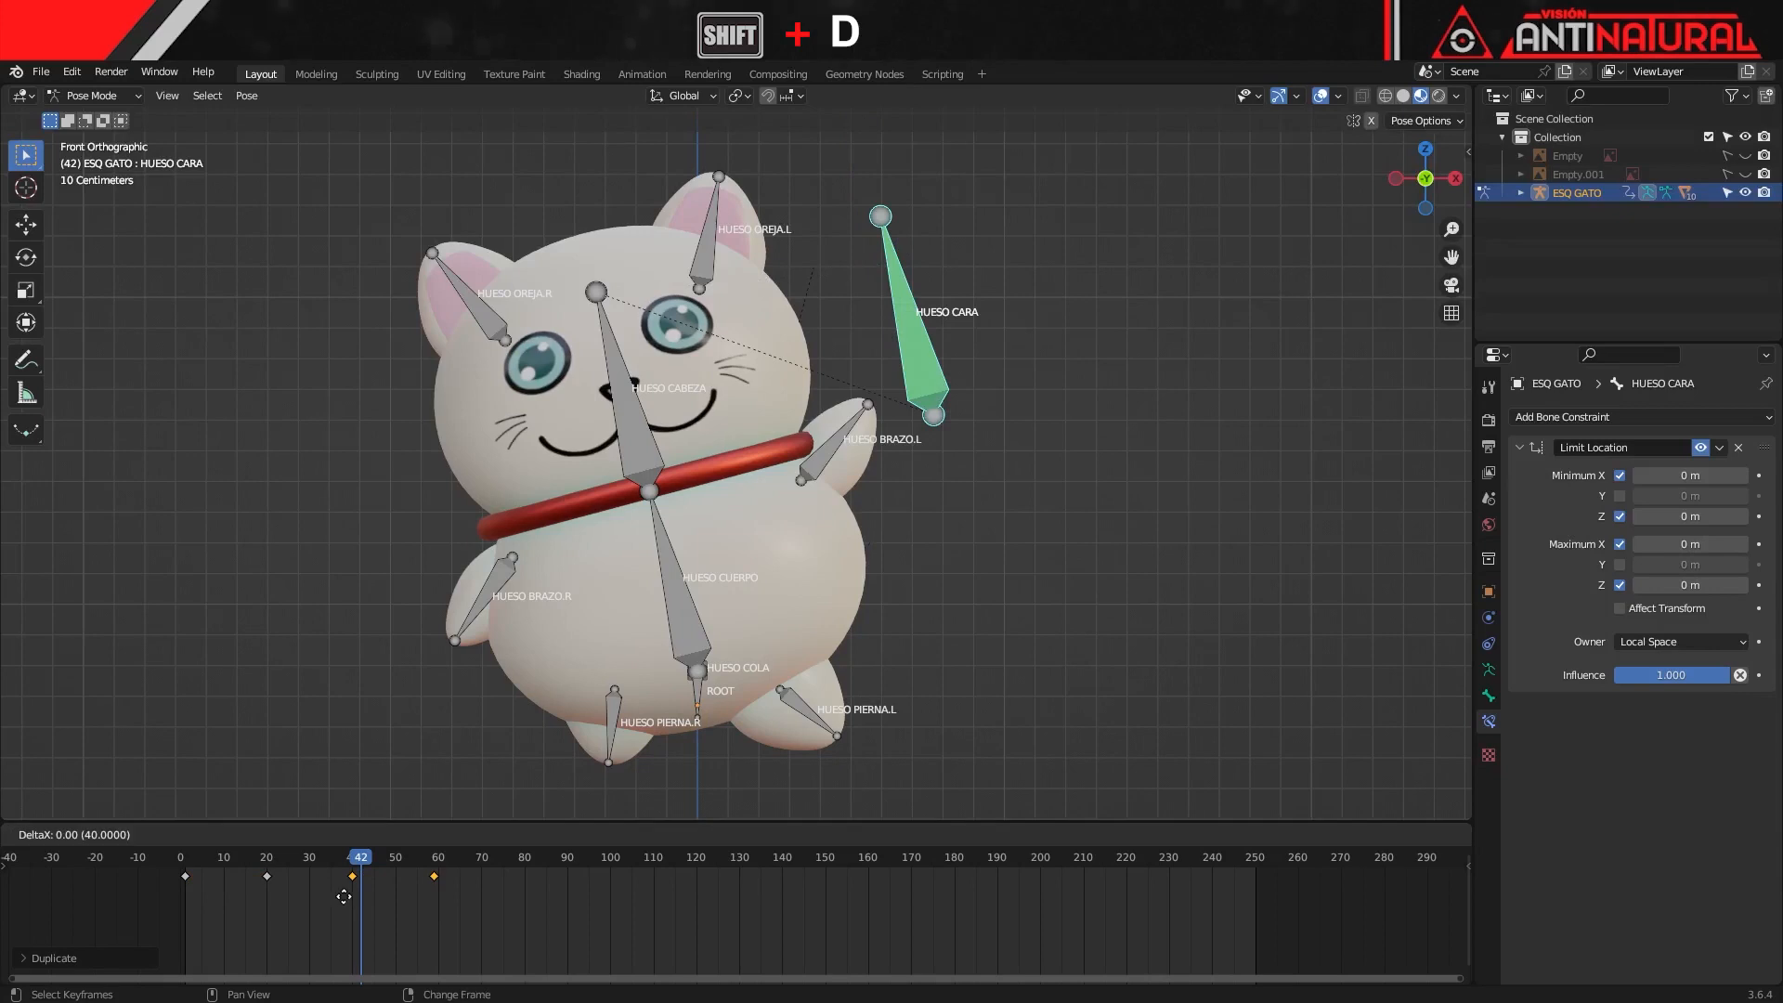
click(512, 902)
Play the animation from frame 1 to check the face switching, and scrub back to frame 41
drag(251, 854, 184, 849)
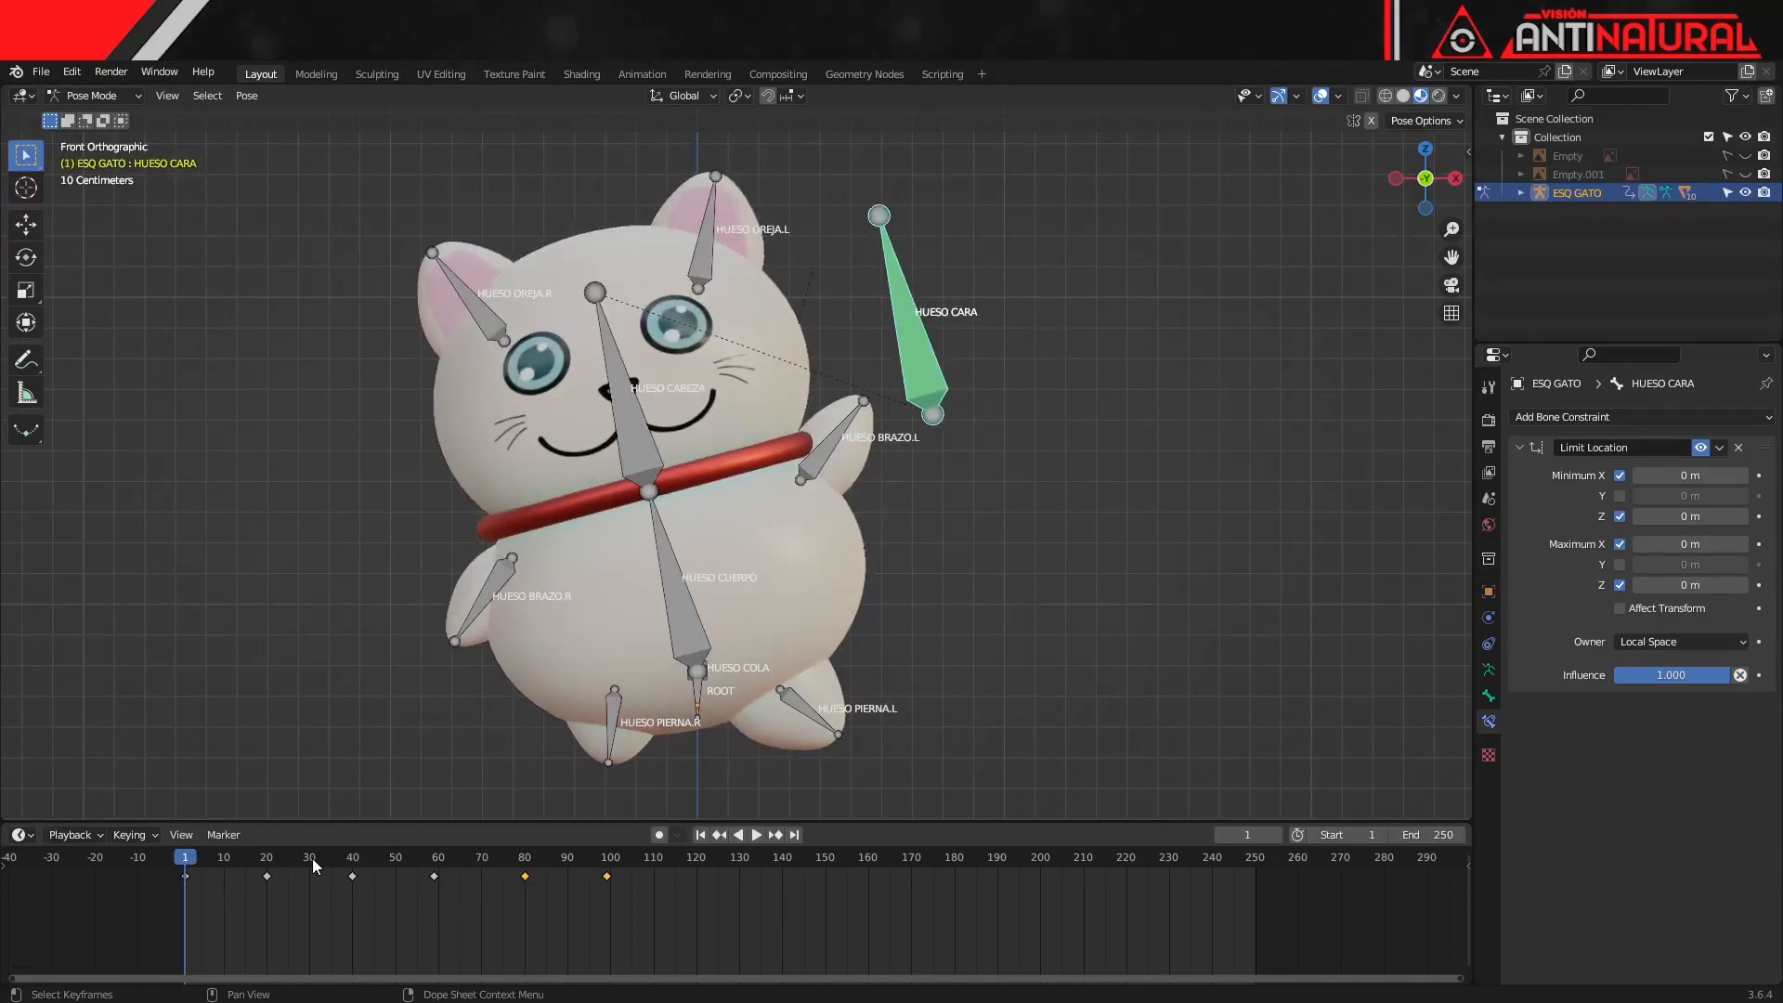
click(756, 835)
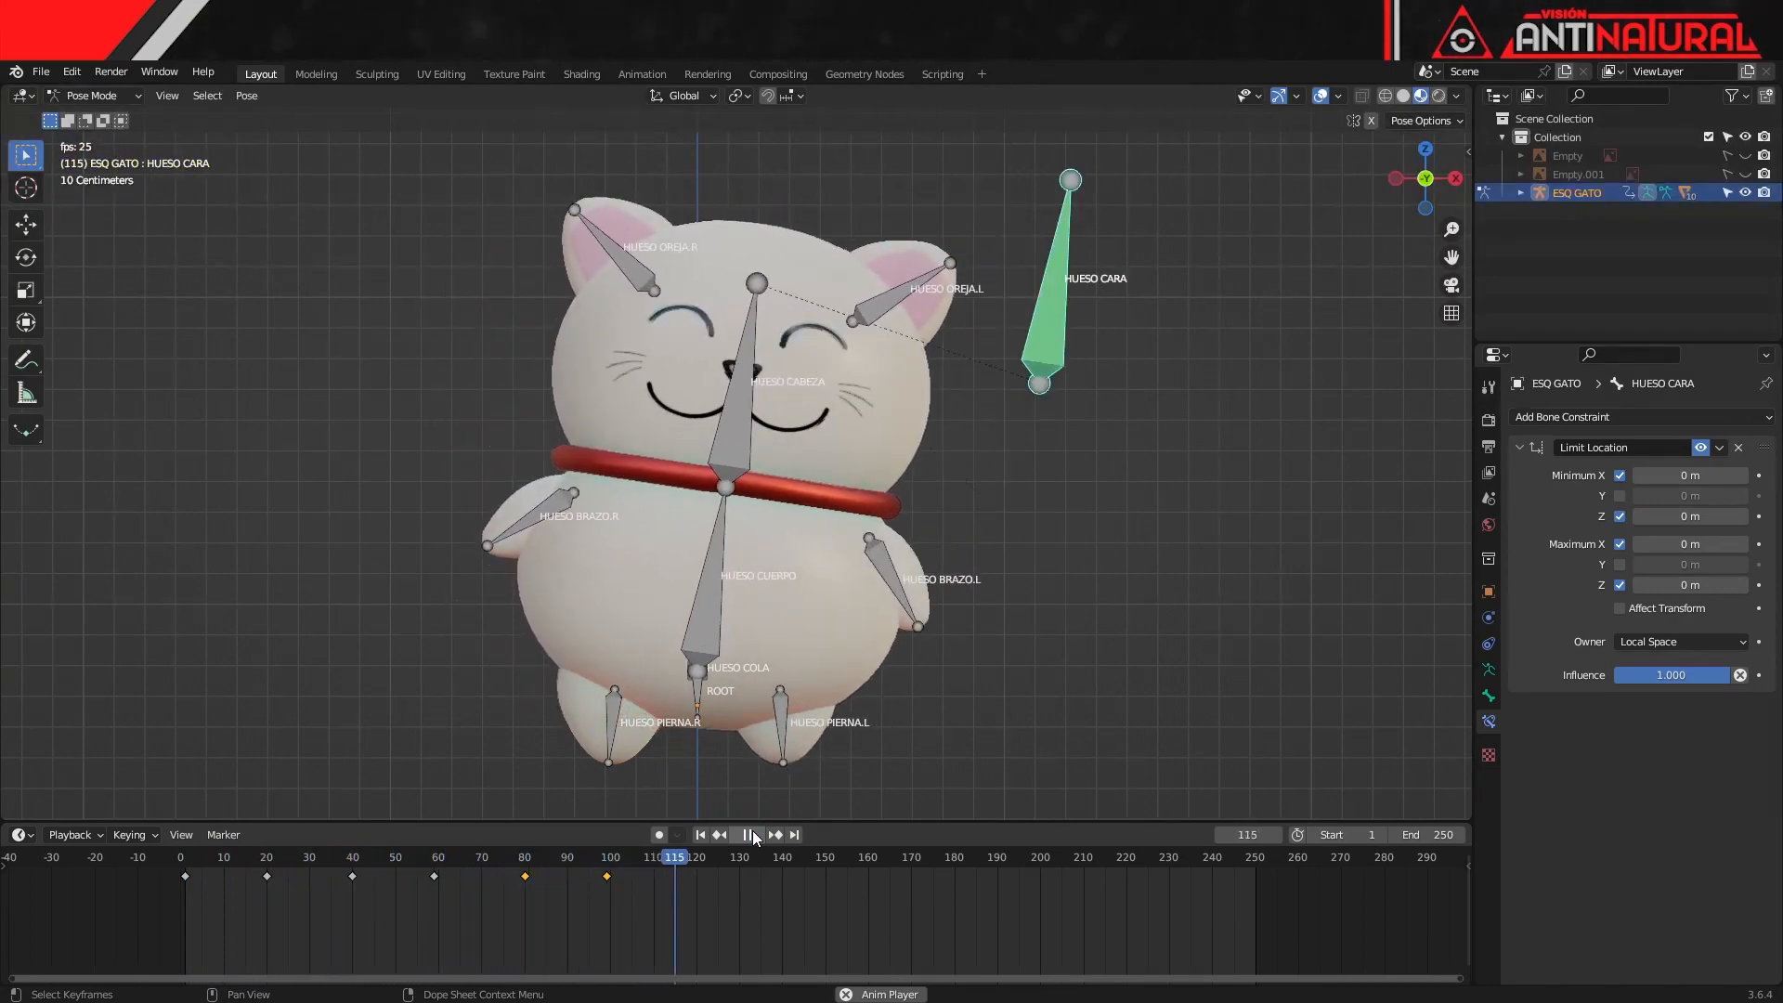
click(752, 835)
drag(492, 856, 356, 856)
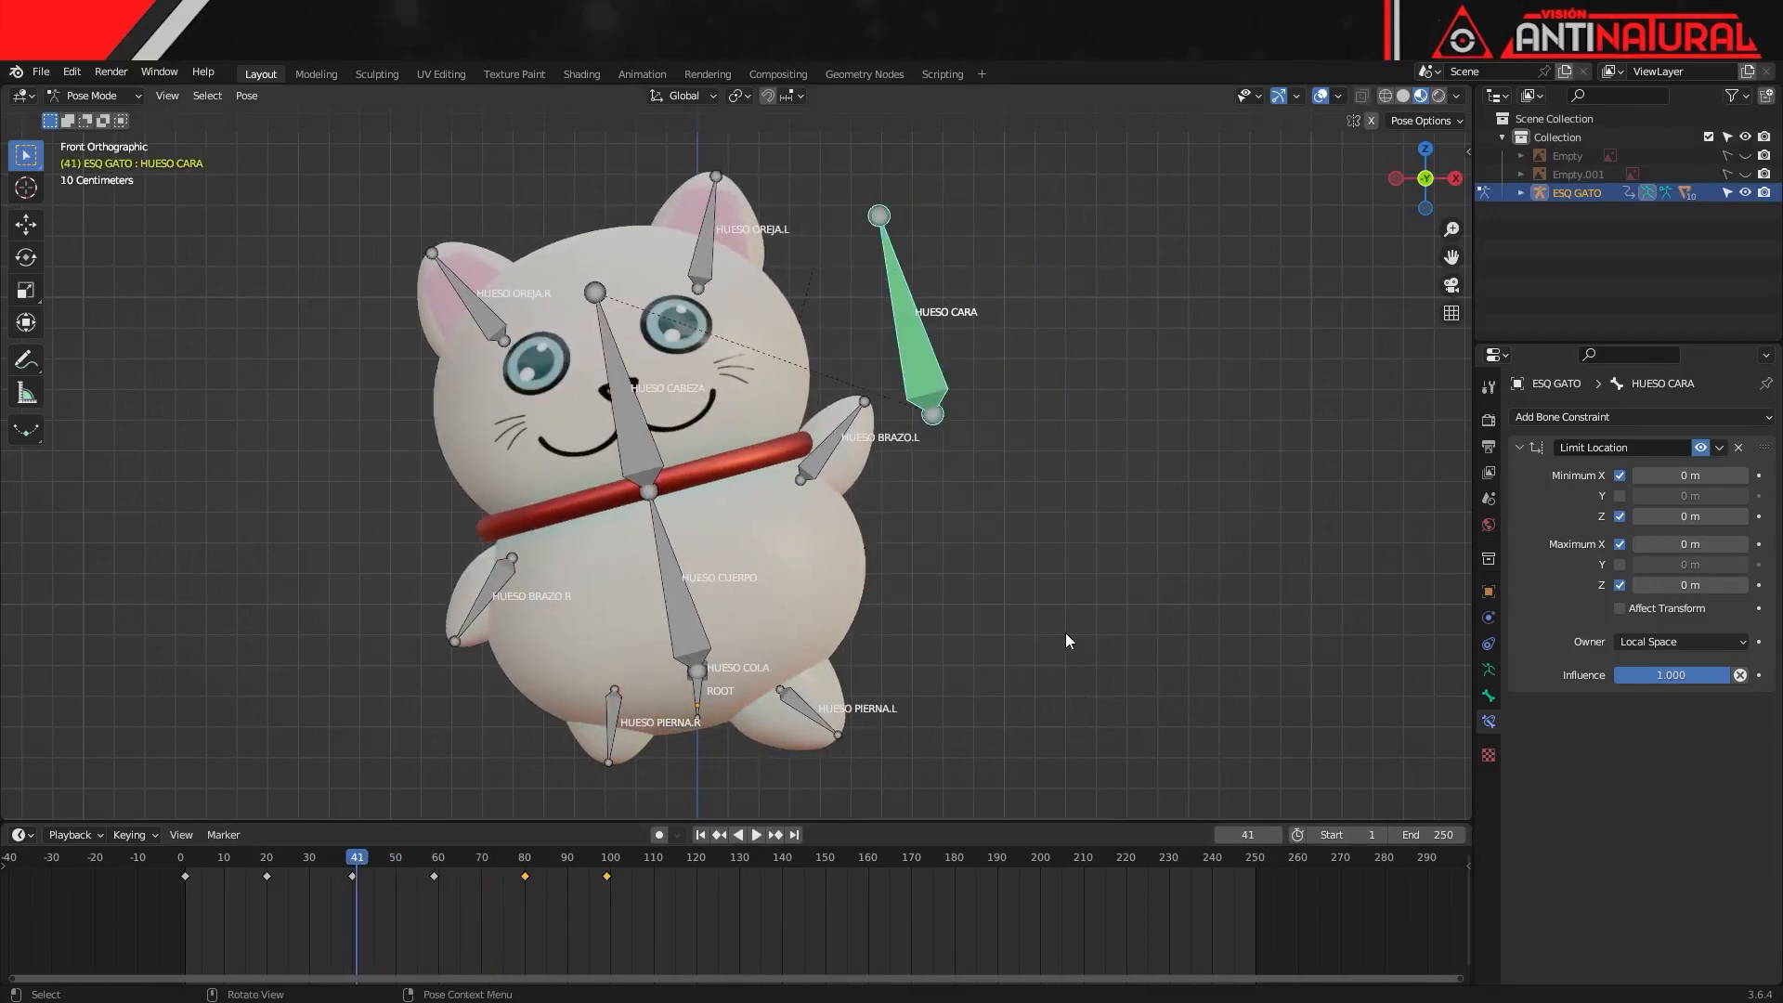
Move the ROOT bone down about 0.47 m along Z so the cat's feet rest on the ground line, and scrub to frame 84
middle_drag(1086, 639, 1131, 658)
middle_drag(989, 716, 974, 626)
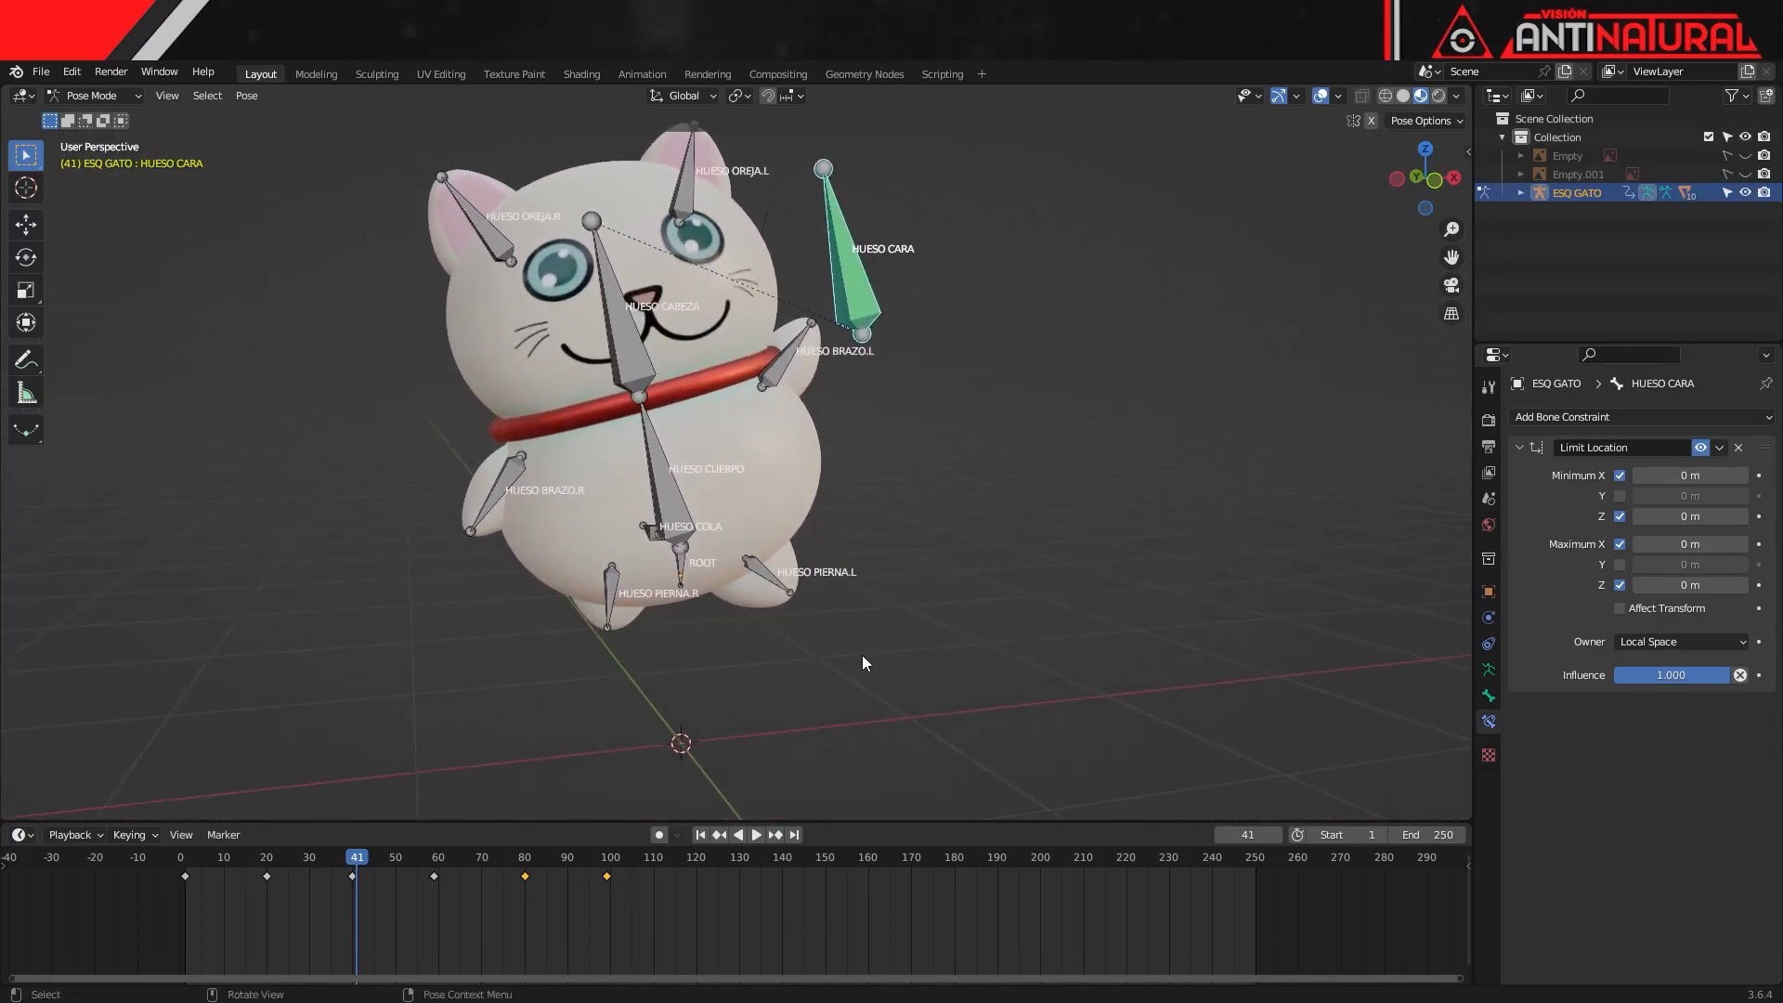
middle_drag(855, 673, 811, 673)
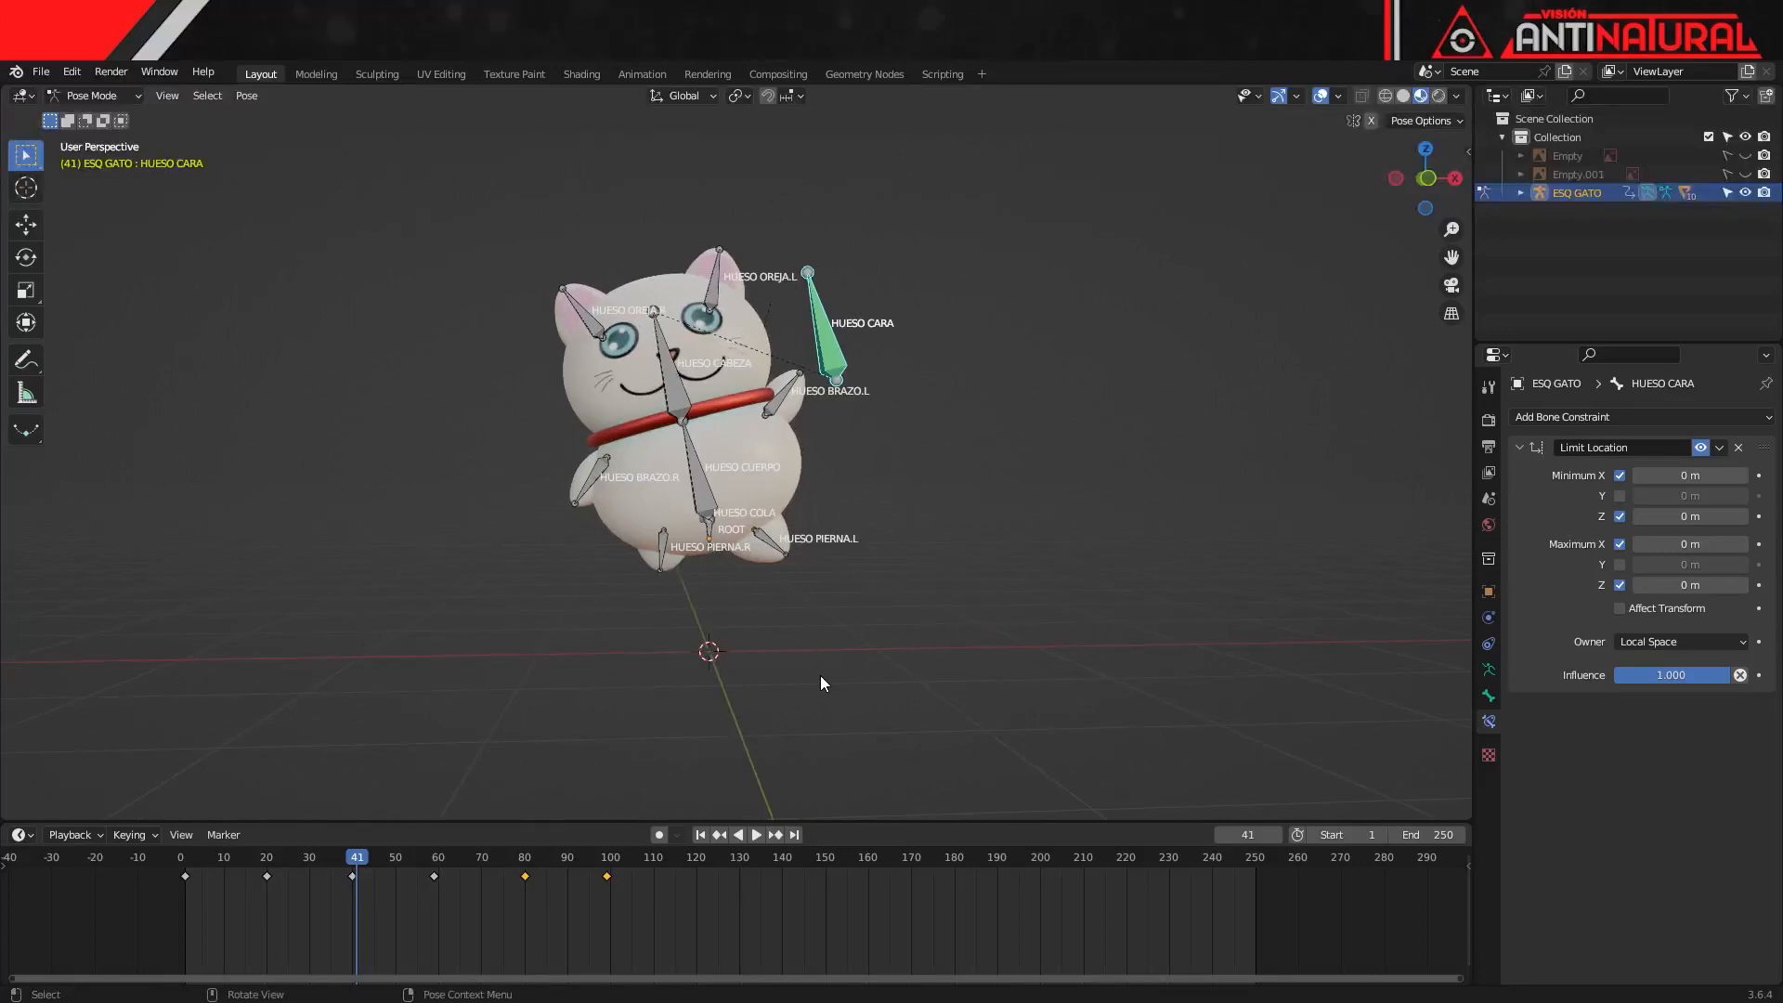
key(KP_1)
scroll(821, 683, up, 3)
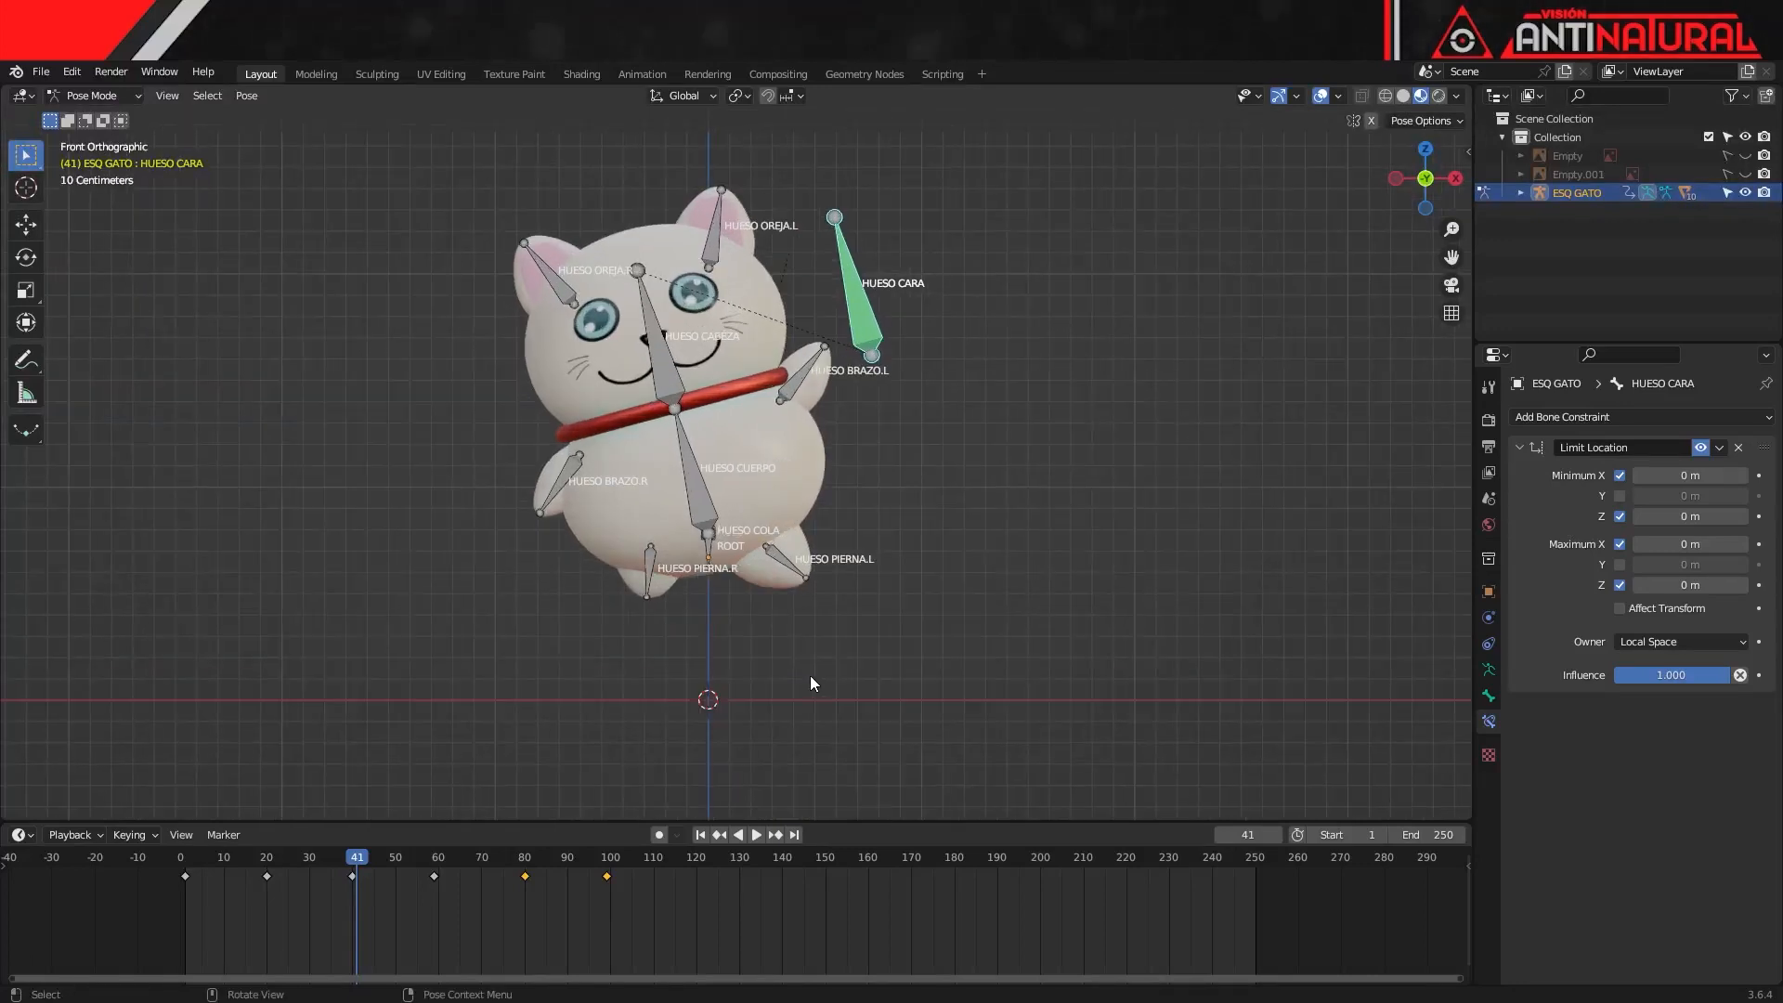
click(696, 582)
scroll(771, 657, down, 2)
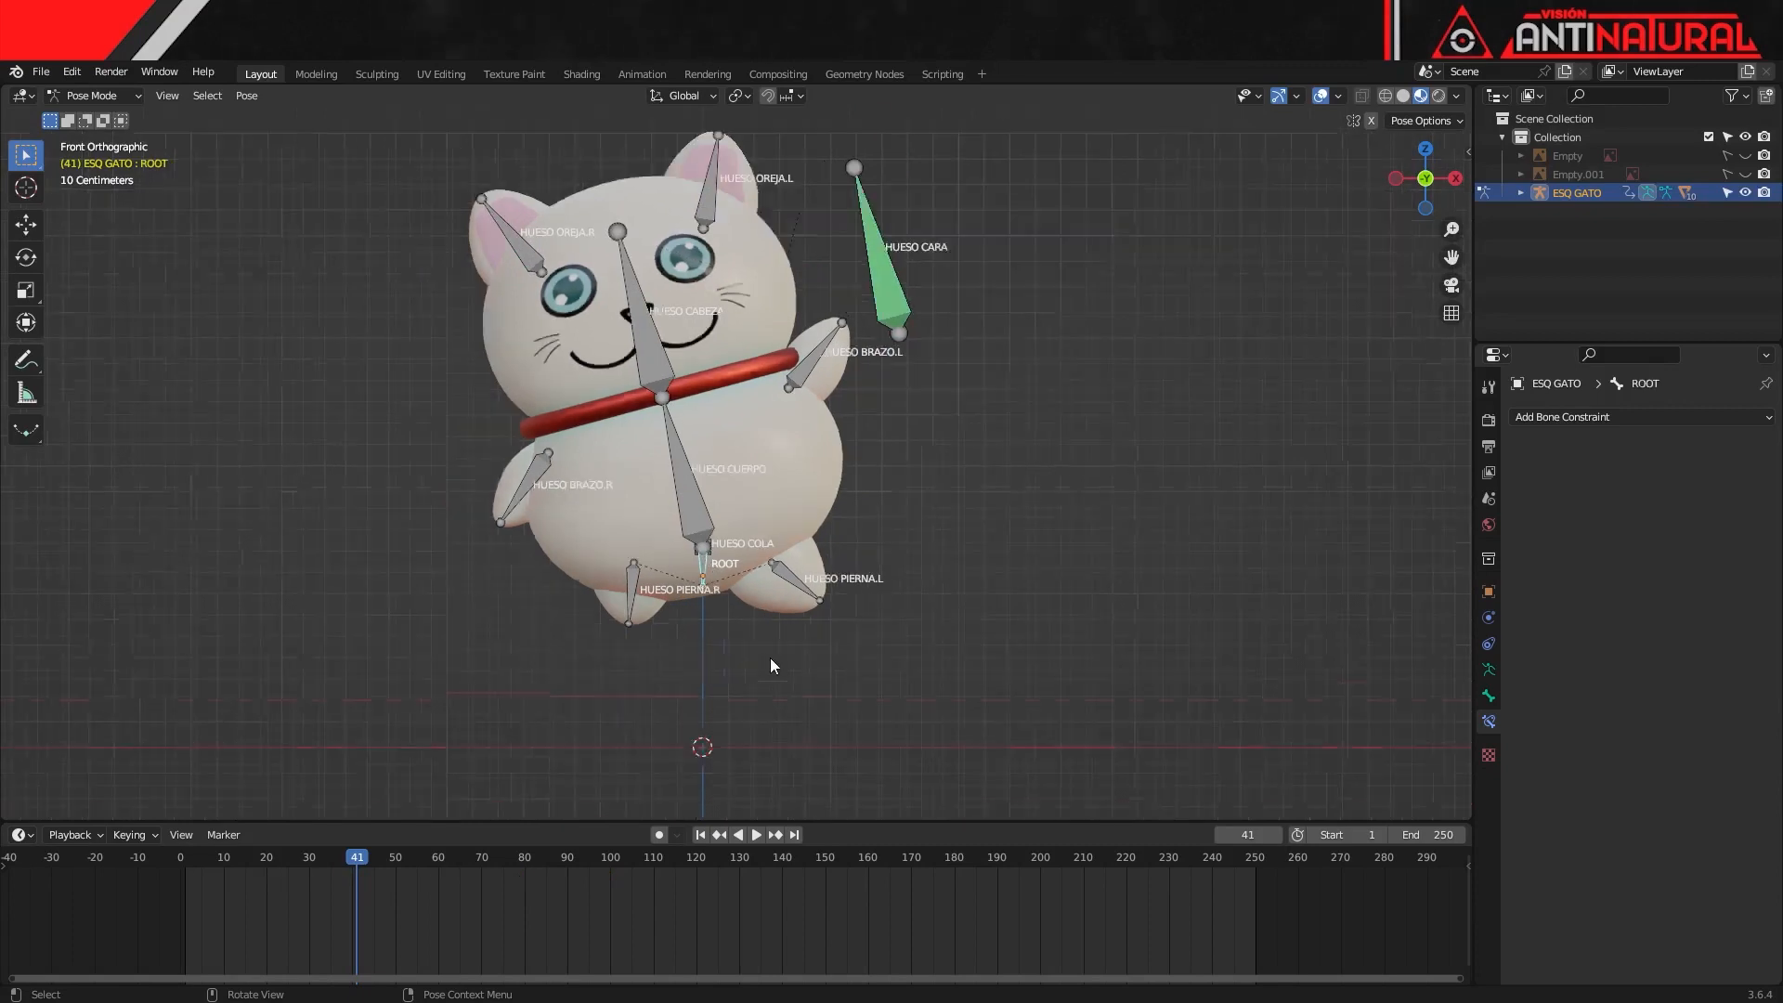
key(g)
key(z)
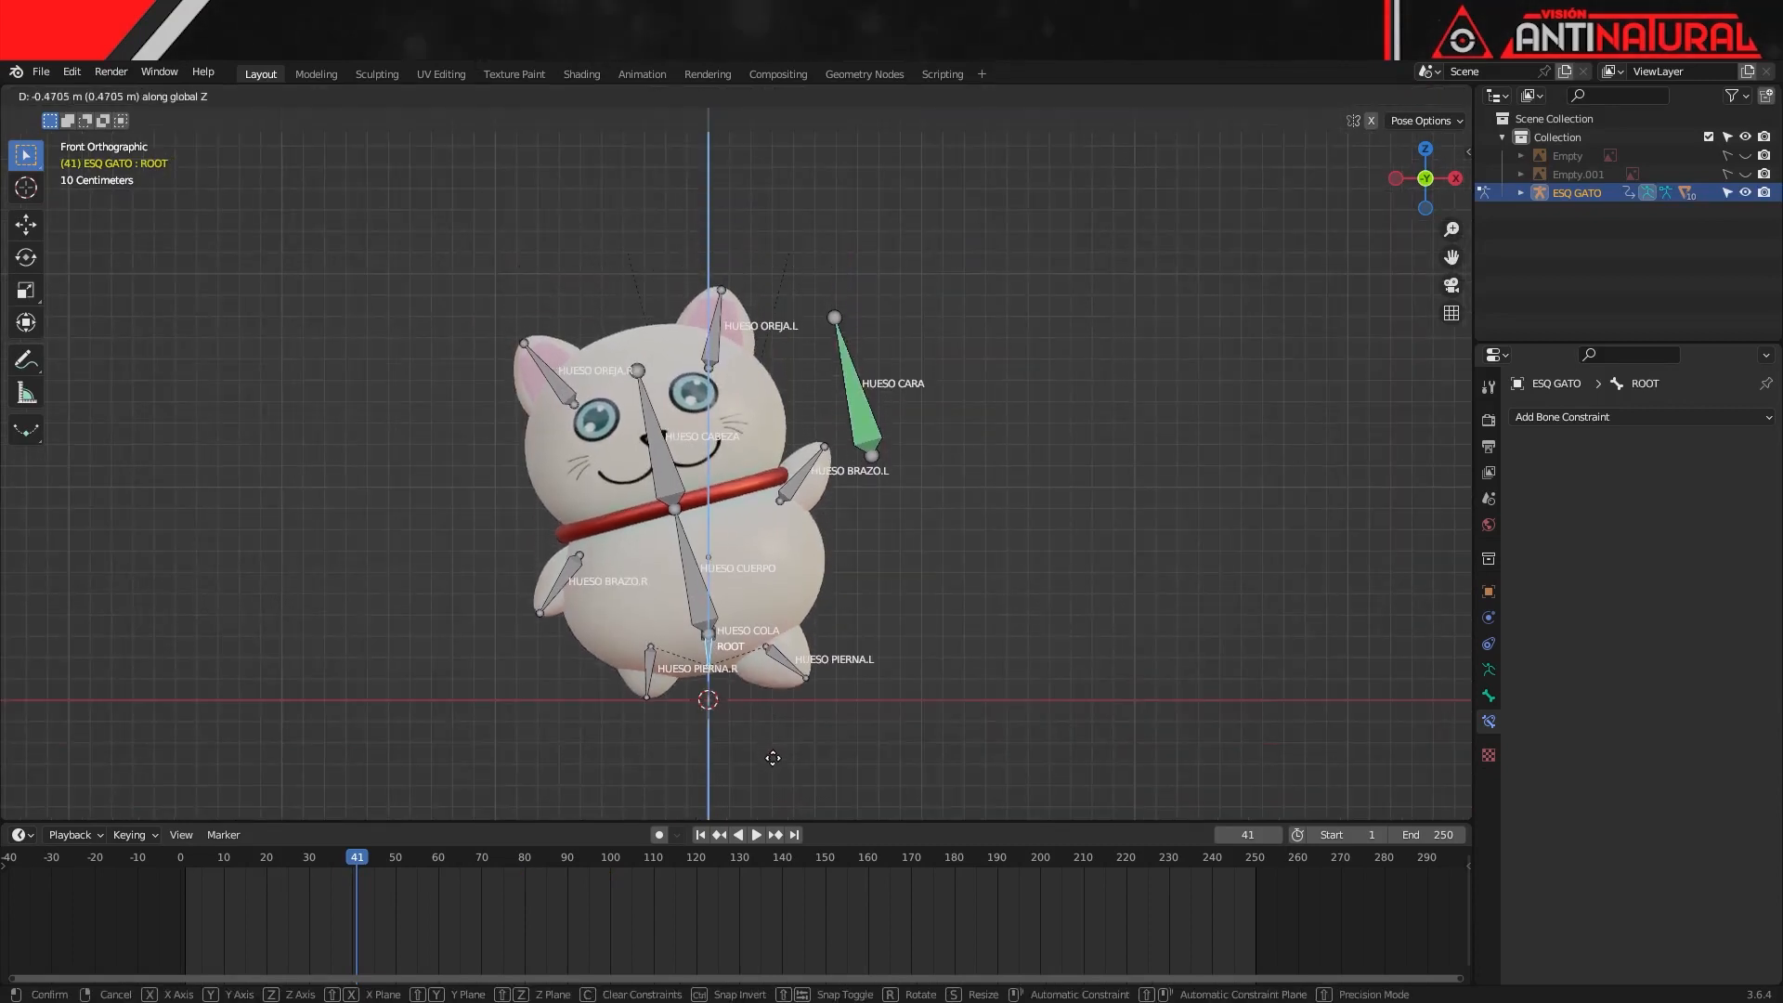
key(Return)
drag(353, 884, 542, 895)
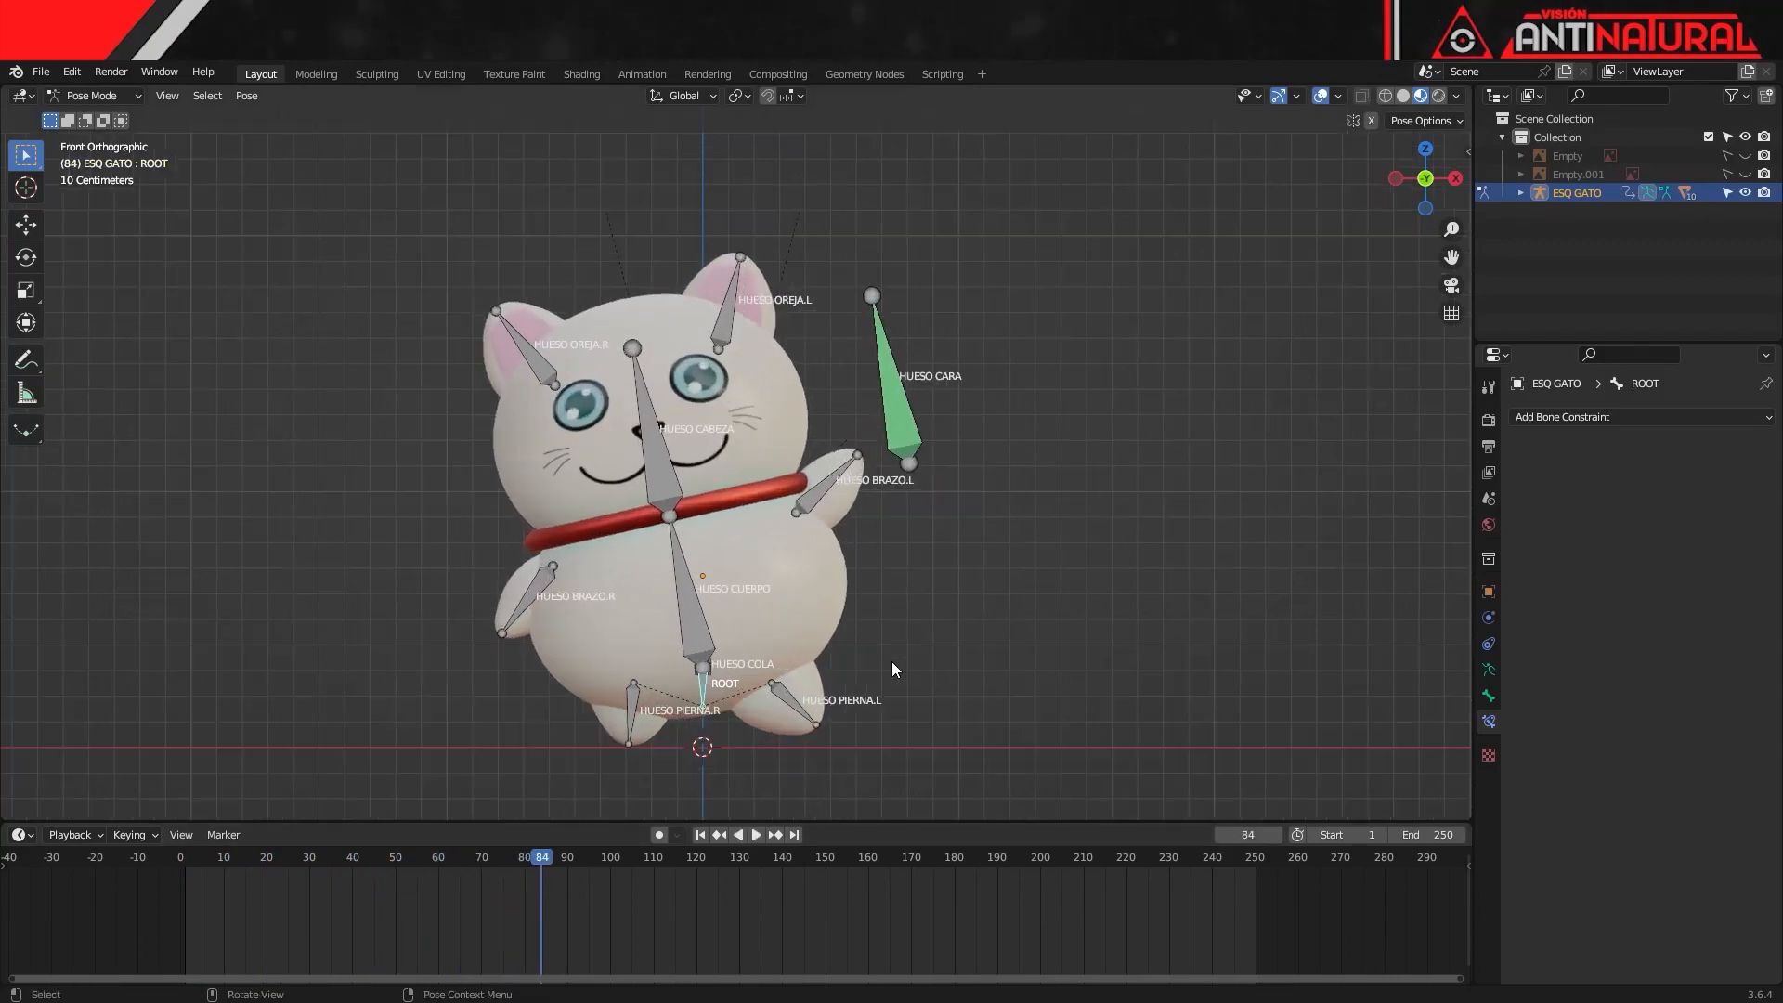